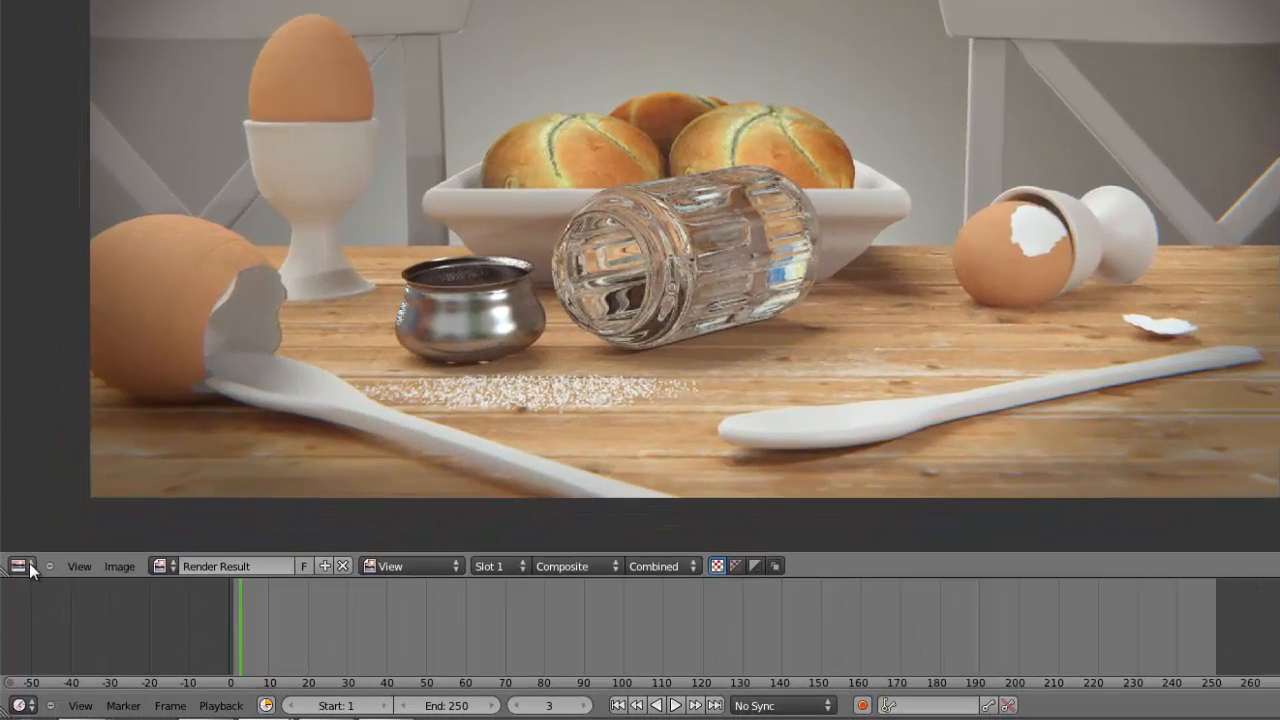
- Replace the render result with the 3D View and select the whole egg standing in the egg cup
{"action": "left_click", "coordinate": [20, 566]}
{"action": "left_click", "coordinate": [40, 534]}
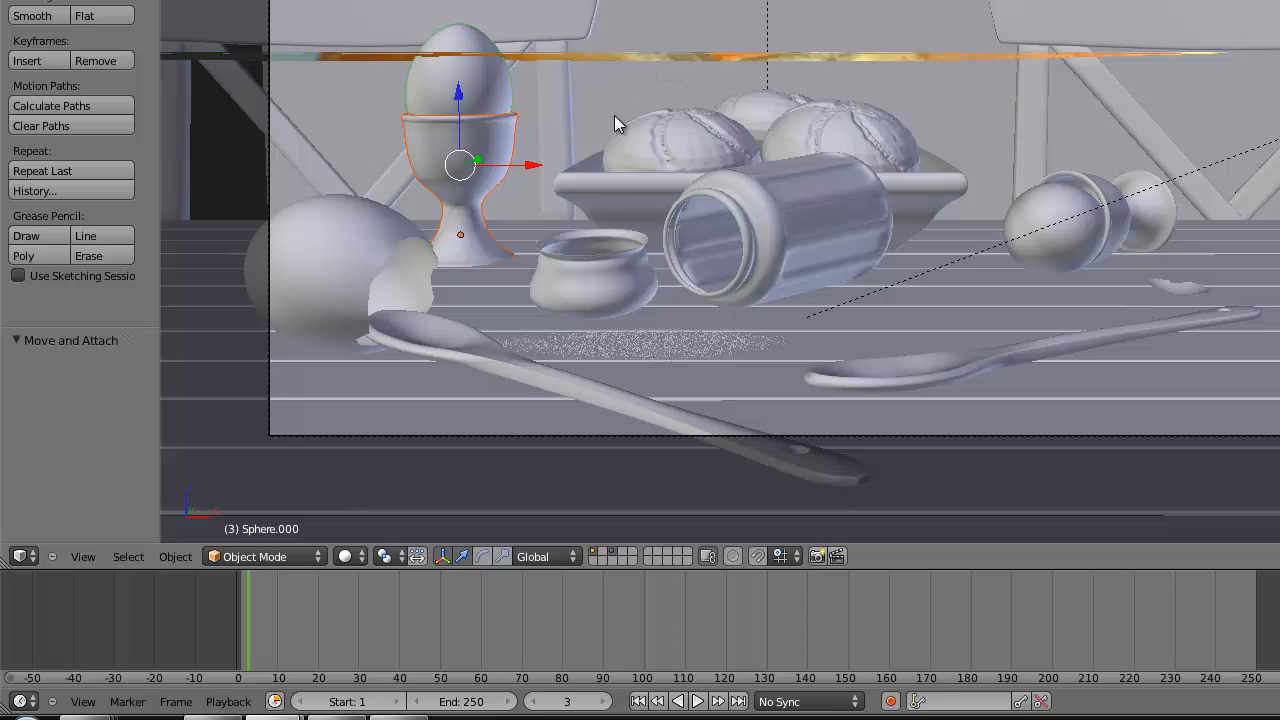
{"action": "right_click", "coordinate": [474, 72]}
{"action": "right_click", "coordinate": [474, 72]}
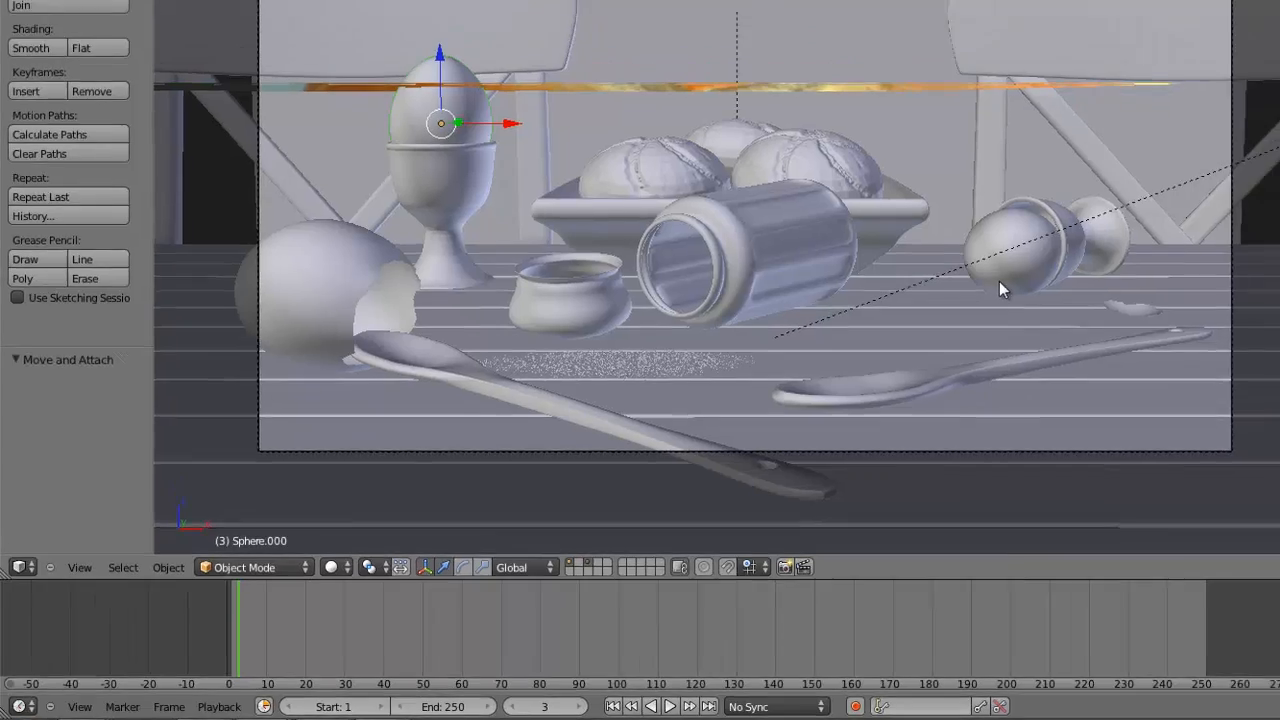
- View the whole scene from above and set the viewport shading to Texture
{"action": "key", "text": "KP_7"}
{"action": "scroll", "coordinate": [1038, 310], "scroll_direction": "down", "scroll_amount": 4}
{"action": "scroll", "coordinate": [770, 472], "scroll_direction": "down", "scroll_amount": 2}
{"action": "middle_click_drag", "start_coordinate": [770, 472], "coordinate": [706, 398]}
{"action": "scroll", "coordinate": [730, 380], "scroll_direction": "down", "scroll_amount": 2}
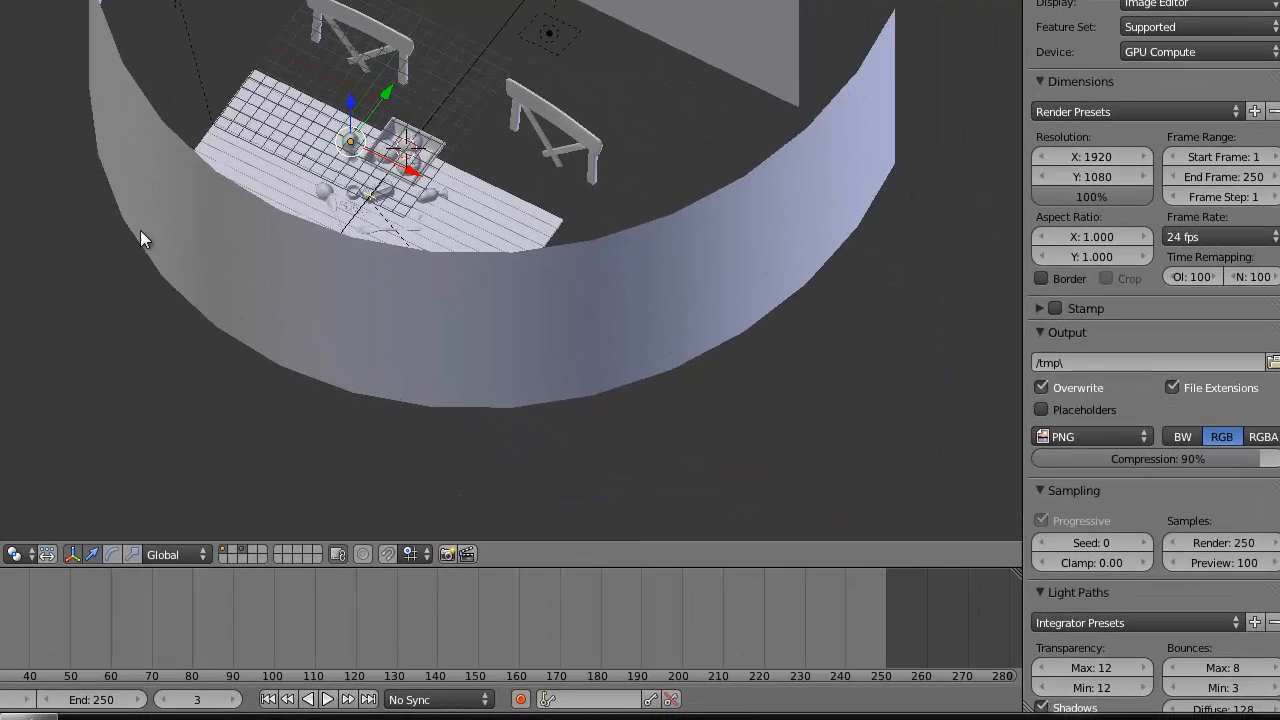
{"action": "mouse_move", "coordinate": [692, 449]}
{"action": "middle_mouse_down"}
{"action": "mouse_move", "coordinate": [375, 538]}
{"action": "mouse_move", "coordinate": [250, 530]}
{"action": "middle_mouse_up"}
{"action": "left_click", "coordinate": [14, 554]}
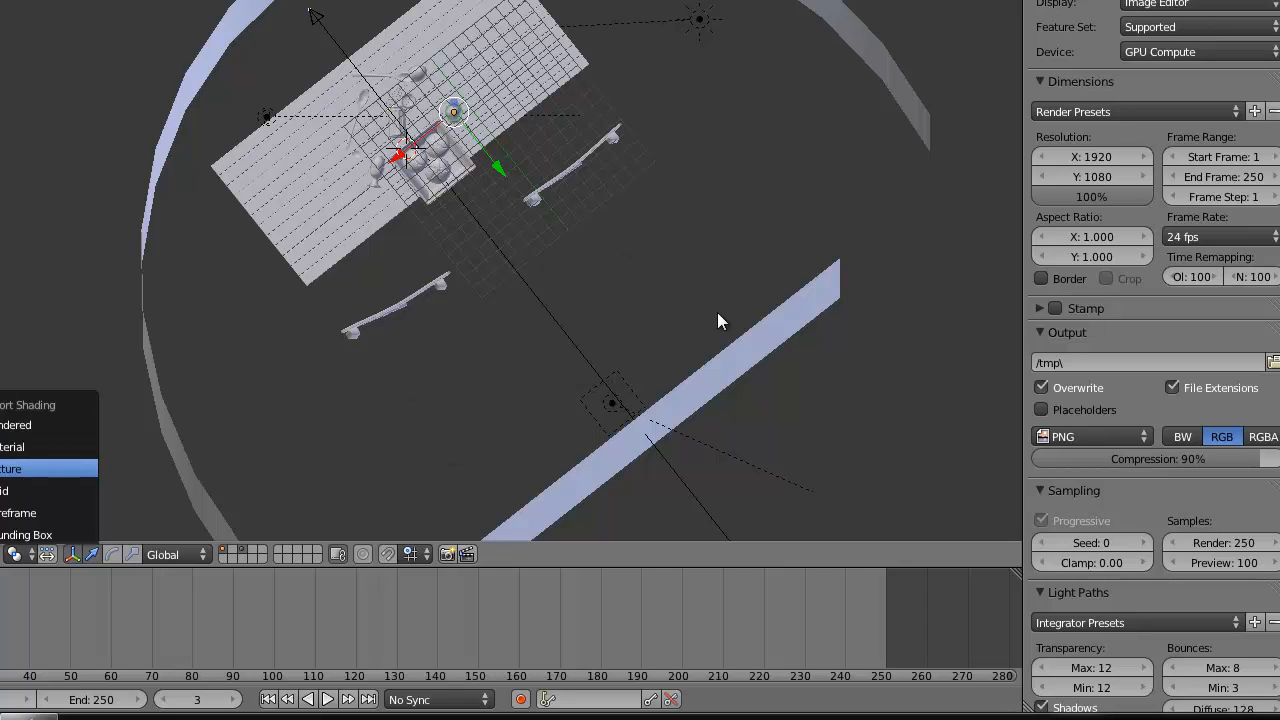
{"action": "mouse_move", "coordinate": [508, 257]}
{"action": "middle_mouse_down"}
{"action": "mouse_move", "coordinate": [414, 134]}
{"action": "mouse_move", "coordinate": [375, 116]}
{"action": "mouse_move", "coordinate": [277, 126]}
{"action": "mouse_move", "coordinate": [63, 97]}
{"action": "mouse_move", "coordinate": [789, 191]}
{"action": "mouse_move", "coordinate": [677, 206]}
{"action": "mouse_move", "coordinate": [626, 189]}
{"action": "mouse_move", "coordinate": [621, 224]}
{"action": "mouse_move", "coordinate": [660, 277]}
{"action": "mouse_move", "coordinate": [621, 313]}
{"action": "mouse_move", "coordinate": [626, 282]}
{"action": "mouse_move", "coordinate": [671, 238]}
{"action": "mouse_move", "coordinate": [675, 279]}
{"action": "mouse_move", "coordinate": [666, 258]}
{"action": "middle_mouse_up"}
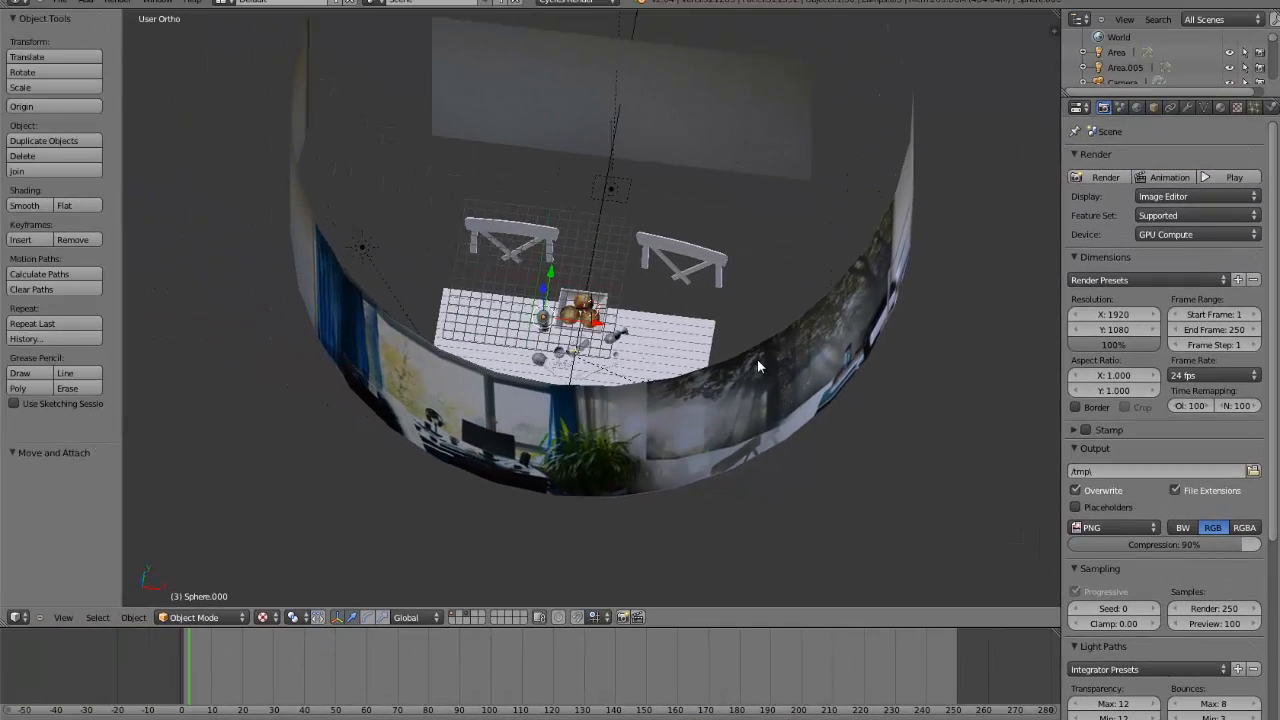
- Examine the curved panorama backdrop around the table and the arrangement of the tabletop objects, including from the top view
{"action": "scroll", "coordinate": [755, 364], "scroll_direction": "up", "scroll_amount": 3}
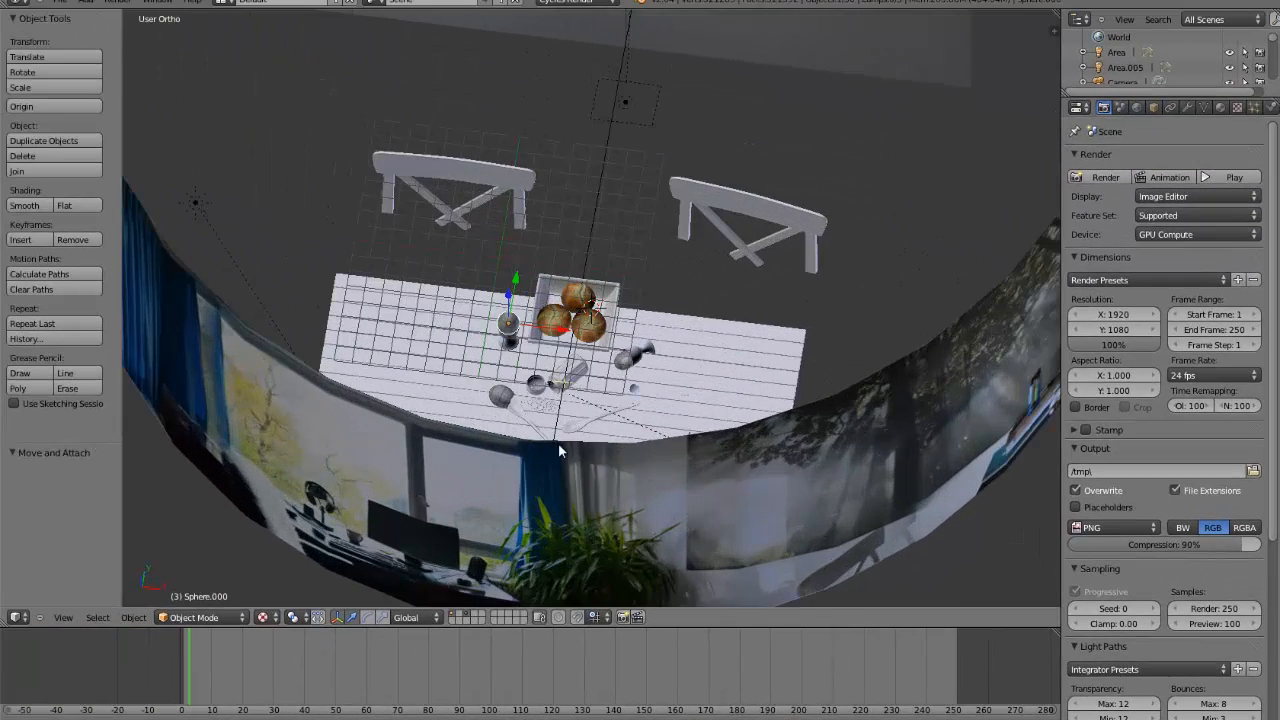
{"action": "scroll", "coordinate": [557, 451], "scroll_direction": "down", "scroll_amount": 2}
{"action": "middle_click_drag", "start_coordinate": [634, 456], "coordinate": [650, 425]}
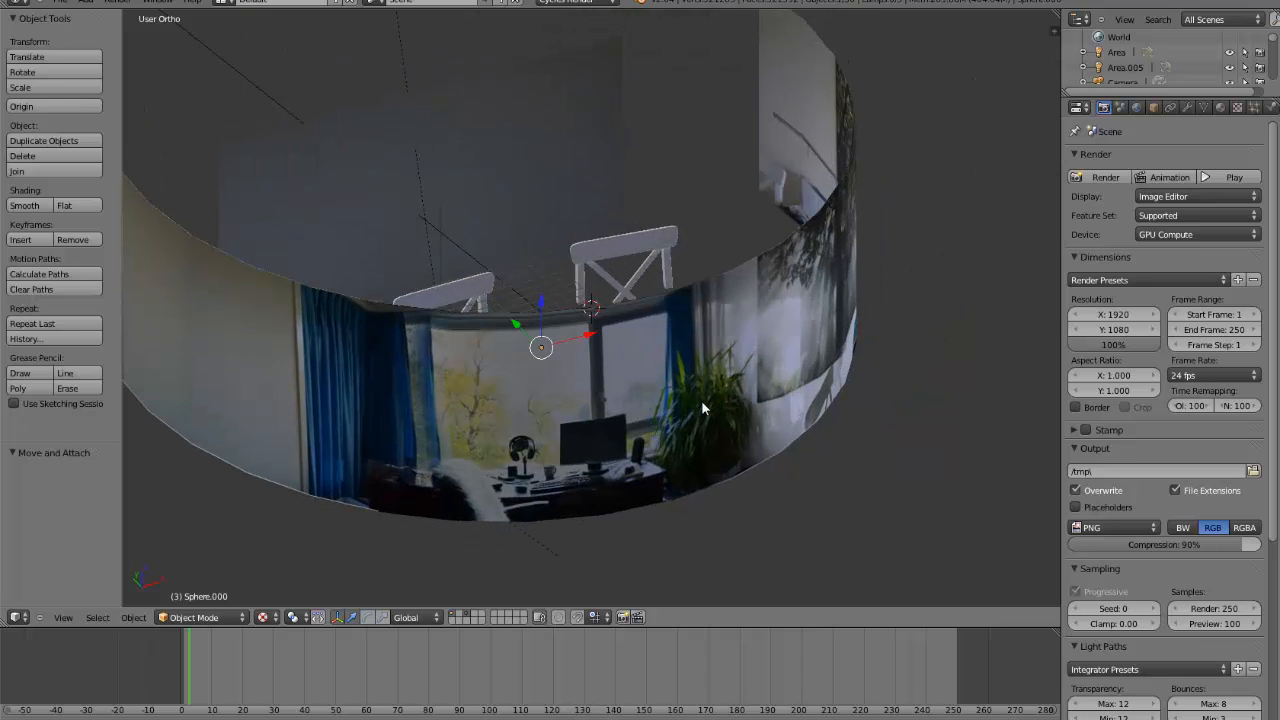
{"action": "scroll", "coordinate": [692, 305], "scroll_direction": "down", "scroll_amount": 3}
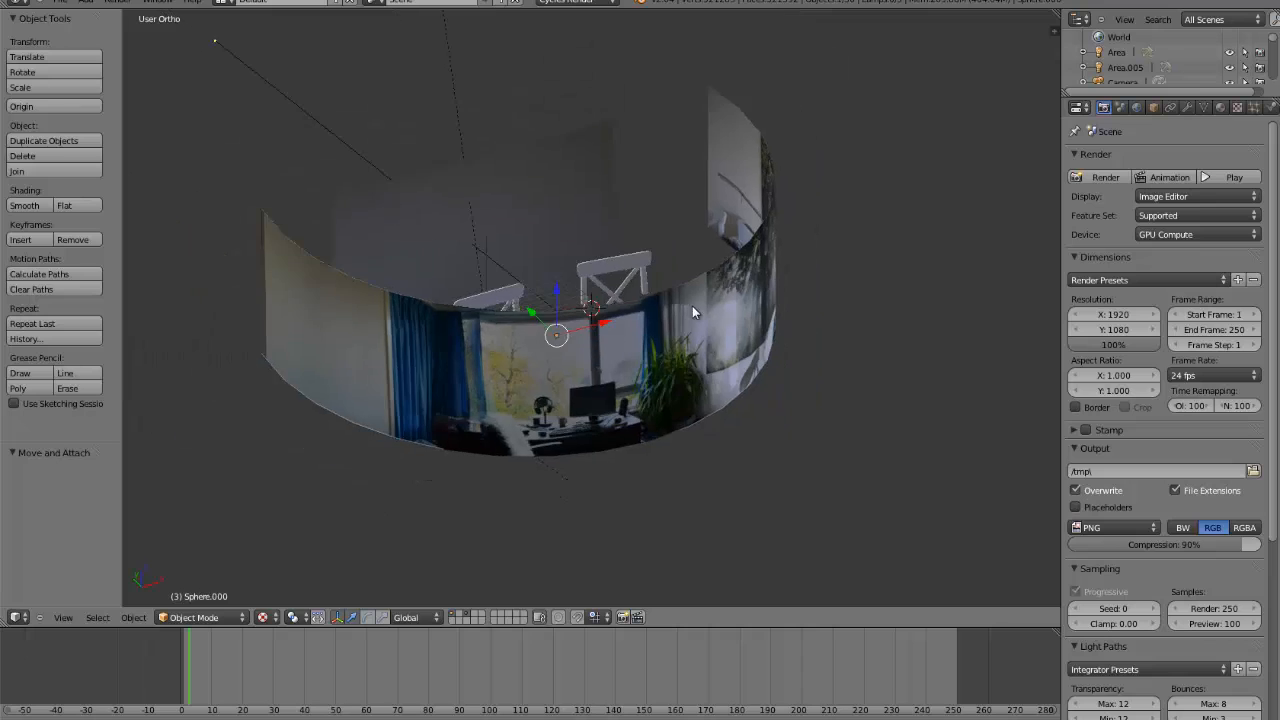
{"action": "middle_click_drag", "start_coordinate": [692, 305], "coordinate": [522, 352]}
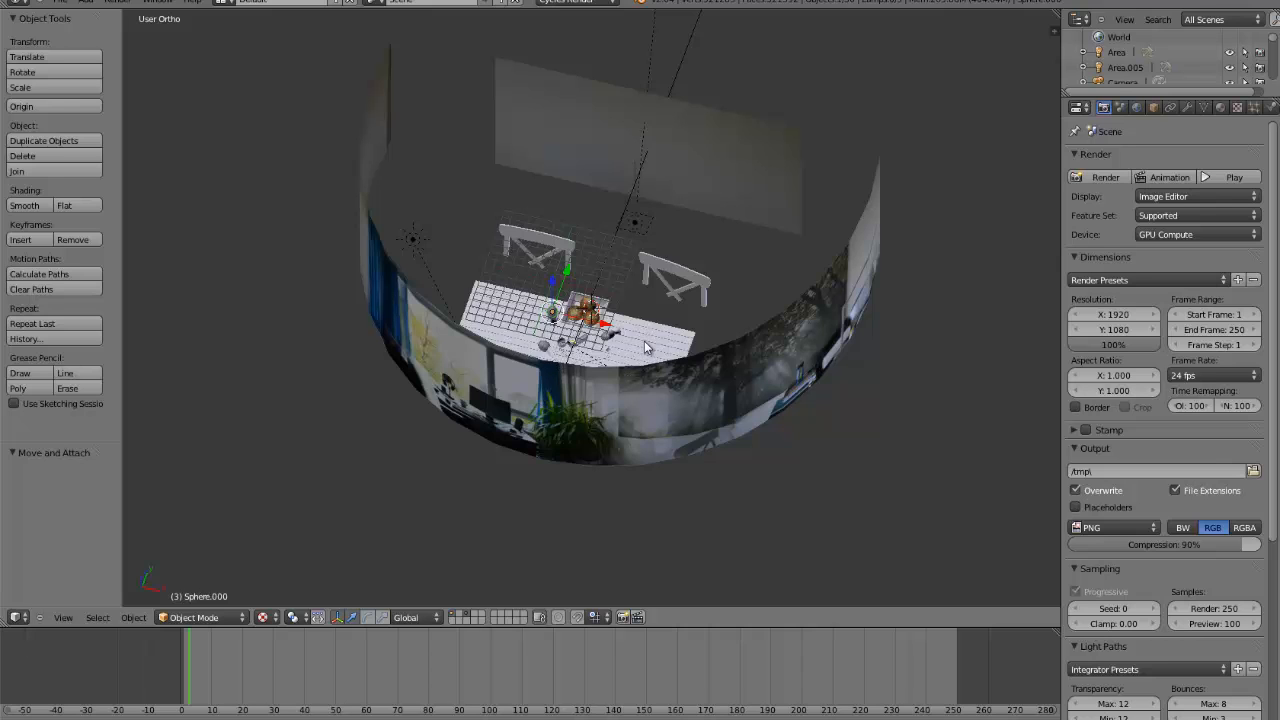
{"action": "scroll", "coordinate": [644, 340], "scroll_direction": "up", "scroll_amount": 5}
{"action": "mouse_move", "coordinate": [655, 374]}
{"action": "middle_mouse_down"}
{"action": "mouse_move", "coordinate": [675, 354]}
{"action": "mouse_move", "coordinate": [651, 372]}
{"action": "middle_mouse_up"}
{"action": "scroll", "coordinate": [651, 372], "scroll_direction": "up", "scroll_amount": 2}
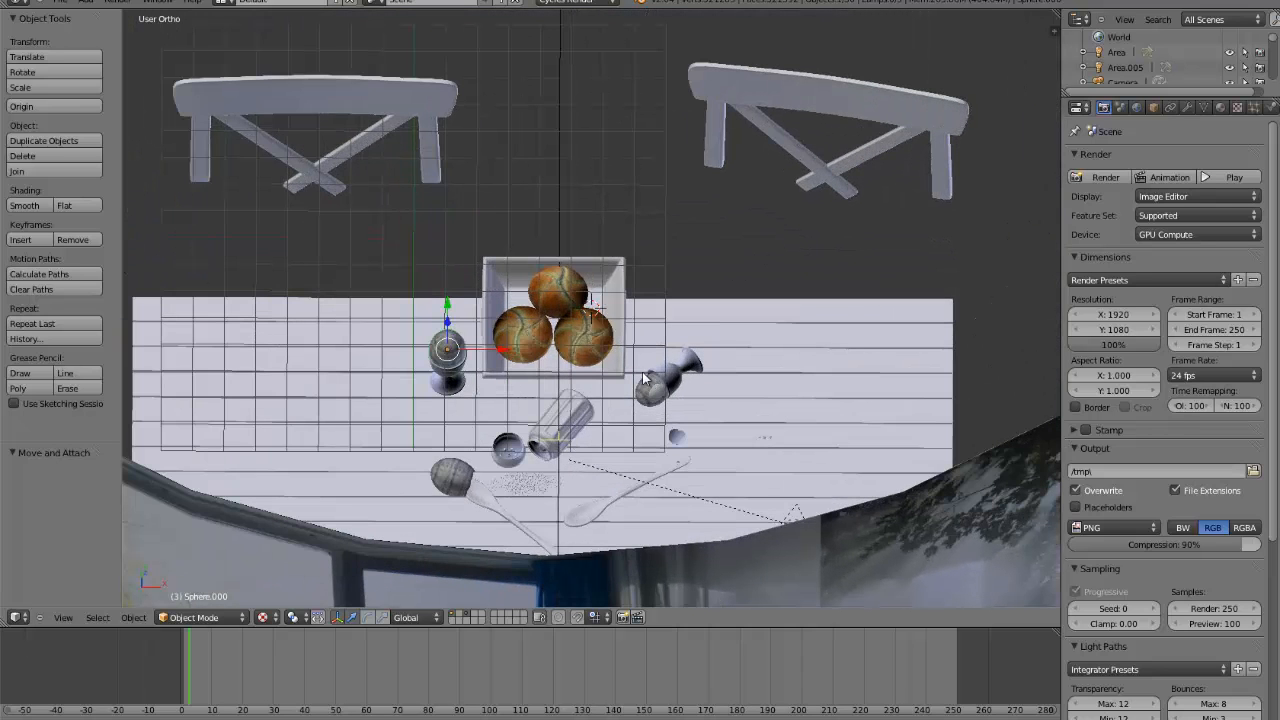
{"action": "key", "text": "KP_7"}
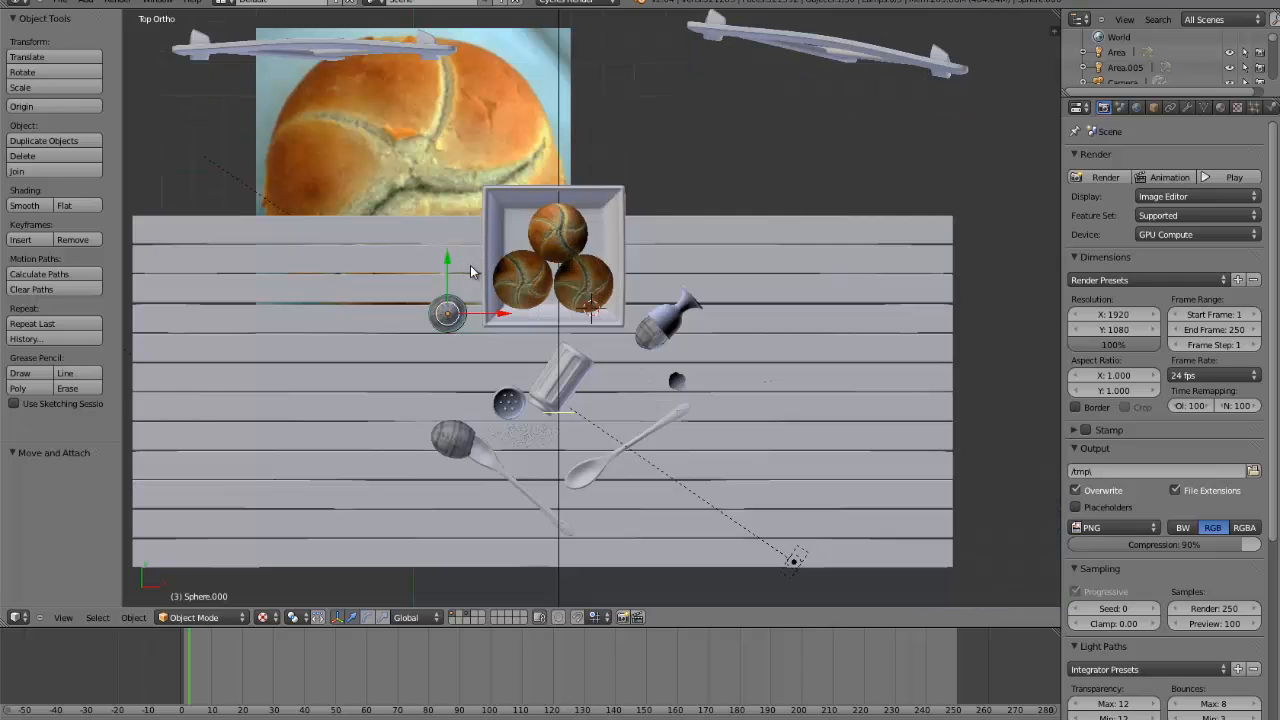
{"action": "scroll", "coordinate": [464, 343], "scroll_direction": "up", "scroll_amount": 2}
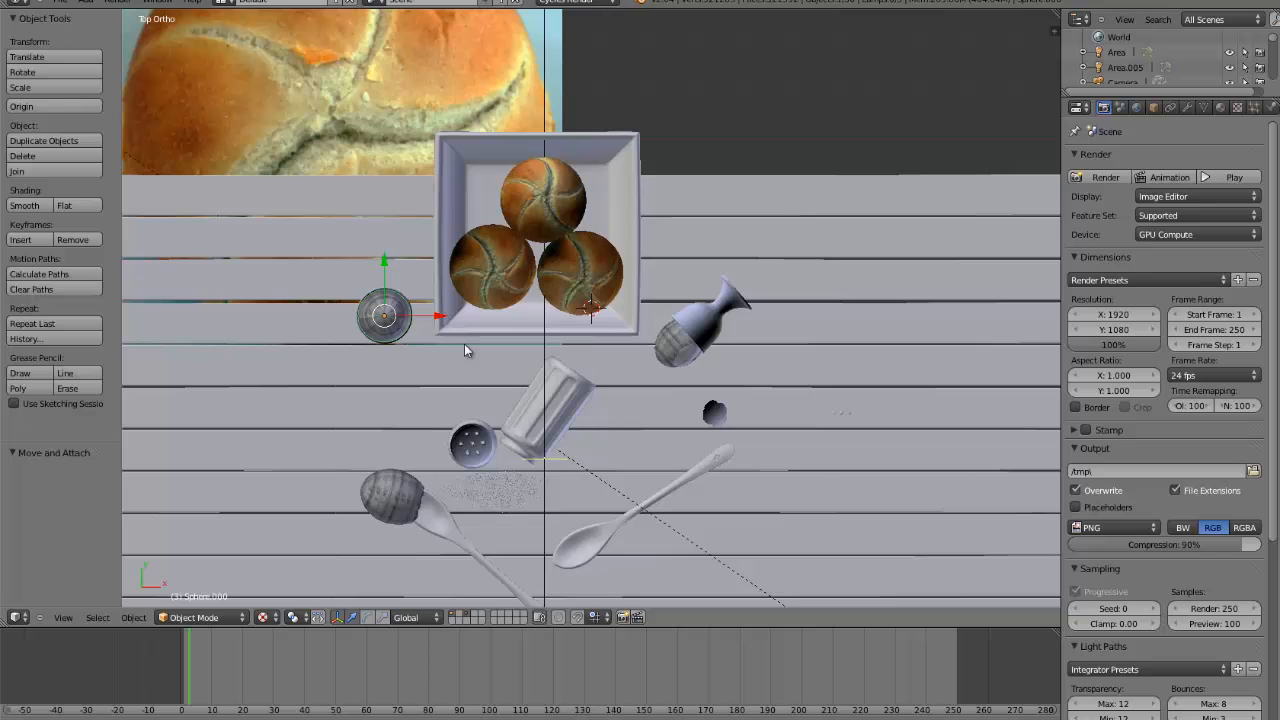
- Switch the 3D View to the UV/Image Editor and inspect the rendered egg in its cup and the broken egg
{"action": "left_click", "coordinate": [15, 617]}
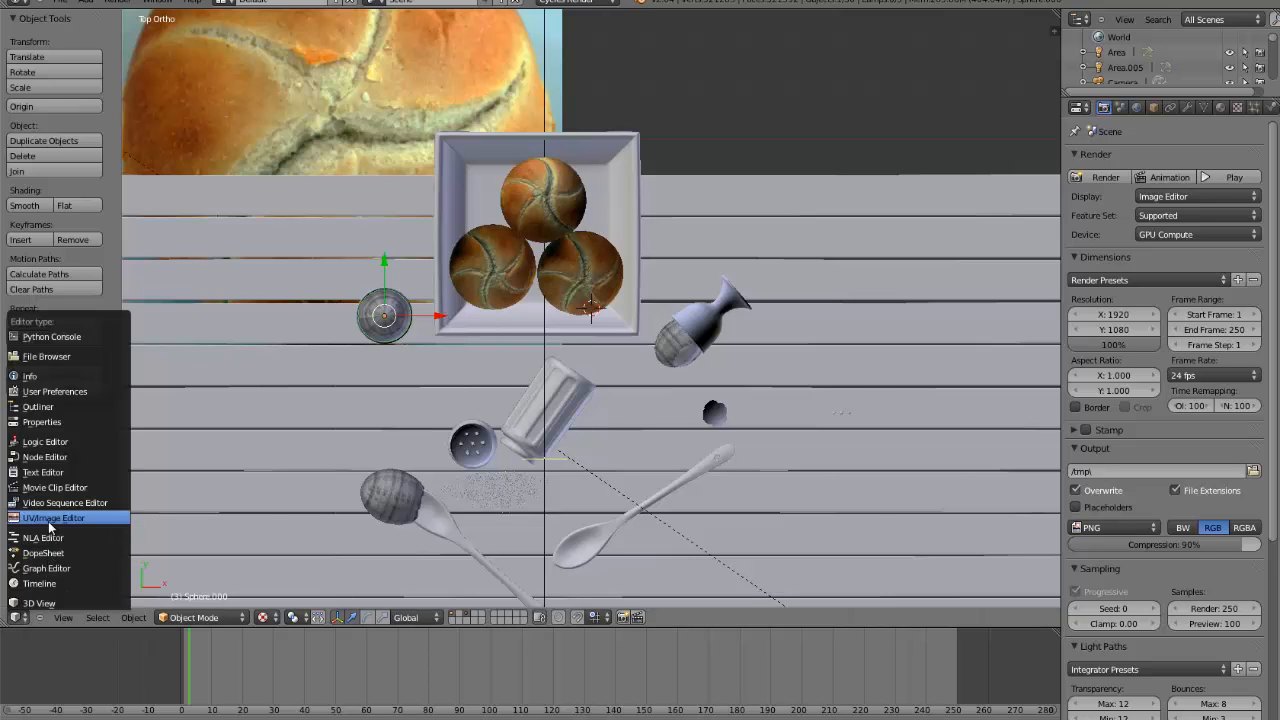
{"action": "left_click", "coordinate": [48, 518]}
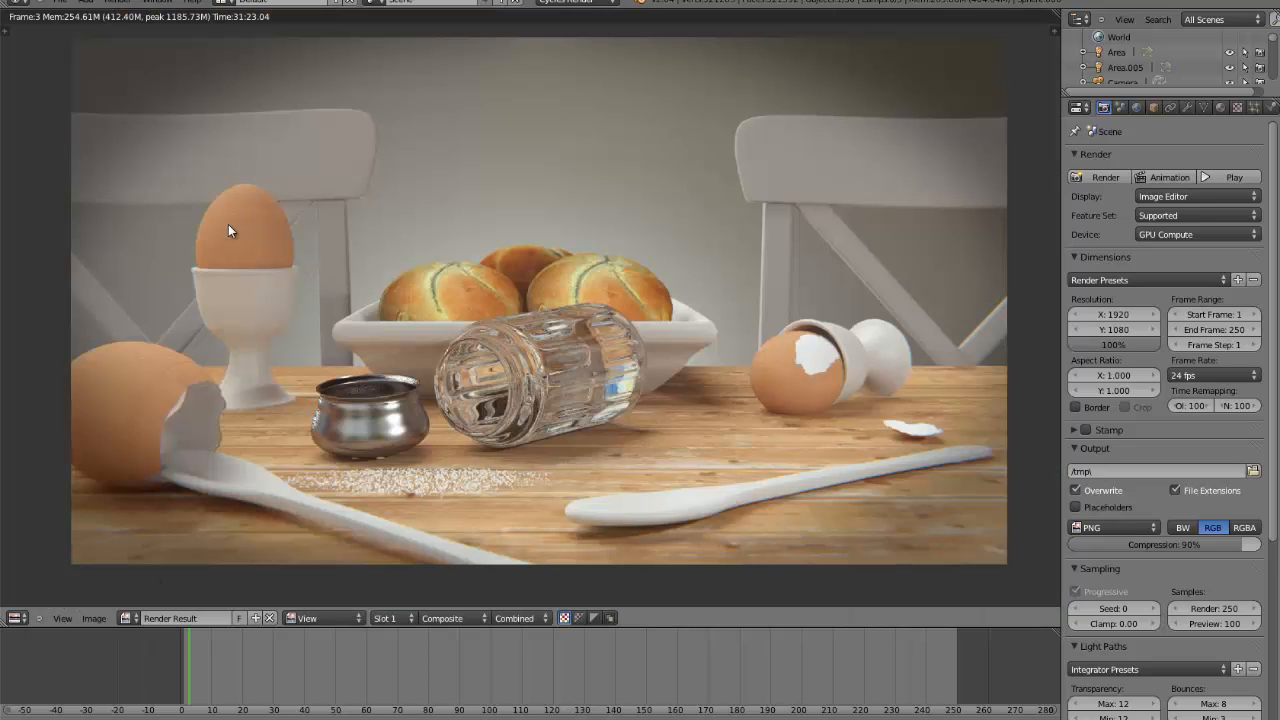
{"action": "middle_click_drag", "start_coordinate": [228, 231], "coordinate": [408, 320]}
{"action": "scroll", "coordinate": [404, 327], "scroll_direction": "up", "scroll_amount": 5}
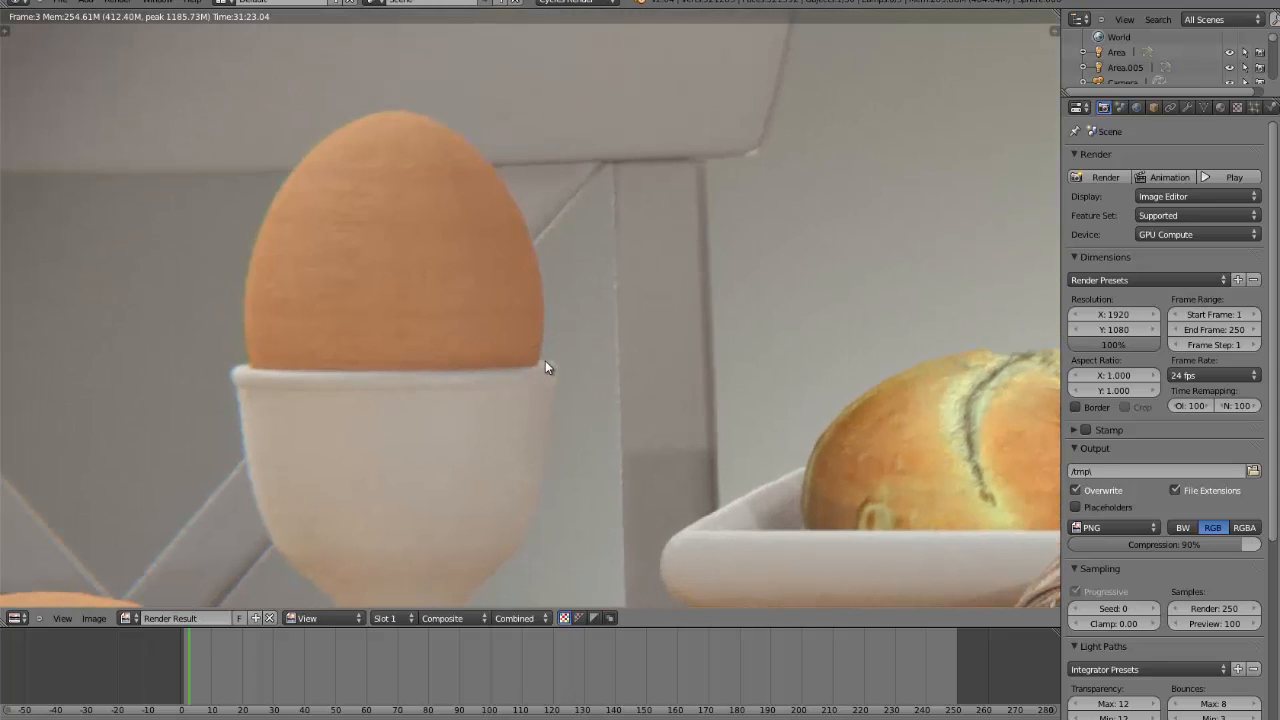
{"action": "scroll", "coordinate": [545, 367], "scroll_direction": "down", "scroll_amount": 5}
{"action": "middle_click_drag", "start_coordinate": [460, 457], "coordinate": [545, 315]}
{"action": "scroll", "coordinate": [500, 330], "scroll_direction": "up", "scroll_amount": 3}
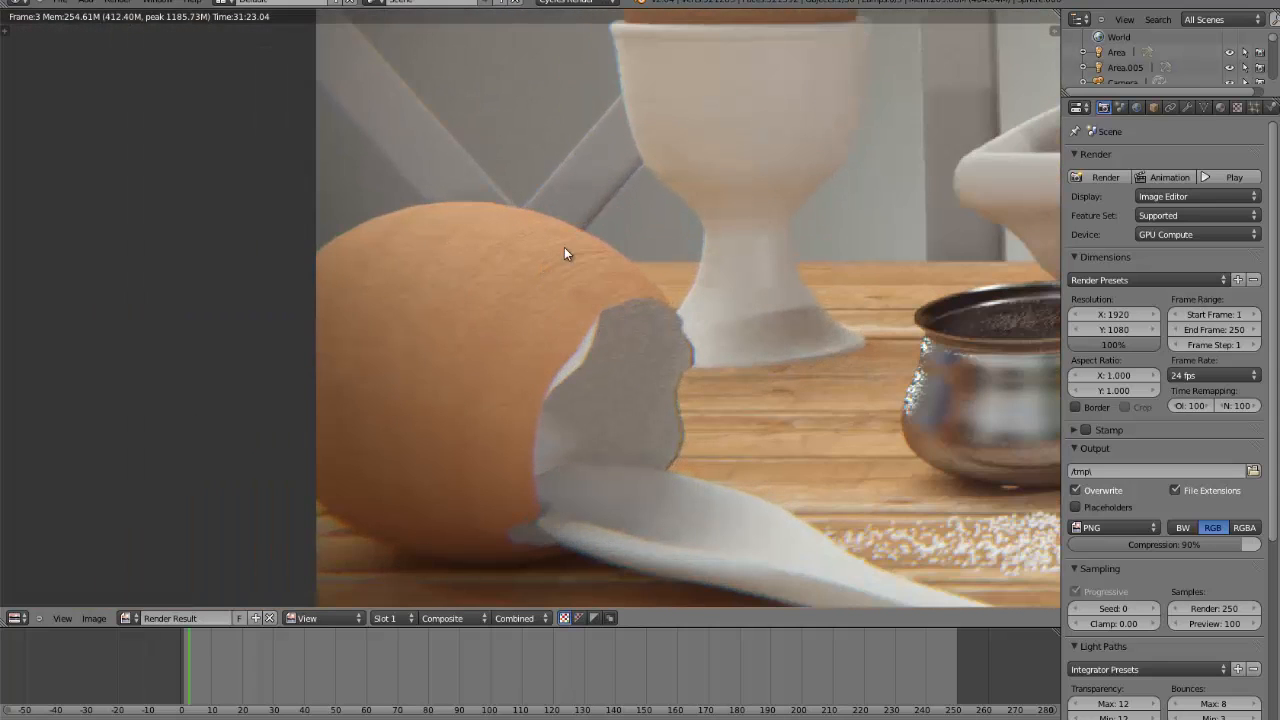
{"action": "scroll", "coordinate": [441, 393], "scroll_direction": "down", "scroll_amount": 5}
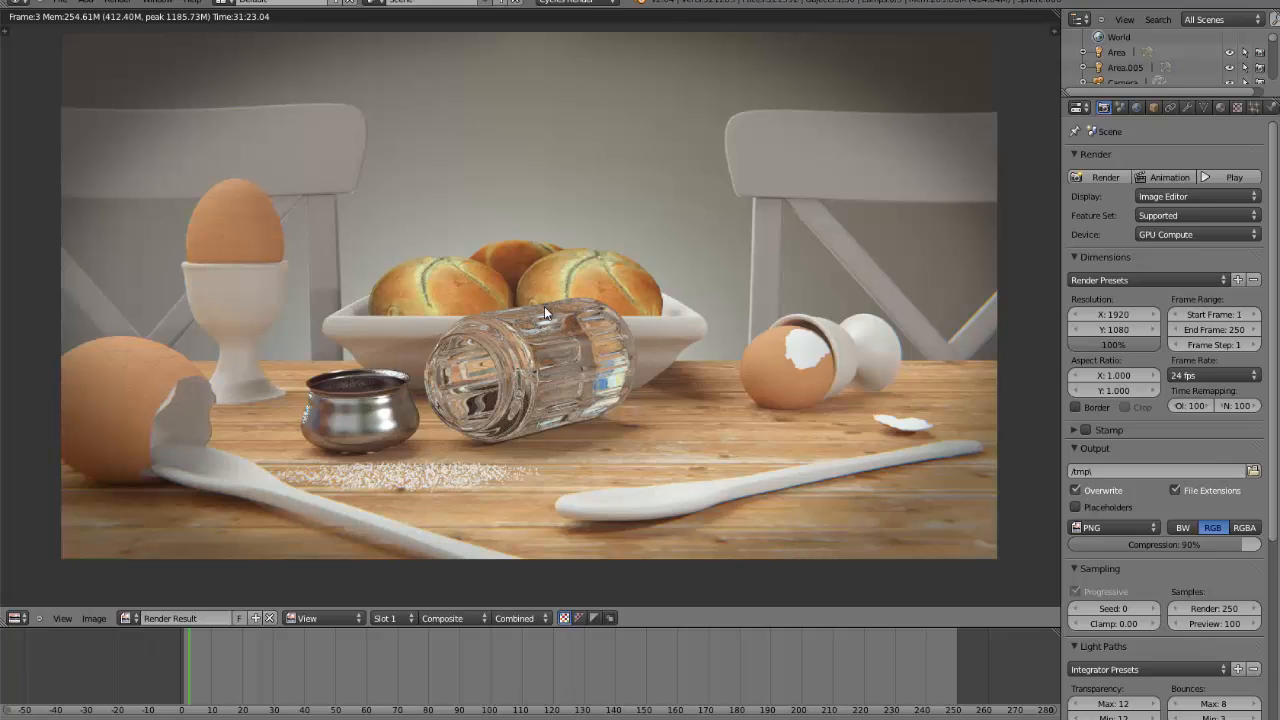
{"action": "middle_click_drag", "start_coordinate": [554, 279], "coordinate": [507, 291]}
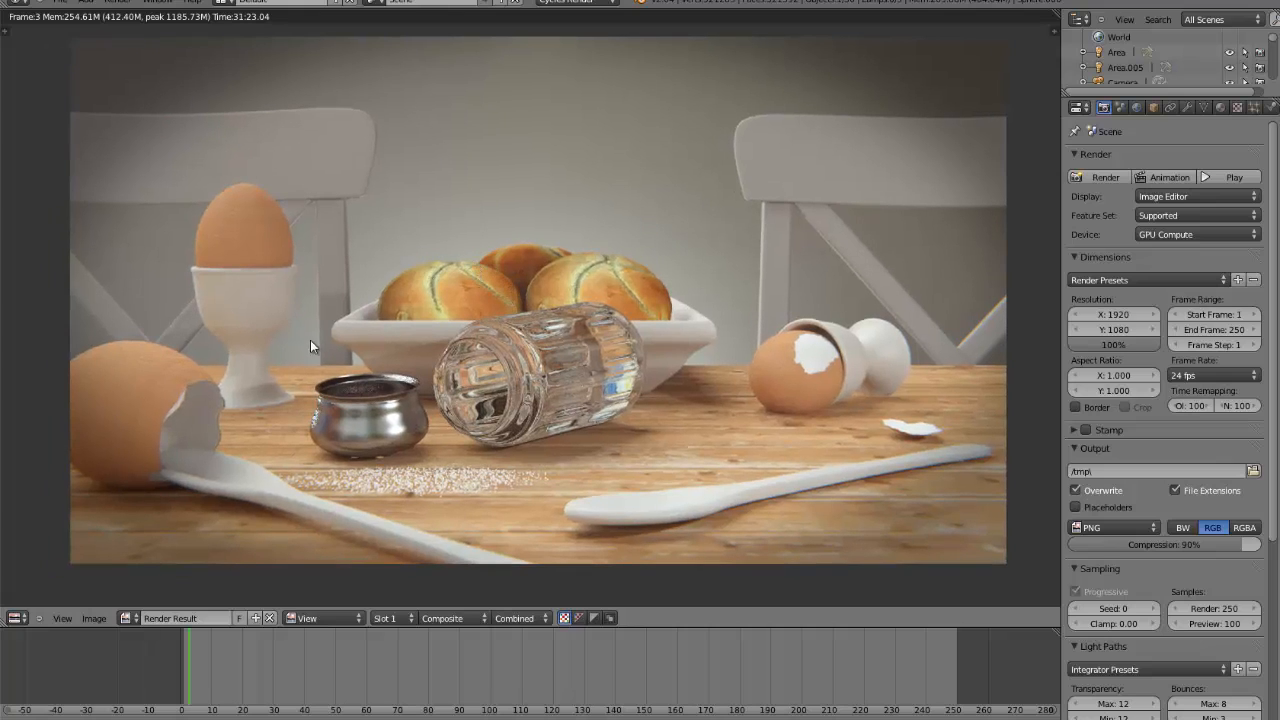
{"action": "scroll", "coordinate": [544, 270], "scroll_direction": "up", "scroll_amount": 1}
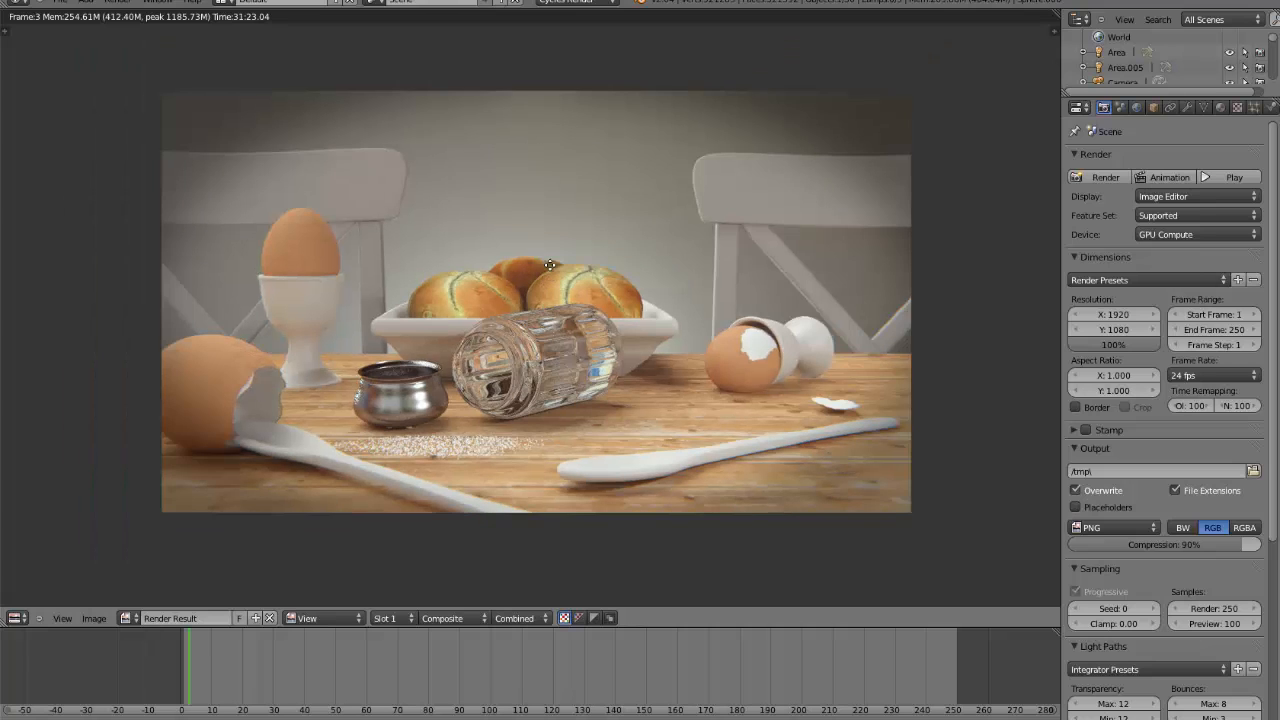
{"action": "scroll", "coordinate": [548, 270], "scroll_direction": "down", "scroll_amount": 1}
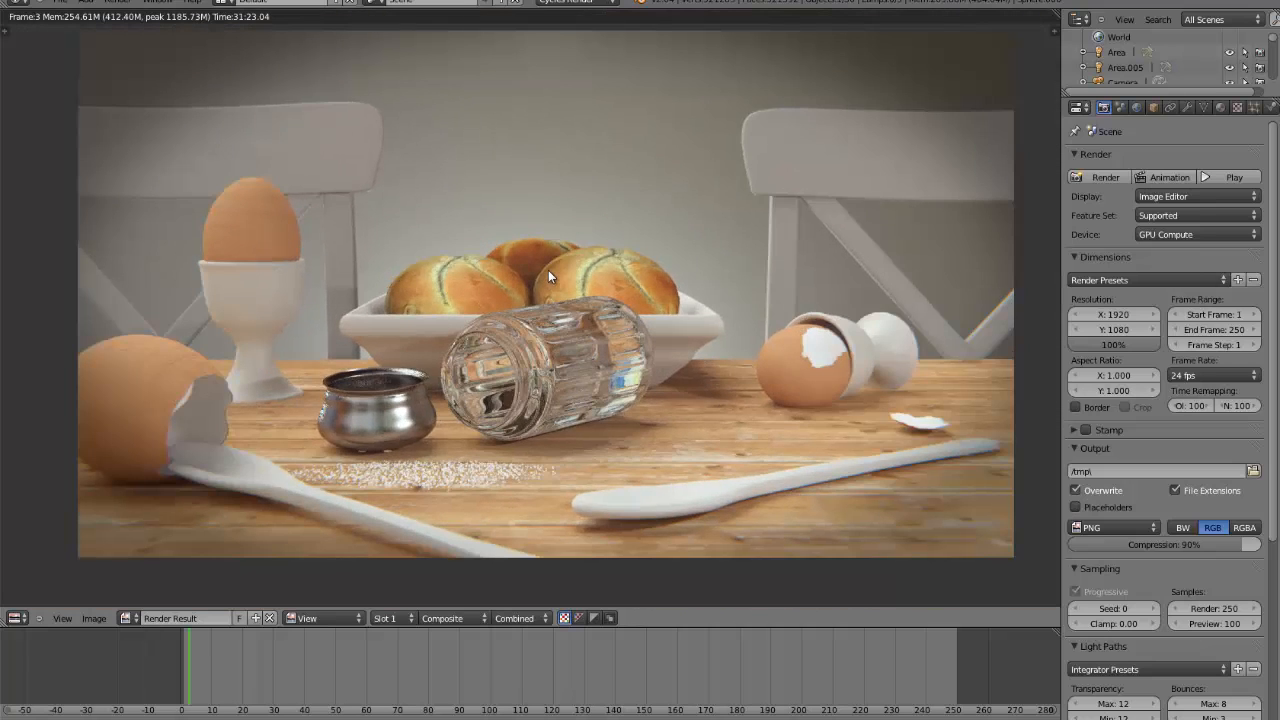
{"action": "scroll", "coordinate": [548, 270], "scroll_direction": "down", "scroll_amount": 1}
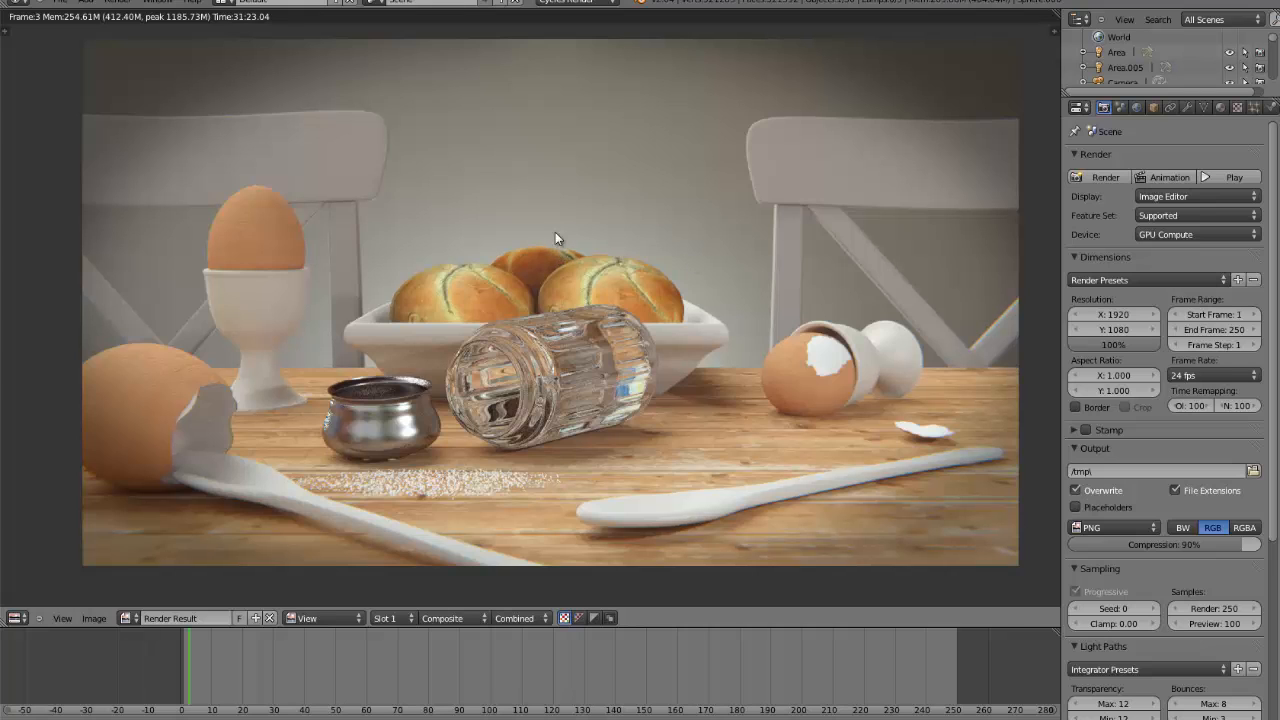
{"action": "scroll", "coordinate": [622, 338], "scroll_direction": "down", "scroll_amount": 1}
{"action": "scroll", "coordinate": [696, 373], "scroll_direction": "up", "scroll_amount": 1}
{"action": "middle_click_drag", "start_coordinate": [430, 375], "coordinate": [542, 315]}
{"action": "scroll", "coordinate": [510, 306], "scroll_direction": "up", "scroll_amount": 1}
{"action": "middle_click_drag", "start_coordinate": [603, 188], "coordinate": [495, 231]}
{"action": "scroll", "coordinate": [496, 231], "scroll_direction": "down", "scroll_amount": 2}
{"action": "middle_click_drag", "start_coordinate": [657, 222], "coordinate": [597, 243]}
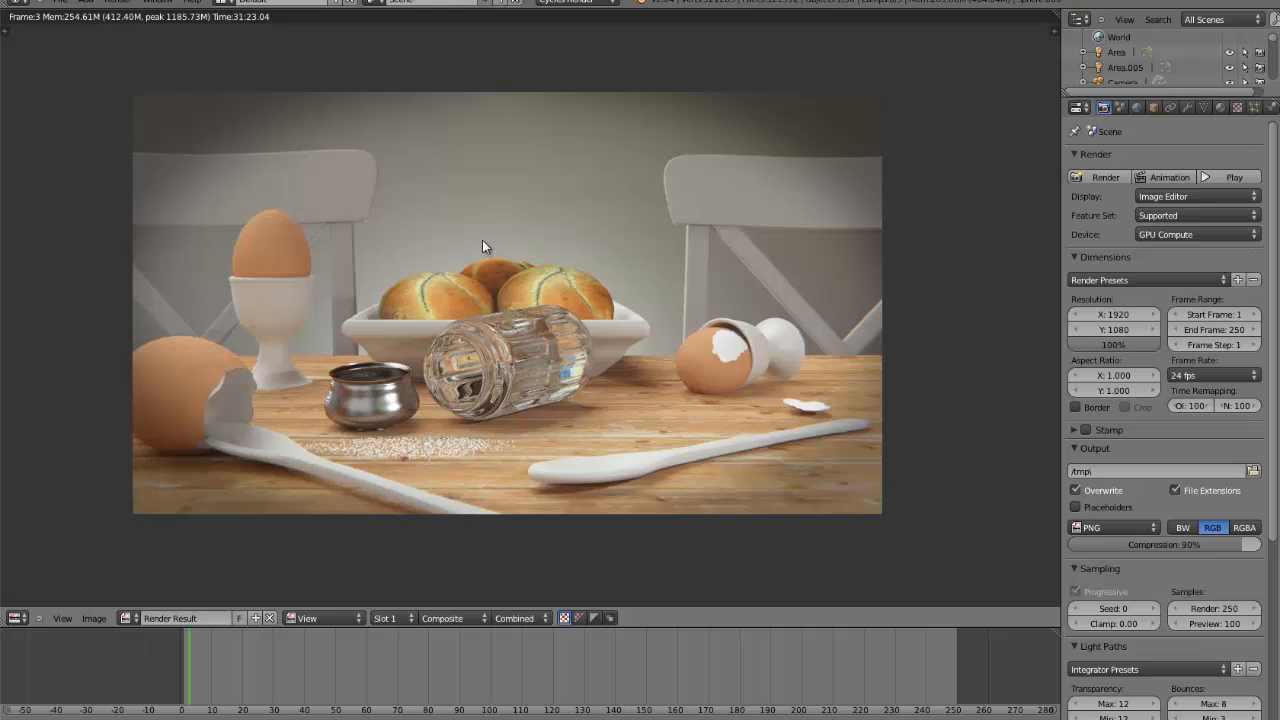
{"action": "scroll", "coordinate": [482, 247], "scroll_direction": "up", "scroll_amount": 1}
{"action": "middle_click_drag", "start_coordinate": [408, 247], "coordinate": [423, 262]}
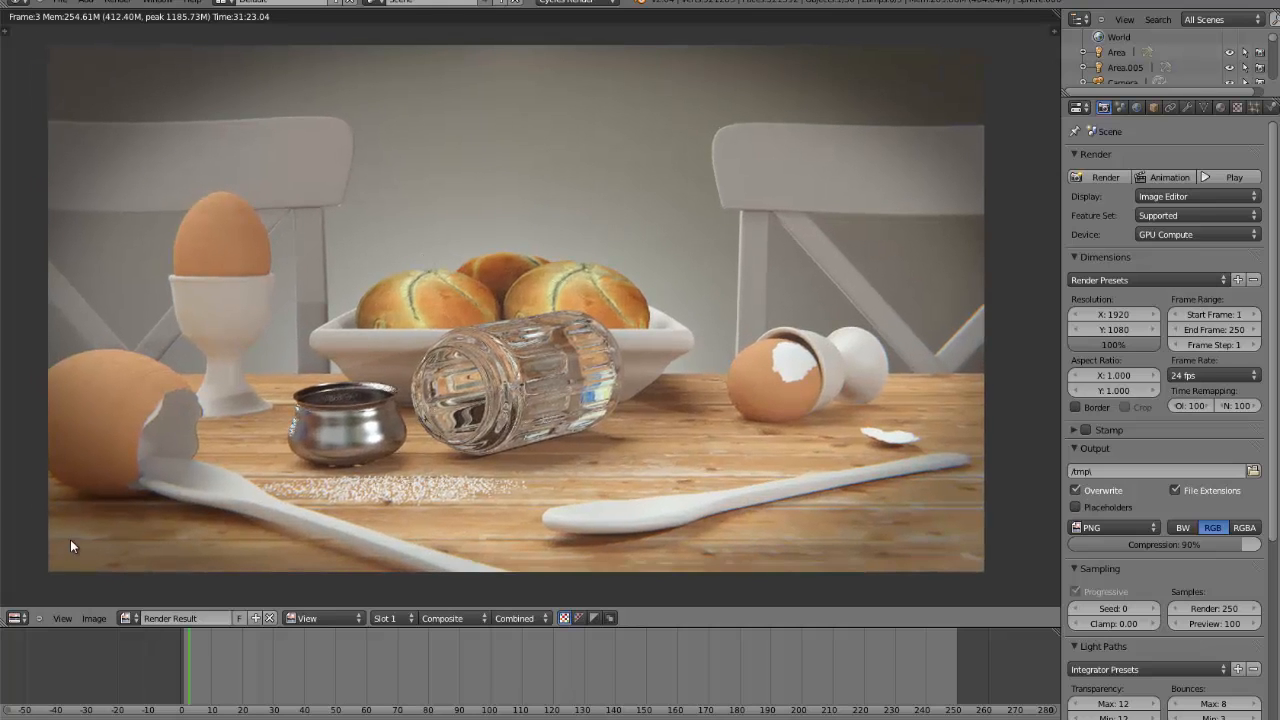
- Examine the shell surface of the egg in the egg cup closely in the render
{"action": "middle_click_drag", "start_coordinate": [201, 312], "coordinate": [453, 320]}
{"action": "scroll", "coordinate": [430, 272], "scroll_direction": "up", "scroll_amount": 5}
{"action": "middle_click_drag", "start_coordinate": [414, 240], "coordinate": [480, 316]}
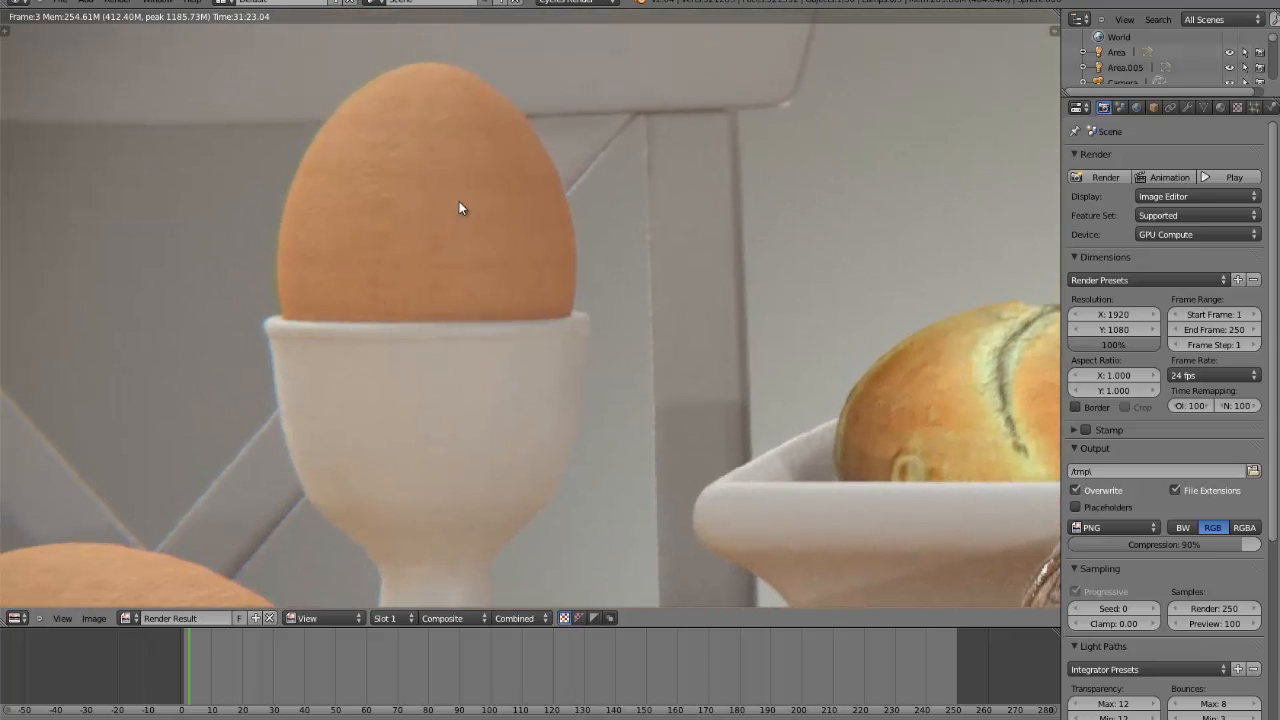
{"action": "scroll", "coordinate": [459, 207], "scroll_direction": "down", "scroll_amount": 2}
{"action": "middle_click_drag", "start_coordinate": [441, 297], "coordinate": [533, 218]}
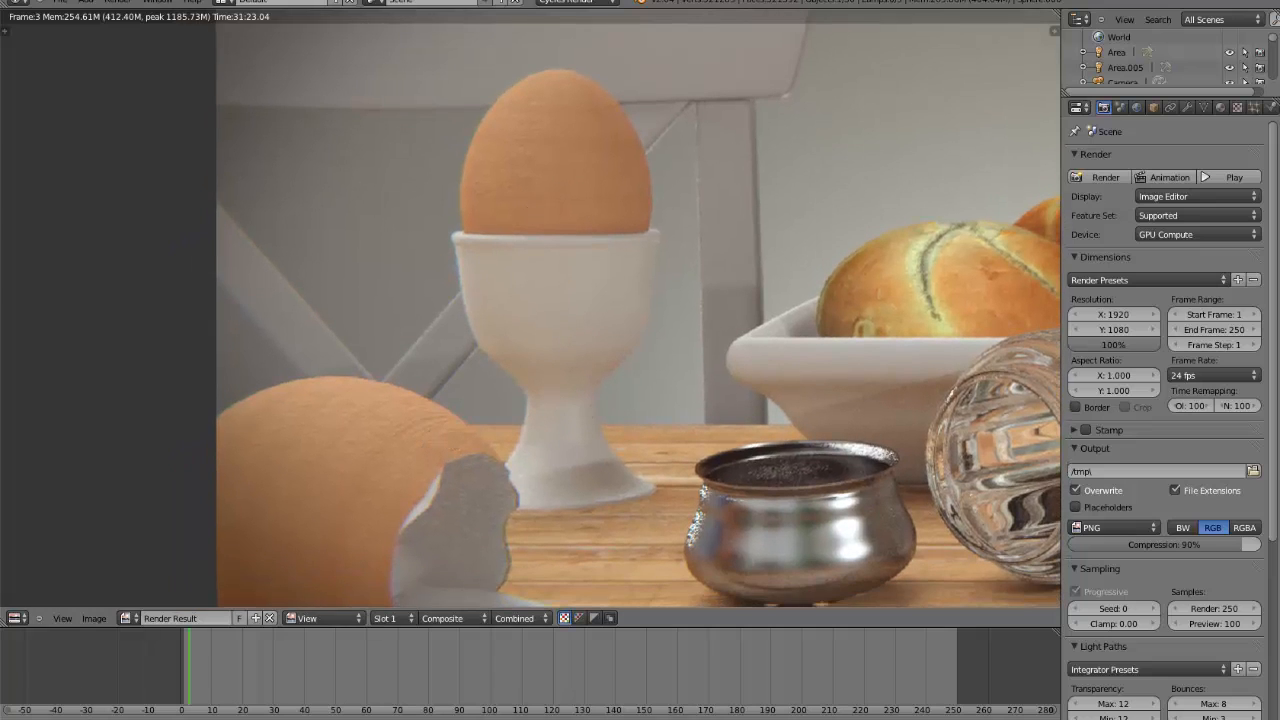
- Open the brown-egg reference photo from the tutorial_8 folder in Windows Photo Viewer
{"action": "left_click", "coordinate": [221, 687]}
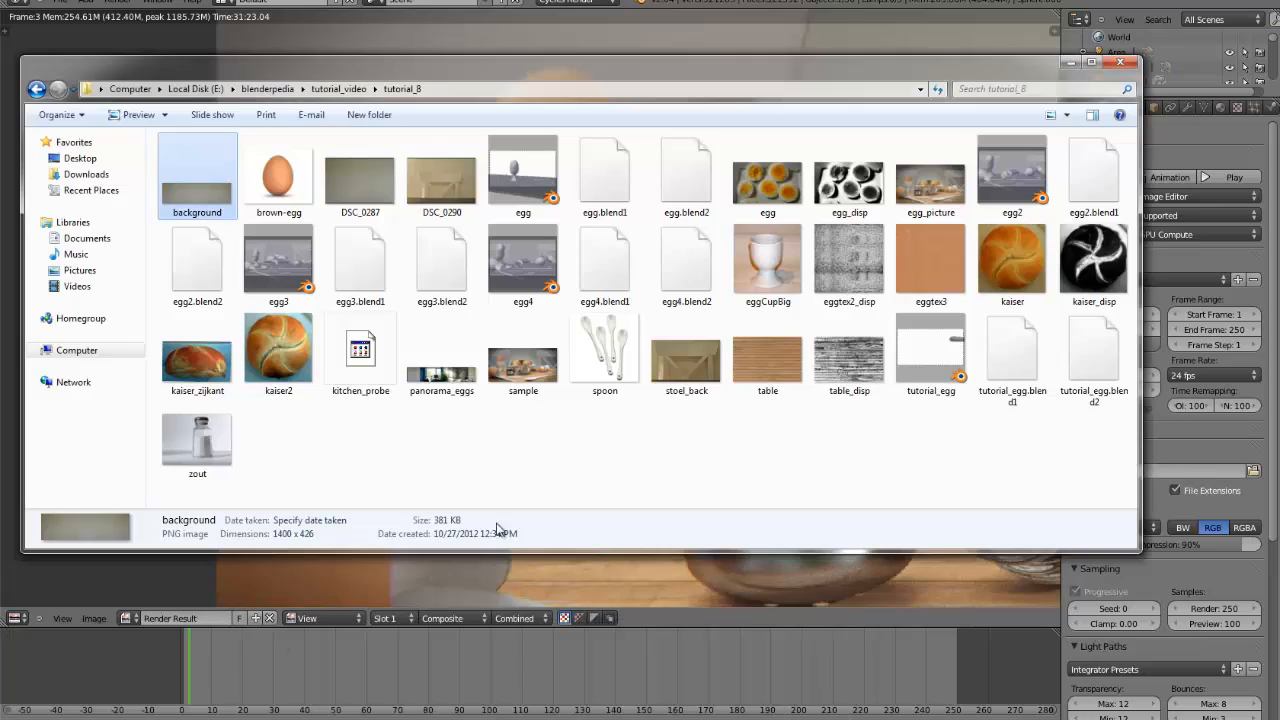
{"action": "double_click", "coordinate": [278, 180]}
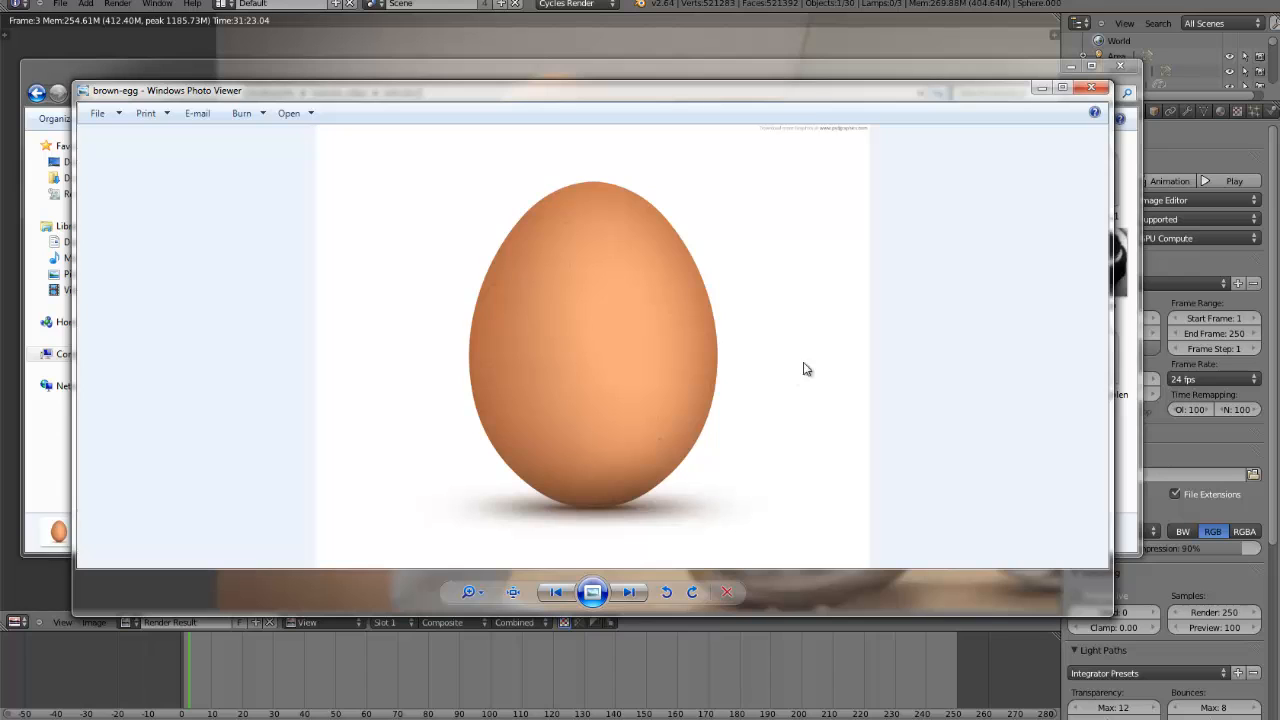
{"action": "scroll", "coordinate": [754, 370], "scroll_direction": "up", "scroll_amount": 2}
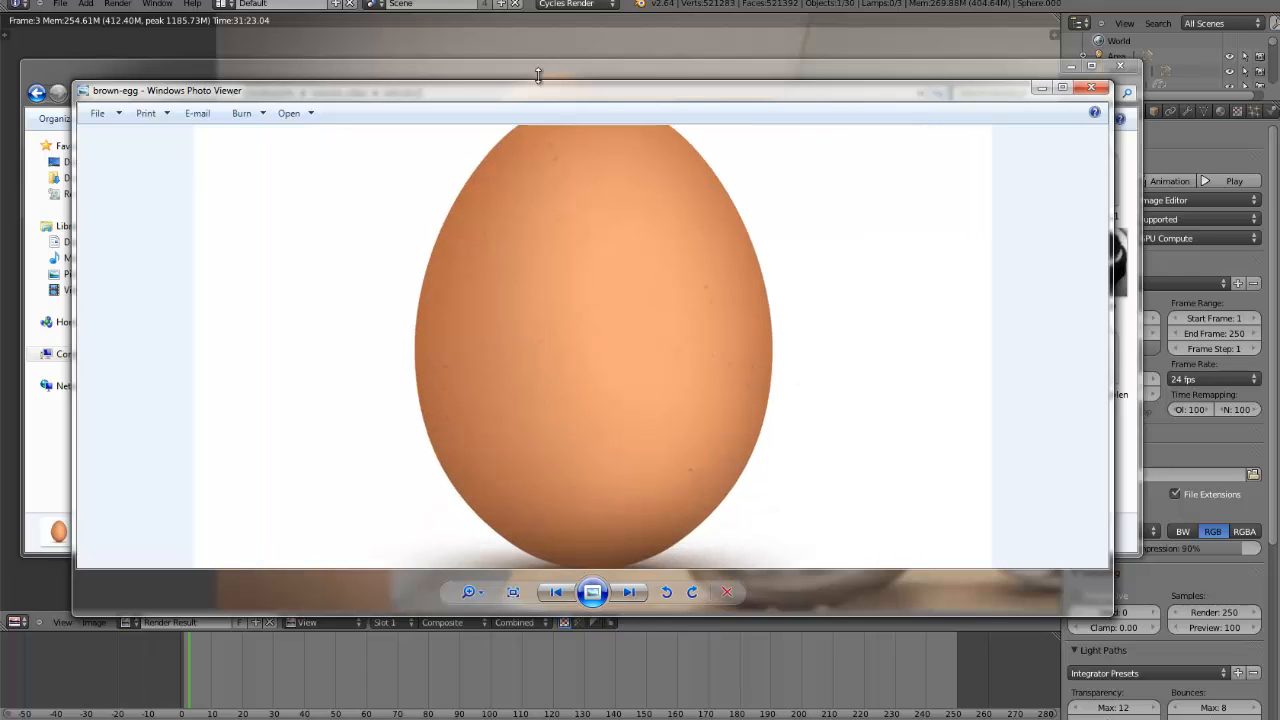
{"action": "left_click_drag", "start_coordinate": [513, 83], "coordinate": [515, 24]}
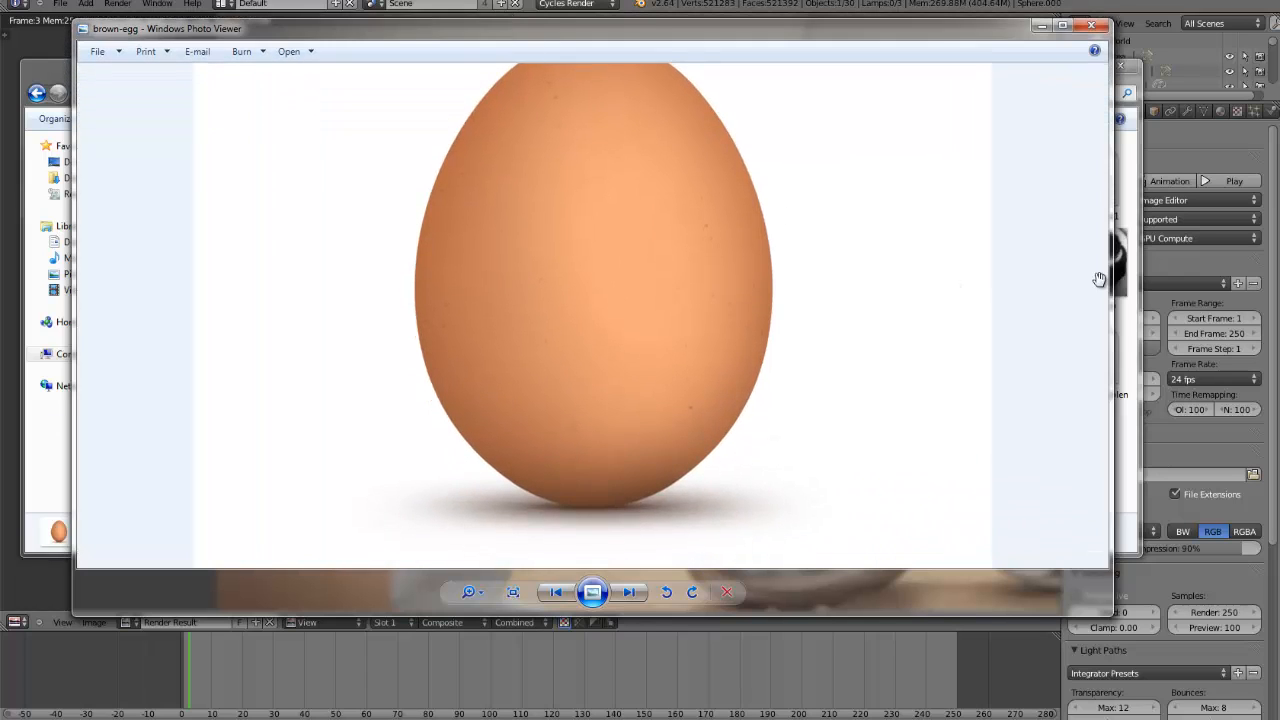
- Examine the shell's colour and surface detail closely in the brown-egg photo
{"action": "scroll", "coordinate": [838, 318], "scroll_direction": "up", "scroll_amount": 2}
{"action": "scroll", "coordinate": [800, 326], "scroll_direction": "down", "scroll_amount": 4}
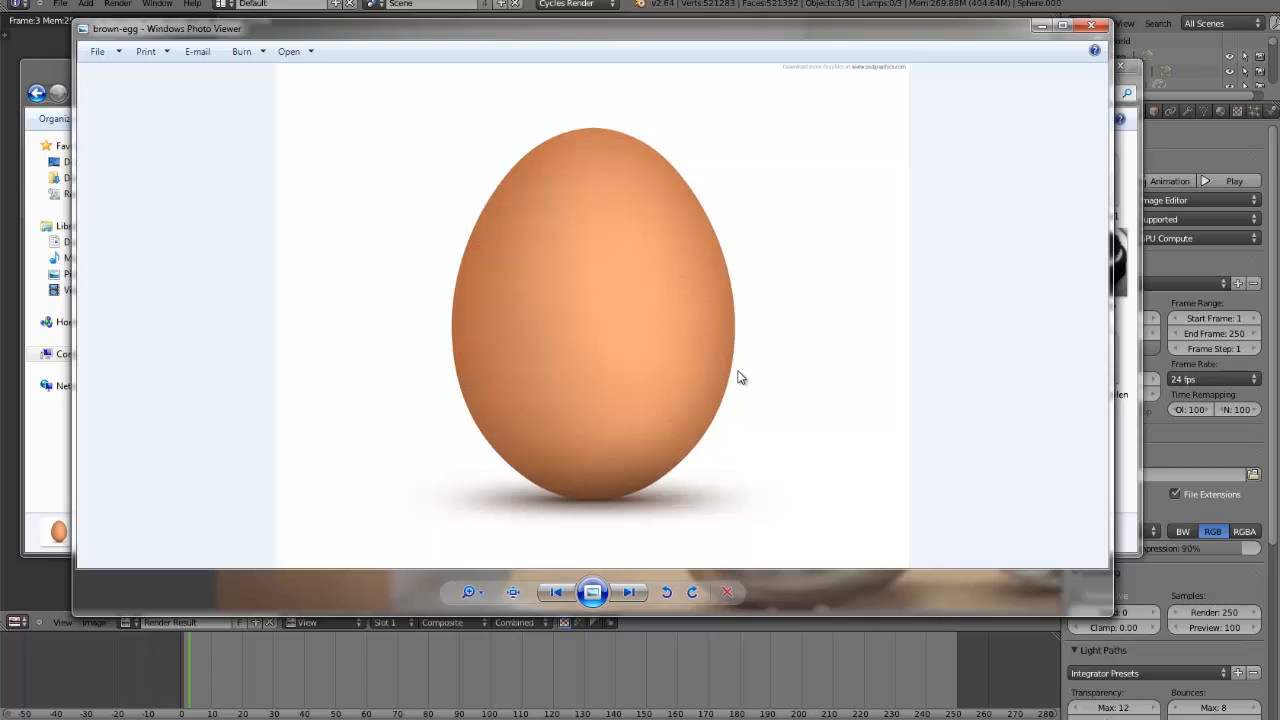
{"action": "scroll", "coordinate": [571, 327], "scroll_direction": "up", "scroll_amount": 2}
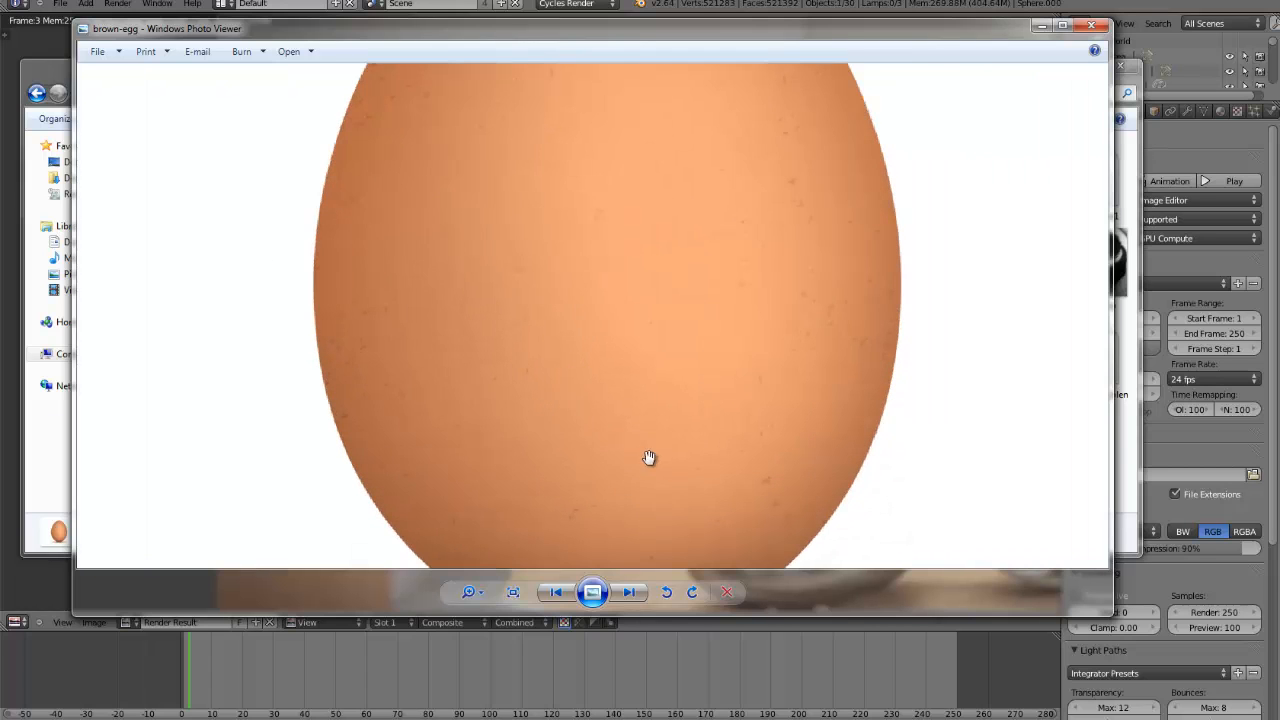
{"action": "left_click_drag", "start_coordinate": [611, 247], "coordinate": [580, 314]}
{"action": "left_click_drag", "start_coordinate": [625, 276], "coordinate": [502, 289]}
{"action": "scroll", "coordinate": [940, 177], "scroll_direction": "up", "scroll_amount": 2}
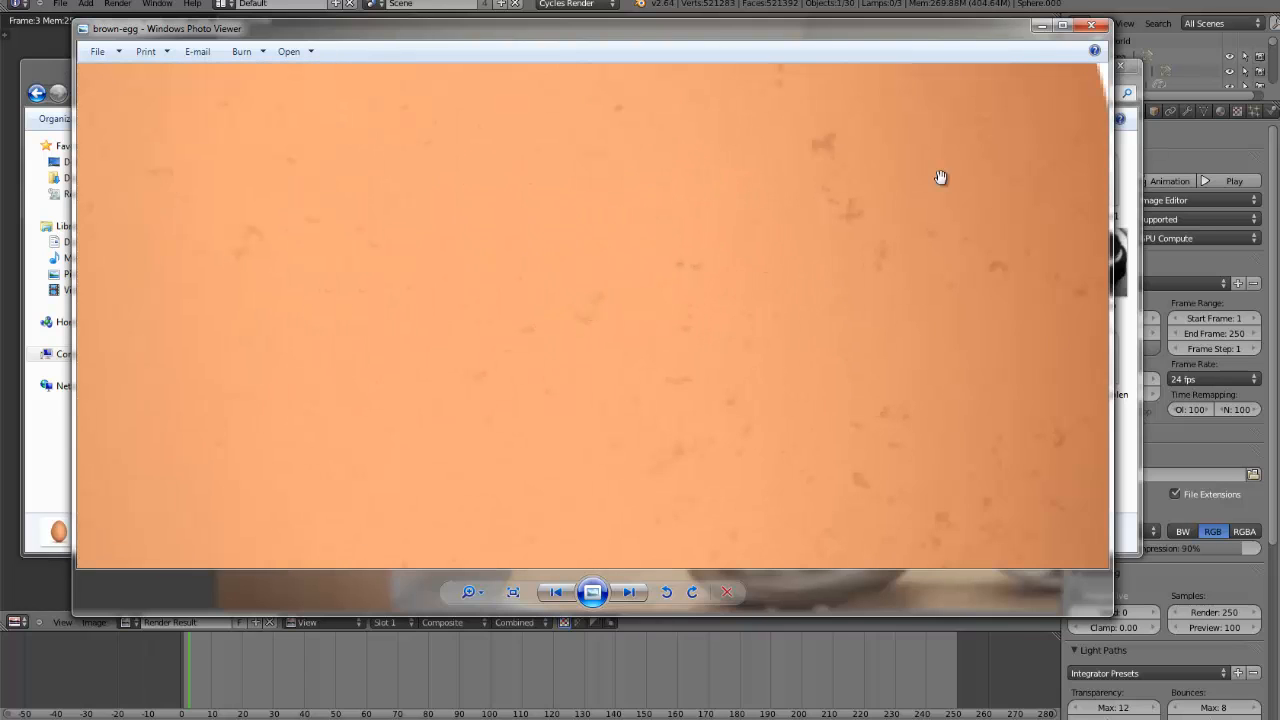
{"action": "scroll", "coordinate": [849, 217], "scroll_direction": "down", "scroll_amount": 2}
{"action": "scroll", "coordinate": [778, 252], "scroll_direction": "down", "scroll_amount": 2}
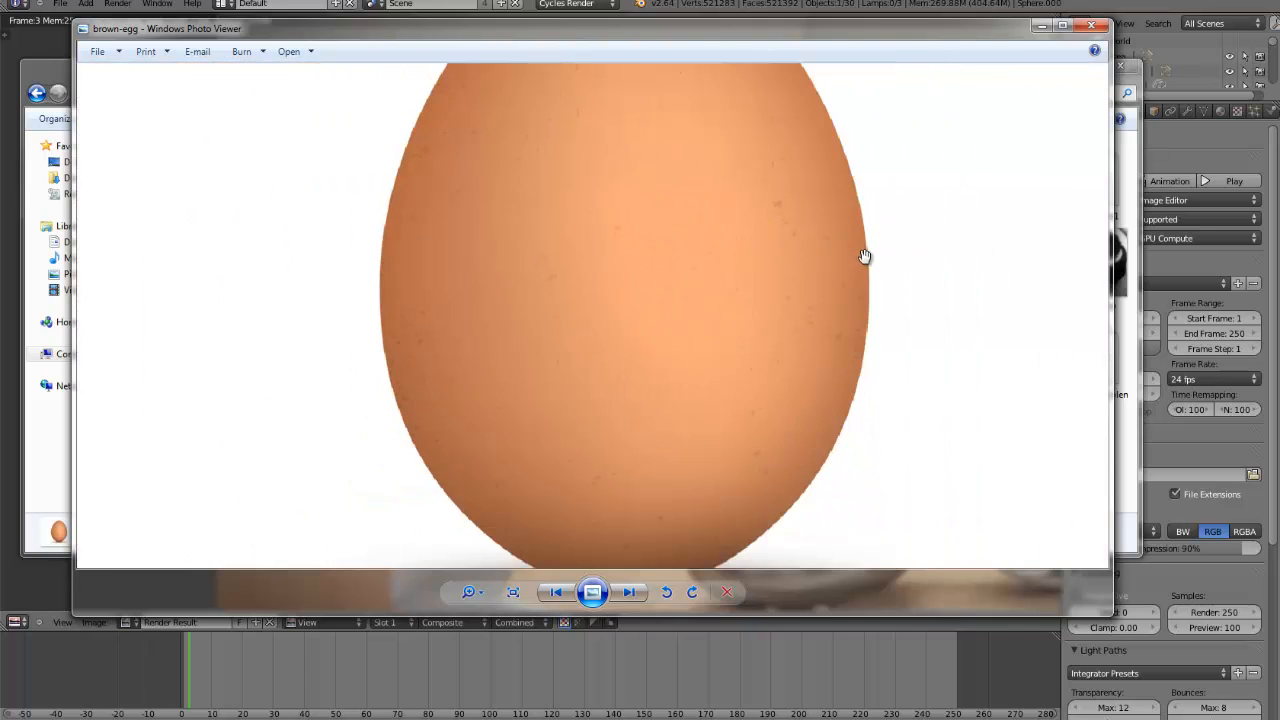
- Close the brown-egg photo and open the eggtex3 texture image from the same folder
{"action": "left_click_drag", "start_coordinate": [1030, 36], "coordinate": [885, 138]}
{"action": "left_click", "coordinate": [885, 138]}
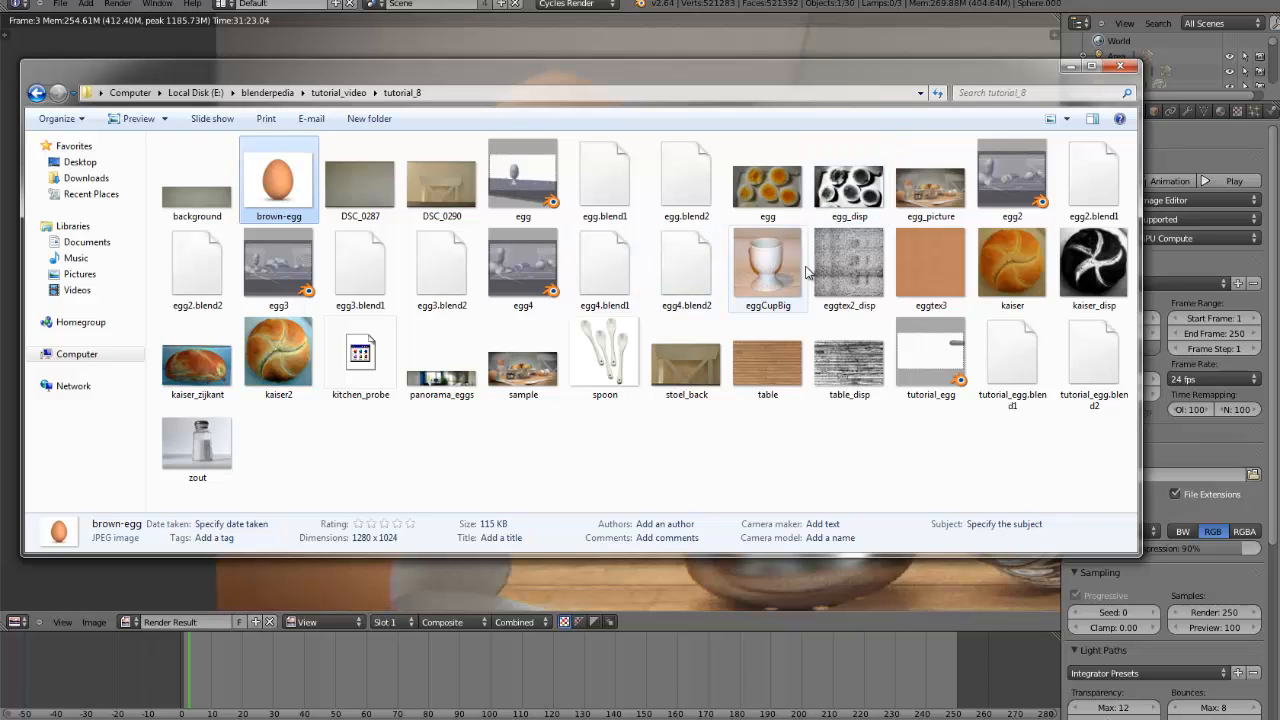
{"action": "double_click", "coordinate": [912, 266]}
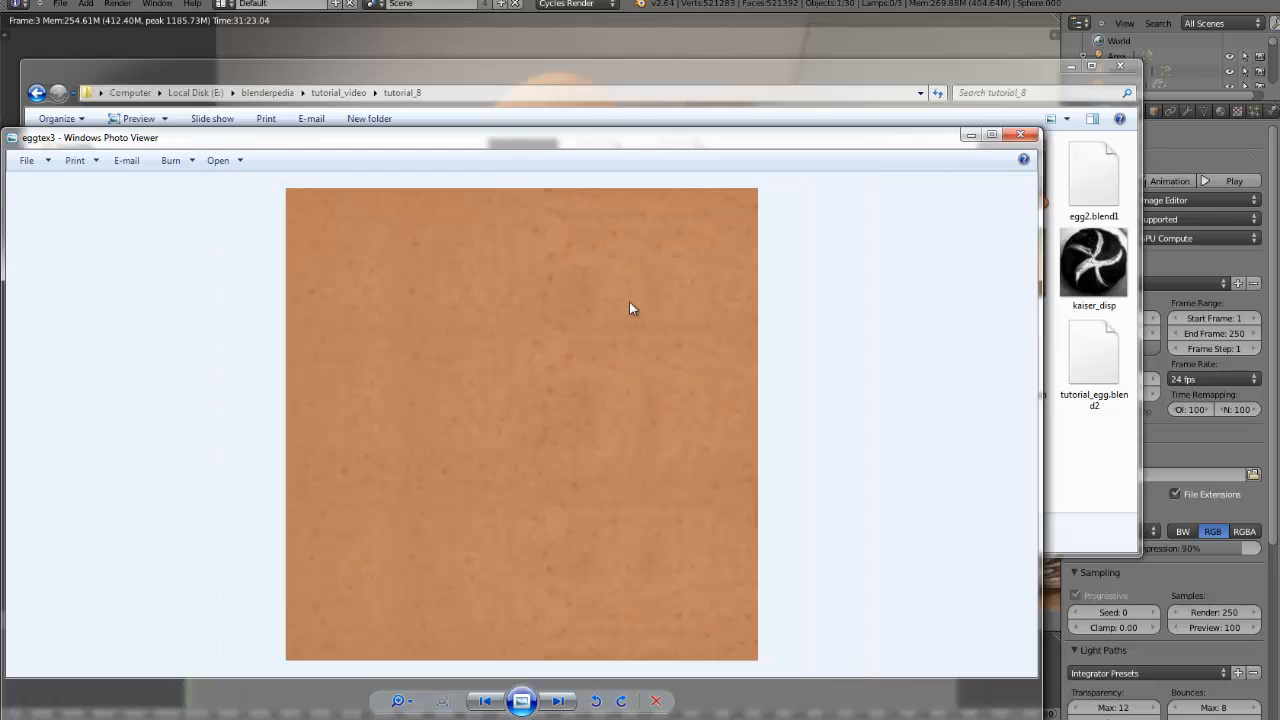
- Close the eggtex3 image, open the eggtex2_disp displacement texture from the same folder, and return to the render
{"action": "left_click", "coordinate": [1017, 137]}
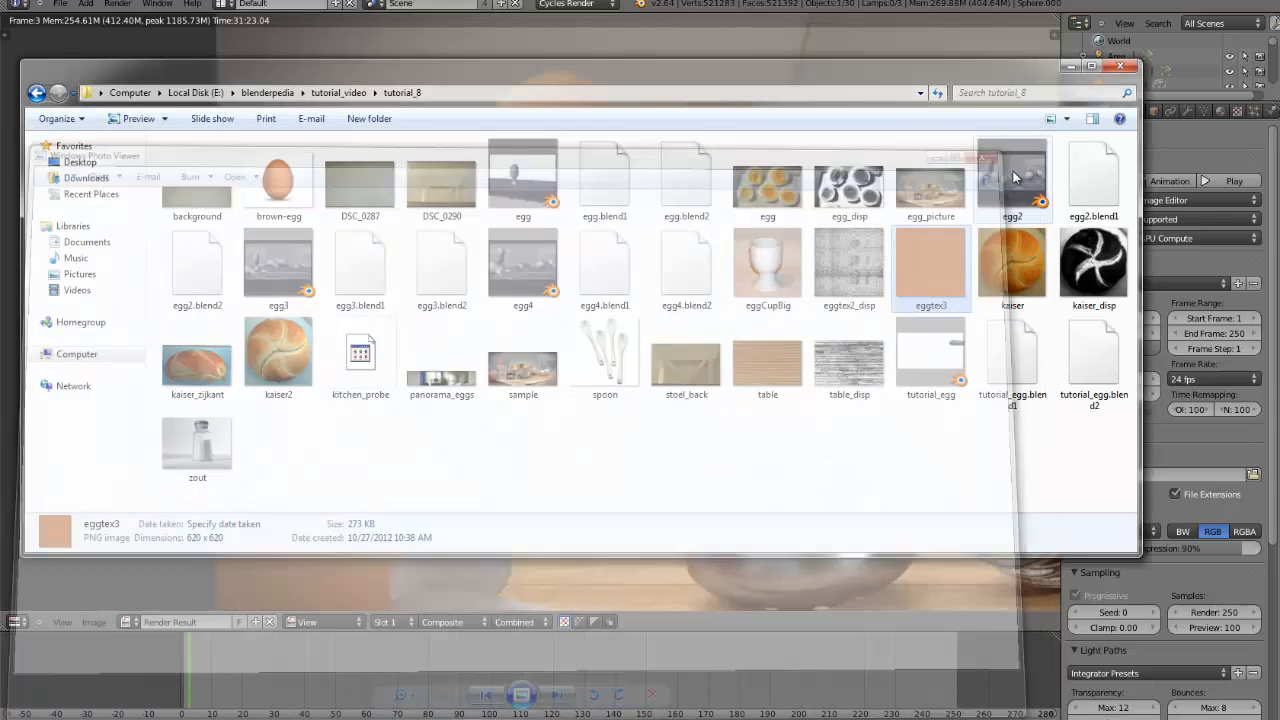
{"action": "double_click", "coordinate": [850, 265]}
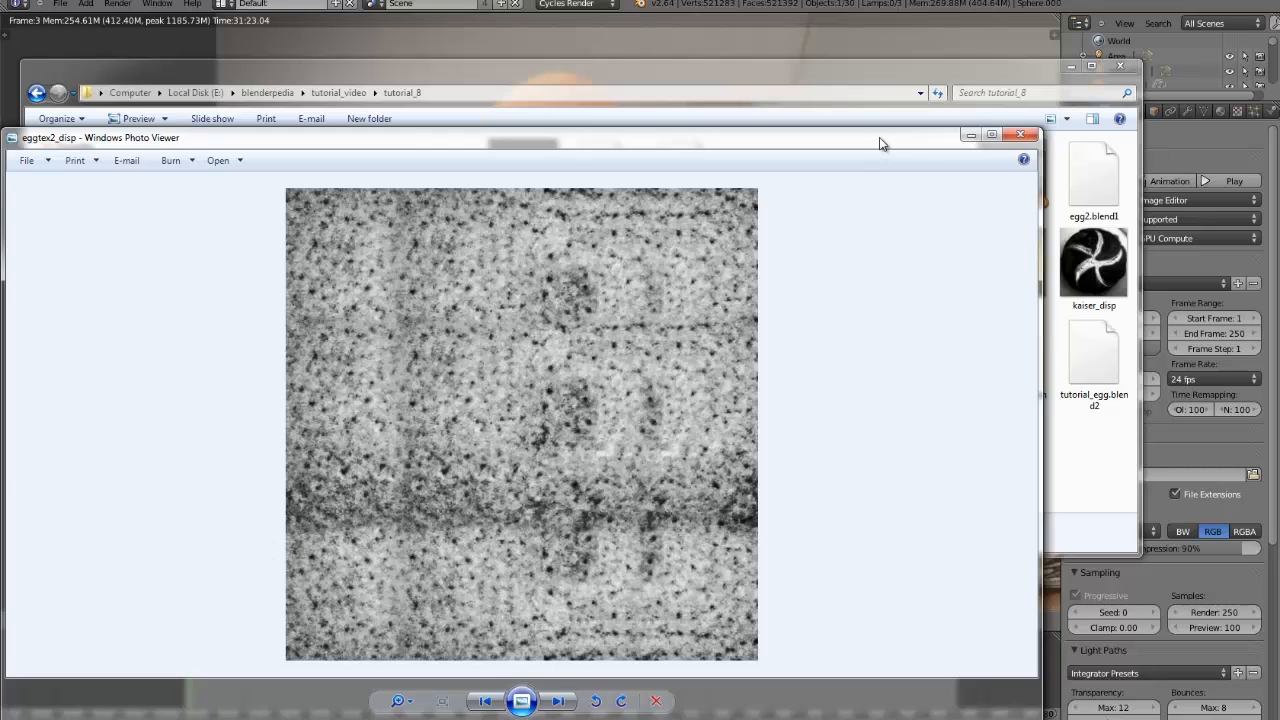
{"action": "left_click_drag", "start_coordinate": [880, 143], "coordinate": [758, 106]}
{"action": "key", "text": "alt+Tab"}
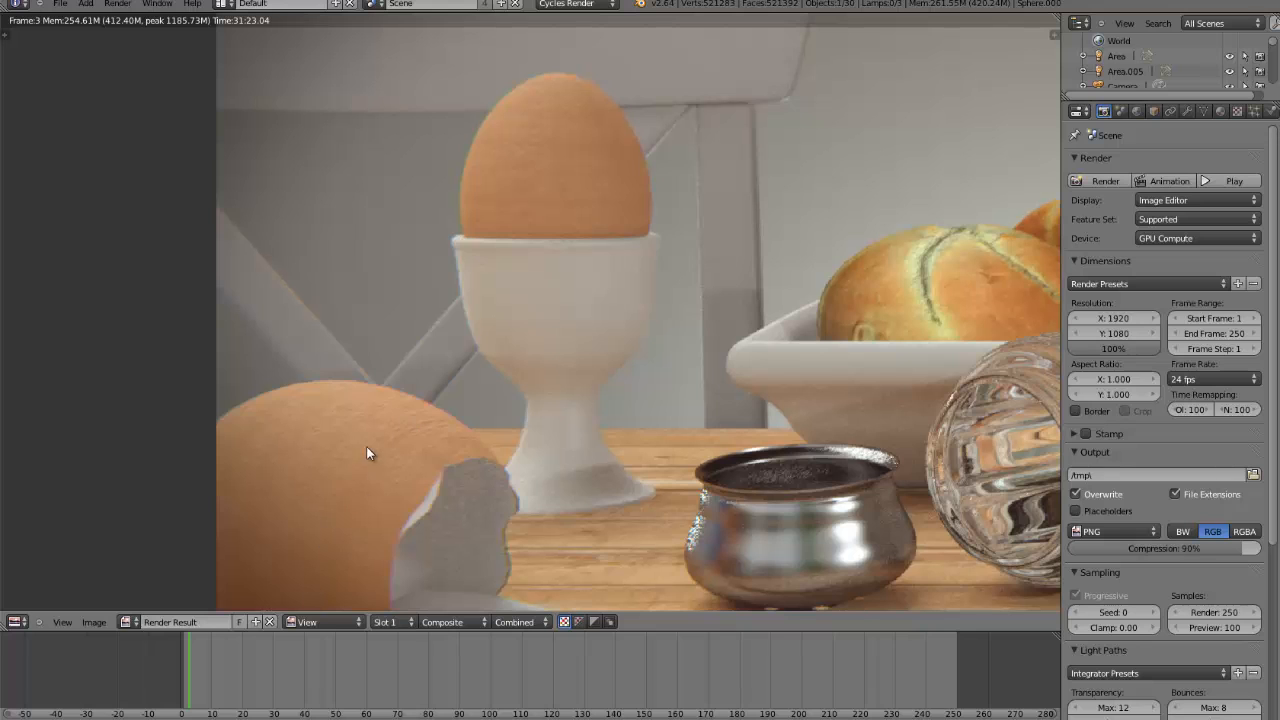
- Bring the tutorial_8 folder forward, reopen and close the eggtex2_disp texture, and switch back to Blender
{"action": "mouse_move", "coordinate": [208, 712]}
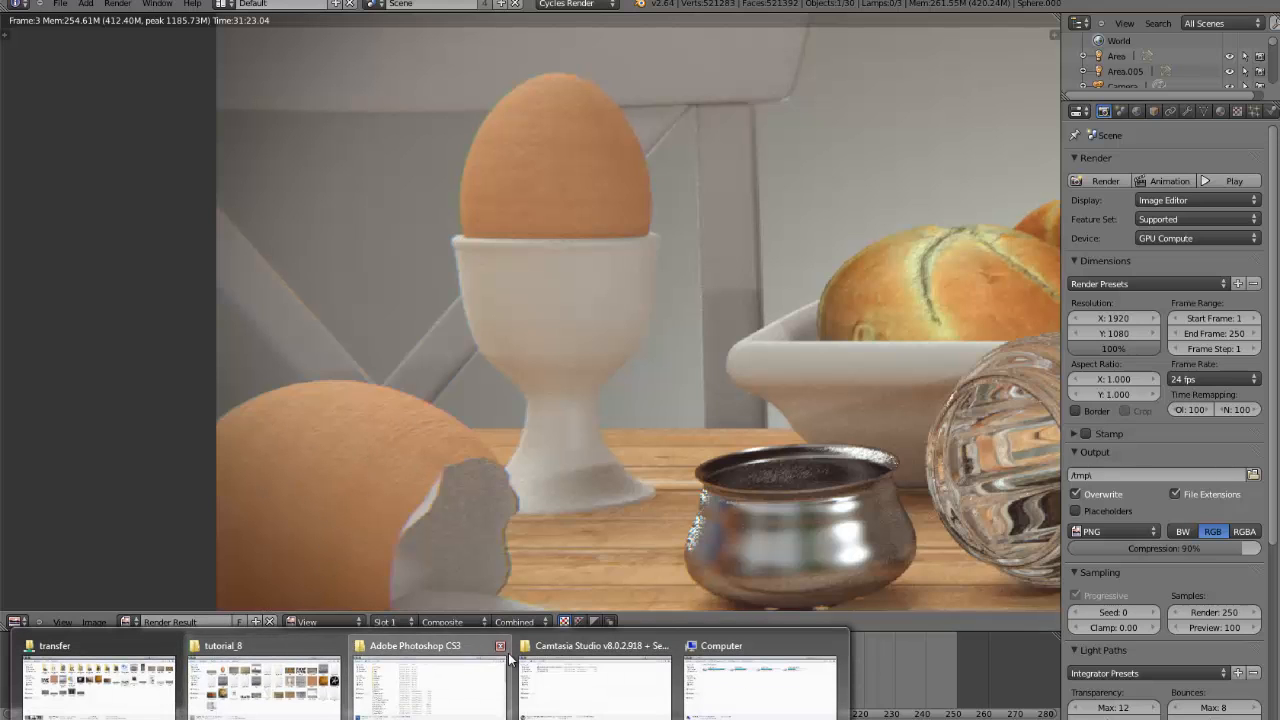
{"action": "left_click", "coordinate": [210, 676]}
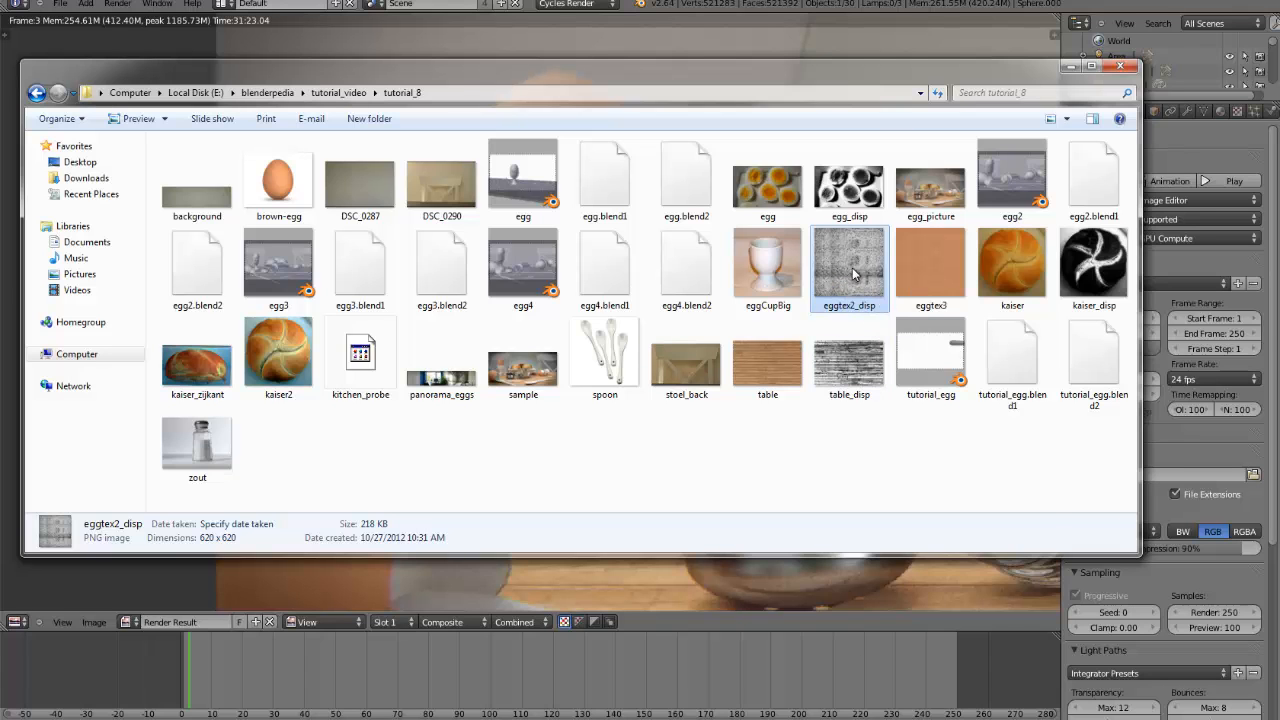
{"action": "double_click", "coordinate": [853, 274]}
{"action": "left_click", "coordinate": [1019, 134]}
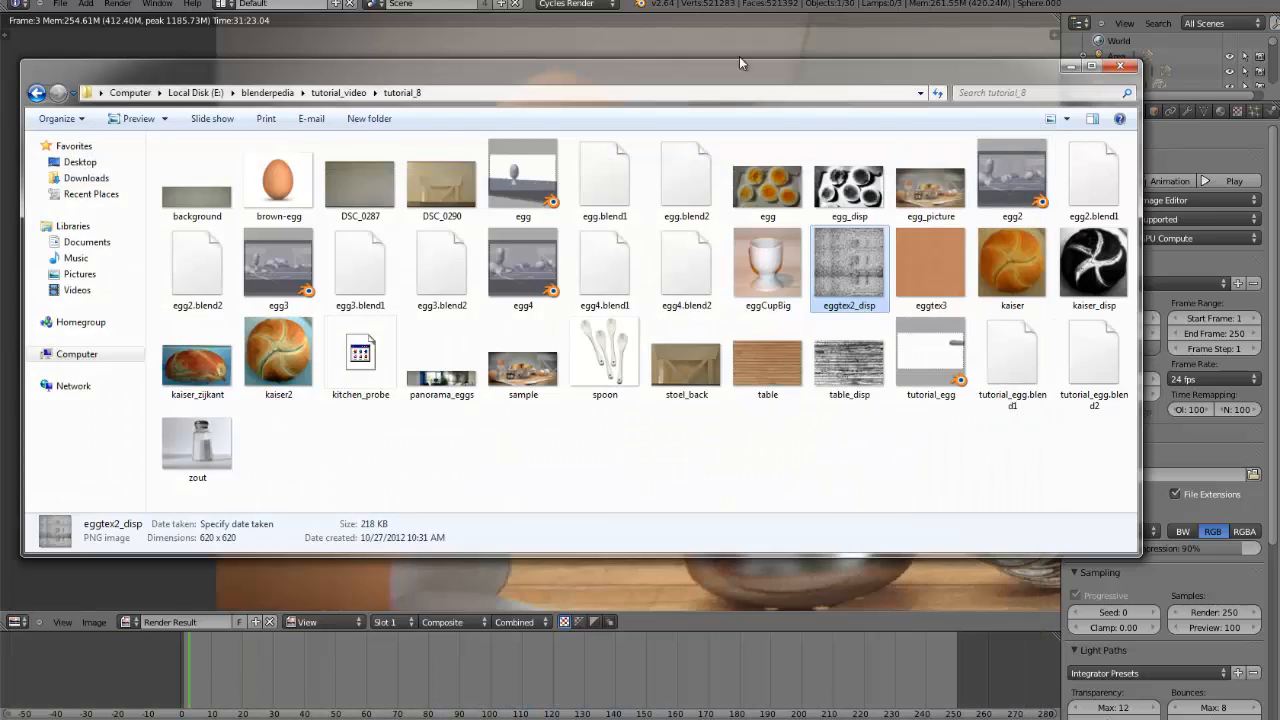
{"action": "left_click", "coordinate": [680, 52]}
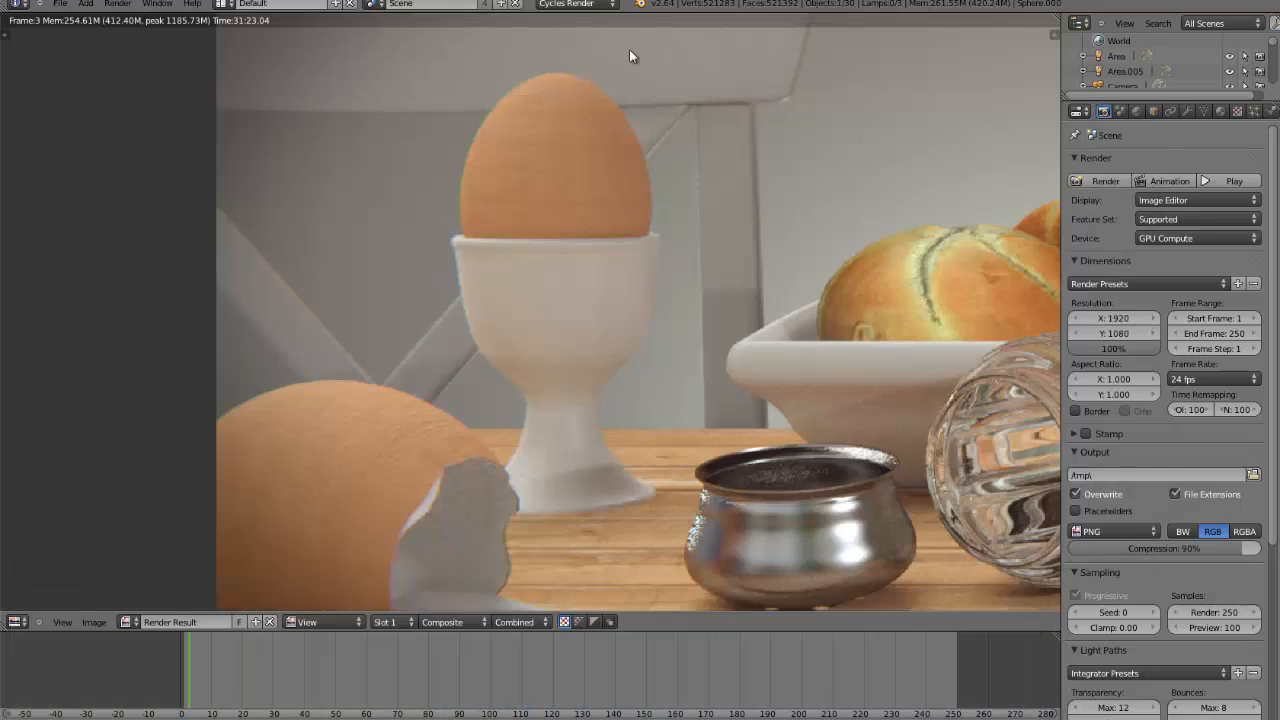
- Replace the render result with the 3D view and display the breakfast scene in wireframe around the upright egg
{"action": "left_click", "coordinate": [15, 622]}
{"action": "left_click", "coordinate": [50, 603]}
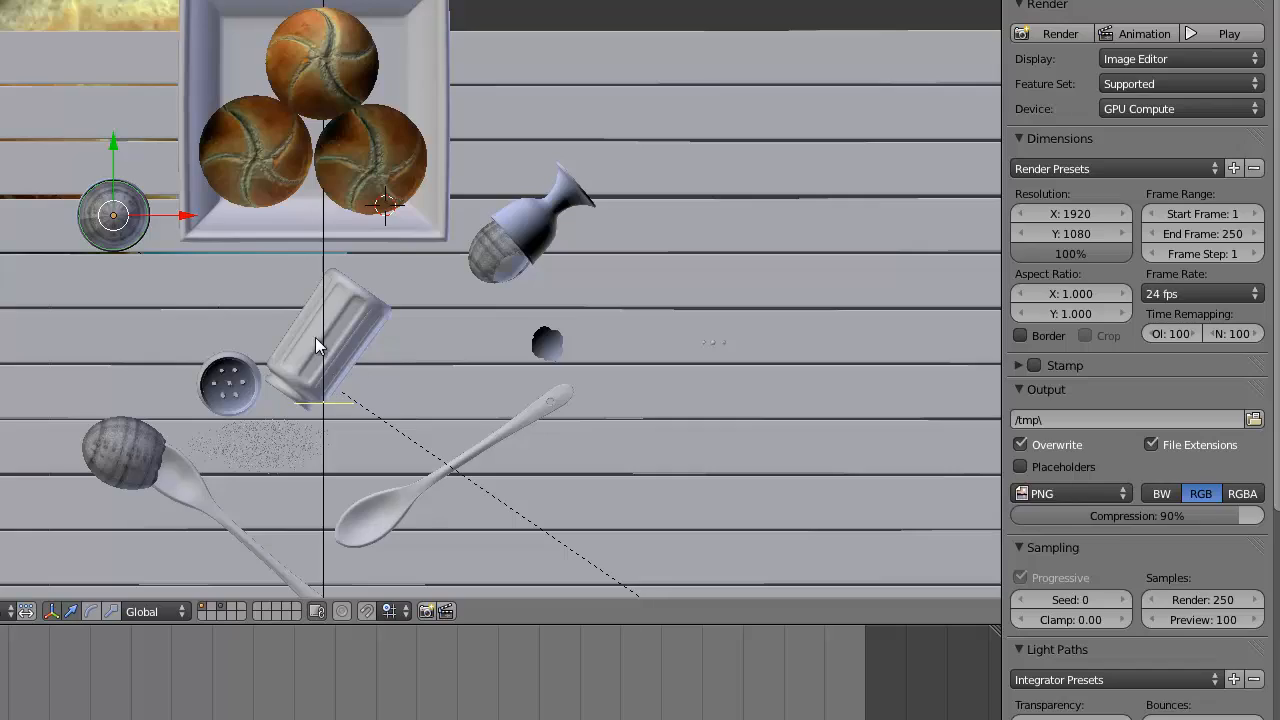
{"action": "middle_click_drag", "start_coordinate": [315, 337], "coordinate": [240, 274]}
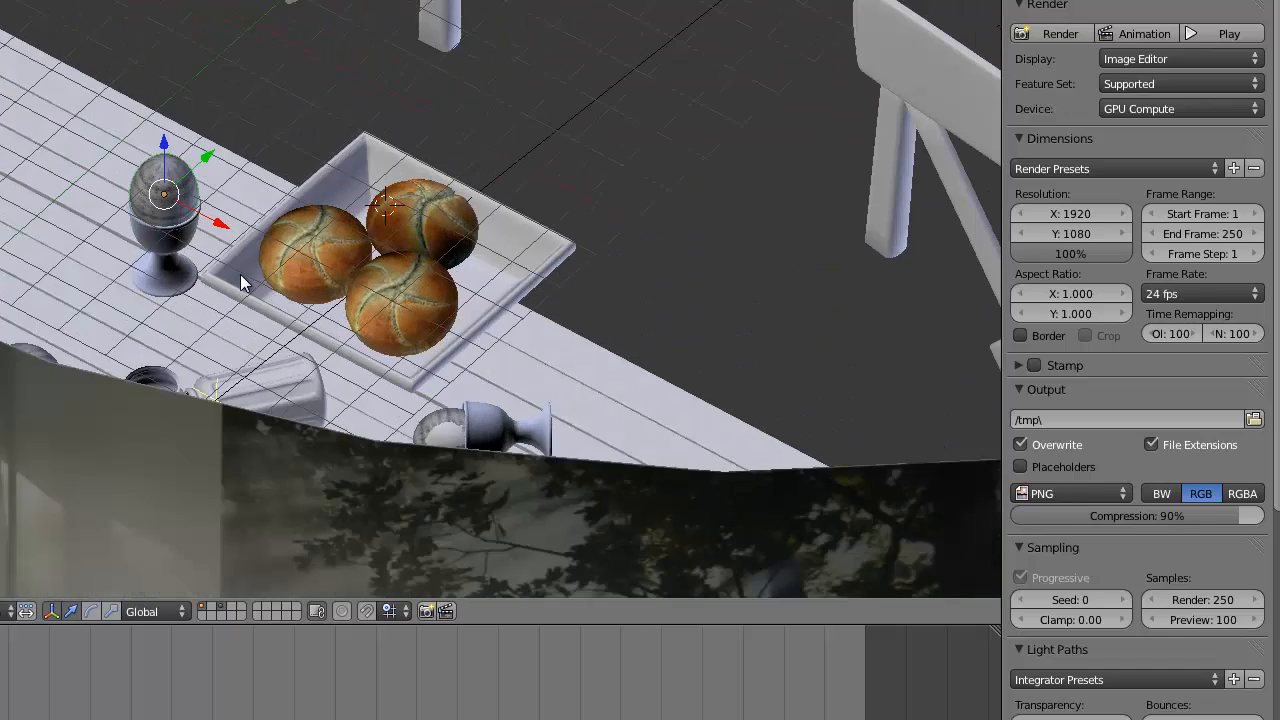
{"action": "scroll", "coordinate": [208, 203], "scroll_direction": "up", "scroll_amount": 3}
{"action": "scroll", "coordinate": [208, 203], "scroll_direction": "up", "scroll_amount": 1}
{"action": "key", "text": "x"}
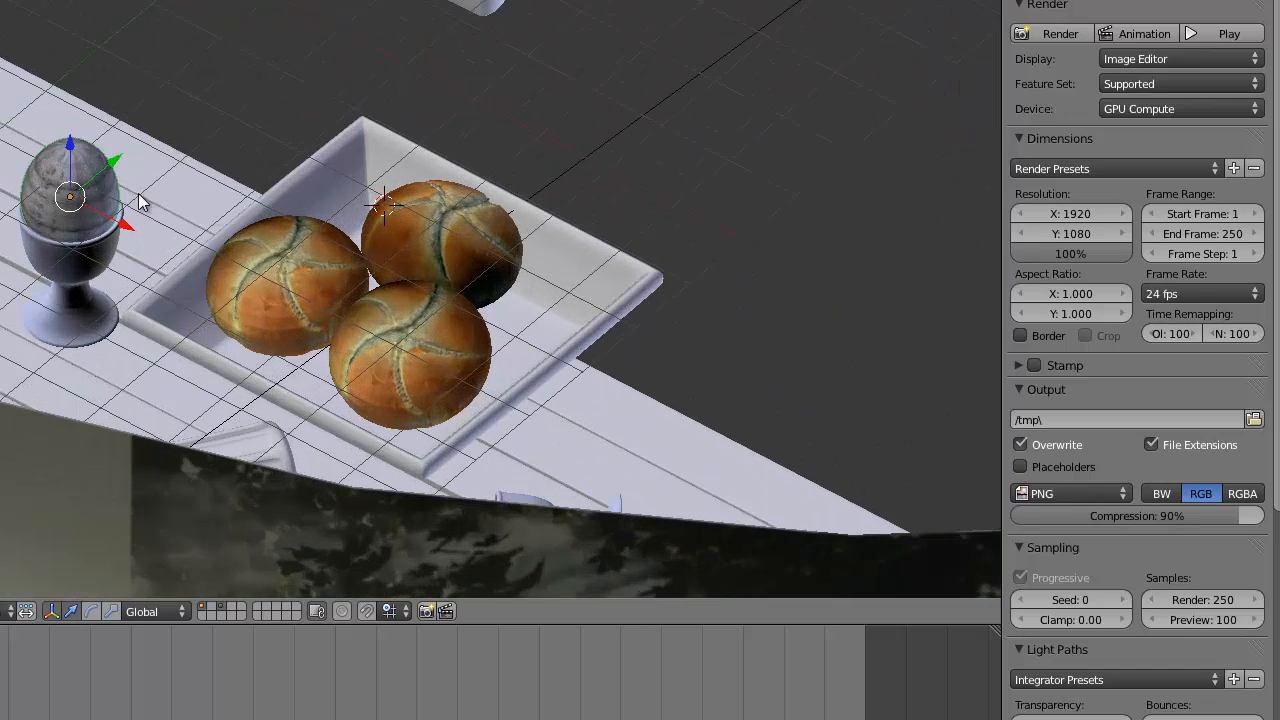
{"action": "key", "text": "z"}
{"action": "middle_click_drag", "start_coordinate": [120, 172], "coordinate": [92, 202]}
- Select the upright egg, its egg cup and the table planks, and move them to the sixth layer
{"action": "key", "text": "a"}
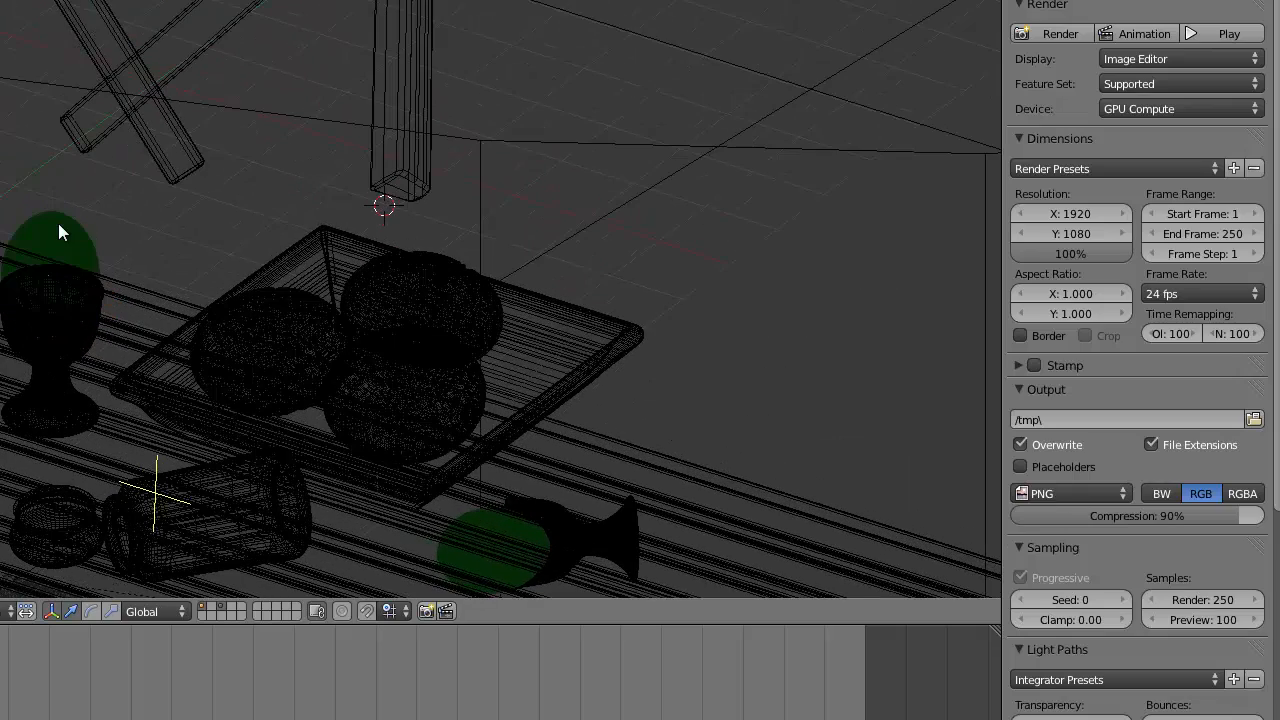
{"action": "right_click", "coordinate": [66, 234]}
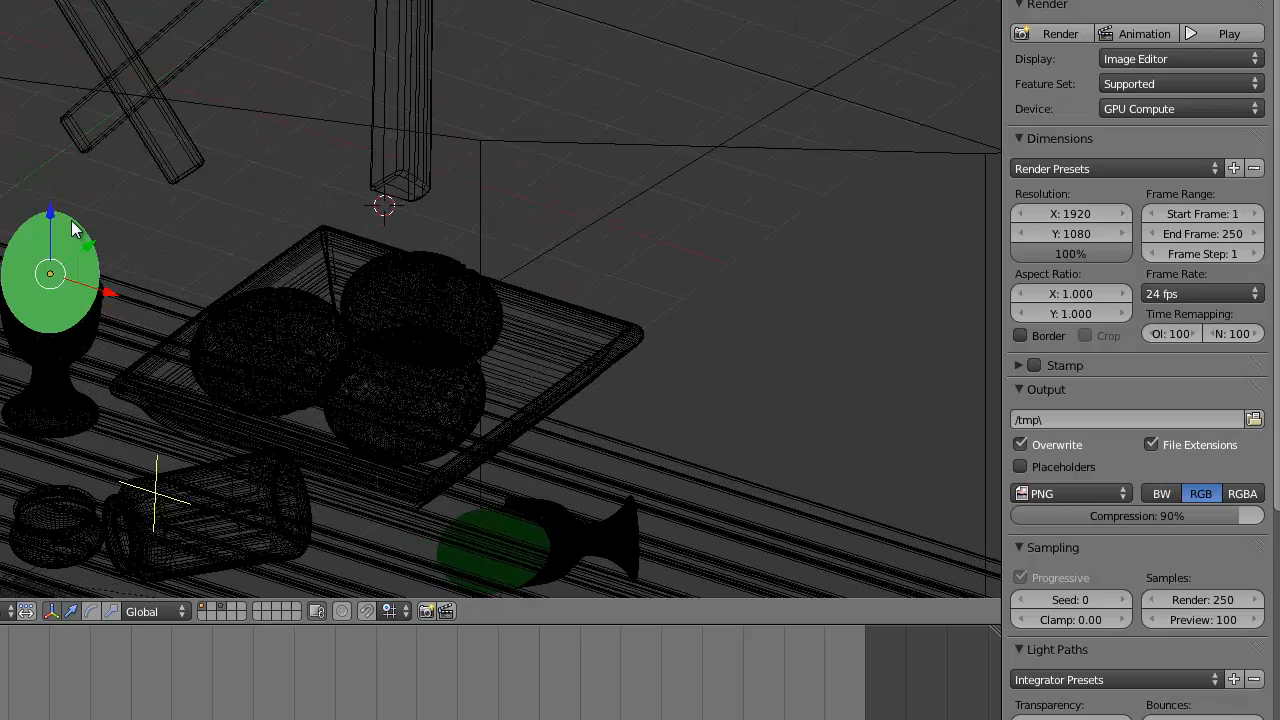
{"action": "middle_click_drag", "start_coordinate": [110, 282], "coordinate": [126, 322]}
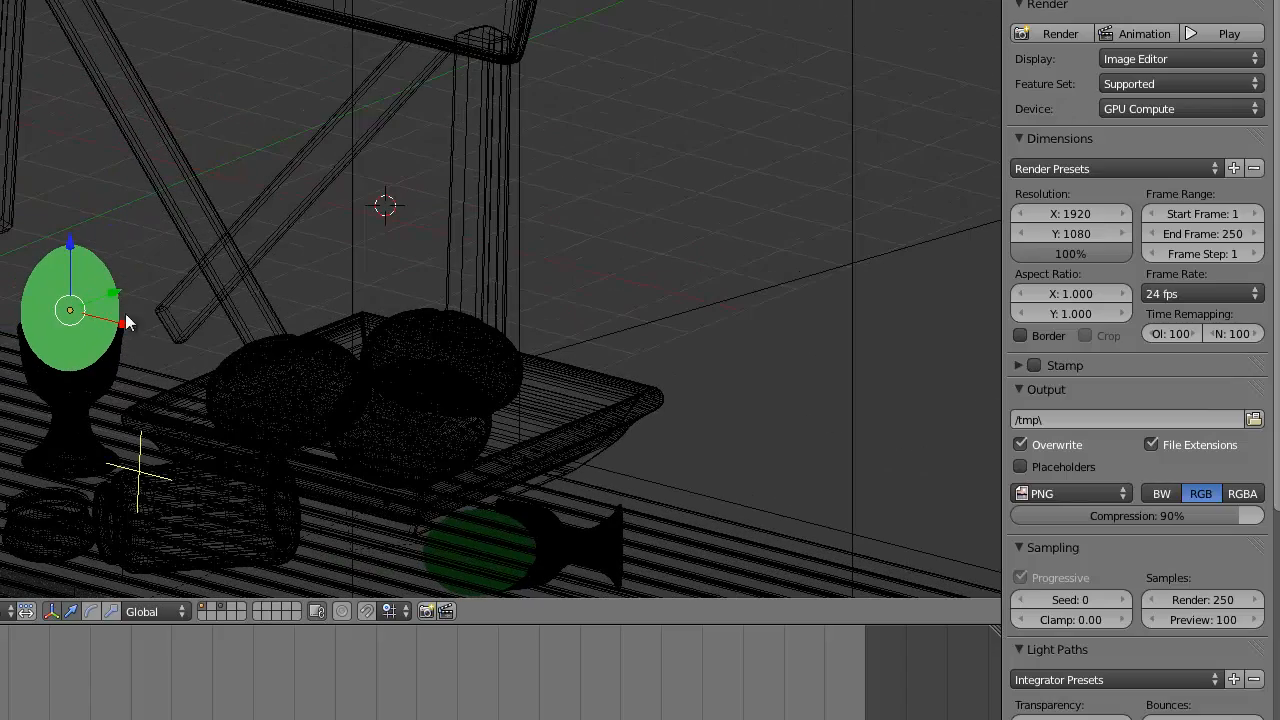
{"action": "right_click", "coordinate": [106, 335], "text": "shift"}
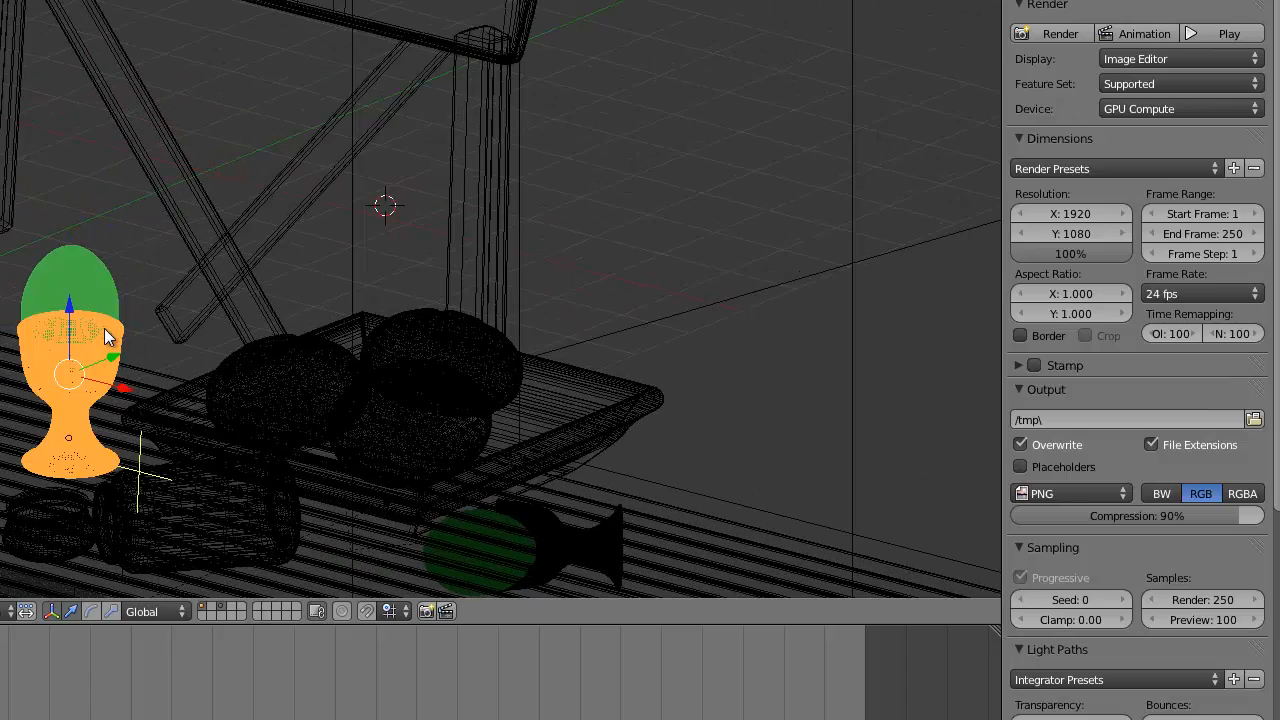
{"action": "key", "text": "KP_7"}
{"action": "scroll", "coordinate": [34, 286], "scroll_direction": "down", "scroll_amount": 1}
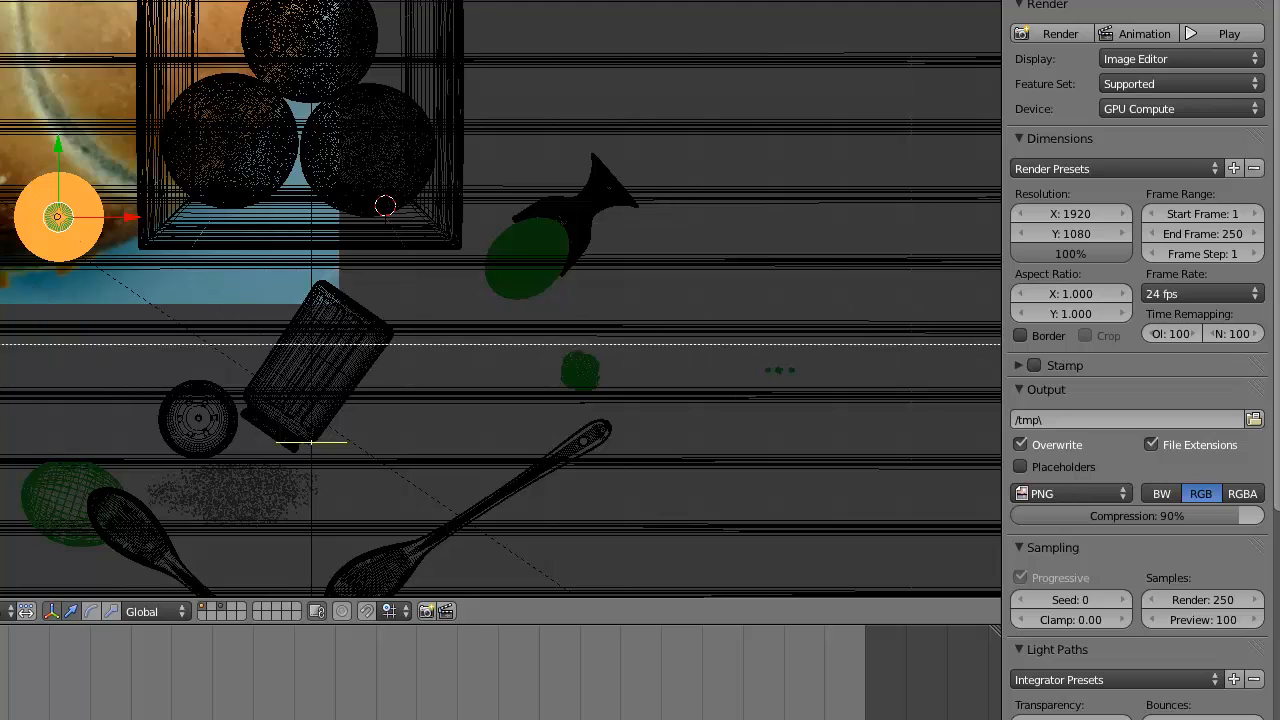
{"action": "right_click", "coordinate": [183, 318], "text": "shift"}
{"action": "scroll", "coordinate": [183, 318], "scroll_direction": "down", "scroll_amount": 4}
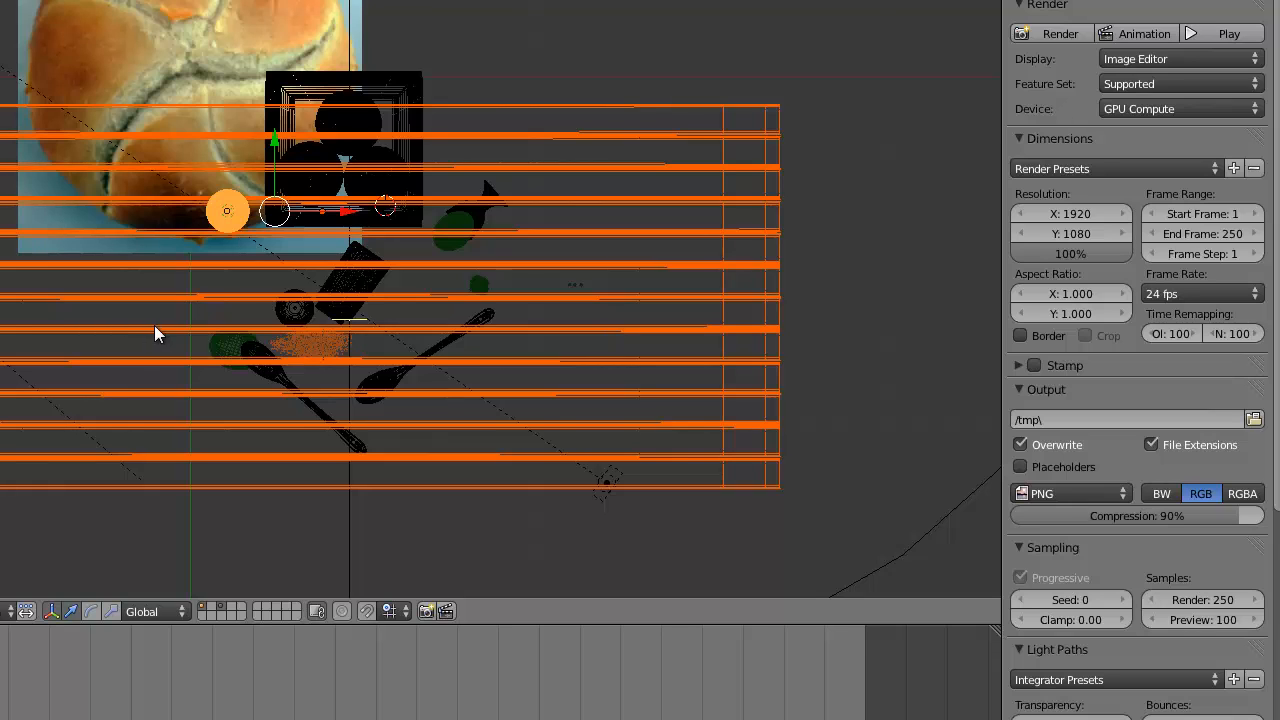
{"action": "key", "text": "m"}
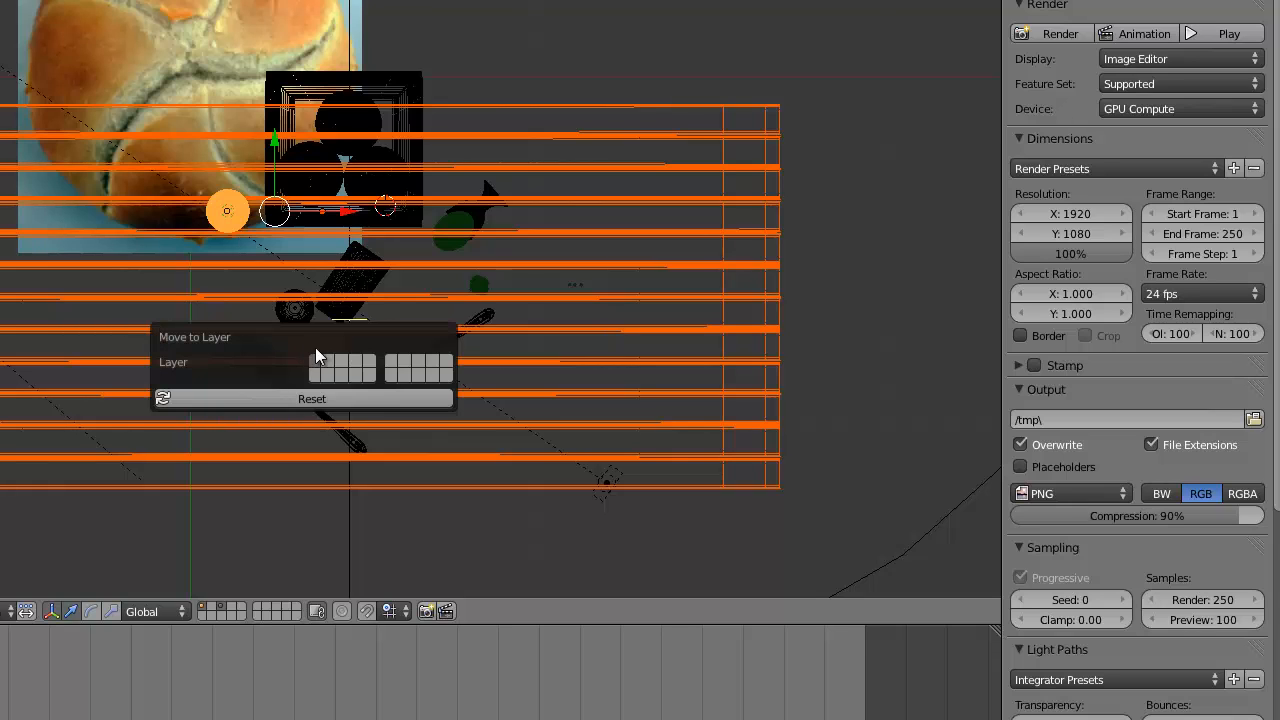
{"action": "left_click", "coordinate": [390, 359]}
- Select the lamps, the curved surrounding backdrop and the camera, and move them to the sixth layer
{"action": "right_click", "coordinate": [619, 461]}
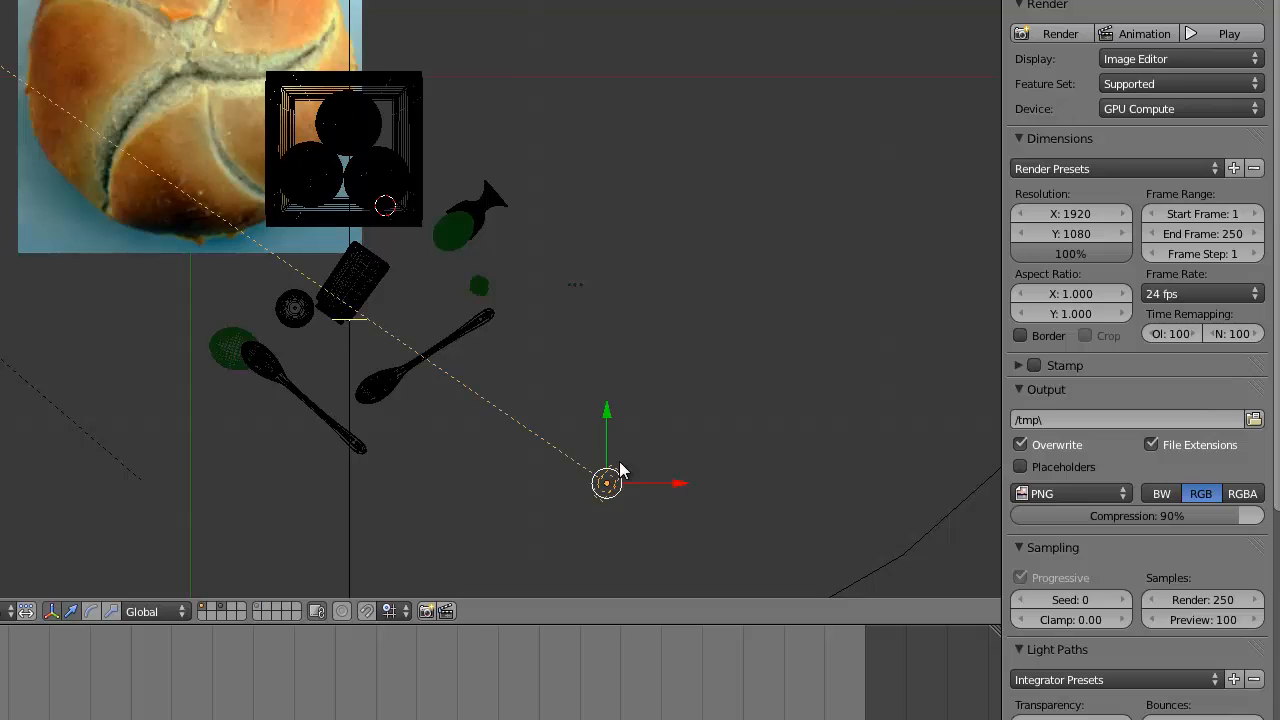
{"action": "scroll", "coordinate": [312, 358], "scroll_direction": "down", "scroll_amount": 5}
{"action": "right_click", "coordinate": [270, 309], "text": "shift"}
{"action": "right_click", "coordinate": [248, 405], "text": "shift"}
{"action": "scroll", "coordinate": [268, 357], "scroll_direction": "down", "scroll_amount": 3}
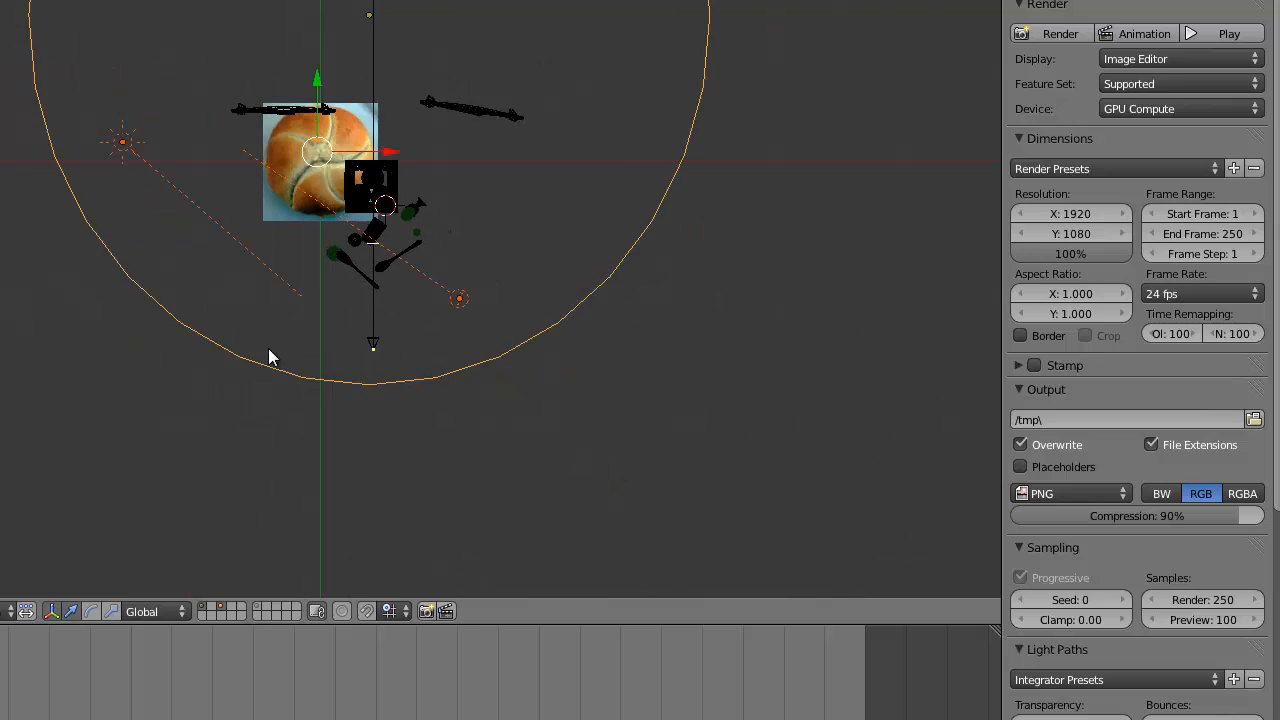
{"action": "right_click", "coordinate": [348, 9], "text": "shift"}
{"action": "right_click", "coordinate": [362, 20], "text": "shift"}
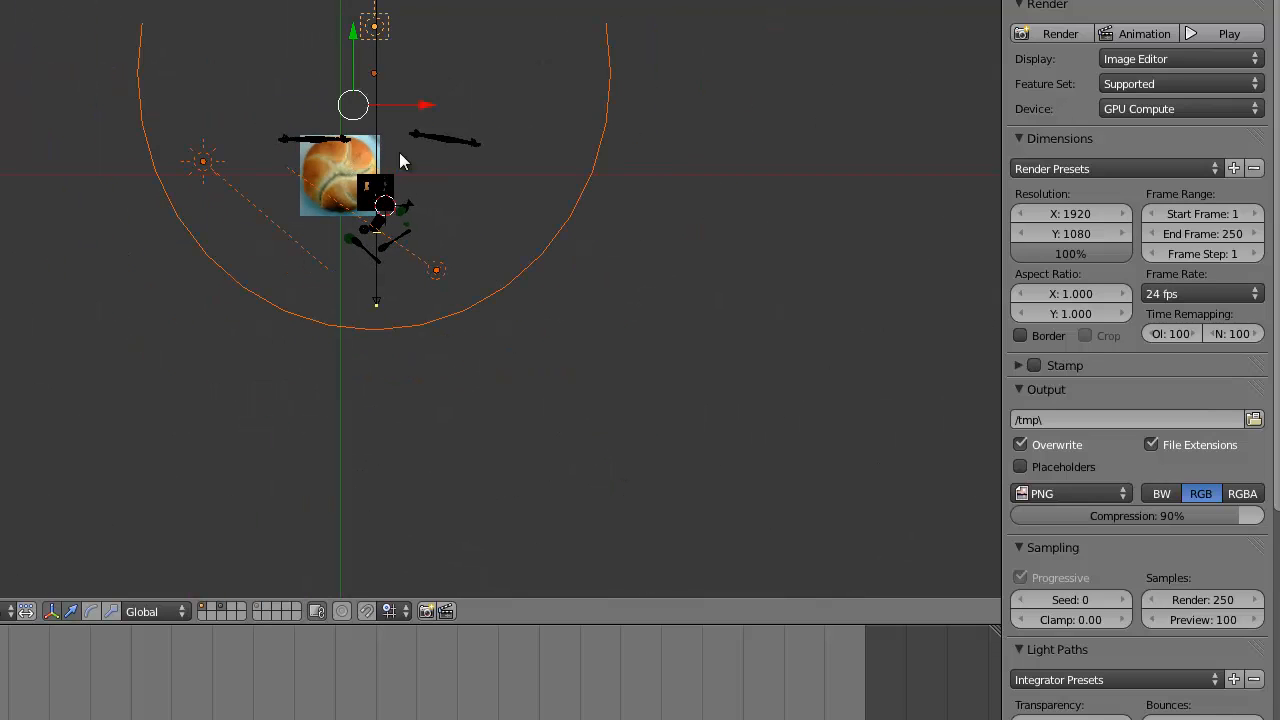
{"action": "scroll", "coordinate": [397, 280], "scroll_direction": "up", "scroll_amount": 4}
{"action": "right_click", "coordinate": [375, 406], "text": "shift"}
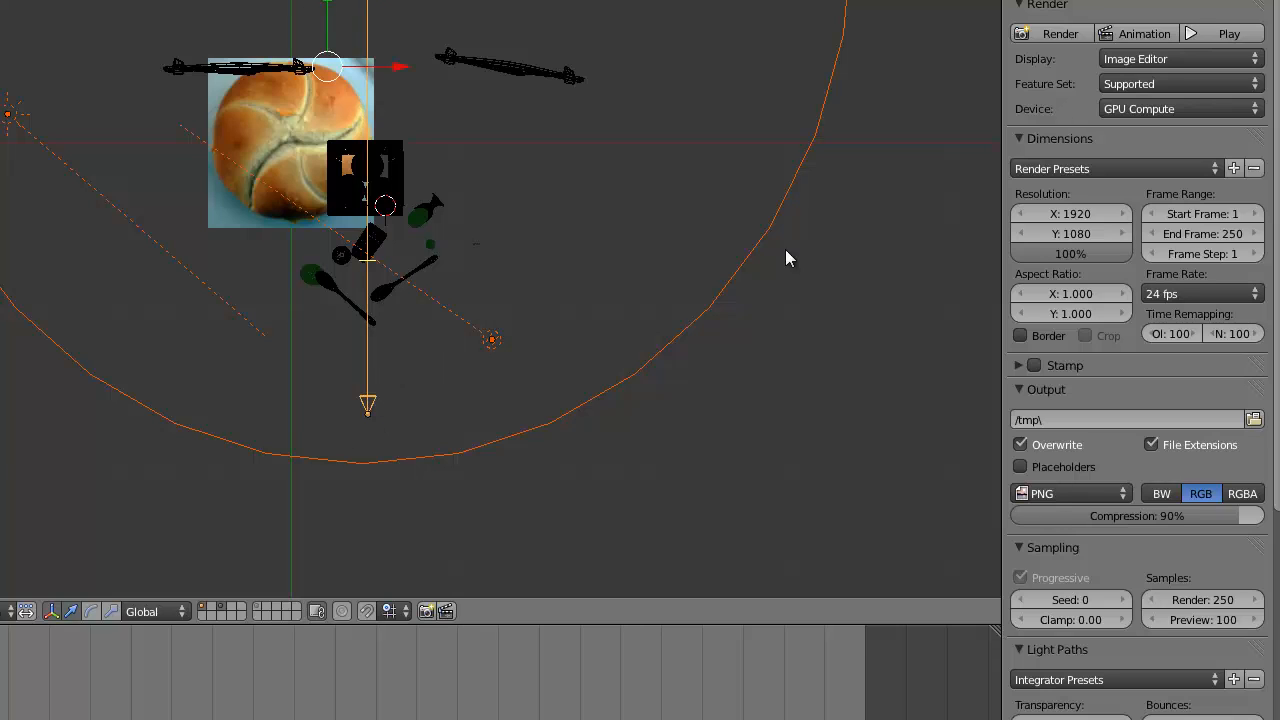
{"action": "key", "text": "m"}
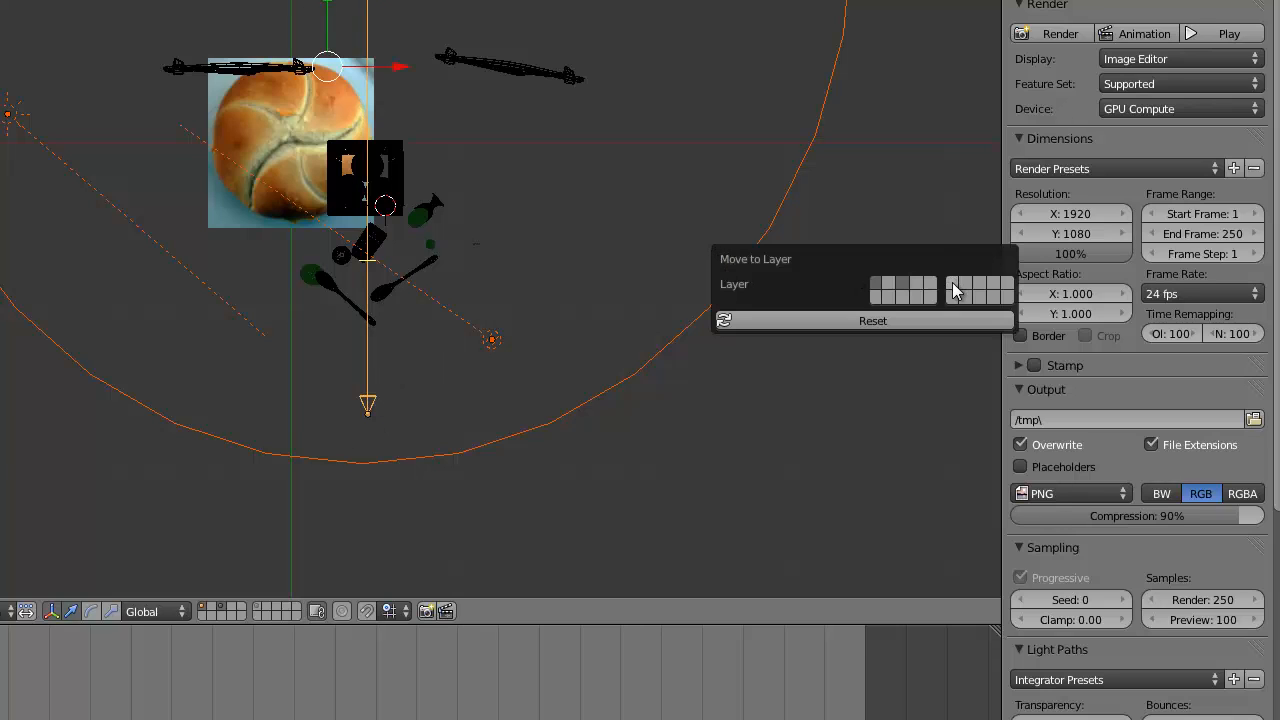
{"action": "key", "text": "alt+1"}
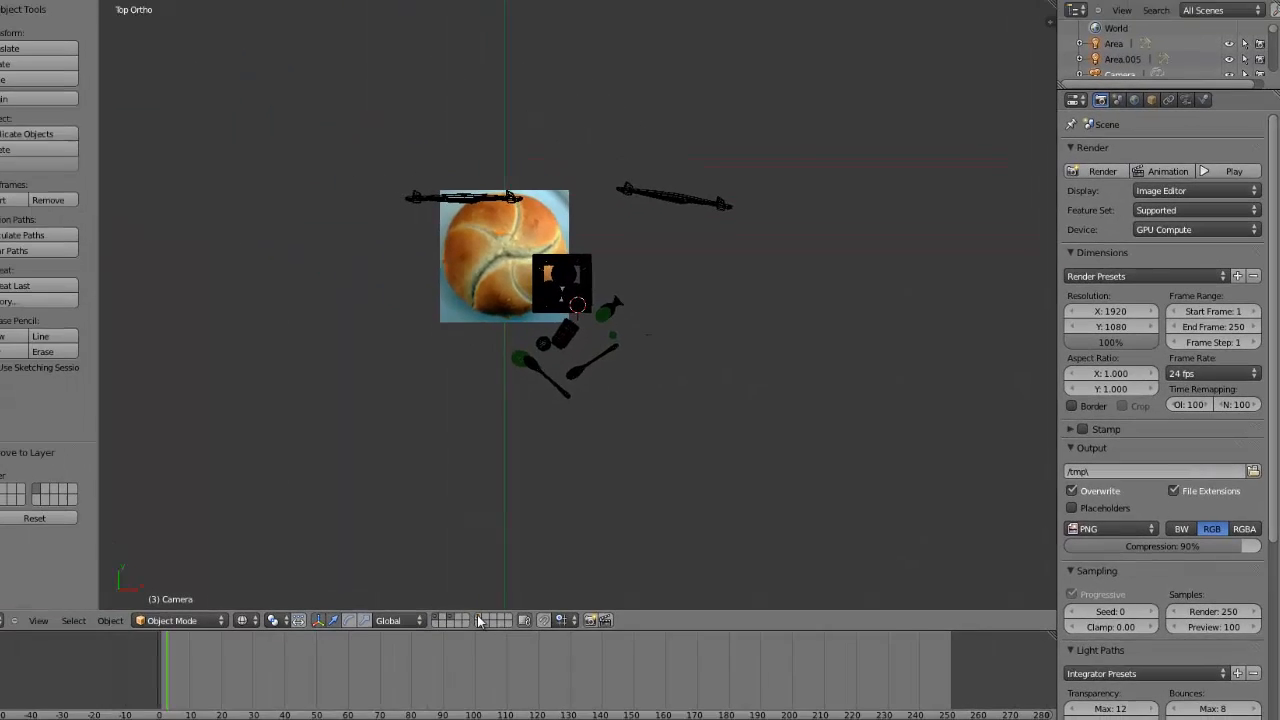
- Show only the sixth layer through the camera and move the egg with its cup 2.752 units along X
{"action": "left_click", "coordinate": [479, 617]}
{"action": "key", "text": "KP_0"}
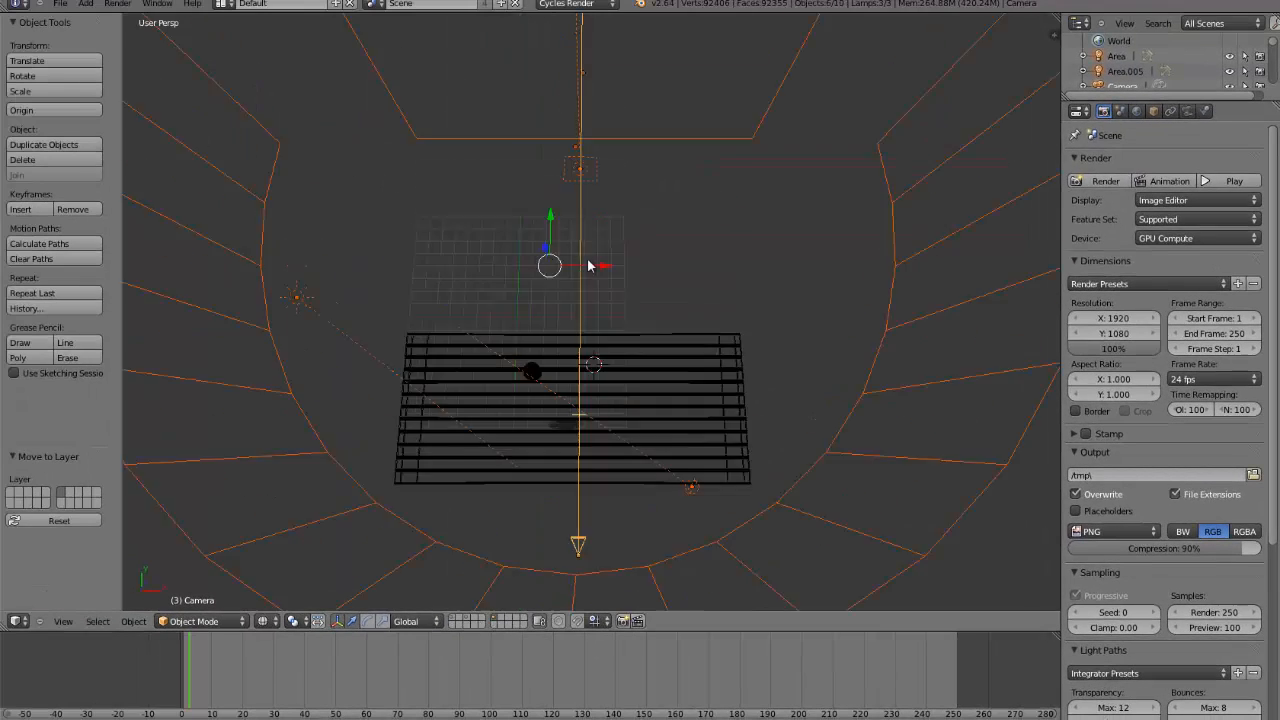
{"action": "right_click", "coordinate": [345, 306]}
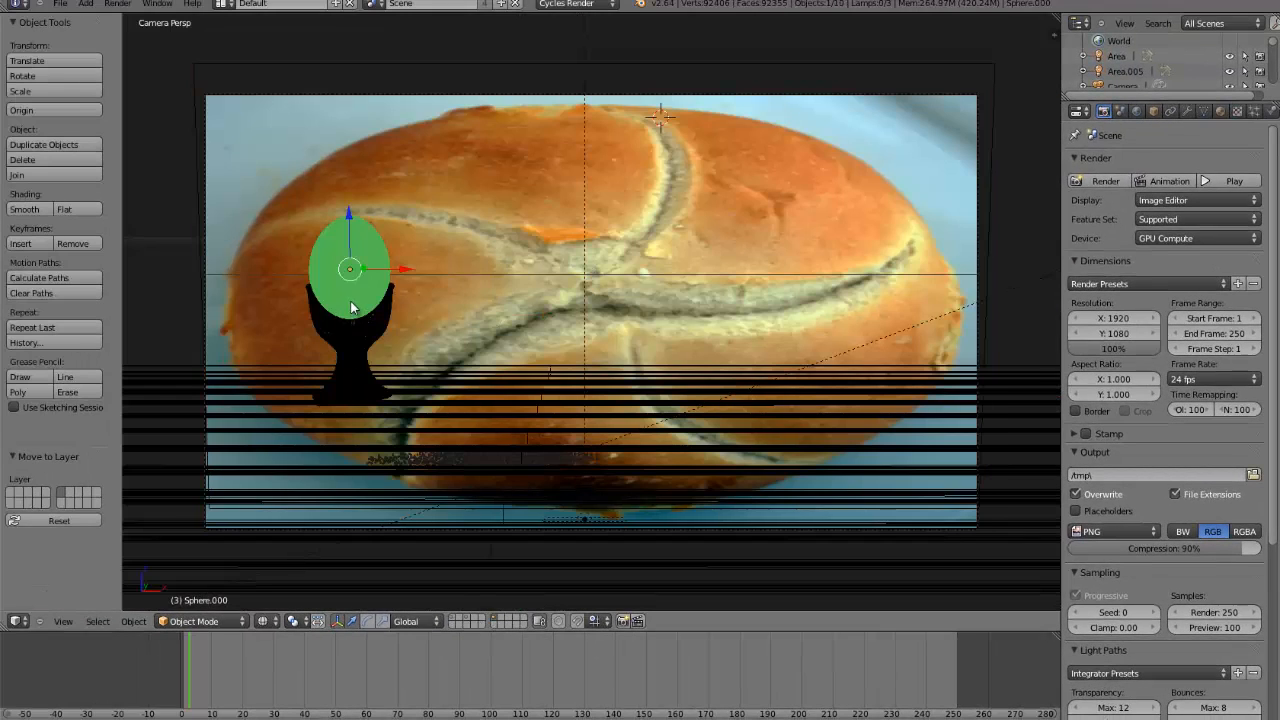
{"action": "right_click", "coordinate": [391, 312], "text": "shift"}
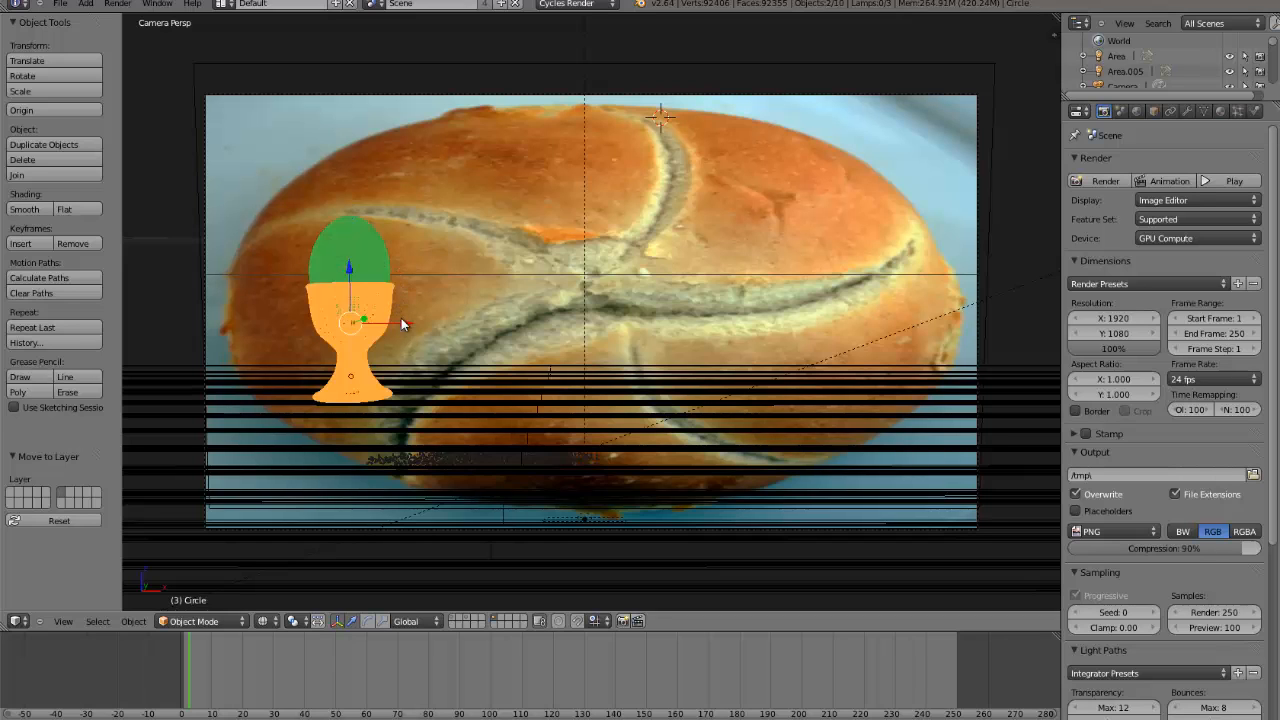
{"action": "left_click_drag", "start_coordinate": [401, 323], "coordinate": [587, 341]}
- Move the egg and its cup -1.306 units along Y in the orthographic top view
{"action": "key", "text": "KP_5"}
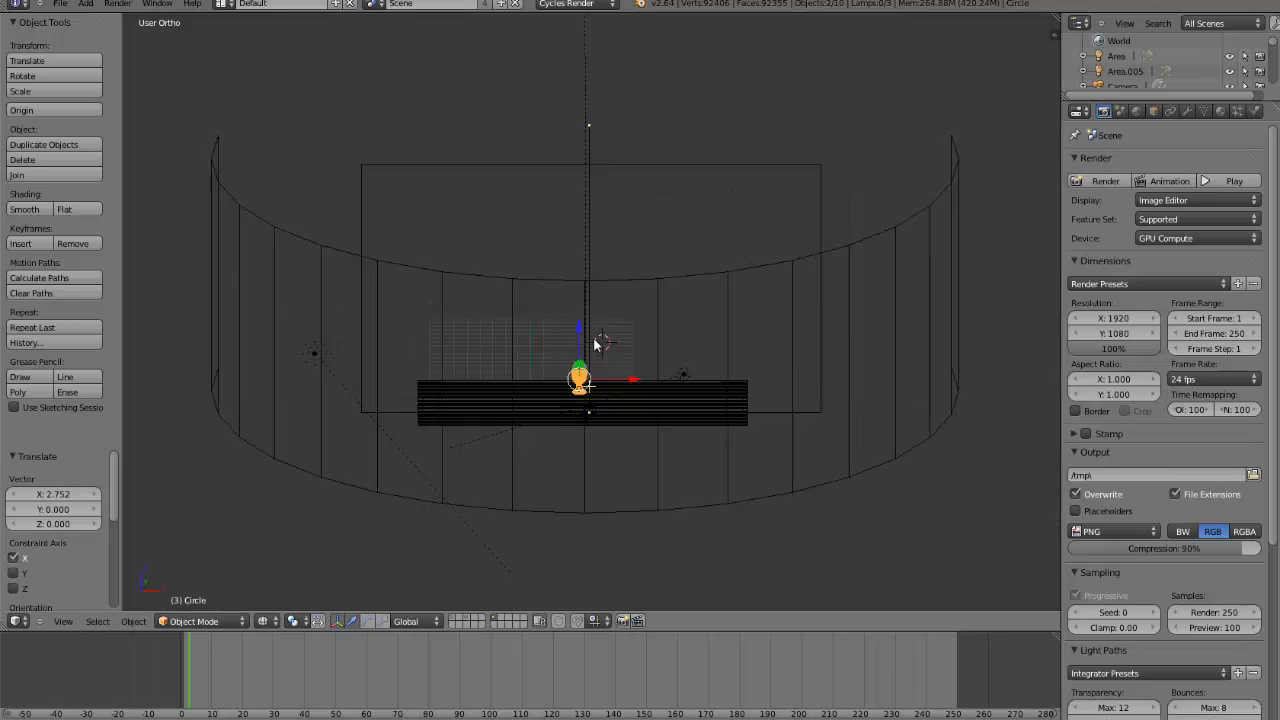
{"action": "key", "text": "KP_7"}
{"action": "scroll", "coordinate": [594, 343], "scroll_direction": "up", "scroll_amount": 4}
{"action": "left_click_drag", "start_coordinate": [546, 260], "coordinate": [545, 293]}
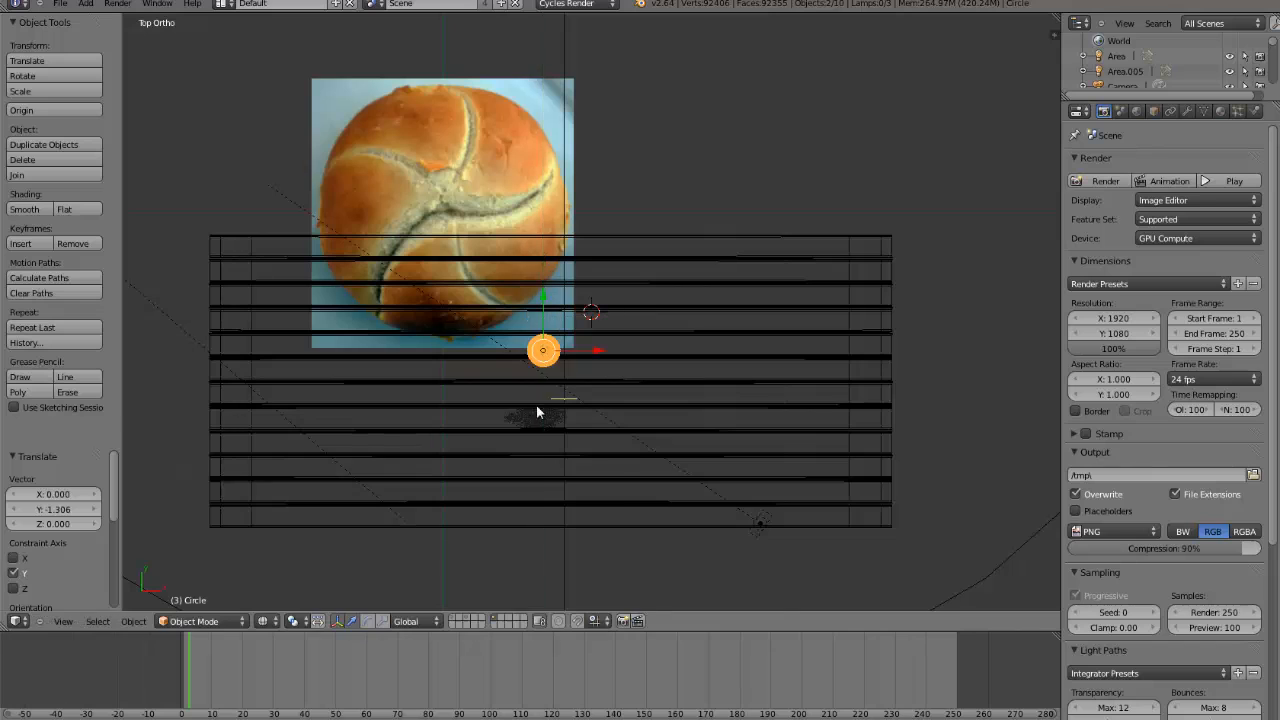
- Turn off the viewport display of the particle system modifier on the table plank with the scattered grains
{"action": "scroll", "coordinate": [547, 470], "scroll_direction": "up", "scroll_amount": 3}
{"action": "right_click", "coordinate": [514, 515]}
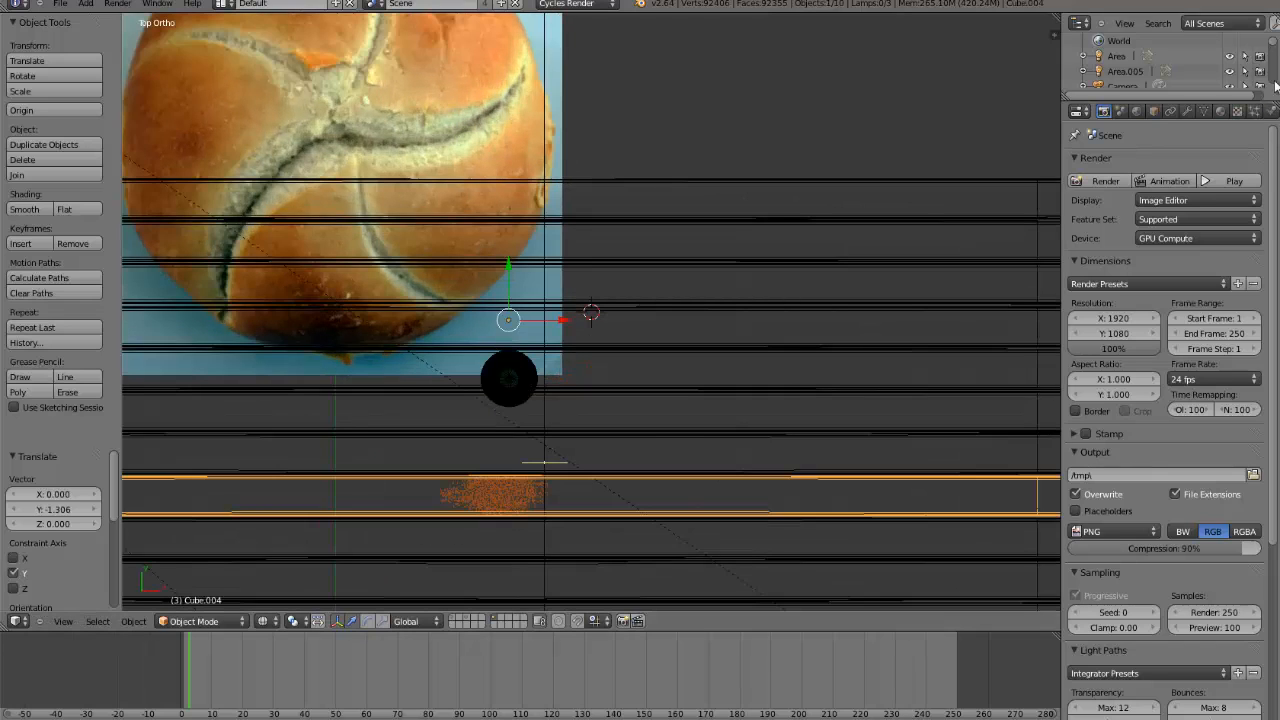
{"action": "left_click", "coordinate": [1188, 113]}
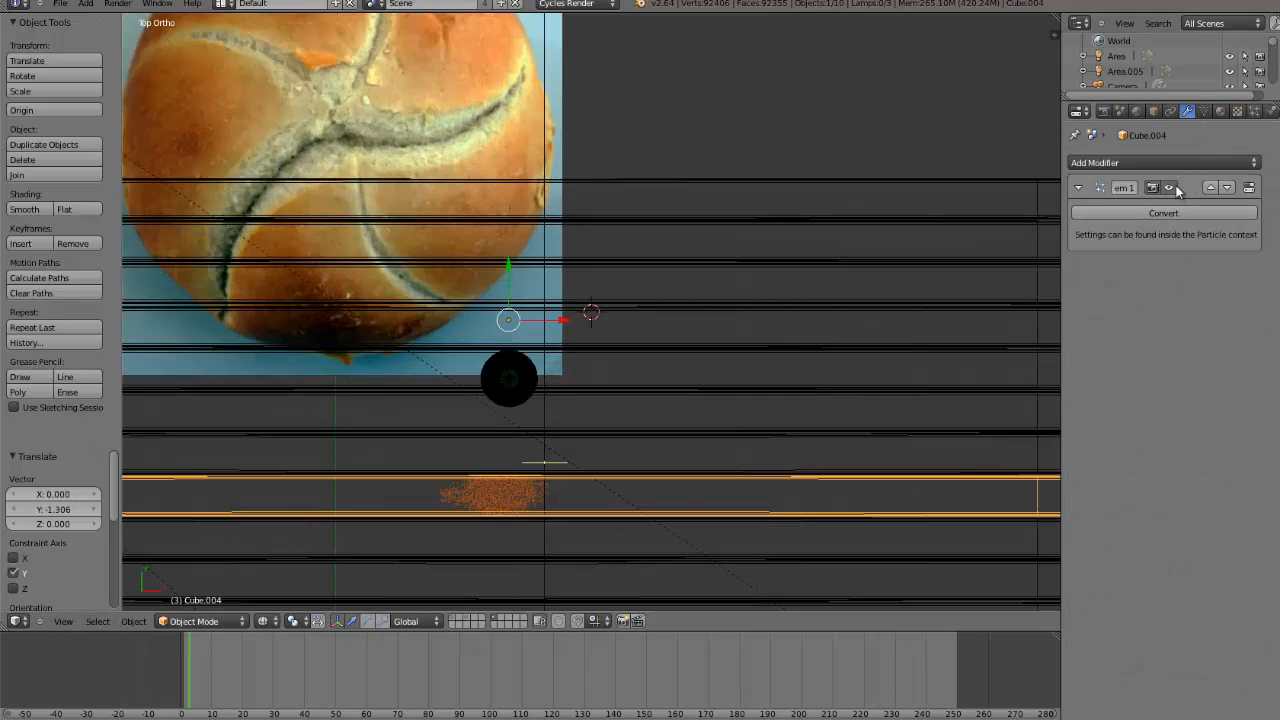
{"action": "left_click", "coordinate": [1175, 189]}
- Move the egg and its cup another -1.326 units along Y and look through the camera
{"action": "right_click", "coordinate": [508, 379]}
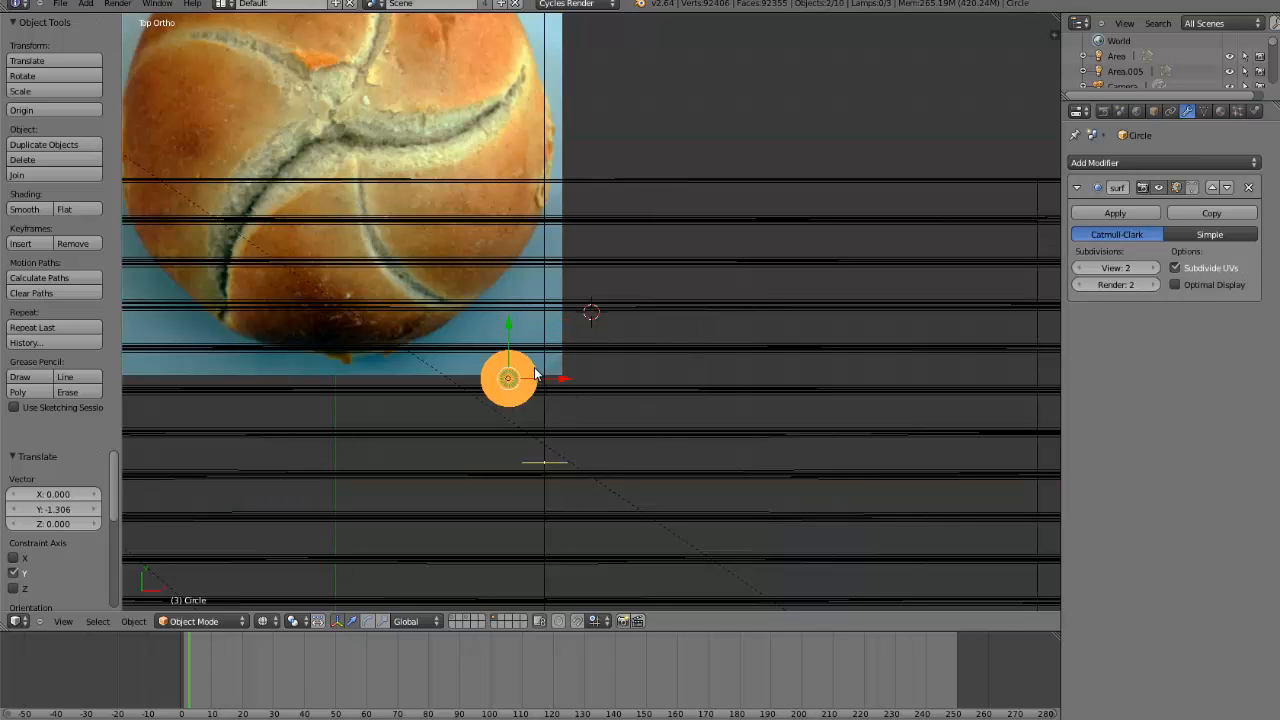
{"action": "left_click_drag", "start_coordinate": [511, 337], "coordinate": [510, 395]}
{"action": "key", "text": "KP_0"}
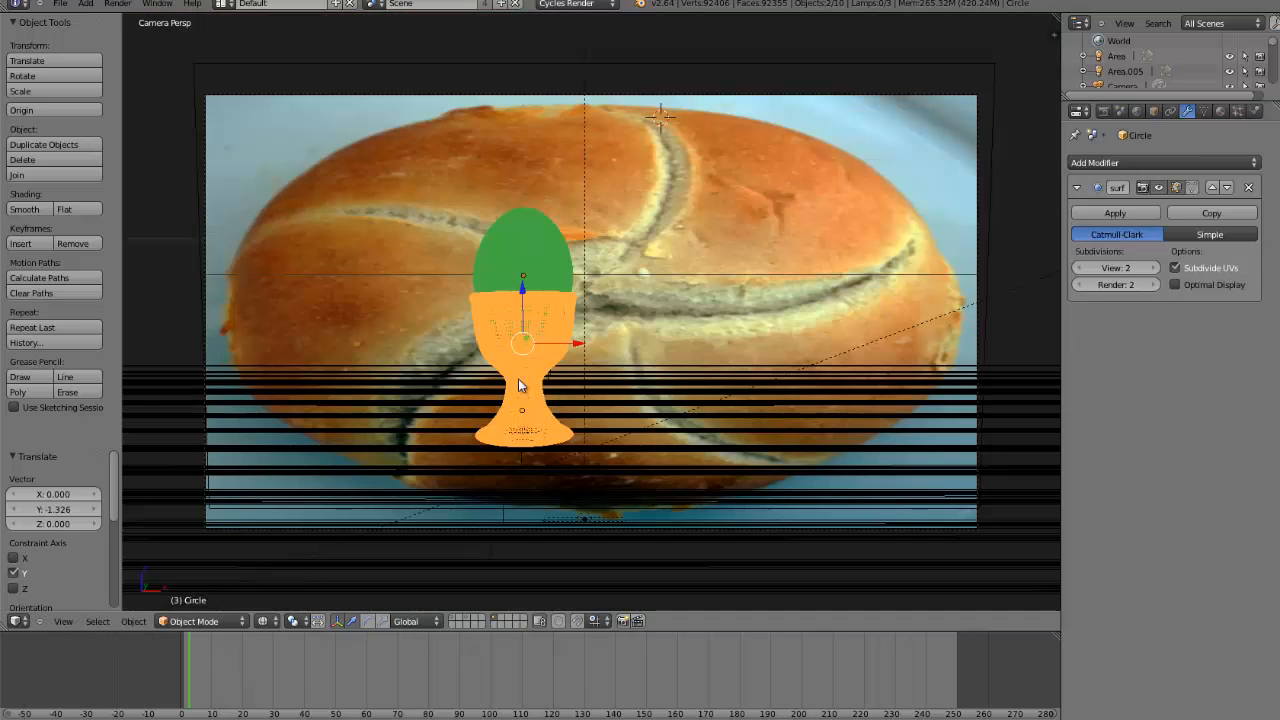
- Leave wireframe display, frame the egg and cup in the camera view, and set the viewport shading to Rendered
{"action": "key", "text": "z"}
{"action": "scroll", "coordinate": [516, 385], "scroll_direction": "up", "scroll_amount": 2}
{"action": "scroll", "coordinate": [518, 376], "scroll_direction": "down", "scroll_amount": 1}
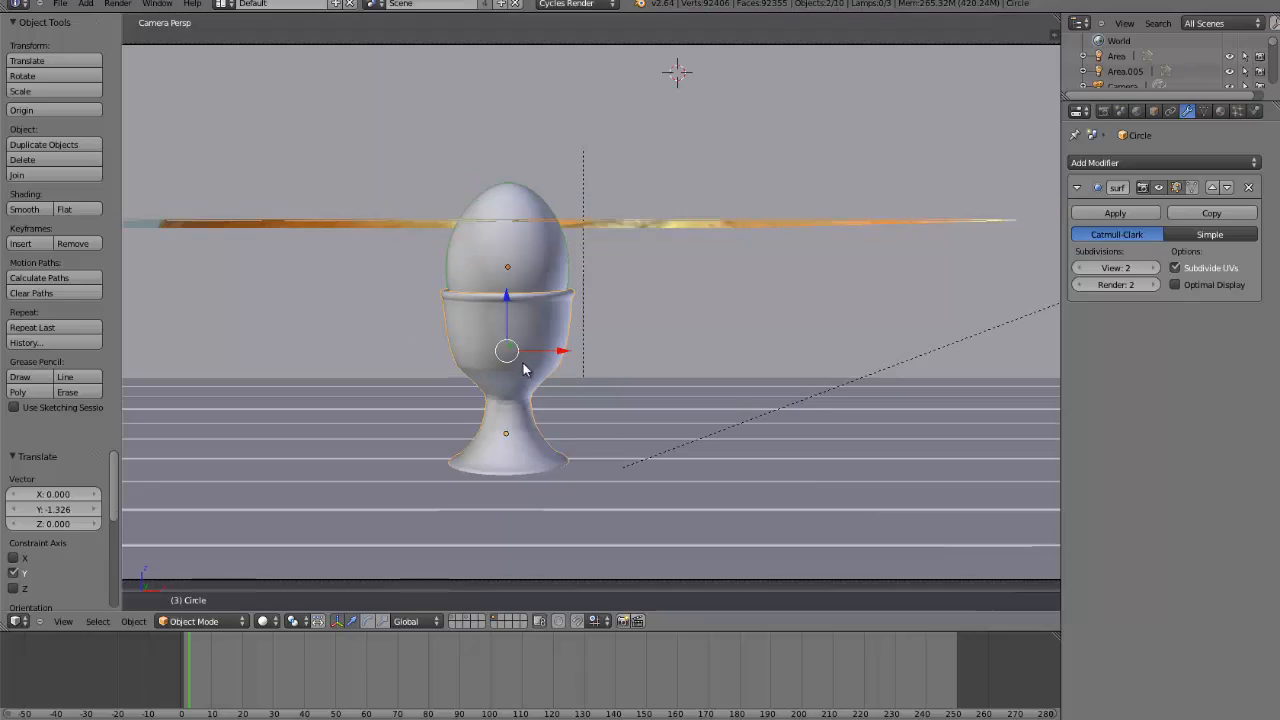
{"action": "left_click", "coordinate": [275, 622]}
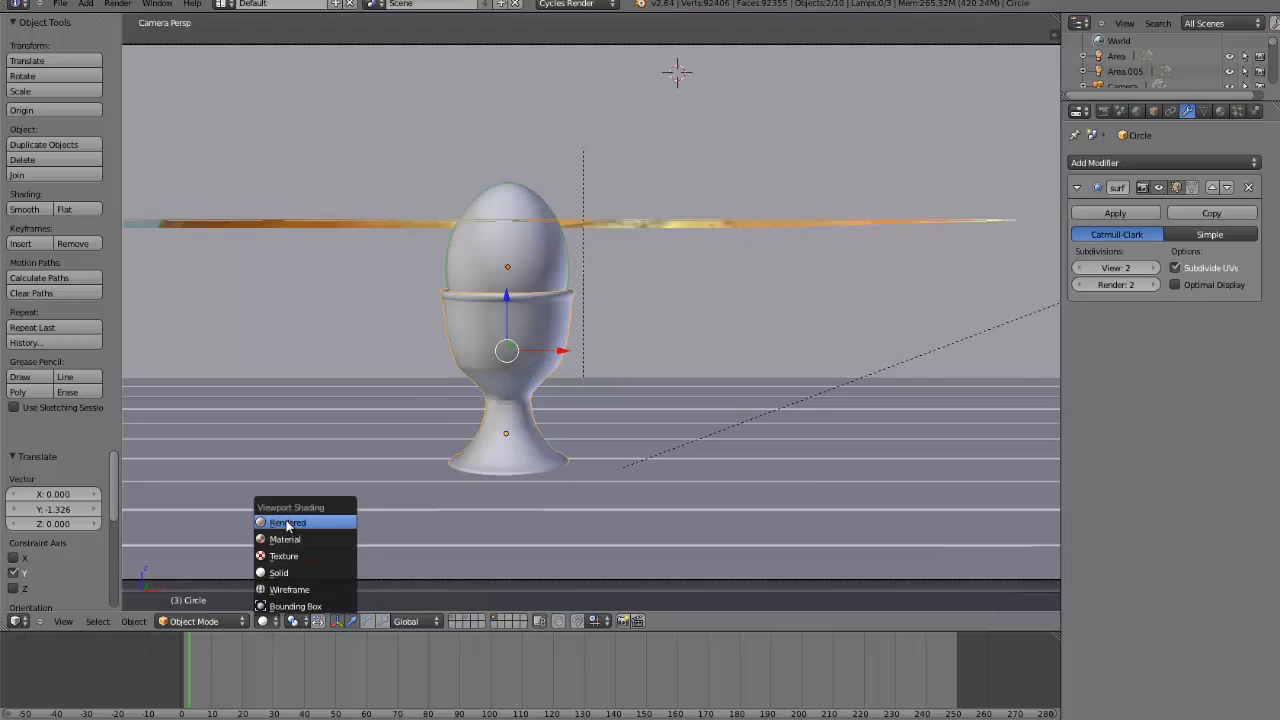
{"action": "left_click", "coordinate": [292, 524]}
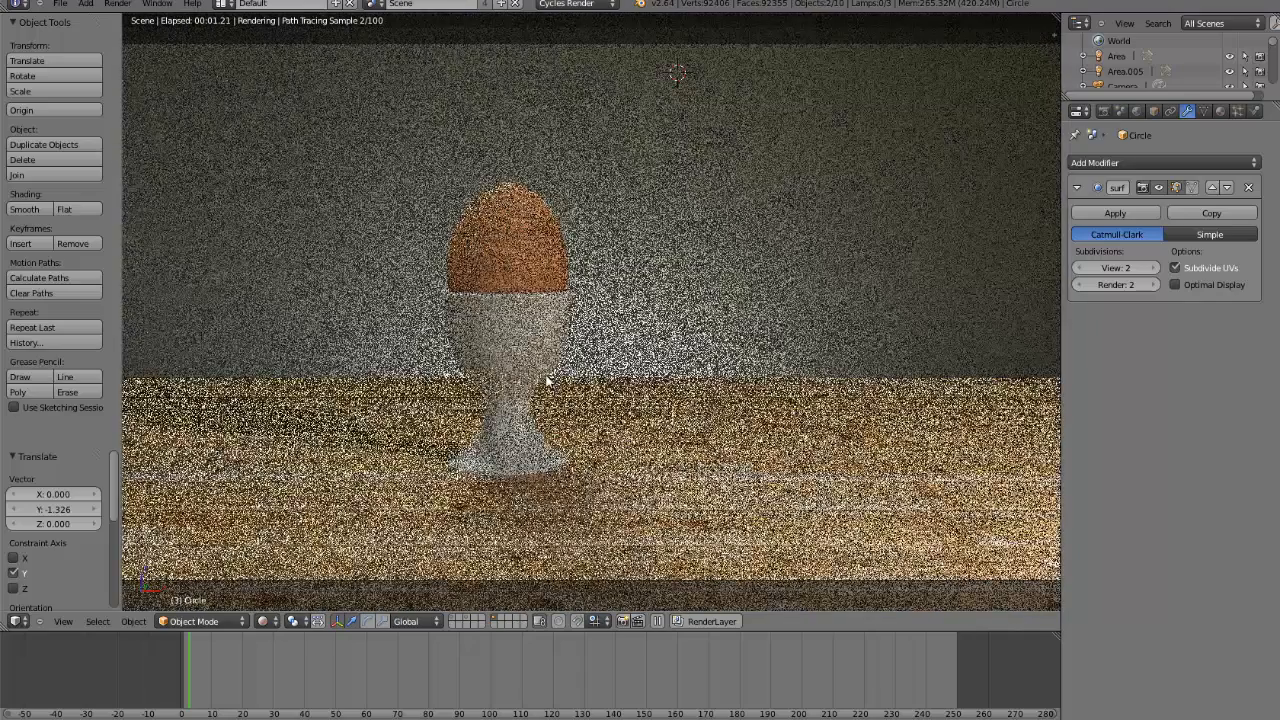
- Leave the rendered camera view for a front orthographic view of the whole scene in wireframe
{"action": "scroll", "coordinate": [476, 284], "scroll_direction": "up", "scroll_amount": 3}
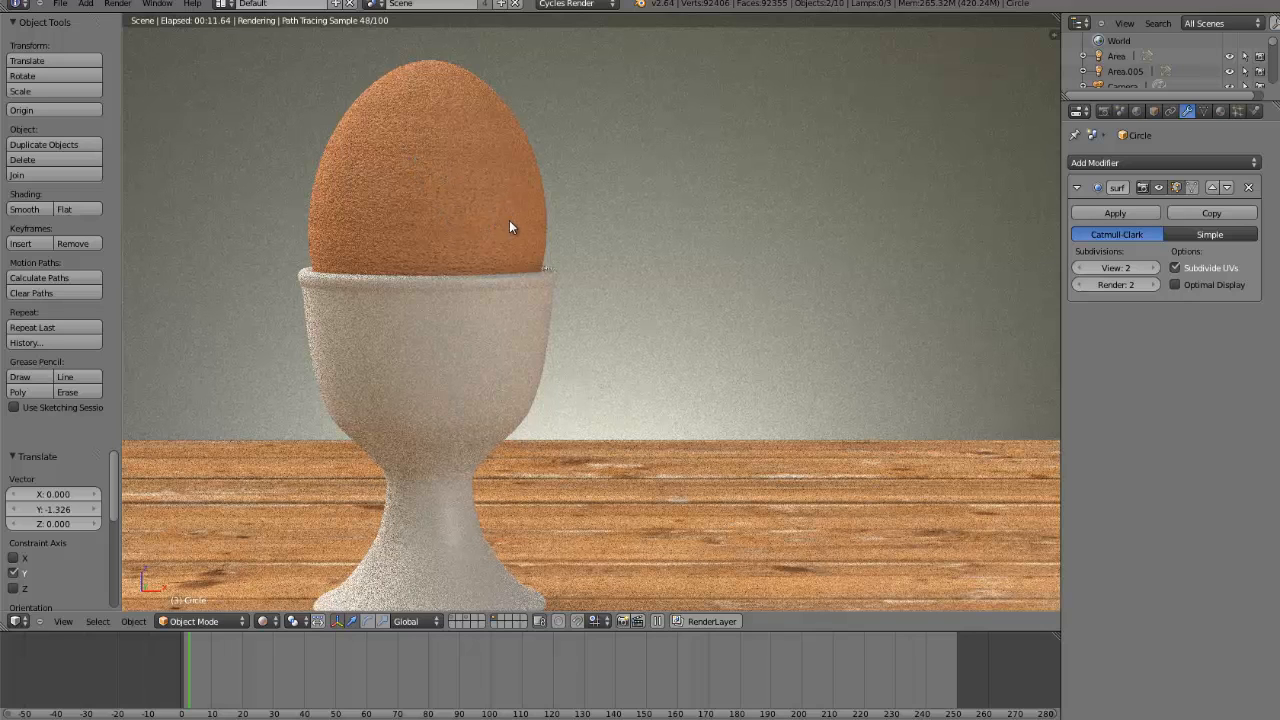
{"action": "left_click", "coordinate": [266, 621]}
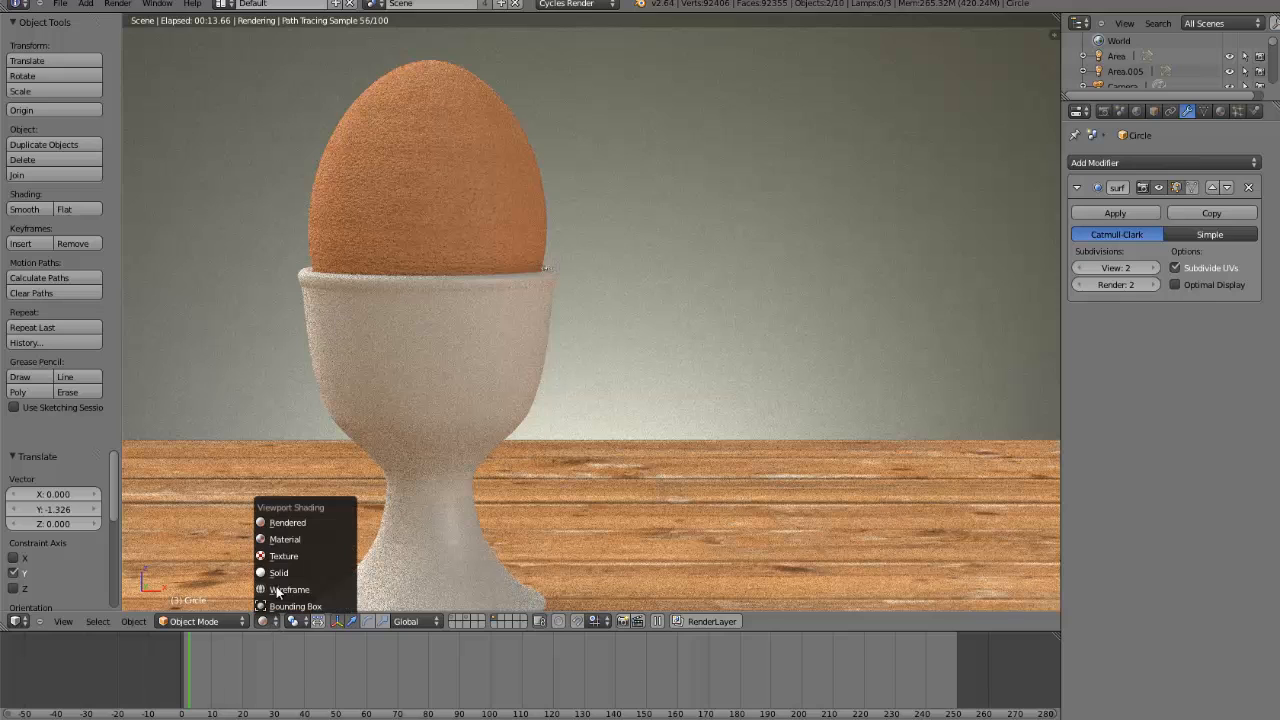
{"action": "left_click", "coordinate": [279, 573]}
{"action": "key", "text": "KP_1"}
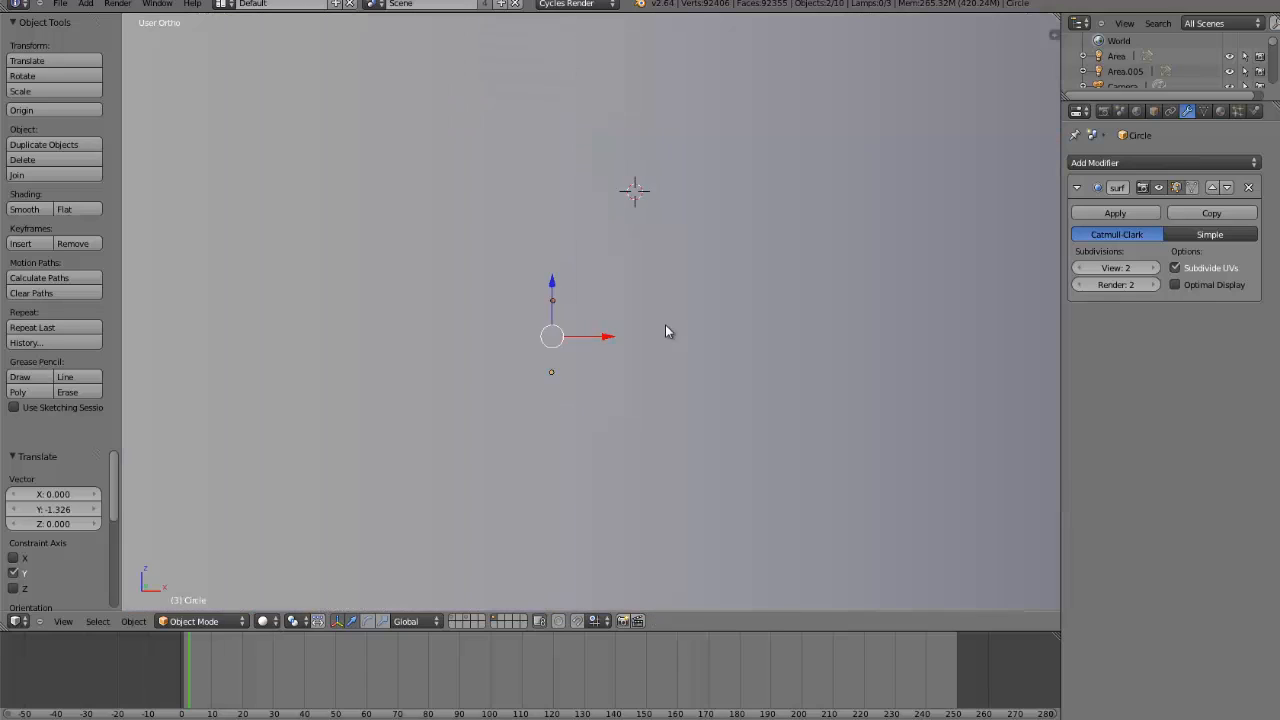
{"action": "key", "text": "z"}
{"action": "scroll", "coordinate": [720, 322], "scroll_direction": "down", "scroll_amount": 3}
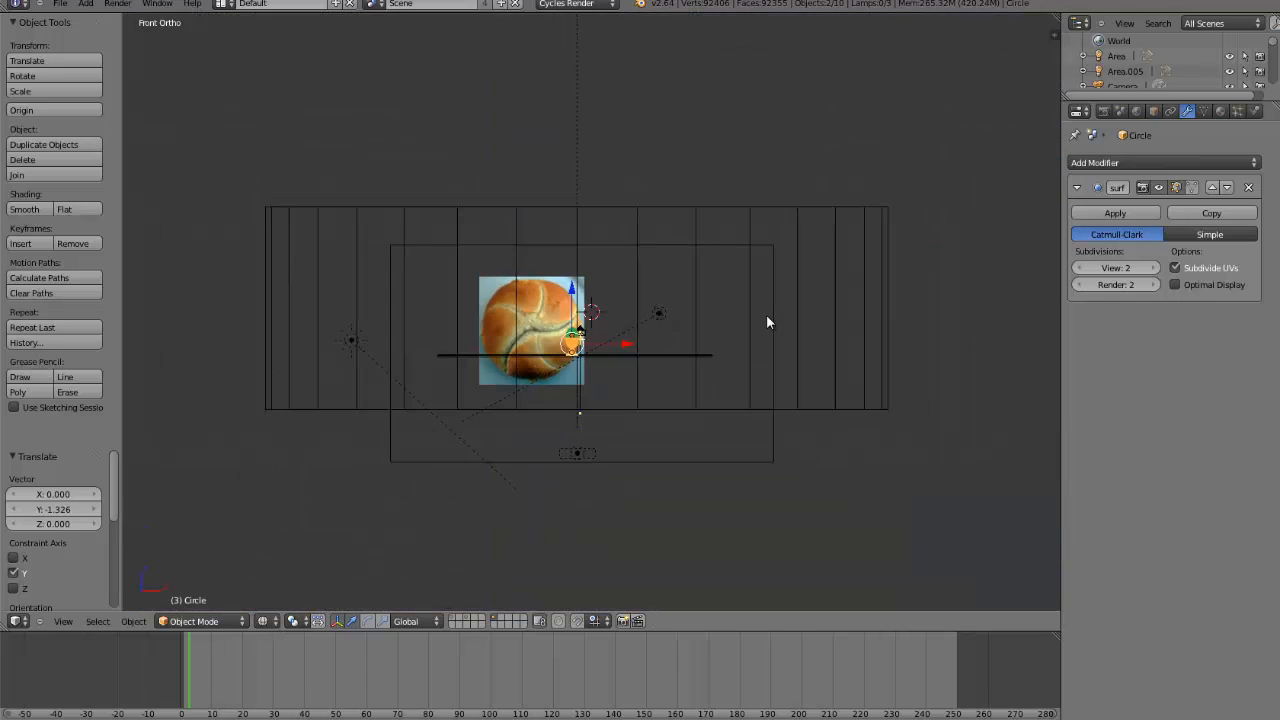
- Replace the kaiser2.png background image with brown-egg.jpg from the tutorial_8 folder
{"action": "key", "text": "n"}
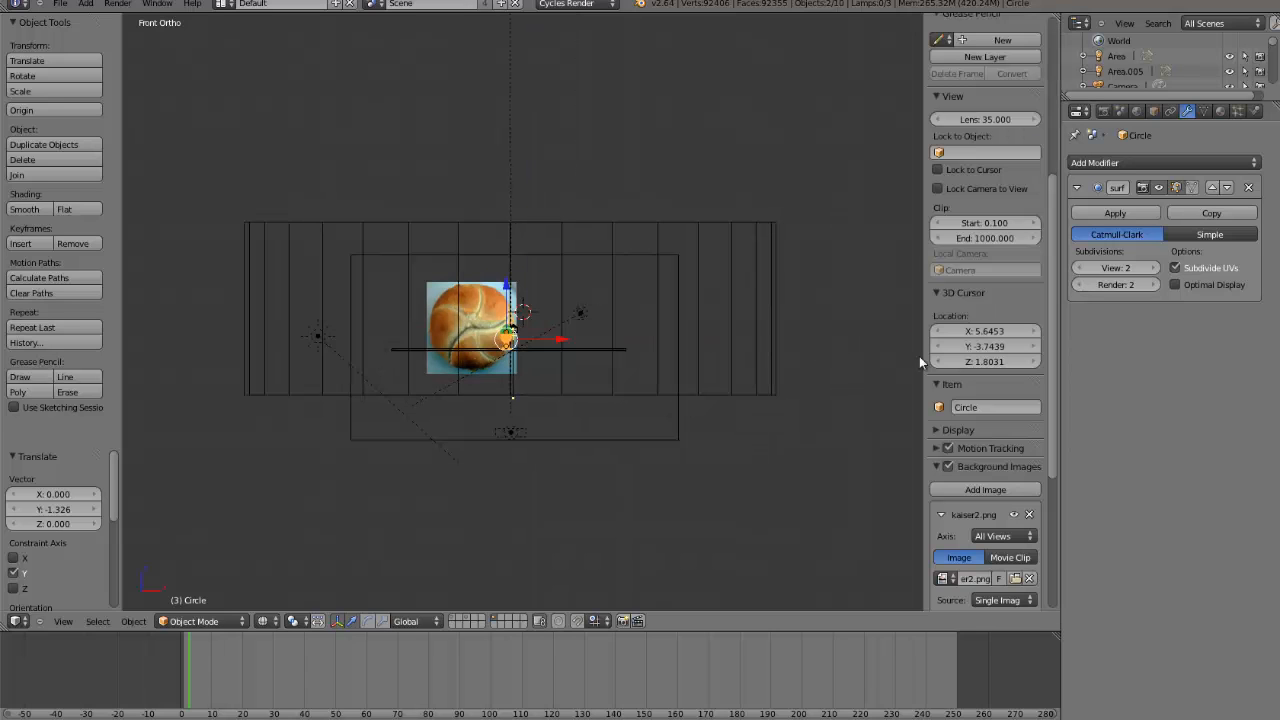
{"action": "left_click", "coordinate": [1014, 578]}
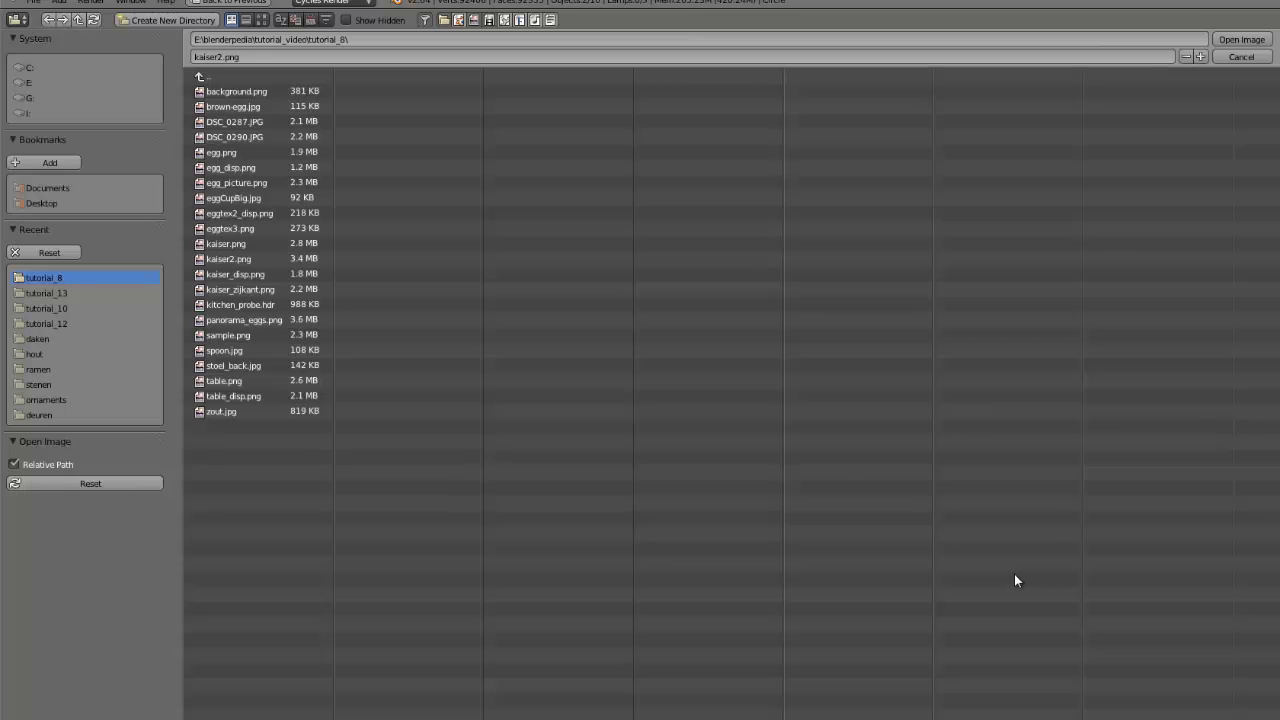
{"action": "left_click", "coordinate": [261, 19]}
{"action": "left_click", "coordinate": [414, 118]}
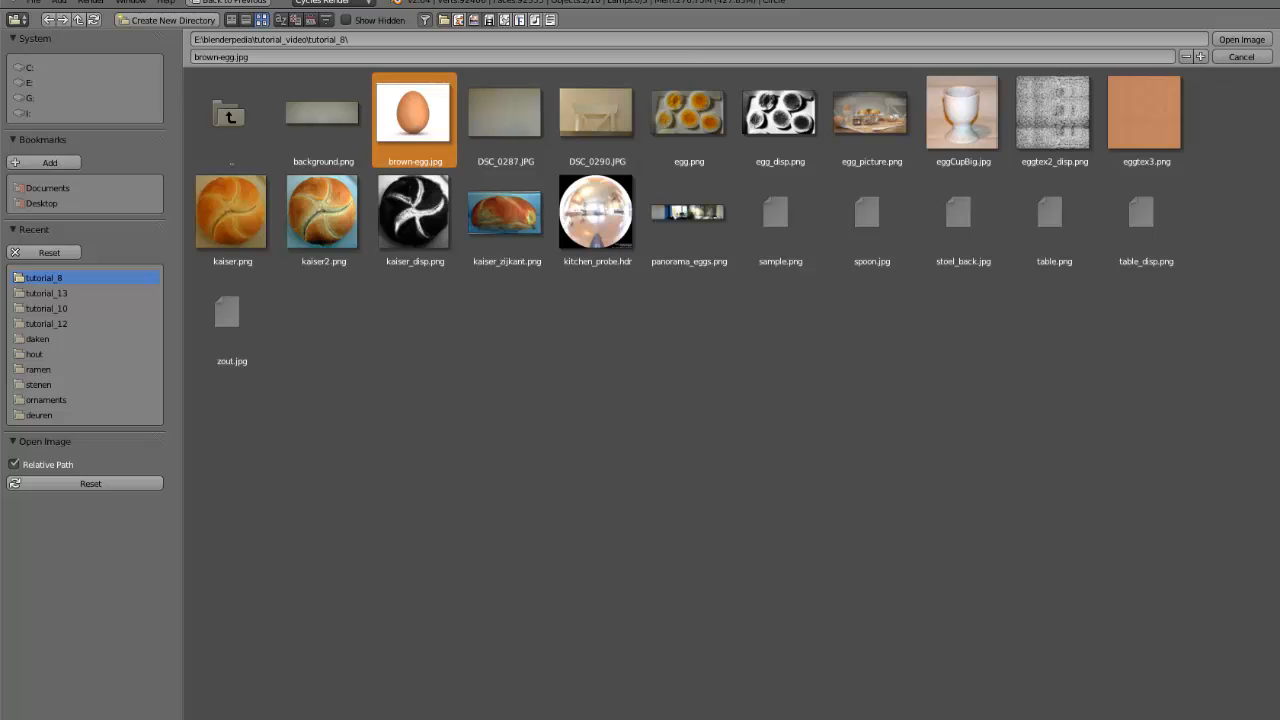
{"action": "left_click", "coordinate": [1240, 40]}
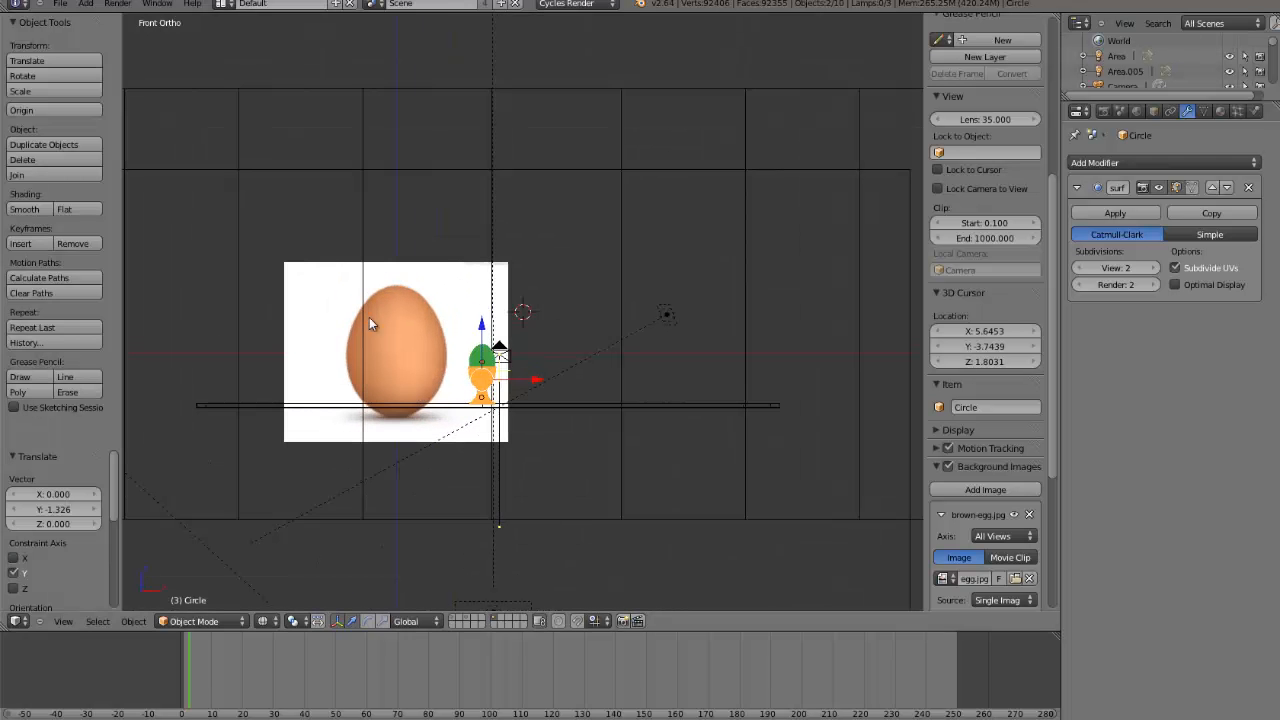
{"action": "scroll", "coordinate": [366, 305], "scroll_direction": "up", "scroll_amount": 3, "text": "ctrl"}
{"action": "scroll", "coordinate": [366, 297], "scroll_direction": "up", "scroll_amount": 3}
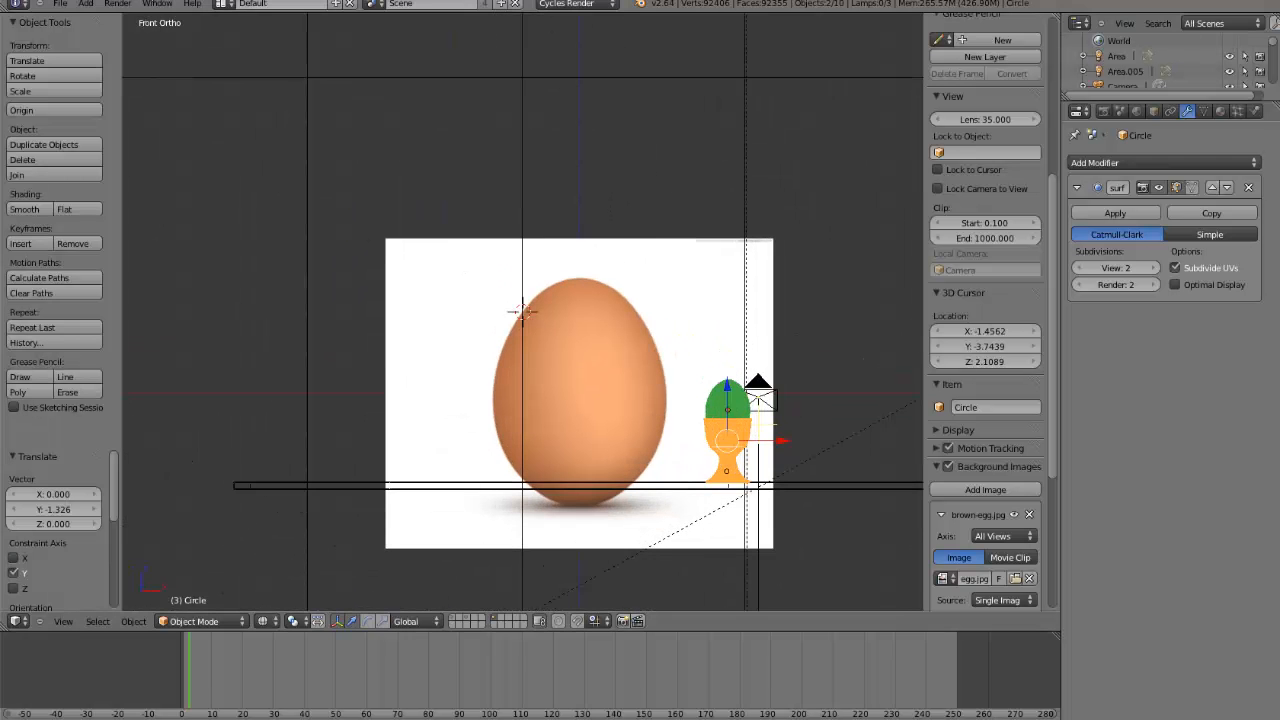
- Add a UV sphere and move it onto the middle of the reference egg
{"action": "left_click", "coordinate": [87, 4]}
{"action": "mouse_move", "coordinate": [97, 18]}
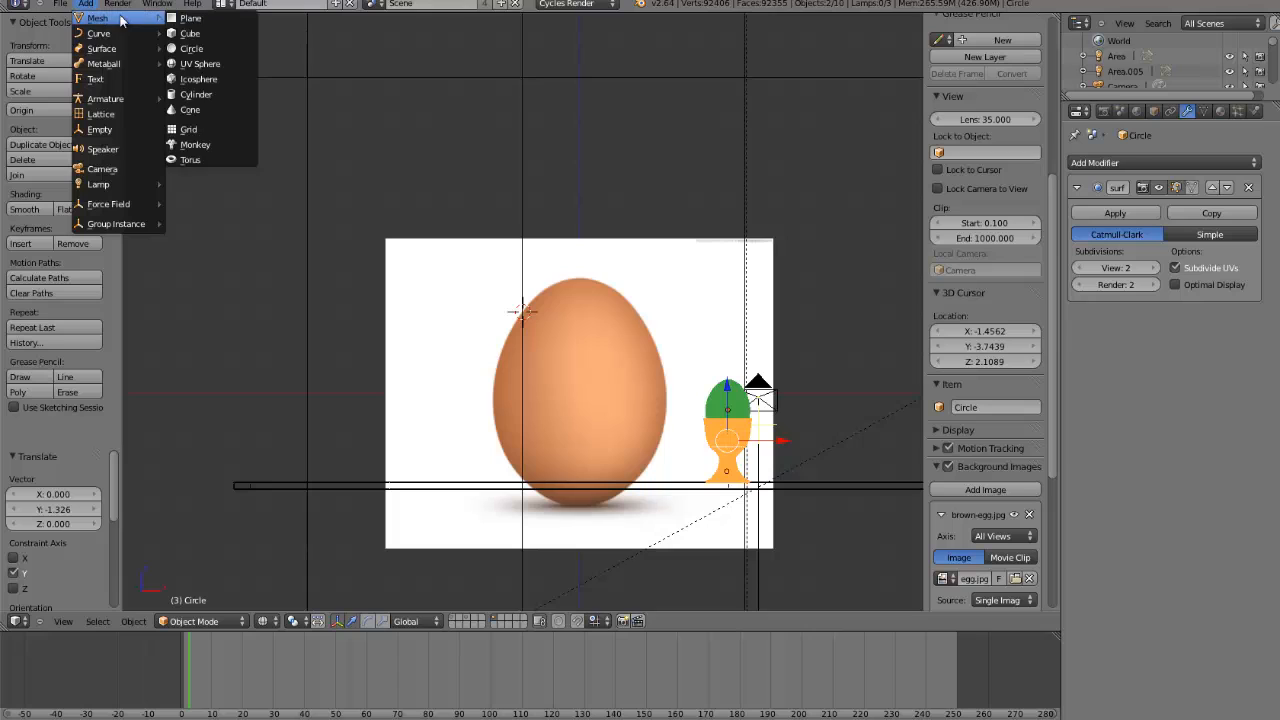
{"action": "left_click", "coordinate": [205, 64]}
{"action": "key", "text": "g"}
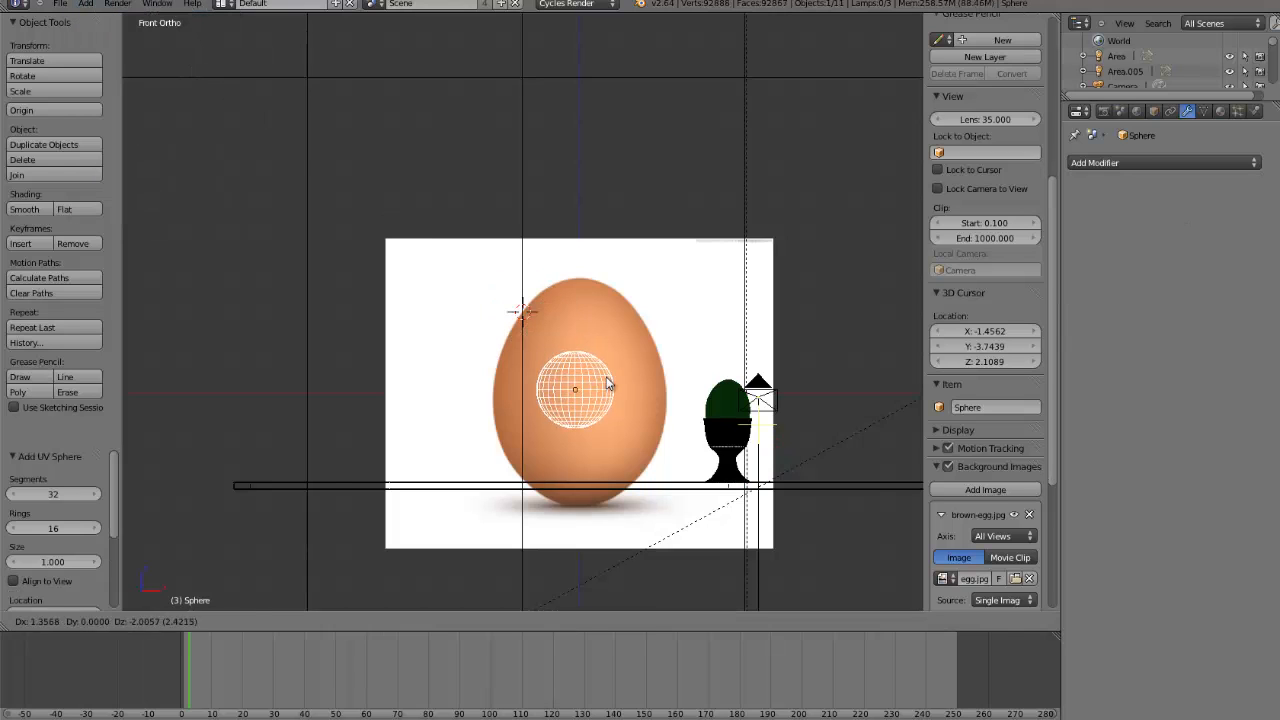
{"action": "left_click", "coordinate": [607, 379]}
- Start the Screencast Keys display and set its text and mouse sizes to 34
{"action": "scroll", "coordinate": [760, 400], "scroll_direction": "down", "scroll_amount": 1}
{"action": "scroll", "coordinate": [1005, 540], "scroll_direction": "down", "scroll_amount": 5}
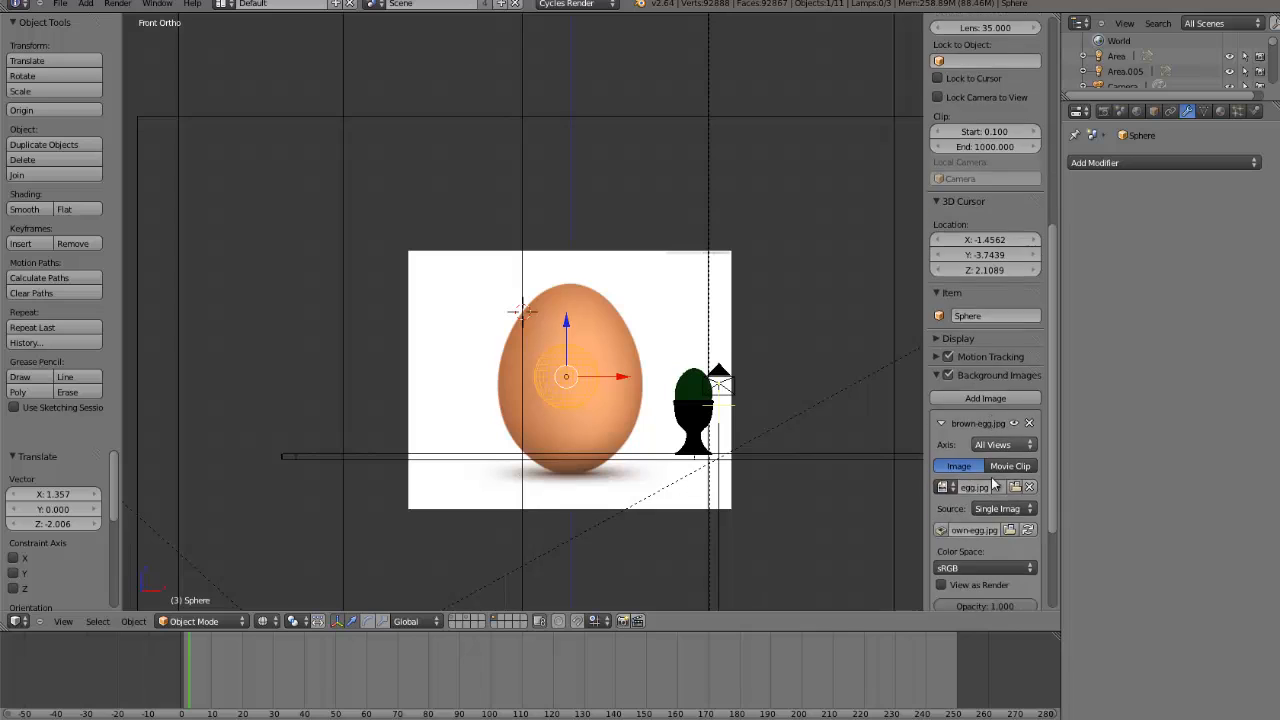
{"action": "left_click", "coordinate": [995, 597]}
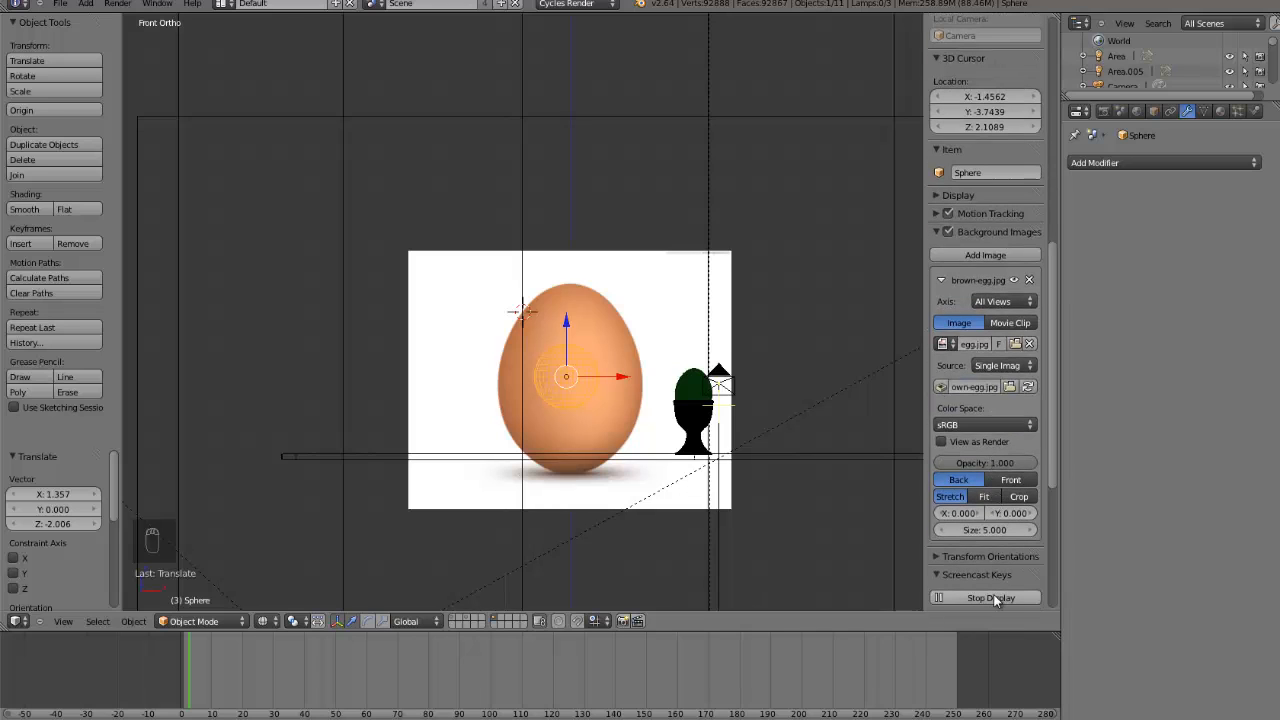
{"action": "scroll", "coordinate": [1026, 591], "scroll_direction": "down", "scroll_amount": 3}
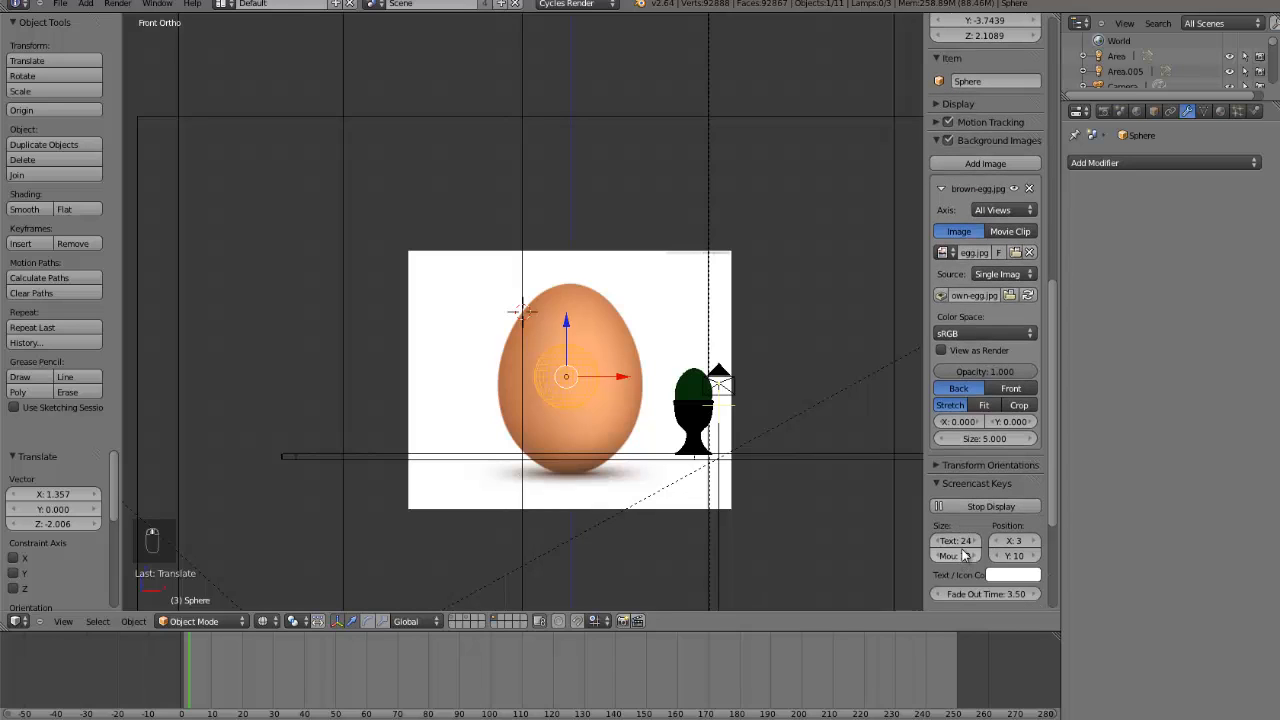
{"action": "left_click_drag", "start_coordinate": [982, 553], "coordinate": [1122, 553]}
- Scale and reposition the sphere until its width matches the reference egg
{"action": "scroll", "coordinate": [659, 465], "scroll_direction": "up", "scroll_amount": 3}
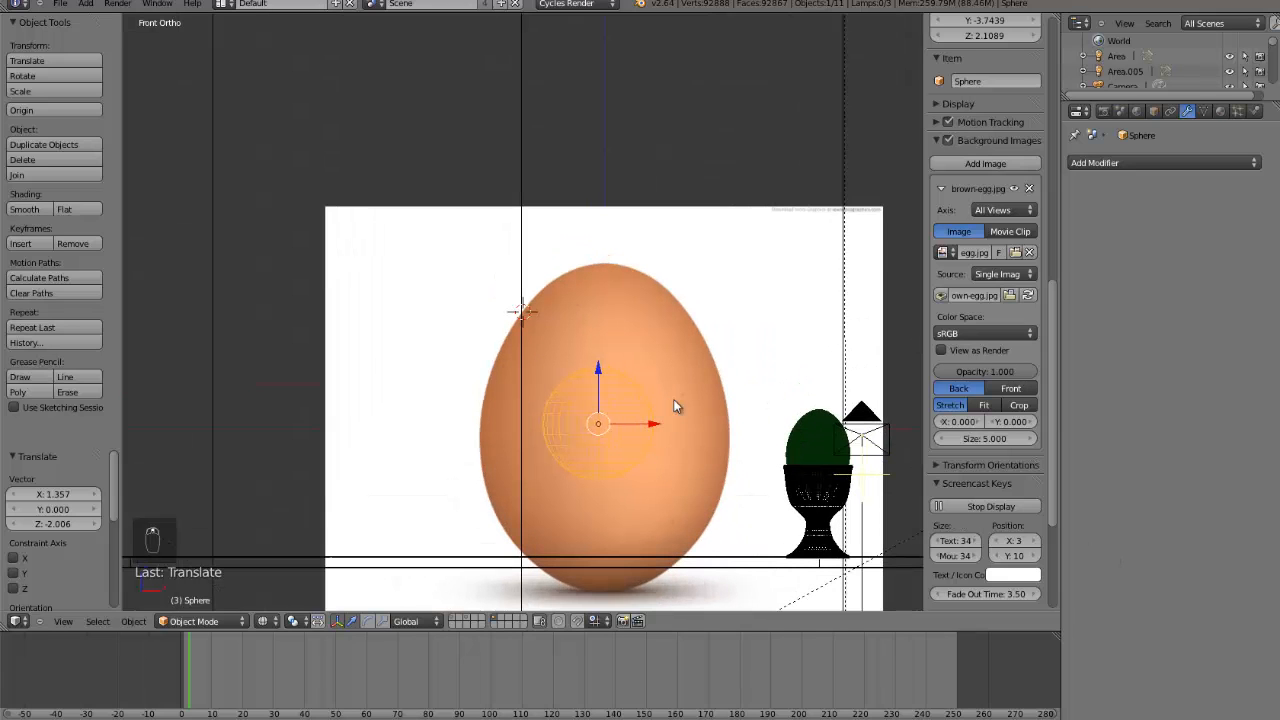
{"action": "scroll", "coordinate": [675, 405], "scroll_direction": "down", "scroll_amount": 1}
{"action": "key", "text": "s"}
{"action": "left_click", "coordinate": [730, 405]}
{"action": "key", "text": "g"}
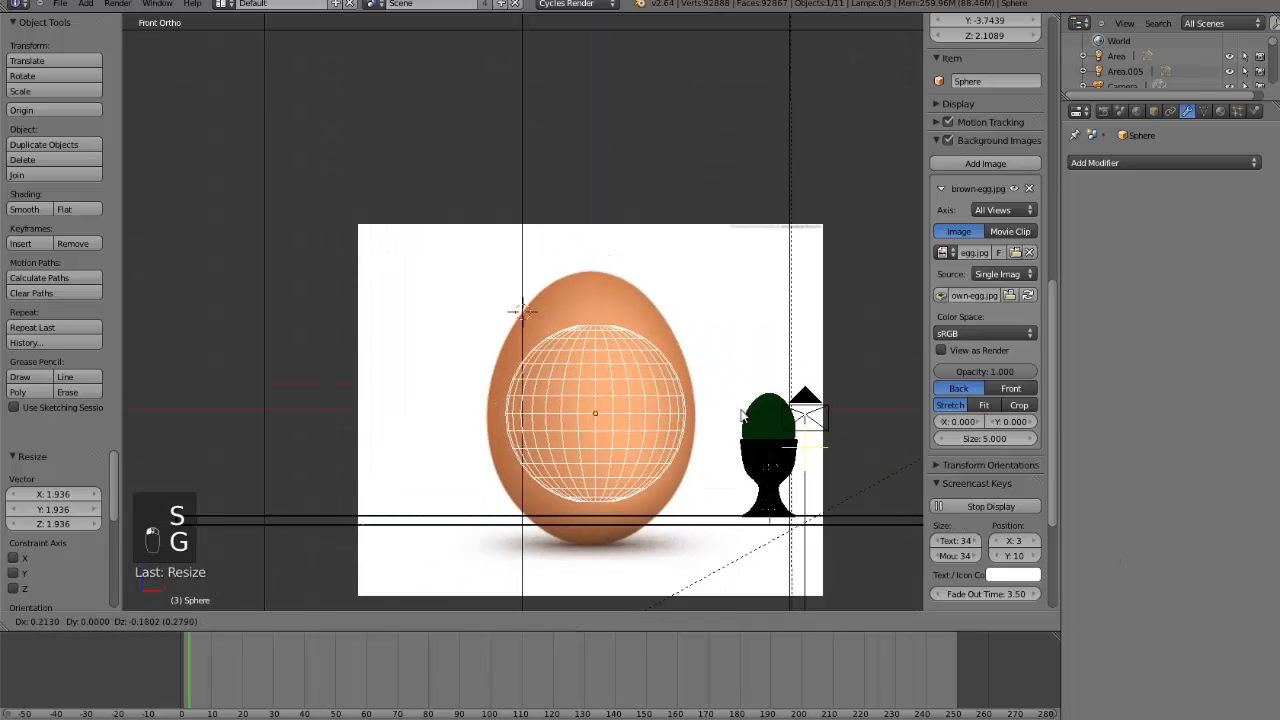
{"action": "left_click", "coordinate": [745, 416]}
{"action": "key", "text": "s"}
{"action": "left_click", "coordinate": [766, 419]}
{"action": "key", "text": "g"}
{"action": "left_click", "coordinate": [764, 420]}
{"action": "key", "text": "s"}
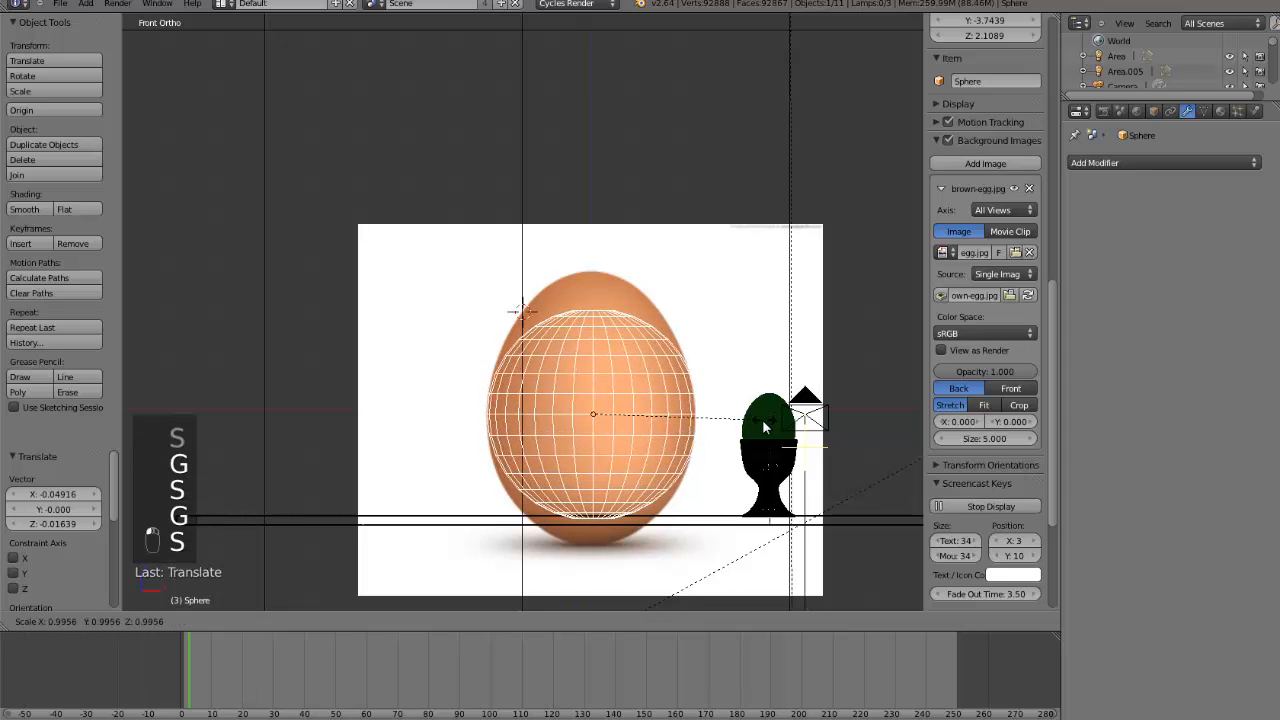
{"action": "left_click", "coordinate": [762, 421]}
- Stretch the sphere along Z by about 1.31 and align it with the reference egg
{"action": "key", "text": "s"}
{"action": "key", "text": "z"}
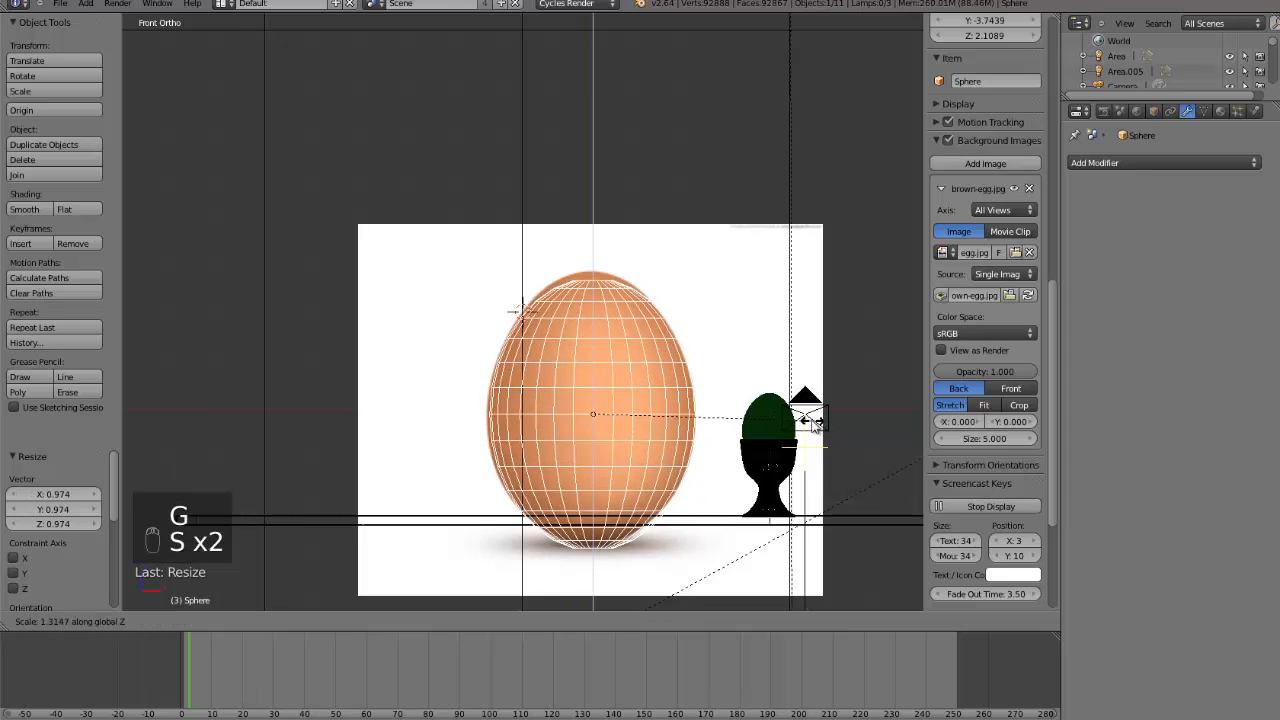
{"action": "left_click", "coordinate": [812, 422]}
{"action": "key", "text": "g"}
{"action": "left_click", "coordinate": [807, 421]}
- Enter Edit Mode on the sphere and select its topmost vertex
{"action": "scroll", "coordinate": [651, 261], "scroll_direction": "up", "scroll_amount": 4}
{"action": "key", "text": "Tab"}
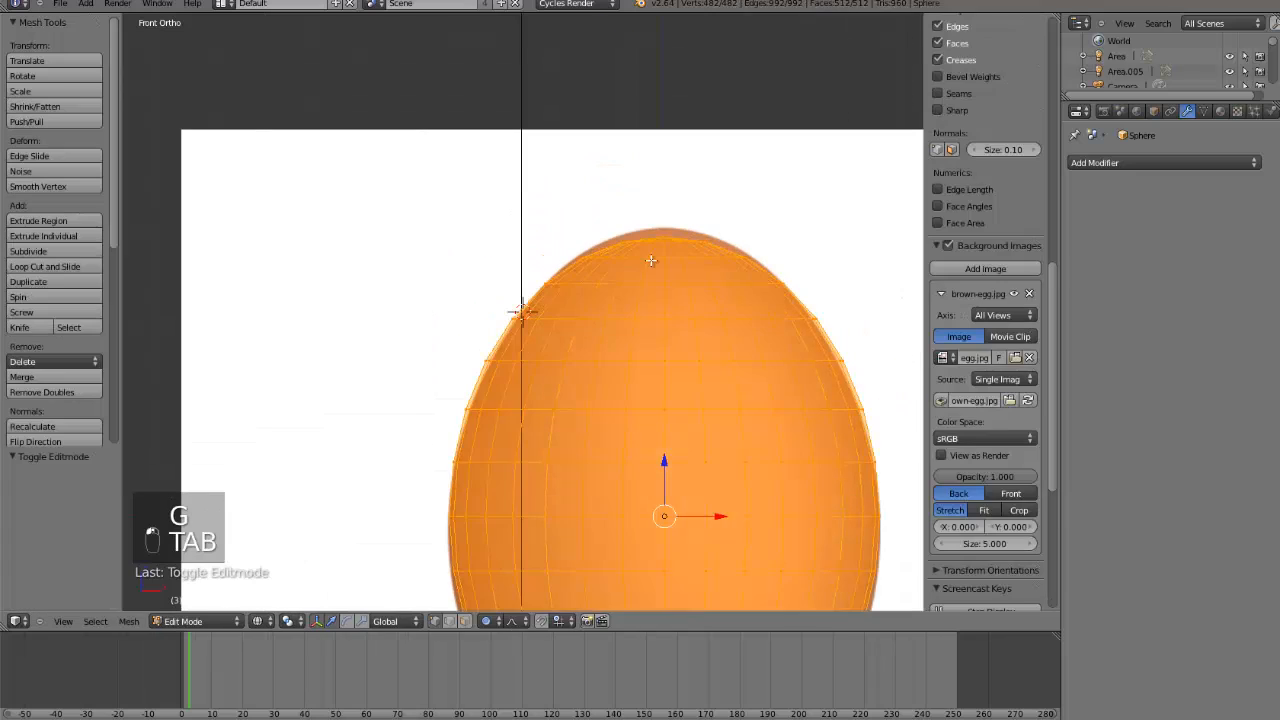
{"action": "right_click", "coordinate": [671, 236]}
{"action": "right_click", "coordinate": [664, 228]}
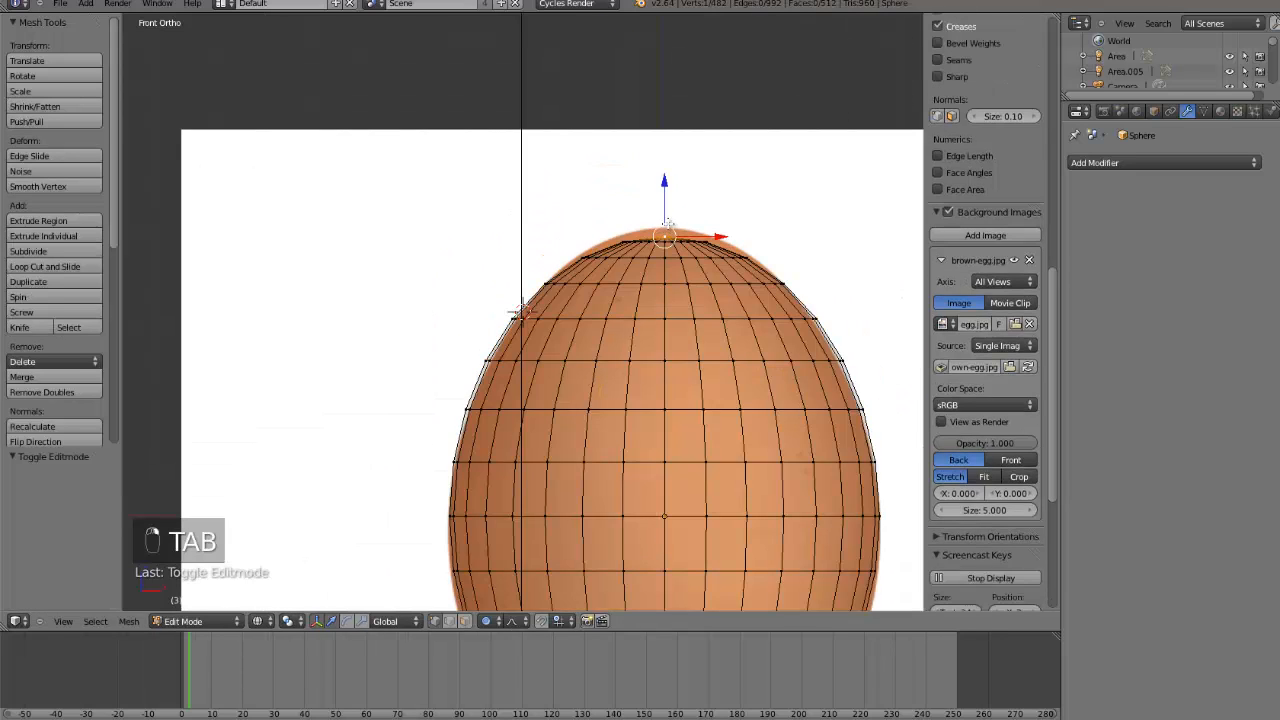
- Try to raise the topmost vertex about 0.079 units along Z with a wide smooth proportional falloff
{"action": "key", "text": "o"}
{"action": "key", "text": "g"}
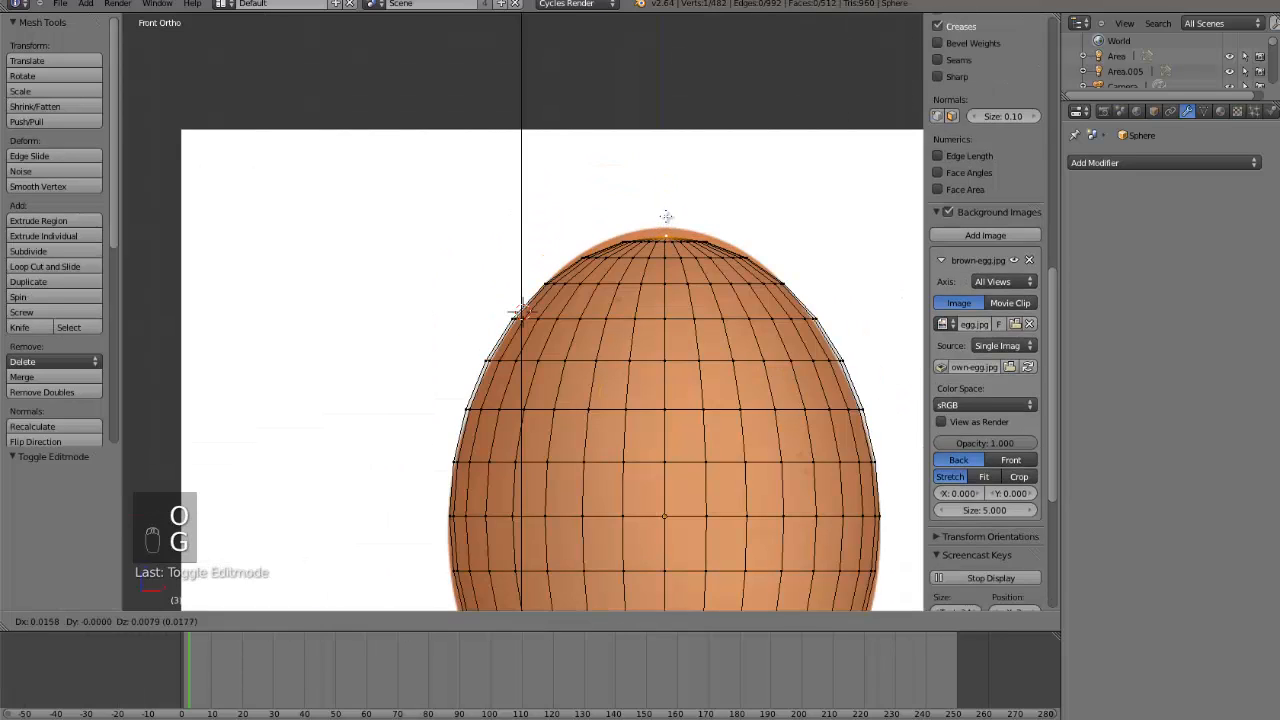
{"action": "left_click", "coordinate": [666, 213]}
{"action": "key", "text": "o"}
{"action": "key", "text": "g"}
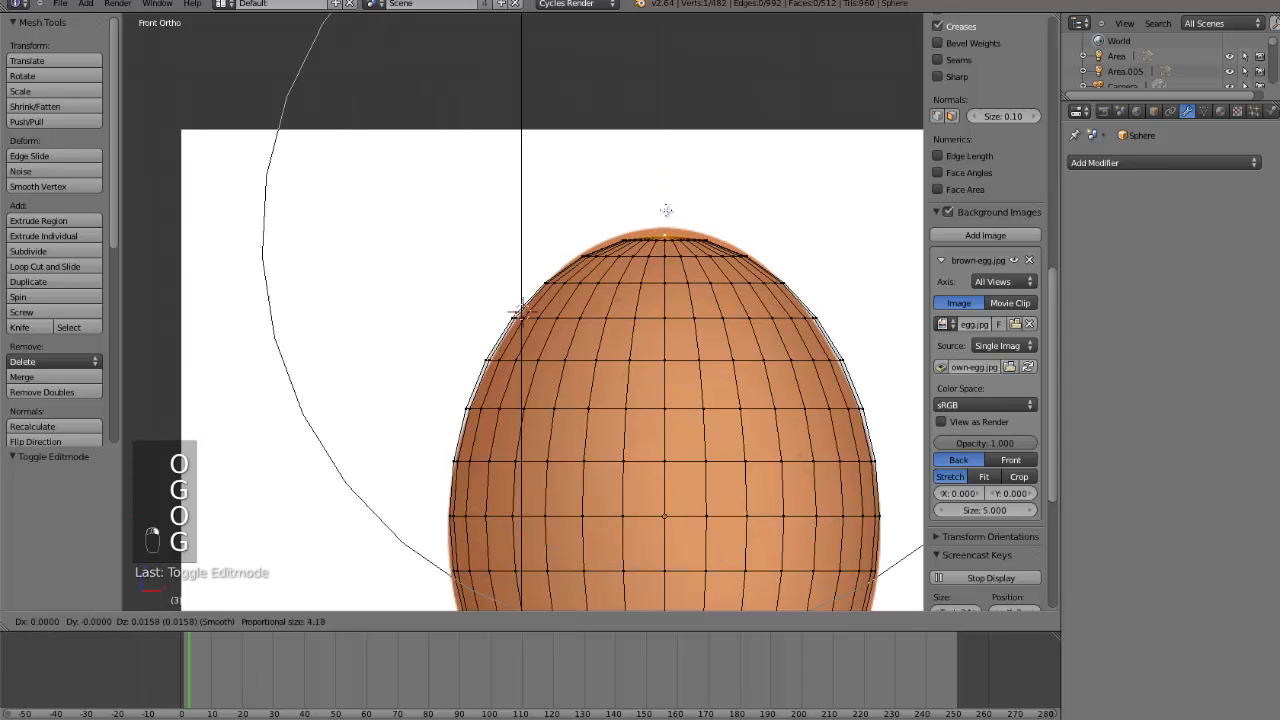
{"action": "scroll", "coordinate": [666, 207], "scroll_direction": "down", "scroll_amount": 2}
{"action": "right_click", "coordinate": [666, 205]}
{"action": "key", "text": "g"}
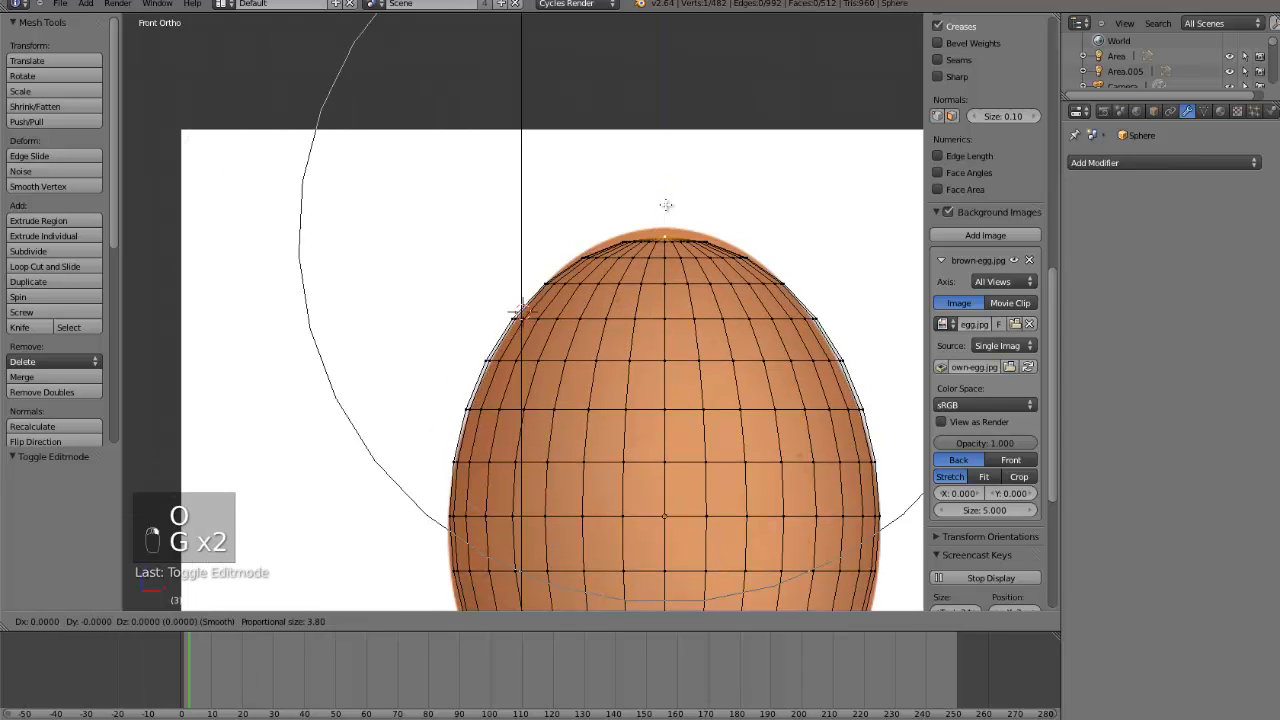
{"action": "right_click", "coordinate": [666, 203]}
{"action": "key", "text": "g"}
{"action": "left_click", "coordinate": [668, 198]}
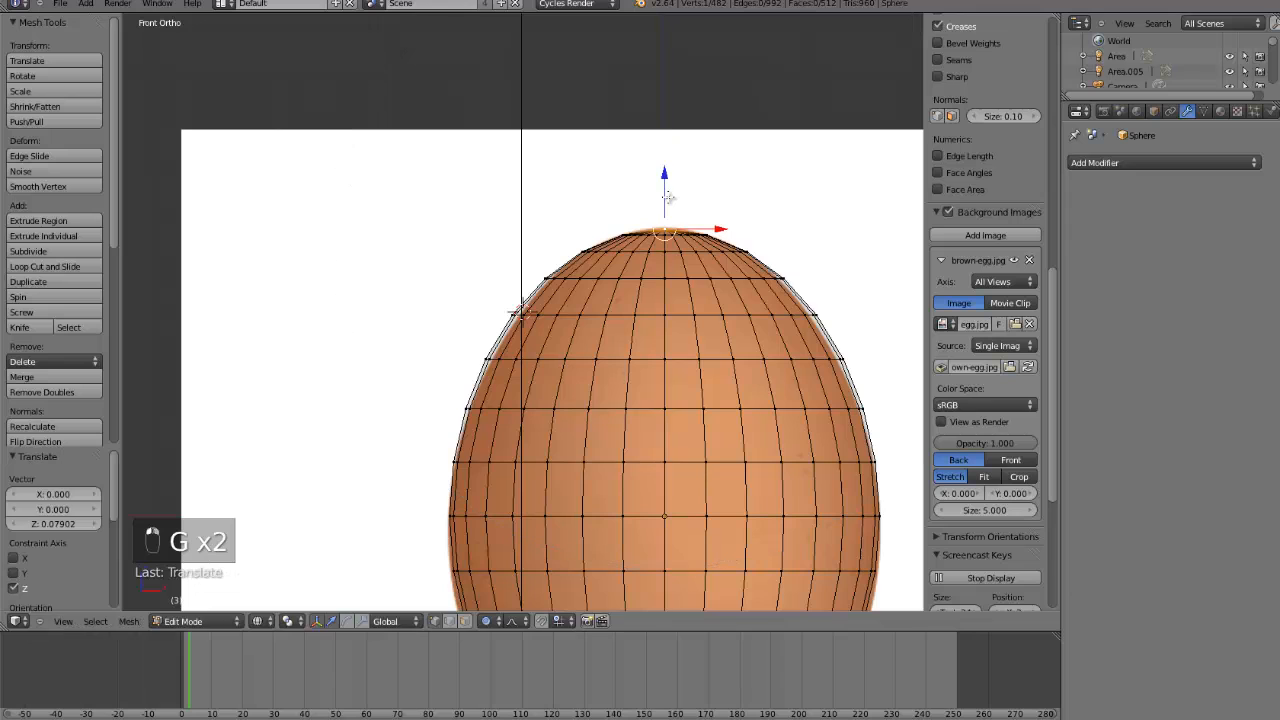
{"action": "key", "text": "ctrl+z"}
- Raise the topmost vertex about 0.079 units along Z with a smaller proportional falloff to meet the reference egg's tip
{"action": "key", "text": "g"}
{"action": "scroll", "coordinate": [668, 198], "scroll_direction": "up", "scroll_amount": 5}
{"action": "right_click", "coordinate": [668, 198]}
{"action": "left_click_drag", "start_coordinate": [668, 198], "coordinate": [666, 191]}
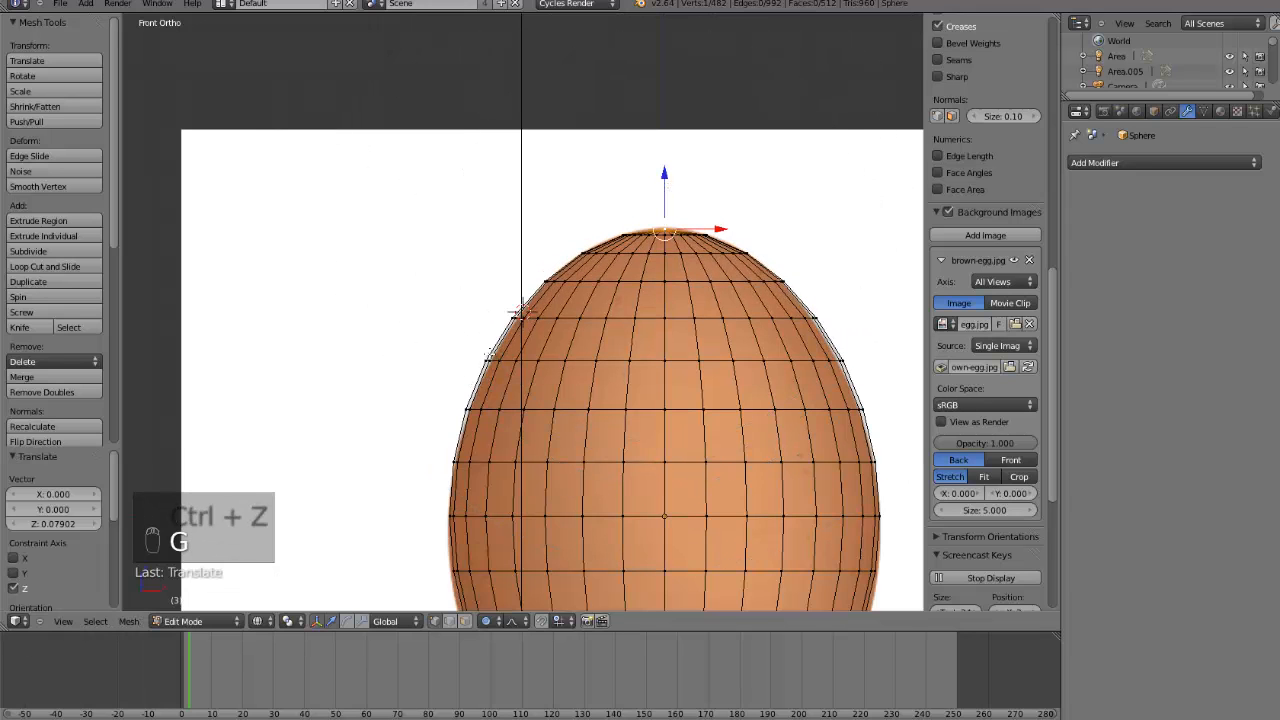
{"action": "scroll", "coordinate": [588, 492], "scroll_direction": "down", "scroll_amount": 4}
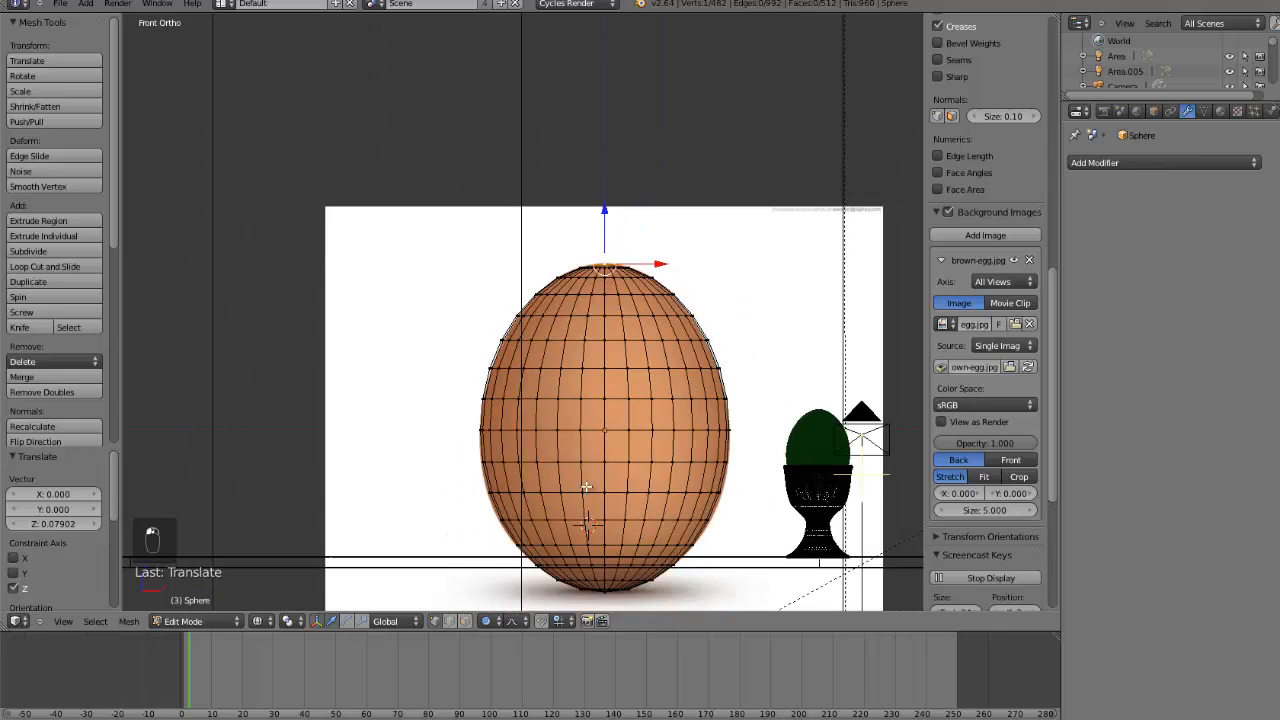
- Return to Object Mode with solid display and apply smooth shading to the new egg
{"action": "key", "text": "Tab"}
{"action": "key", "text": "z"}
{"action": "mouse_move", "coordinate": [600, 510]}
{"action": "middle_mouse_down"}
{"action": "mouse_move", "coordinate": [526, 549]}
{"action": "mouse_move", "coordinate": [788, 575]}
{"action": "mouse_move", "coordinate": [643, 590]}
{"action": "middle_mouse_up"}
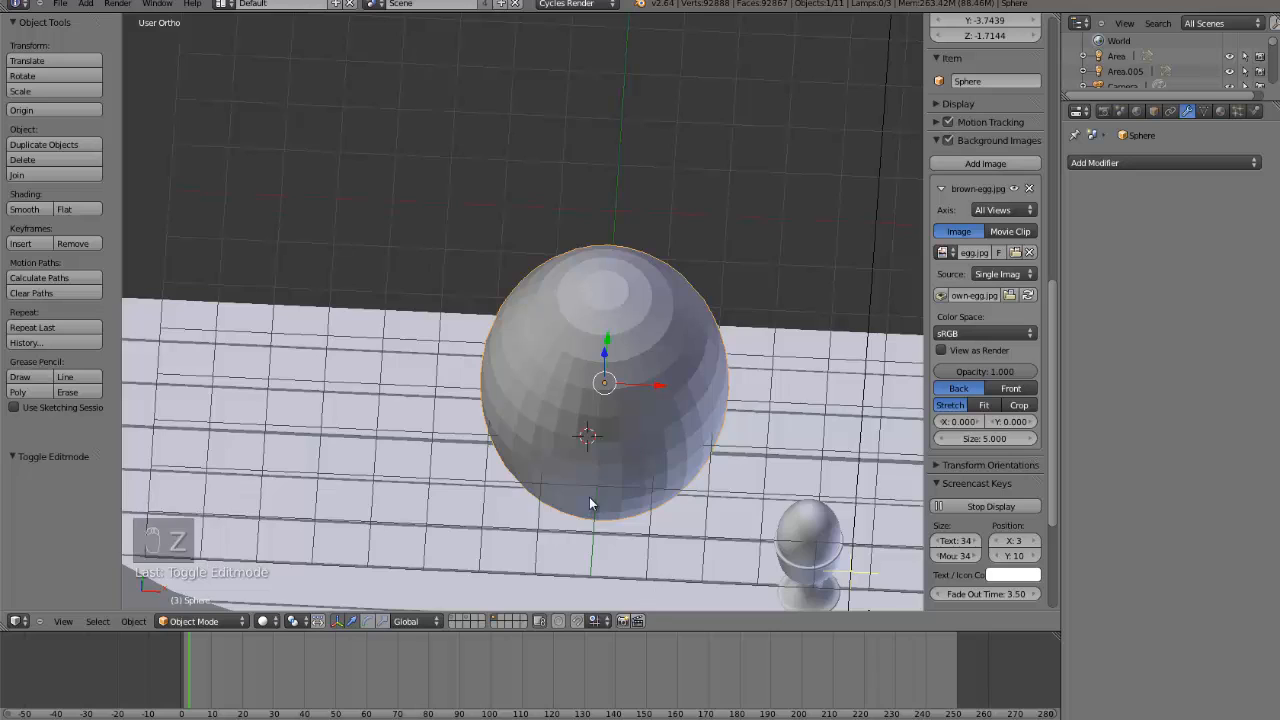
{"action": "scroll", "coordinate": [592, 502], "scroll_direction": "down", "scroll_amount": 4}
{"action": "left_click", "coordinate": [24, 209]}
{"action": "middle_click_drag", "start_coordinate": [615, 405], "coordinate": [491, 360]}
- Move the new egg to layer 7 from the front wireframe view and show only that layer
{"action": "key", "text": "Tab"}
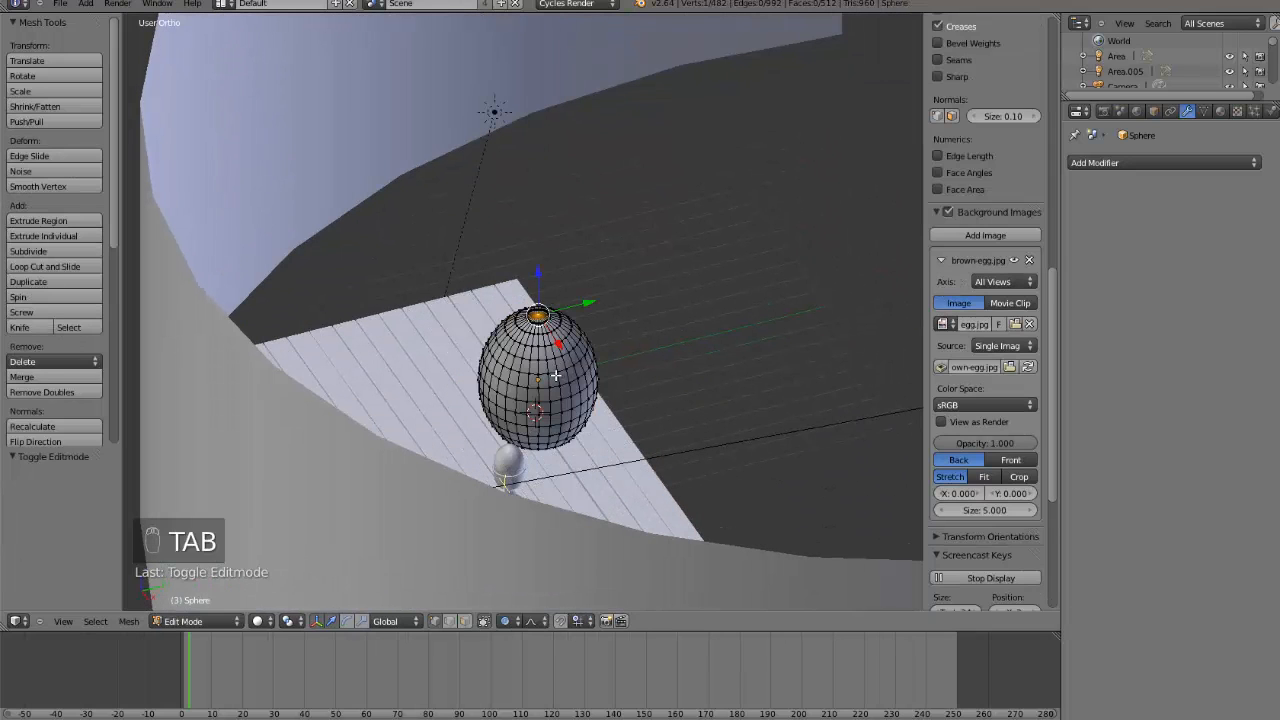
{"action": "key", "text": "KP_1"}
{"action": "key", "text": "z"}
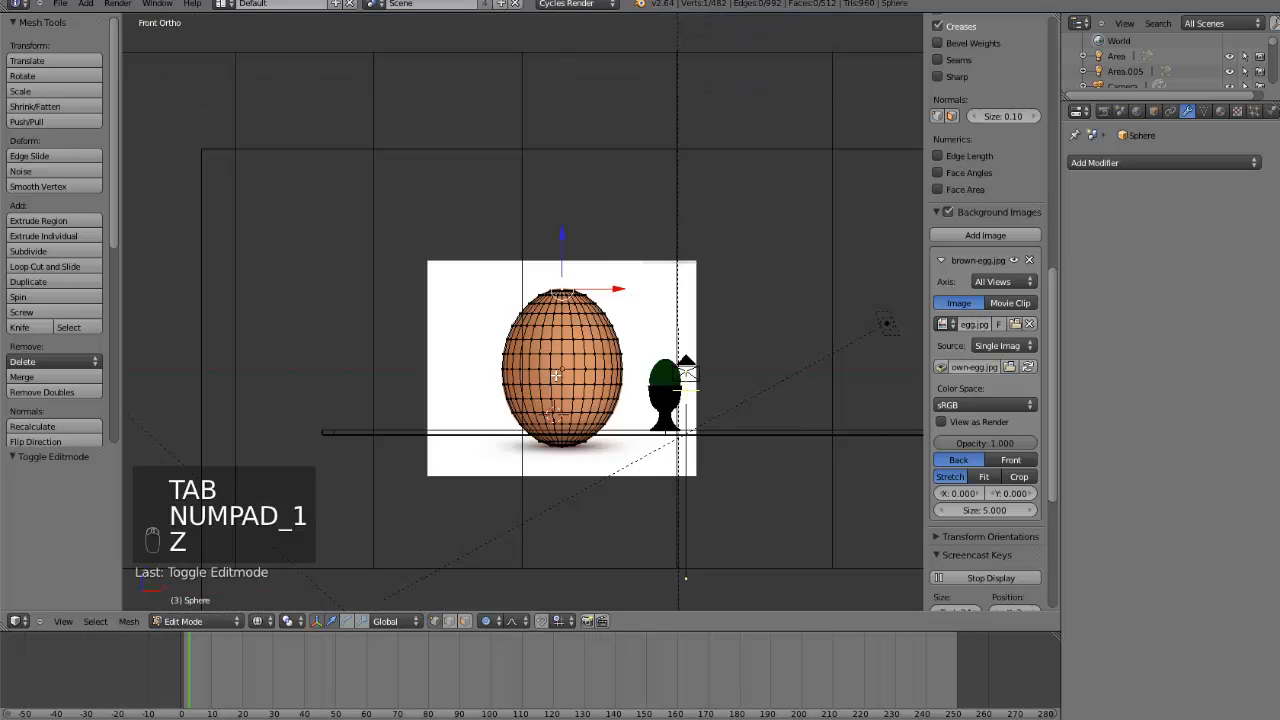
{"action": "key", "text": "ctrl+l"}
{"action": "key", "text": "Tab"}
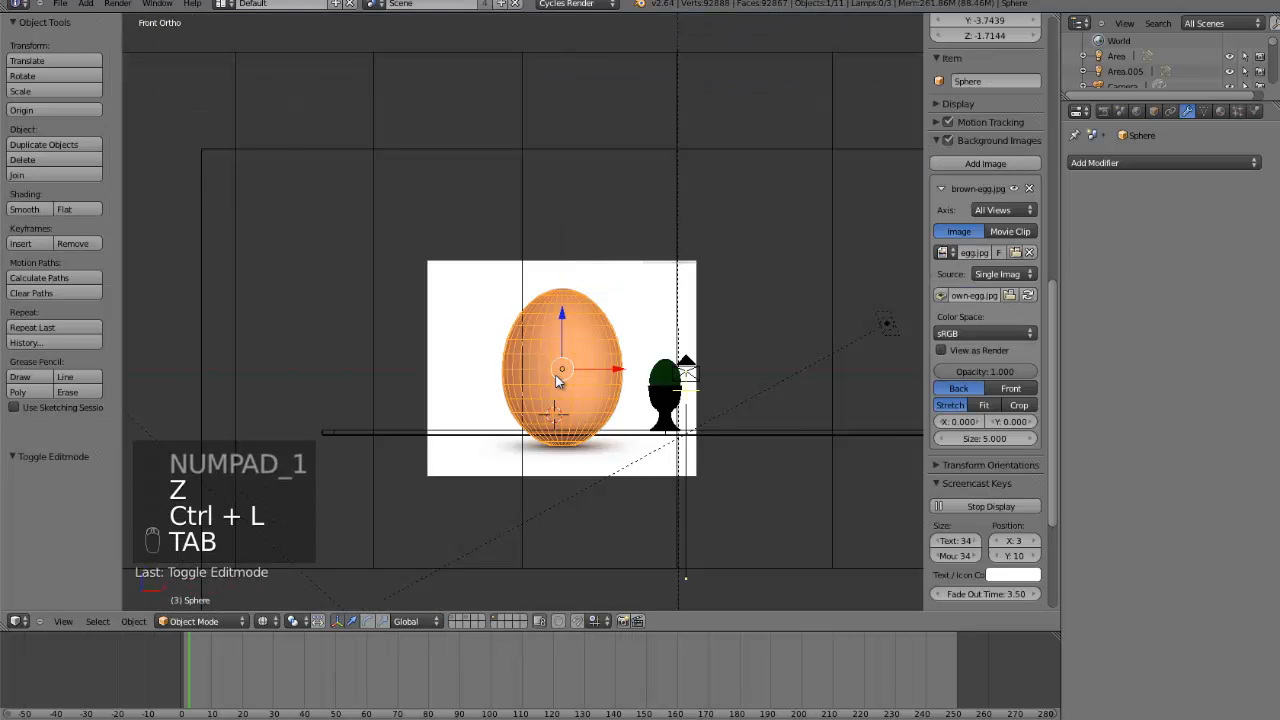
{"action": "key", "text": "m"}
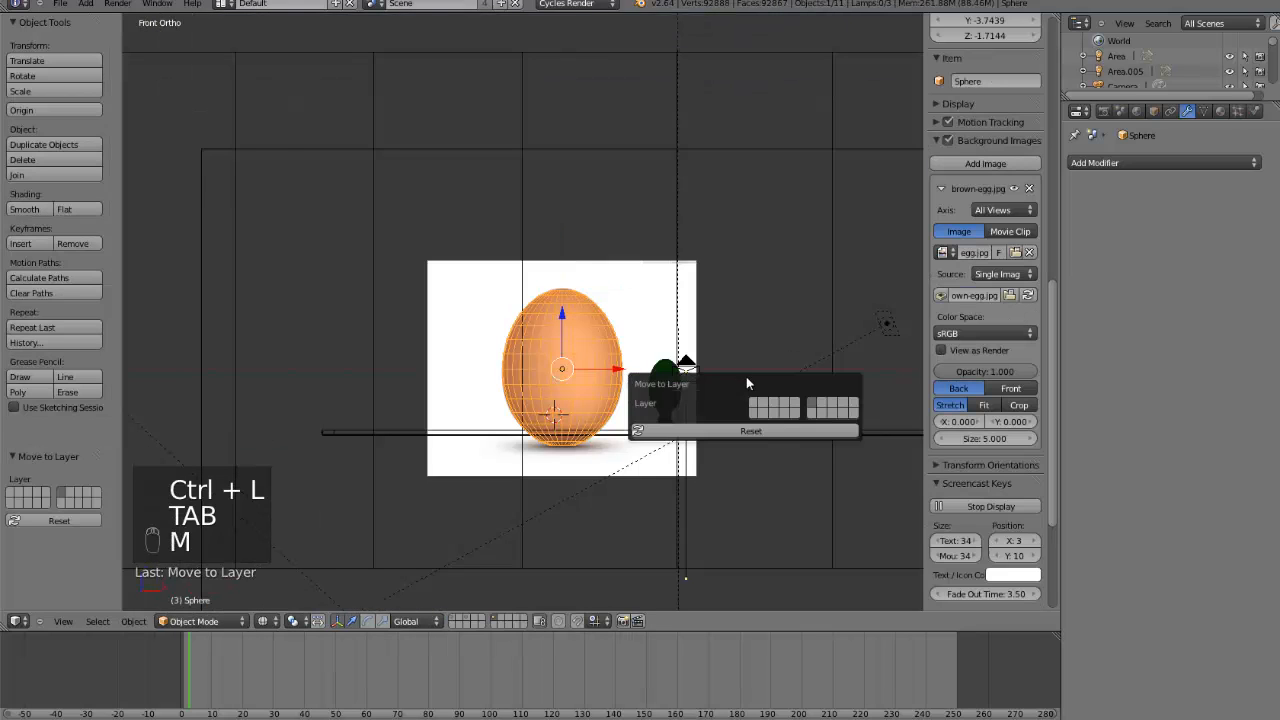
{"action": "left_click", "coordinate": [820, 408]}
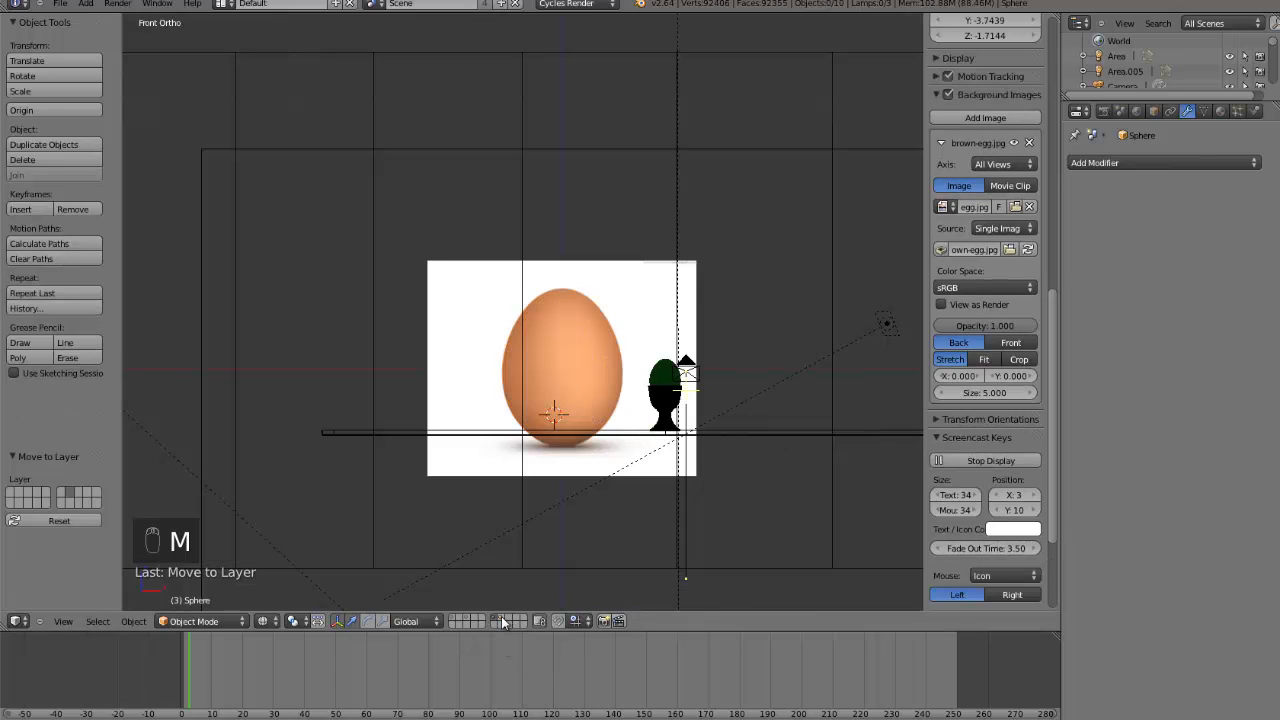
{"action": "left_click", "coordinate": [503, 622]}
{"action": "scroll", "coordinate": [540, 345], "scroll_direction": "up", "scroll_amount": 3}
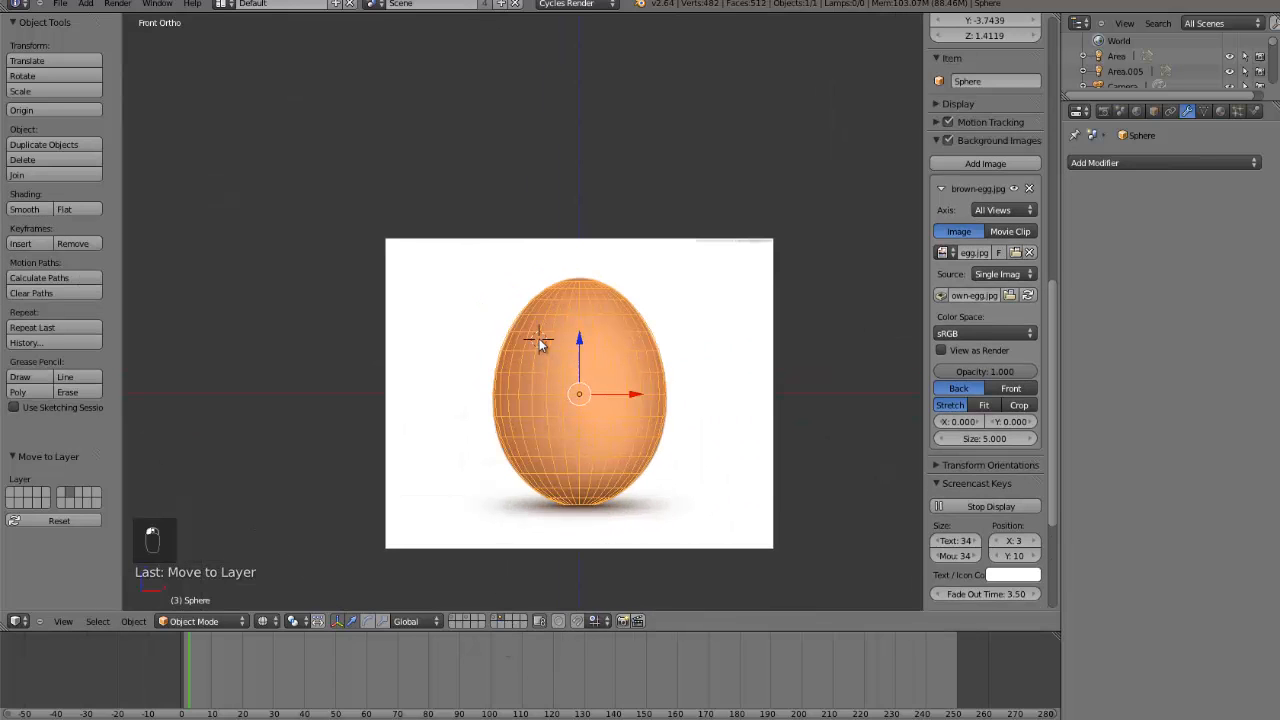
- Frame the new egg, leave wireframe display and set the viewport shading to Rendered
{"action": "key", "text": "ctrl+KP_Decimal"}
{"action": "key", "text": "z"}
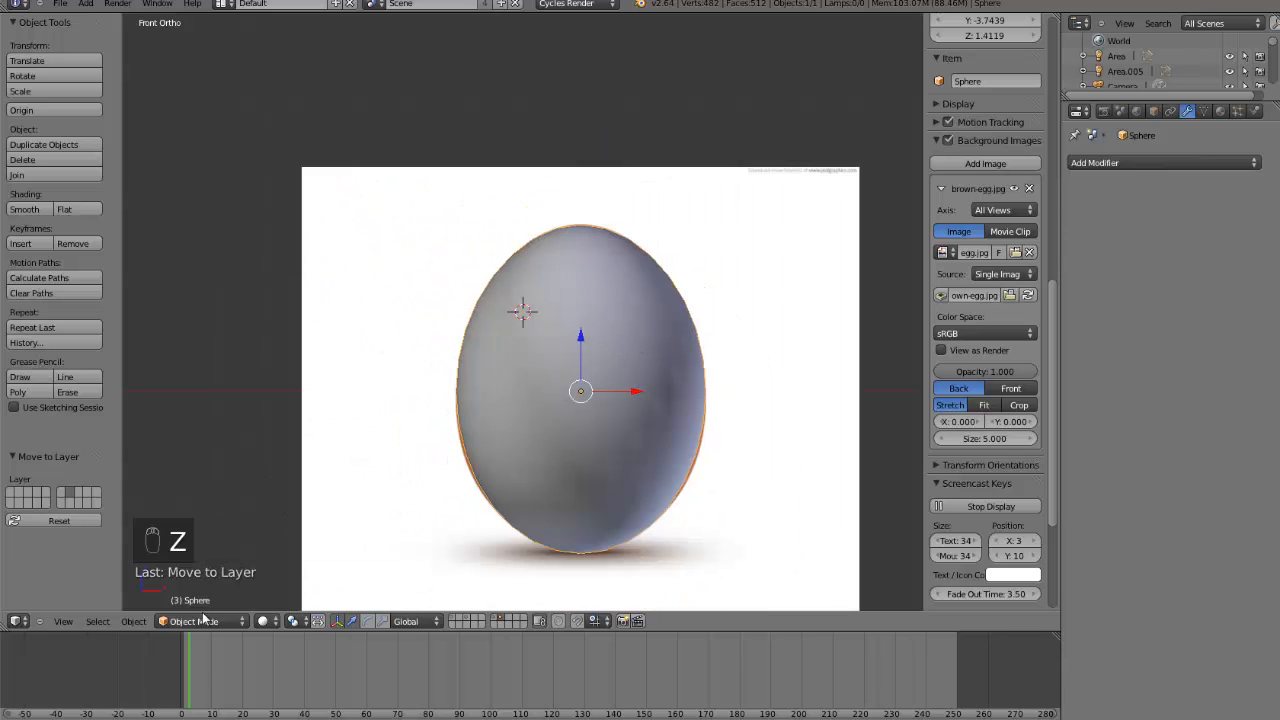
{"action": "left_click", "coordinate": [264, 621]}
{"action": "left_click", "coordinate": [300, 526]}
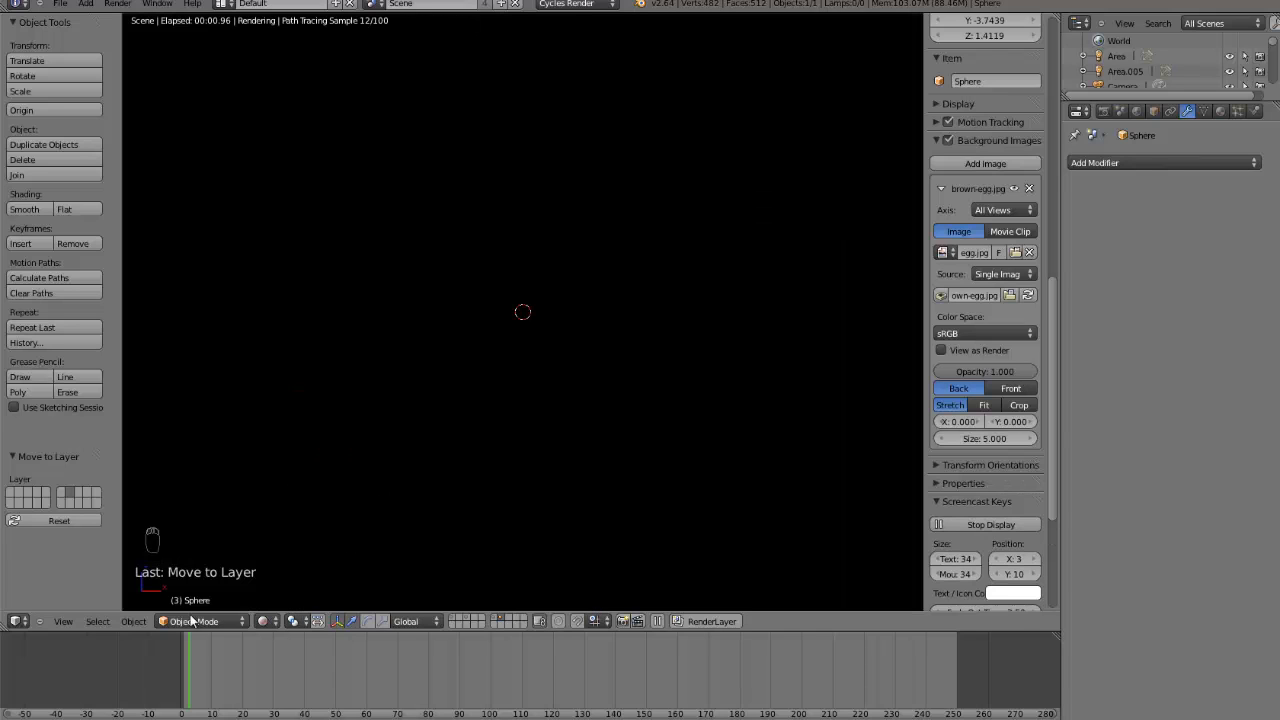
- Return to Solid shading, show only layer 6 and select the three lamps around the scene
{"action": "left_click", "coordinate": [265, 621]}
{"action": "left_click", "coordinate": [281, 574]}
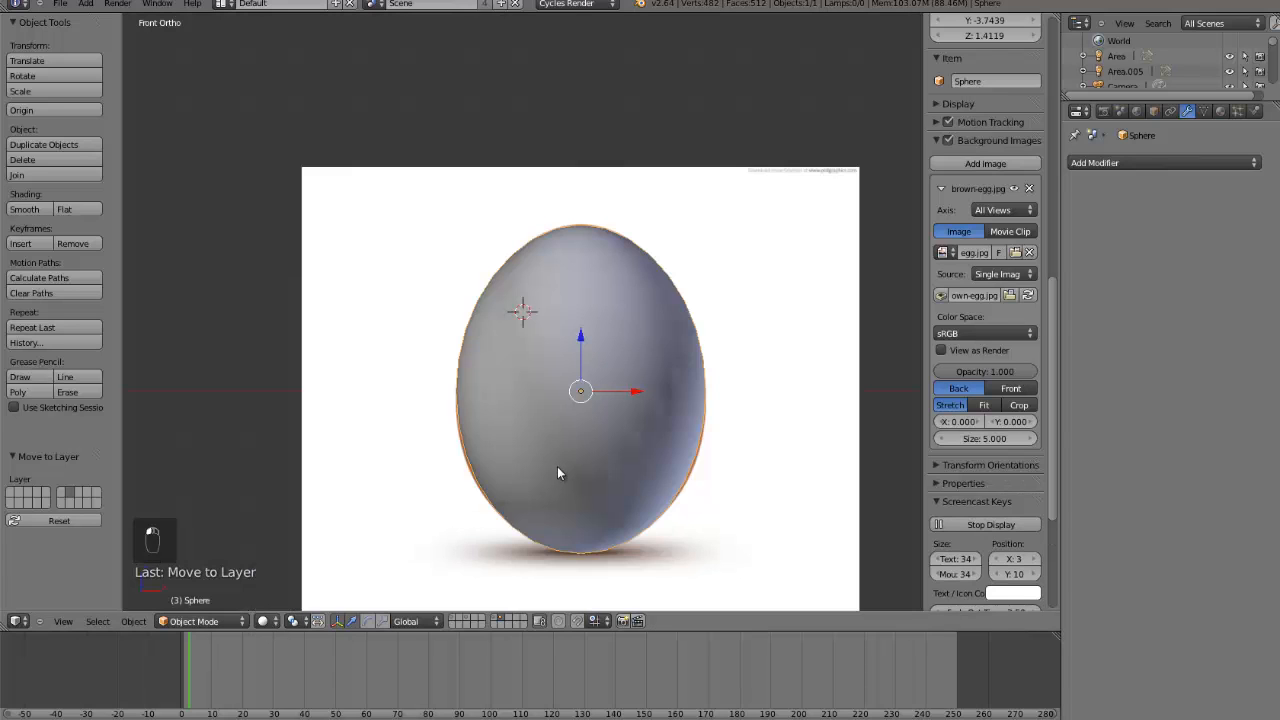
{"action": "left_click", "coordinate": [497, 621]}
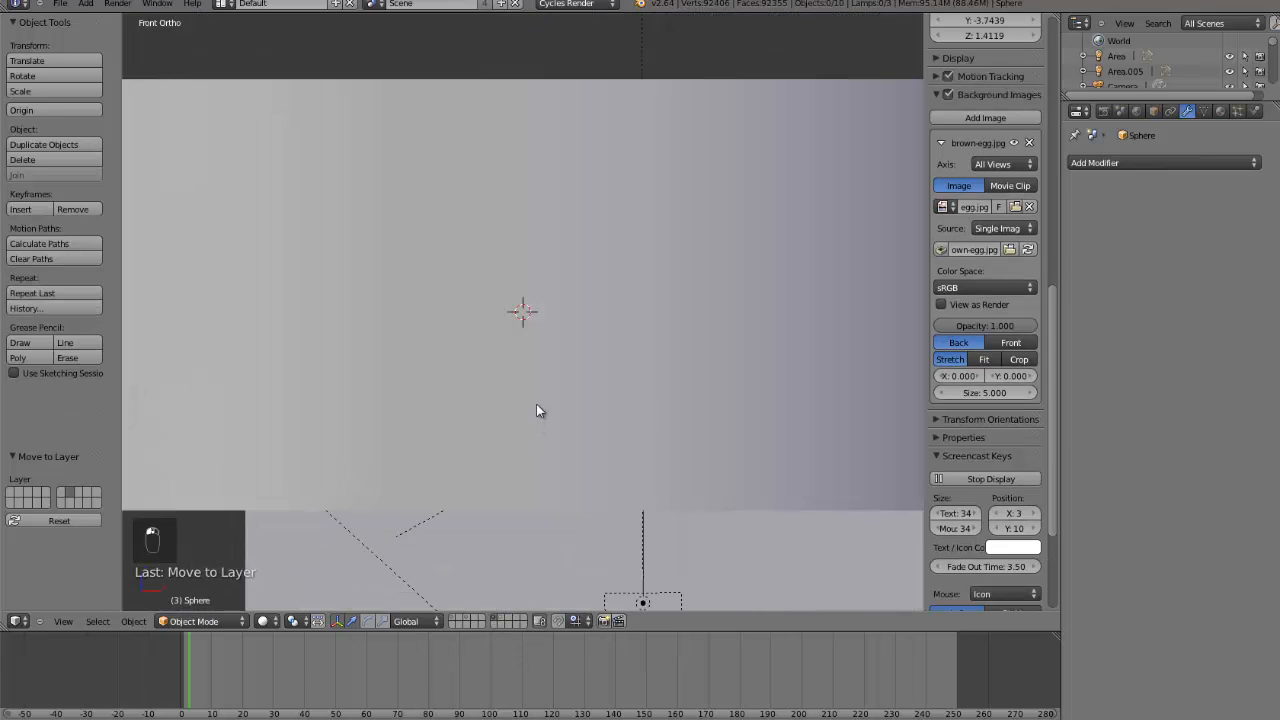
{"action": "middle_click_drag", "start_coordinate": [552, 411], "coordinate": [331, 434]}
{"action": "right_click", "coordinate": [331, 434]}
{"action": "right_click", "coordinate": [660, 193], "text": "shift"}
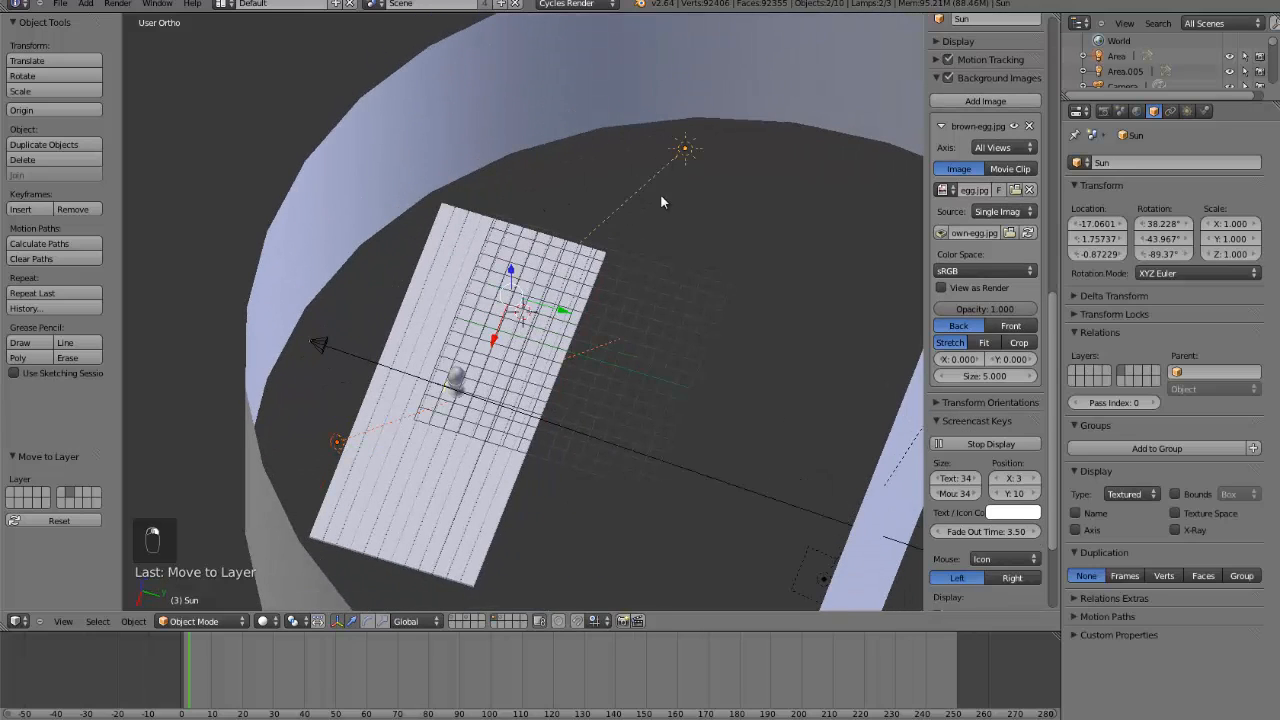
{"action": "middle_click_drag", "start_coordinate": [660, 193], "coordinate": [725, 310]}
{"action": "right_click", "coordinate": [766, 289], "text": "shift"}
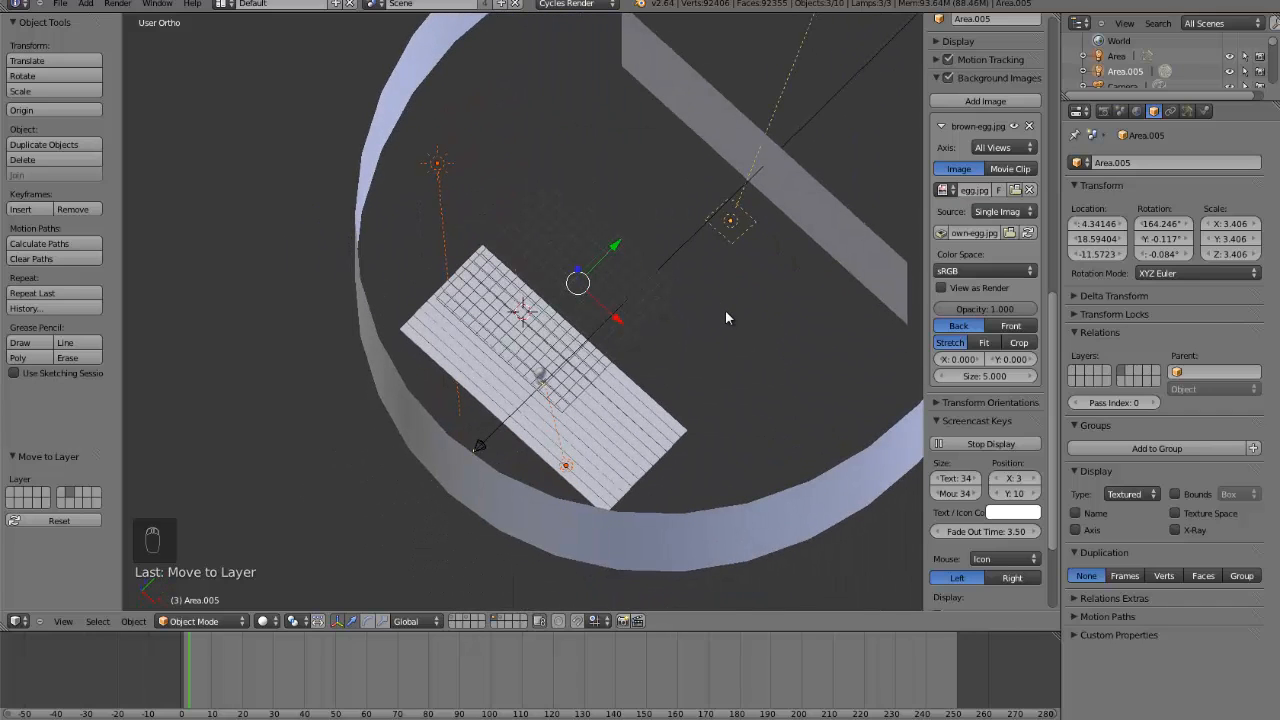
- Move the three selected lamps to layer 7 and show only that layer
{"action": "key", "text": "m"}
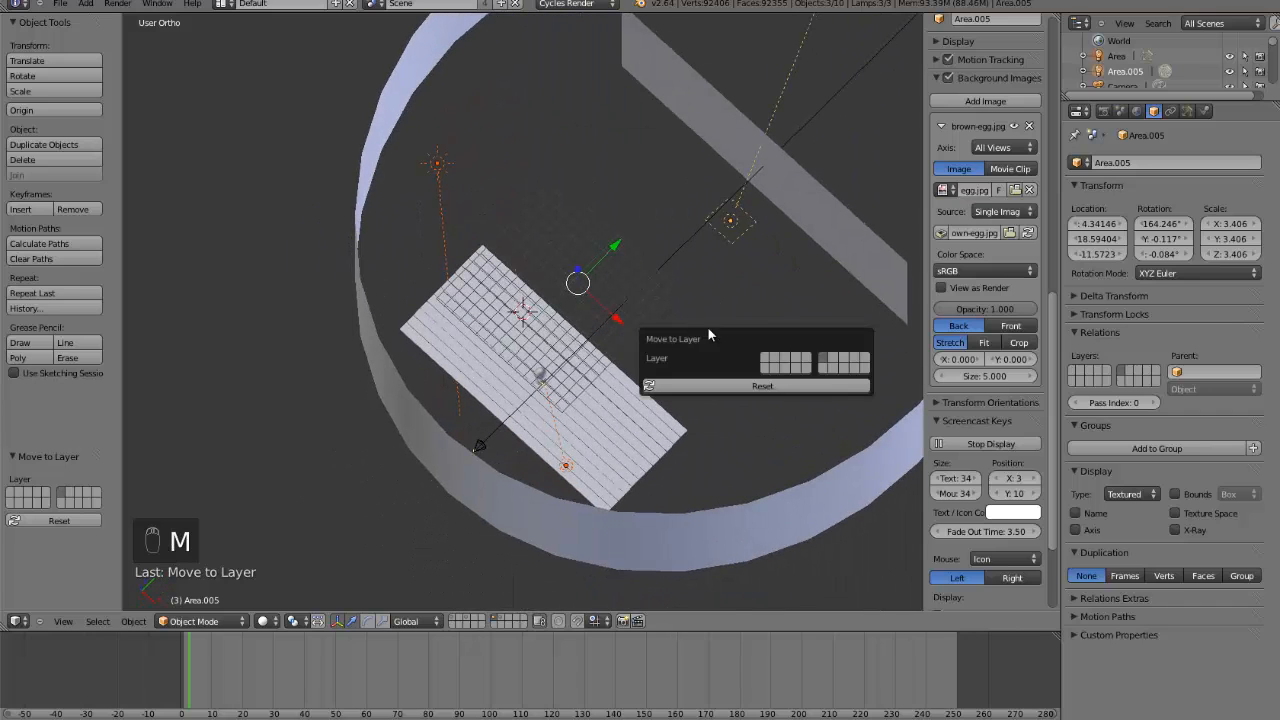
{"action": "left_click", "coordinate": [838, 362]}
{"action": "left_click", "coordinate": [503, 622]}
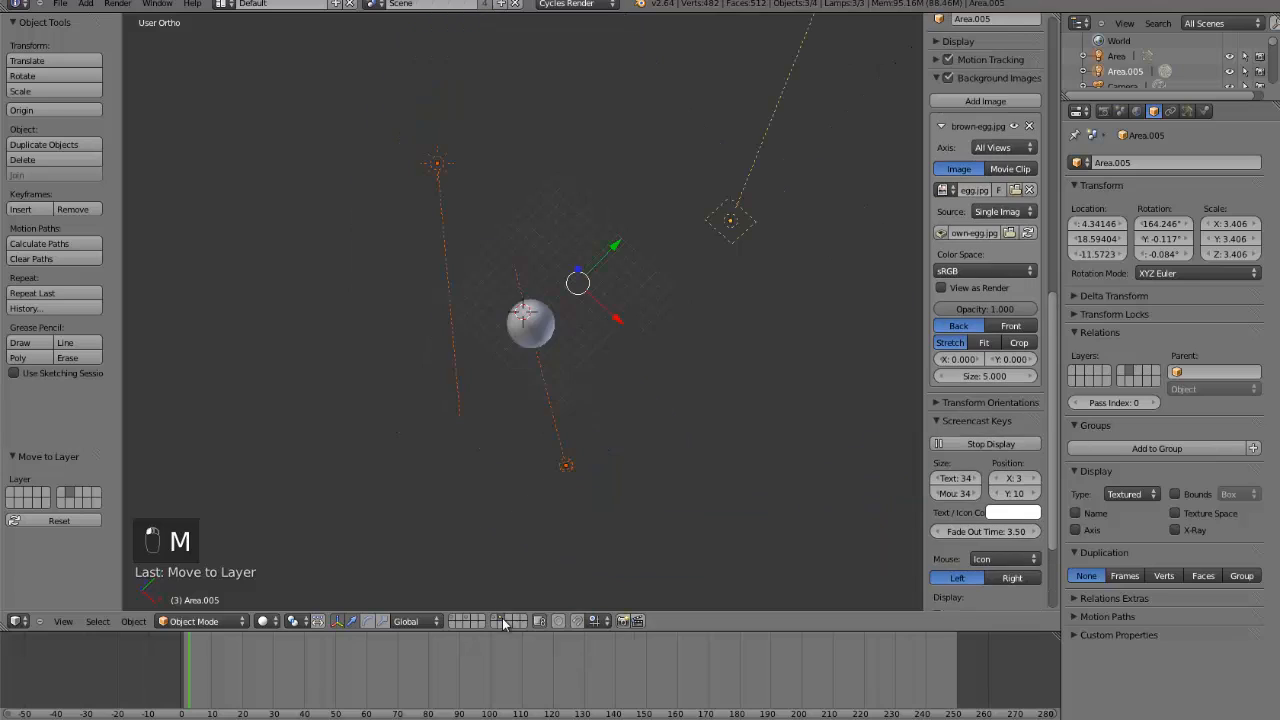
- Preview the lighting on the egg from the front view with Rendered viewport shading
{"action": "key", "text": "KP_1"}
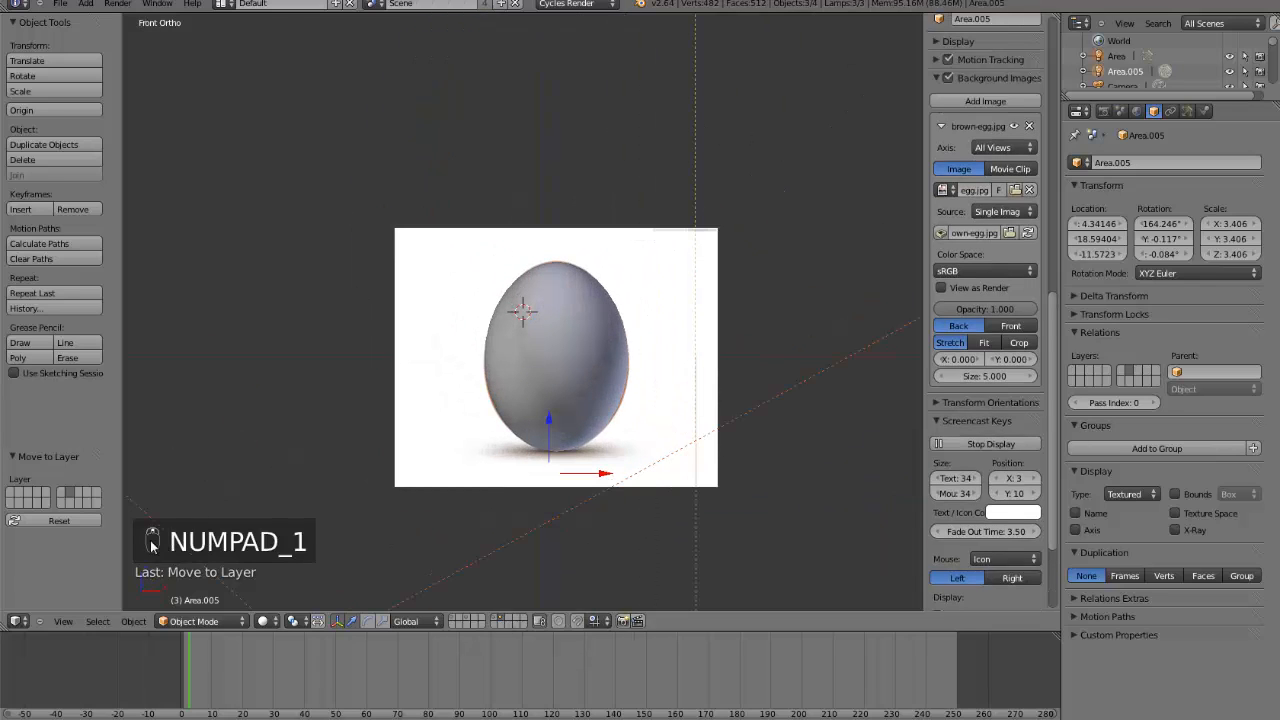
{"action": "left_click", "coordinate": [262, 621]}
{"action": "left_click", "coordinate": [295, 522]}
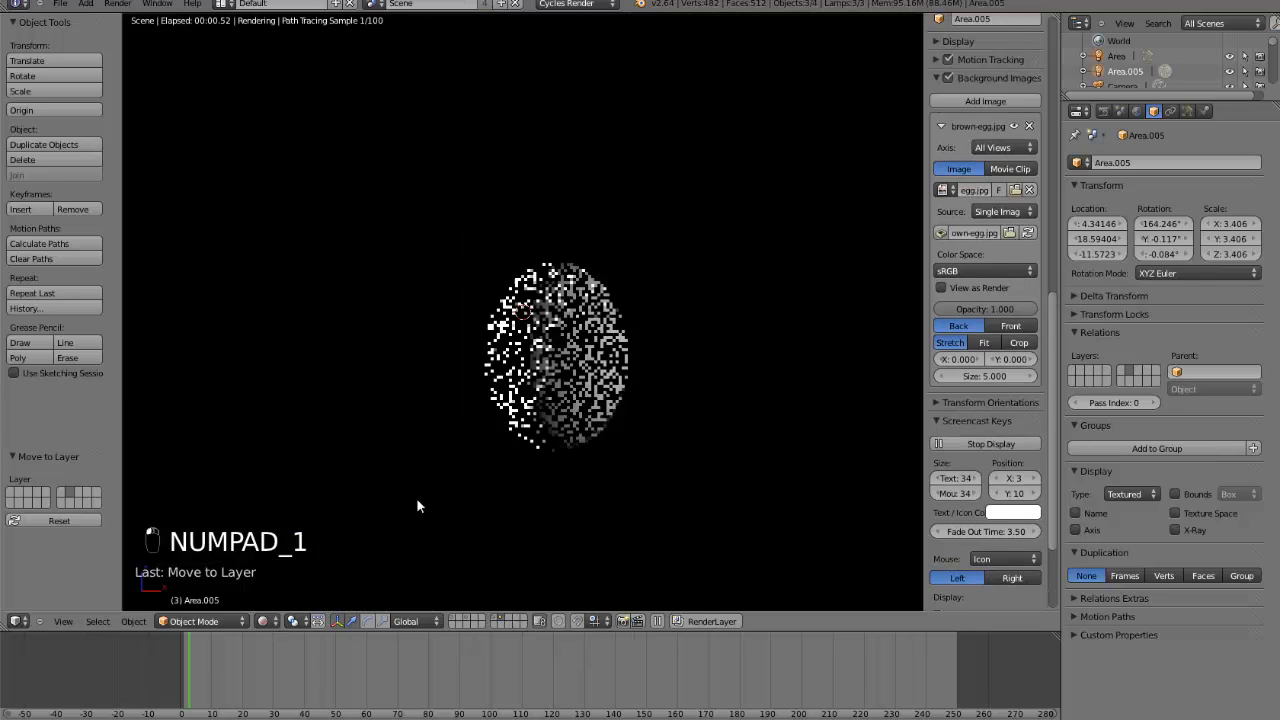
{"action": "scroll", "coordinate": [418, 505], "scroll_direction": "up", "scroll_amount": 5}
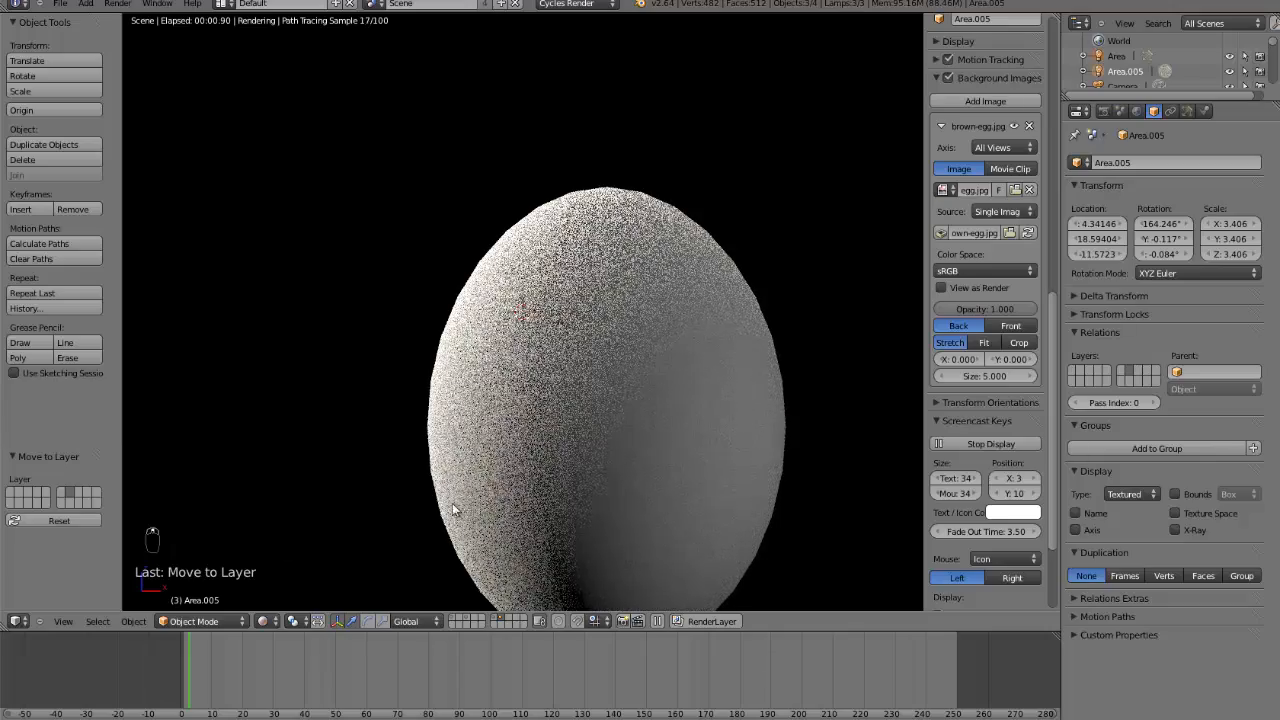
{"action": "scroll", "coordinate": [494, 506], "scroll_direction": "down", "scroll_amount": 1}
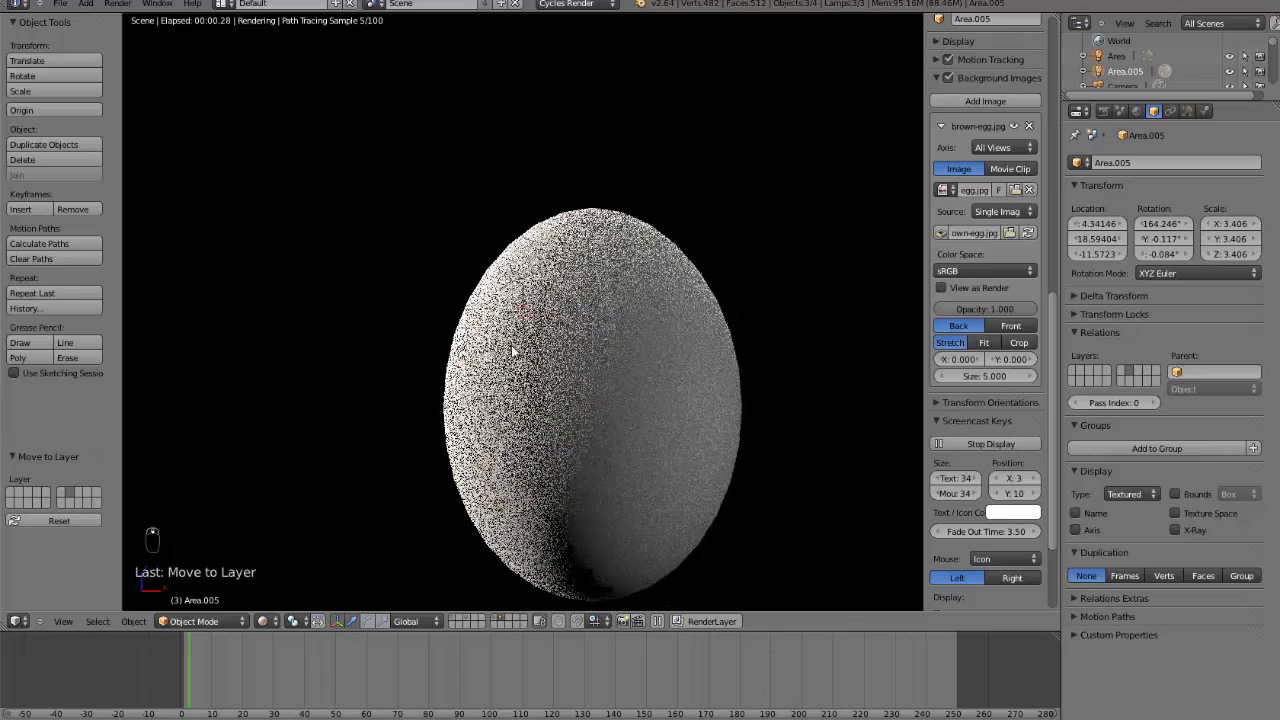
- Select the egg, return to Solid shading and unwrap its whole mesh in Edit Mode with Cylinder Projection
{"action": "right_click", "coordinate": [635, 368]}
{"action": "left_click", "coordinate": [263, 621]}
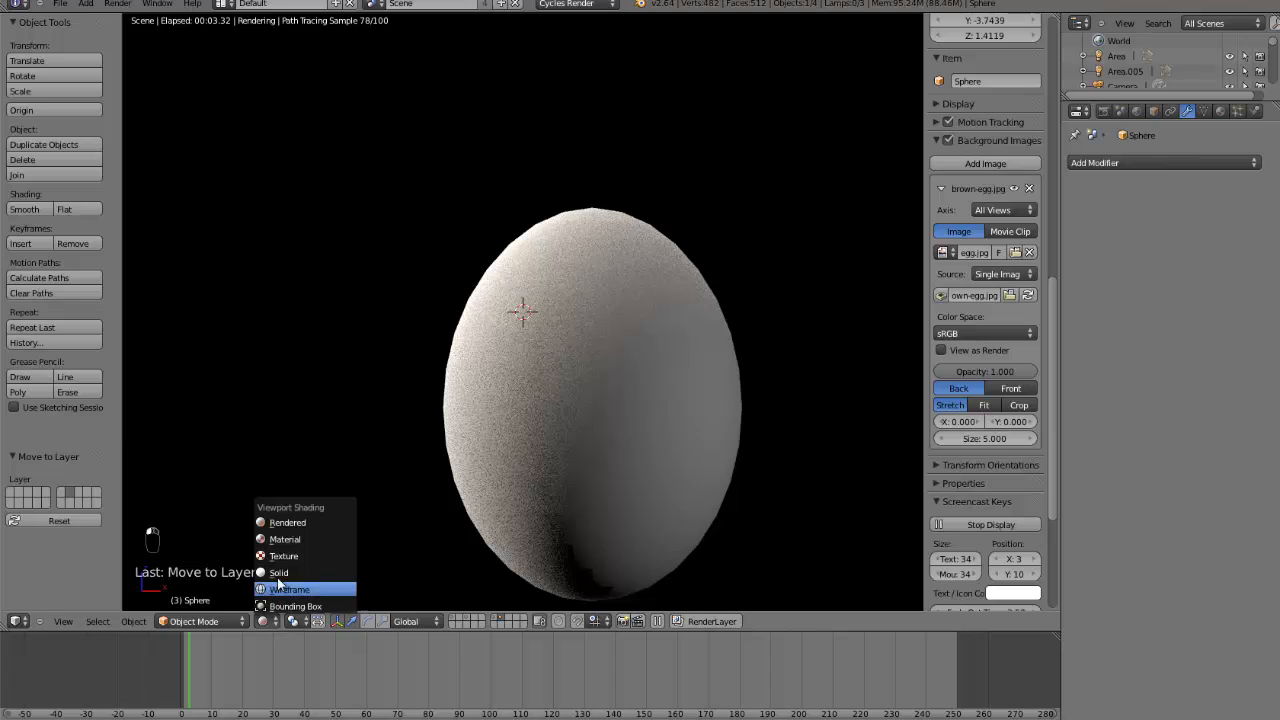
{"action": "left_click", "coordinate": [300, 572]}
{"action": "key", "text": "Tab"}
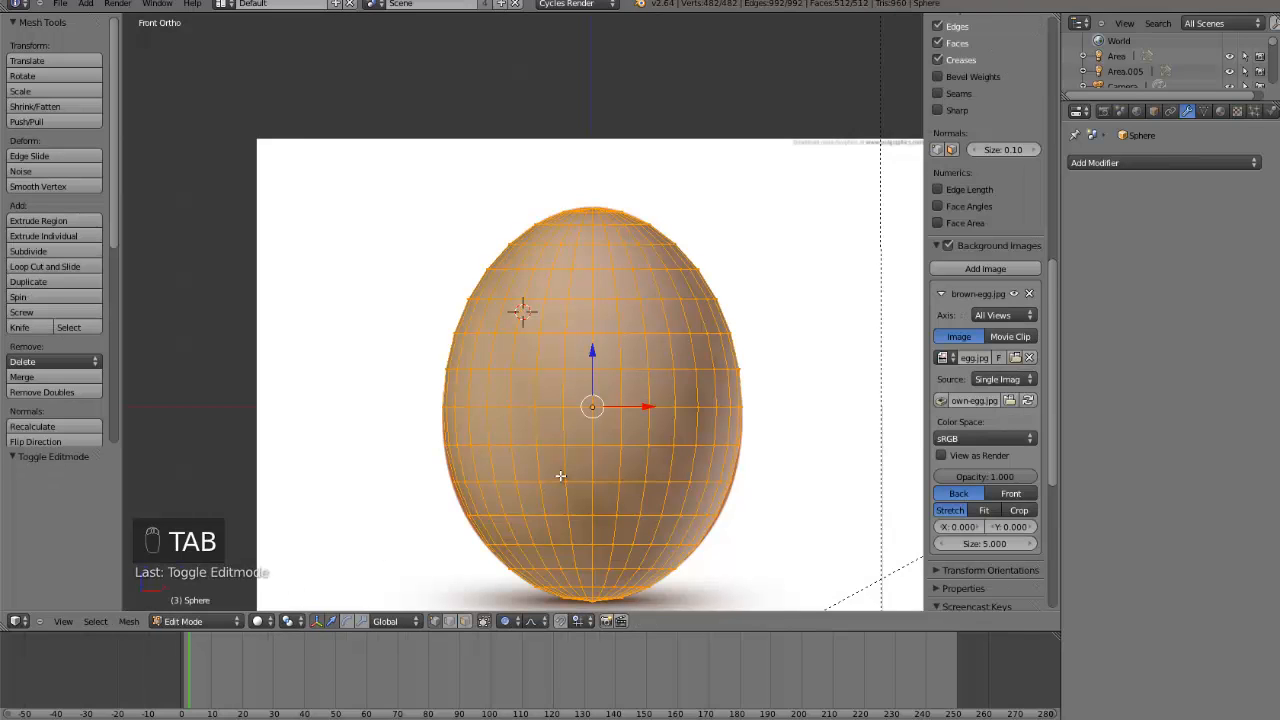
{"action": "key", "text": "ctrl+l"}
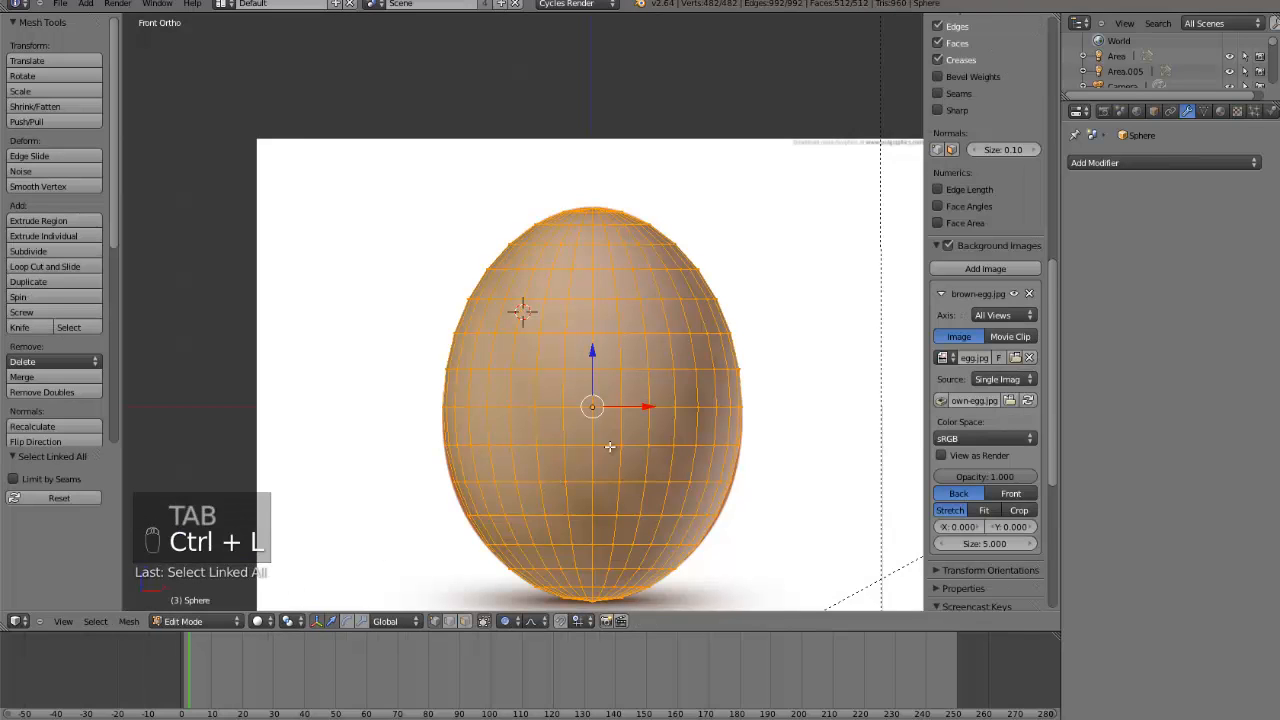
{"action": "key", "text": "u"}
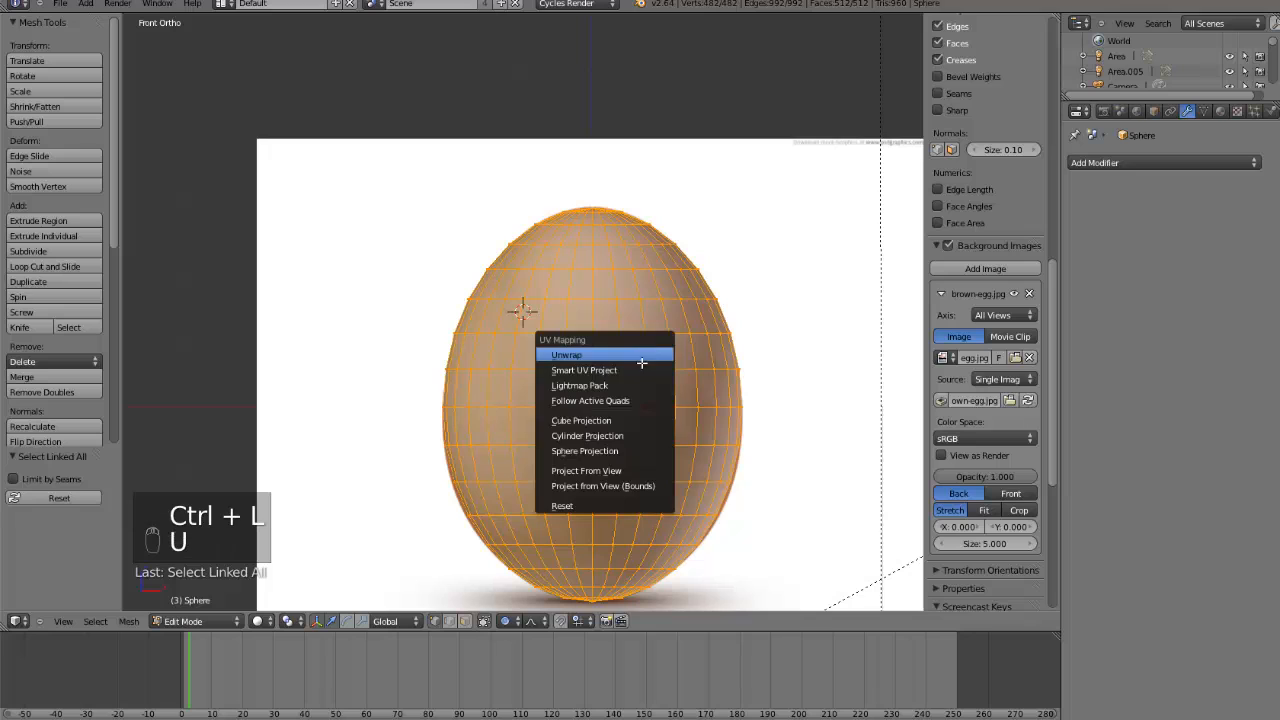
{"action": "left_click", "coordinate": [600, 436]}
- Switch the 3D View to the UV/Image Editor and open eggtex3.png from the tutorial_8 folder
{"action": "left_click", "coordinate": [15, 622]}
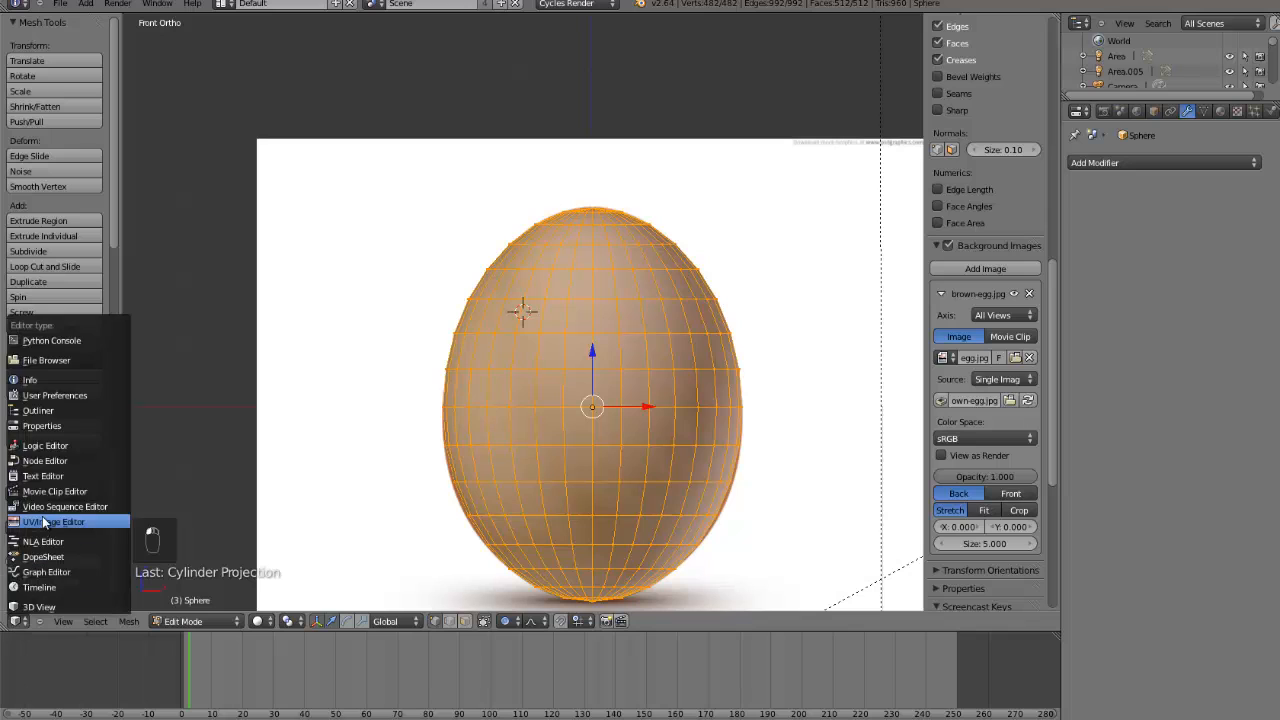
{"action": "left_click", "coordinate": [89, 523]}
{"action": "scroll", "coordinate": [437, 442], "scroll_direction": "down", "scroll_amount": 5}
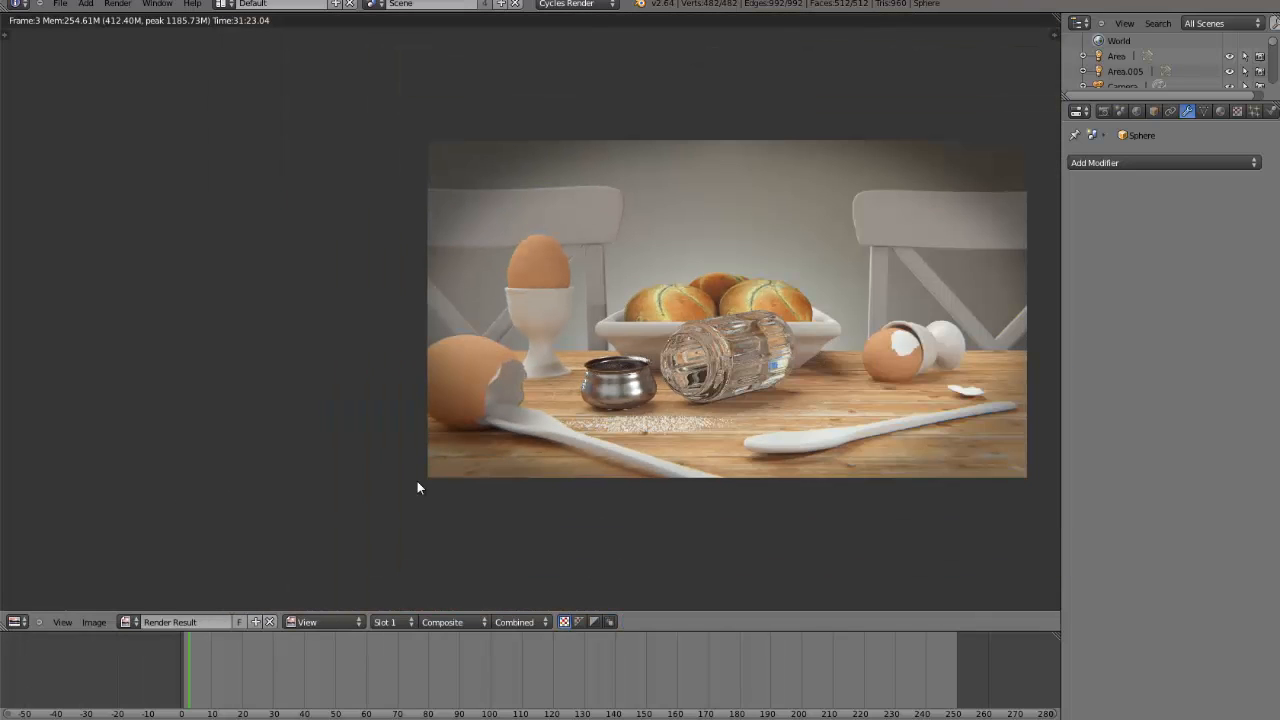
{"action": "left_click", "coordinate": [113, 622]}
{"action": "left_click", "coordinate": [113, 592]}
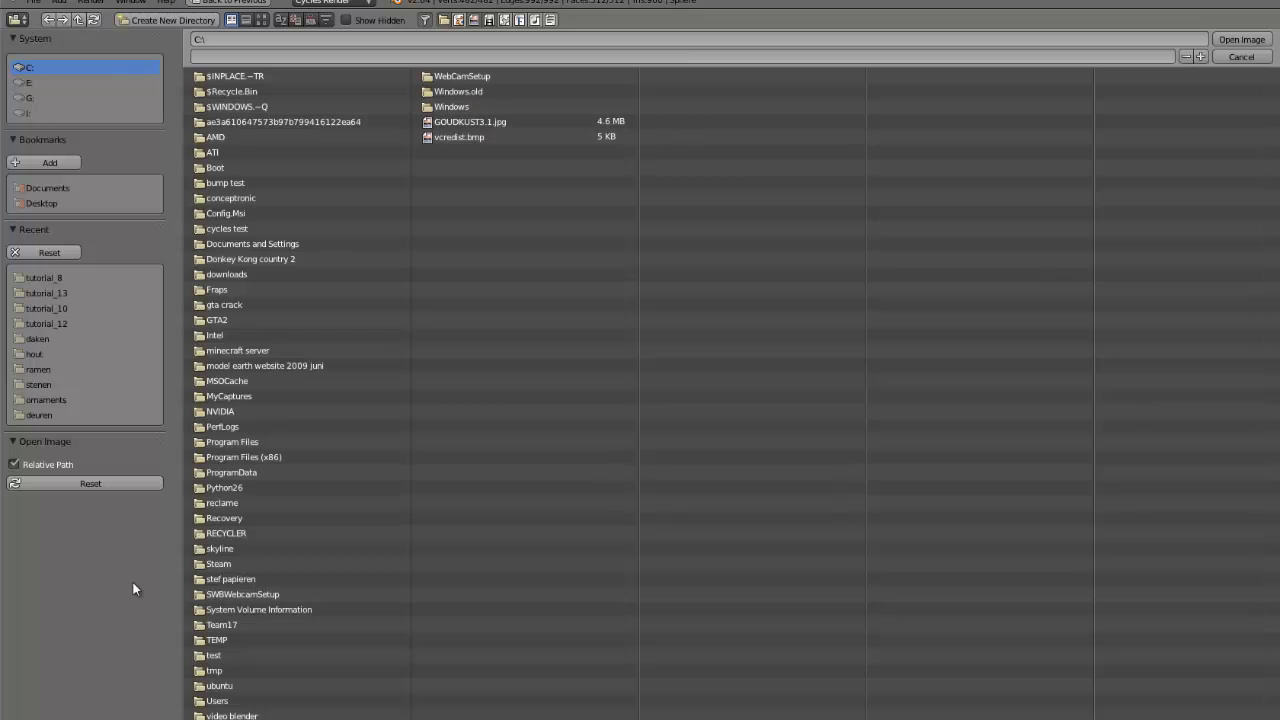
{"action": "left_click", "coordinate": [45, 278]}
{"action": "left_click", "coordinate": [261, 20]}
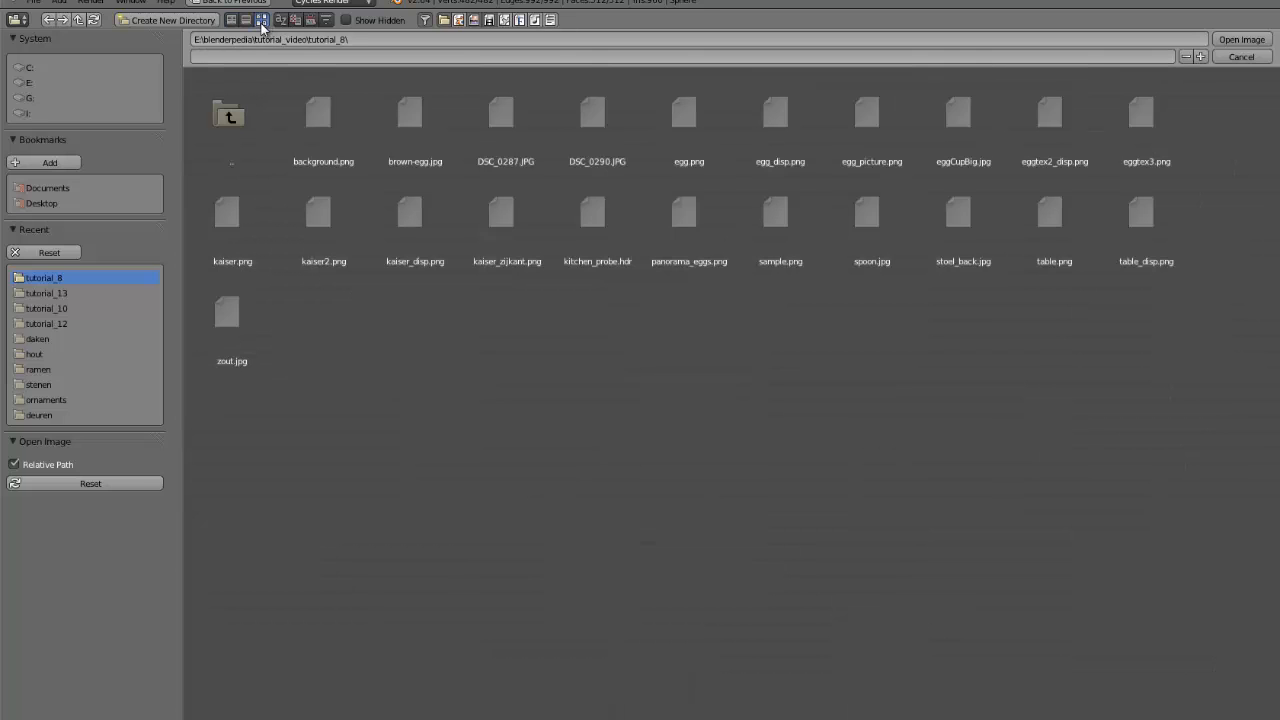
{"action": "left_click", "coordinate": [1146, 115]}
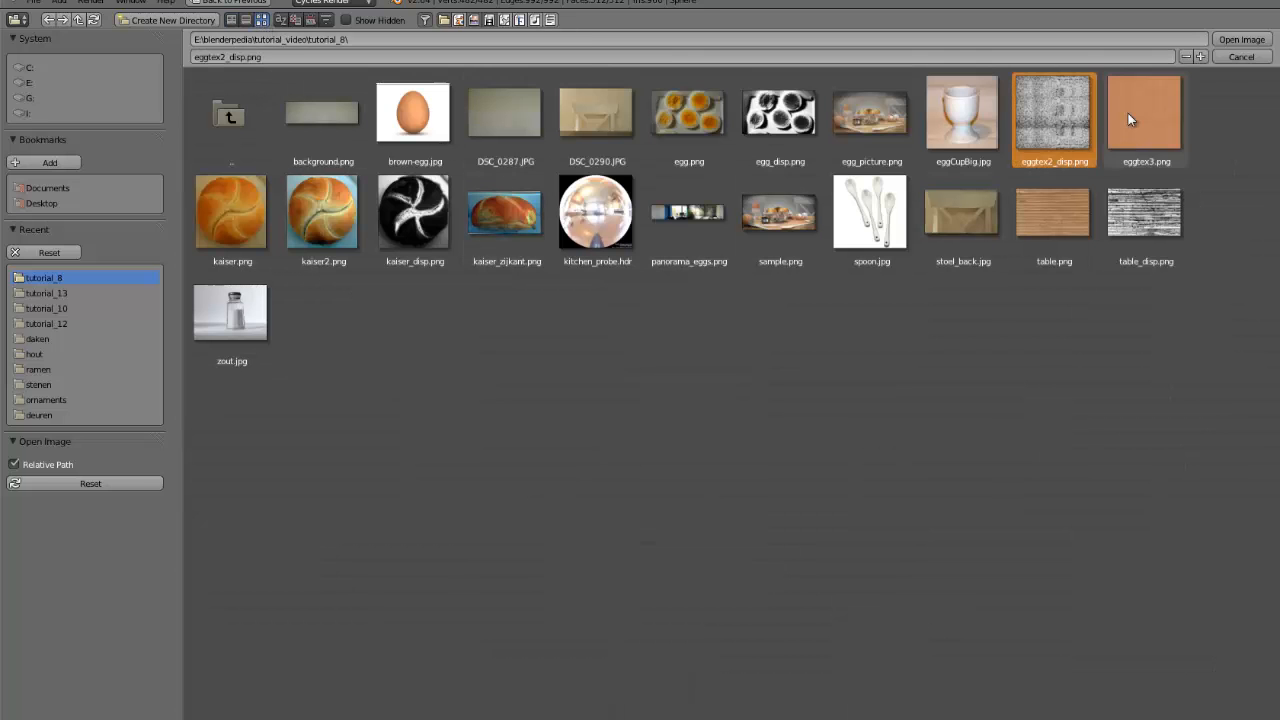
{"action": "left_click", "coordinate": [1241, 39]}
- Examine how the cylindrical UV layout lies over the egg texture, including its upper and lower ends
{"action": "middle_click_drag", "start_coordinate": [768, 347], "coordinate": [671, 351]}
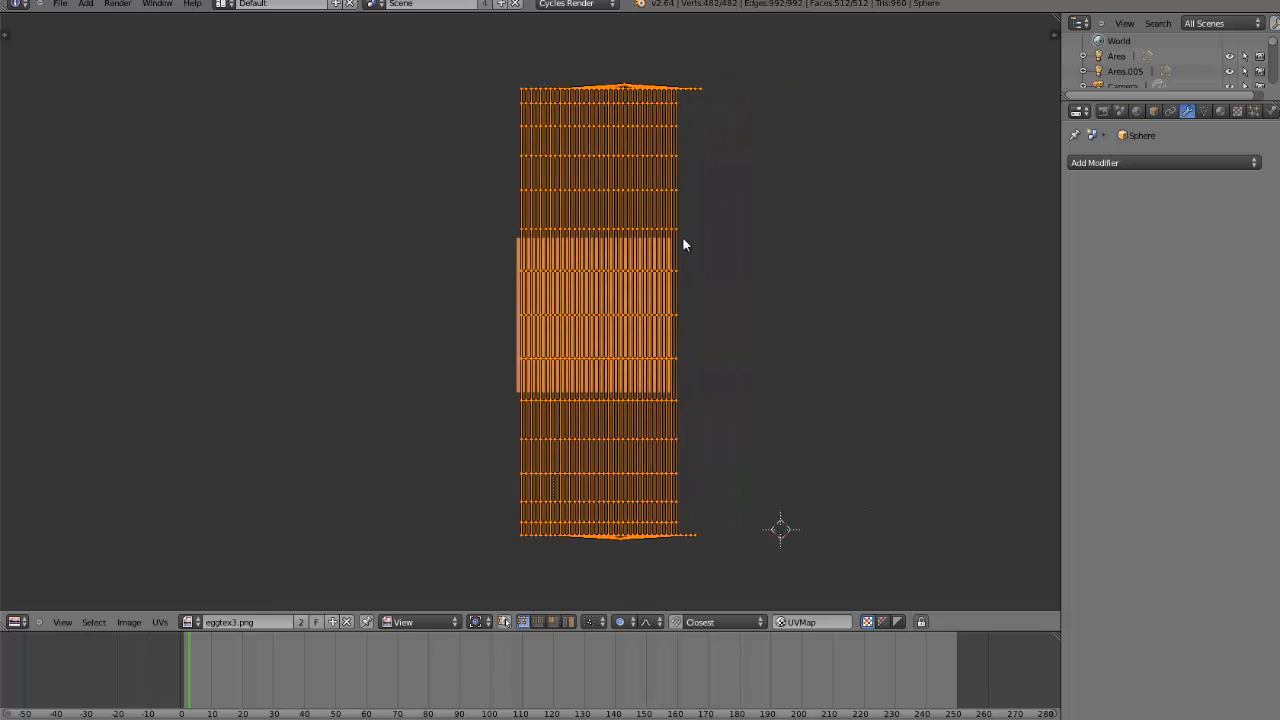
{"action": "middle_click_drag", "start_coordinate": [662, 172], "coordinate": [583, 374]}
{"action": "scroll", "coordinate": [603, 290], "scroll_direction": "up", "scroll_amount": 4}
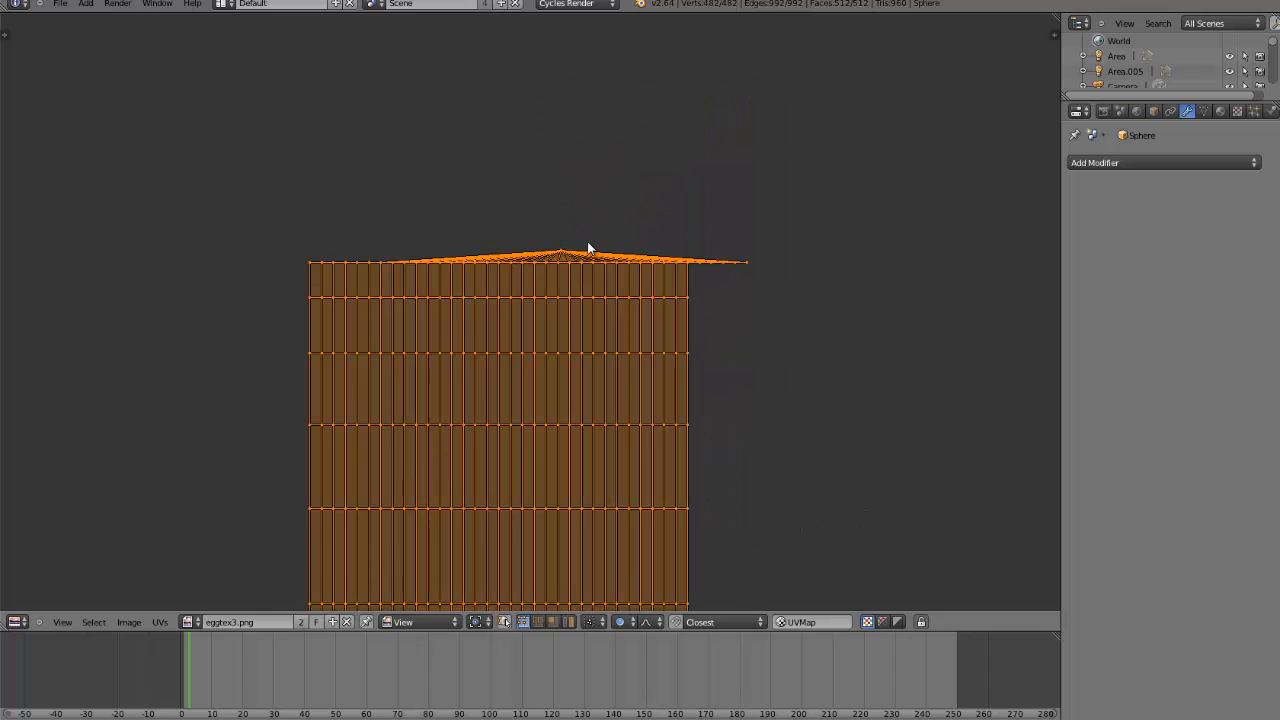
{"action": "scroll", "coordinate": [598, 381], "scroll_direction": "down", "scroll_amount": 3}
{"action": "middle_click_drag", "start_coordinate": [598, 381], "coordinate": [600, 258]}
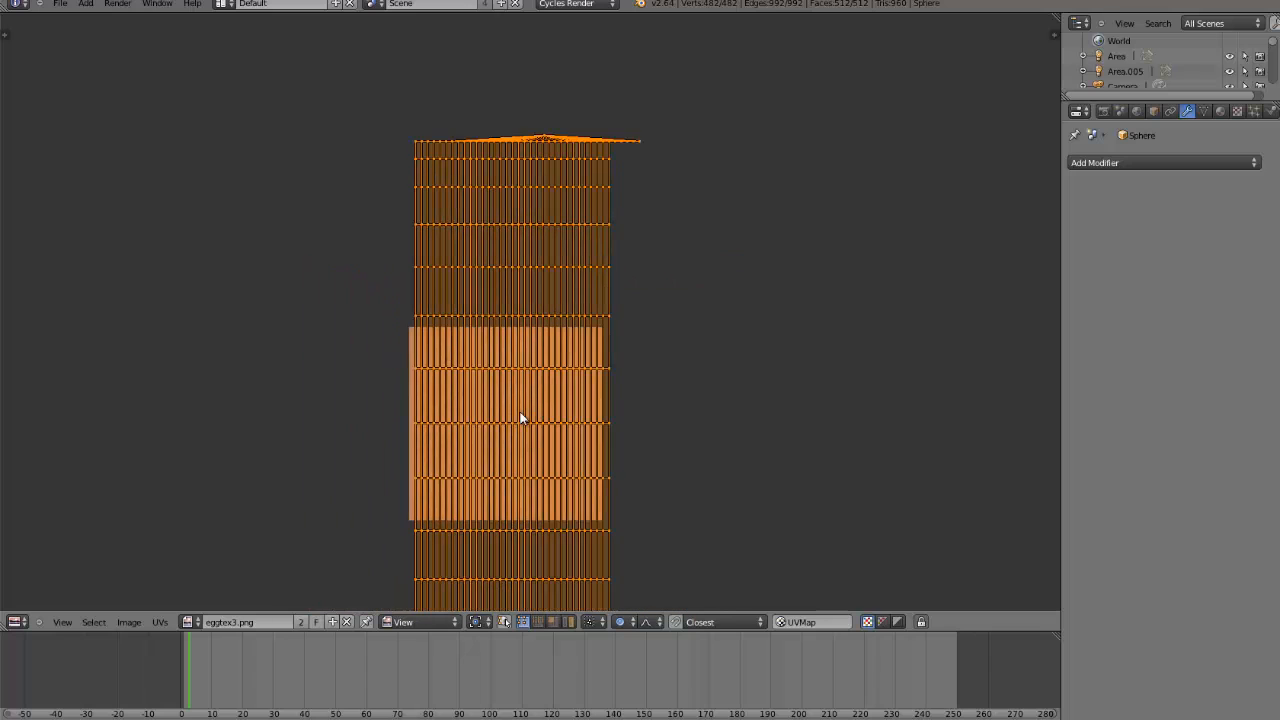
{"action": "scroll", "coordinate": [483, 449], "scroll_direction": "down", "scroll_amount": 4}
{"action": "scroll", "coordinate": [654, 486], "scroll_direction": "up", "scroll_amount": 4}
{"action": "scroll", "coordinate": [645, 502], "scroll_direction": "down", "scroll_amount": 1}
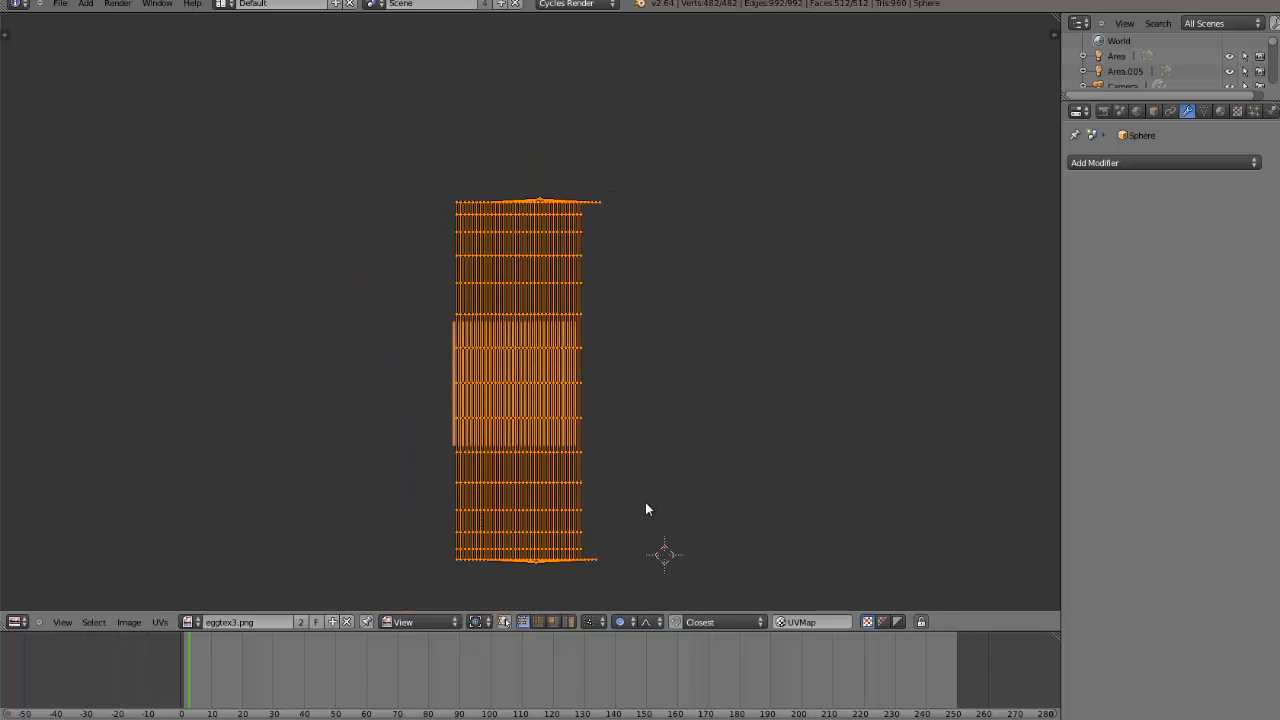
- Turn off proportional editing and stretch the whole UV layout along X in two passes
{"action": "key", "text": "g"}
{"action": "right_click", "coordinate": [641, 427]}
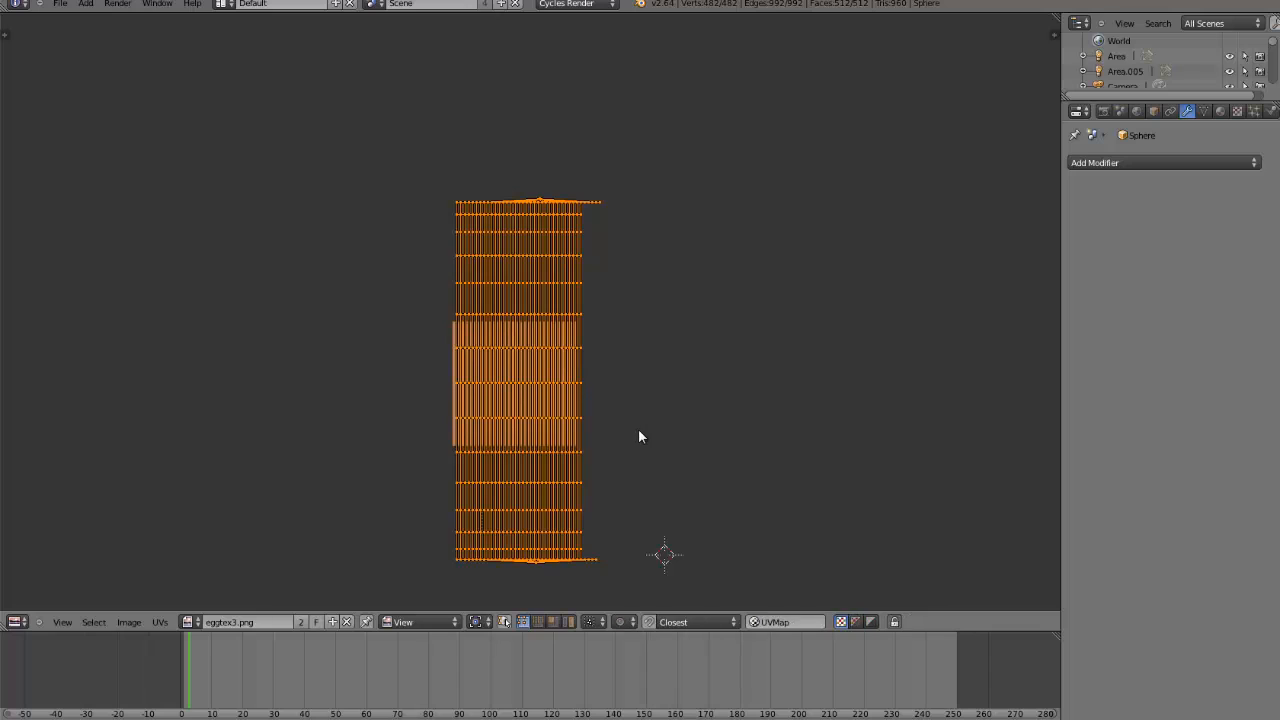
{"action": "key", "text": "s"}
{"action": "key", "text": "x"}
{"action": "left_click", "coordinate": [671, 453]}
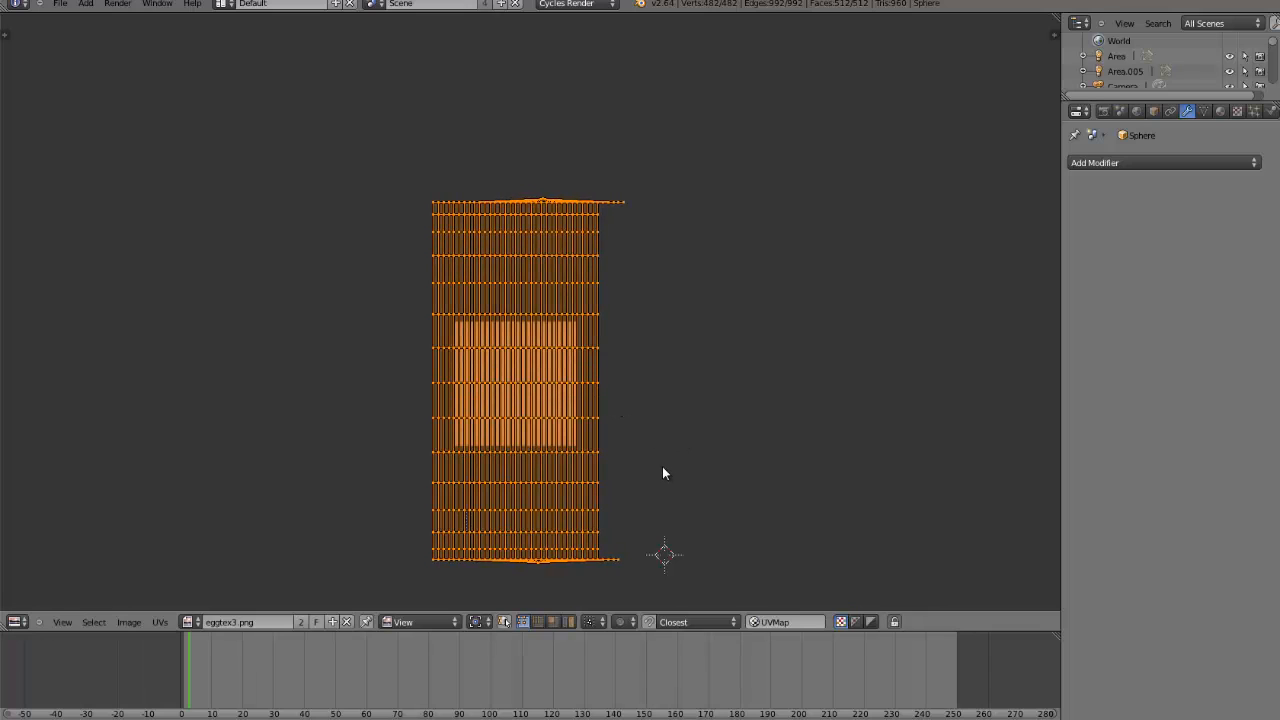
{"action": "middle_click_drag", "start_coordinate": [694, 467], "coordinate": [686, 416]}
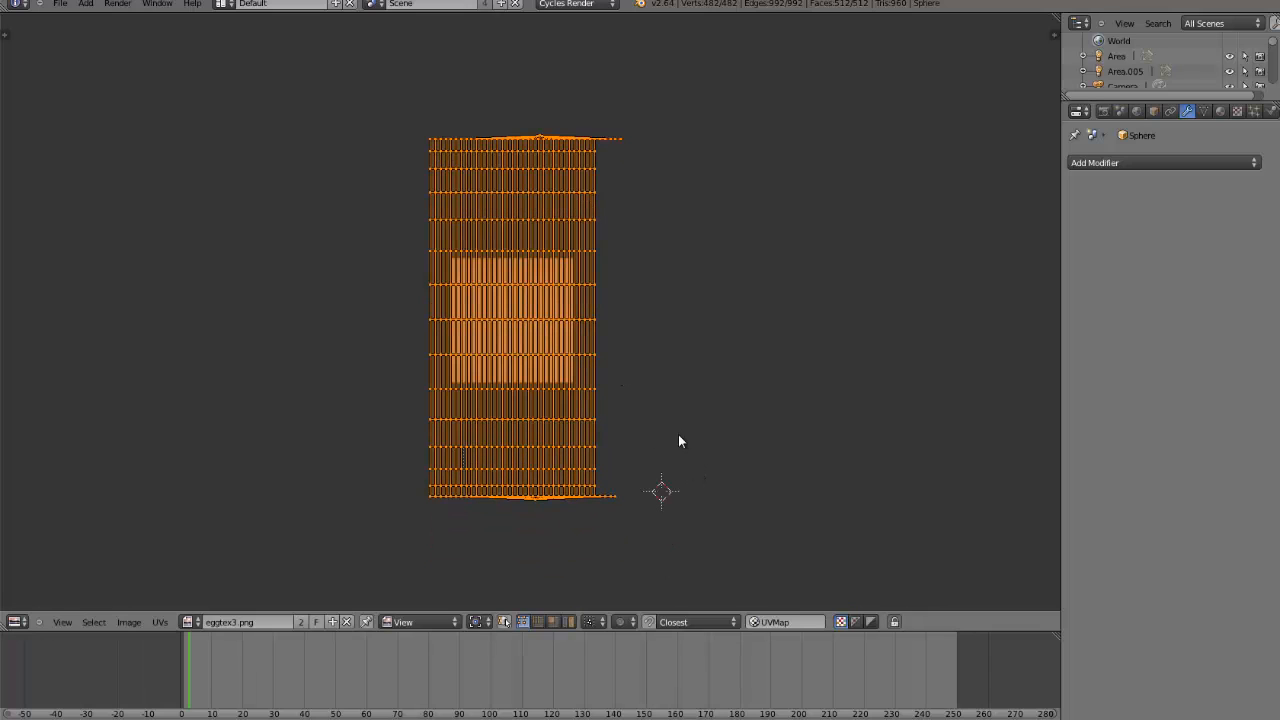
{"action": "key", "text": "s"}
{"action": "key", "text": "x"}
{"action": "left_click", "coordinate": [727, 462]}
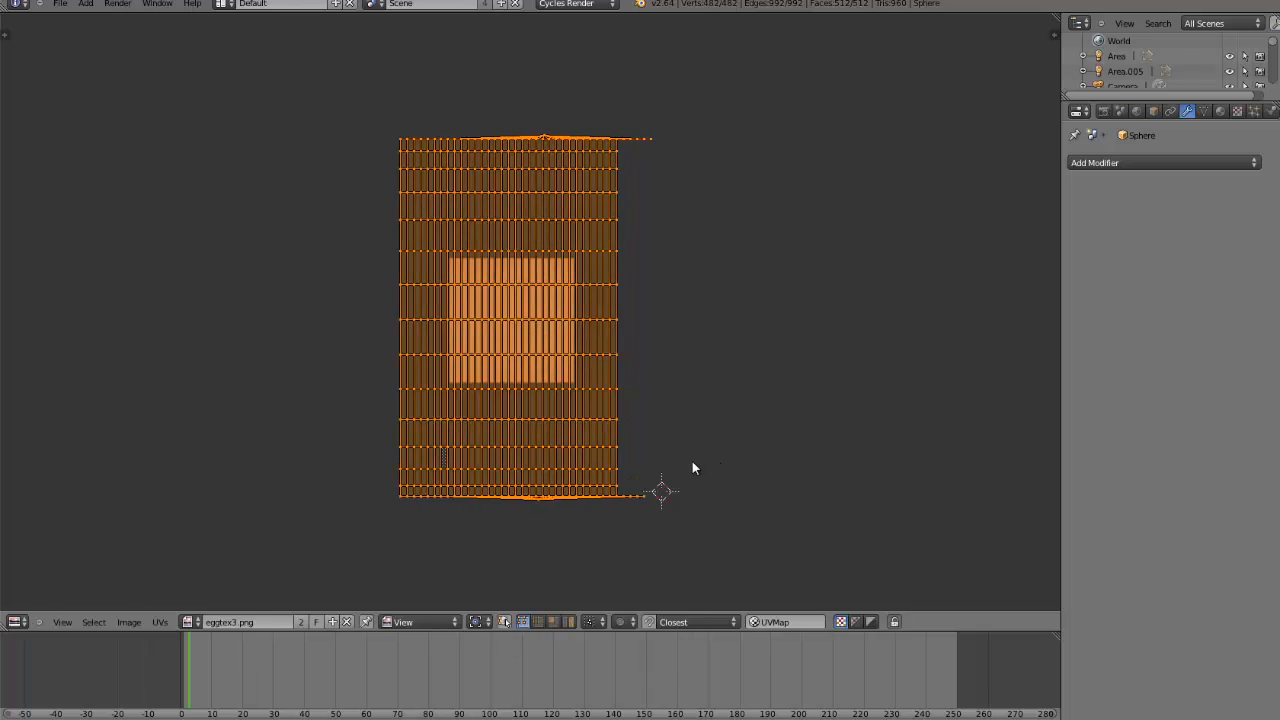
- Enlarge the UV layout slightly and move it so its lower-left corner meets the texture's lower-left corner
{"action": "key", "text": "g"}
{"action": "left_click", "coordinate": [738, 345]}
{"action": "scroll", "coordinate": [680, 367], "scroll_direction": "down", "scroll_amount": 3}
{"action": "scroll", "coordinate": [648, 375], "scroll_direction": "up", "scroll_amount": 4}
{"action": "key", "text": "s"}
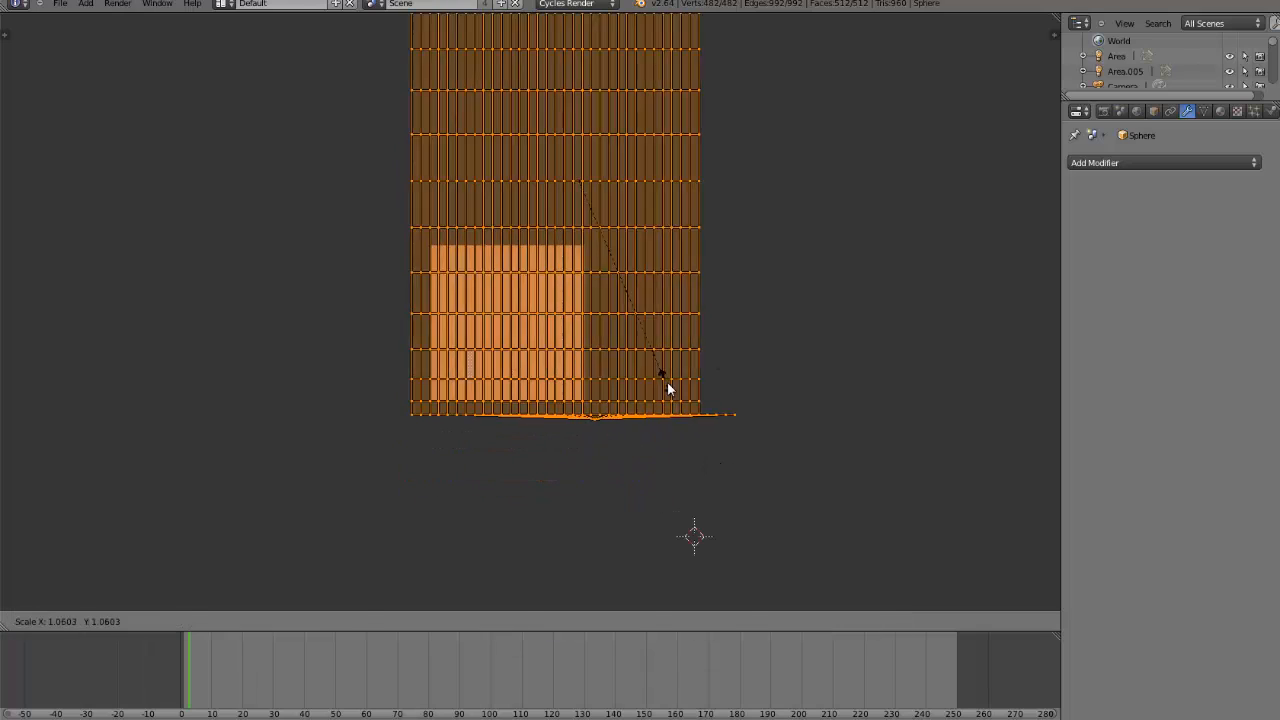
{"action": "left_click", "coordinate": [667, 382]}
{"action": "scroll", "coordinate": [594, 450], "scroll_direction": "up", "scroll_amount": 3}
{"action": "key", "text": "g"}
{"action": "left_click", "coordinate": [627, 415]}
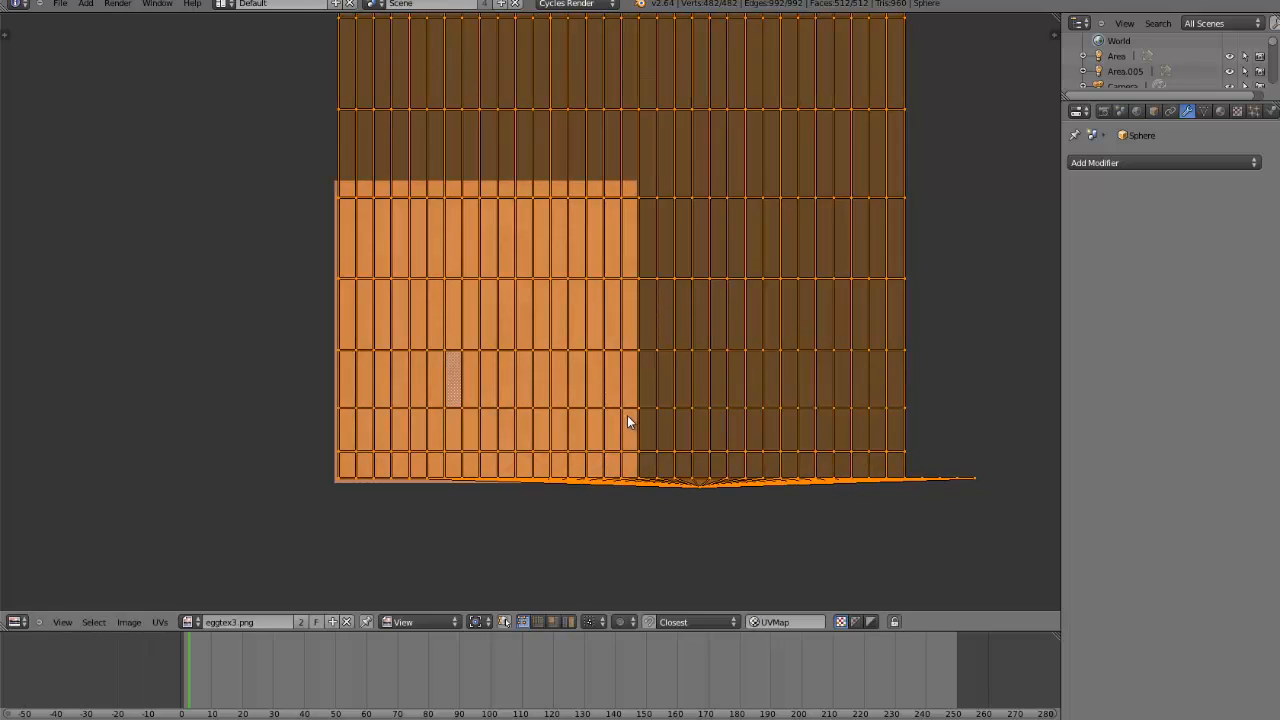
- Widen the UV layout further along X and realign its left edge with the texture's left edge
{"action": "scroll", "coordinate": [627, 415], "scroll_direction": "down", "scroll_amount": 4}
{"action": "scroll", "coordinate": [646, 409], "scroll_direction": "up", "scroll_amount": 2}
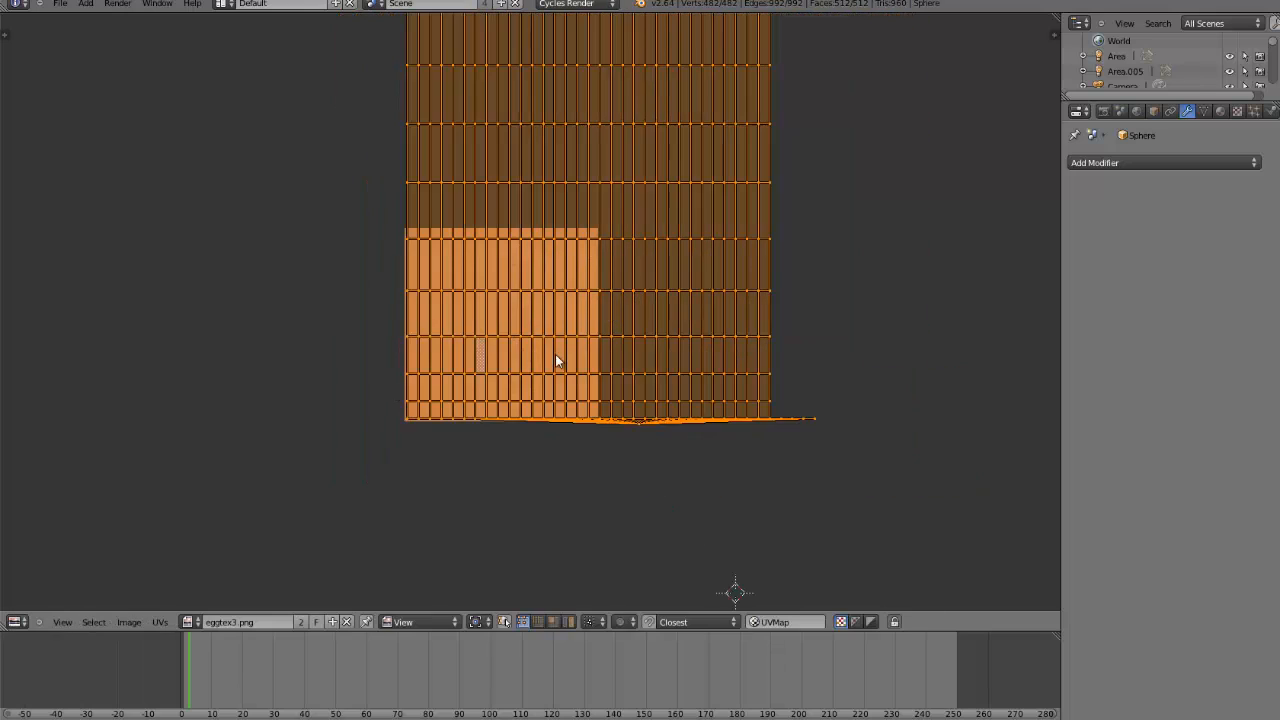
{"action": "scroll", "coordinate": [570, 360], "scroll_direction": "down", "scroll_amount": 2}
{"action": "key", "text": "s"}
{"action": "key", "text": "x"}
{"action": "left_click", "coordinate": [692, 425]}
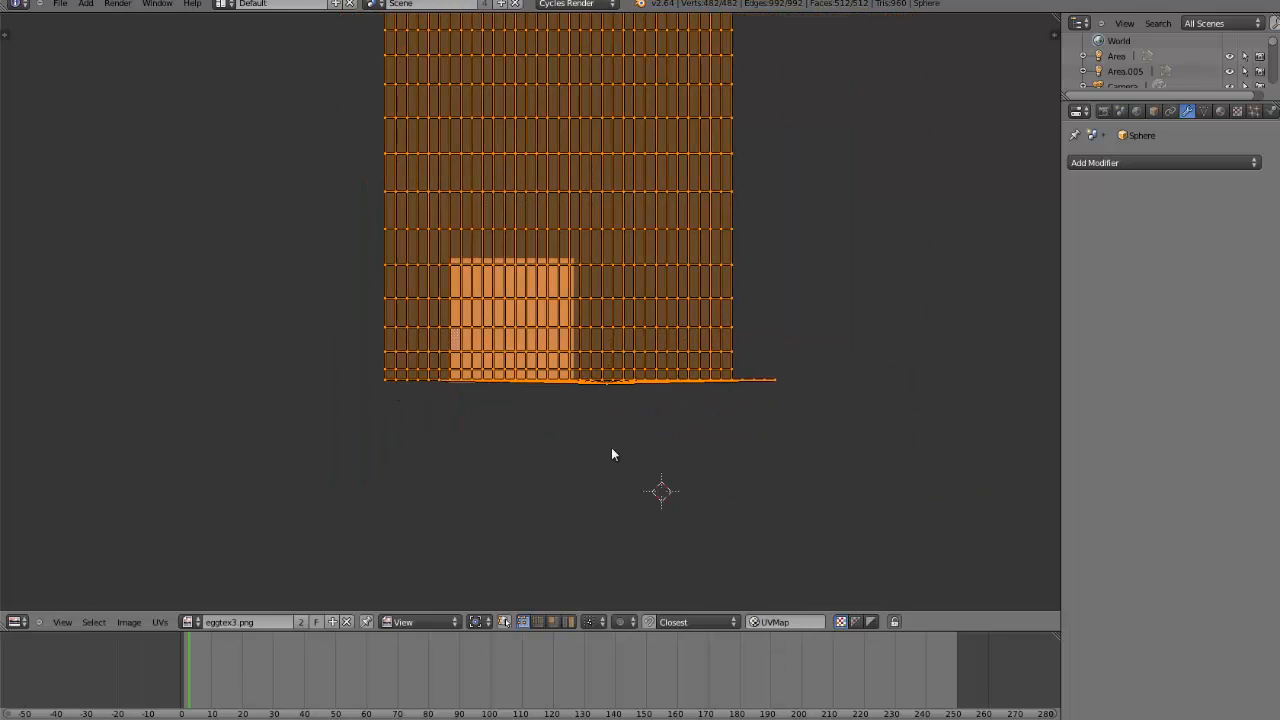
{"action": "scroll", "coordinate": [611, 448], "scroll_direction": "up", "scroll_amount": 4}
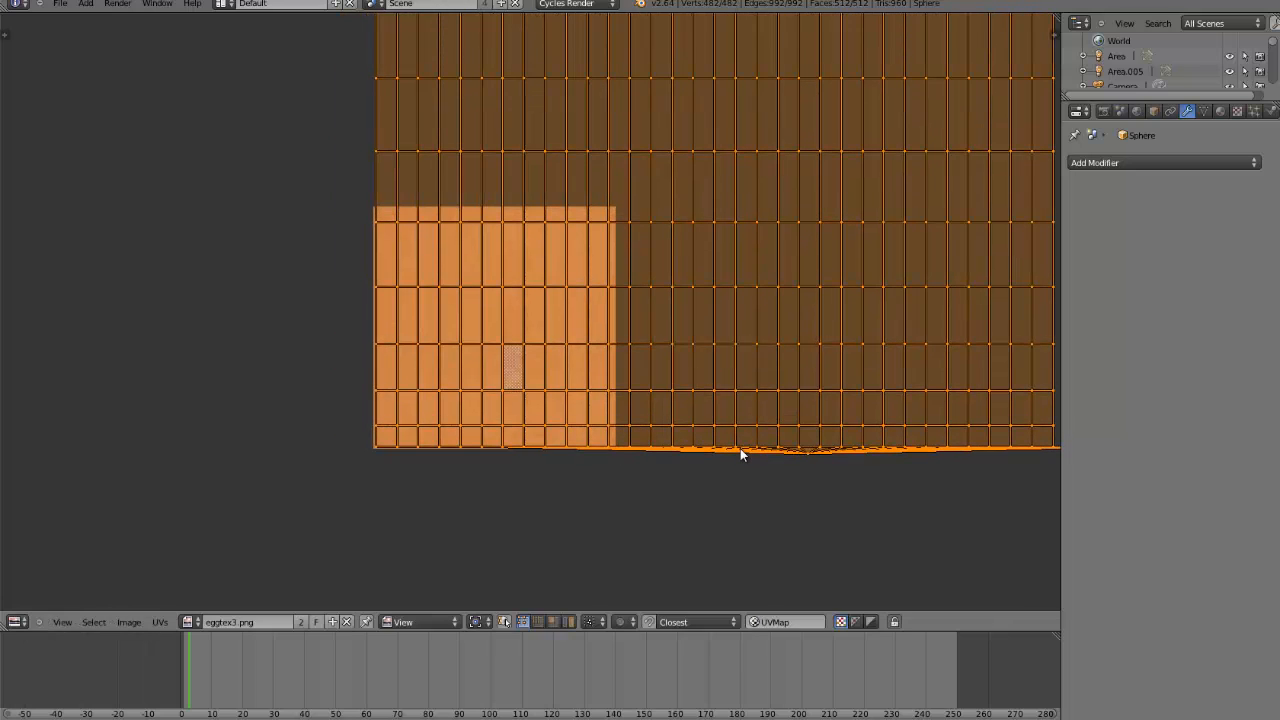
{"action": "scroll", "coordinate": [263, 506], "scroll_direction": "down", "scroll_amount": 4}
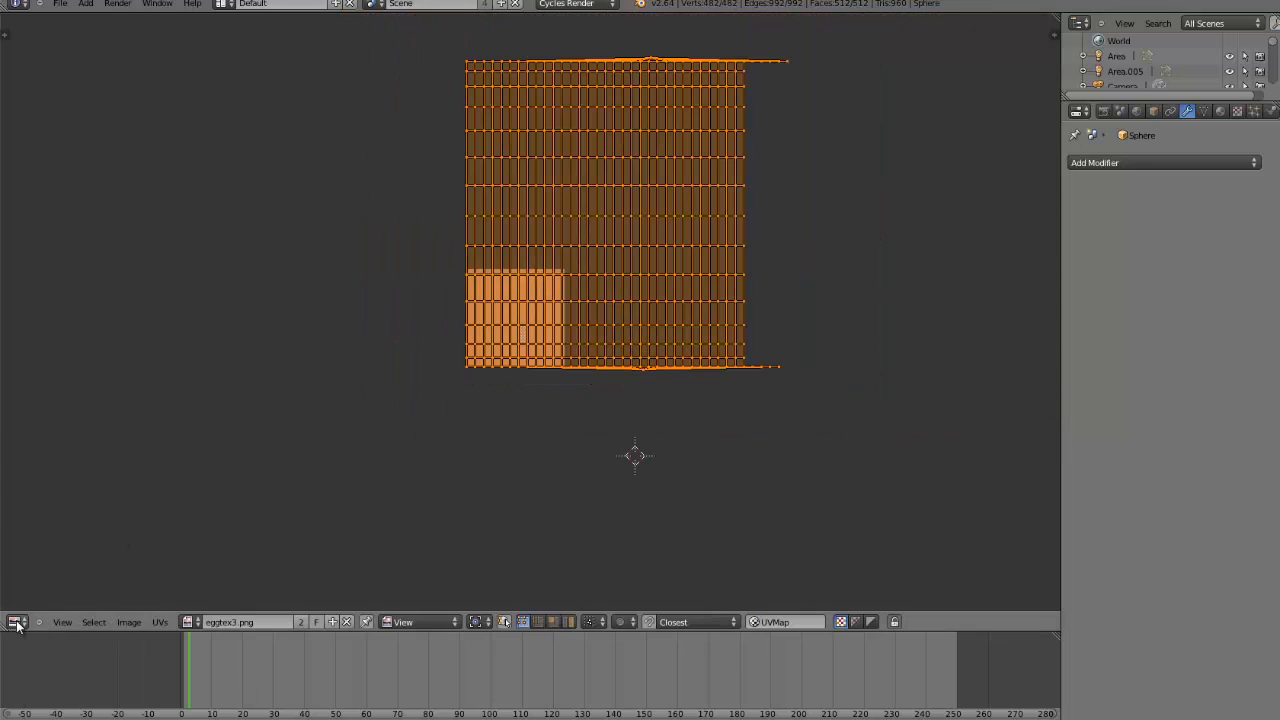
- Show the egg in the 3D View in Object Mode with rendered viewport shading
{"action": "left_click", "coordinate": [16, 623]}
{"action": "left_click", "coordinate": [34, 607]}
{"action": "scroll", "coordinate": [331, 534], "scroll_direction": "up", "scroll_amount": 1}
{"action": "scroll", "coordinate": [226, 562], "scroll_direction": "down", "scroll_amount": 2}
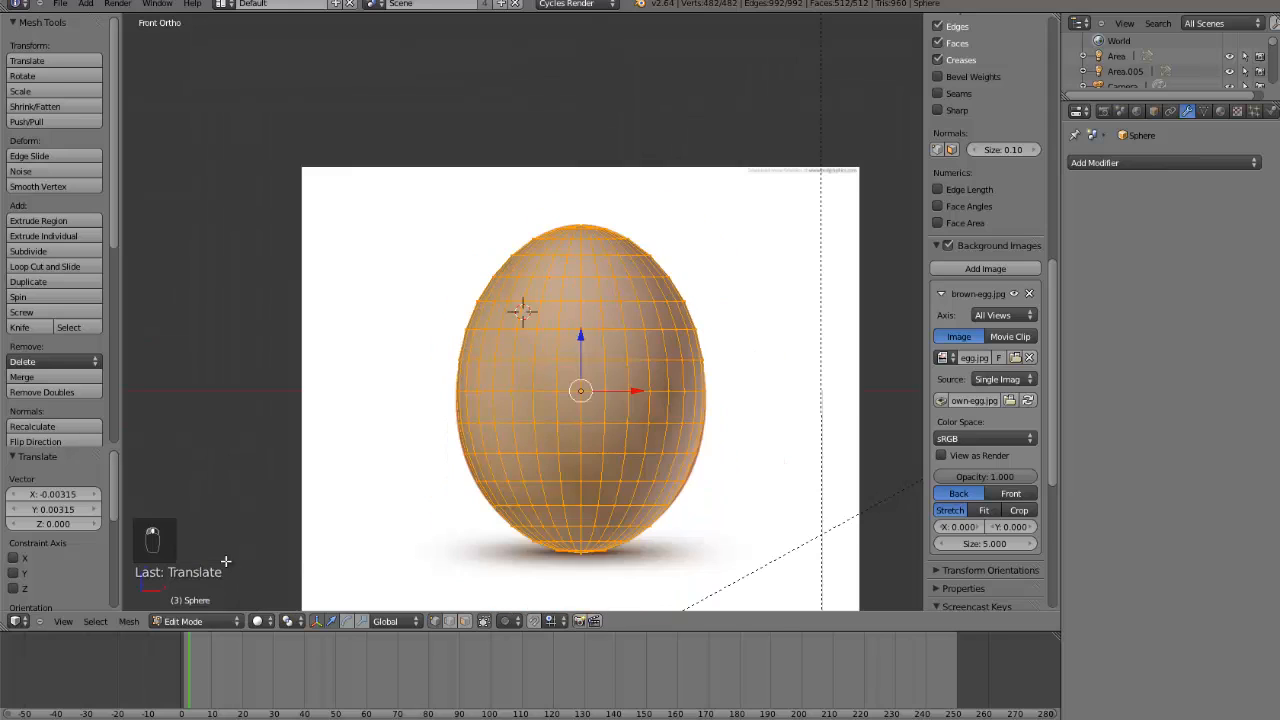
{"action": "key", "text": "Tab"}
{"action": "left_click", "coordinate": [268, 621]}
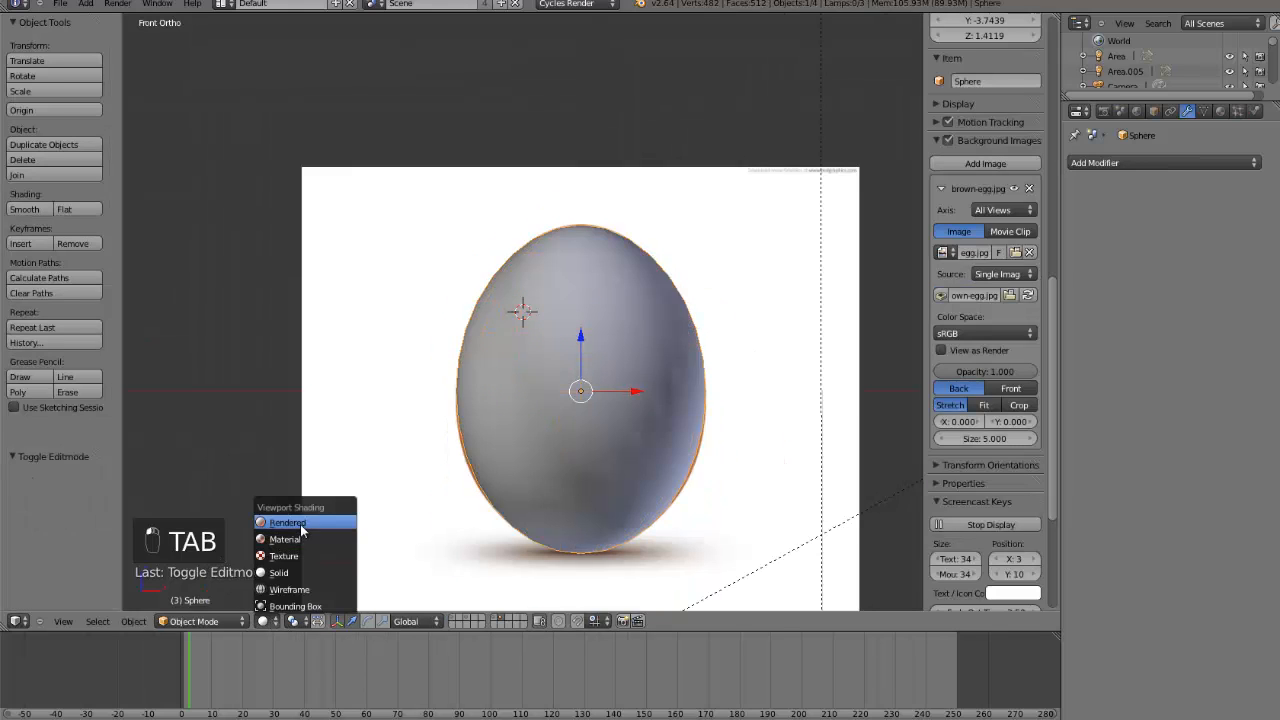
{"action": "left_click", "coordinate": [306, 523]}
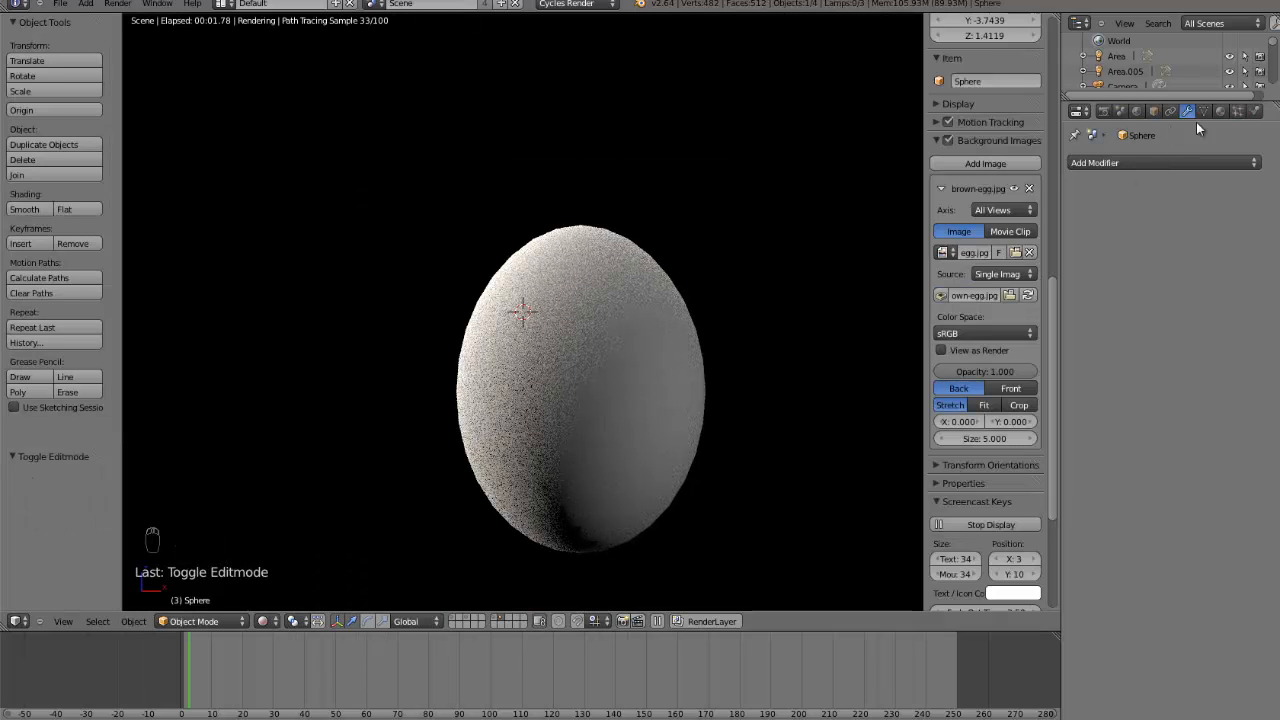
- Create a new material for the egg and load eggtex3.png as an Image Texture for its diffuse color
{"action": "left_click", "coordinate": [1220, 111]}
{"action": "left_click", "coordinate": [1164, 206]}
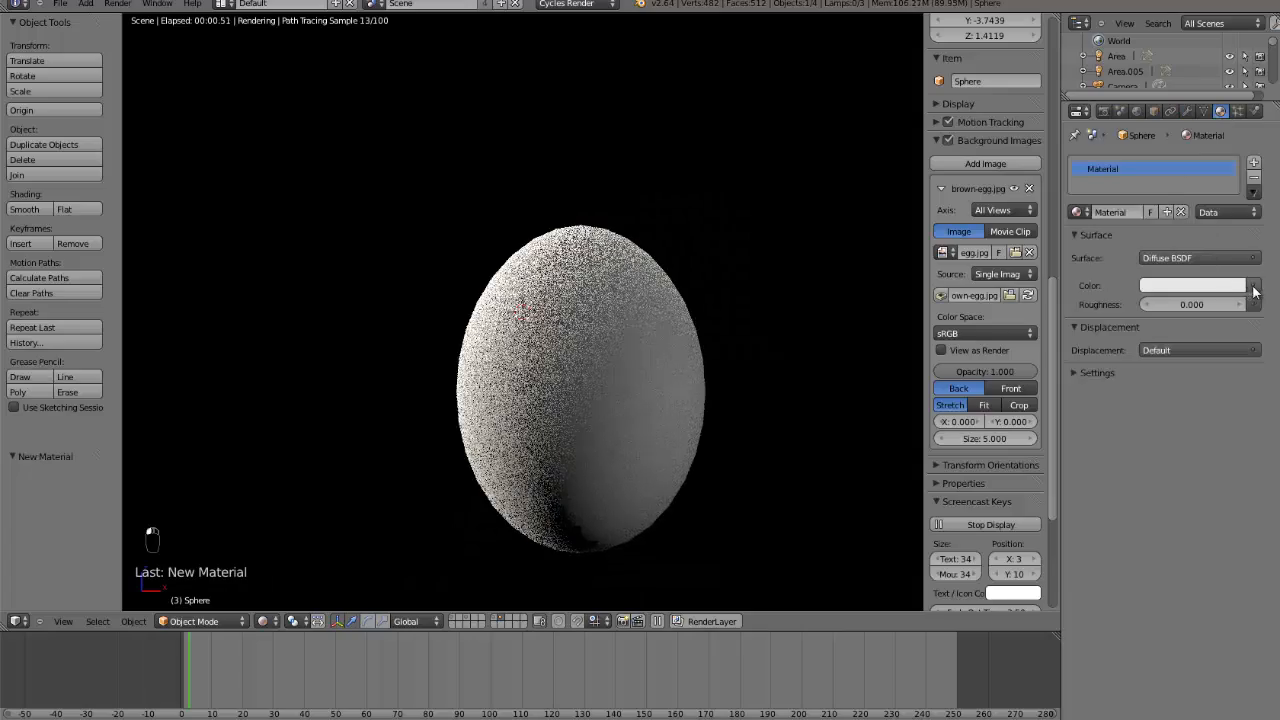
{"action": "left_click", "coordinate": [1250, 284]}
{"action": "left_click", "coordinate": [887, 322]}
{"action": "left_click", "coordinate": [1227, 308]}
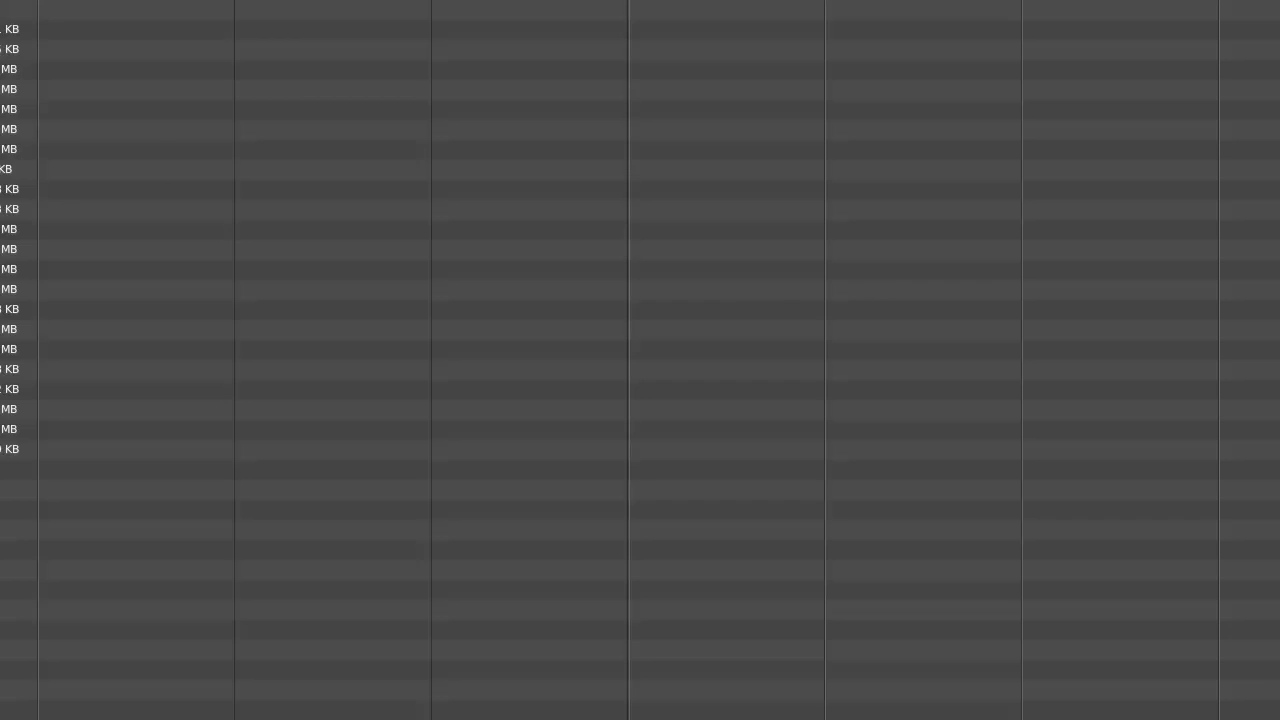
{"action": "left_click", "coordinate": [84, 2]}
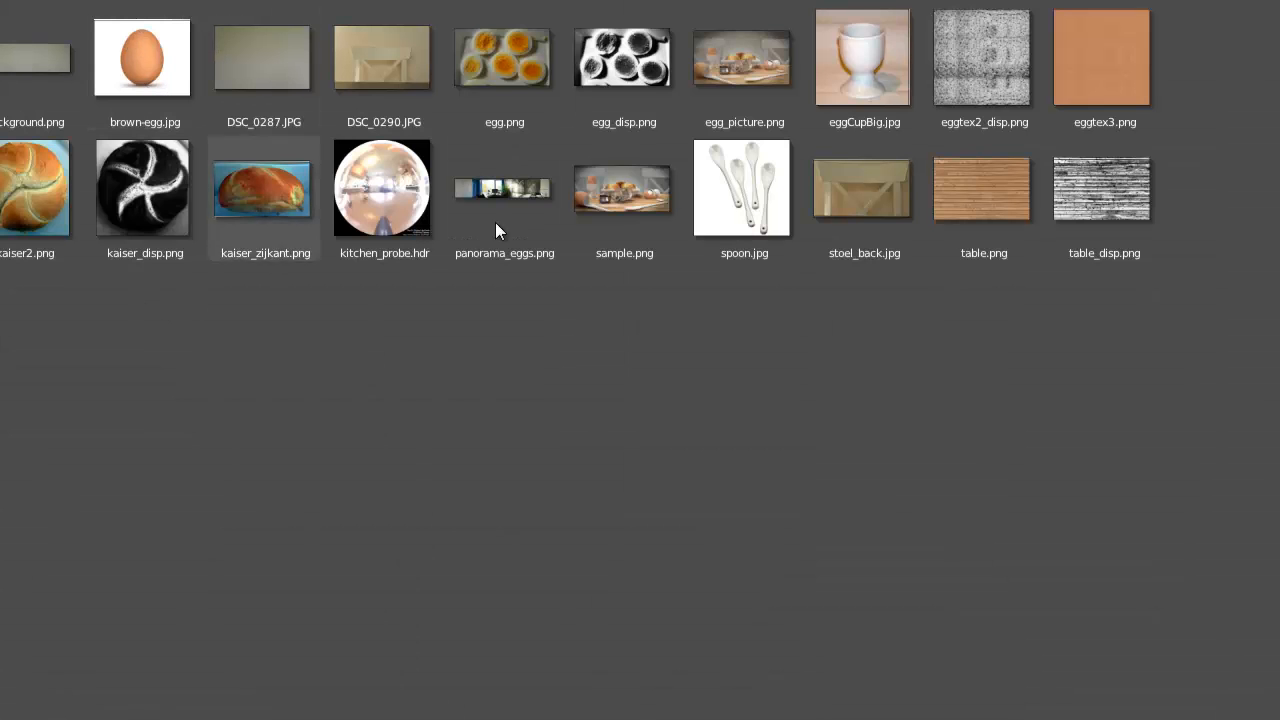
{"action": "left_click", "coordinate": [1102, 62]}
{"action": "left_click", "coordinate": [1216, 2]}
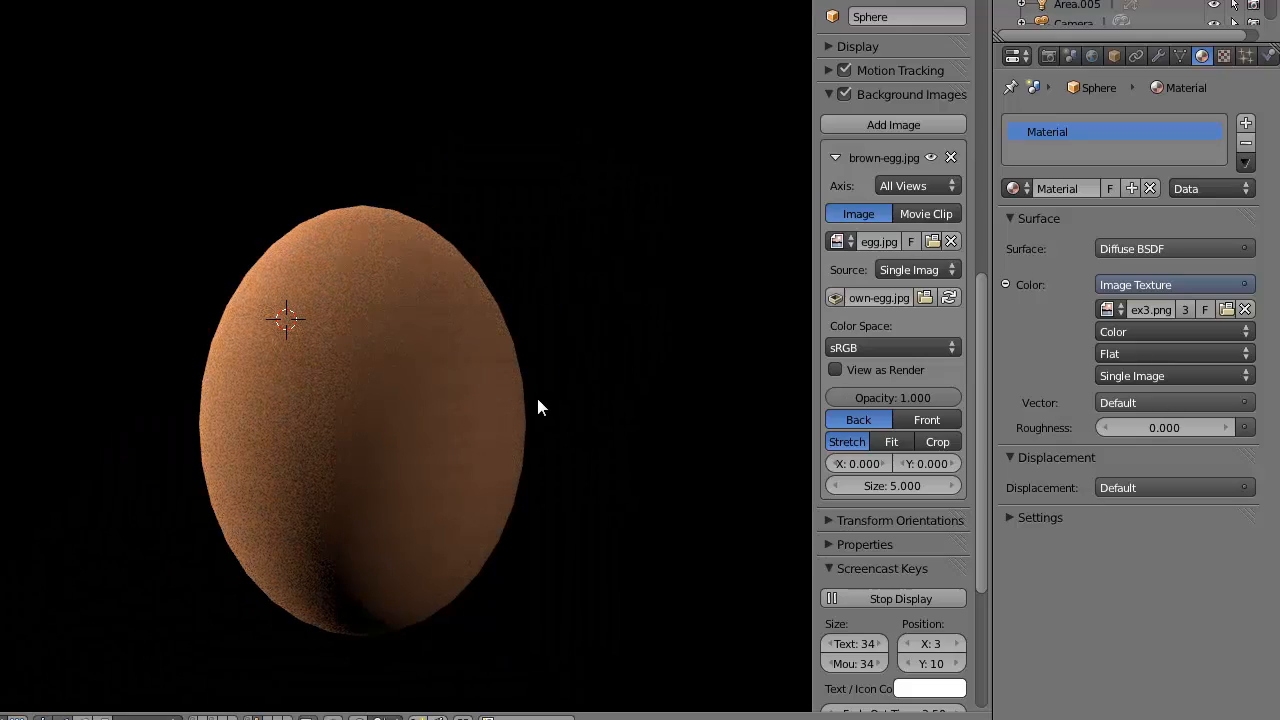
- In the wireframe top view, select the Sun and the Area lamp and rotate them together about 184° around the egg
{"action": "key", "text": "KP_7"}
{"action": "key", "text": "z"}
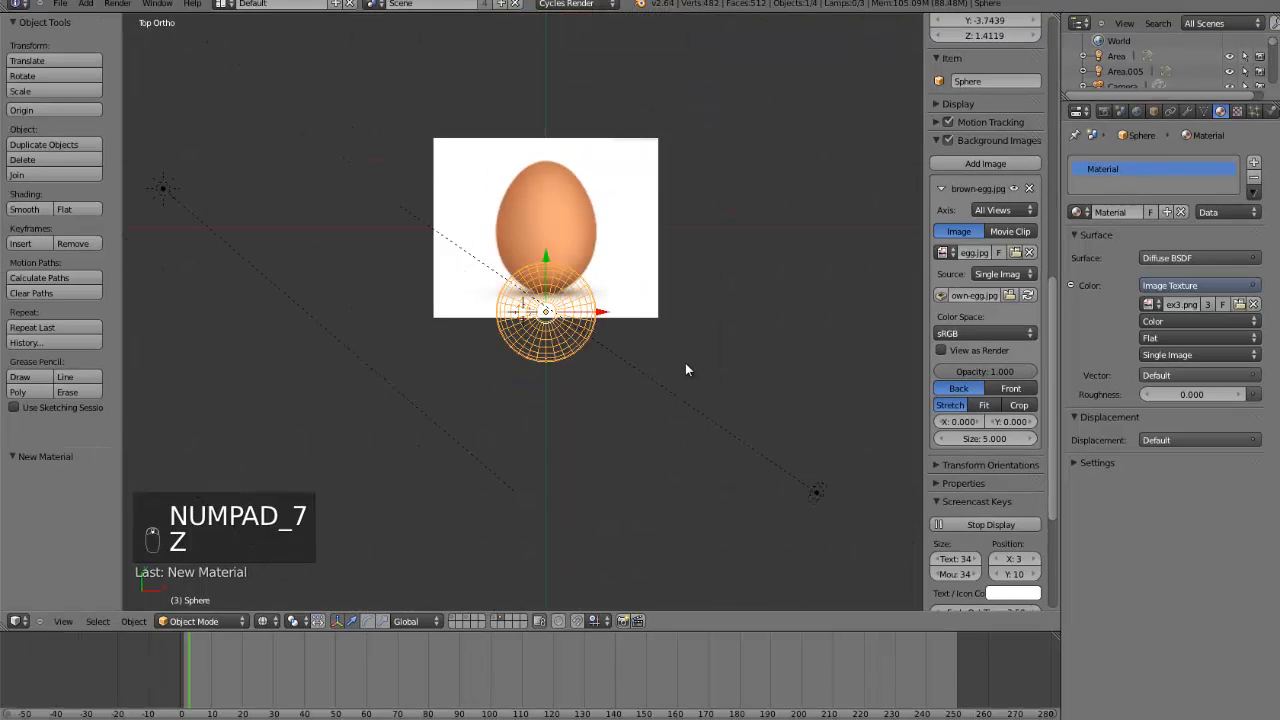
{"action": "scroll", "coordinate": [680, 395], "scroll_direction": "down", "scroll_amount": 4}
{"action": "right_click", "coordinate": [355, 262]}
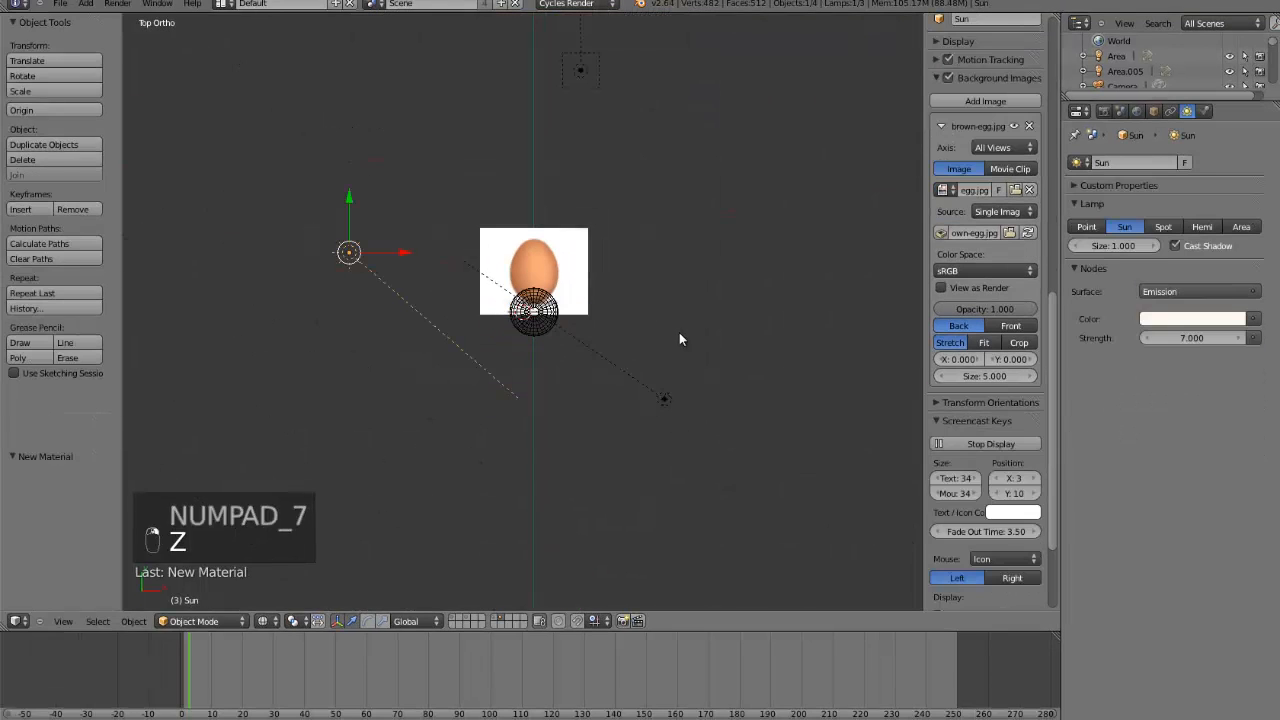
{"action": "right_click", "coordinate": [684, 405], "text": "shift"}
{"action": "key", "text": "r"}
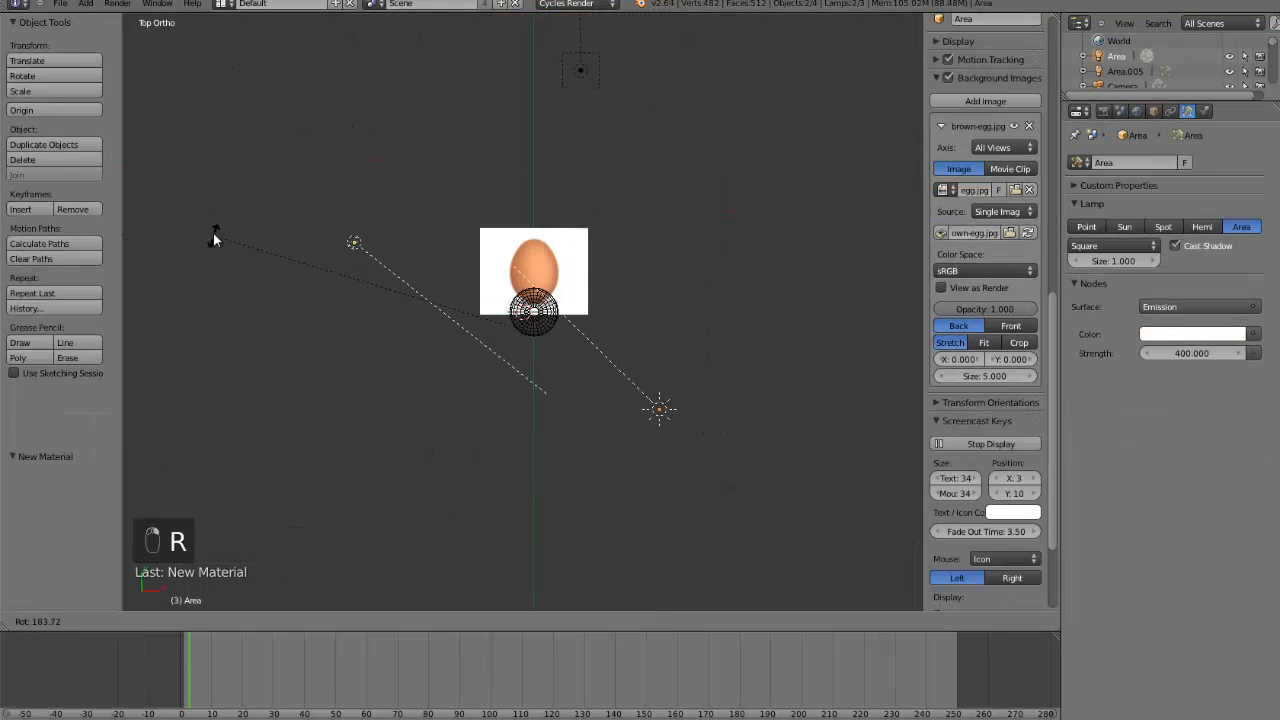
{"action": "left_click", "coordinate": [213, 231]}
- Check the lamp setup from several views, and examine the shell texture up close in rendered shading
{"action": "key", "text": "KP_0"}
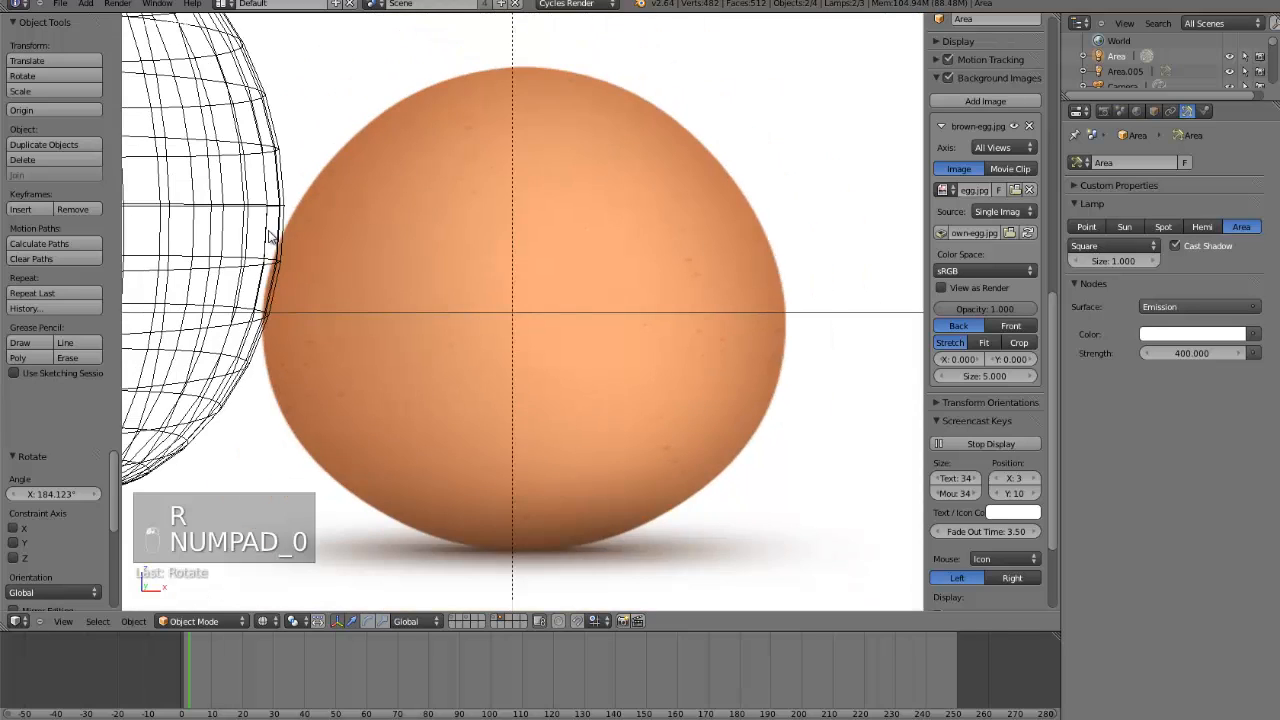
{"action": "key", "text": "KP_0"}
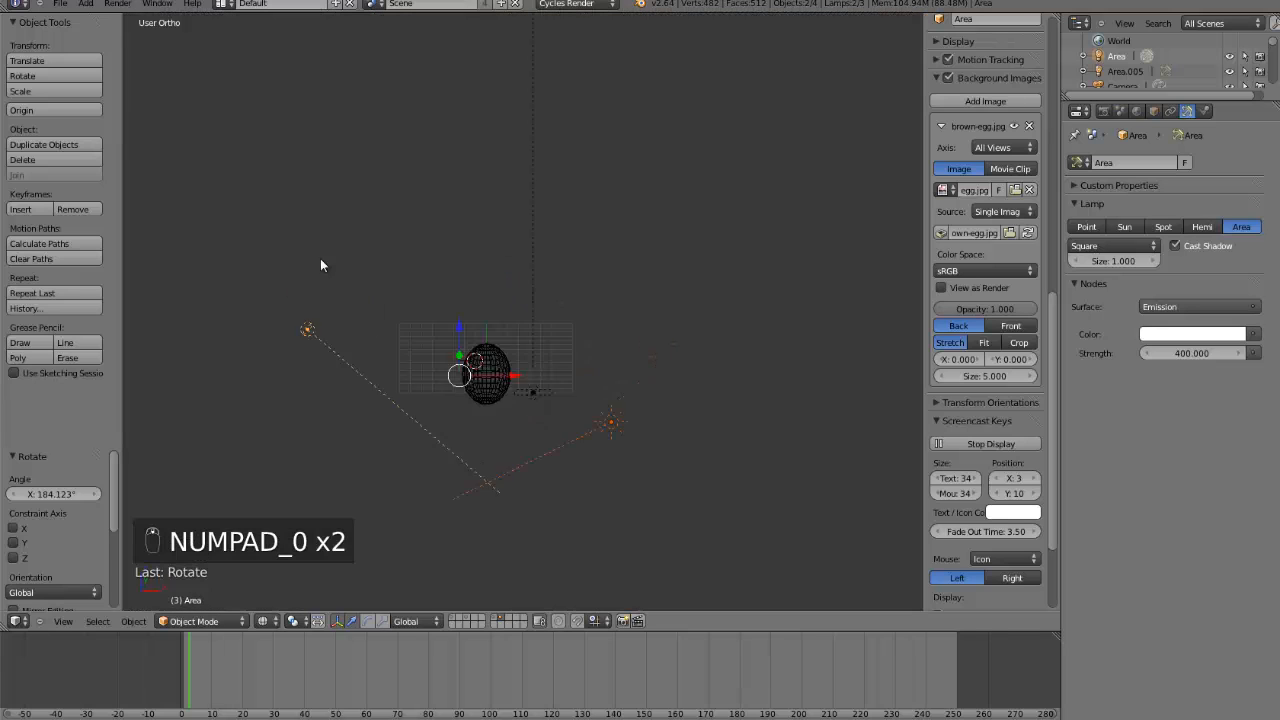
{"action": "key", "text": "KP_0"}
{"action": "key", "text": "z"}
{"action": "scroll", "coordinate": [321, 260], "scroll_direction": "down", "scroll_amount": 2}
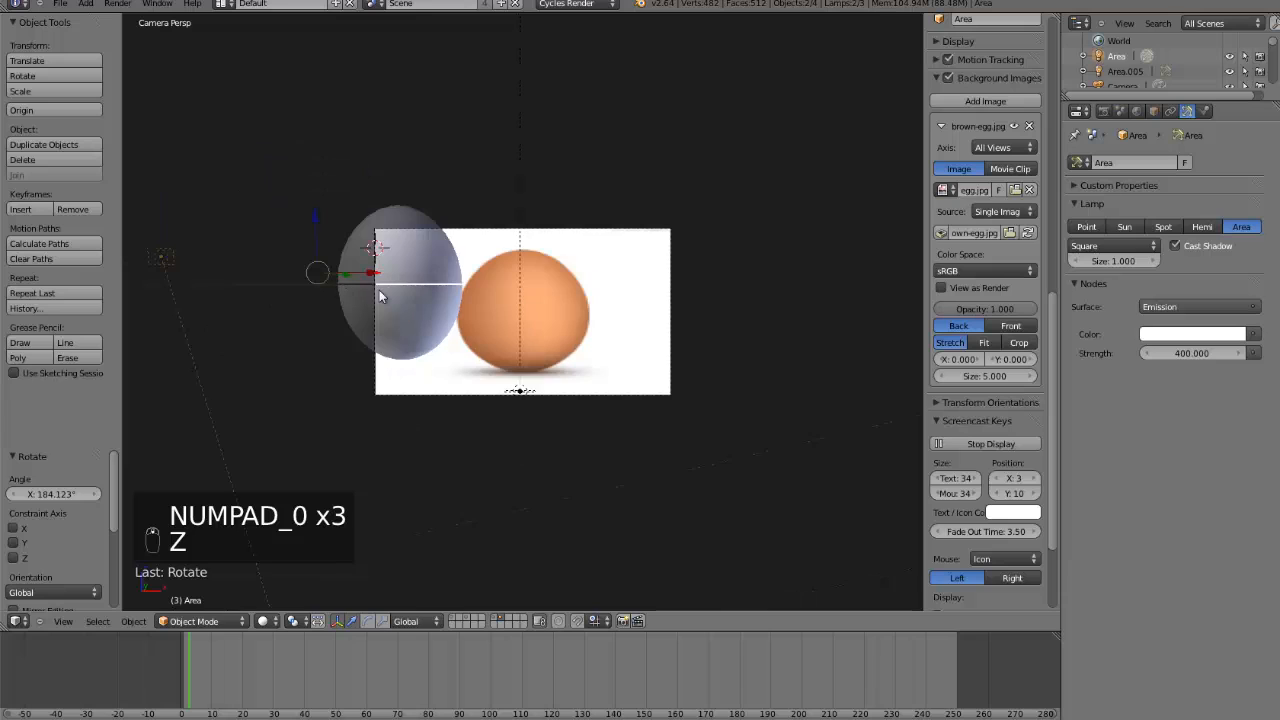
{"action": "key", "text": "KP_7"}
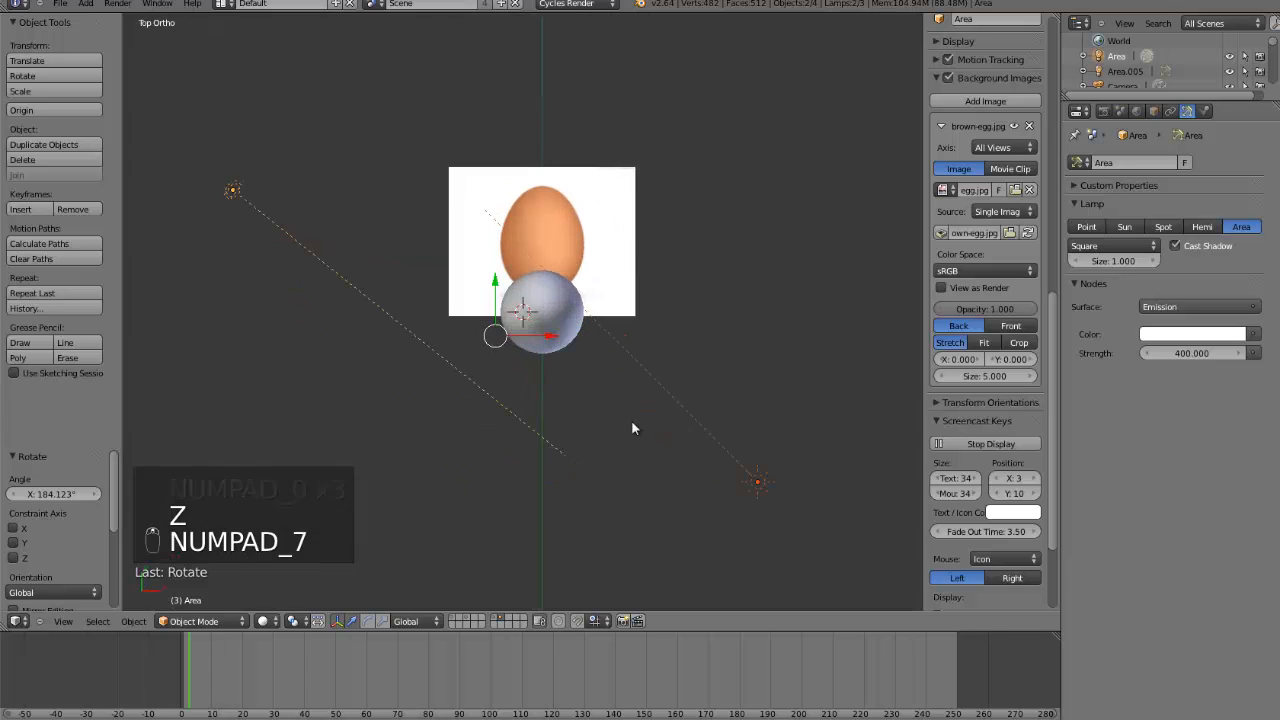
{"action": "middle_click_drag", "start_coordinate": [631, 422], "coordinate": [638, 318]}
{"action": "scroll", "coordinate": [640, 326], "scroll_direction": "up", "scroll_amount": 4}
{"action": "left_click", "coordinate": [261, 621]}
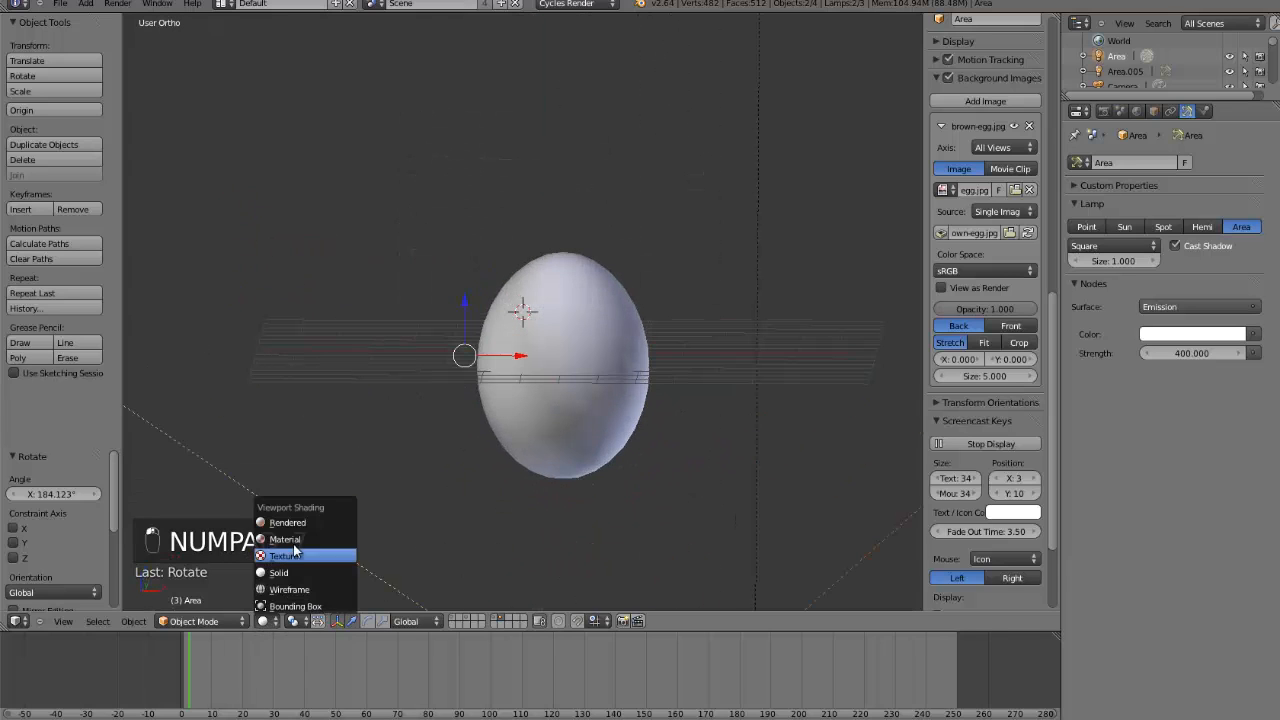
{"action": "left_click", "coordinate": [305, 522]}
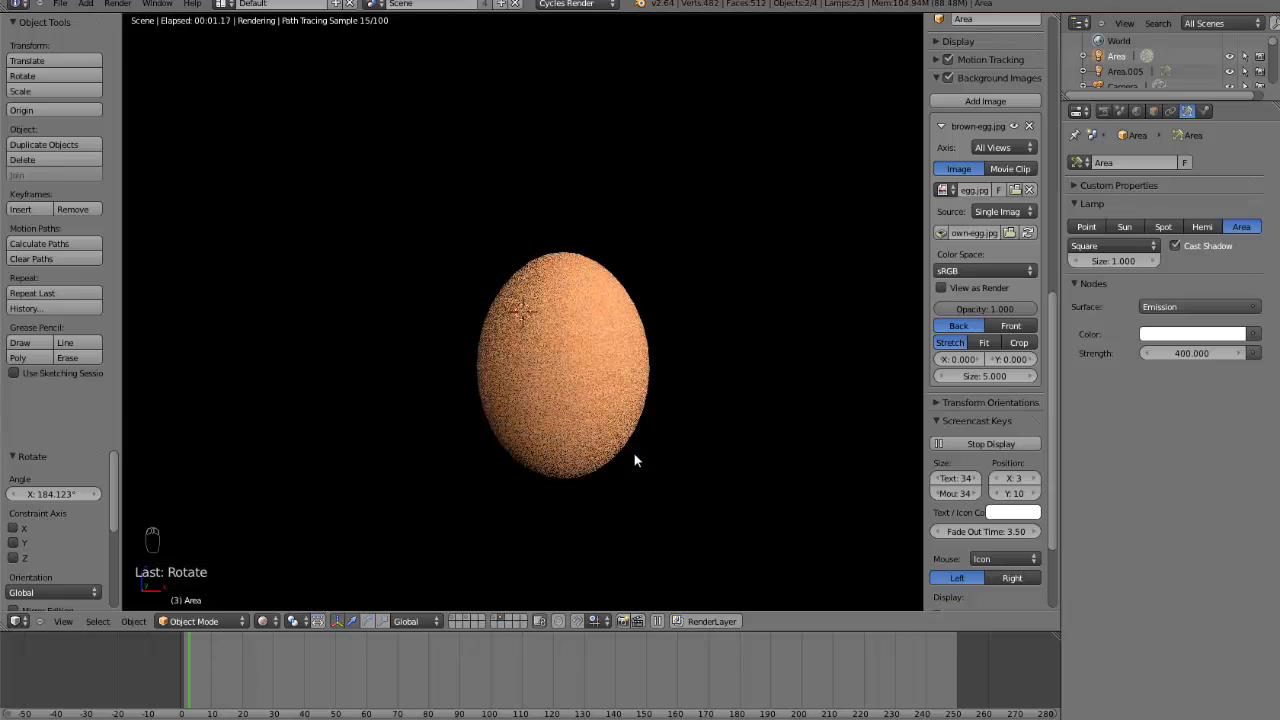
{"action": "scroll", "coordinate": [637, 454], "scroll_direction": "up", "scroll_amount": 4}
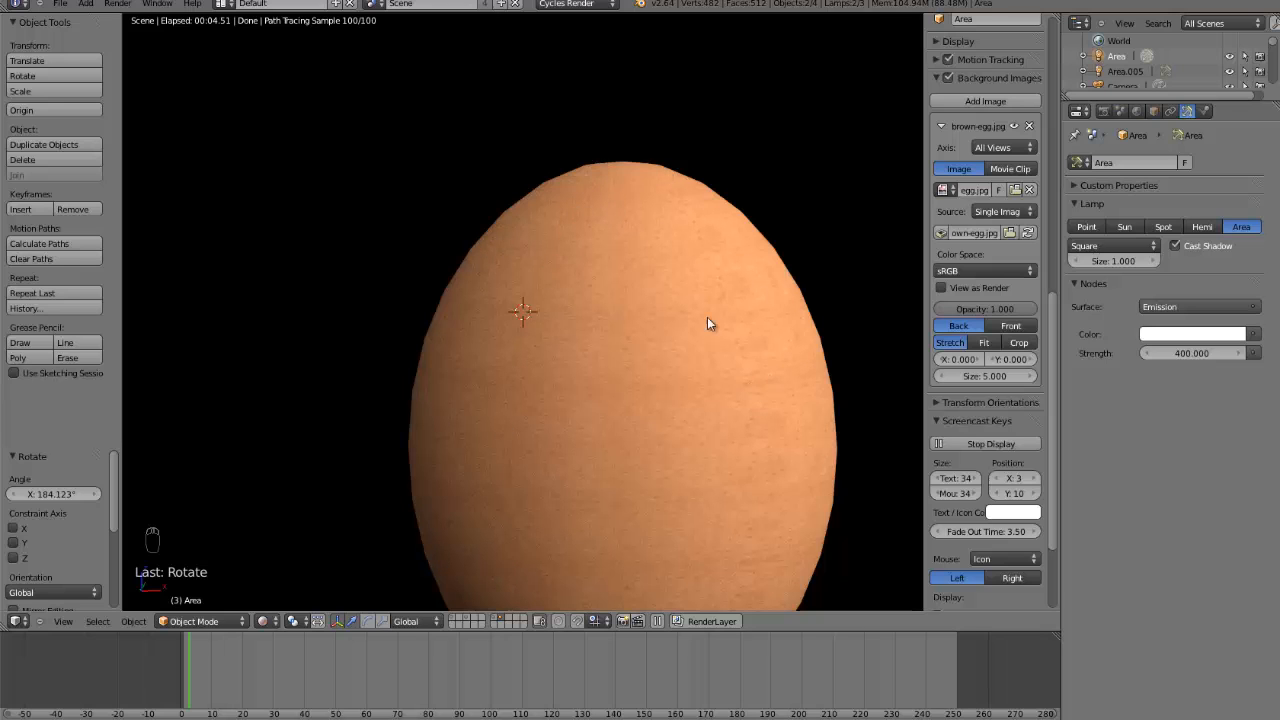
{"action": "scroll", "coordinate": [605, 400], "scroll_direction": "down", "scroll_amount": 2}
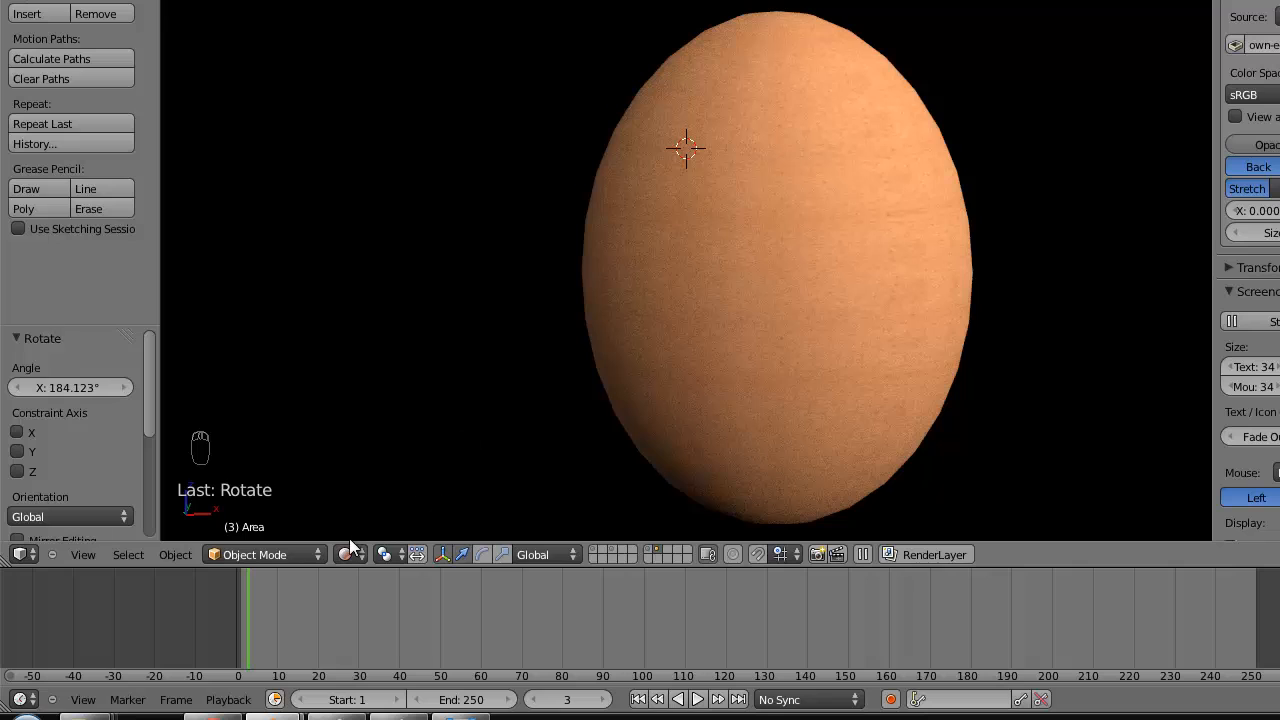
- Return the viewport to solid shading and select the egg in Object Mode
{"action": "left_click", "coordinate": [347, 553]}
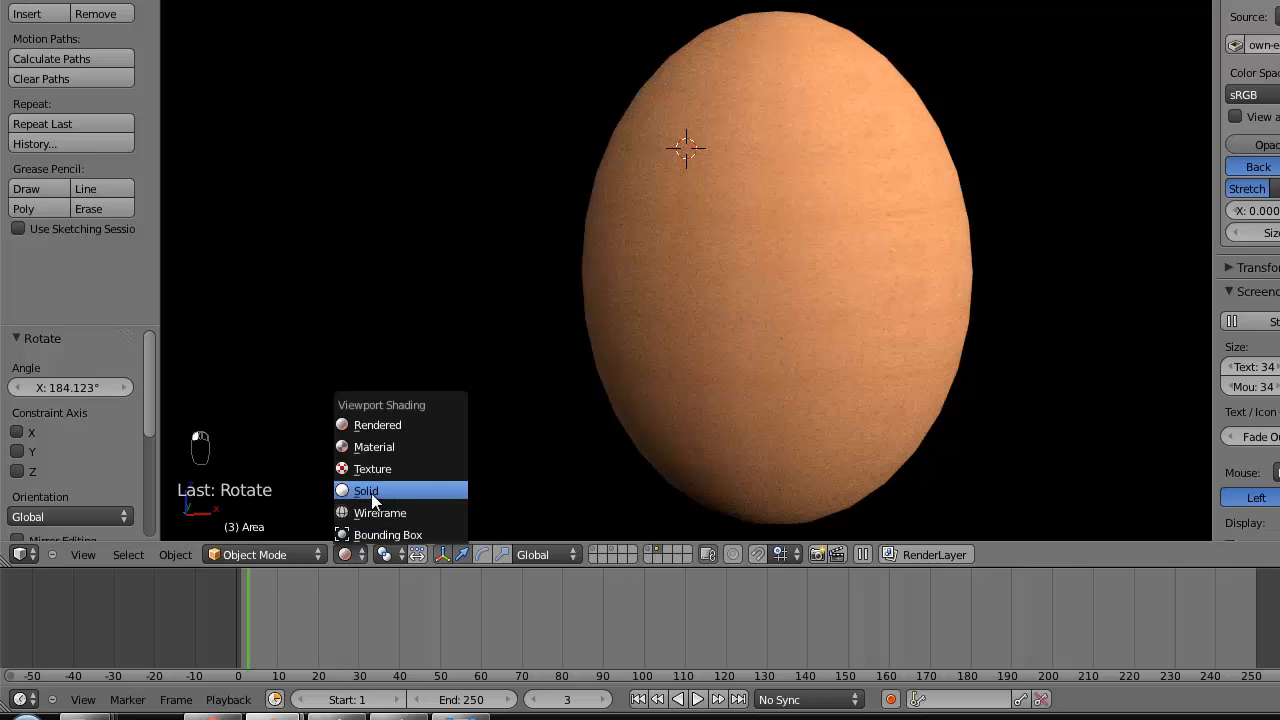
{"action": "left_click", "coordinate": [371, 495]}
{"action": "key", "text": "Tab"}
{"action": "key", "text": "Tab"}
{"action": "right_click", "coordinate": [849, 180]}
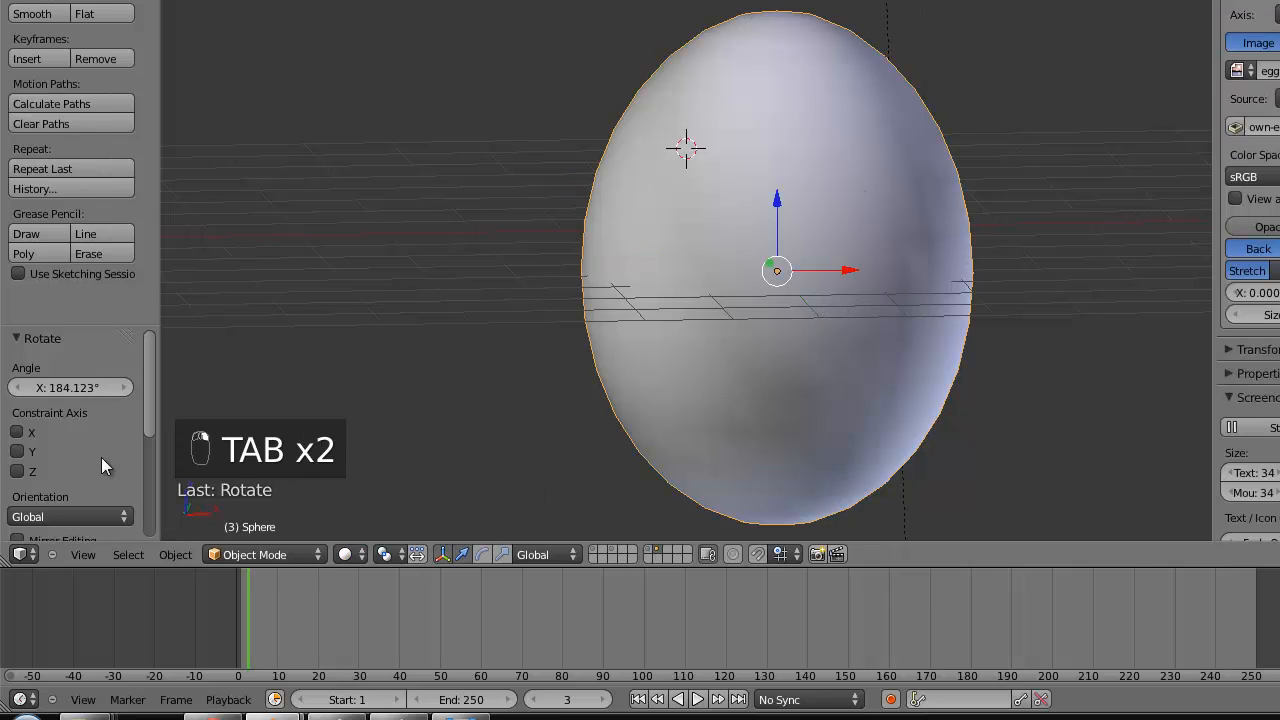
- Open the egg's material node tree in the Node Editor and bring its three nodes into view
{"action": "left_click", "coordinate": [19, 556]}
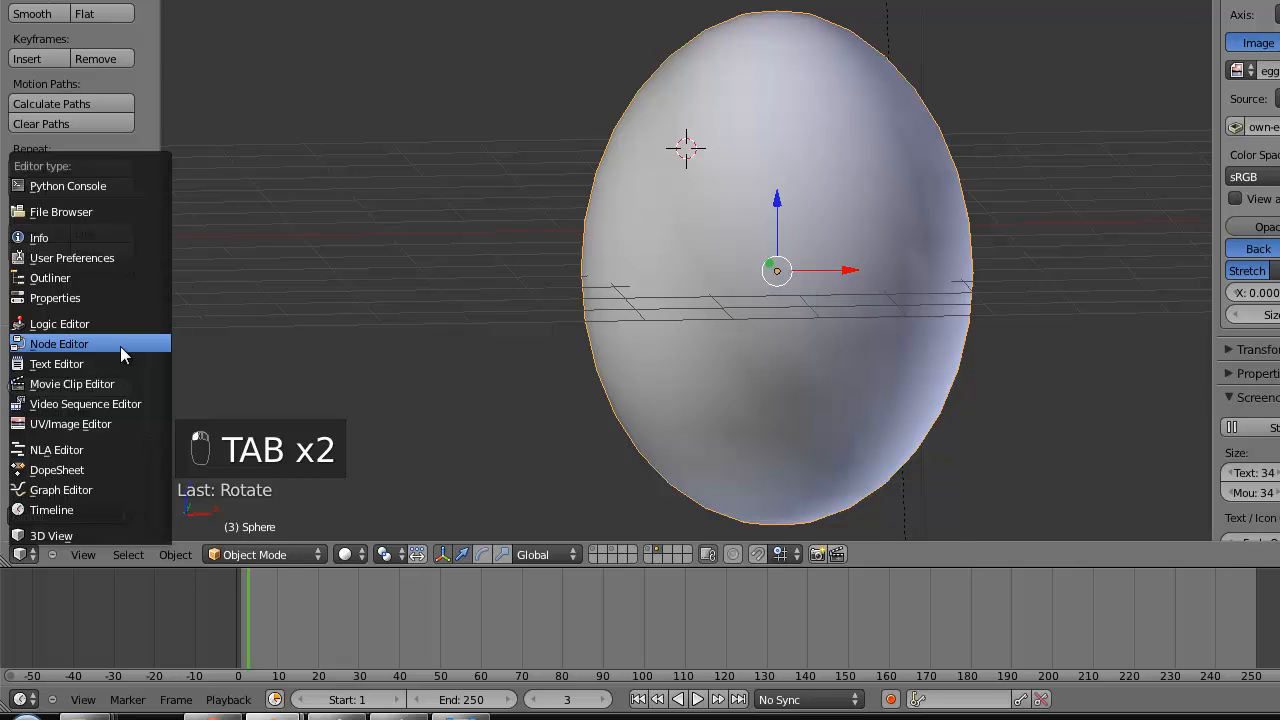
{"action": "left_click", "coordinate": [124, 344]}
{"action": "left_click", "coordinate": [239, 555]}
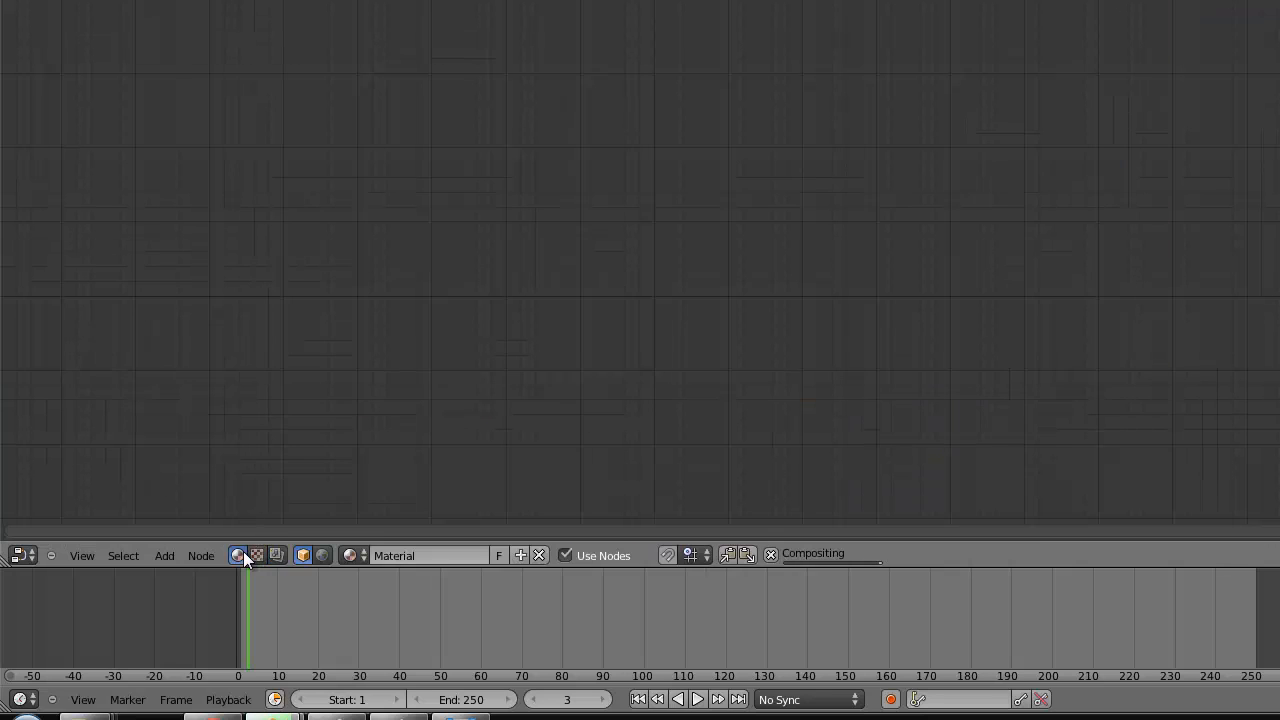
{"action": "scroll", "coordinate": [470, 296], "scroll_direction": "down", "scroll_amount": 8}
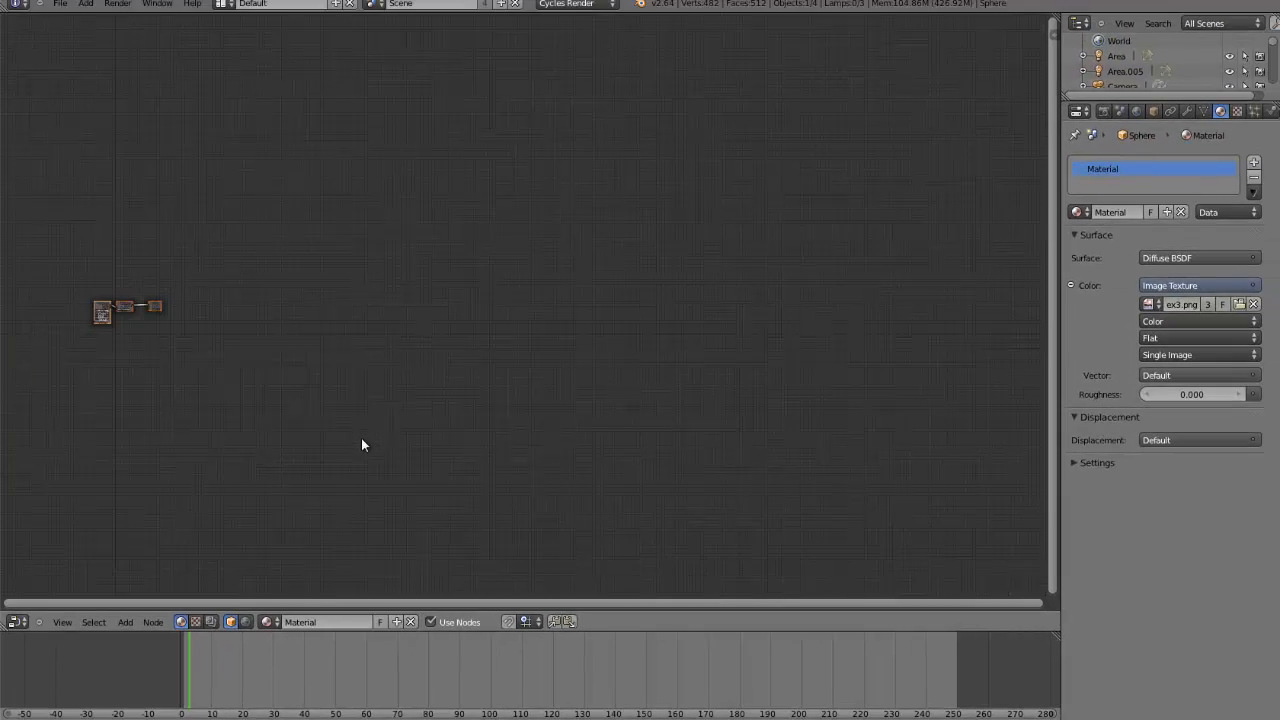
{"action": "middle_click_drag", "start_coordinate": [442, 343], "coordinate": [1000, 370]}
{"action": "scroll", "coordinate": [705, 304], "scroll_direction": "up", "scroll_amount": 1}
{"action": "scroll", "coordinate": [571, 407], "scroll_direction": "up", "scroll_amount": 4}
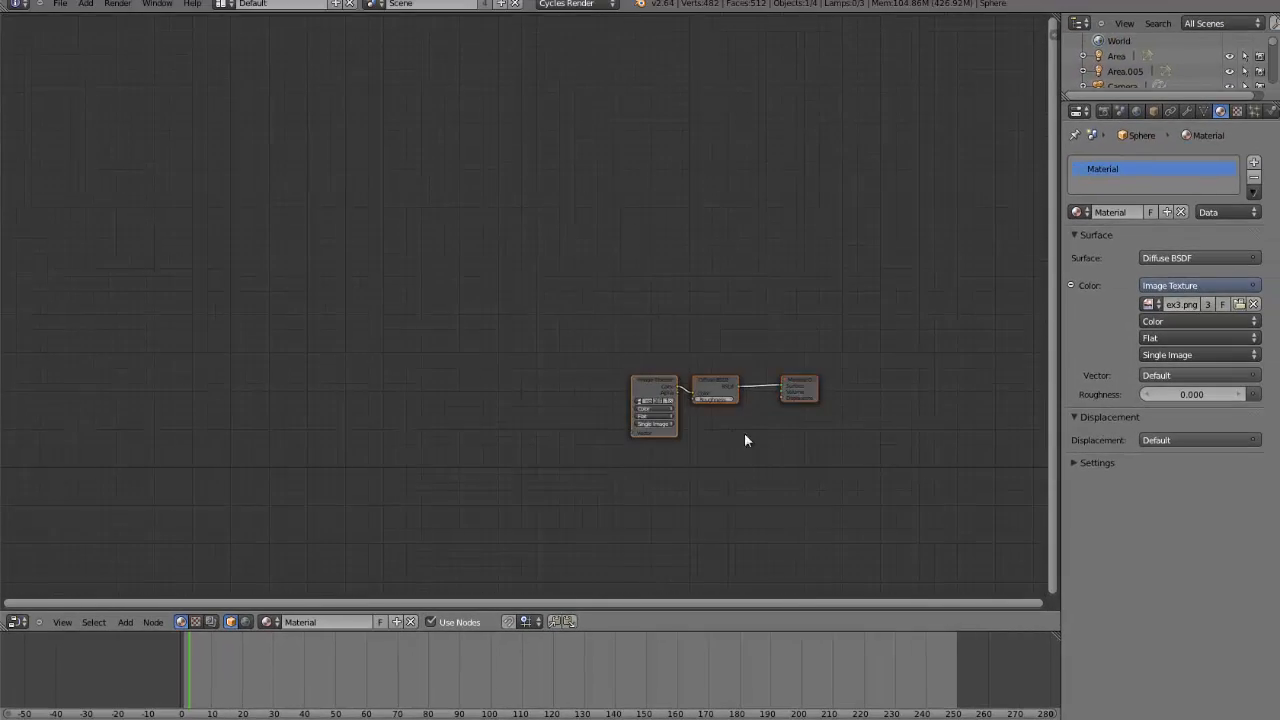
{"action": "middle_click_drag", "start_coordinate": [744, 432], "coordinate": [503, 382]}
{"action": "scroll", "coordinate": [439, 430], "scroll_direction": "up", "scroll_amount": 1}
{"action": "middle_click_drag", "start_coordinate": [438, 427], "coordinate": [511, 416]}
{"action": "scroll", "coordinate": [508, 421], "scroll_direction": "up", "scroll_amount": 4}
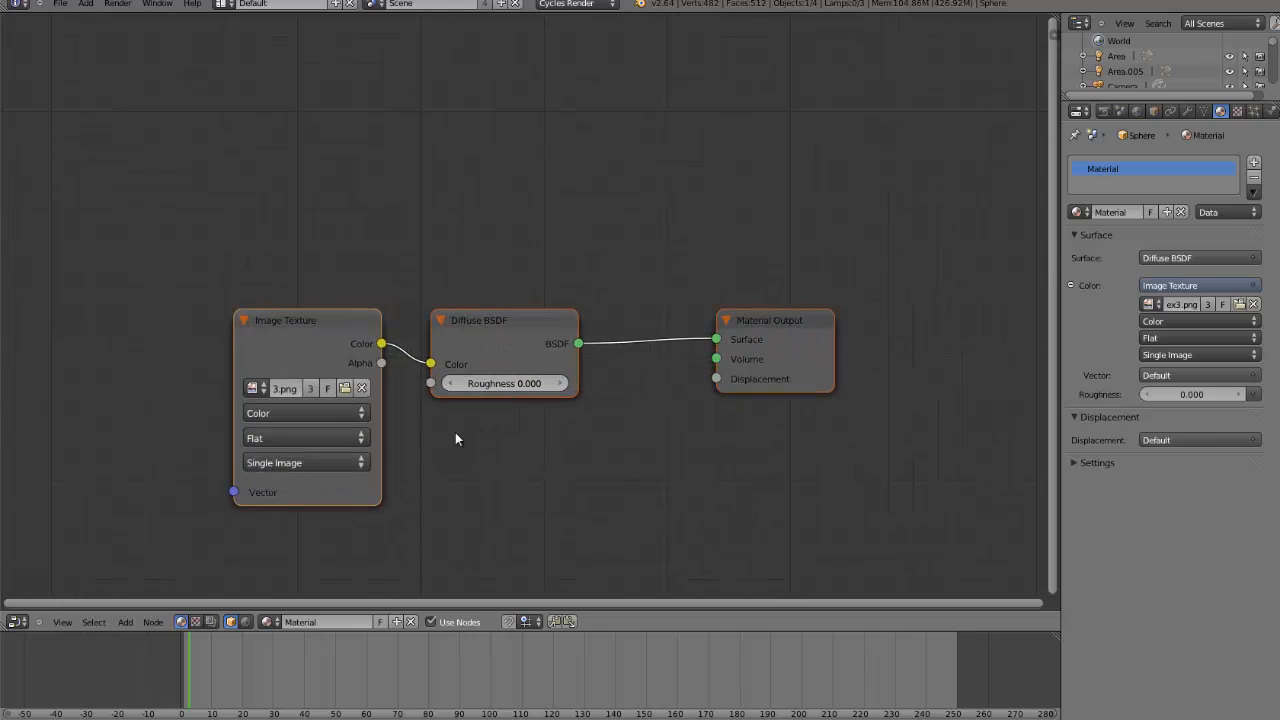
- Add a second Image Texture node and place it below the Diffuse BSDF node
{"action": "scroll", "coordinate": [455, 438], "scroll_direction": "down", "scroll_amount": 2}
{"action": "left_click", "coordinate": [126, 622]}
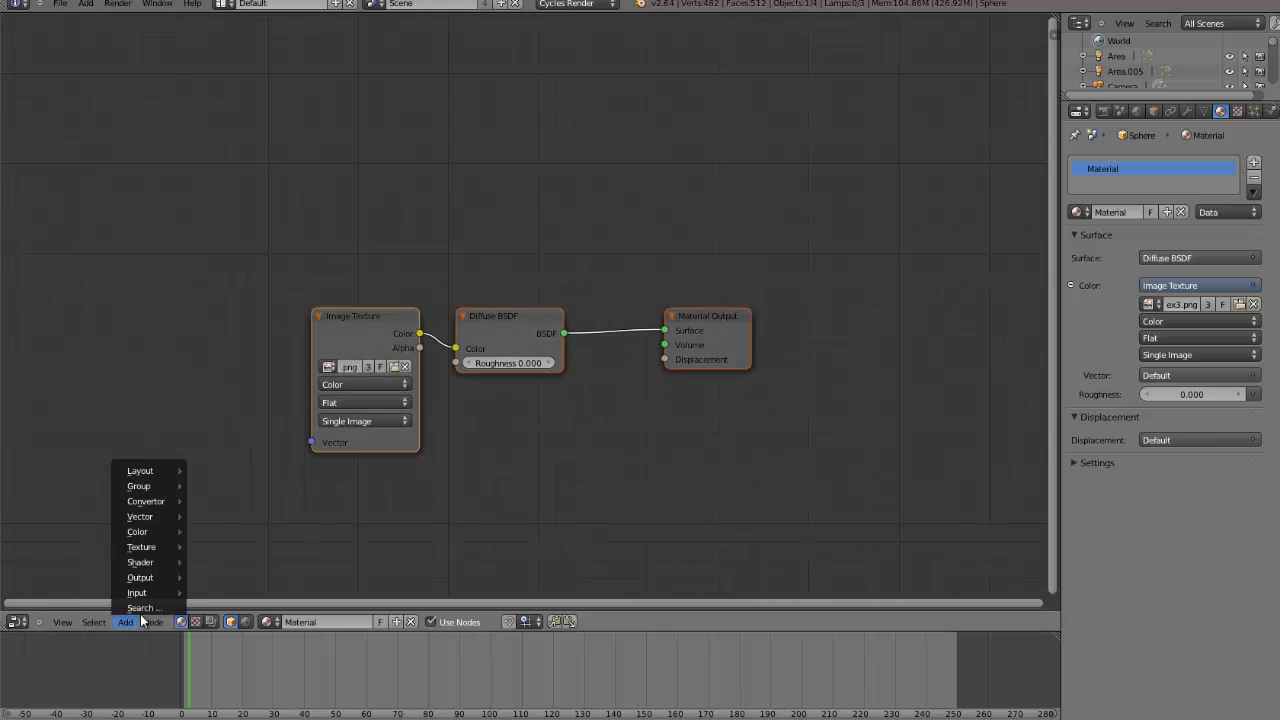
{"action": "mouse_move", "coordinate": [132, 595]}
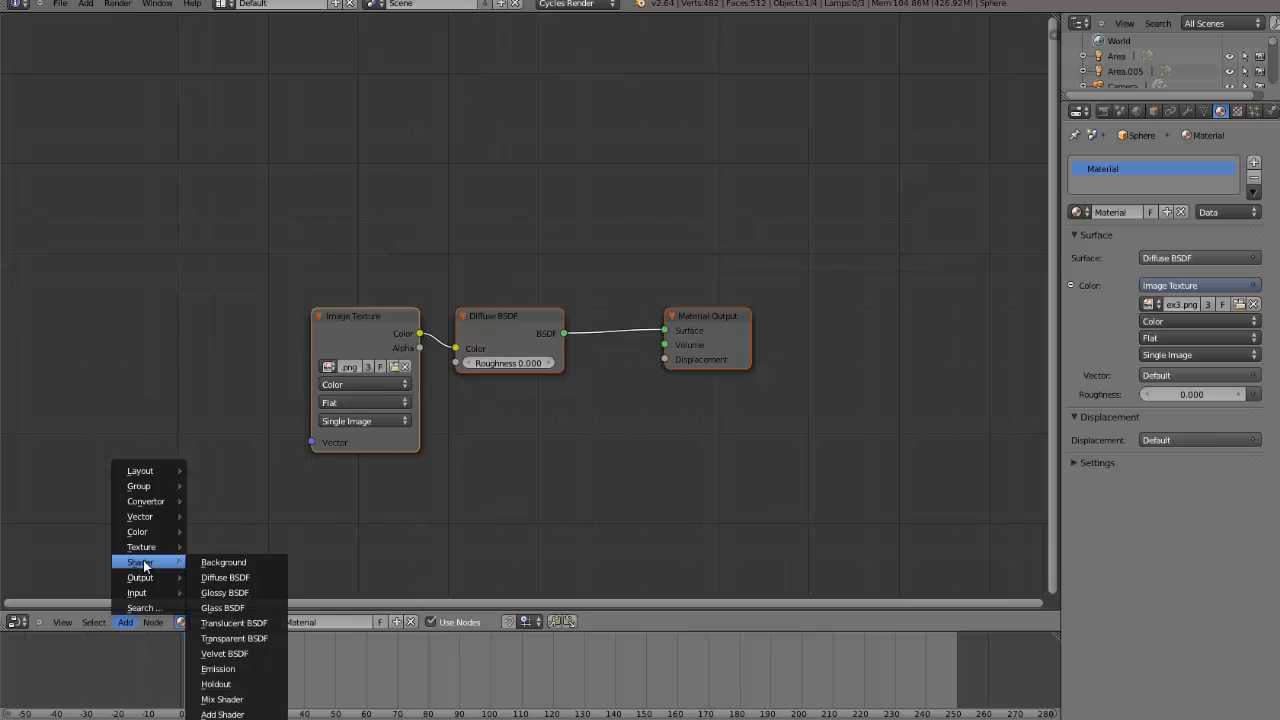
{"action": "left_click", "coordinate": [215, 548]}
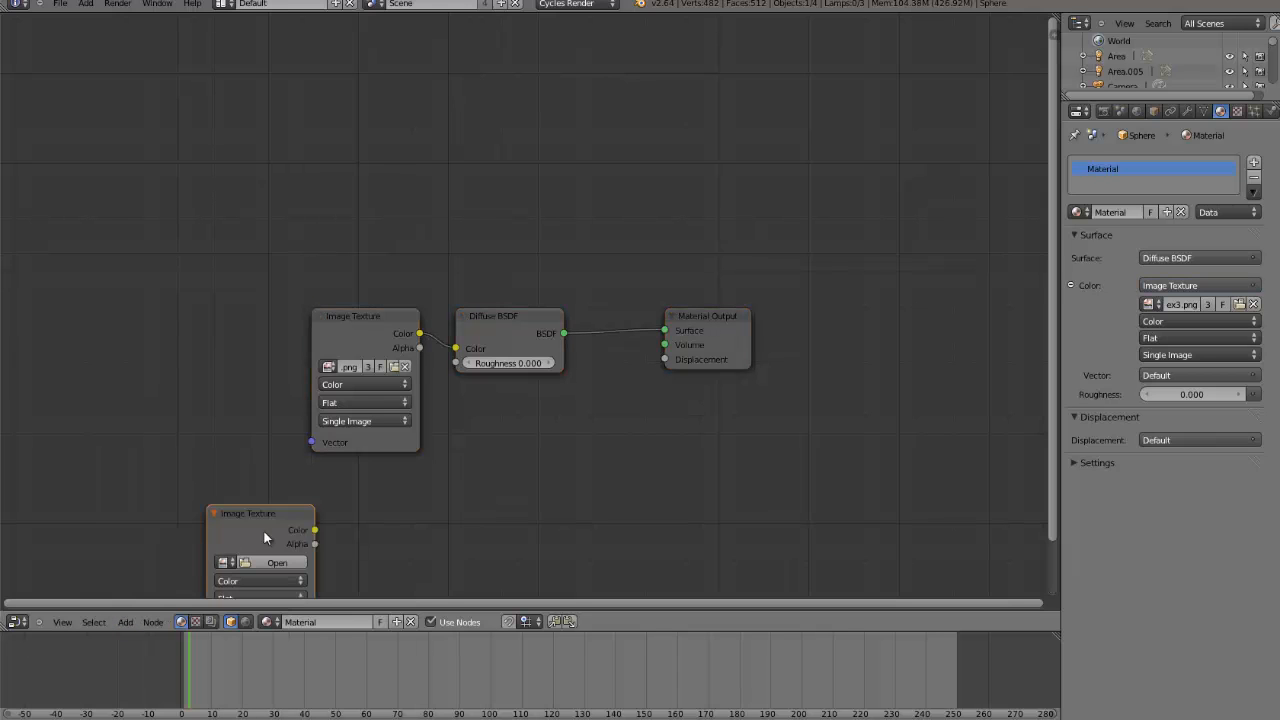
{"action": "left_click", "coordinate": [519, 452]}
- Space the Material Output node further from the Diffuse BSDF and move the empty Image Texture node below the first one
{"action": "scroll", "coordinate": [522, 446], "scroll_direction": "down", "scroll_amount": 3}
{"action": "middle_click_drag", "start_coordinate": [531, 434], "coordinate": [474, 377]}
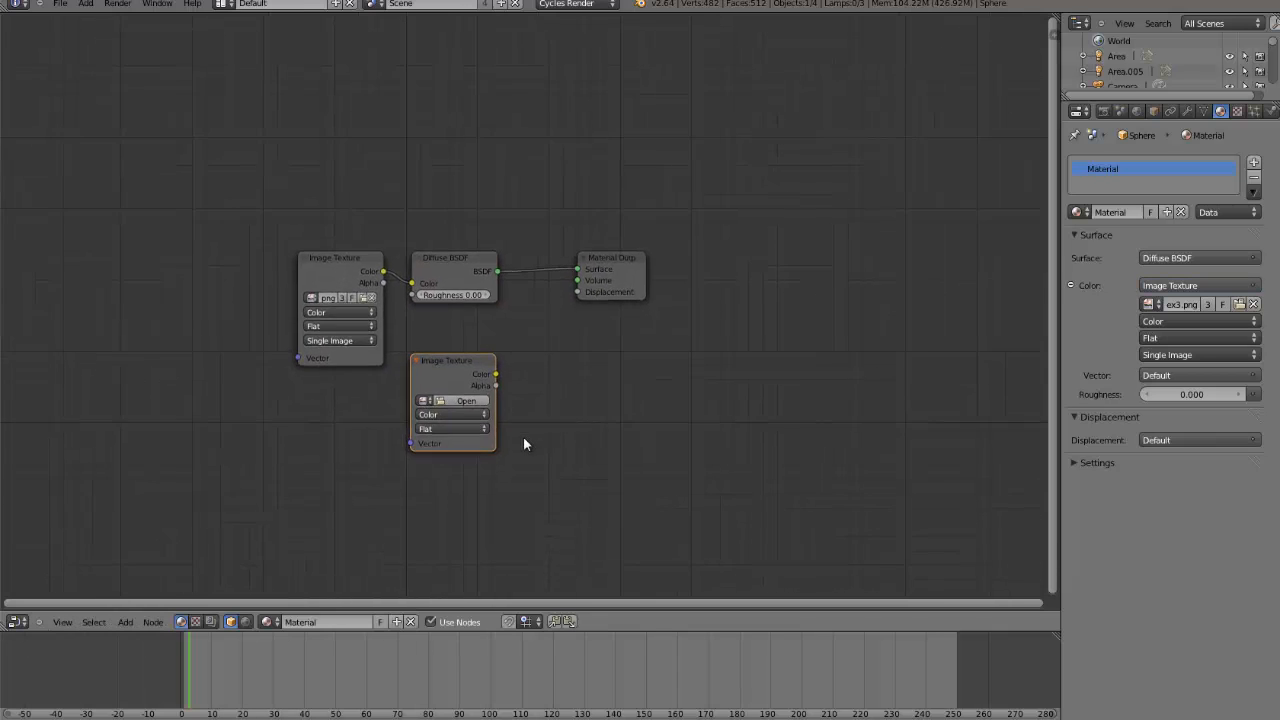
{"action": "scroll", "coordinate": [525, 436], "scroll_direction": "up", "scroll_amount": 5}
{"action": "left_click_drag", "start_coordinate": [638, 239], "coordinate": [716, 208]}
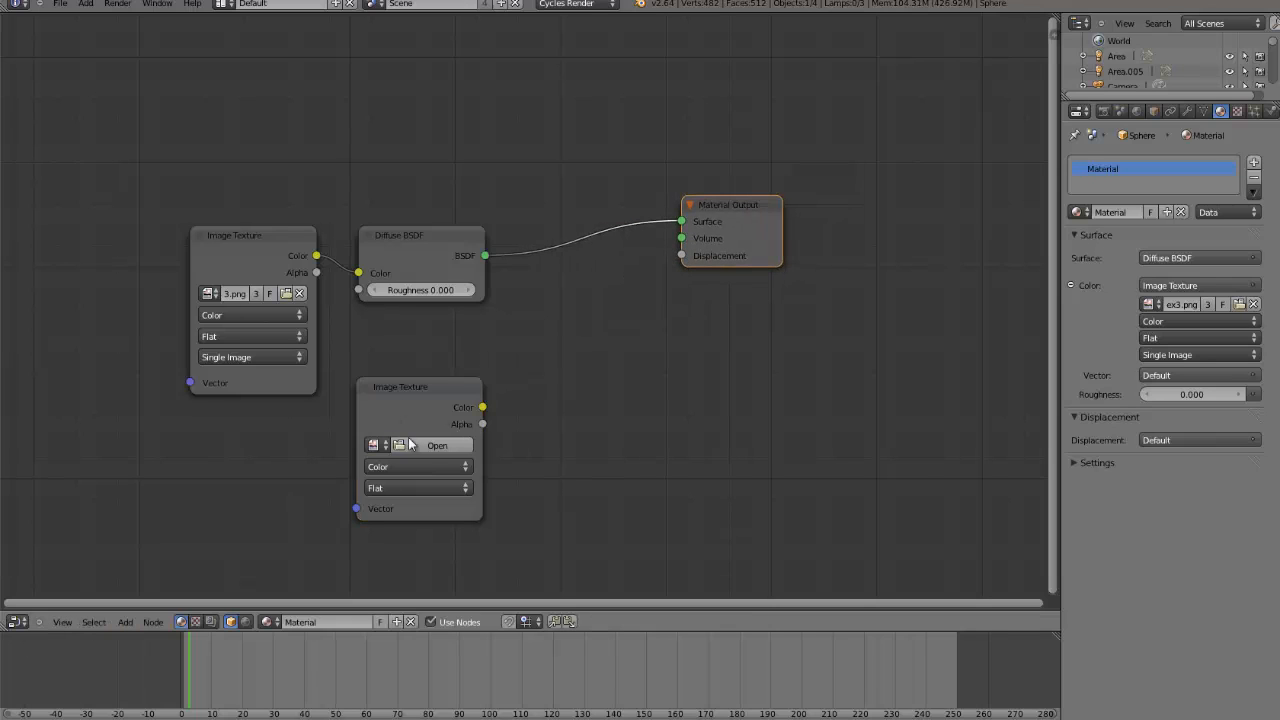
{"action": "scroll", "coordinate": [436, 444], "scroll_direction": "down", "scroll_amount": 1}
{"action": "left_click_drag", "start_coordinate": [436, 365], "coordinate": [262, 416]}
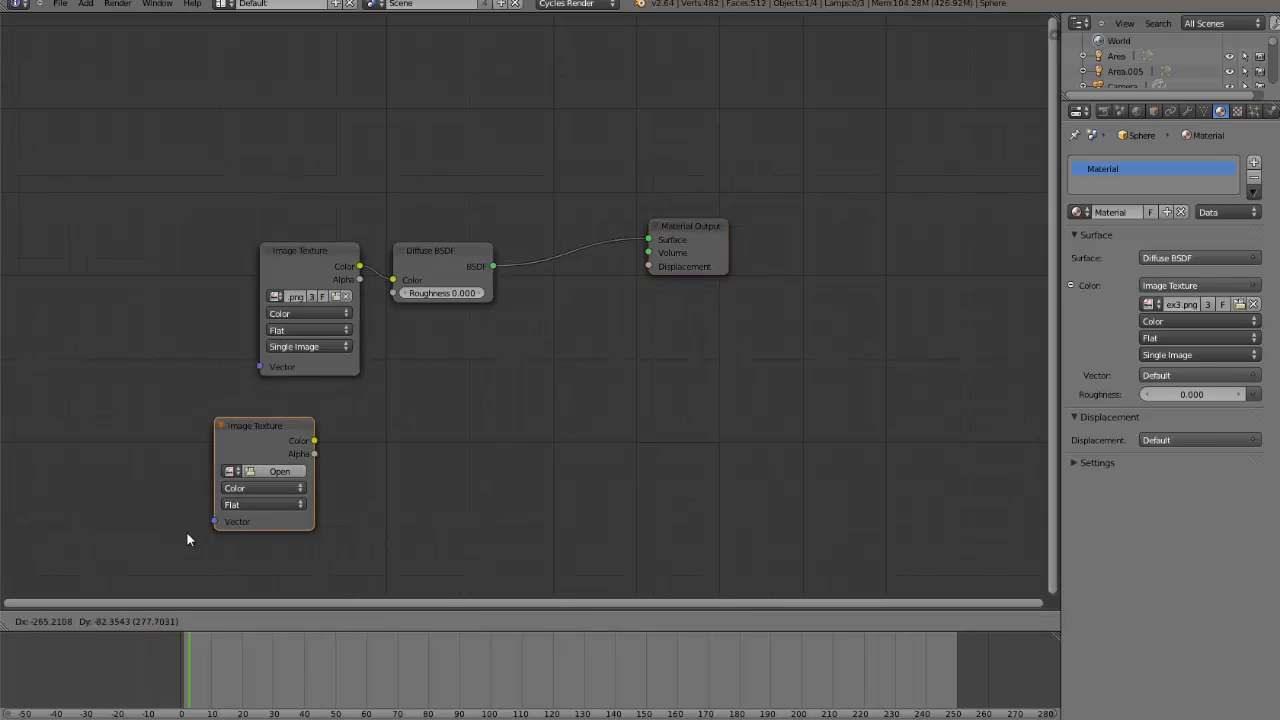
- Add a Mix color node set to Multiply and link the empty Image Texture's Color output to its second color input
{"action": "left_click", "coordinate": [125, 622]}
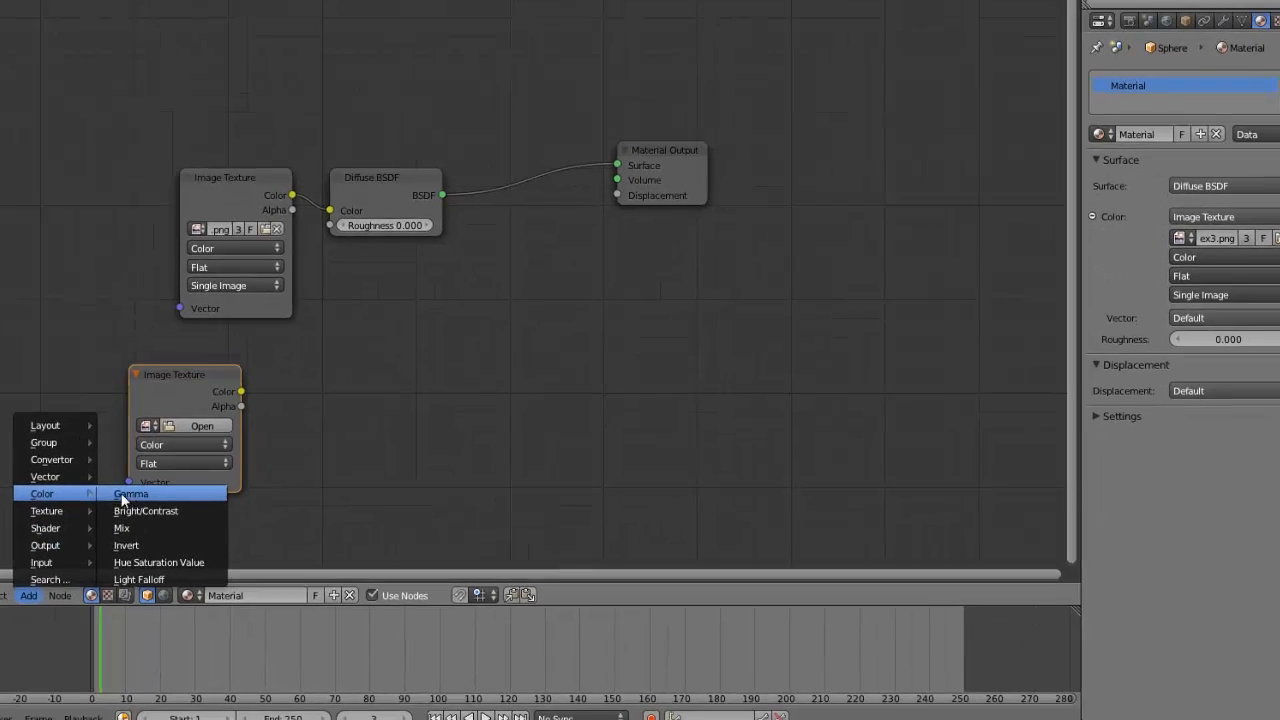
{"action": "left_click", "coordinate": [121, 528]}
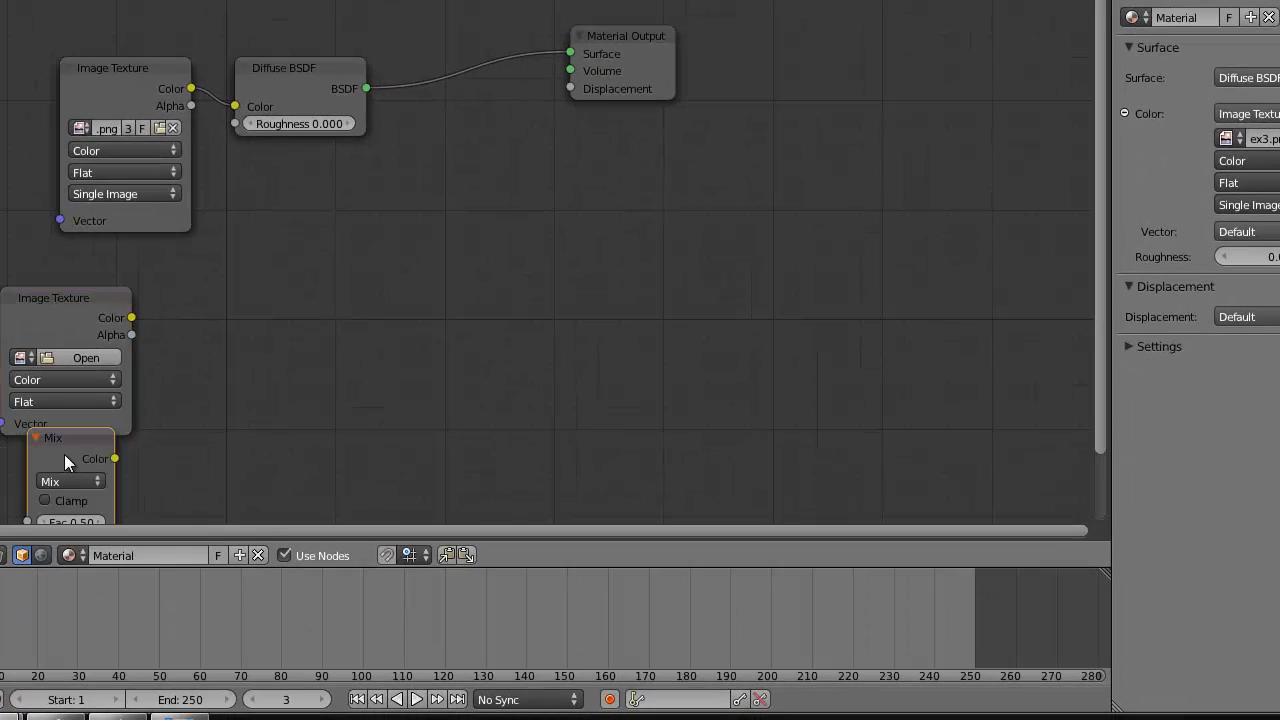
{"action": "left_click", "coordinate": [404, 430]}
{"action": "left_click", "coordinate": [320, 360]}
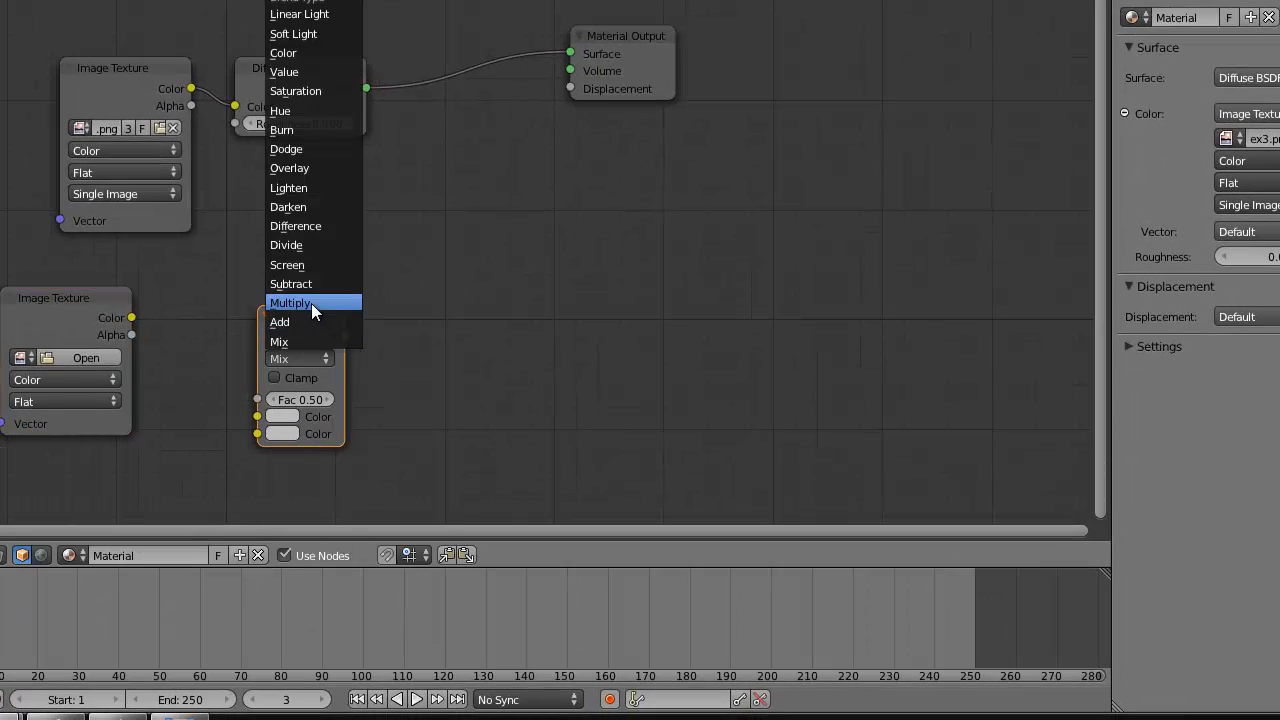
{"action": "left_click", "coordinate": [311, 303]}
{"action": "left_click_drag", "start_coordinate": [131, 317], "coordinate": [171, 343]}
{"action": "left_click_drag", "start_coordinate": [252, 439], "coordinate": [255, 440]}
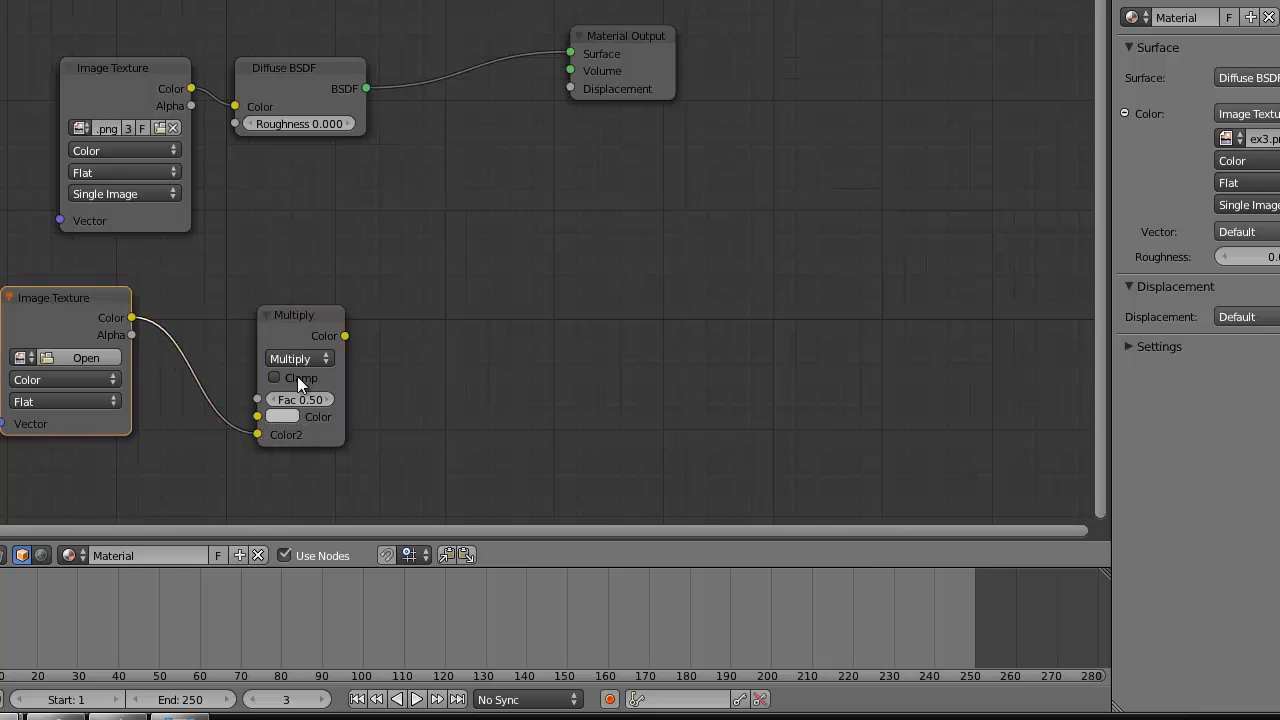
- Link the Multiply node's Color output to the Material Output's Displacement input and load eggtex2_disp.png into the empty Image Texture node
{"action": "left_click_drag", "start_coordinate": [335, 330], "coordinate": [571, 89]}
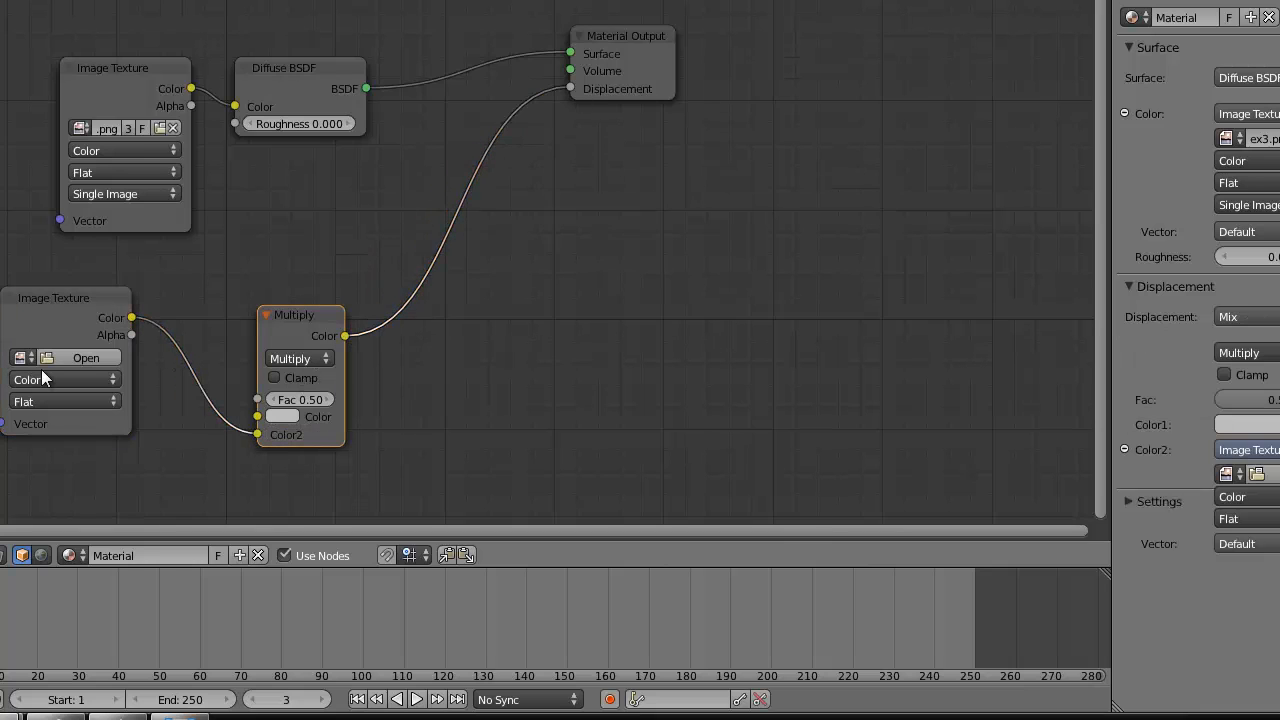
{"action": "left_click", "coordinate": [59, 357]}
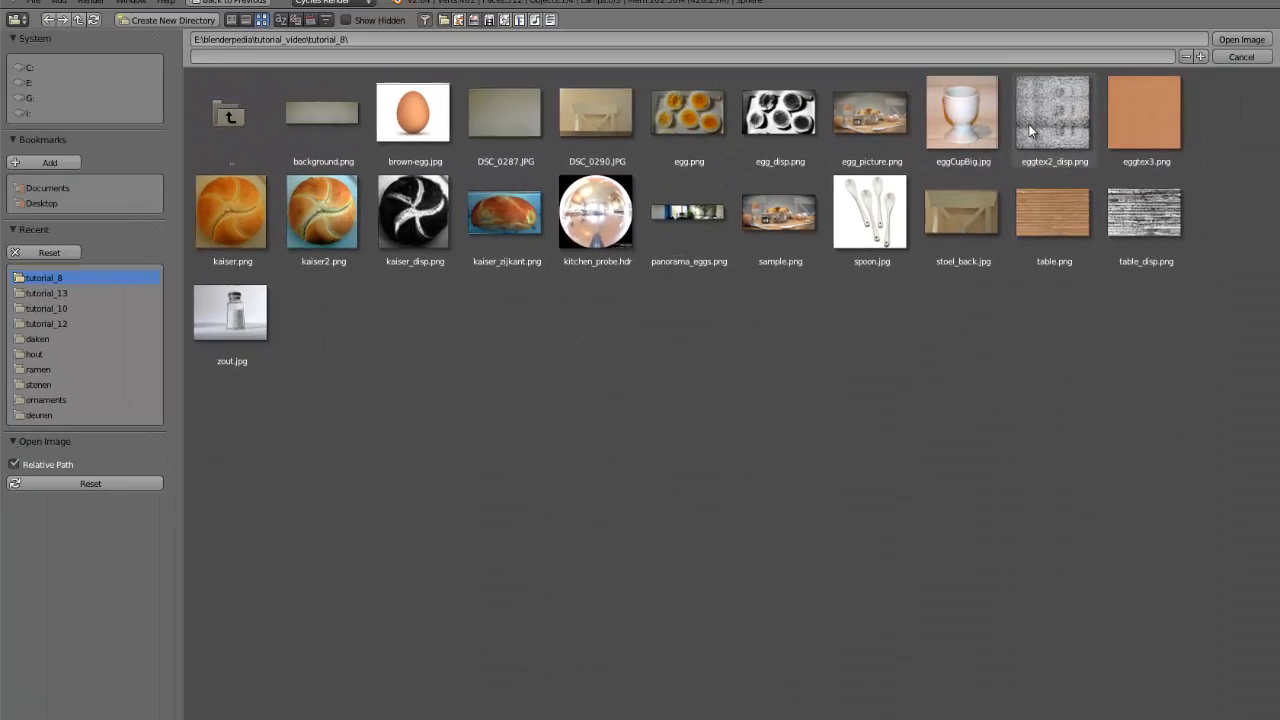
{"action": "left_click", "coordinate": [1030, 130]}
{"action": "left_click", "coordinate": [1241, 39]}
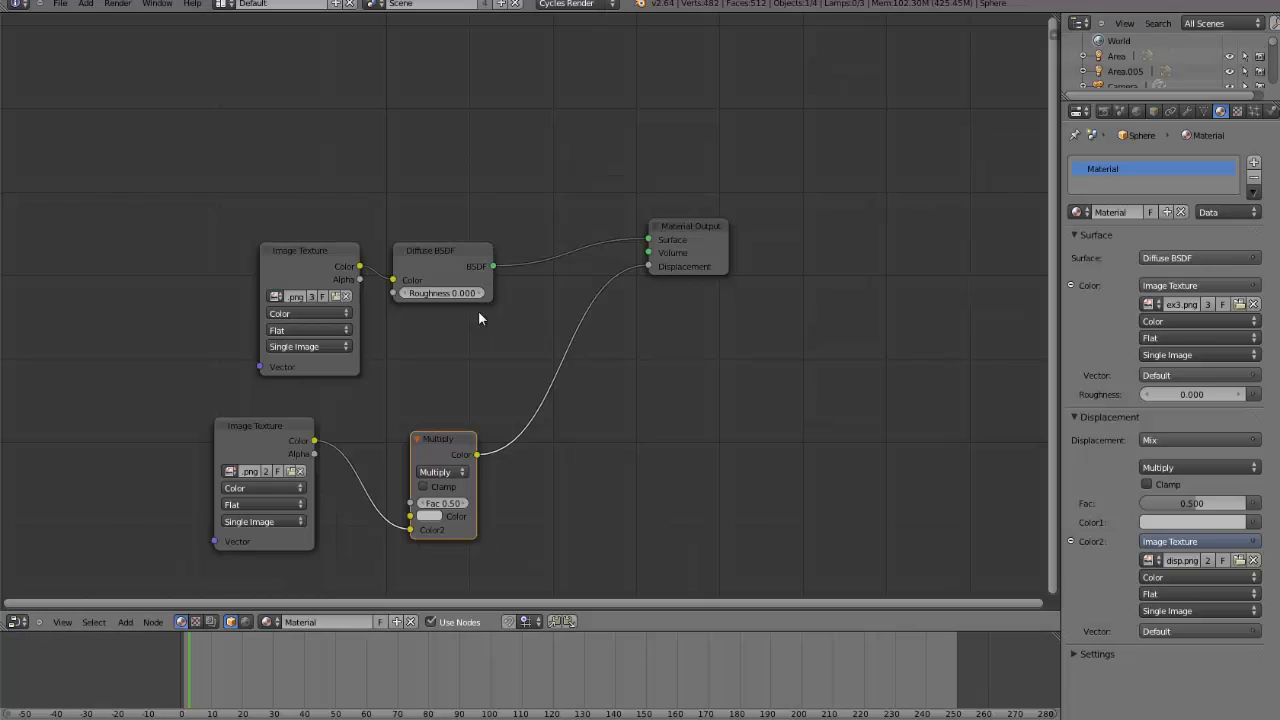
- Split the Node Editor vertically and turn the new area into a 3D View showing the egg
{"action": "scroll", "coordinate": [490, 280], "scroll_direction": "down", "scroll_amount": 2}
{"action": "scroll", "coordinate": [517, 326], "scroll_direction": "up", "scroll_amount": 3}
{"action": "middle_click_drag", "start_coordinate": [400, 229], "coordinate": [531, 297]}
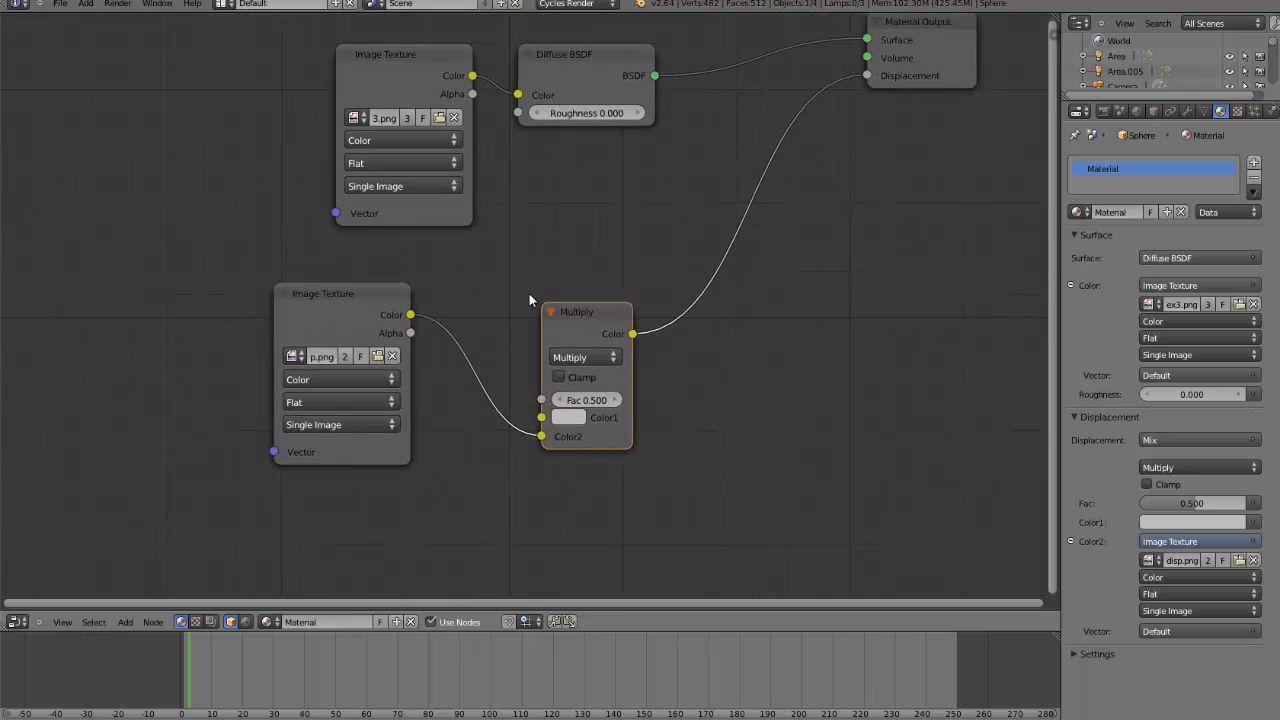
{"action": "scroll", "coordinate": [529, 293], "scroll_direction": "up", "scroll_amount": 2}
{"action": "middle_click_drag", "start_coordinate": [660, 236], "coordinate": [490, 250]}
{"action": "scroll", "coordinate": [490, 250], "scroll_direction": "down", "scroll_amount": 2}
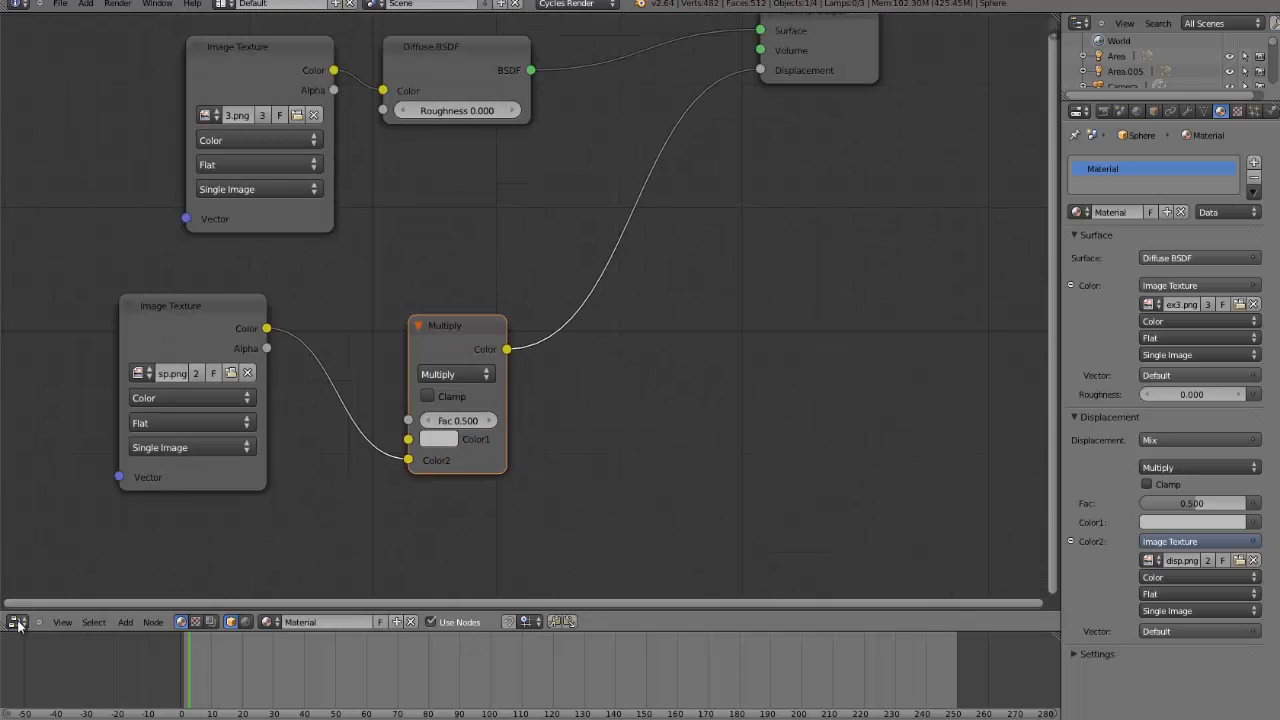
{"action": "left_click_drag", "start_coordinate": [1055, 20], "coordinate": [503, 47]}
{"action": "left_click", "coordinate": [527, 623]}
{"action": "left_click", "coordinate": [565, 603]}
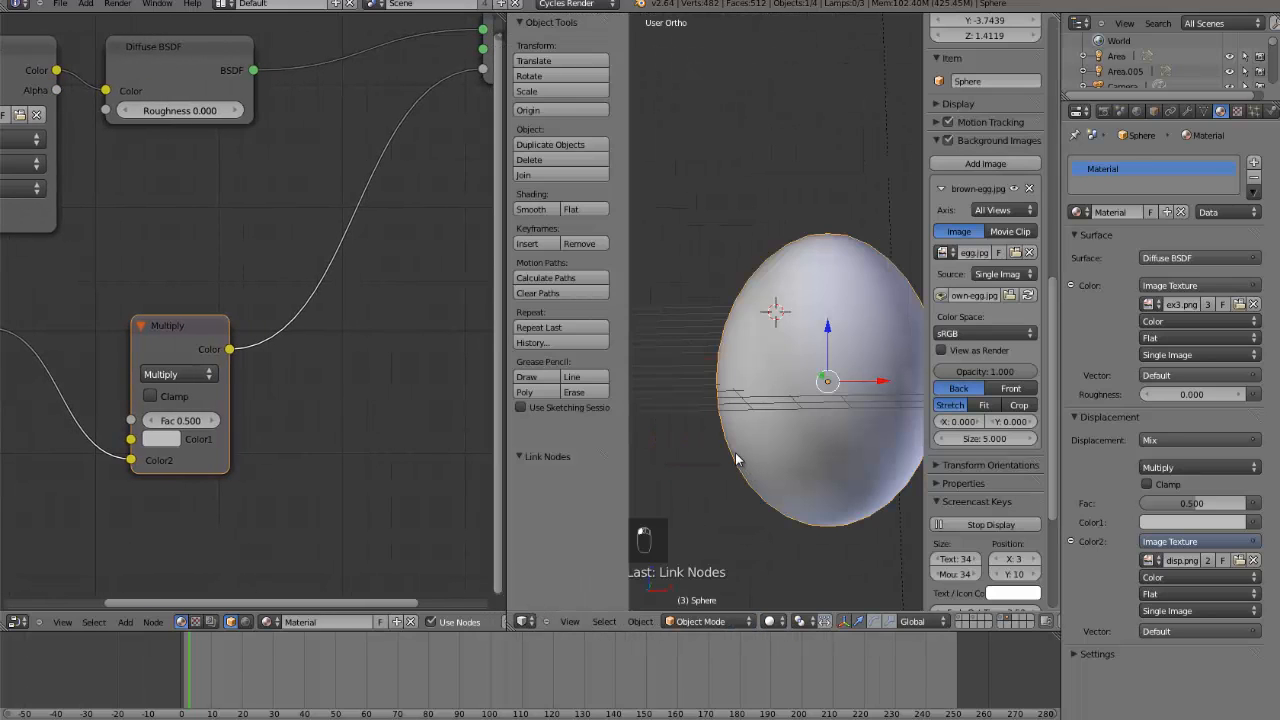
- Hide the 3D View's tool shelf and show the egg close up in Rendered viewport shading
{"action": "key", "text": "t"}
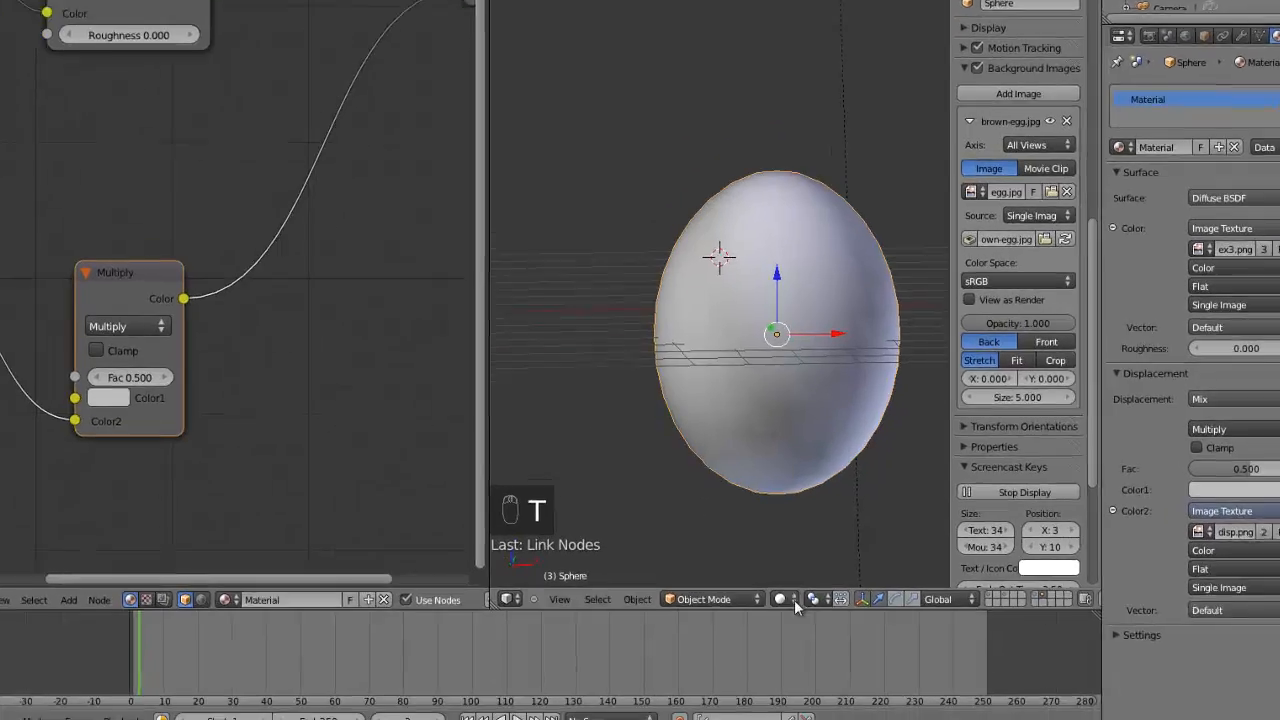
{"action": "left_click", "coordinate": [794, 601]}
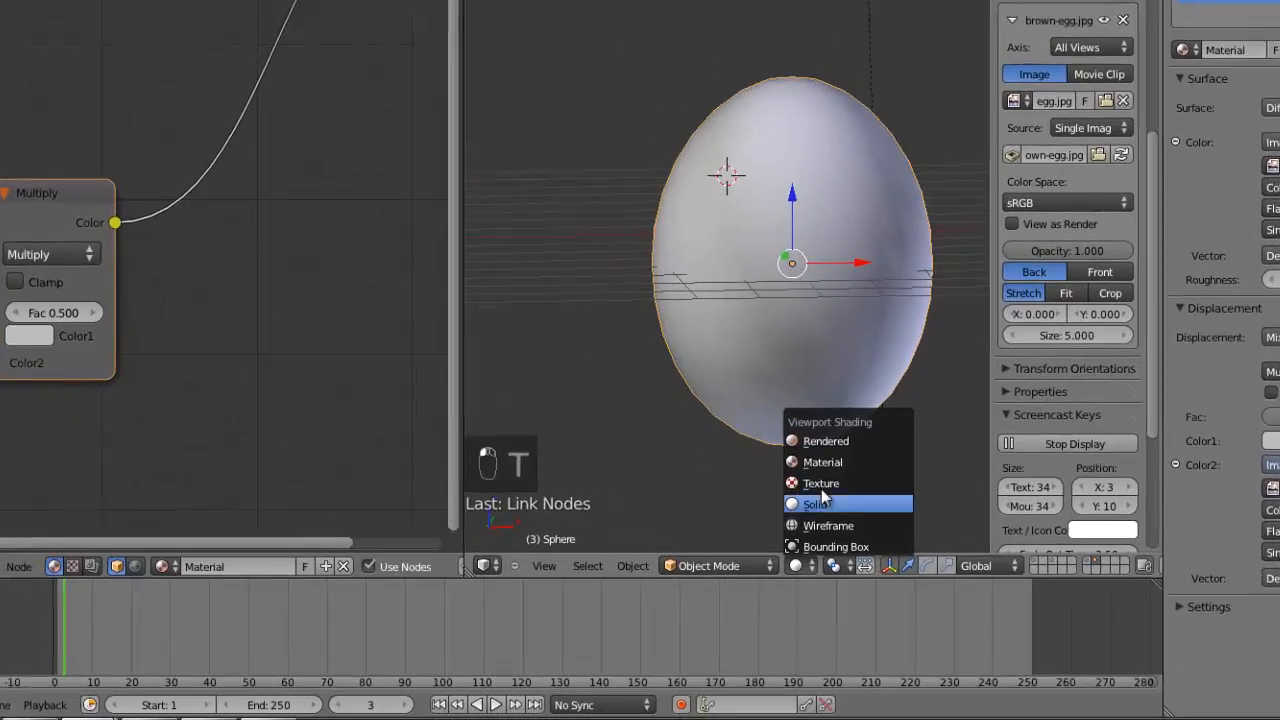
{"action": "left_click", "coordinate": [802, 495]}
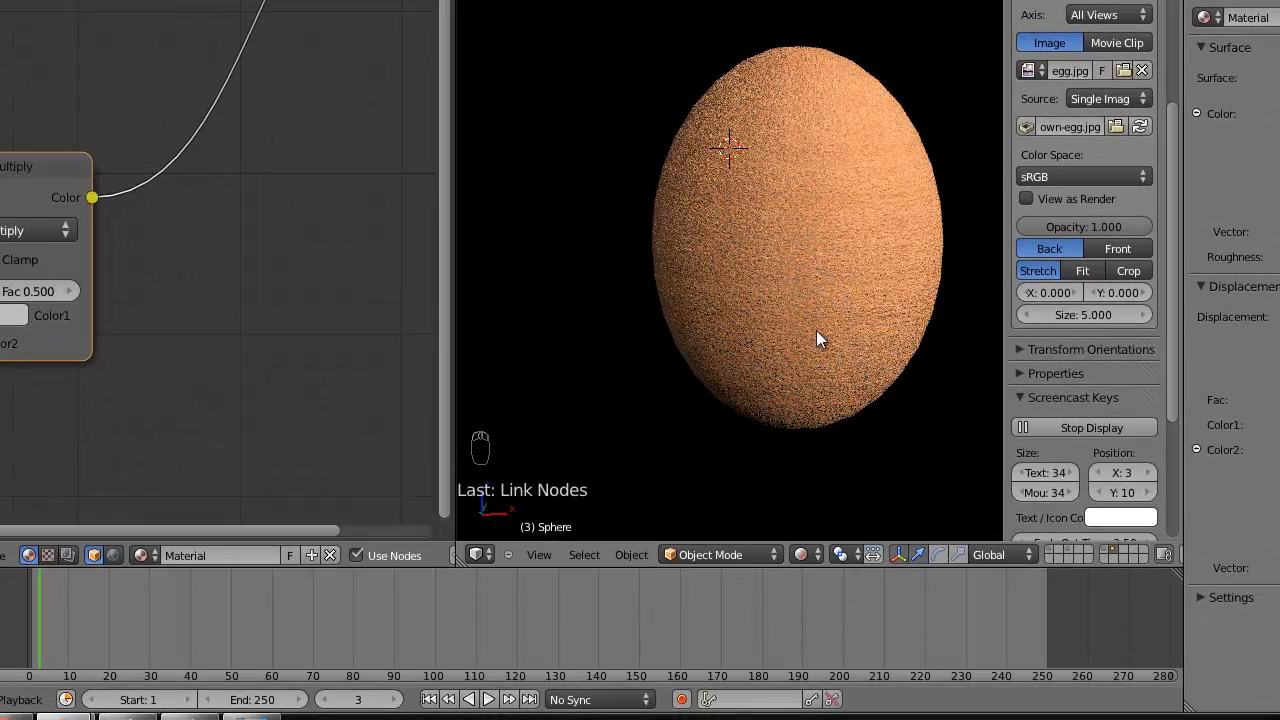
{"action": "scroll", "coordinate": [834, 250], "scroll_direction": "up", "scroll_amount": 2}
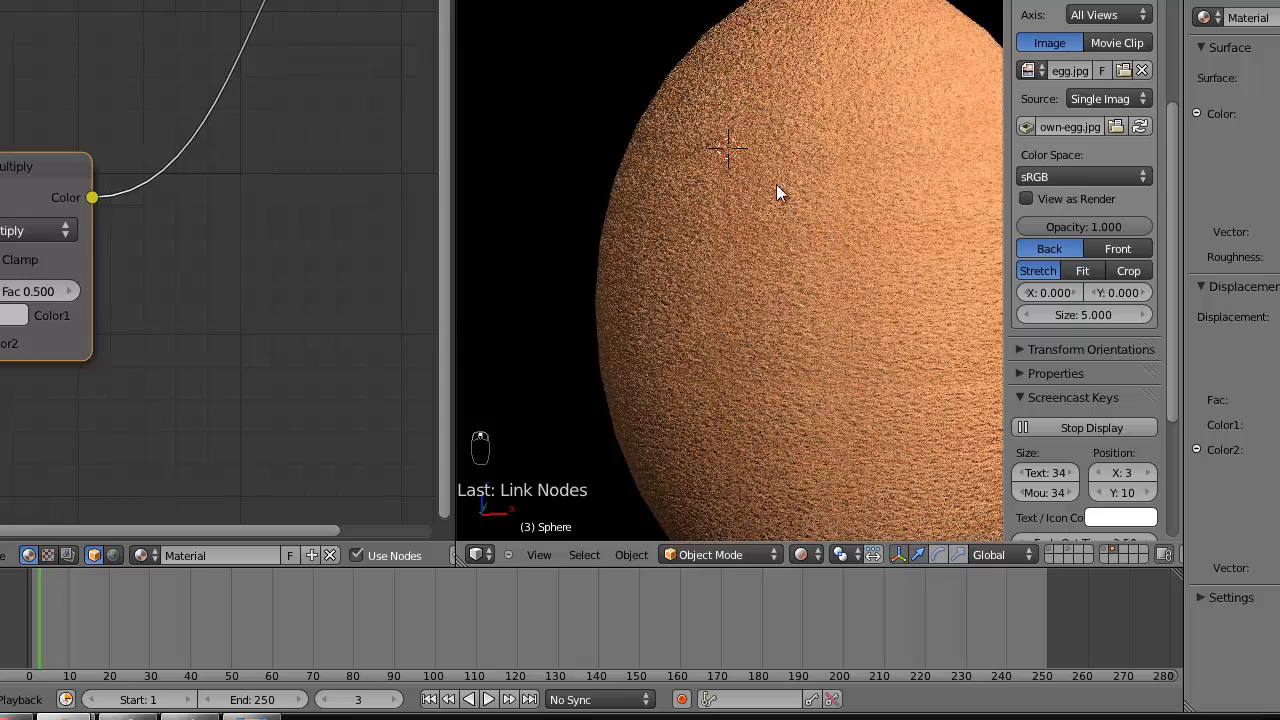
- Try Multiply node factors of 0.2, 0.4 and 0.3 to compare the eggshell's displacement strength
{"action": "left_click", "coordinate": [32, 290]}
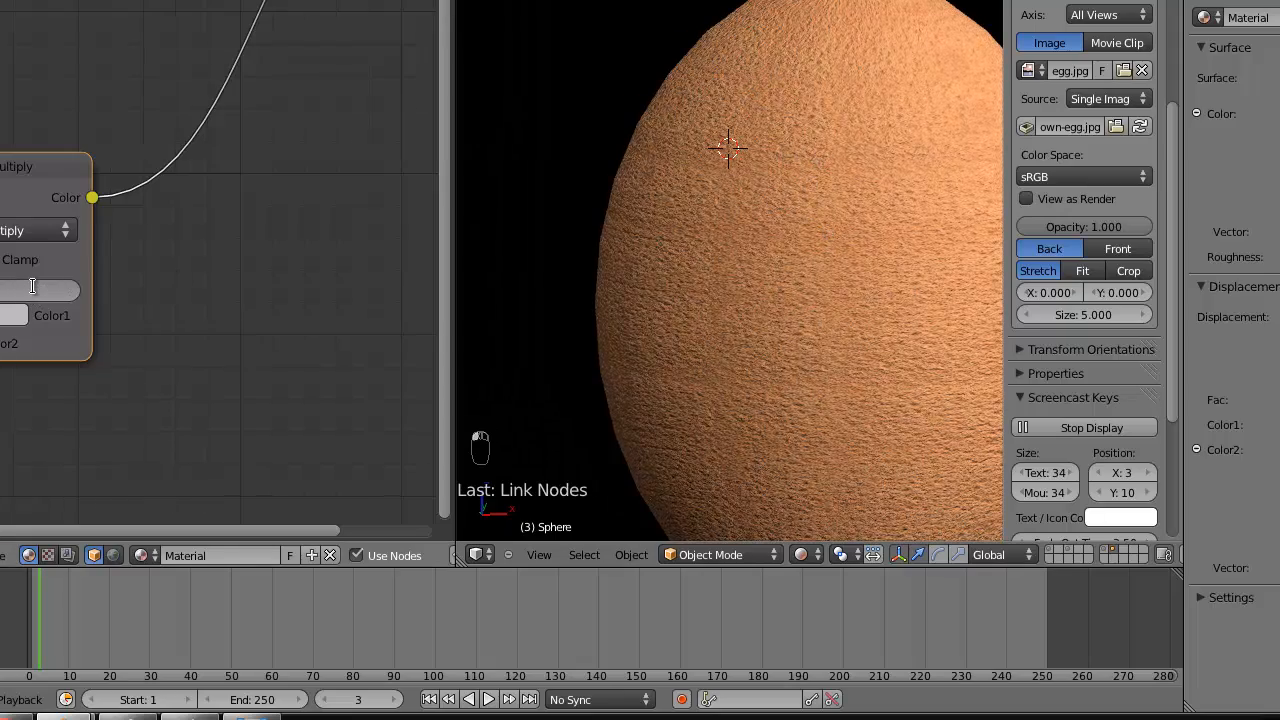
{"action": "key", "text": "Return"}
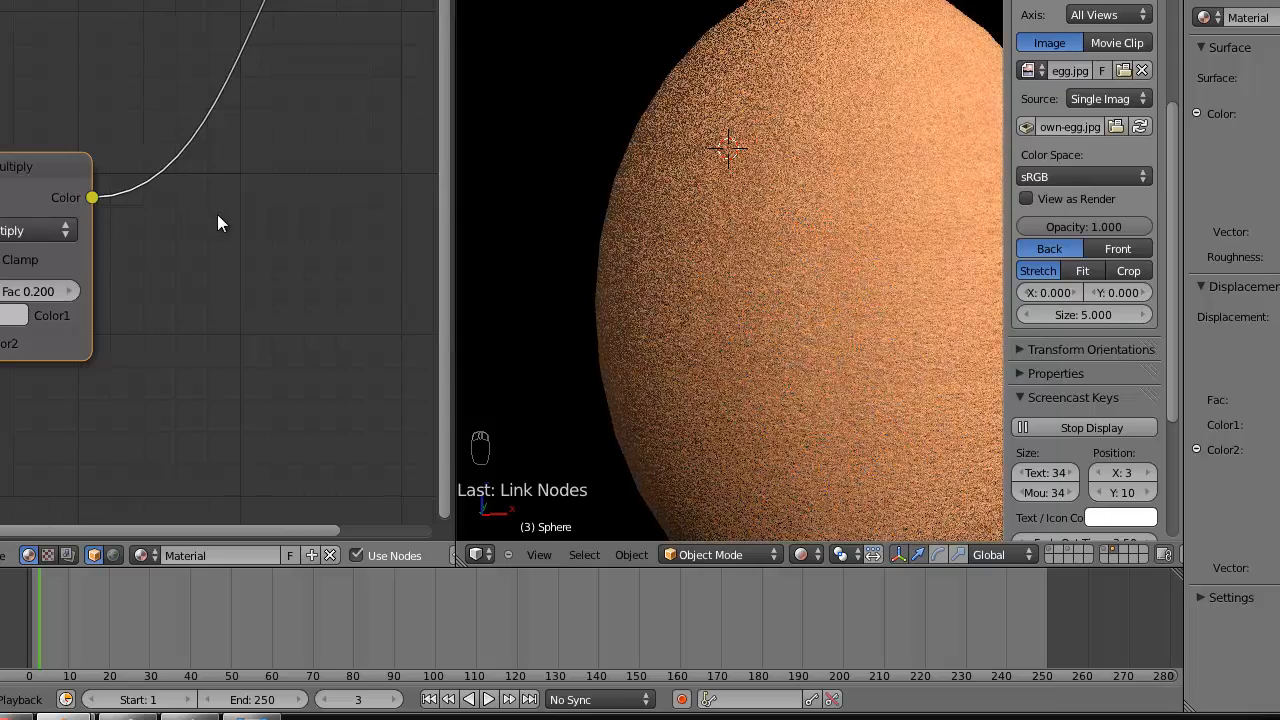
{"action": "left_click", "coordinate": [45, 292]}
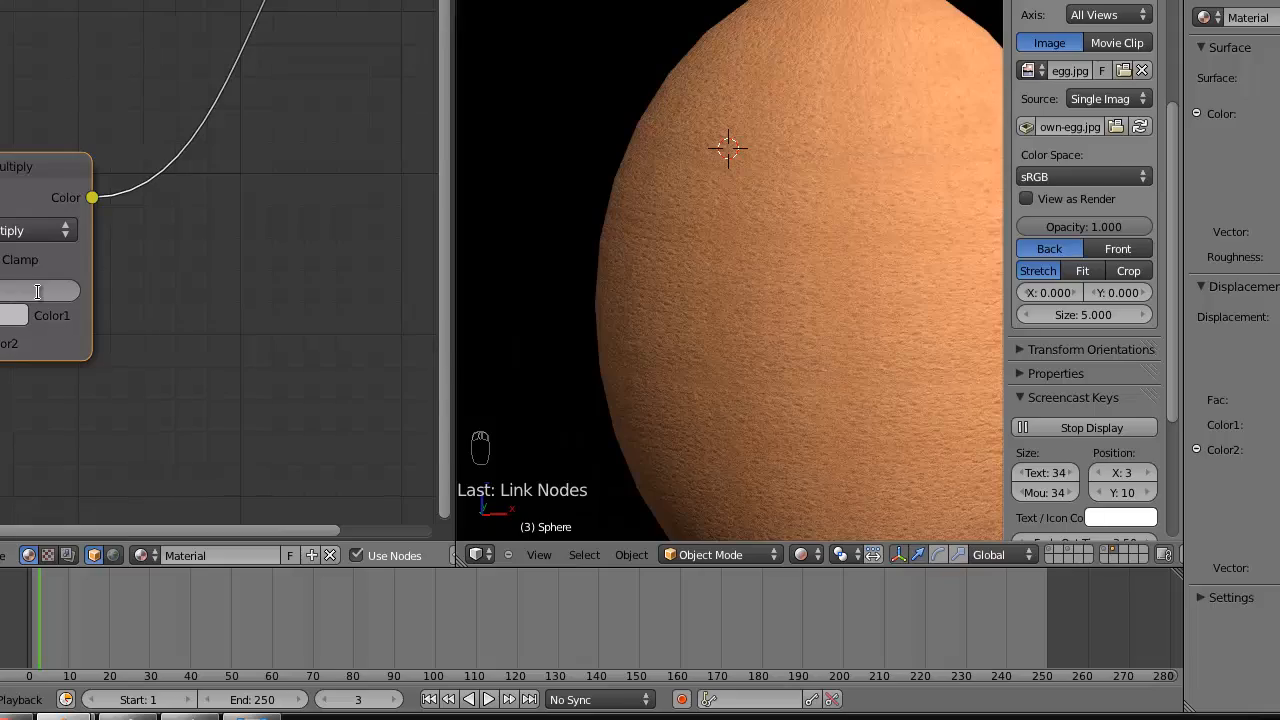
{"action": "key", "text": "Return"}
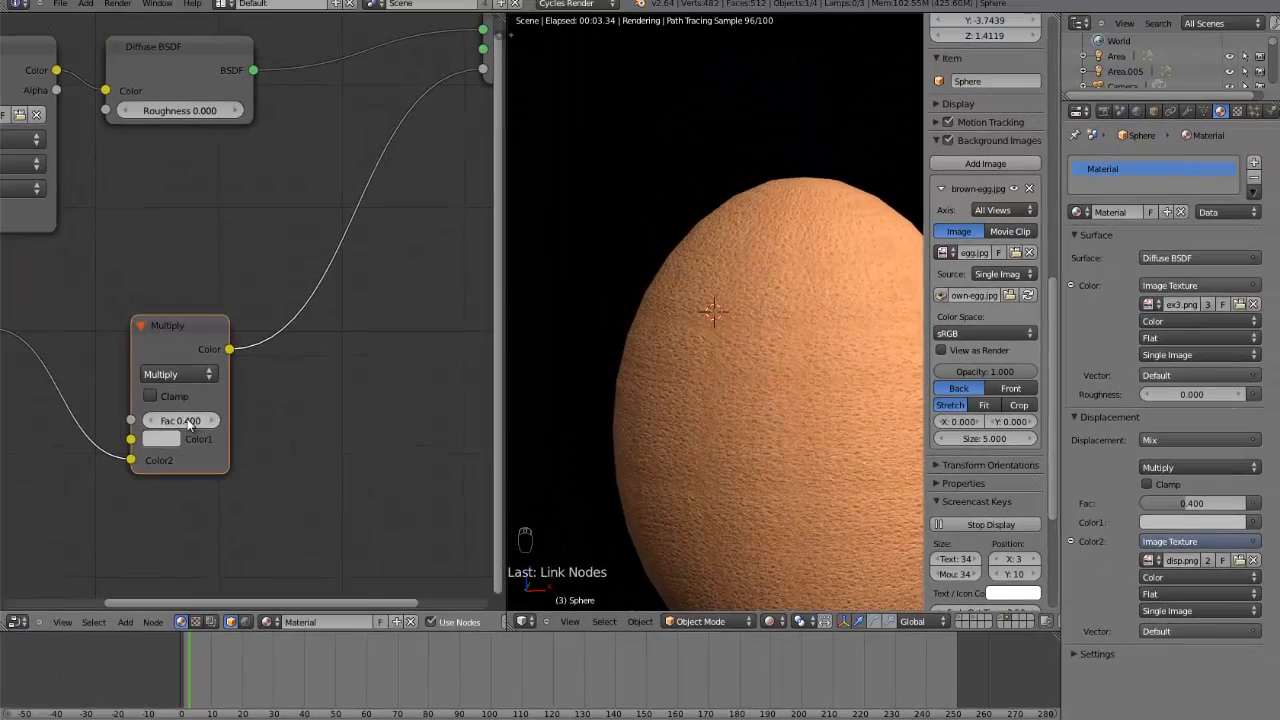
{"action": "left_click", "coordinate": [20, 291]}
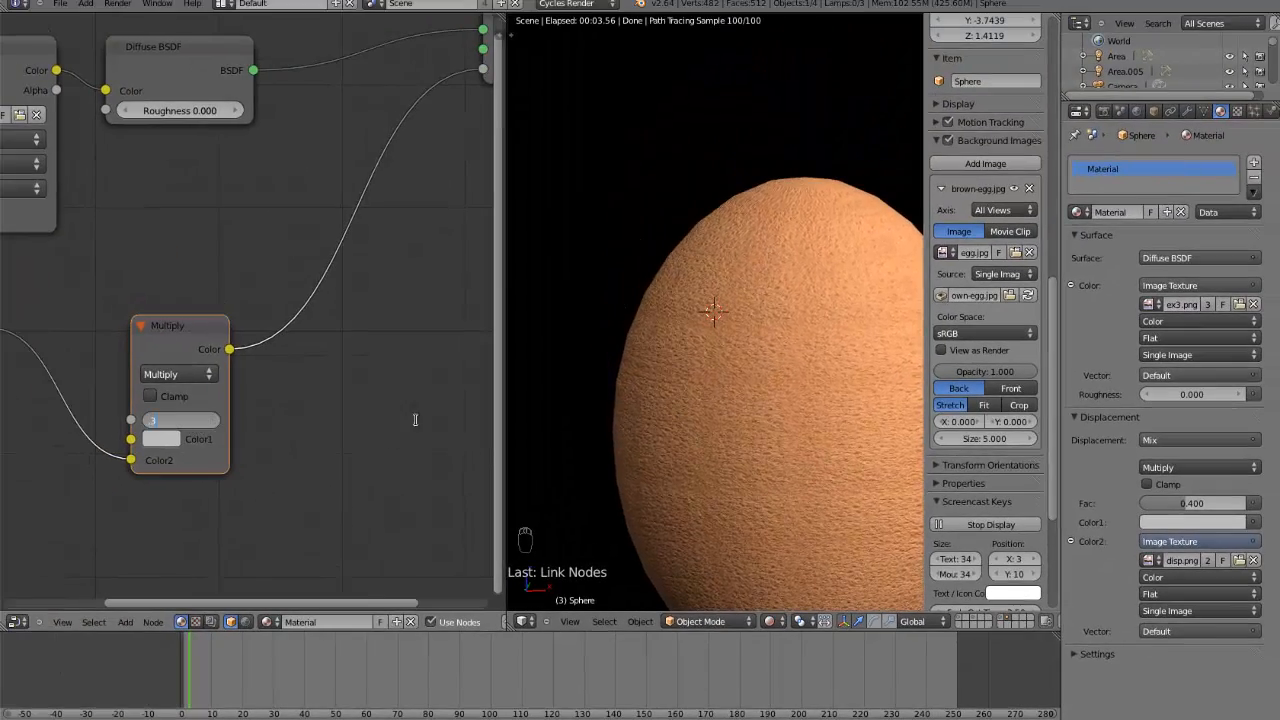
{"action": "type", "text": "0.3"}
{"action": "key", "text": "Return"}
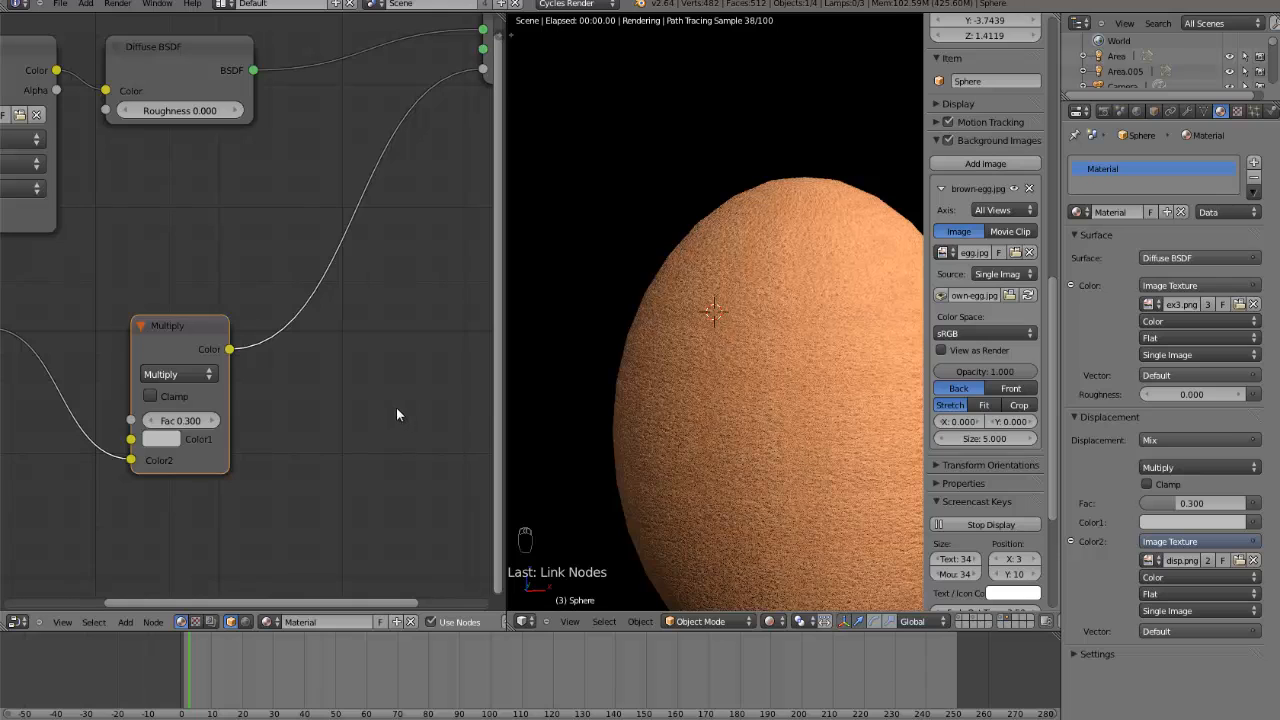
- Move the upper Image Texture and Diffuse BSDF nodes away from the Material Output to make room between them
{"action": "scroll", "coordinate": [317, 327], "scroll_direction": "down", "scroll_amount": 1}
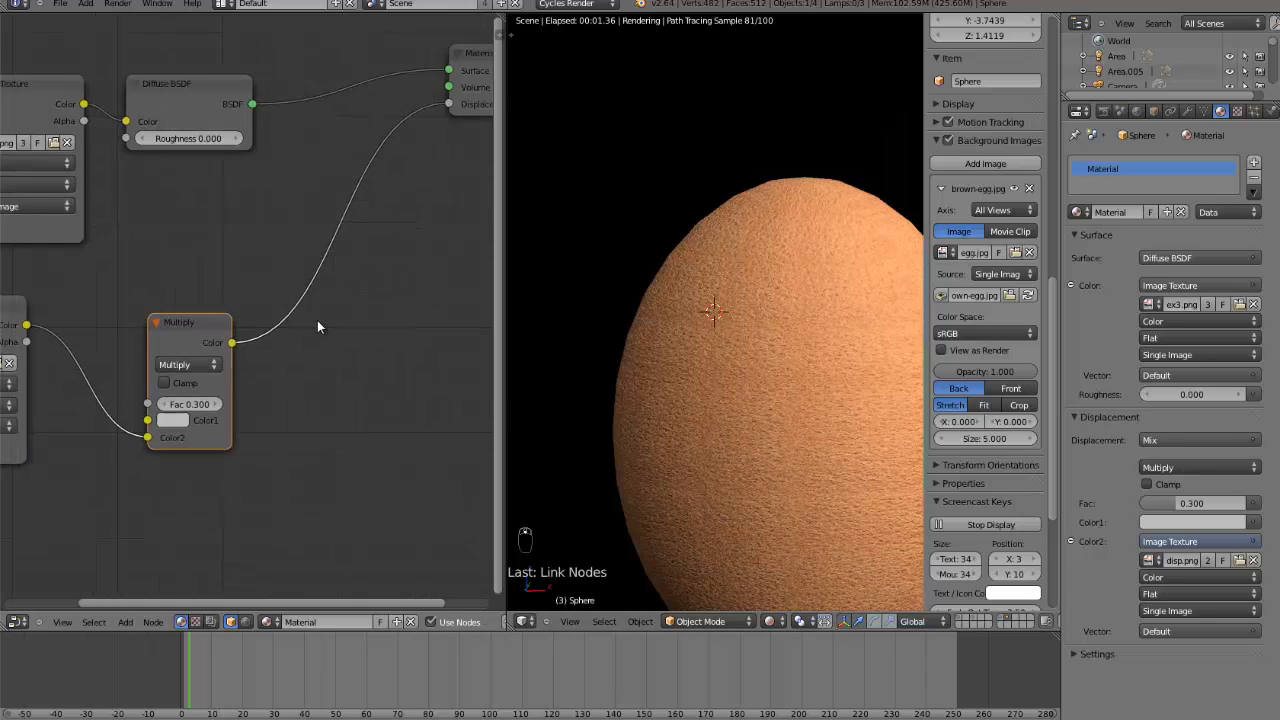
{"action": "scroll", "coordinate": [317, 320], "scroll_direction": "down", "scroll_amount": 3}
{"action": "left_click_drag", "start_coordinate": [114, 208], "coordinate": [36, 145]}
{"action": "left_click_drag", "start_coordinate": [203, 200], "coordinate": [183, 160]}
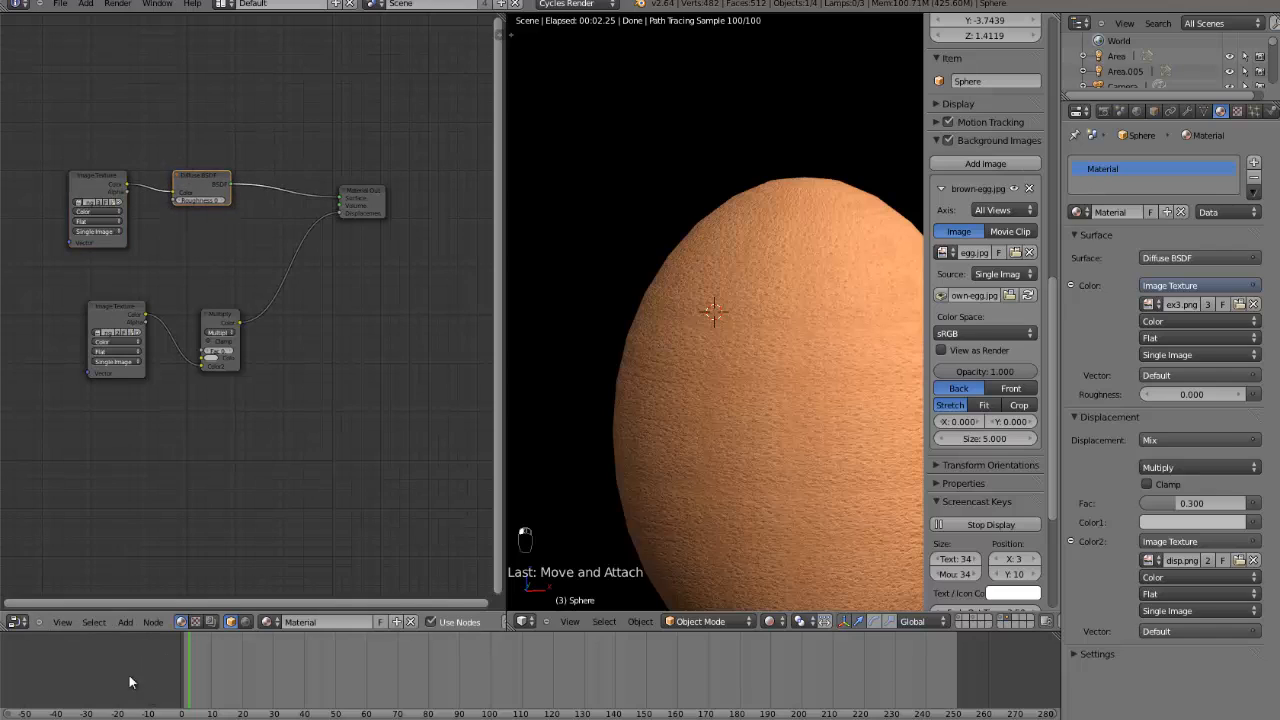
- Add a Mix Shader node and insert it on the link between the Diffuse BSDF and the Material Output
{"action": "left_click", "coordinate": [126, 623]}
{"action": "mouse_move", "coordinate": [150, 562]}
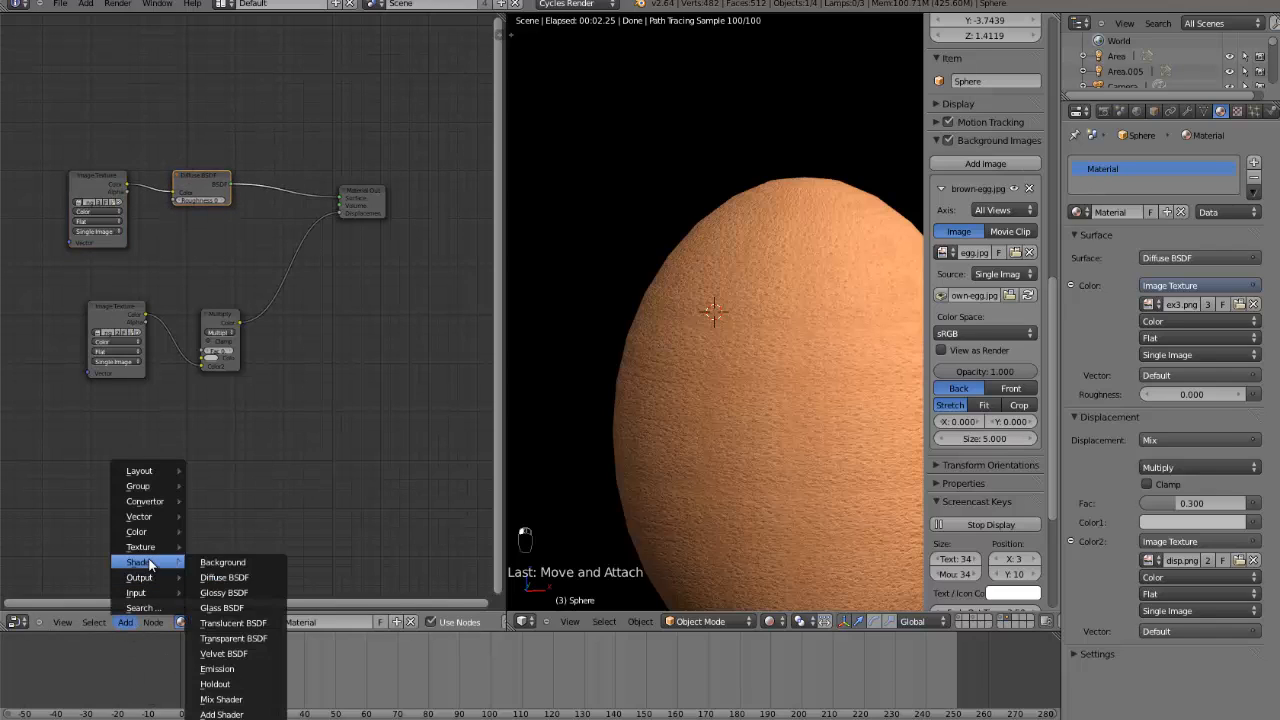
{"action": "left_click", "coordinate": [235, 705]}
{"action": "scroll", "coordinate": [262, 480], "scroll_direction": "down", "scroll_amount": 2}
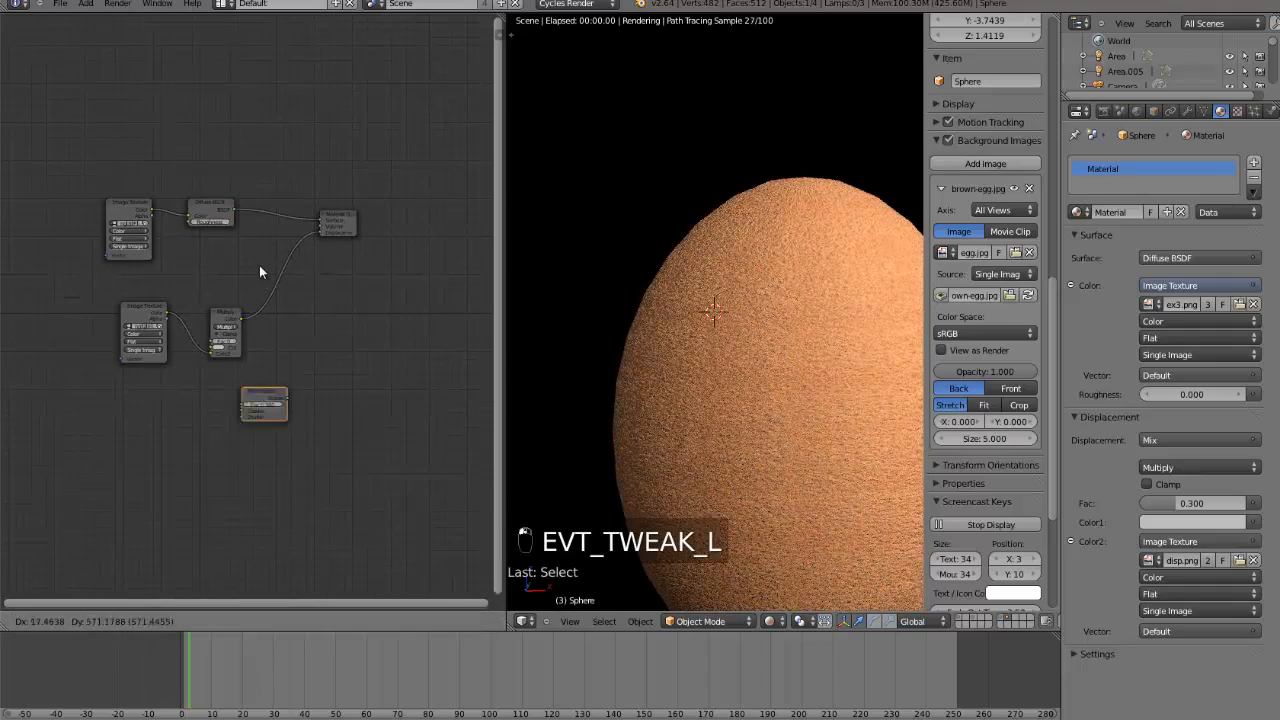
{"action": "left_click", "coordinate": [266, 122]}
- Add a Glossy BSDF node below the Diffuse BSDF and link its output to the Mix Shader's second shader input
{"action": "scroll", "coordinate": [288, 272], "scroll_direction": "up", "scroll_amount": 3}
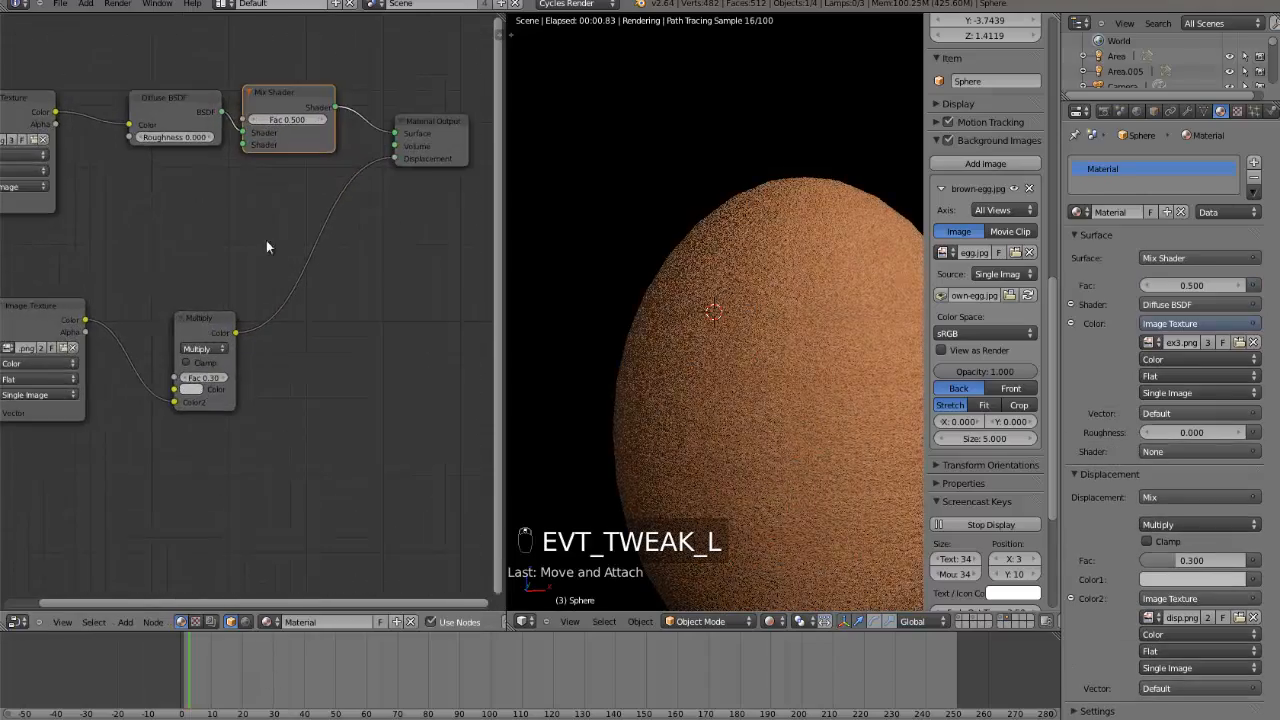
{"action": "middle_click_drag", "start_coordinate": [266, 243], "coordinate": [341, 432]}
{"action": "scroll", "coordinate": [341, 432], "scroll_direction": "up", "scroll_amount": 1}
{"action": "left_click", "coordinate": [125, 622]}
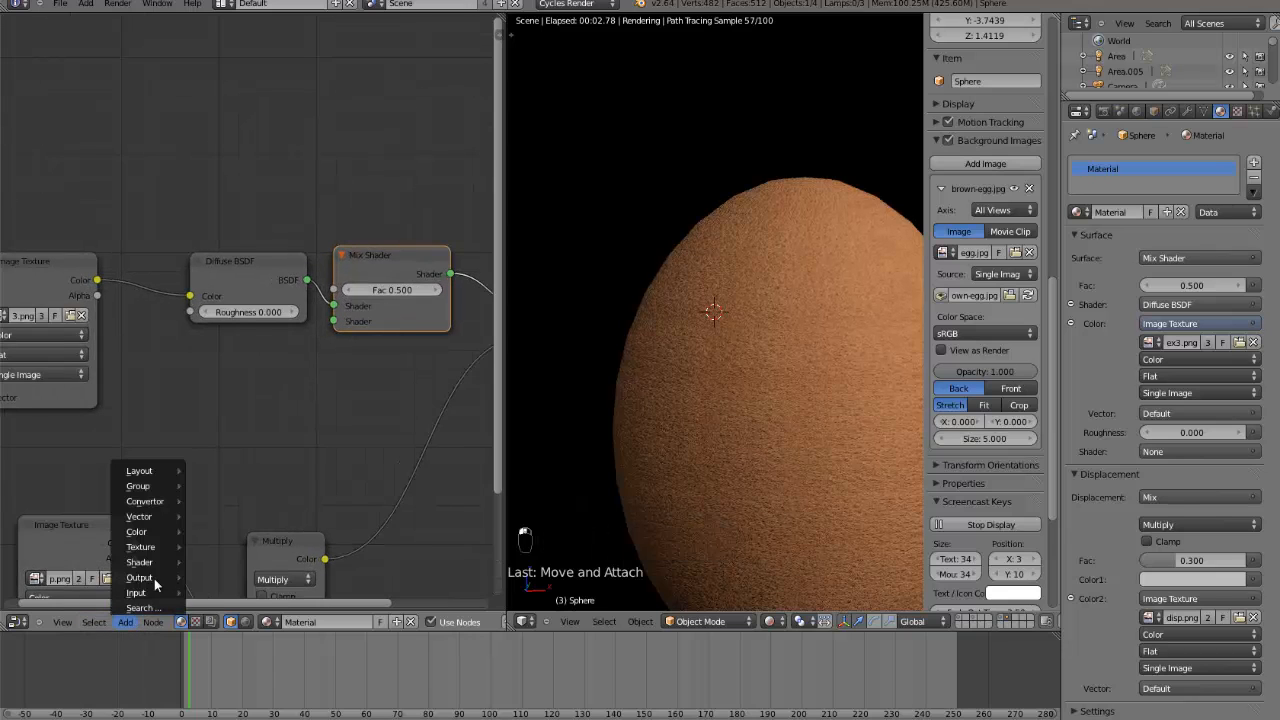
{"action": "mouse_move", "coordinate": [153, 561]}
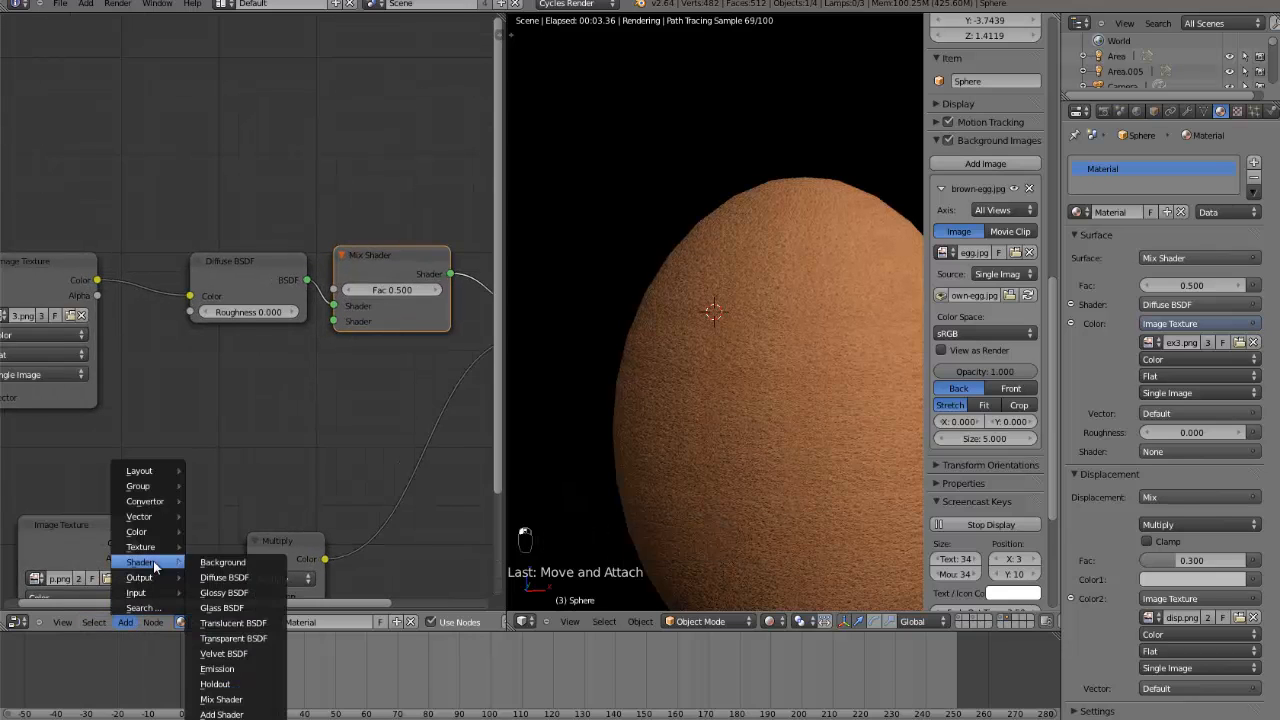
{"action": "left_click", "coordinate": [239, 596]}
{"action": "scroll", "coordinate": [285, 480], "scroll_direction": "down", "scroll_amount": 2}
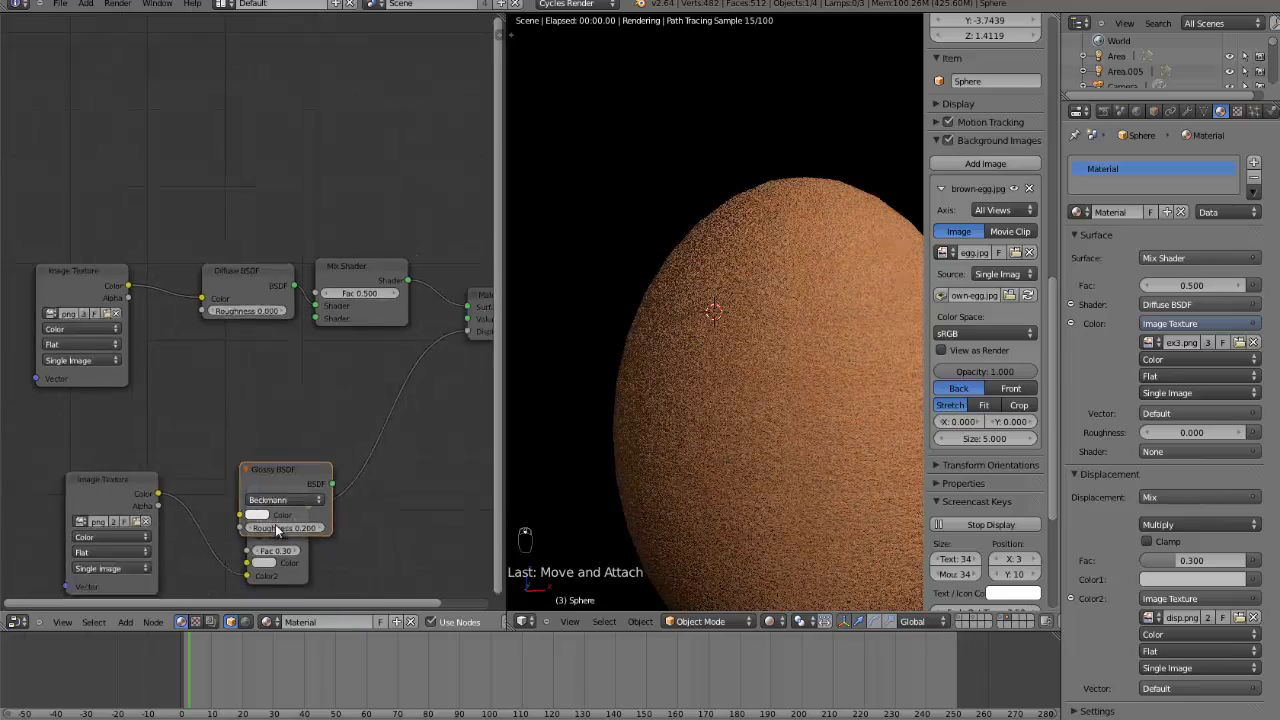
{"action": "left_click_drag", "start_coordinate": [283, 459], "coordinate": [244, 336]}
{"action": "scroll", "coordinate": [244, 336], "scroll_direction": "up", "scroll_amount": 2}
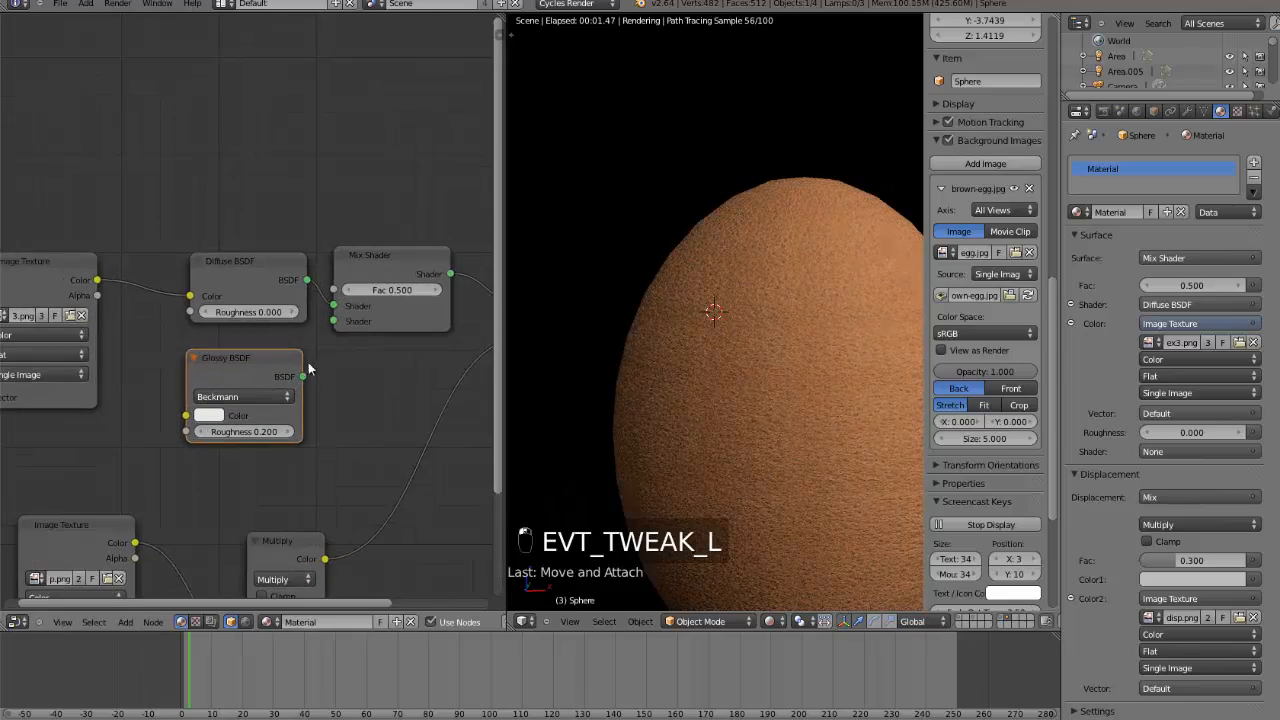
{"action": "left_click_drag", "start_coordinate": [302, 376], "coordinate": [333, 322]}
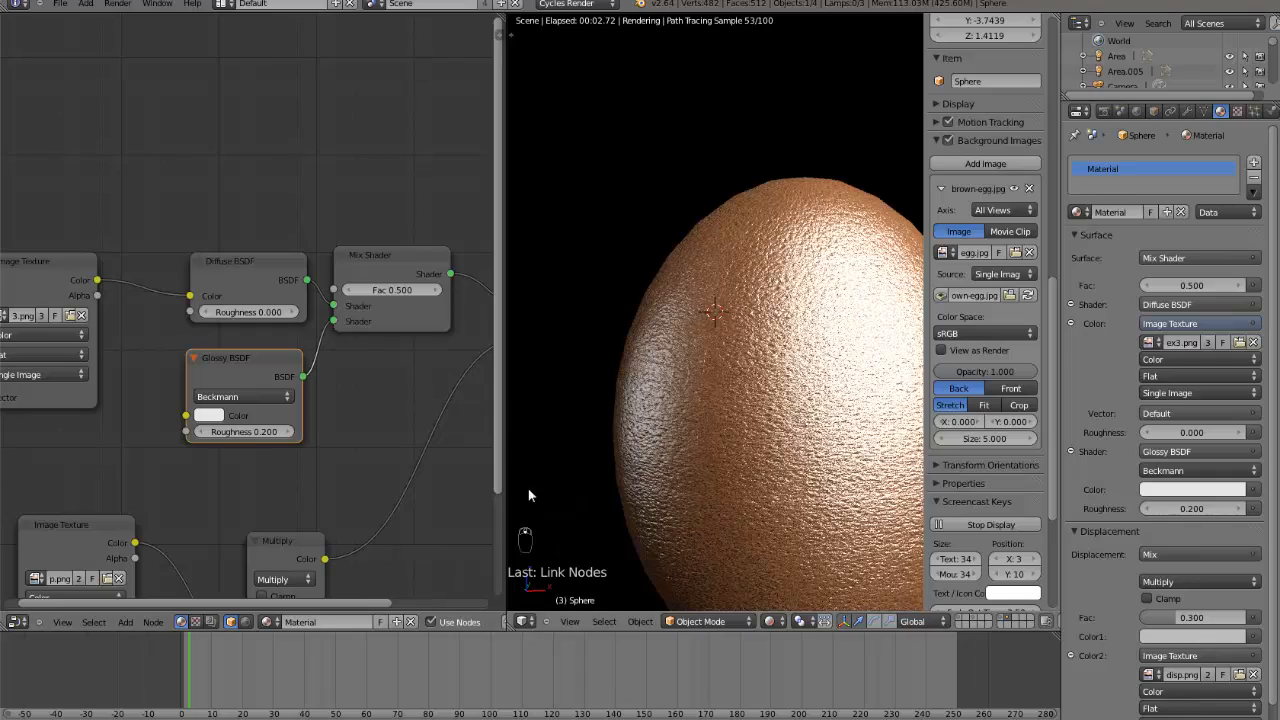
- Try a Mix Shader factor of 0.1, and settle on 0.05 for a subtle gloss
{"action": "left_click", "coordinate": [388, 289]}
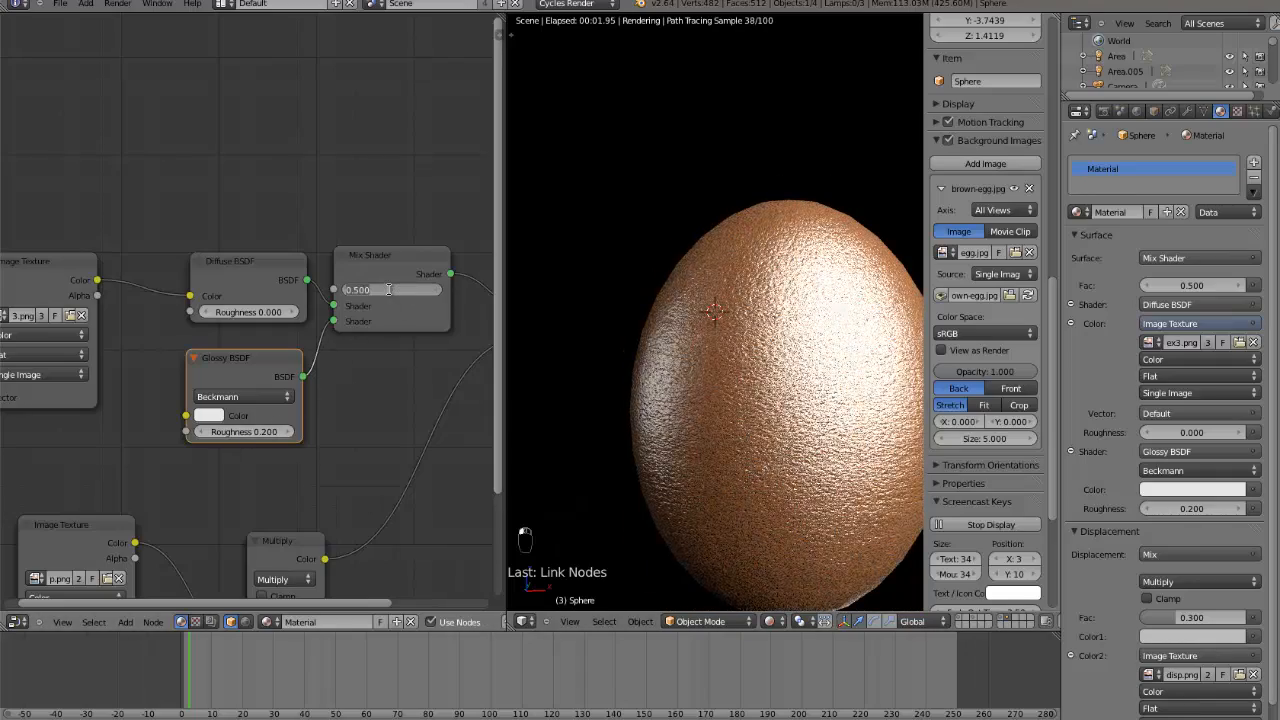
{"action": "type", "text": "1"}
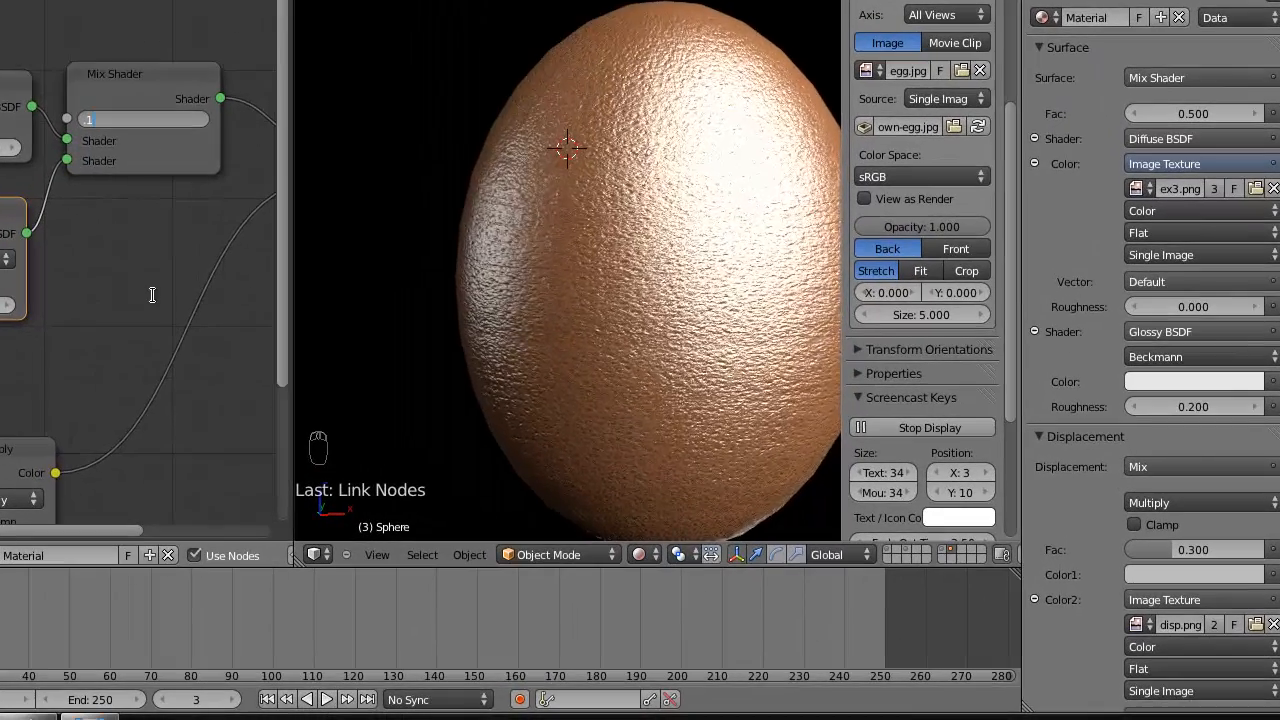
{"action": "key", "text": "Return"}
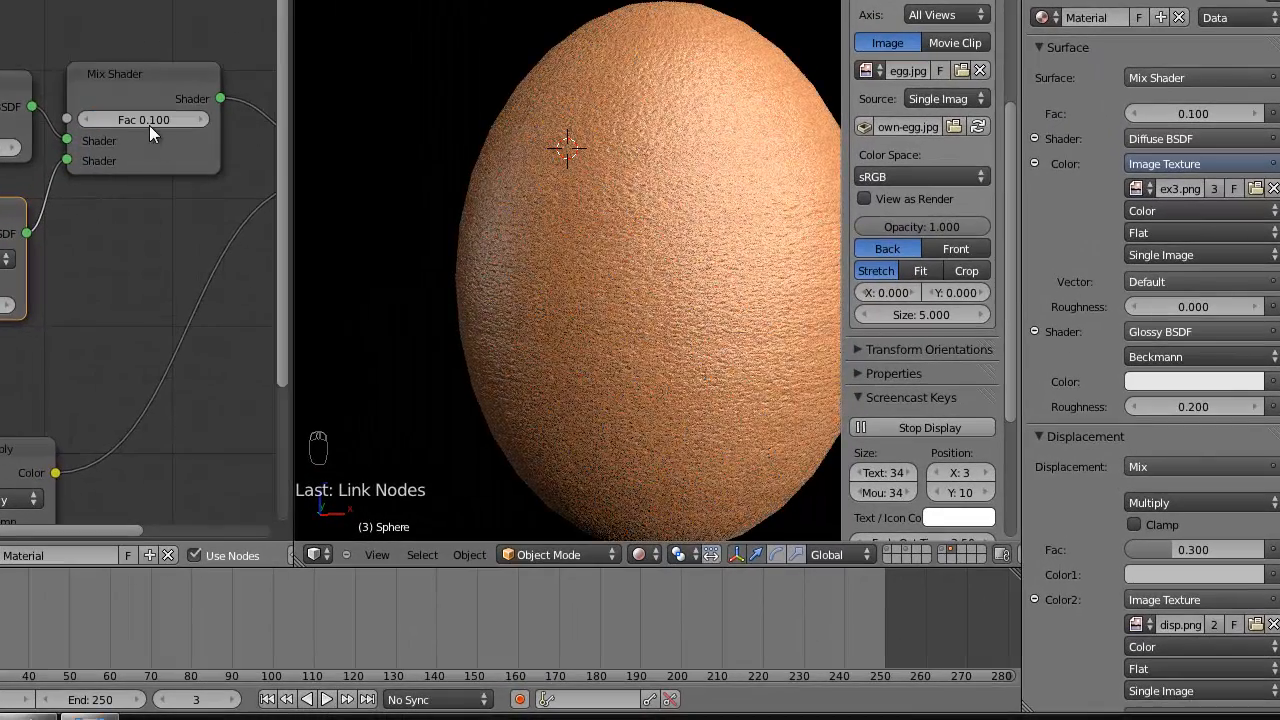
{"action": "left_click", "coordinate": [149, 121]}
{"action": "key", "text": "BackSpace"}
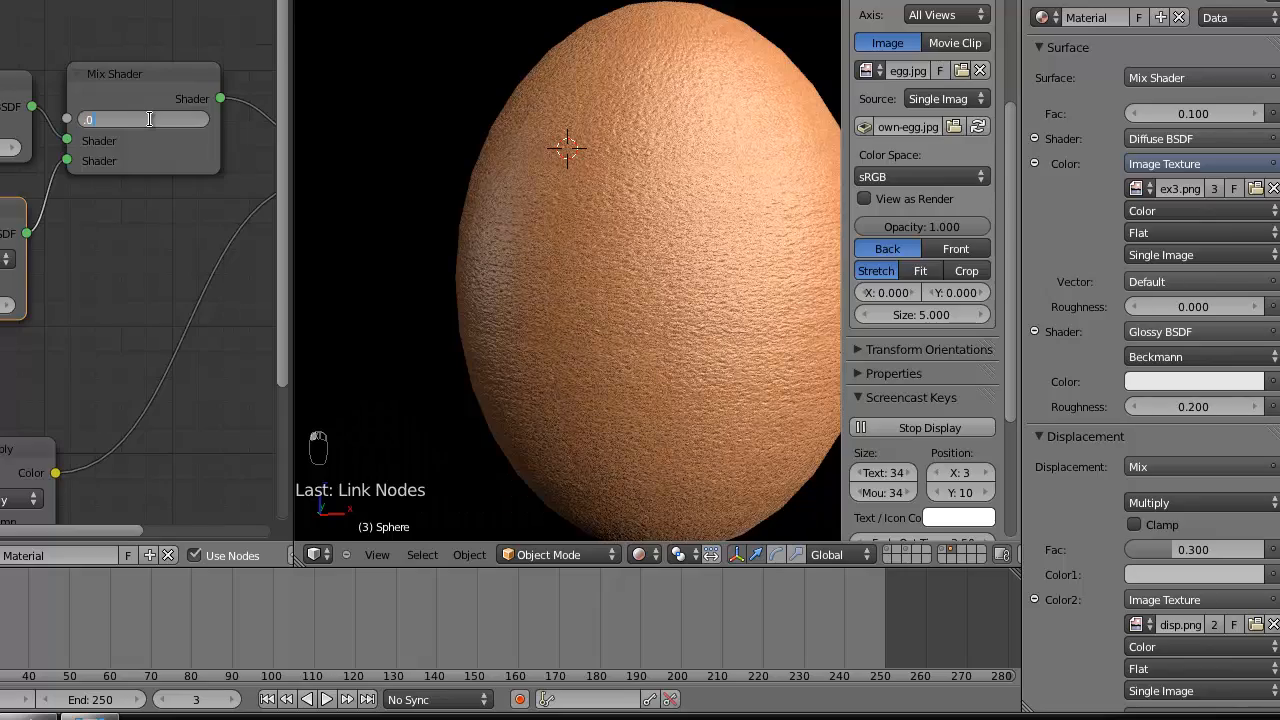
{"action": "key", "text": "Return"}
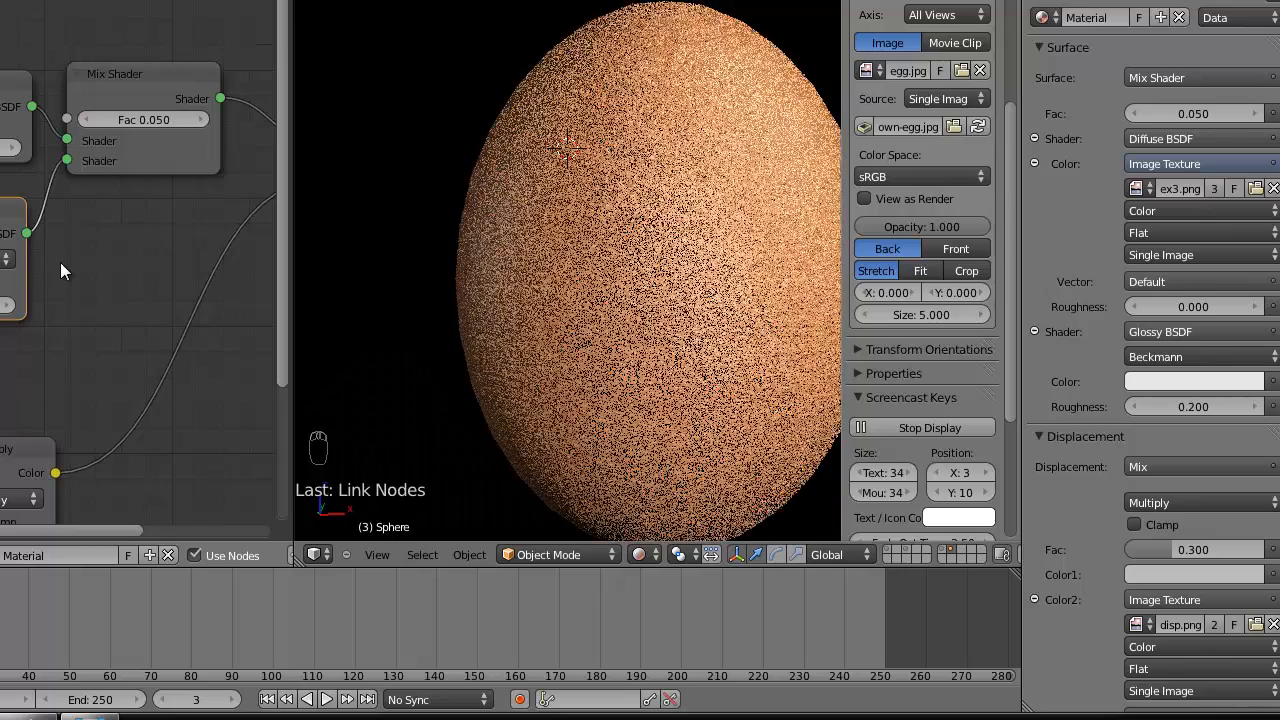
- Set the Multiply node's factor to 0.4 to strengthen the egg's displacement
{"action": "scroll", "coordinate": [545, 224], "scroll_direction": "down", "scroll_amount": 5}
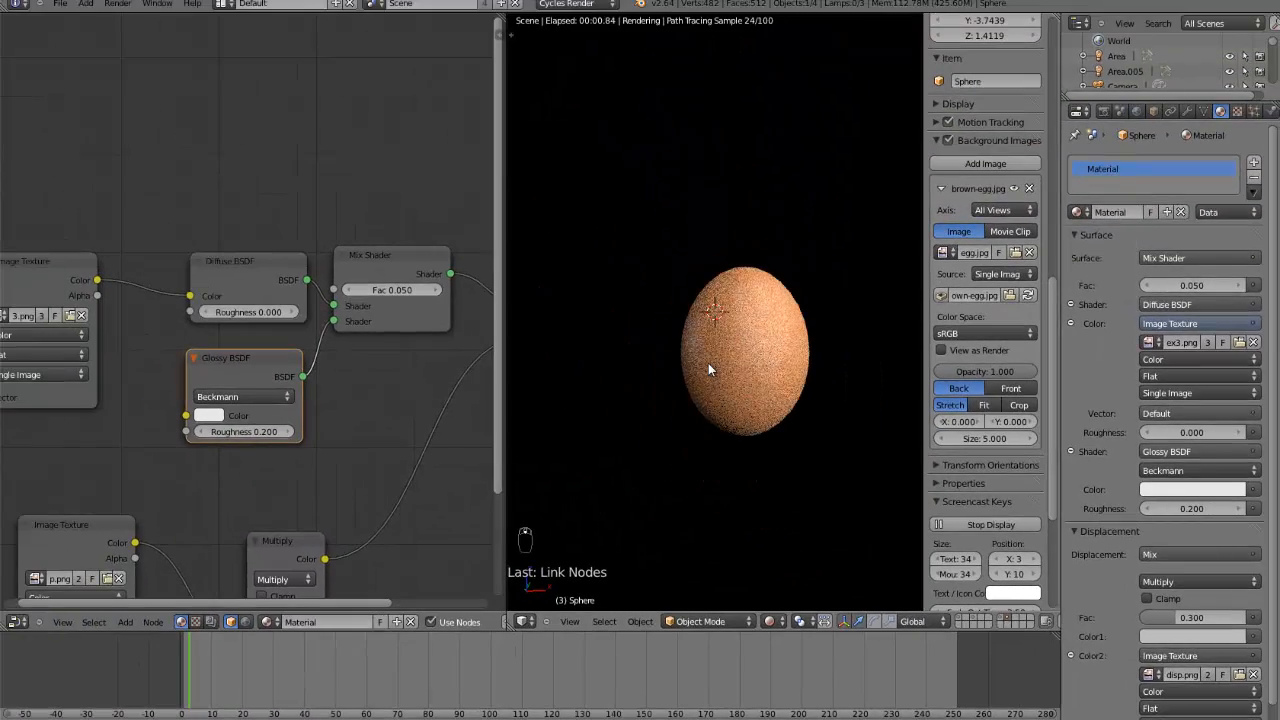
{"action": "scroll", "coordinate": [708, 363], "scroll_direction": "up", "scroll_amount": 4}
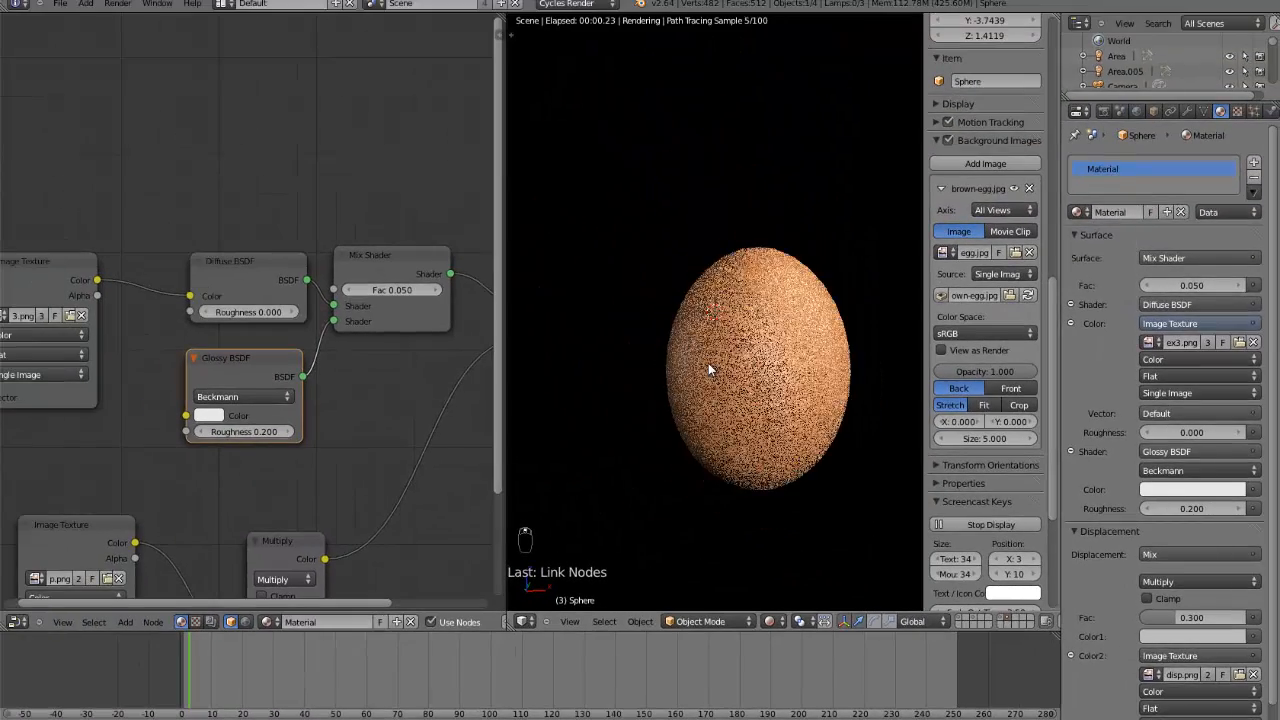
{"action": "scroll", "coordinate": [403, 510], "scroll_direction": "down", "scroll_amount": 2}
{"action": "middle_click_drag", "start_coordinate": [353, 526], "coordinate": [362, 456]}
{"action": "left_click_drag", "start_coordinate": [281, 485], "coordinate": [289, 486]}
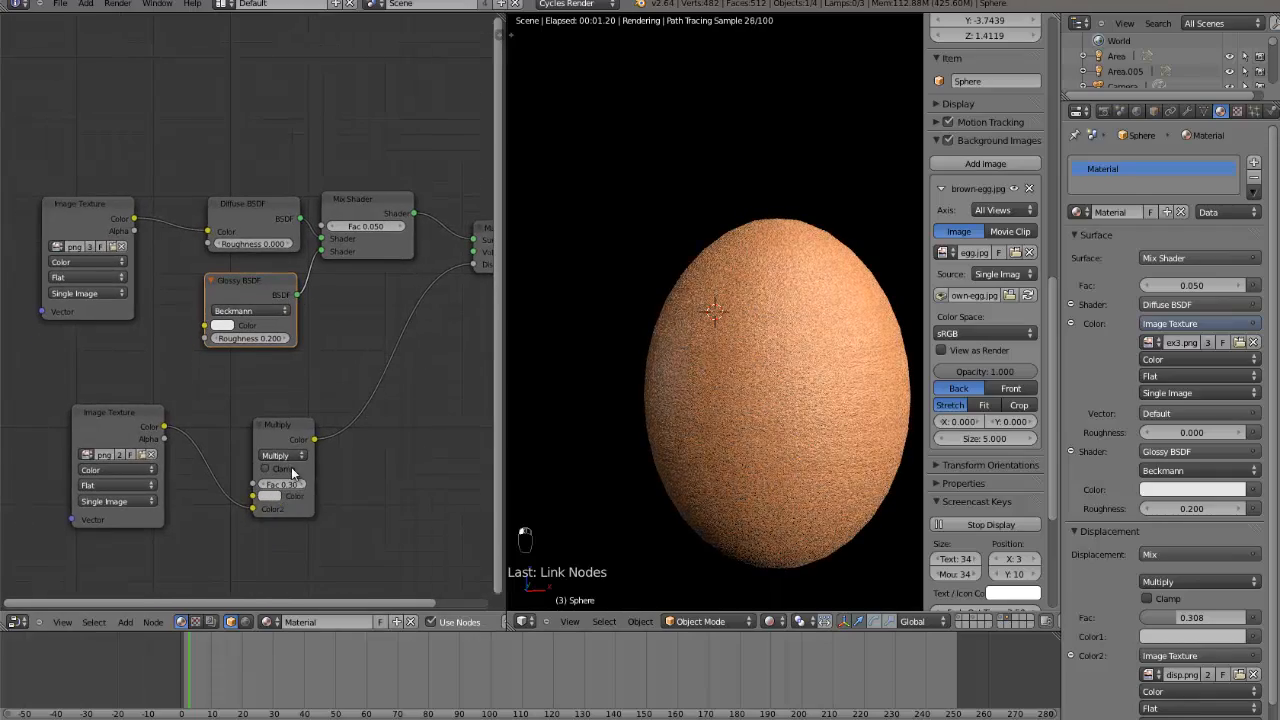
{"action": "left_click", "coordinate": [288, 486]}
{"action": "type", "text": ".4"}
{"action": "key", "text": "Return"}
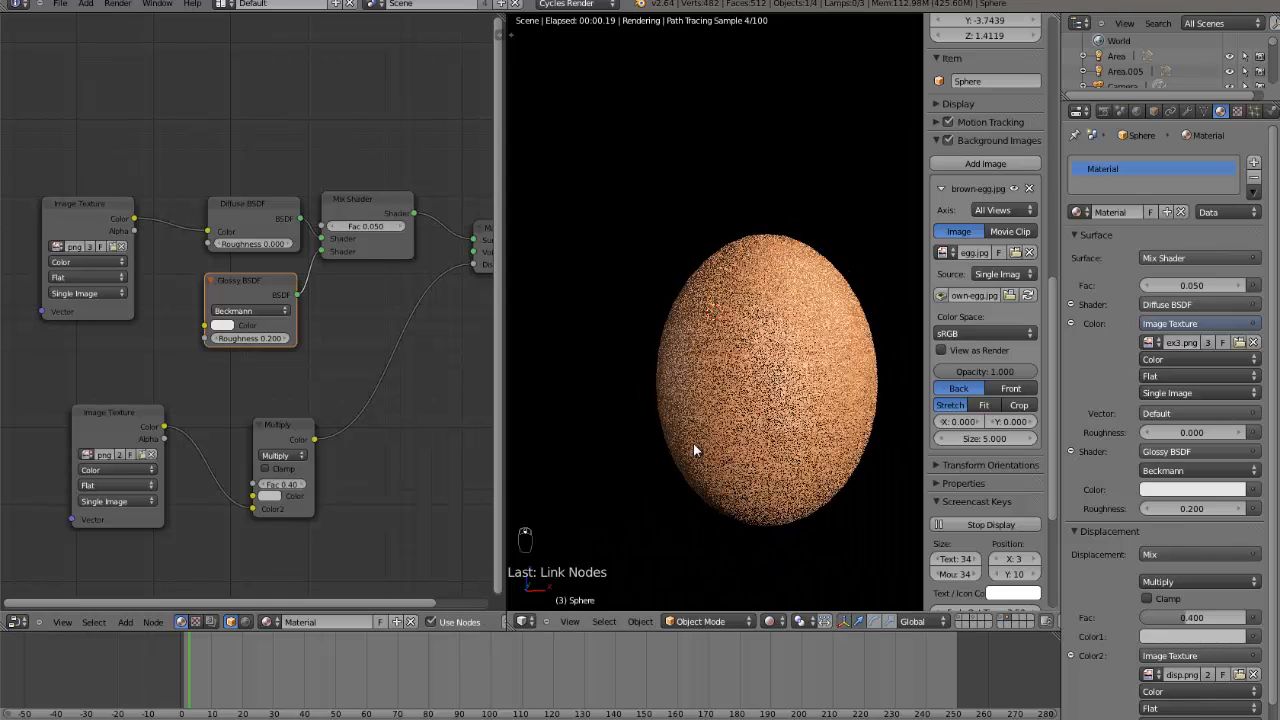
- Switch the viewport to solid shading and add a Subdivision Surface modifier to the egg
{"action": "scroll", "coordinate": [693, 443], "scroll_direction": "down", "scroll_amount": 4}
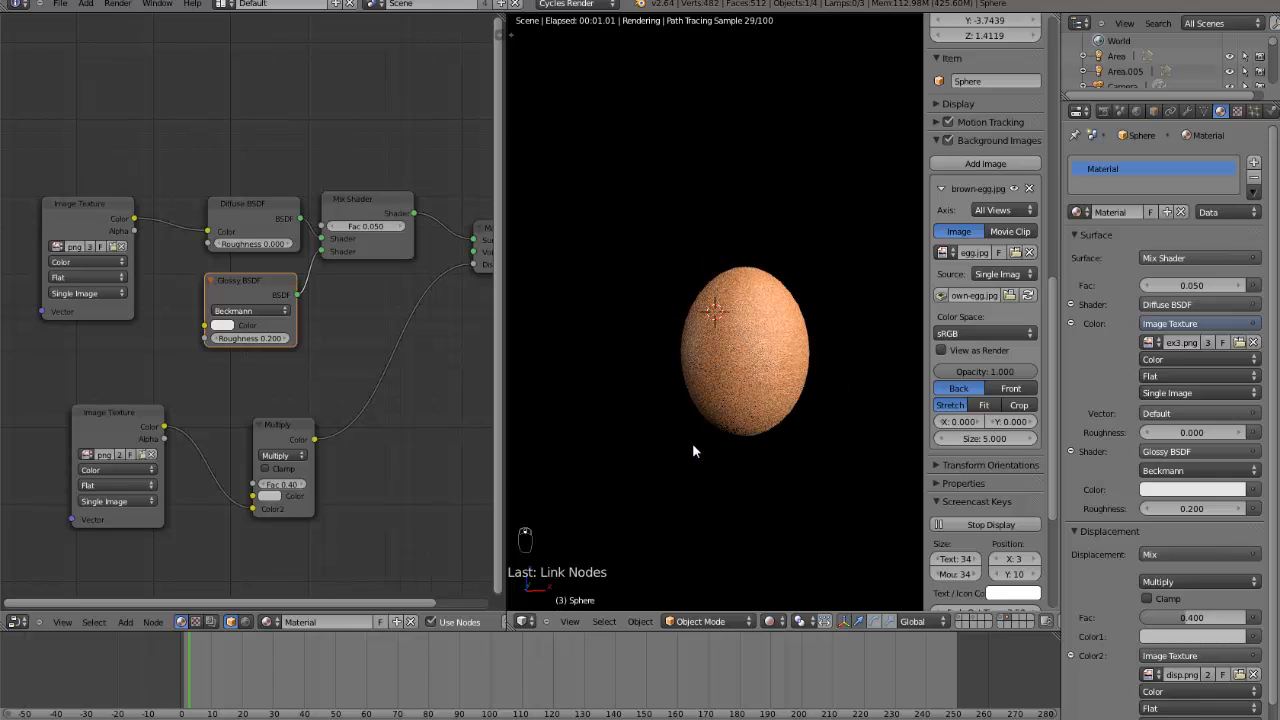
{"action": "scroll", "coordinate": [692, 451], "scroll_direction": "up", "scroll_amount": 2}
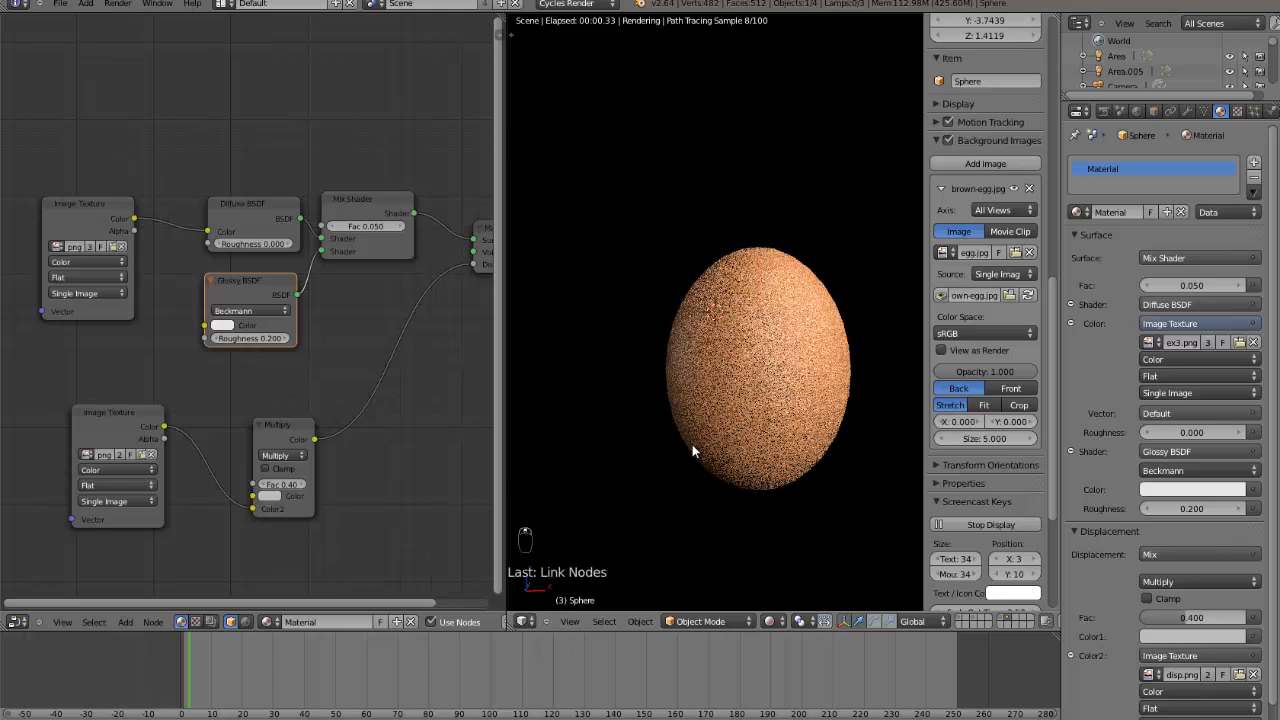
{"action": "left_click", "coordinate": [769, 621]}
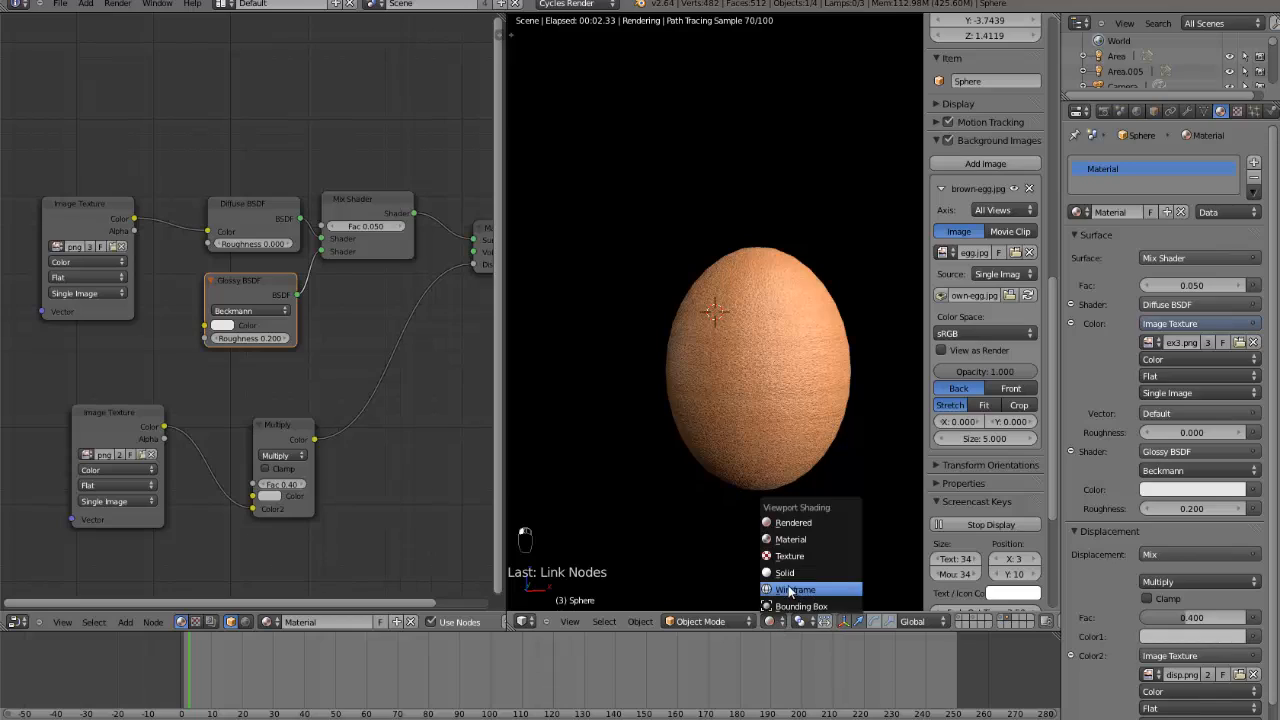
{"action": "left_click", "coordinate": [785, 572]}
{"action": "key", "text": "Tab"}
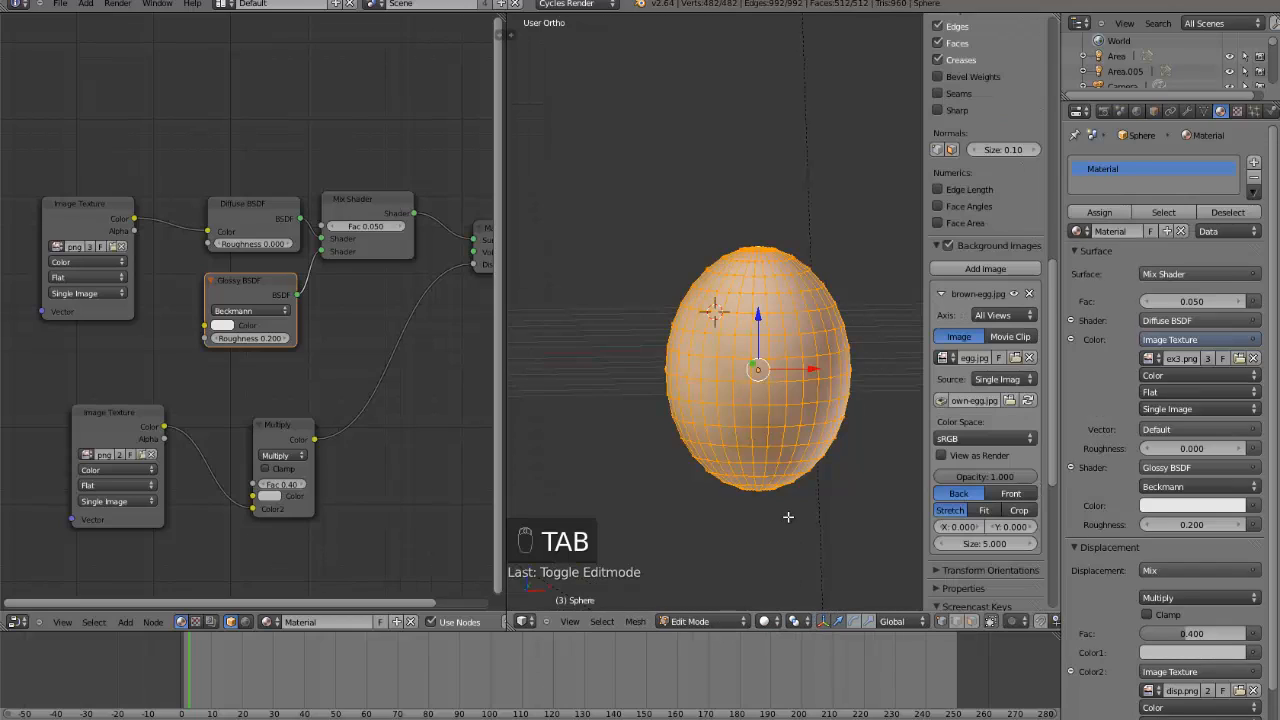
{"action": "key", "text": "Tab"}
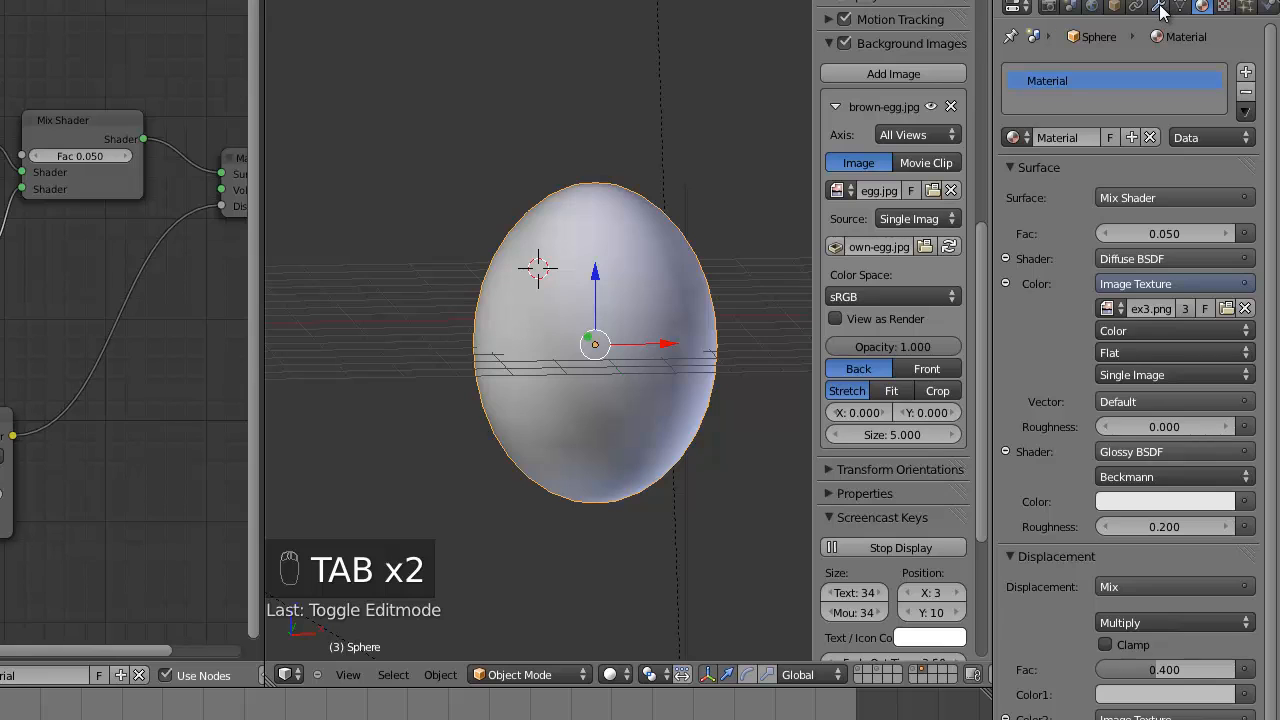
{"action": "left_click", "coordinate": [1160, 8]}
{"action": "left_click", "coordinate": [1125, 72]}
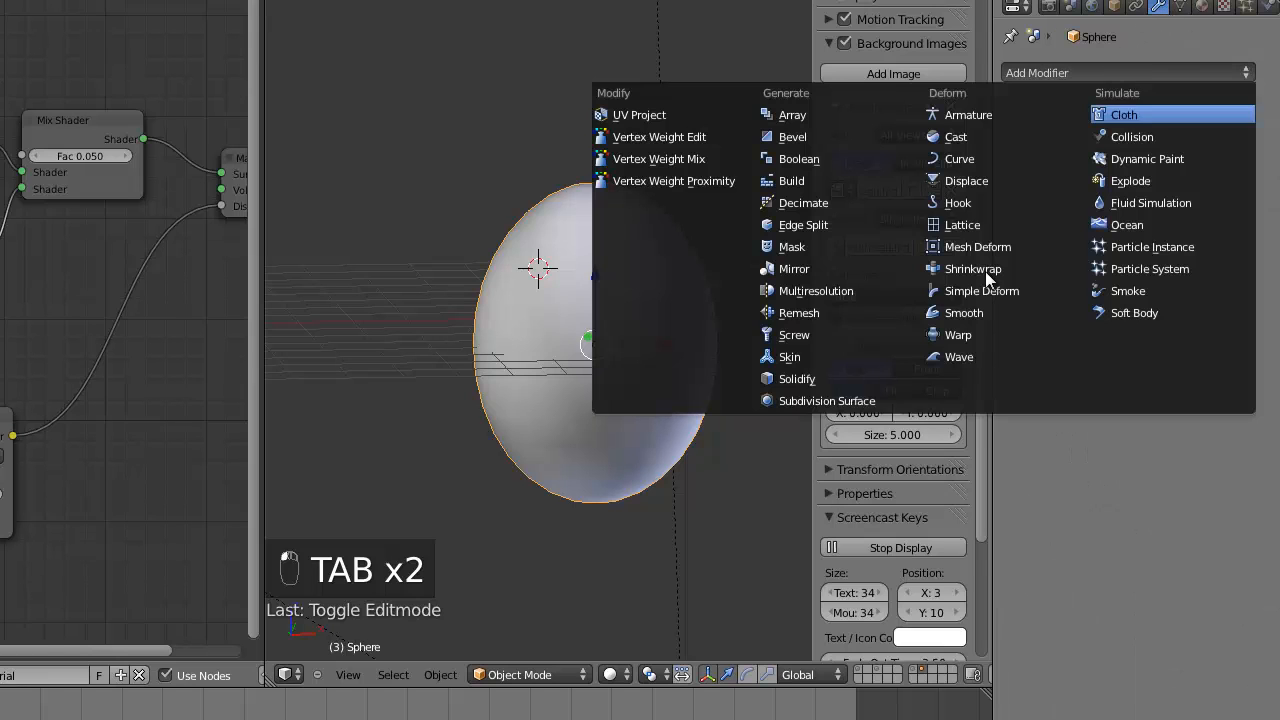
{"action": "left_click", "coordinate": [865, 403]}
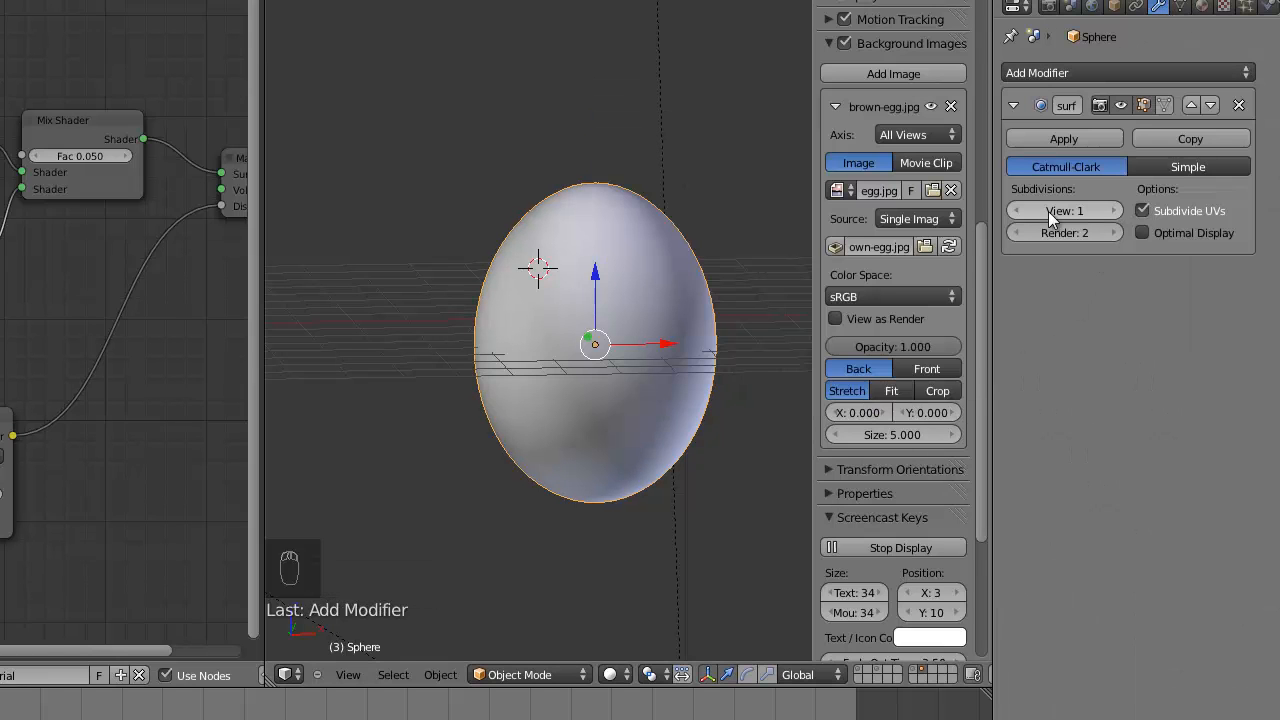
{"action": "key", "text": "Tab"}
{"action": "key", "text": "Tab"}
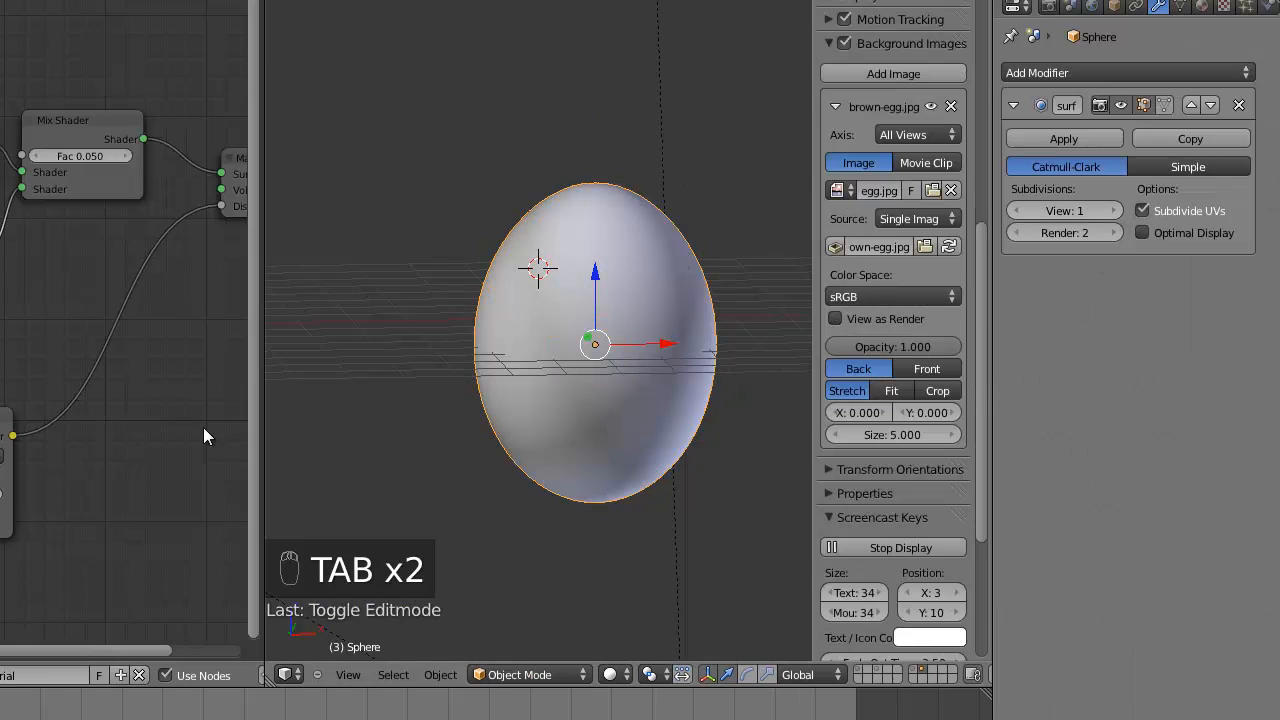
- Show the egg in rendered shading and lower the Mix Shader factor to 0.03
{"action": "left_click", "coordinate": [606, 674]}
{"action": "left_click", "coordinate": [648, 543]}
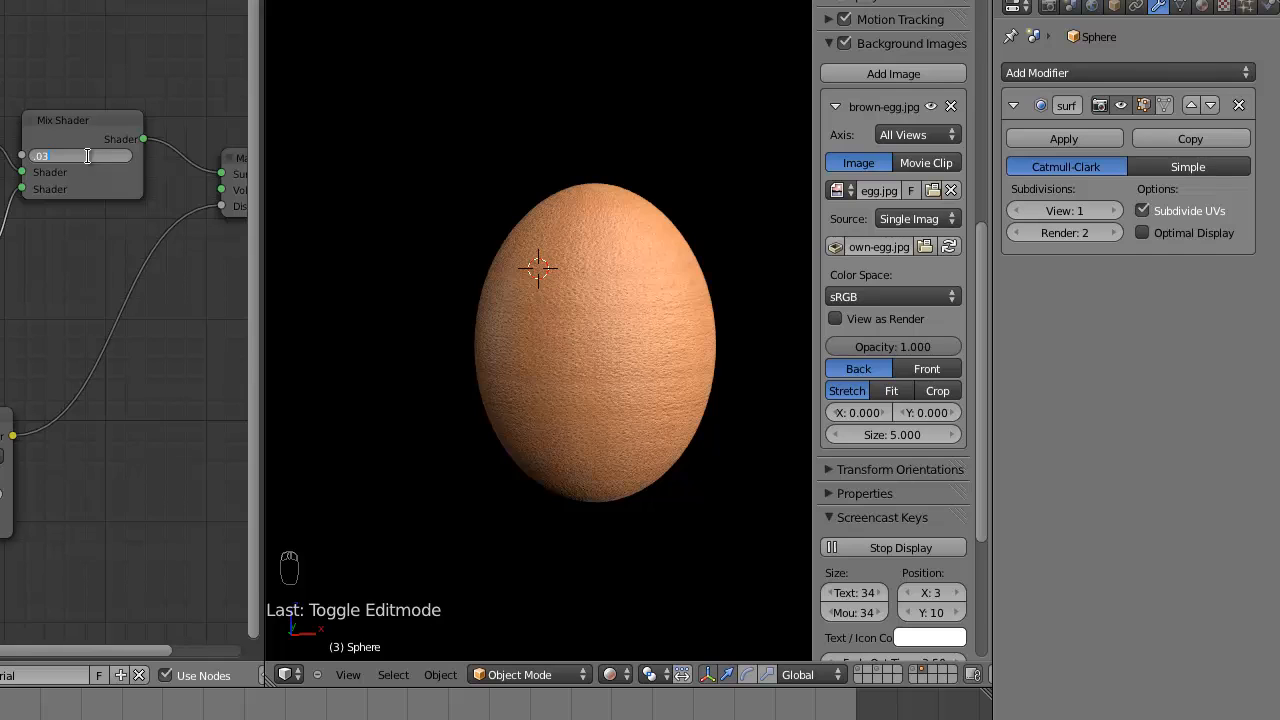
{"action": "key", "text": "Return"}
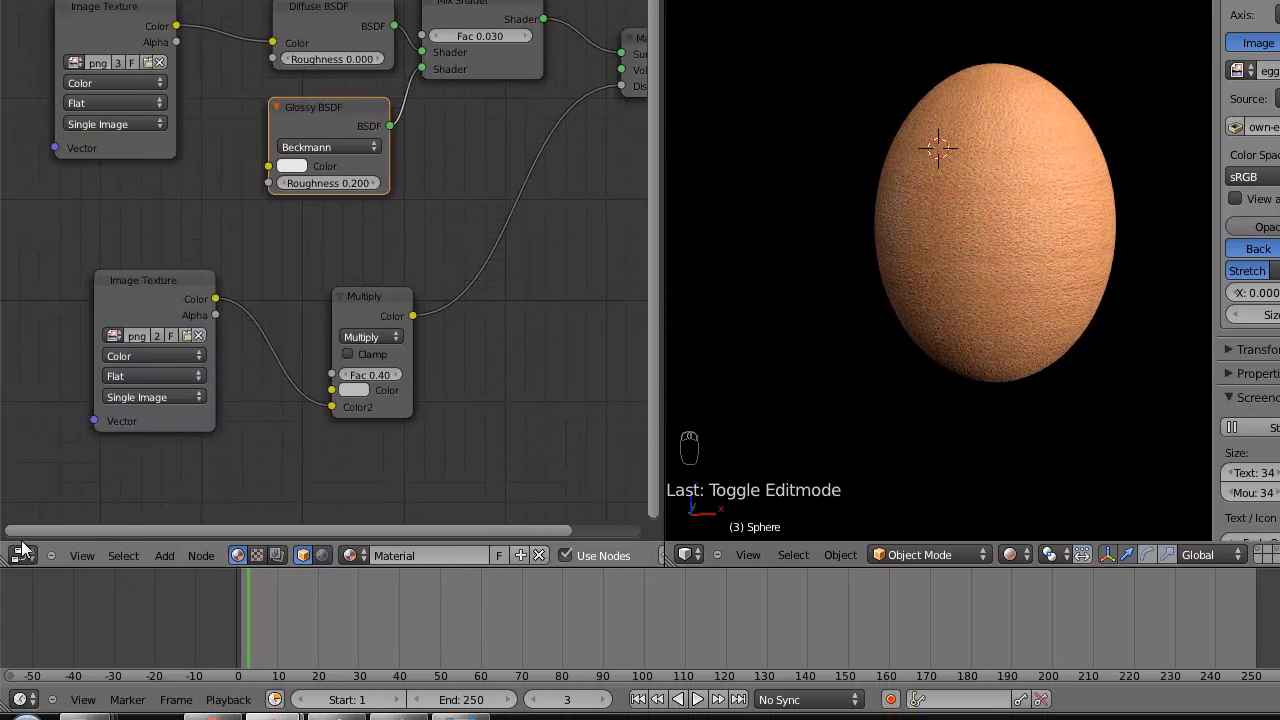
- Put the egg in Edit Mode with textured shading and show its UV layout in the UV/Image Editor instead of the node editor
{"action": "key", "text": "Tab"}
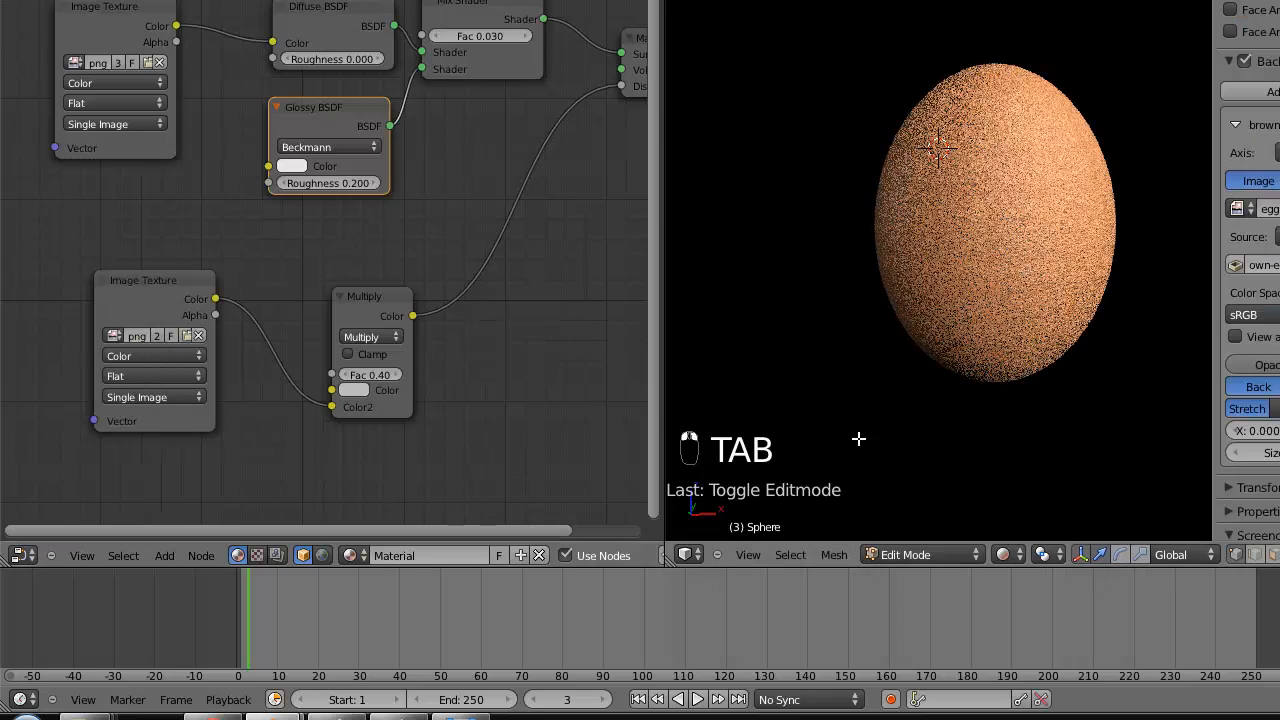
{"action": "left_click", "coordinate": [1005, 562]}
{"action": "left_click", "coordinate": [1043, 491]}
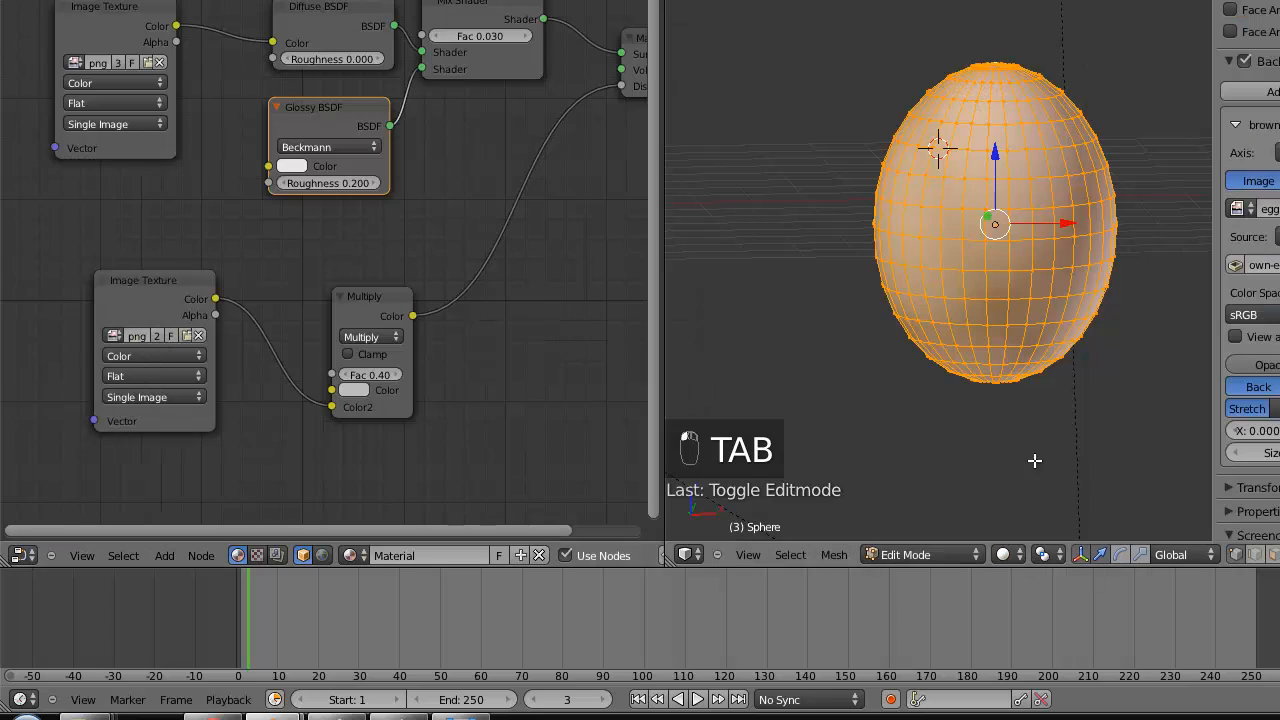
{"action": "left_click", "coordinate": [1003, 557]}
{"action": "left_click", "coordinate": [1015, 470]}
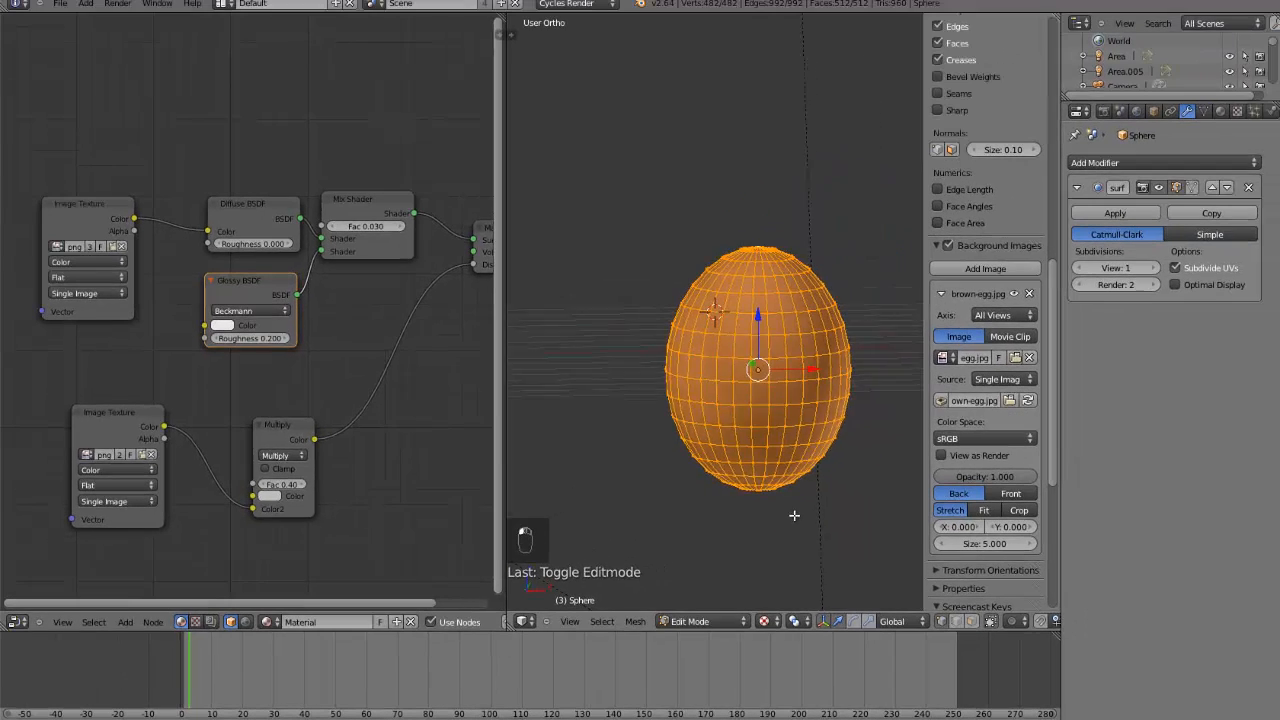
{"action": "scroll", "coordinate": [1037, 413], "scroll_direction": "up", "scroll_amount": 5}
{"action": "left_click", "coordinate": [16, 622]}
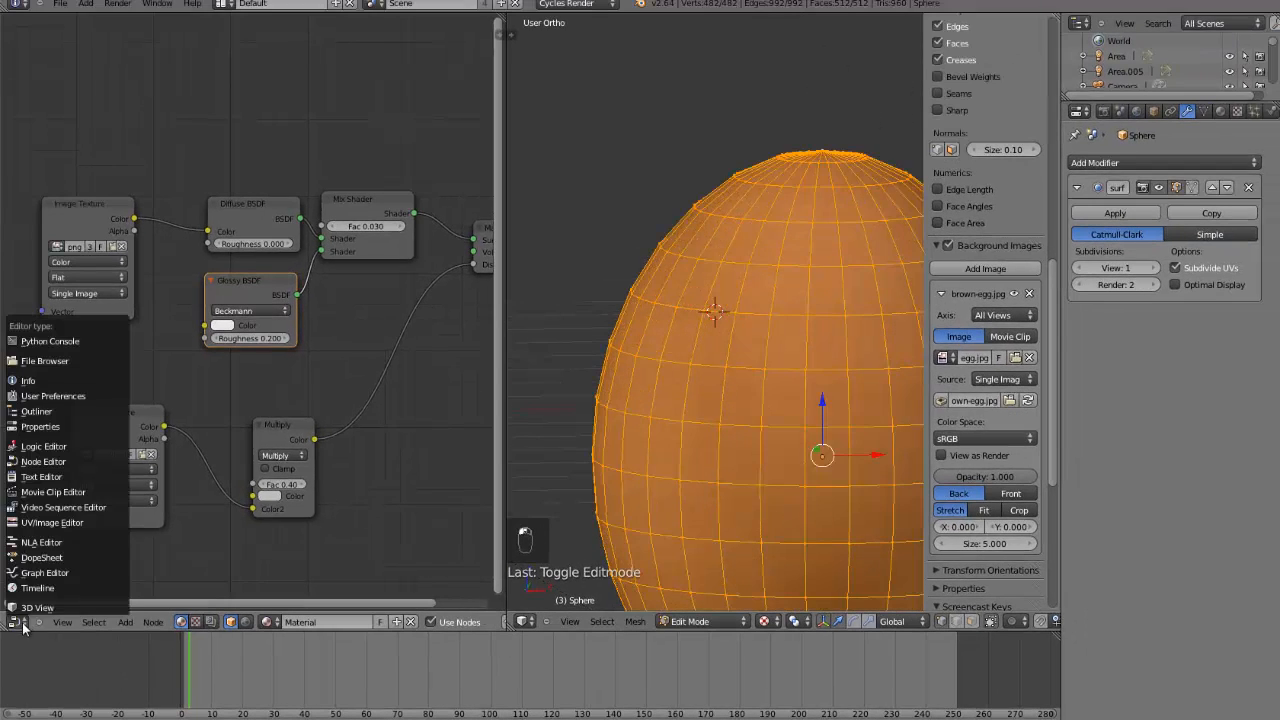
{"action": "left_click", "coordinate": [68, 522]}
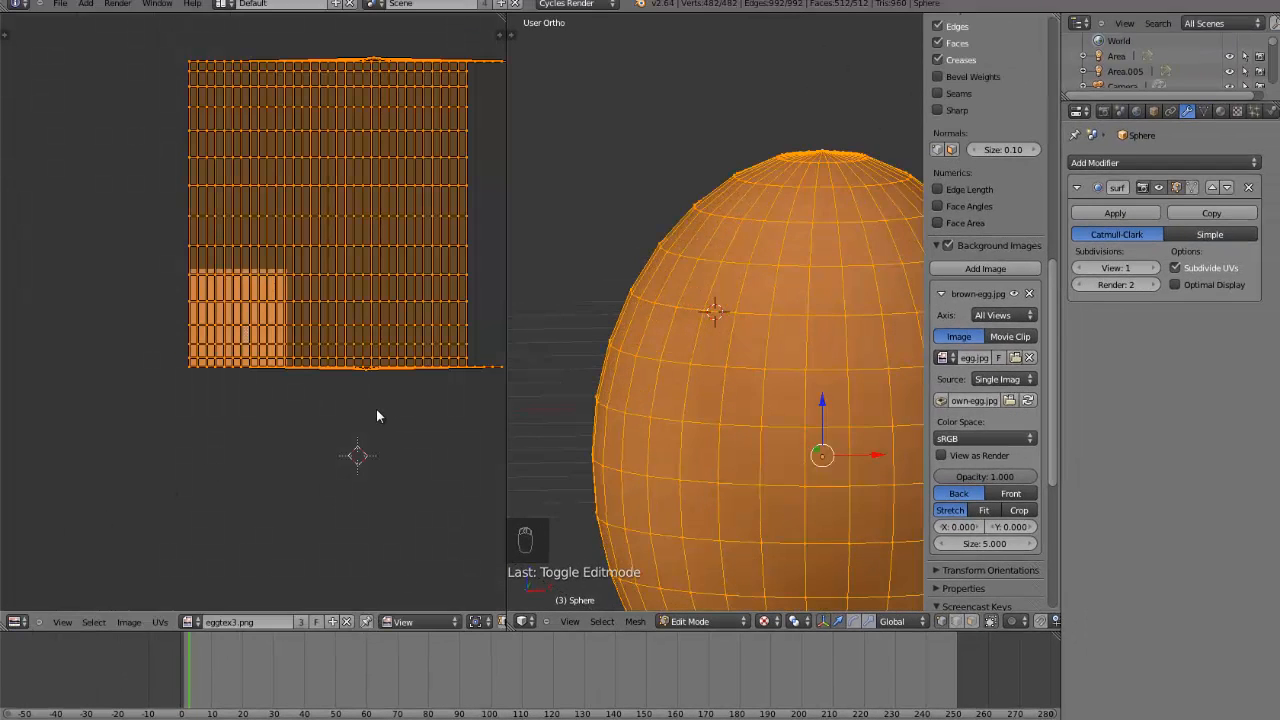
- Scale the egg's UV layout to about 0.9 along Y and move it down to the lower edge of the texture image
{"action": "key", "text": "s"}
{"action": "key", "text": "y"}
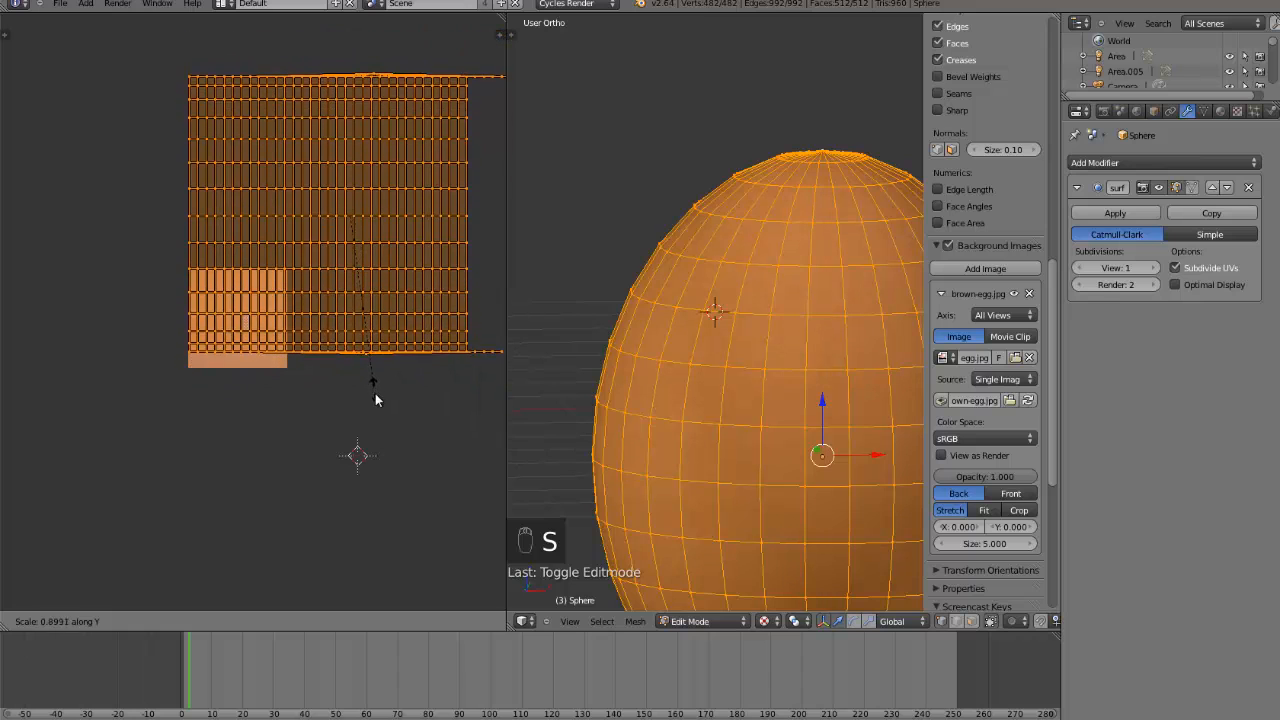
{"action": "left_click", "coordinate": [375, 393]}
{"action": "key", "text": "g"}
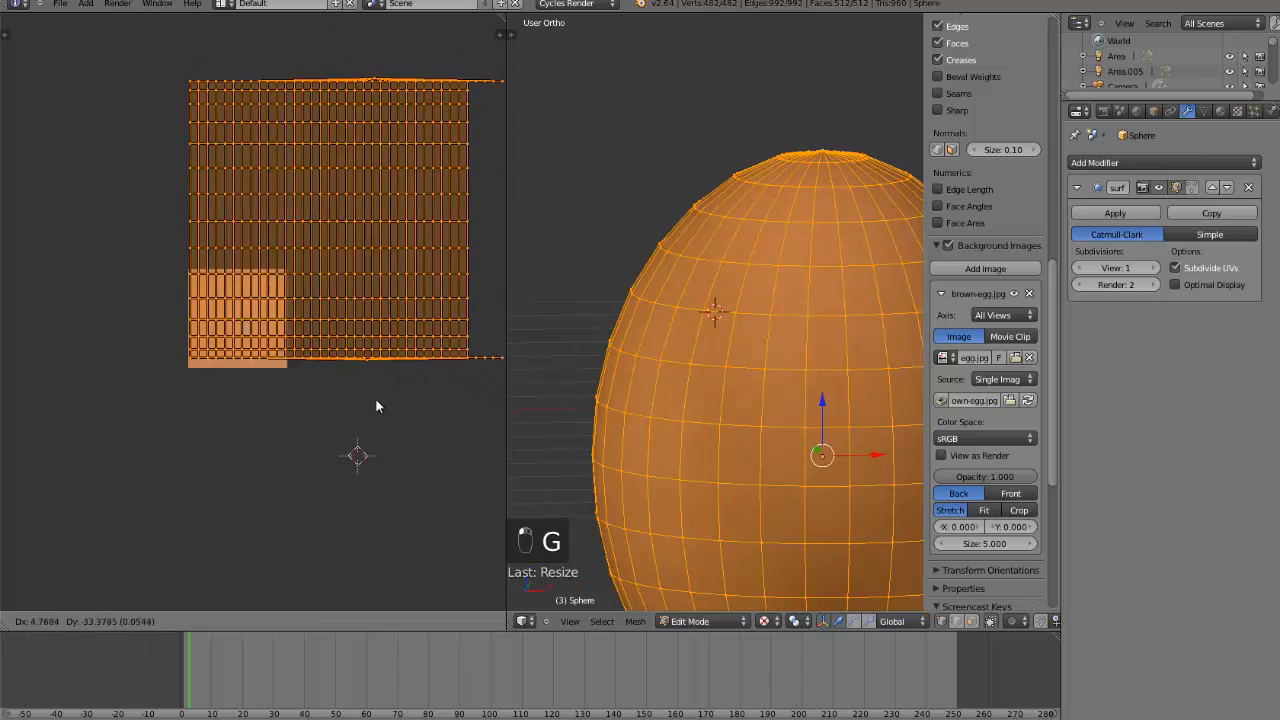
{"action": "left_click", "coordinate": [377, 408]}
- Widen the egg's UV layout along X and shift it back toward the left edge of the texture image
{"action": "key", "text": "s"}
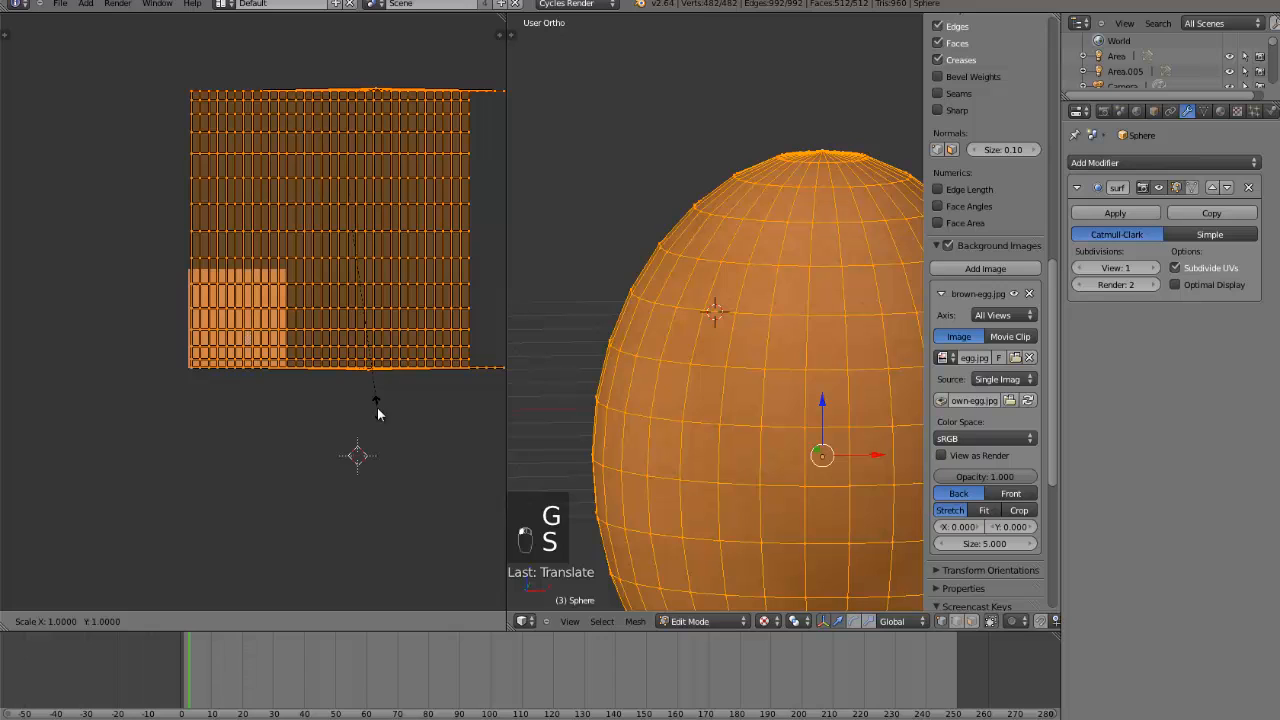
{"action": "key", "text": "x"}
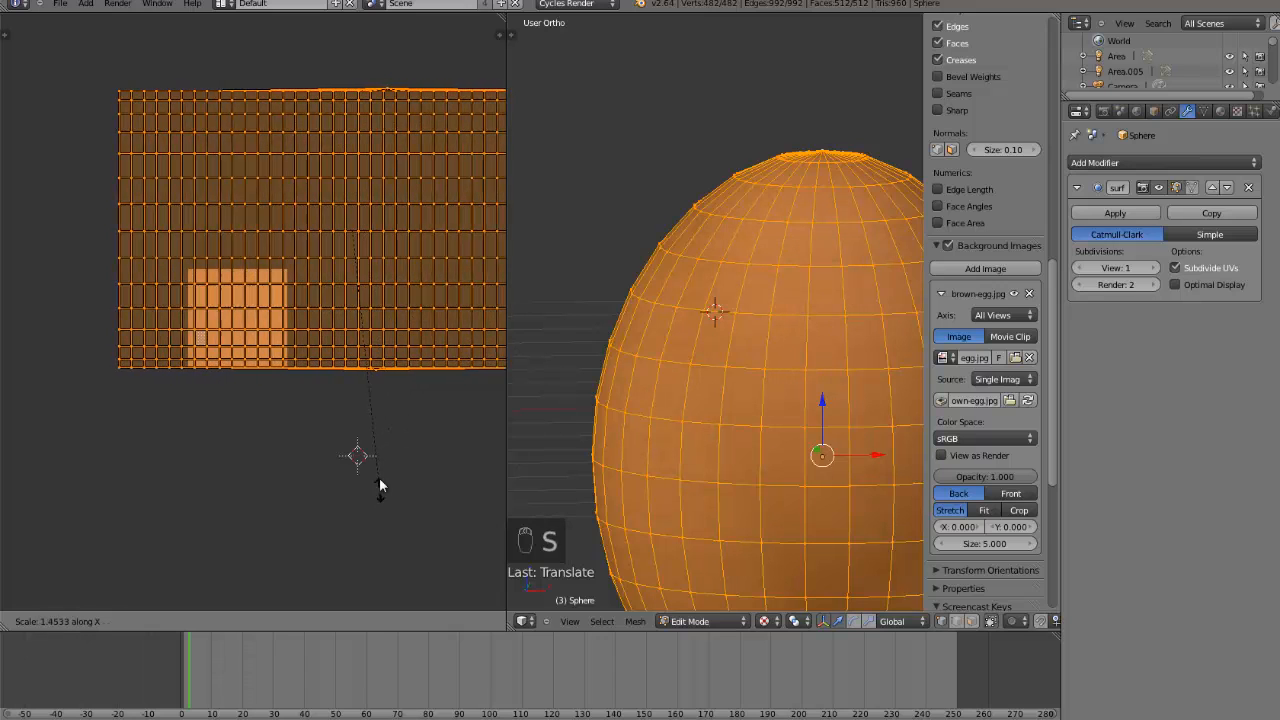
{"action": "left_click", "coordinate": [341, 445]}
{"action": "key", "text": "g"}
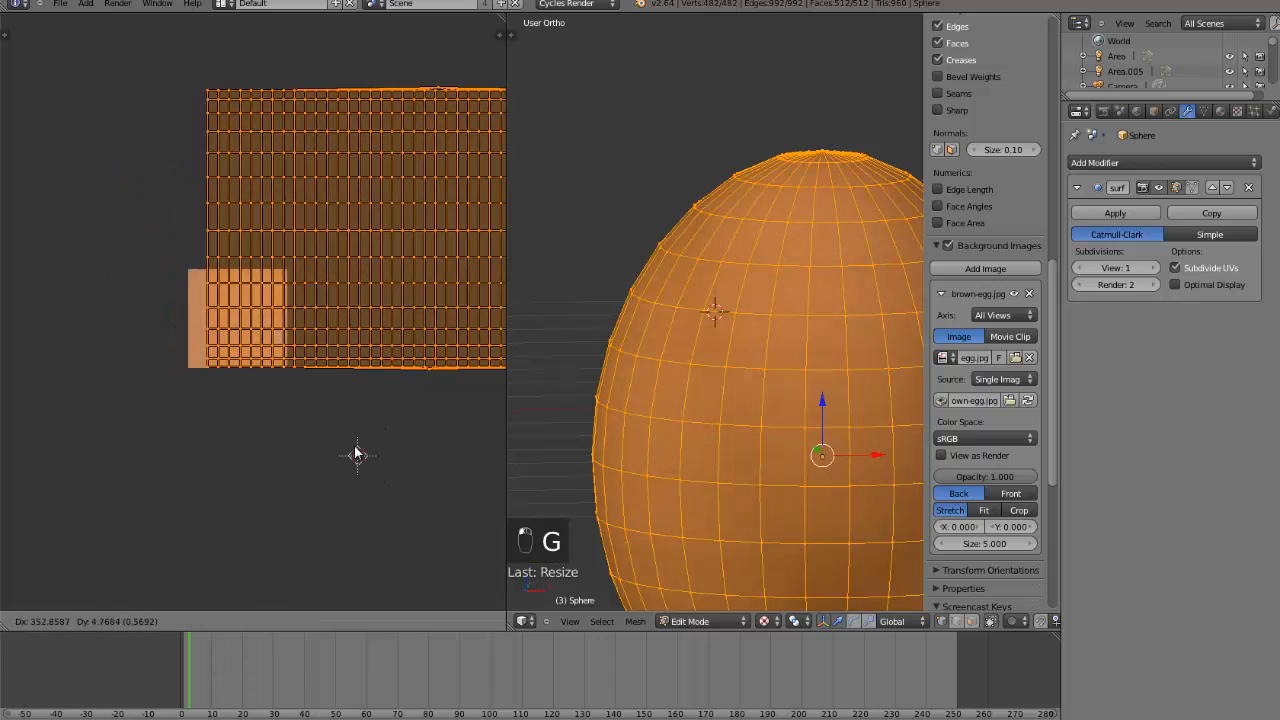
{"action": "left_click", "coordinate": [335, 450]}
- Leave Edit Mode and examine the egg's color and bump texture in rendered shading from near and far
{"action": "key", "text": "Tab"}
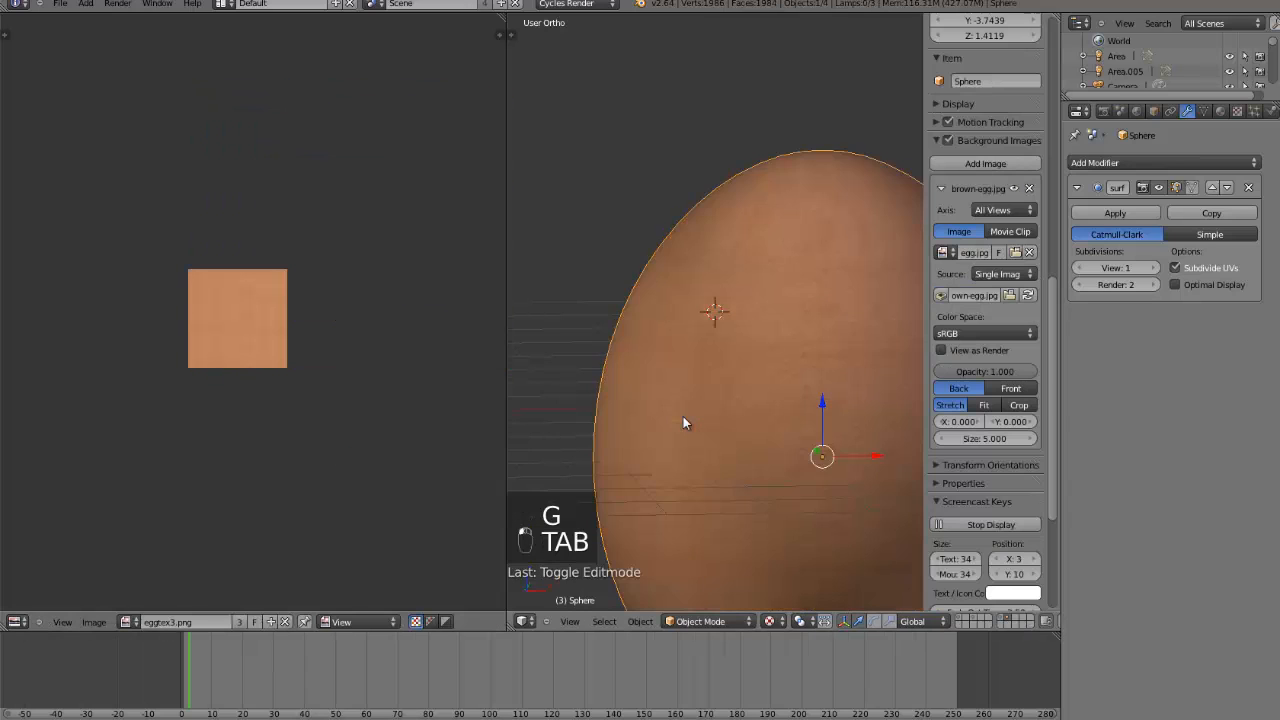
{"action": "left_click", "coordinate": [768, 621]}
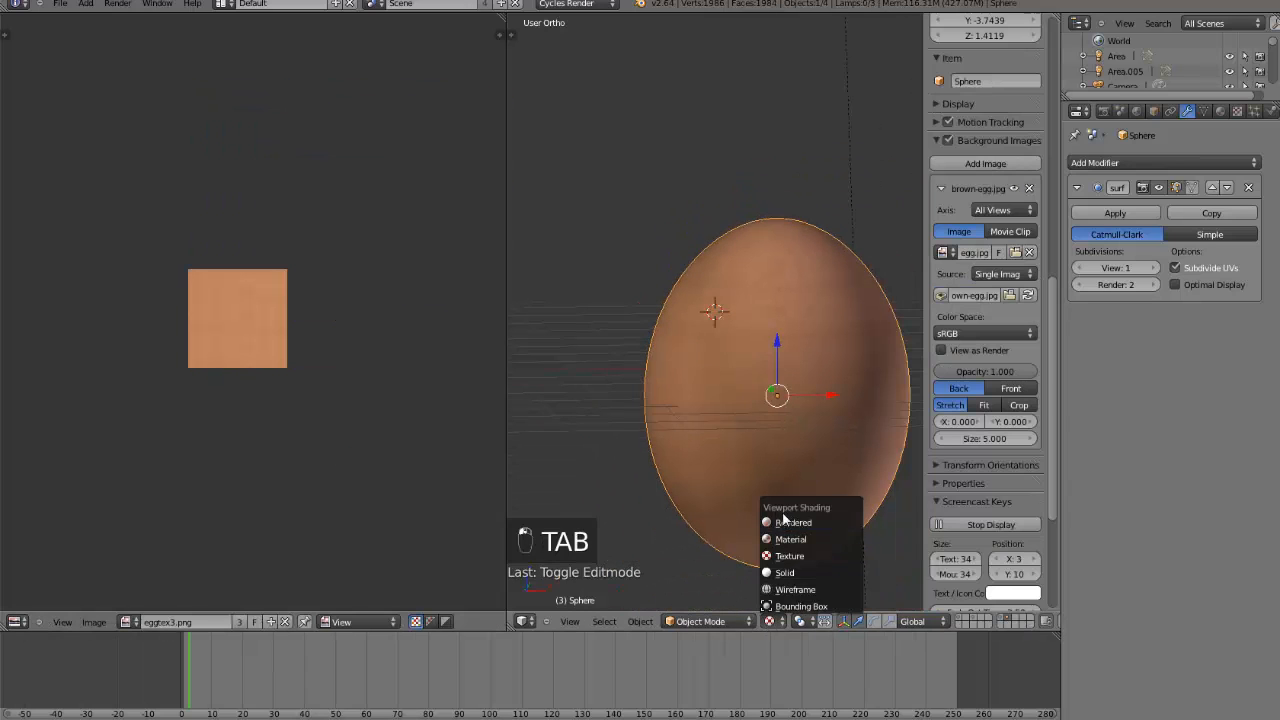
{"action": "left_click", "coordinate": [786, 521]}
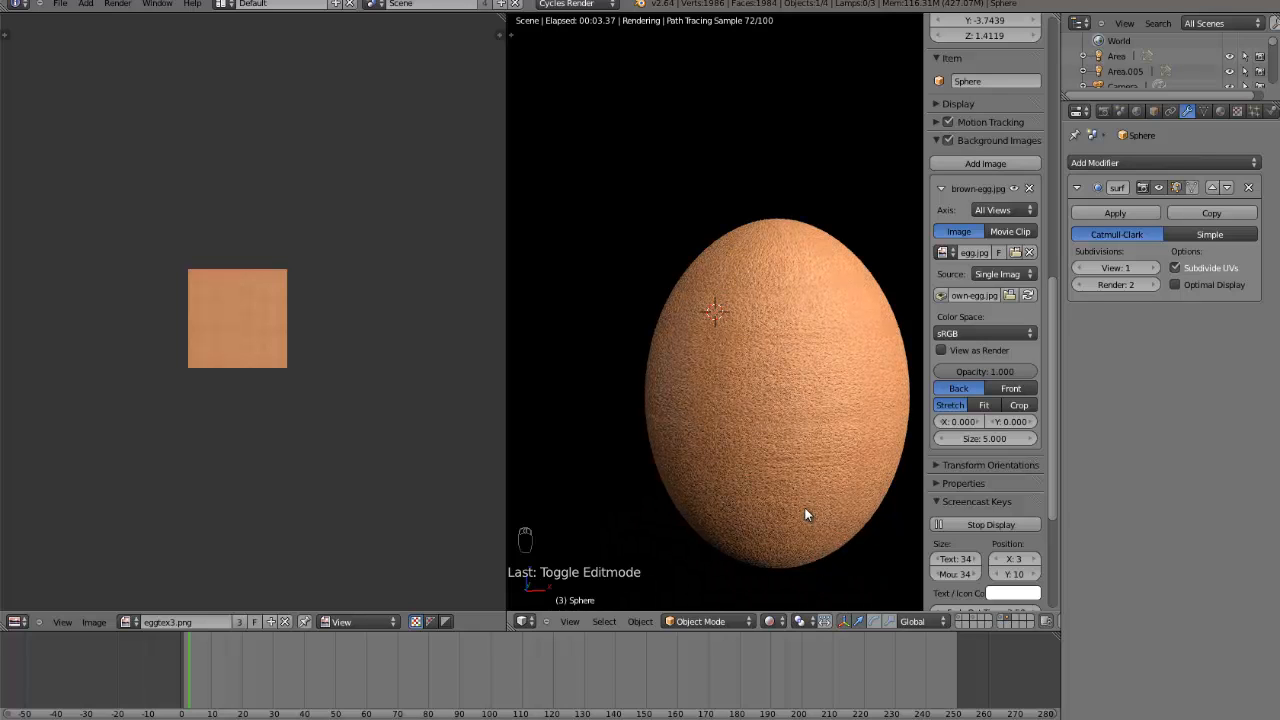
{"action": "scroll", "coordinate": [806, 515], "scroll_direction": "down", "scroll_amount": 3}
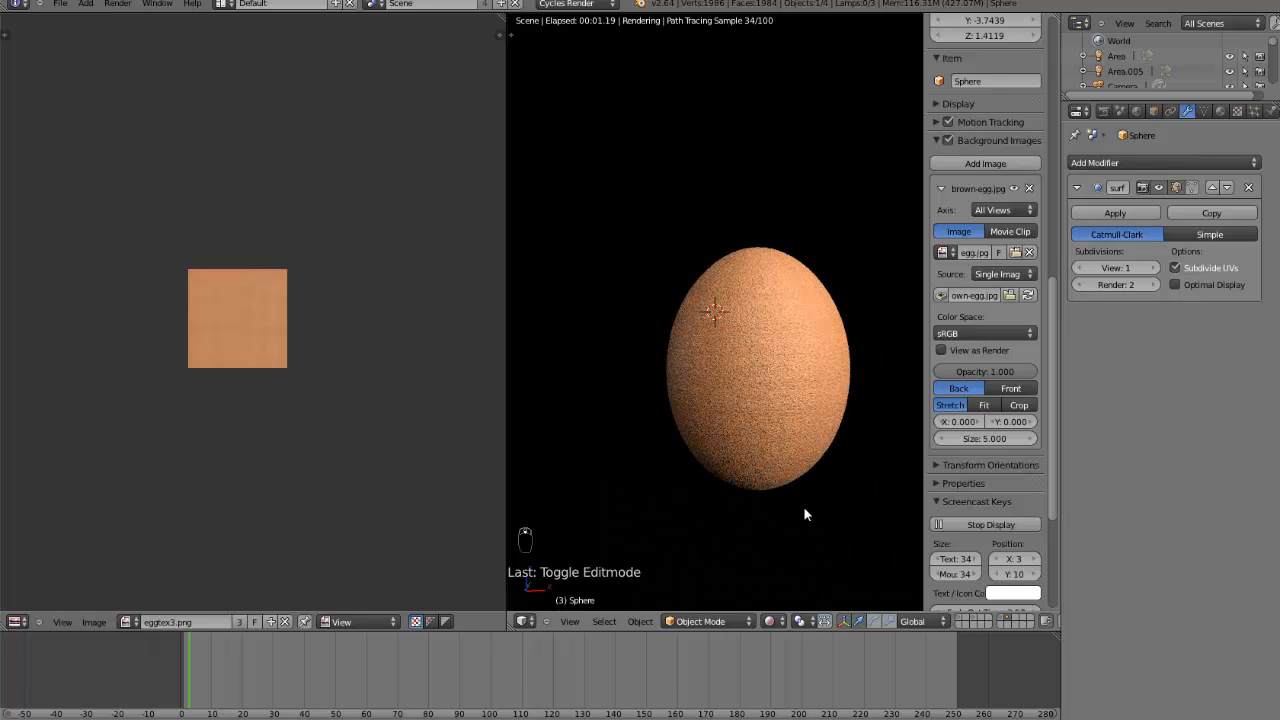
{"action": "scroll", "coordinate": [805, 515], "scroll_direction": "down", "scroll_amount": 2}
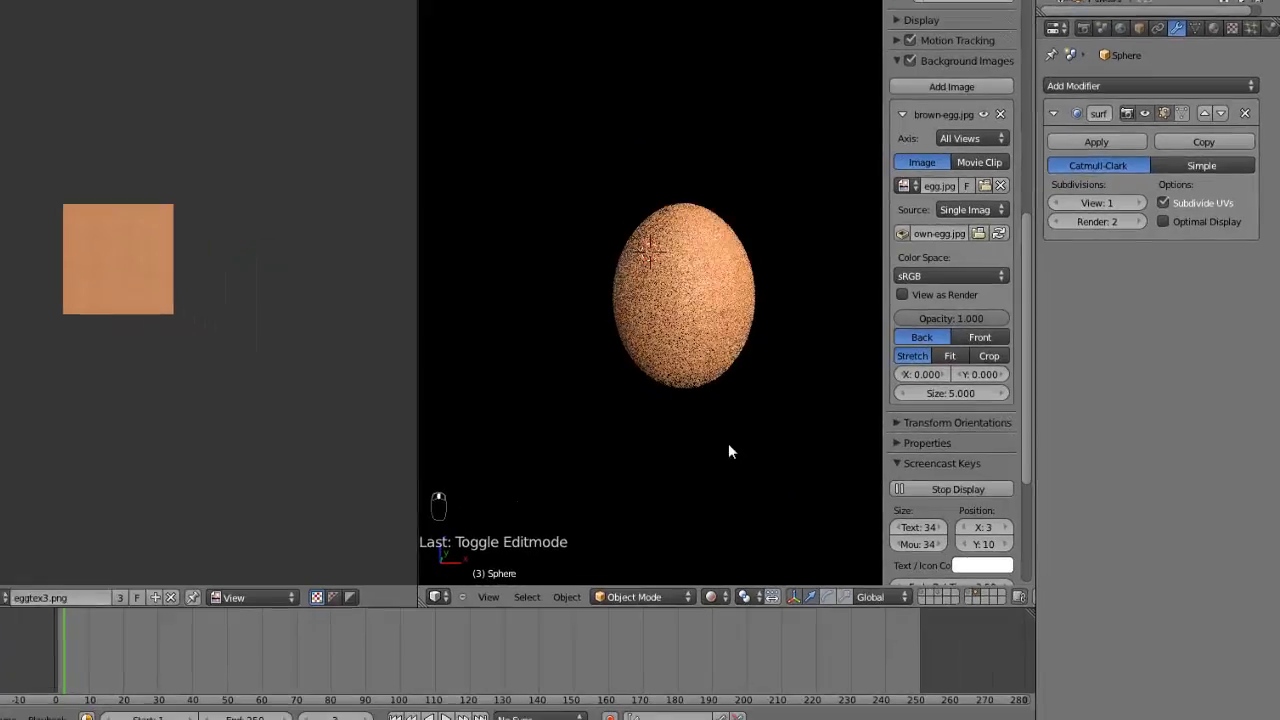
{"action": "scroll", "coordinate": [728, 452], "scroll_direction": "up", "scroll_amount": 3}
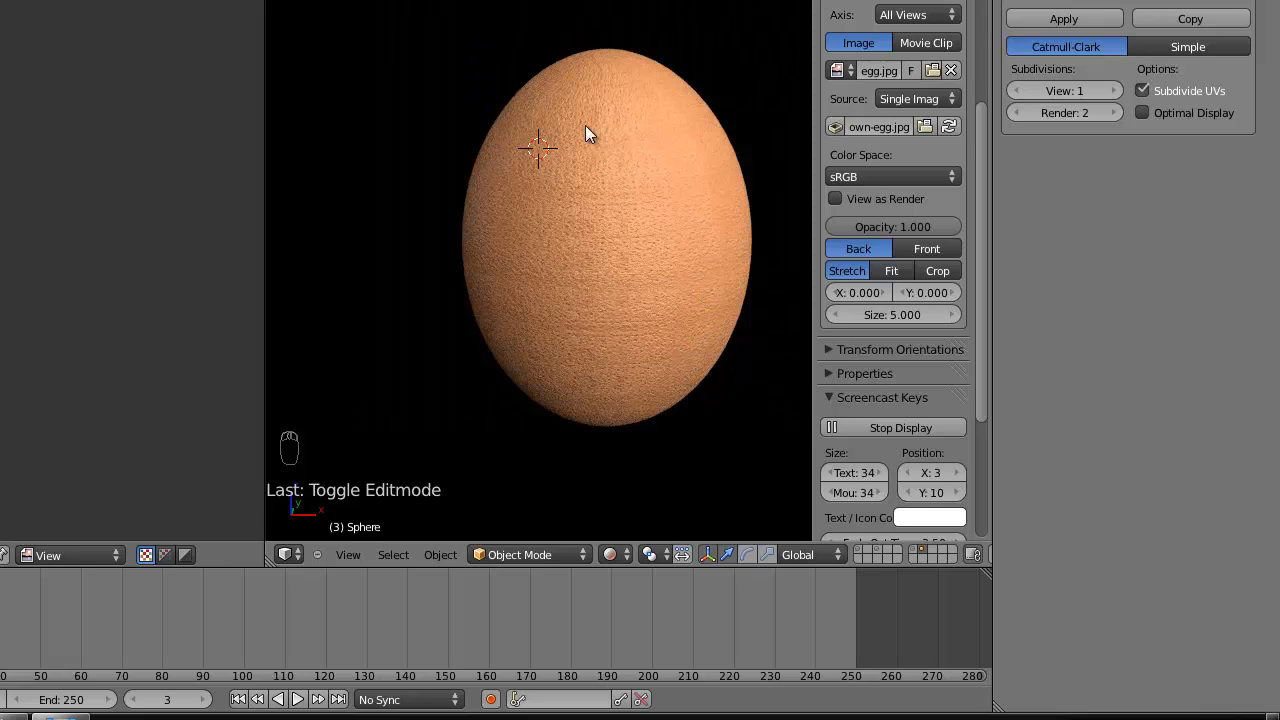
{"action": "scroll", "coordinate": [558, 233], "scroll_direction": "down", "scroll_amount": 4}
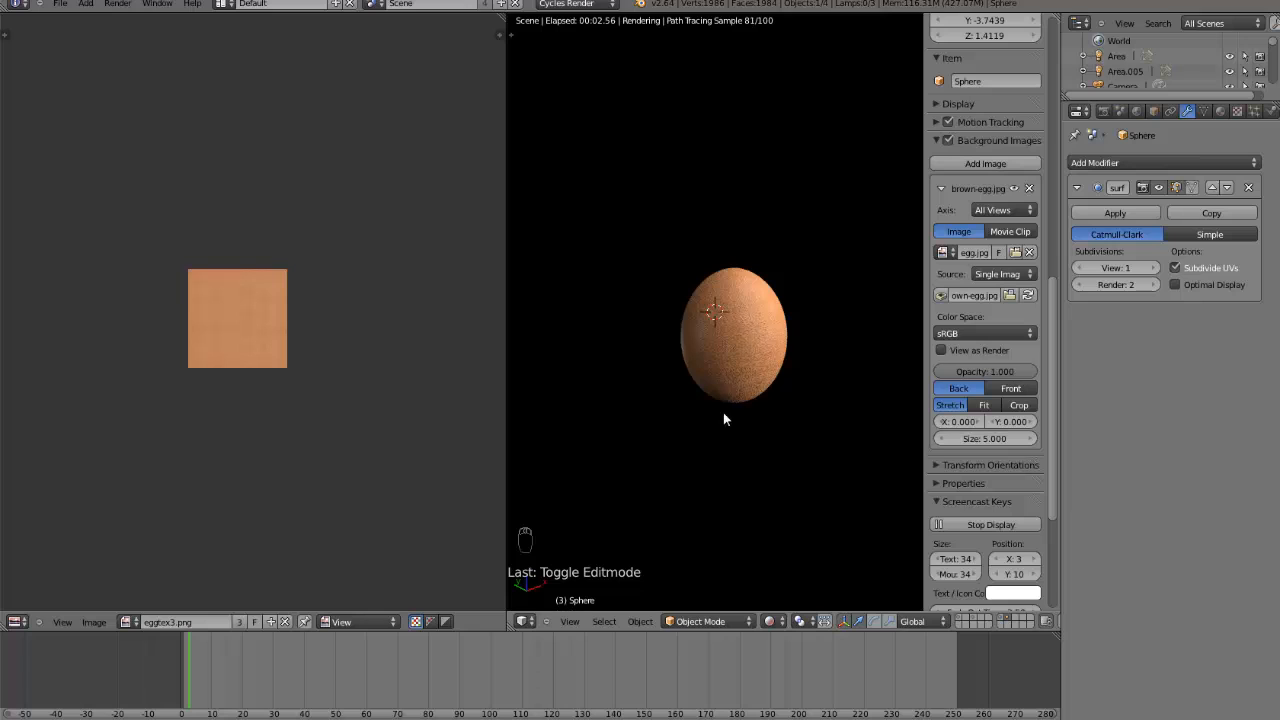
{"action": "mouse_move", "coordinate": [723, 412]}
{"action": "middle_mouse_down"}
{"action": "mouse_move", "coordinate": [732, 397]}
{"action": "mouse_move", "coordinate": [742, 415]}
{"action": "middle_mouse_up"}
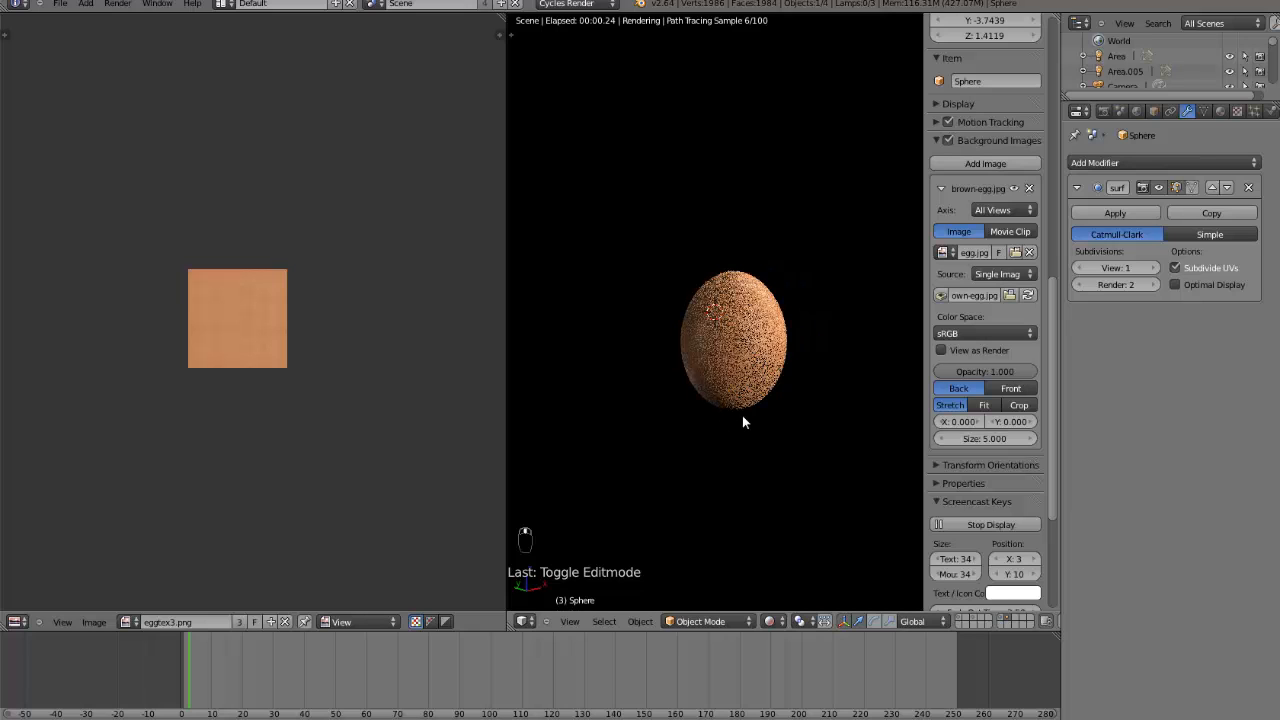
- Return the viewport to solid shading and show the egg from the front over its reference photo
{"action": "left_click", "coordinate": [779, 622]}
{"action": "left_click", "coordinate": [790, 568]}
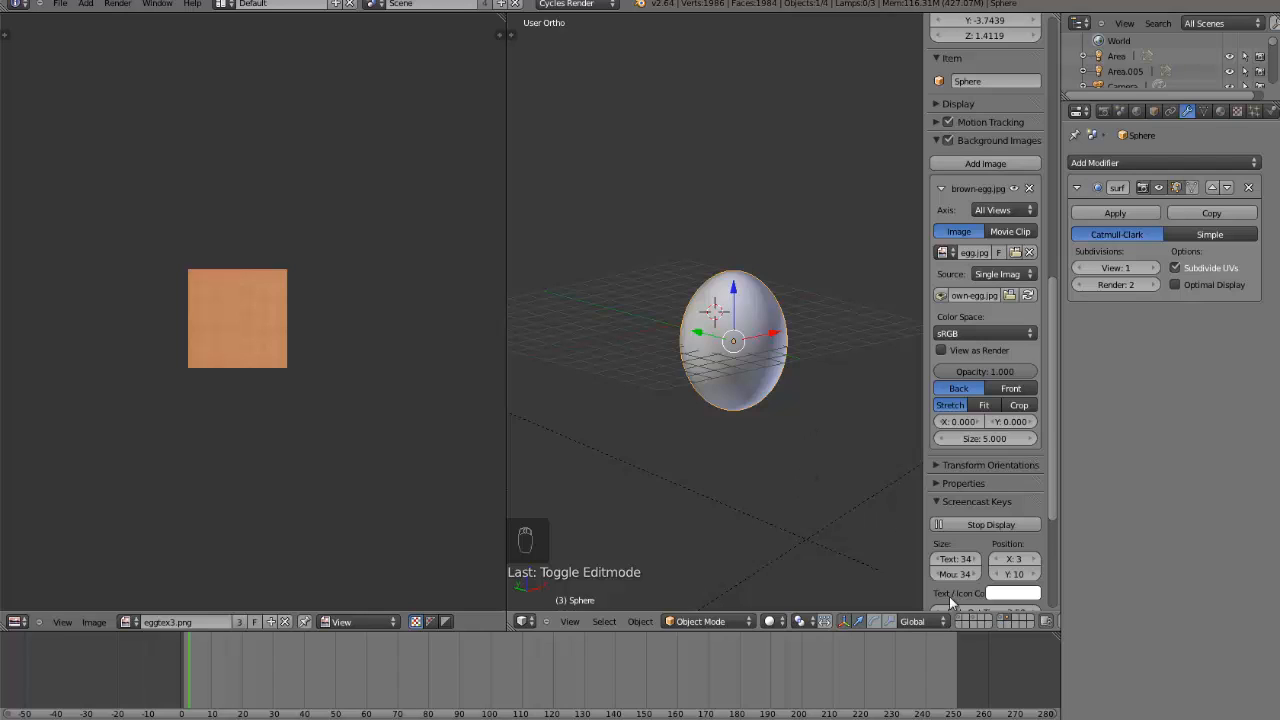
{"action": "key", "text": "KP_1"}
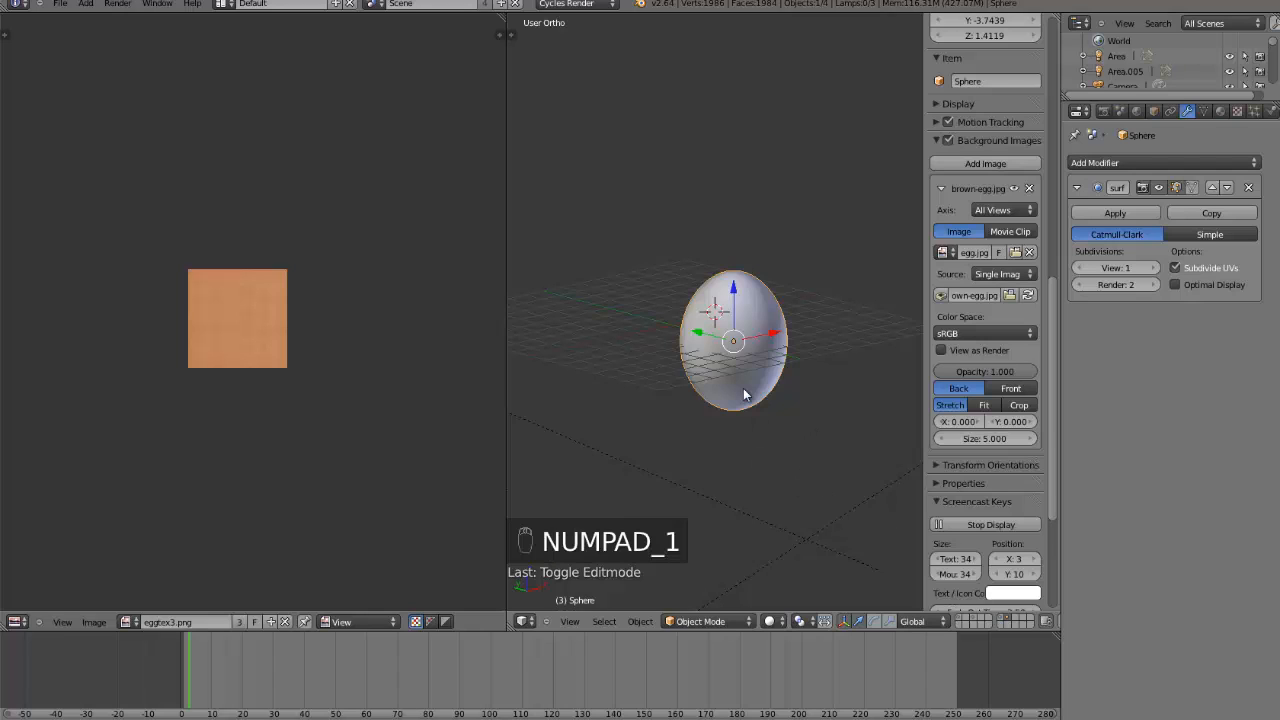
- Switch to the tutorial_8 folder in Windows Explorer and open the egg_picture image for viewing
{"action": "left_click", "coordinate": [27, 627]}
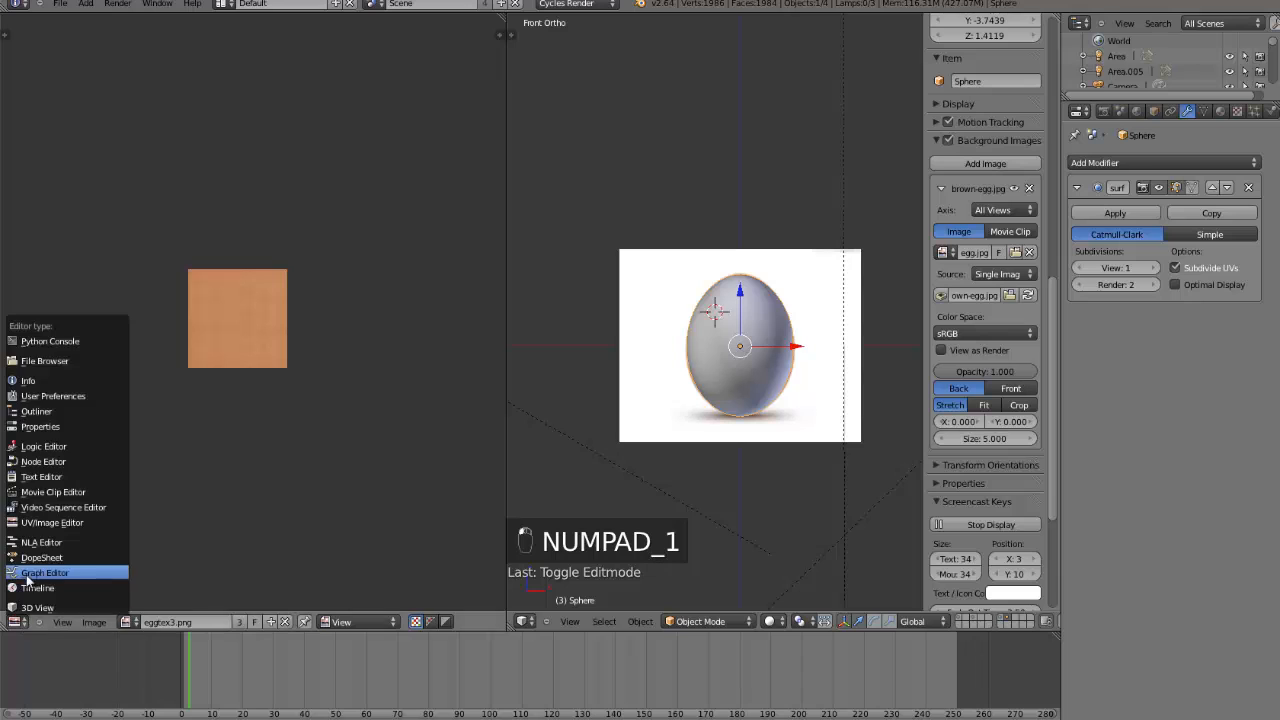
{"action": "left_click", "coordinate": [194, 686]}
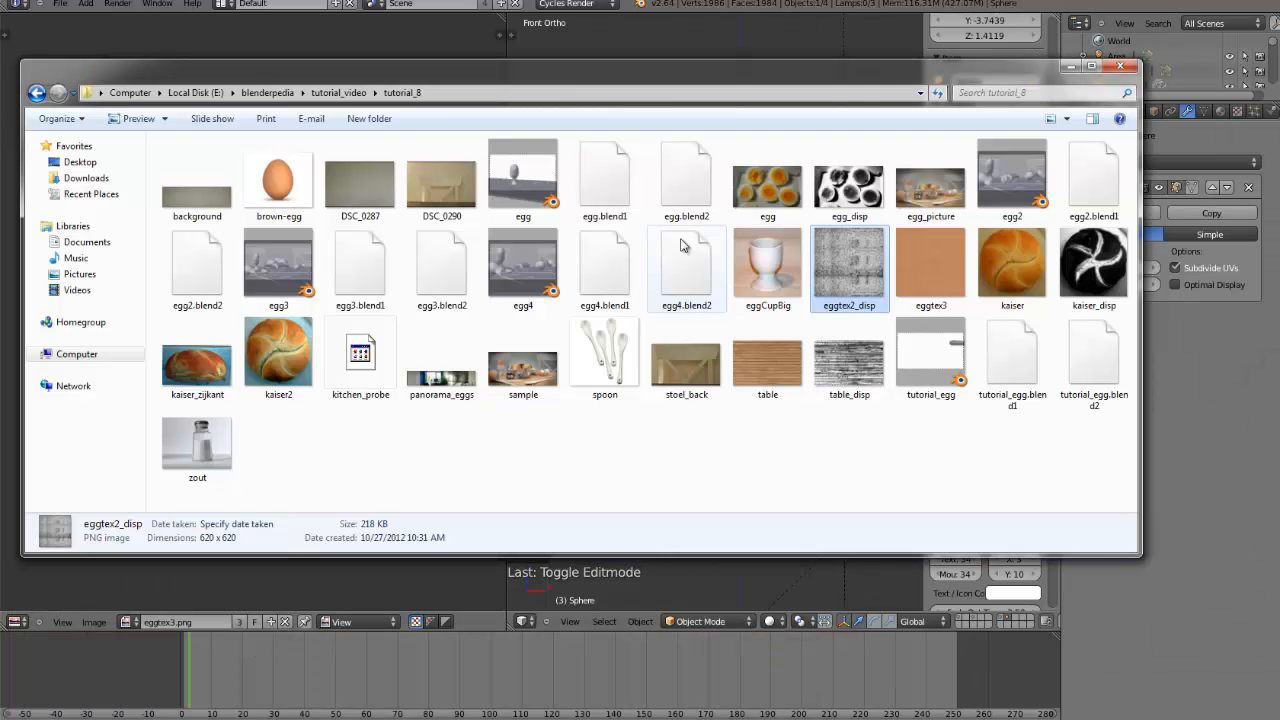
{"action": "double_click", "coordinate": [945, 203]}
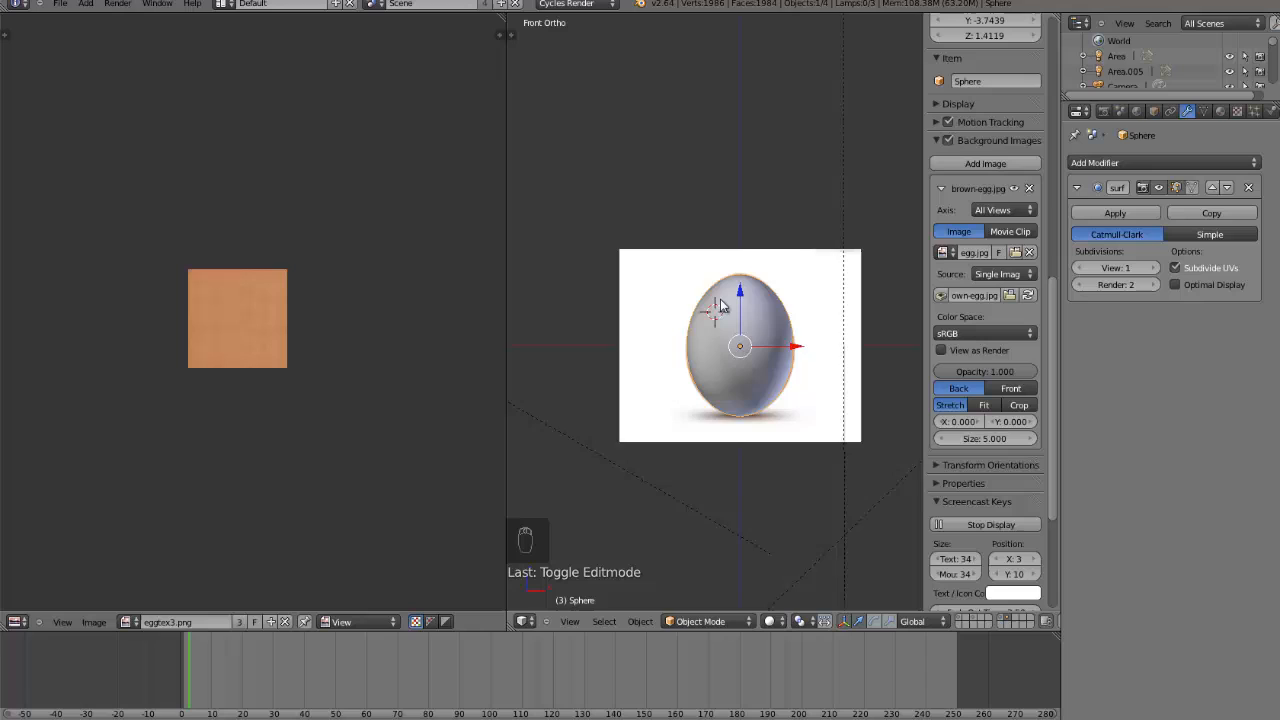
- Join the image editor and 3D viewport into one large 3D View showing the egg from the front
{"action": "scroll", "coordinate": [721, 305], "scroll_direction": "up", "scroll_amount": 2}
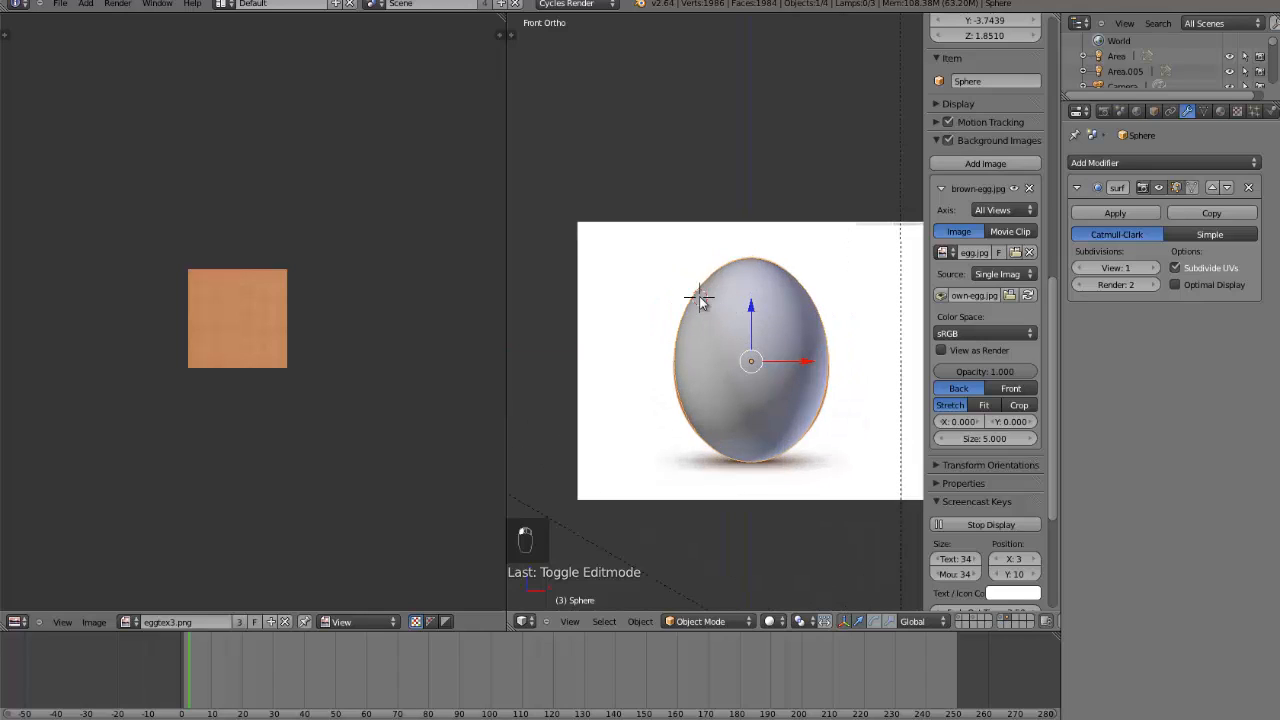
{"action": "key", "text": "ctrl+KP_Decimal"}
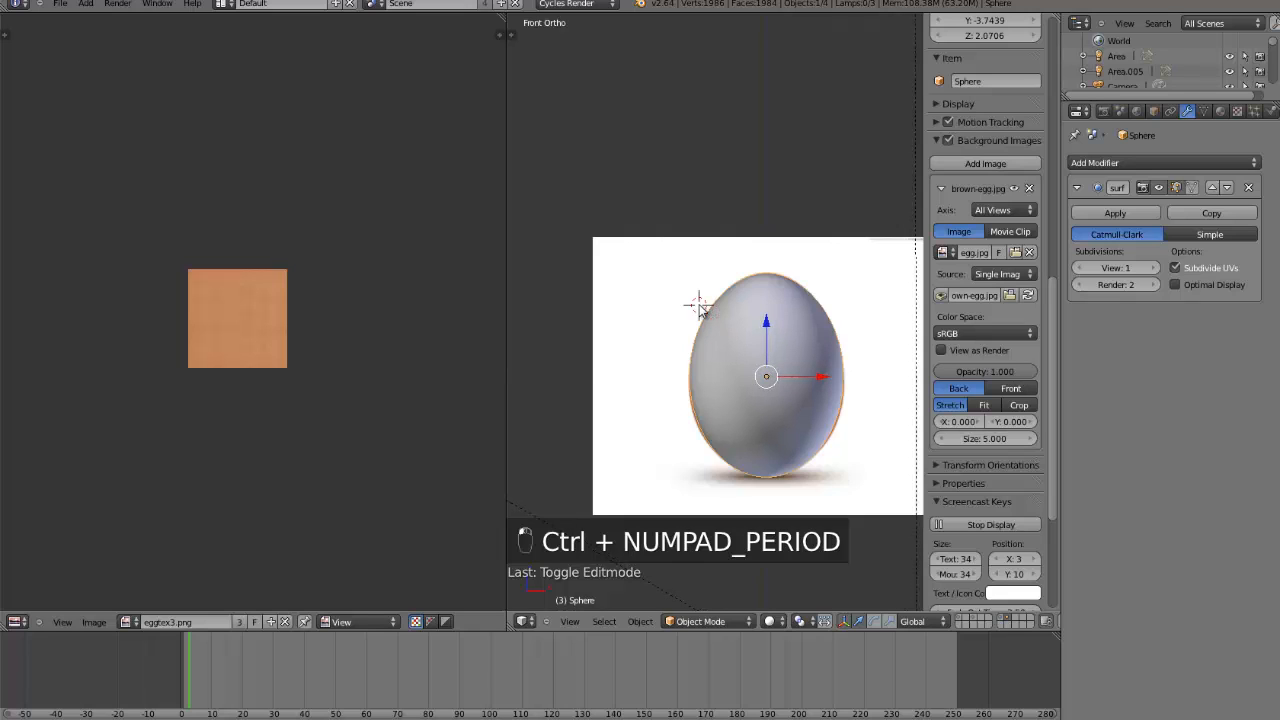
{"action": "key", "text": "ctrl+KP_Decimal"}
{"action": "left_click", "coordinate": [781, 324]}
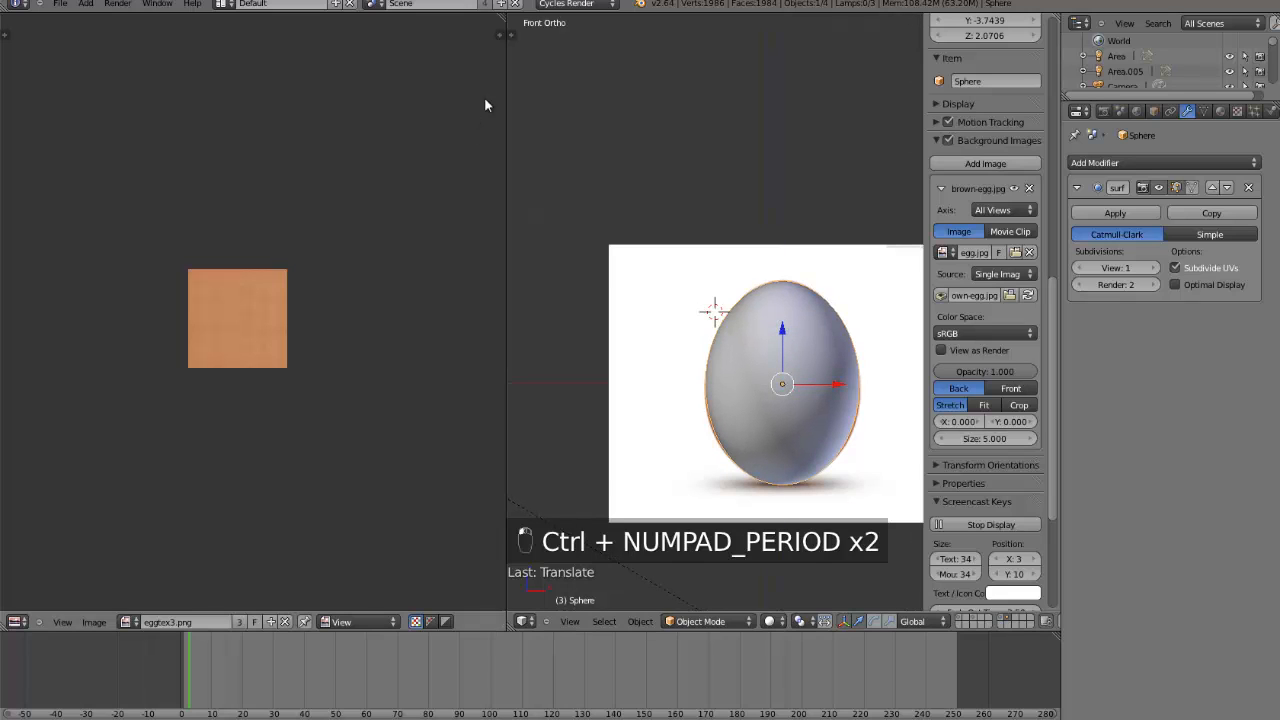
{"action": "left_click_drag", "start_coordinate": [502, 18], "coordinate": [556, 36]}
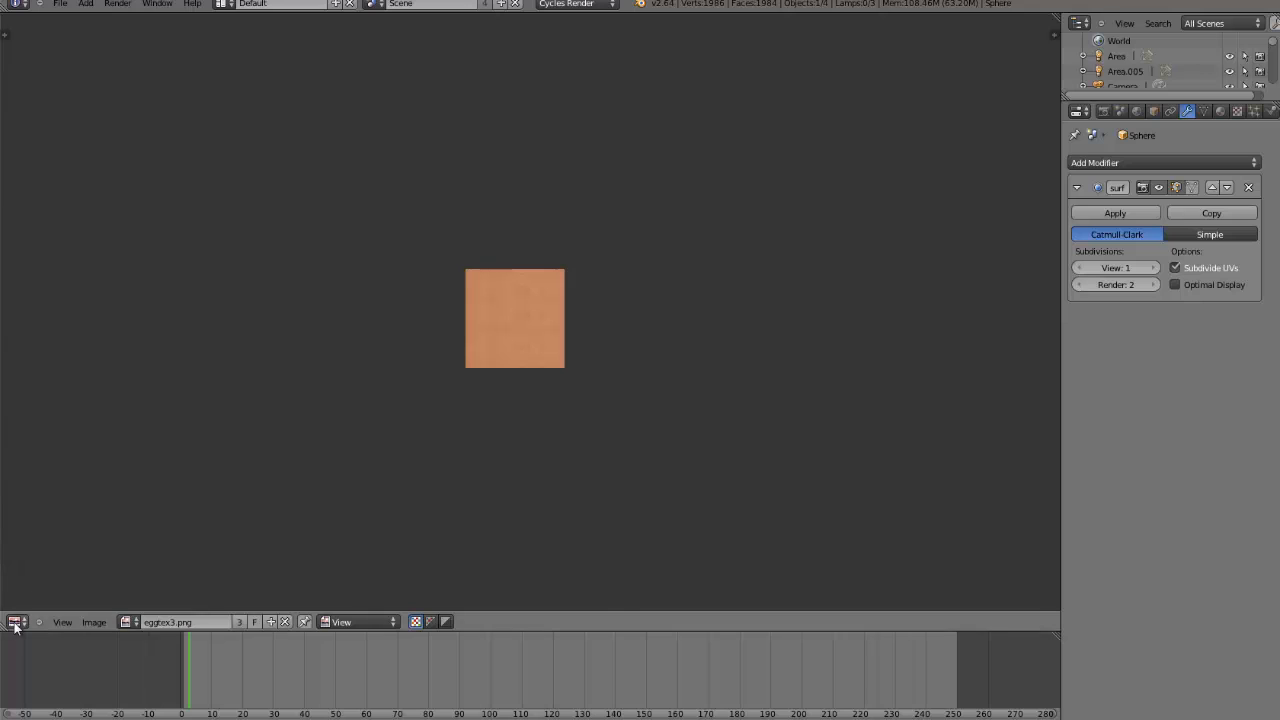
{"action": "left_click", "coordinate": [15, 622]}
{"action": "left_click", "coordinate": [32, 606]}
{"action": "key", "text": "KP_1"}
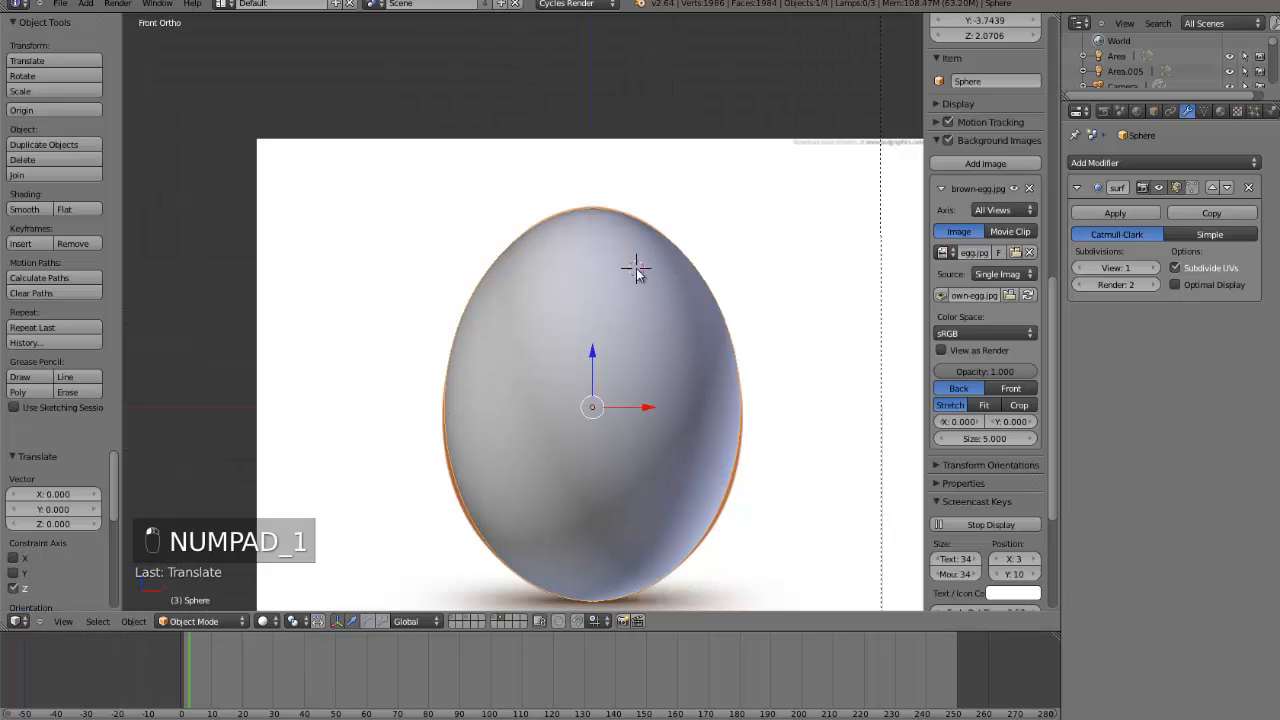
- Apply the egg's Catmull-Clark subdivision modifier in Object Mode
{"action": "key", "text": "ctrl+KP_Decimal"}
{"action": "key", "text": "Tab"}
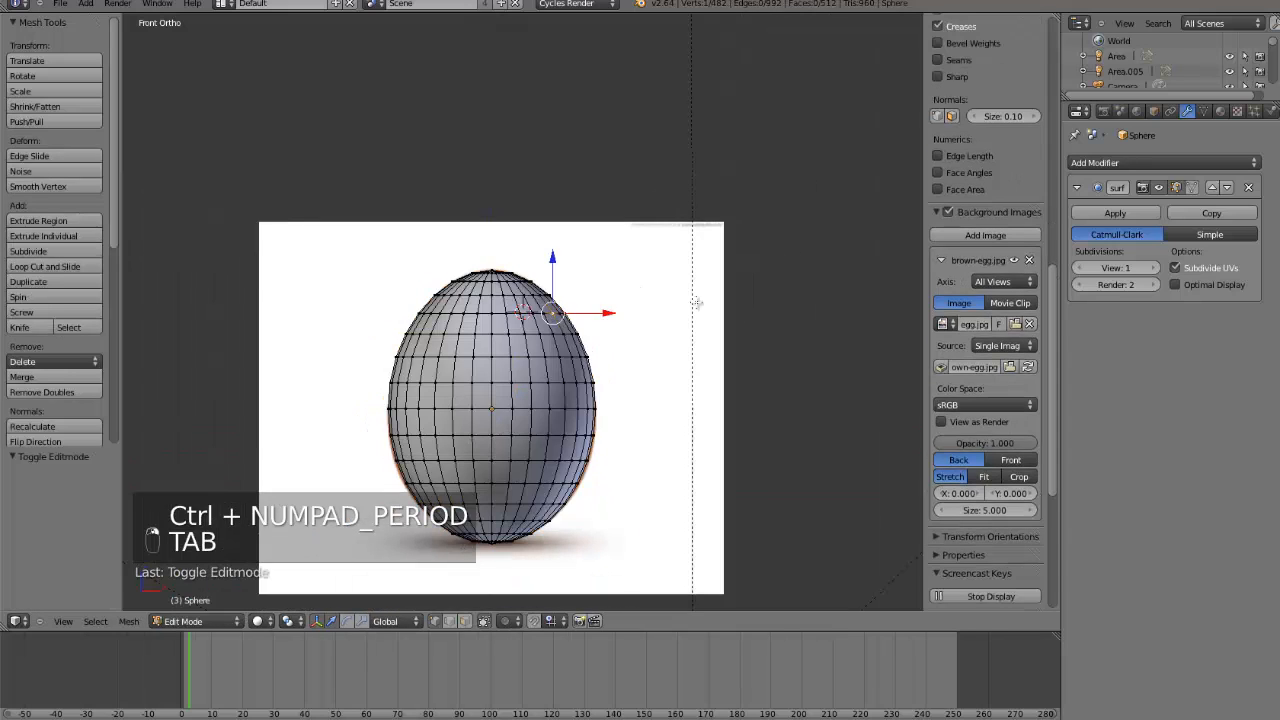
{"action": "key", "text": "Tab"}
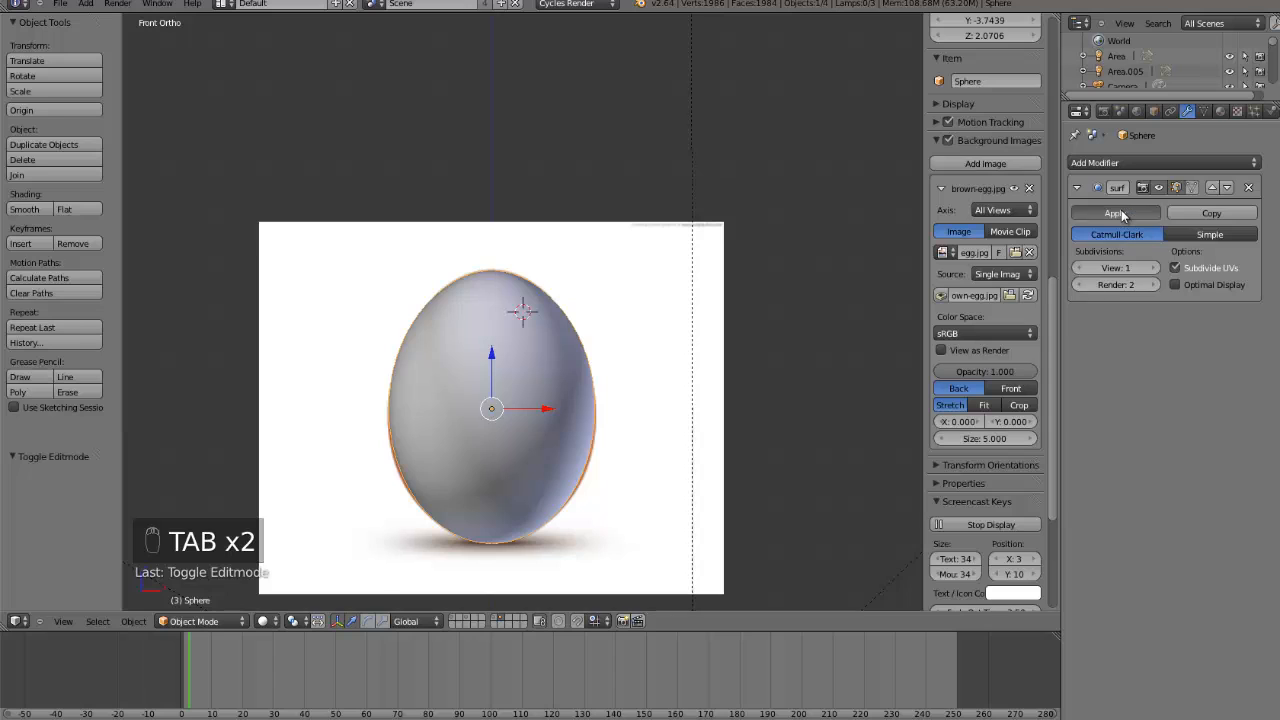
{"action": "left_click", "coordinate": [1115, 213]}
- Box-select the top portion of the egg mesh in wireframe and delete its vertices
{"action": "key", "text": "Tab"}
{"action": "scroll", "coordinate": [584, 367], "scroll_direction": "up", "scroll_amount": 1}
{"action": "scroll", "coordinate": [584, 367], "scroll_direction": "up", "scroll_amount": 1}
{"action": "right_click", "coordinate": [573, 343]}
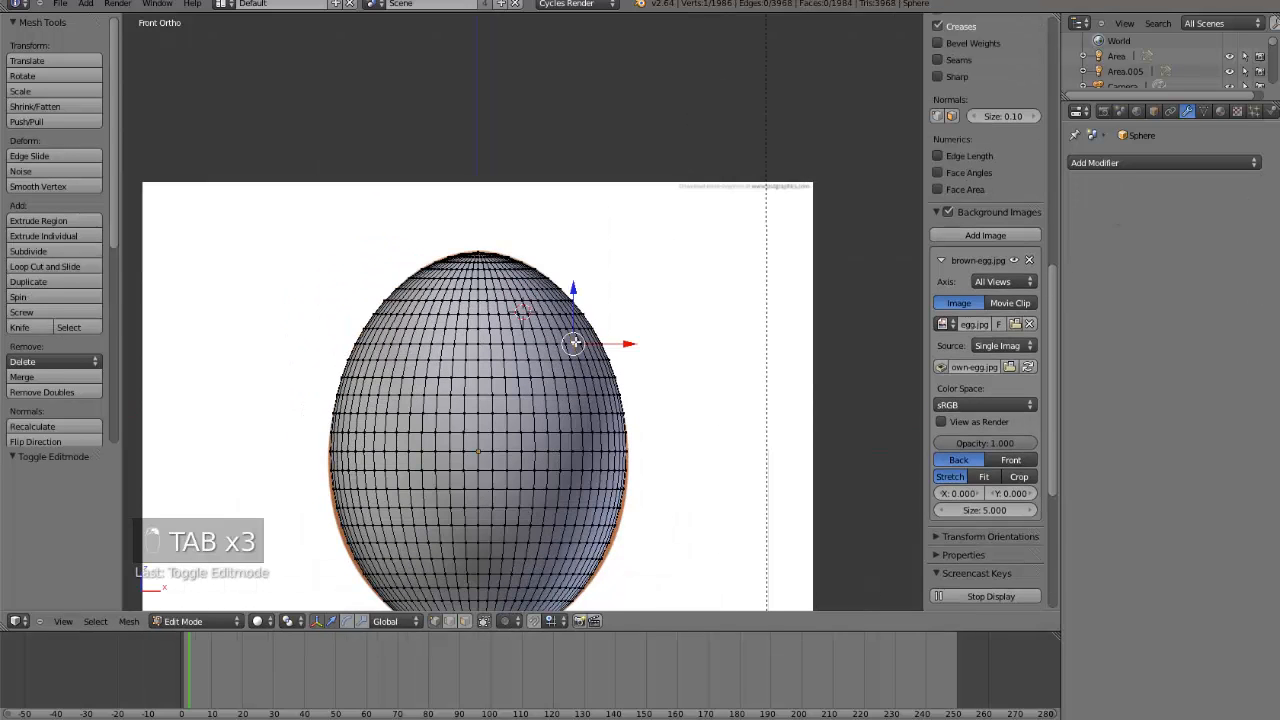
{"action": "key", "text": "z"}
{"action": "key", "text": "b"}
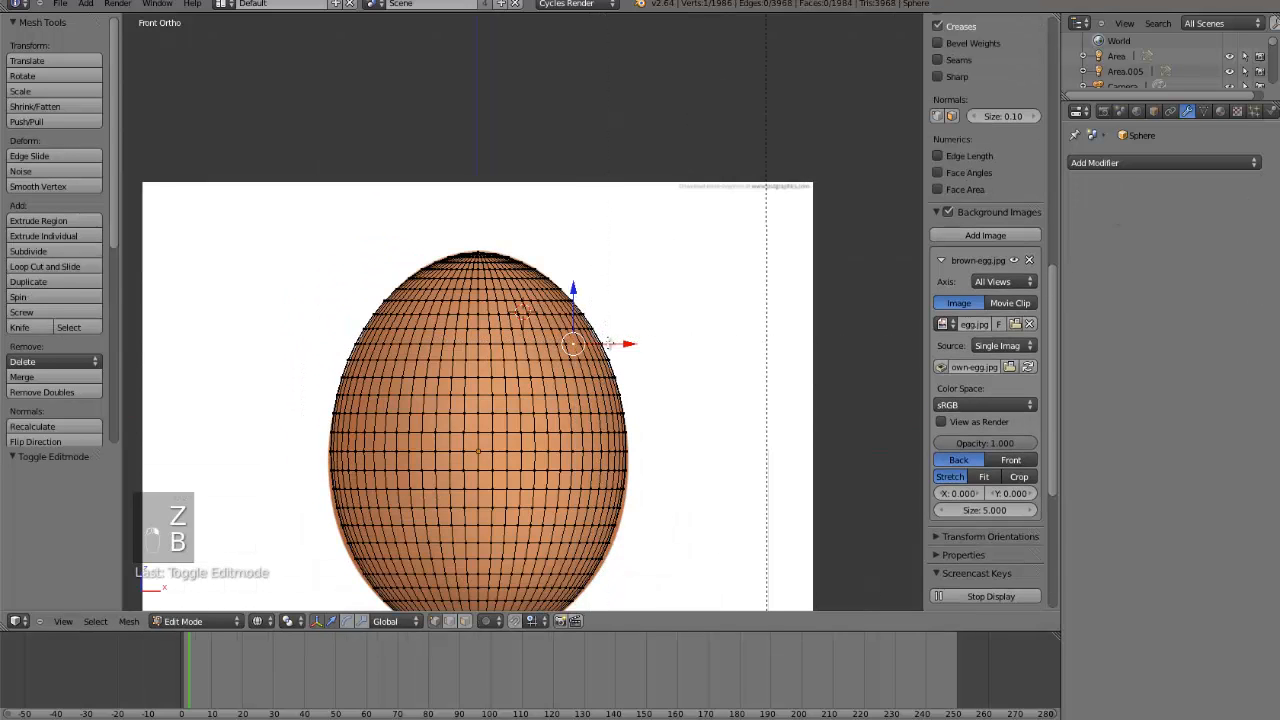
{"action": "key", "text": "b"}
{"action": "left_click_drag", "start_coordinate": [618, 352], "coordinate": [322, 216]}
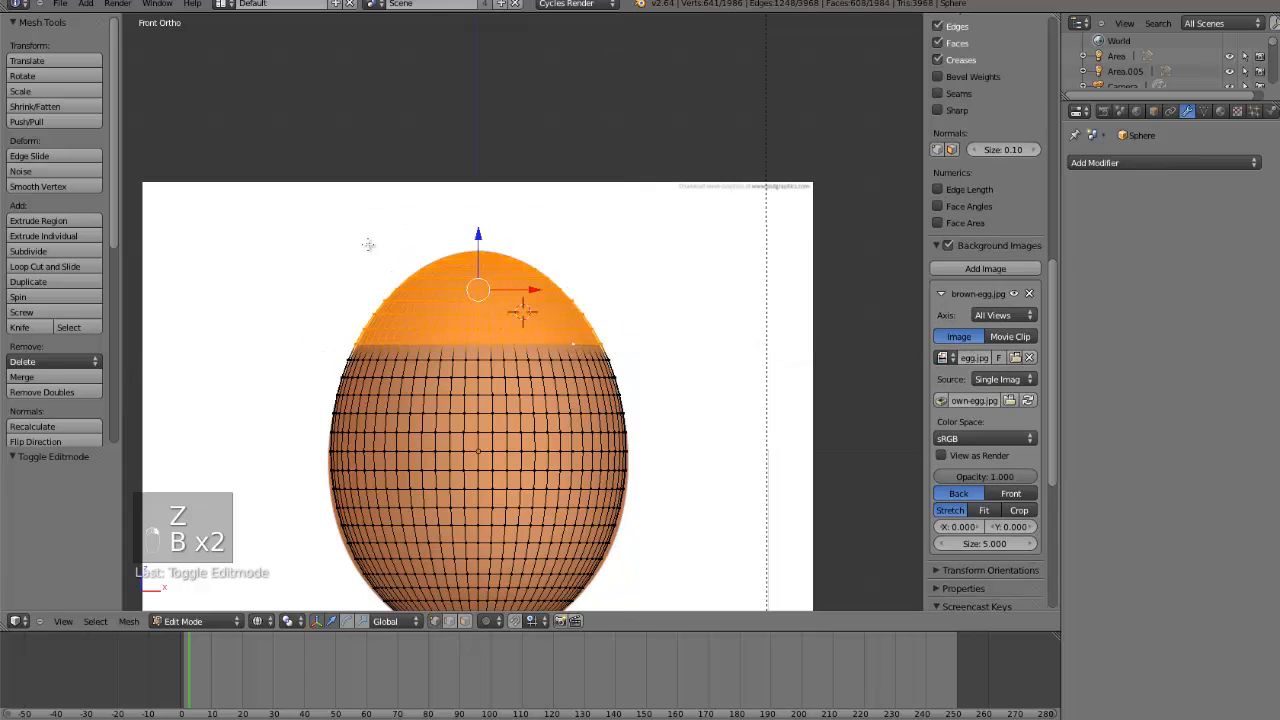
{"action": "key", "text": "x"}
{"action": "left_click", "coordinate": [460, 312]}
{"action": "key", "text": "Tab"}
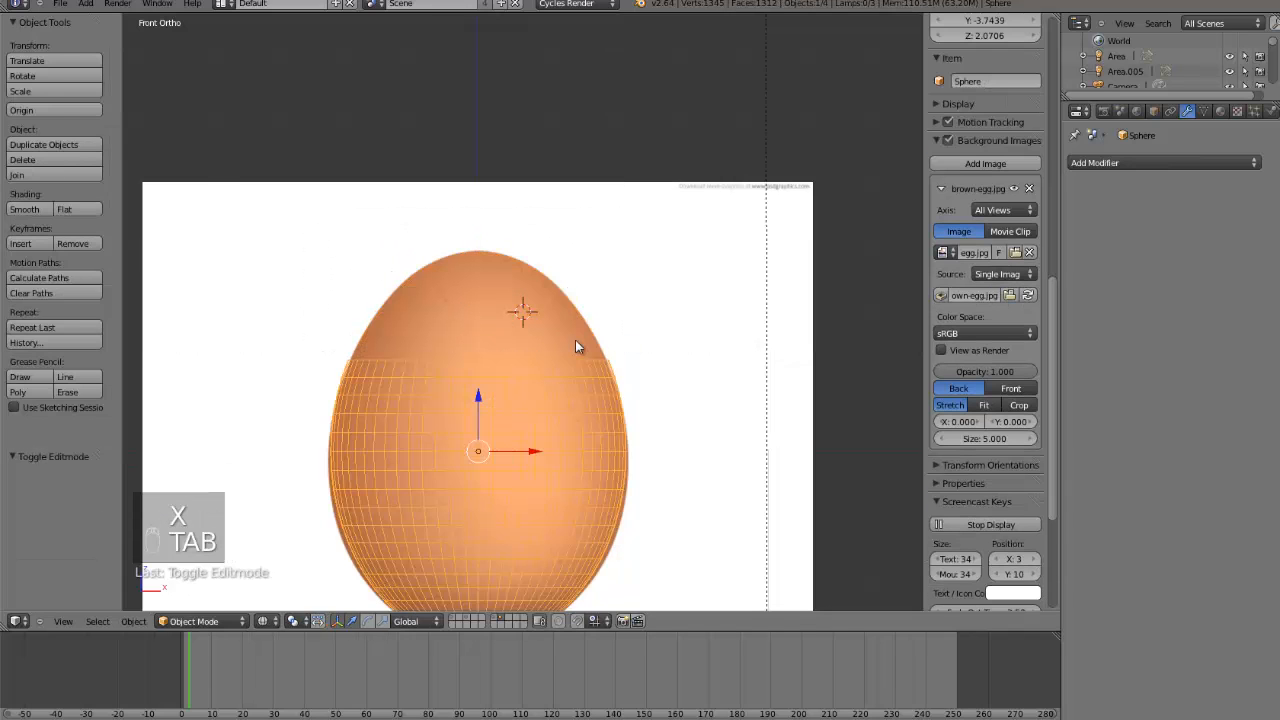
- Select scattered vertices around the egg's open rim, delete them and inspect the jagged edge in solid shading
{"action": "key", "text": "Tab"}
{"action": "middle_click_drag", "start_coordinate": [577, 346], "coordinate": [552, 355]}
{"action": "middle_click_drag", "start_coordinate": [521, 363], "coordinate": [523, 363]}
{"action": "scroll", "coordinate": [523, 363], "scroll_direction": "up", "scroll_amount": 3}
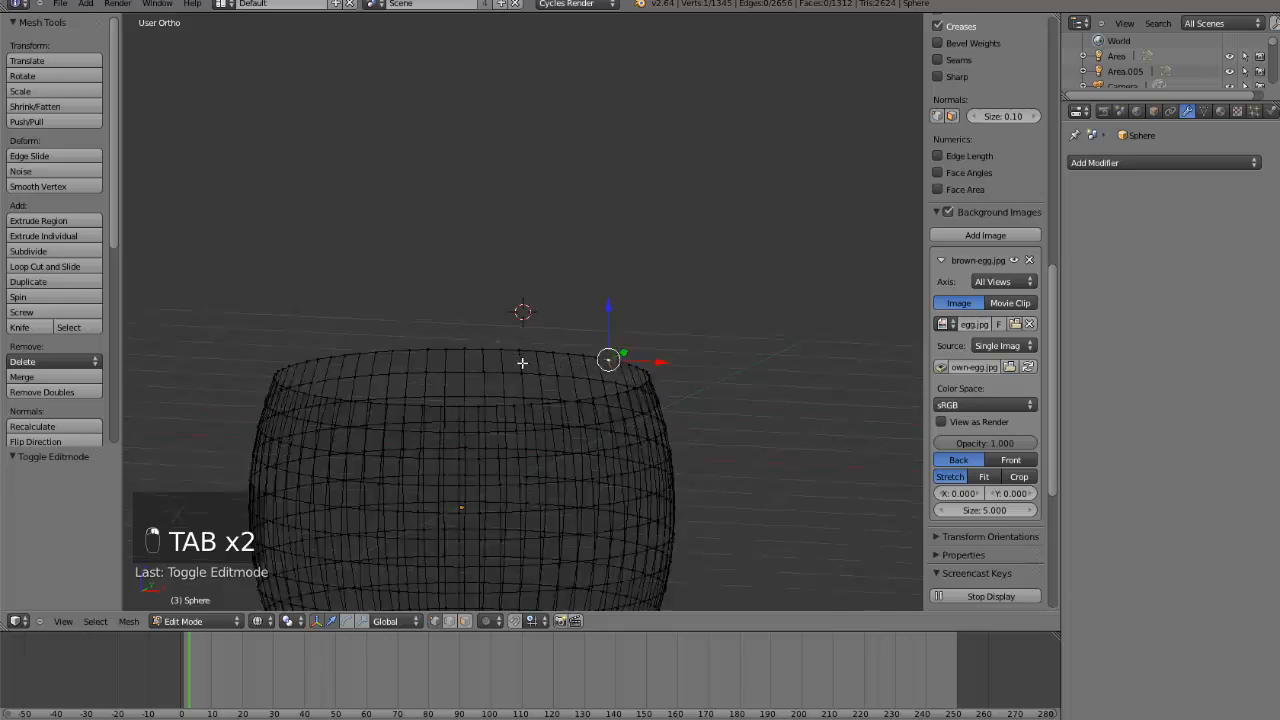
{"action": "middle_click_drag", "start_coordinate": [414, 344], "coordinate": [399, 419]}
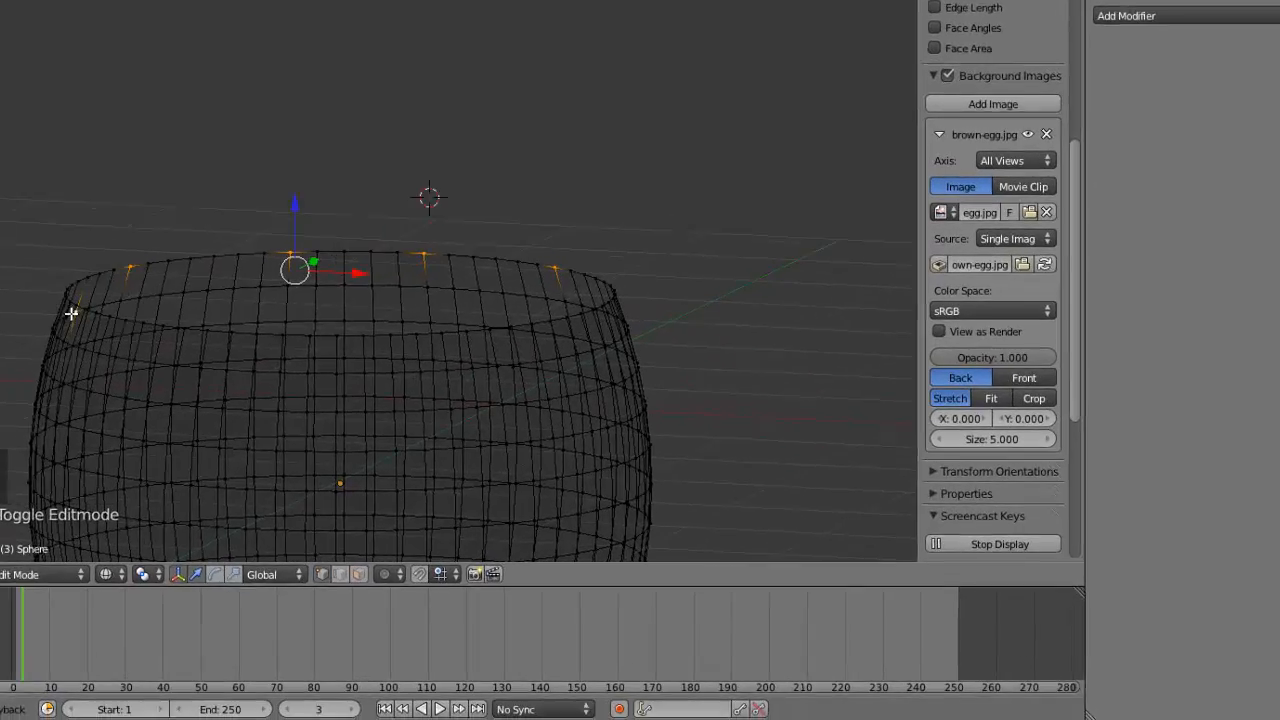
{"action": "middle_click_drag", "start_coordinate": [224, 291], "coordinate": [12, 317]}
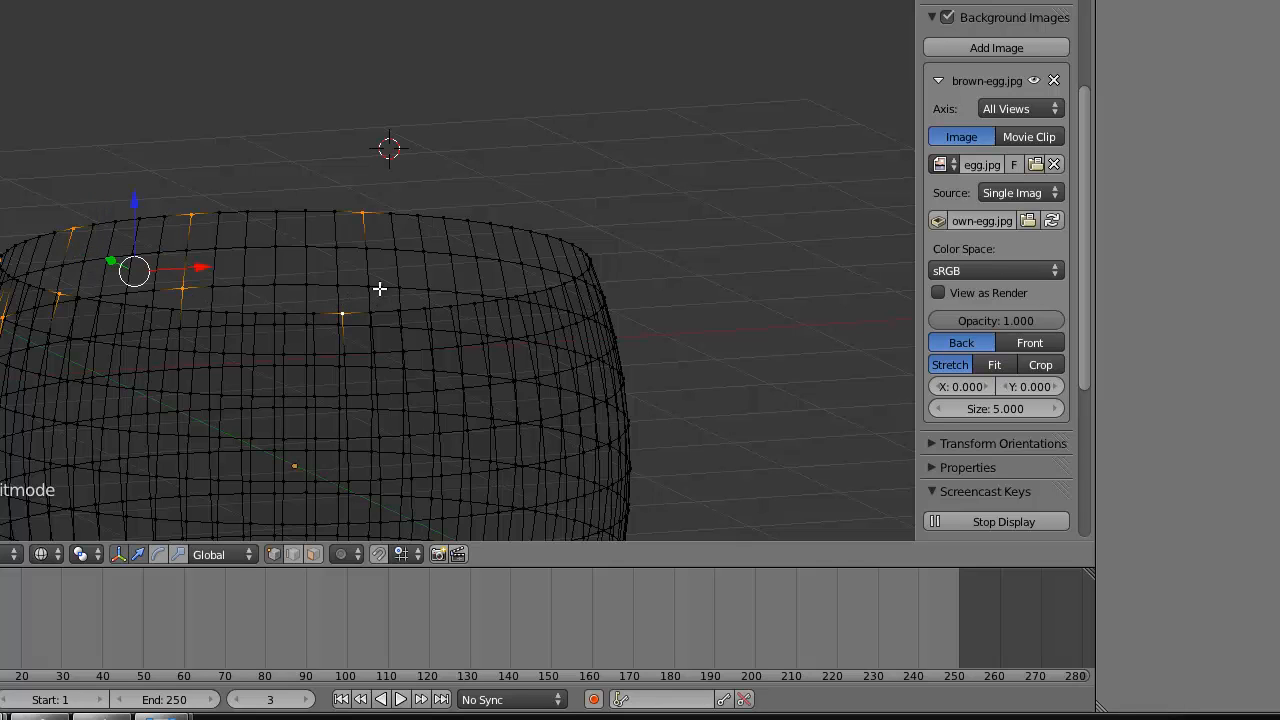
{"action": "middle_click_drag", "start_coordinate": [380, 288], "coordinate": [218, 238]}
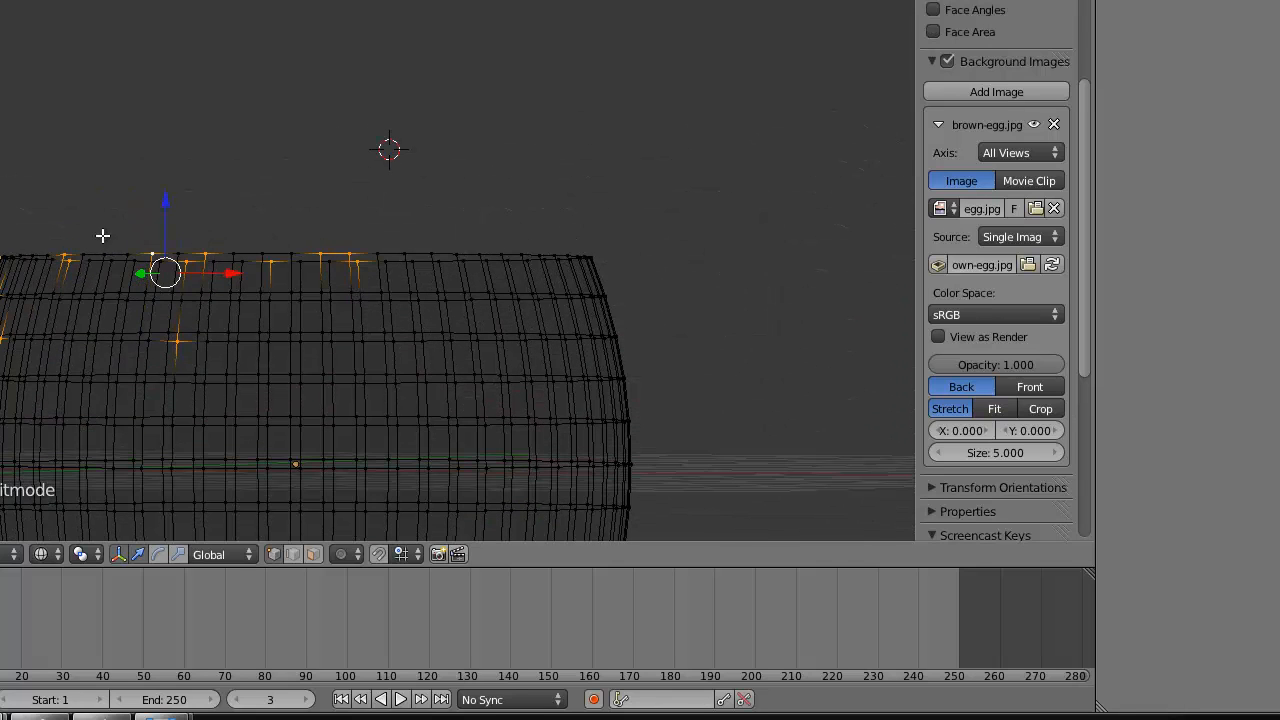
{"action": "key", "text": "x"}
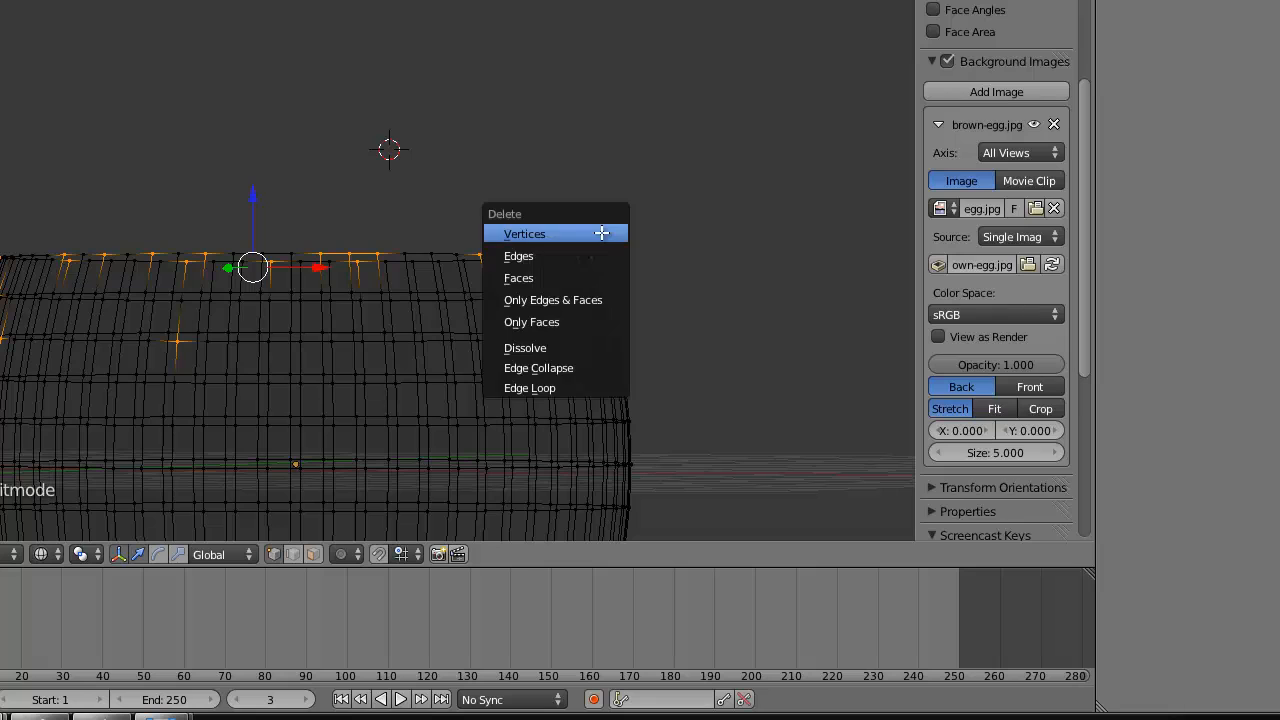
{"action": "left_click", "coordinate": [589, 231]}
{"action": "key", "text": "Tab"}
{"action": "key", "text": "z"}
{"action": "middle_click_drag", "start_coordinate": [574, 237], "coordinate": [475, 274]}
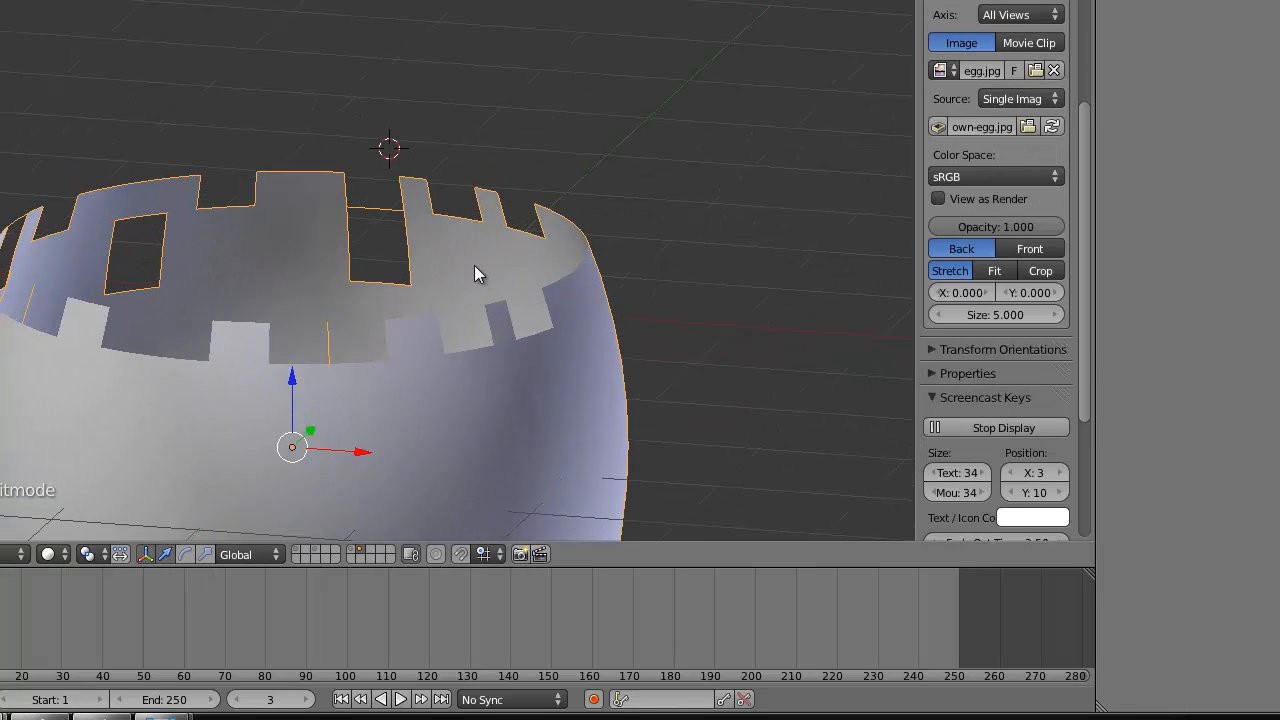
- Undo the rim deletion, add more scattered rim vertices to the selection and delete them
{"action": "key", "text": "ctrl+z"}
{"action": "key", "text": "ctrl+z"}
{"action": "key", "text": "ctrl+z"}
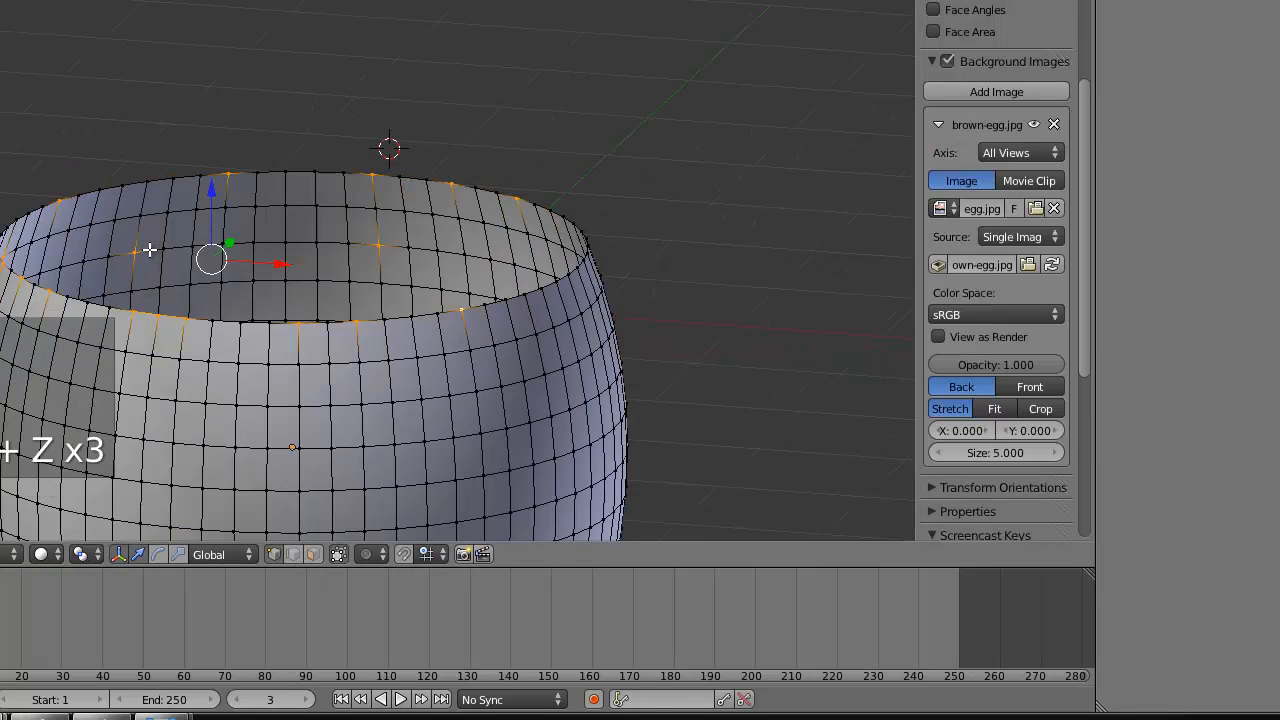
{"action": "middle_click_drag", "start_coordinate": [371, 249], "coordinate": [259, 177]}
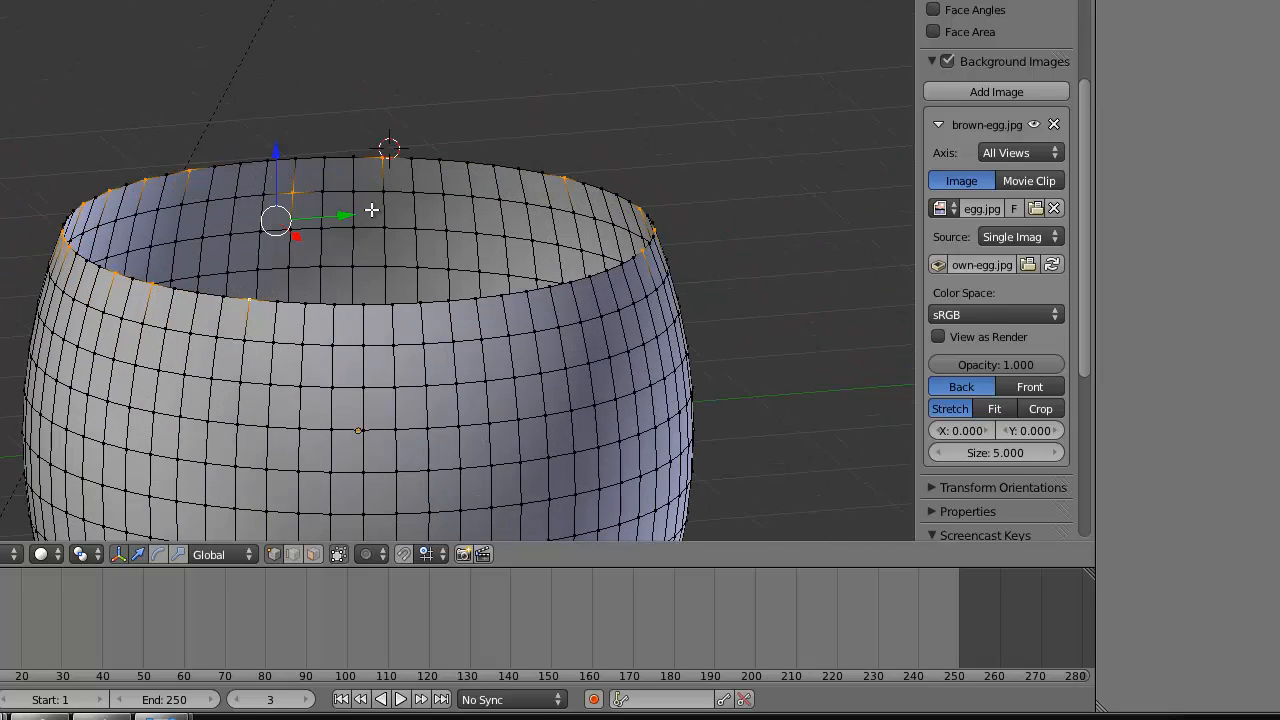
{"action": "key", "text": "ctrl+shift+z"}
- Select the loose spike vertices and another vertex along the back rim and delete them
{"action": "right_click", "coordinate": [296, 151]}
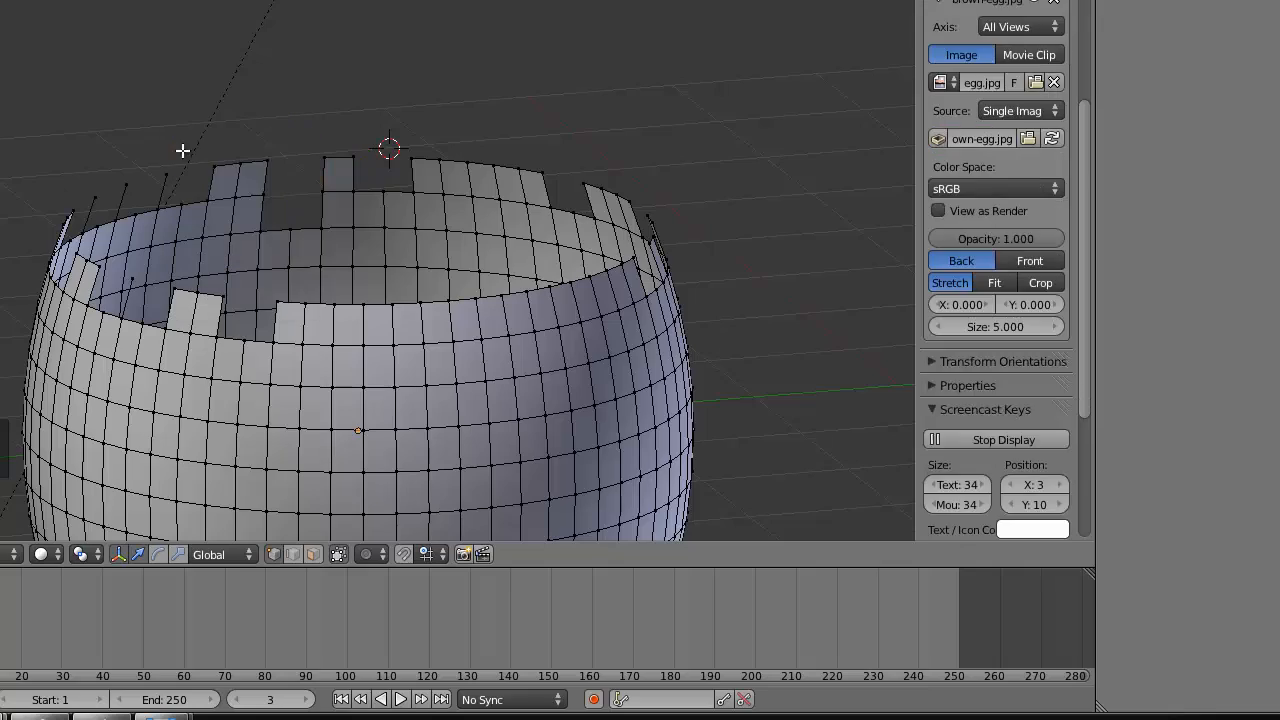
{"action": "right_click", "coordinate": [163, 172]}
{"action": "key", "text": "x"}
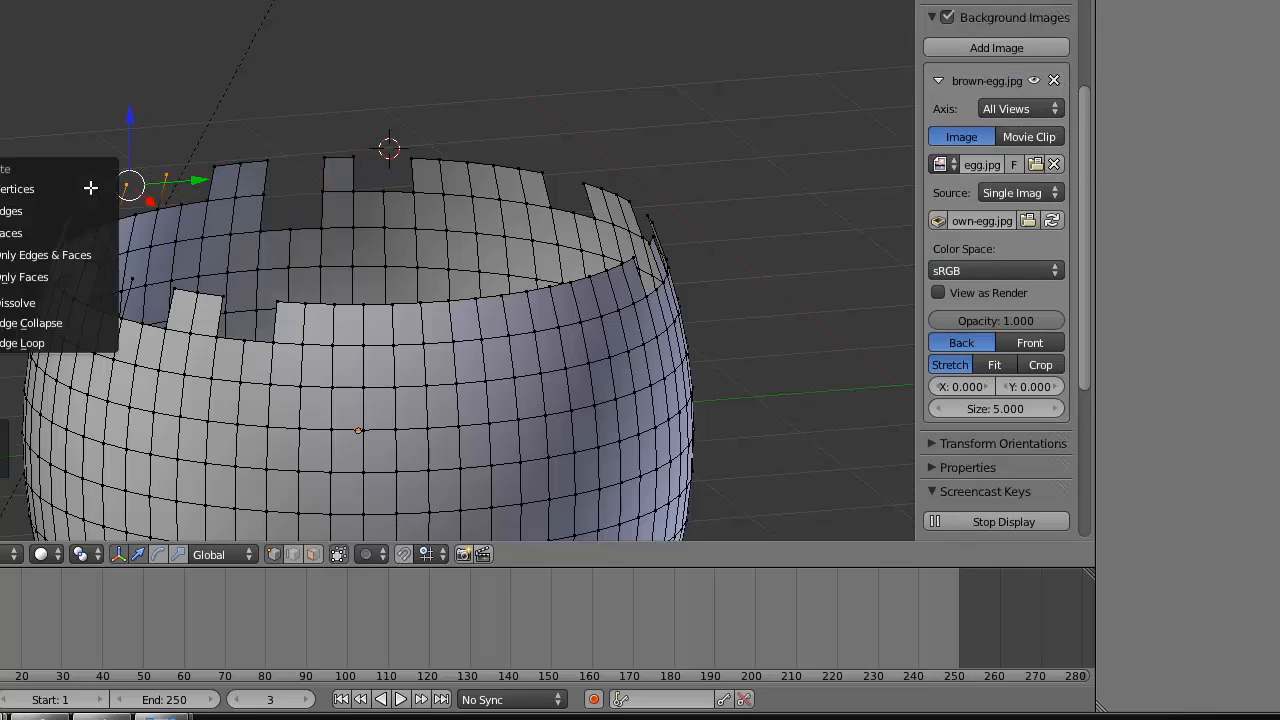
{"action": "key", "text": "Escape"}
{"action": "middle_click_drag", "start_coordinate": [163, 212], "coordinate": [204, 154]}
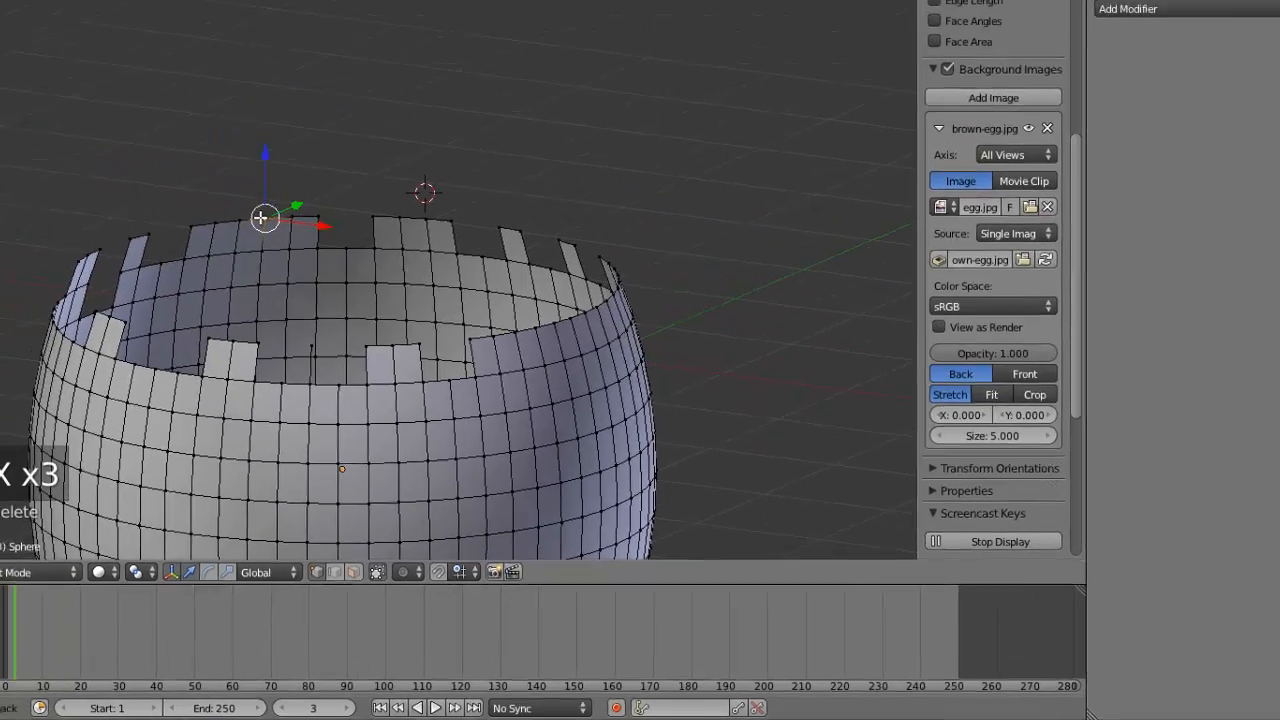
{"action": "key", "text": "x"}
{"action": "left_click", "coordinate": [215, 174]}
- Move the corner and base vertices of the back rim's wide tooth and adjacent narrow tooth into irregular tapered shapes
{"action": "scroll", "coordinate": [190, 206], "scroll_direction": "up", "scroll_amount": 2}
{"action": "right_click", "coordinate": [289, 347]}
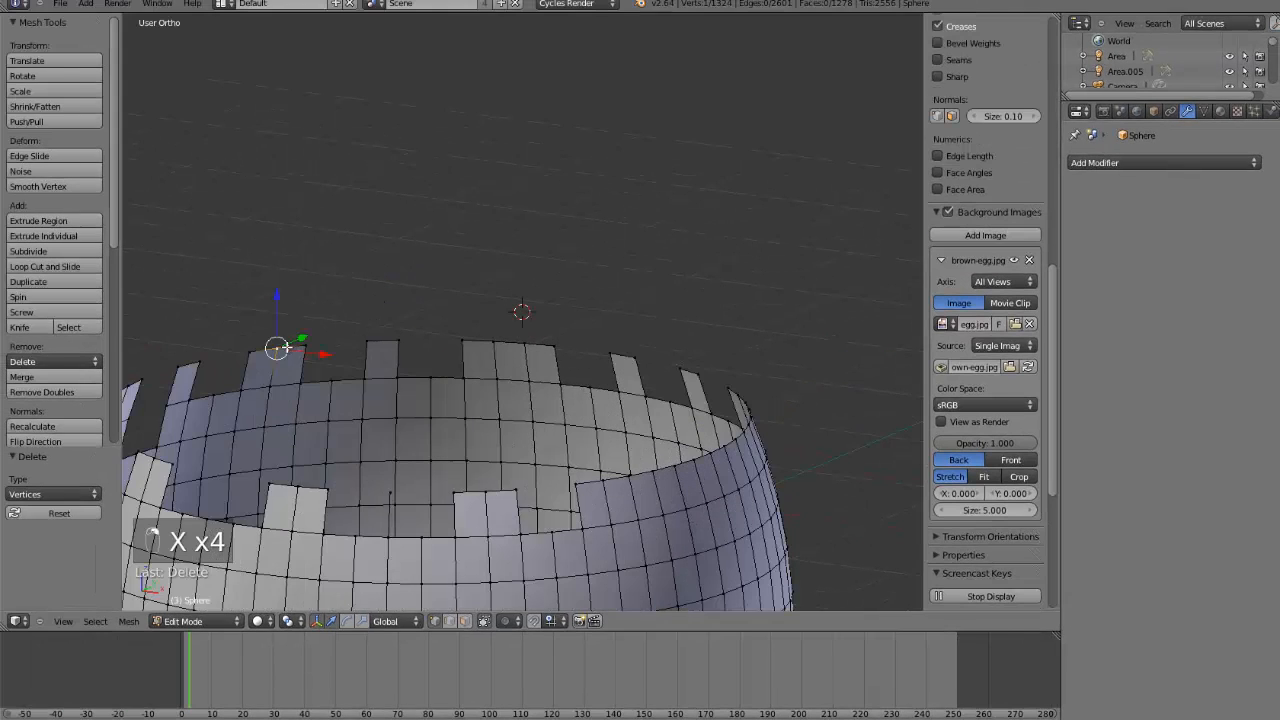
{"action": "key", "text": "g"}
{"action": "left_click", "coordinate": [362, 343]}
{"action": "key", "text": "g"}
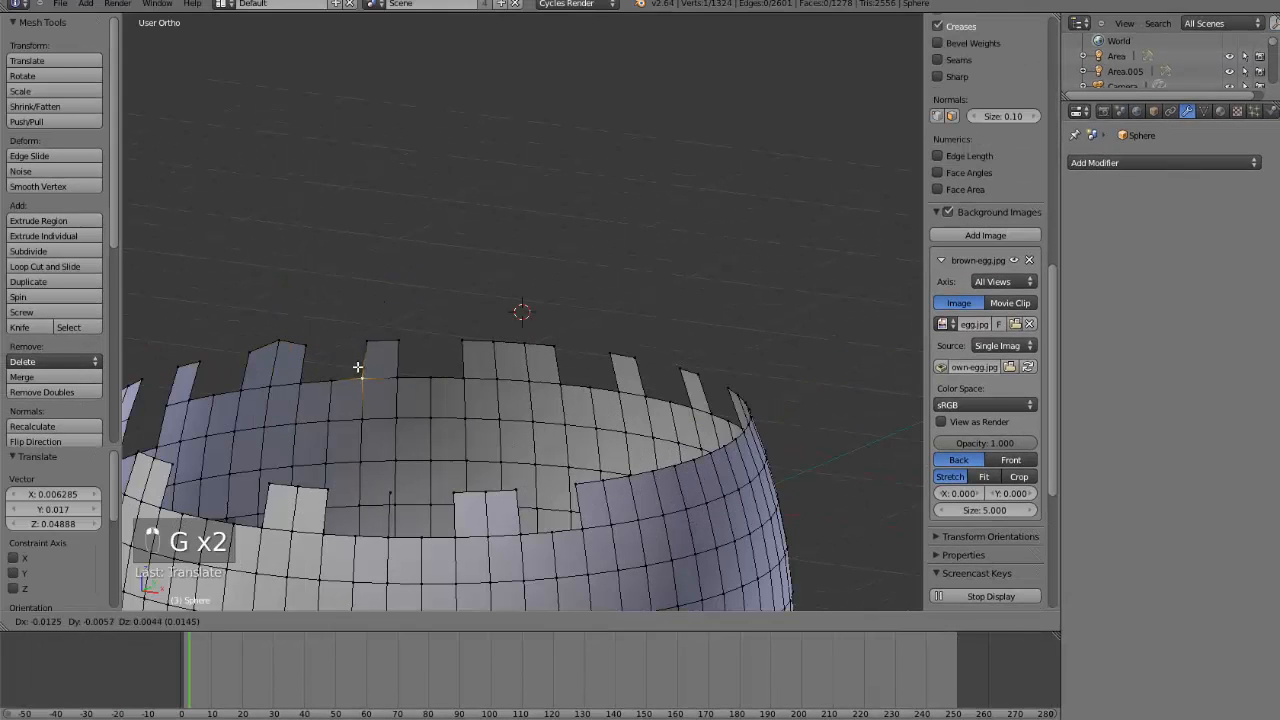
{"action": "left_click", "coordinate": [385, 368]}
{"action": "key", "text": "g"}
{"action": "left_click", "coordinate": [410, 366]}
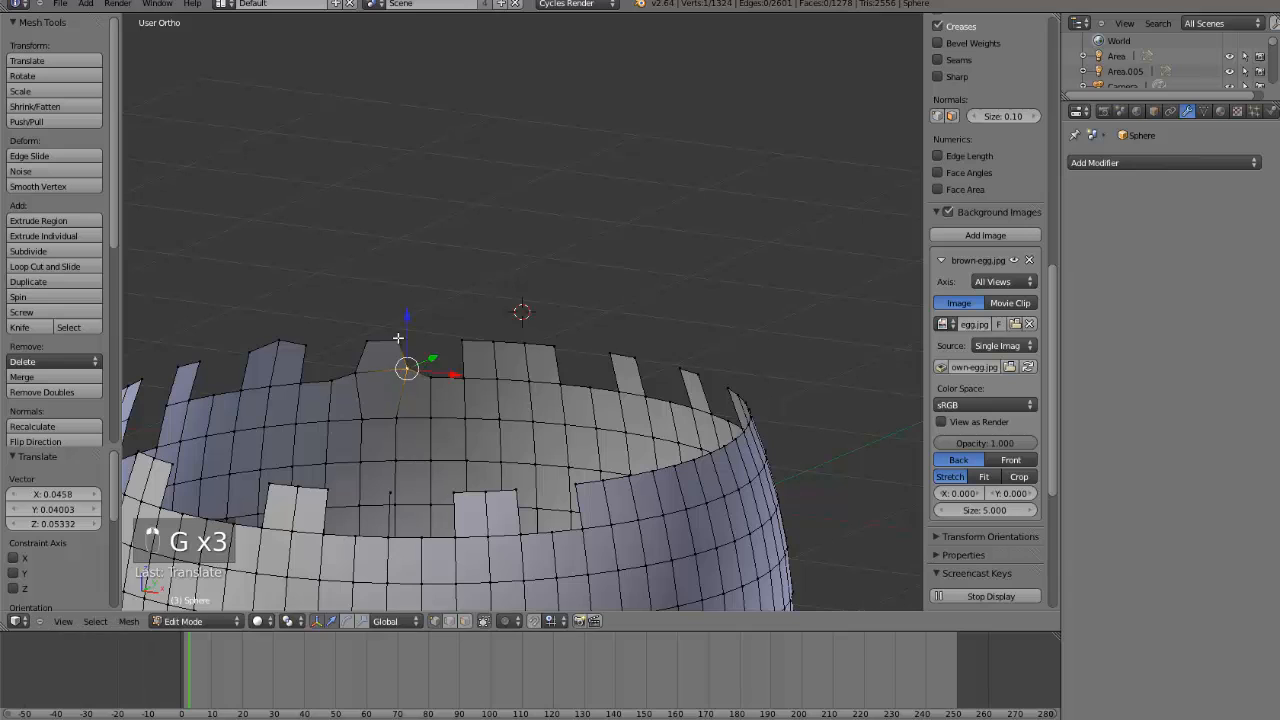
{"action": "key", "text": "g"}
{"action": "left_click", "coordinate": [465, 360]}
- Reposition the vertices of the widest back-rim tooth into a rounded peak with sloping sides, then leave Edit Mode
{"action": "key", "text": "g"}
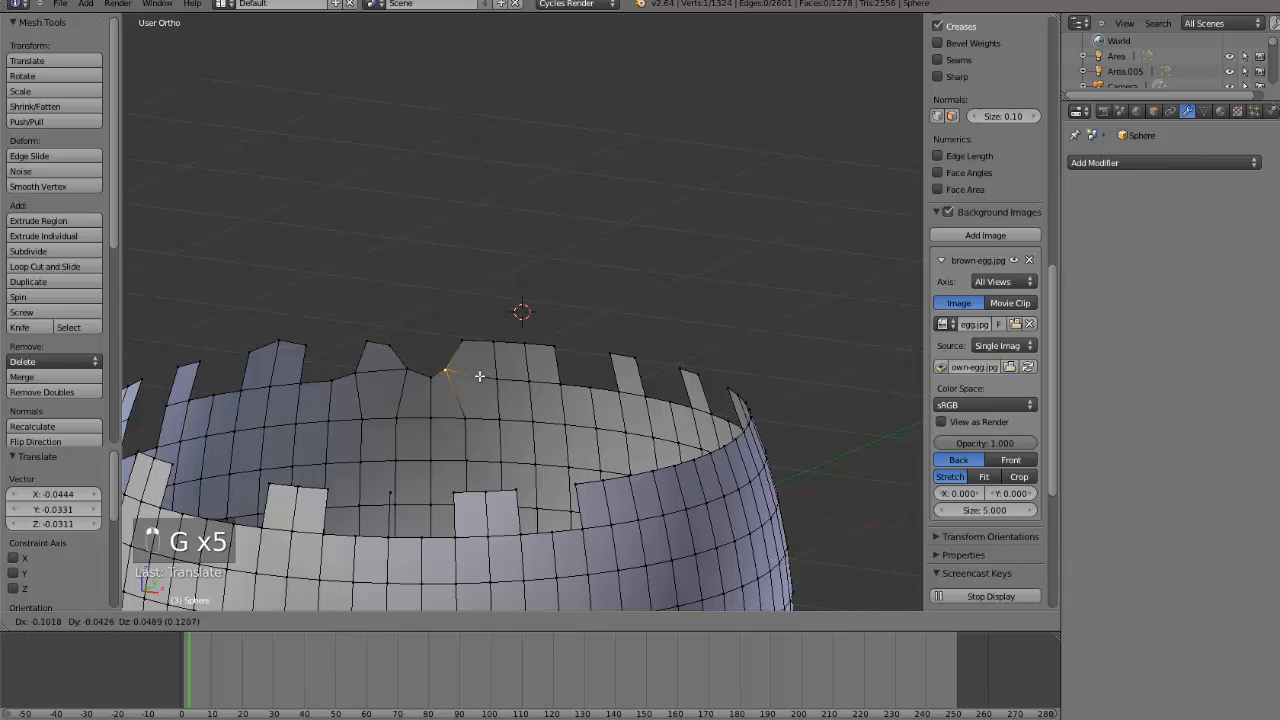
{"action": "left_click", "coordinate": [476, 372]}
{"action": "key", "text": "g"}
{"action": "left_click", "coordinate": [519, 347]}
{"action": "key", "text": "g"}
{"action": "left_click", "coordinate": [522, 339]}
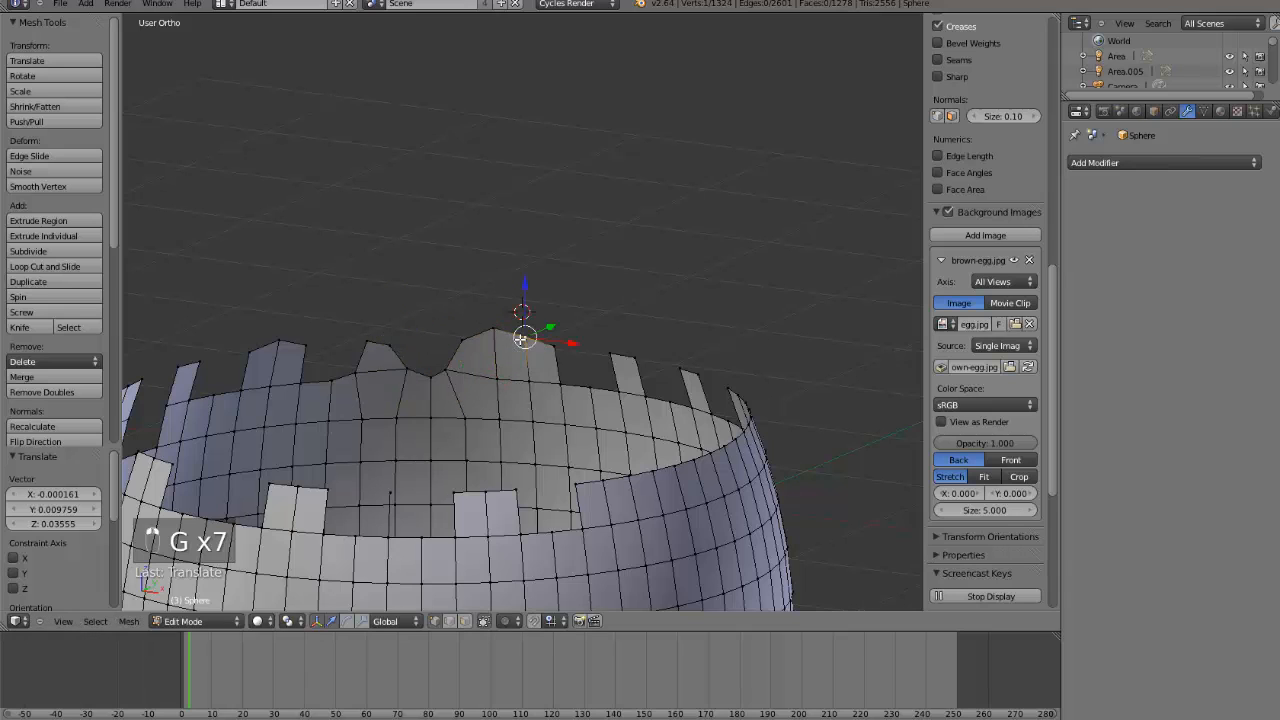
{"action": "key", "text": "g"}
{"action": "left_click", "coordinate": [554, 350]}
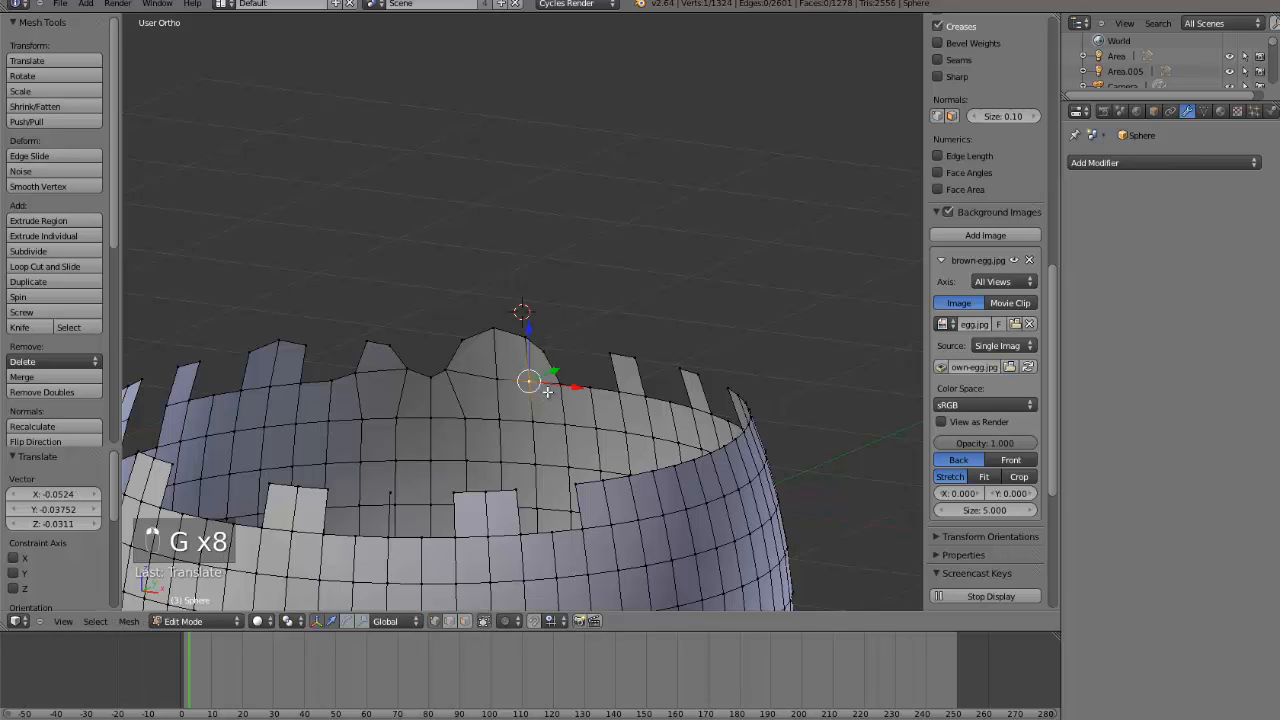
{"action": "middle_click_drag", "start_coordinate": [547, 392], "coordinate": [410, 408]}
{"action": "key", "text": "g"}
{"action": "left_click", "coordinate": [432, 415]}
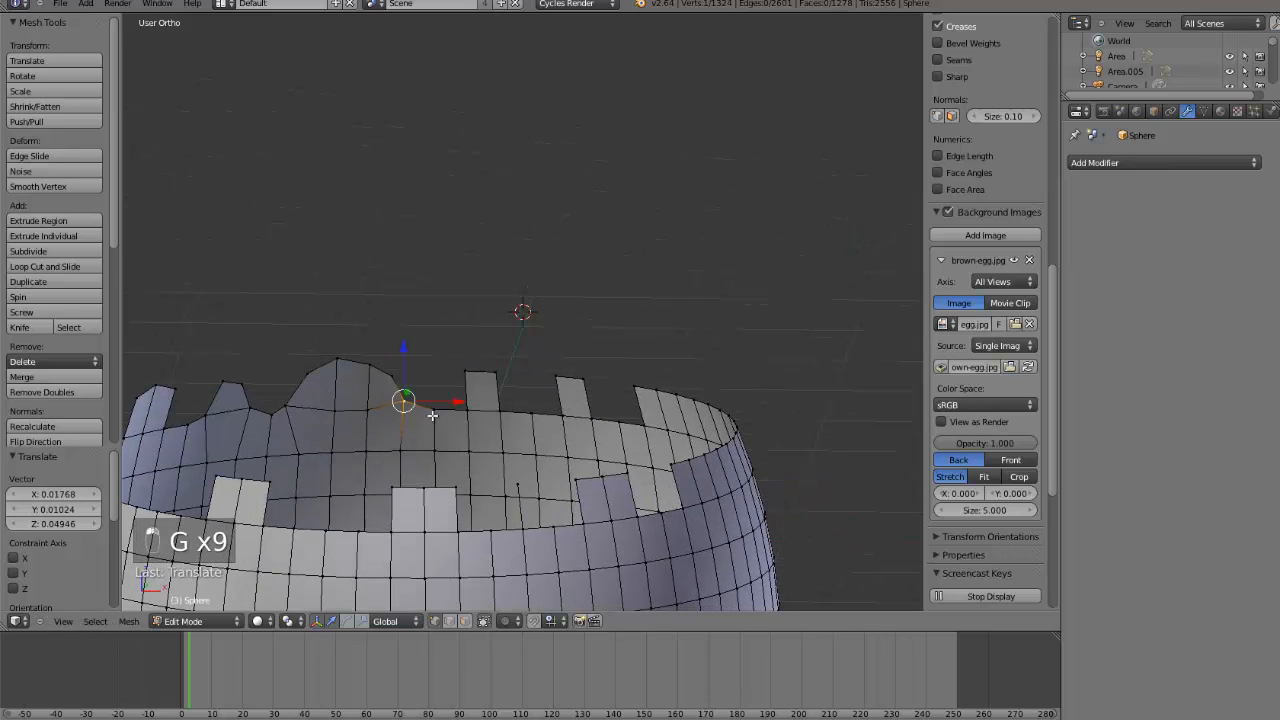
{"action": "key", "text": "g"}
{"action": "left_click", "coordinate": [434, 420]}
{"action": "scroll", "coordinate": [445, 415], "scroll_direction": "down", "scroll_amount": 3}
{"action": "key", "text": "Tab"}
{"action": "scroll", "coordinate": [503, 420], "scroll_direction": "down", "scroll_amount": 2}
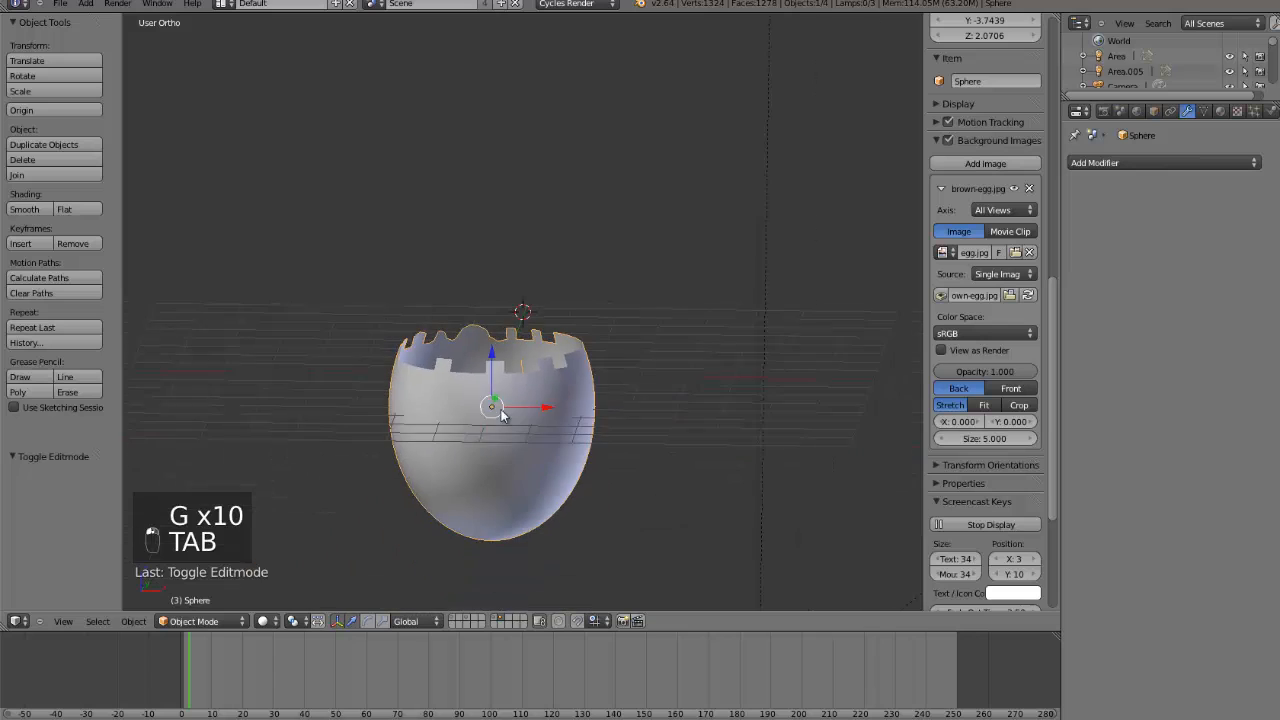
- Circle-select a large patch of the shell below the back-left rim in Edit Mode and delete its vertices
{"action": "scroll", "coordinate": [503, 417], "scroll_direction": "up", "scroll_amount": 5}
{"action": "key", "text": "Tab"}
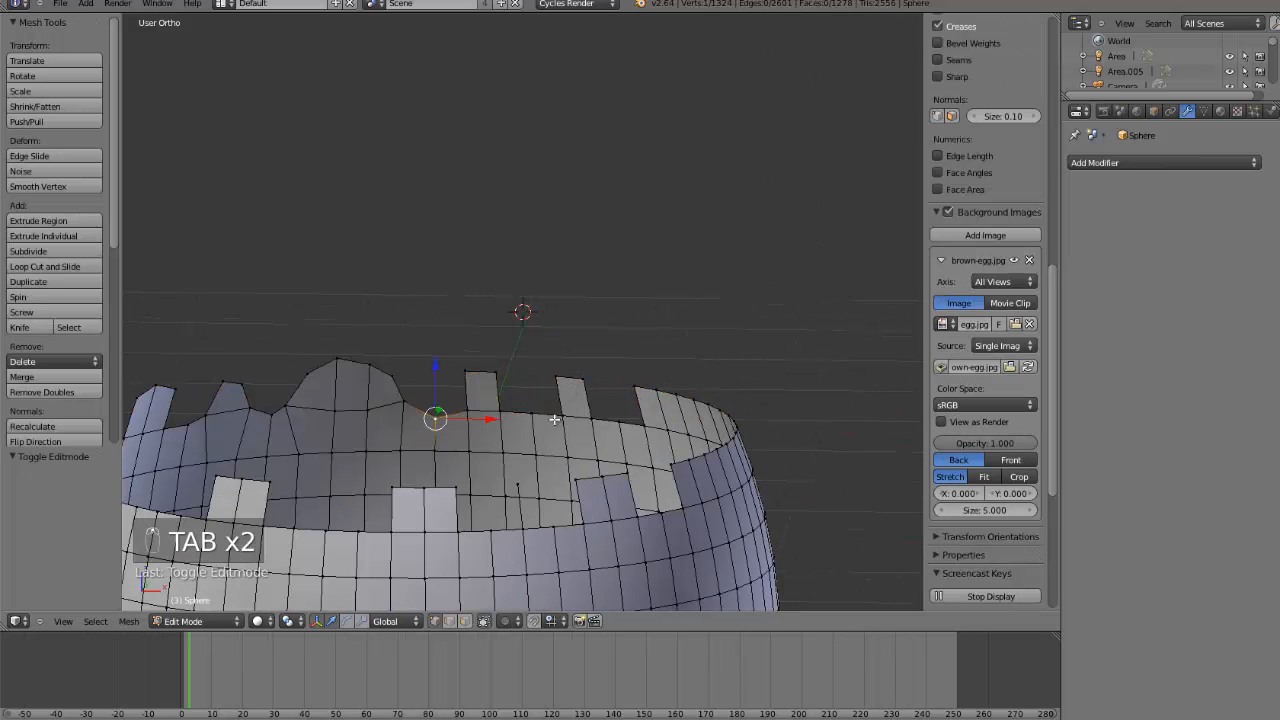
{"action": "scroll", "coordinate": [550, 440], "scroll_direction": "down", "scroll_amount": 3}
{"action": "key", "text": "c"}
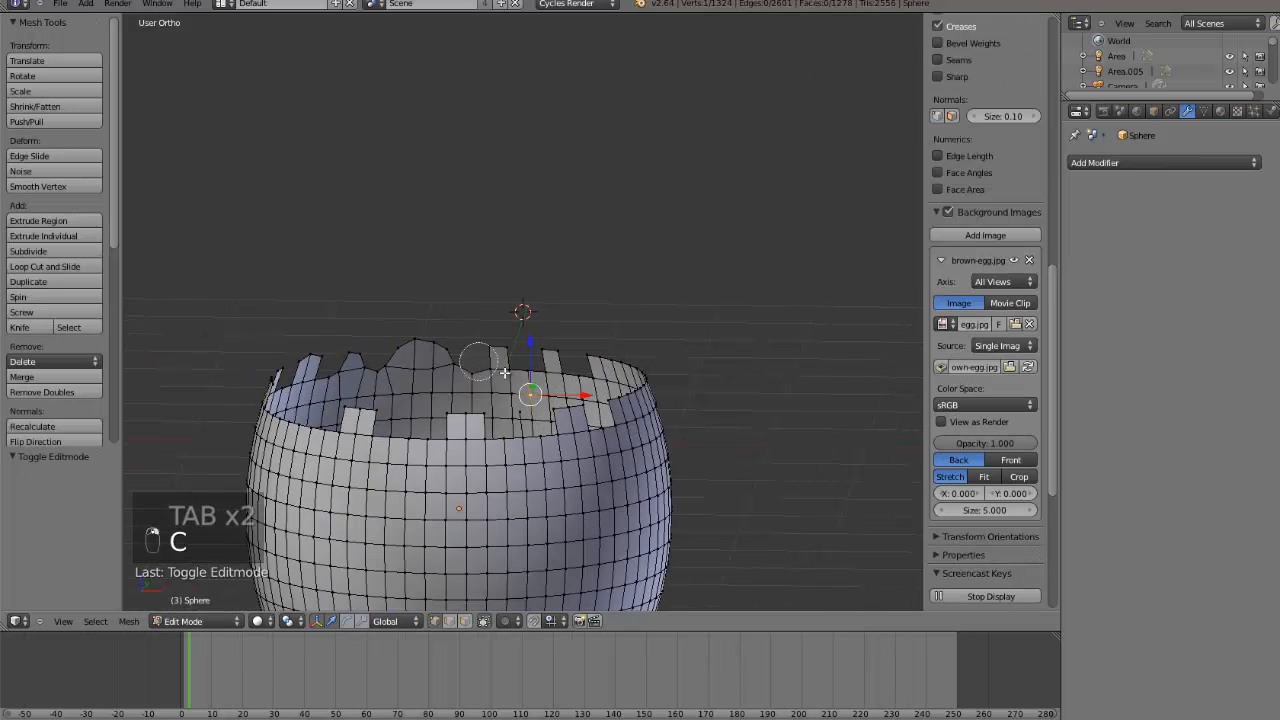
{"action": "left_click_drag", "start_coordinate": [528, 380], "coordinate": [491, 380]}
{"action": "right_click", "coordinate": [491, 380]}
{"action": "middle_click_drag", "start_coordinate": [491, 380], "coordinate": [481, 401]}
{"action": "key", "text": "c"}
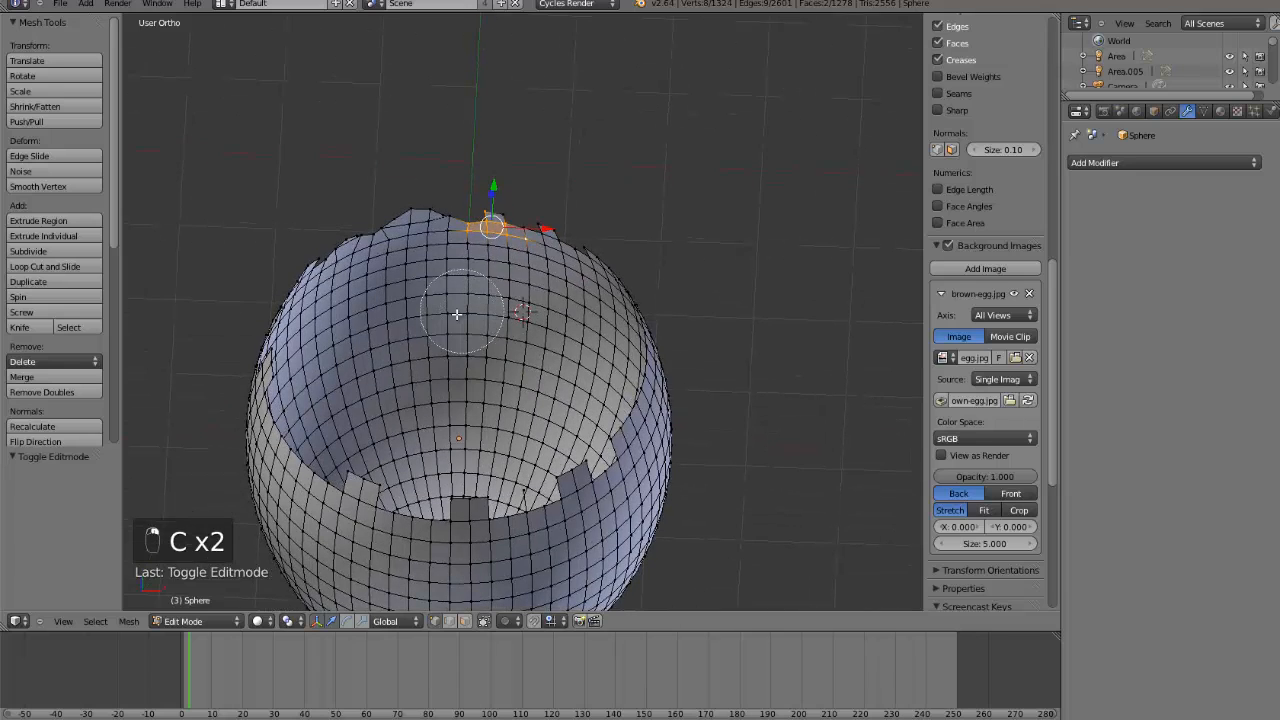
{"action": "left_click_drag", "start_coordinate": [471, 214], "coordinate": [269, 358]}
{"action": "right_click", "coordinate": [269, 358]}
{"action": "key", "text": "x"}
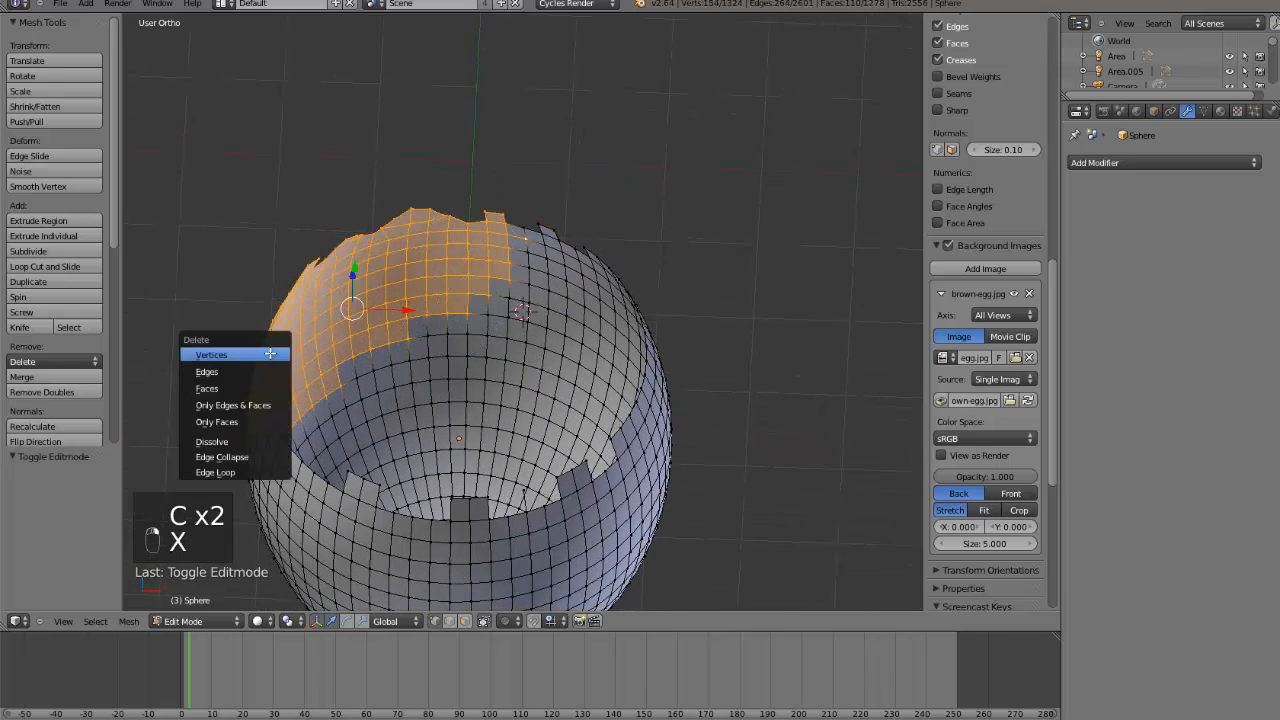
{"action": "left_click", "coordinate": [271, 357]}
- Inspect the opened shell in Object Mode, then undo the deletion of the large patch
{"action": "middle_click_drag", "start_coordinate": [357, 420], "coordinate": [527, 395]}
{"action": "scroll", "coordinate": [477, 414], "scroll_direction": "down", "scroll_amount": 3}
{"action": "key", "text": "Tab"}
{"action": "key", "text": "Tab"}
{"action": "key", "text": "ctrl+z"}
{"action": "key", "text": "ctrl+z"}
- Move the two top corner vertices of the narrow back-rim tooth inward to taper it
{"action": "scroll", "coordinate": [546, 364], "scroll_direction": "up", "scroll_amount": 3}
{"action": "right_click", "coordinate": [531, 369]}
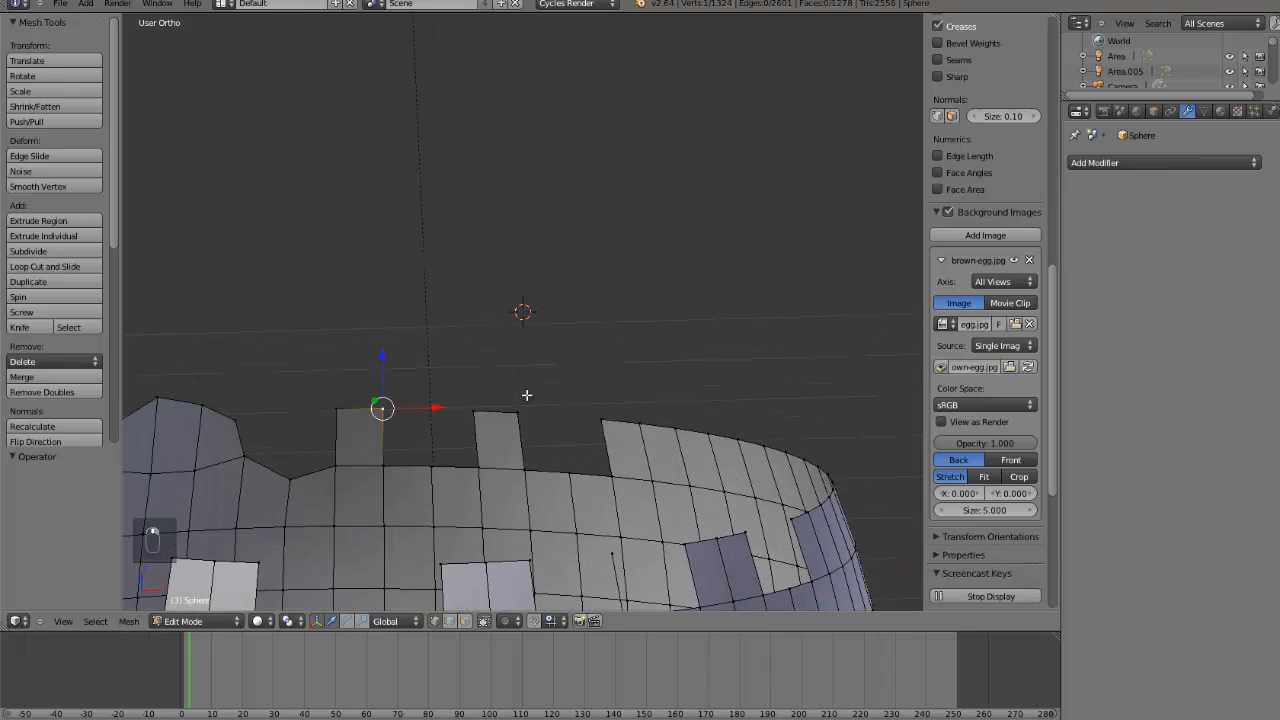
{"action": "key", "text": "g"}
{"action": "left_click", "coordinate": [512, 396]}
{"action": "key", "text": "g"}
{"action": "left_click", "coordinate": [479, 419]}
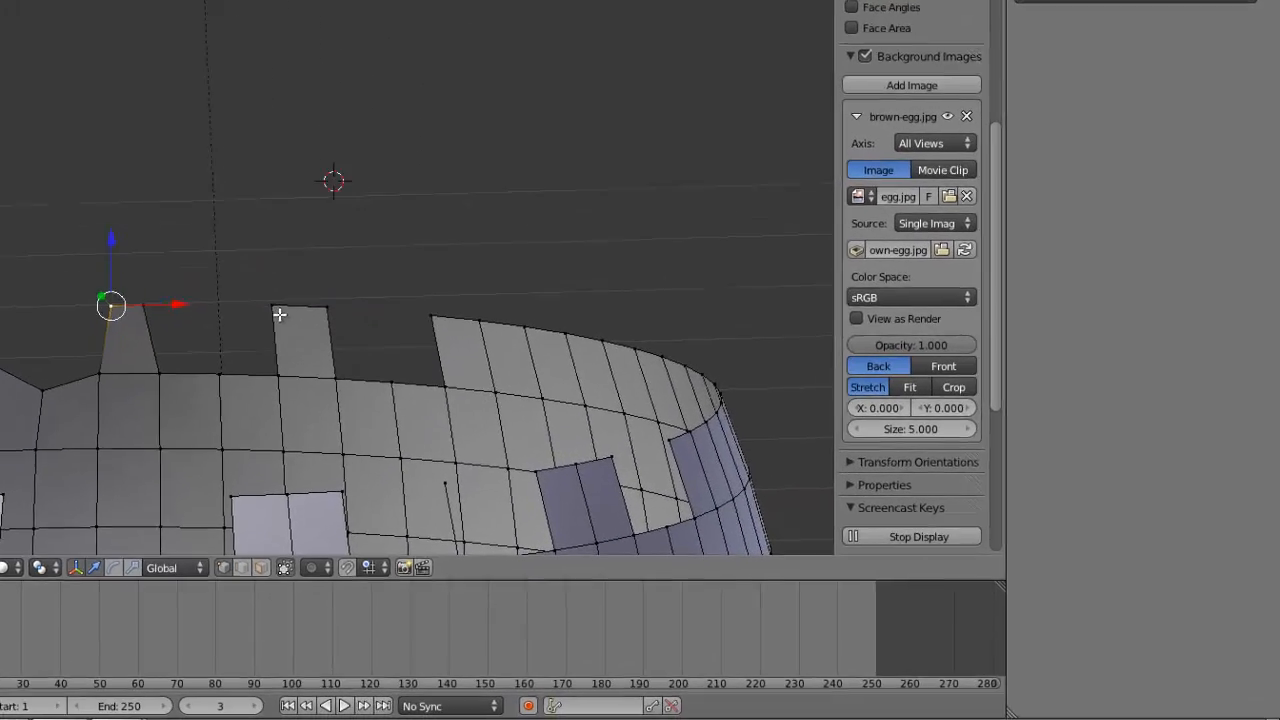
- Spread the base vertices of the next narrow tooth and reshape the notch between it and the long rim section
{"action": "right_click", "coordinate": [273, 362]}
{"action": "key", "text": "g"}
{"action": "left_click", "coordinate": [253, 339]}
{"action": "right_click", "coordinate": [344, 364]}
{"action": "key", "text": "g"}
{"action": "left_click", "coordinate": [364, 351]}
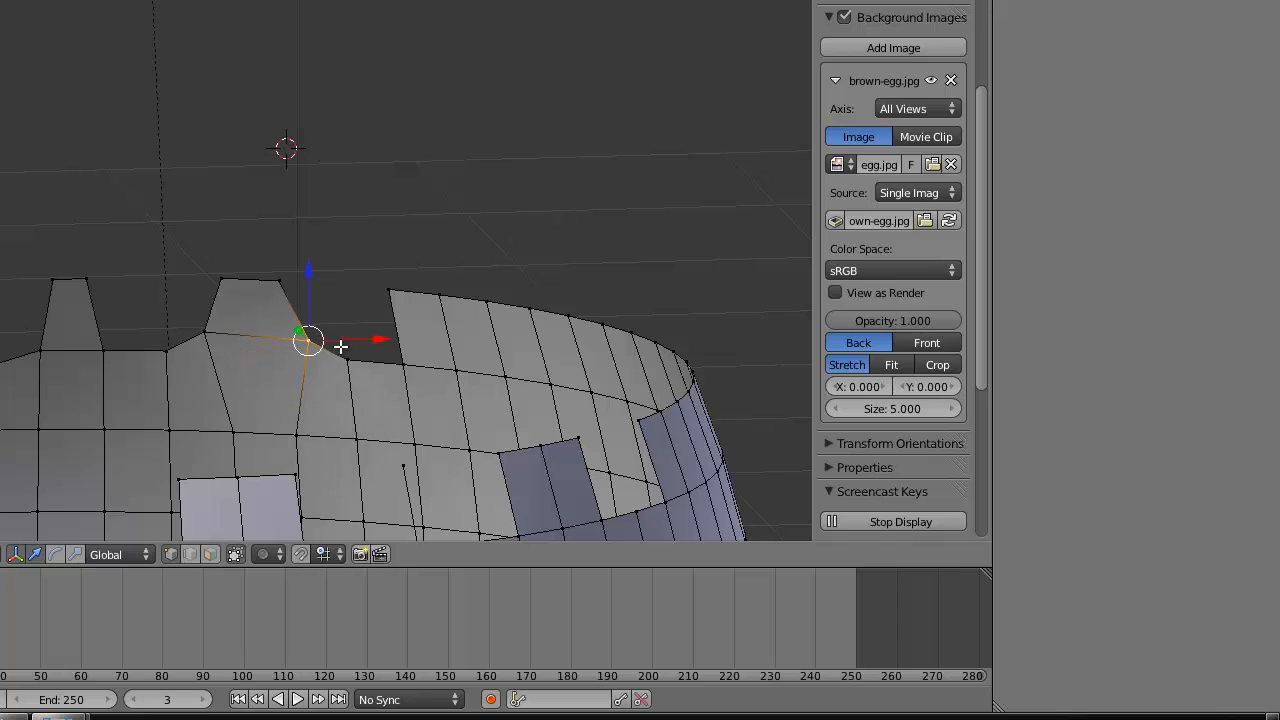
{"action": "key", "text": "g"}
{"action": "left_click", "coordinate": [378, 352]}
{"action": "middle_click_drag", "start_coordinate": [374, 349], "coordinate": [222, 331]}
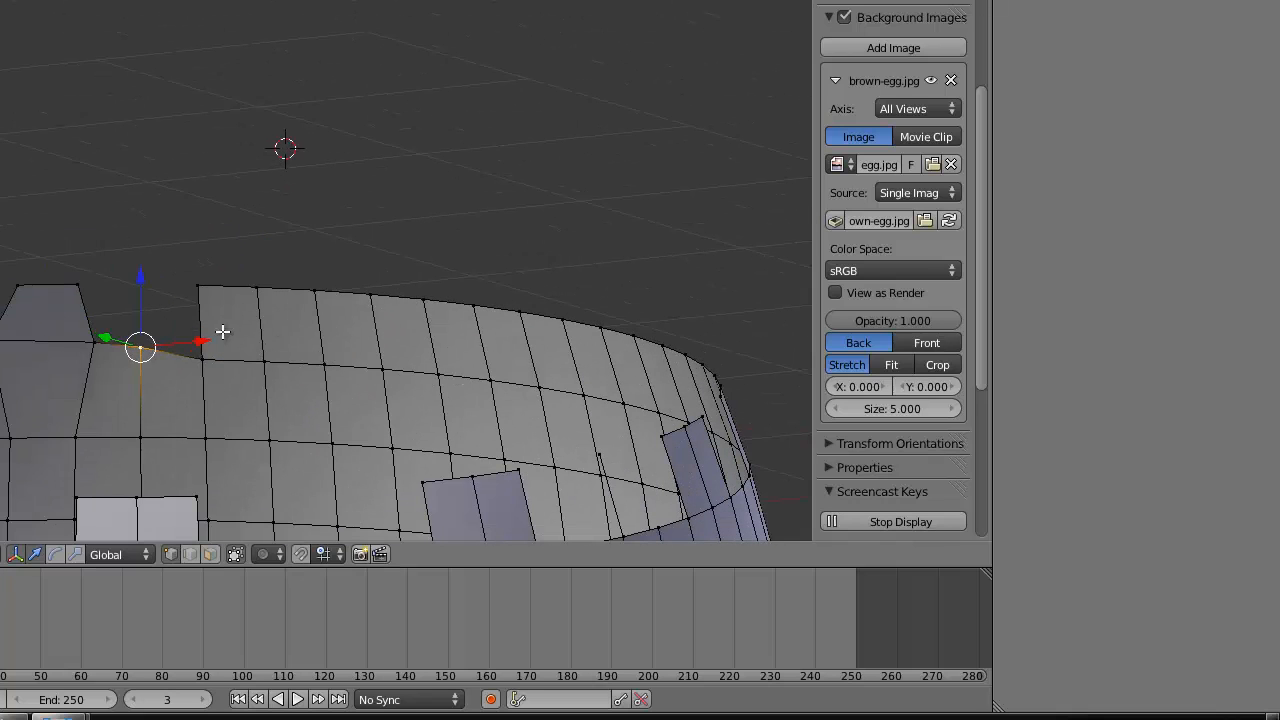
{"action": "right_click", "coordinate": [213, 344]}
{"action": "key", "text": "g"}
{"action": "left_click", "coordinate": [223, 342]}
- Delete four adjacent top-edge vertices of the long back-rim section to open a gap, leaving a narrow tooth beside it
{"action": "right_click", "coordinate": [255, 291]}
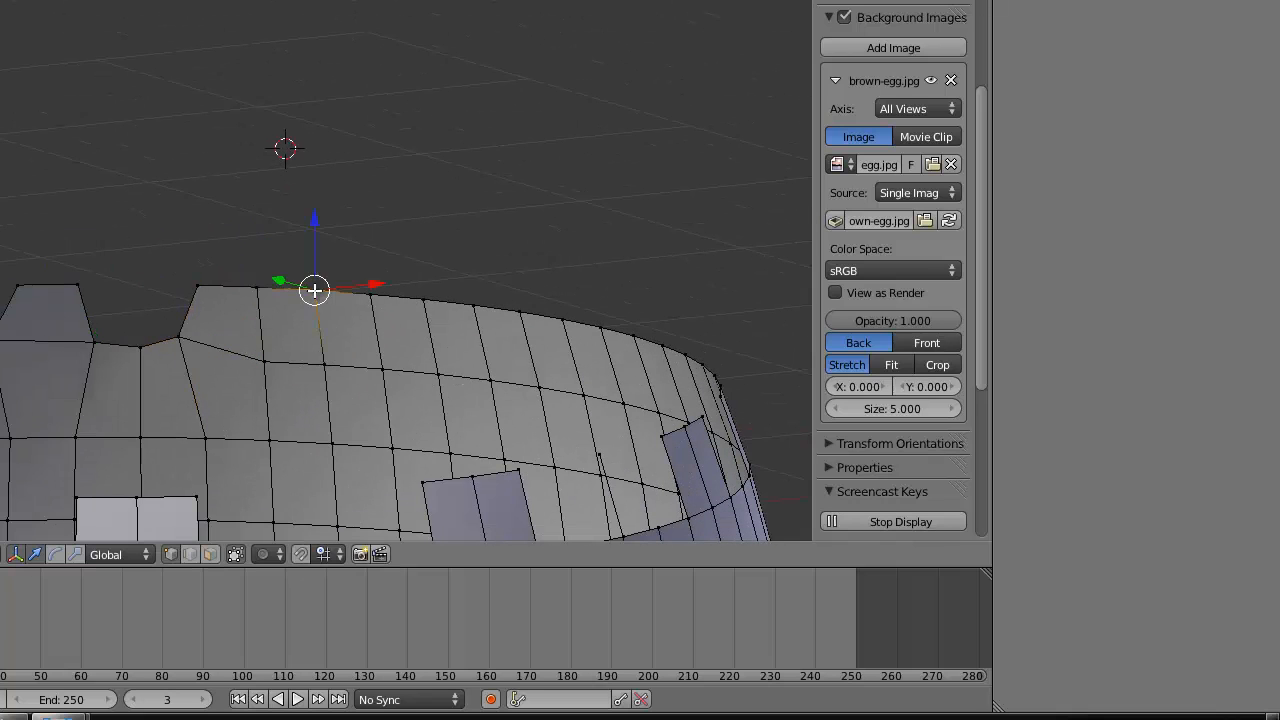
{"action": "right_click", "coordinate": [370, 293], "text": "shift"}
{"action": "key", "text": "x"}
{"action": "left_click", "coordinate": [482, 292]}
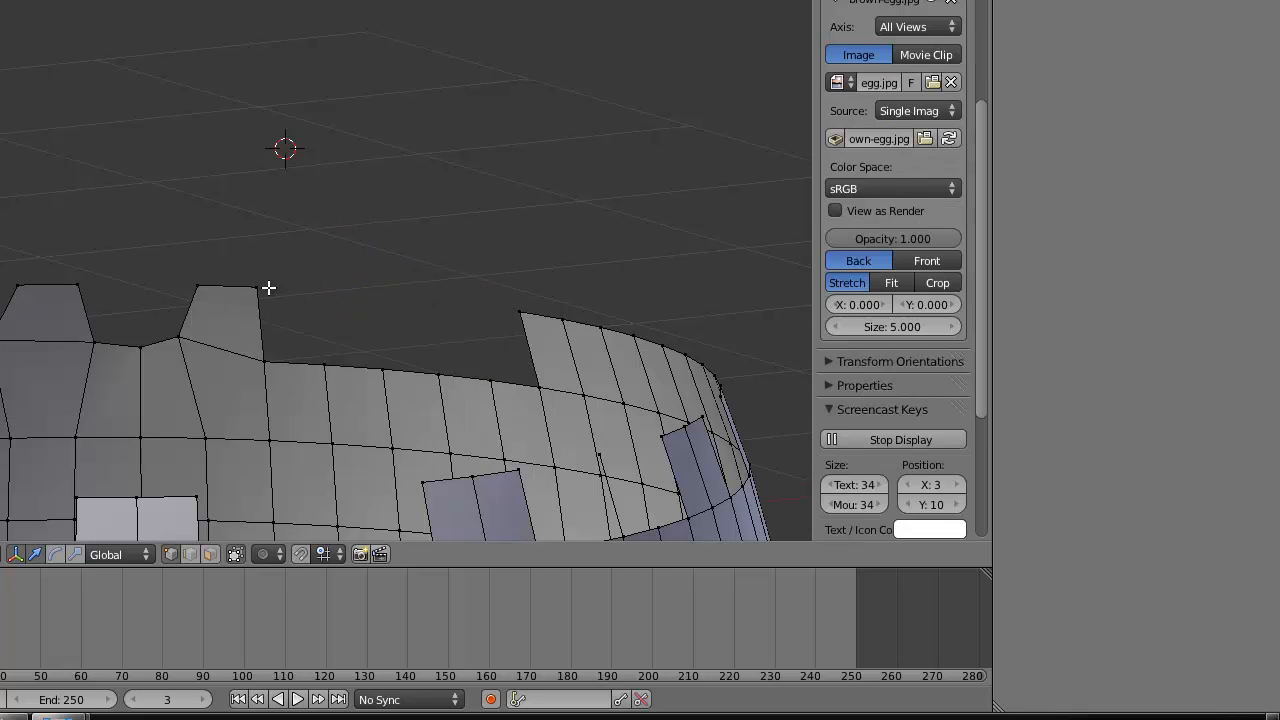
- Move the vertices along the bottom of the new gap up and down into an uneven edge
{"action": "key", "text": "g"}
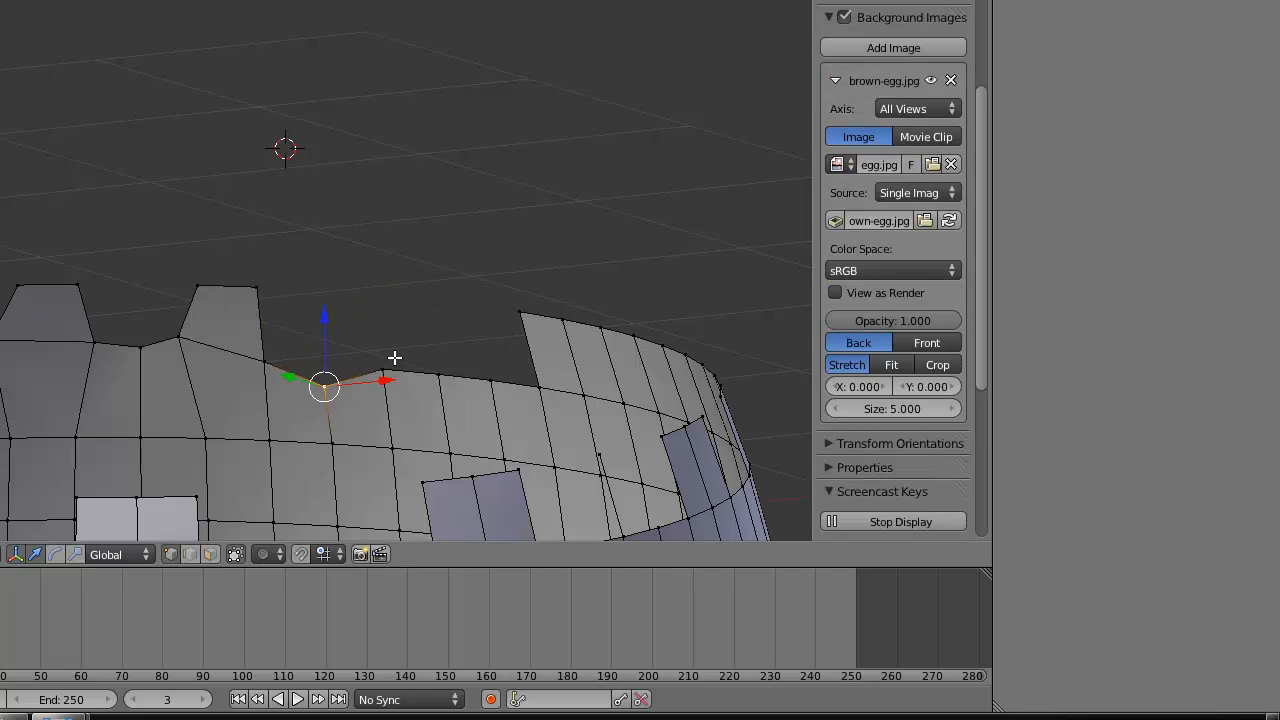
{"action": "key", "text": "g"}
{"action": "left_click", "coordinate": [447, 391]}
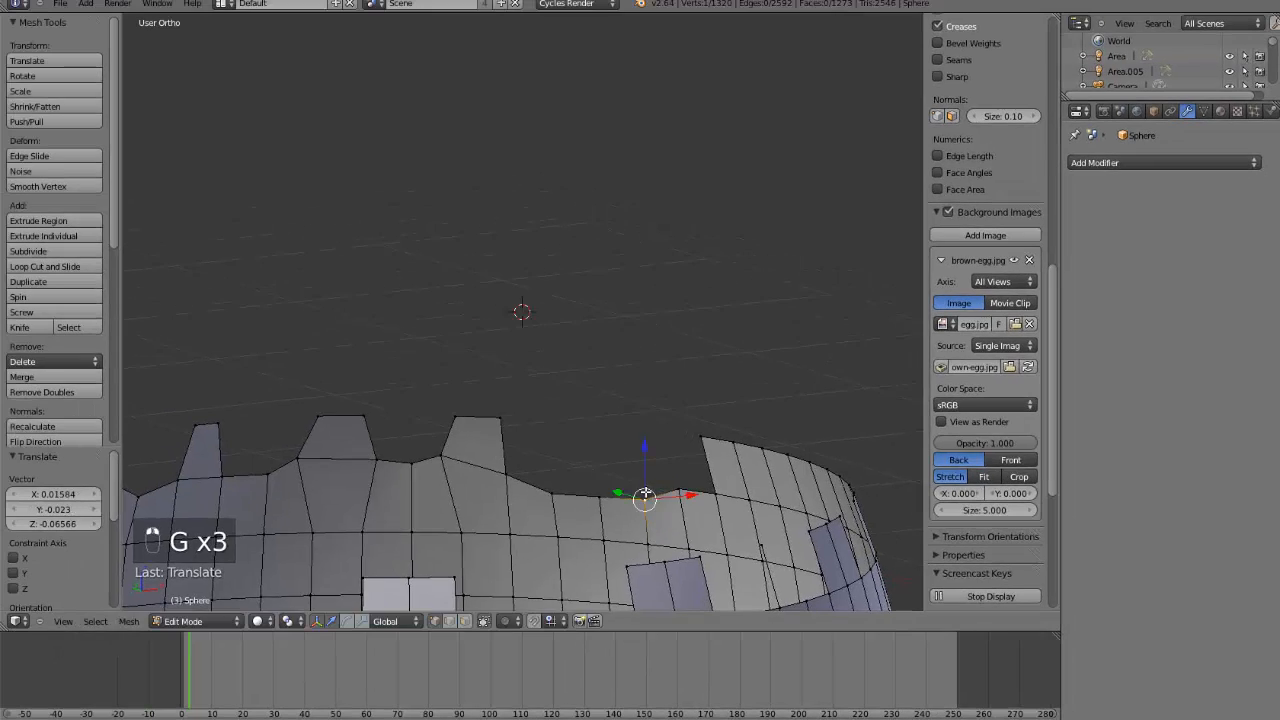
{"action": "scroll", "coordinate": [645, 495], "scroll_direction": "down", "scroll_amount": 5}
{"action": "key", "text": "Tab"}
{"action": "key", "text": "Tab"}
{"action": "scroll", "coordinate": [545, 440], "scroll_direction": "up", "scroll_amount": 5}
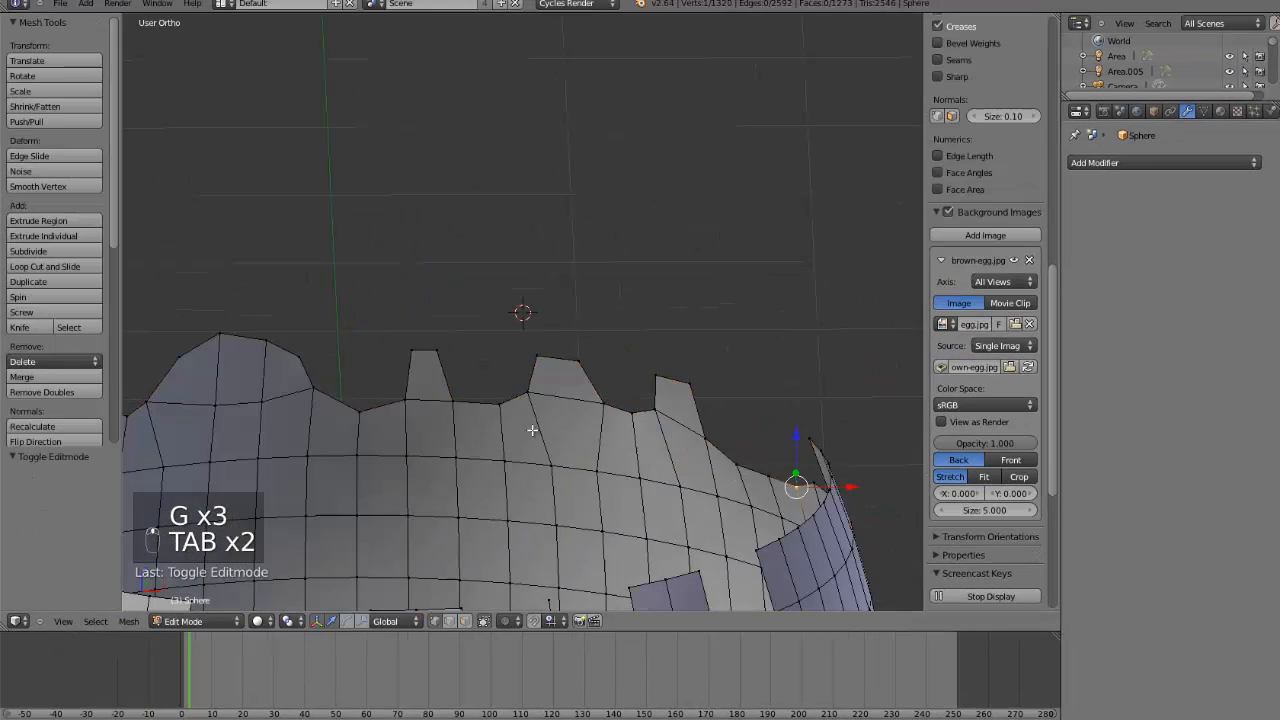
- Pull both base vertices of the narrow back-rim tooth outward and upward to flare its base
{"action": "right_click", "coordinate": [457, 401]}
{"action": "key", "text": "g"}
{"action": "left_click", "coordinate": [464, 384]}
{"action": "right_click", "coordinate": [408, 405]}
{"action": "key", "text": "g"}
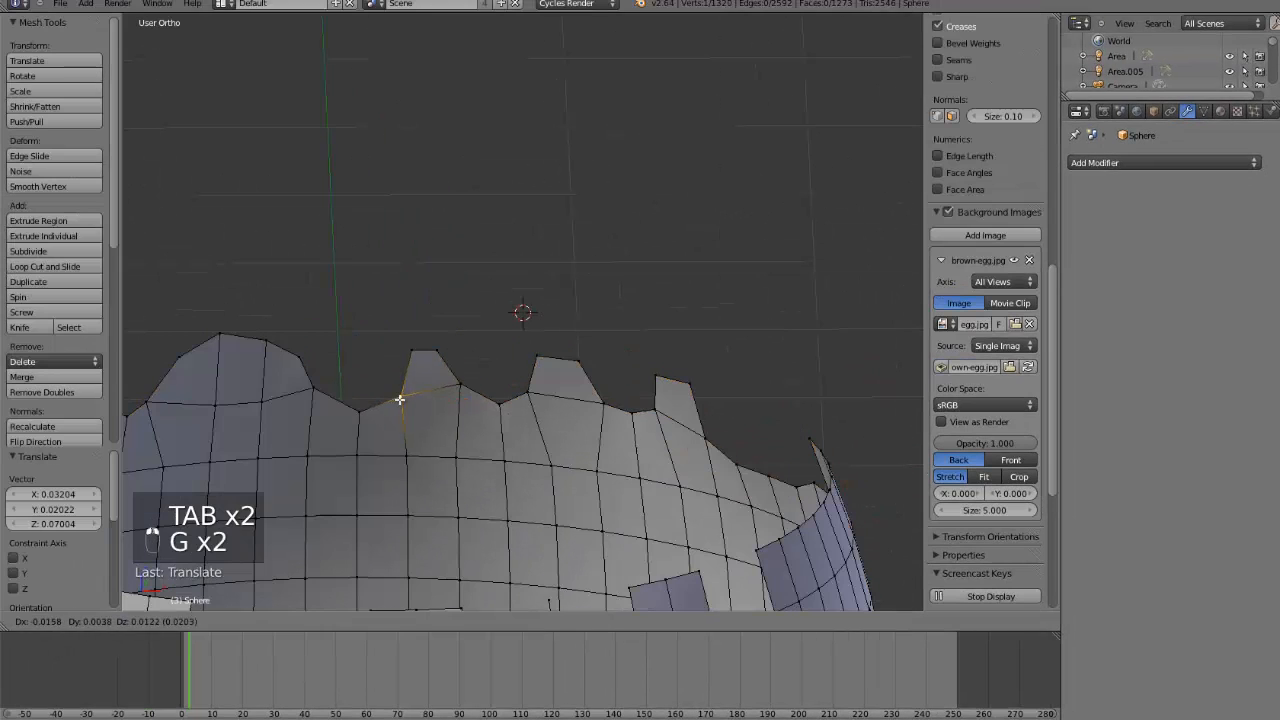
{"action": "left_click", "coordinate": [398, 392]}
- Raise the top edge of the flared tooth and adjust its outer base and top corner vertices to form a sharper point
{"action": "key", "text": "g"}
{"action": "left_click", "coordinate": [414, 395]}
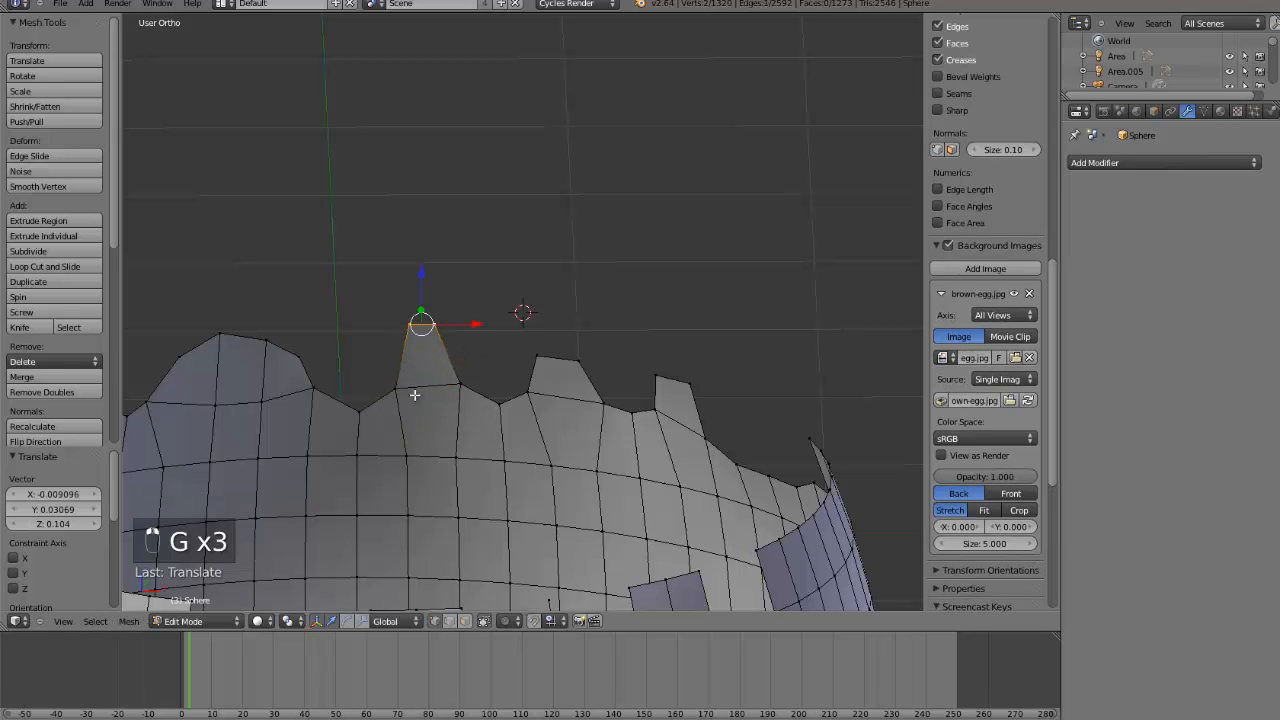
{"action": "right_click", "coordinate": [396, 383]}
{"action": "key", "text": "g"}
{"action": "left_click", "coordinate": [392, 377]}
{"action": "right_click", "coordinate": [406, 331]}
{"action": "key", "text": "g"}
{"action": "left_click", "coordinate": [413, 329]}
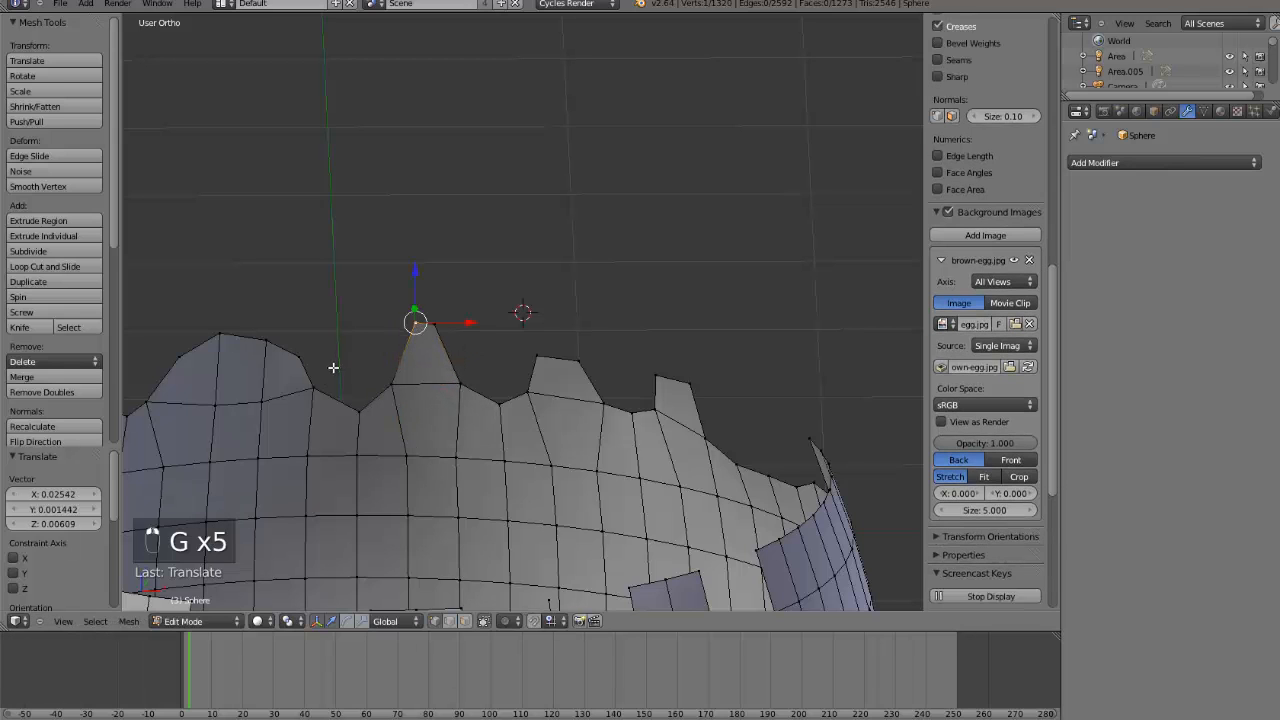
- Reposition an upper corner vertex of the two-face-wide back-left tooth and flare its outer base vertex
{"action": "scroll", "coordinate": [380, 398], "scroll_direction": "down", "scroll_amount": 4}
{"action": "middle_click_drag", "start_coordinate": [482, 416], "coordinate": [415, 410]}
{"action": "scroll", "coordinate": [437, 374], "scroll_direction": "up", "scroll_amount": 3}
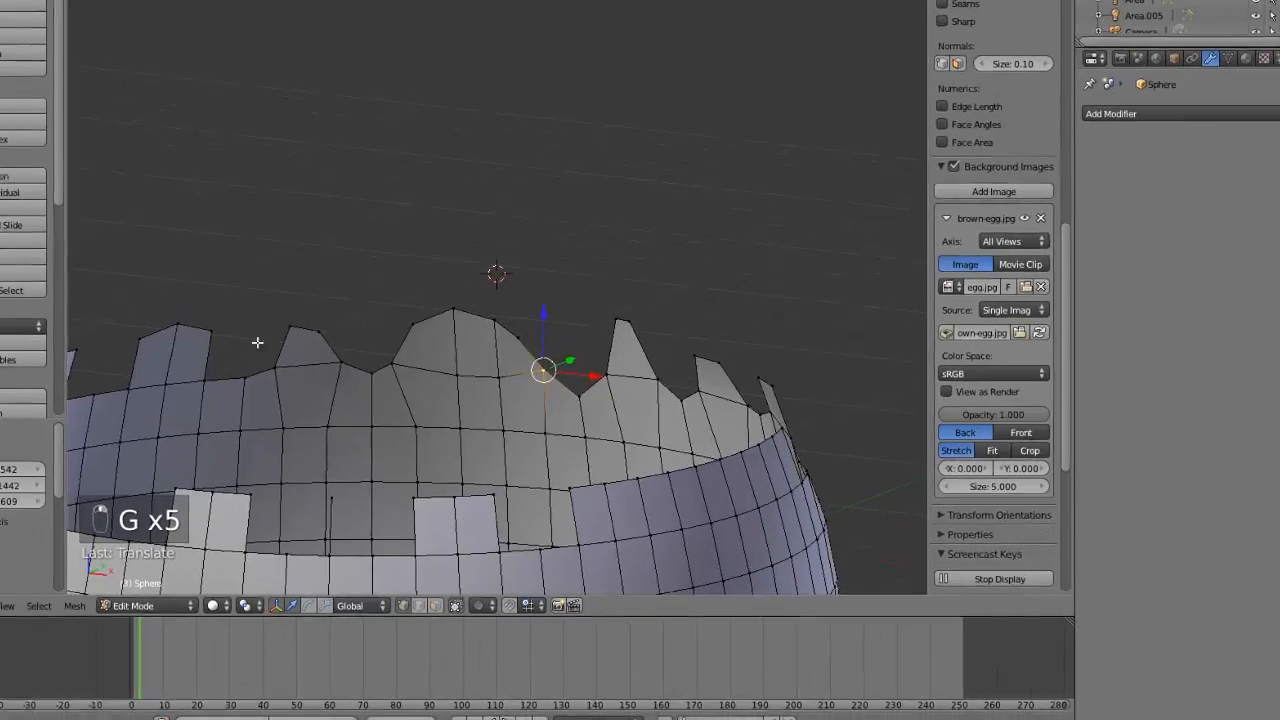
{"action": "right_click", "coordinate": [259, 366]}
{"action": "key", "text": "g"}
{"action": "left_click", "coordinate": [168, 268]}
{"action": "middle_click_drag", "start_coordinate": [167, 267], "coordinate": [125, 271]}
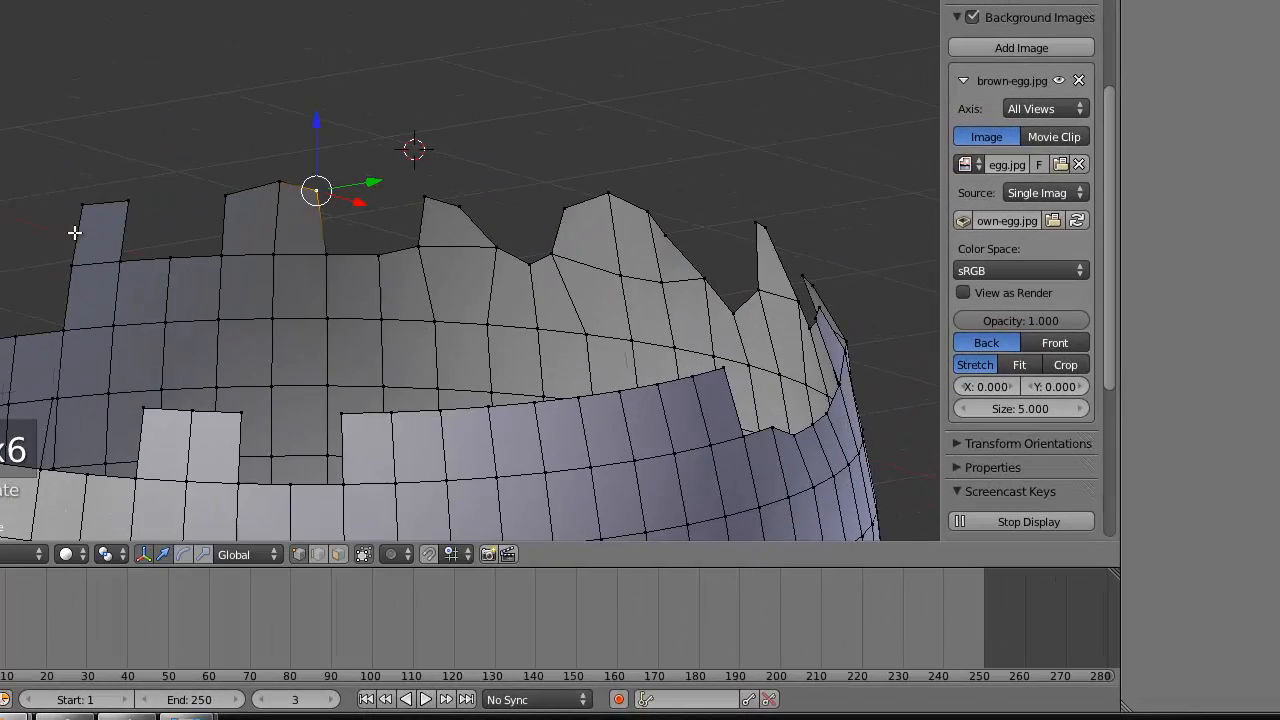
{"action": "right_click", "coordinate": [230, 254]}
{"action": "key", "text": "g"}
{"action": "left_click", "coordinate": [214, 242]}
- Move the lower corner vertices on both sides of the deep back-left notch to slope its walls
{"action": "right_click", "coordinate": [70, 333]}
{"action": "key", "text": "g"}
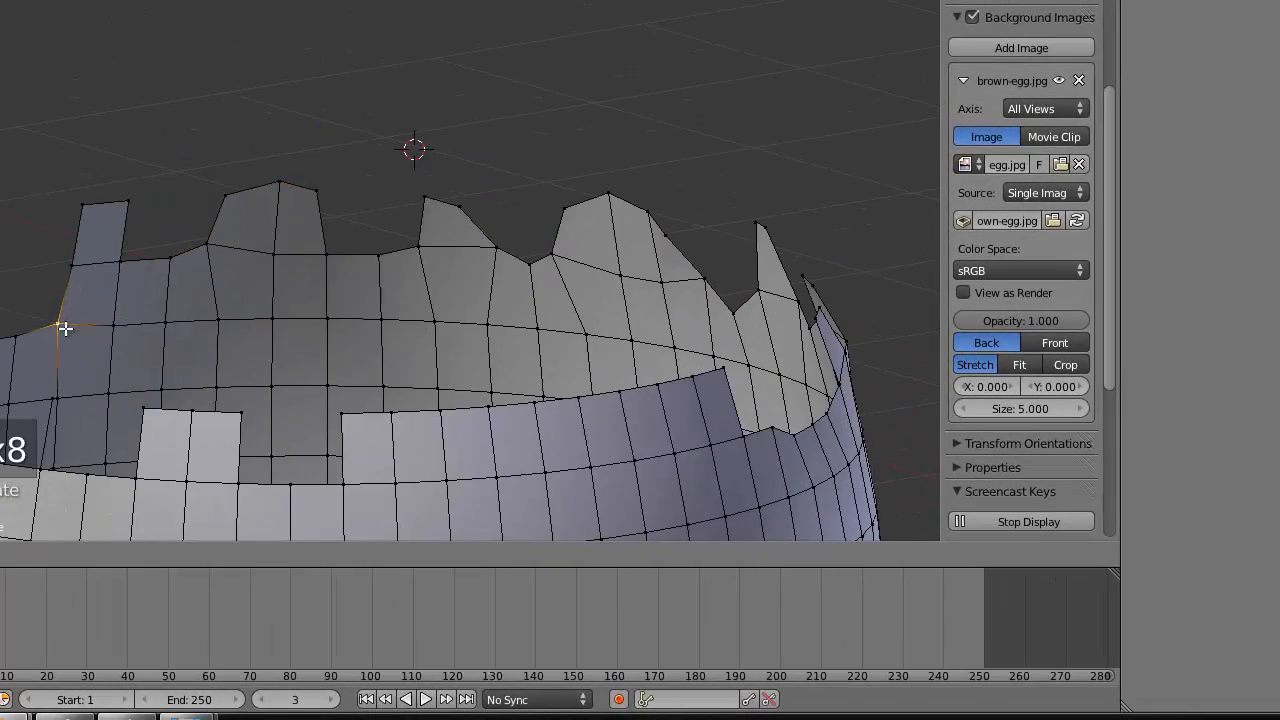
{"action": "left_click", "coordinate": [64, 328]}
{"action": "middle_click_drag", "start_coordinate": [66, 328], "coordinate": [189, 311]}
{"action": "right_click", "coordinate": [178, 321]}
{"action": "key", "text": "g"}
{"action": "left_click", "coordinate": [191, 306]}
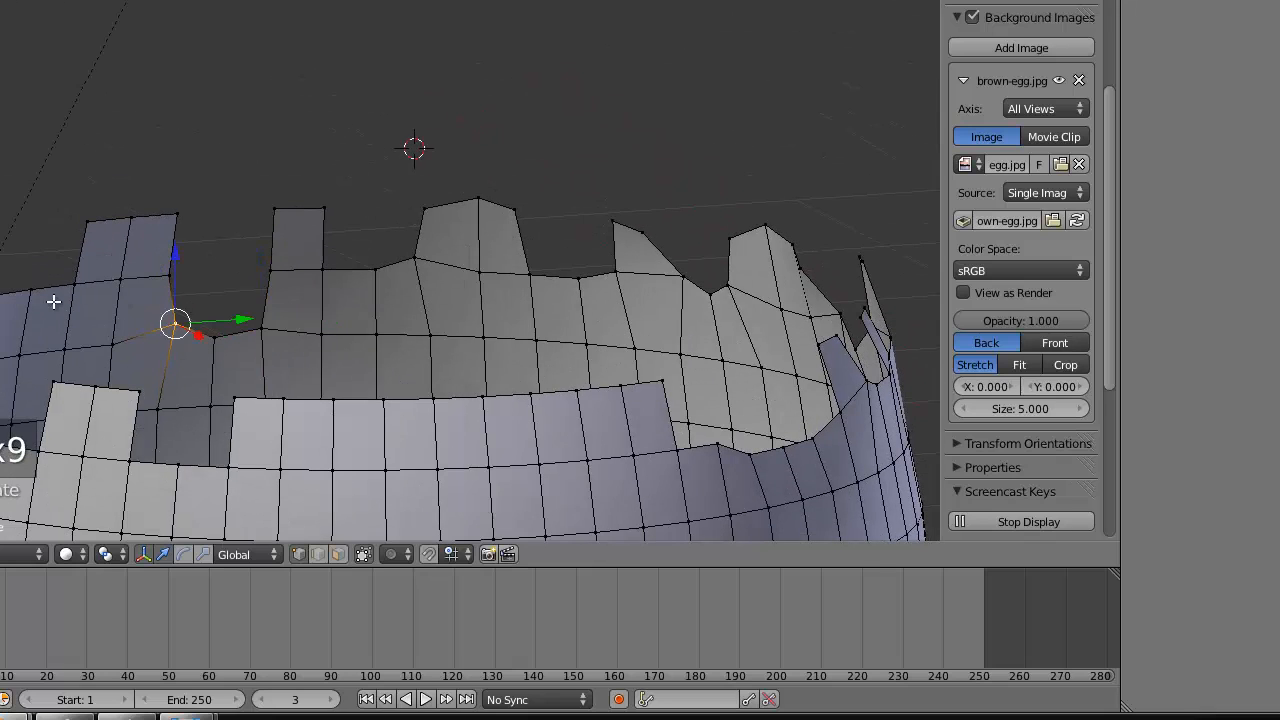
- Delete the adjacent top-edge vertices of the stepped rim section beside the back-left wide tooth
{"action": "right_click", "coordinate": [31, 282]}
{"action": "right_click", "coordinate": [0, 290], "text": "shift"}
{"action": "key", "text": "shift+x"}
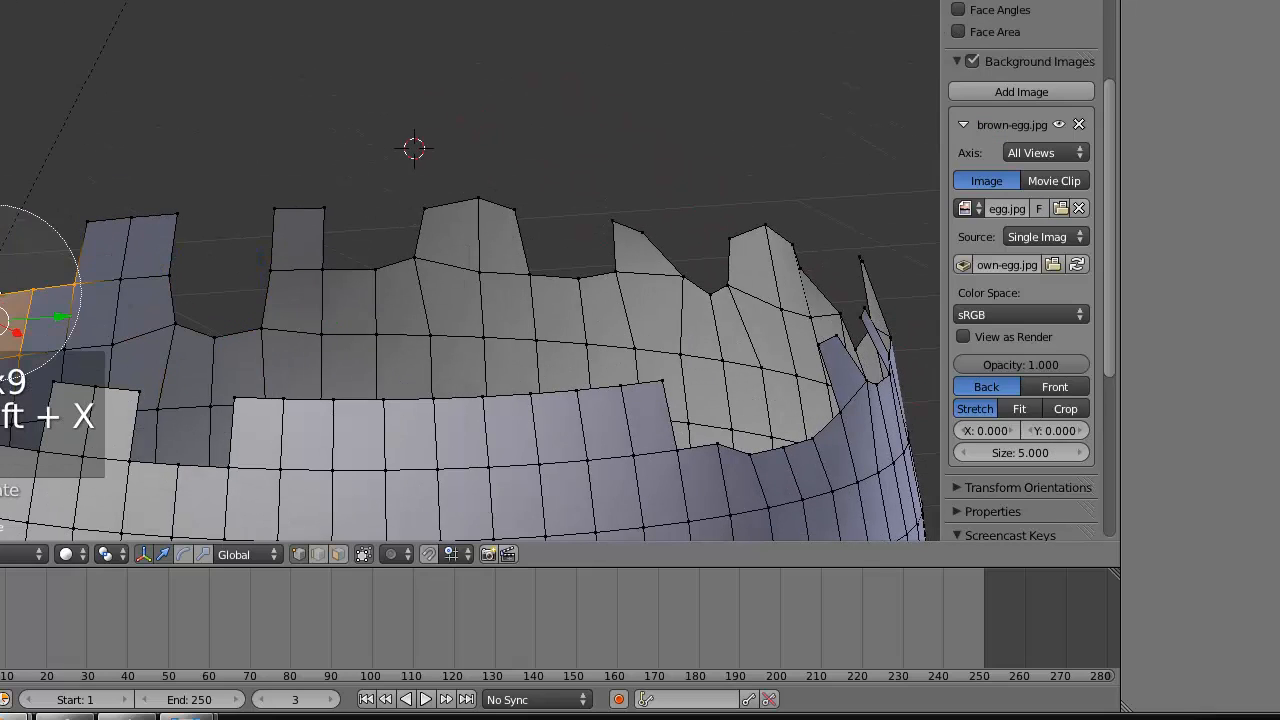
{"action": "key", "text": "ctrl+z"}
{"action": "scroll", "coordinate": [1021, 270], "scroll_direction": "down", "scroll_amount": 2}
{"action": "middle_click_drag", "start_coordinate": [38, 276], "coordinate": [137, 234]}
{"action": "key", "text": "x"}
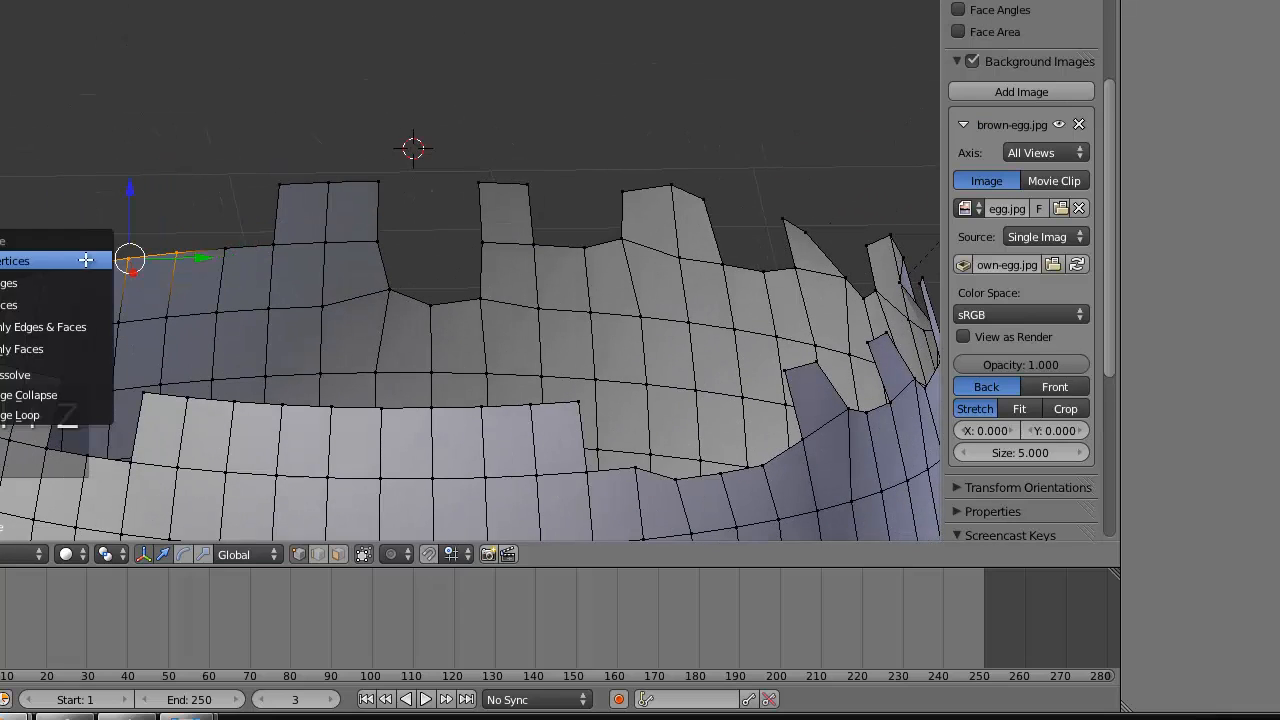
{"action": "left_click", "coordinate": [86, 260]}
- Delete upper-edge vertices in the middle of the long front-rim section to split it into separate teeth
{"action": "scroll", "coordinate": [320, 328], "scroll_direction": "down", "scroll_amount": 3}
{"action": "right_click", "coordinate": [360, 306]}
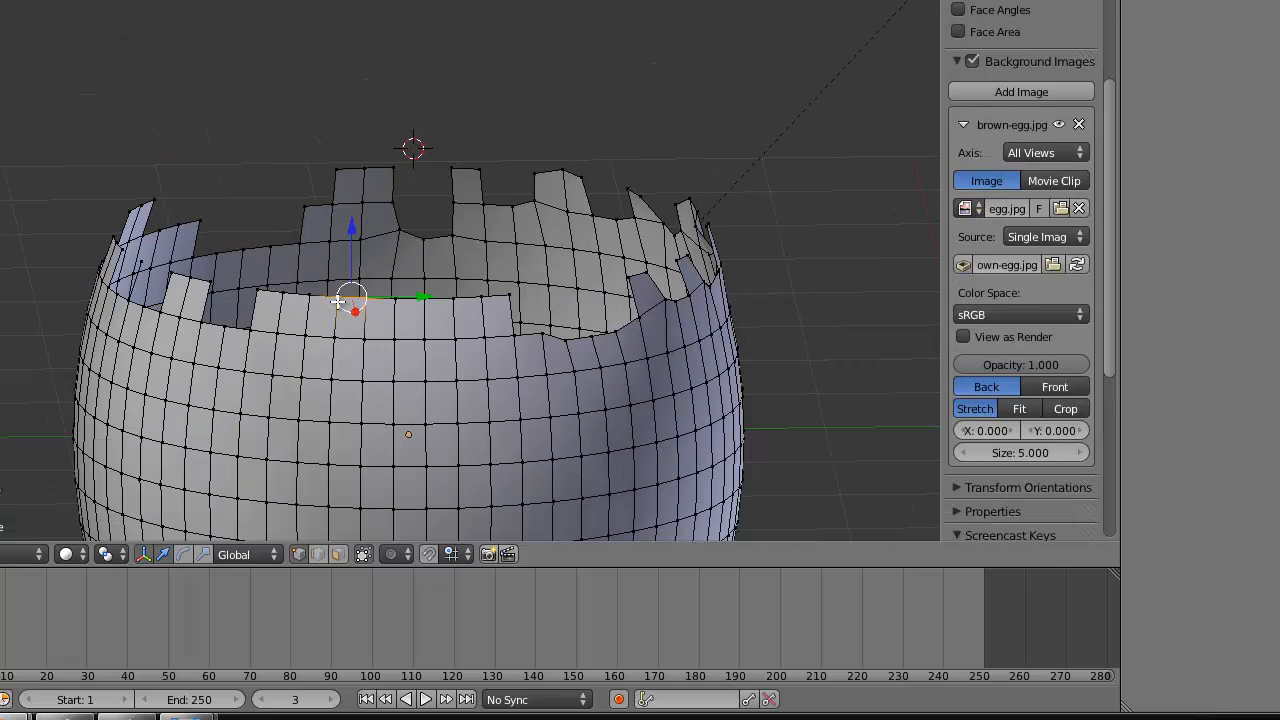
{"action": "key", "text": "x"}
{"action": "left_click", "coordinate": [340, 300]}
{"action": "middle_click_drag", "start_coordinate": [417, 328], "coordinate": [449, 354]}
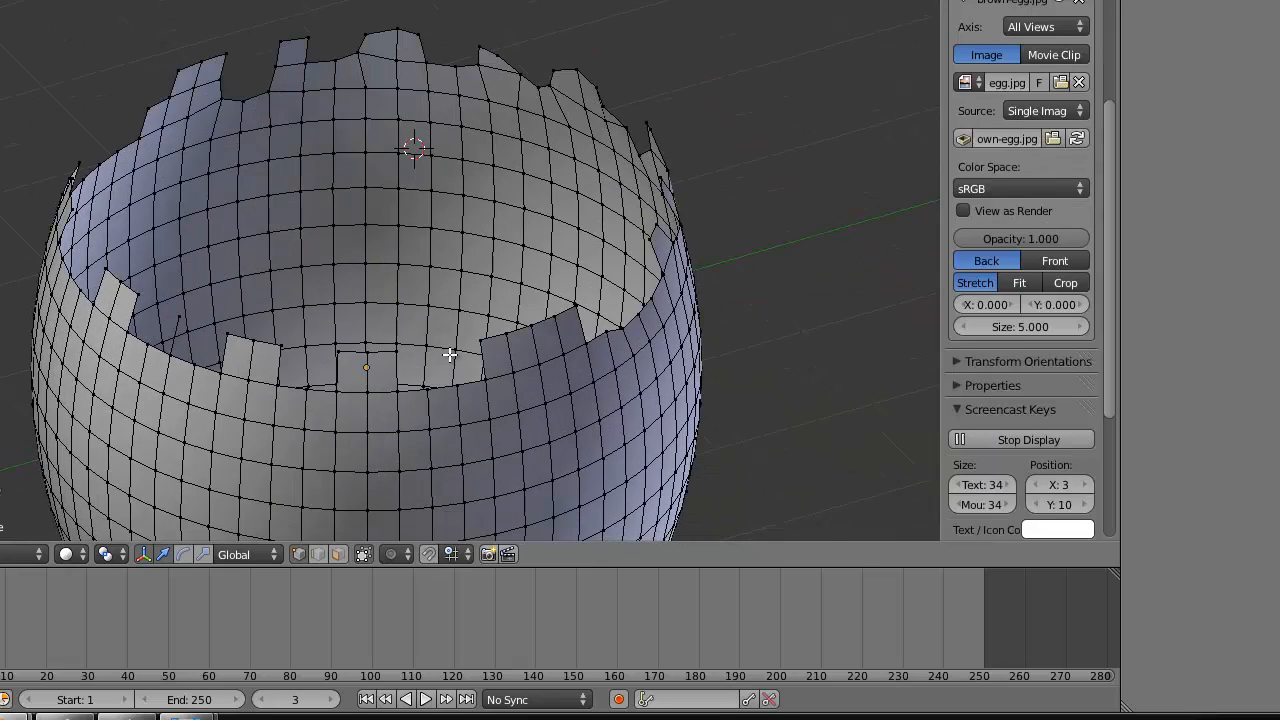
- Check the rim in Object Mode, then delete the stray vertex sticking up from the front rim in Edit Mode
{"action": "key", "text": "Tab"}
{"action": "middle_click_drag", "start_coordinate": [433, 250], "coordinate": [505, 205]}
{"action": "scroll", "coordinate": [393, 278], "scroll_direction": "up", "scroll_amount": 2}
{"action": "key", "text": "Tab"}
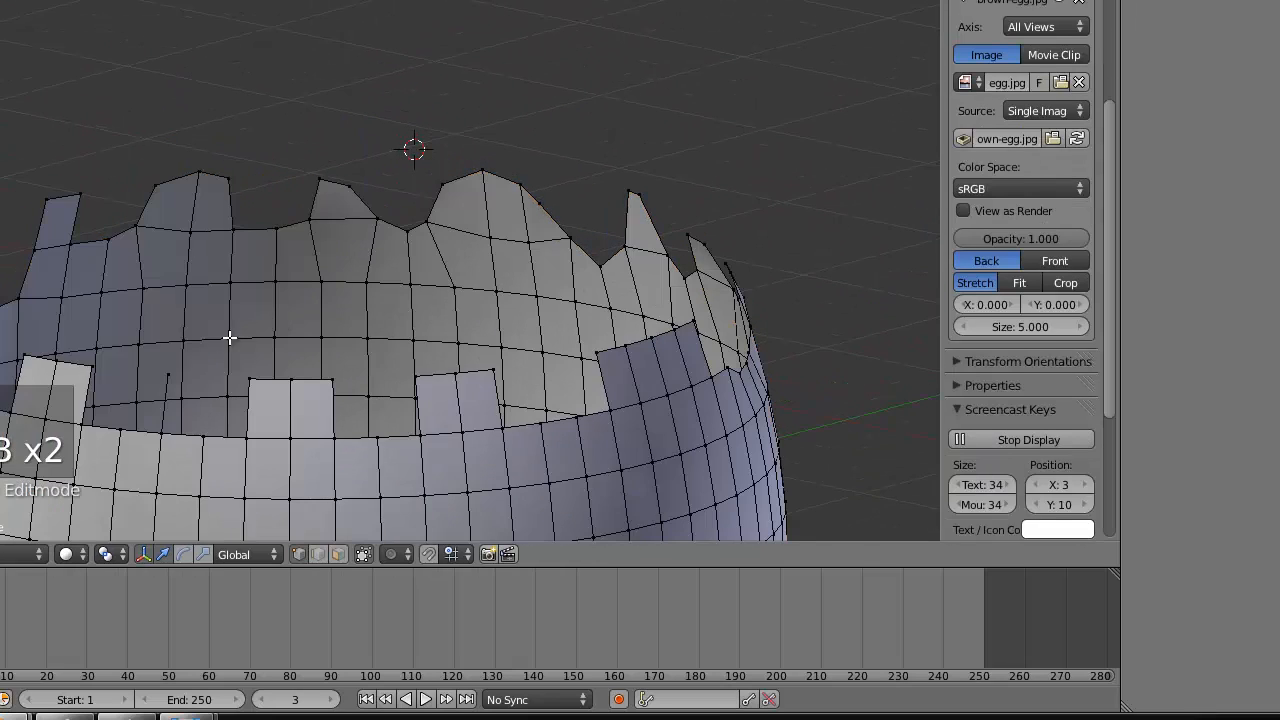
{"action": "right_click", "coordinate": [167, 373]}
{"action": "key", "text": "x"}
{"action": "left_click", "coordinate": [170, 375]}
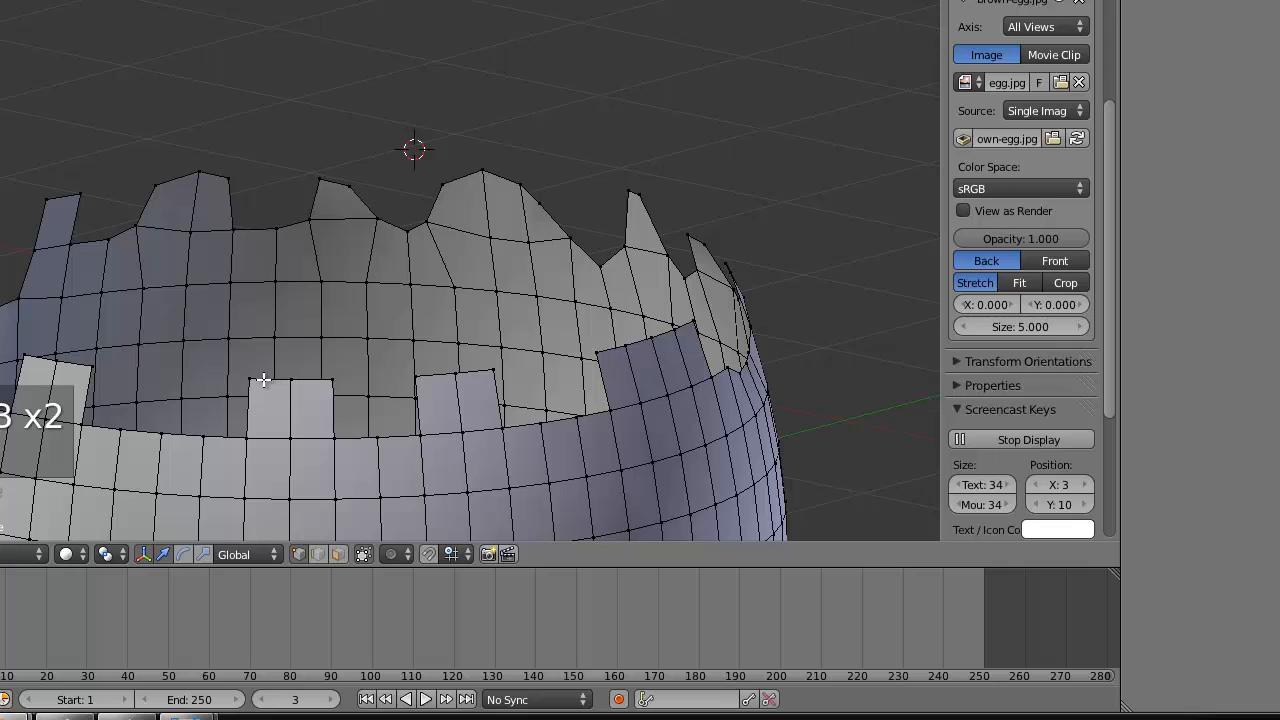
- Delete the outer top vertex of the two-face-wide front tooth to make it one face wide
{"action": "right_click", "coordinate": [249, 378]}
{"action": "key", "text": "x"}
{"action": "left_click", "coordinate": [249, 374]}
{"action": "middle_click_drag", "start_coordinate": [376, 409], "coordinate": [347, 423]}
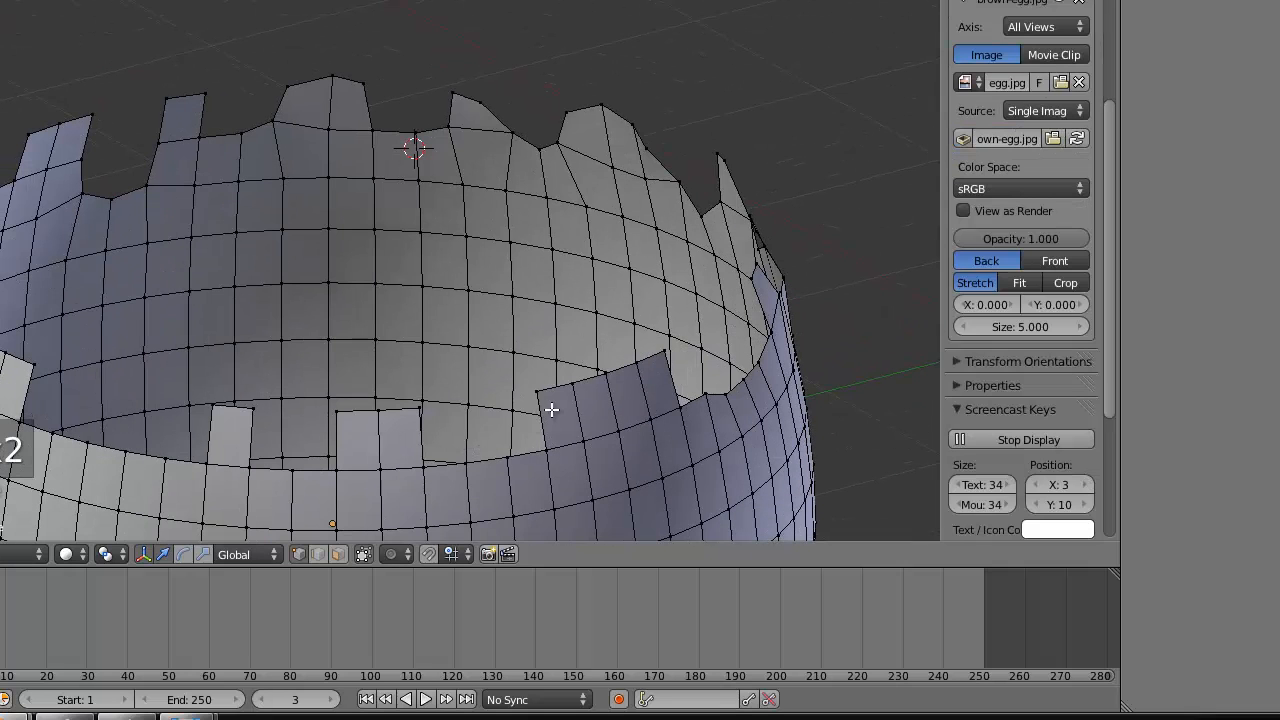
- Raise the middle top vertices of the widest front-rim tooth into a curved crest
{"action": "key", "text": "Tab"}
{"action": "middle_click_drag", "start_coordinate": [617, 394], "coordinate": [507, 381]}
{"action": "key", "text": "Tab"}
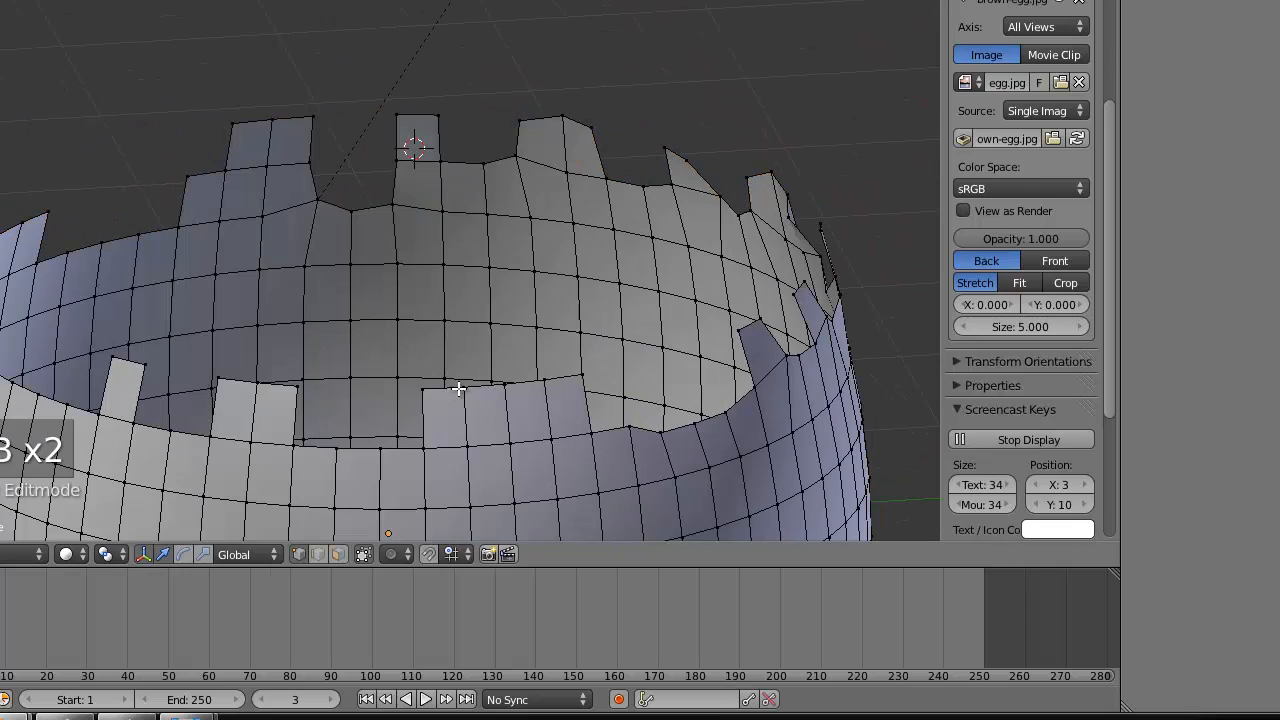
{"action": "right_click", "coordinate": [460, 389]}
{"action": "key", "text": "g"}
{"action": "left_click", "coordinate": [482, 373]}
{"action": "right_click", "coordinate": [508, 381]}
{"action": "key", "text": "g"}
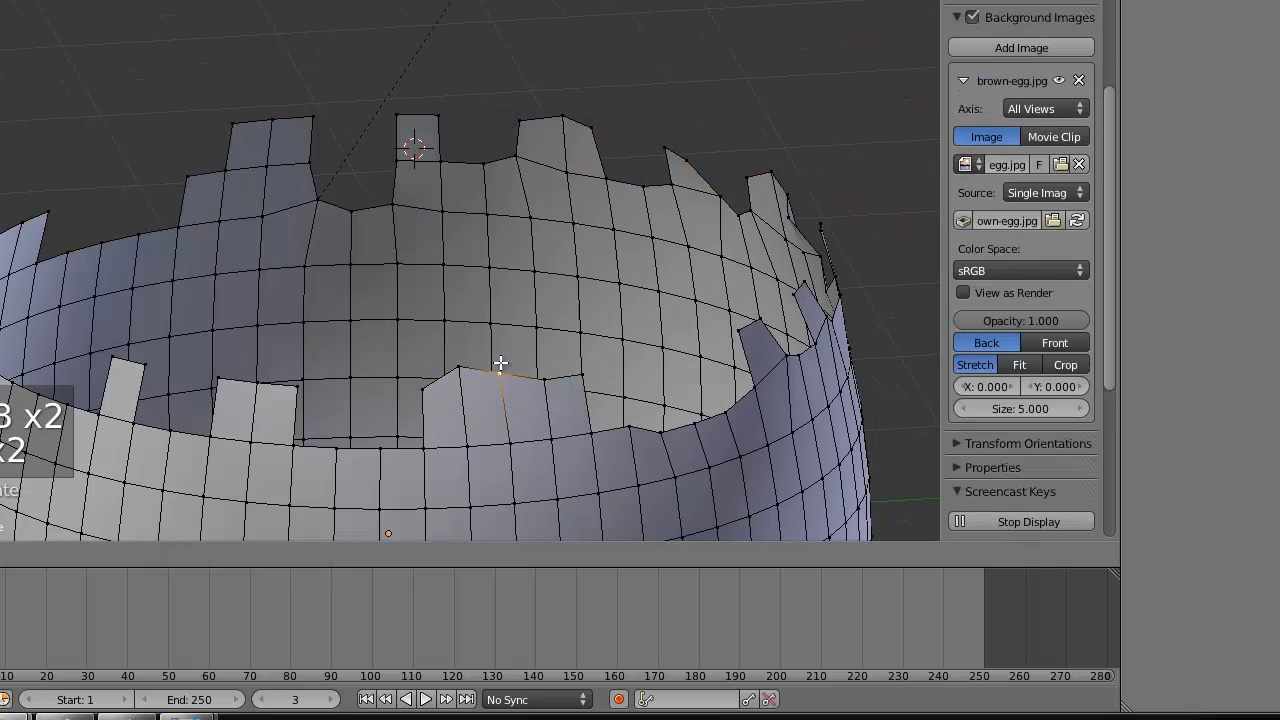
{"action": "left_click", "coordinate": [500, 363]}
{"action": "right_click", "coordinate": [541, 377]}
{"action": "key", "text": "g"}
{"action": "left_click", "coordinate": [535, 365]}
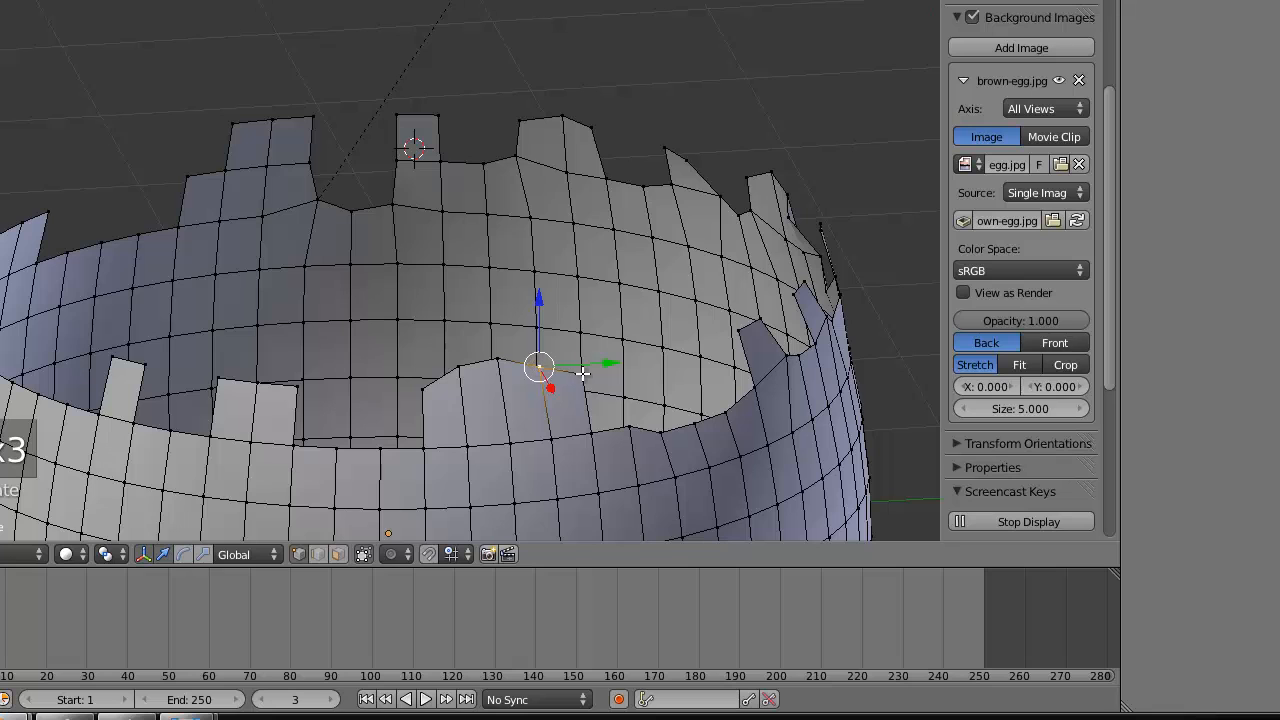
- Lower the end corner of the curved front tooth and raise its base vertex to form a sloping side
{"action": "right_click", "coordinate": [583, 373]}
{"action": "key", "text": "g"}
{"action": "left_click", "coordinate": [574, 382]}
{"action": "right_click", "coordinate": [601, 445]}
{"action": "key", "text": "g"}
{"action": "left_click", "coordinate": [600, 424]}
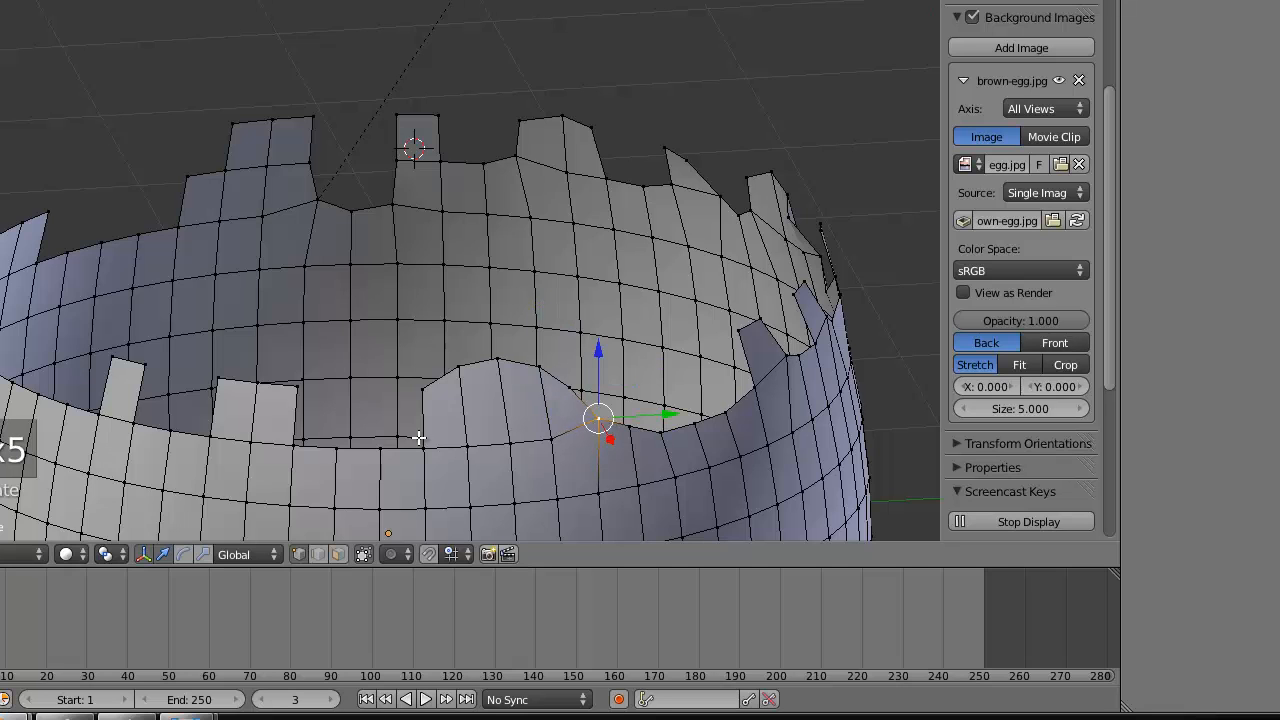
- Pull both base vertices of the neighbouring front tooth outward to flare it, then leave Edit Mode
{"action": "right_click", "coordinate": [298, 443]}
{"action": "key", "text": "g"}
{"action": "left_click", "coordinate": [309, 431]}
{"action": "right_click", "coordinate": [214, 434]}
{"action": "key", "text": "g"}
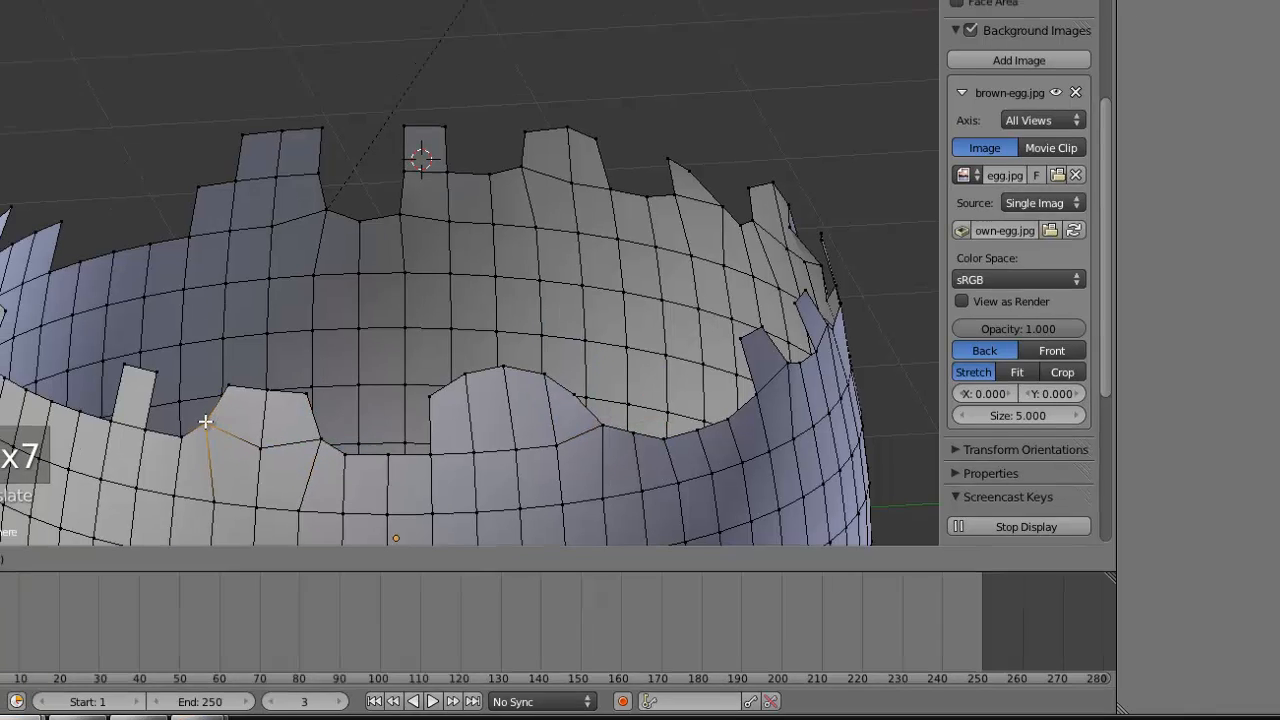
{"action": "left_click", "coordinate": [197, 419]}
{"action": "key", "text": "Tab"}
{"action": "key", "text": "Tab"}
{"action": "key", "text": "g"}
{"action": "key", "text": "Tab"}
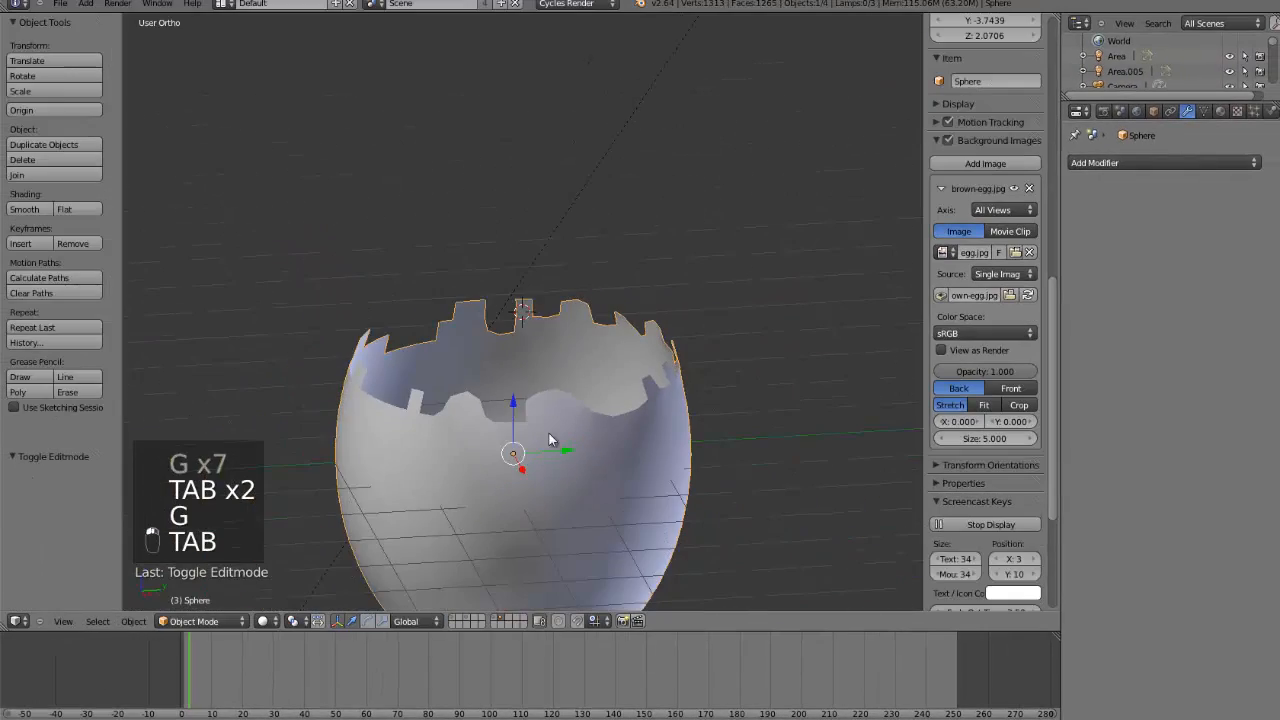
- Inspect the jagged rim from several sides in Object Mode, then preview it with Rendered viewport shading
{"action": "middle_click_drag", "start_coordinate": [549, 433], "coordinate": [602, 426]}
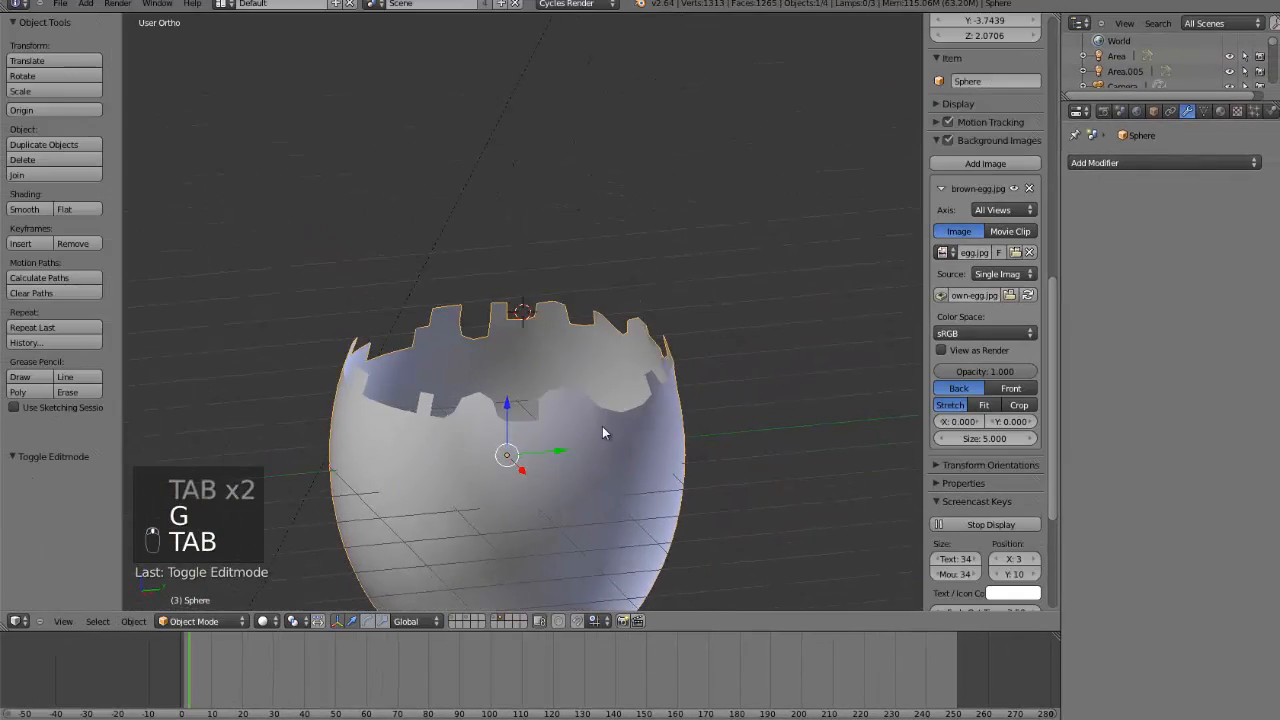
{"action": "scroll", "coordinate": [560, 420], "scroll_direction": "up", "scroll_amount": 5}
{"action": "key", "text": "Tab"}
{"action": "scroll", "coordinate": [467, 386], "scroll_direction": "down", "scroll_amount": 4}
{"action": "key", "text": "Tab"}
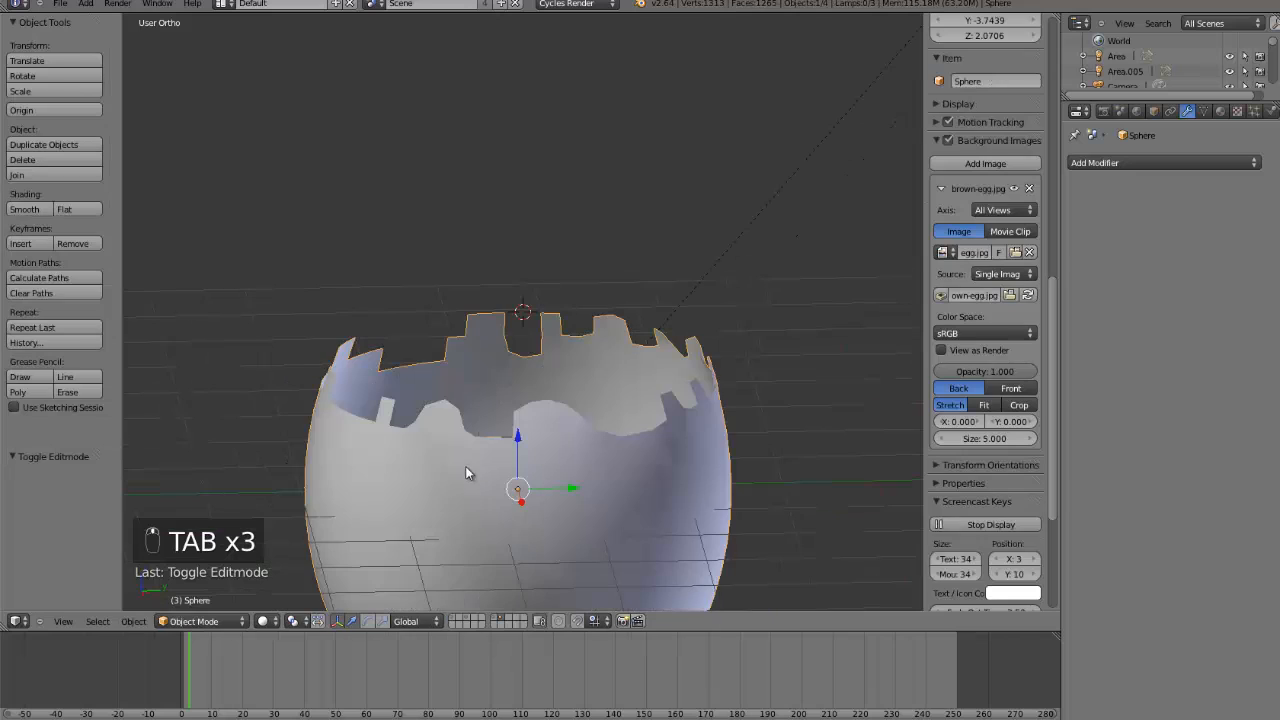
{"action": "left_click", "coordinate": [266, 621]}
{"action": "scroll", "coordinate": [500, 330], "scroll_direction": "up", "scroll_amount": 3}
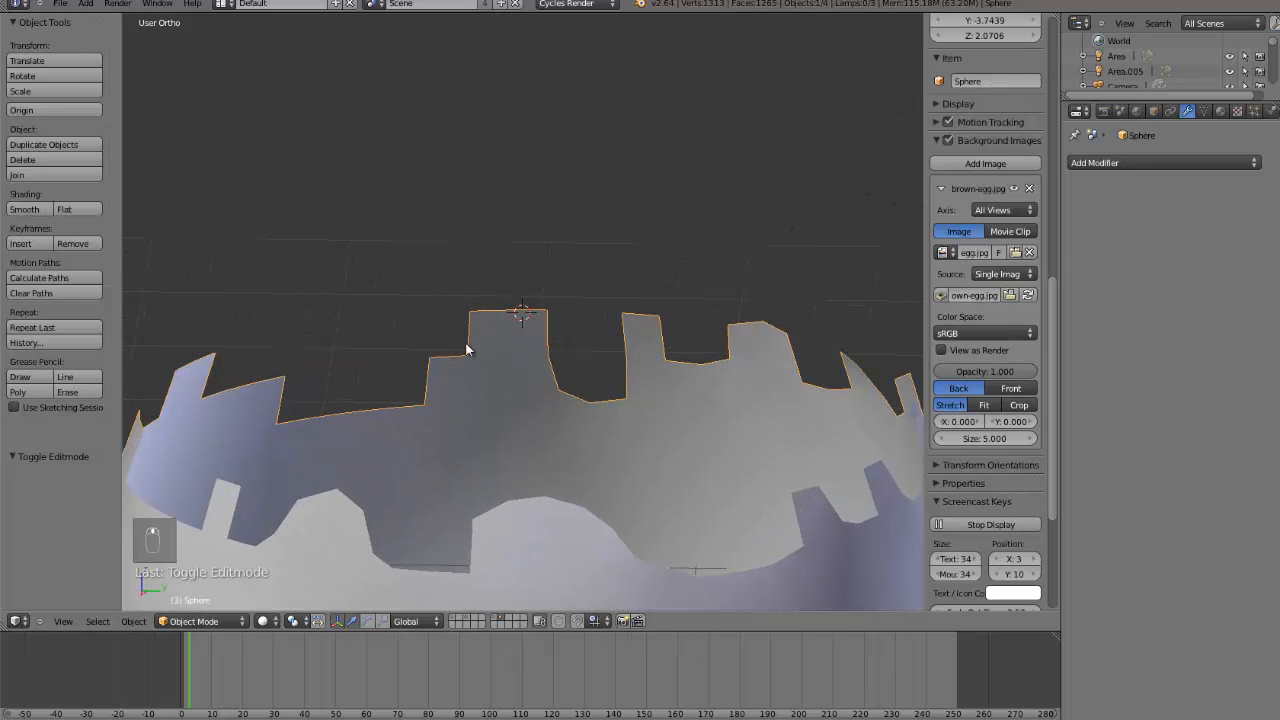
{"action": "middle_click_drag", "start_coordinate": [288, 408], "coordinate": [454, 337]}
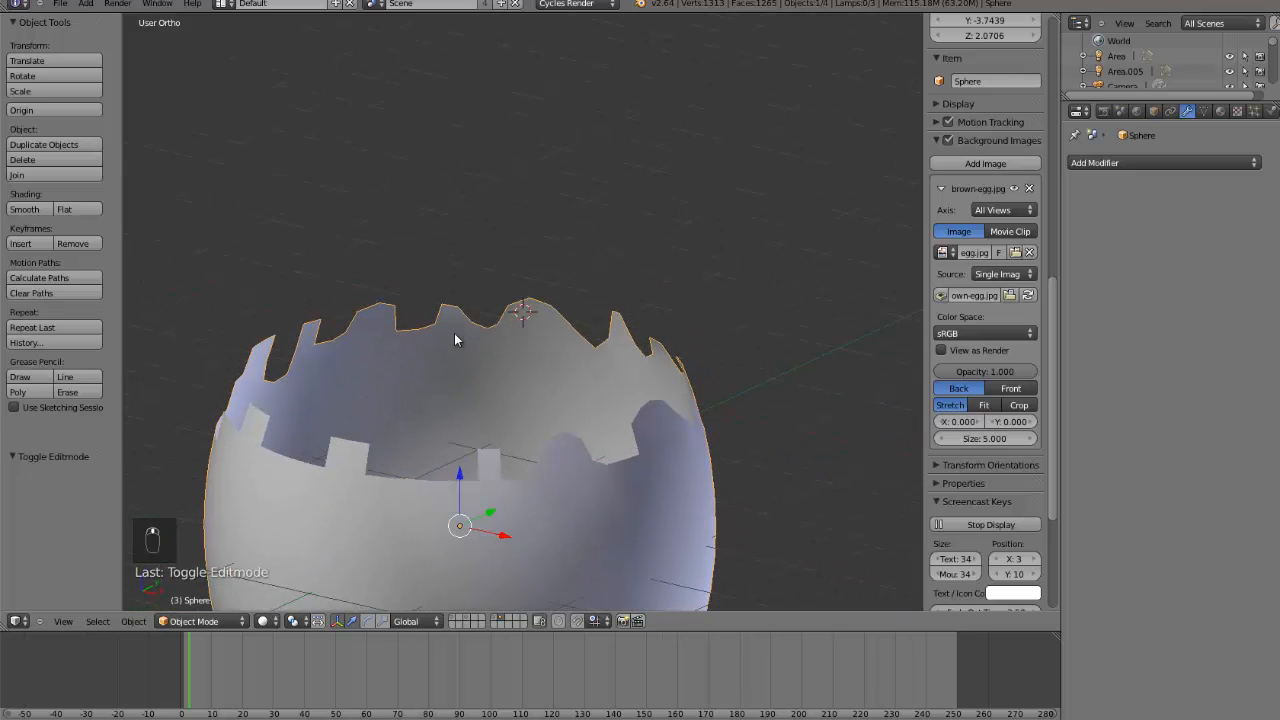
{"action": "scroll", "coordinate": [475, 292], "scroll_direction": "up", "scroll_amount": 3}
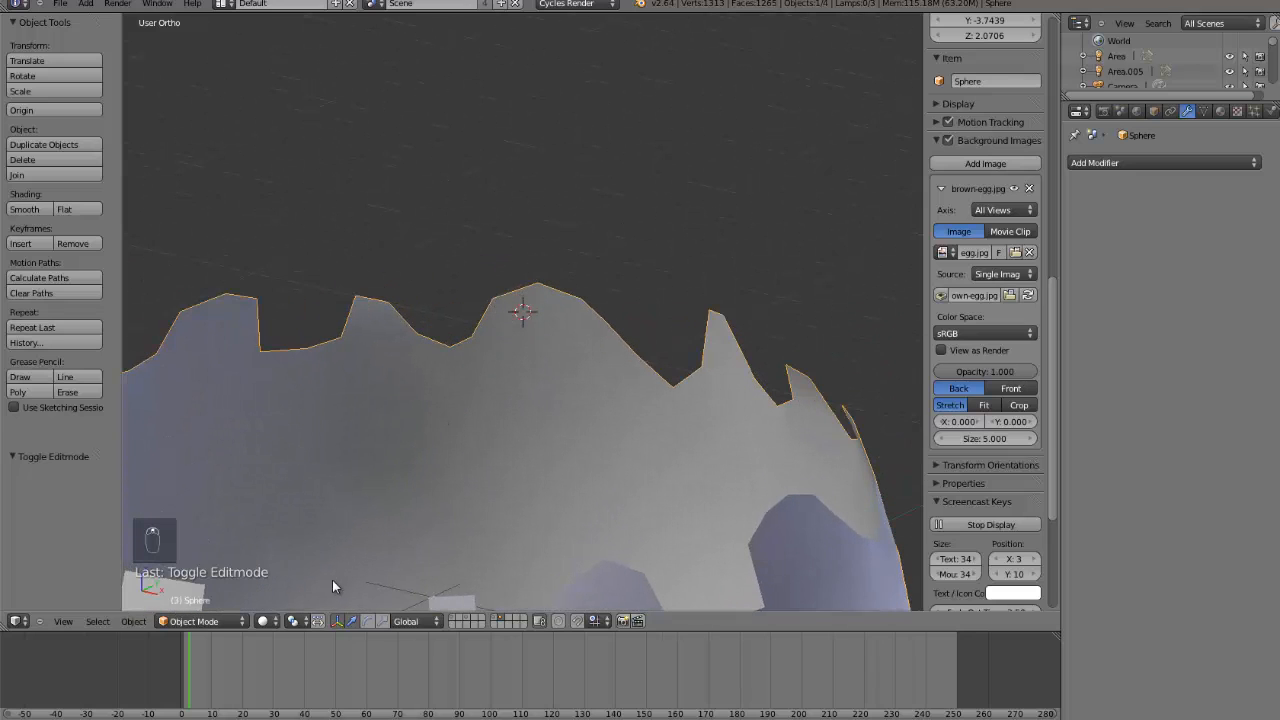
{"action": "left_click", "coordinate": [262, 622]}
{"action": "left_click", "coordinate": [302, 522]}
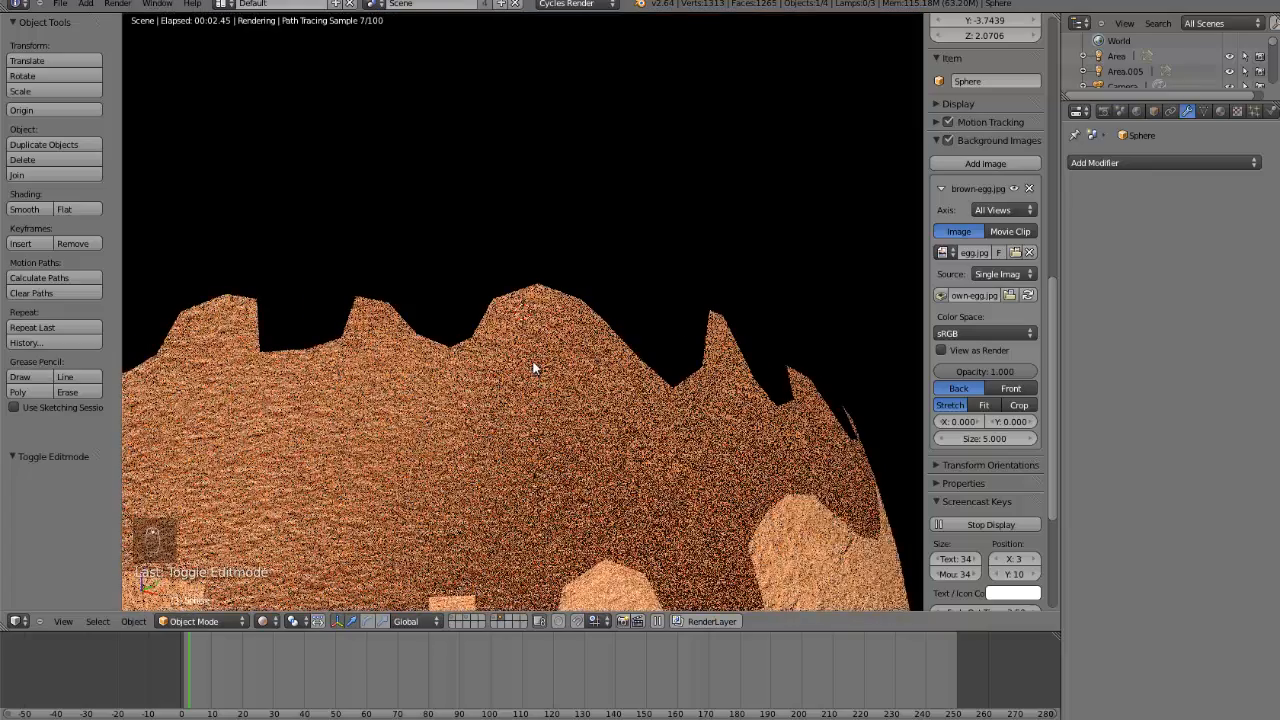
- Inspect the rendered jagged rim from a slightly different angle, then return the viewport to Solid shading
{"action": "middle_click_drag", "start_coordinate": [534, 366], "coordinate": [552, 398]}
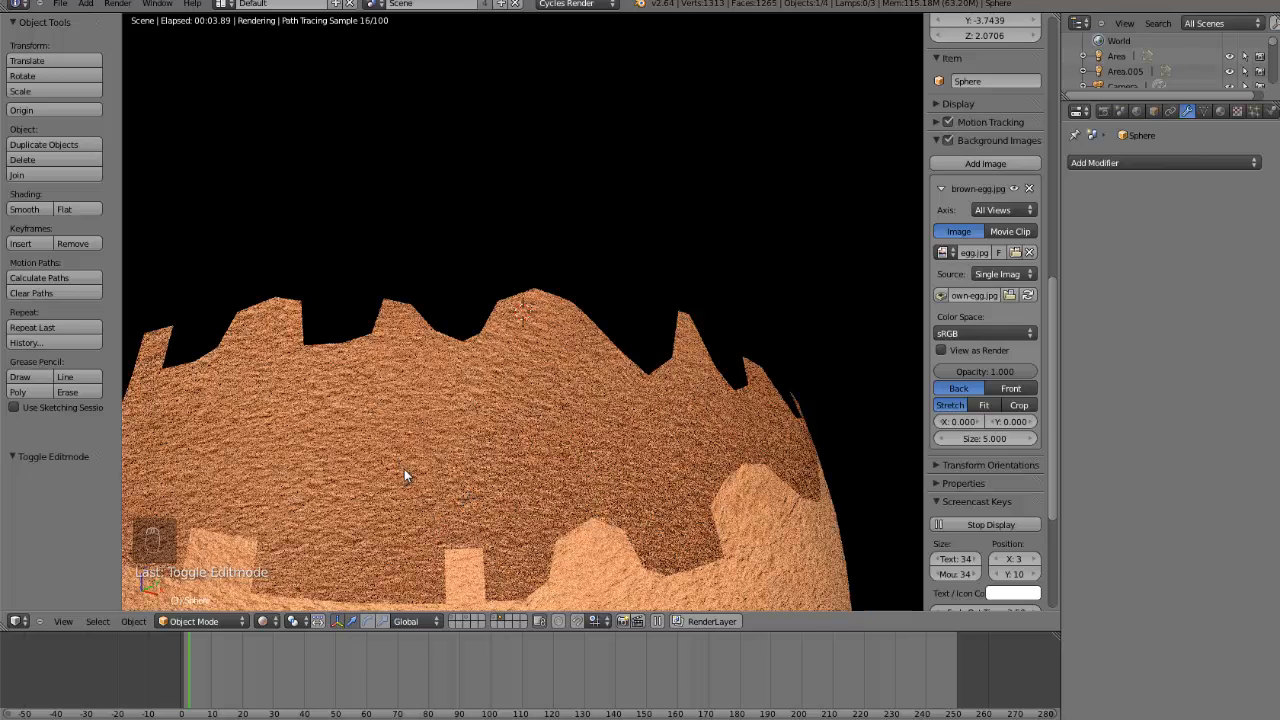
{"action": "left_click", "coordinate": [269, 625]}
{"action": "left_click", "coordinate": [279, 573]}
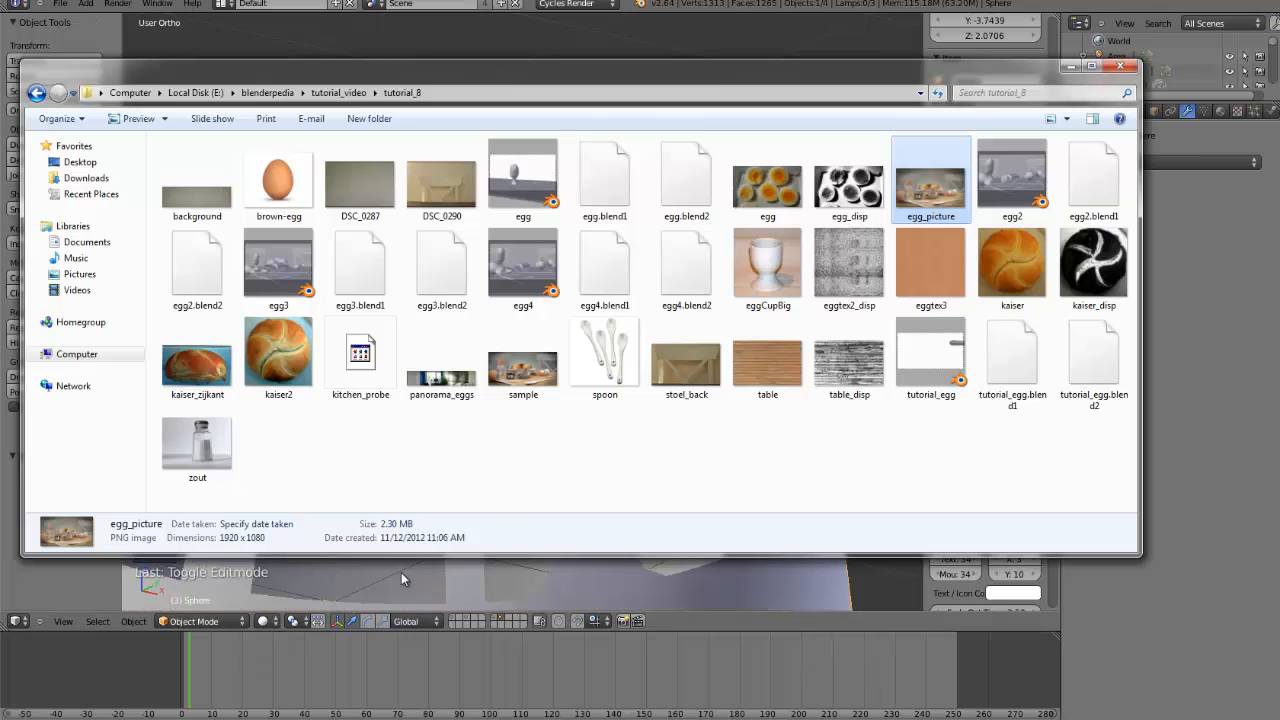
- View the egg_picture image in the tutorial_8 folder to examine the broken egg's white interior, then return to Blender
{"action": "left_click", "coordinate": [265, 665]}
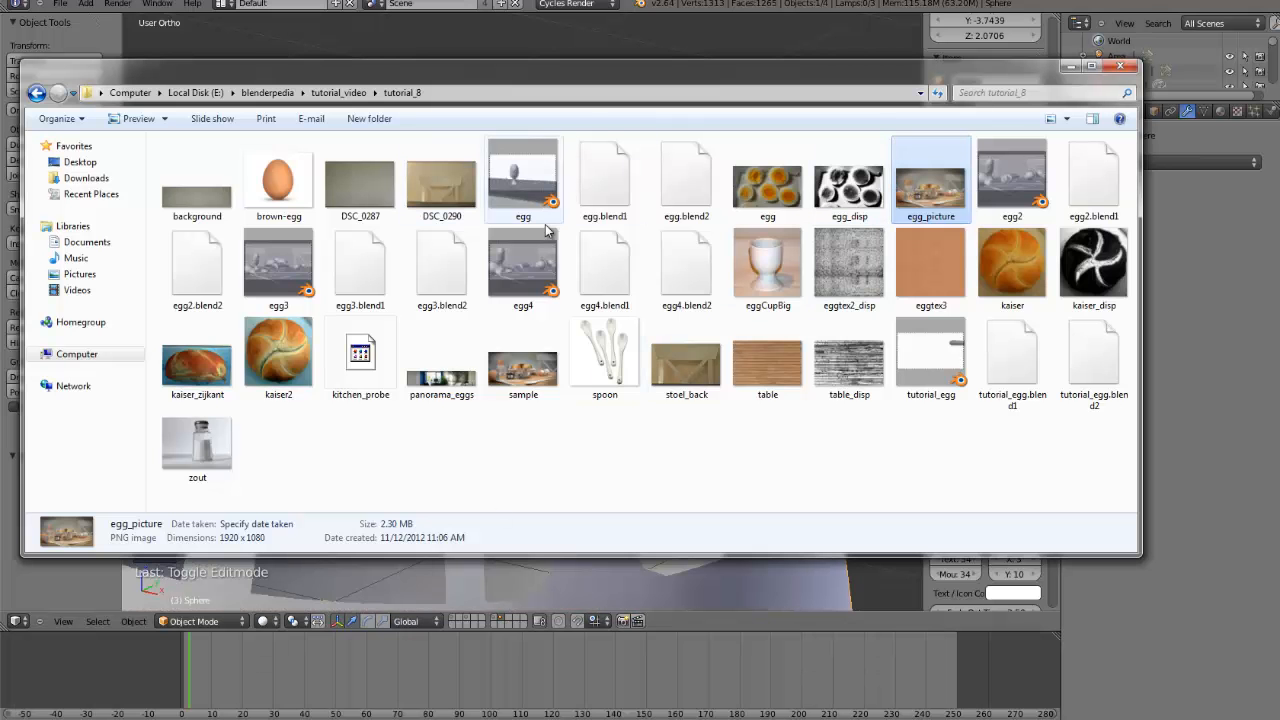
{"action": "double_click", "coordinate": [929, 186]}
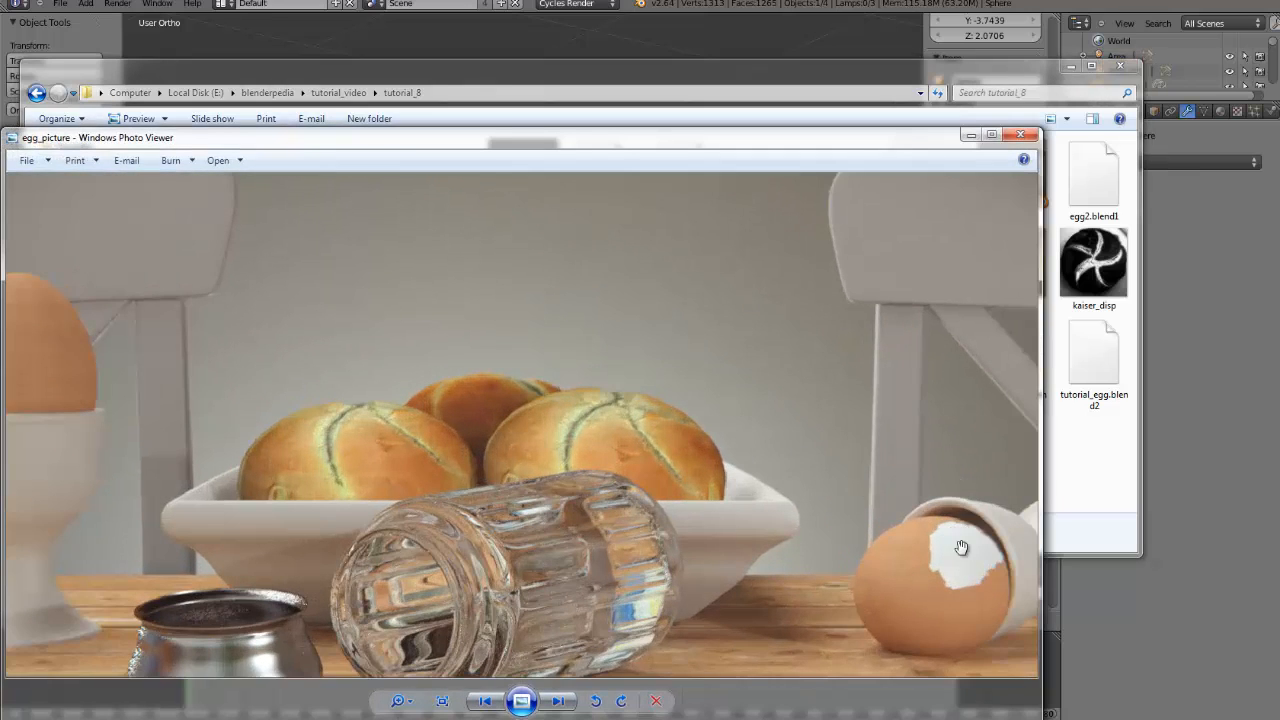
{"action": "scroll", "coordinate": [364, 400], "scroll_direction": "down", "scroll_amount": 2}
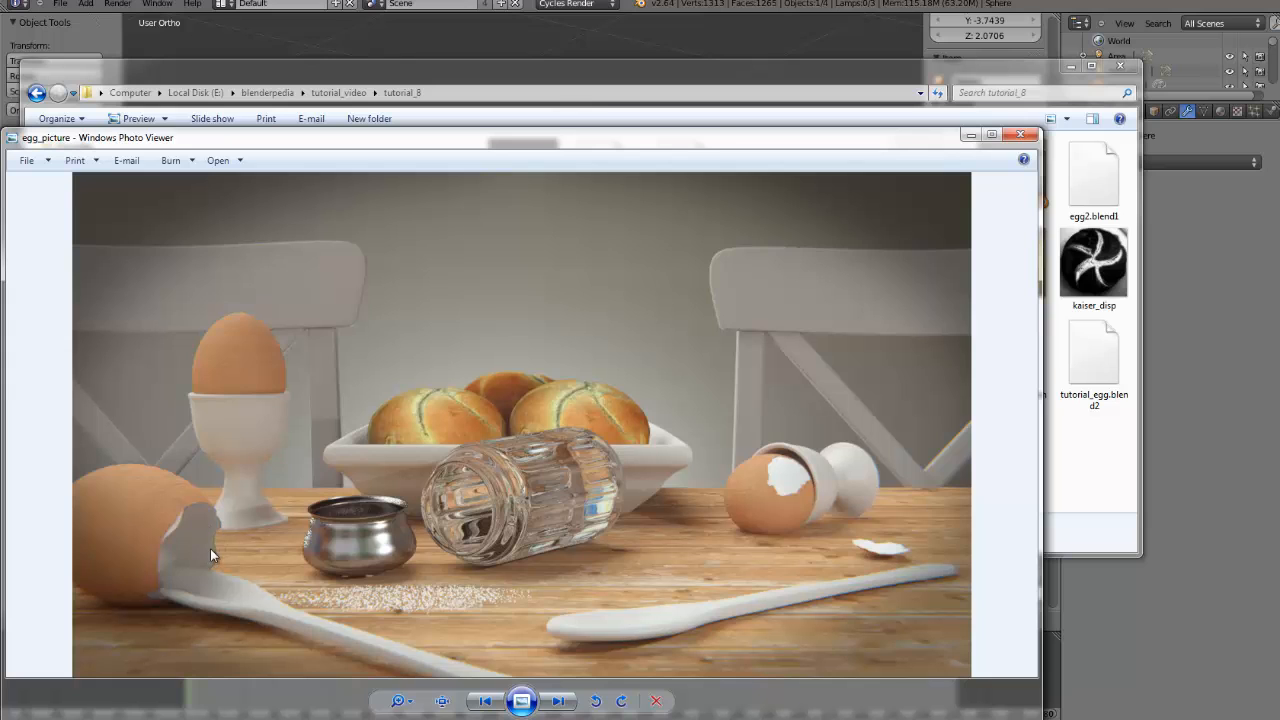
{"action": "left_click", "coordinate": [512, 54]}
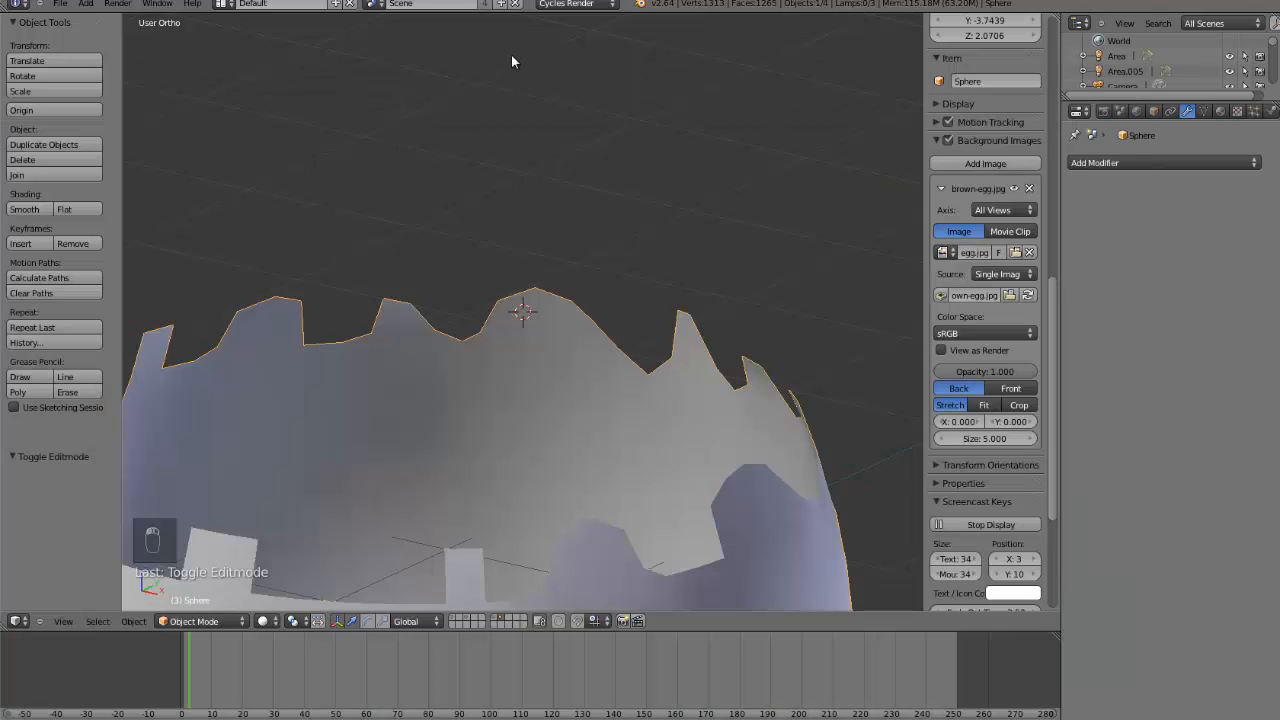
- Duplicate the broken eggshell in place and scale the copy uniformly to 0.994 as an inner shell
{"action": "scroll", "coordinate": [513, 80], "scroll_direction": "up", "scroll_amount": 3}
{"action": "scroll", "coordinate": [545, 175], "scroll_direction": "down", "scroll_amount": 4}
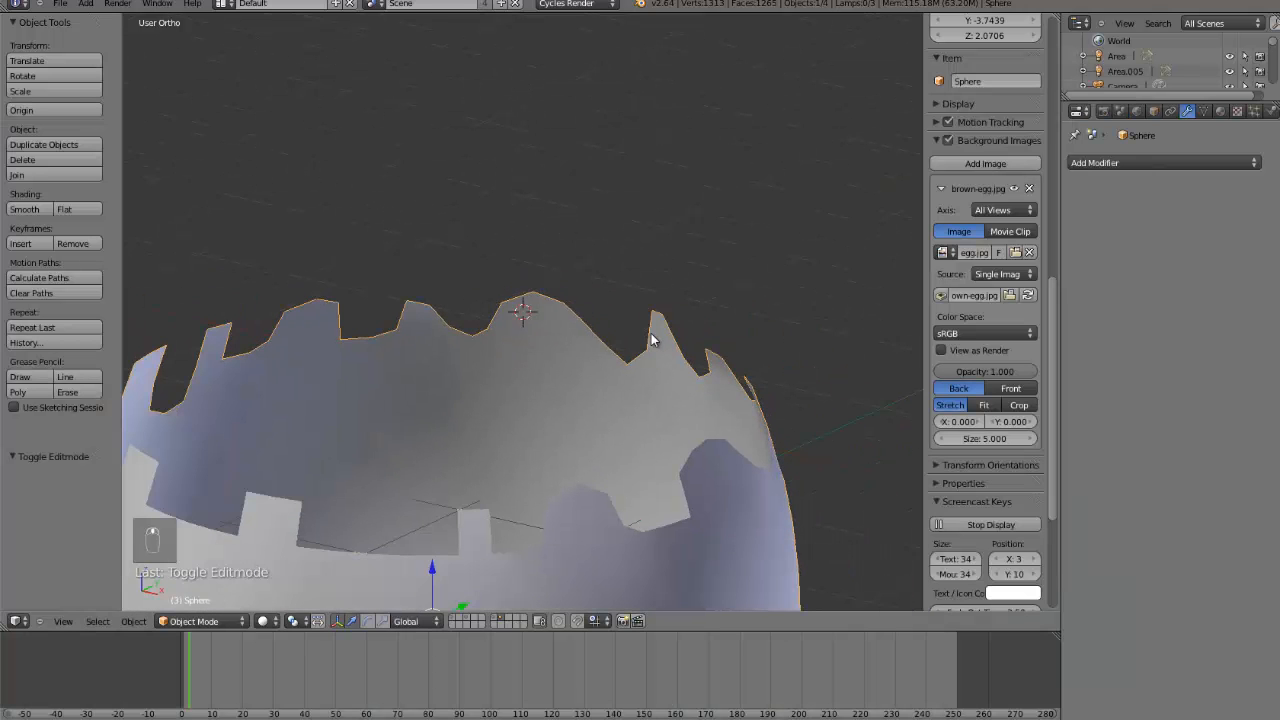
{"action": "scroll", "coordinate": [655, 343], "scroll_direction": "down", "scroll_amount": 1}
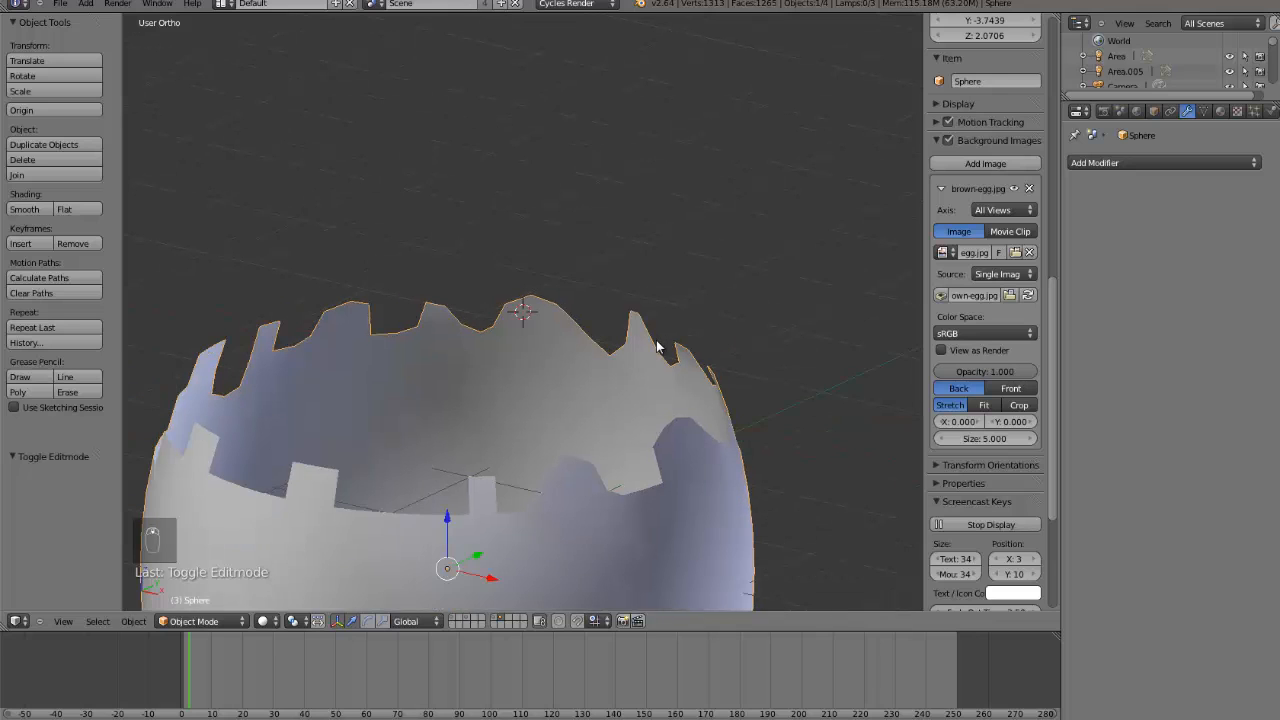
{"action": "key", "text": "shift+d"}
{"action": "key", "text": "s"}
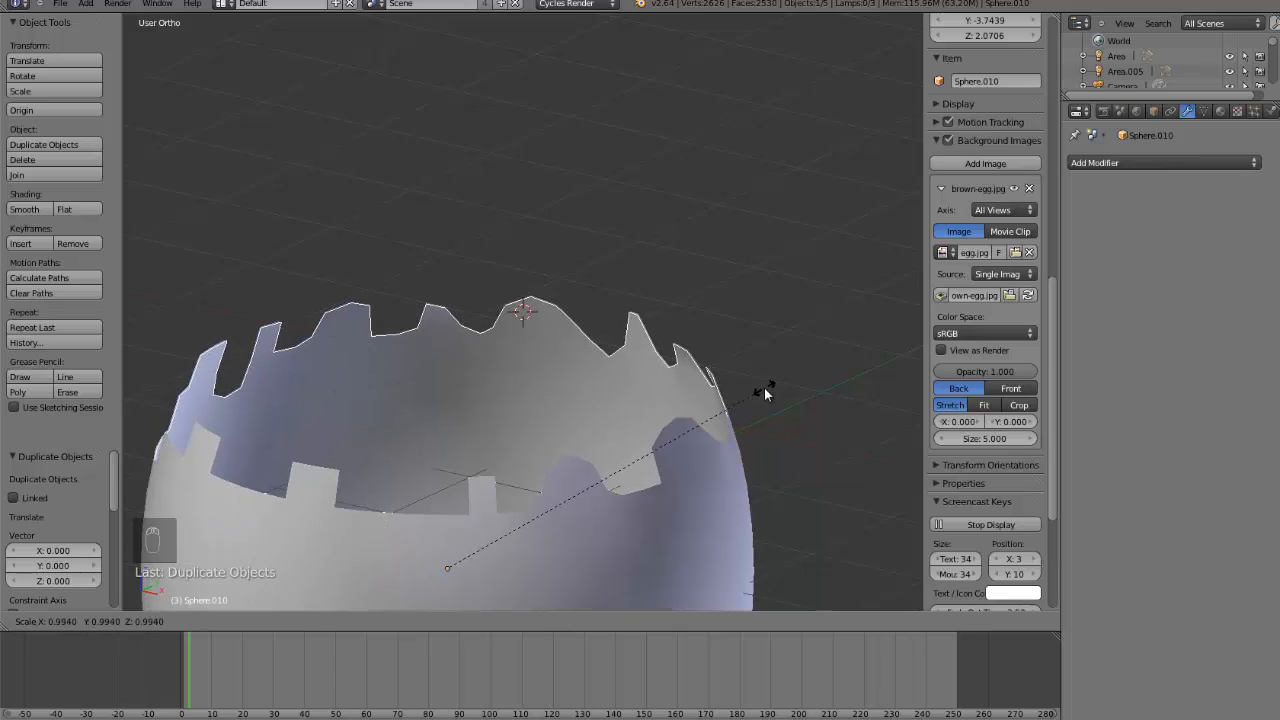
{"action": "left_click", "coordinate": [764, 388]}
- Remove the inherited egg material from the inner shell copy and give it a new white Diffuse BSDF material
{"action": "scroll", "coordinate": [764, 388], "scroll_direction": "up", "scroll_amount": 3}
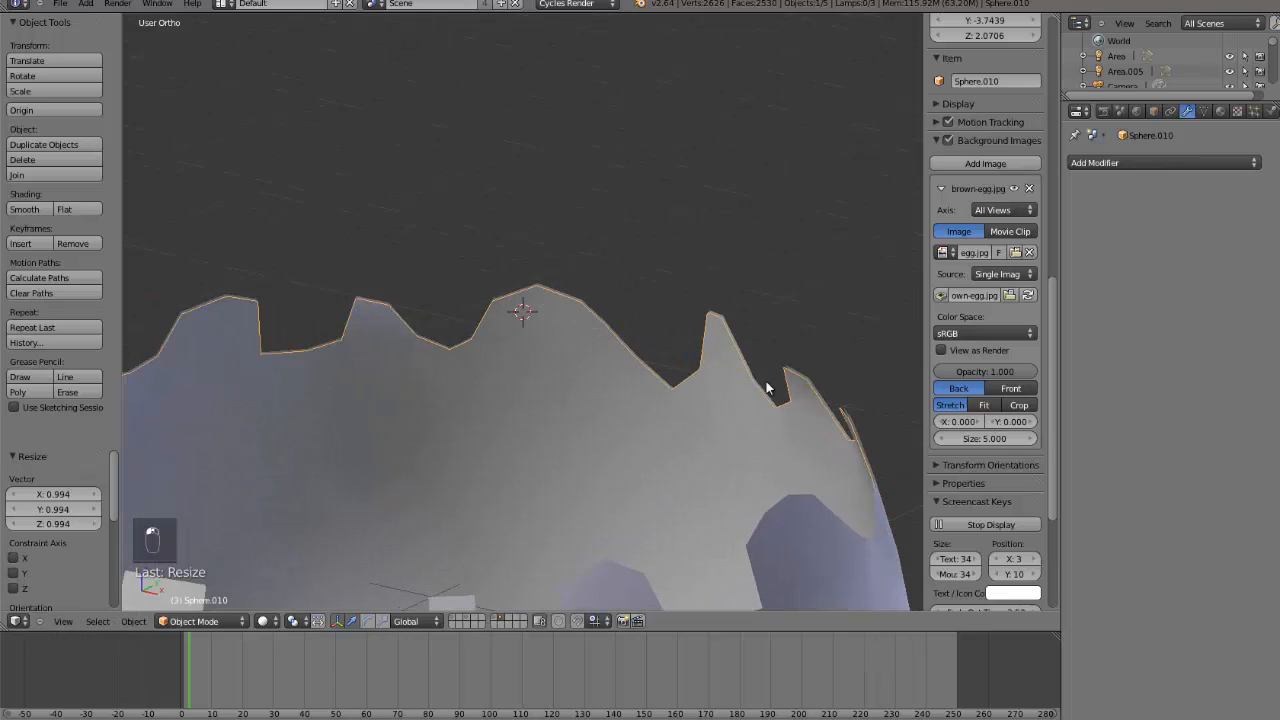
{"action": "left_click", "coordinate": [1220, 114]}
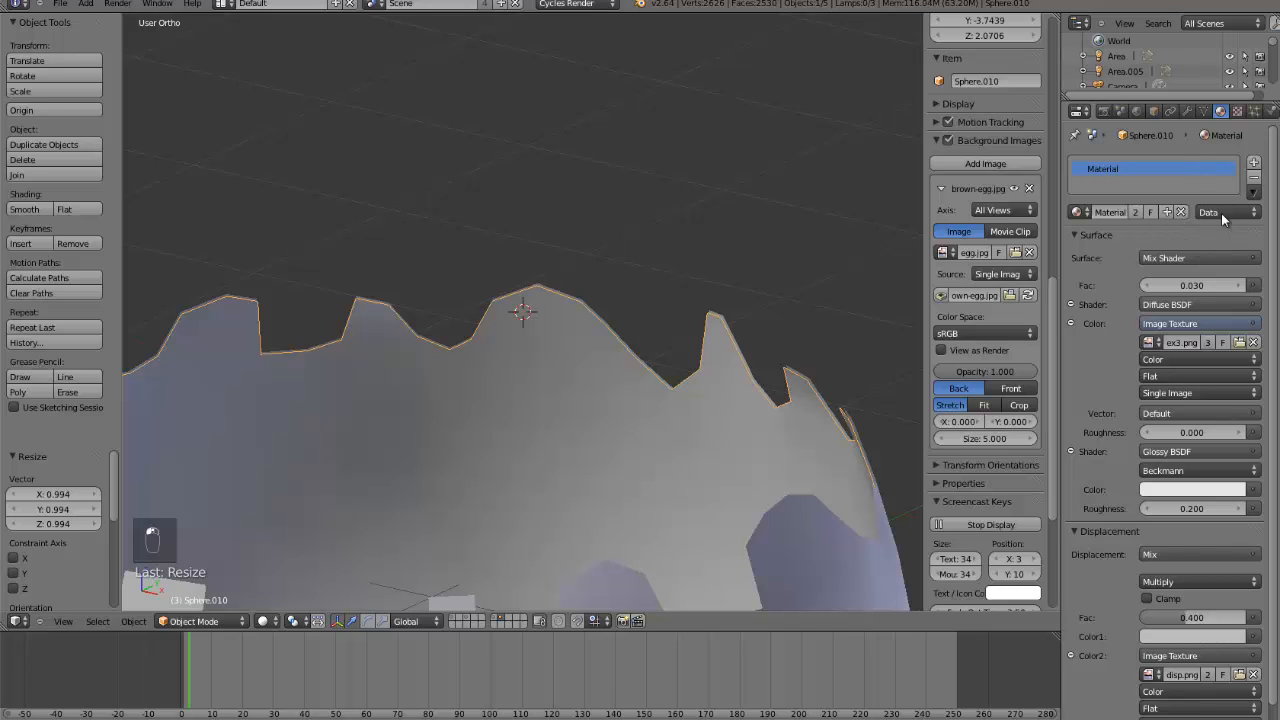
{"action": "left_click", "coordinate": [1254, 180]}
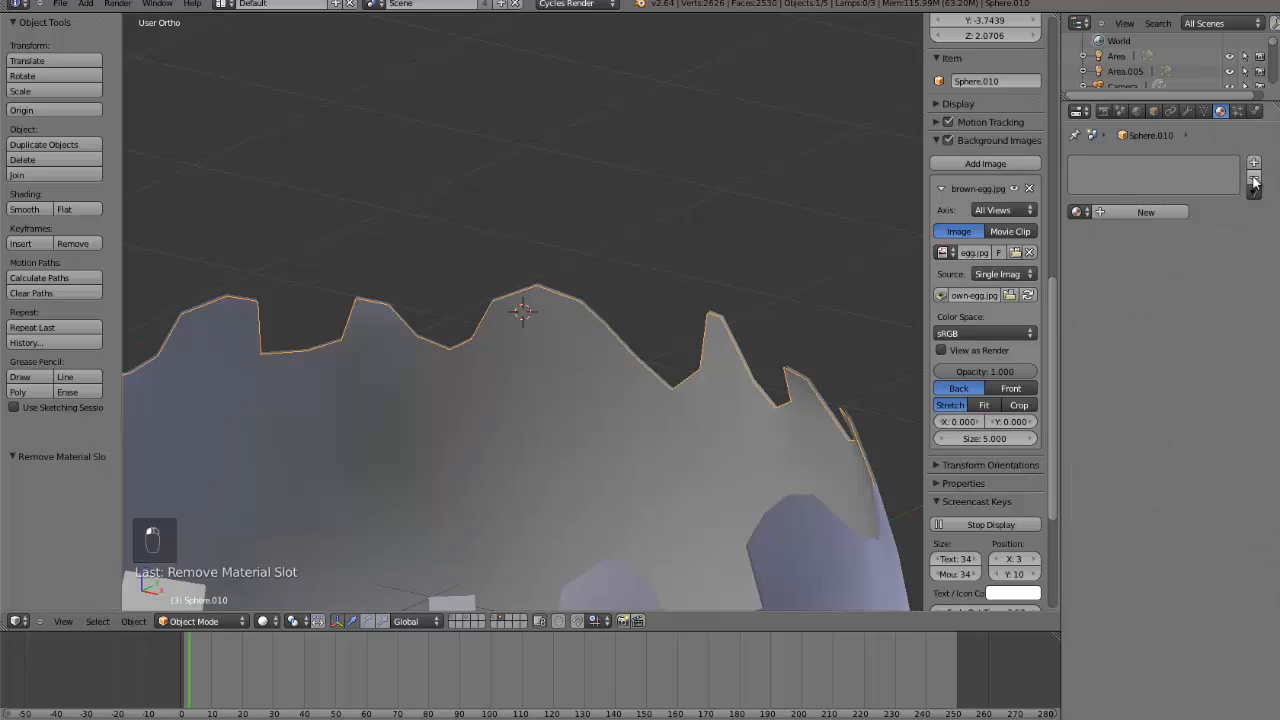
{"action": "left_click", "coordinate": [1158, 212]}
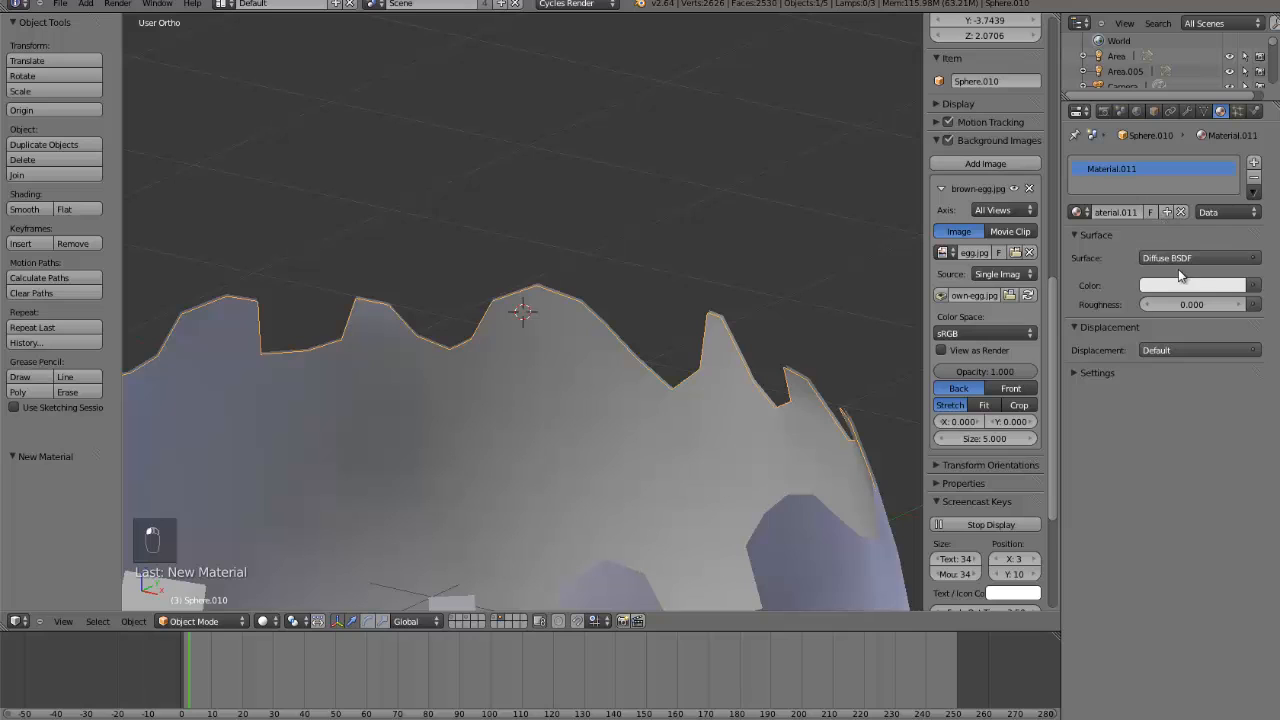
{"action": "scroll", "coordinate": [760, 365], "scroll_direction": "down", "scroll_amount": 2}
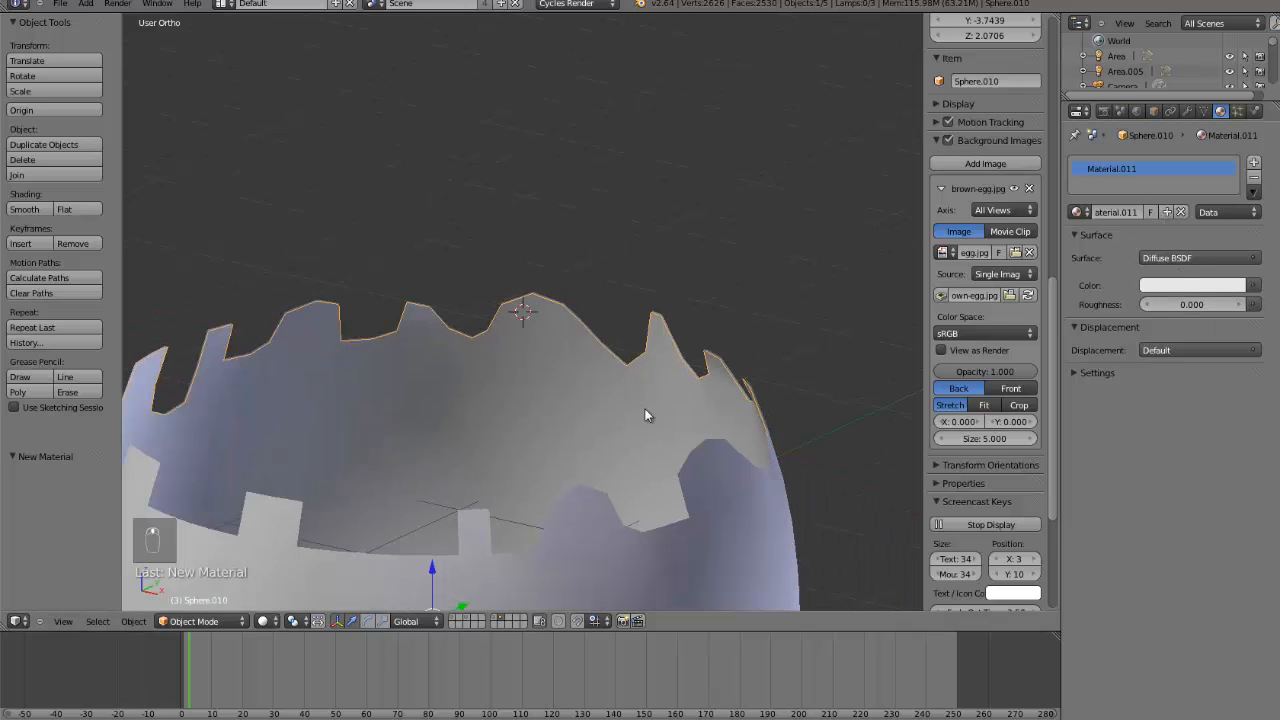
- Preview the white inner shell with Rendered viewport shading, then return to Solid shading
{"action": "left_click", "coordinate": [264, 621]}
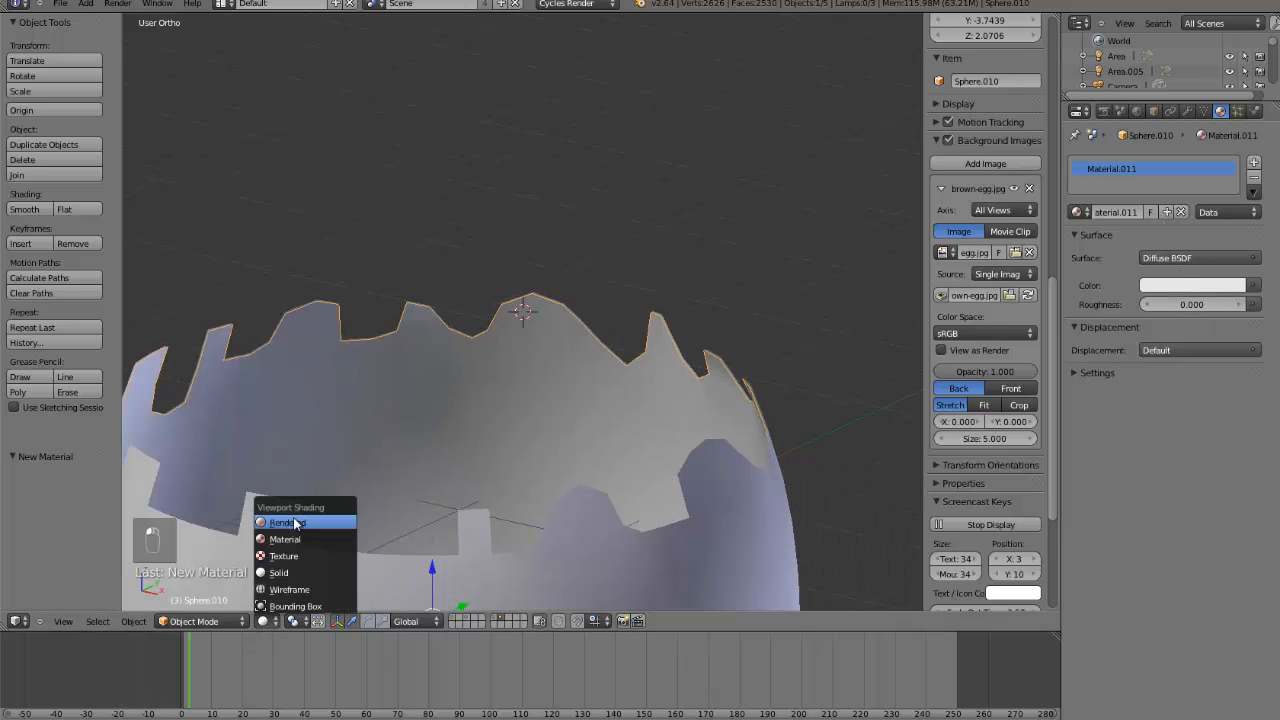
{"action": "left_click", "coordinate": [296, 522]}
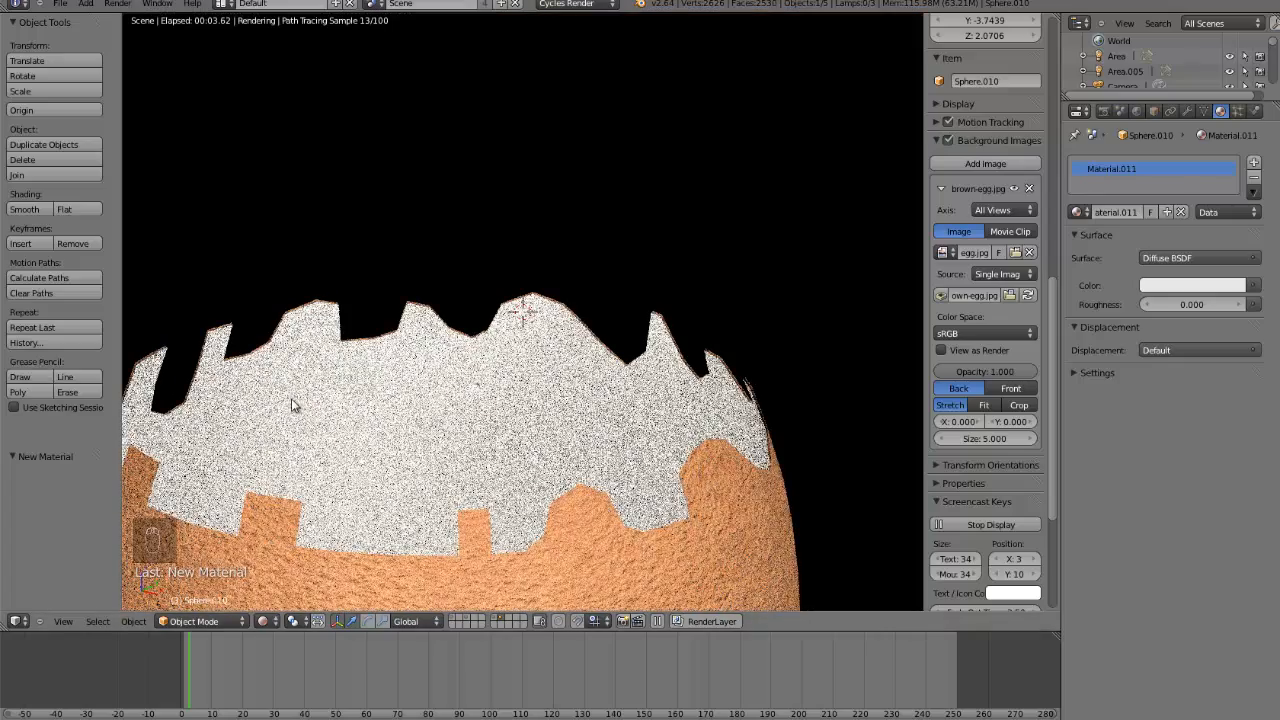
{"action": "left_click", "coordinate": [263, 621]}
{"action": "left_click", "coordinate": [283, 566]}
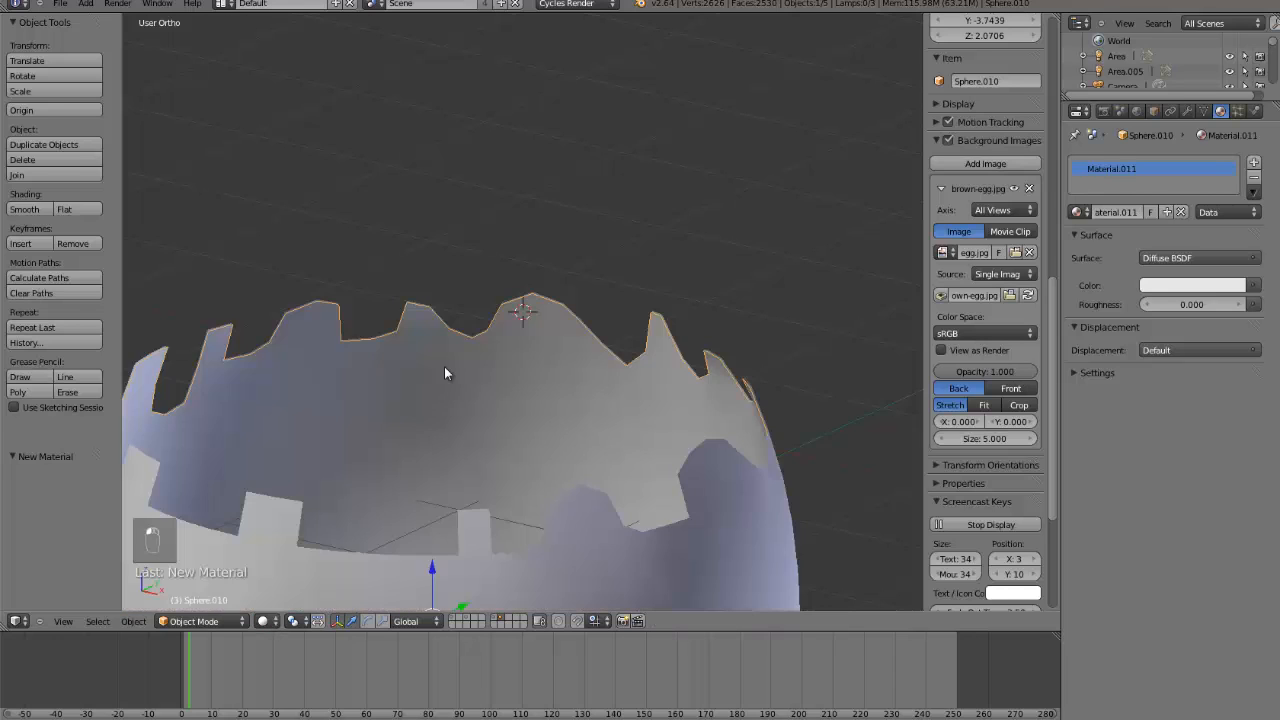
- In Edit Mode, nudge the inner shell's notch vertices and the wide curved tooth's near shoulder toward the outer shell's rim
{"action": "key", "text": "Tab"}
{"action": "key", "text": "g"}
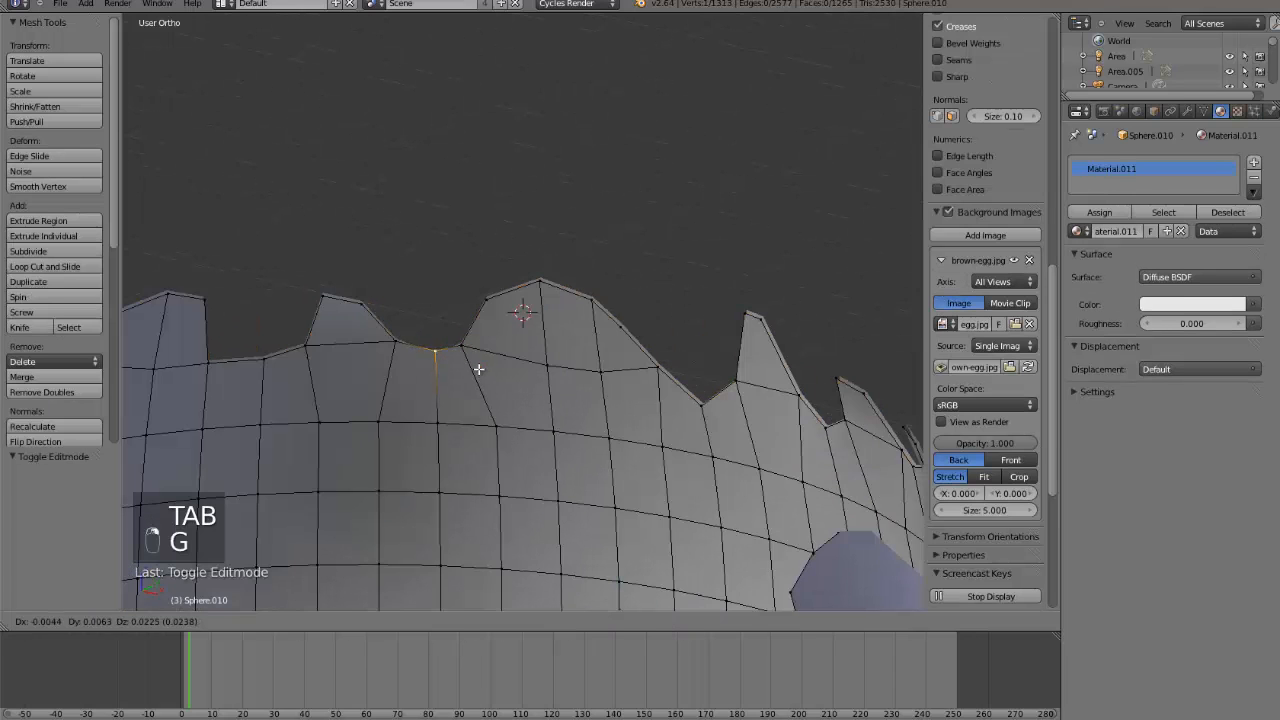
{"action": "left_click", "coordinate": [478, 368]}
{"action": "right_click", "coordinate": [473, 356]}
{"action": "key", "text": "g"}
{"action": "left_click", "coordinate": [468, 352]}
{"action": "right_click", "coordinate": [481, 290]}
{"action": "key", "text": "g"}
{"action": "left_click", "coordinate": [476, 280]}
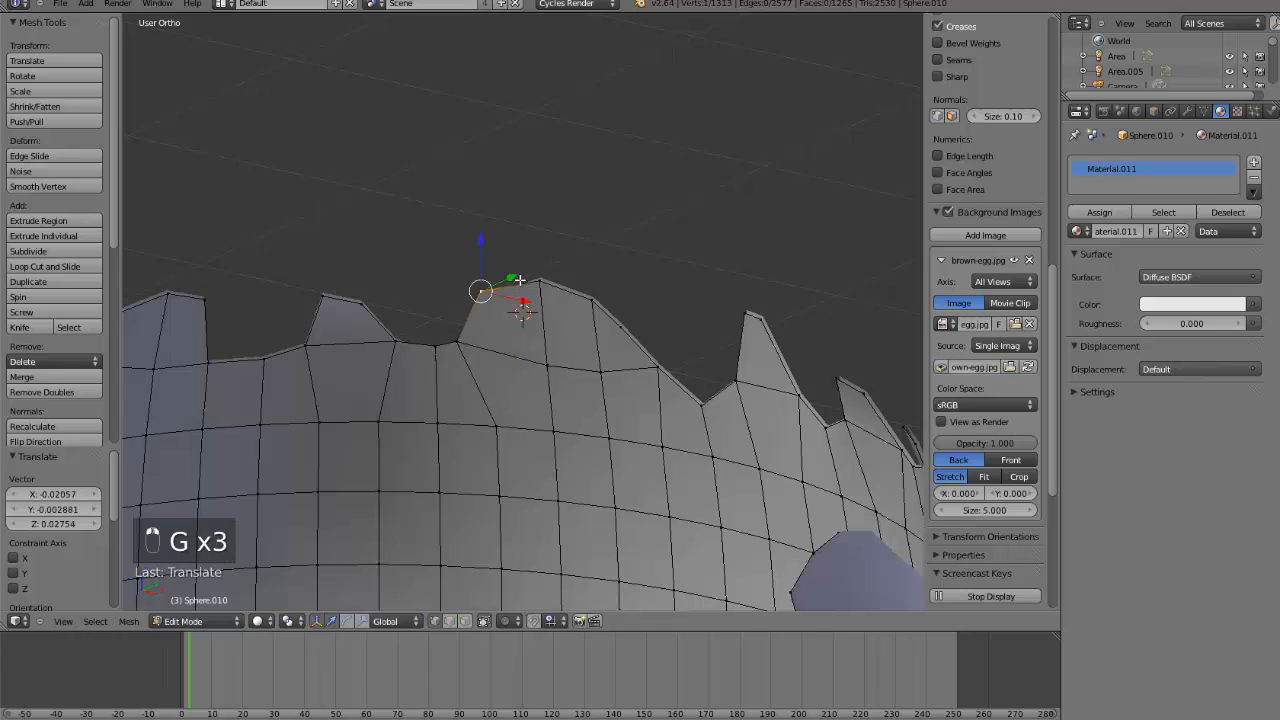
- Adjust the peak vertex of the inner shell's wide curved tooth and a further rim vertex to match the outer edge
{"action": "key", "text": "g"}
{"action": "left_click", "coordinate": [540, 280]}
{"action": "middle_click_drag", "start_coordinate": [600, 294], "coordinate": [792, 147]}
{"action": "key", "text": "g"}
{"action": "left_click", "coordinate": [784, 143]}
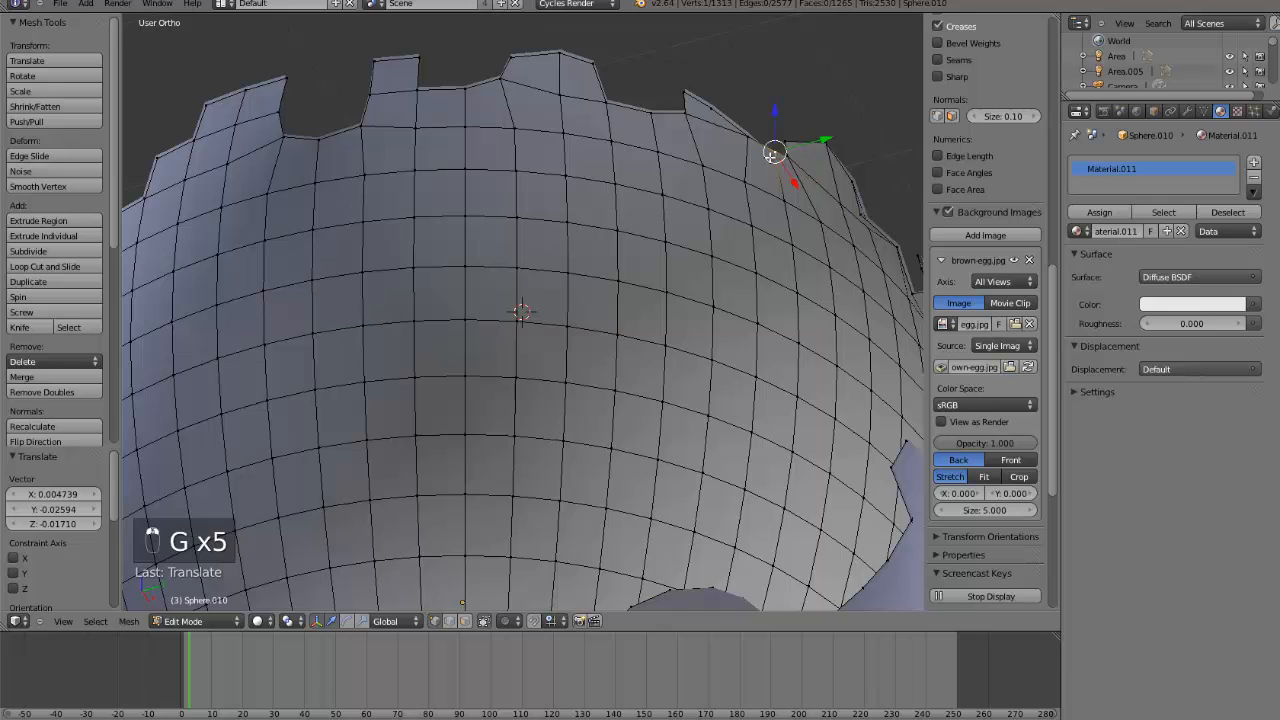
- Raise a base vertex and the peak vertex of the next wide tooth on the inner shell to meet the outer rim
{"action": "middle_click_drag", "start_coordinate": [591, 65], "coordinate": [566, 280]}
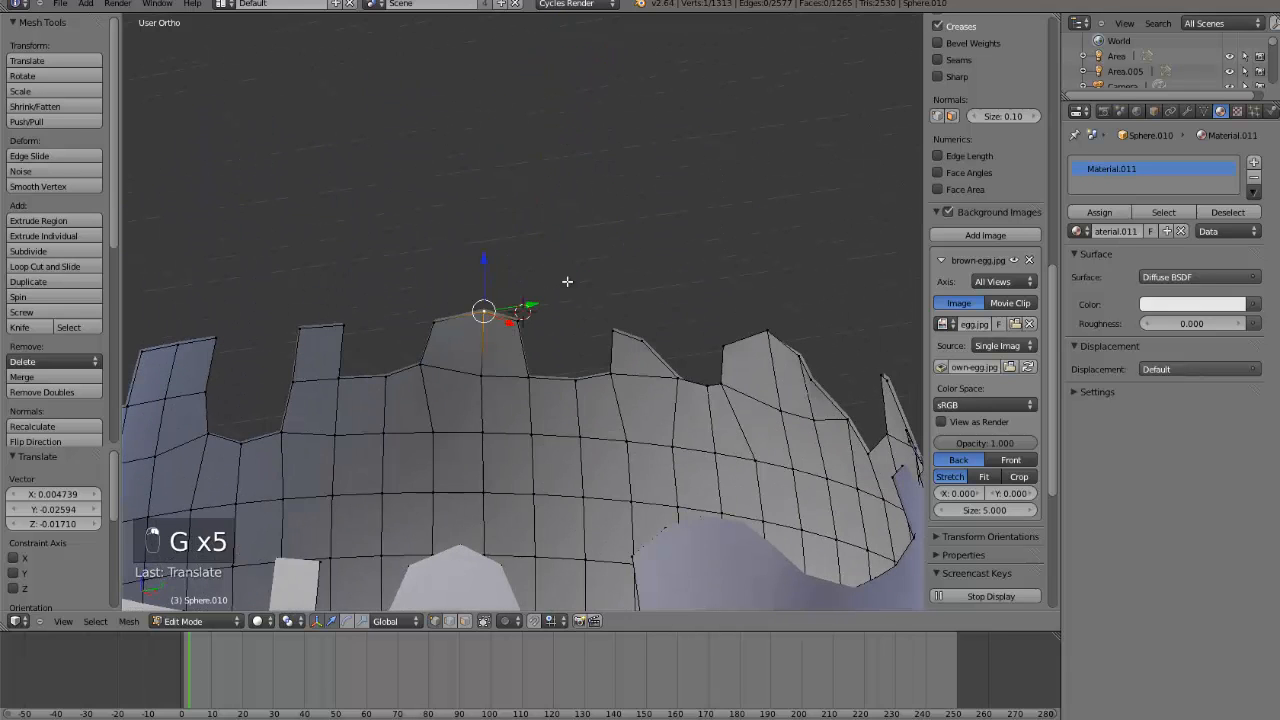
{"action": "key", "text": "g"}
{"action": "left_click", "coordinate": [535, 381]}
{"action": "key", "text": "g"}
{"action": "left_click", "coordinate": [503, 314]}
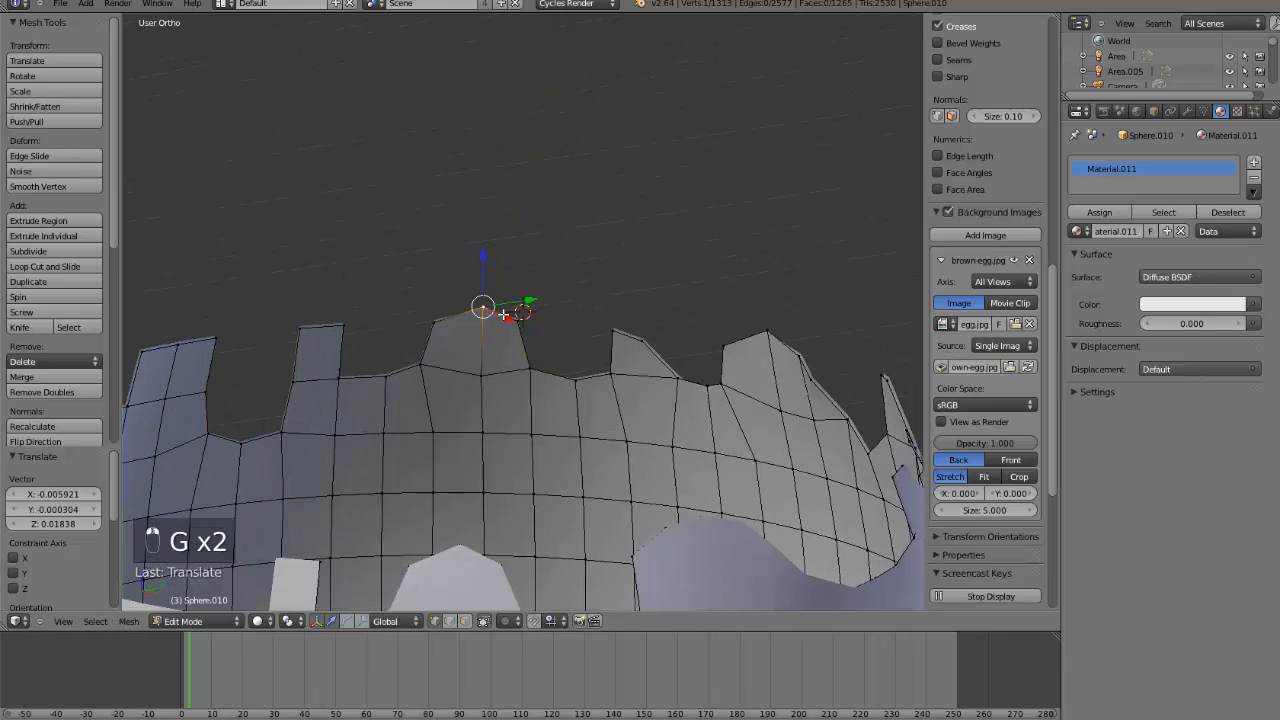
- Move both shoulder vertices and the remaining base vertex of the same inner-shell tooth outward to the outer rim
{"action": "key", "text": "g"}
{"action": "left_click", "coordinate": [512, 326]}
{"action": "key", "text": "g"}
{"action": "left_click", "coordinate": [517, 321]}
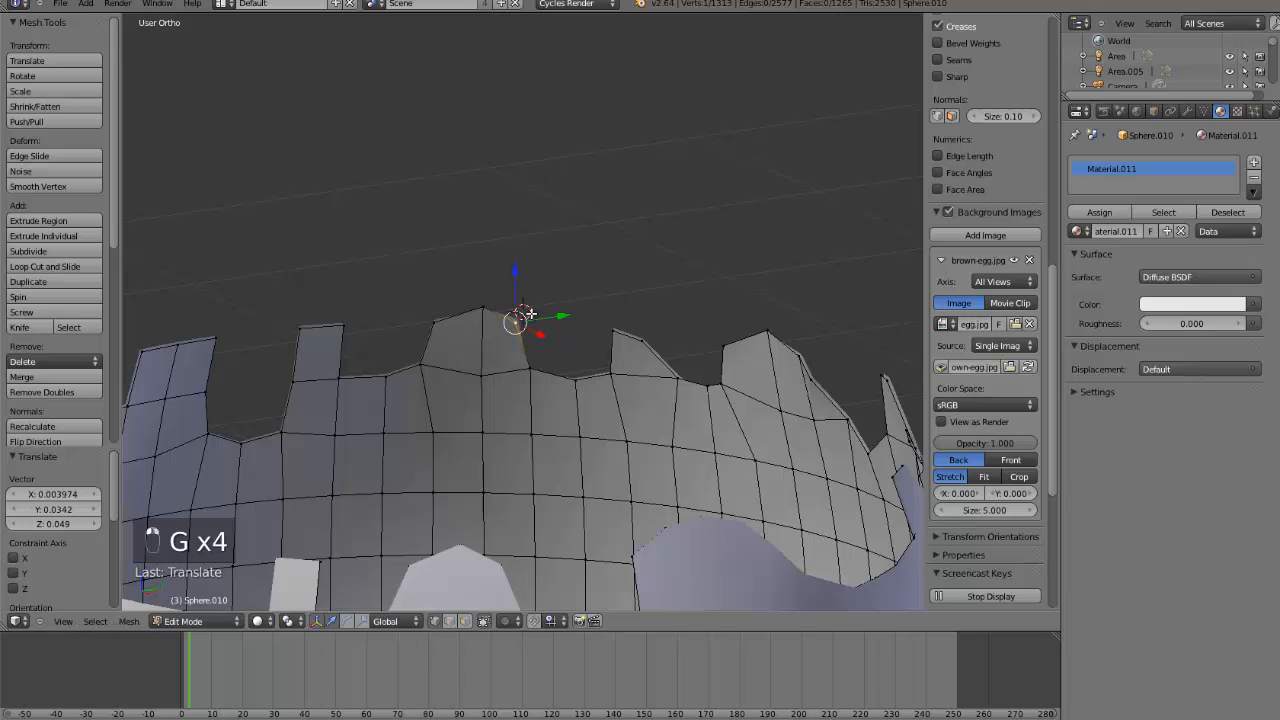
{"action": "key", "text": "g"}
{"action": "left_click", "coordinate": [521, 313]}
{"action": "key", "text": "g"}
{"action": "left_click", "coordinate": [425, 362]}
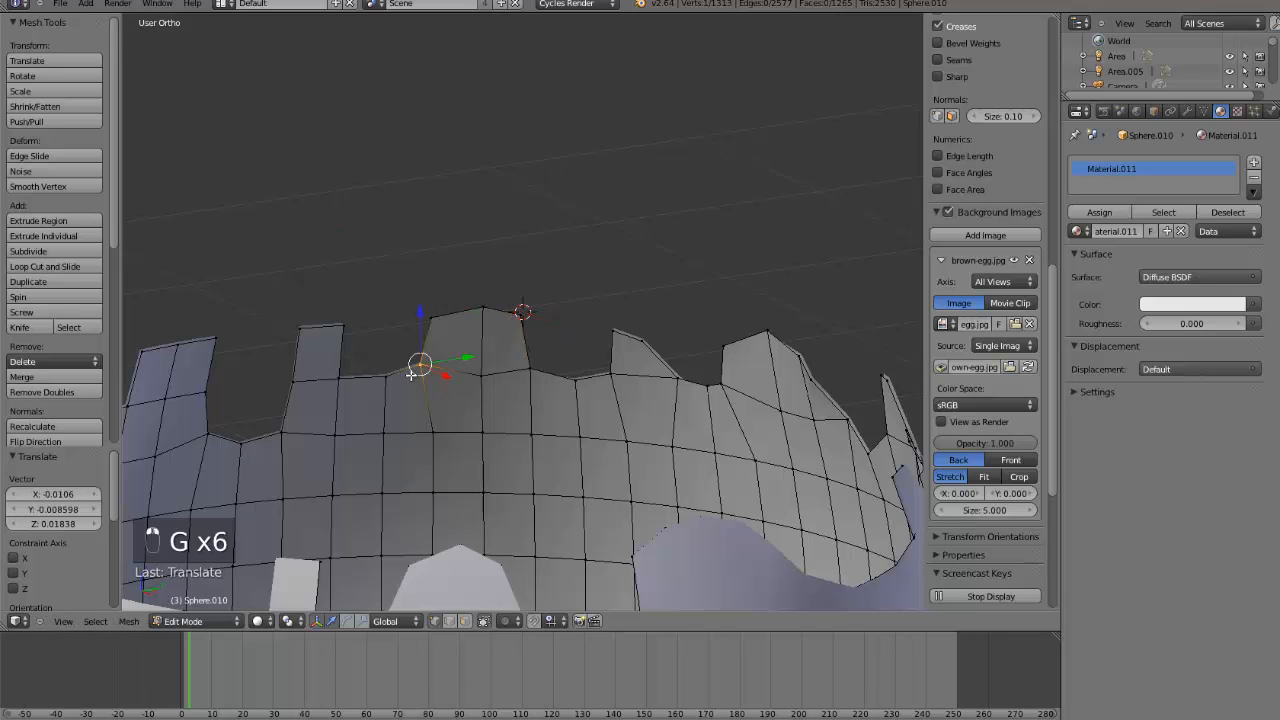
- Raise the inner-shell notch vertices between that tooth and the neighbouring narrow tooth to meet the outer edge
{"action": "key", "text": "g"}
{"action": "left_click", "coordinate": [393, 370]}
{"action": "key", "text": "g"}
{"action": "right_click", "coordinate": [386, 388]}
{"action": "key", "text": "g"}
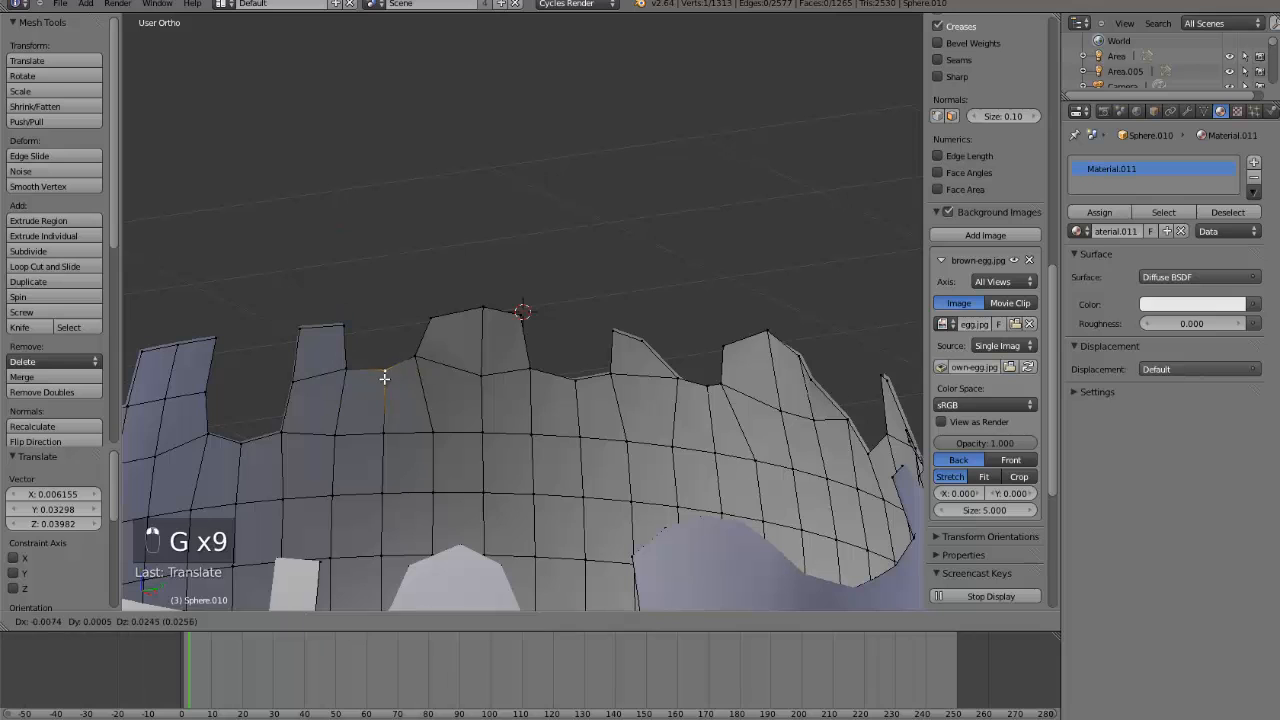
{"action": "left_click", "coordinate": [383, 377]}
- Nudge the vertices along the sloping side of the inner shell's wide curved tooth up to the outer rim
{"action": "scroll", "coordinate": [523, 434], "scroll_direction": "down", "scroll_amount": 3}
{"action": "middle_click_drag", "start_coordinate": [523, 434], "coordinate": [606, 449]}
{"action": "scroll", "coordinate": [547, 395], "scroll_direction": "up", "scroll_amount": 5}
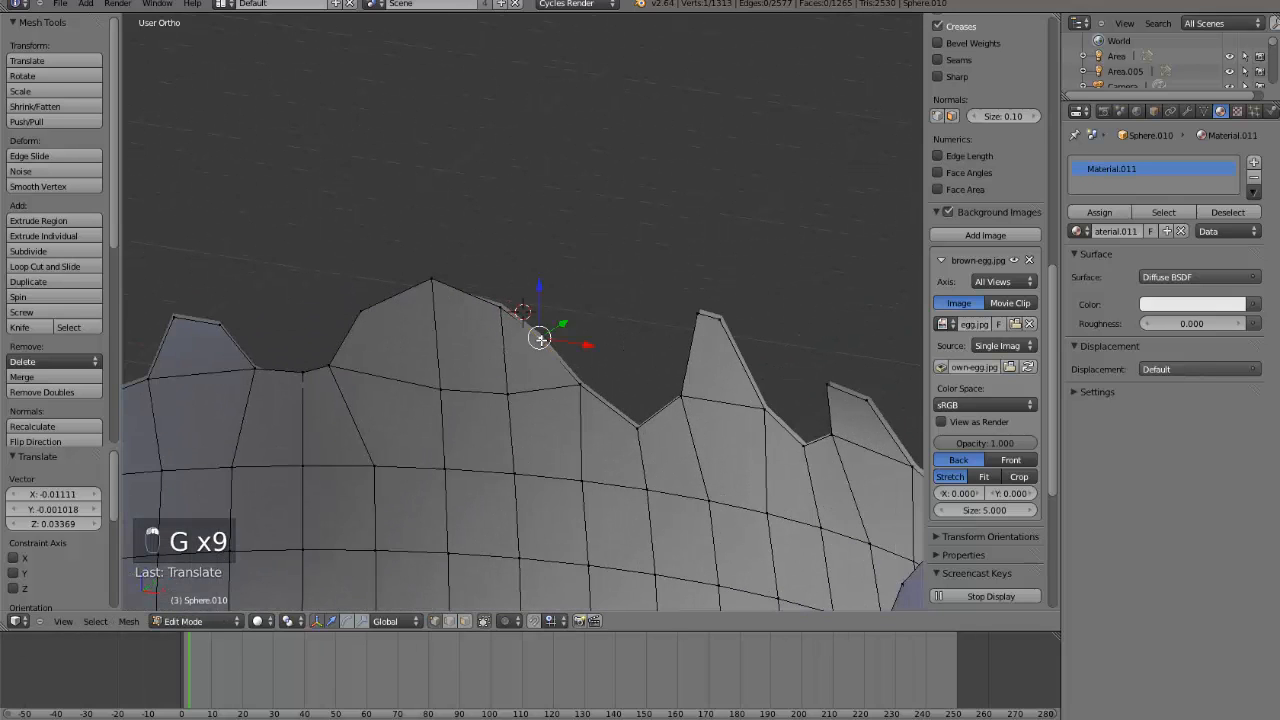
{"action": "key", "text": "g"}
{"action": "left_click", "coordinate": [541, 325]}
{"action": "middle_click_drag", "start_coordinate": [520, 341], "coordinate": [552, 366]}
{"action": "key", "text": "g"}
{"action": "left_click", "coordinate": [520, 350]}
{"action": "key", "text": "g"}
{"action": "left_click", "coordinate": [557, 356]}
- Raise the inner-shell vertex at the bottom of the notch beside the wide curved tooth
{"action": "scroll", "coordinate": [330, 432], "scroll_direction": "down", "scroll_amount": 3}
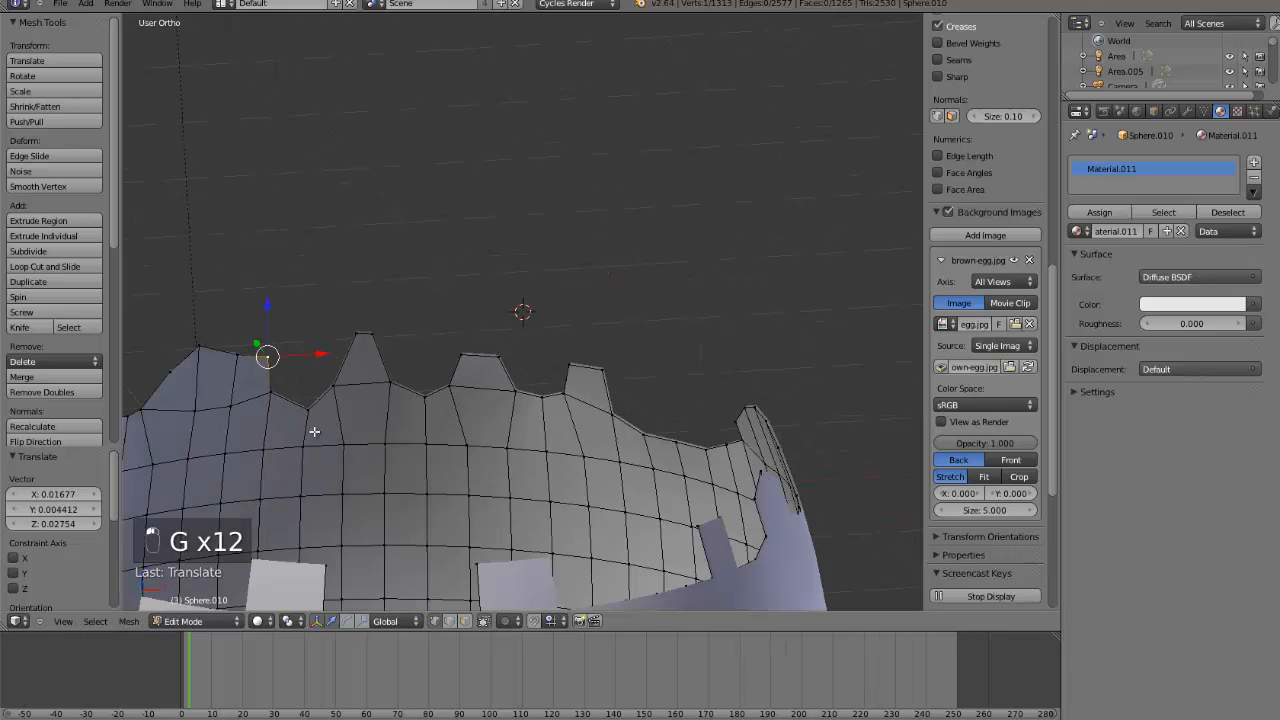
{"action": "right_click", "coordinate": [307, 414]}
{"action": "key", "text": "g"}
{"action": "left_click", "coordinate": [306, 402]}
{"action": "middle_click_drag", "start_coordinate": [307, 397], "coordinate": [280, 395]}
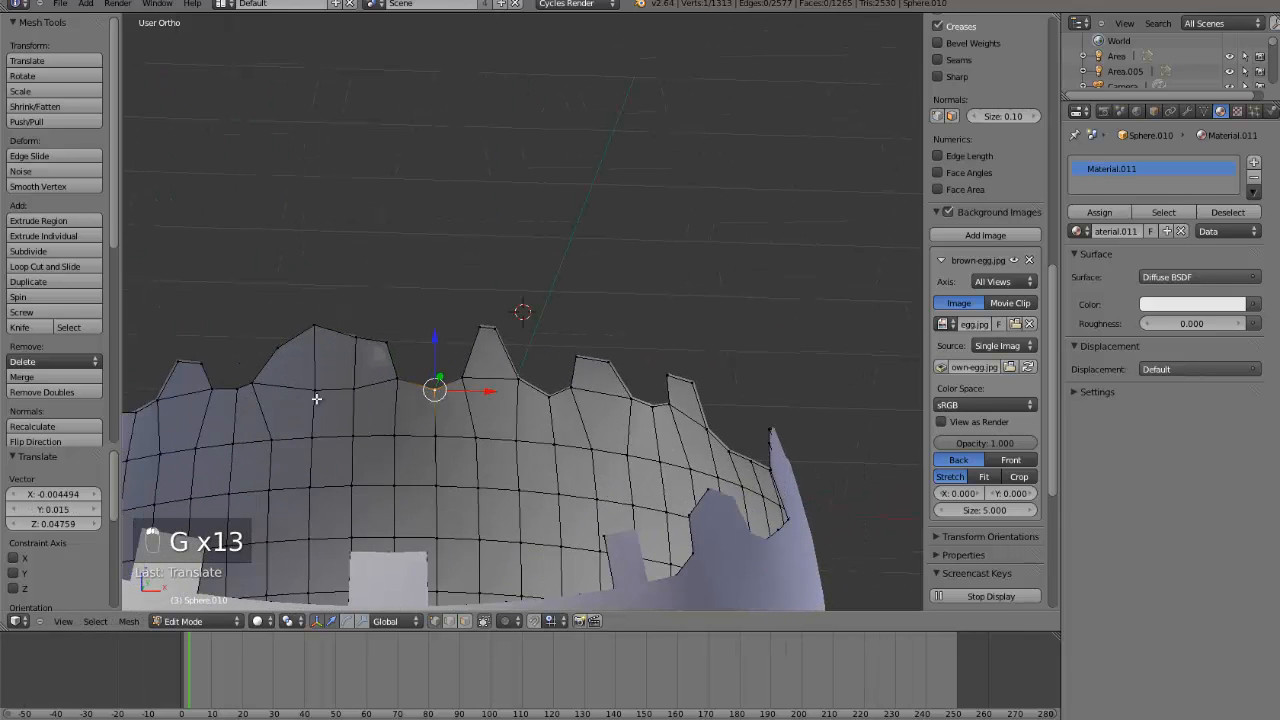
- Leave Edit Mode and check the inner shell's rim with Rendered viewport shading, then return to Solid shading
{"action": "key", "text": "Tab"}
{"action": "left_click", "coordinate": [266, 621]}
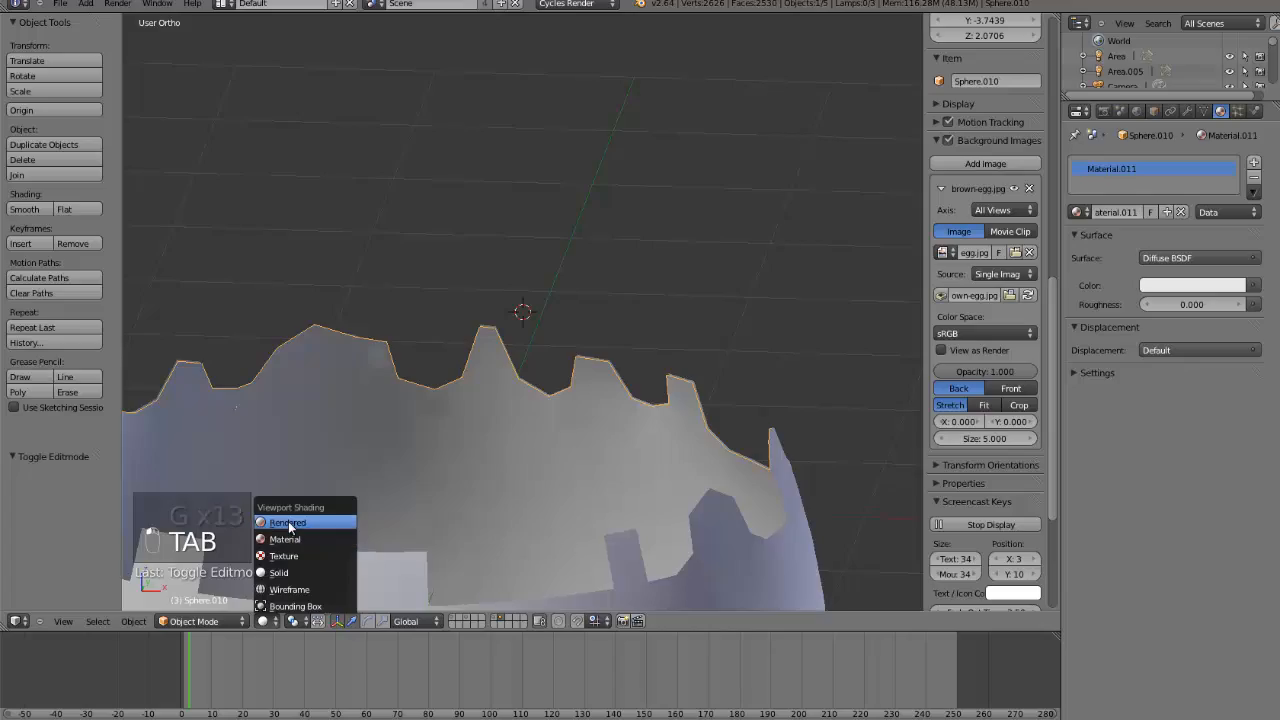
{"action": "left_click", "coordinate": [300, 523]}
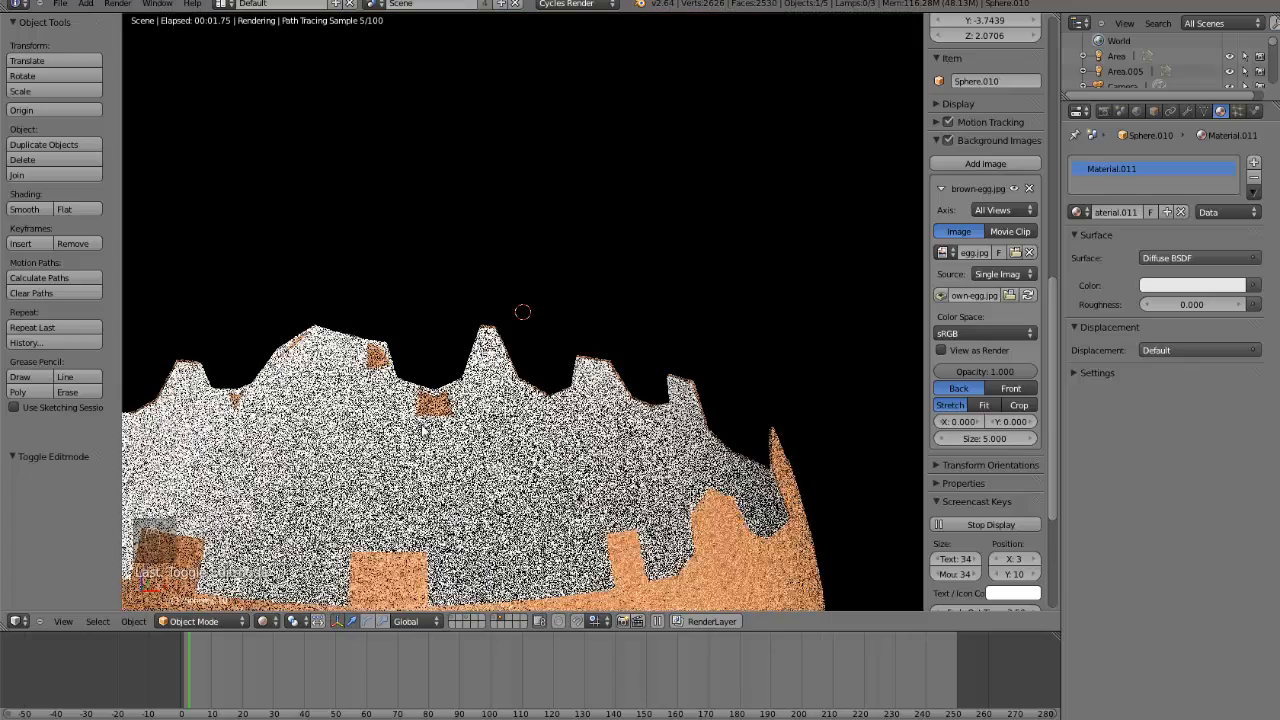
{"action": "left_click", "coordinate": [263, 621]}
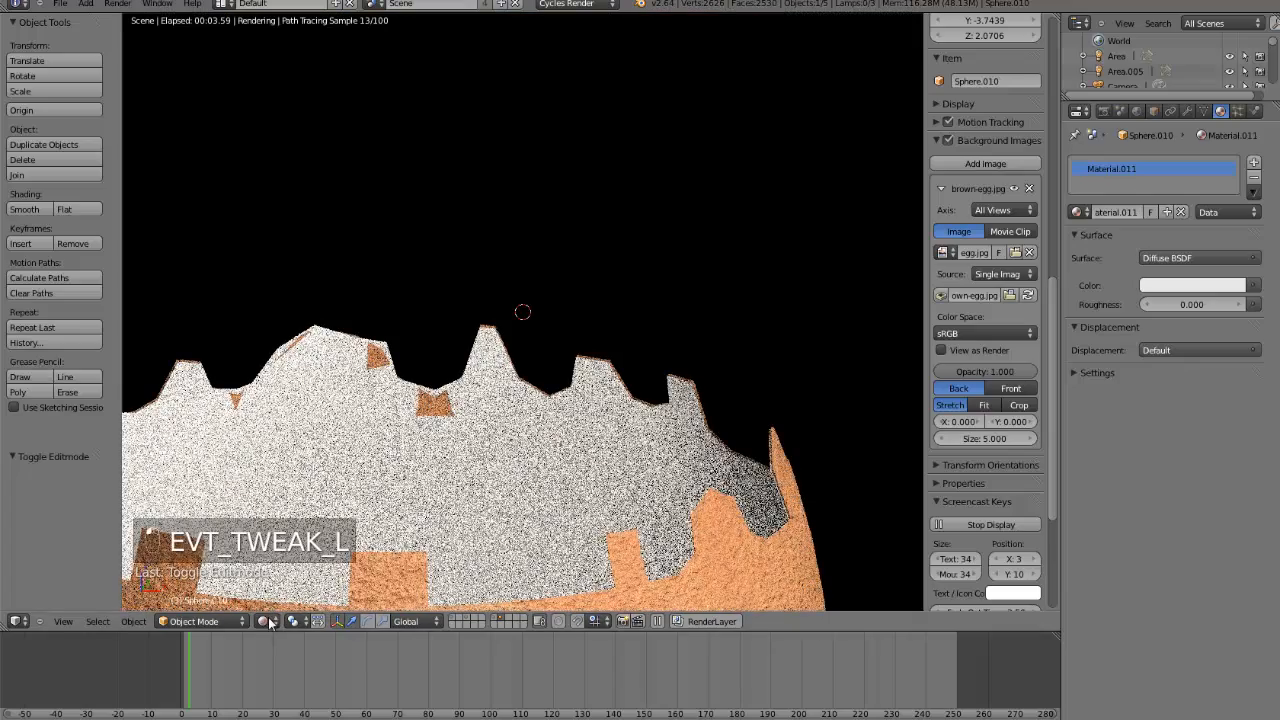
{"action": "left_click", "coordinate": [281, 574]}
- Move the inner shell's slope vertex on the wide curved tooth about -0.032 along Y, then preview it in Rendered shading
{"action": "scroll", "coordinate": [440, 440], "scroll_direction": "up", "scroll_amount": 2}
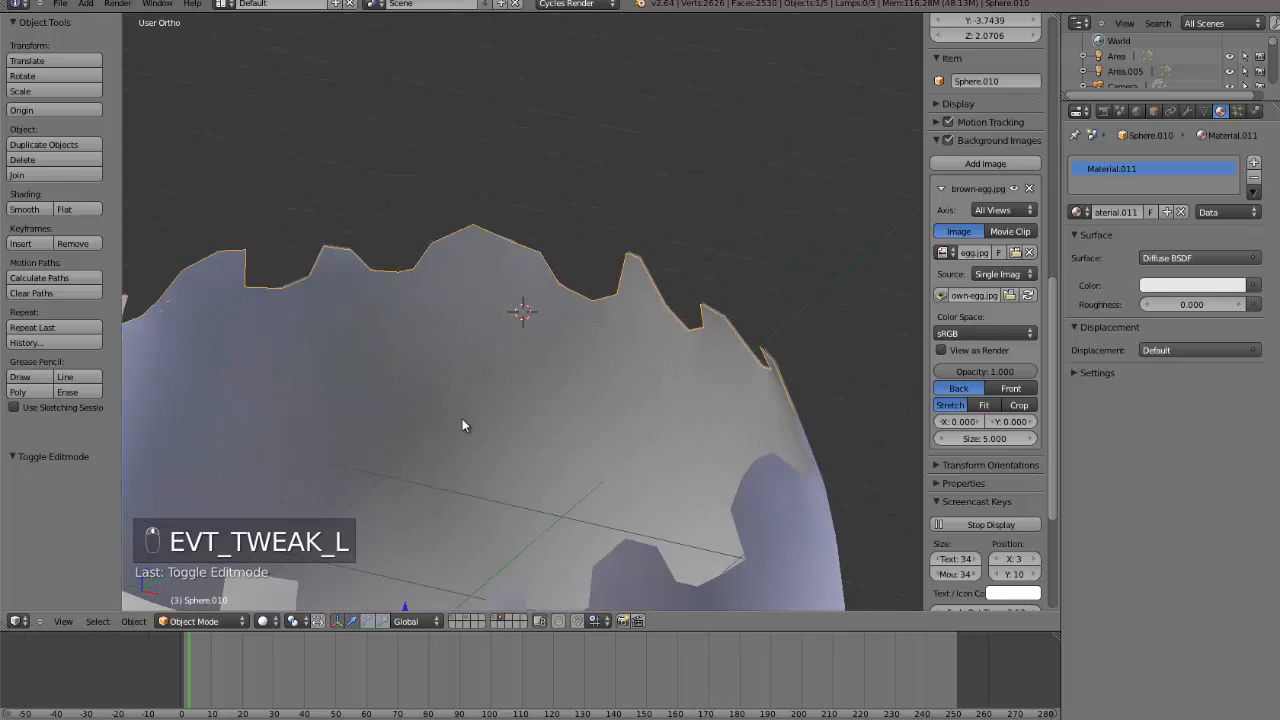
{"action": "key", "text": "Tab"}
{"action": "left_click_drag", "start_coordinate": [650, 277], "coordinate": [566, 204]}
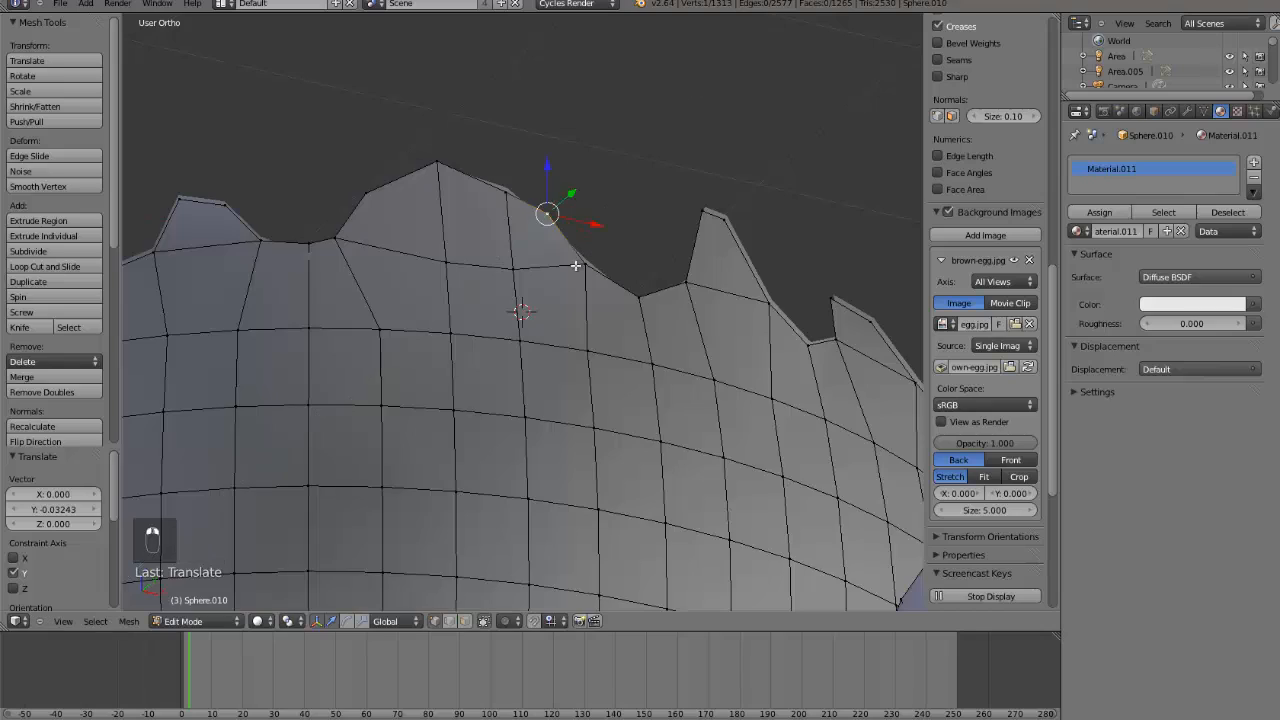
{"action": "middle_click_drag", "start_coordinate": [574, 266], "coordinate": [380, 262]}
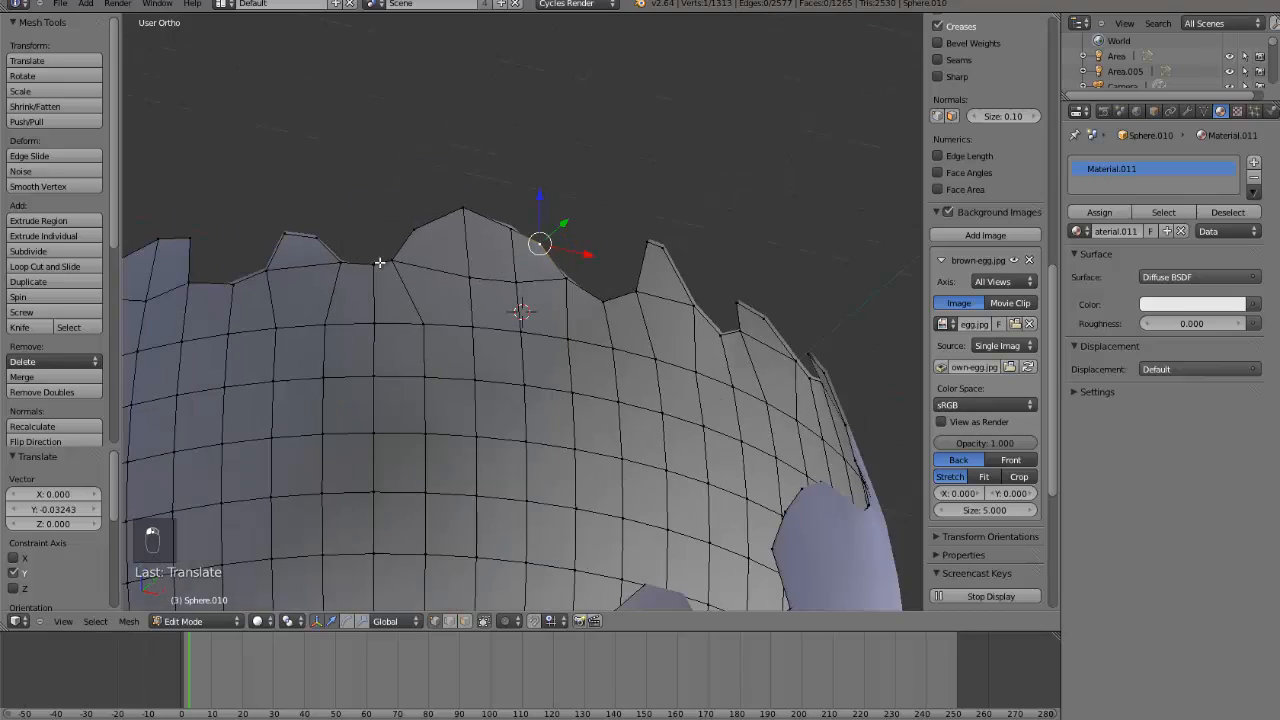
{"action": "left_click", "coordinate": [262, 621]}
{"action": "left_click", "coordinate": [294, 522]}
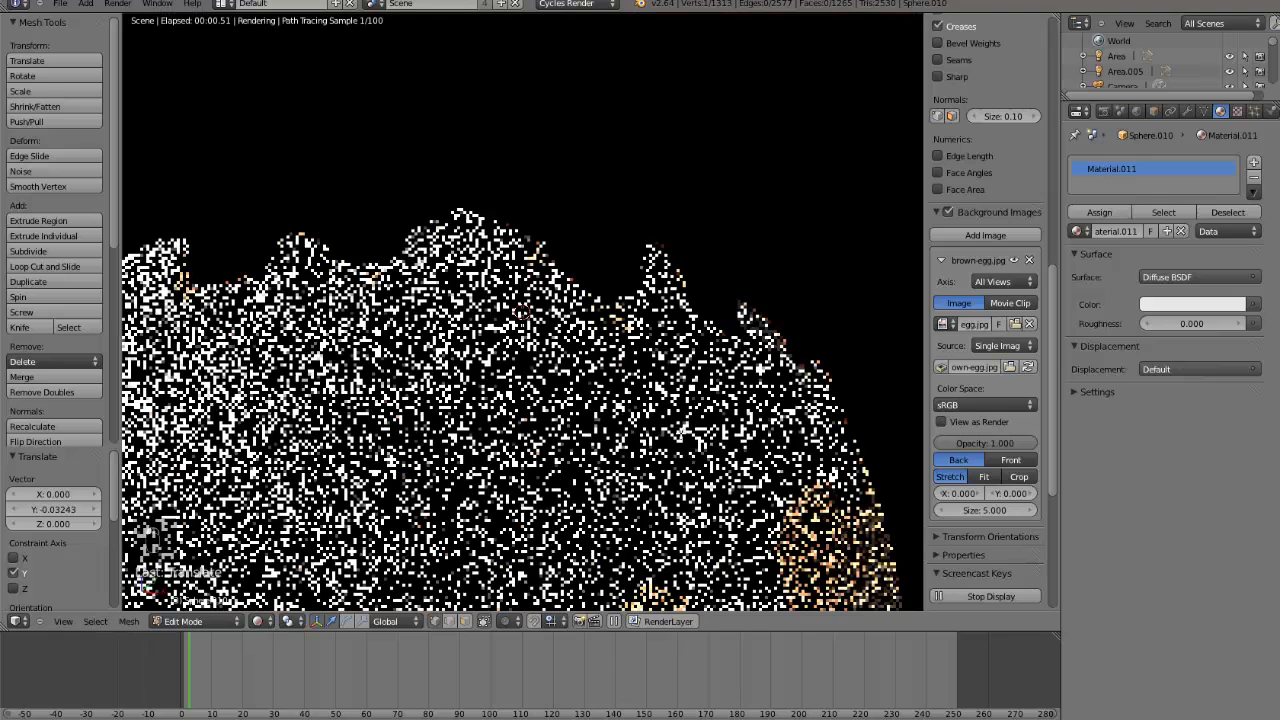
- Leave Edit Mode to check the inner shell's rim in the rendered view, then return to Solid shading
{"action": "key", "text": "Tab"}
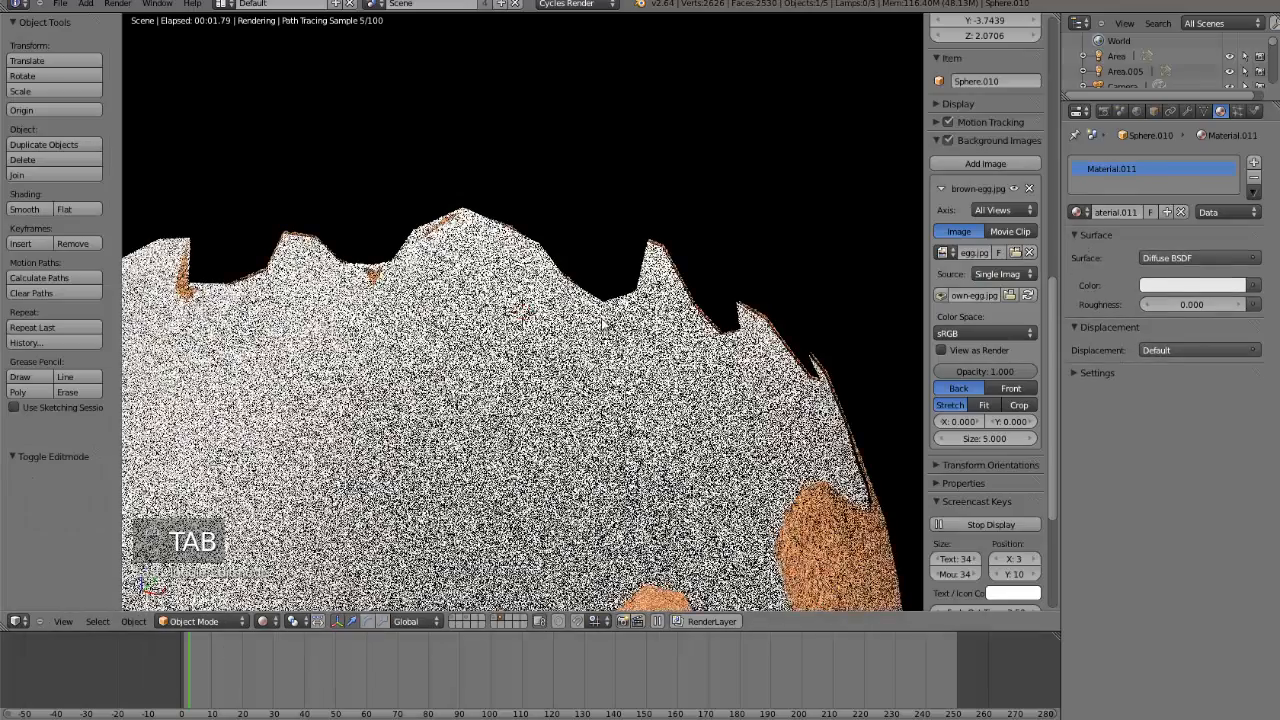
{"action": "left_click", "coordinate": [264, 621]}
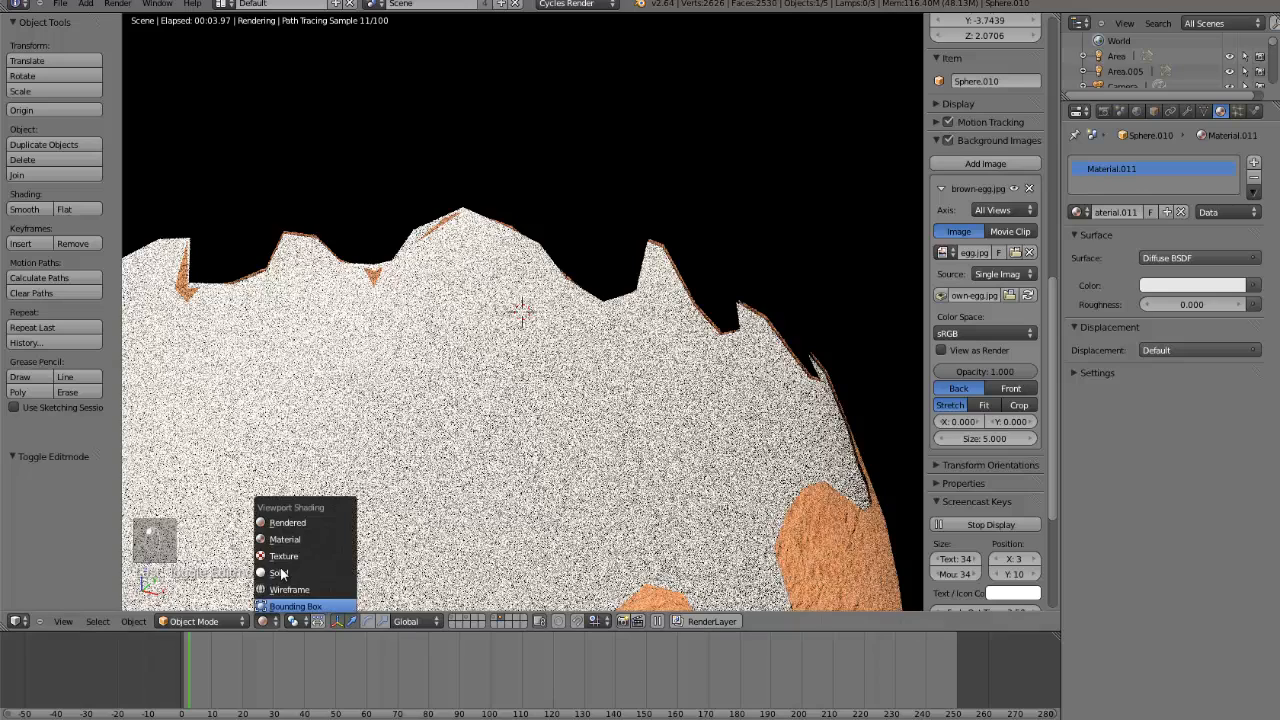
{"action": "left_click", "coordinate": [279, 573]}
- Try scaling the whole inner shell to 0.995 in Object Mode and preview it with Rendered shading
{"action": "key", "text": "Tab"}
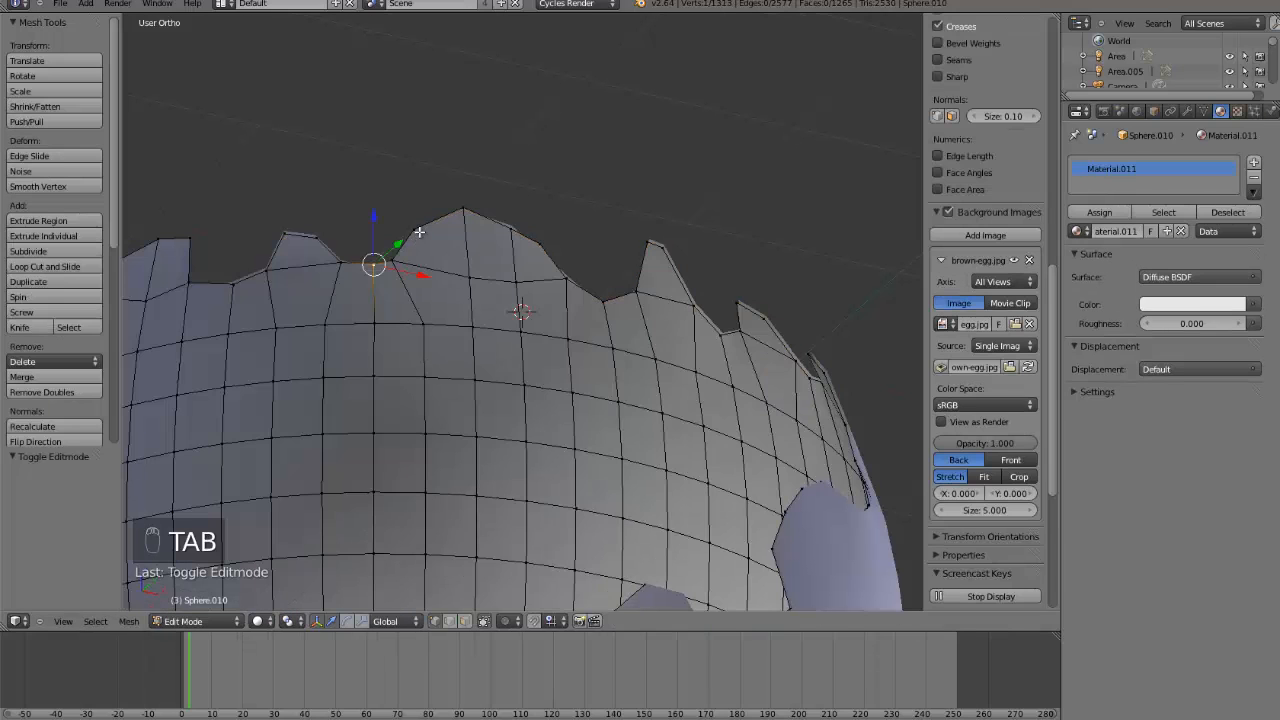
{"action": "key", "text": "Tab"}
{"action": "key", "text": "s"}
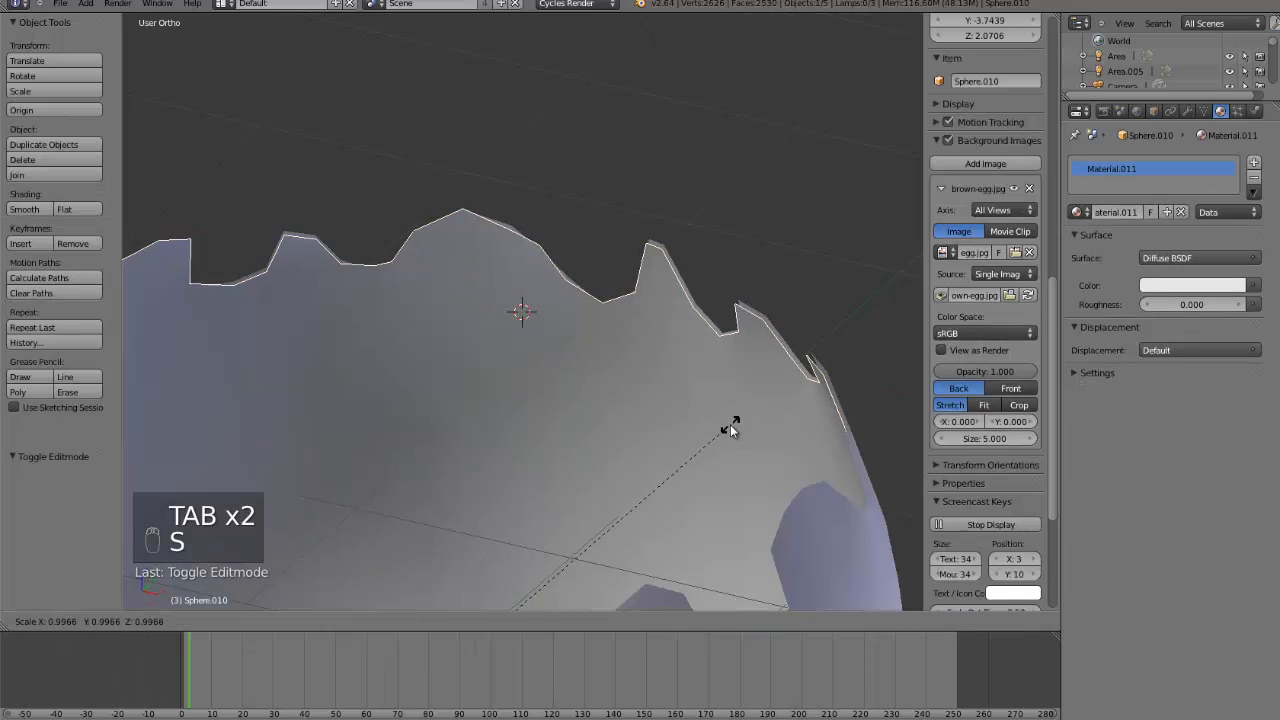
{"action": "left_click", "coordinate": [728, 426]}
{"action": "left_click", "coordinate": [279, 622]}
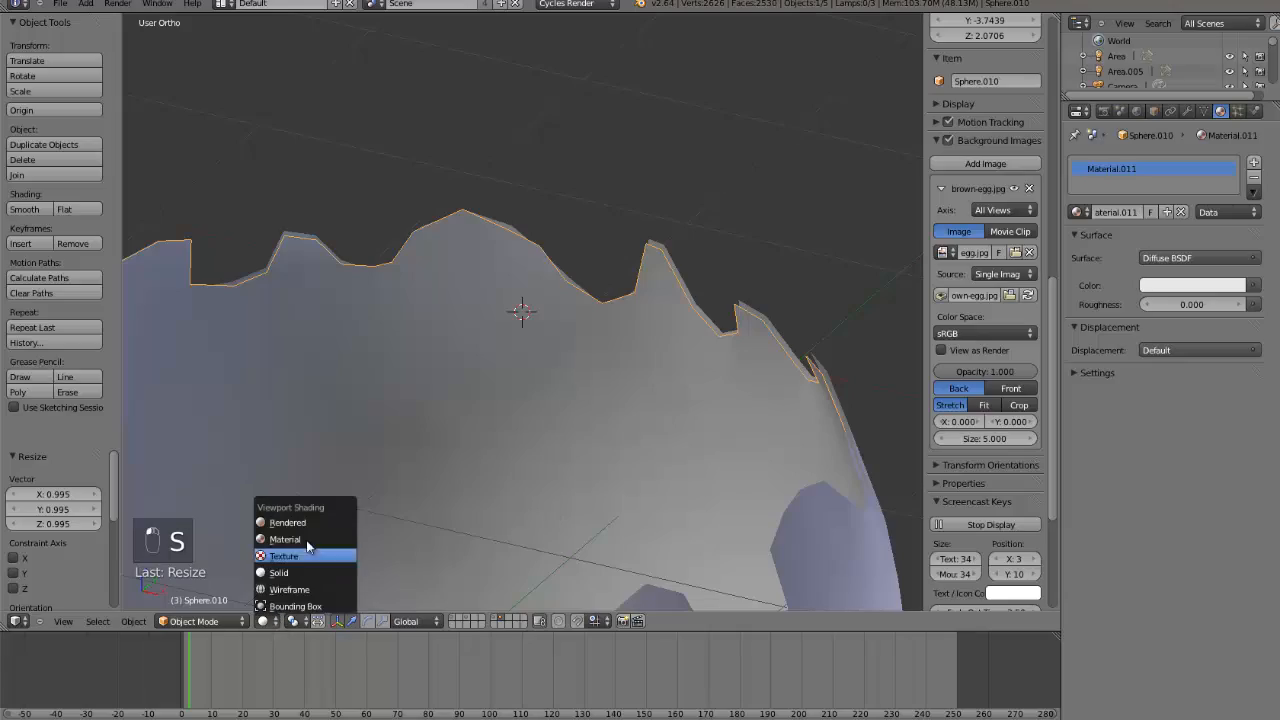
{"action": "left_click", "coordinate": [305, 520]}
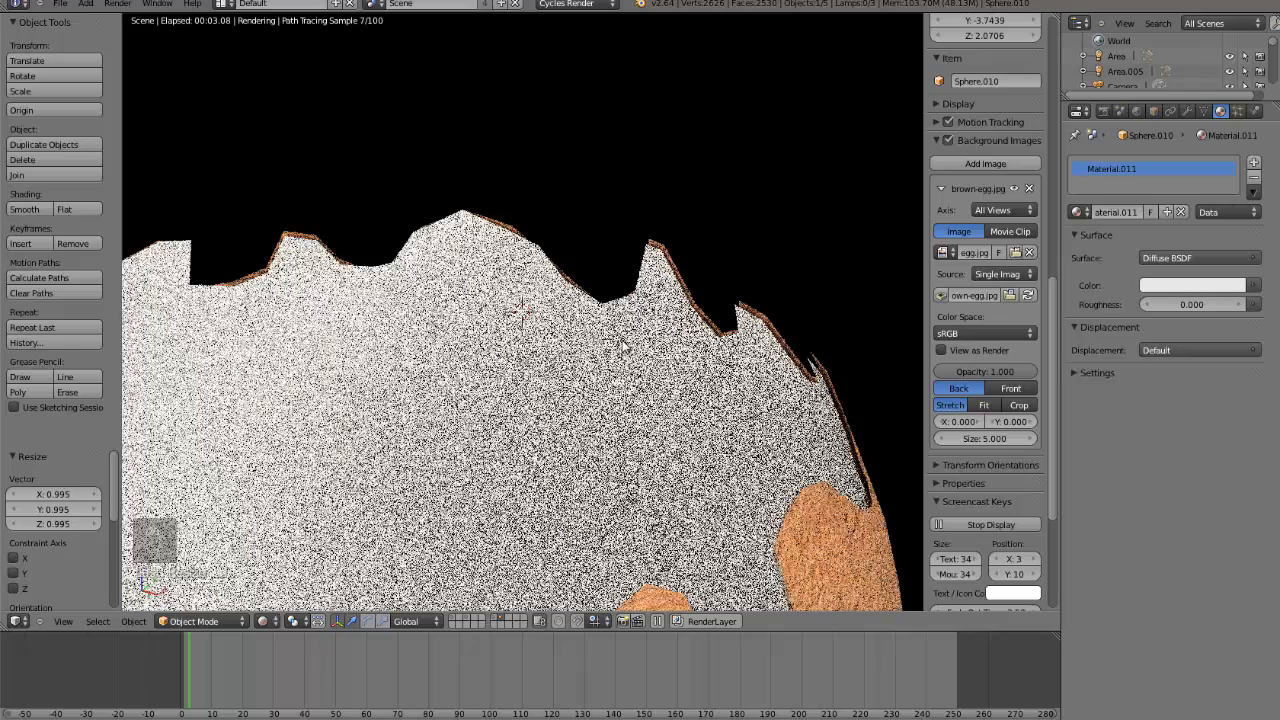
- Examine the whole broken egg and its white lining around the jagged rim in the rendered view, then return to Solid shading
{"action": "scroll", "coordinate": [621, 346], "scroll_direction": "down", "scroll_amount": 5}
{"action": "scroll", "coordinate": [600, 415], "scroll_direction": "down", "scroll_amount": 5}
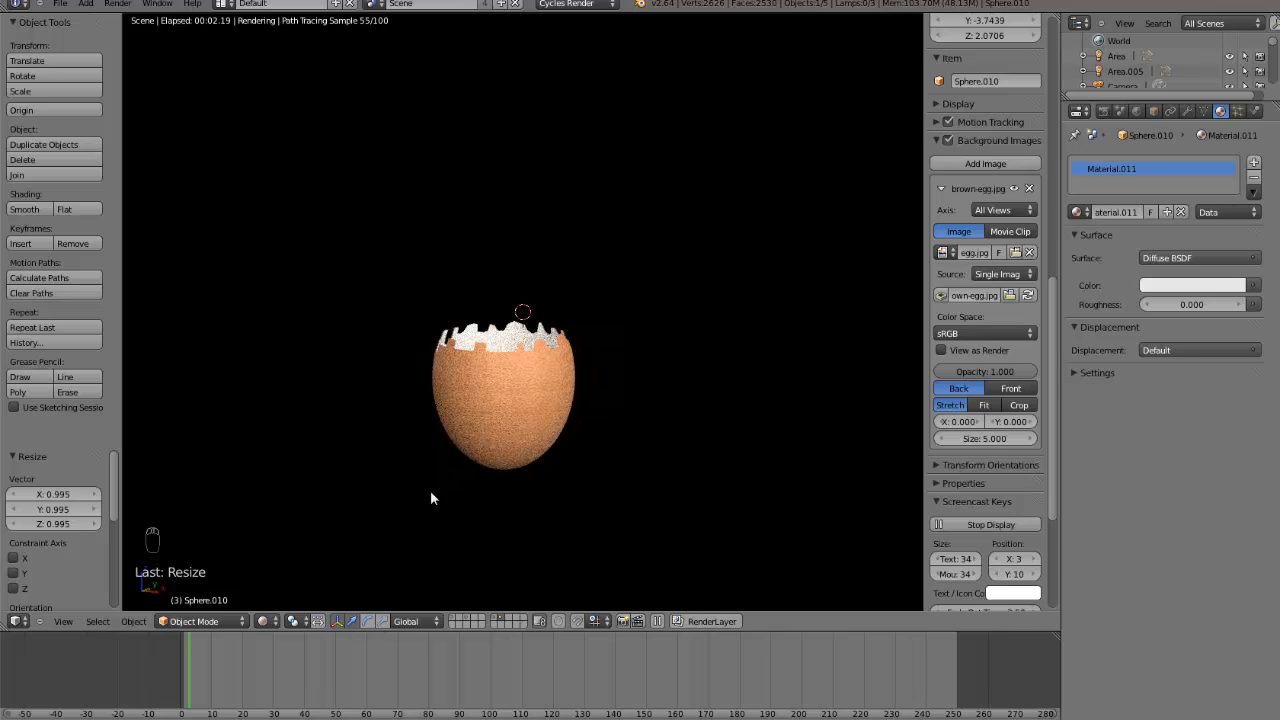
{"action": "scroll", "coordinate": [440, 490], "scroll_direction": "up", "scroll_amount": 5}
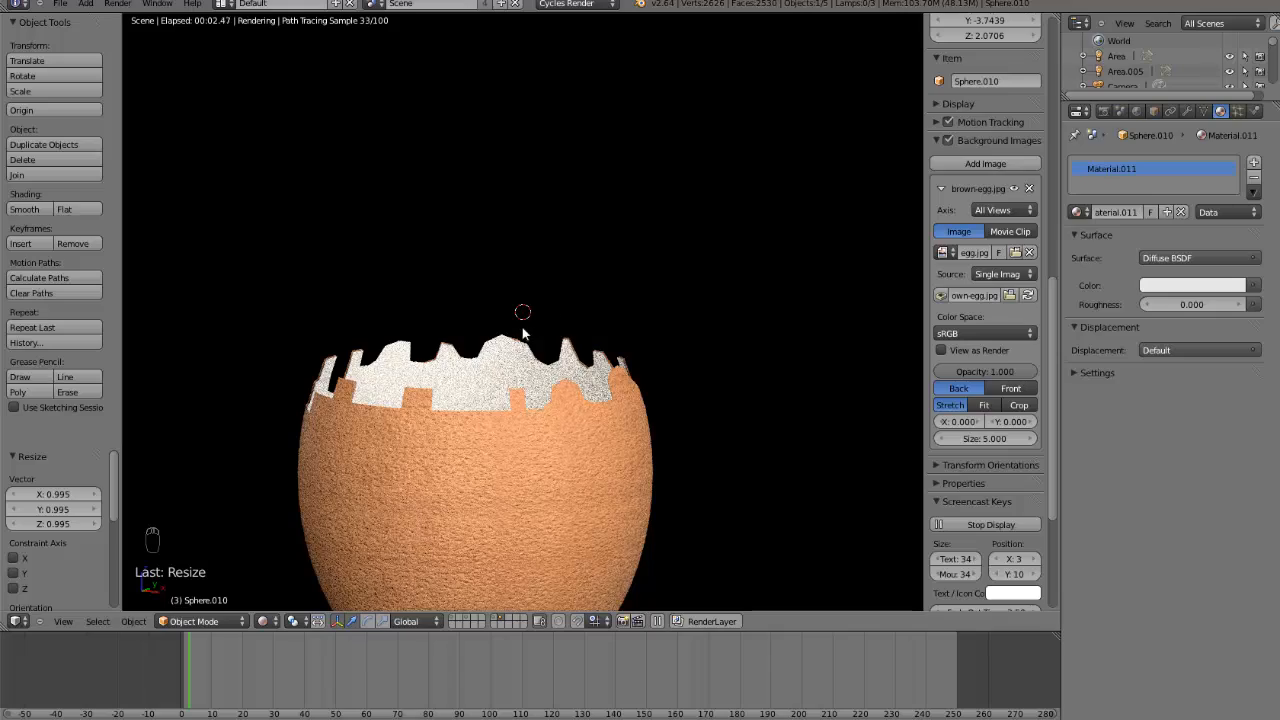
{"action": "middle_click_drag", "start_coordinate": [515, 345], "coordinate": [540, 345]}
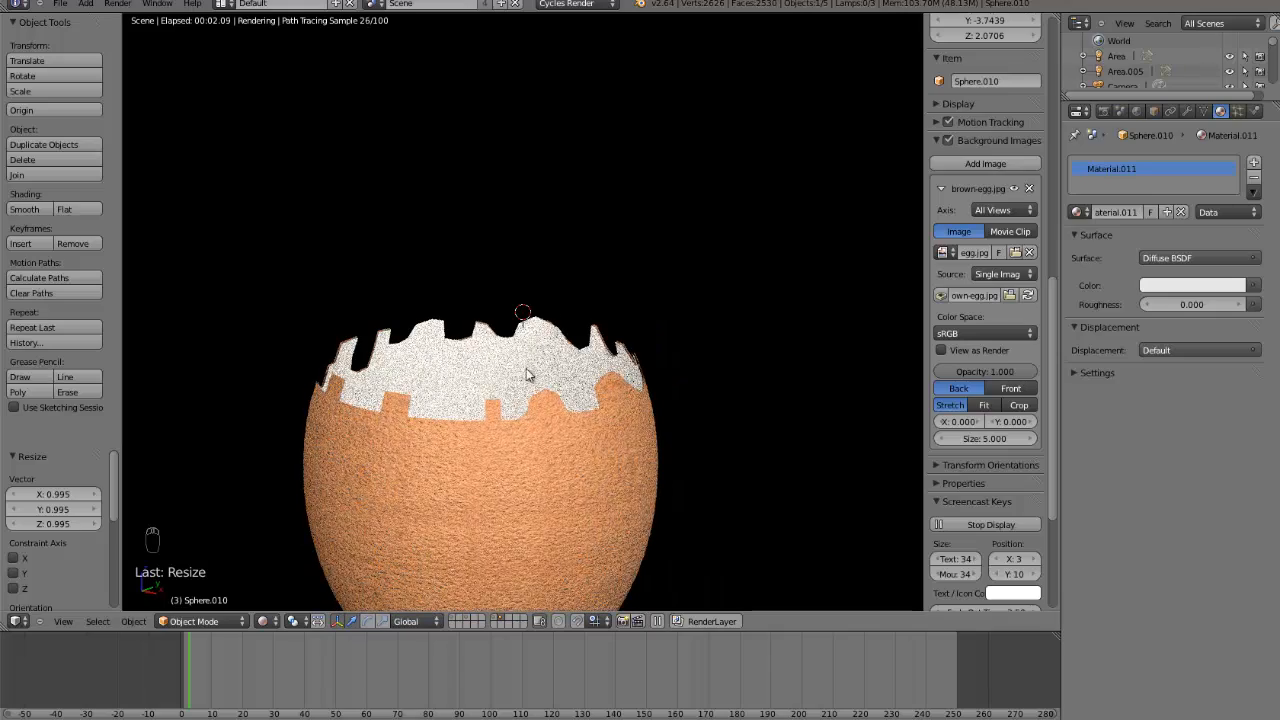
{"action": "scroll", "coordinate": [545, 352], "scroll_direction": "up", "scroll_amount": 3}
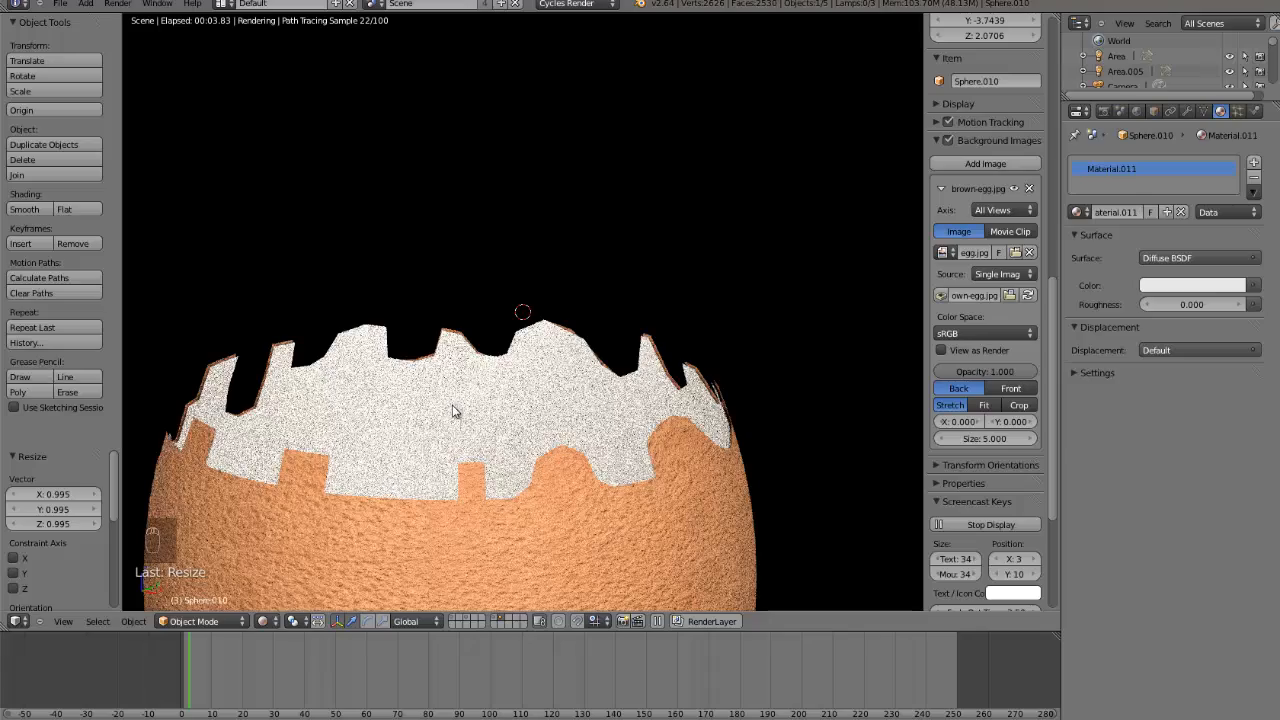
{"action": "scroll", "coordinate": [452, 411], "scroll_direction": "down", "scroll_amount": 2}
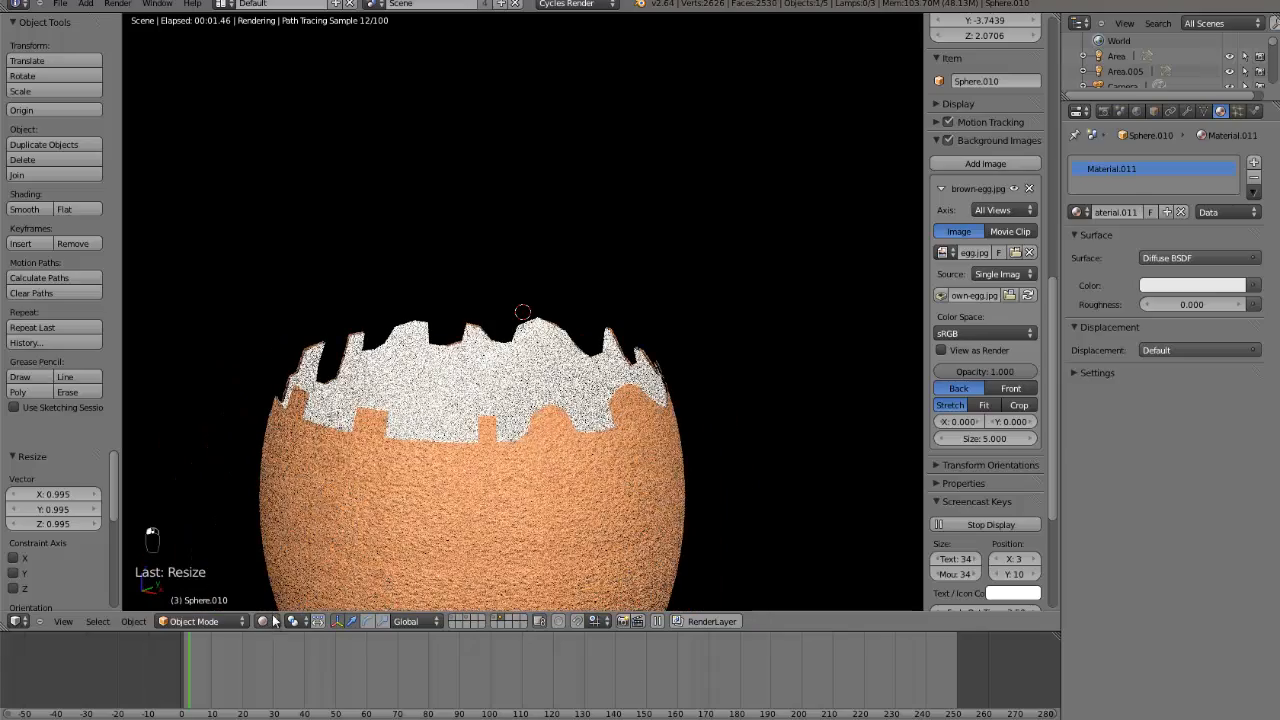
{"action": "left_click", "coordinate": [274, 621]}
{"action": "left_click", "coordinate": [310, 556]}
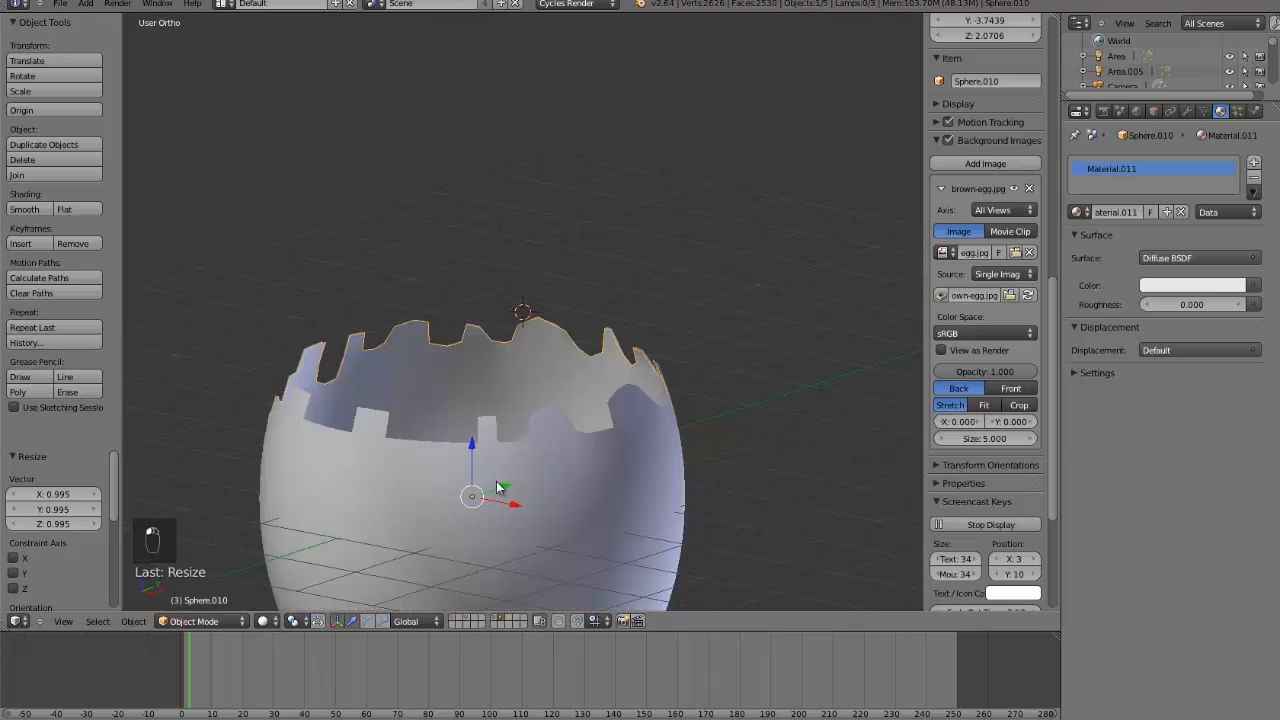
- Undo the inner shell and the jagged break repeatedly until the egg is whole again
{"action": "key", "text": "ctrl+z"}
{"action": "key", "text": "ctrl+z"}
{"action": "key", "text": "ctrl+z"}
{"action": "key", "text": "ctrl+z"}
{"action": "key", "text": "ctrl+z"}
{"action": "key", "text": "ctrl+z"}
{"action": "key", "text": "ctrl+z"}
{"action": "key", "text": "ctrl+z"}
{"action": "key", "text": "ctrl+z"}
{"action": "key", "text": "ctrl+z"}
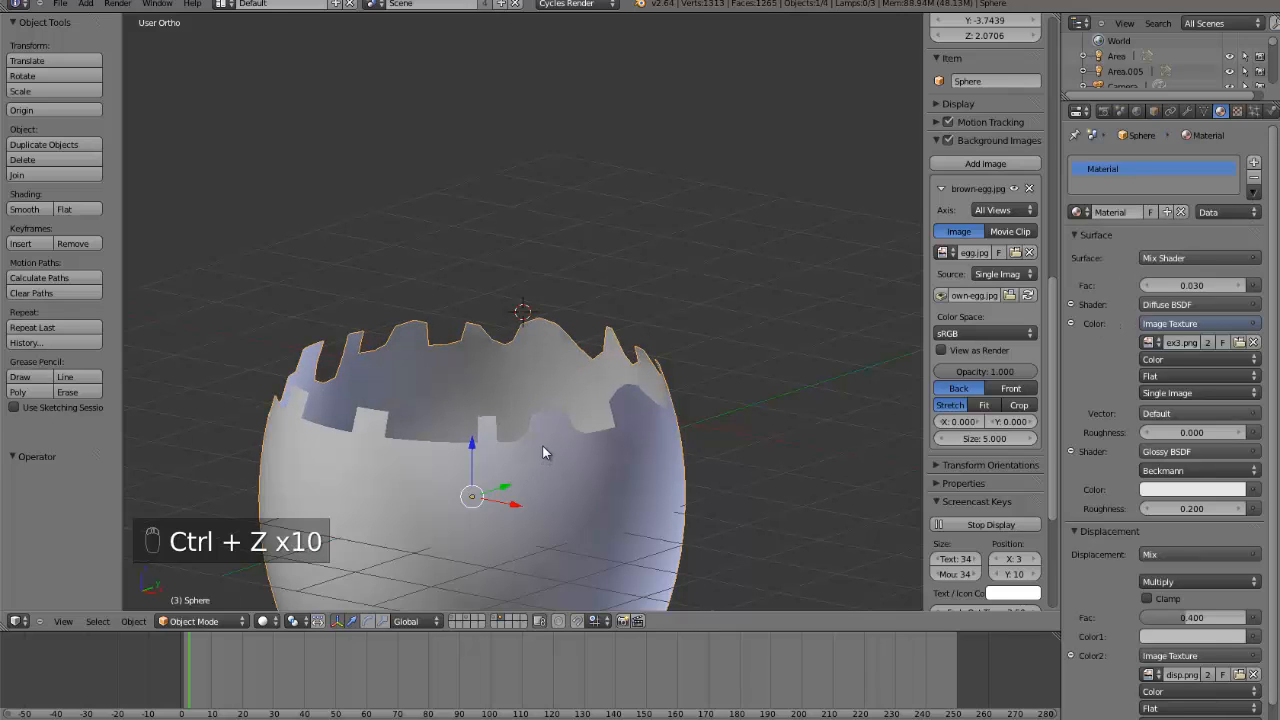
{"action": "key", "text": "ctrl+z"}
{"action": "key", "text": "ctrl+z"}
{"action": "key", "text": "ctrl+z"}
{"action": "key", "text": "ctrl+z"}
{"action": "key", "text": "ctrl+z"}
{"action": "key", "text": "ctrl+z"}
{"action": "key", "text": "ctrl+z"}
{"action": "key", "text": "ctrl+z"}
{"action": "key", "text": "ctrl+z"}
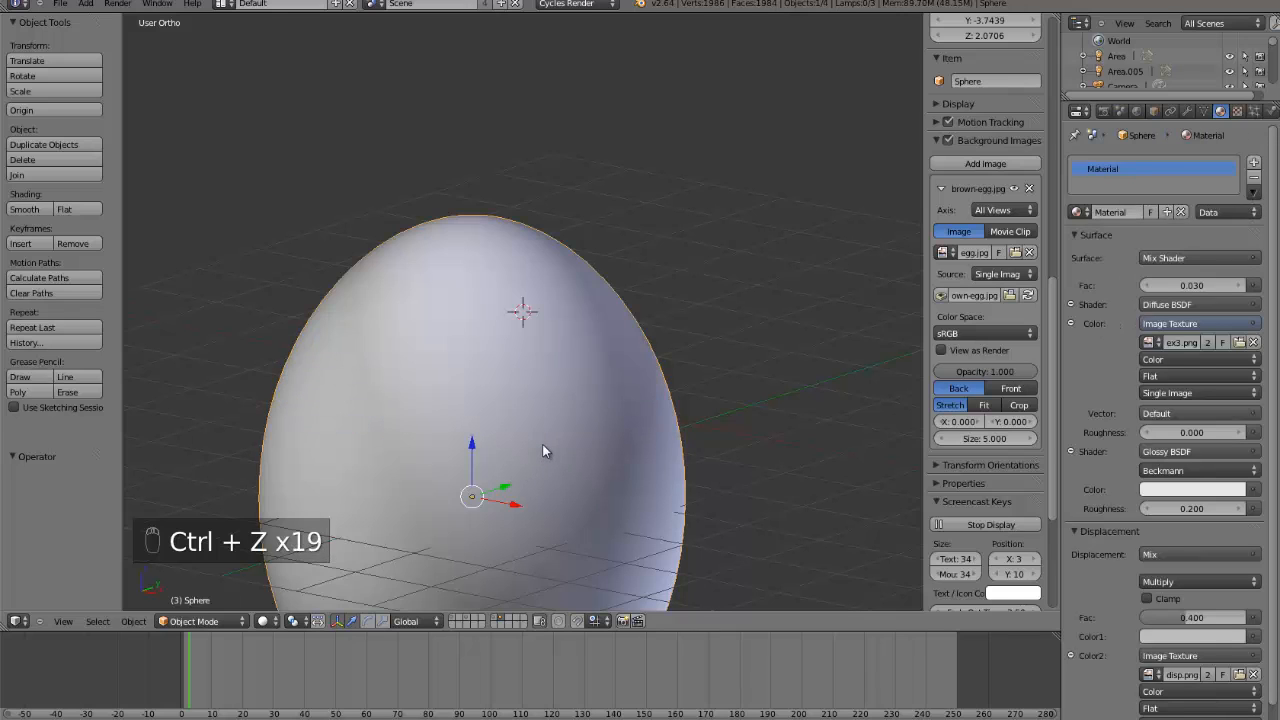
- Check the whole egg from the front with Rendered viewport shading, then return to Solid shading
{"action": "scroll", "coordinate": [542, 451], "scroll_direction": "down", "scroll_amount": 3}
{"action": "key", "text": "Tab"}
{"action": "key", "text": "Tab"}
{"action": "key", "text": "KP_1"}
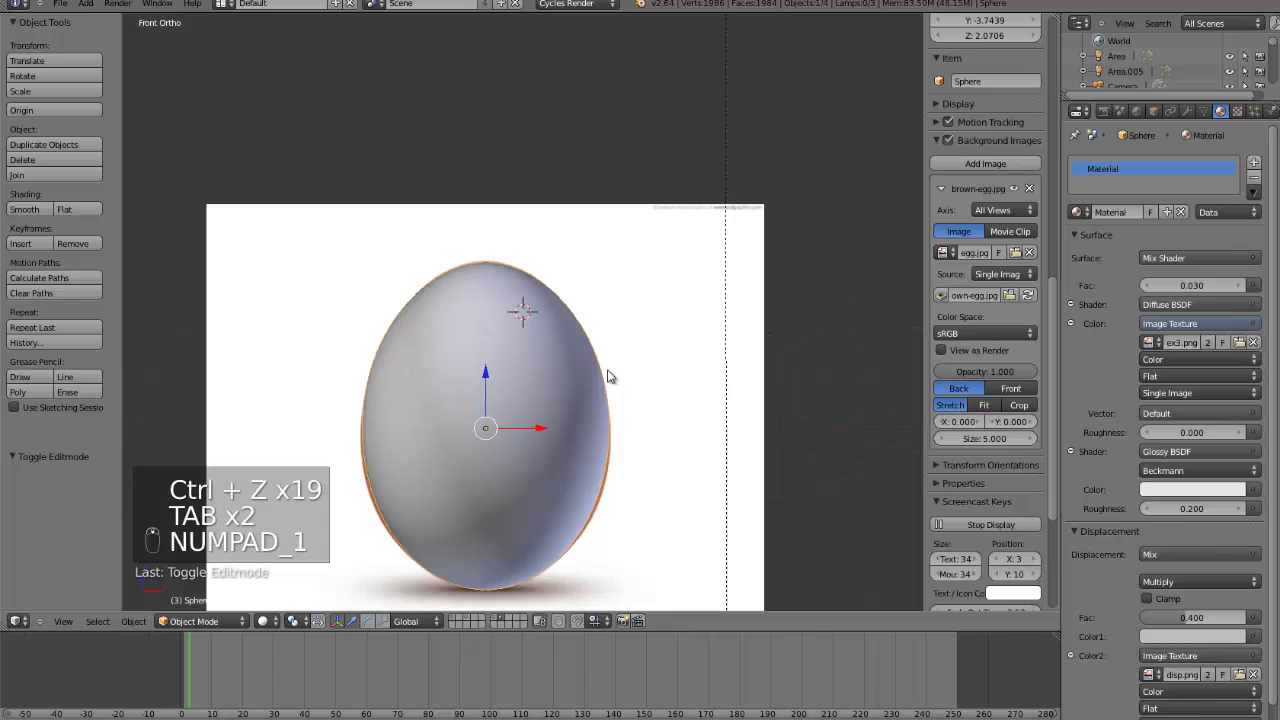
{"action": "left_click", "coordinate": [265, 622]}
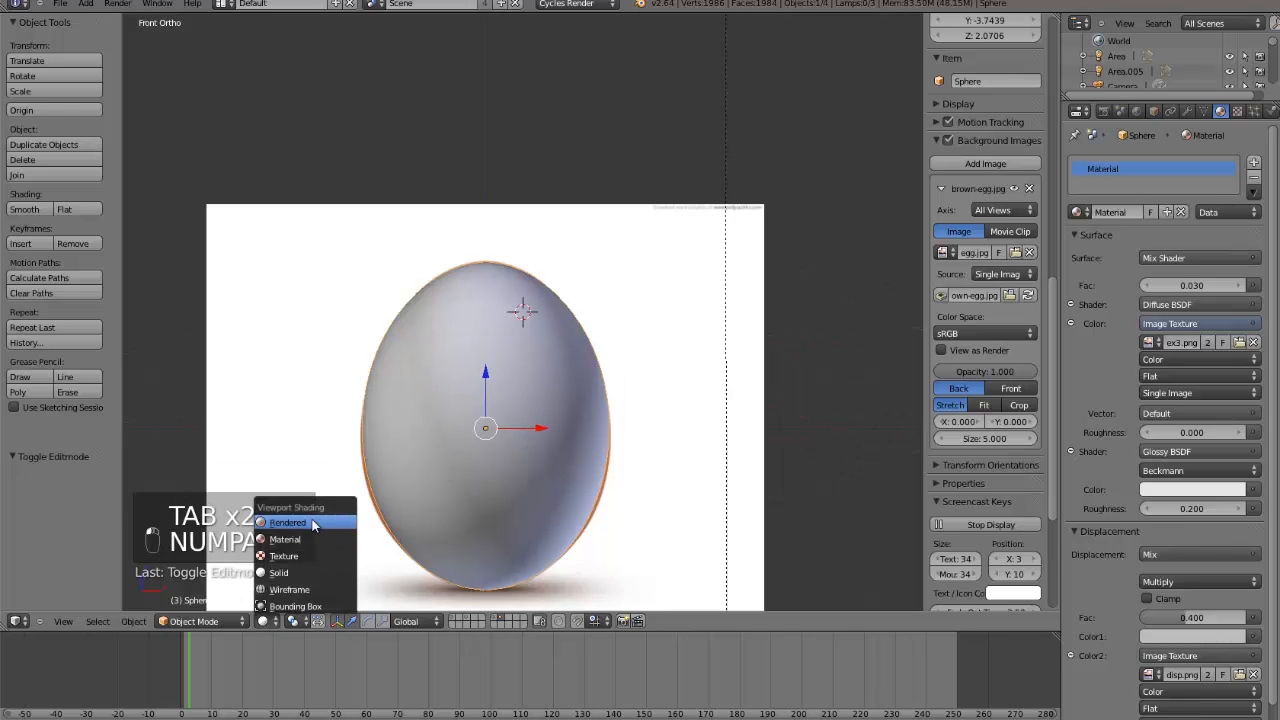
{"action": "left_click", "coordinate": [312, 523]}
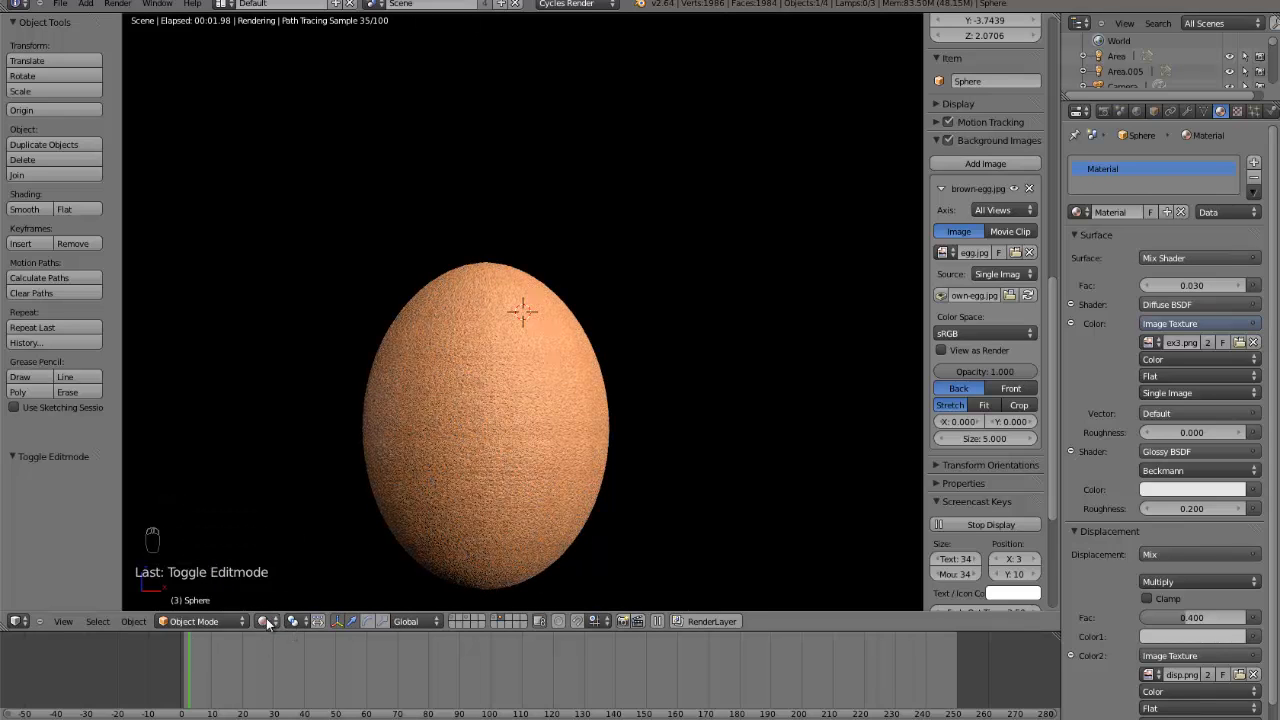
{"action": "left_click", "coordinate": [265, 622]}
{"action": "left_click", "coordinate": [300, 584]}
- Switch to the Windows Explorer window showing the tutorial_8 folder
{"action": "mouse_move", "coordinate": [698, 640]}
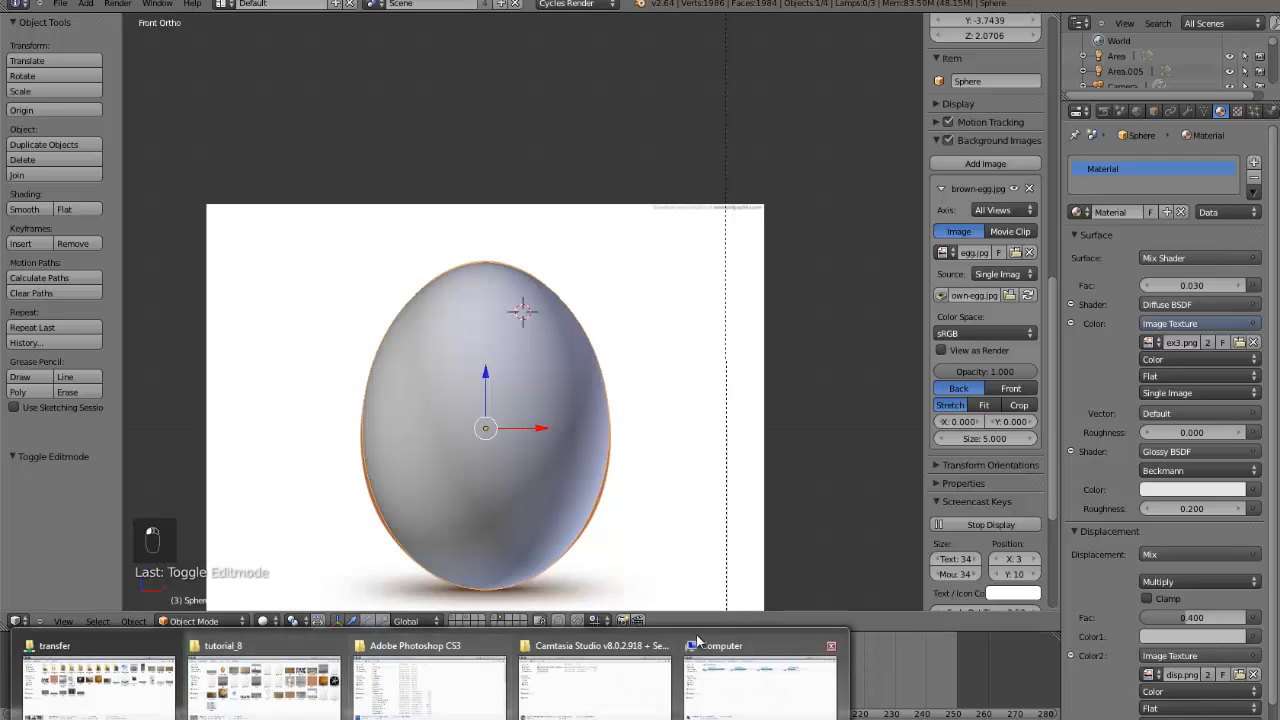
{"action": "left_click", "coordinate": [263, 682]}
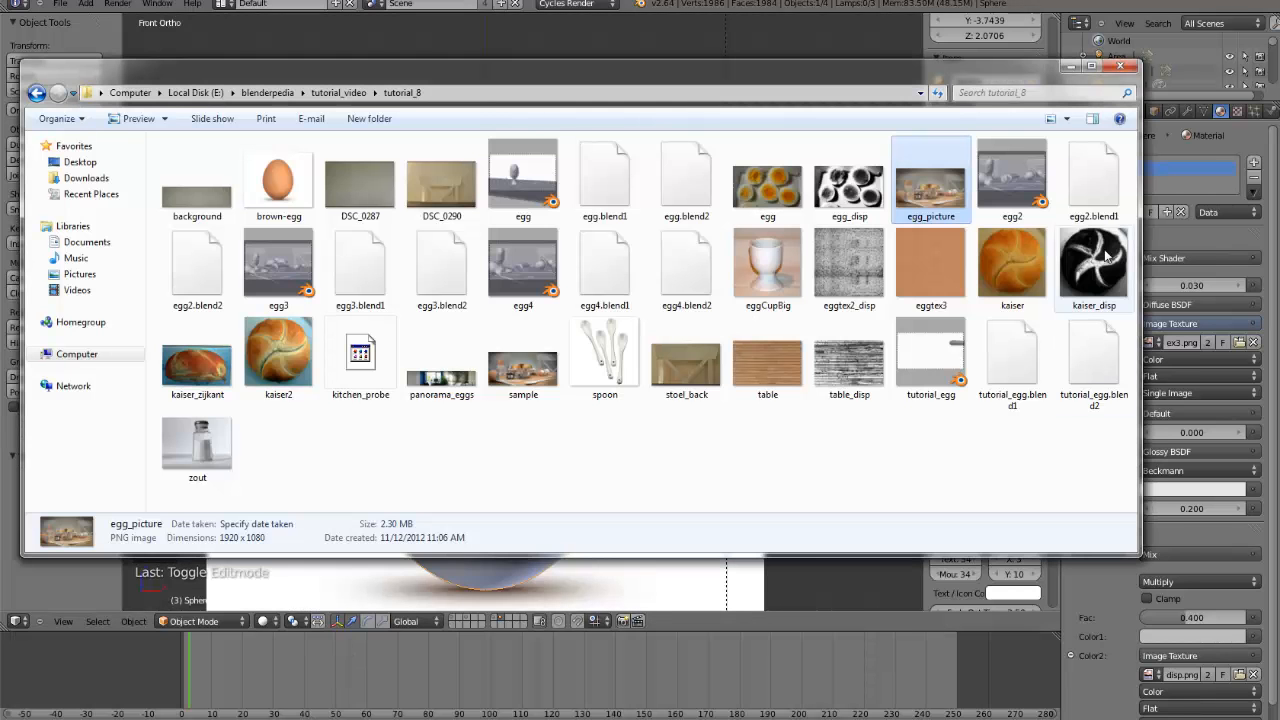
- Open the egg_picture reference image, and lay the egg on its side by rotating it about -86.5° around the X axis
{"action": "double_click", "coordinate": [925, 195]}
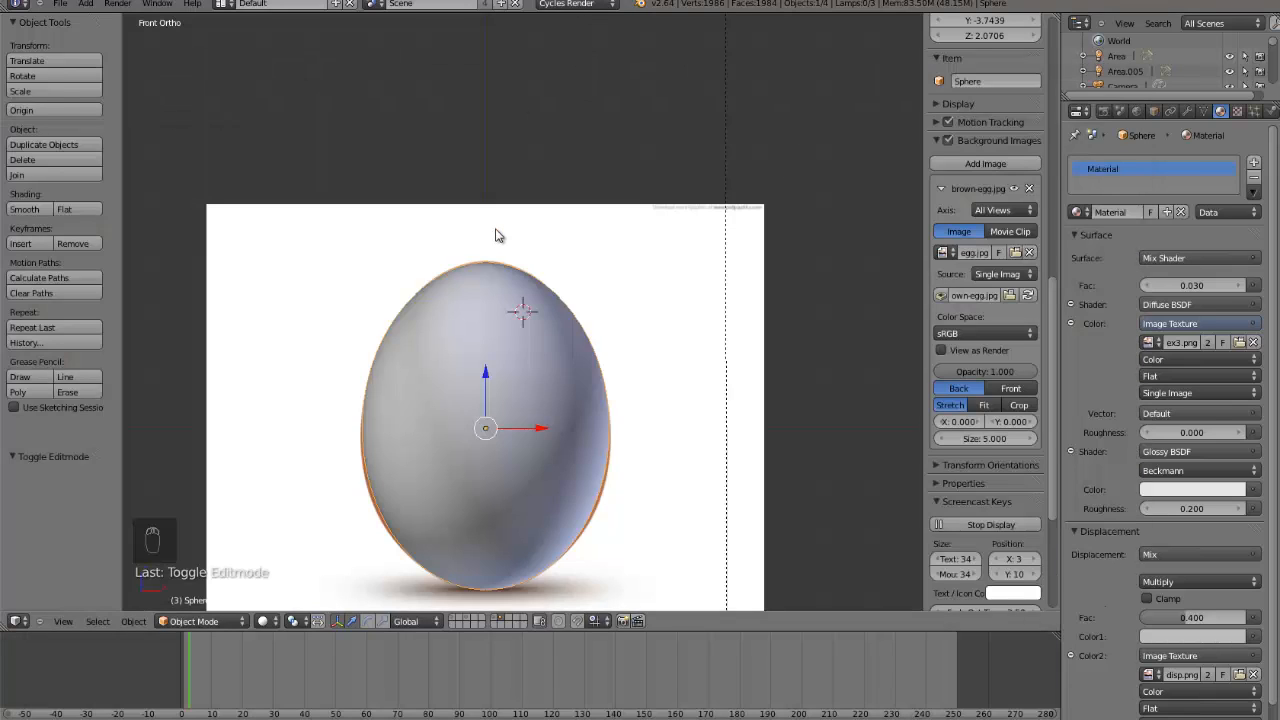
{"action": "key", "text": "KP_3"}
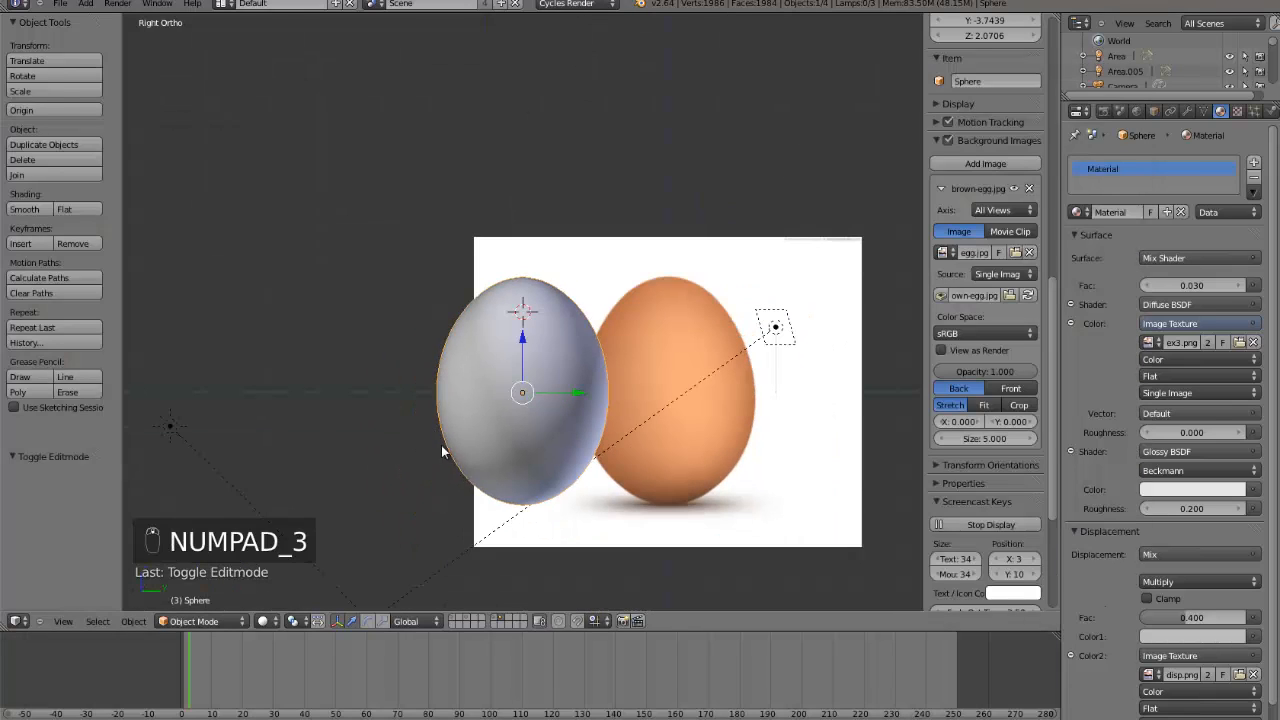
{"action": "key", "text": "r"}
{"action": "left_click", "coordinate": [591, 506]}
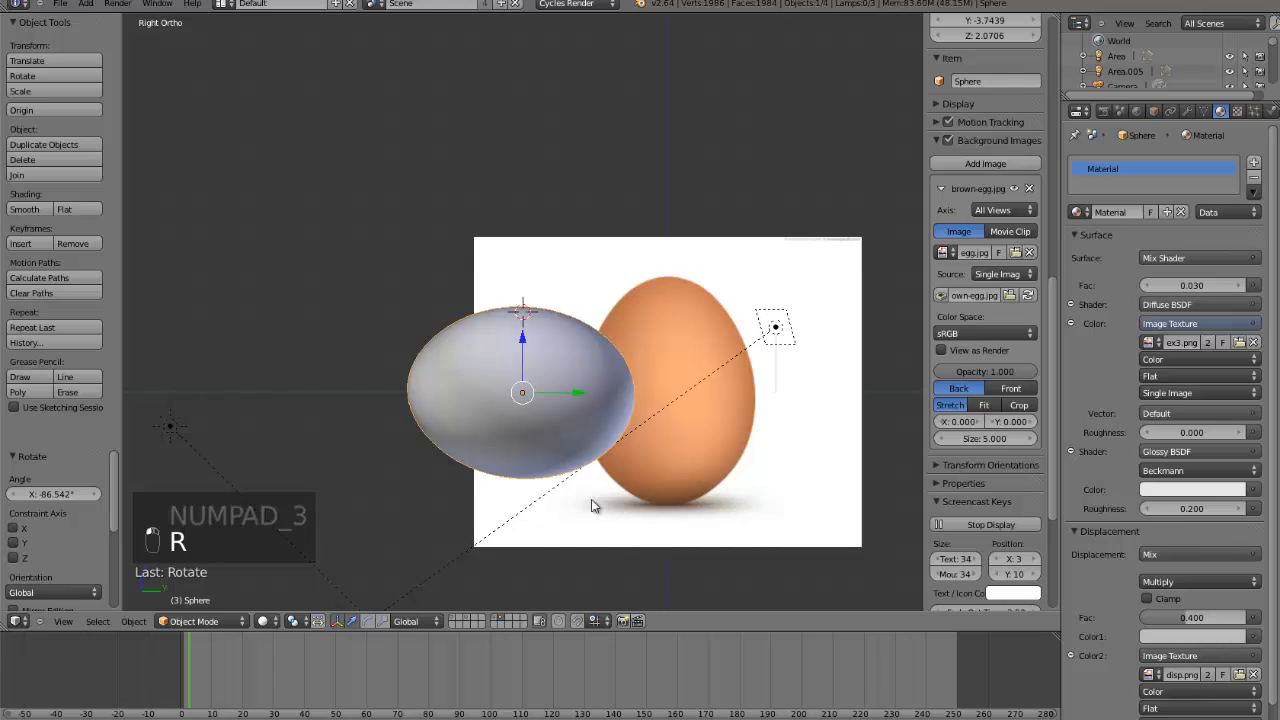
- Duplicate the egg in place and scale the copy slightly smaller so it sits just inside the original shell
{"action": "key", "text": "KP_7"}
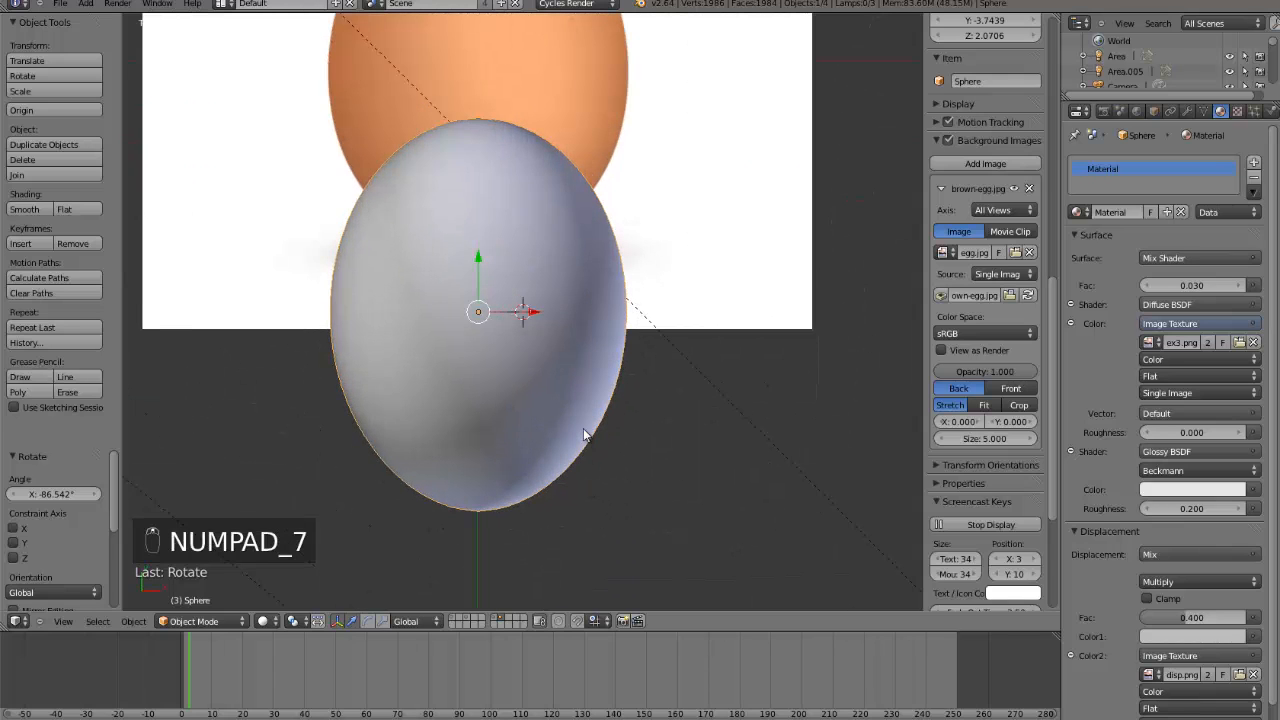
{"action": "key", "text": "z"}
{"action": "key", "text": "z"}
{"action": "scroll", "coordinate": [635, 418], "scroll_direction": "up", "scroll_amount": 1}
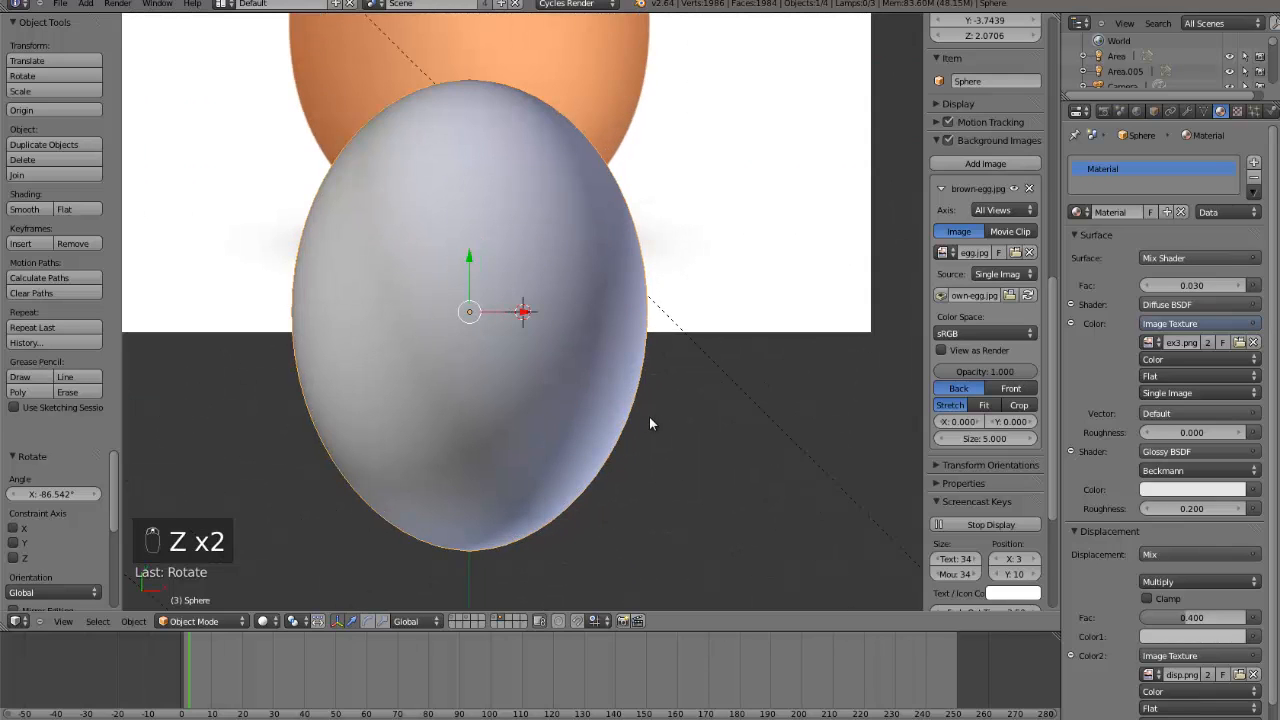
{"action": "scroll", "coordinate": [651, 423], "scroll_direction": "up", "scroll_amount": 1}
{"action": "key", "text": "shift+d"}
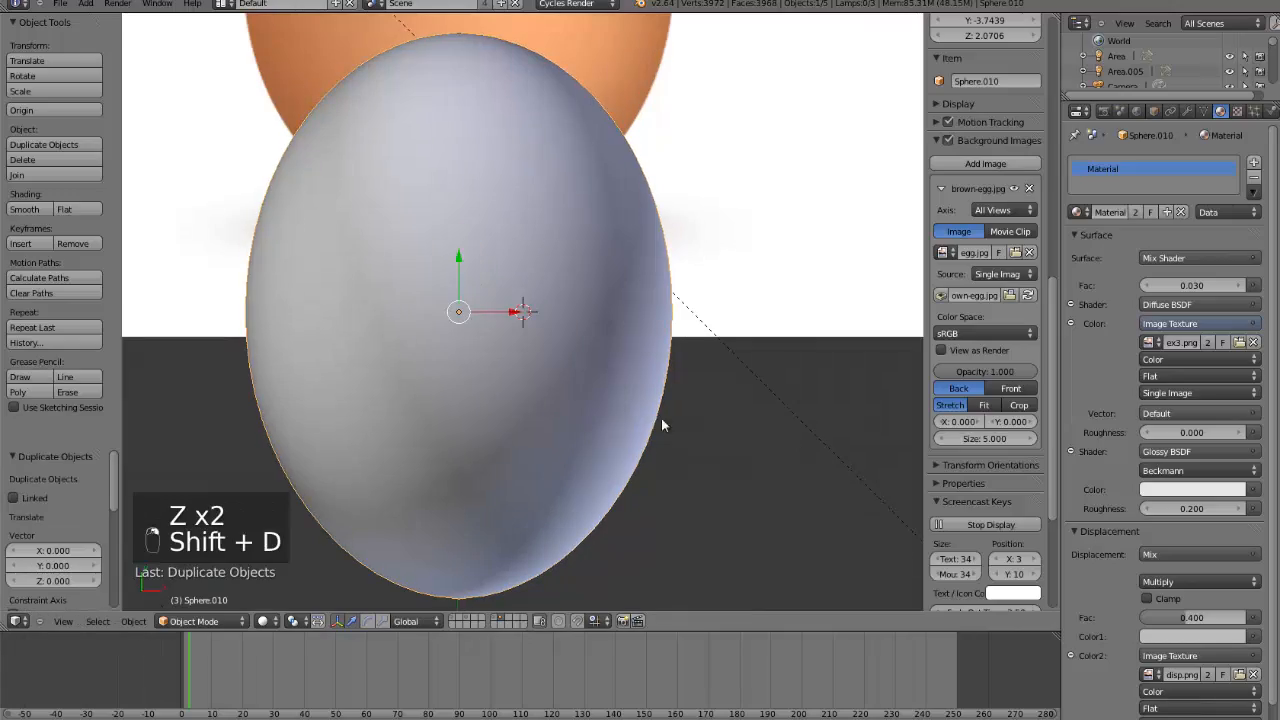
{"action": "key", "text": "z"}
{"action": "key", "text": "s"}
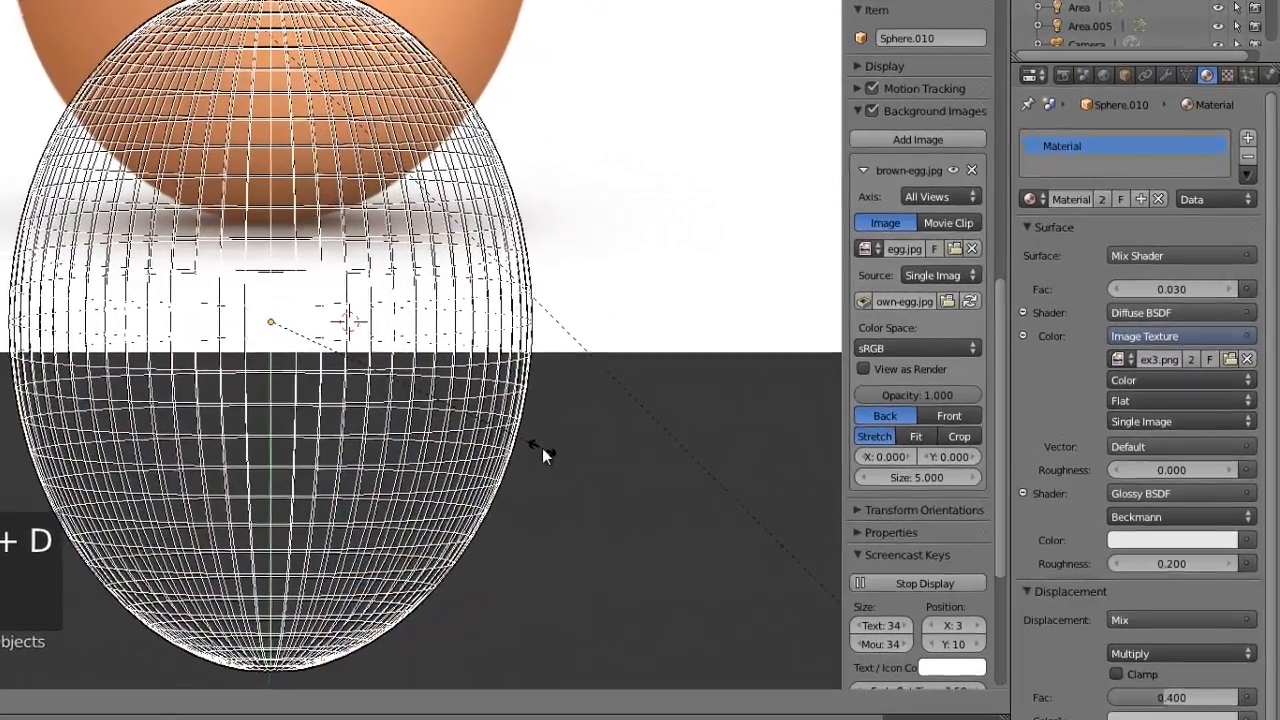
{"action": "left_click", "coordinate": [679, 415]}
{"action": "key", "text": "z"}
- Select the outer egg and apply its subdivision surface modifier to the mesh
{"action": "right_click", "coordinate": [452, 439]}
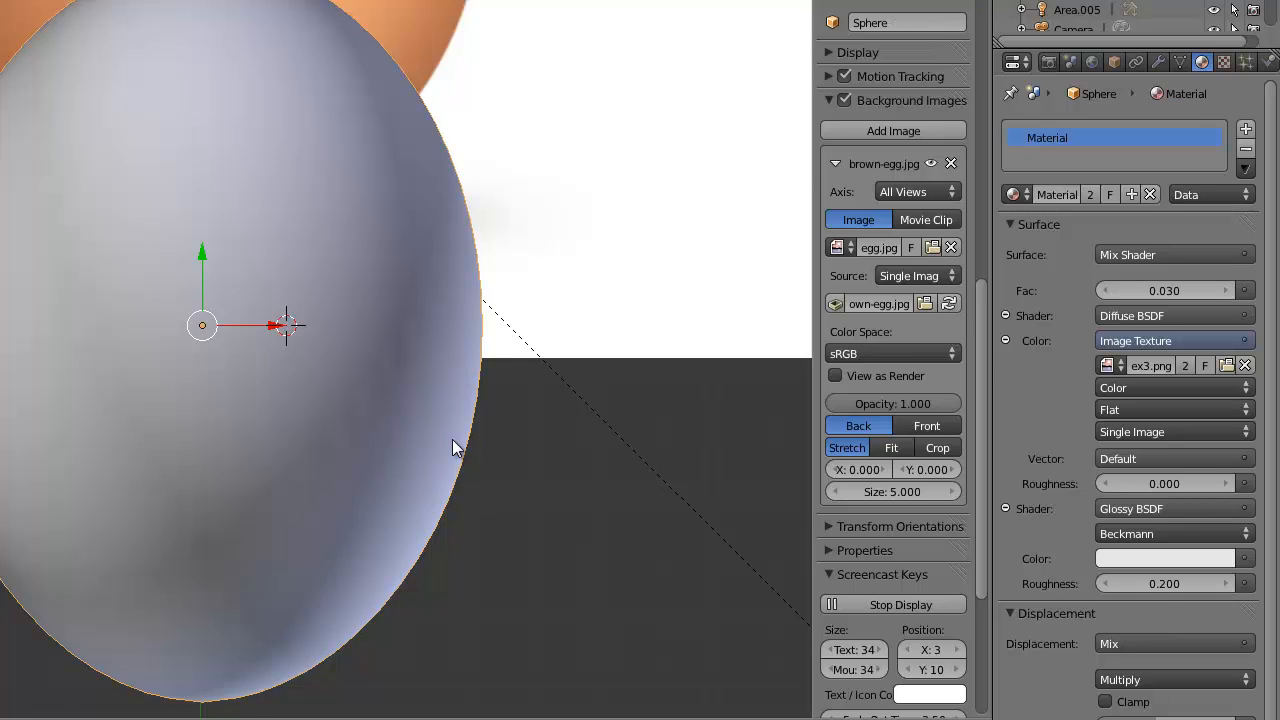
{"action": "key", "text": "Tab"}
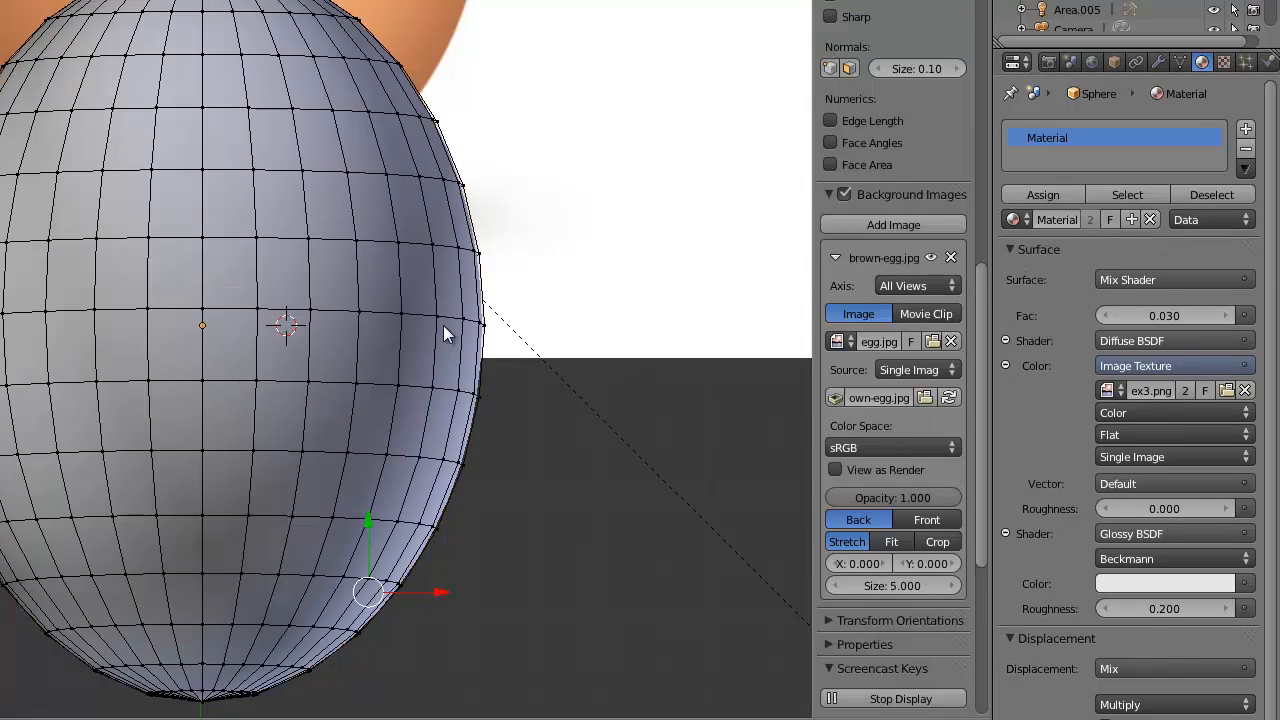
{"action": "key", "text": "Tab"}
{"action": "left_click", "coordinate": [1158, 62]}
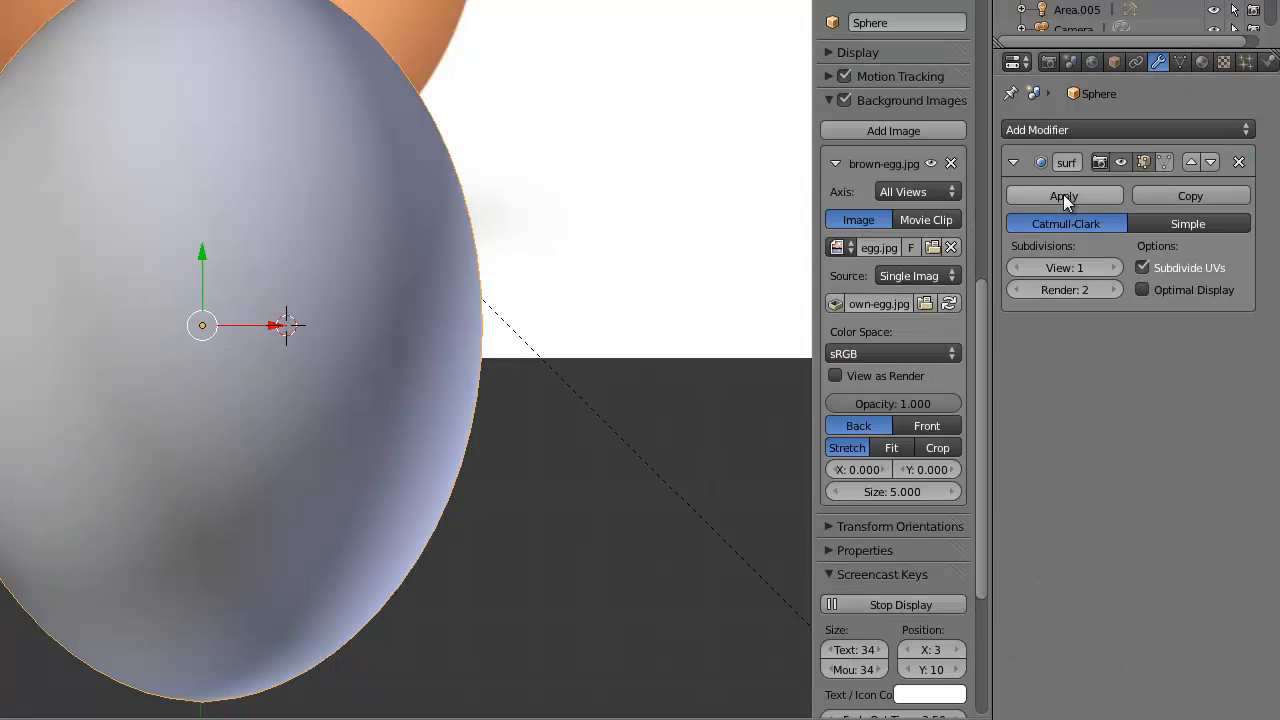
{"action": "left_click", "coordinate": [1063, 193]}
{"action": "key", "text": "Tab"}
{"action": "key", "text": "Tab"}
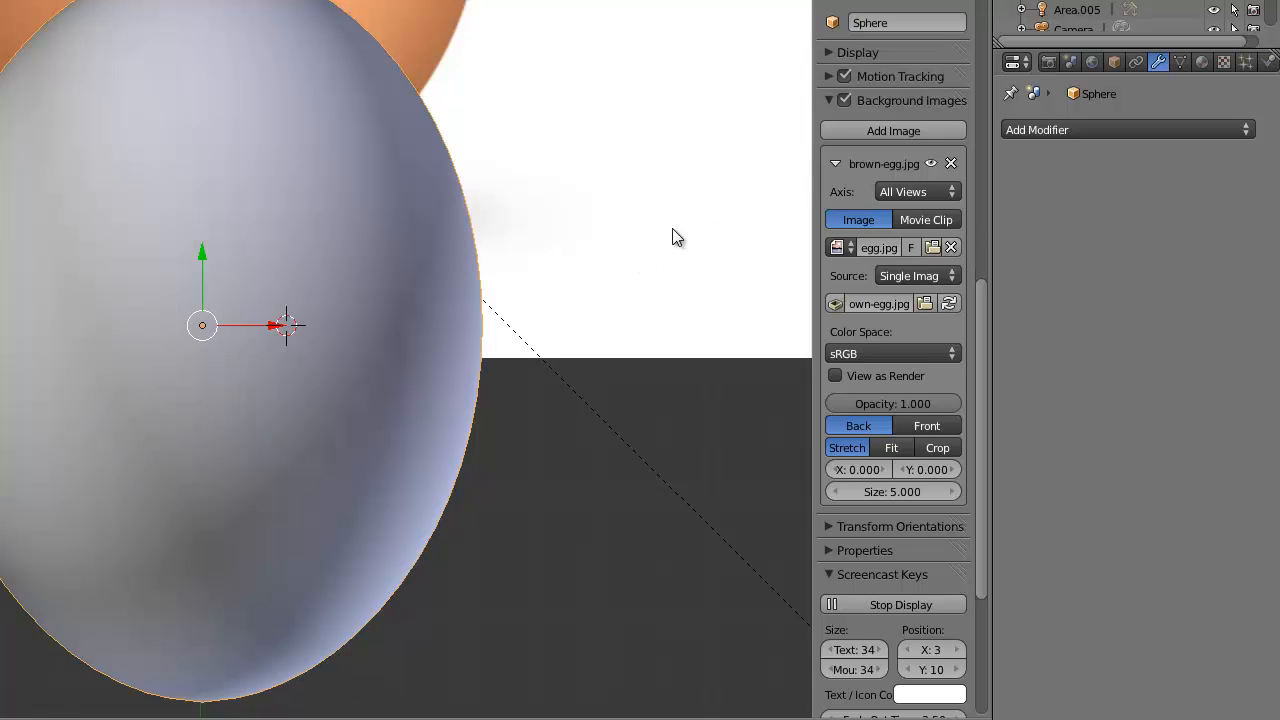
- Add another subdivision surface modifier to the outer egg with 2 view subdivisions and apply it
{"action": "key", "text": "Tab"}
{"action": "key", "text": "Tab"}
{"action": "key", "text": "ctrl+1"}
{"action": "left_click", "coordinate": [1096, 266]}
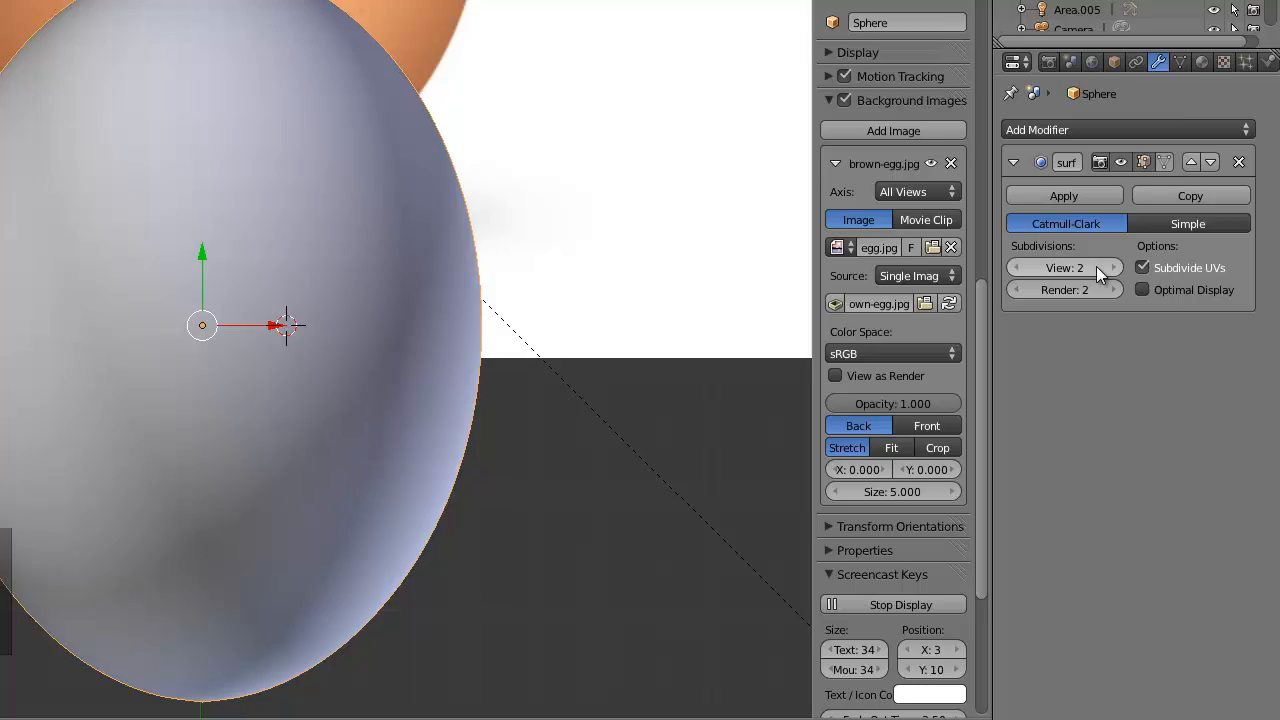
{"action": "left_click", "coordinate": [1064, 196]}
- Circle-select a roundish patch of vertices on the outer egg's upper side and delete them to open a hole
{"action": "key", "text": "Tab"}
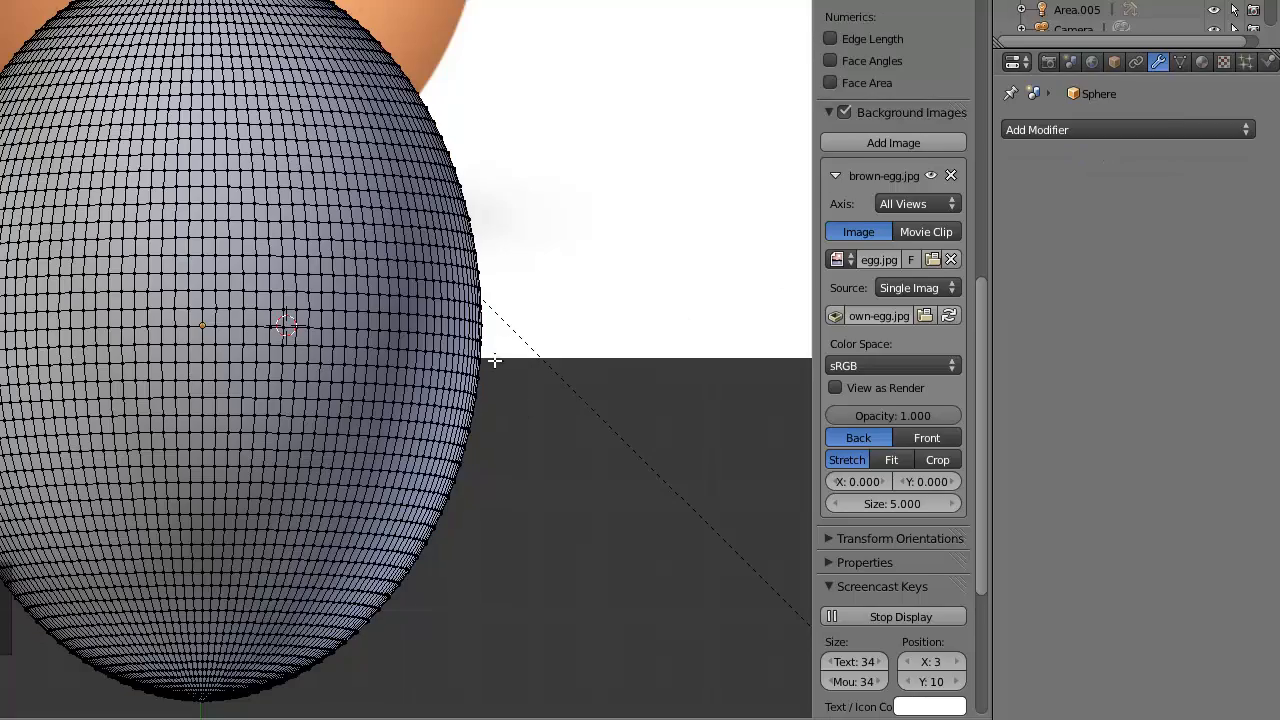
{"action": "middle_click_drag", "start_coordinate": [337, 493], "coordinate": [255, 330]}
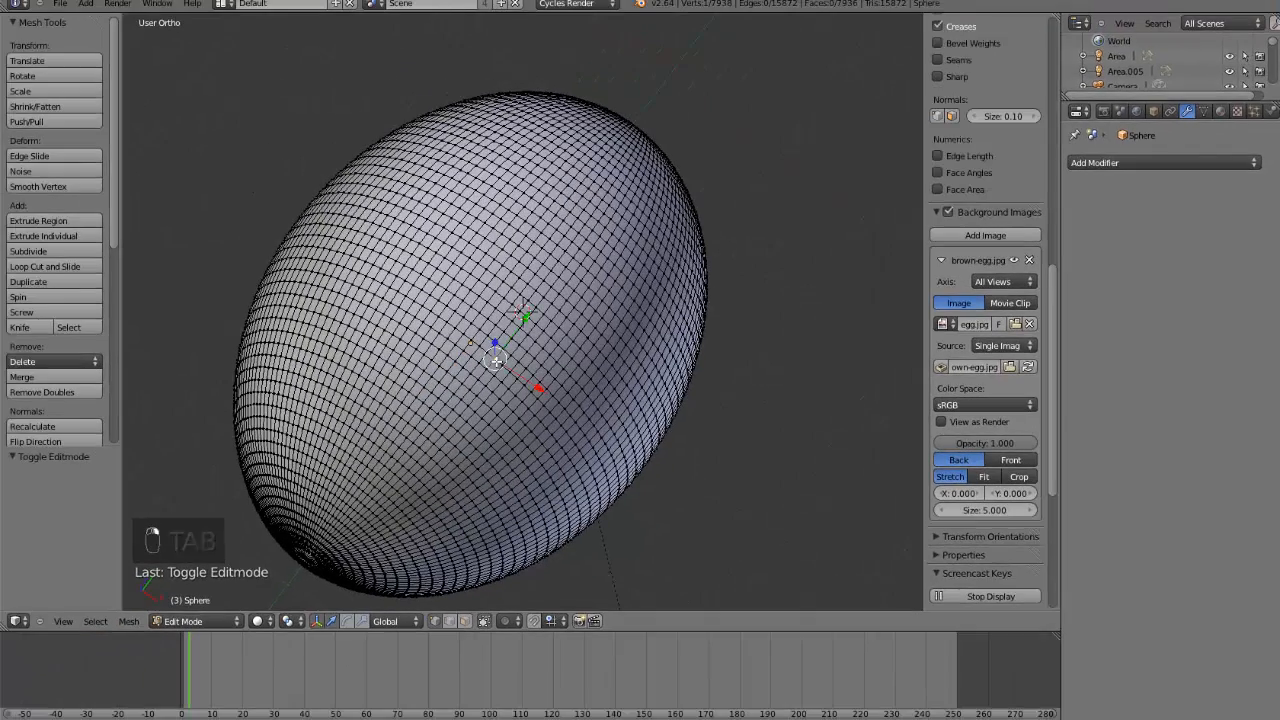
{"action": "key", "text": "c"}
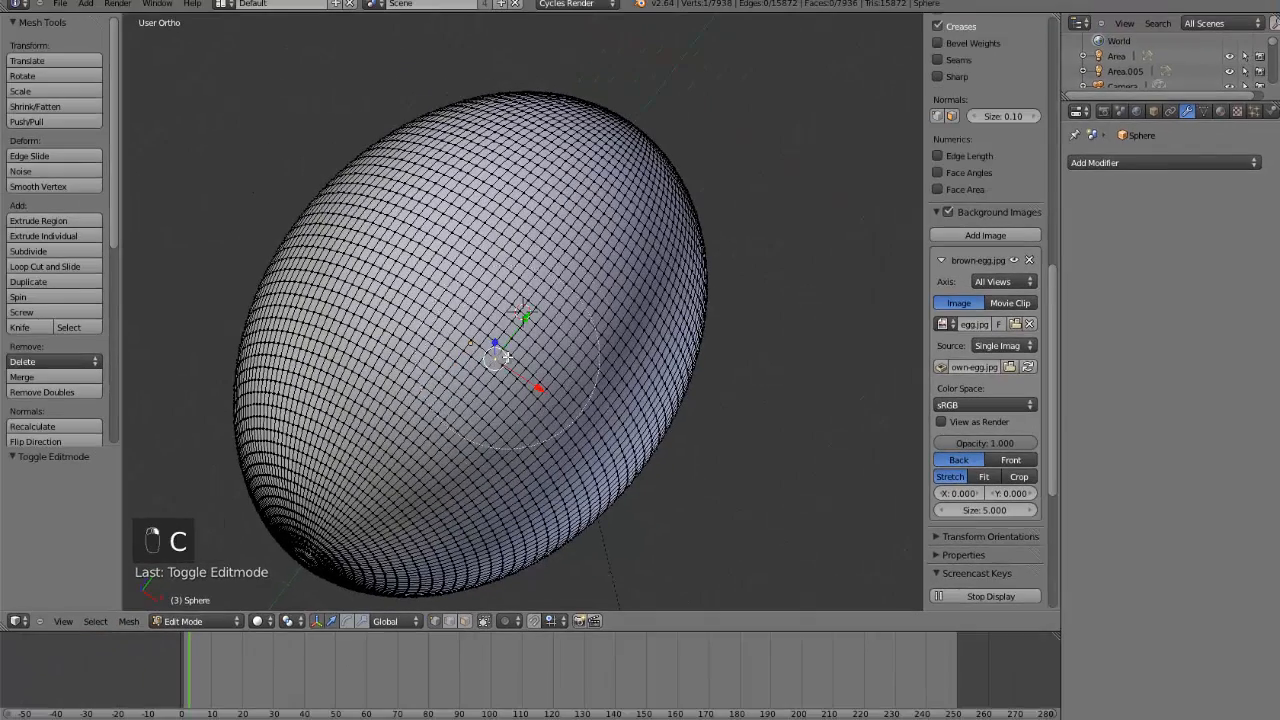
{"action": "mouse_move", "coordinate": [500, 364]}
{"action": "left_mouse_down"}
{"action": "mouse_move", "coordinate": [545, 372]}
{"action": "mouse_move", "coordinate": [490, 415]}
{"action": "mouse_move", "coordinate": [470, 320]}
{"action": "mouse_move", "coordinate": [557, 333]}
{"action": "mouse_move", "coordinate": [548, 363]}
{"action": "left_mouse_up"}
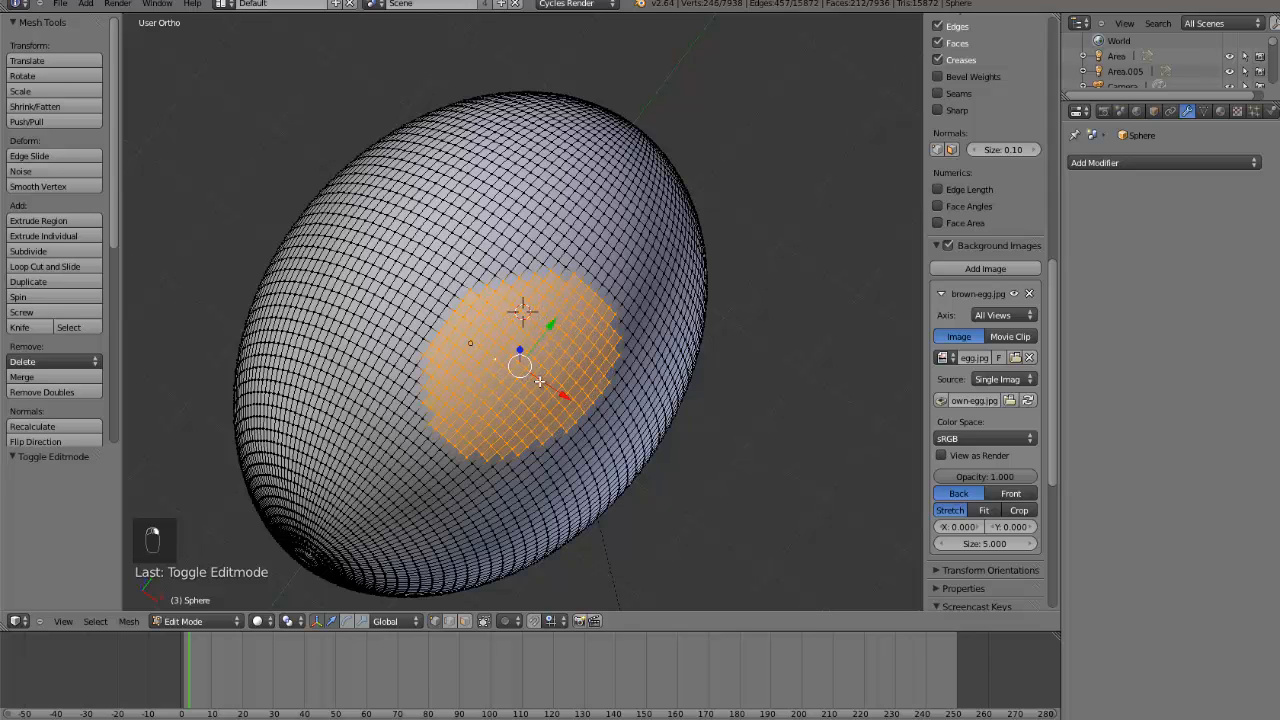
{"action": "key", "text": "x"}
{"action": "left_click", "coordinate": [539, 382]}
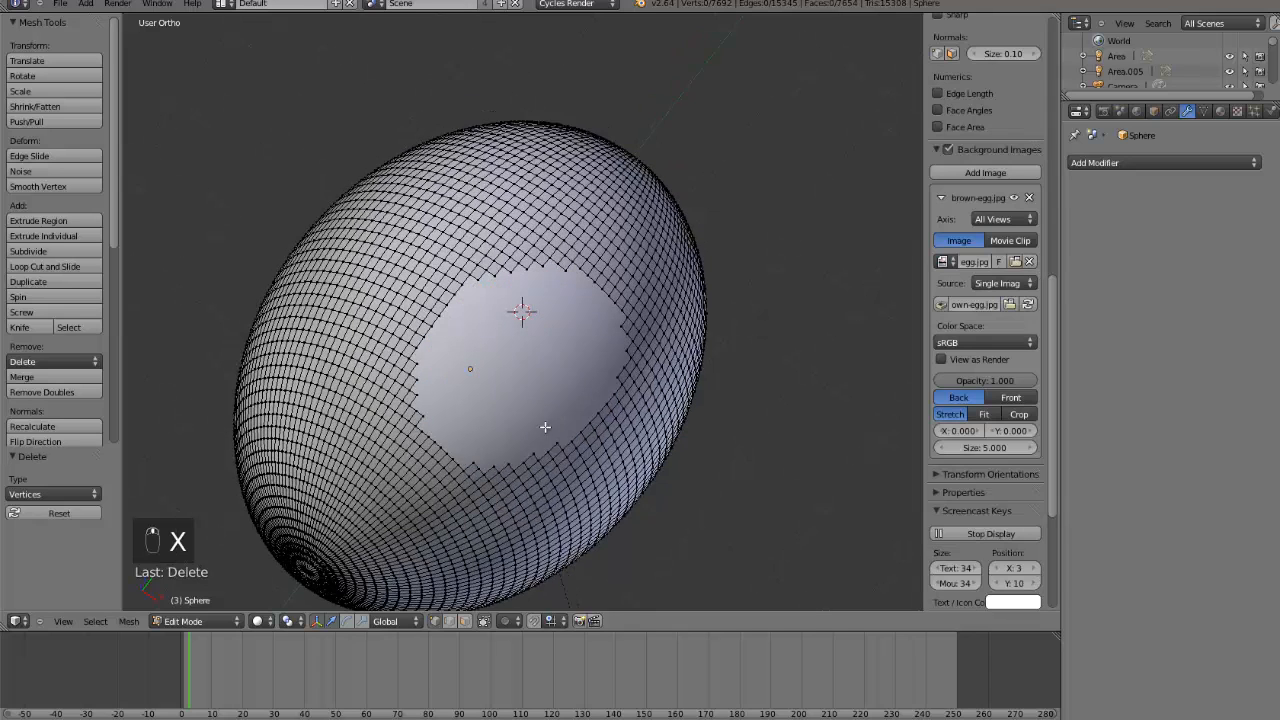
{"action": "key", "text": "Tab"}
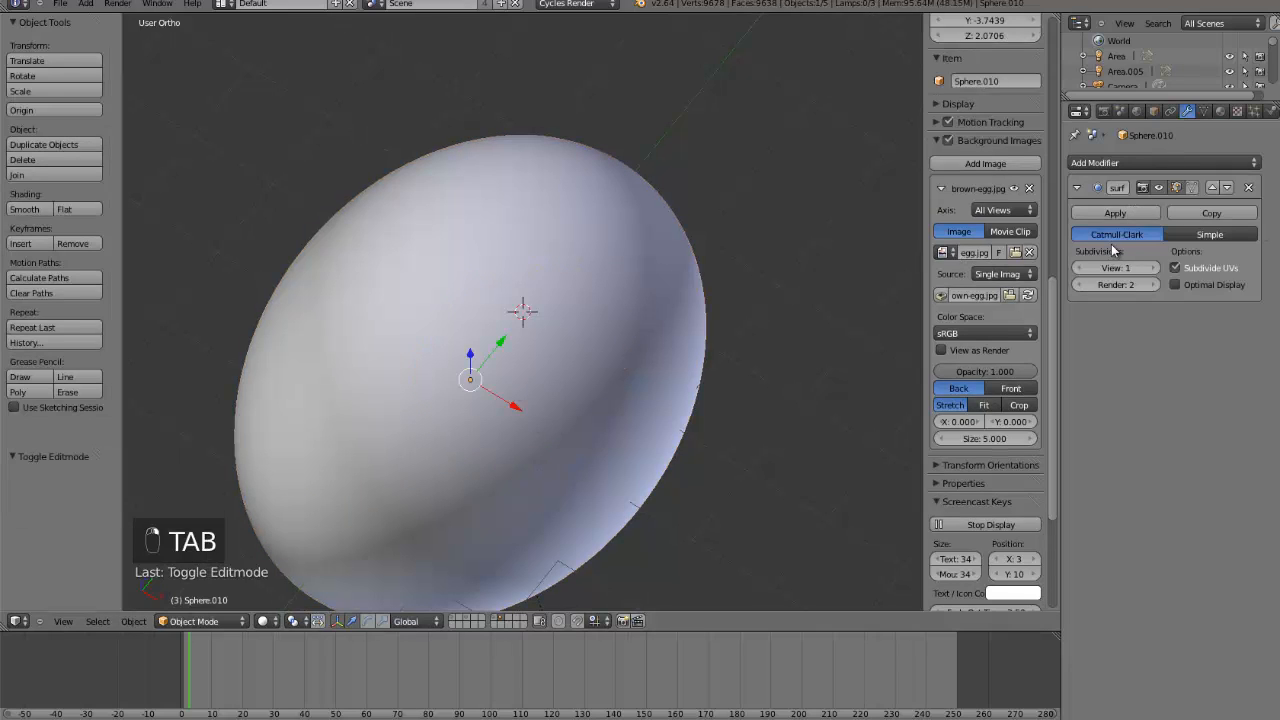
- Apply the inner egg's subdivision modifier and replace its shared material with a new Diffuse BSDF material
{"action": "left_click", "coordinate": [1106, 212]}
{"action": "left_click", "coordinate": [1220, 111]}
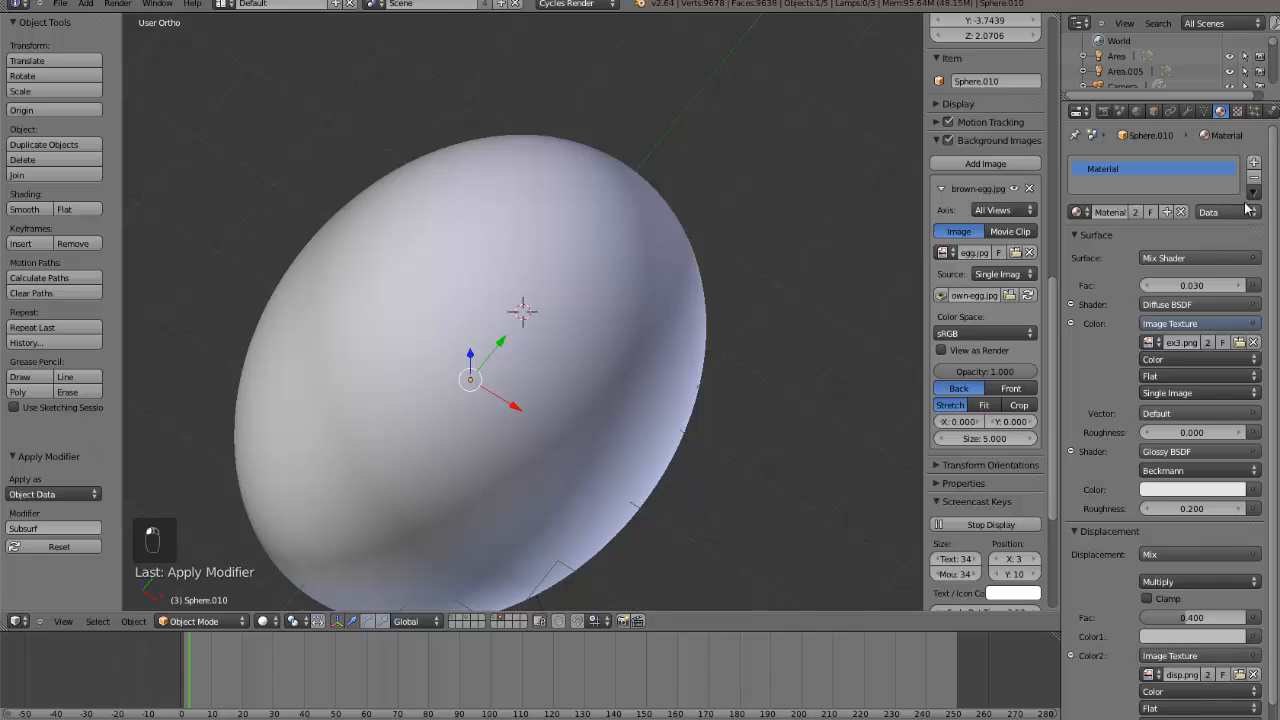
{"action": "left_click", "coordinate": [1254, 183]}
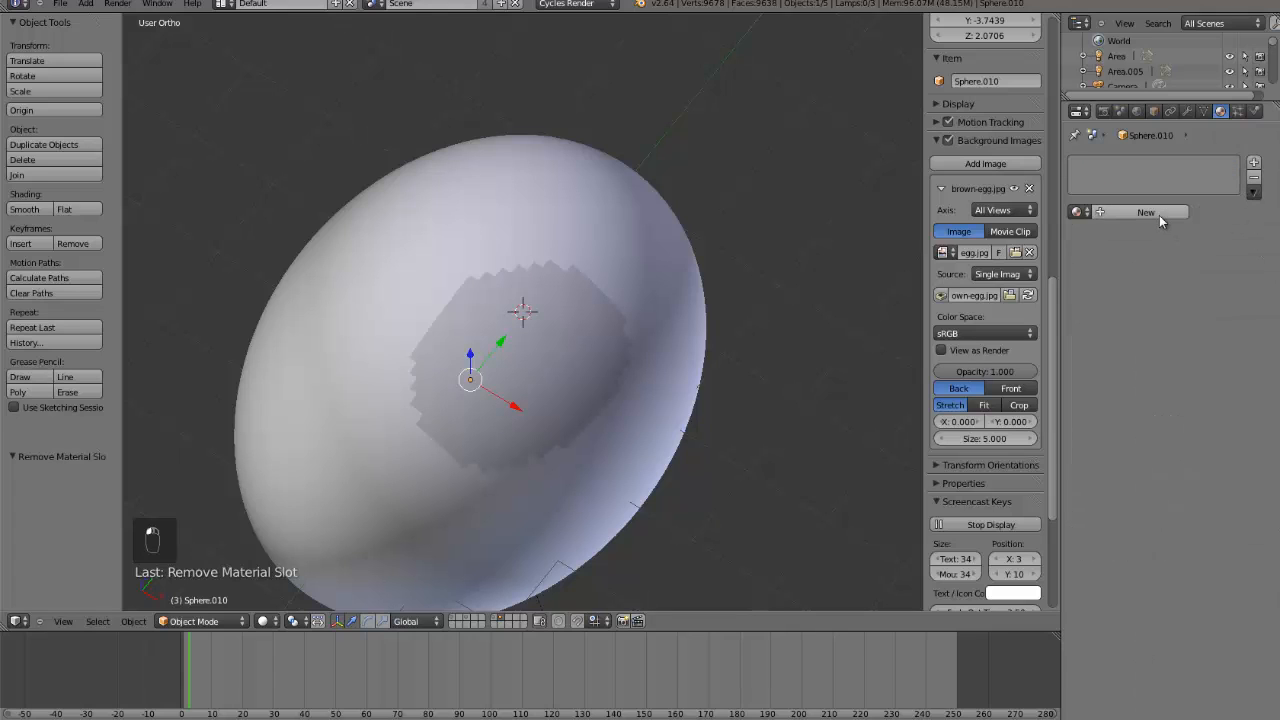
{"action": "left_click", "coordinate": [1159, 215]}
- Preview the hole and the inner egg's white material in rendered shading, and return to solid shading
{"action": "middle_click_drag", "start_coordinate": [365, 372], "coordinate": [415, 312]}
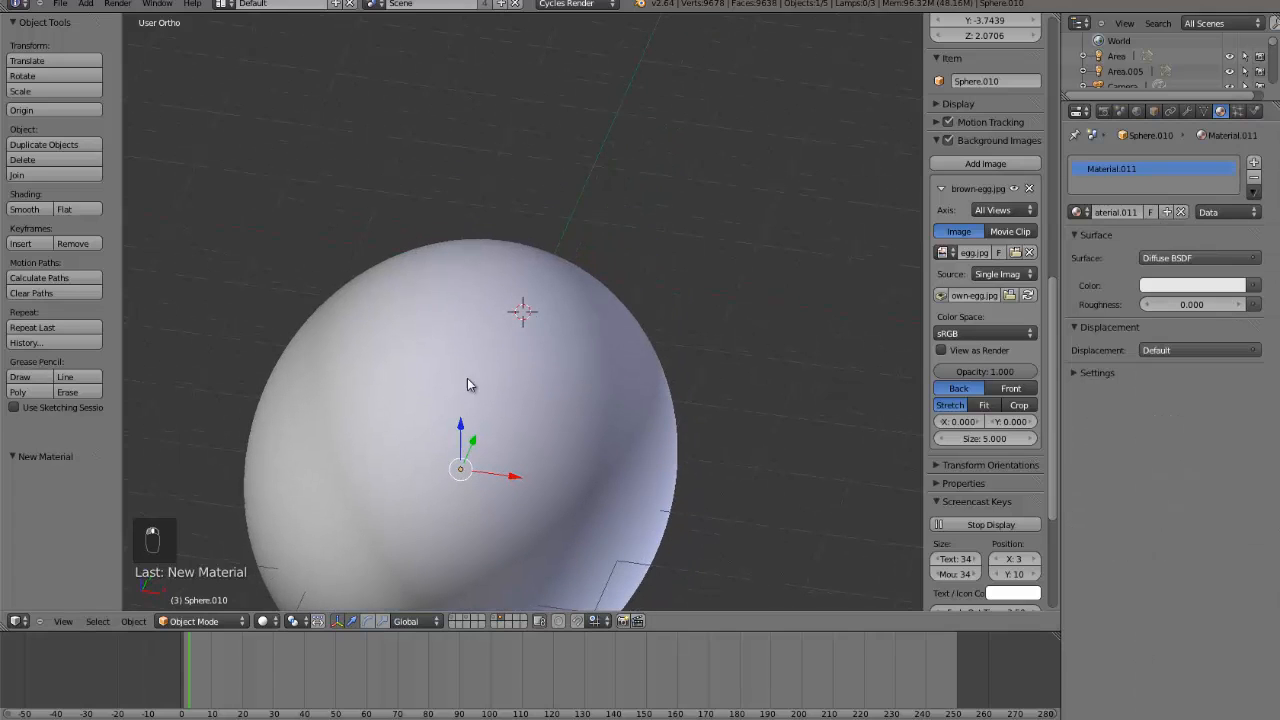
{"action": "left_click", "coordinate": [265, 621]}
{"action": "left_click", "coordinate": [306, 524]}
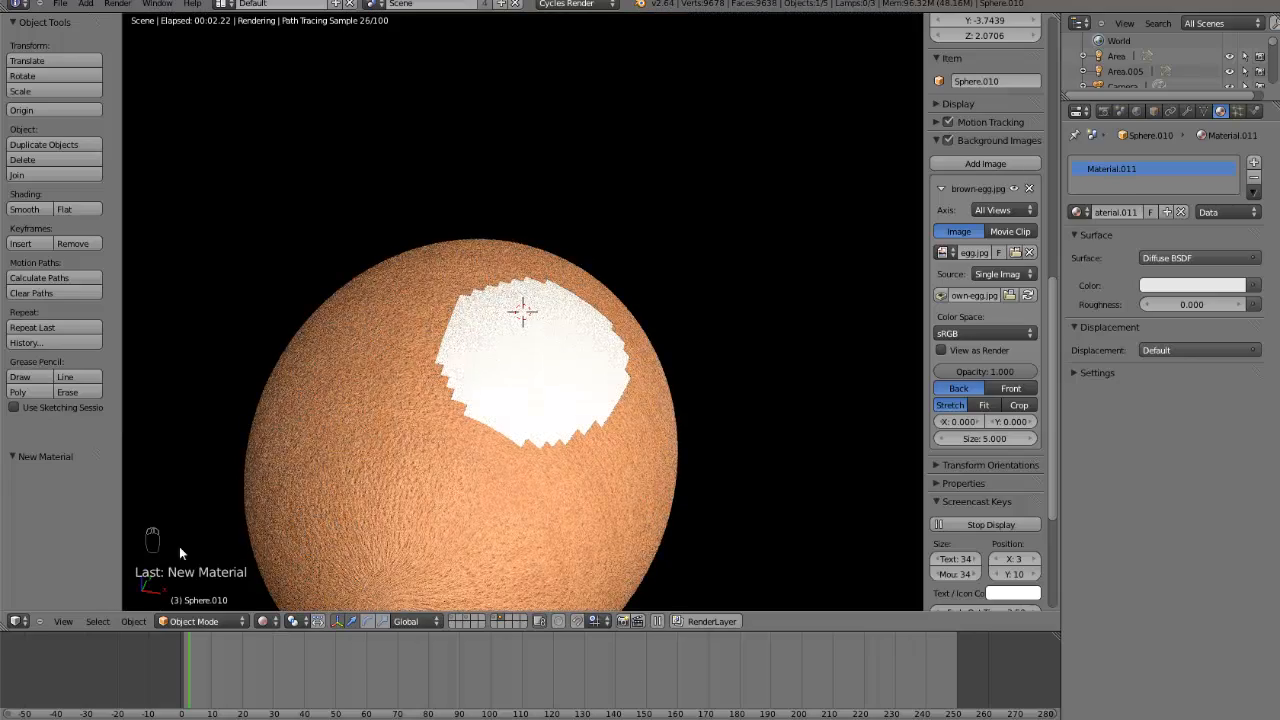
{"action": "left_click", "coordinate": [264, 621]}
{"action": "left_click", "coordinate": [313, 564]}
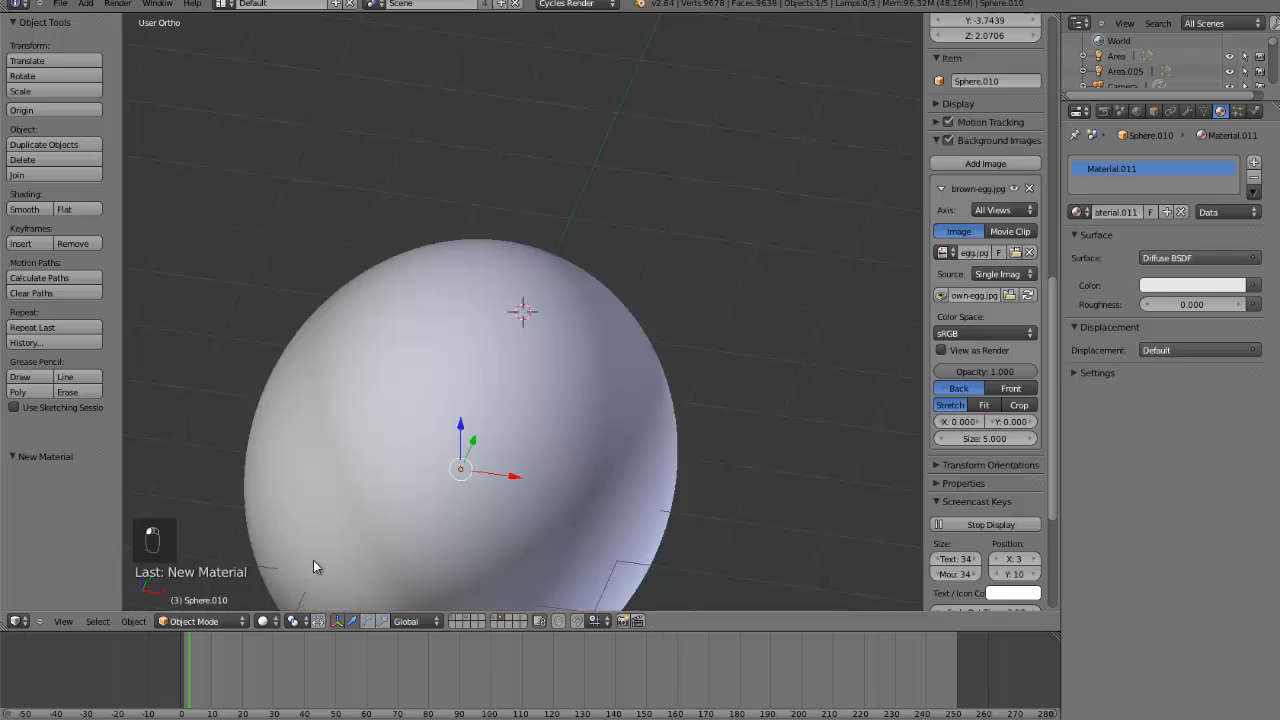
- Edit the outer egg's mesh and pull two jagged vertices on the hole's upper rim outward to smooth it
{"action": "scroll", "coordinate": [531, 446], "scroll_direction": "up", "scroll_amount": 4}
{"action": "key", "text": "Tab"}
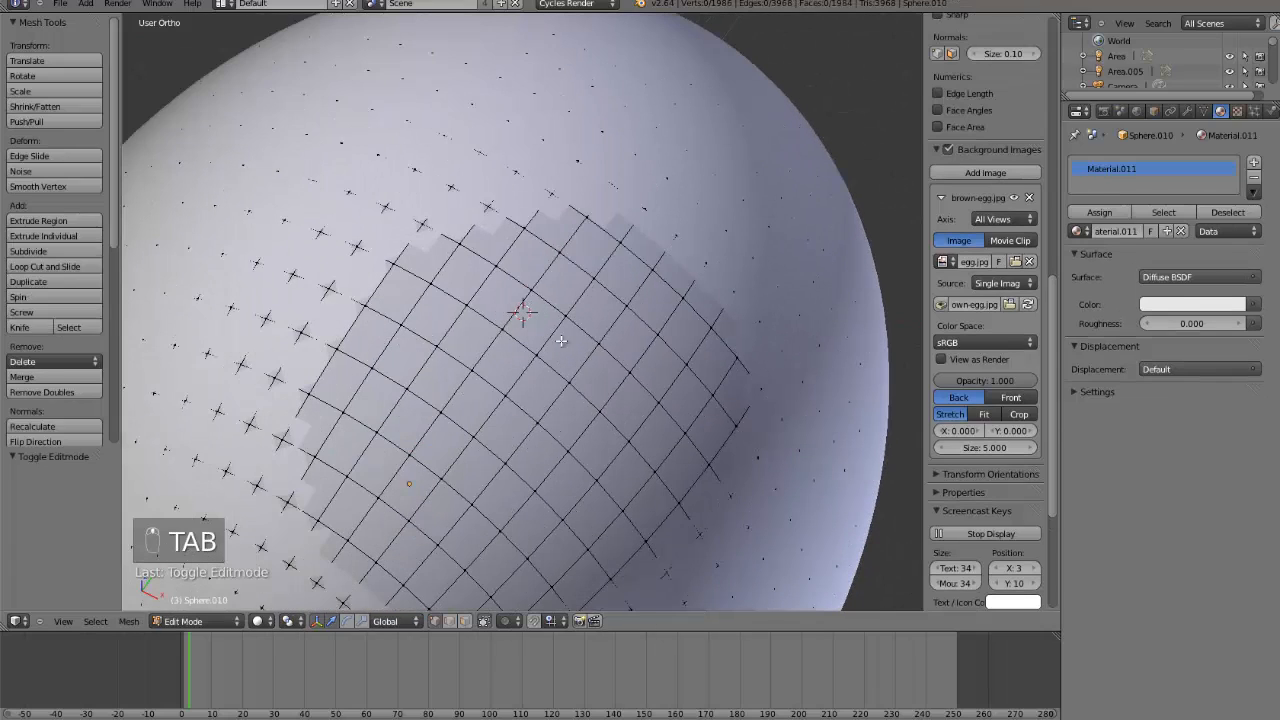
{"action": "key", "text": "Tab"}
{"action": "right_click", "coordinate": [503, 229]}
{"action": "key", "text": "Tab"}
{"action": "scroll", "coordinate": [481, 174], "scroll_direction": "up", "scroll_amount": 3}
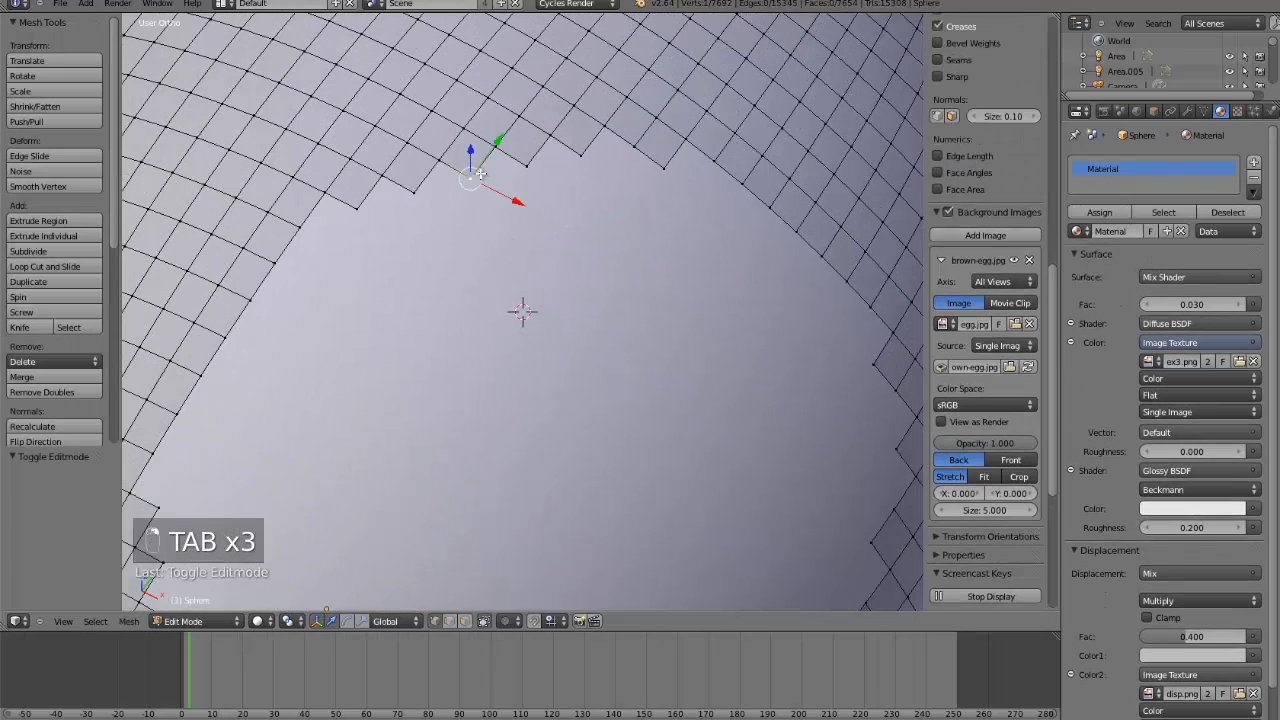
{"action": "key", "text": "g"}
{"action": "left_click", "coordinate": [519, 179]}
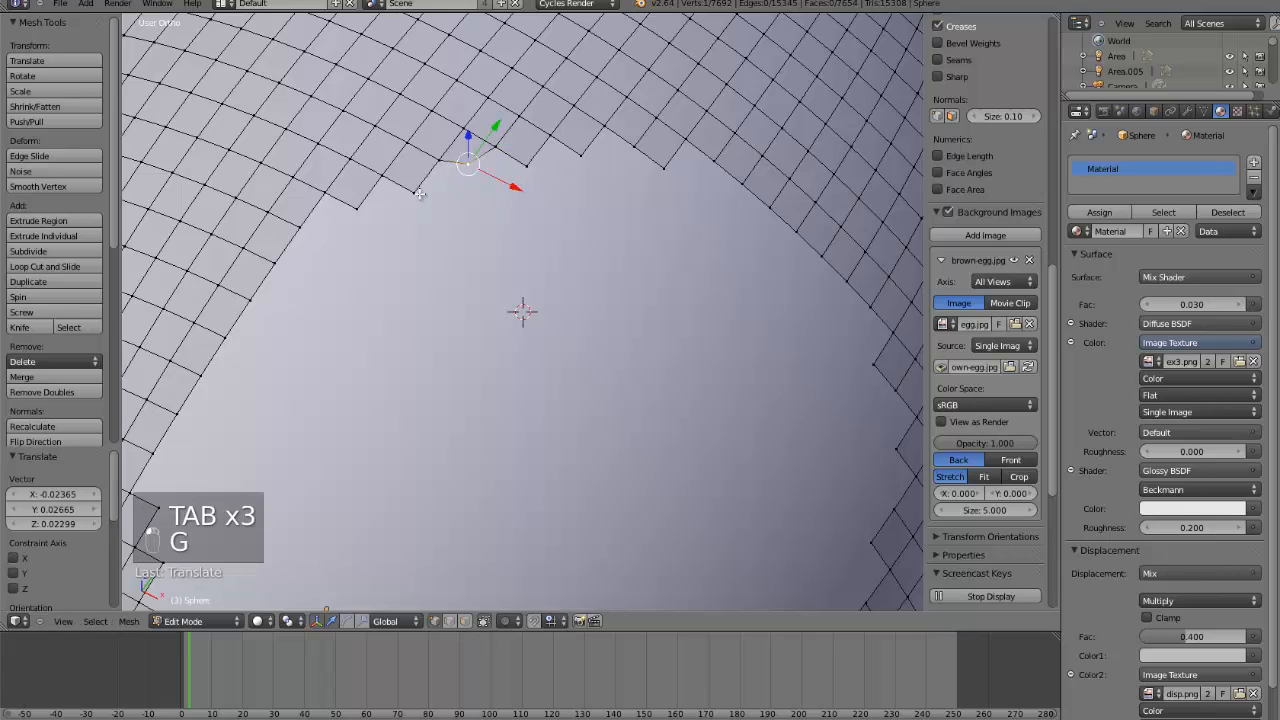
{"action": "right_click", "coordinate": [424, 198]}
{"action": "key", "text": "g"}
{"action": "left_click", "coordinate": [425, 169]}
- Reposition the jagged vertices along the hole's upper-left and left rim to even out the edge
{"action": "right_click", "coordinate": [367, 207]}
{"action": "key", "text": "g"}
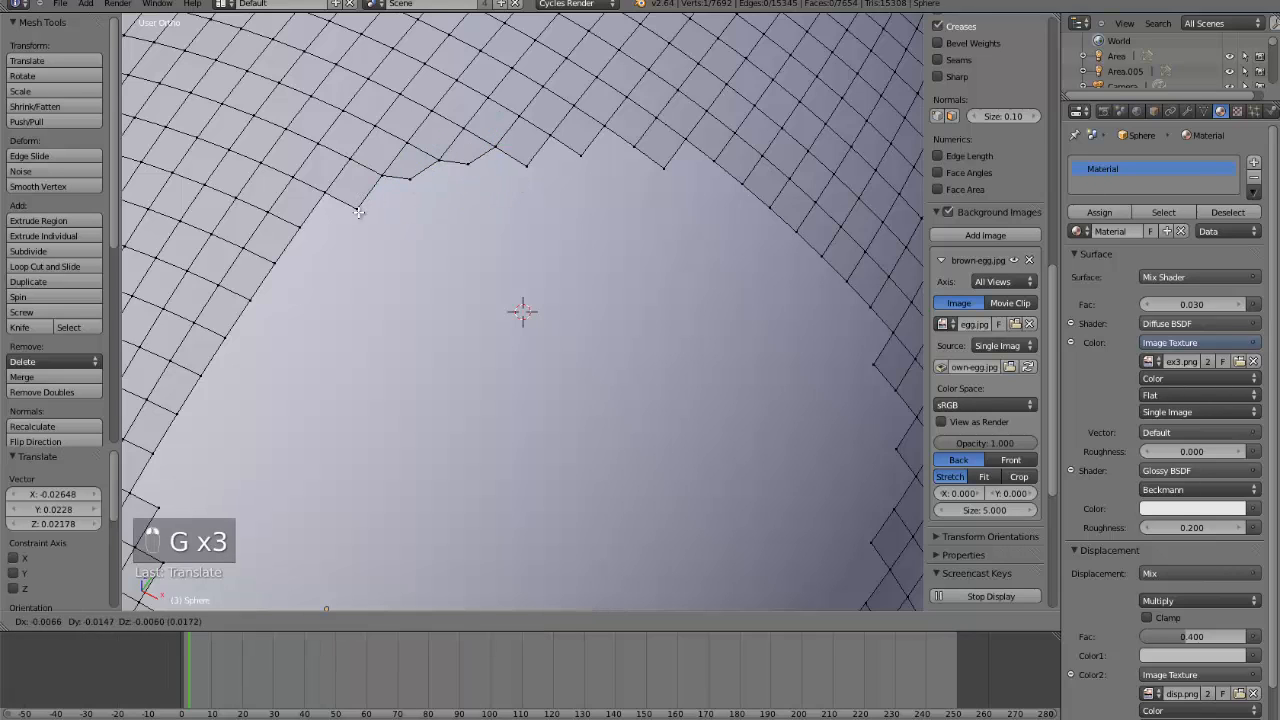
{"action": "left_click", "coordinate": [358, 211]}
{"action": "key", "text": "g"}
{"action": "left_click", "coordinate": [336, 219]}
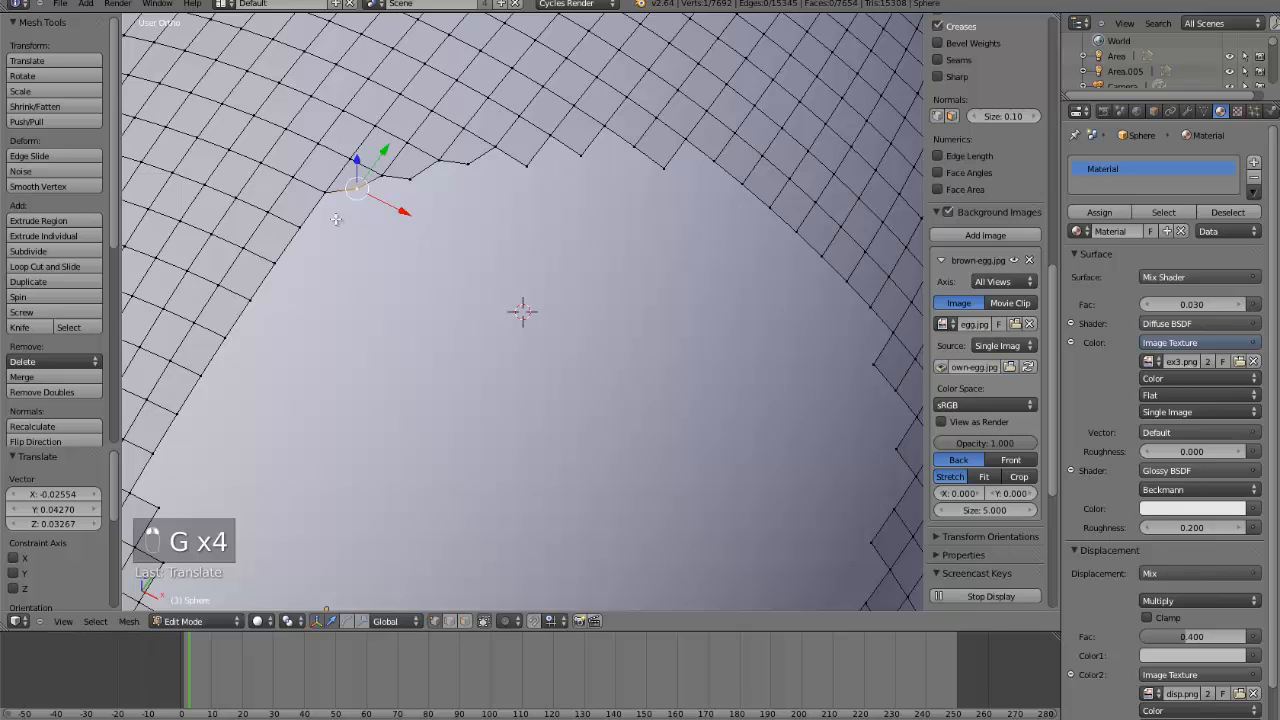
{"action": "key", "text": "g"}
{"action": "left_click", "coordinate": [386, 249]}
{"action": "right_click", "coordinate": [262, 292]}
{"action": "key", "text": "g"}
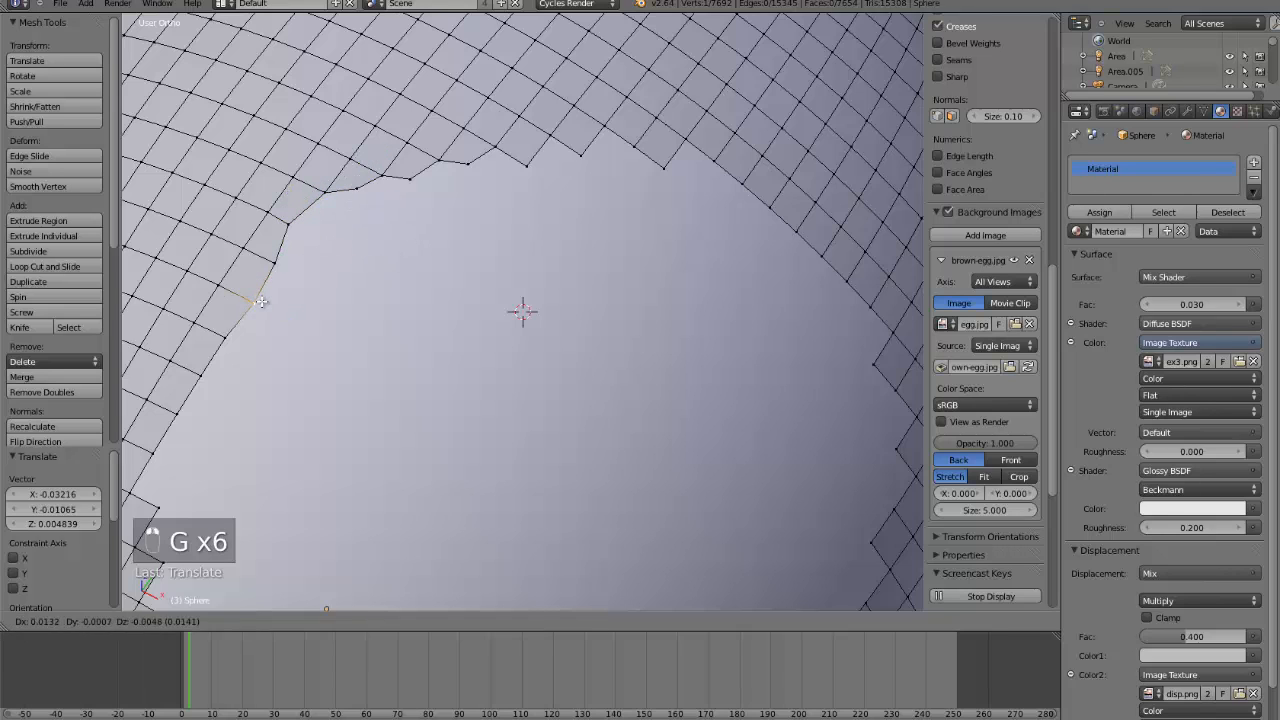
{"action": "left_click", "coordinate": [229, 357]}
{"action": "right_click", "coordinate": [201, 380]}
{"action": "key", "text": "g"}
{"action": "left_click", "coordinate": [211, 384]}
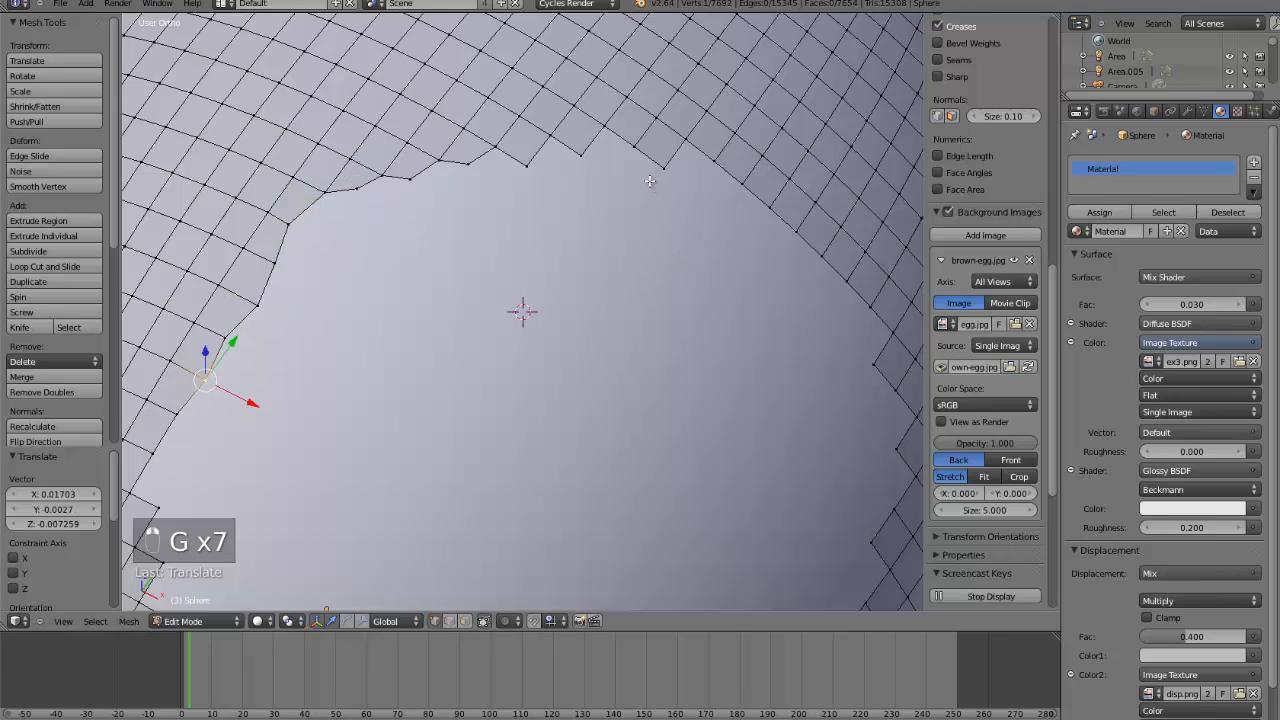
- Reposition the protruding vertices along the top and upper-right of the hole's rim to soften the zigzag edge
{"action": "right_click", "coordinate": [663, 166]}
{"action": "key", "text": "g"}
{"action": "left_click", "coordinate": [665, 157]}
{"action": "right_click", "coordinate": [584, 153]}
{"action": "key", "text": "g"}
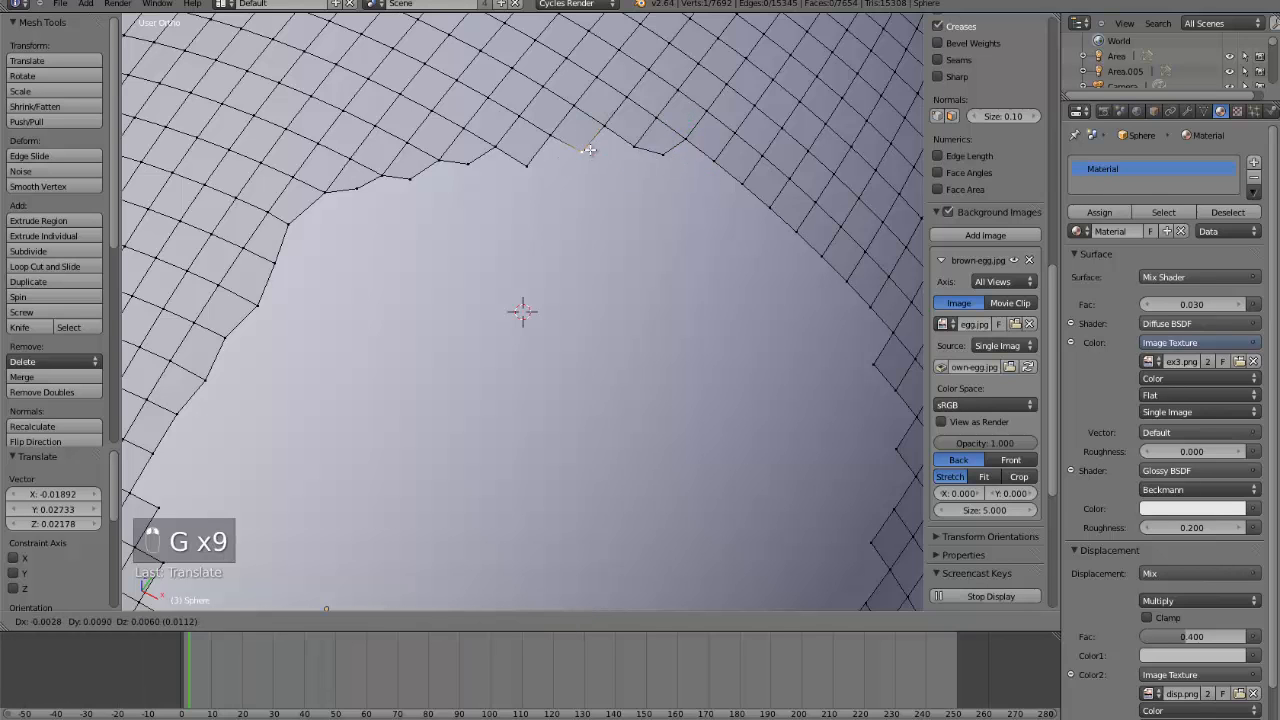
{"action": "left_click", "coordinate": [584, 146]}
{"action": "key", "text": "g"}
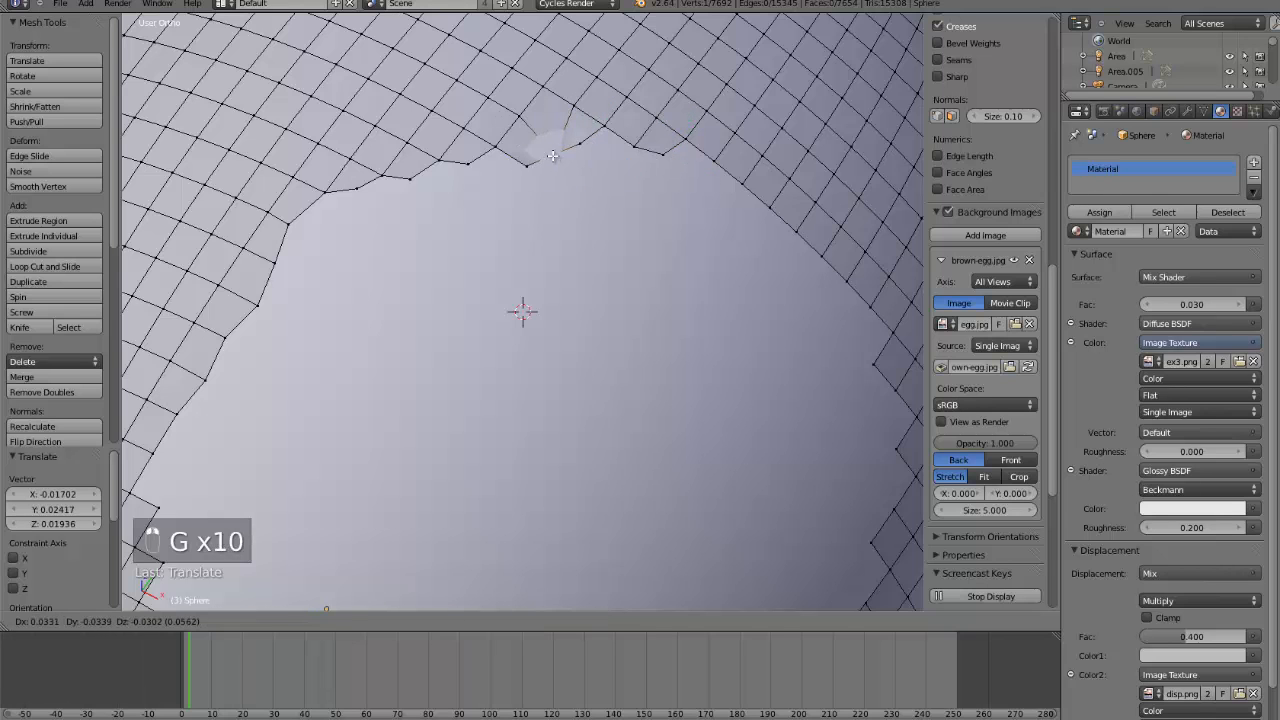
{"action": "left_click", "coordinate": [553, 144]}
{"action": "scroll", "coordinate": [560, 170], "scroll_direction": "down", "scroll_amount": 2}
{"action": "key", "text": "g"}
{"action": "left_click", "coordinate": [566, 189]}
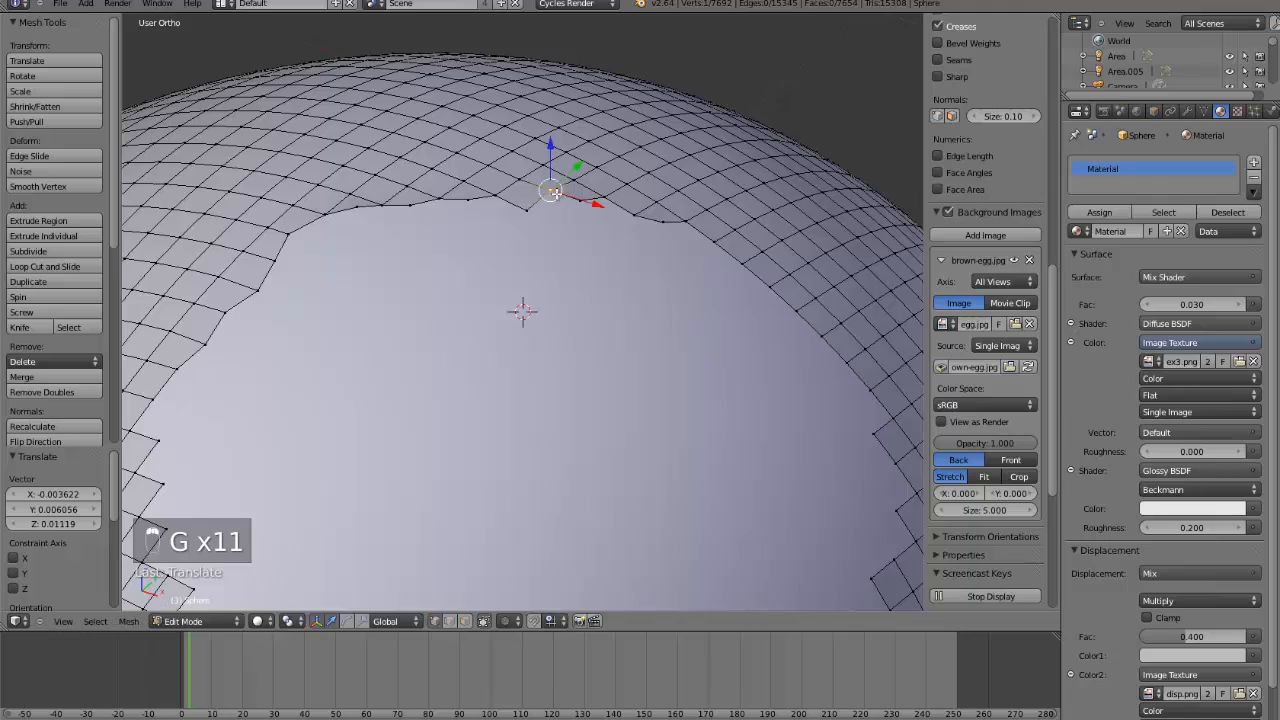
- Adjust two more vertices on the hole's rim from different viewing angles to refine its outline
{"action": "middle_click_drag", "start_coordinate": [566, 189], "coordinate": [680, 225]}
{"action": "key", "text": "g"}
{"action": "left_click", "coordinate": [684, 228]}
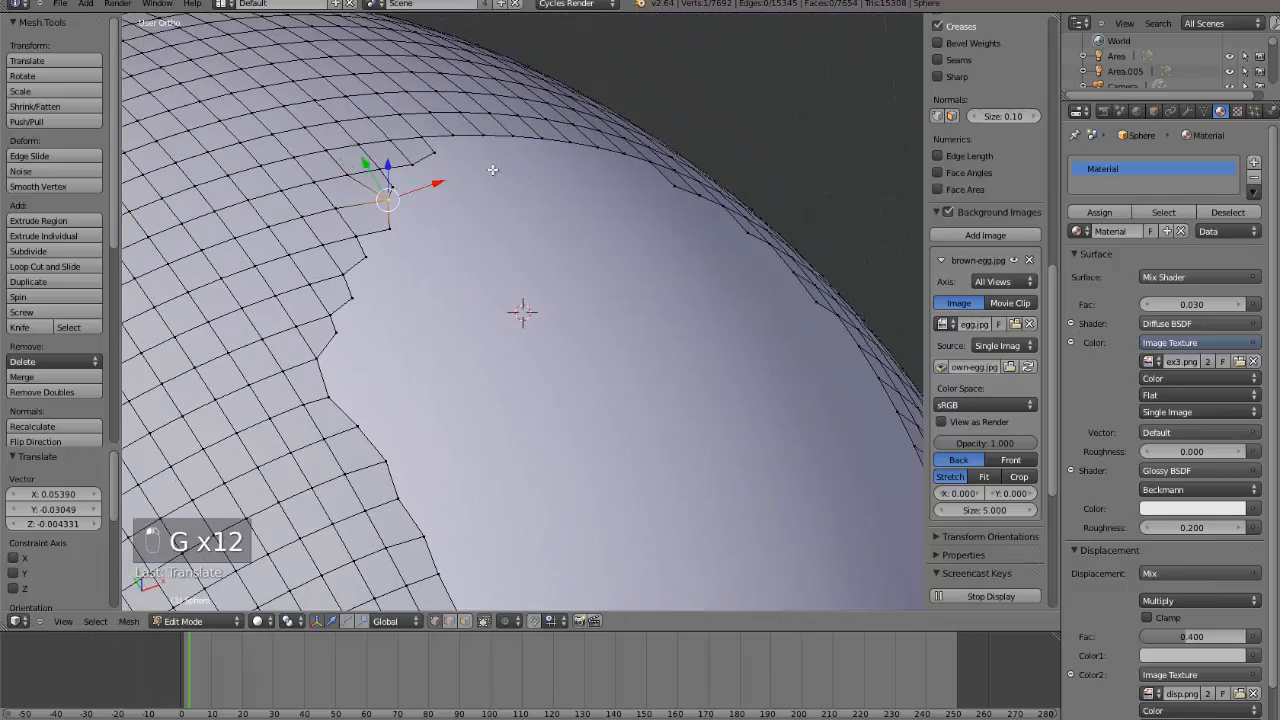
{"action": "middle_click_drag", "start_coordinate": [493, 171], "coordinate": [679, 153]}
{"action": "key", "text": "g"}
{"action": "left_click", "coordinate": [704, 142]}
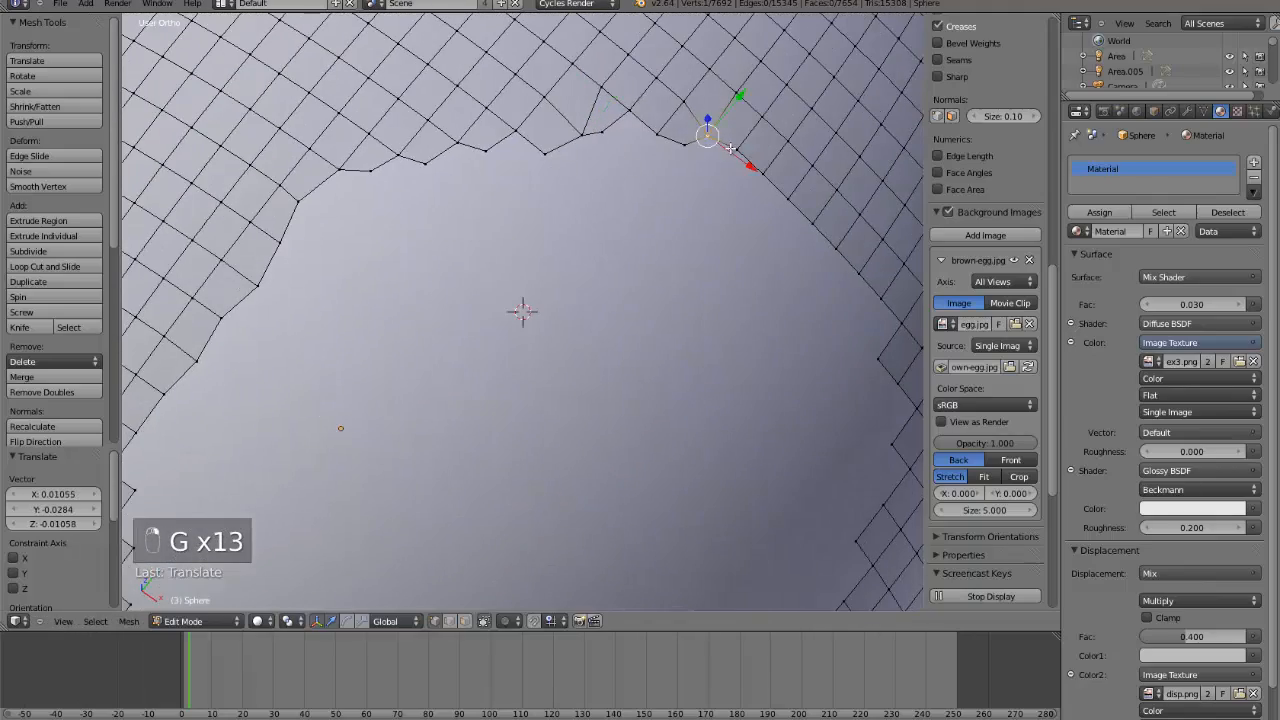
- Reposition two vertices on the upper-right rim of the hole to round off its outline, and leave mesh editing
{"action": "right_click", "coordinate": [766, 171]}
{"action": "key", "text": "g"}
{"action": "left_click", "coordinate": [761, 180]}
{"action": "key", "text": "g"}
{"action": "left_click", "coordinate": [811, 215]}
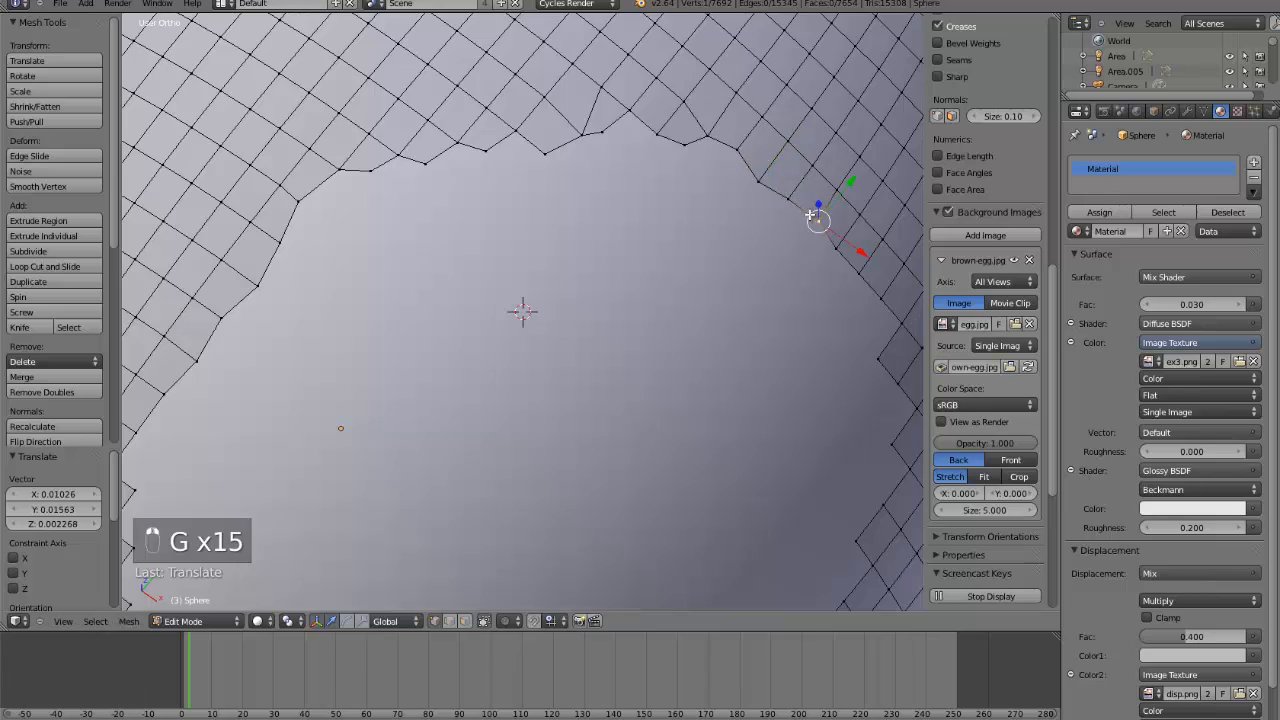
{"action": "scroll", "coordinate": [655, 260], "scroll_direction": "down", "scroll_amount": 5}
{"action": "key", "text": "Tab"}
- Preview the egg and its hole in rendered shading from near and far, and return to solid shading
{"action": "middle_click_drag", "start_coordinate": [556, 383], "coordinate": [533, 340]}
{"action": "key", "text": "Tab"}
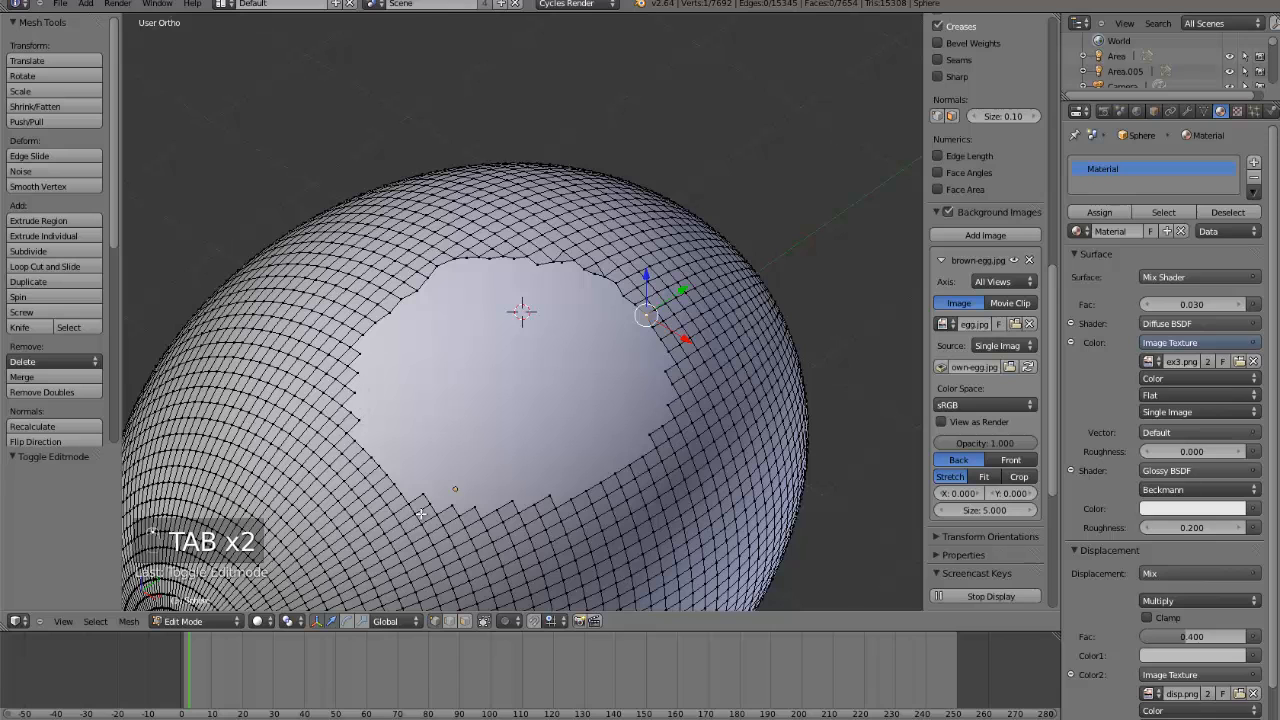
{"action": "key", "text": "Tab"}
{"action": "scroll", "coordinate": [512, 350], "scroll_direction": "up", "scroll_amount": 4}
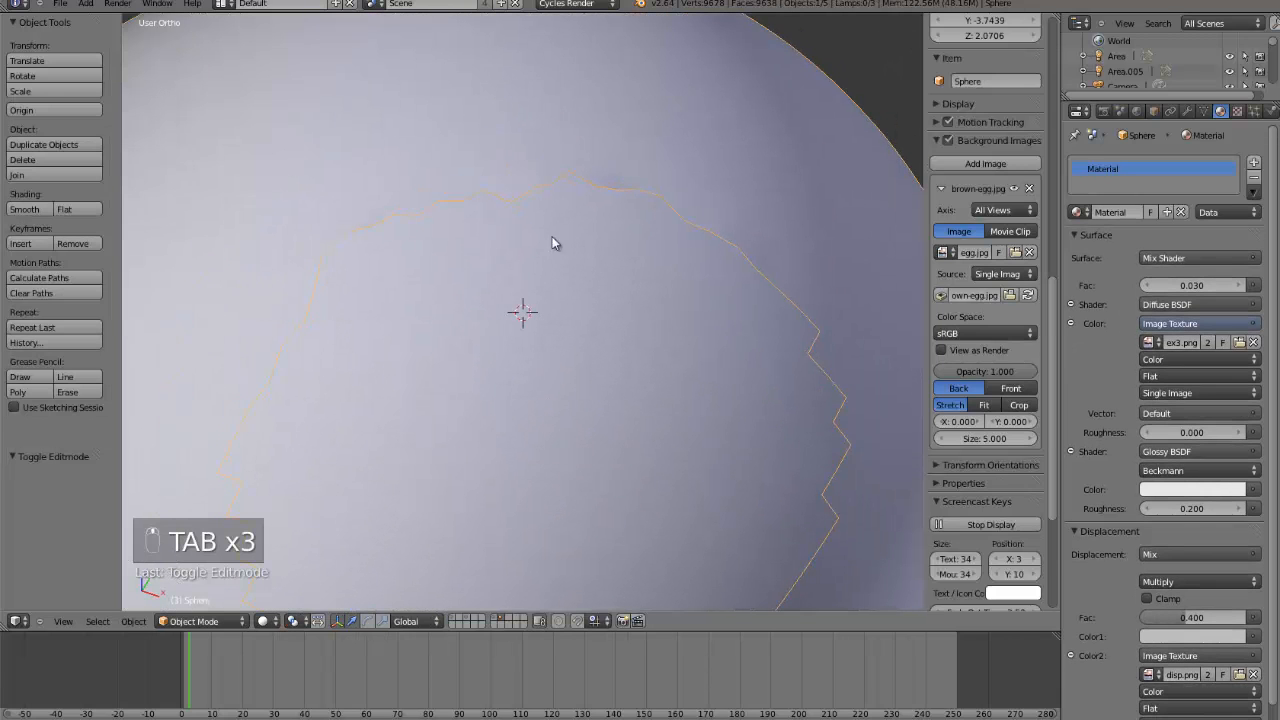
{"action": "left_click", "coordinate": [263, 621]}
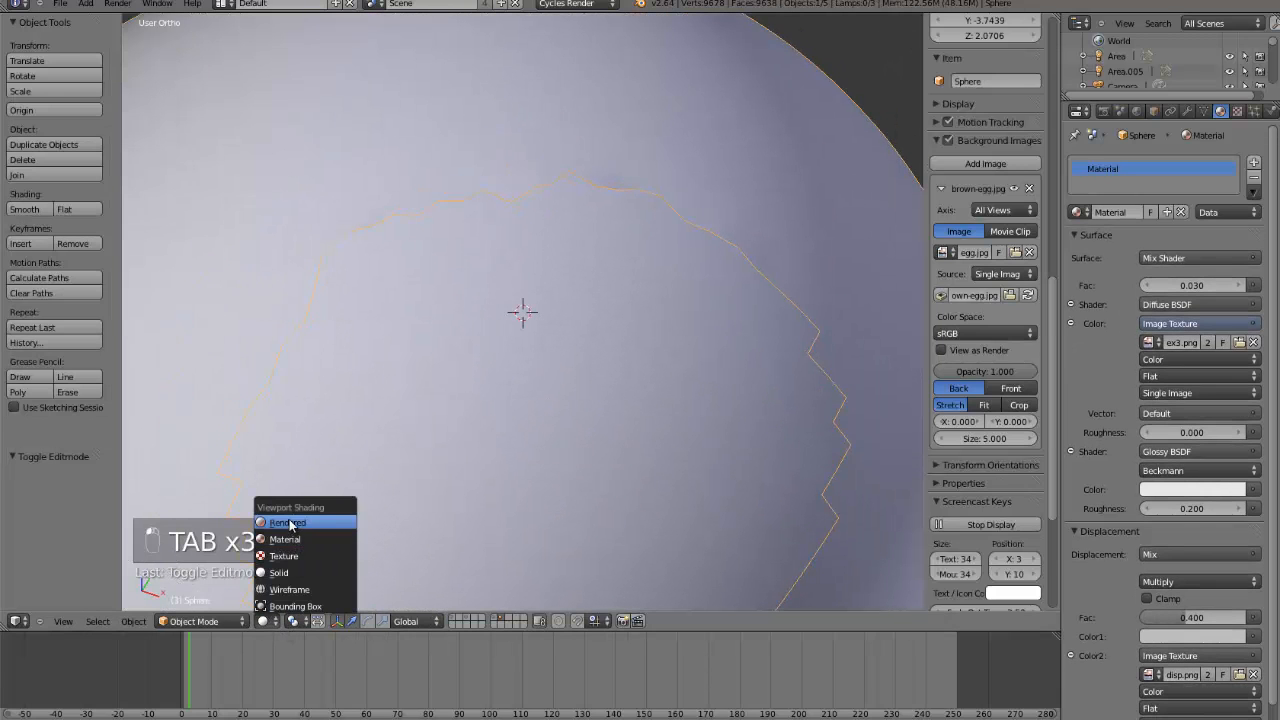
{"action": "left_click", "coordinate": [293, 524]}
{"action": "scroll", "coordinate": [316, 505], "scroll_direction": "down", "scroll_amount": 6}
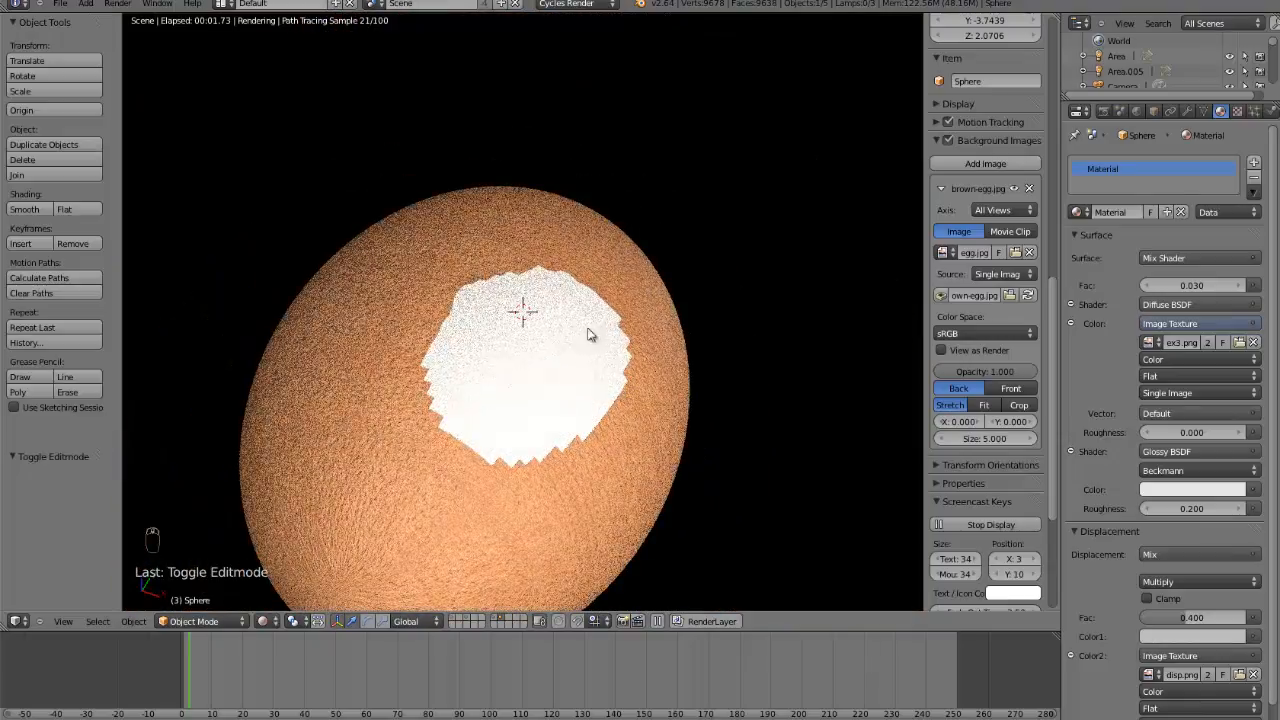
{"action": "scroll", "coordinate": [300, 486], "scroll_direction": "down", "scroll_amount": 3}
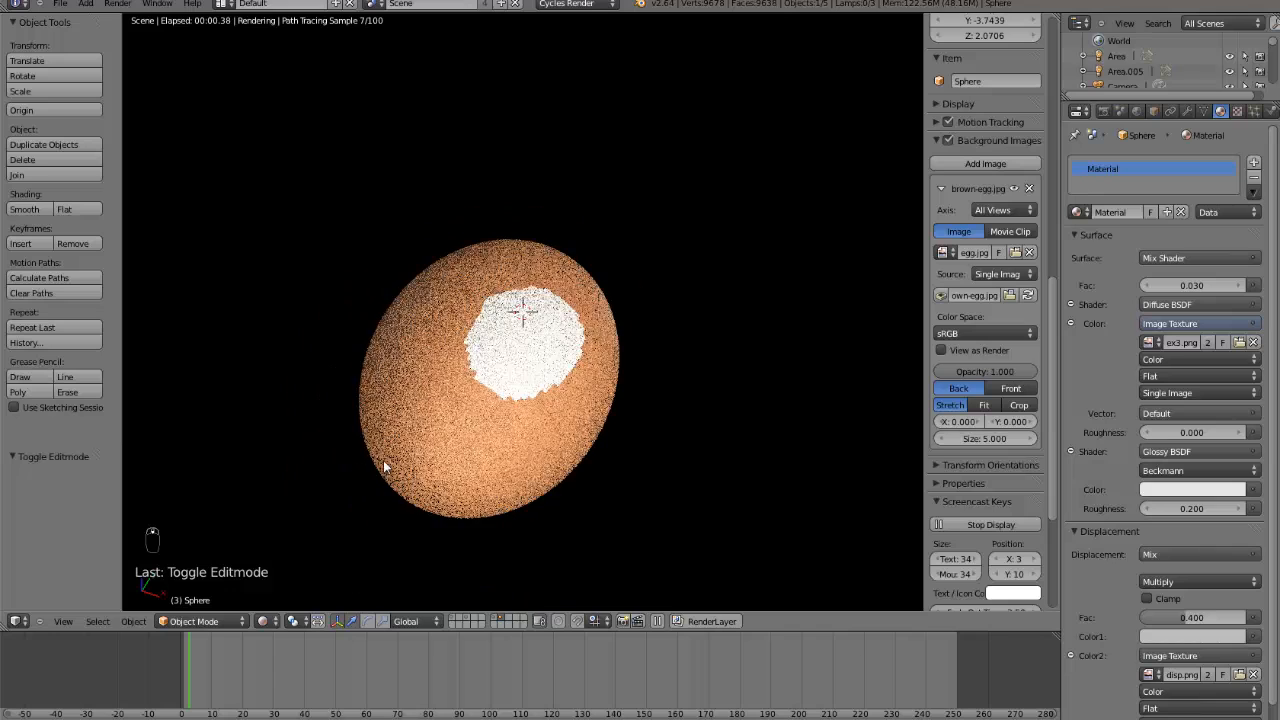
{"action": "left_click", "coordinate": [280, 622]}
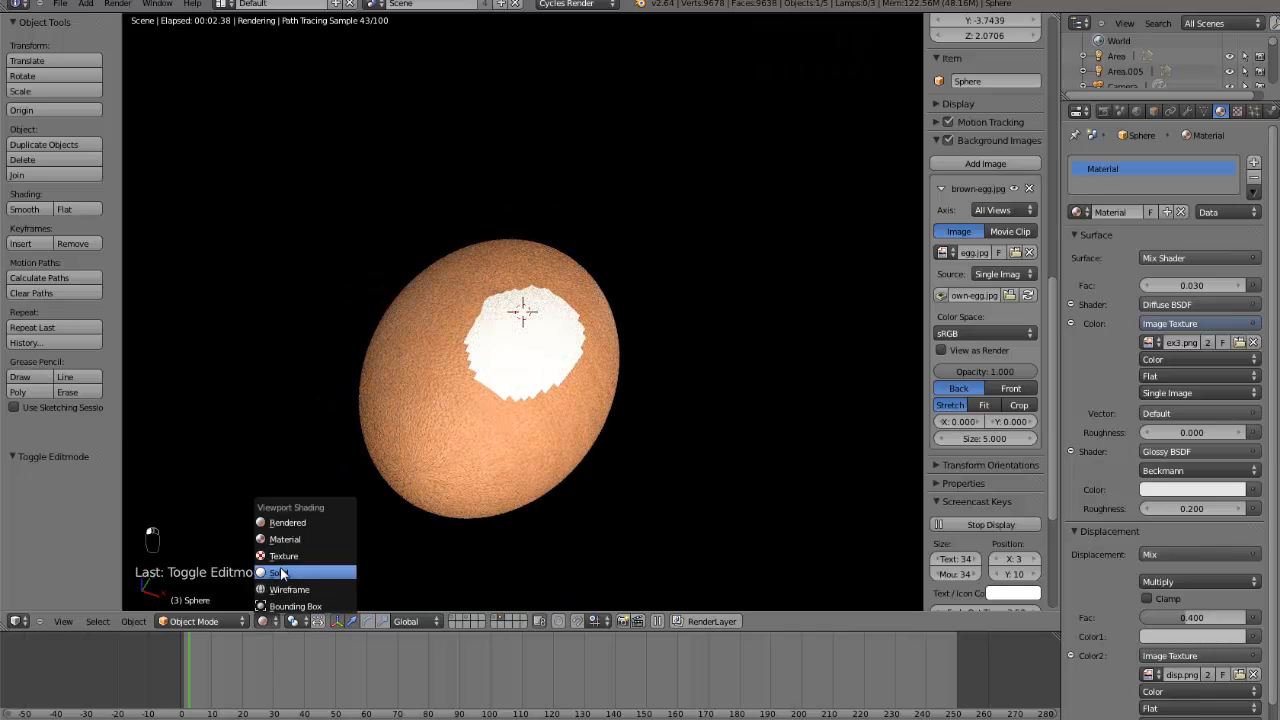
{"action": "left_click", "coordinate": [300, 571]}
- Switch to the tutorial_8 folder and view the egg_picture reference image
{"action": "mouse_move", "coordinate": [434, 718]}
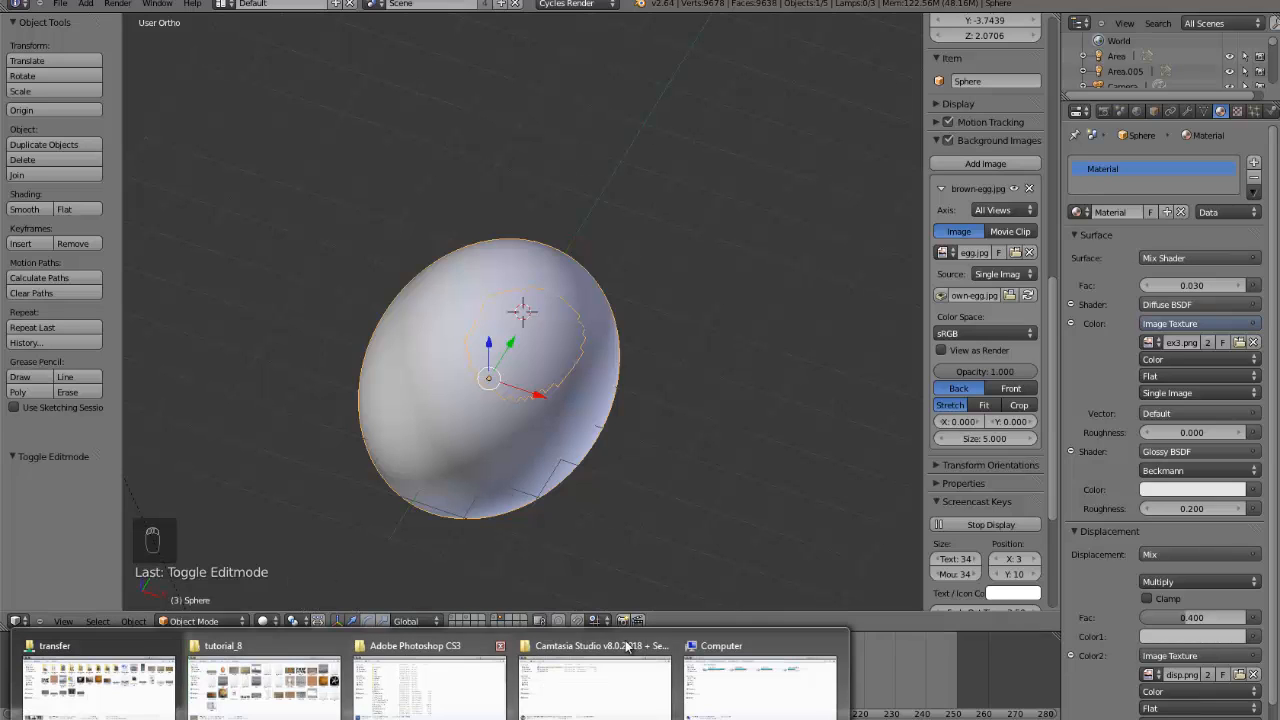
{"action": "left_click", "coordinate": [304, 669]}
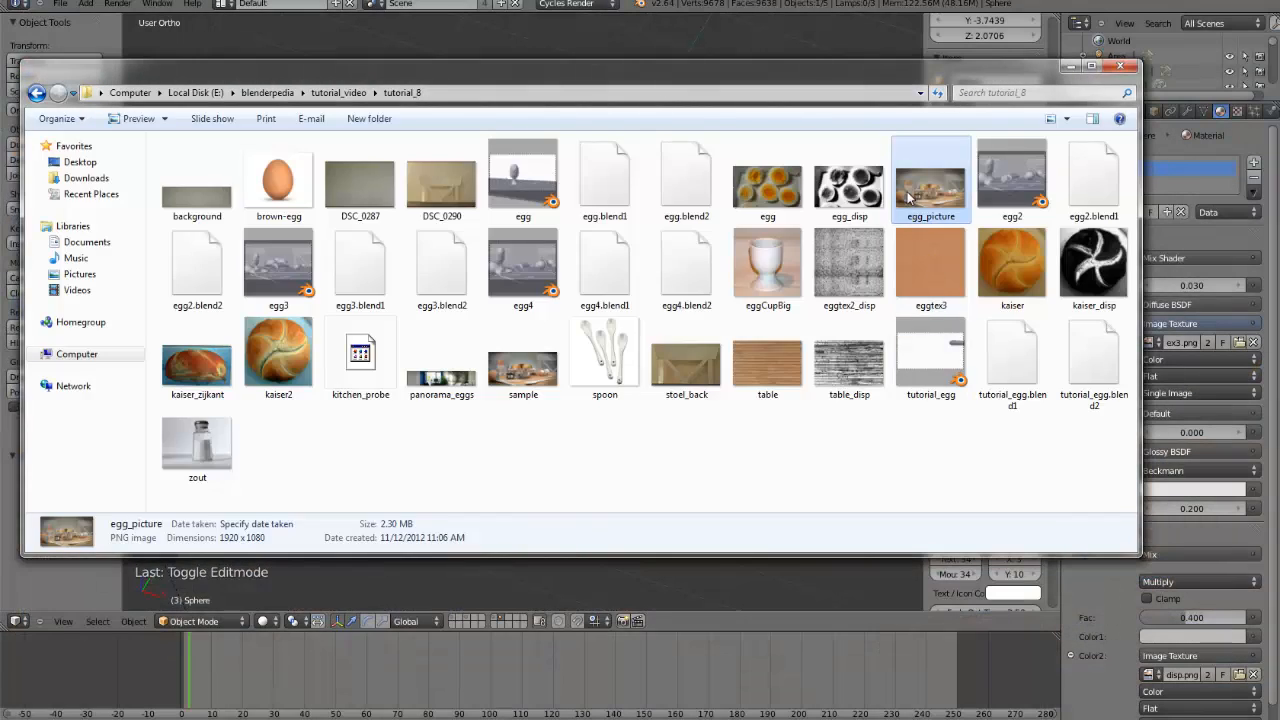
{"action": "double_click", "coordinate": [905, 195]}
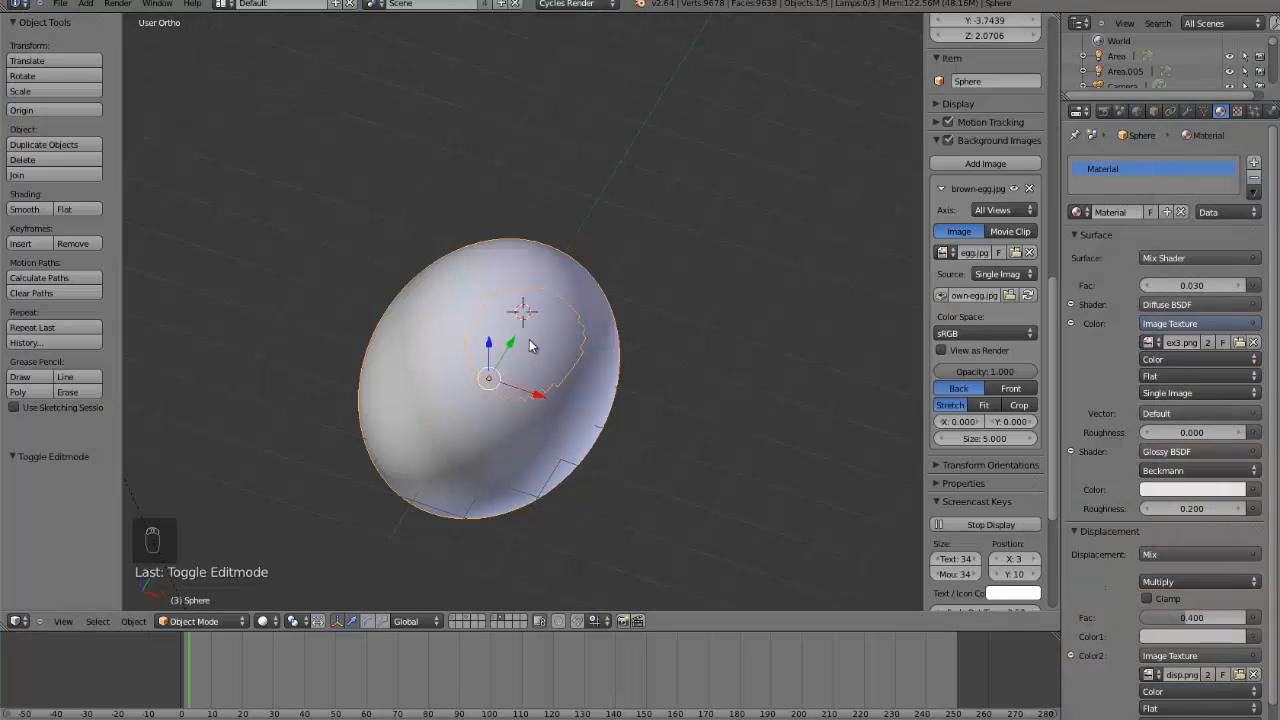
- Circle-select a round patch of faces on the side of the outer shell's mesh and duplicate it
{"action": "middle_click_drag", "start_coordinate": [532, 345], "coordinate": [686, 311]}
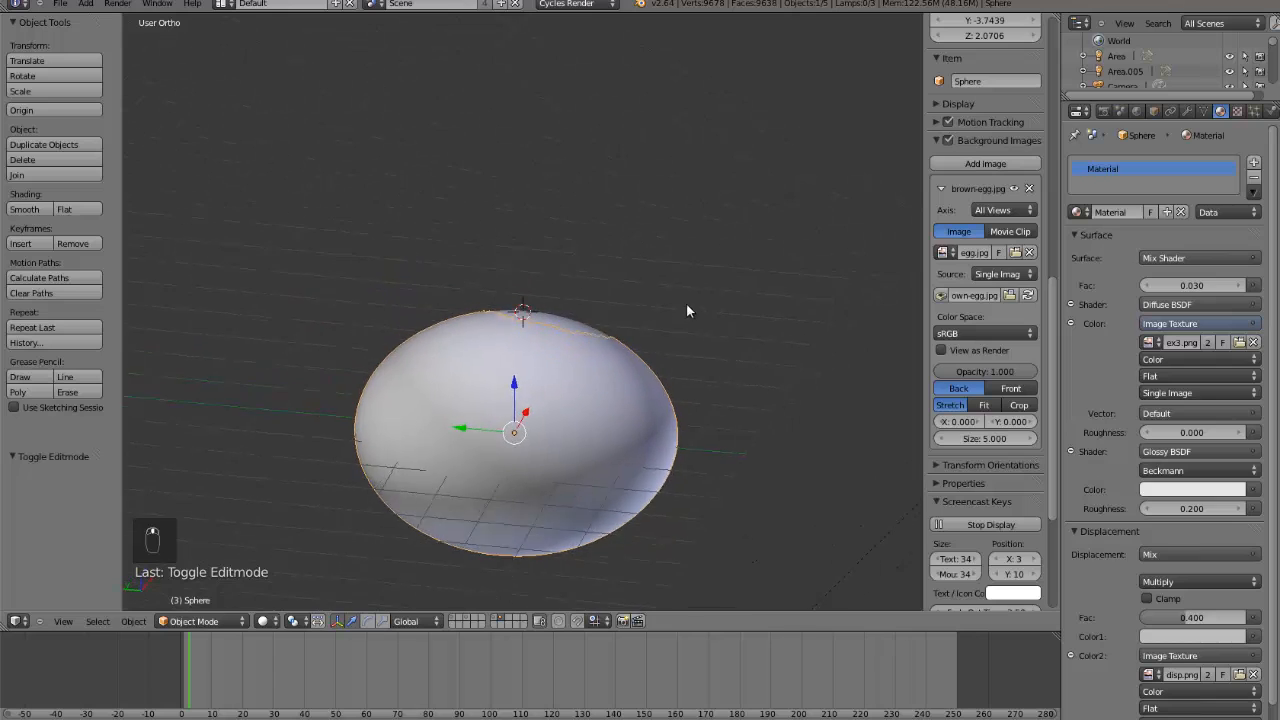
{"action": "scroll", "coordinate": [686, 311], "scroll_direction": "up", "scroll_amount": 2}
{"action": "key", "text": "Tab"}
{"action": "key", "text": "c"}
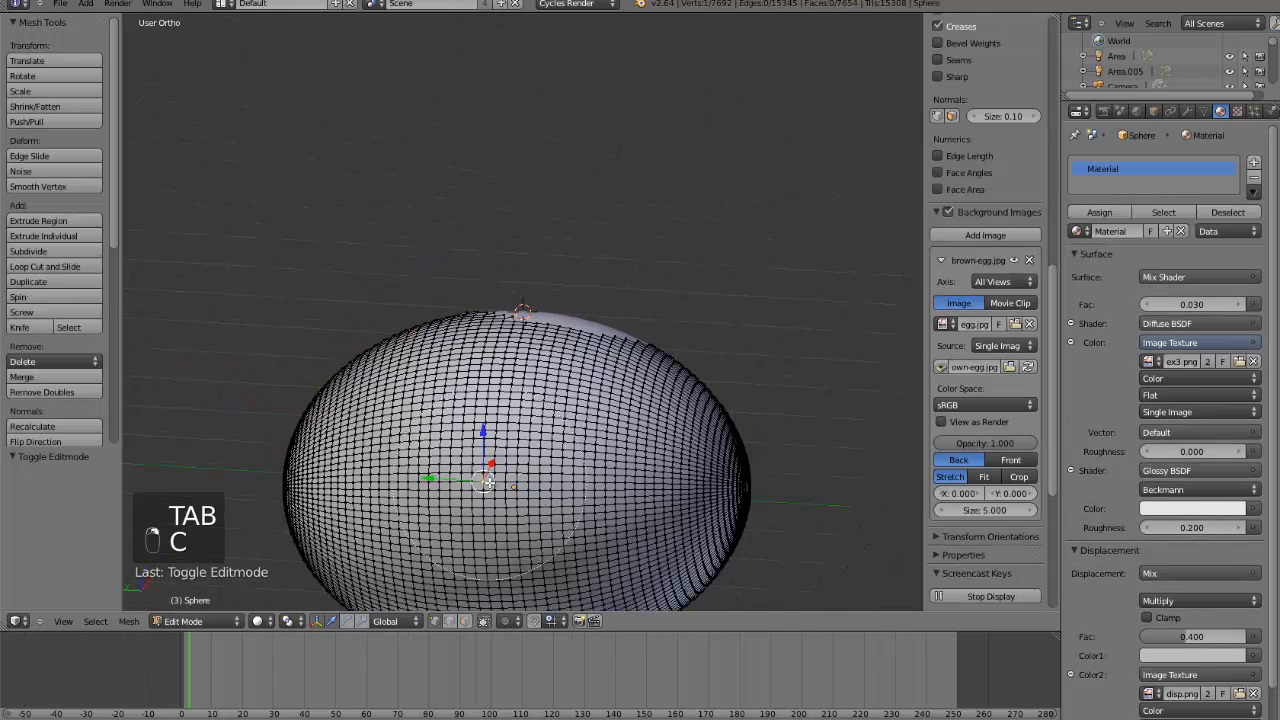
{"action": "mouse_move", "coordinate": [488, 487]}
{"action": "left_mouse_down"}
{"action": "mouse_move", "coordinate": [470, 478]}
{"action": "mouse_move", "coordinate": [505, 530]}
{"action": "mouse_move", "coordinate": [495, 440]}
{"action": "mouse_move", "coordinate": [466, 495]}
{"action": "mouse_move", "coordinate": [539, 489]}
{"action": "left_mouse_up"}
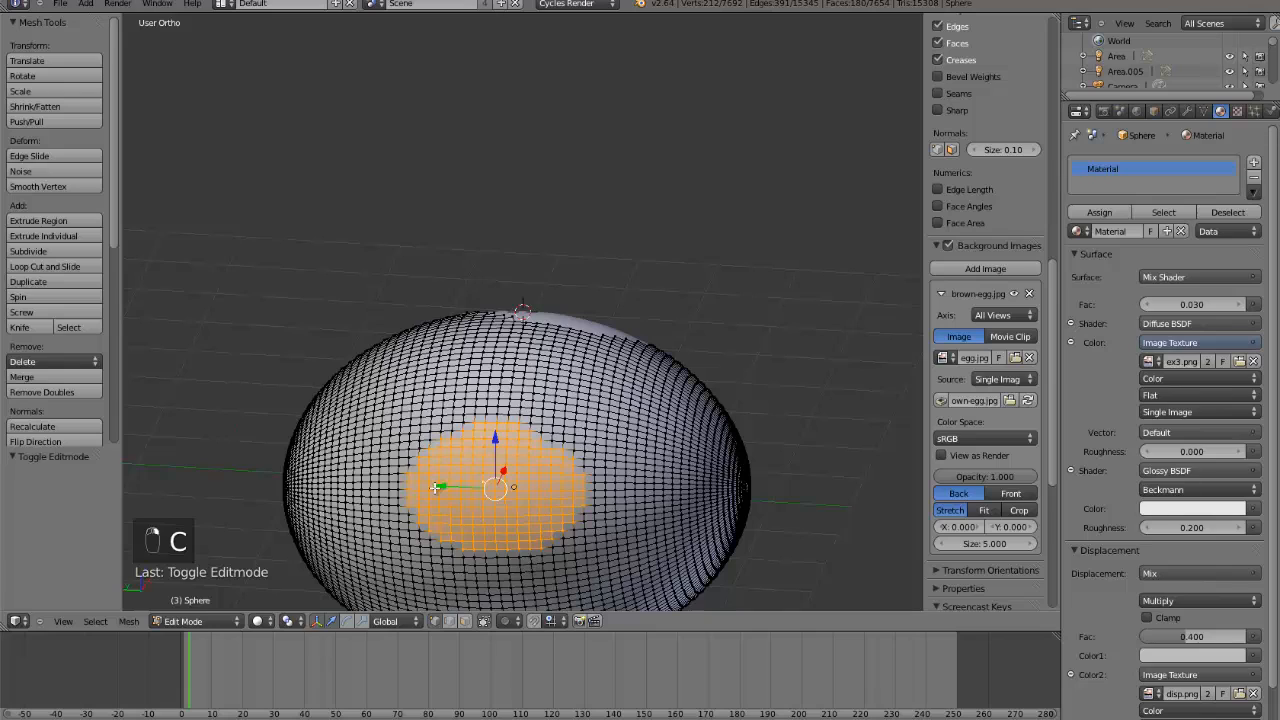
{"action": "key", "text": "shift+d"}
{"action": "left_click", "coordinate": [415, 437]}
- In front view, move the duplicated patch clear of the egg's left side and rotate it by about -31°
{"action": "key", "text": "KP_3"}
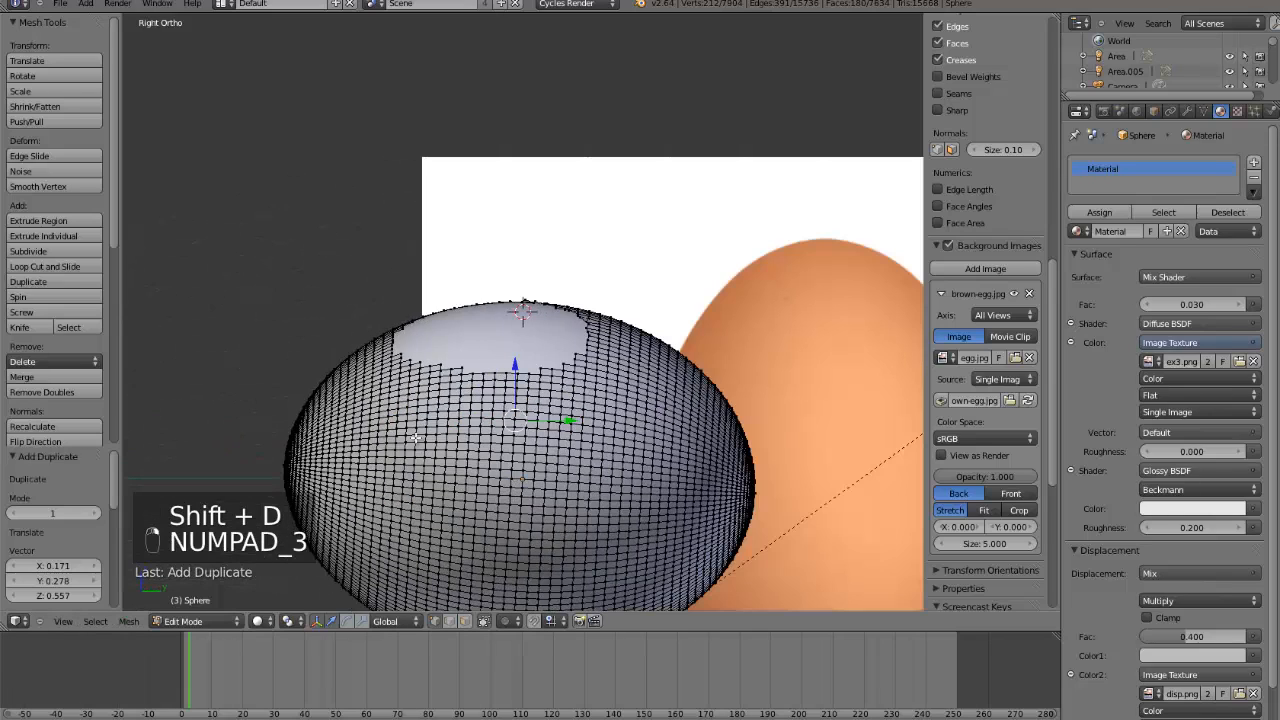
{"action": "key", "text": "KP_1"}
{"action": "scroll", "coordinate": [453, 420], "scroll_direction": "down", "scroll_amount": 2}
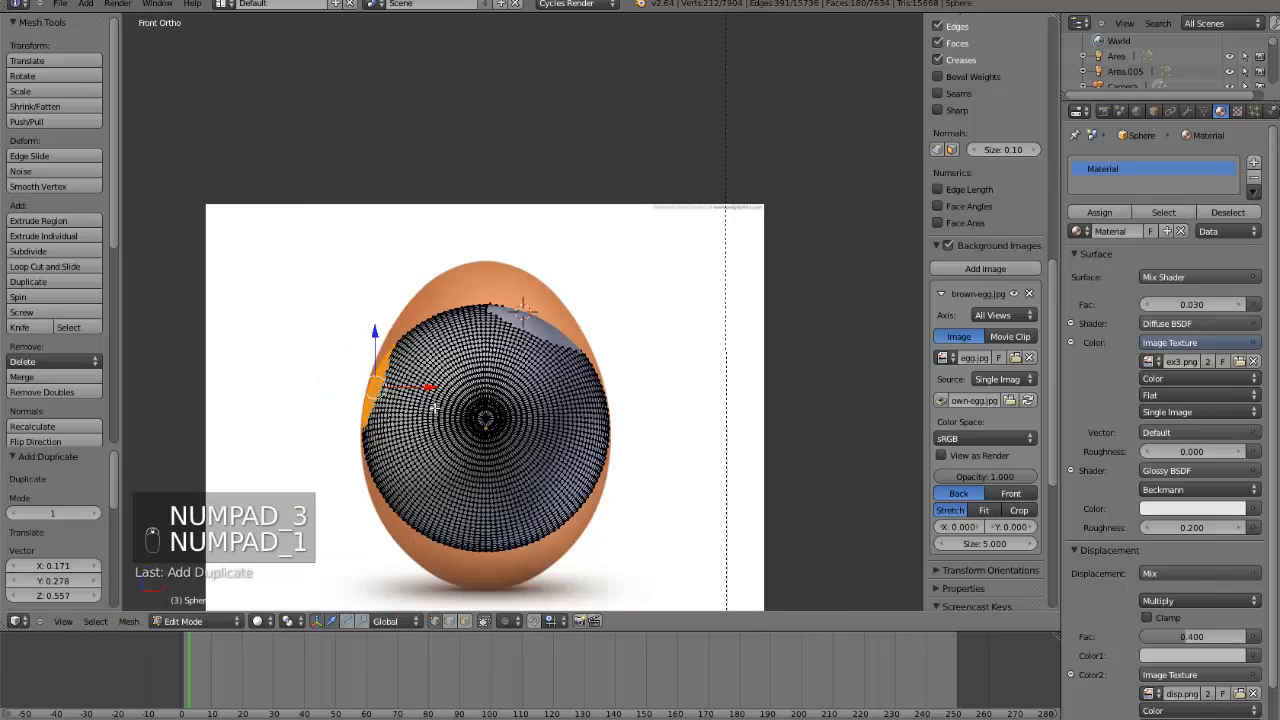
{"action": "key", "text": "g"}
{"action": "left_click", "coordinate": [370, 471]}
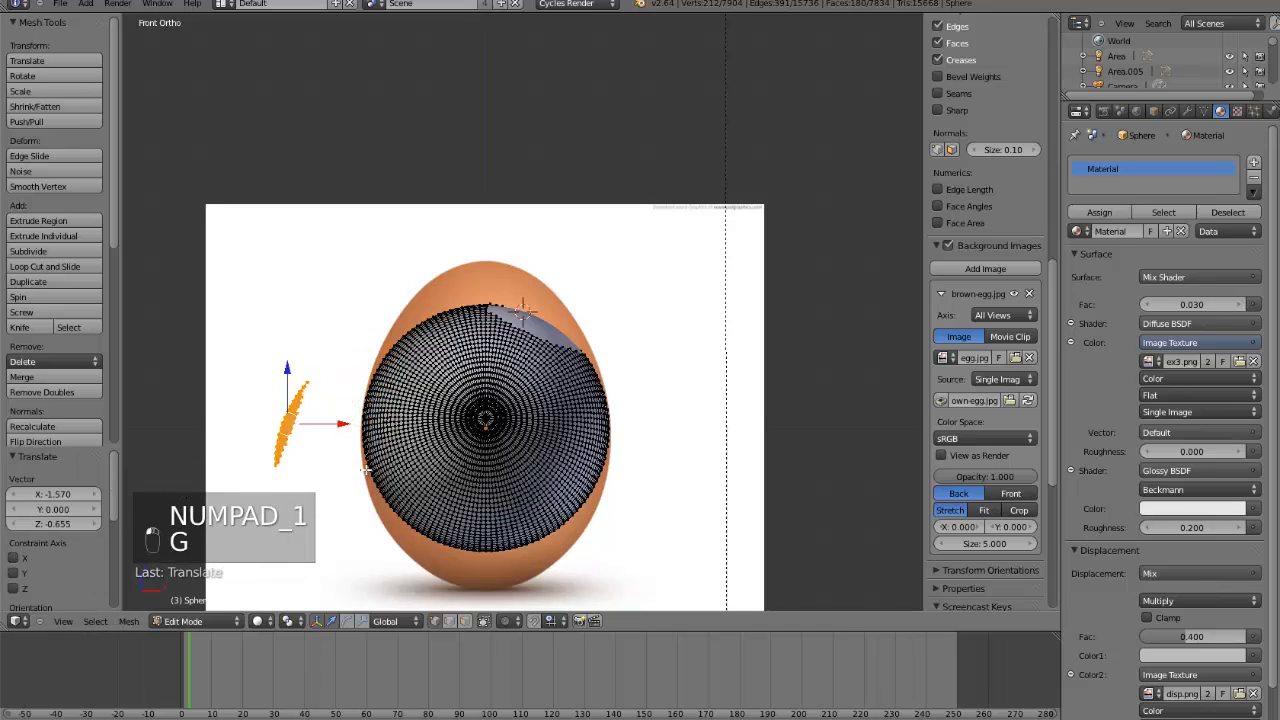
{"action": "scroll", "coordinate": [431, 446], "scroll_direction": "down", "scroll_amount": 2}
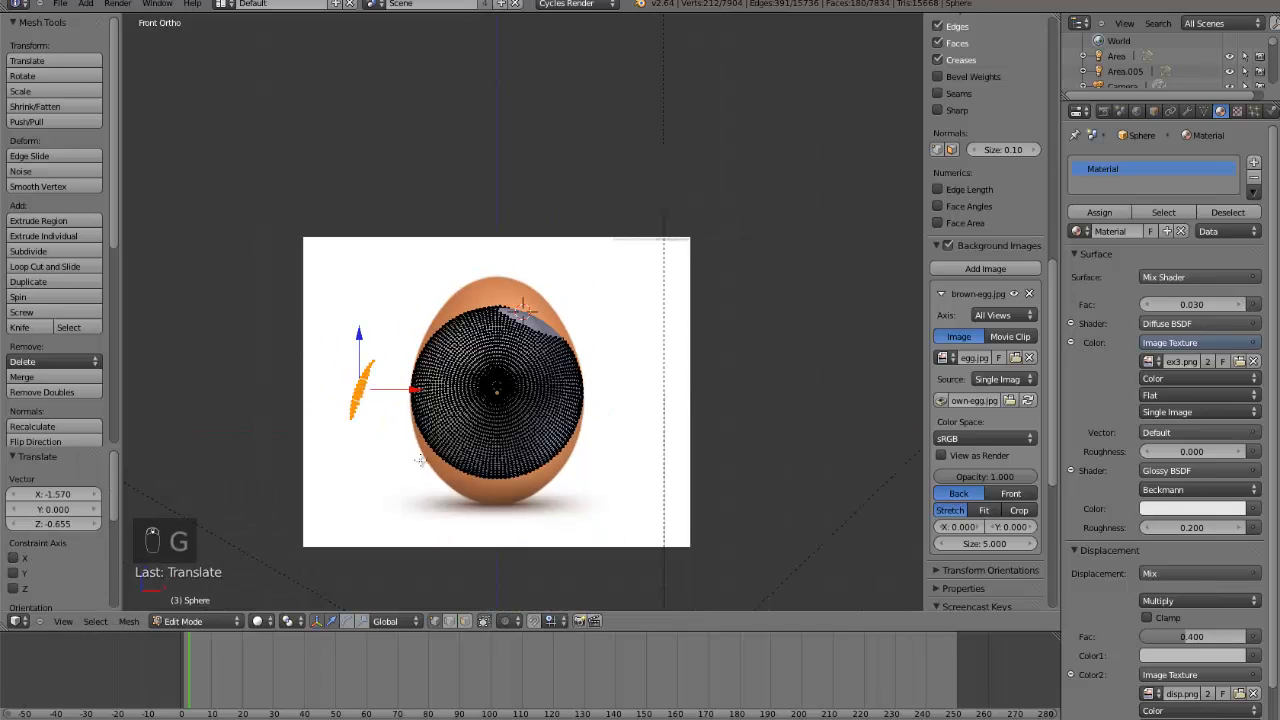
{"action": "key", "text": "r"}
{"action": "left_click", "coordinate": [410, 475]}
- Separate the duplicated shell patch into its own object
{"action": "key", "text": "p"}
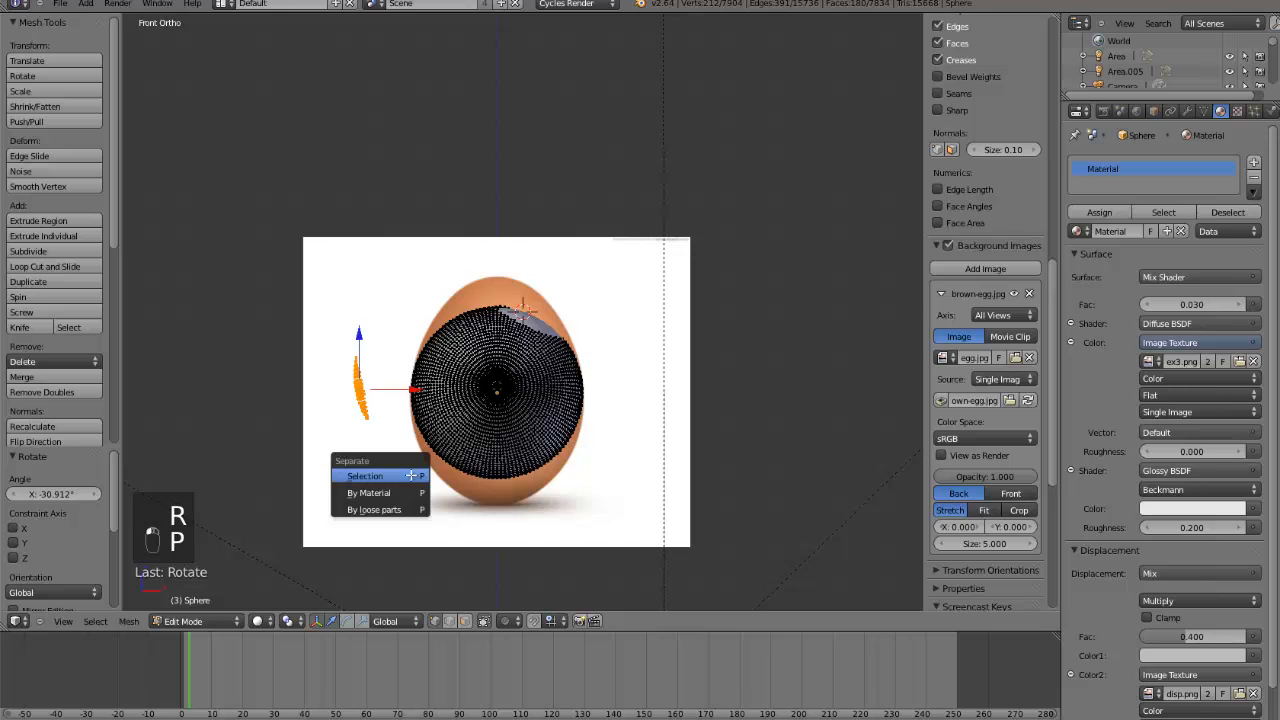
{"action": "left_click", "coordinate": [405, 470]}
{"action": "key", "text": "Tab"}
{"action": "key", "text": "r"}
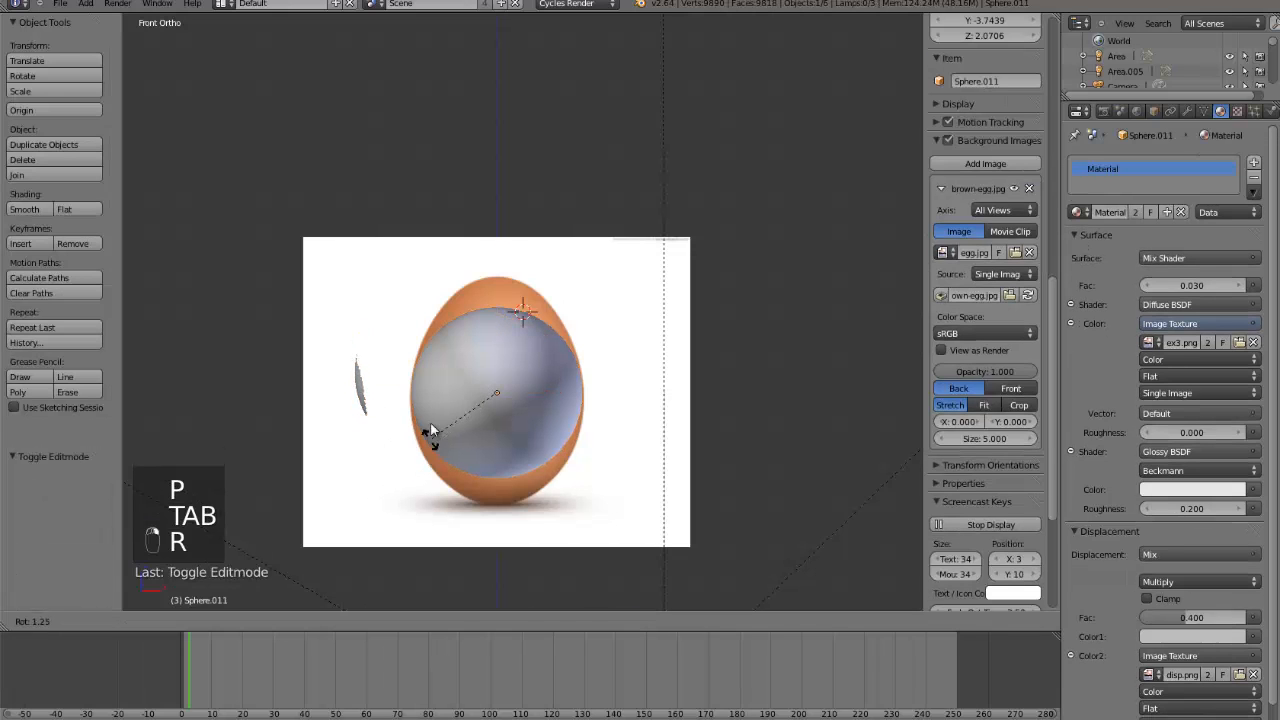
{"action": "right_click", "coordinate": [431, 421]}
- Move the separated piece's mesh in front view so that it sits on its object origin
{"action": "key", "text": "Tab"}
{"action": "key", "text": "g"}
{"action": "key", "text": "z"}
{"action": "left_click", "coordinate": [519, 431]}
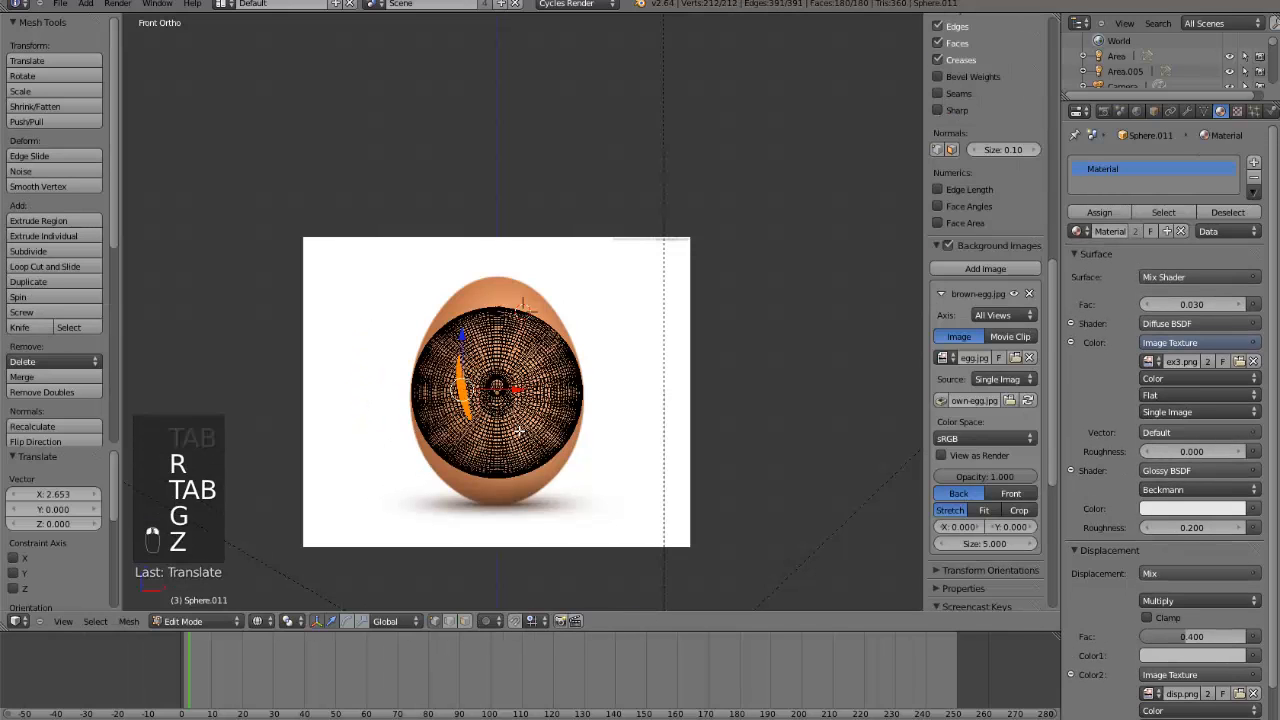
{"action": "key", "text": "g"}
{"action": "left_click", "coordinate": [553, 435]}
{"action": "key", "text": "Tab"}
{"action": "key", "text": "z"}
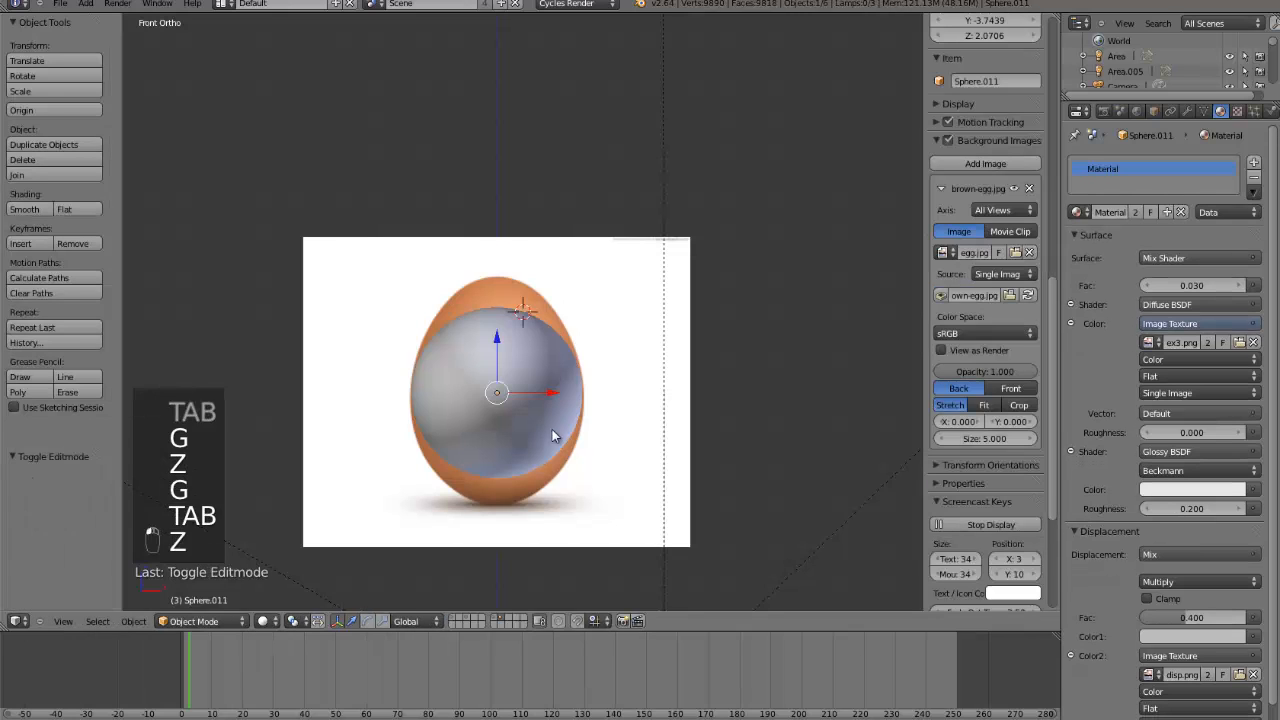
- Move the shell fragment to the lower left of the egg and rotate it by about -71° and -6° to lie nearly flat
{"action": "key", "text": "g"}
{"action": "left_click", "coordinate": [366, 466]}
{"action": "key", "text": "r"}
{"action": "left_click", "coordinate": [429, 397]}
{"action": "key", "text": "g"}
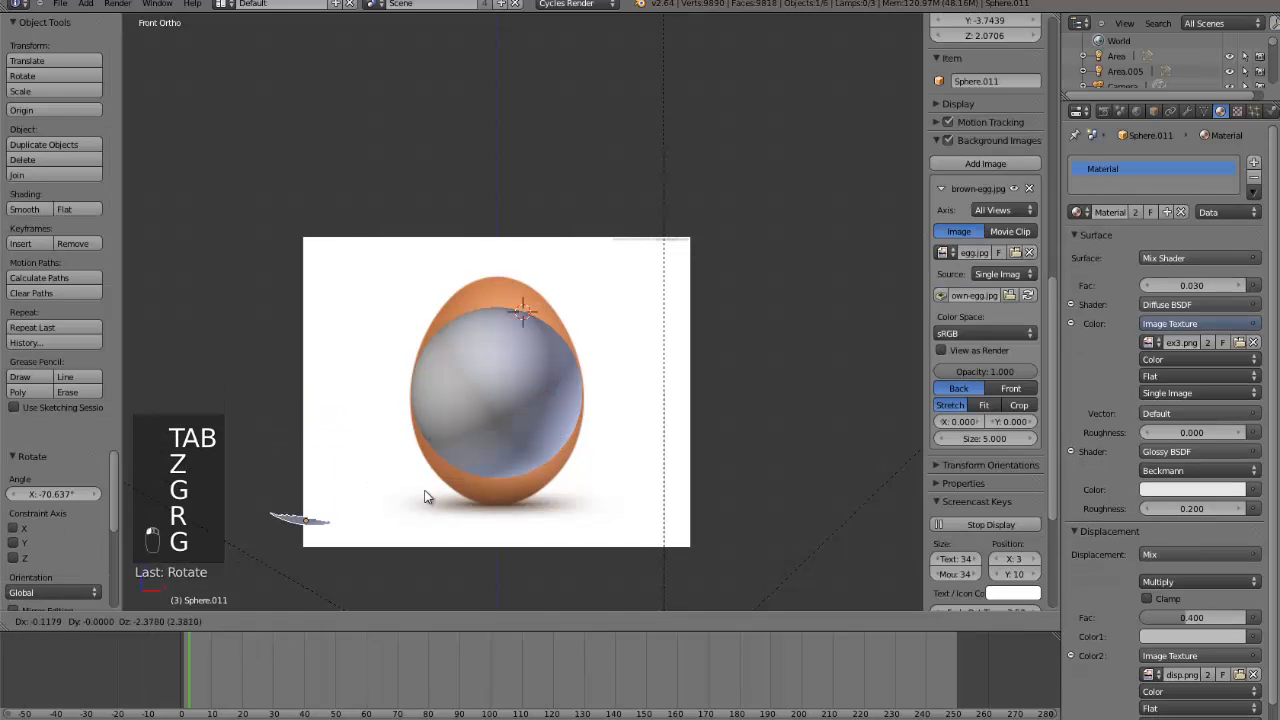
{"action": "left_click", "coordinate": [423, 491]}
{"action": "key", "text": "r"}
{"action": "left_click", "coordinate": [423, 491]}
- Edit the shell fragment's mesh and reposition three jagged vertices along its upper-left edge
{"action": "middle_click_drag", "start_coordinate": [423, 491], "coordinate": [331, 514]}
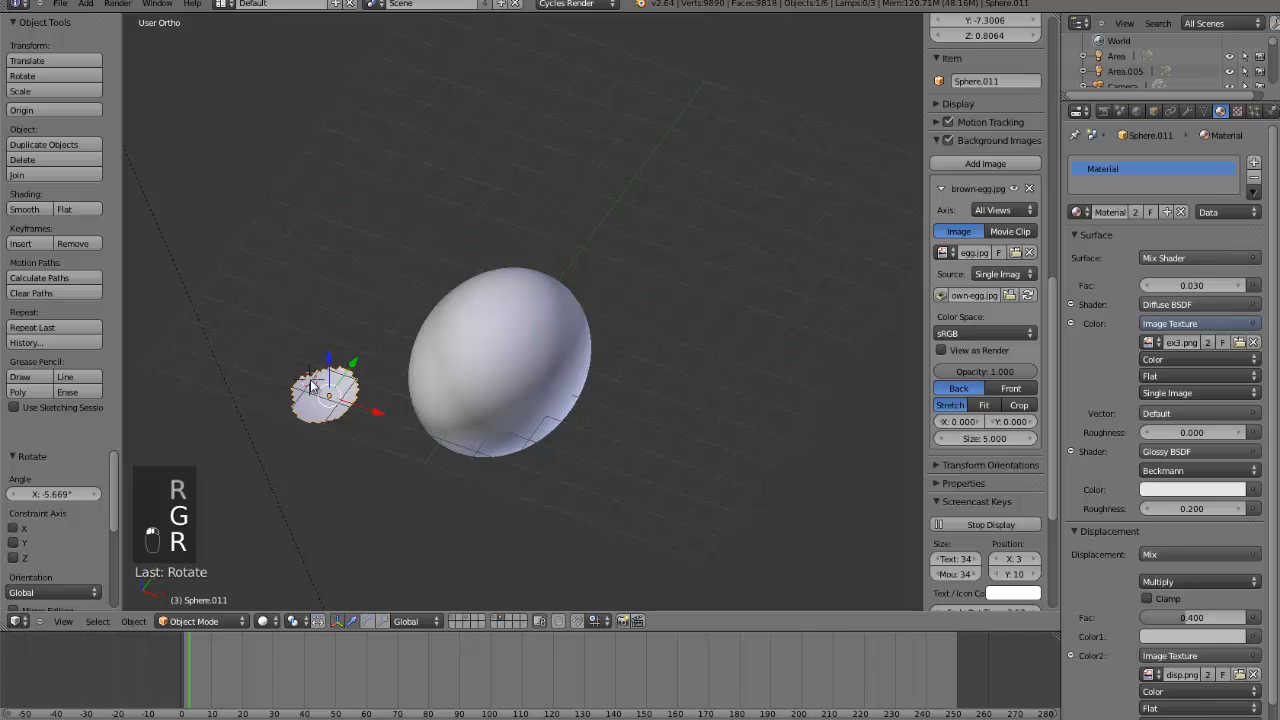
{"action": "key", "text": "ctrl+KP_Decimal"}
{"action": "scroll", "coordinate": [601, 251], "scroll_direction": "up", "scroll_amount": 13}
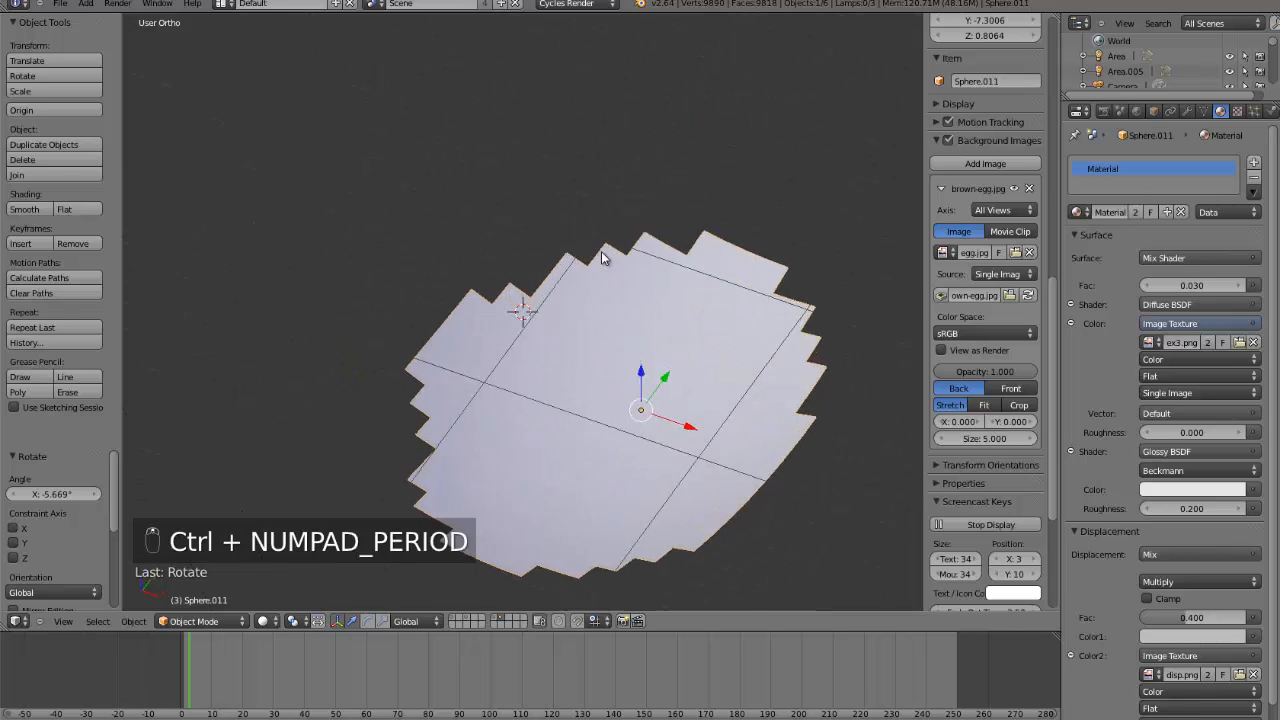
{"action": "key", "text": "Tab"}
{"action": "right_click", "coordinate": [458, 295]}
{"action": "key", "text": "g"}
{"action": "left_click", "coordinate": [459, 281]}
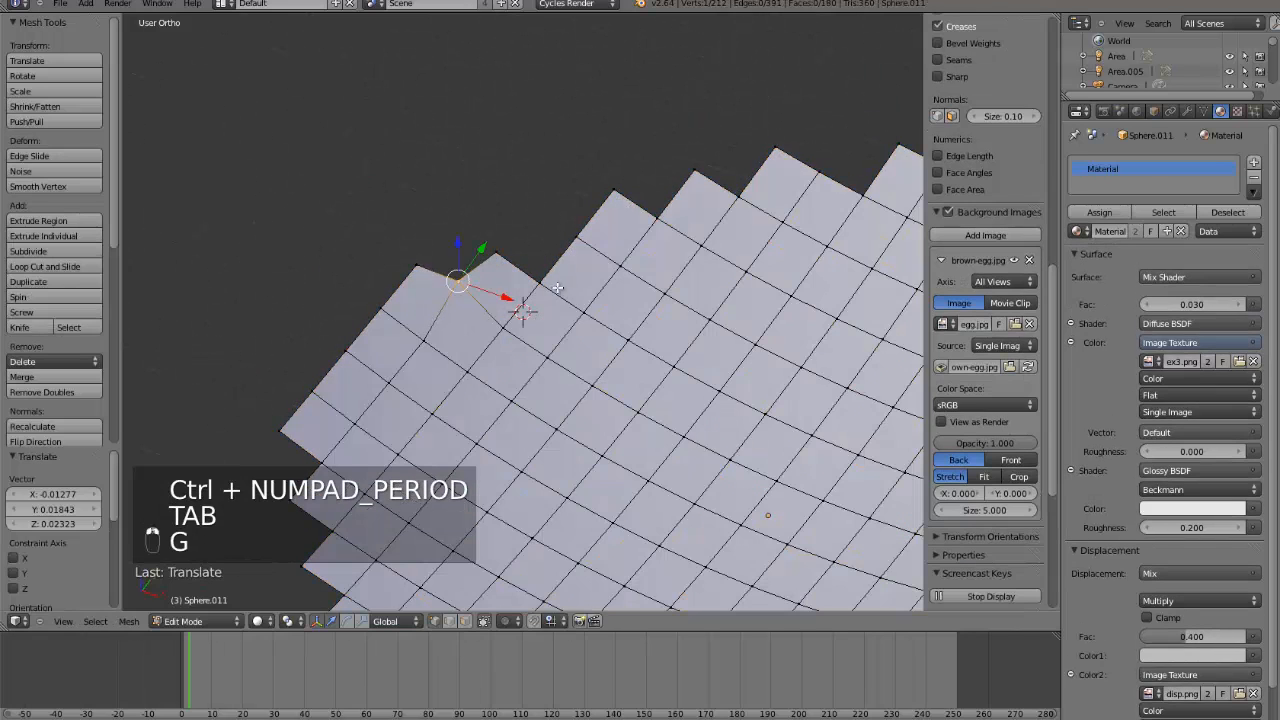
{"action": "right_click", "coordinate": [554, 283]}
{"action": "key", "text": "g"}
{"action": "left_click", "coordinate": [551, 265]}
{"action": "right_click", "coordinate": [612, 182]}
{"action": "key", "text": "g"}
{"action": "left_click", "coordinate": [612, 195]}
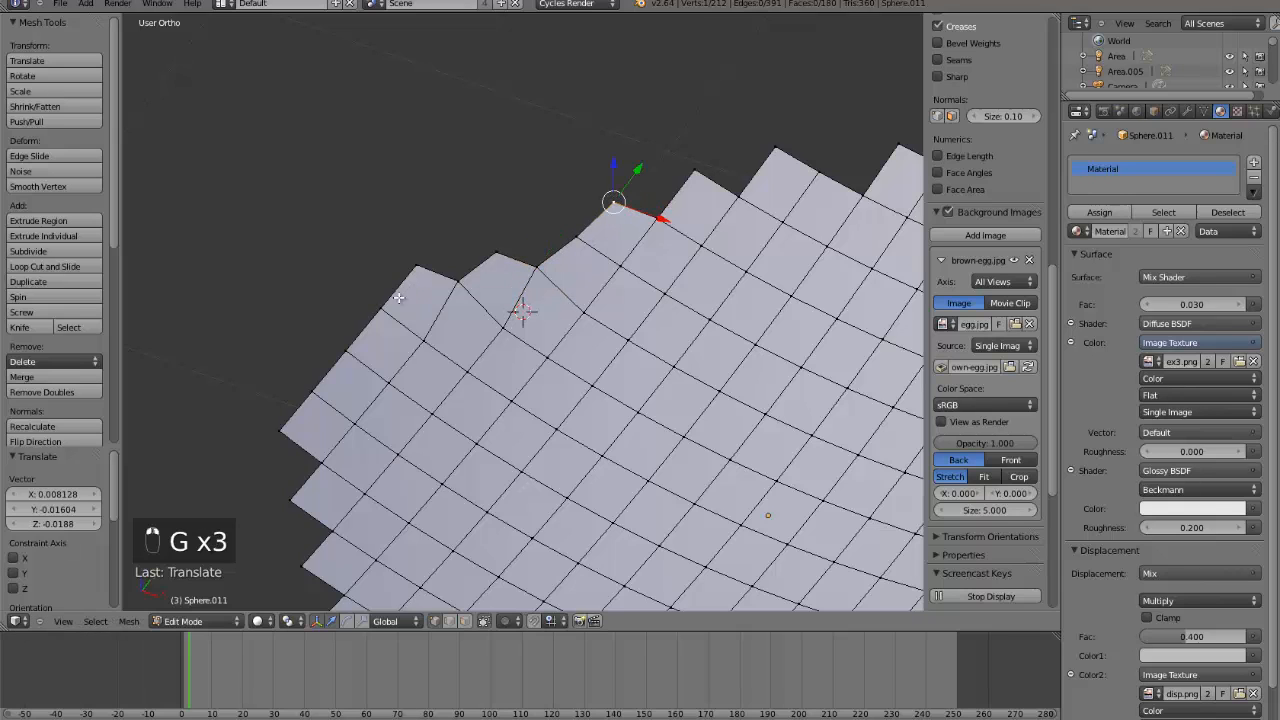
- Reposition four vertices around the fragment's left corner to round it off
{"action": "right_click", "coordinate": [385, 310]}
{"action": "key", "text": "g"}
{"action": "left_click", "coordinate": [375, 302]}
{"action": "key", "text": "g"}
{"action": "left_click", "coordinate": [323, 388]}
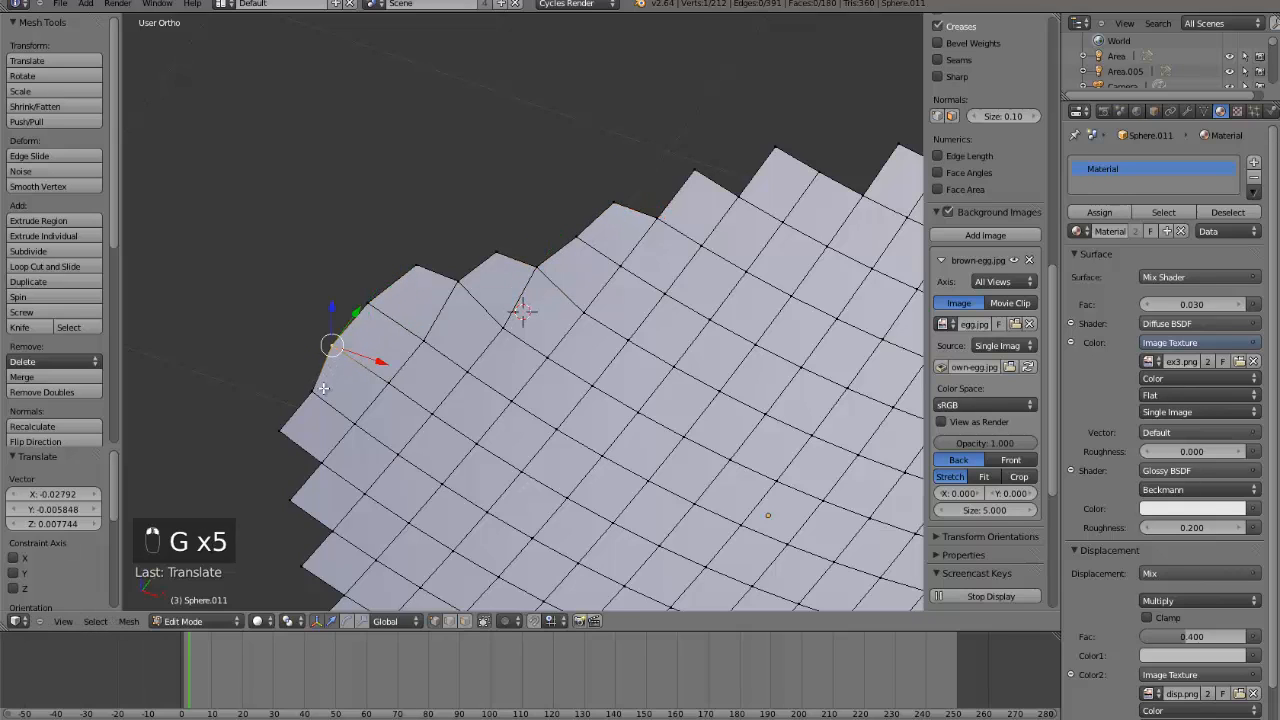
{"action": "key", "text": "g"}
{"action": "left_click", "coordinate": [283, 400]}
{"action": "right_click", "coordinate": [284, 428]}
{"action": "key", "text": "g"}
{"action": "left_click", "coordinate": [288, 430]}
- Pull two inset vertices on the fragment's left edge outward to soften the zigzag
{"action": "right_click", "coordinate": [320, 459]}
{"action": "key", "text": "g"}
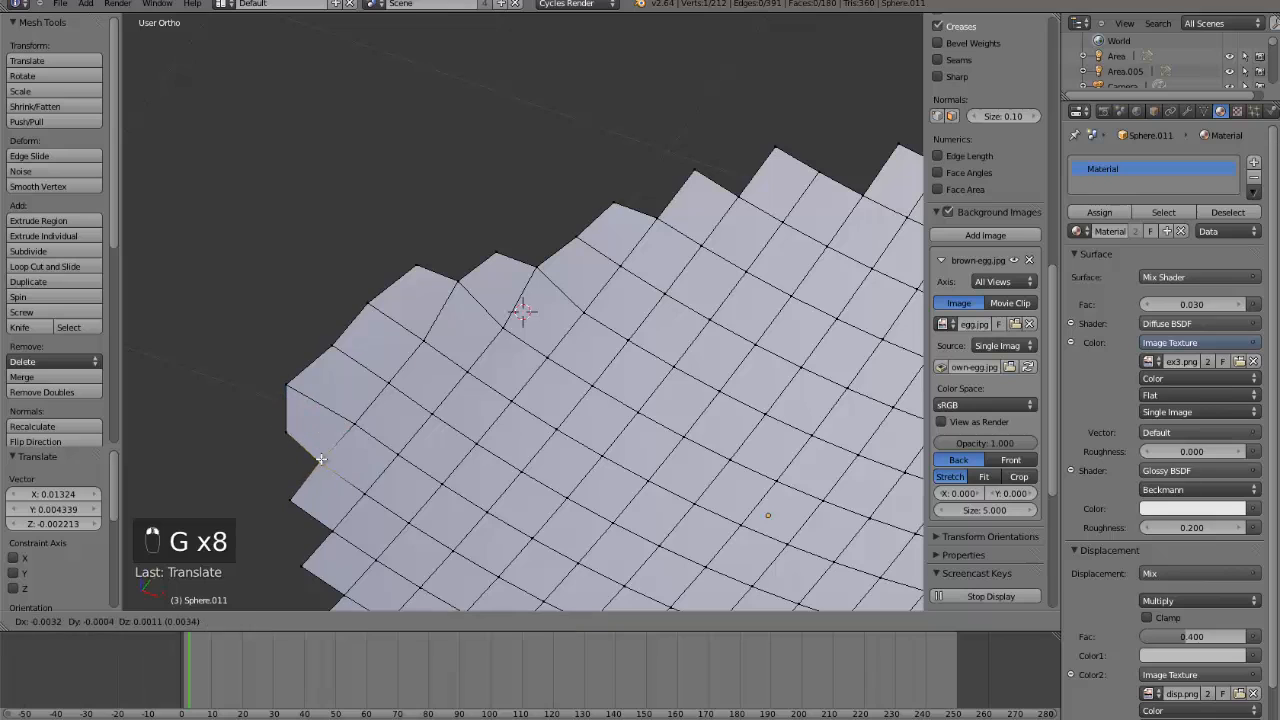
{"action": "left_click", "coordinate": [298, 461]}
{"action": "scroll", "coordinate": [302, 460], "scroll_direction": "down", "scroll_amount": 3}
{"action": "right_click", "coordinate": [412, 445]}
{"action": "key", "text": "g"}
{"action": "left_click", "coordinate": [404, 443]}
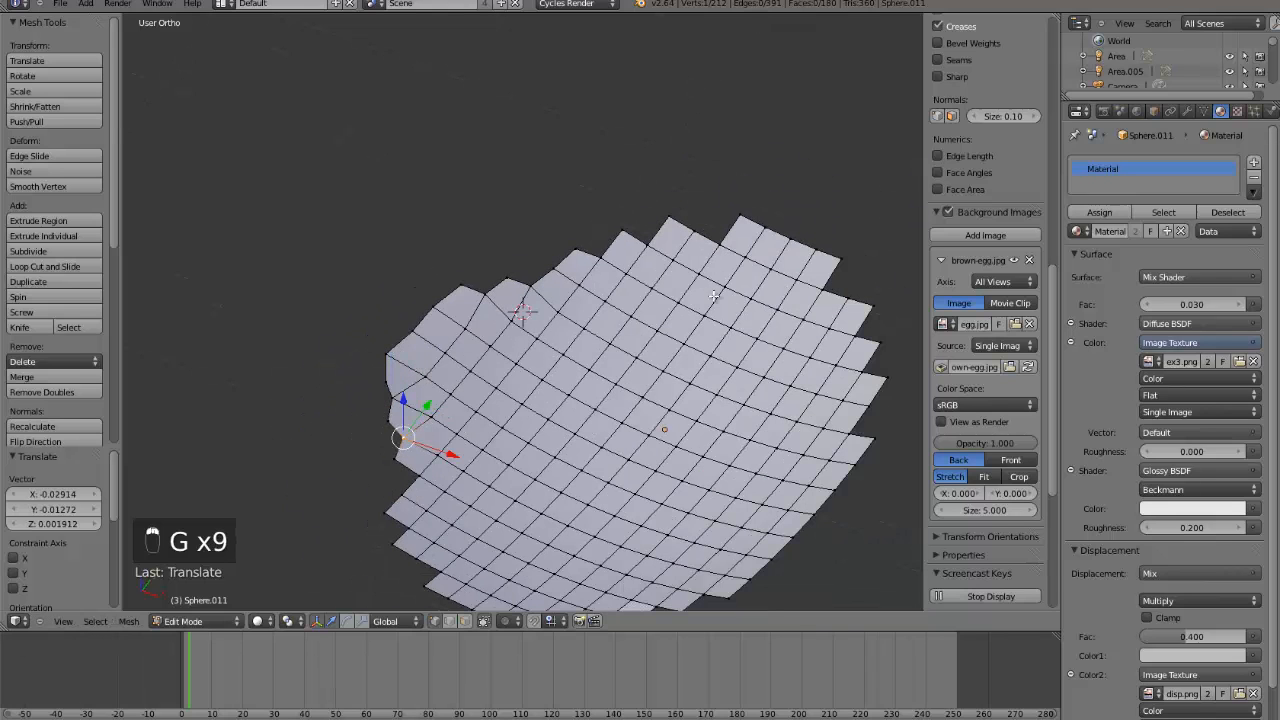
- Adjust two vertices near the top of the fragment's edge and leave mesh editing
{"action": "right_click", "coordinate": [711, 245]}
{"action": "key", "text": "g"}
{"action": "left_click", "coordinate": [708, 236]}
{"action": "right_click", "coordinate": [659, 212]}
{"action": "key", "text": "g"}
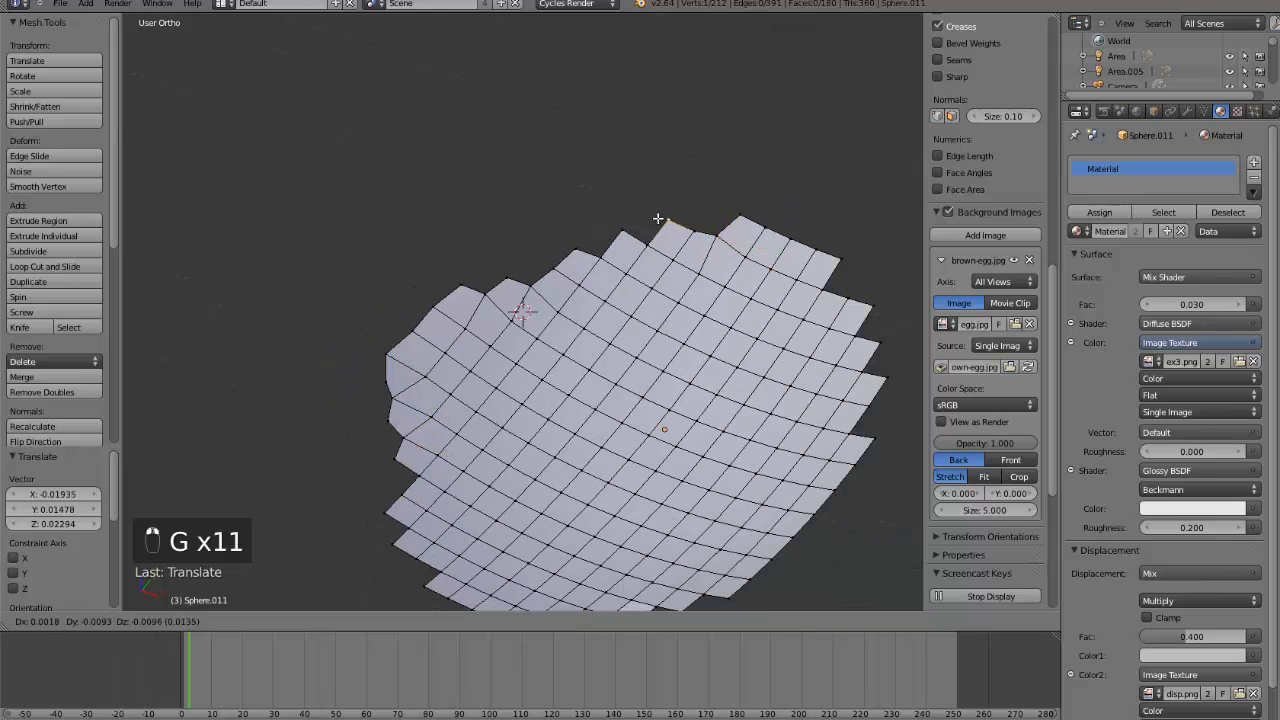
{"action": "left_click", "coordinate": [658, 228]}
{"action": "key", "text": "Tab"}
- Duplicate the shell fragment and raise the copy about 0.009 along Z
{"action": "scroll", "coordinate": [521, 371], "scroll_direction": "down", "scroll_amount": 2}
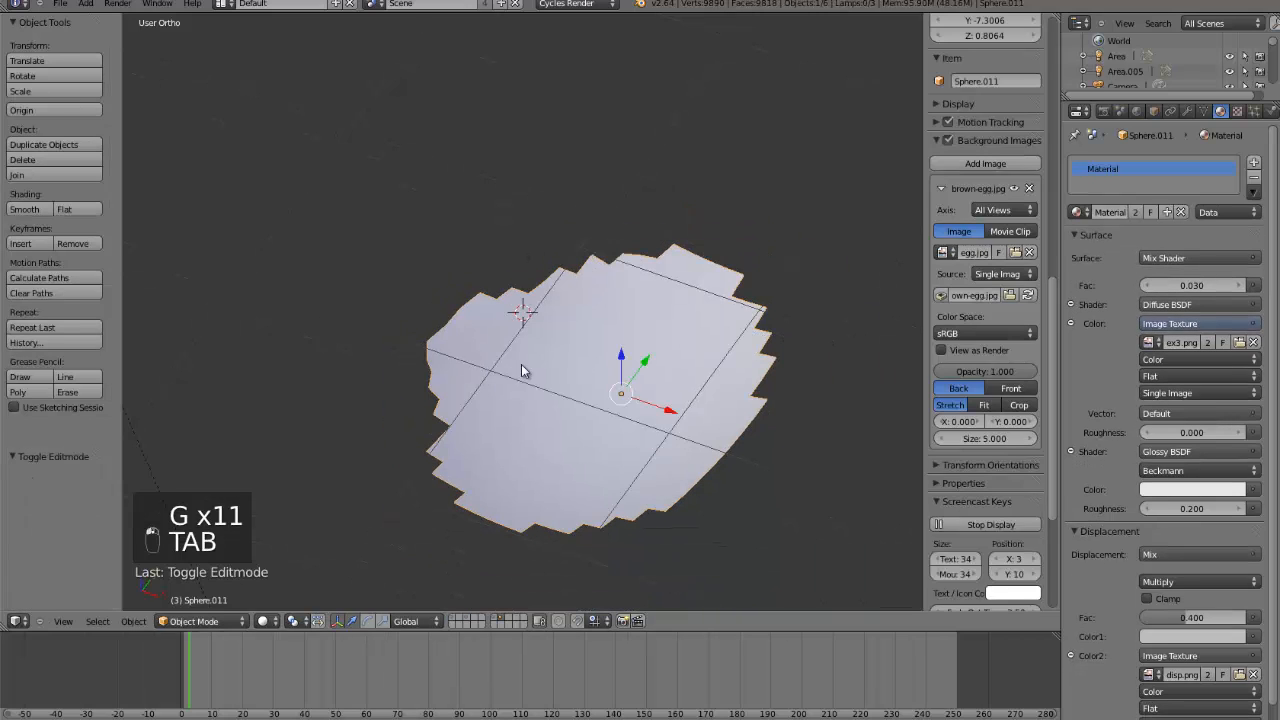
{"action": "key", "text": "shift+d"}
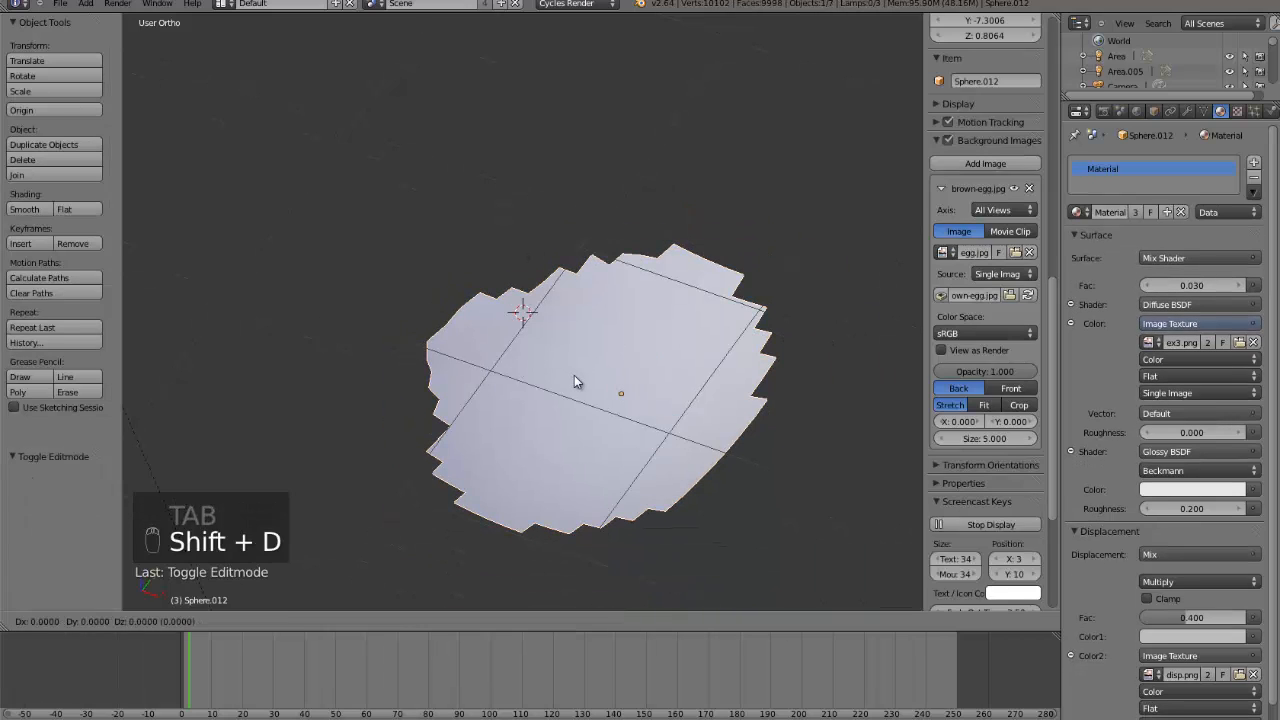
{"action": "scroll", "coordinate": [653, 366], "scroll_direction": "up", "scroll_amount": 2}
{"action": "mouse_move", "coordinate": [632, 405]}
{"action": "middle_mouse_down"}
{"action": "mouse_move", "coordinate": [627, 422]}
{"action": "mouse_move", "coordinate": [627, 398]}
{"action": "middle_mouse_up"}
{"action": "scroll", "coordinate": [627, 395], "scroll_direction": "up", "scroll_amount": 1}
{"action": "left_click_drag", "start_coordinate": [627, 385], "coordinate": [626, 378]}
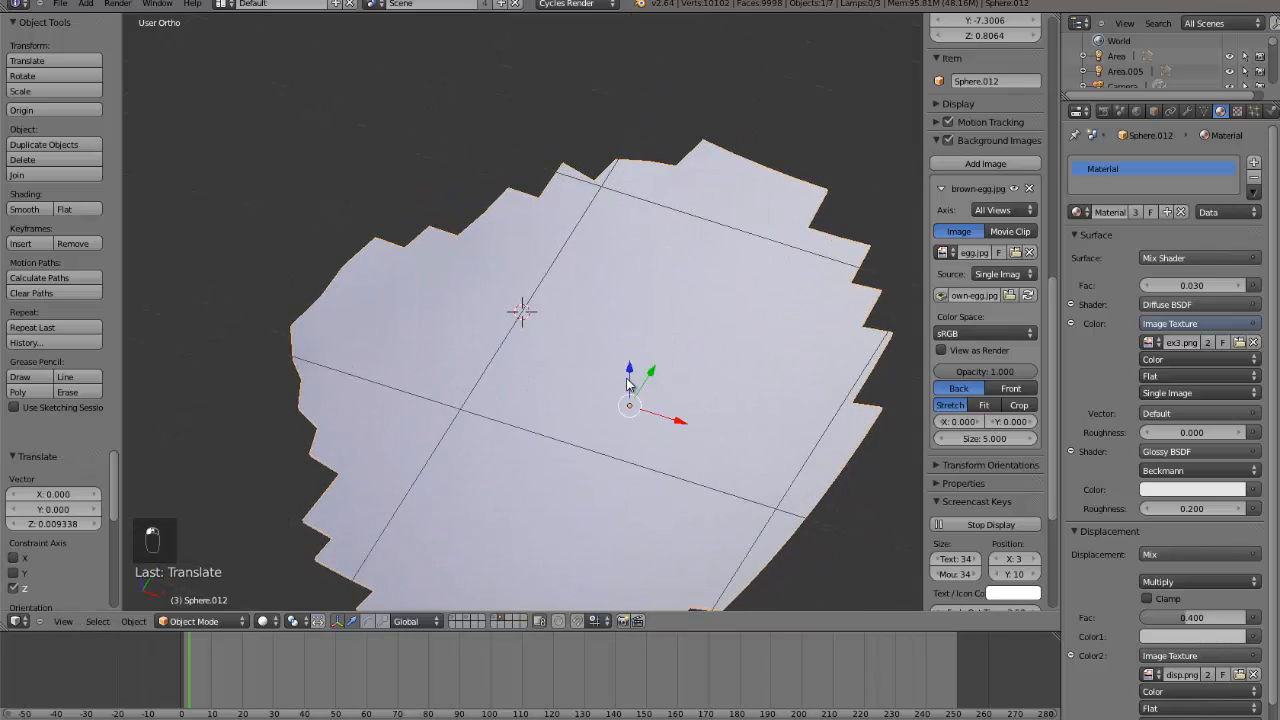
{"action": "scroll", "coordinate": [630, 380], "scroll_direction": "down", "scroll_amount": 2}
- Replace the duplicate fragment's material with a new one and open its mesh for editing
{"action": "left_click", "coordinate": [1254, 180]}
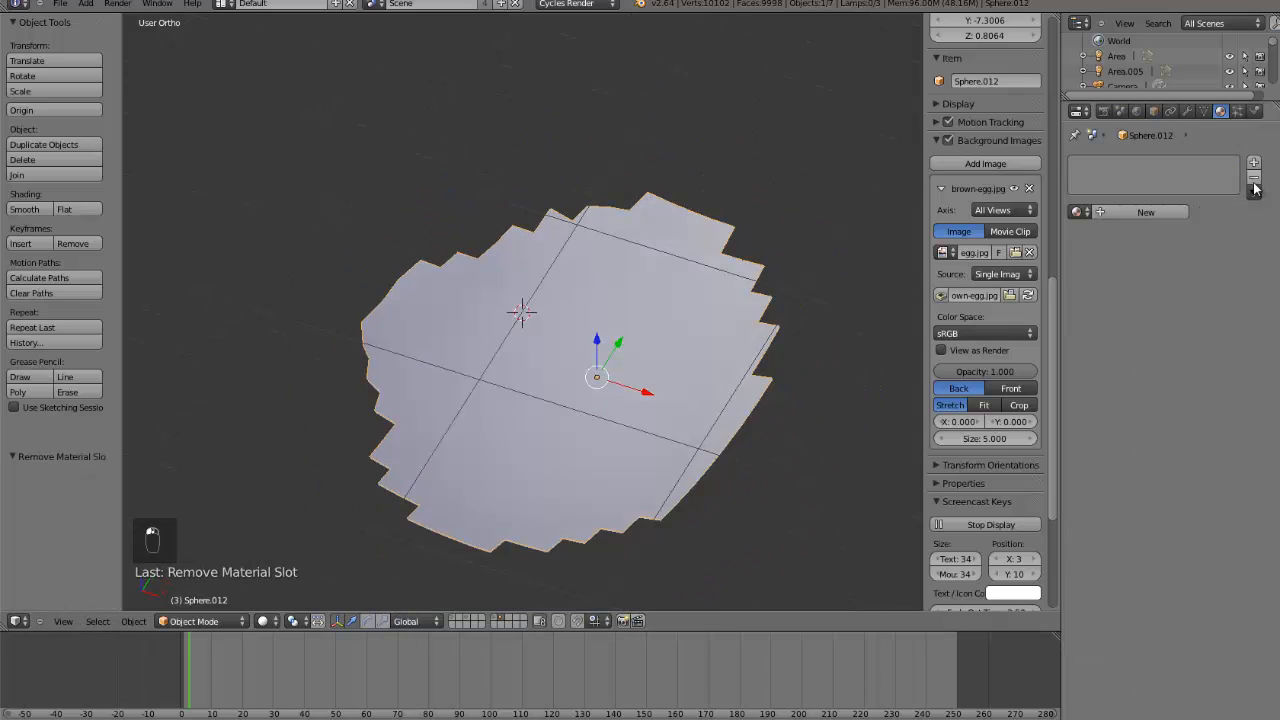
{"action": "left_click", "coordinate": [1152, 213]}
{"action": "key", "text": "Tab"}
{"action": "key", "text": "Tab"}
{"action": "key", "text": "Tab"}
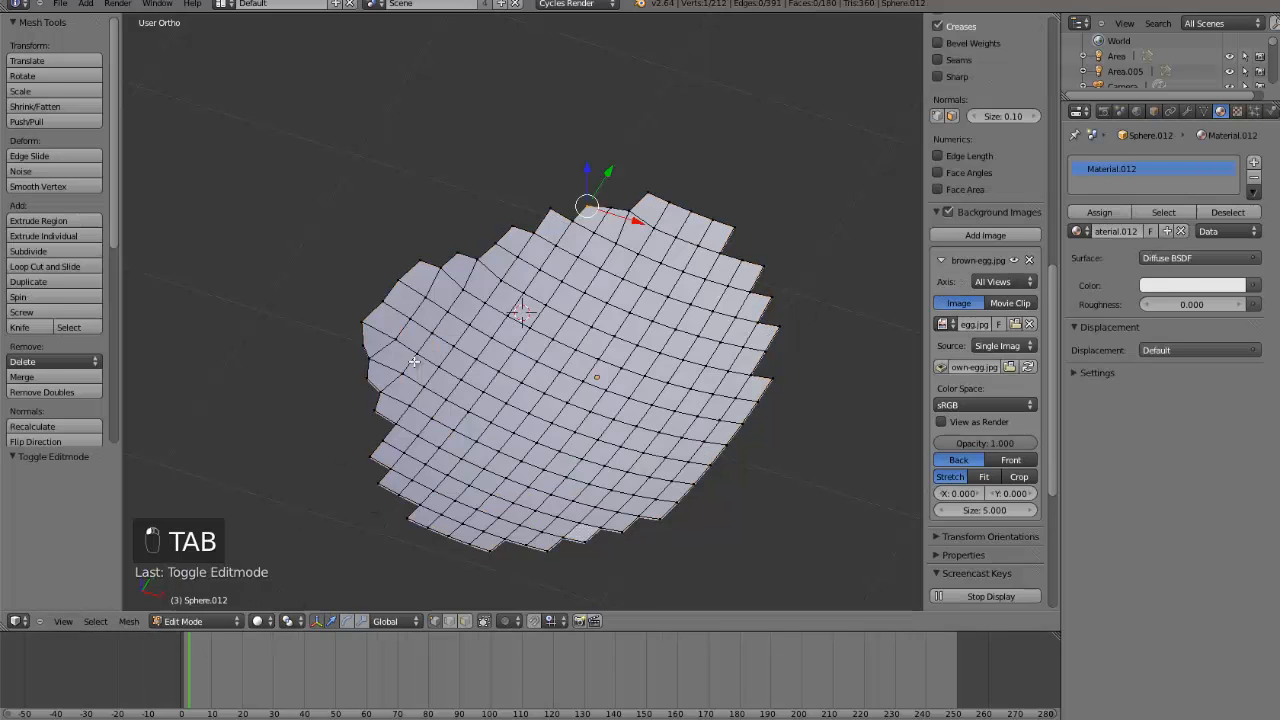
- Nudge two boundary vertices on the upper-left edge of the duplicate shell fragment to round its outline
{"action": "scroll", "coordinate": [308, 325], "scroll_direction": "up", "scroll_amount": 2}
{"action": "right_click", "coordinate": [308, 325]}
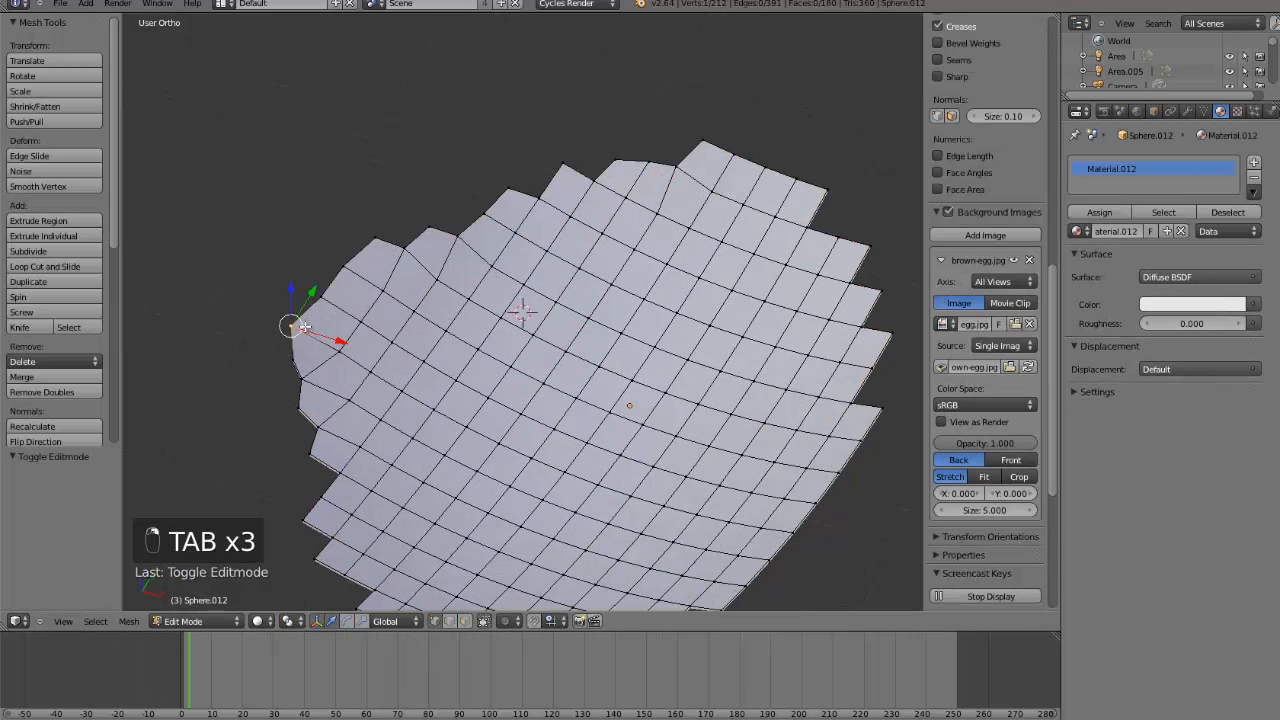
{"action": "key", "text": "g"}
{"action": "left_click", "coordinate": [313, 329]}
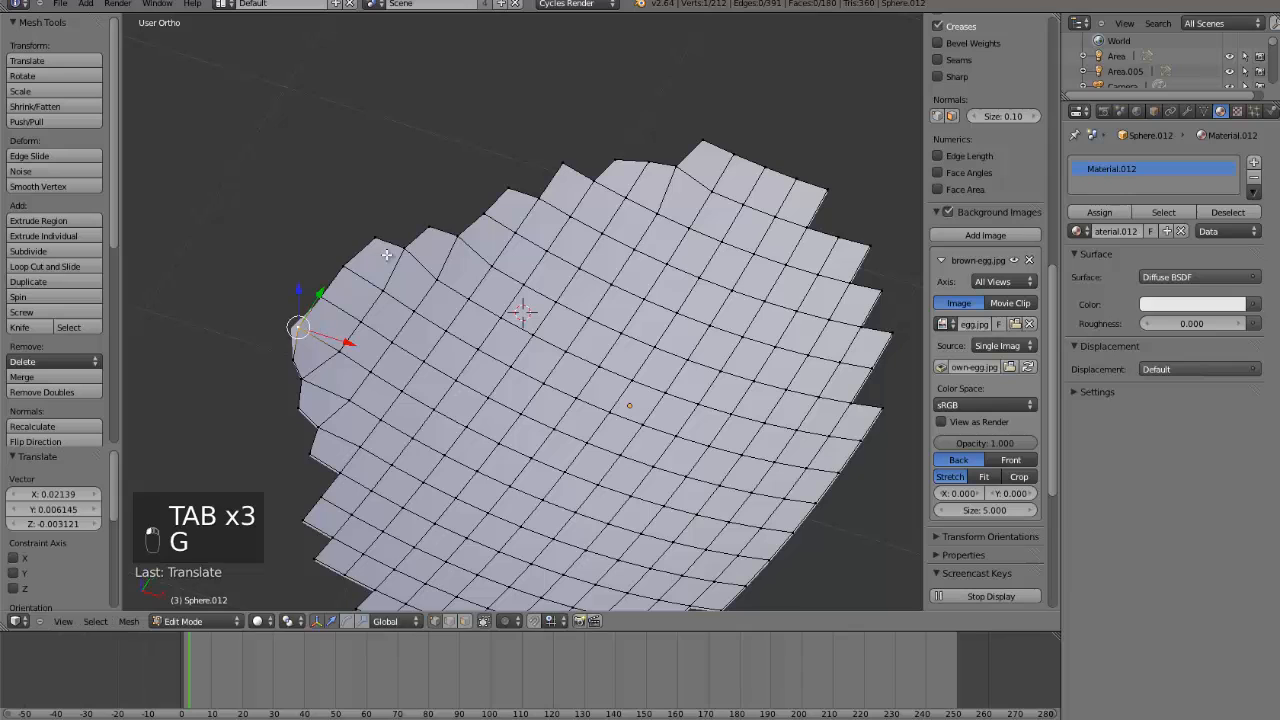
{"action": "right_click", "coordinate": [395, 251]}
{"action": "key", "text": "g"}
{"action": "left_click", "coordinate": [396, 246]}
- Move two notch vertices lower on the fragment's left edge outward and leave mesh editing
{"action": "right_click", "coordinate": [331, 451]}
{"action": "key", "text": "g"}
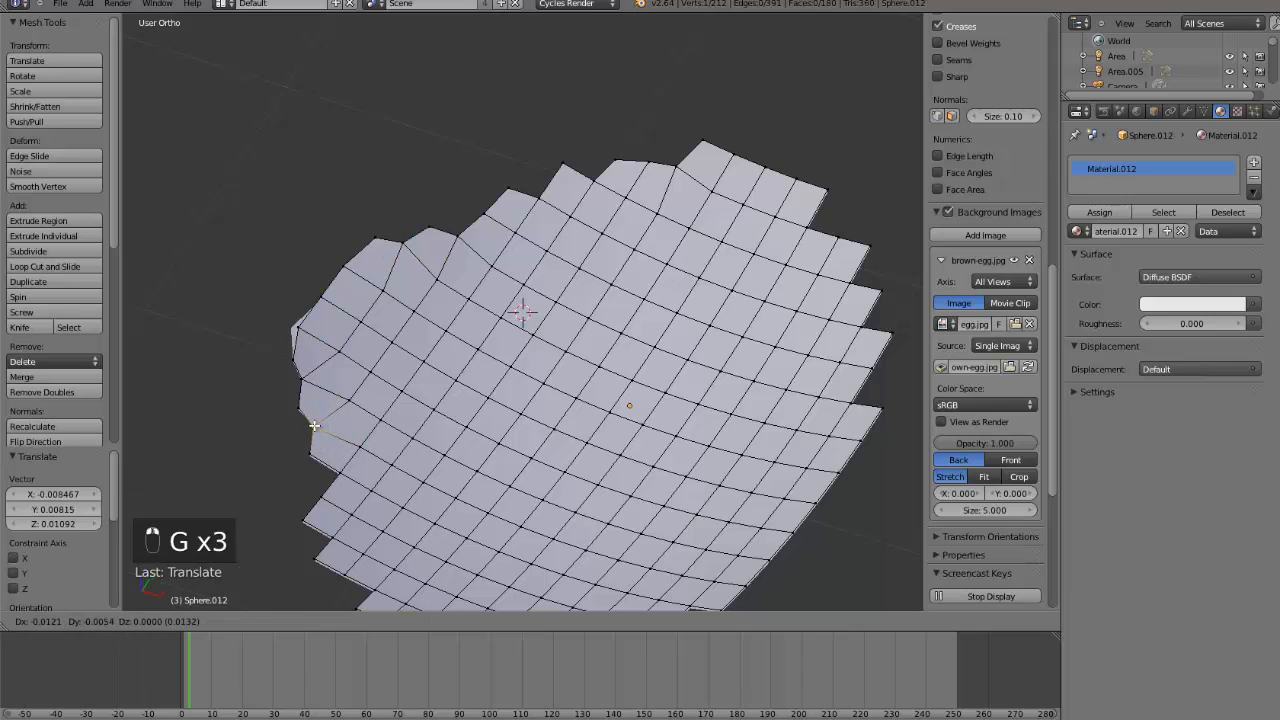
{"action": "left_click", "coordinate": [327, 524]}
{"action": "right_click", "coordinate": [345, 480]}
{"action": "key", "text": "g"}
{"action": "left_click", "coordinate": [340, 481]}
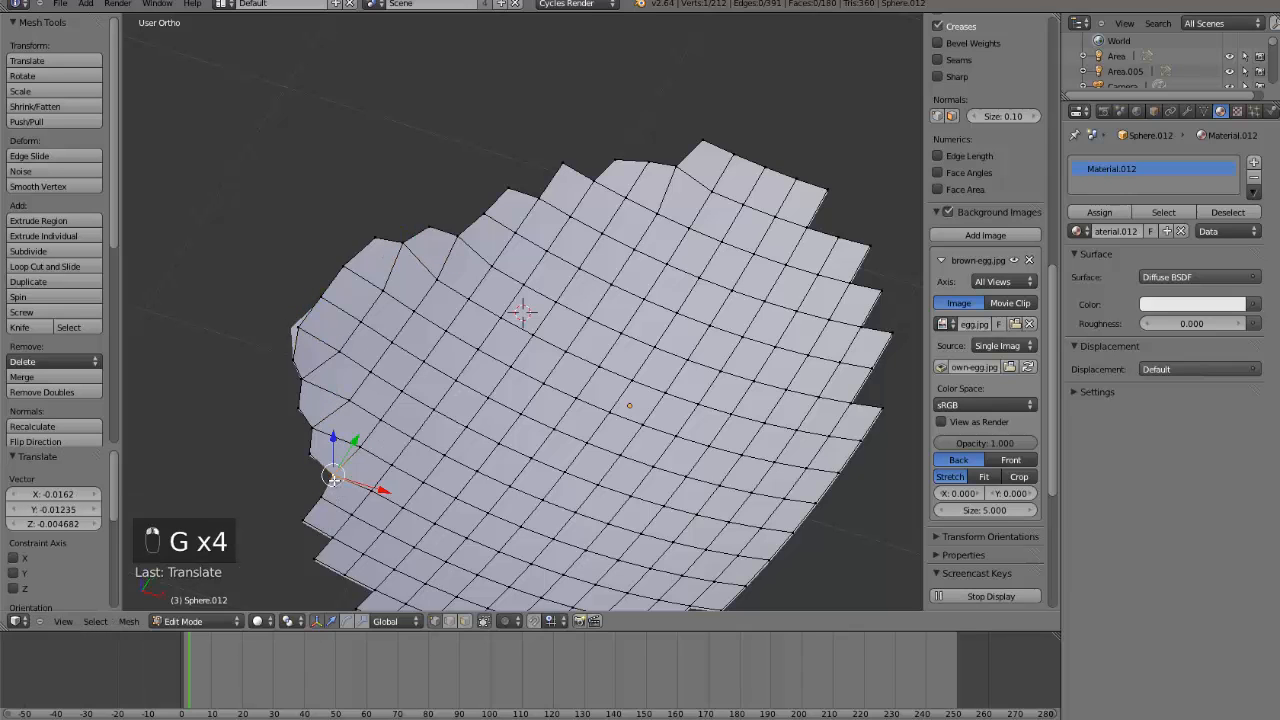
{"action": "scroll", "coordinate": [437, 483], "scroll_direction": "down", "scroll_amount": 4}
{"action": "middle_click_drag", "start_coordinate": [437, 483], "coordinate": [480, 491]}
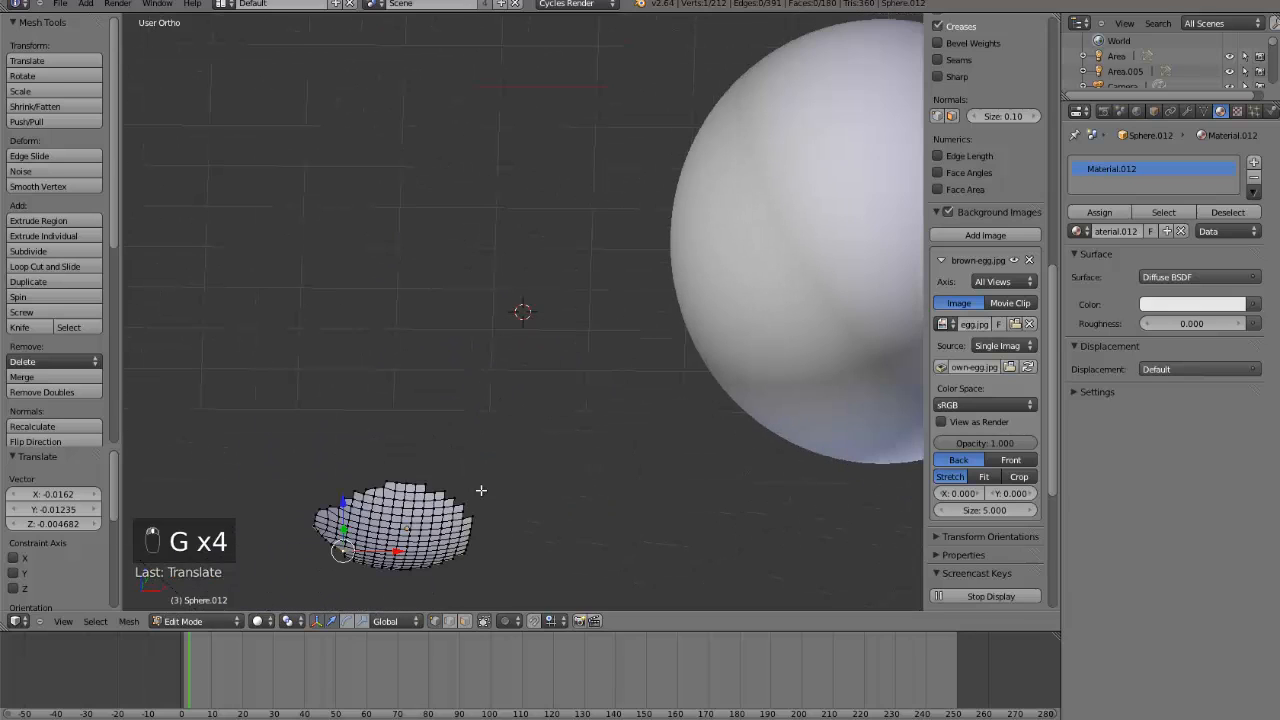
{"action": "key", "text": "KP_1"}
{"action": "scroll", "coordinate": [482, 491], "scroll_direction": "down", "scroll_amount": 5}
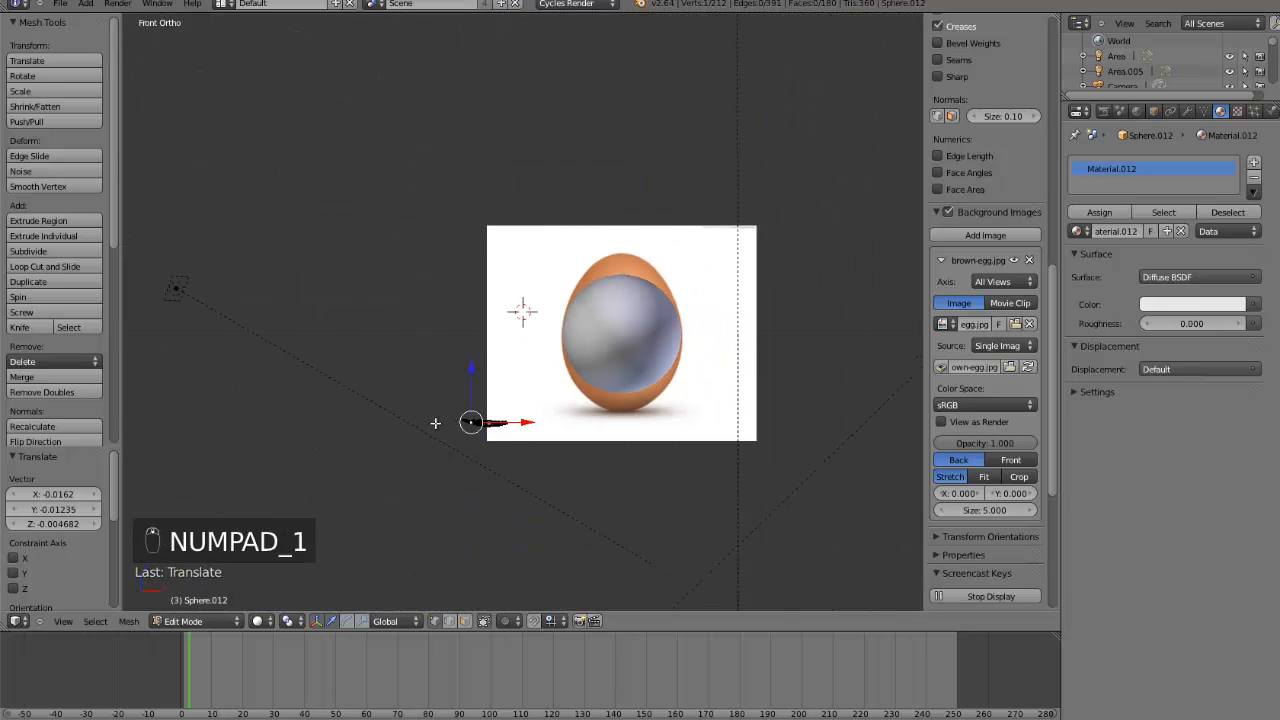
{"action": "key", "text": "ctrl+KP_Decimal"}
{"action": "key", "text": "Tab"}
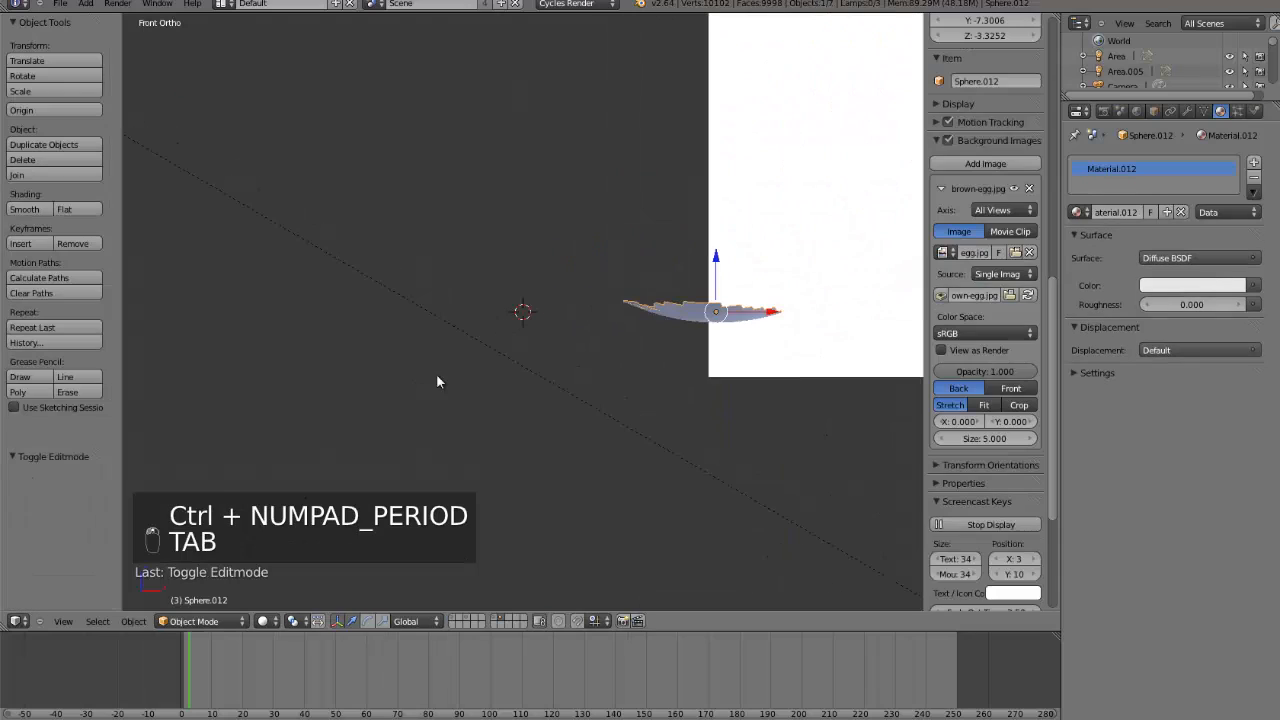
- Preview the shell fragment with rendered shading and set the world background strength to 2
{"action": "left_click", "coordinate": [262, 621]}
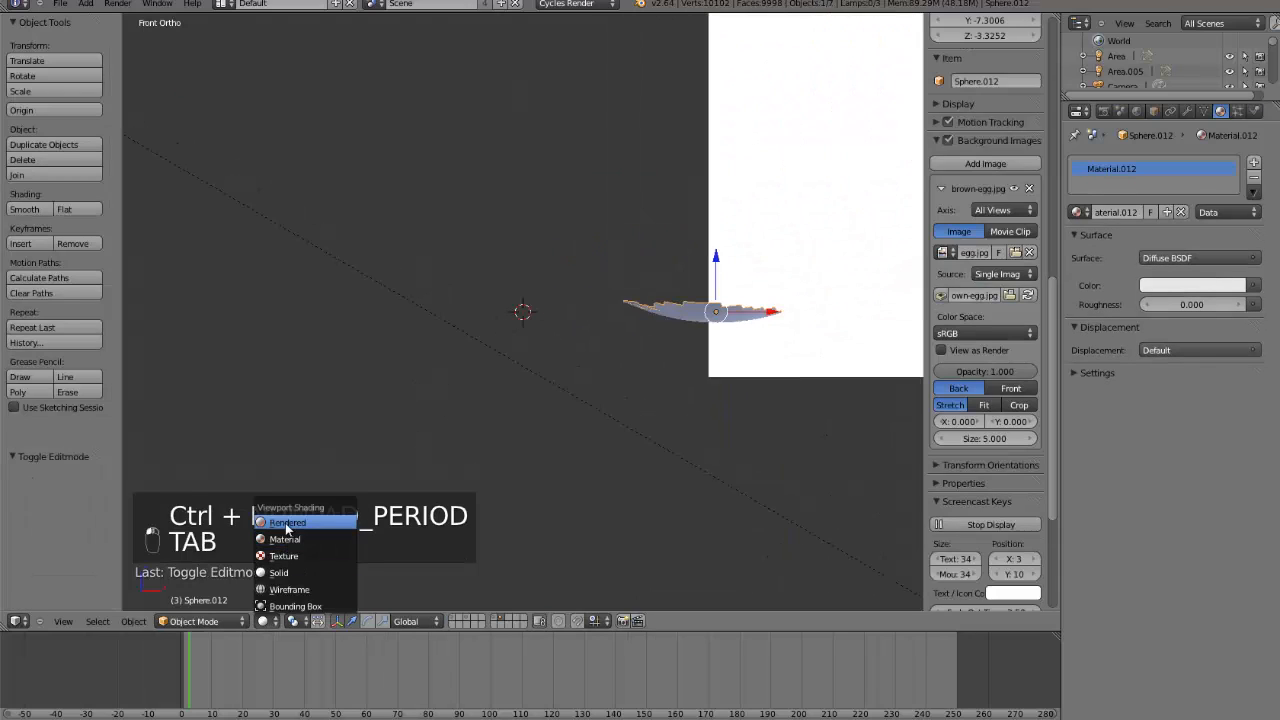
{"action": "left_click", "coordinate": [300, 522]}
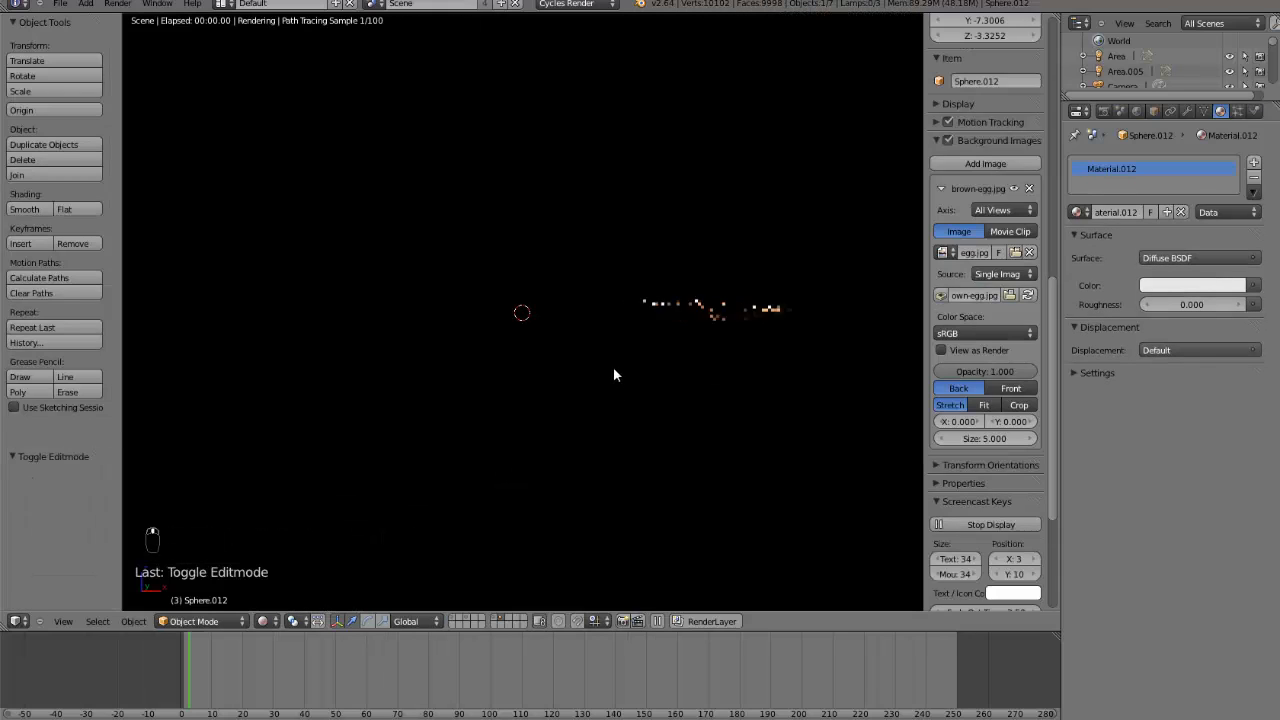
{"action": "middle_click_drag", "start_coordinate": [612, 383], "coordinate": [617, 426]}
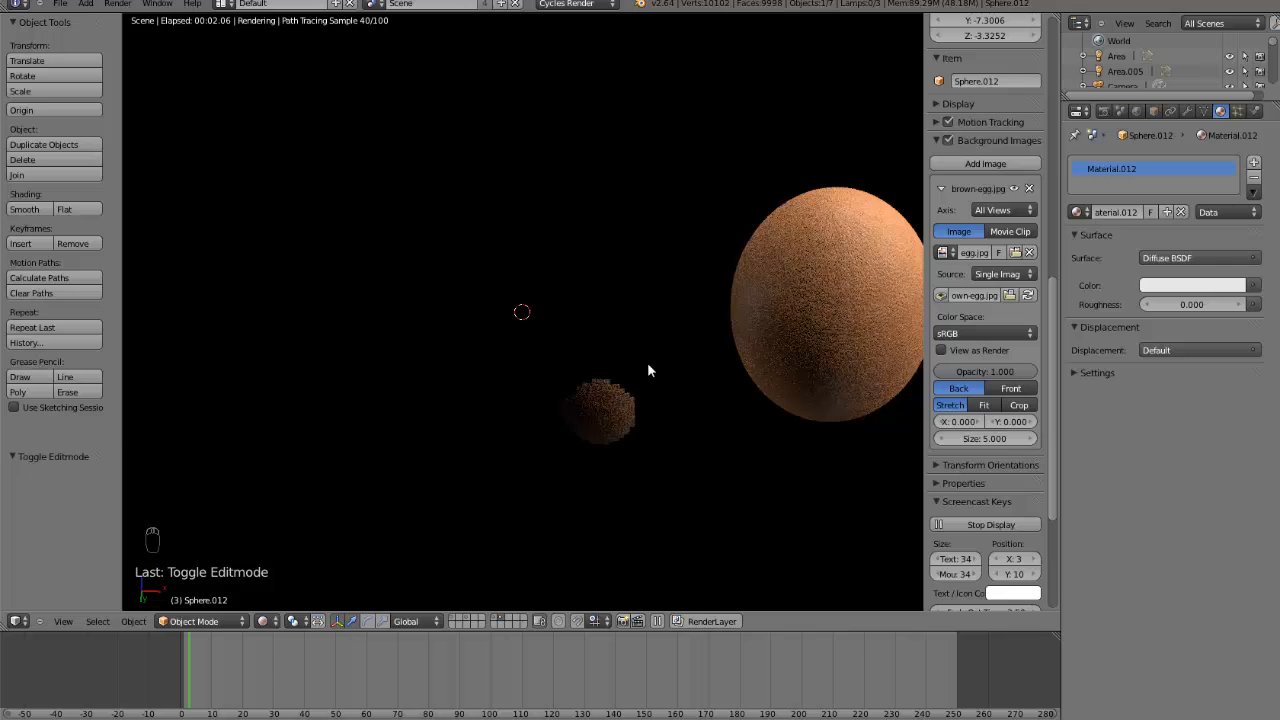
{"action": "middle_click_drag", "start_coordinate": [647, 370], "coordinate": [586, 420]}
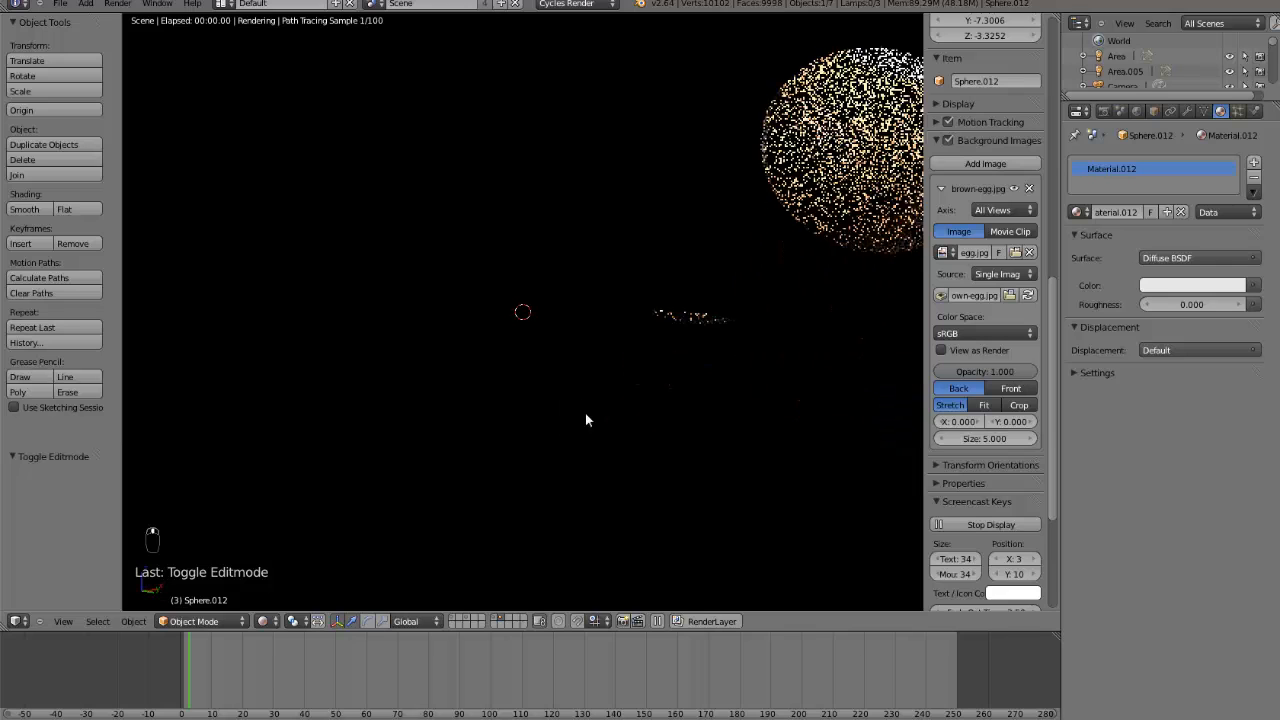
{"action": "left_click", "coordinate": [1137, 111]}
{"action": "left_click", "coordinate": [1173, 254]}
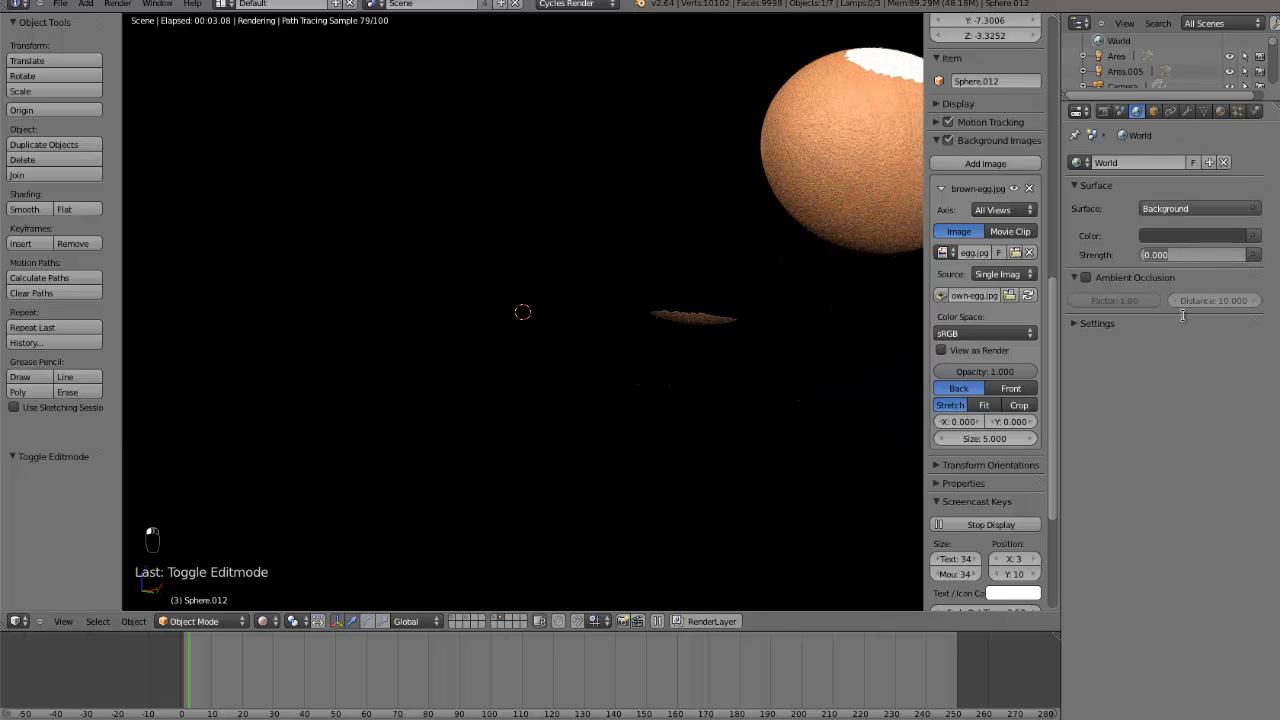
{"action": "key", "text": "Return"}
- Examine the rendered fragment and egg from several angles and view the egg_picture reference image
{"action": "middle_click_drag", "start_coordinate": [741, 483], "coordinate": [787, 422]}
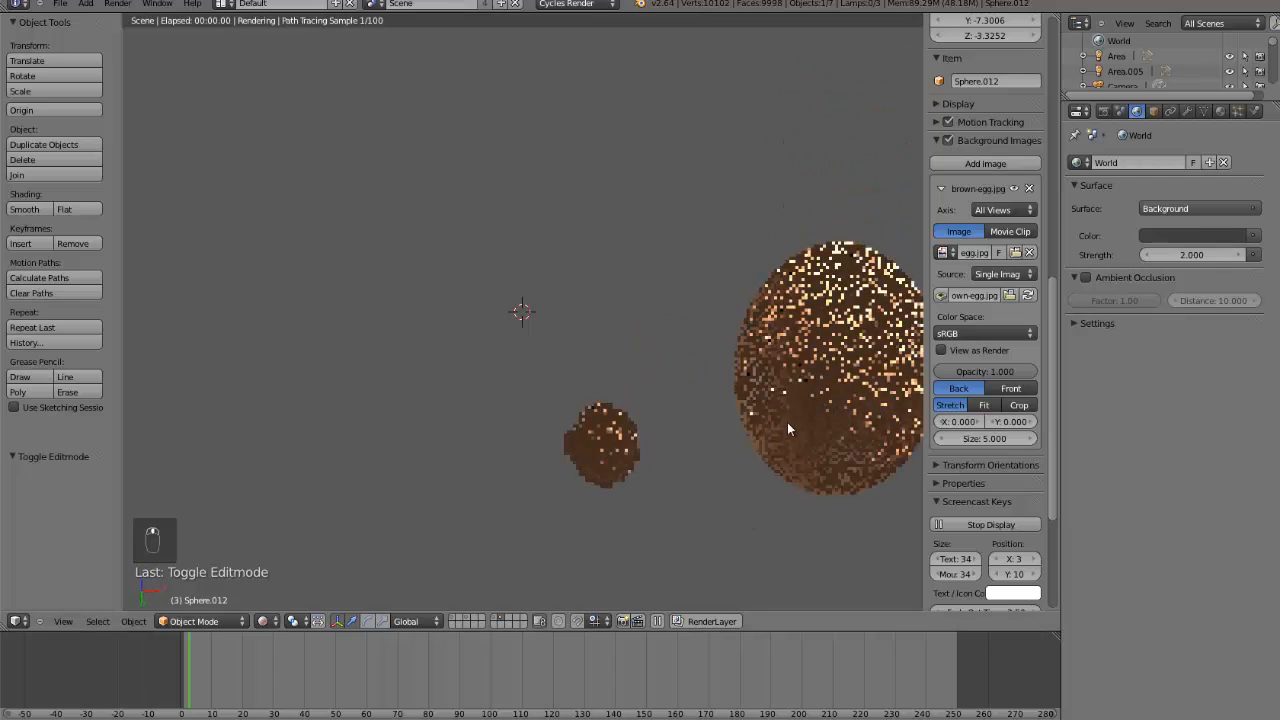
{"action": "middle_click_drag", "start_coordinate": [640, 346], "coordinate": [673, 294]}
{"action": "key", "text": "KP_7"}
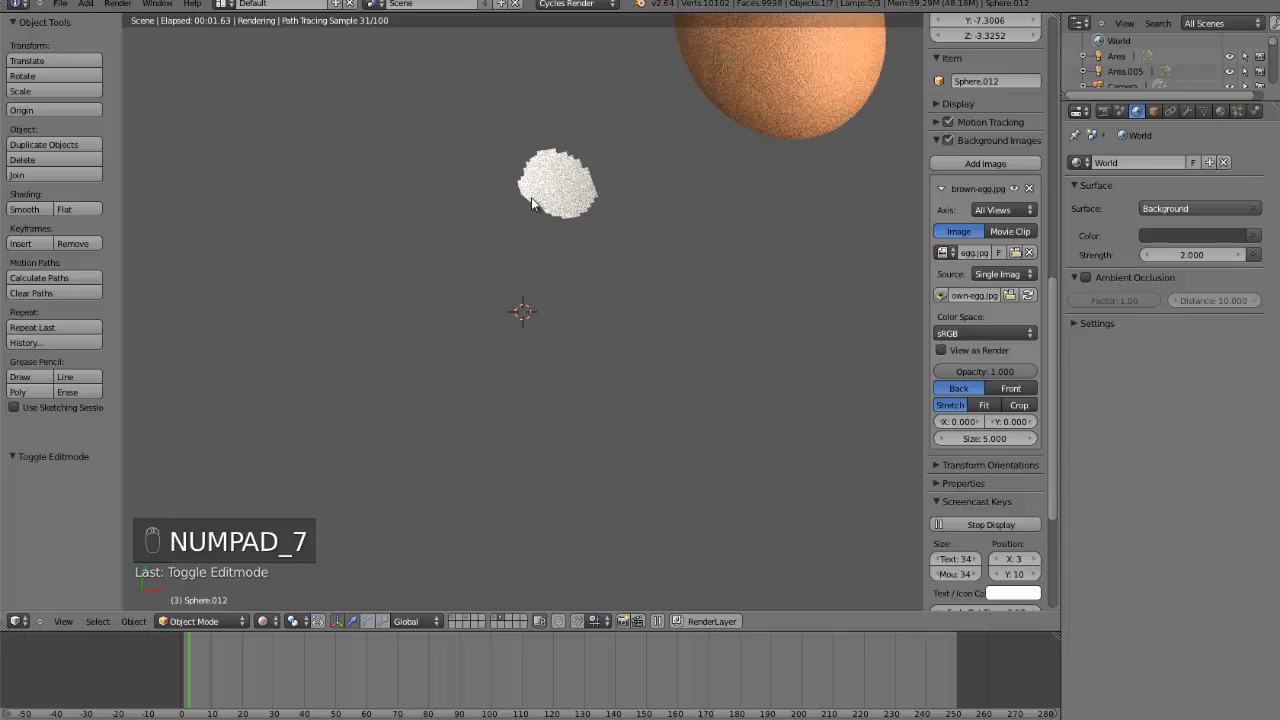
{"action": "key", "text": "ctrl+KP_Decimal"}
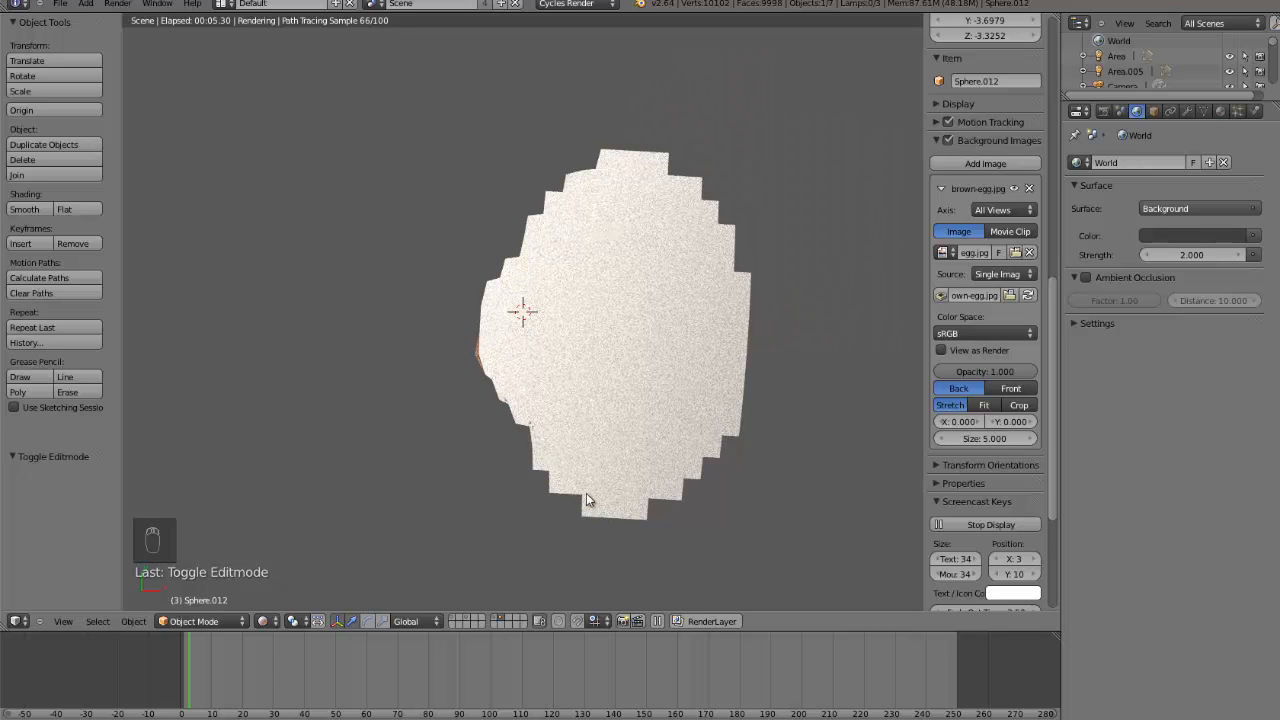
{"action": "scroll", "coordinate": [586, 493], "scroll_direction": "down", "scroll_amount": 6}
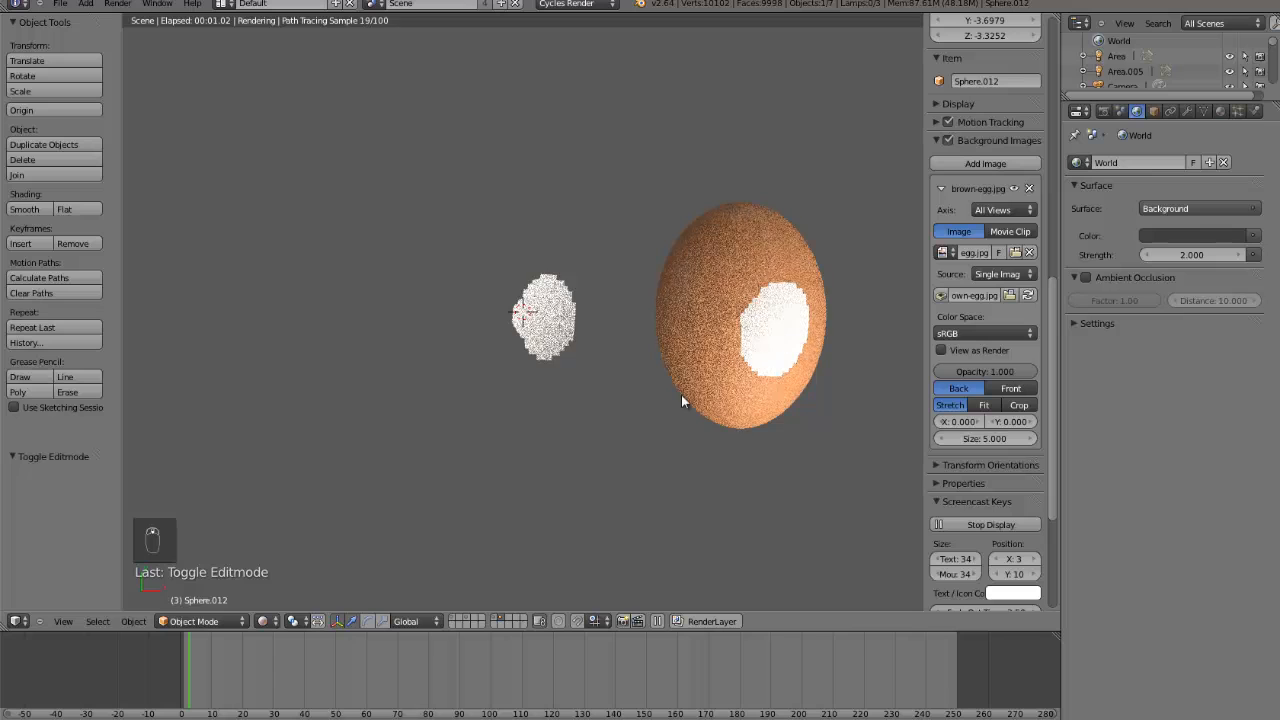
{"action": "scroll", "coordinate": [619, 406], "scroll_direction": "down", "scroll_amount": 2}
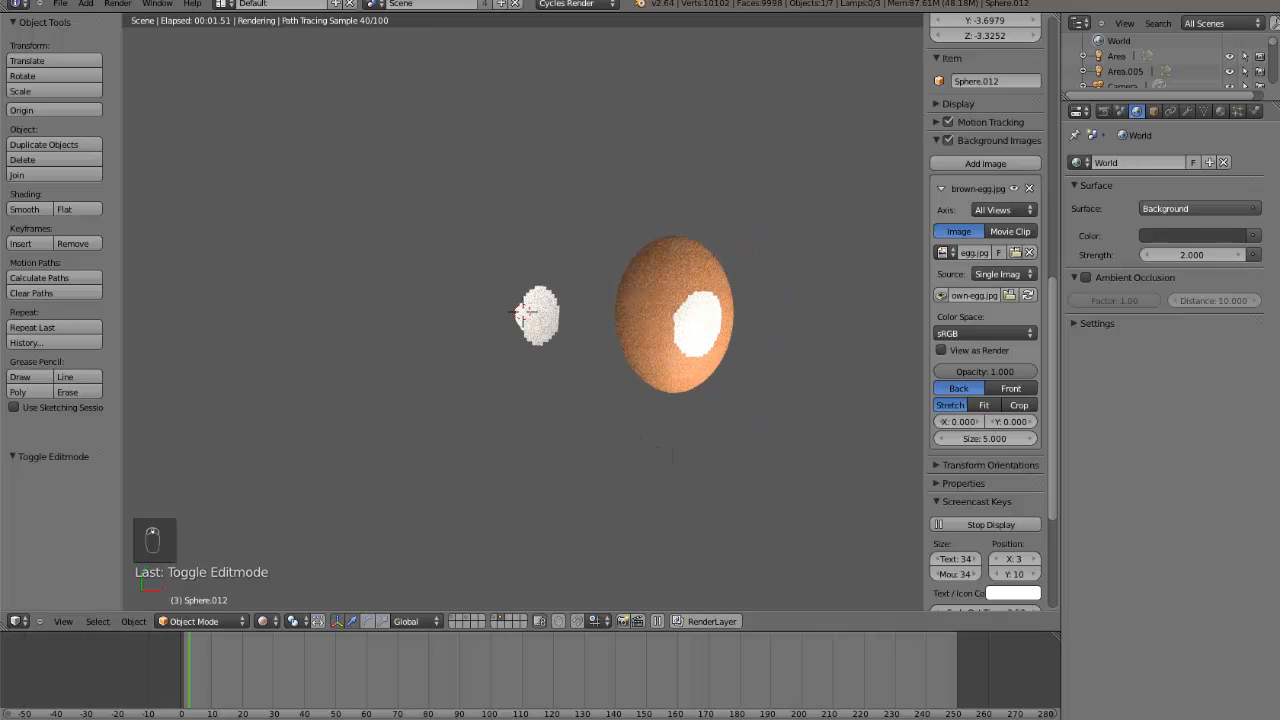
{"action": "mouse_move", "coordinate": [431, 714]}
{"action": "left_click", "coordinate": [265, 675]}
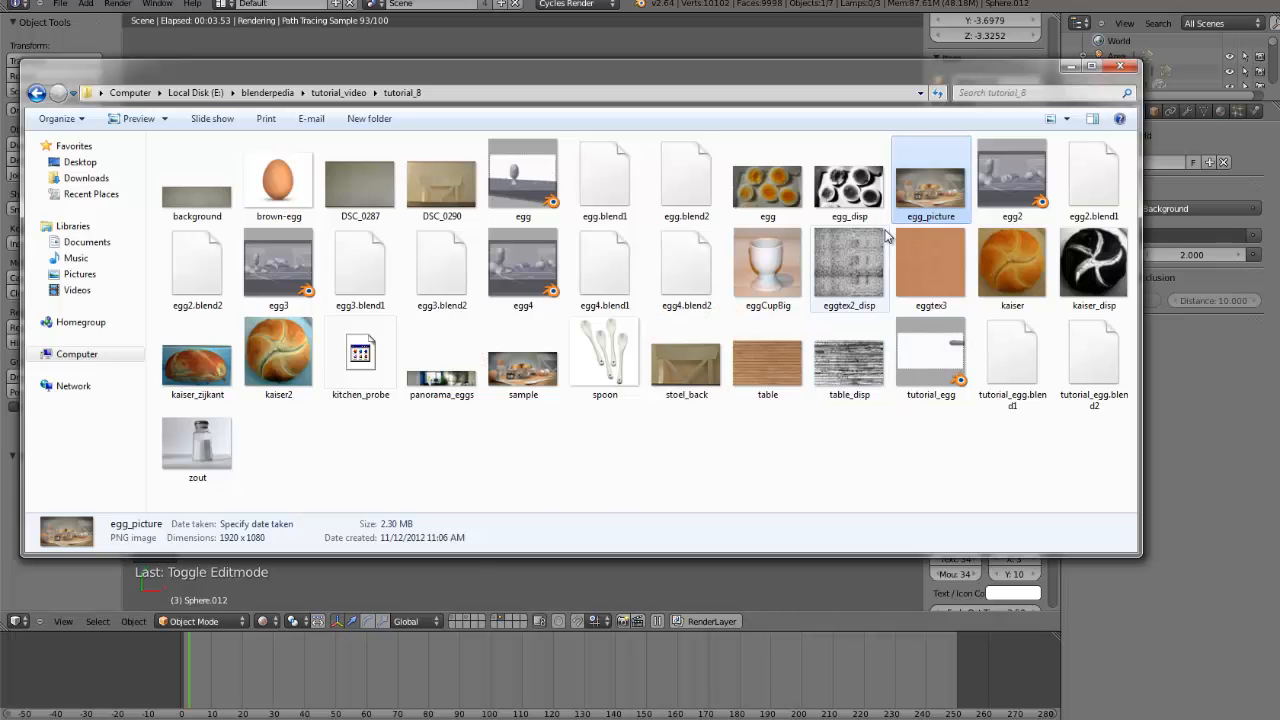
{"action": "double_click", "coordinate": [909, 186]}
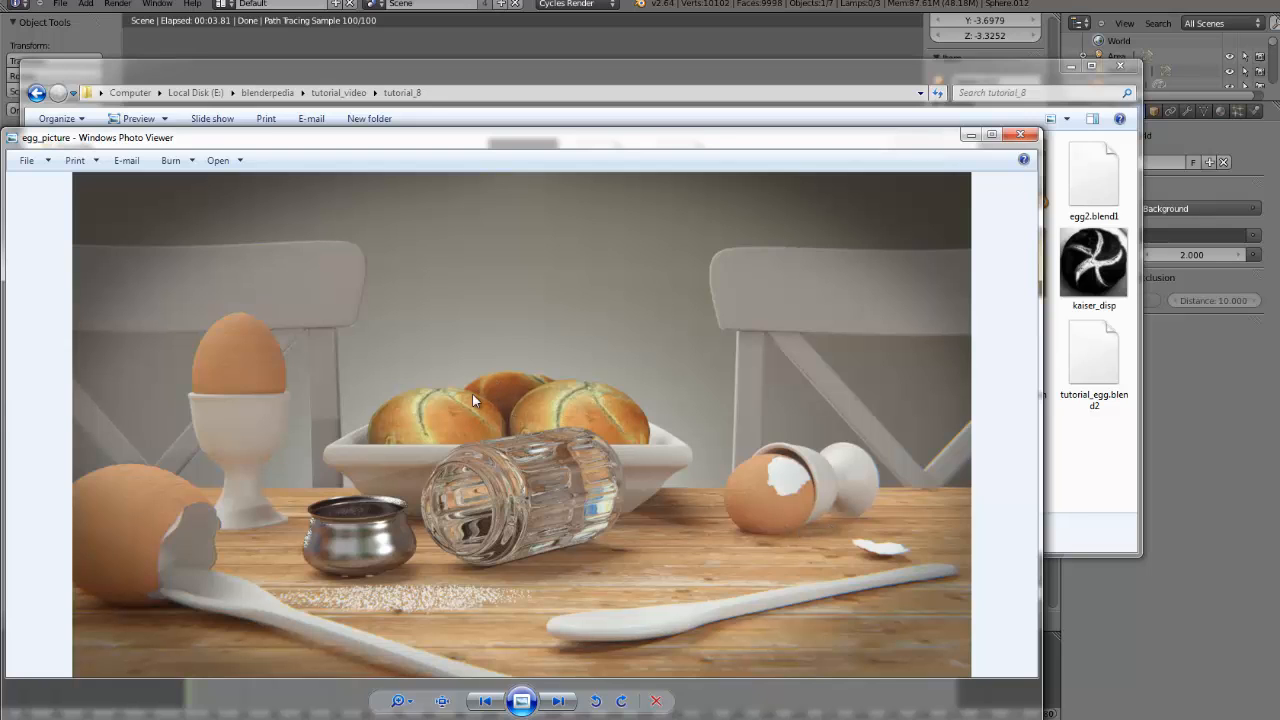
{"action": "left_click", "coordinate": [560, 717]}
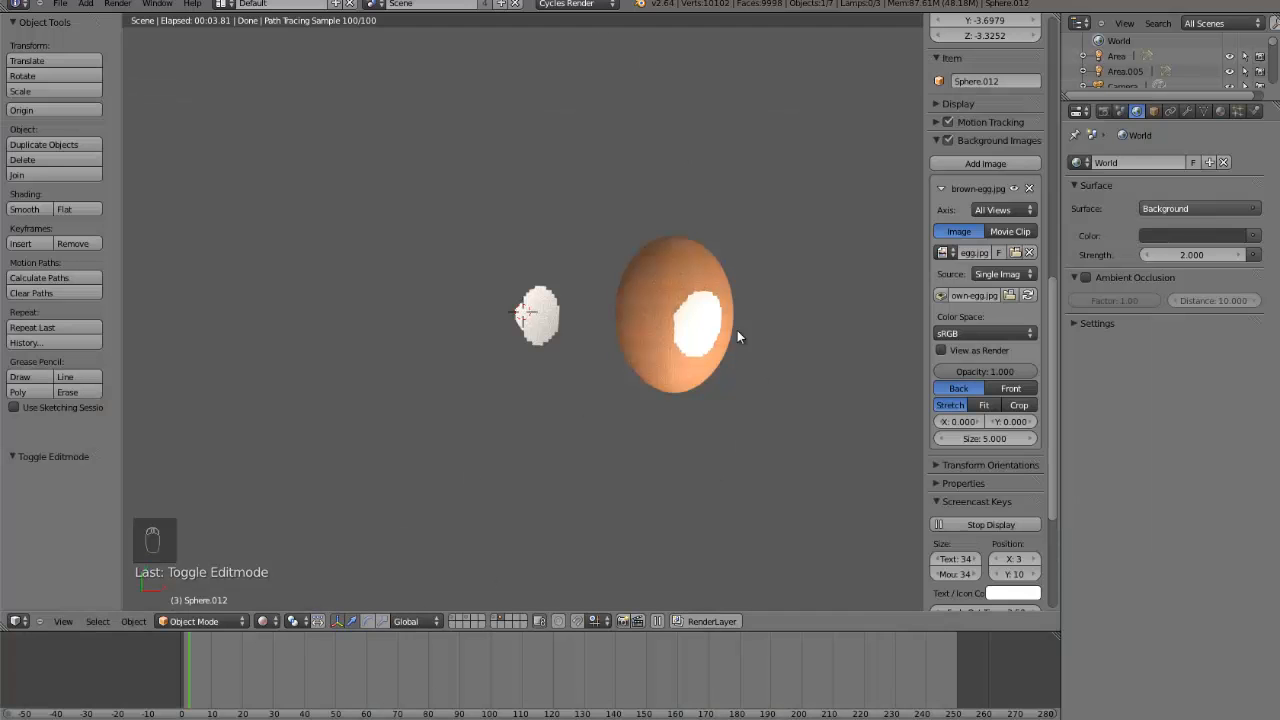
- Select the whole egg and the shell fragments in wireframe shading and delete them
{"action": "right_click", "coordinate": [686, 320]}
{"action": "key", "text": "z"}
{"action": "scroll", "coordinate": [686, 328], "scroll_direction": "down", "scroll_amount": 2}
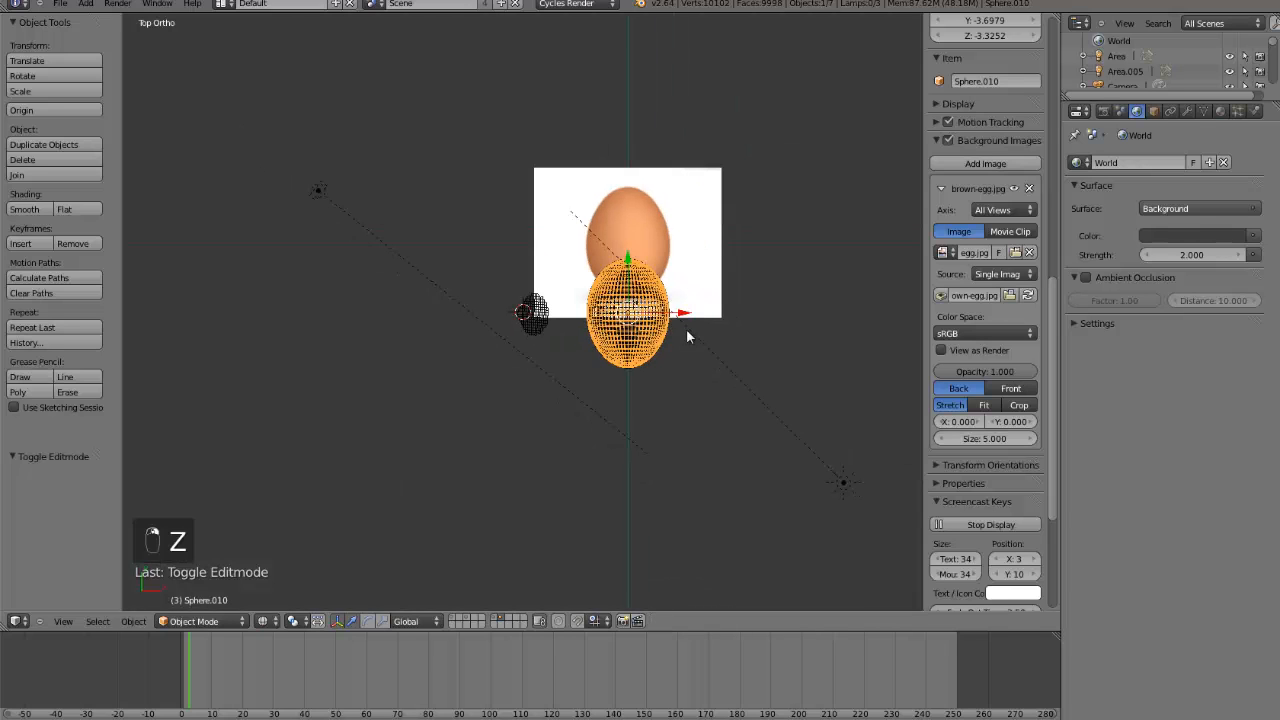
{"action": "key", "text": "b"}
{"action": "left_click_drag", "start_coordinate": [683, 341], "coordinate": [532, 297]}
{"action": "key", "text": "b"}
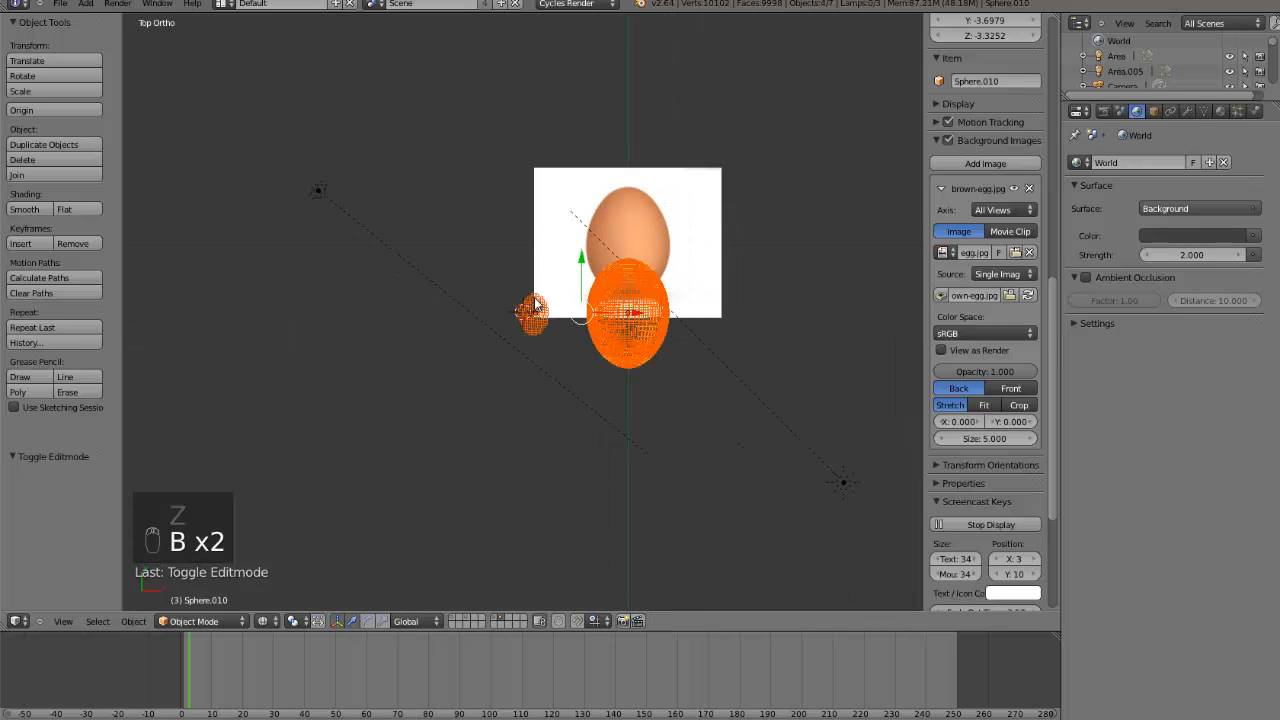
{"action": "key", "text": "x"}
{"action": "left_click", "coordinate": [540, 303]}
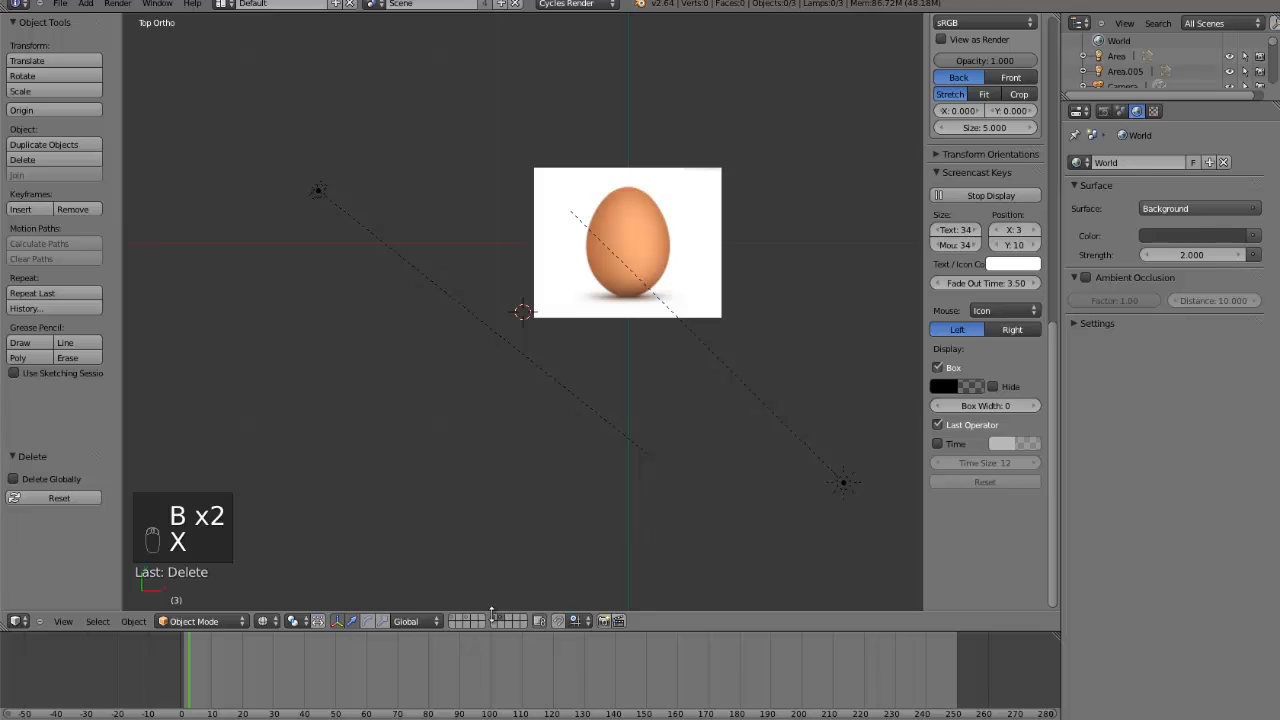
- Select all three lamps on the emptied egg layer and move them to layer 6 with the table scene
{"action": "key", "text": "ctrl+z"}
{"action": "scroll", "coordinate": [649, 421], "scroll_direction": "down", "scroll_amount": 4}
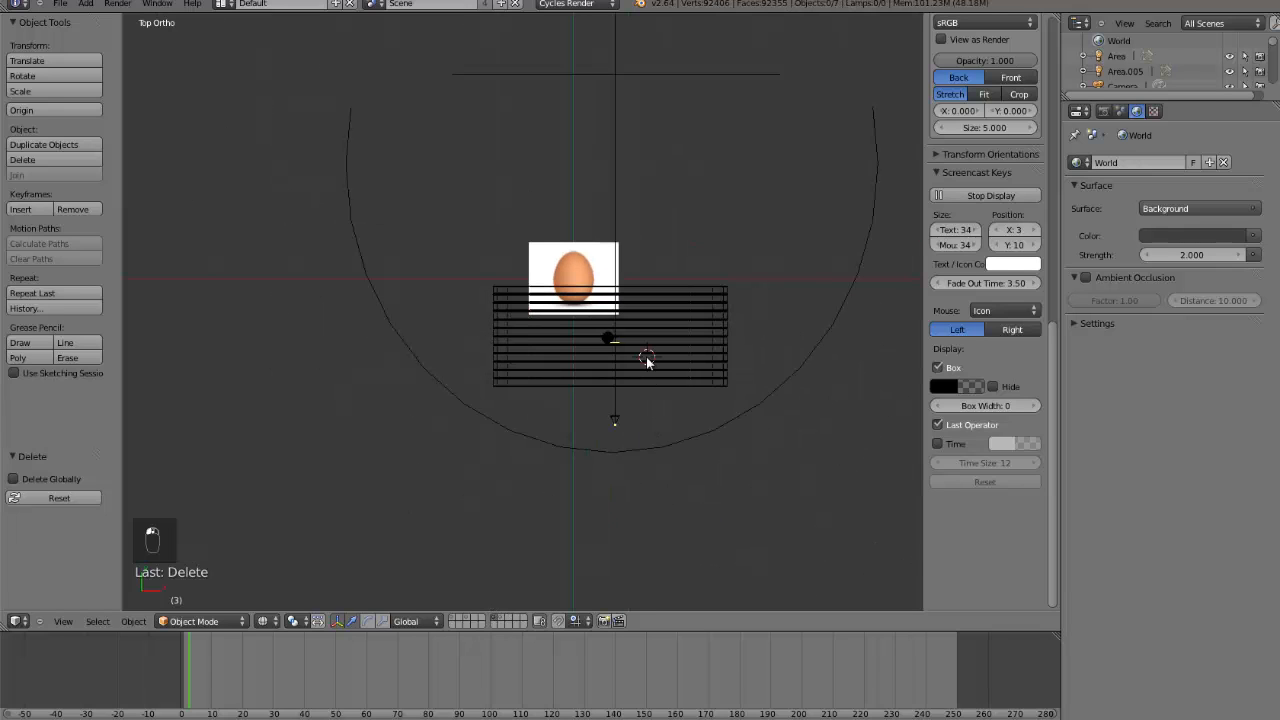
{"action": "left_click", "coordinate": [499, 620]}
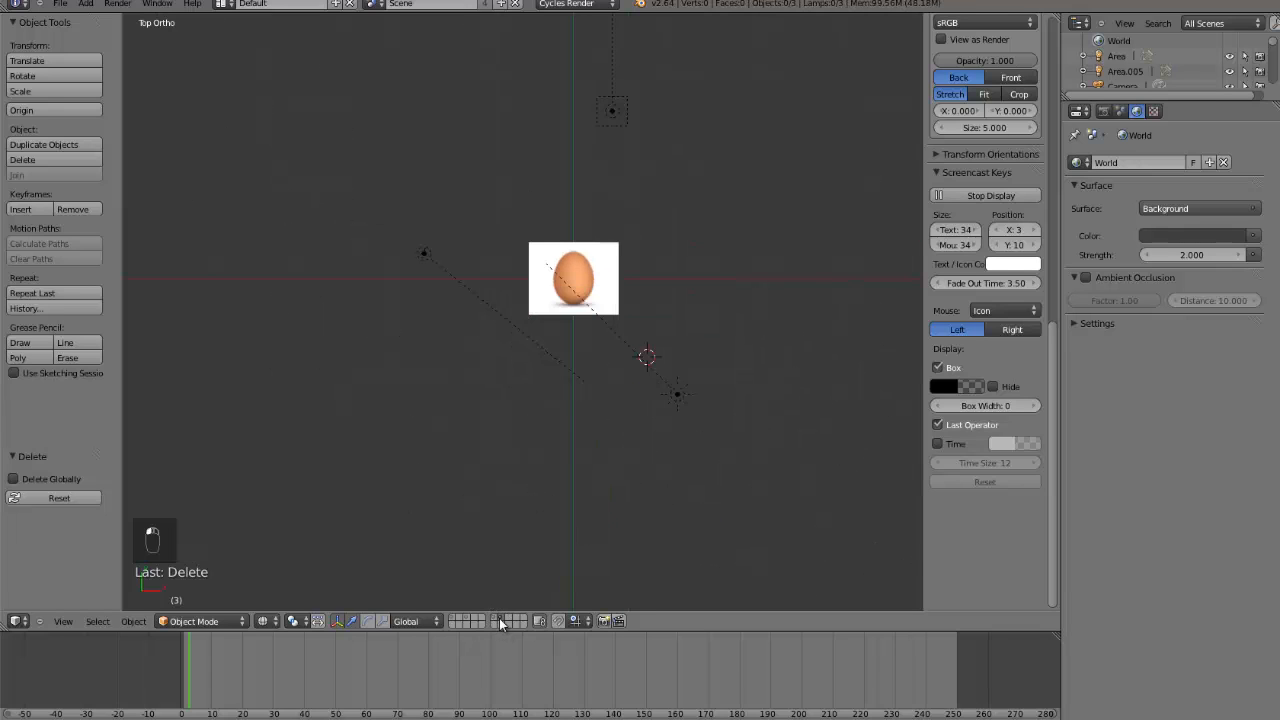
{"action": "right_click", "coordinate": [687, 402]}
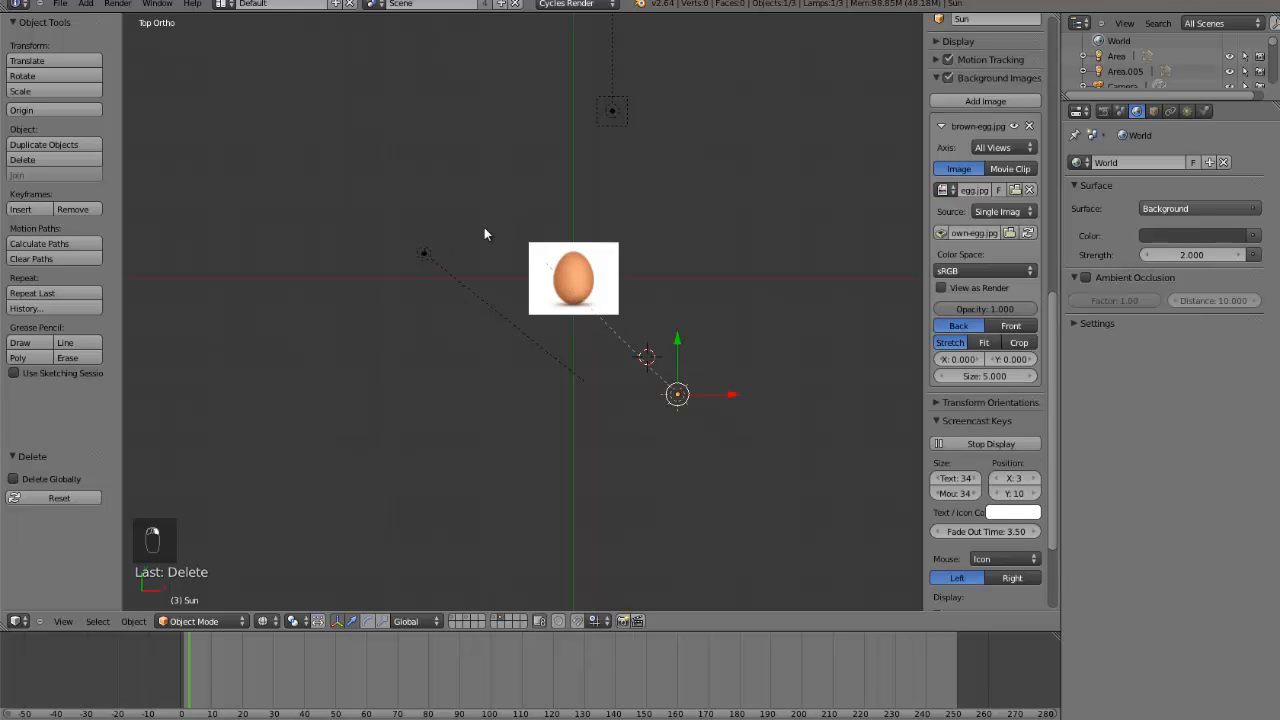
{"action": "right_click", "coordinate": [425, 254], "text": "shift"}
{"action": "right_click", "coordinate": [612, 111], "text": "shift"}
{"action": "key", "text": "m"}
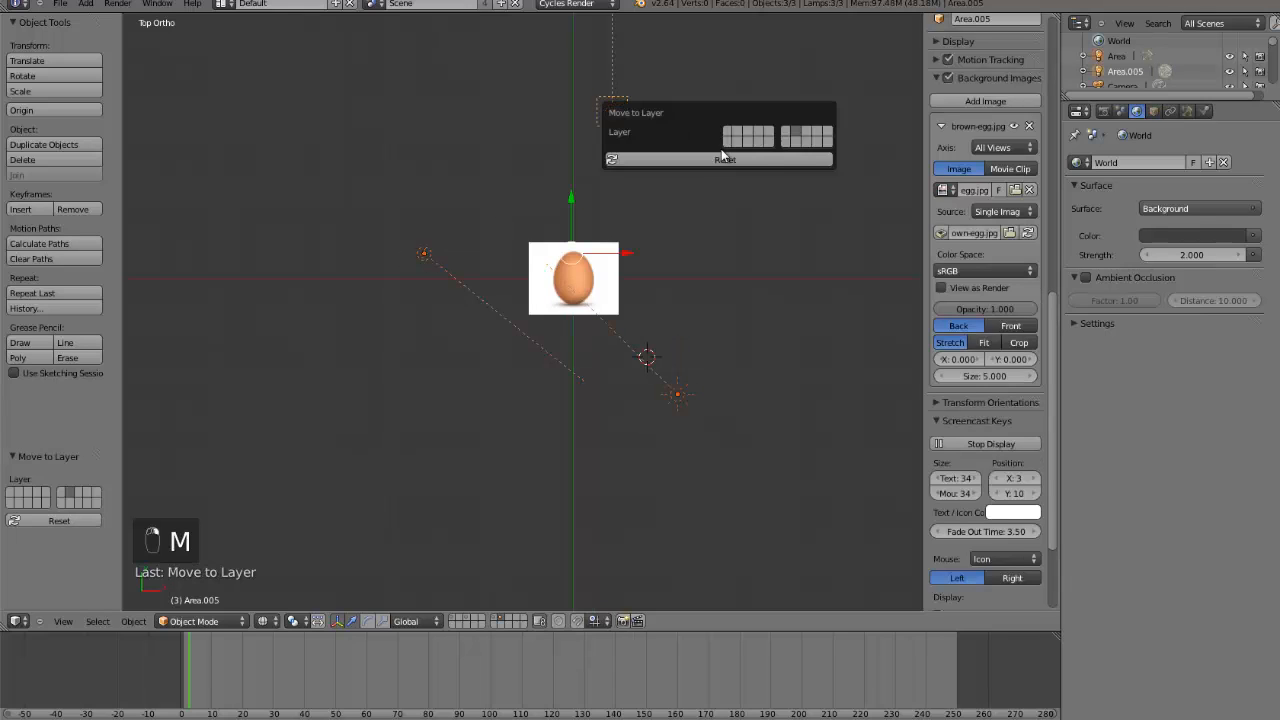
{"action": "left_click", "coordinate": [785, 137]}
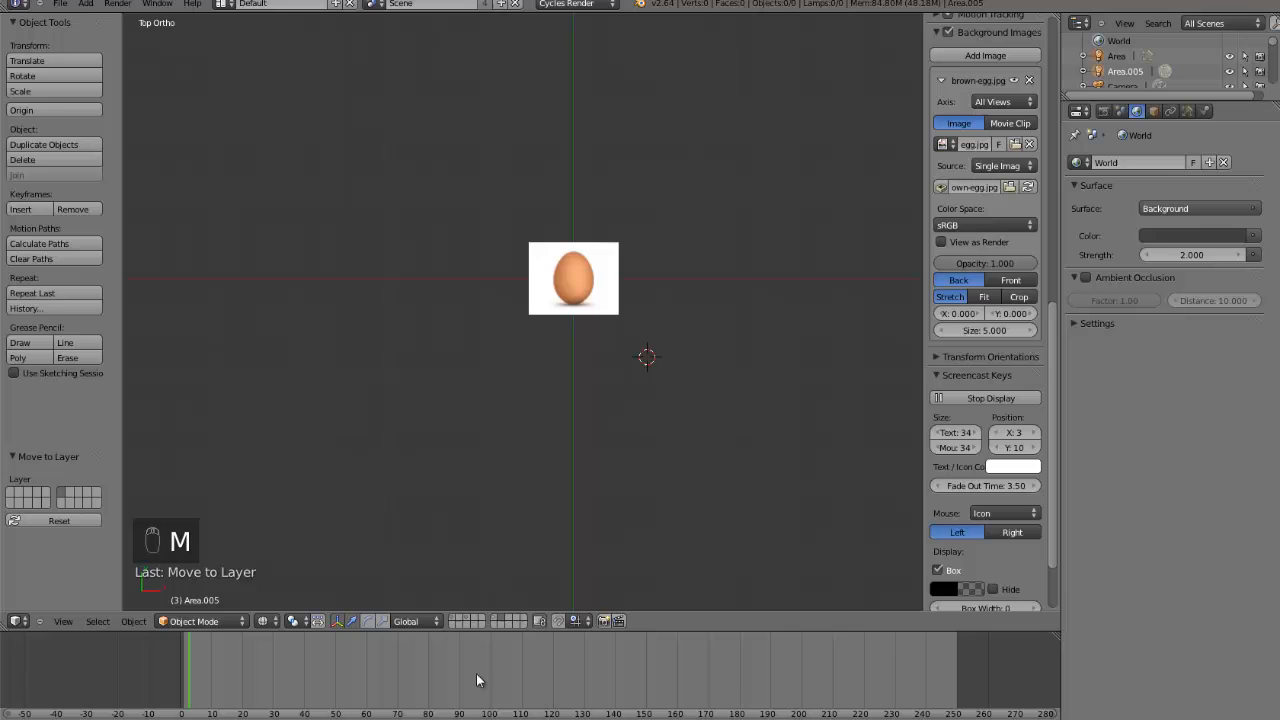
- Show the table scene's layer and set the world background strength to 0
{"action": "left_click", "coordinate": [492, 621]}
{"action": "scroll", "coordinate": [530, 413], "scroll_direction": "up", "scroll_amount": 3}
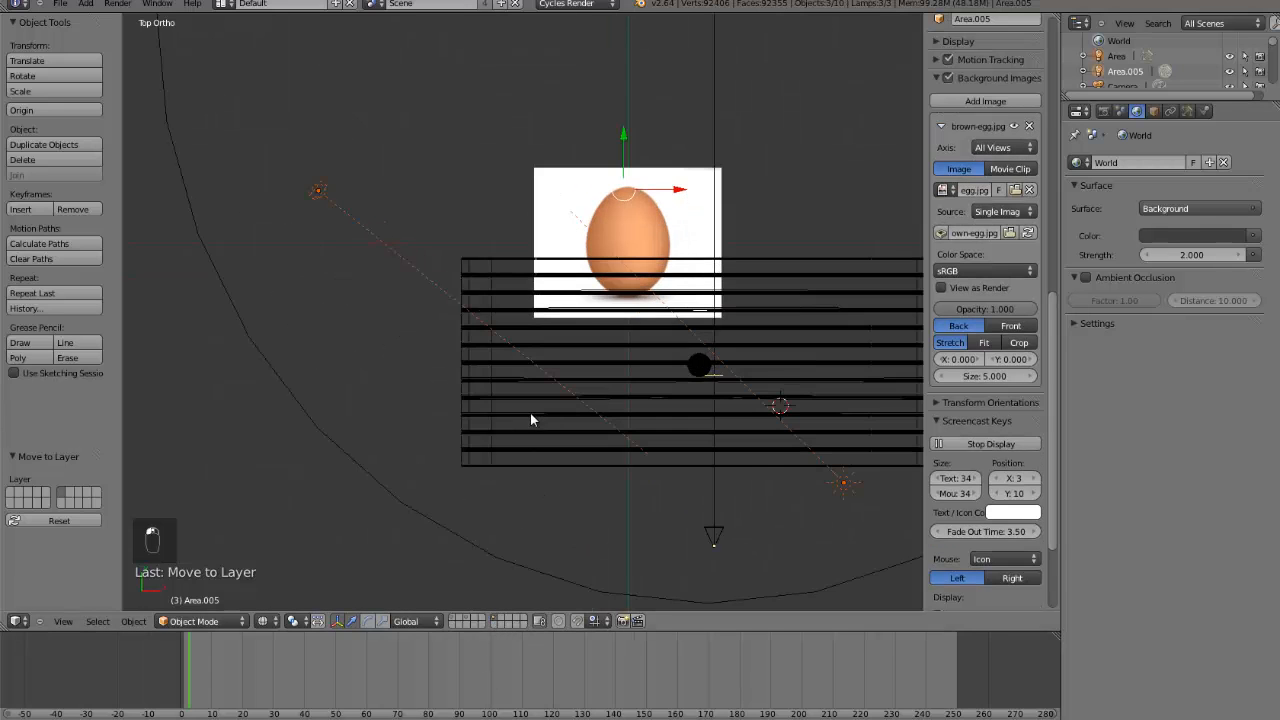
{"action": "left_click", "coordinate": [1181, 254]}
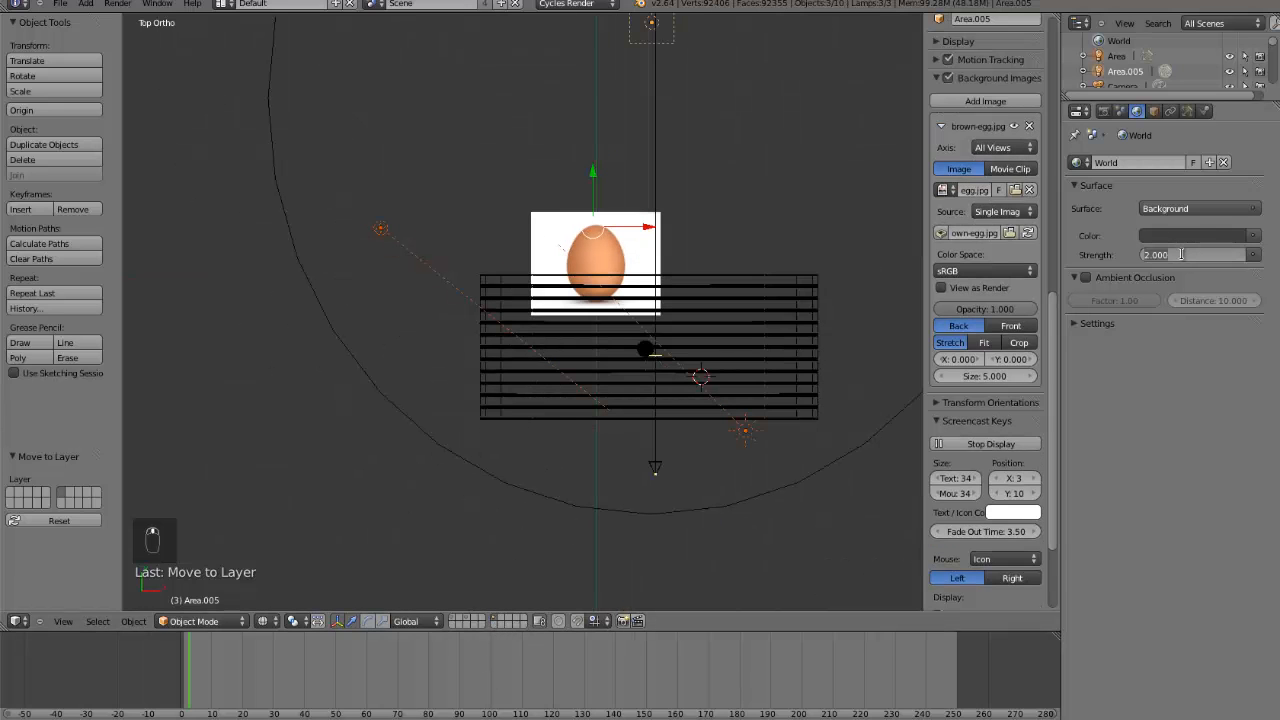
{"action": "key", "text": "Return"}
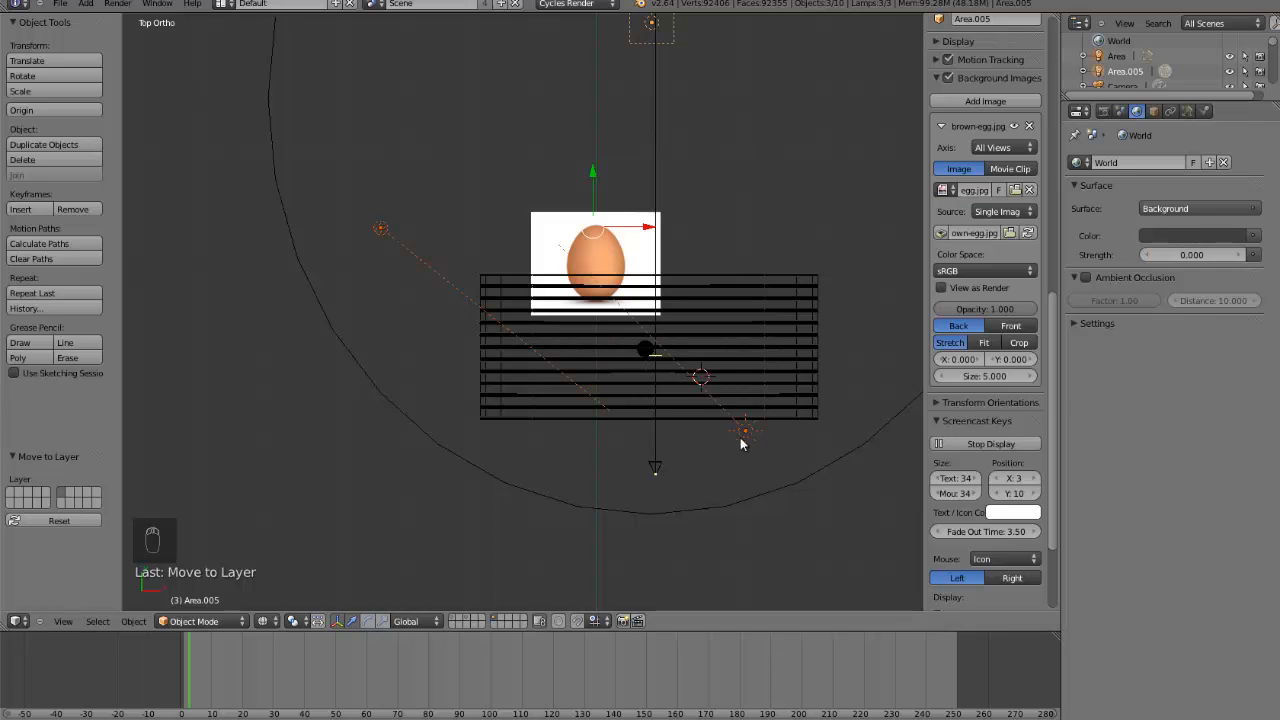
- Delete the egg cup and its egg from the table scene in camera view and return to solid shading
{"action": "key", "text": "KP_0"}
{"action": "key", "text": "x"}
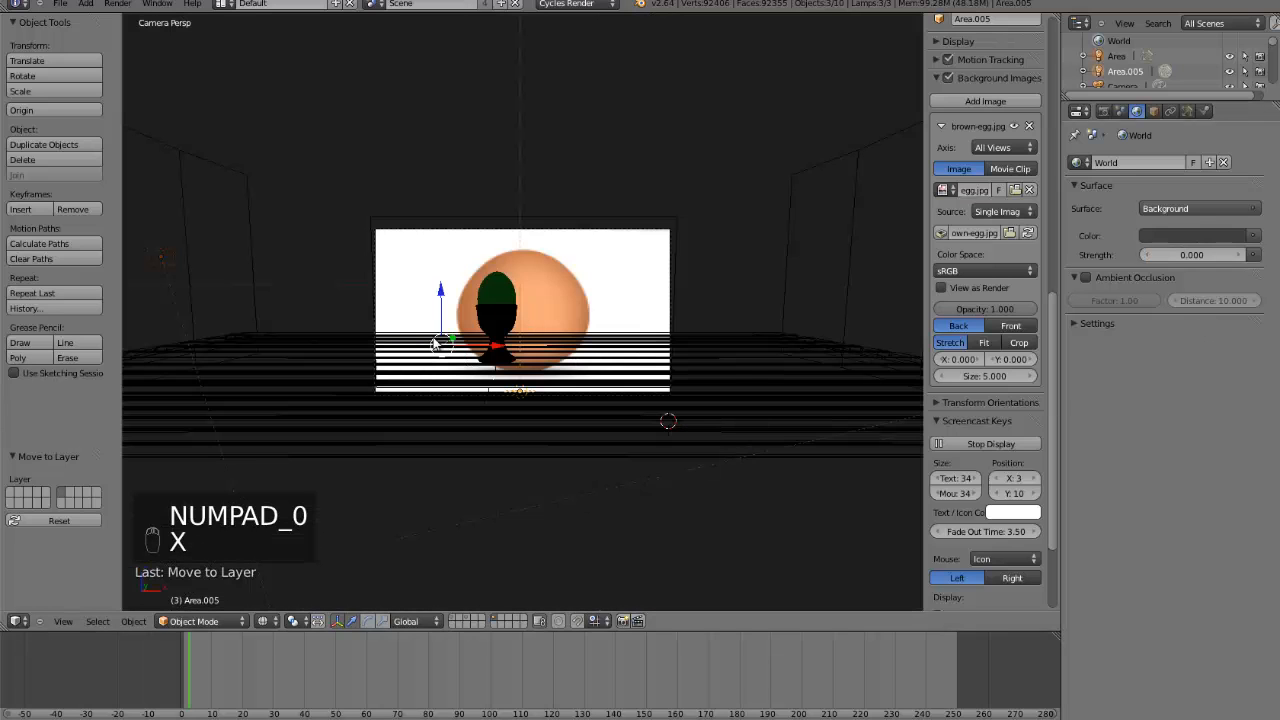
{"action": "key", "text": "z"}
{"action": "right_click", "coordinate": [461, 309]}
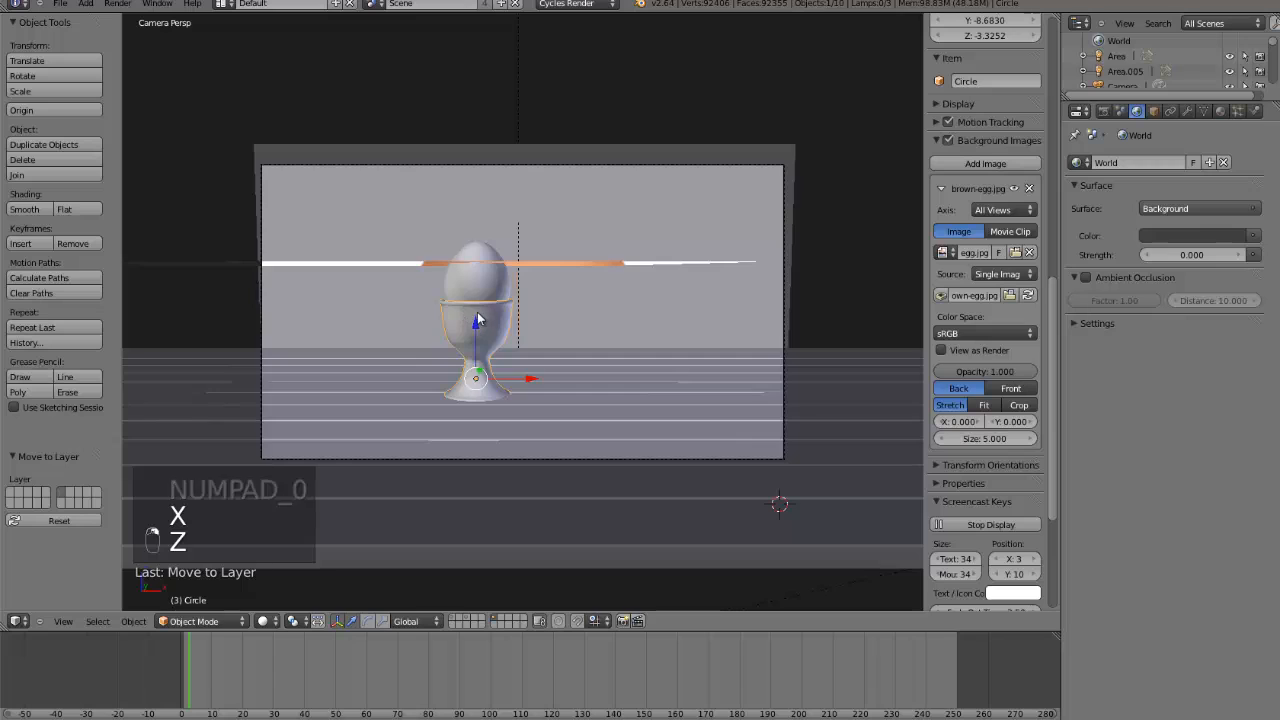
{"action": "key", "text": "z"}
{"action": "right_click", "coordinate": [477, 262], "text": "shift"}
{"action": "key", "text": "x"}
{"action": "left_click", "coordinate": [477, 256]}
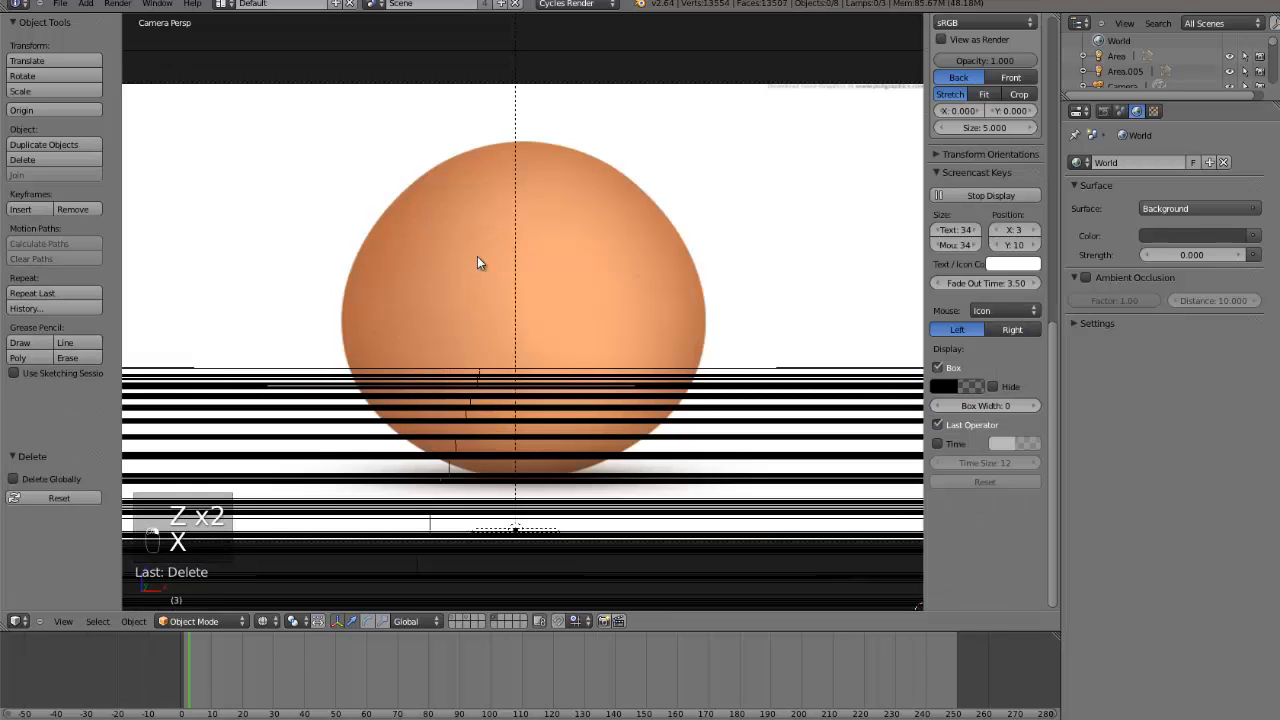
{"action": "key", "text": "z"}
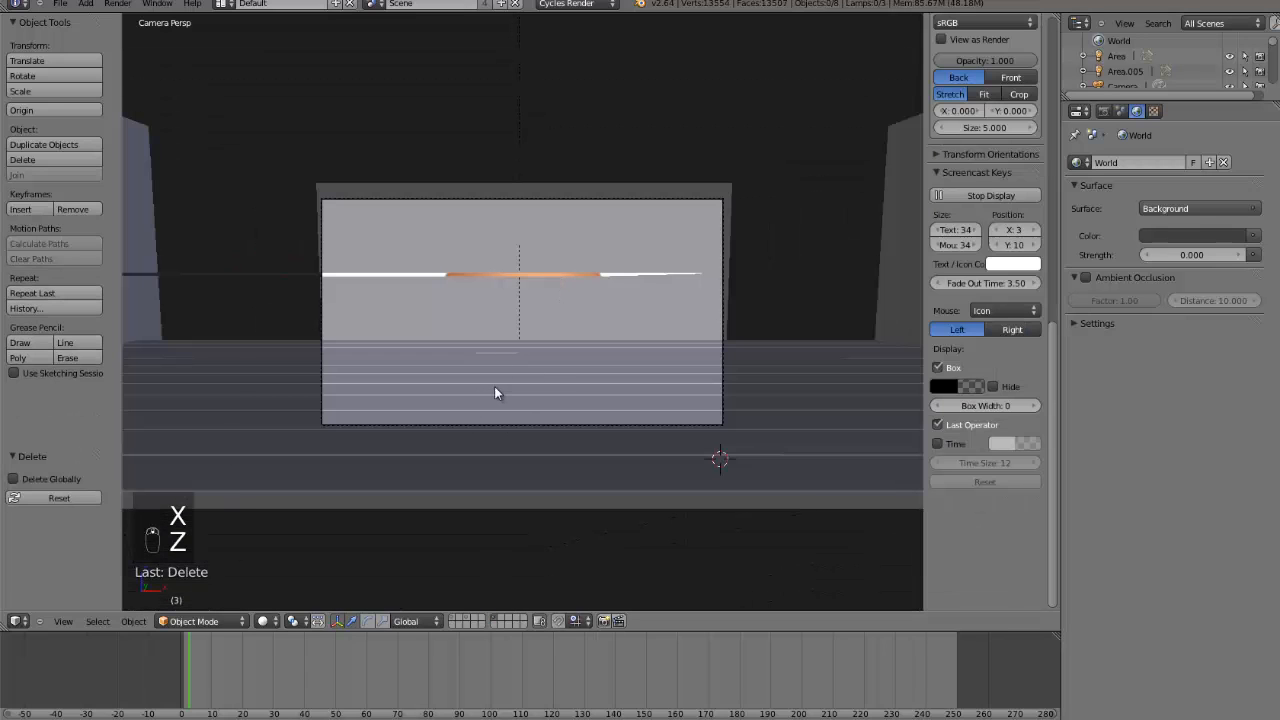
- Show the layer with the tableware in top view, select the three rolls and their square dish, and move them to layer 6
{"action": "key", "text": "KP_7"}
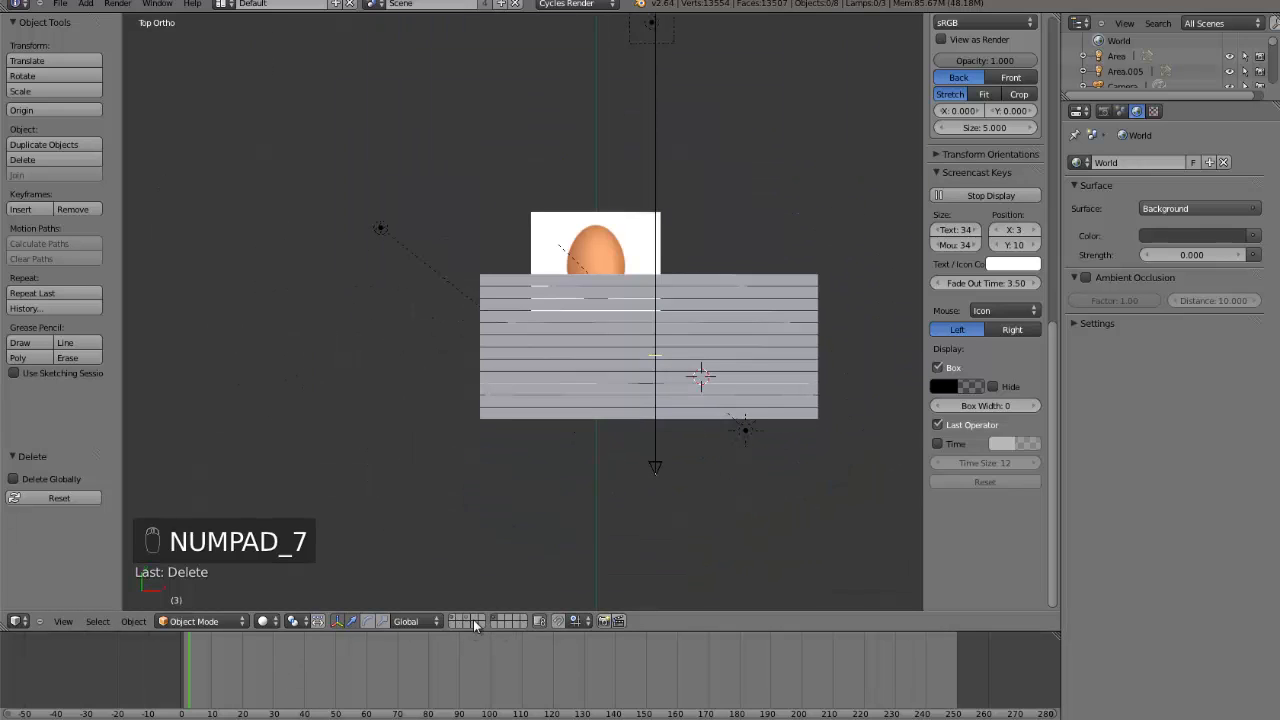
{"action": "left_click", "coordinate": [477, 623]}
{"action": "scroll", "coordinate": [701, 287], "scroll_direction": "up", "scroll_amount": 3}
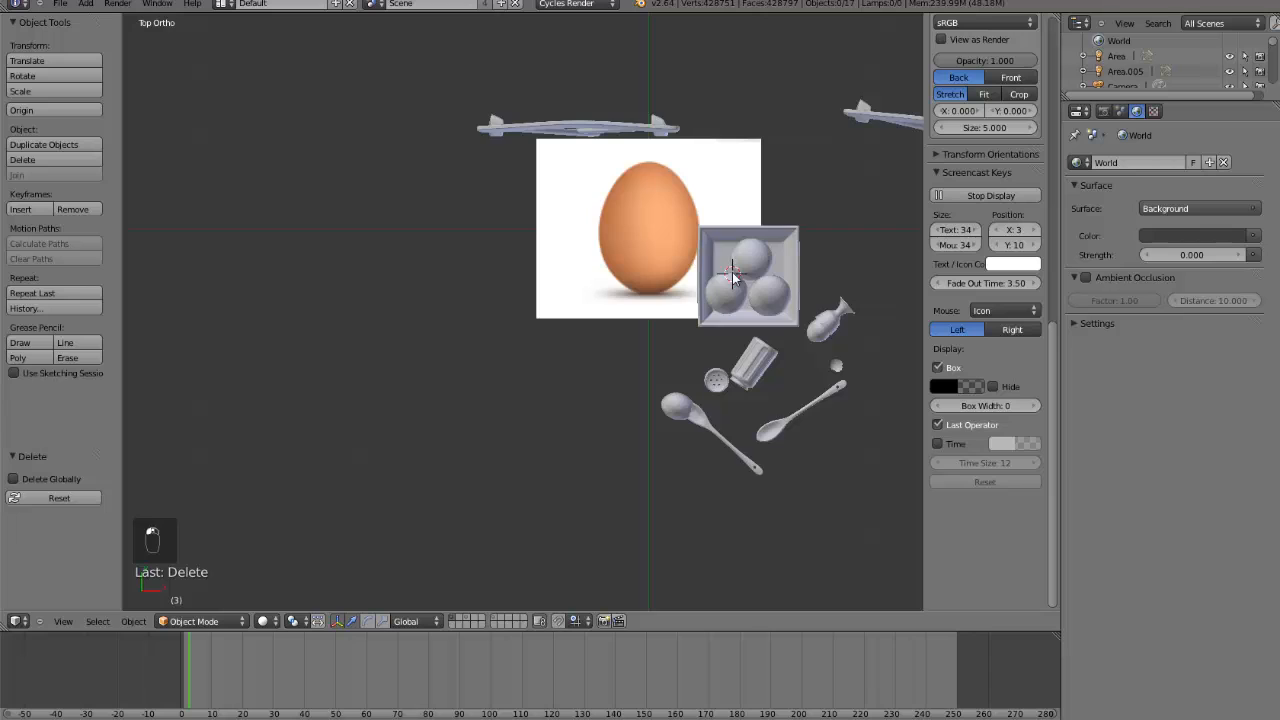
{"action": "key", "text": "ctrl+KP_Decimal"}
{"action": "key", "text": "z"}
{"action": "right_click", "coordinate": [611, 352]}
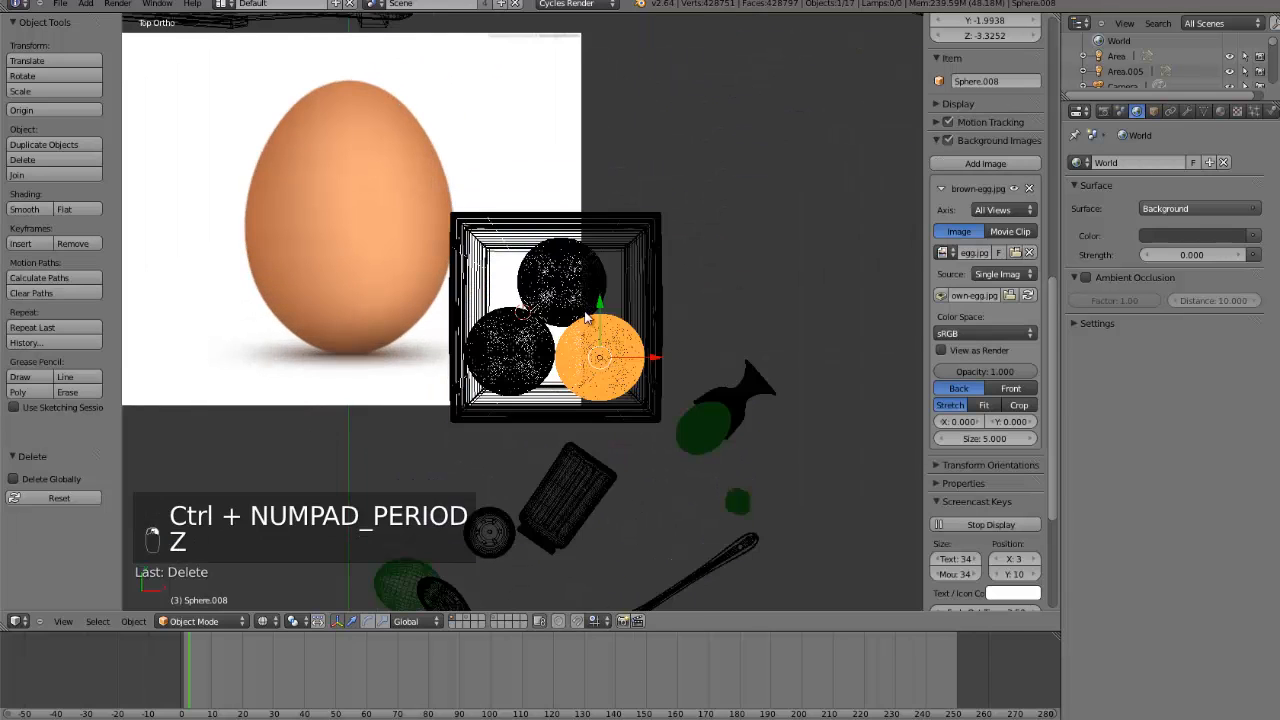
{"action": "right_click", "coordinate": [560, 310], "text": "shift"}
{"action": "right_click", "coordinate": [557, 348], "text": "shift"}
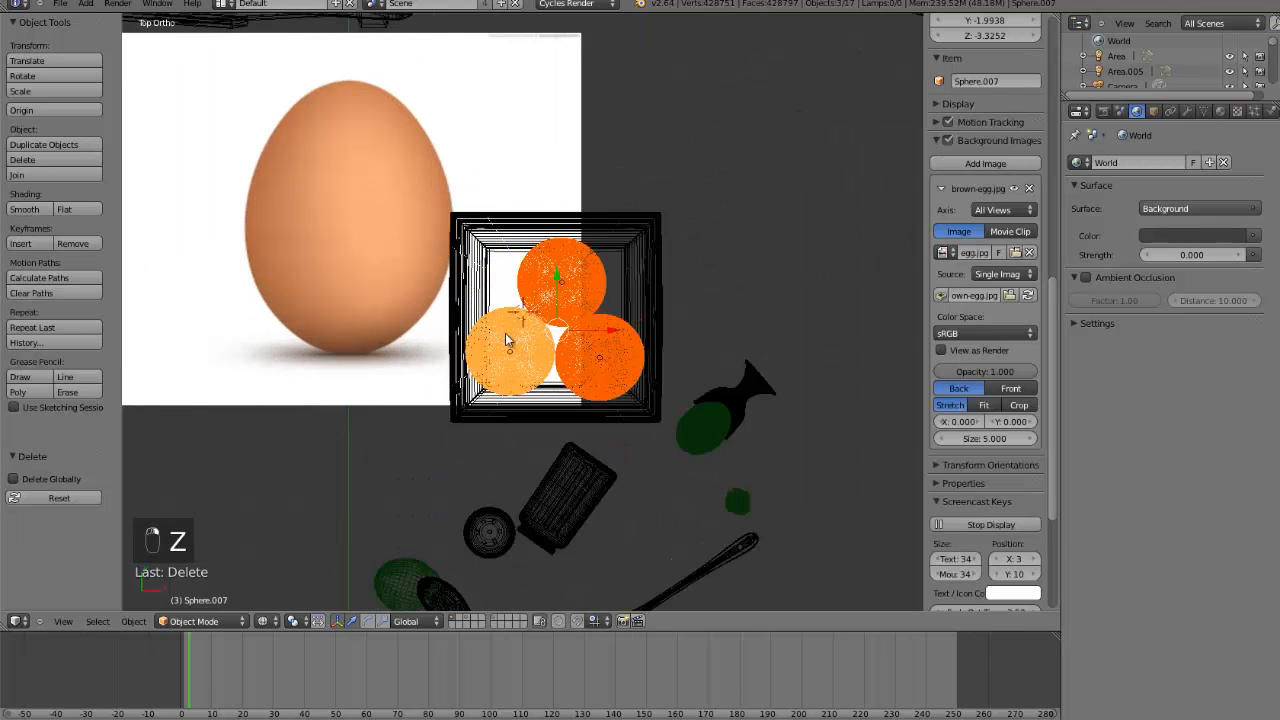
{"action": "right_click", "coordinate": [648, 290], "text": "shift"}
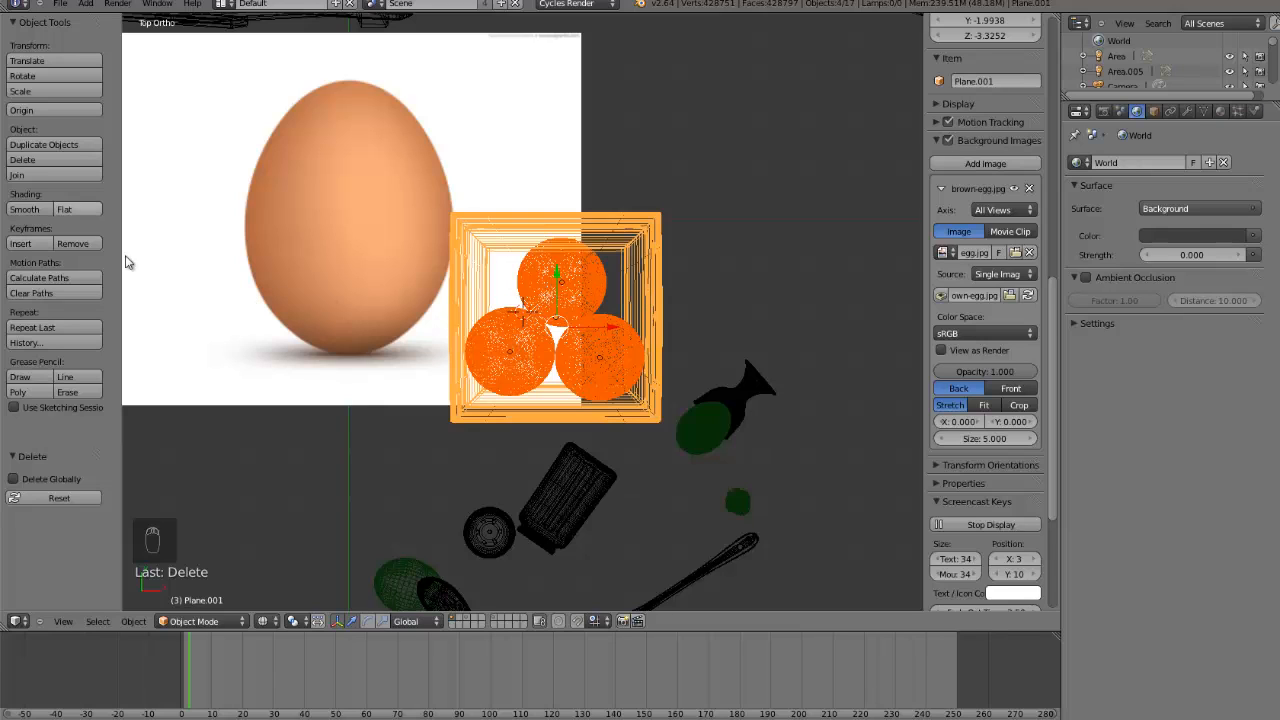
{"action": "key", "text": "m"}
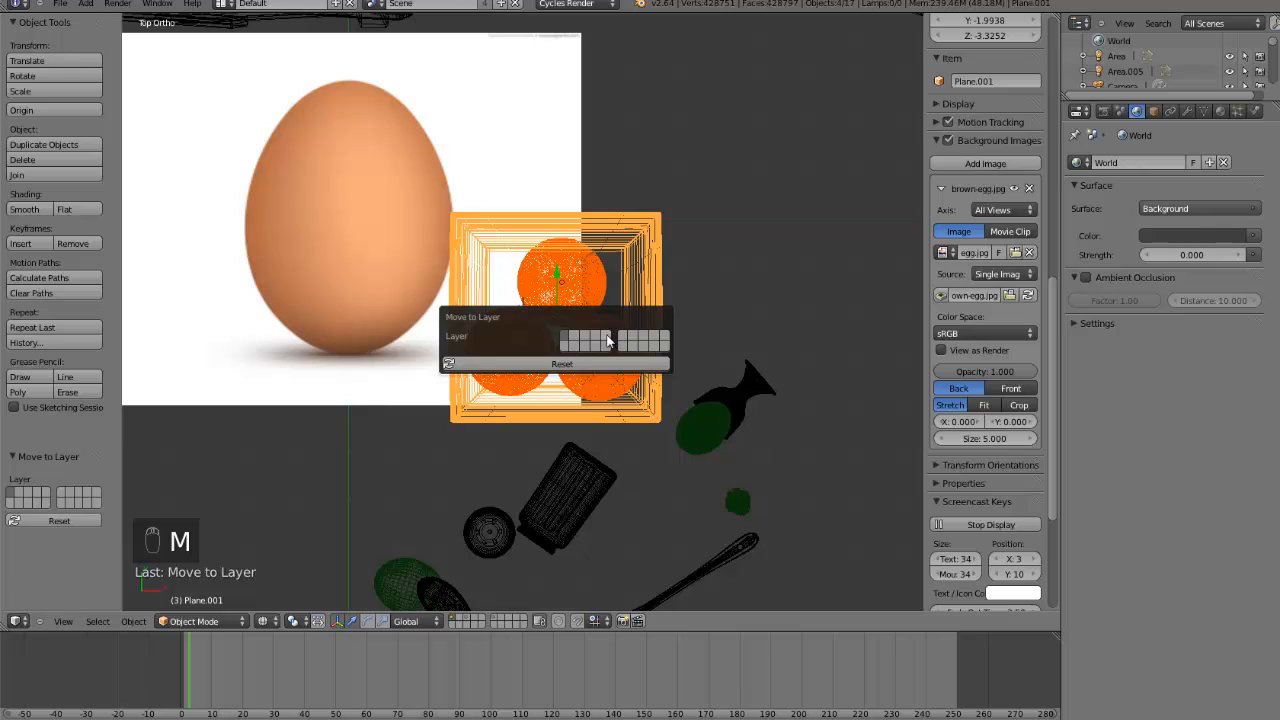
{"action": "left_click", "coordinate": [622, 341]}
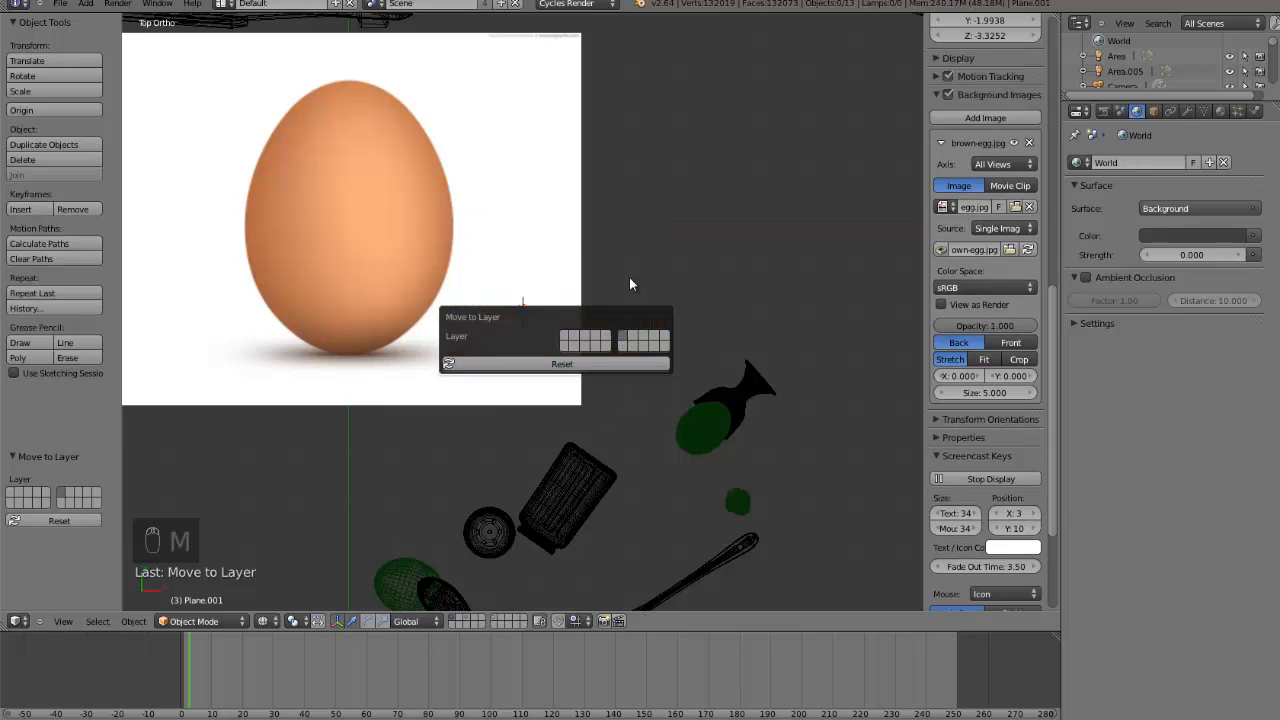
- Show layer 6 and examine the front roll's mesh, solid shading and modifier settings
{"action": "left_click", "coordinate": [493, 619]}
{"action": "right_click", "coordinate": [591, 396]}
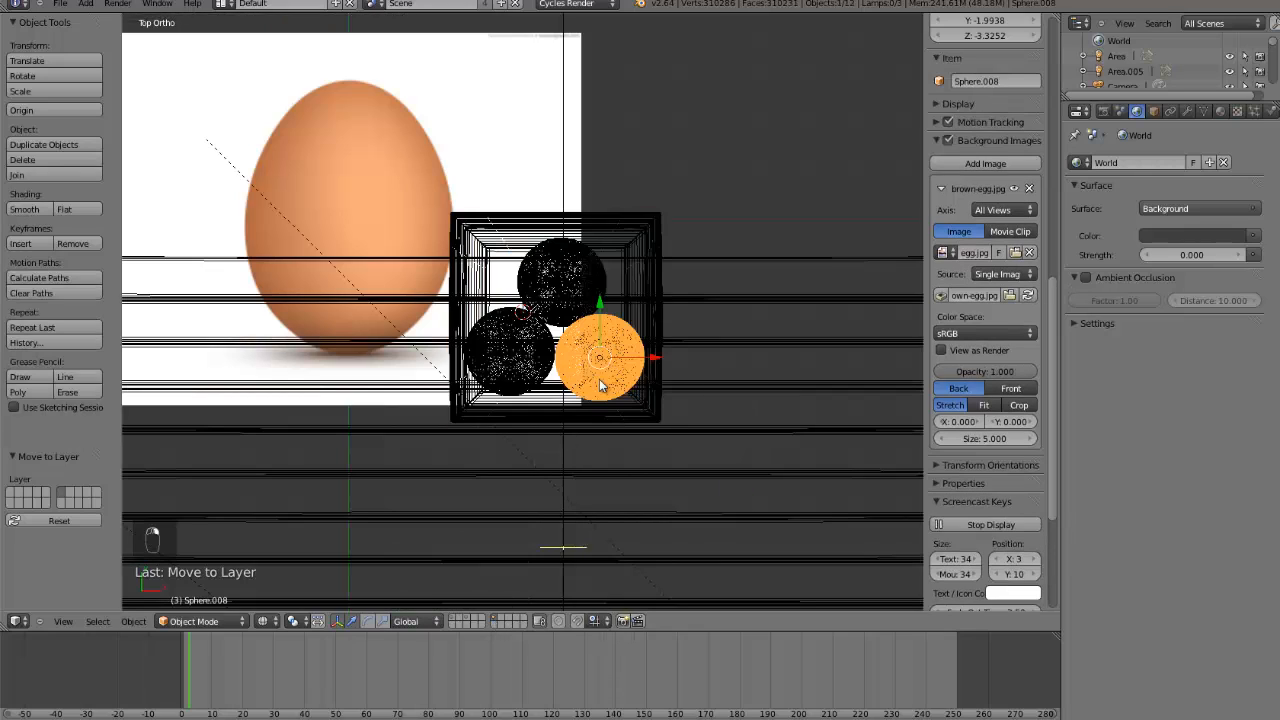
{"action": "scroll", "coordinate": [591, 396], "scroll_direction": "up", "scroll_amount": 6}
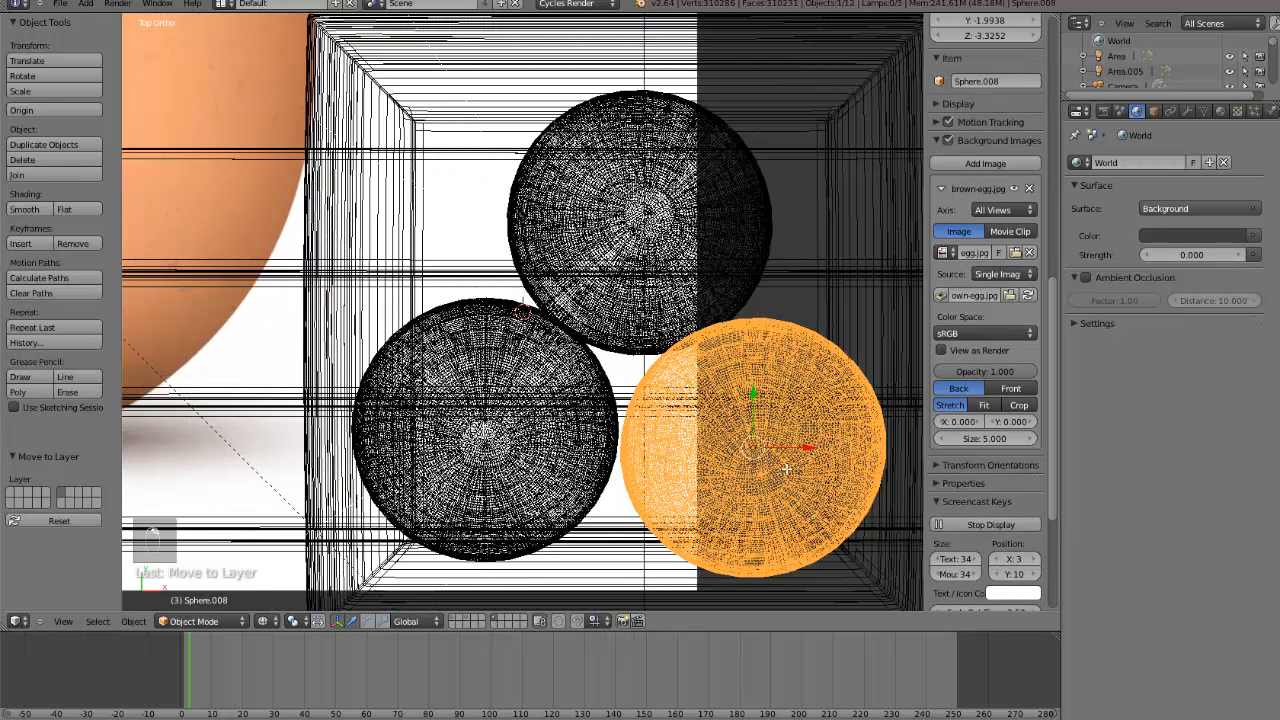
{"action": "key", "text": "Tab"}
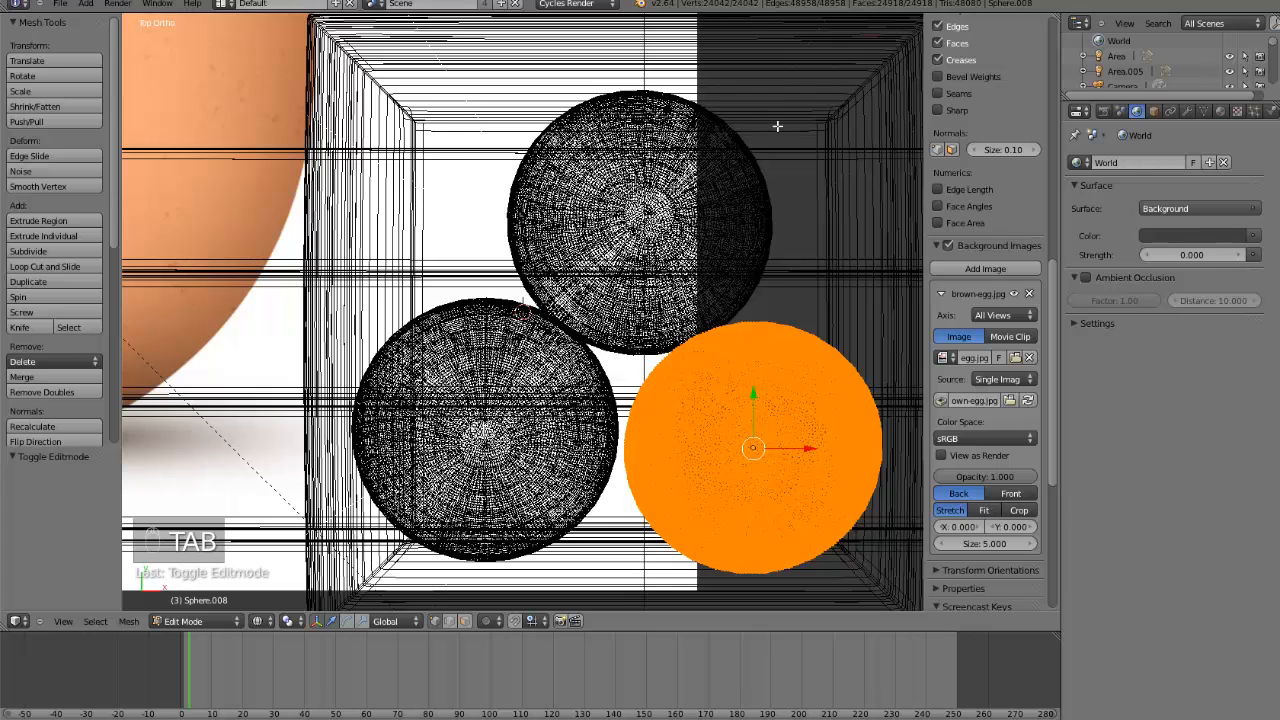
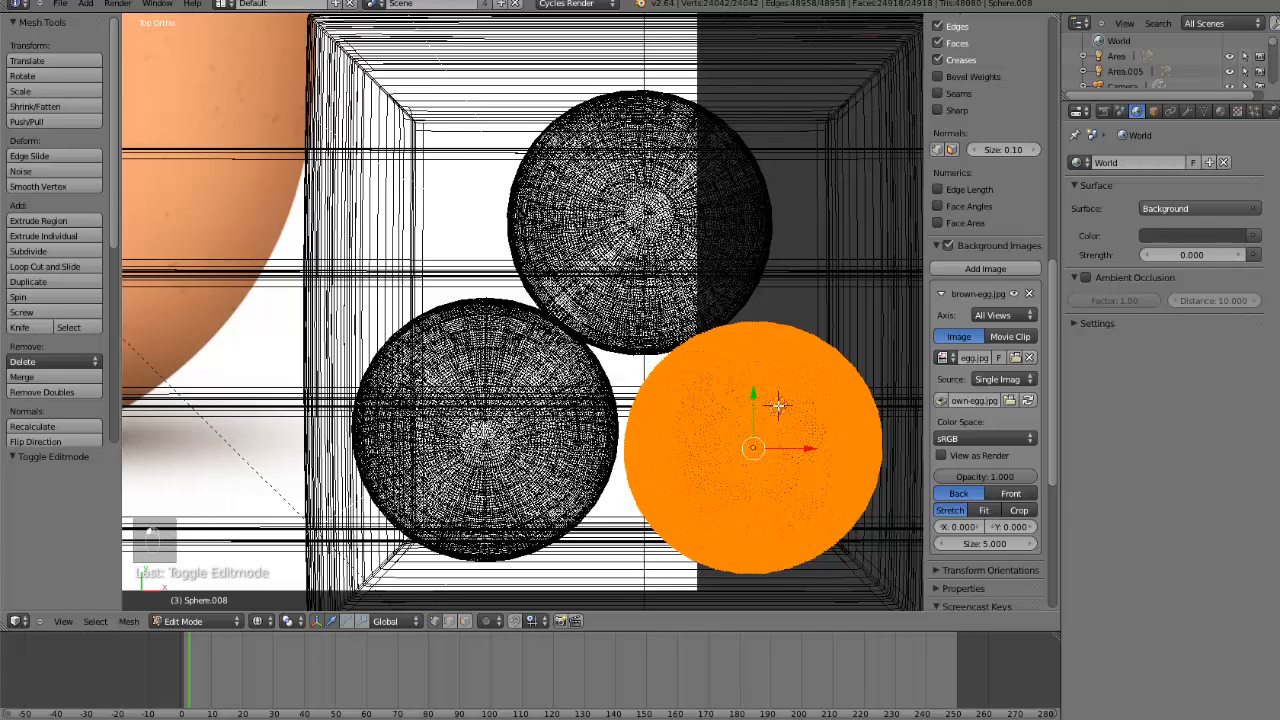
{"action": "key", "text": "ctrl+KP_Decimal"}
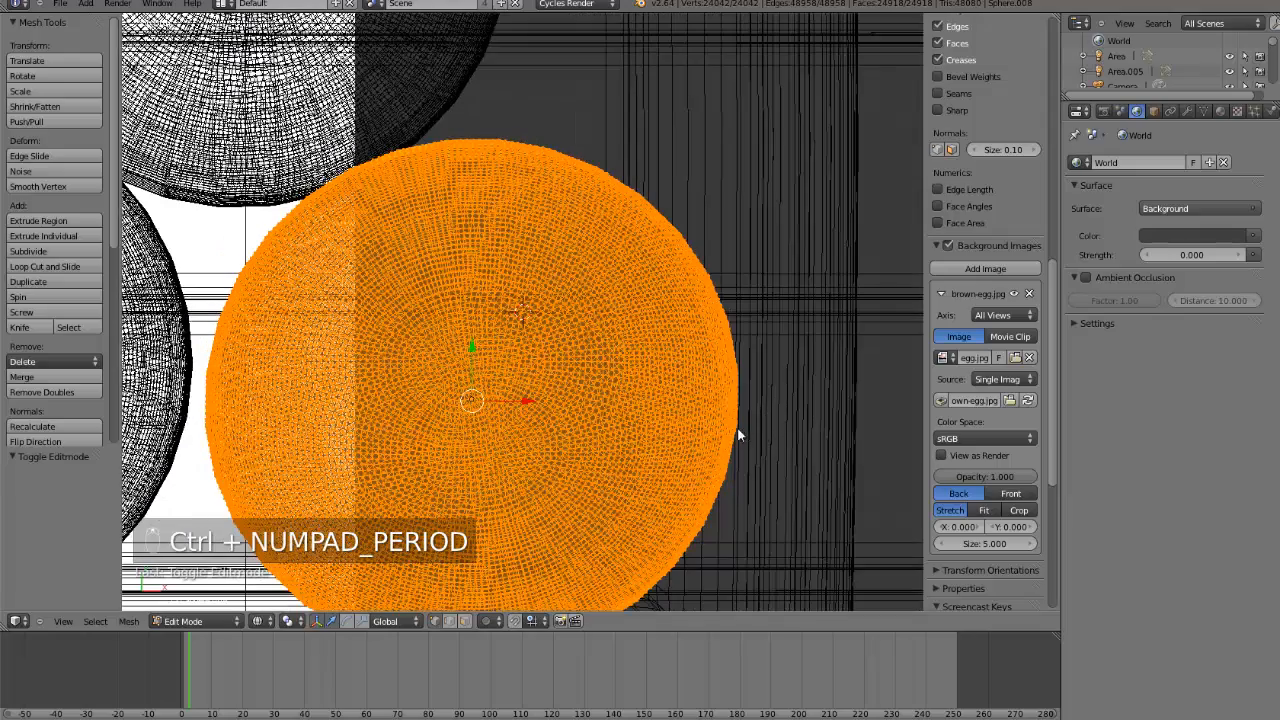
{"action": "key", "text": "Tab"}
{"action": "key", "text": "z"}
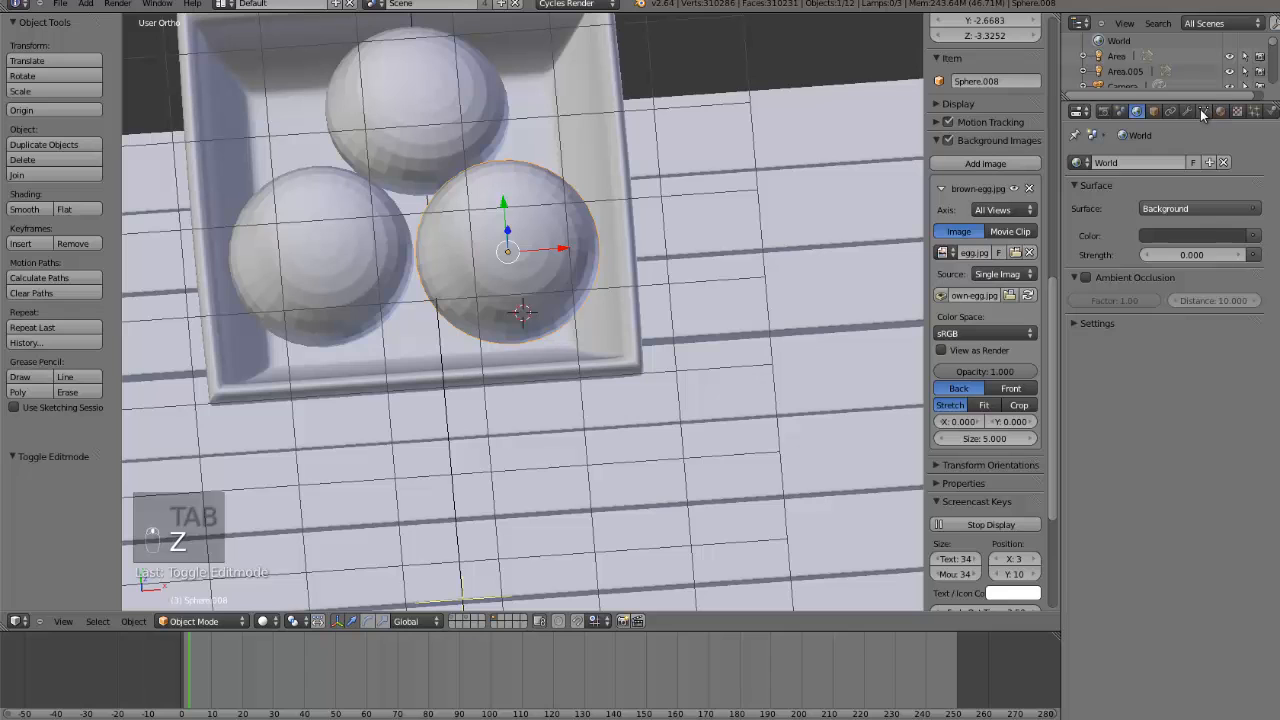
{"action": "left_click", "coordinate": [1191, 110]}
{"action": "scroll", "coordinate": [600, 251], "scroll_direction": "down", "scroll_amount": 5}
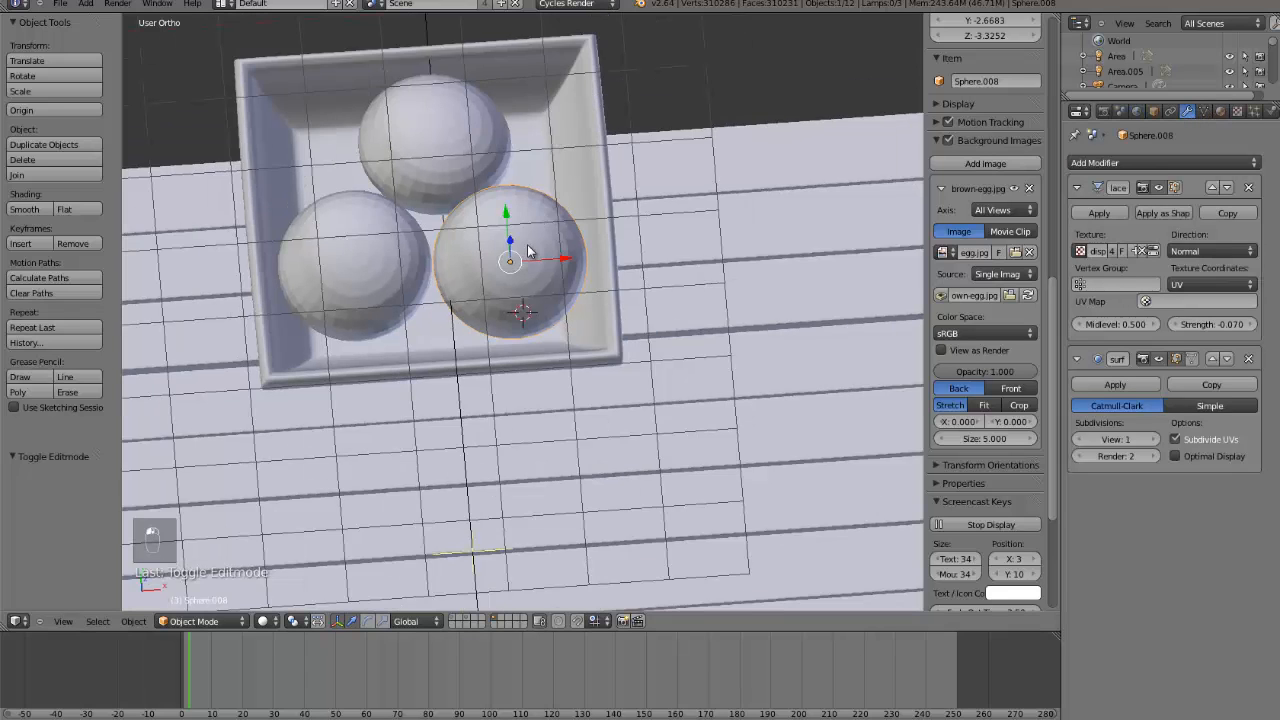
{"action": "scroll", "coordinate": [514, 277], "scroll_direction": "up", "scroll_amount": 6}
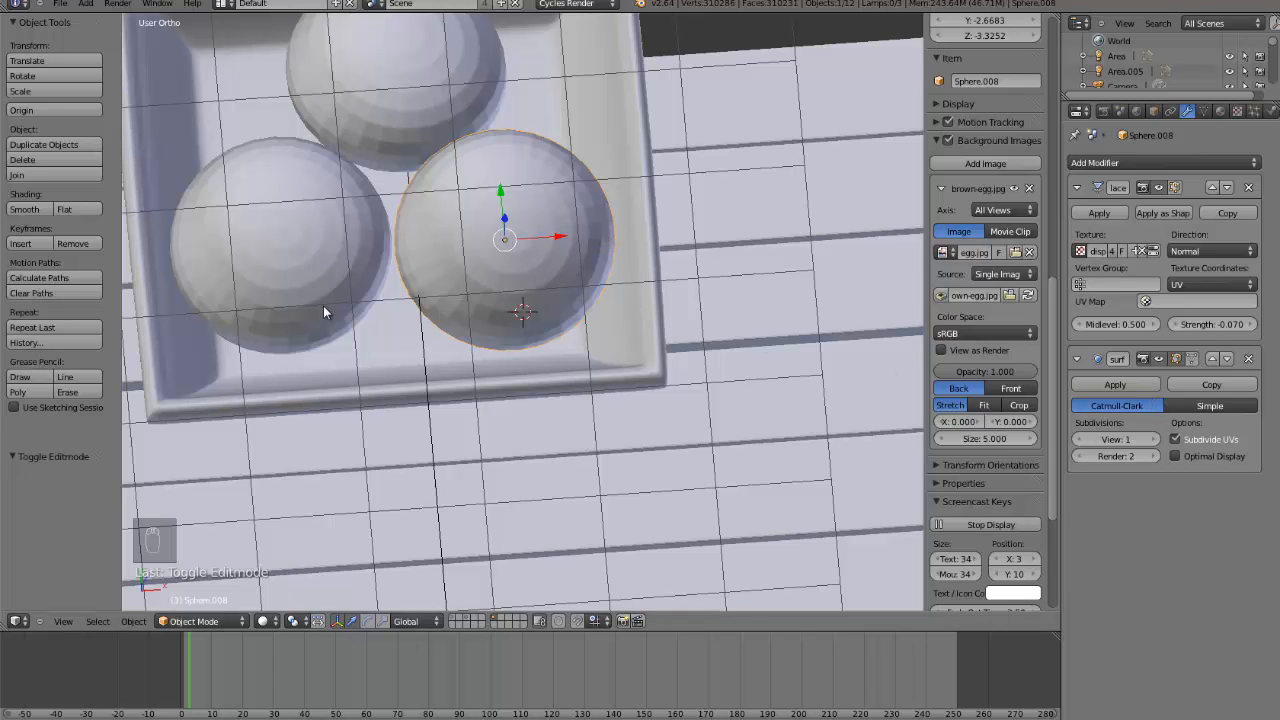
{"action": "scroll", "coordinate": [446, 287], "scroll_direction": "down", "scroll_amount": 3}
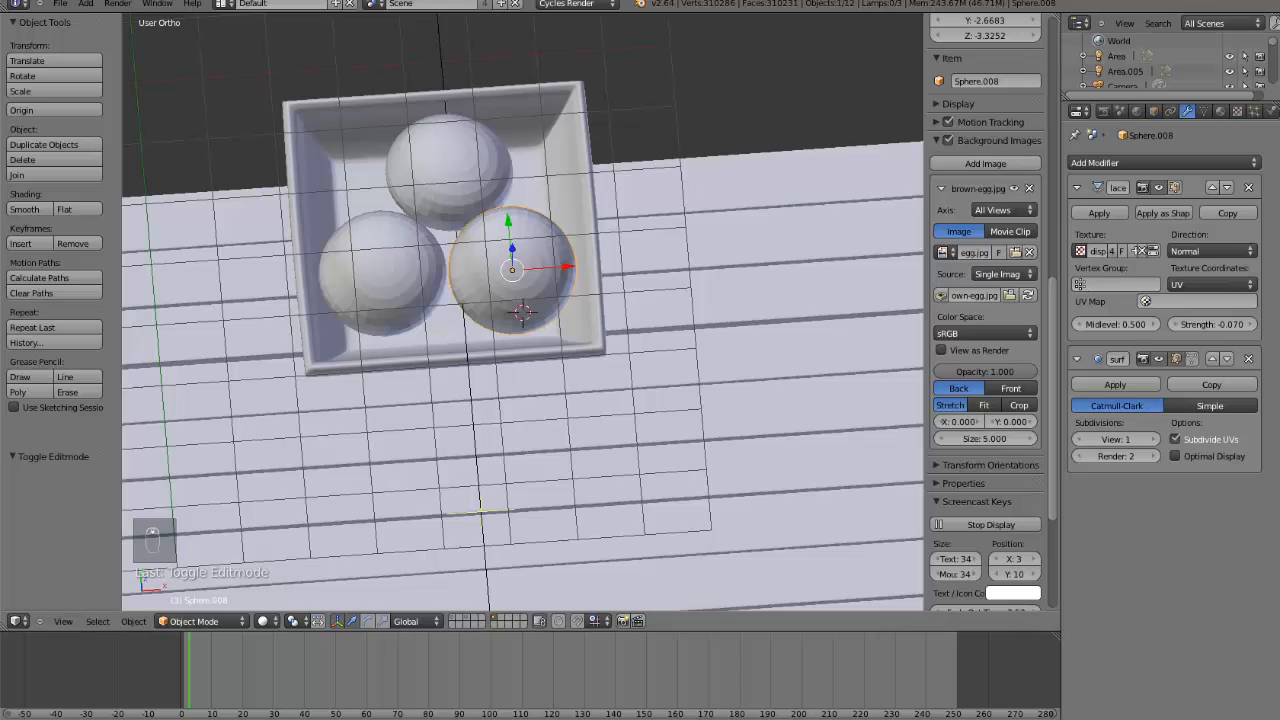
- Leave the current file and start another Blender session with the complete breakfast scene
{"action": "left_click", "coordinate": [1267, 2]}
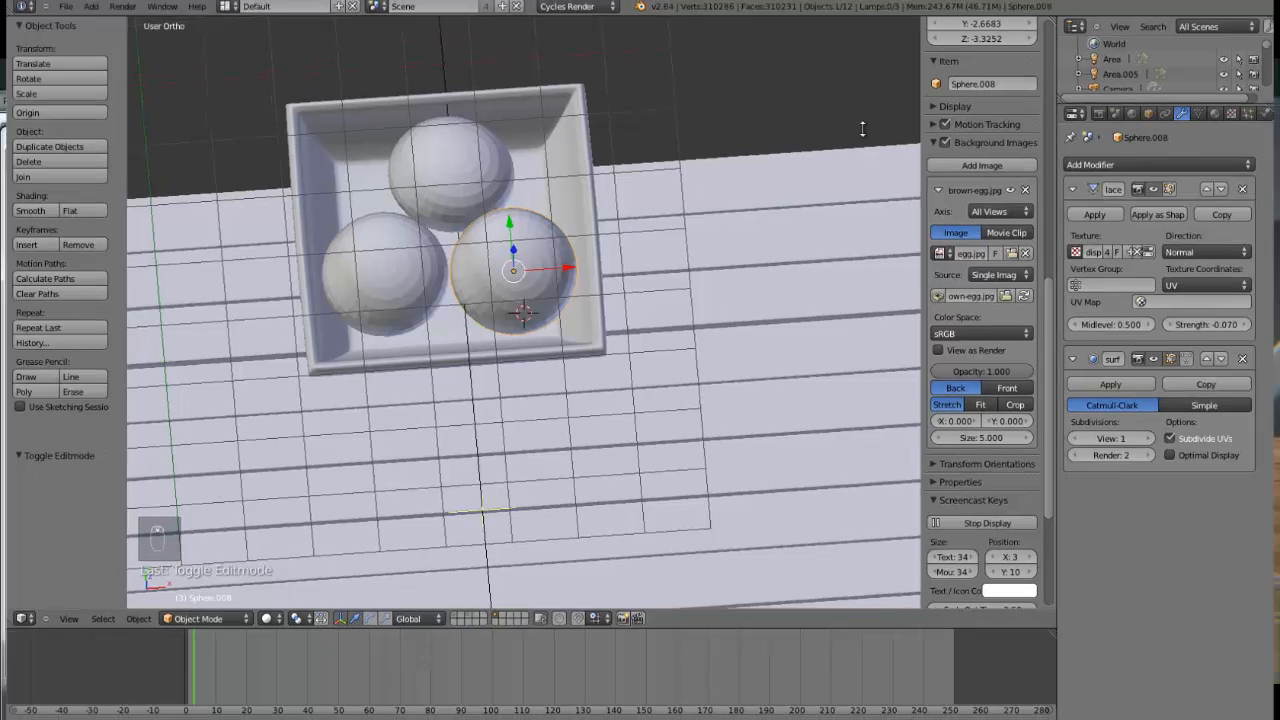
{"action": "left_click", "coordinate": [22, 718]}
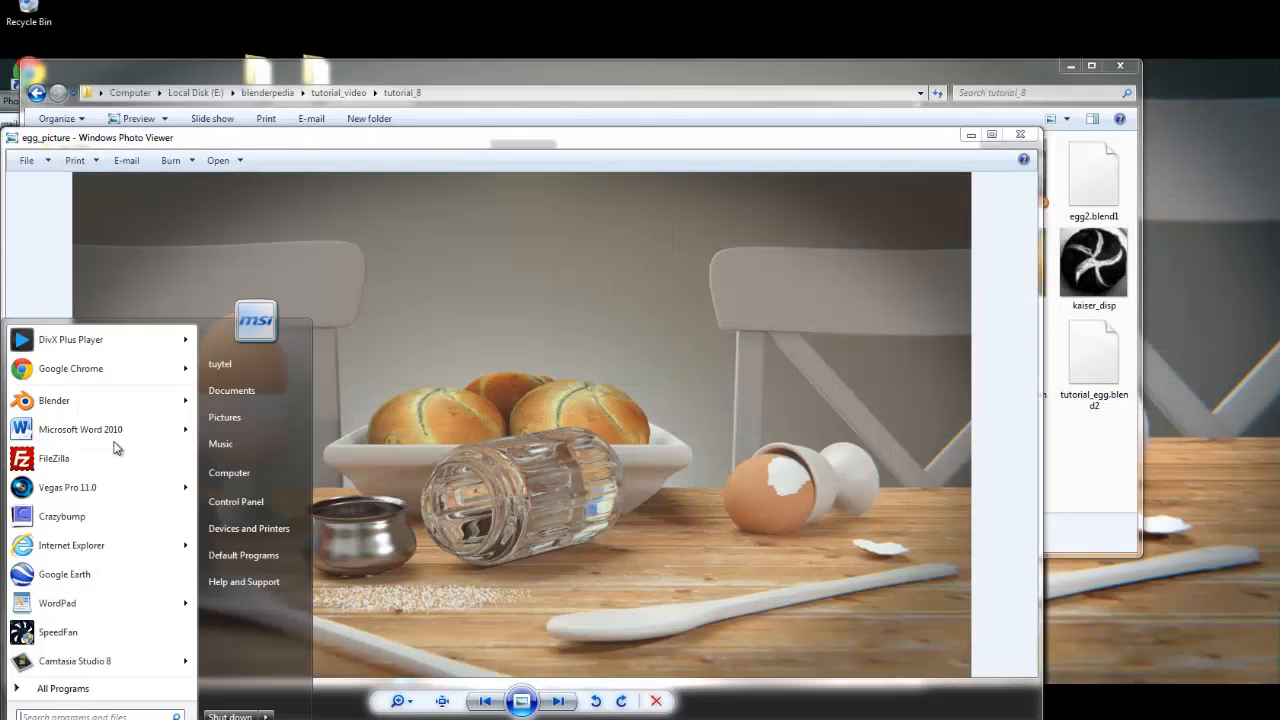
{"action": "left_click", "coordinate": [54, 400]}
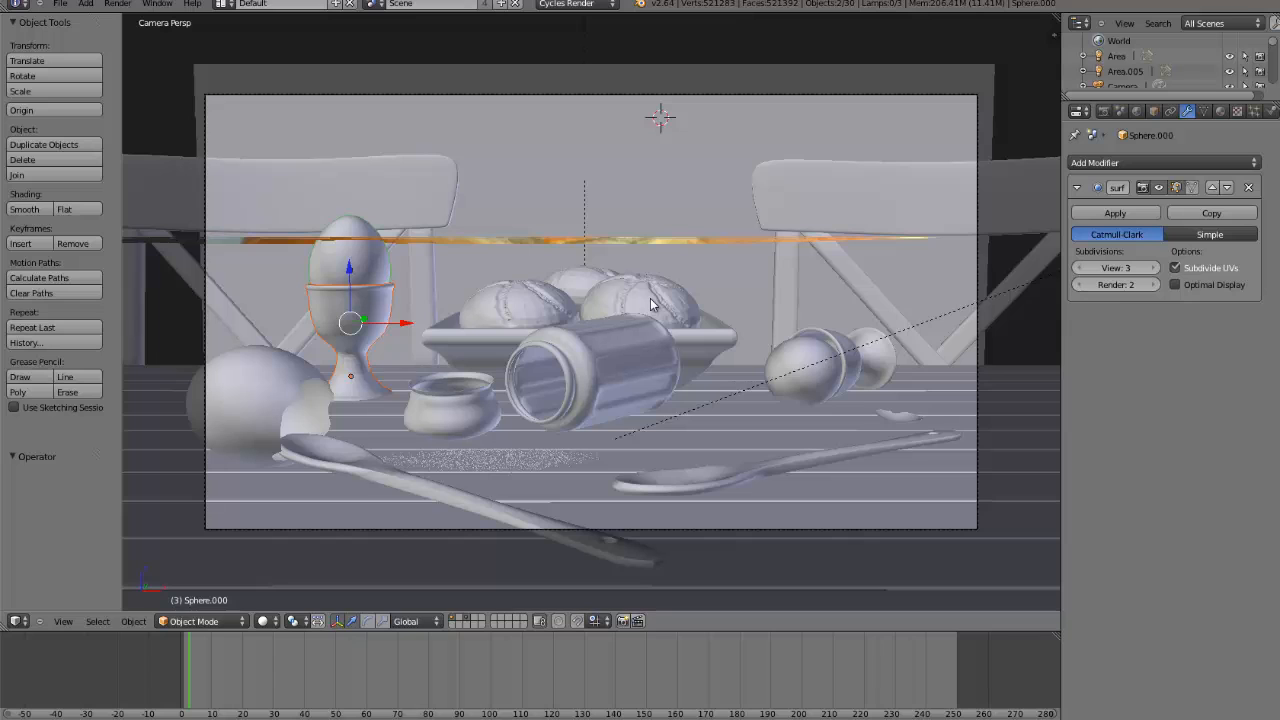
- Select the three detailed rolls and their square dish in top view with wireframe shading
{"action": "key", "text": "KP_7"}
{"action": "key", "text": "z"}
{"action": "key", "text": "z"}
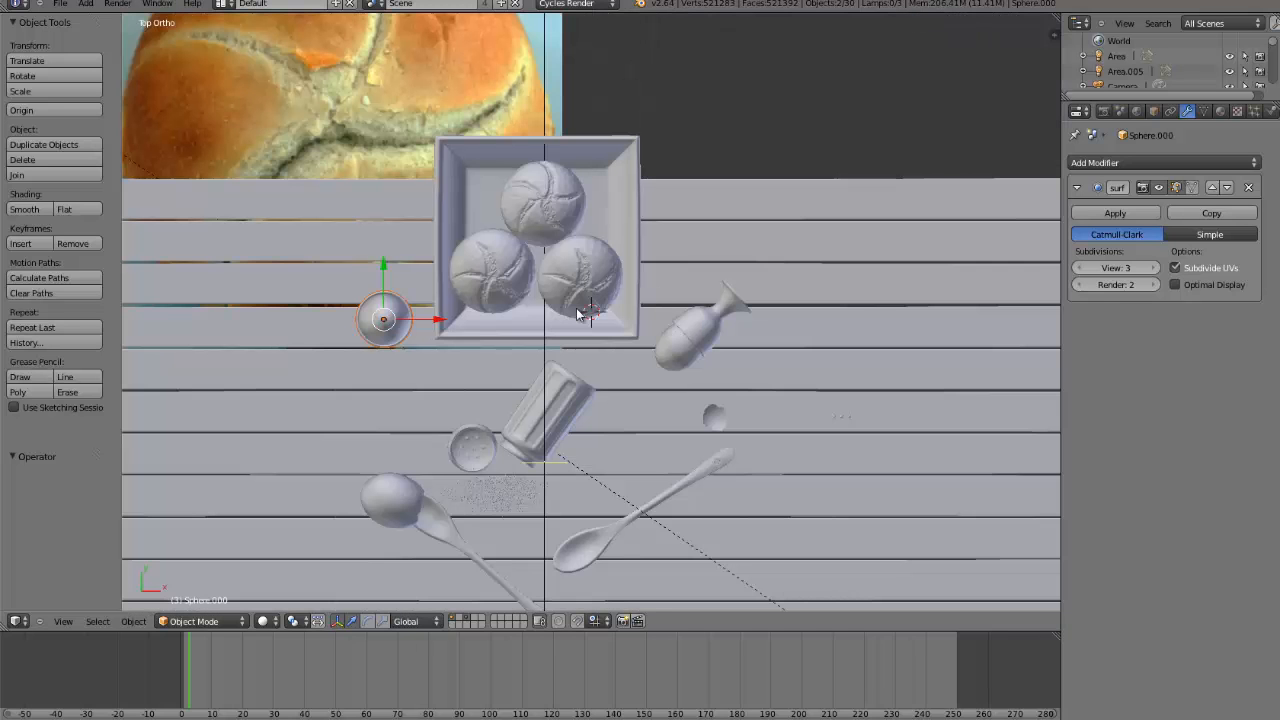
{"action": "scroll", "coordinate": [590, 300], "scroll_direction": "up", "scroll_amount": 2}
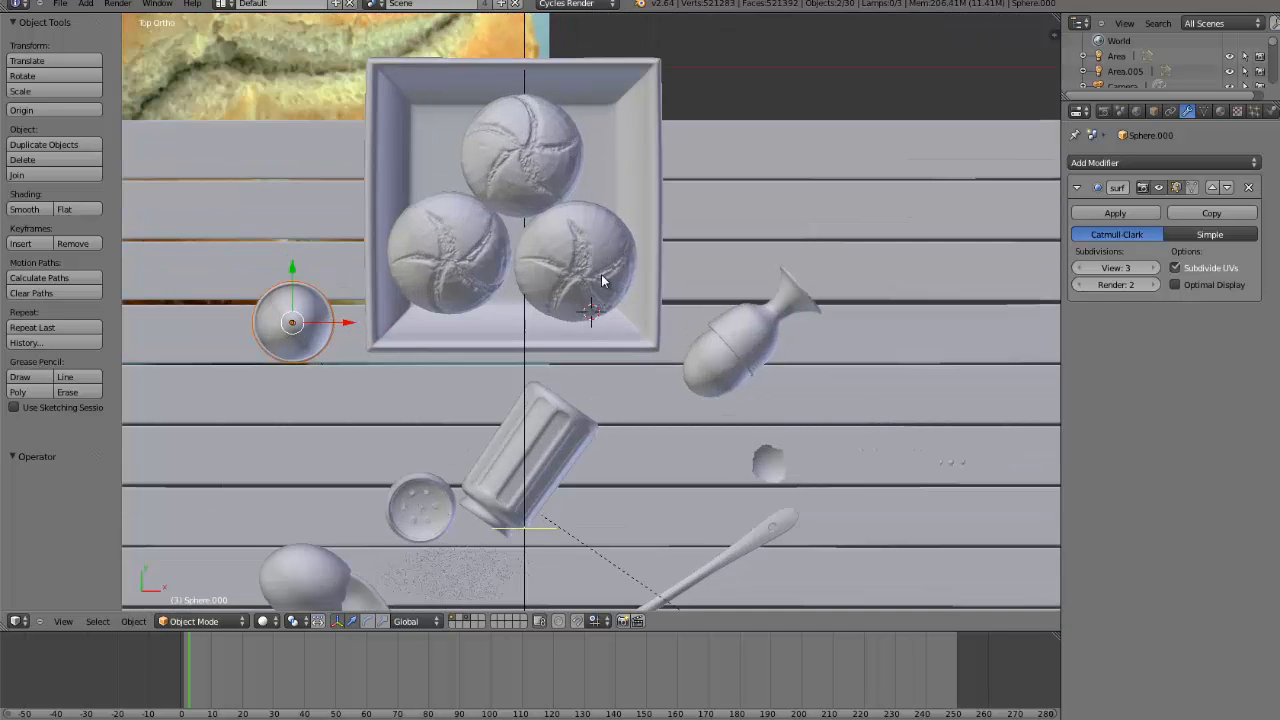
{"action": "right_click", "coordinate": [604, 276]}
{"action": "right_click", "coordinate": [476, 257], "text": "shift"}
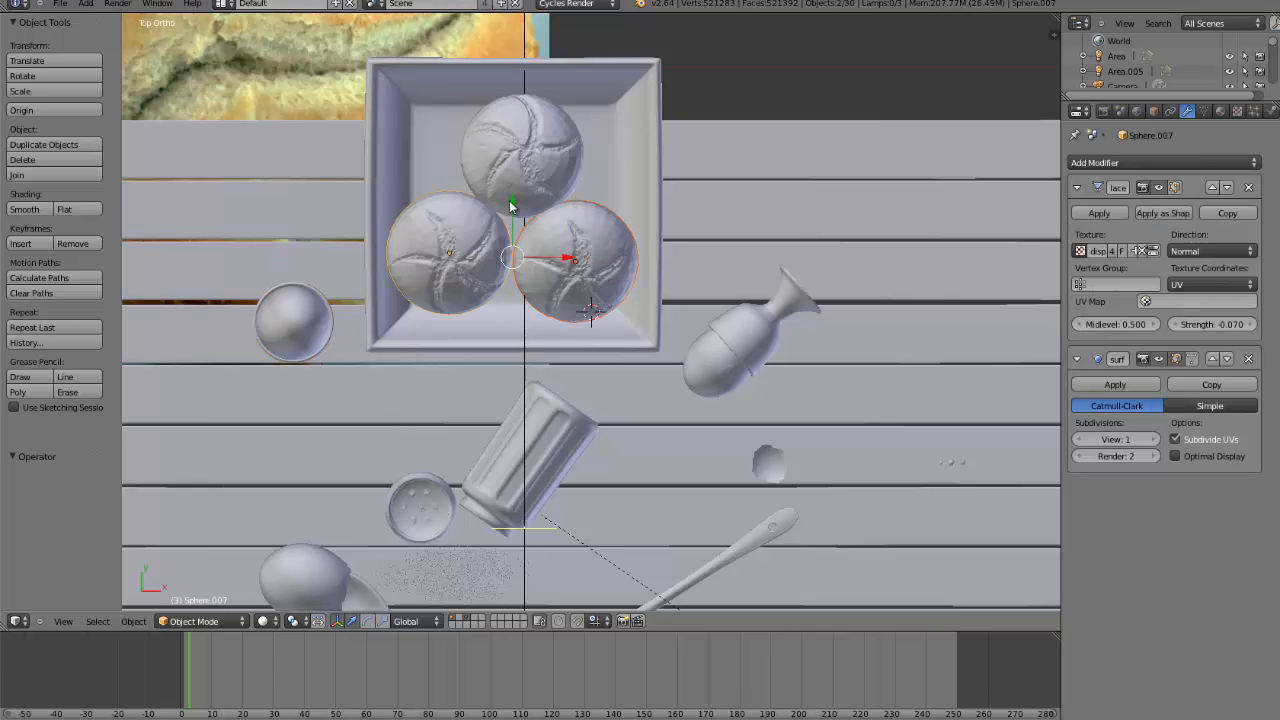
{"action": "right_click", "coordinate": [528, 168], "text": "shift"}
{"action": "key", "text": "z"}
{"action": "scroll", "coordinate": [585, 158], "scroll_direction": "down", "scroll_amount": 3}
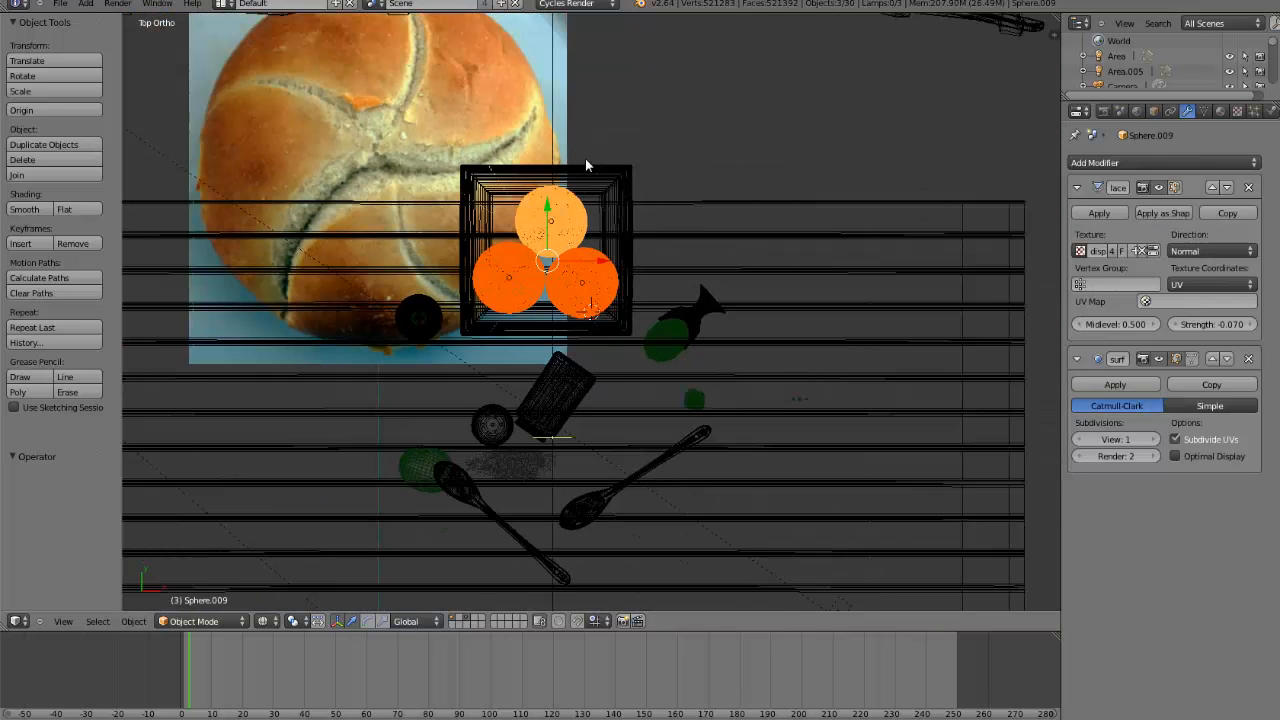
{"action": "right_click", "coordinate": [599, 166], "text": "shift"}
- Add the surrounding cylinder, the backdrop plane and all three lamps to the selection of rolls and dish
{"action": "scroll", "coordinate": [599, 168], "scroll_direction": "down", "scroll_amount": 2}
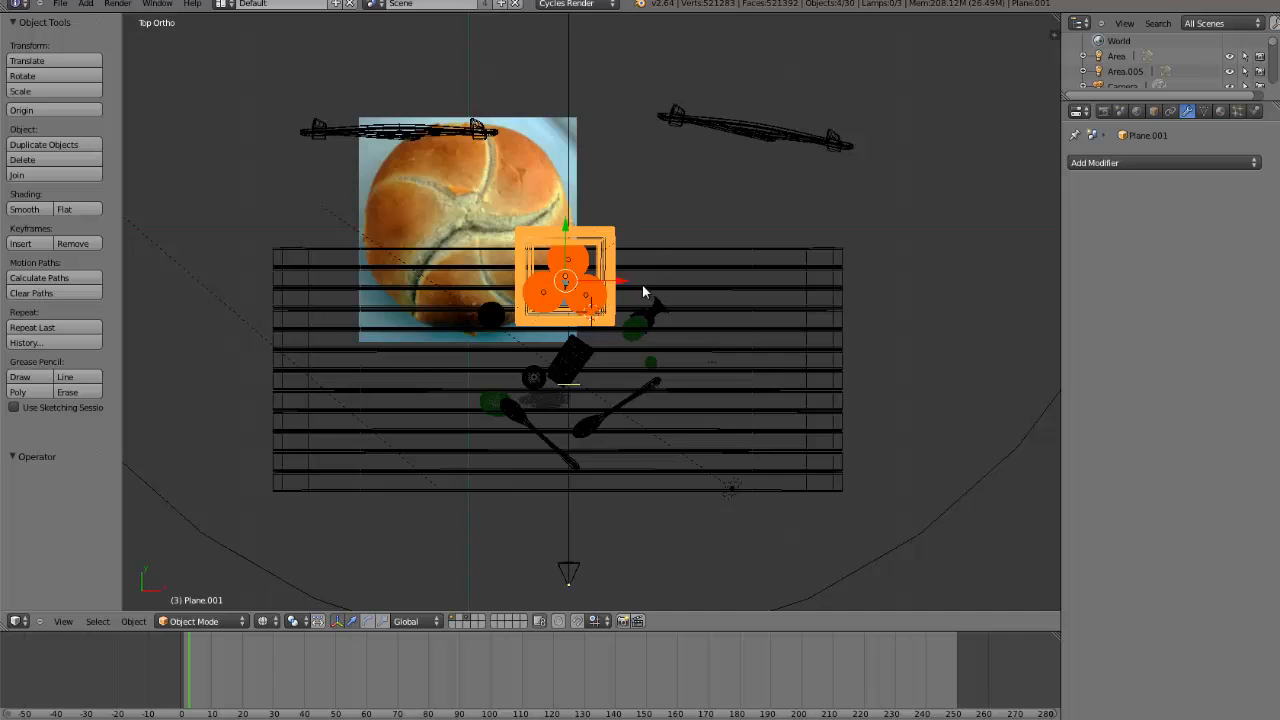
{"action": "scroll", "coordinate": [736, 303], "scroll_direction": "up", "scroll_amount": 1}
{"action": "scroll", "coordinate": [855, 391], "scroll_direction": "down", "scroll_amount": 3}
{"action": "right_click", "coordinate": [854, 430]}
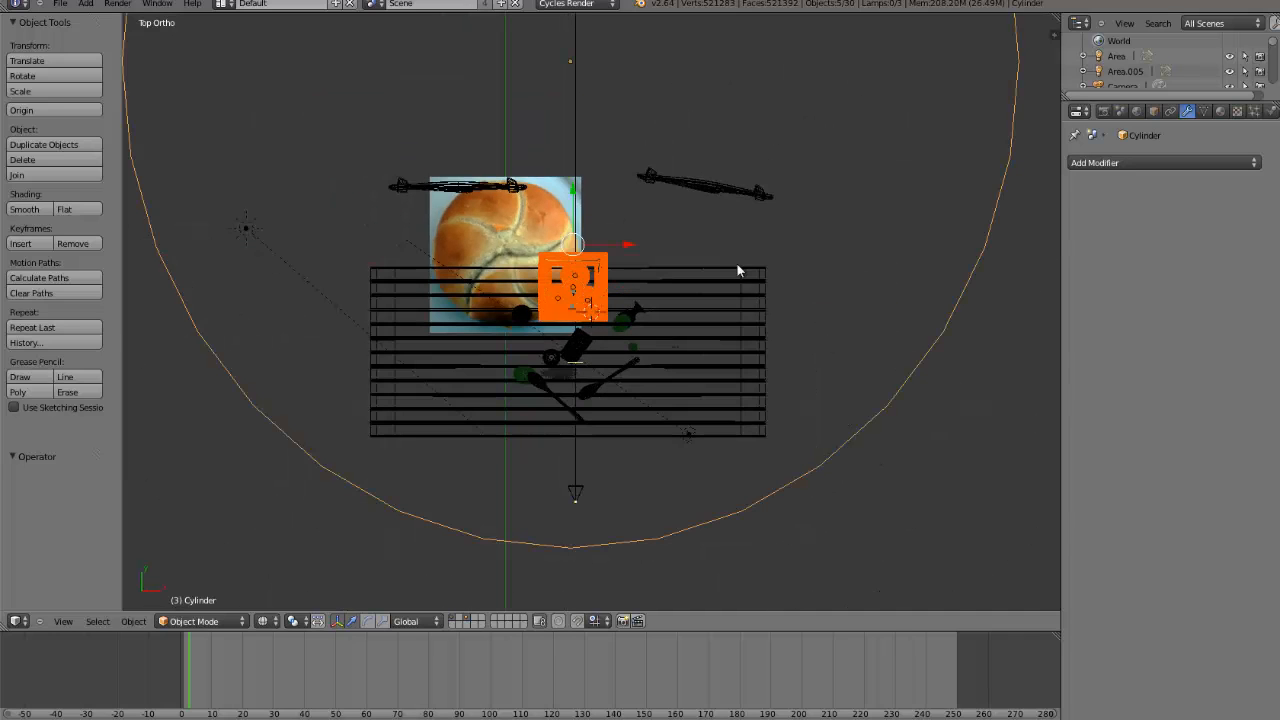
{"action": "scroll", "coordinate": [647, 170], "scroll_direction": "down", "scroll_amount": 2}
{"action": "right_click", "coordinate": [611, 33], "text": "shift"}
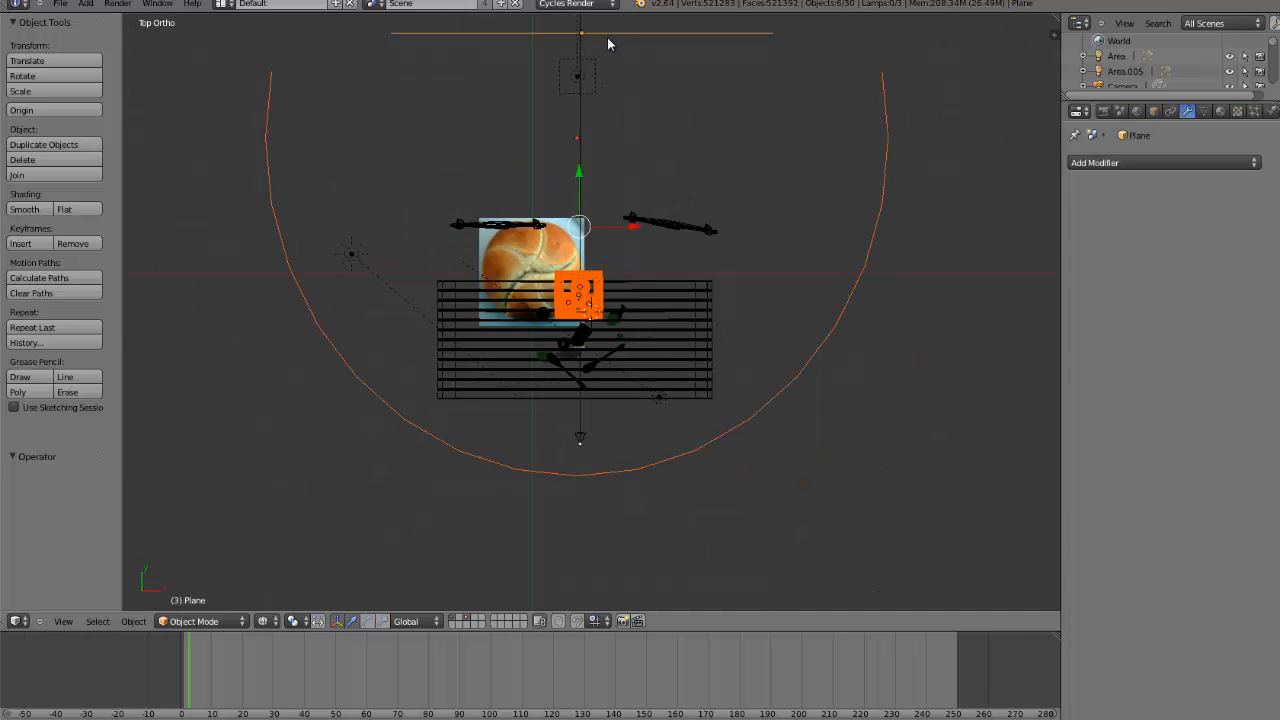
{"action": "right_click", "coordinate": [340, 245], "text": "shift"}
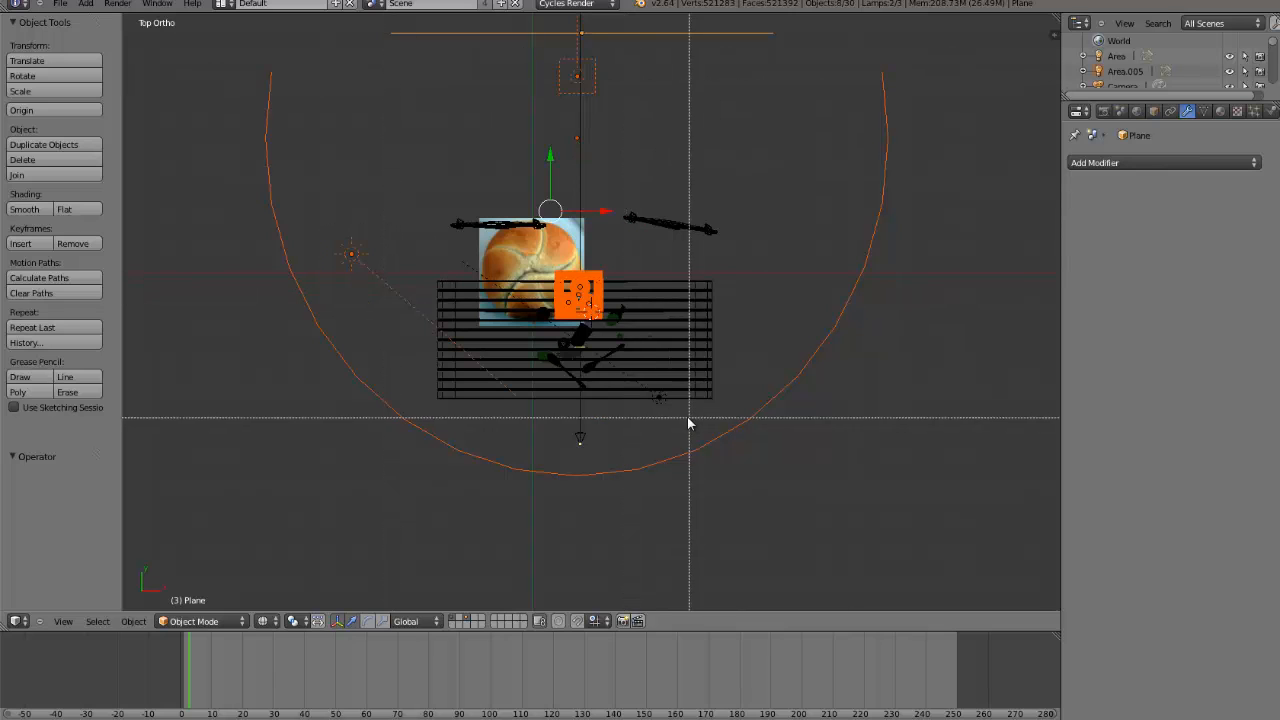
{"action": "mouse_move", "coordinate": [685, 419]}
{"action": "middle_mouse_down"}
{"action": "mouse_move", "coordinate": [673, 459]}
{"action": "mouse_move", "coordinate": [680, 397]}
{"action": "middle_mouse_up"}
{"action": "right_click", "coordinate": [666, 389], "text": "shift"}
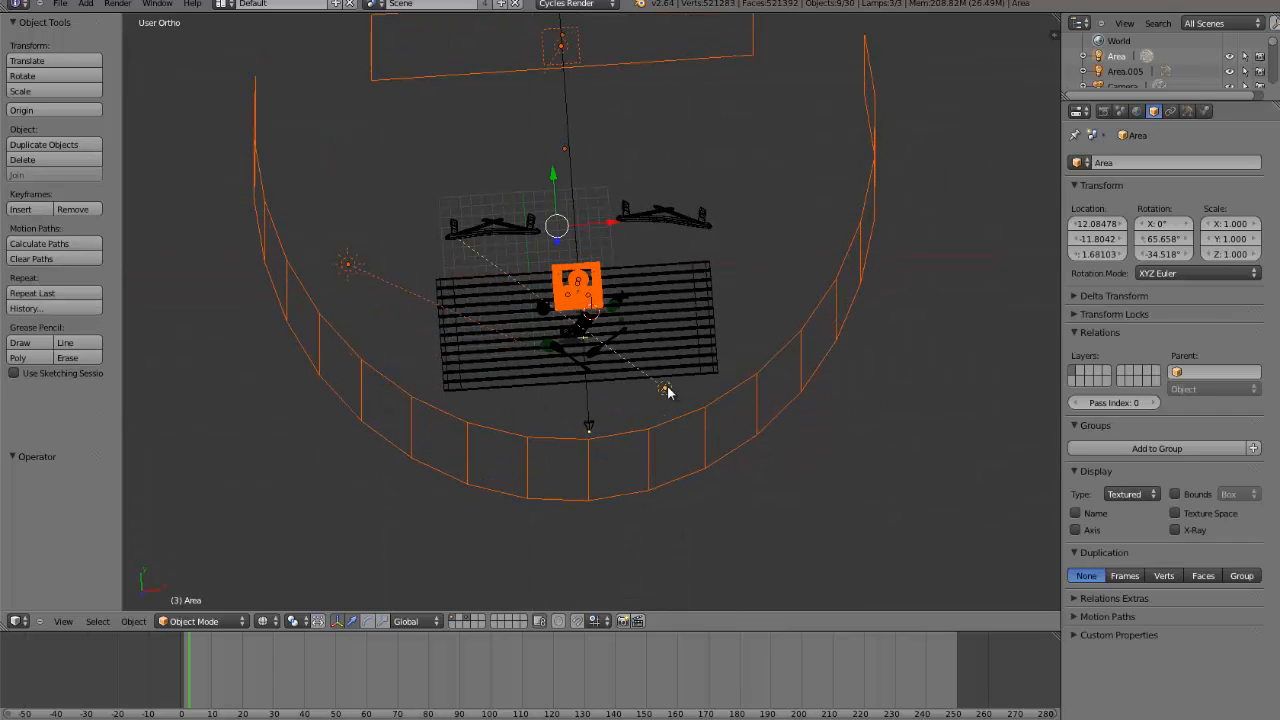
{"action": "key", "text": "KP_1"}
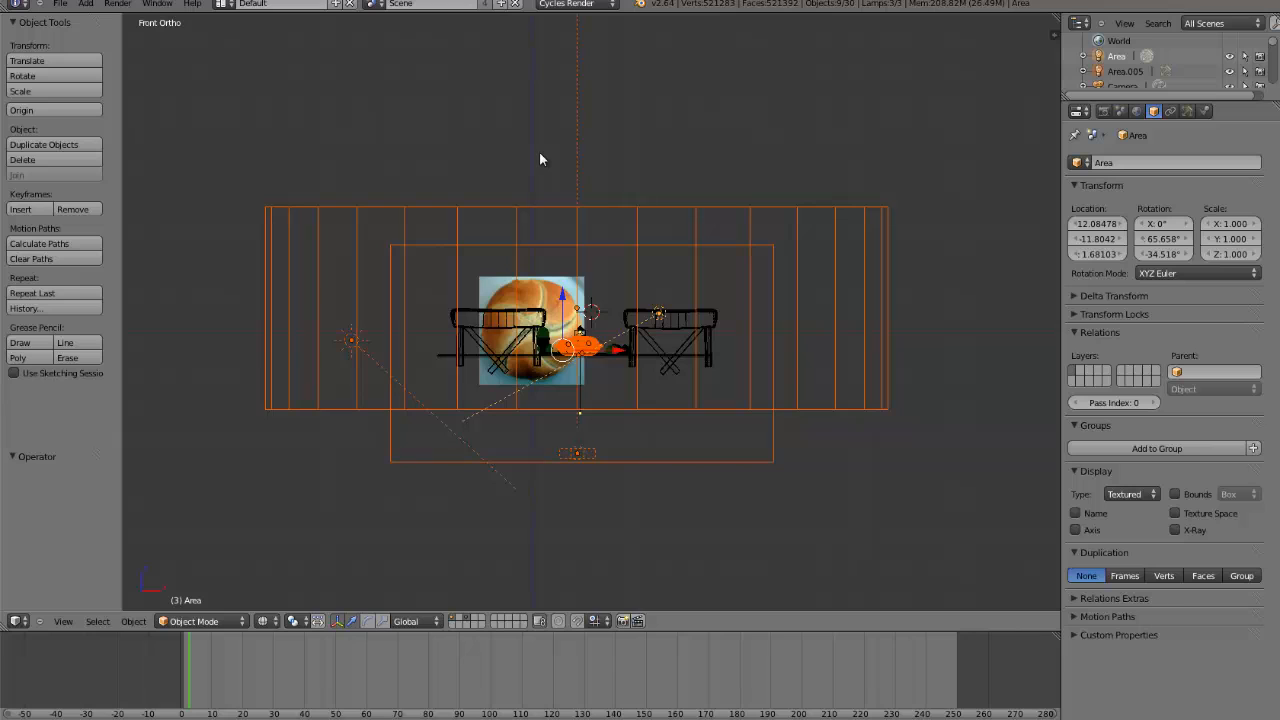
{"action": "key", "text": "KP_7"}
{"action": "scroll", "coordinate": [540, 172], "scroll_direction": "up", "scroll_amount": 3}
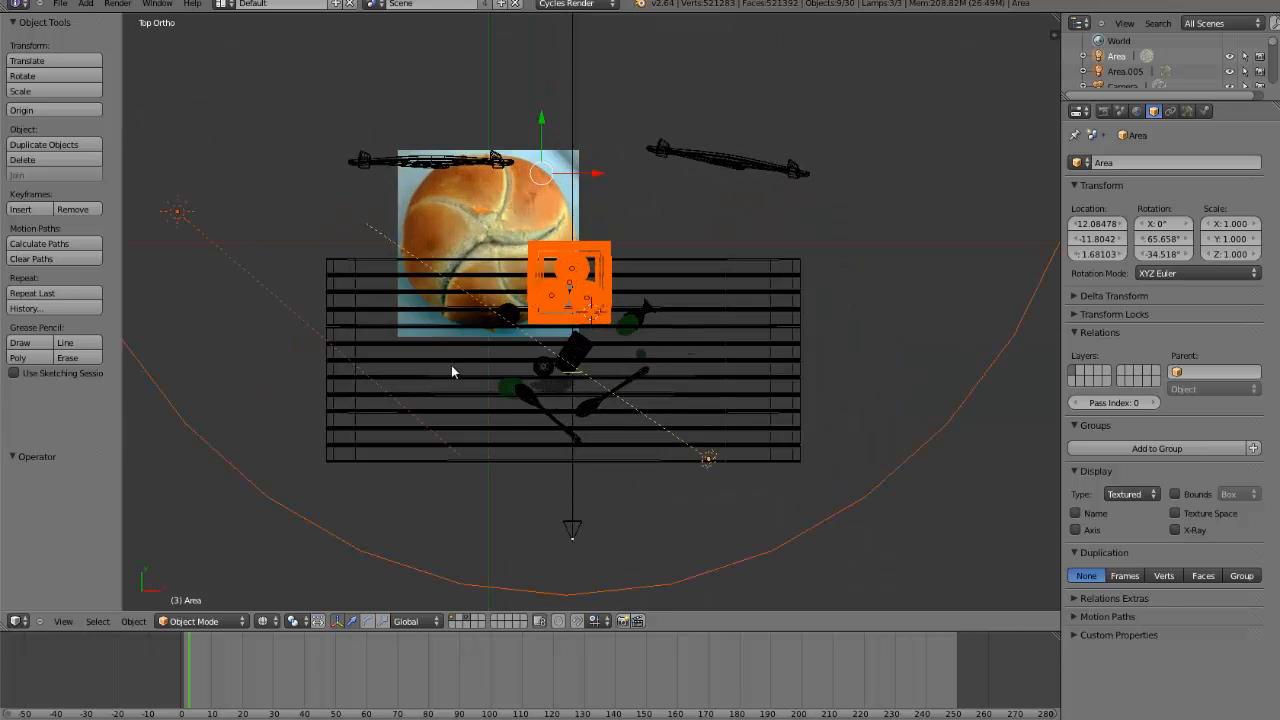
- Box-select the table planks into the existing selection and move all selected objects to layer 6
{"action": "key", "text": "b"}
{"action": "left_click_drag", "start_coordinate": [417, 379], "coordinate": [367, 284]}
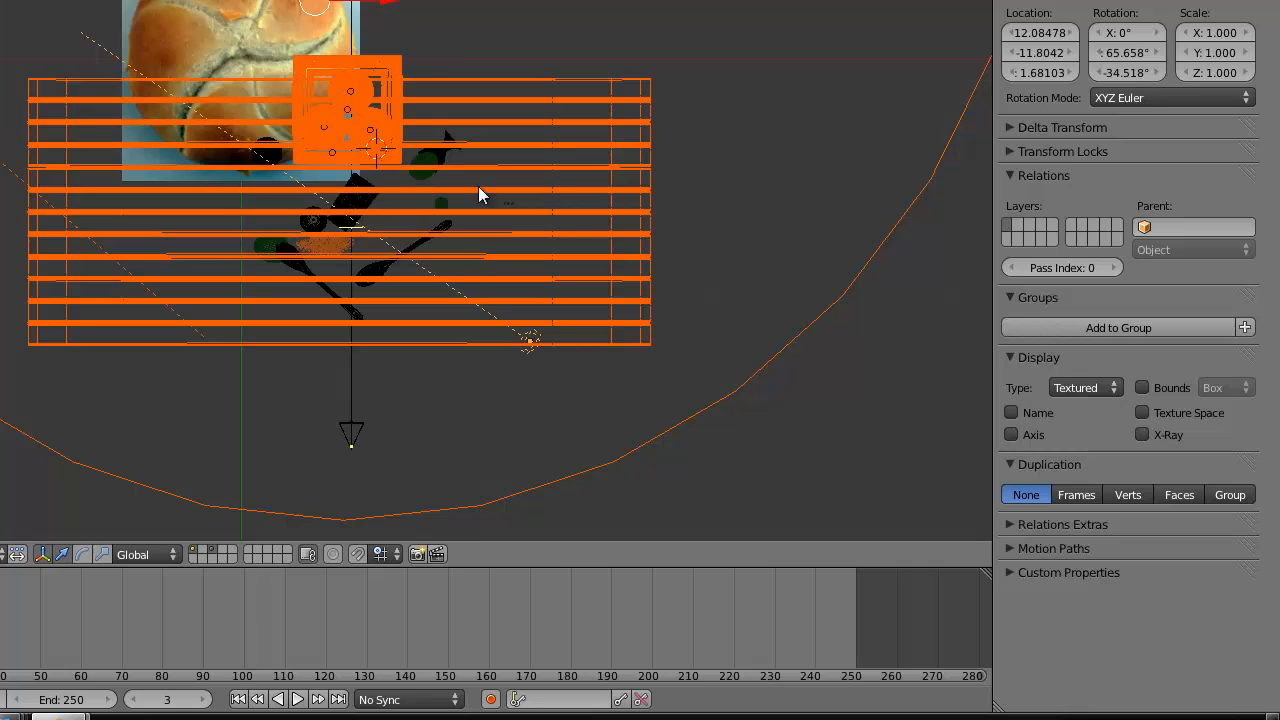
{"action": "key", "text": "m"}
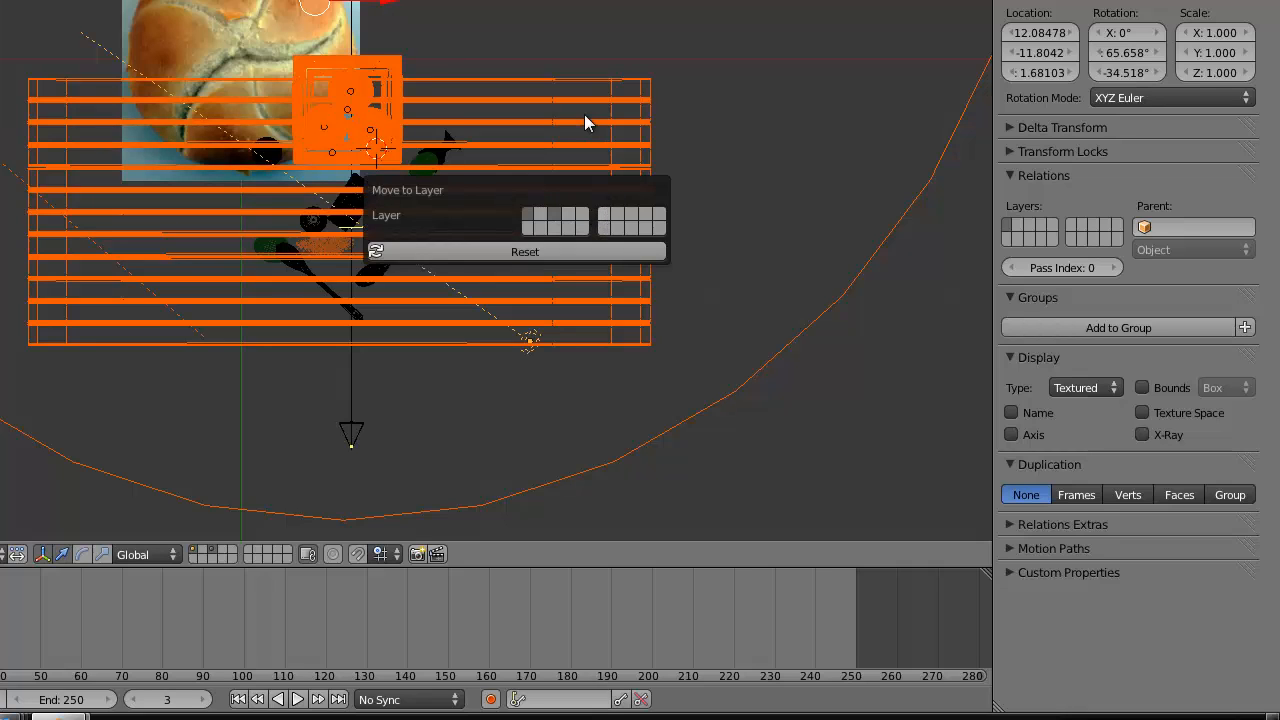
{"action": "left_click", "coordinate": [605, 216]}
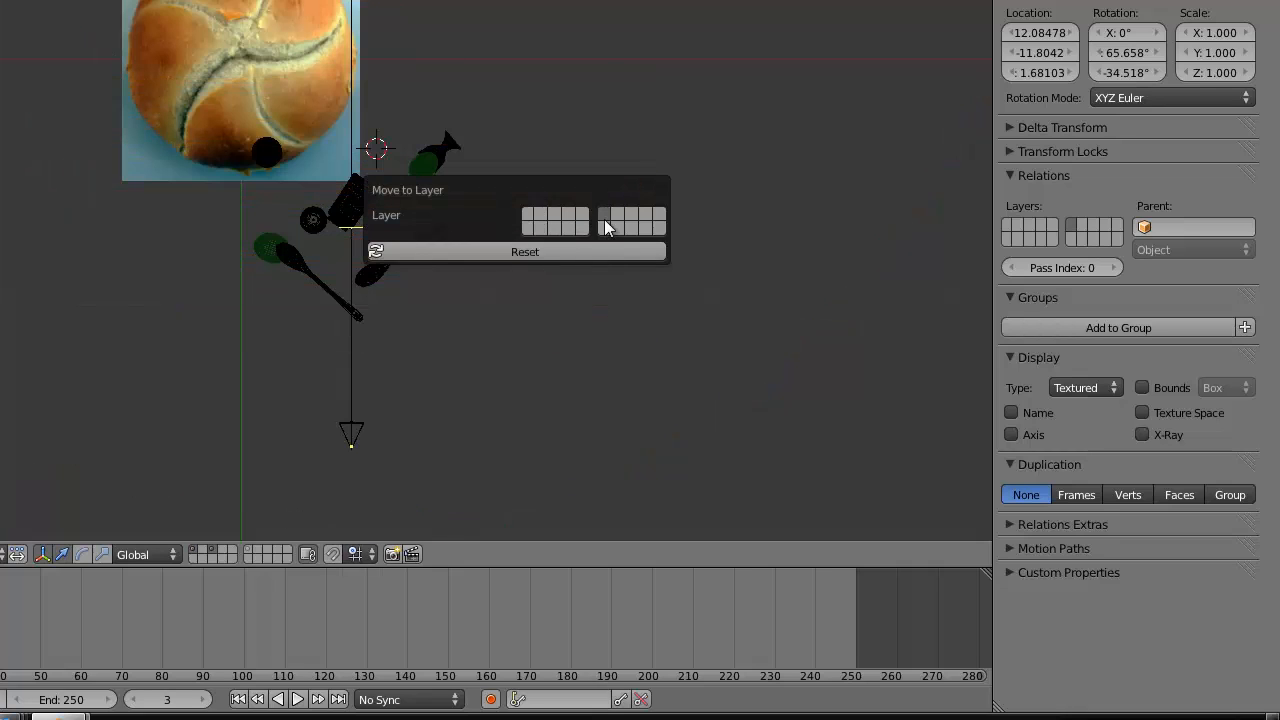
- Display only layer 6 with the moved objects and select the square dish holding the rolls
{"action": "left_click", "coordinate": [248, 551]}
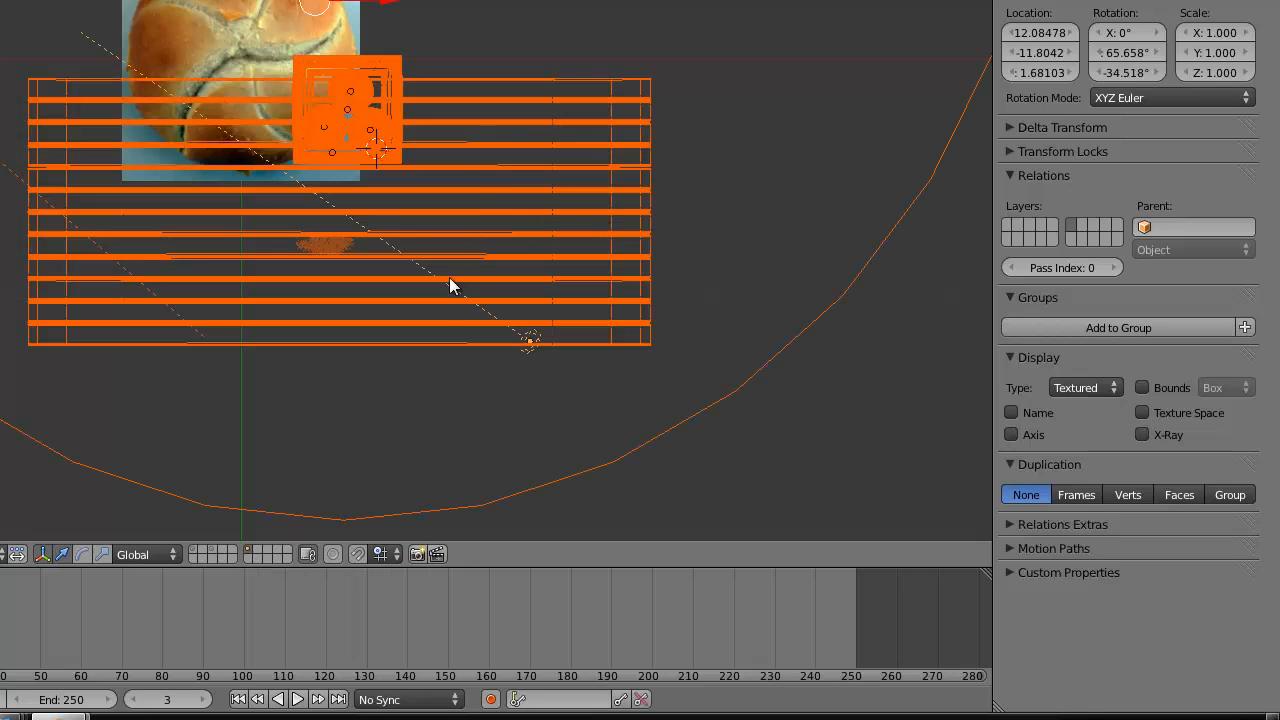
{"action": "right_click", "coordinate": [330, 256]}
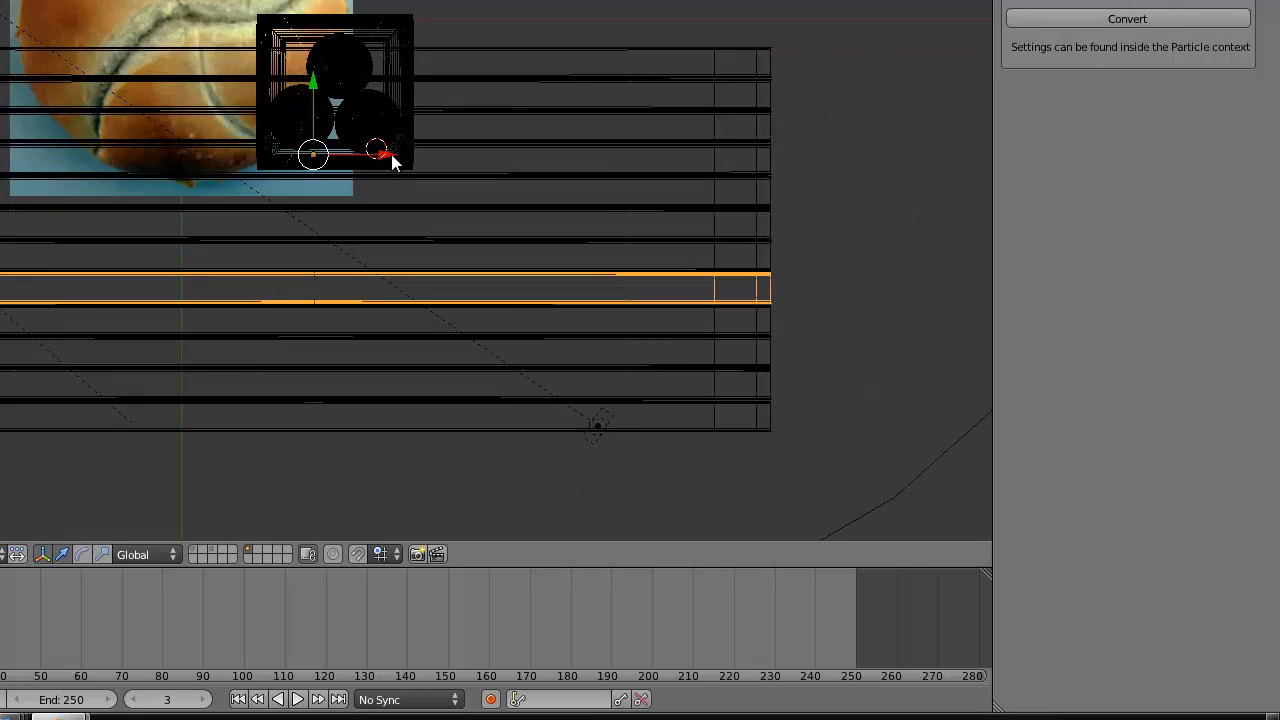
{"action": "right_click", "coordinate": [391, 154]}
{"action": "middle_click_drag", "start_coordinate": [363, 223], "coordinate": [344, 149]}
{"action": "scroll", "coordinate": [369, 178], "scroll_direction": "up", "scroll_amount": 2}
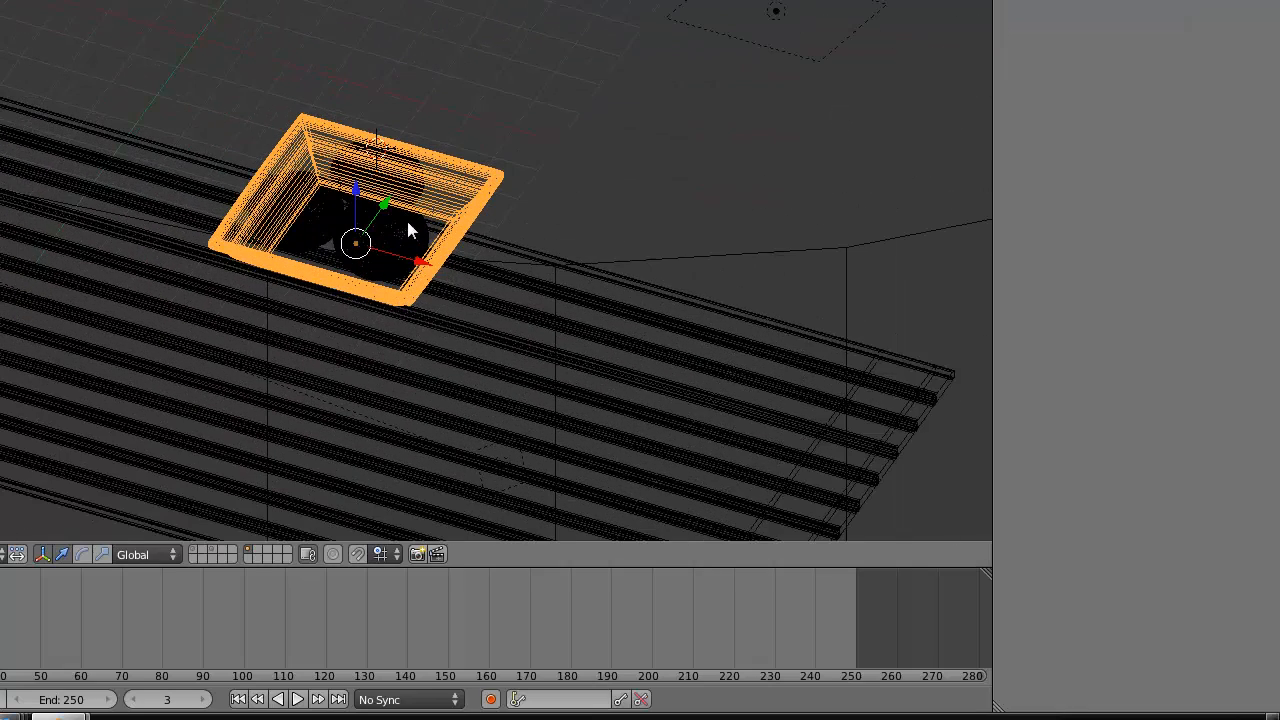
- Show the dish from the top in textured shading and select the roll nearest its lower-right corner
{"action": "key", "text": "alt+z"}
{"action": "key", "text": "KP_7"}
{"action": "scroll", "coordinate": [412, 213], "scroll_direction": "up", "scroll_amount": 3}
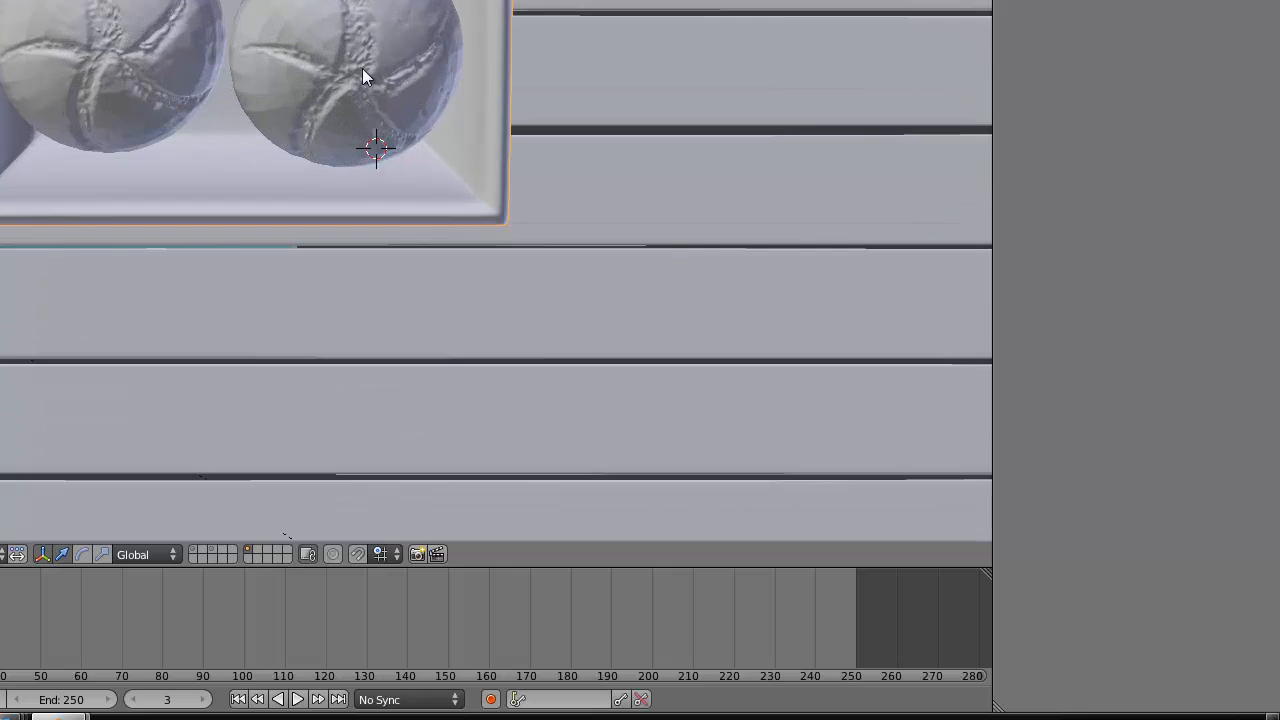
{"action": "scroll", "coordinate": [360, 50], "scroll_direction": "up", "scroll_amount": 4}
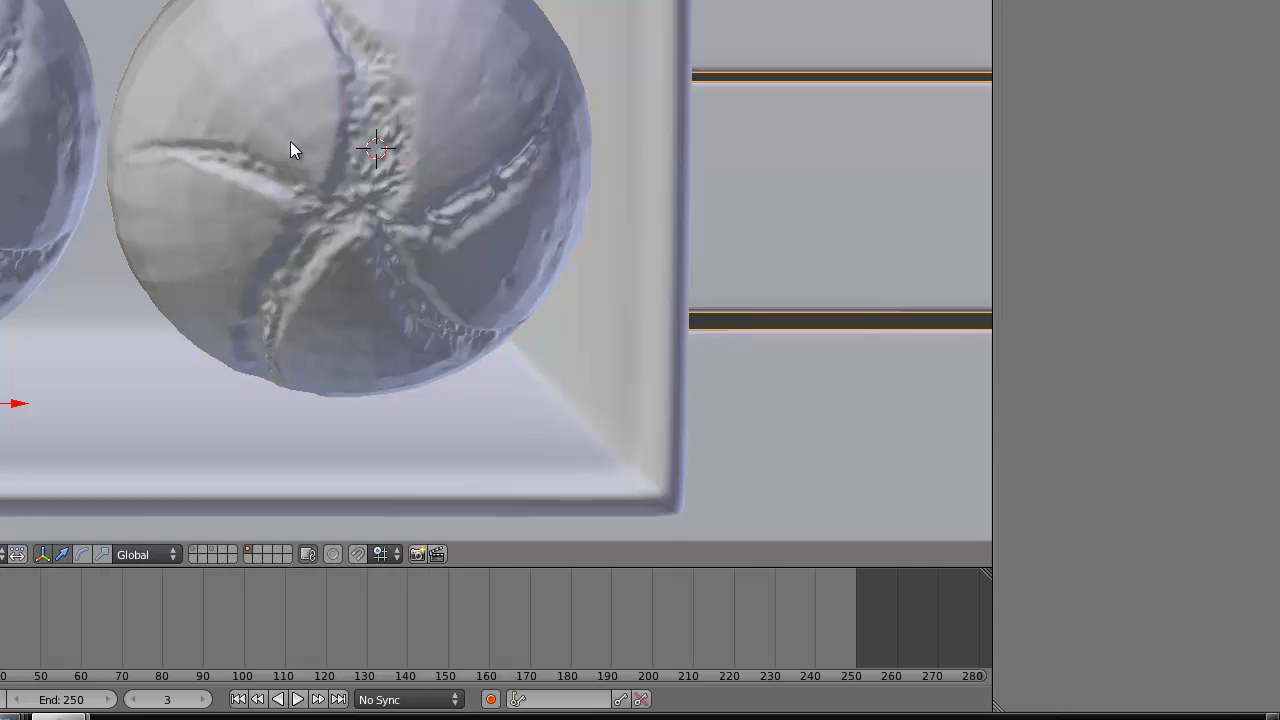
{"action": "right_click", "coordinate": [290, 142]}
{"action": "right_click", "coordinate": [290, 142]}
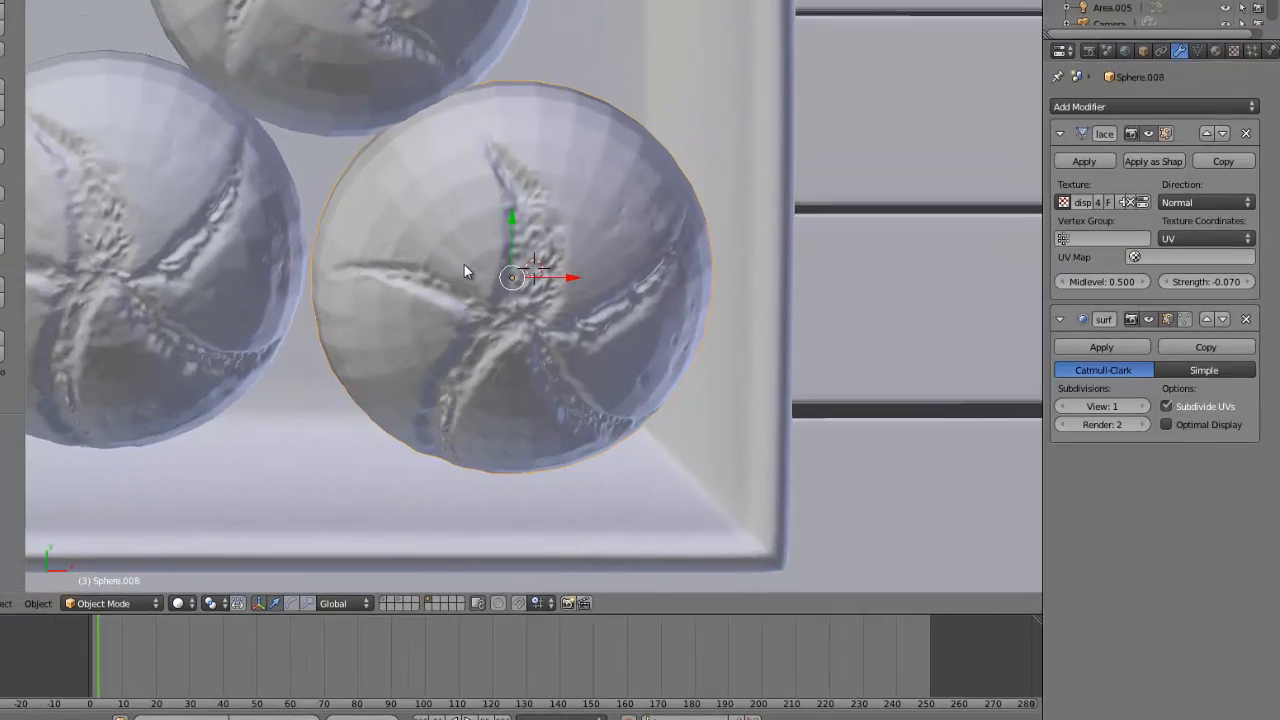
{"action": "scroll", "coordinate": [290, 142], "scroll_direction": "down", "scroll_amount": 2}
{"action": "scroll", "coordinate": [528, 312], "scroll_direction": "down", "scroll_amount": 1}
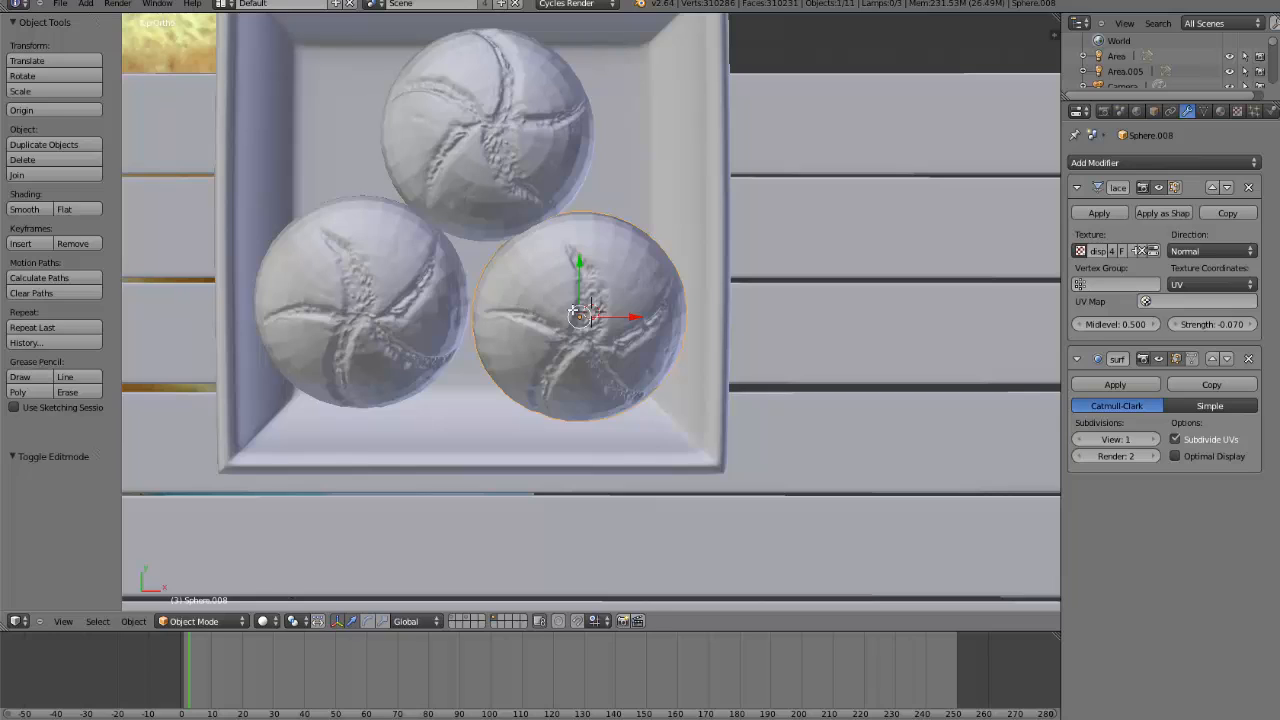
- Inspect the dense mesh of the selected roll in Edit Mode and return to Object Mode
{"action": "key", "text": "Tab"}
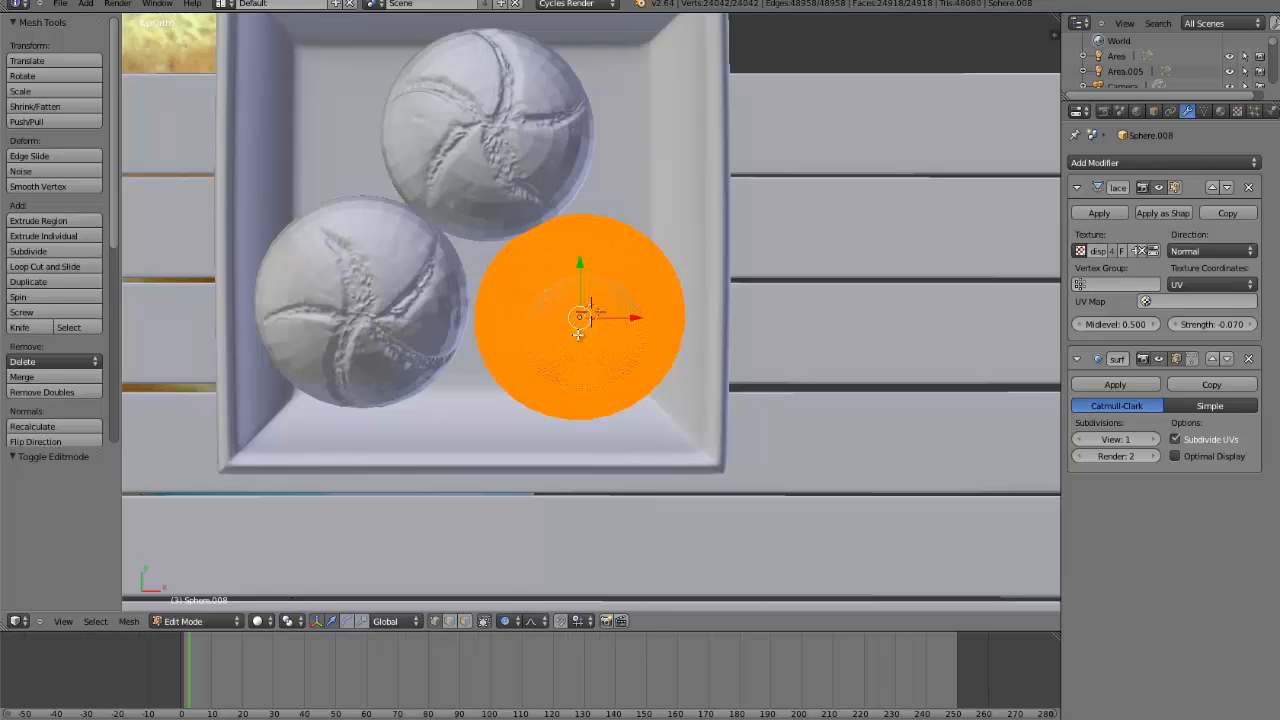
{"action": "scroll", "coordinate": [513, 200], "scroll_direction": "up", "scroll_amount": 1}
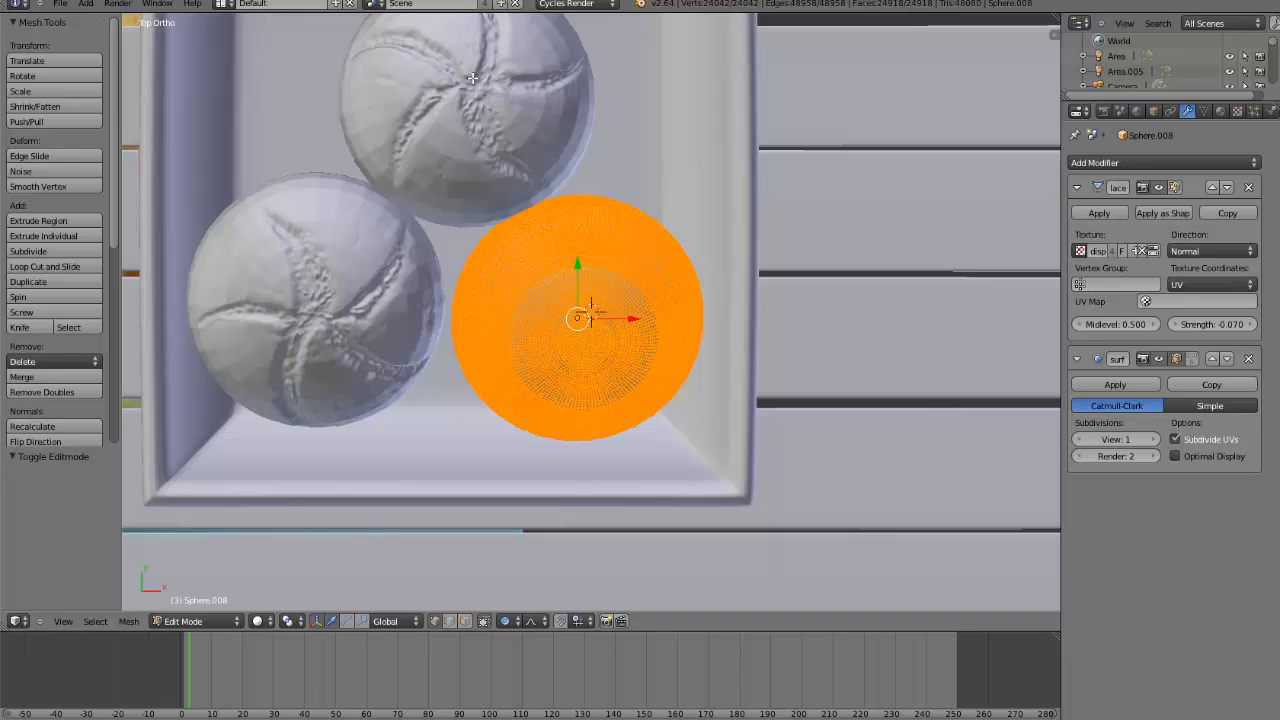
{"action": "key", "text": "Tab"}
- Switch to the tutorial_8 folder and open the kaiser2 photo to examine the roll's top surface
{"action": "mouse_move", "coordinate": [370, 718]}
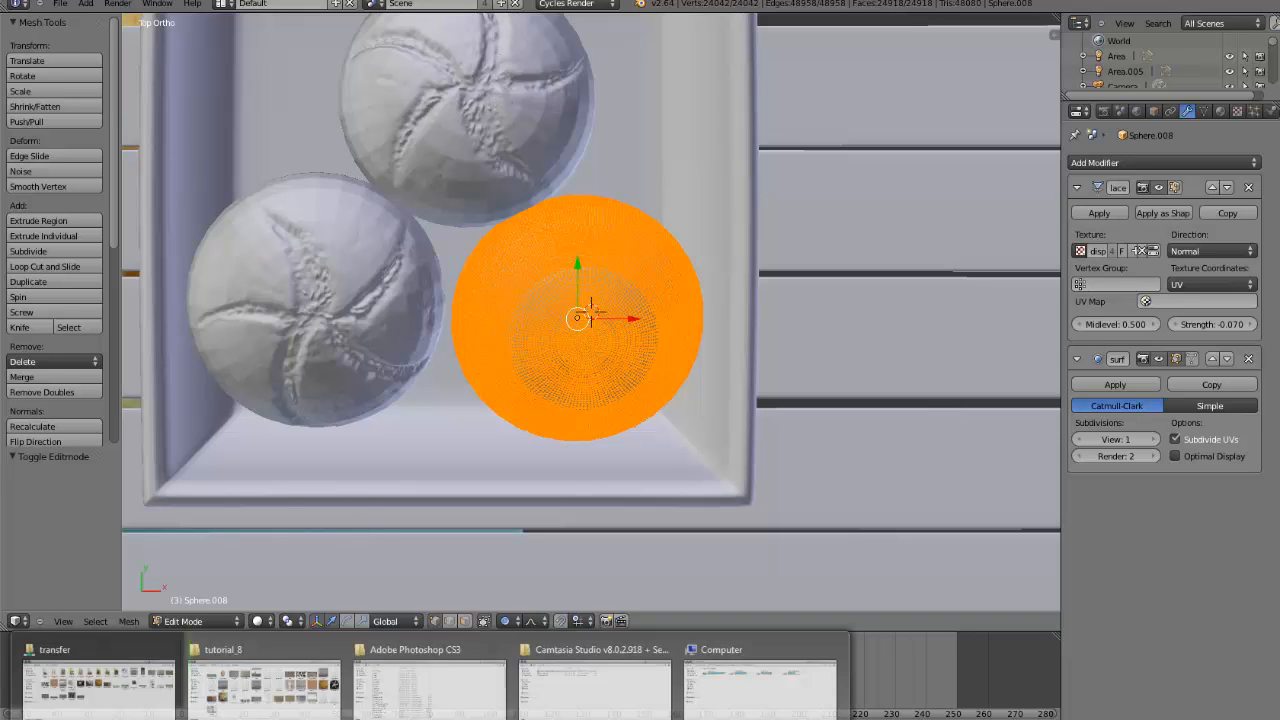
{"action": "left_click", "coordinate": [243, 684]}
{"action": "double_click", "coordinate": [278, 355]}
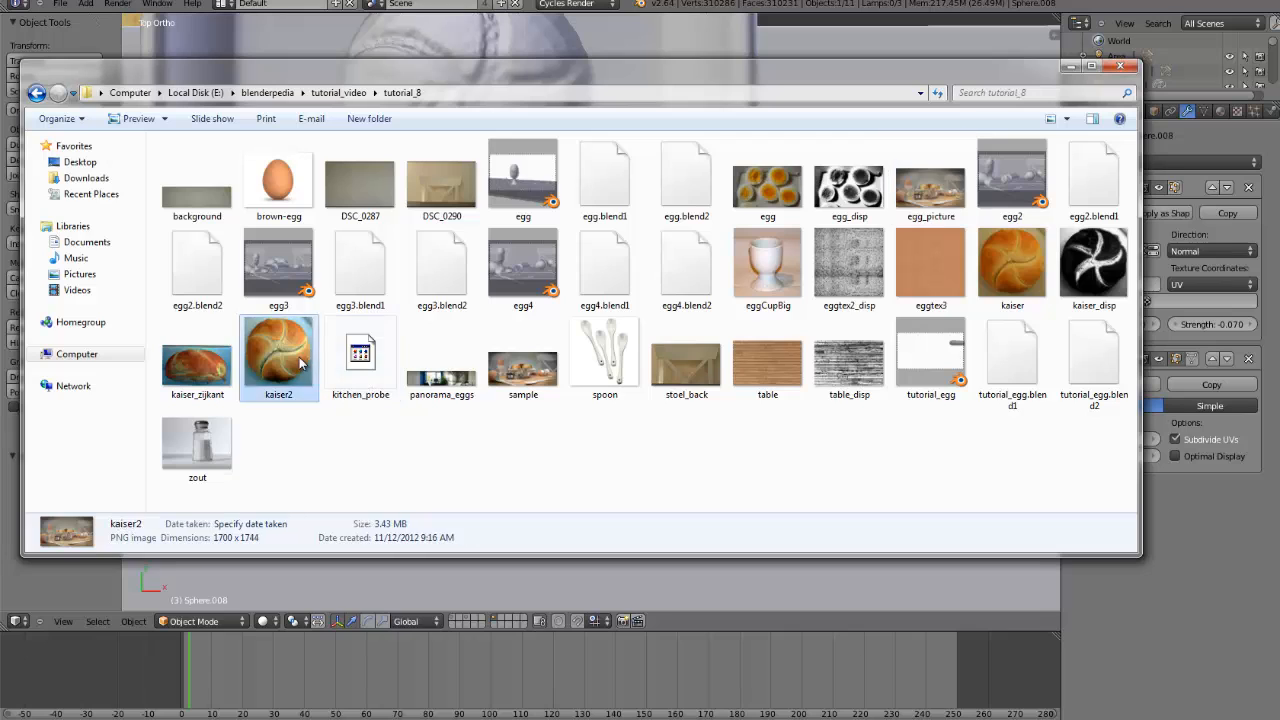
{"action": "scroll", "coordinate": [620, 420], "scroll_direction": "up", "scroll_amount": 3}
{"action": "scroll", "coordinate": [583, 440], "scroll_direction": "down", "scroll_amount": 3}
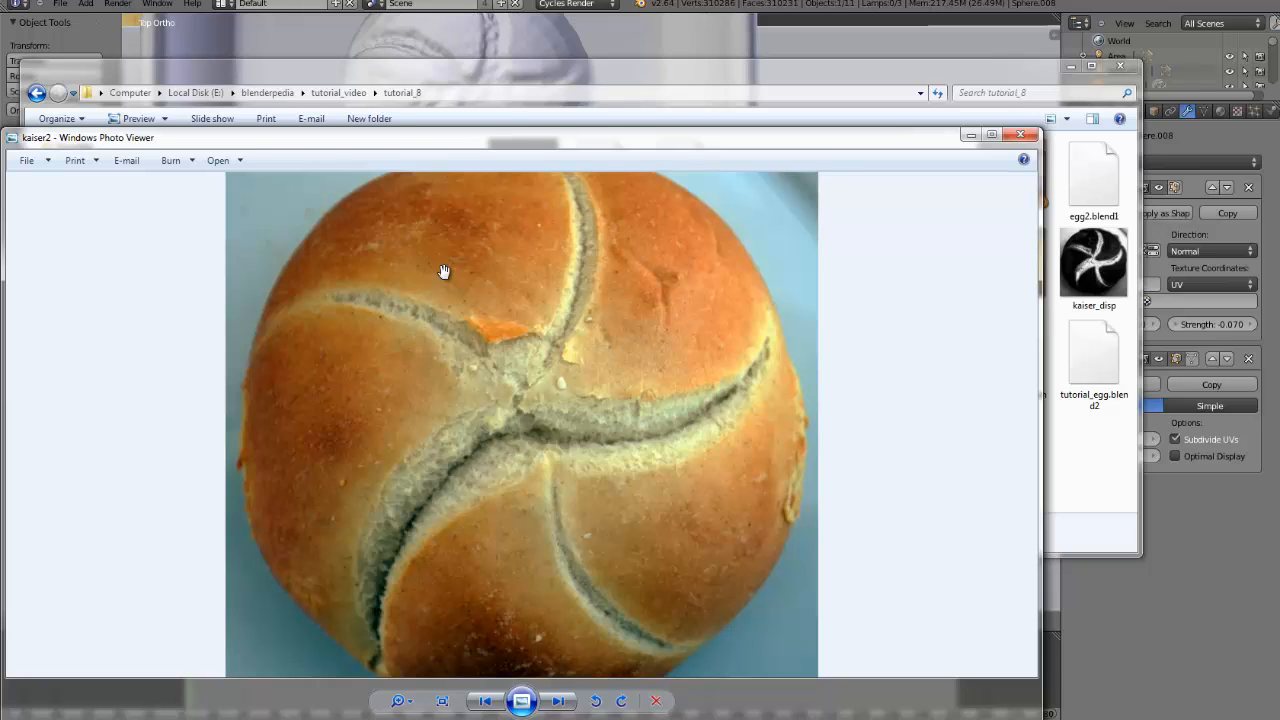
{"action": "left_click", "coordinate": [95, 6]}
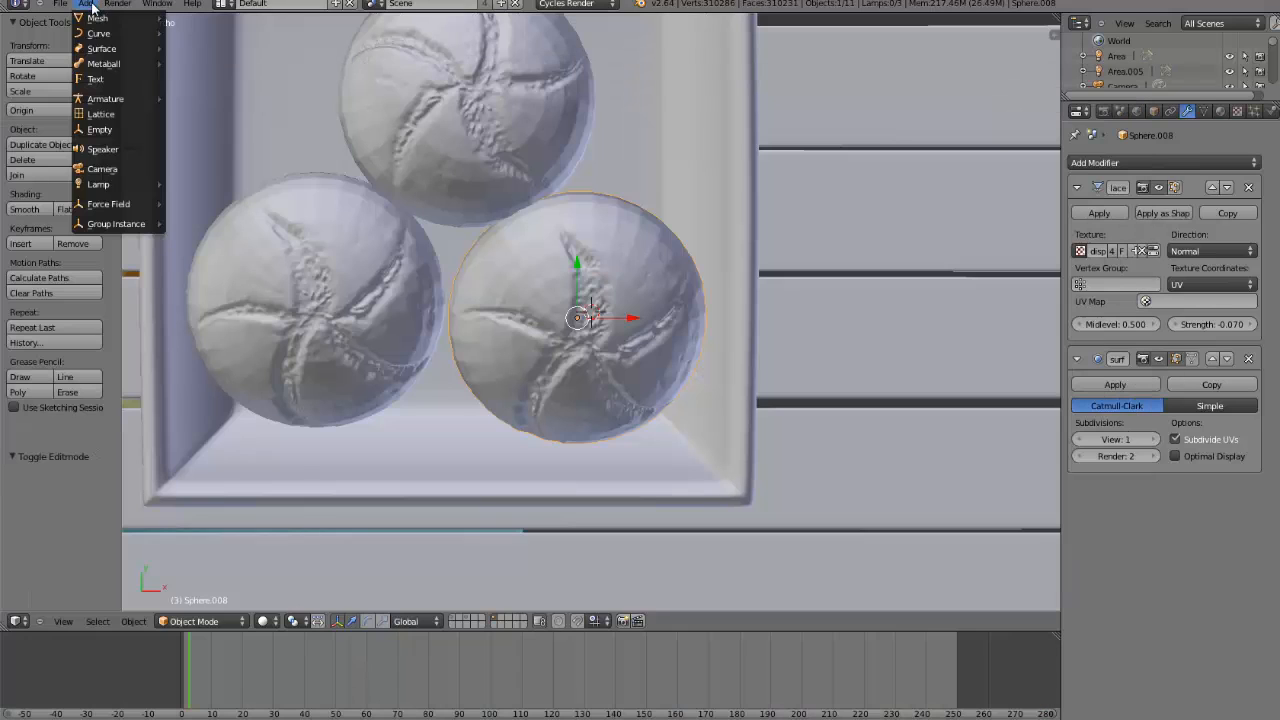
{"action": "mouse_move", "coordinate": [97, 20]}
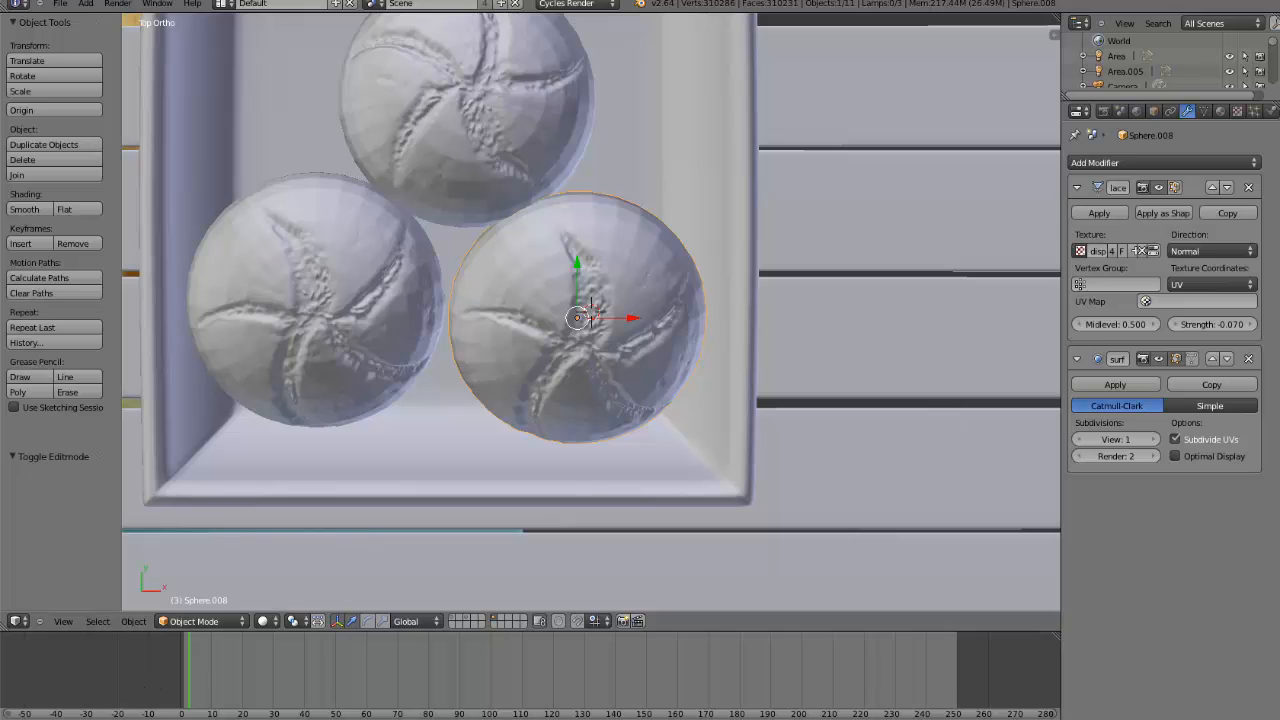
{"action": "left_click", "coordinate": [304, 662]}
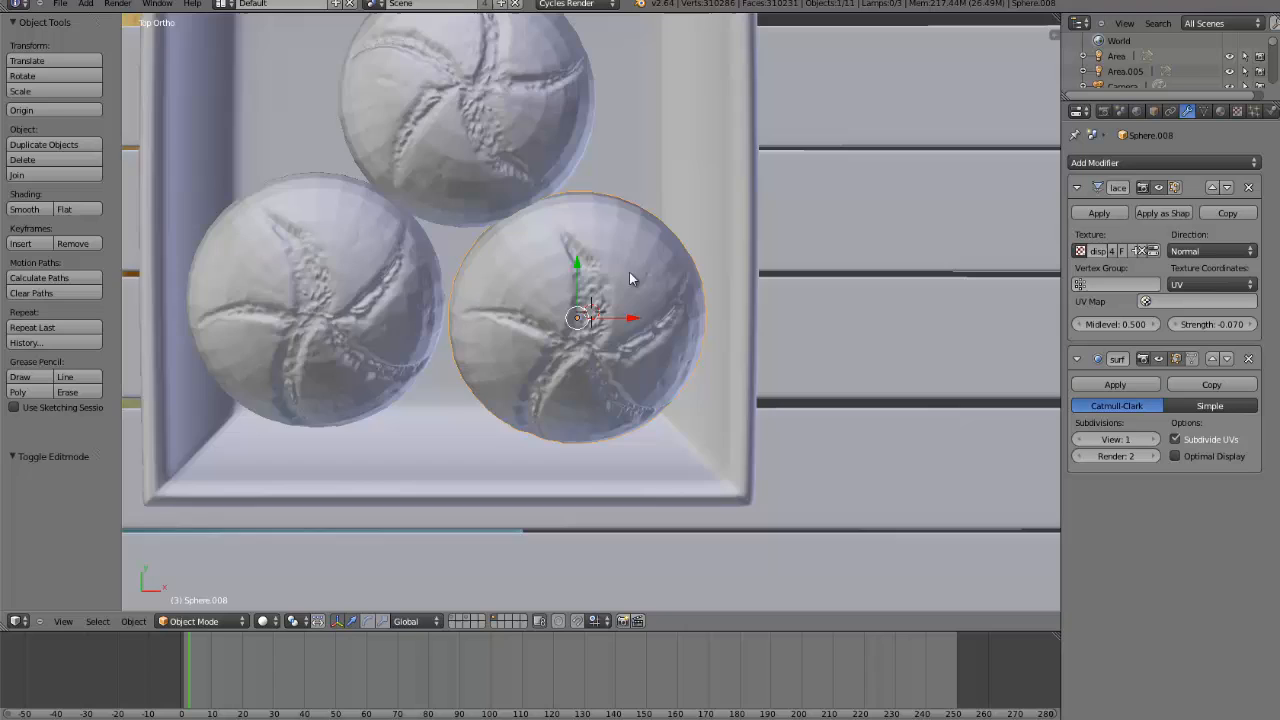
- Select all three rolls and the square dish in wireframe shading and assign them to layer 6
{"action": "scroll", "coordinate": [626, 395], "scroll_direction": "down", "scroll_amount": 6}
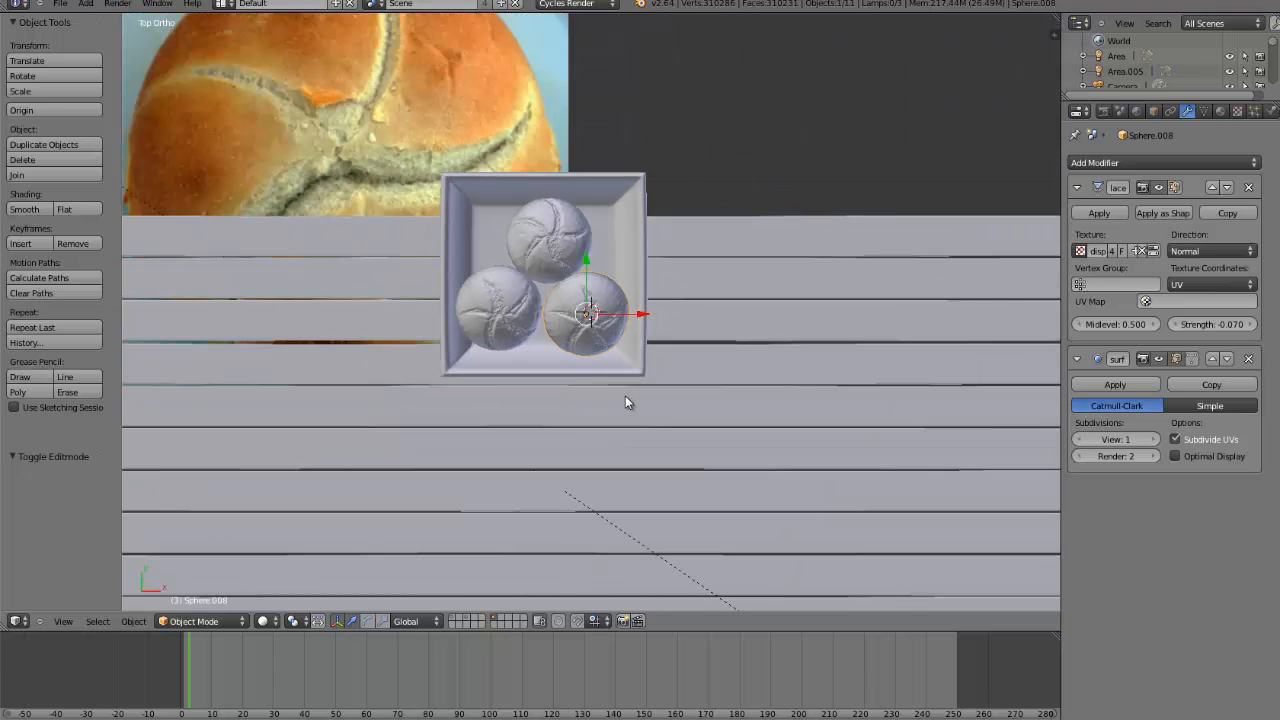
{"action": "key", "text": "z"}
{"action": "scroll", "coordinate": [644, 394], "scroll_direction": "down", "scroll_amount": 3}
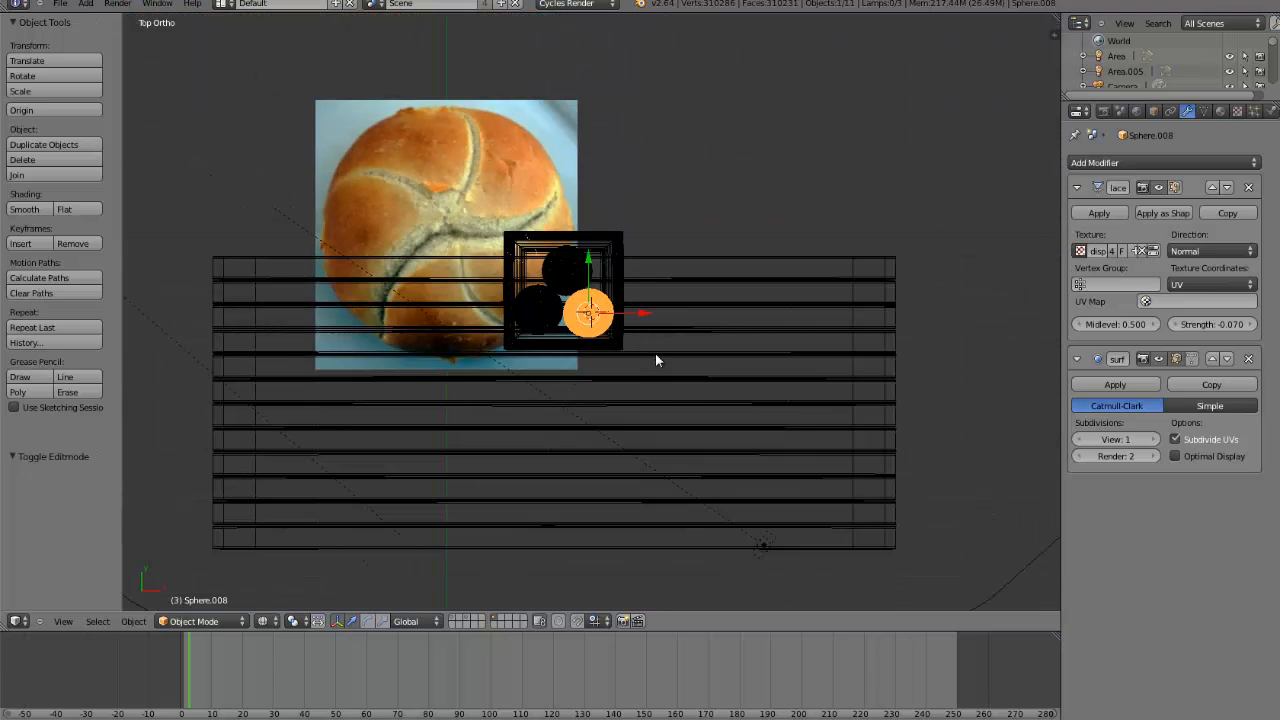
{"action": "middle_click_drag", "start_coordinate": [589, 281], "coordinate": [556, 224]}
{"action": "scroll", "coordinate": [589, 284], "scroll_direction": "up", "scroll_amount": 6}
{"action": "right_click", "coordinate": [589, 288], "text": "shift"}
{"action": "right_click", "coordinate": [444, 380], "text": "shift"}
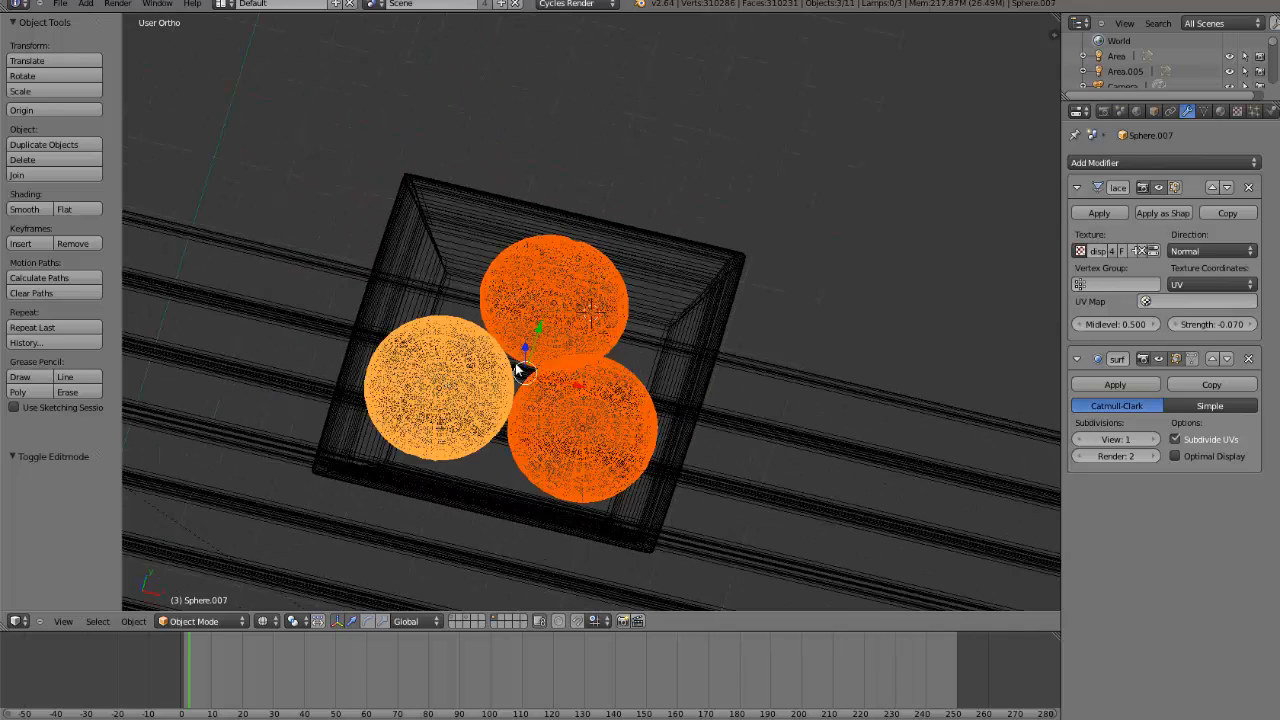
{"action": "right_click", "coordinate": [675, 264], "text": "shift"}
{"action": "key", "text": "KP_7"}
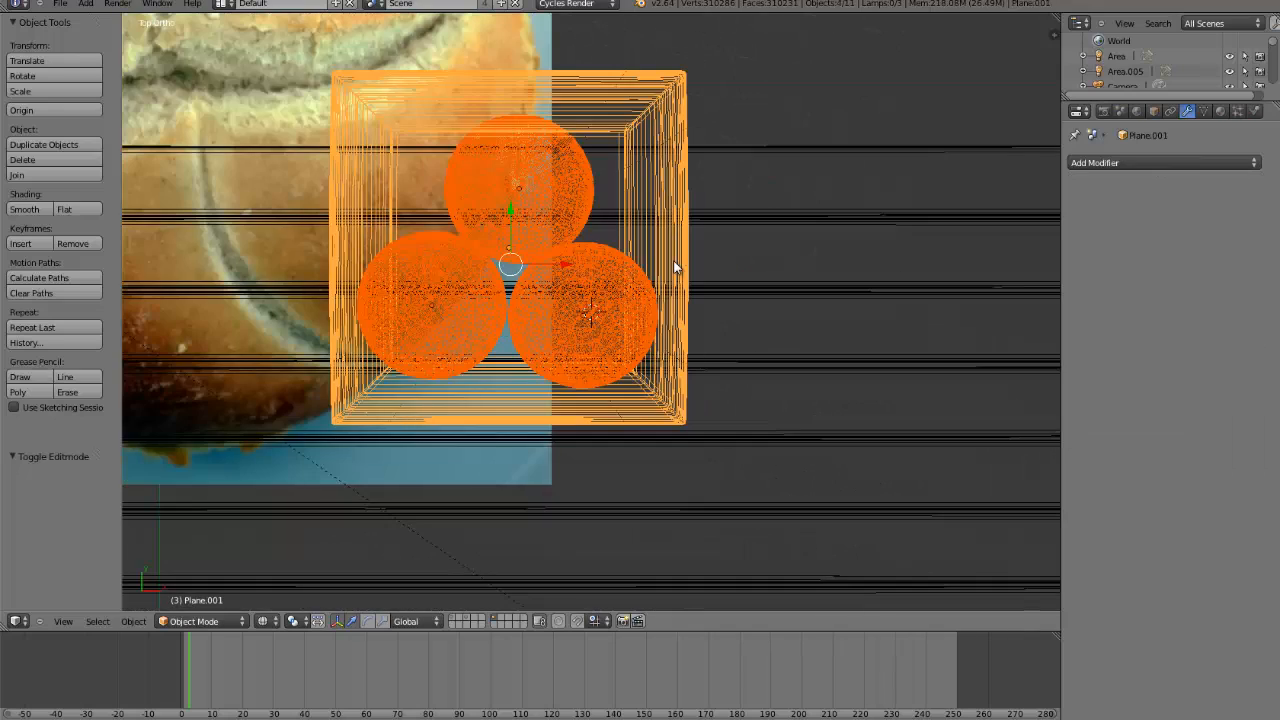
{"action": "scroll", "coordinate": [672, 259], "scroll_direction": "down", "scroll_amount": 3}
{"action": "key", "text": "m"}
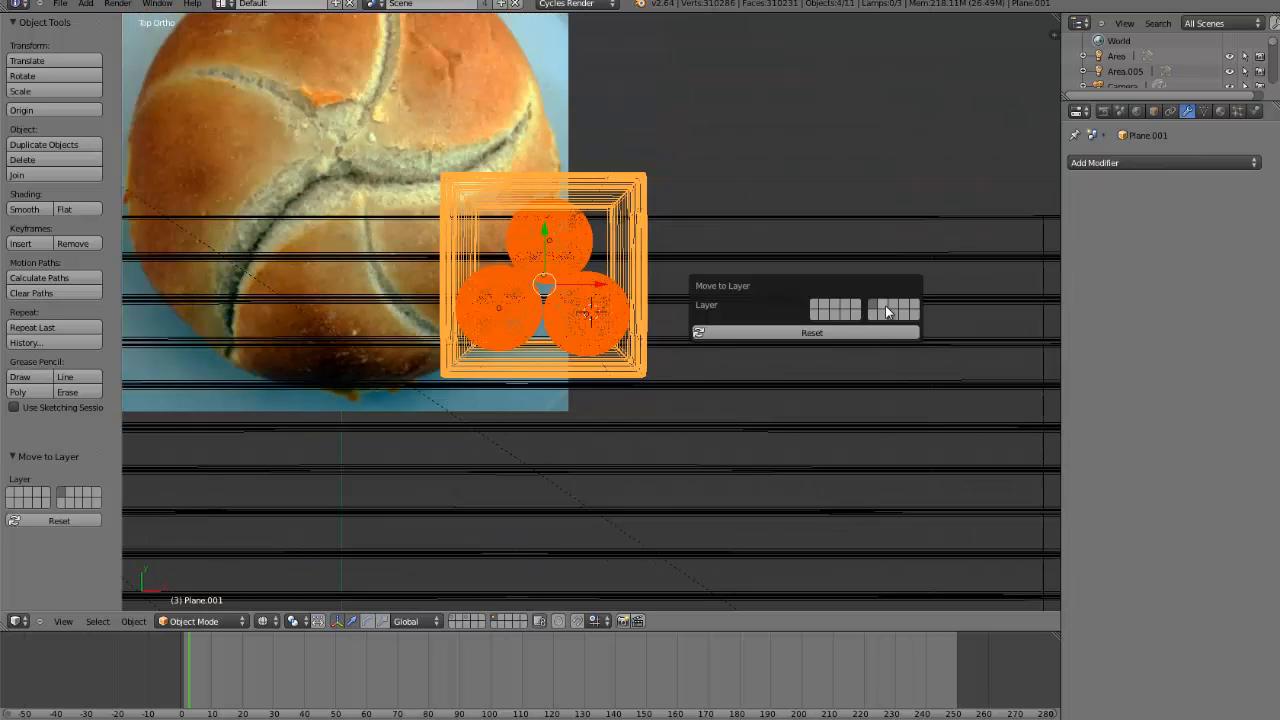
{"action": "left_click", "coordinate": [876, 311]}
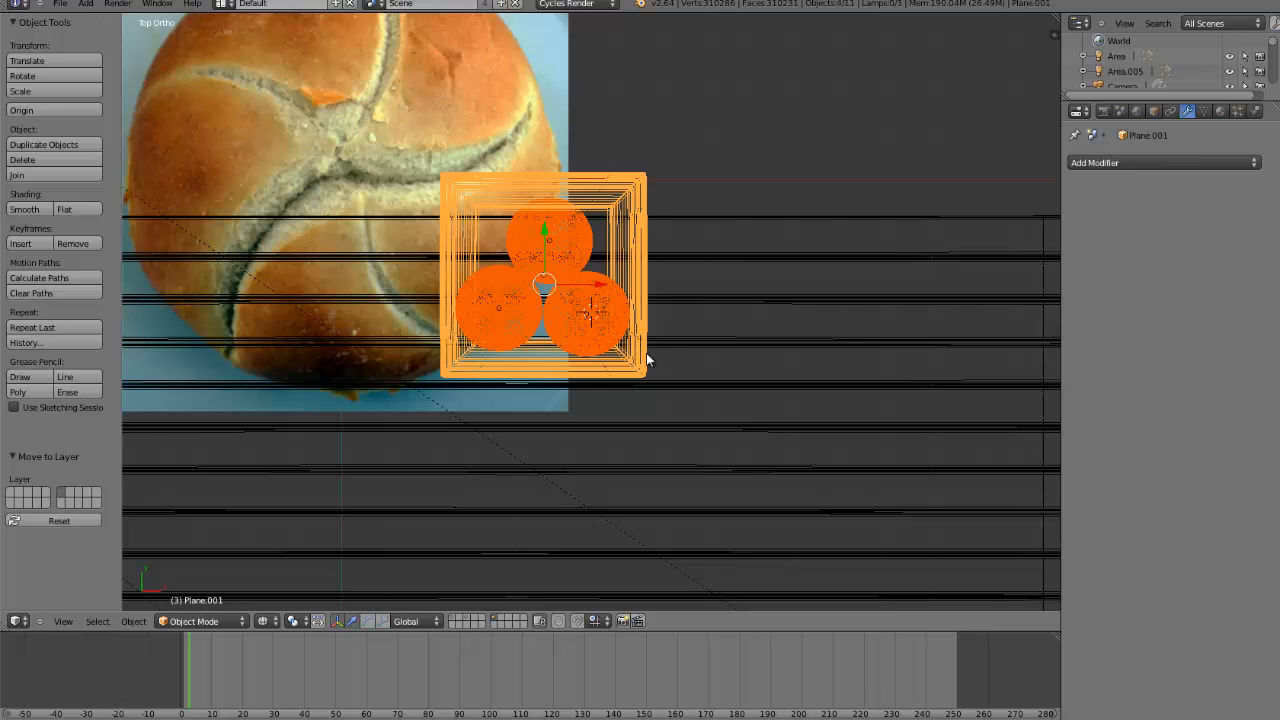
- Switch to an empty layer, centre the top view on the roll photo and add a UV sphere
{"action": "left_click", "coordinate": [505, 621]}
{"action": "scroll", "coordinate": [594, 417], "scroll_direction": "down", "scroll_amount": 4}
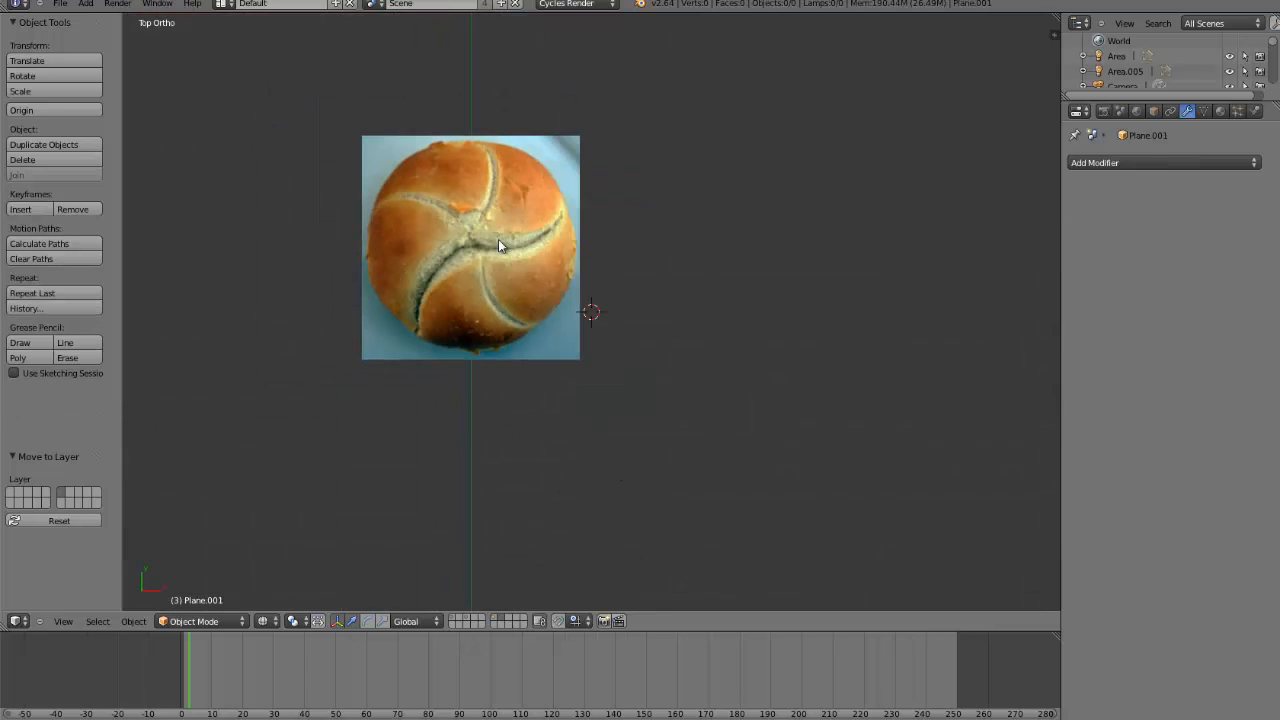
{"action": "key", "text": "alt+Home"}
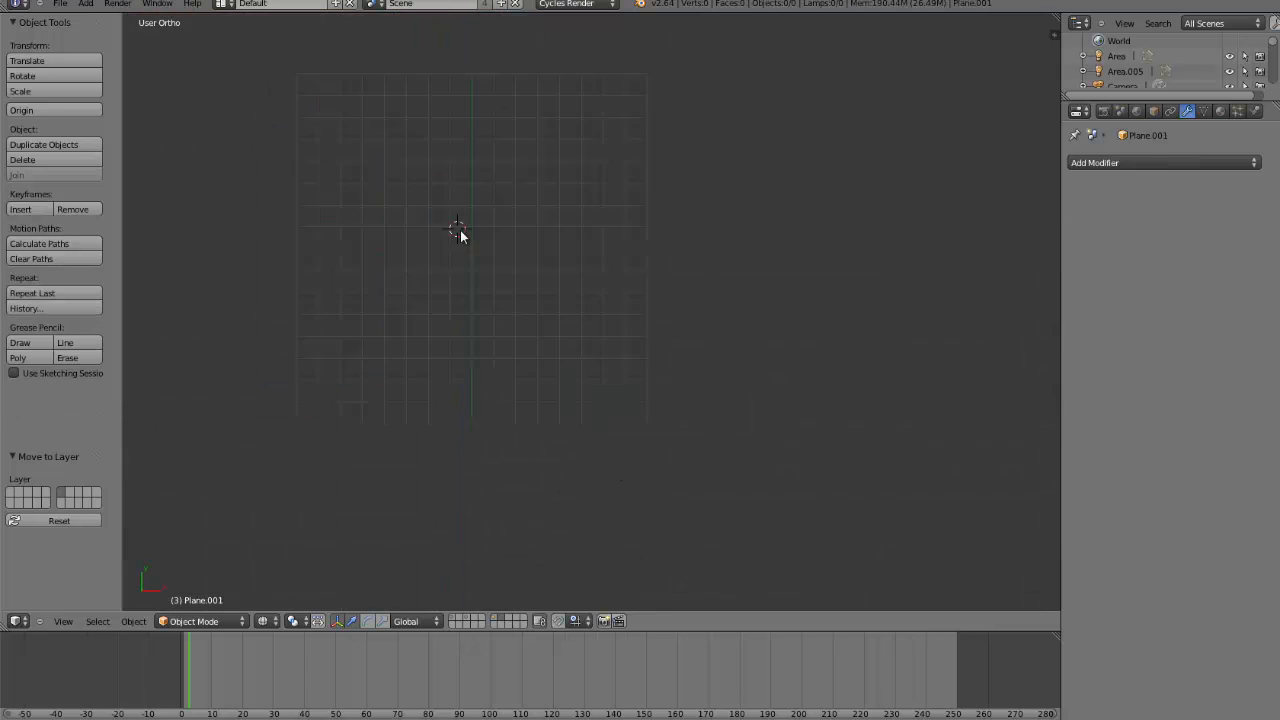
{"action": "left_click", "coordinate": [86, 4]}
{"action": "mouse_move", "coordinate": [100, 18]}
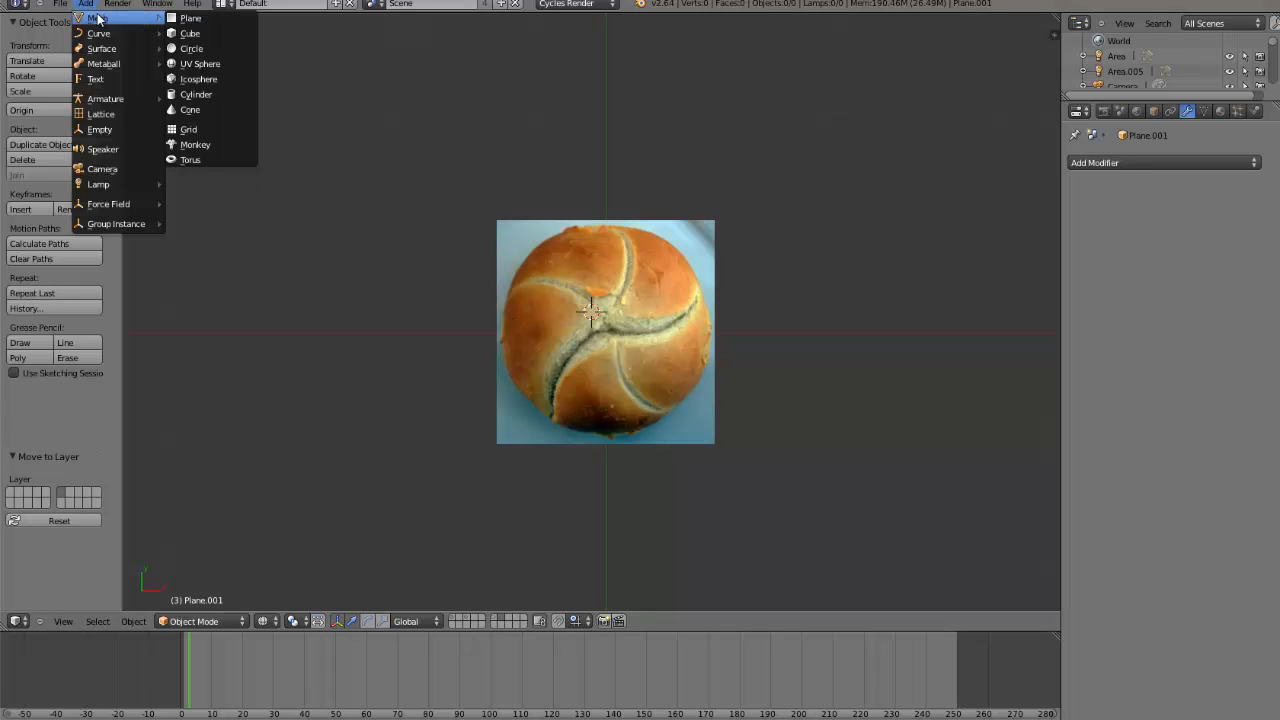
{"action": "left_click", "coordinate": [224, 62]}
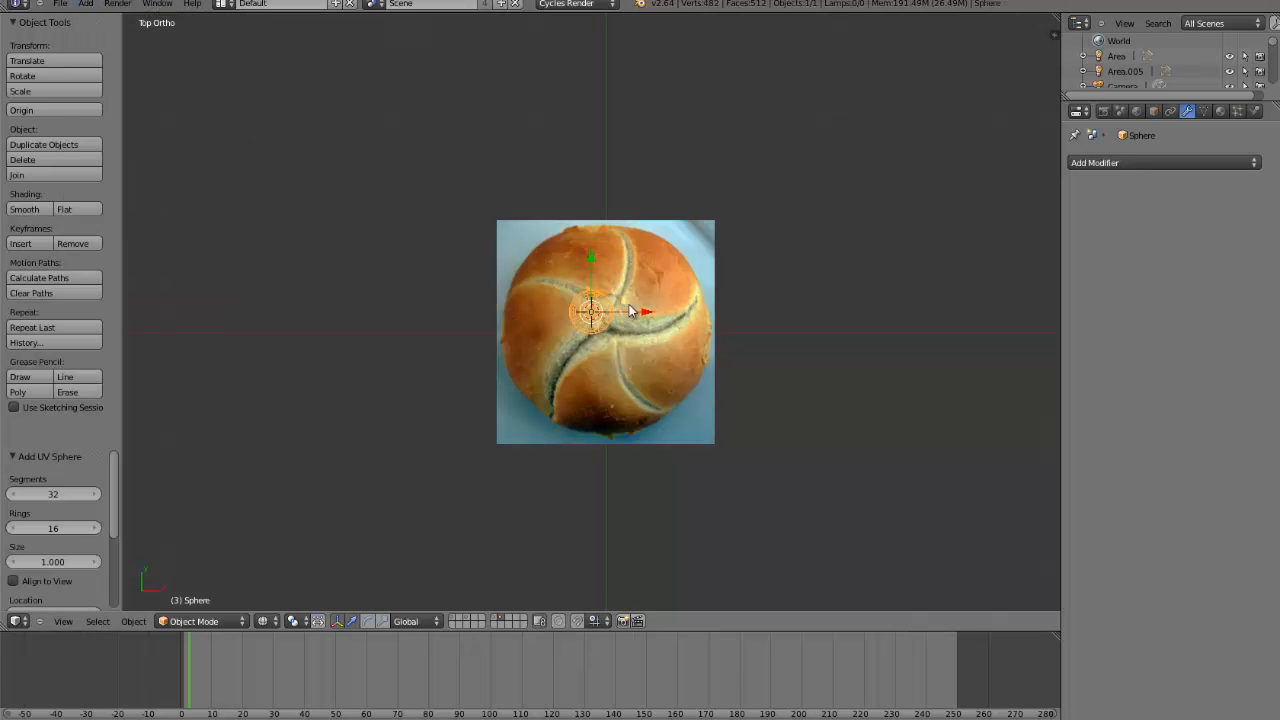
- Scale the sphere by 4.25, move it over the roll in the background photo and scale it by 1.086
{"action": "scroll", "coordinate": [682, 420], "scroll_direction": "up", "scroll_amount": 3}
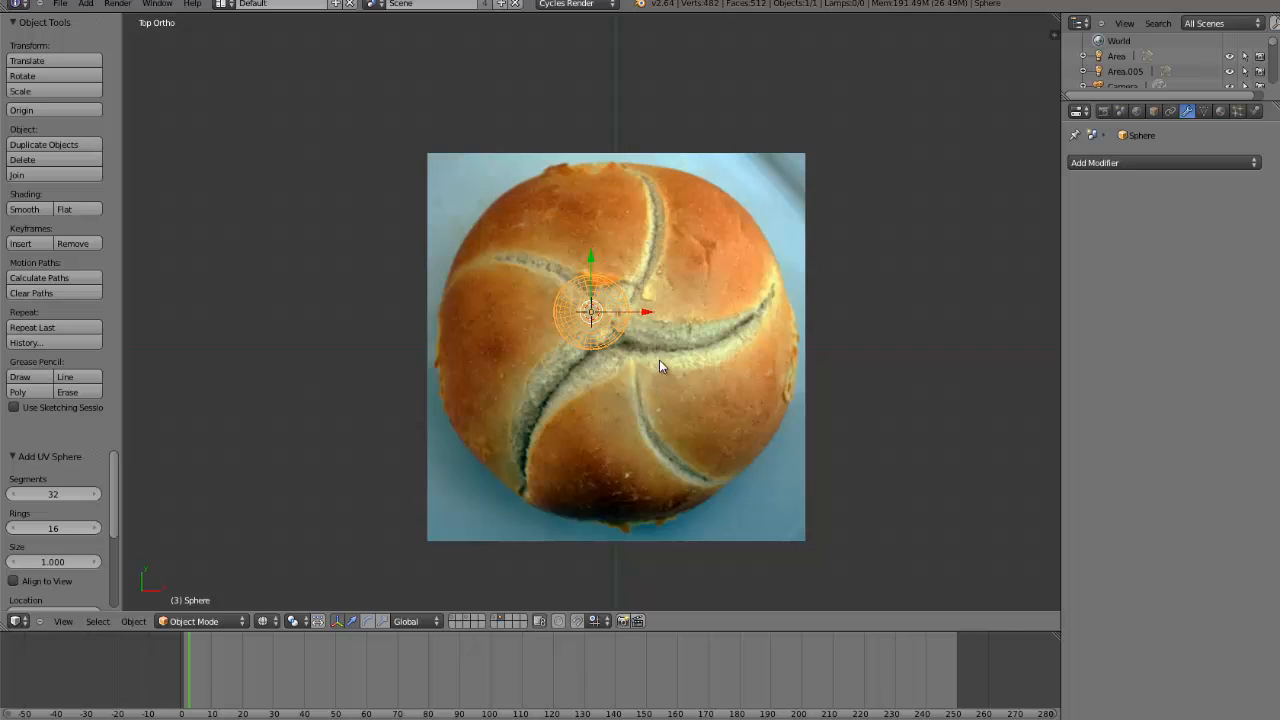
{"action": "key", "text": "s"}
{"action": "left_click", "coordinate": [865, 408]}
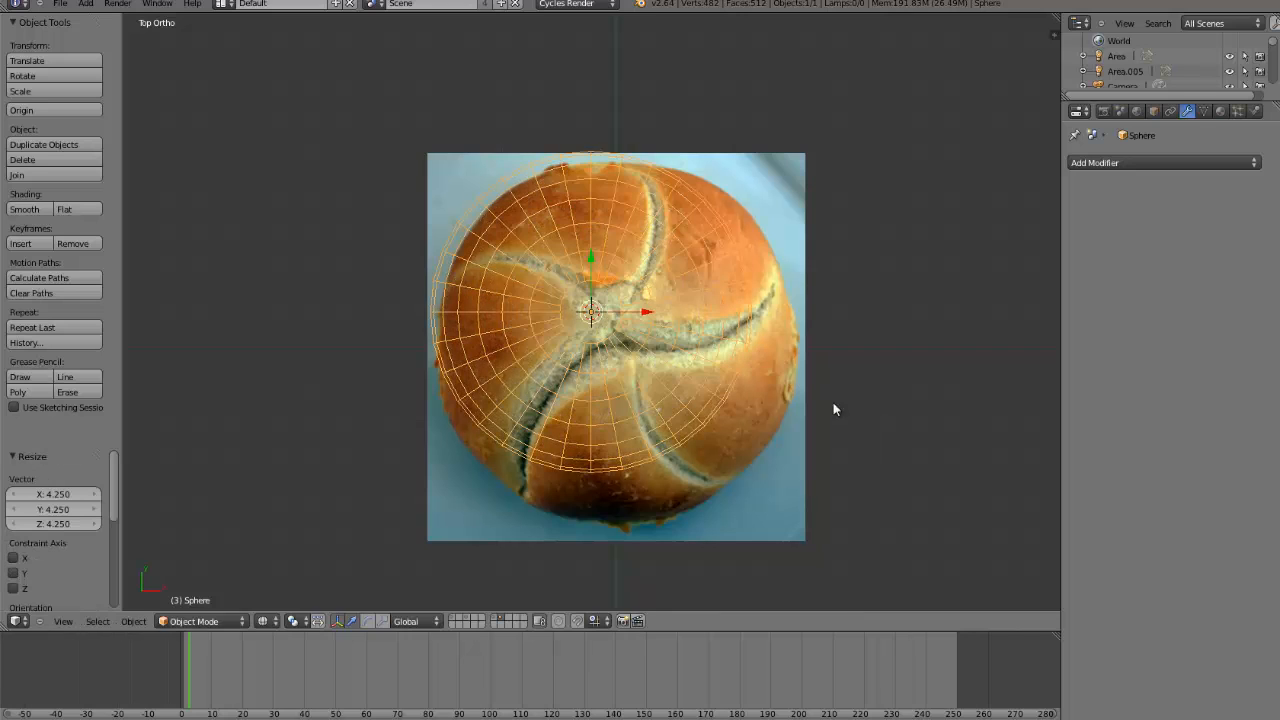
{"action": "key", "text": "g"}
{"action": "left_click", "coordinate": [851, 423]}
{"action": "key", "text": "s"}
{"action": "left_click", "coordinate": [866, 433]}
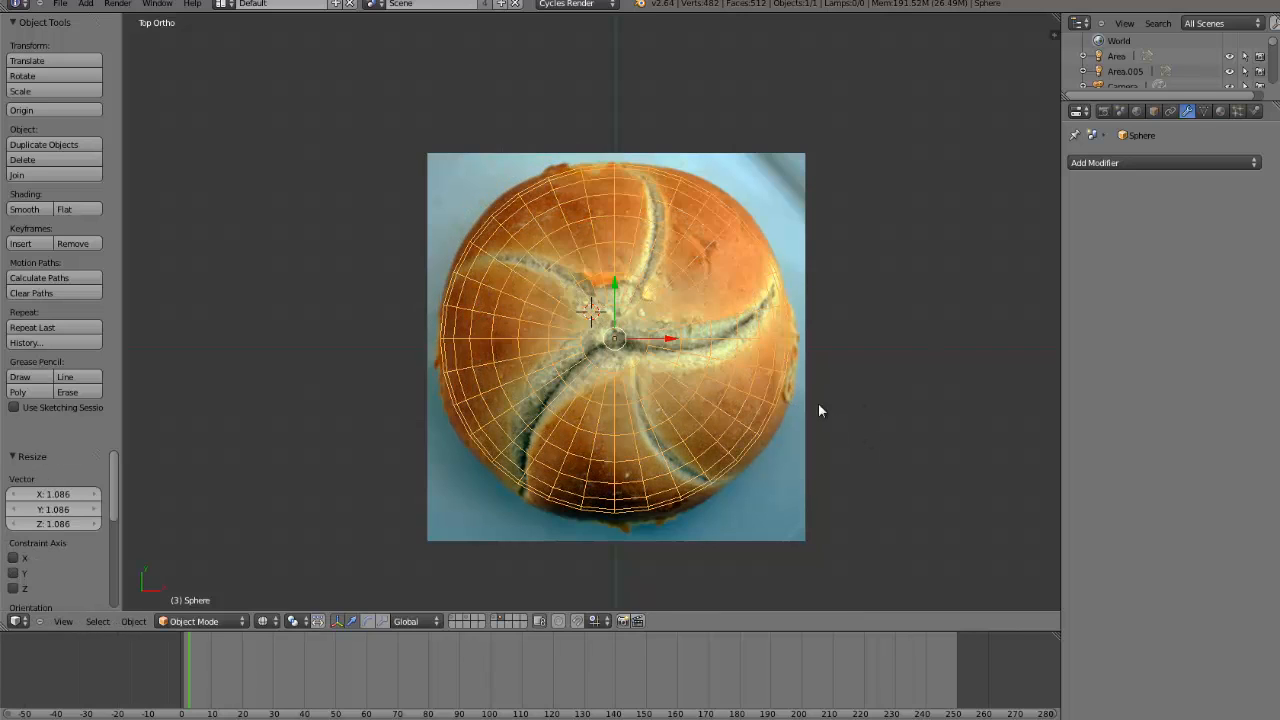
- Nudge the sphere to the roll's centre and scale it by 1.022 to match the photo's outline
{"action": "key", "text": "g"}
{"action": "left_click", "coordinate": [785, 453]}
{"action": "key", "text": "s"}
{"action": "left_click", "coordinate": [787, 456]}
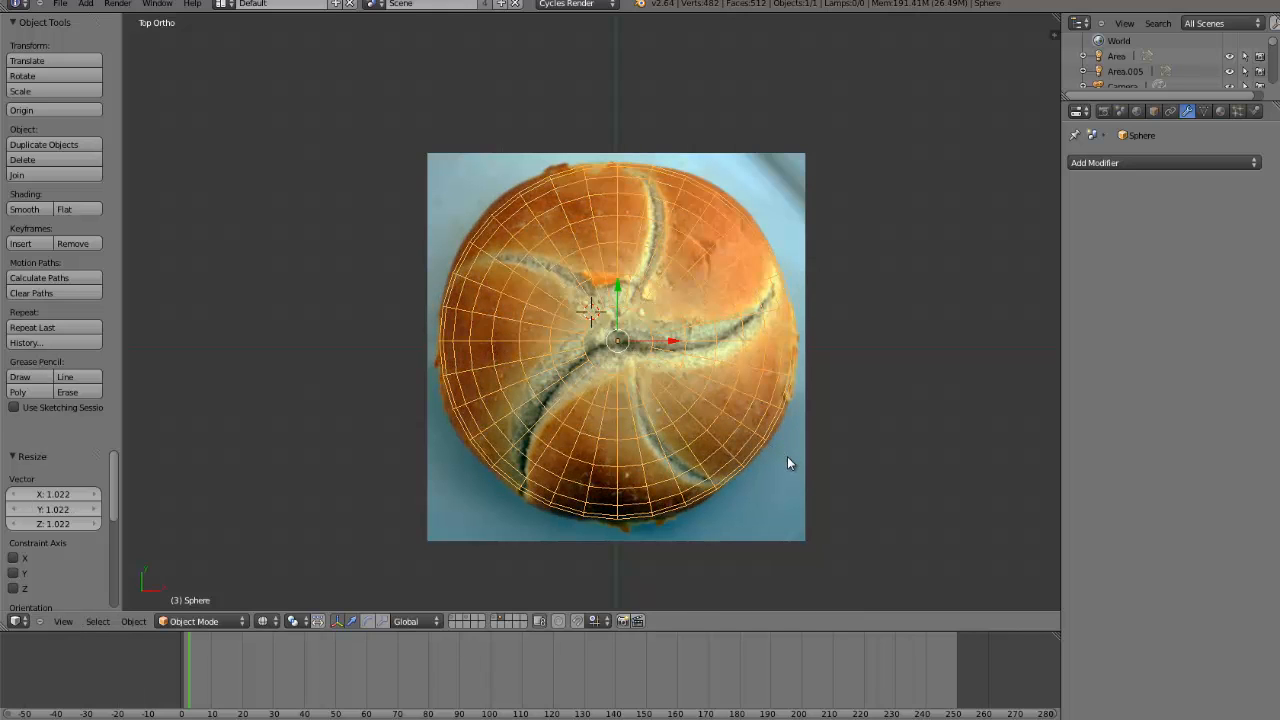
- View the sphere and its mesh from the front against the background photo
{"action": "key", "text": "KP_1"}
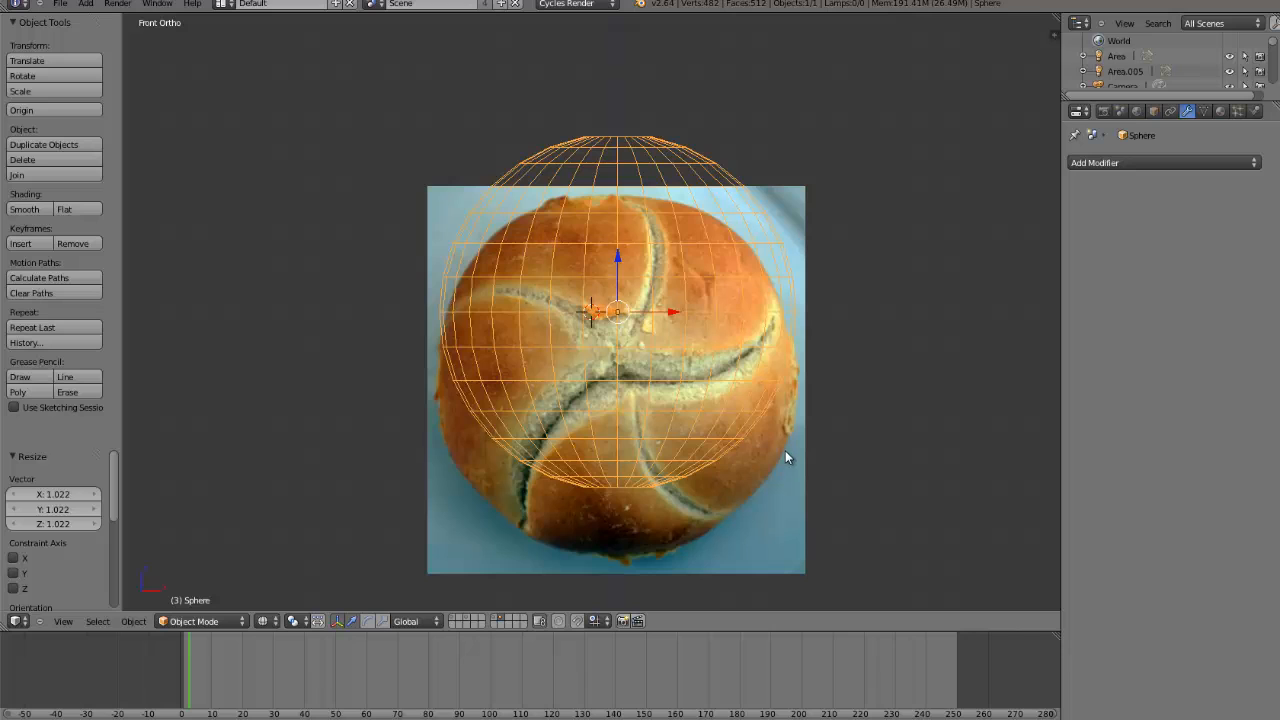
{"action": "scroll", "coordinate": [670, 320], "scroll_direction": "down", "scroll_amount": 4}
{"action": "scroll", "coordinate": [662, 316], "scroll_direction": "up", "scroll_amount": 4}
{"action": "key", "text": "Tab"}
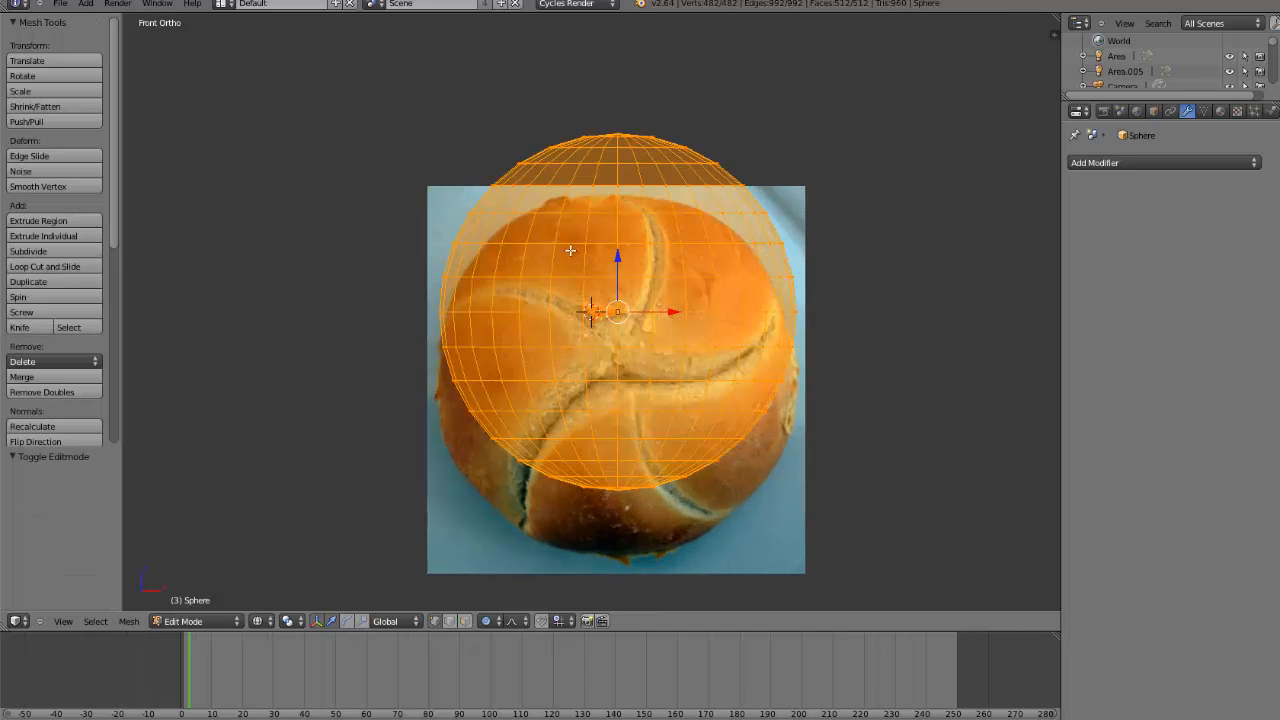
{"action": "key", "text": "Tab"}
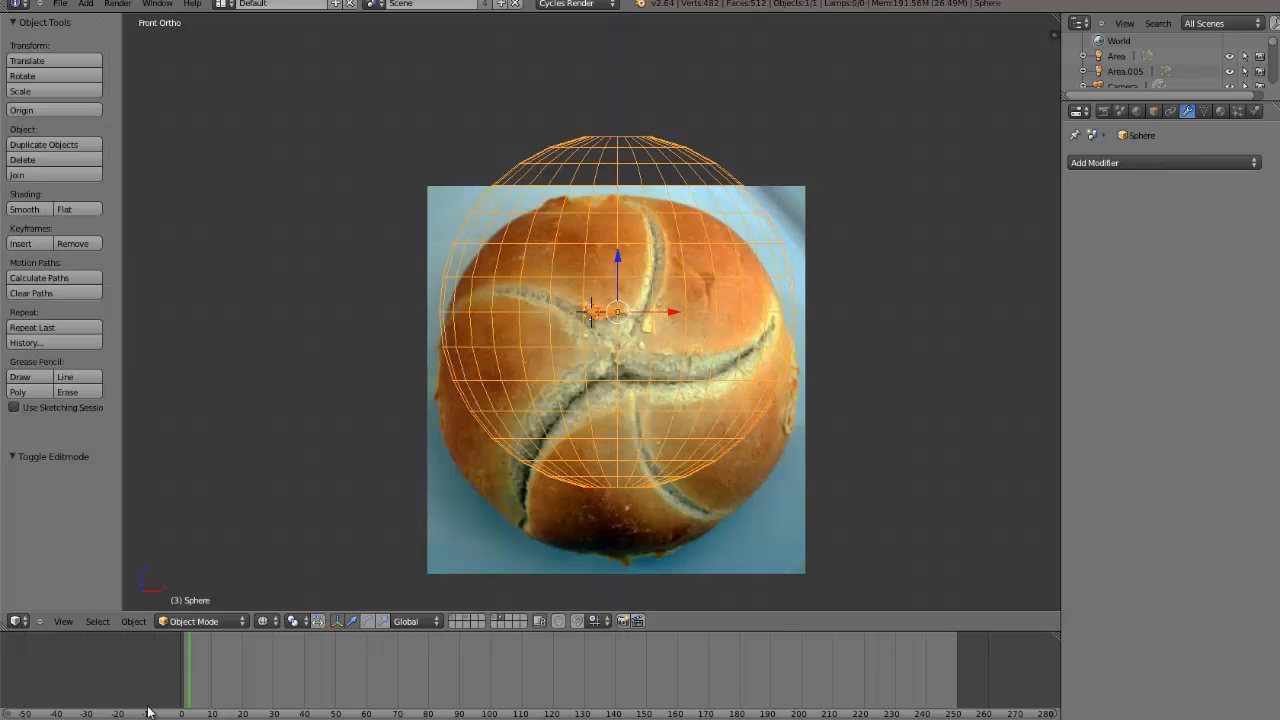
- Open the kaiser_zijkant side photo from the tutorial_8 folder to examine the roll's profile
{"action": "mouse_move", "coordinate": [285, 717]}
{"action": "left_click", "coordinate": [250, 681]}
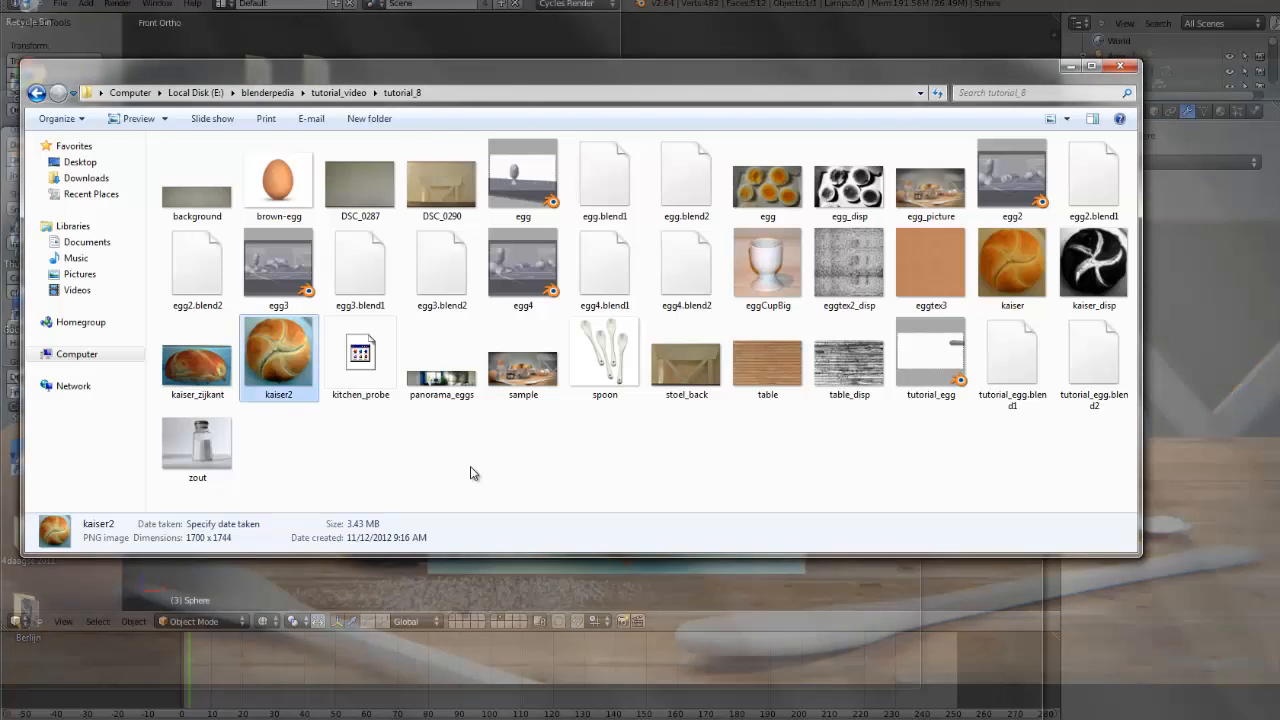
{"action": "double_click", "coordinate": [218, 368]}
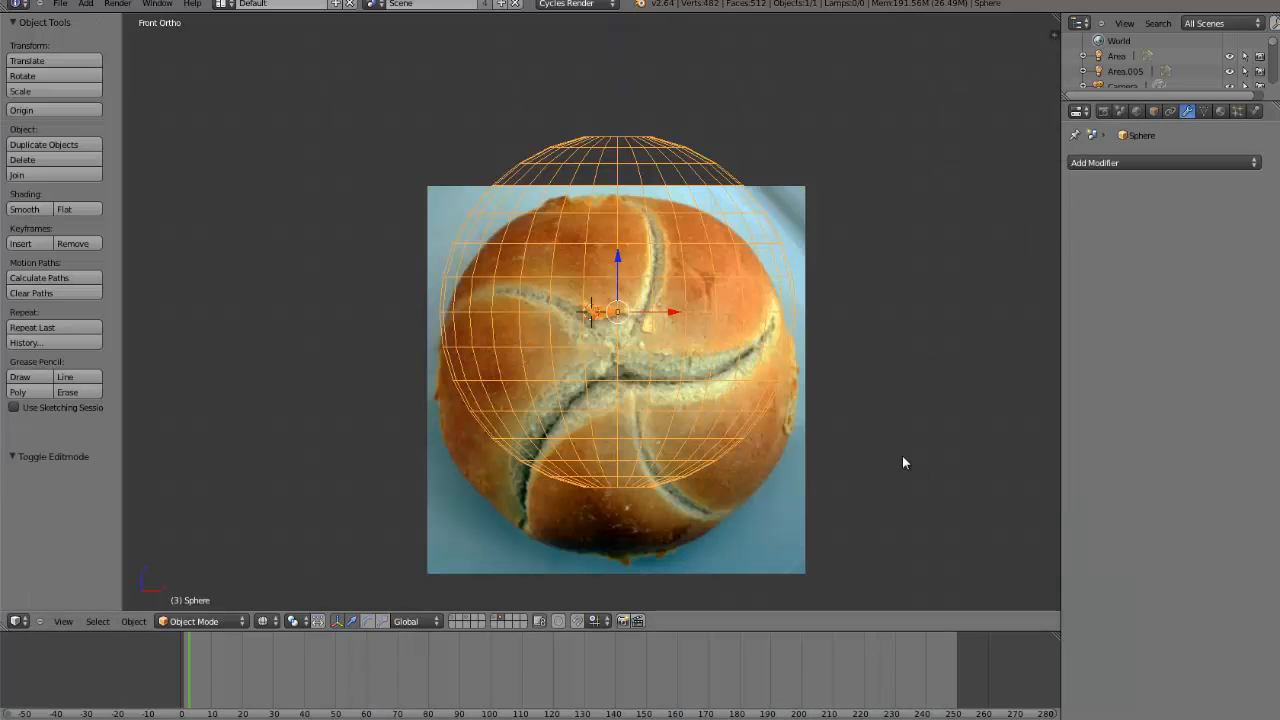
- Replace the background image with kaiser_zijkant.png from the tutorial_8 folder
{"action": "key", "text": "n"}
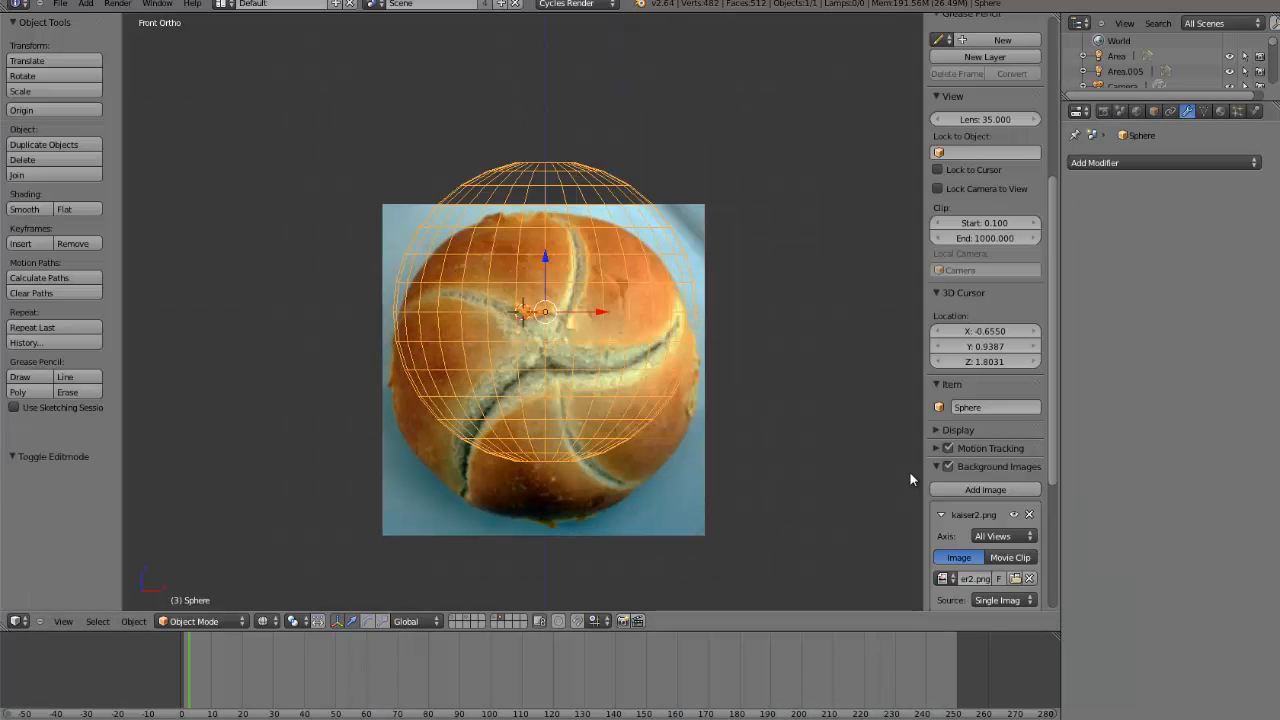
{"action": "scroll", "coordinate": [1000, 518], "scroll_direction": "down", "scroll_amount": 3}
{"action": "left_click", "coordinate": [1015, 487]}
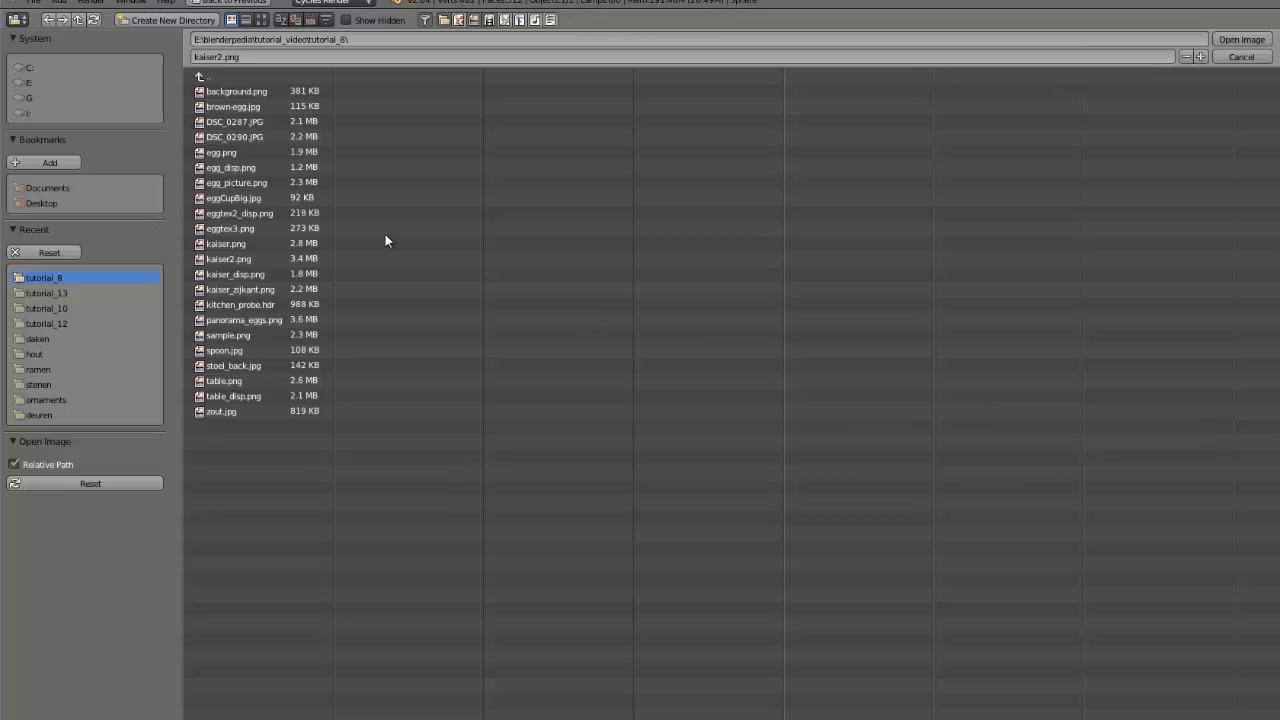
{"action": "left_click", "coordinate": [262, 20]}
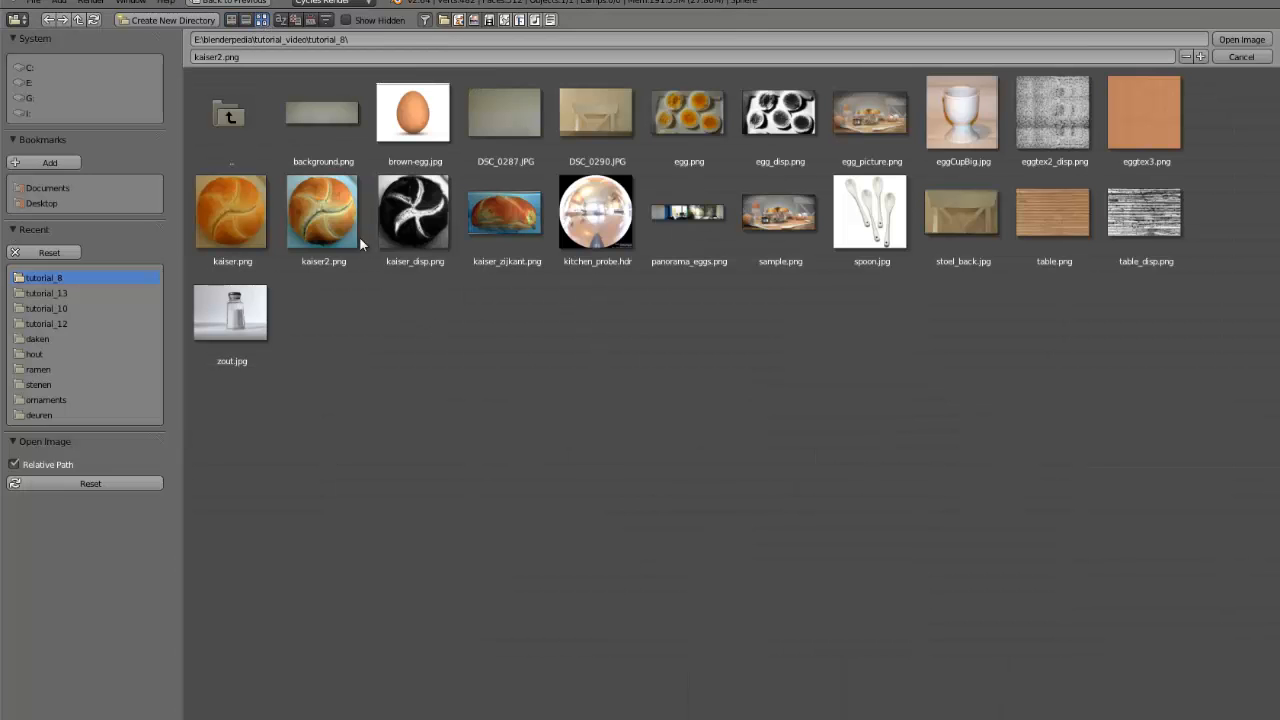
{"action": "left_click", "coordinate": [504, 231]}
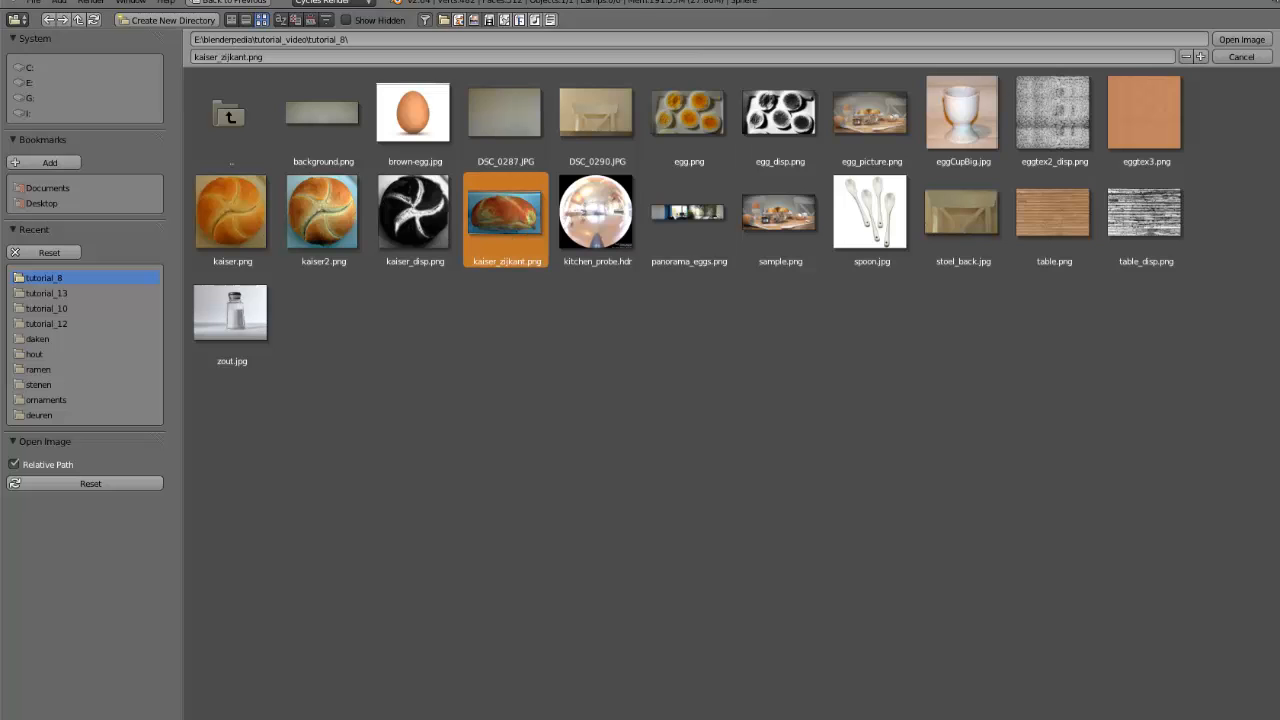
{"action": "left_click", "coordinate": [1241, 39]}
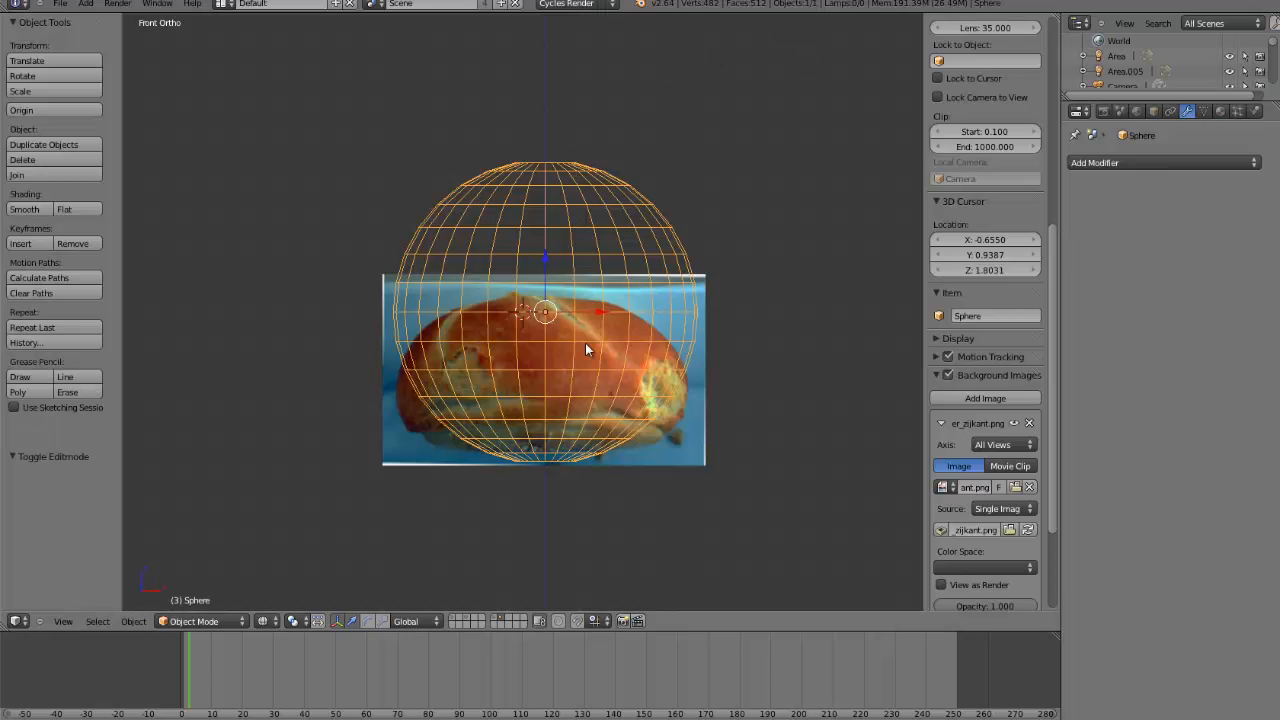
- Move the sphere down over the roll in the side photo and scale it by 0.992
{"action": "scroll", "coordinate": [737, 351], "scroll_direction": "up", "scroll_amount": 3}
{"action": "scroll", "coordinate": [736, 354], "scroll_direction": "down", "scroll_amount": 1}
{"action": "key", "text": "g"}
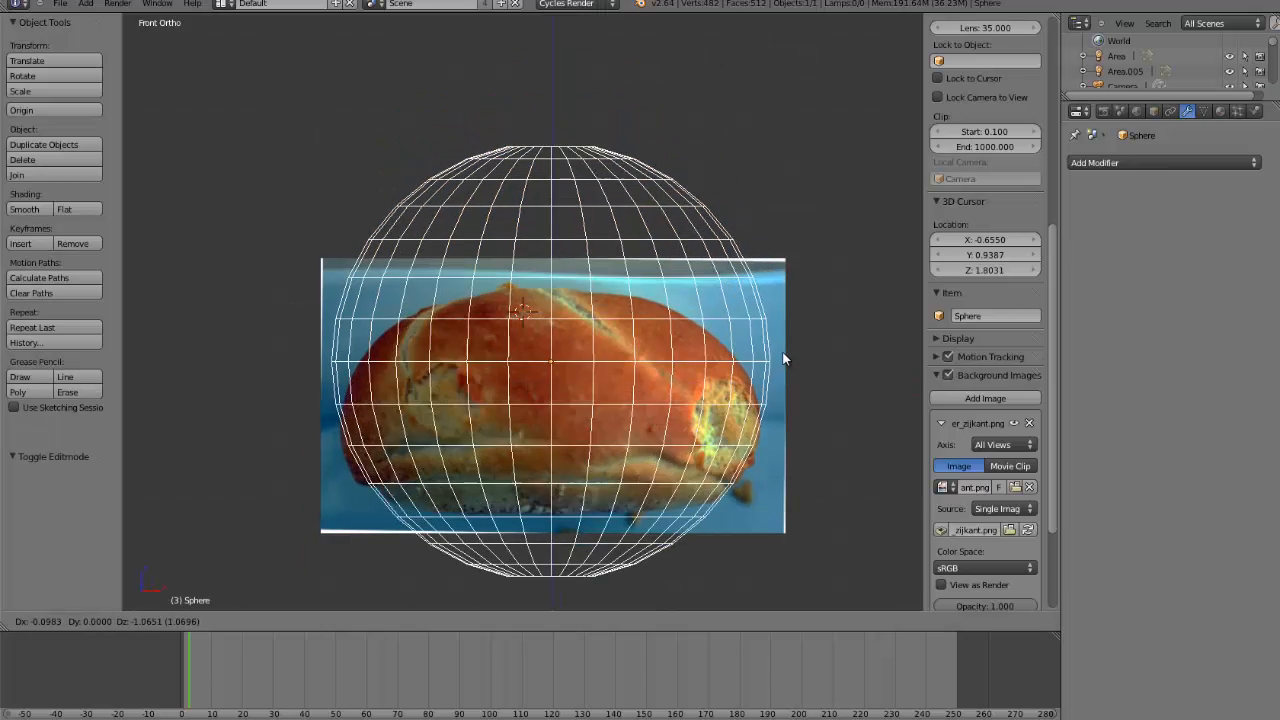
{"action": "left_click", "coordinate": [782, 377]}
{"action": "key", "text": "s"}
{"action": "left_click", "coordinate": [846, 359]}
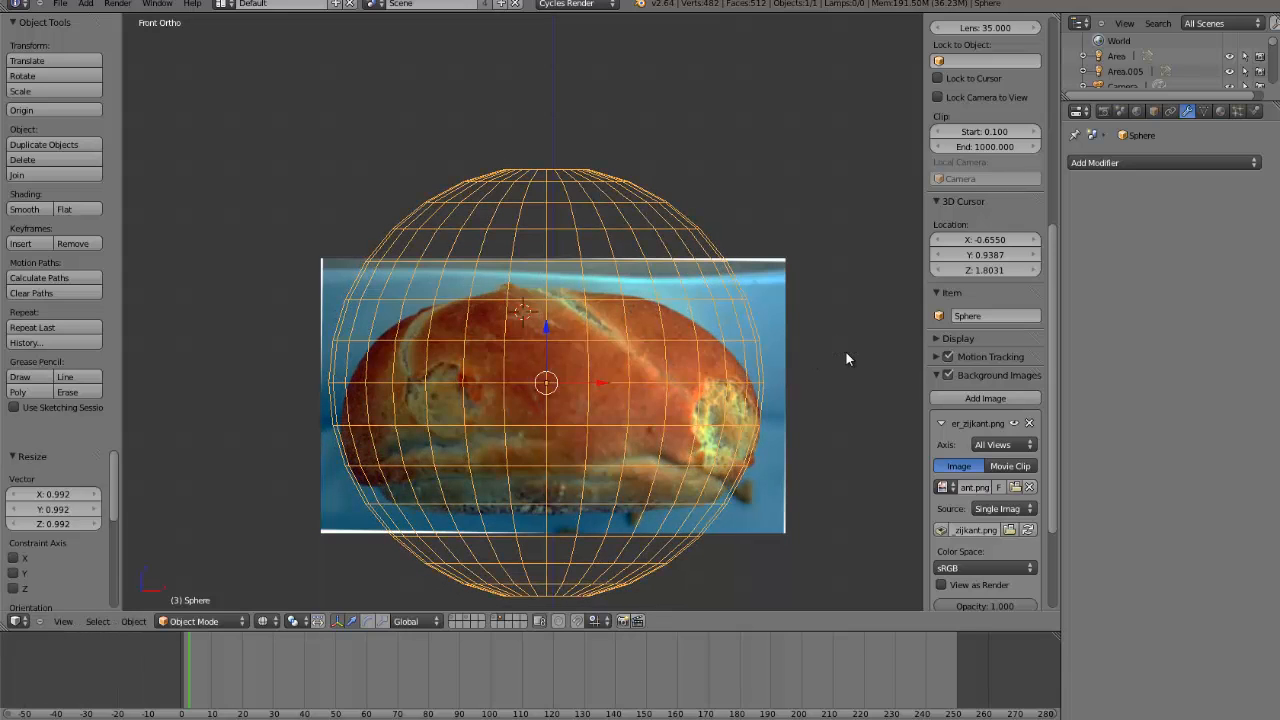
- Flatten the sphere along Z by a factor of 0.831
{"action": "key", "text": "s"}
{"action": "key", "text": "z"}
{"action": "left_click", "coordinate": [780, 365]}
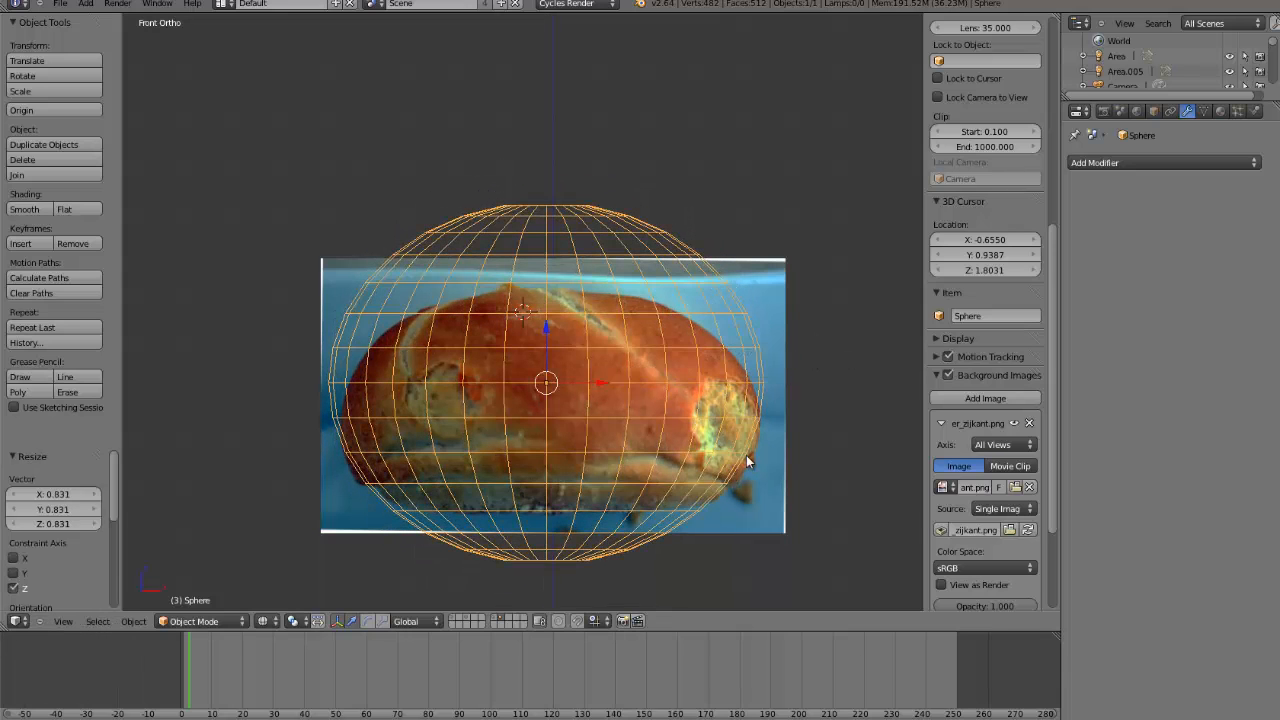
- Display the Screencast Keys overlay with its text size set to 28
{"action": "scroll", "coordinate": [991, 526], "scroll_direction": "down", "scroll_amount": 1}
{"action": "scroll", "coordinate": [991, 526], "scroll_direction": "down", "scroll_amount": 4}
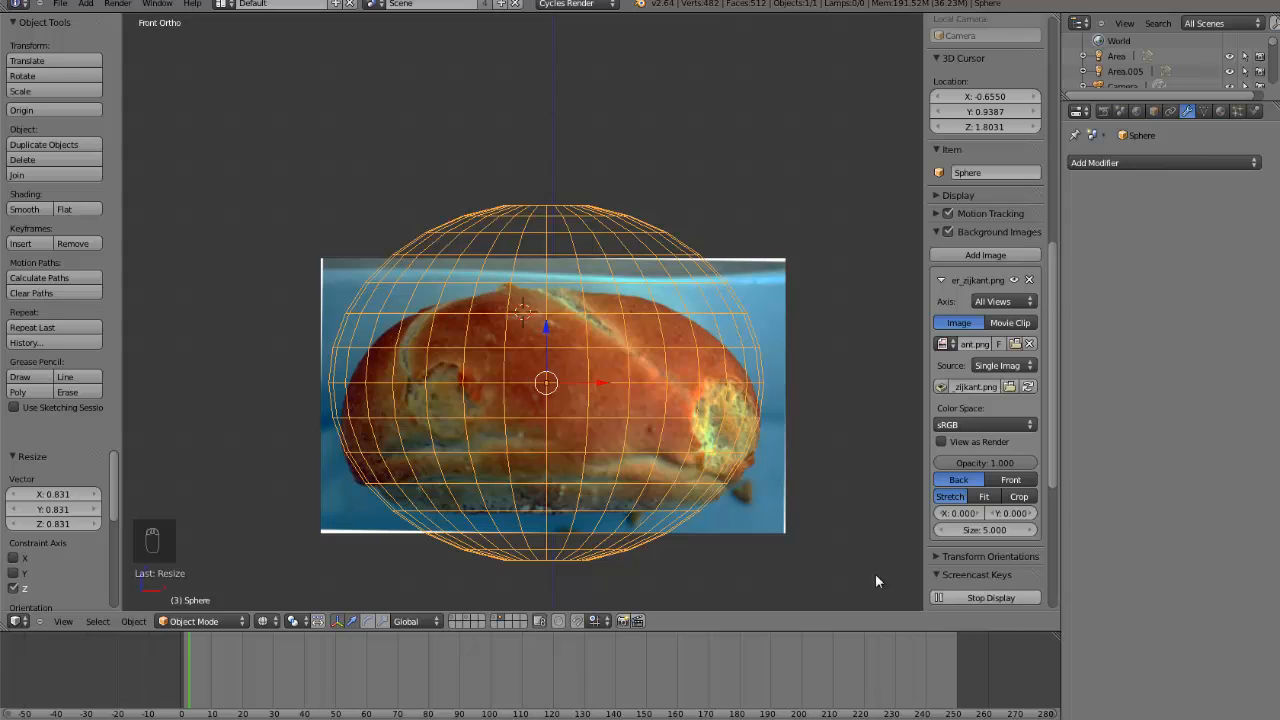
{"action": "scroll", "coordinate": [953, 536], "scroll_direction": "down", "scroll_amount": 6}
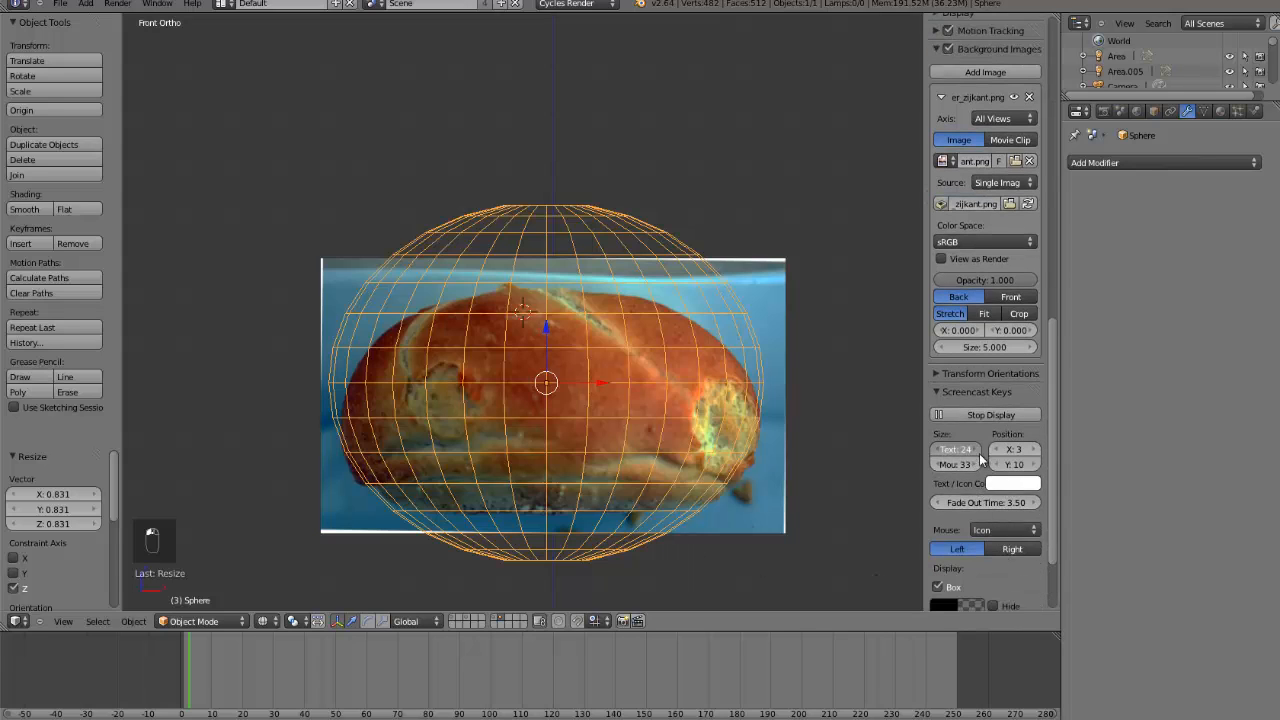
{"action": "left_click_drag", "start_coordinate": [980, 454], "coordinate": [1047, 454]}
- Flatten the sphere further along Z by a factor of 0.640 to approach the roll's height
{"action": "key", "text": "a"}
{"action": "key", "text": "a"}
{"action": "key", "text": "s"}
{"action": "key", "text": "z"}
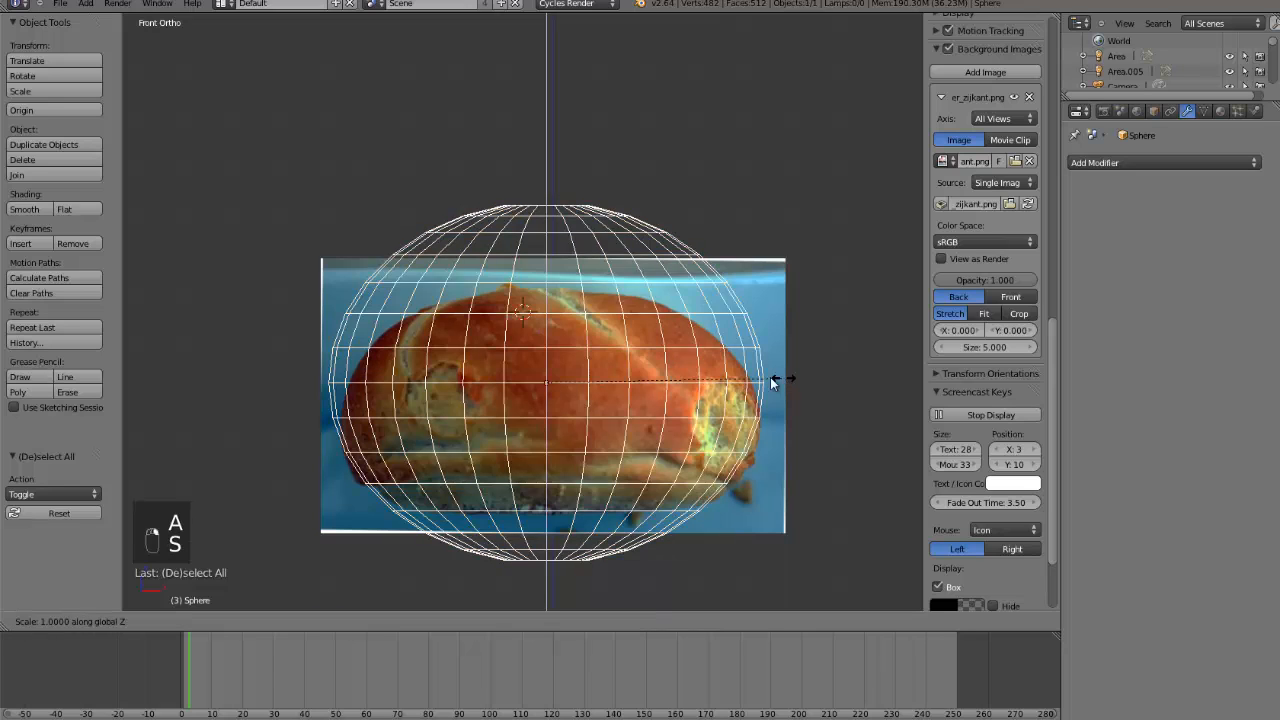
{"action": "left_click", "coordinate": [552, 327]}
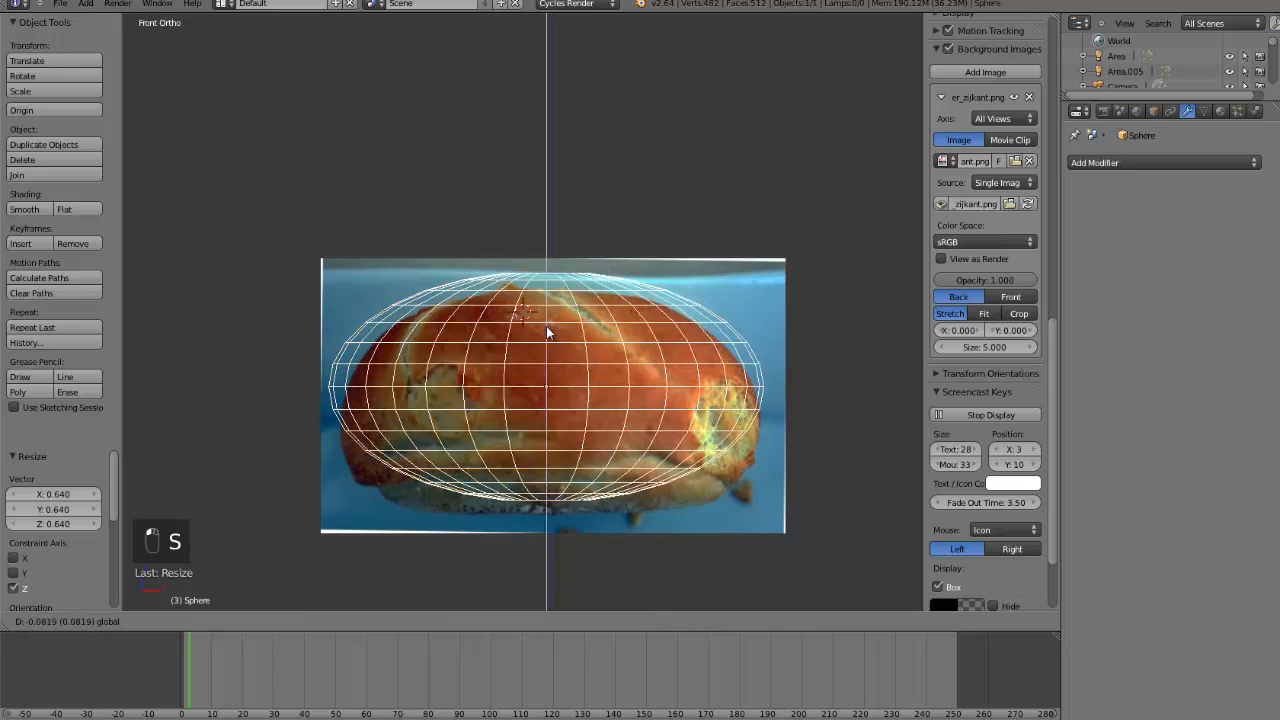
- Move the sphere along Z by -0.275 so its top lines up with the roll's top
{"action": "scroll", "coordinate": [546, 326], "scroll_direction": "up", "scroll_amount": 3}
{"action": "key", "text": "Tab"}
{"action": "key", "text": "Tab"}
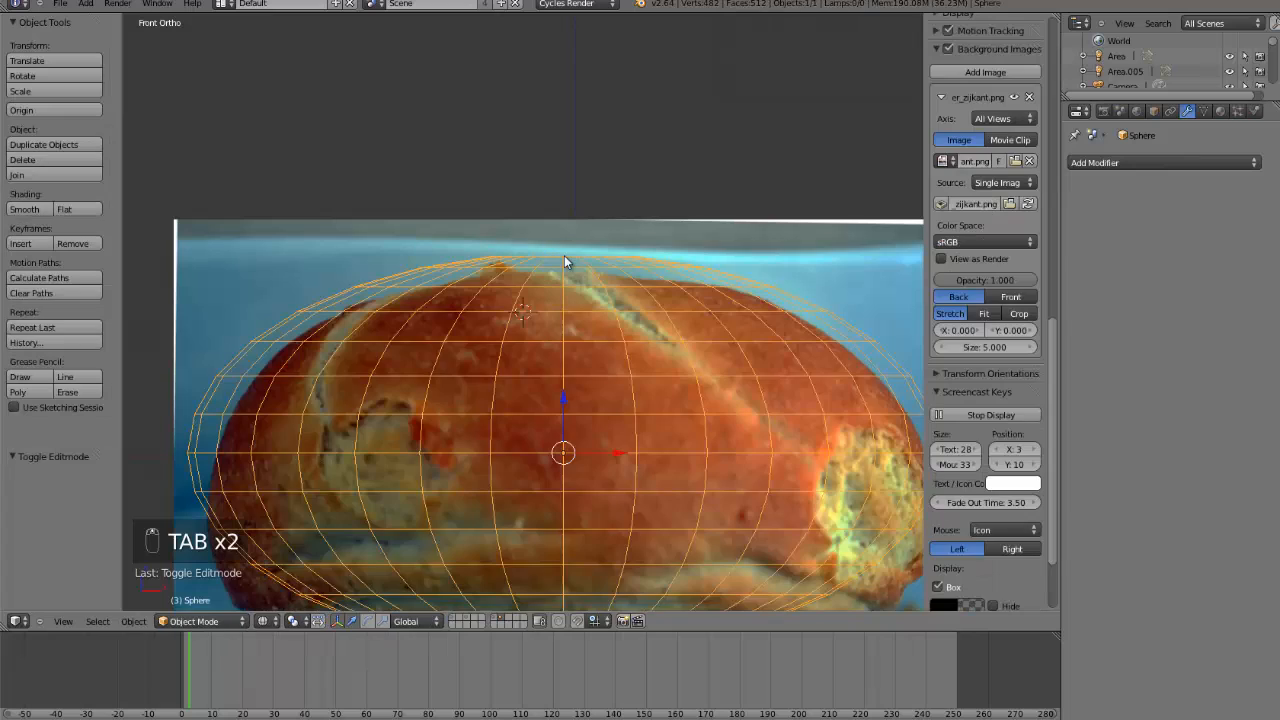
{"action": "key", "text": "Tab"}
{"action": "scroll", "coordinate": [587, 224], "scroll_direction": "up", "scroll_amount": 4}
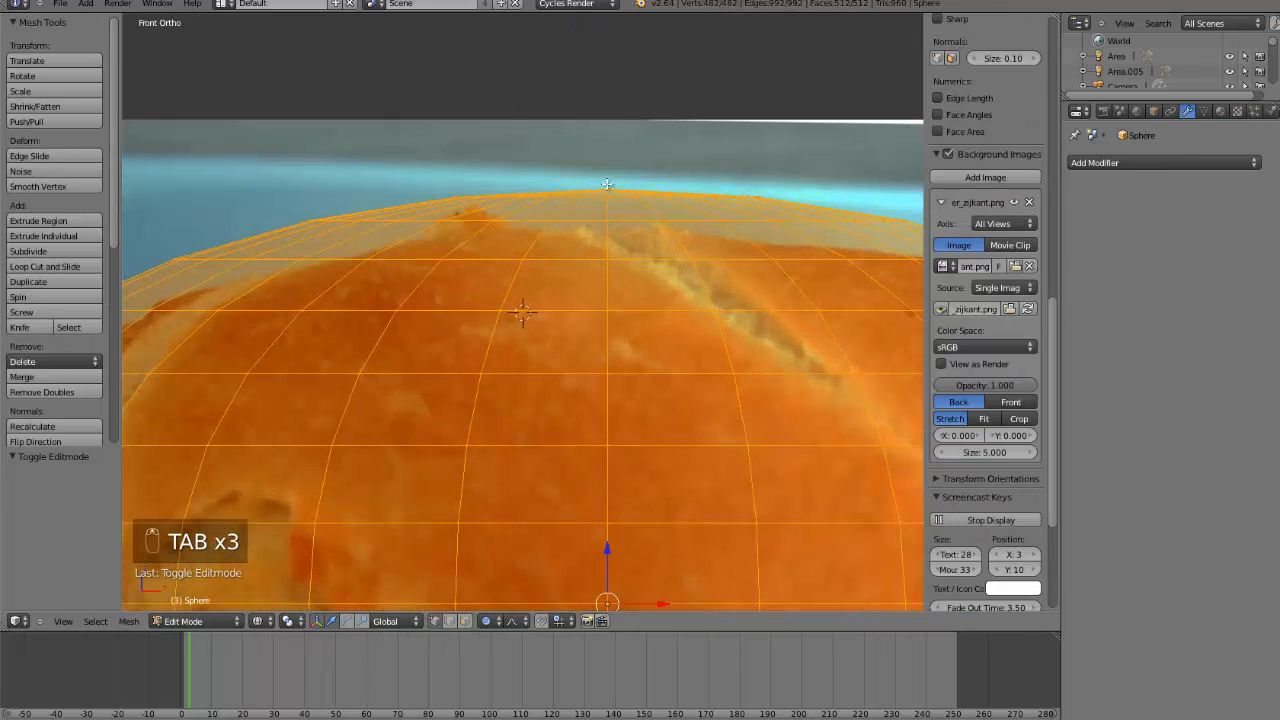
{"action": "key", "text": "Tab"}
{"action": "scroll", "coordinate": [634, 262], "scroll_direction": "down", "scroll_amount": 5}
{"action": "key", "text": "g"}
{"action": "key", "text": "z"}
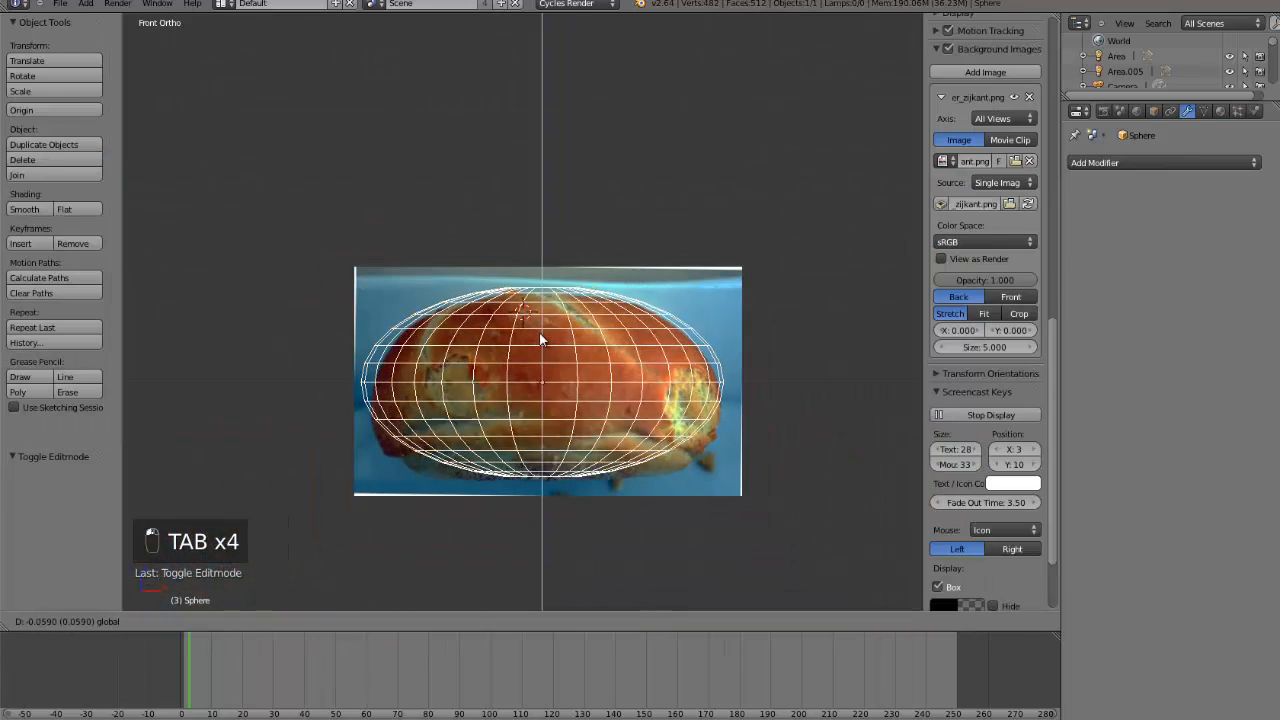
{"action": "left_click", "coordinate": [541, 337]}
- Scale the sphere by 0.971, then nudge it downward and scale it by 0.997 to match the roll's width
{"action": "scroll", "coordinate": [715, 356], "scroll_direction": "up", "scroll_amount": 1}
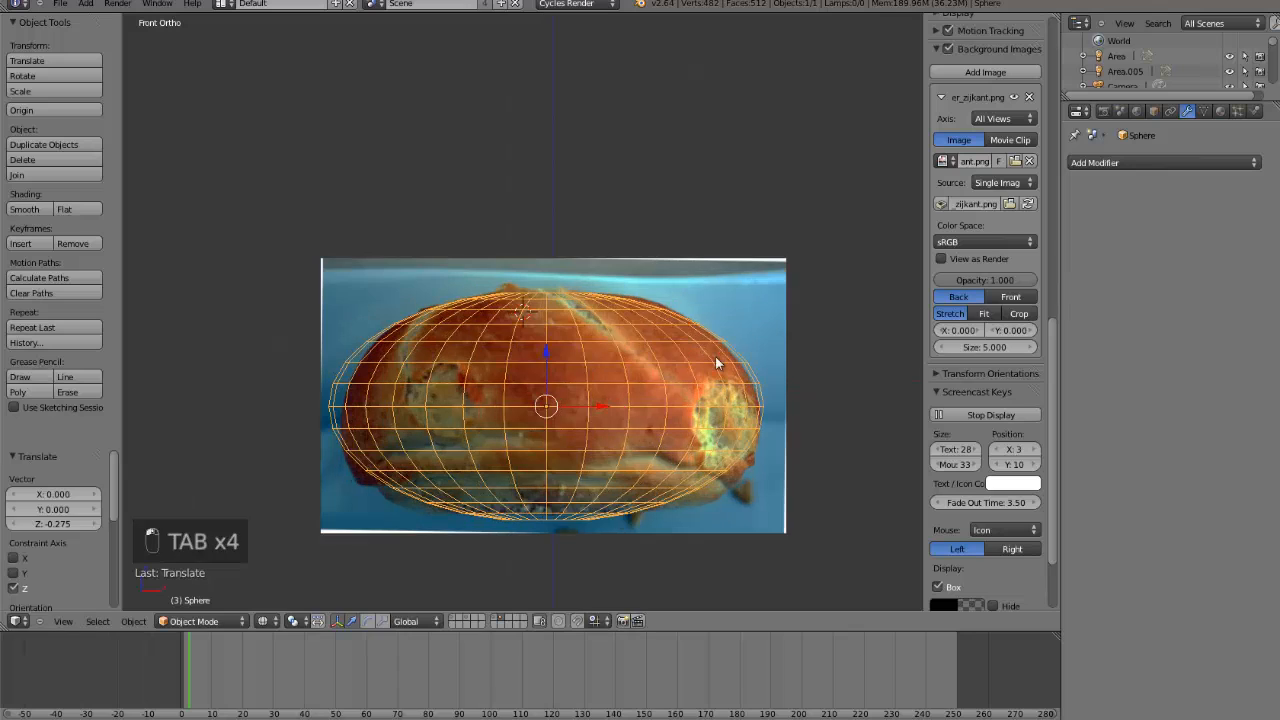
{"action": "key", "text": "s"}
{"action": "right_click", "coordinate": [772, 378]}
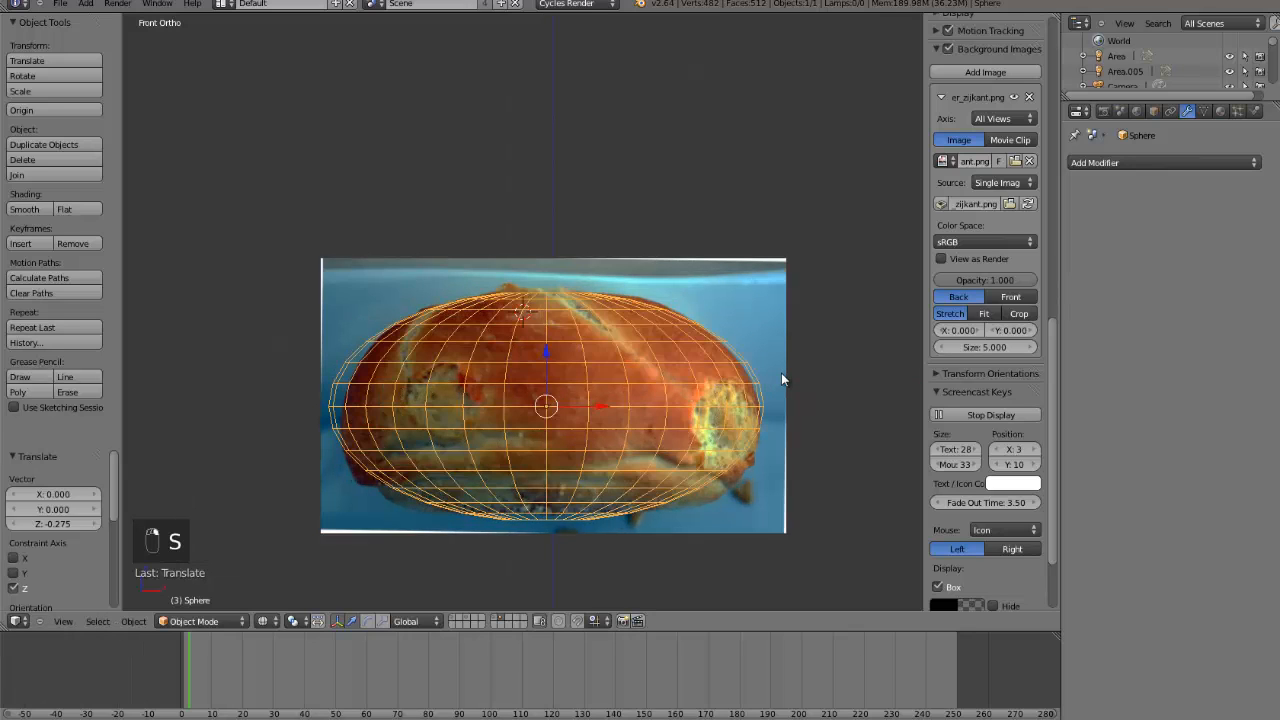
{"action": "key", "text": "s"}
{"action": "left_click", "coordinate": [775, 373]}
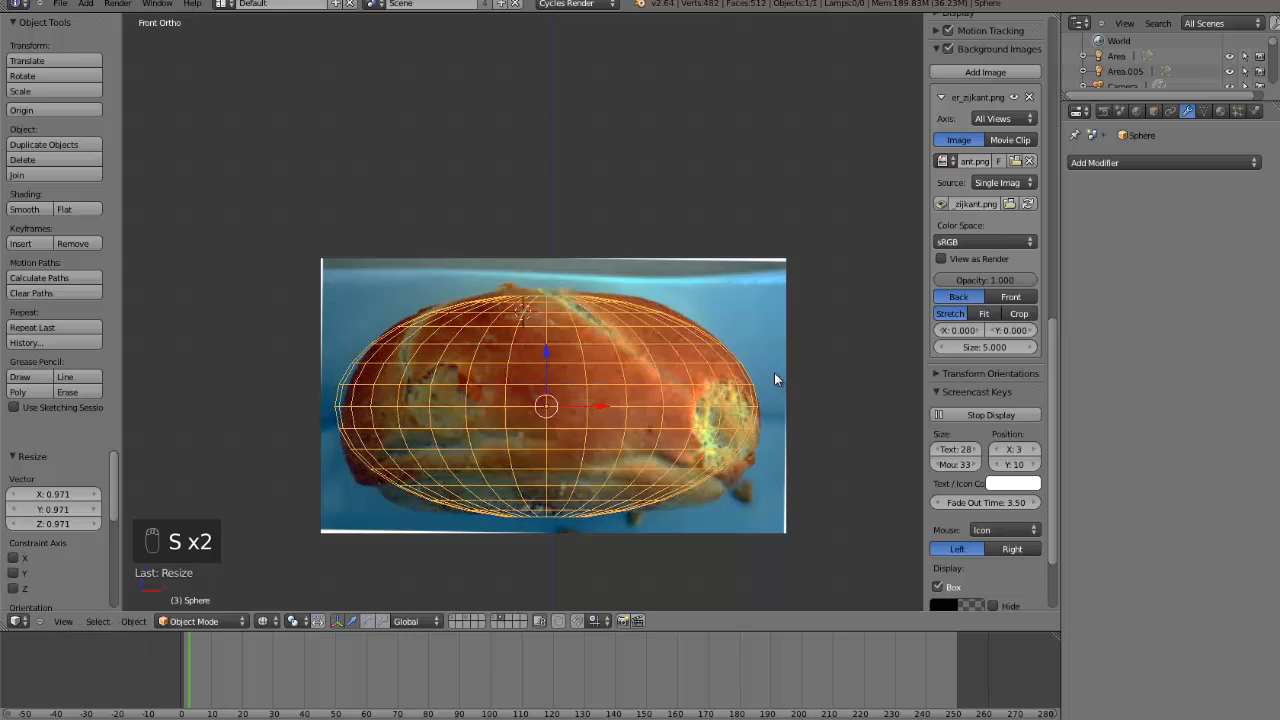
{"action": "key", "text": "g"}
{"action": "key", "text": "s"}
{"action": "left_click", "coordinate": [775, 379]}
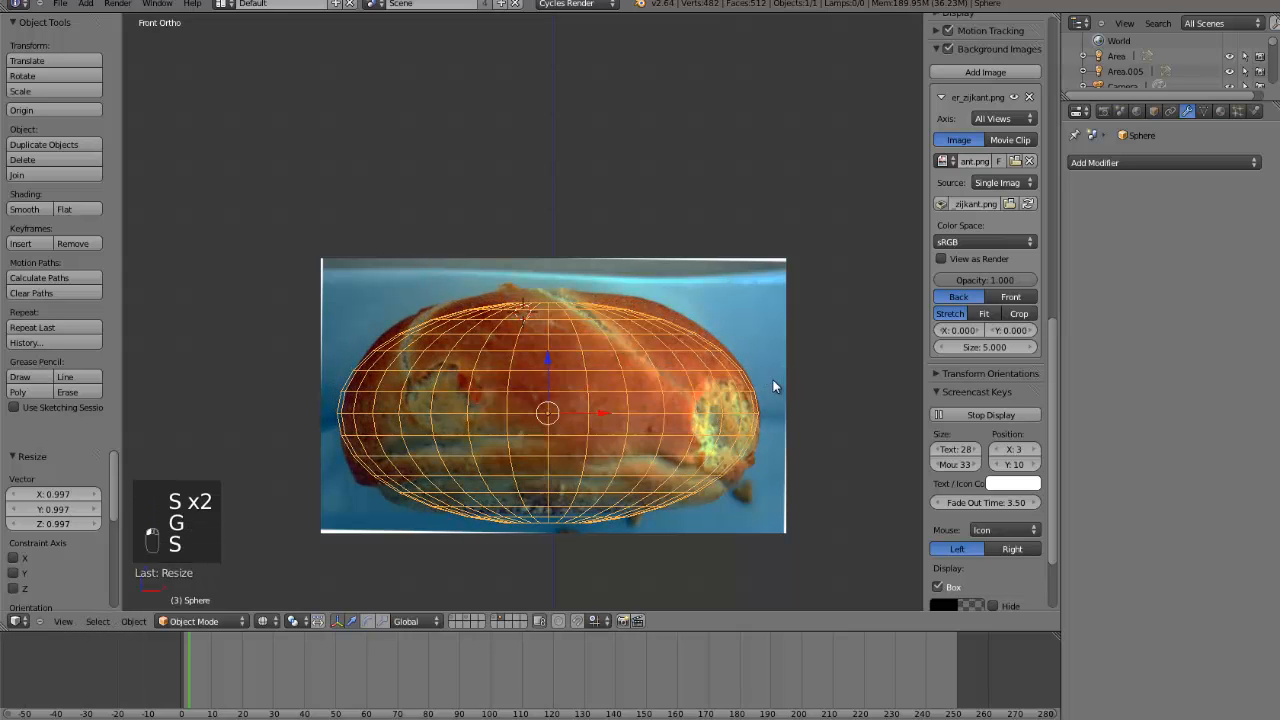
- Fine-tune the sphere's position against the side photo, scaling it by 0.990 and 1.004 and lowering it slightly
{"action": "key", "text": "g"}
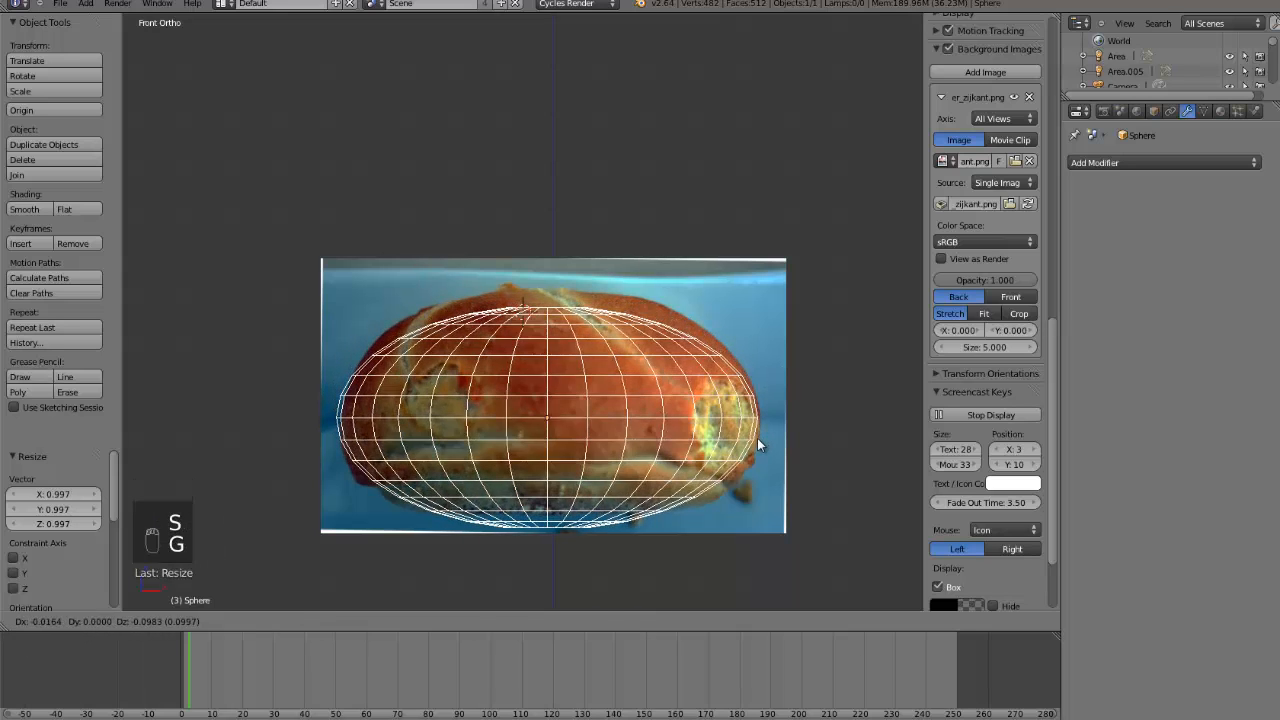
{"action": "left_click", "coordinate": [757, 438]}
{"action": "key", "text": "s"}
{"action": "left_click", "coordinate": [755, 440]}
{"action": "key", "text": "g"}
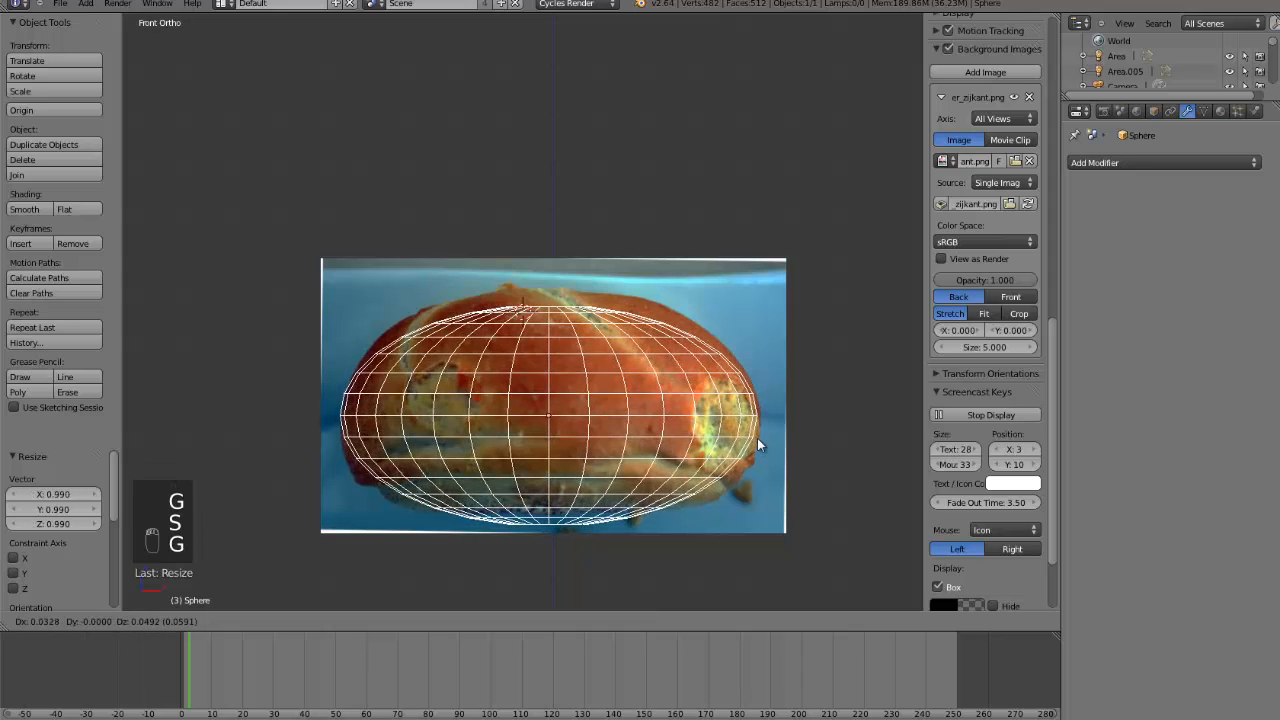
{"action": "left_click", "coordinate": [757, 438]}
{"action": "key", "text": "s"}
{"action": "left_click", "coordinate": [758, 439]}
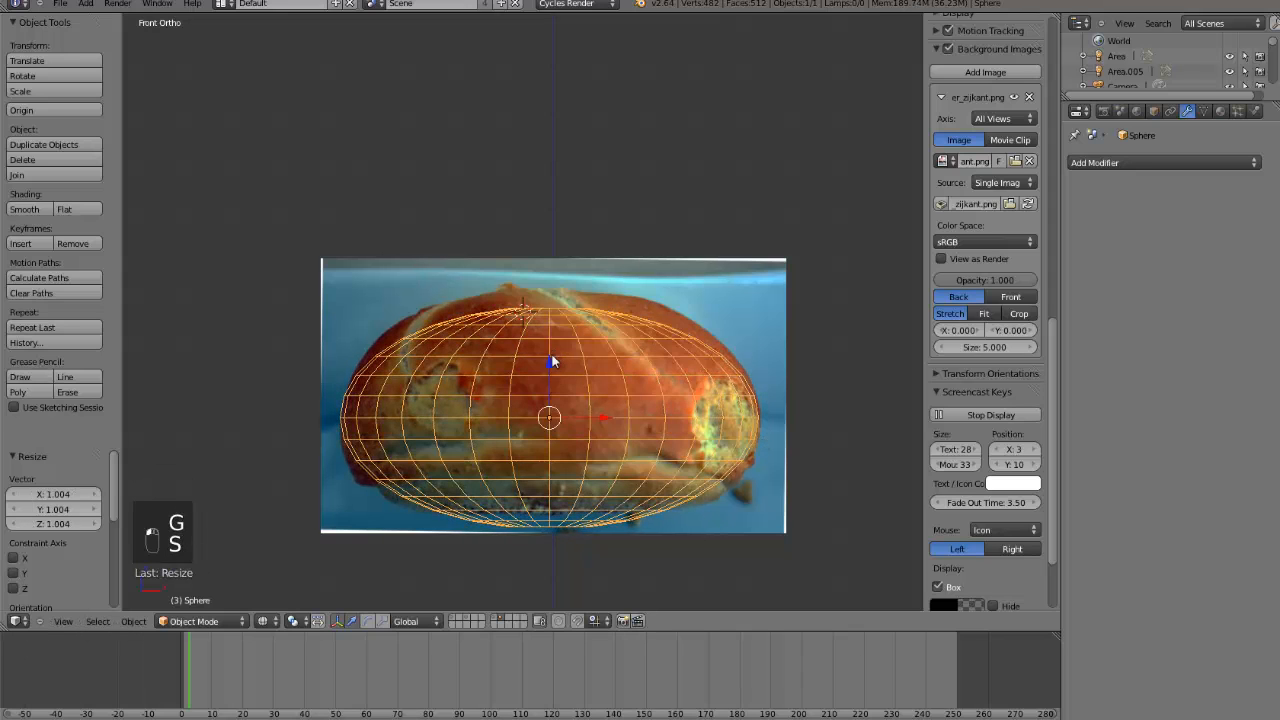
{"action": "left_click_drag", "start_coordinate": [551, 358], "coordinate": [552, 365]}
- Raise the sphere's top vertex along Z to the roll's top using smooth proportional editing with size about 7.40
{"action": "scroll", "coordinate": [575, 315], "scroll_direction": "up", "scroll_amount": 2}
{"action": "key", "text": "Tab"}
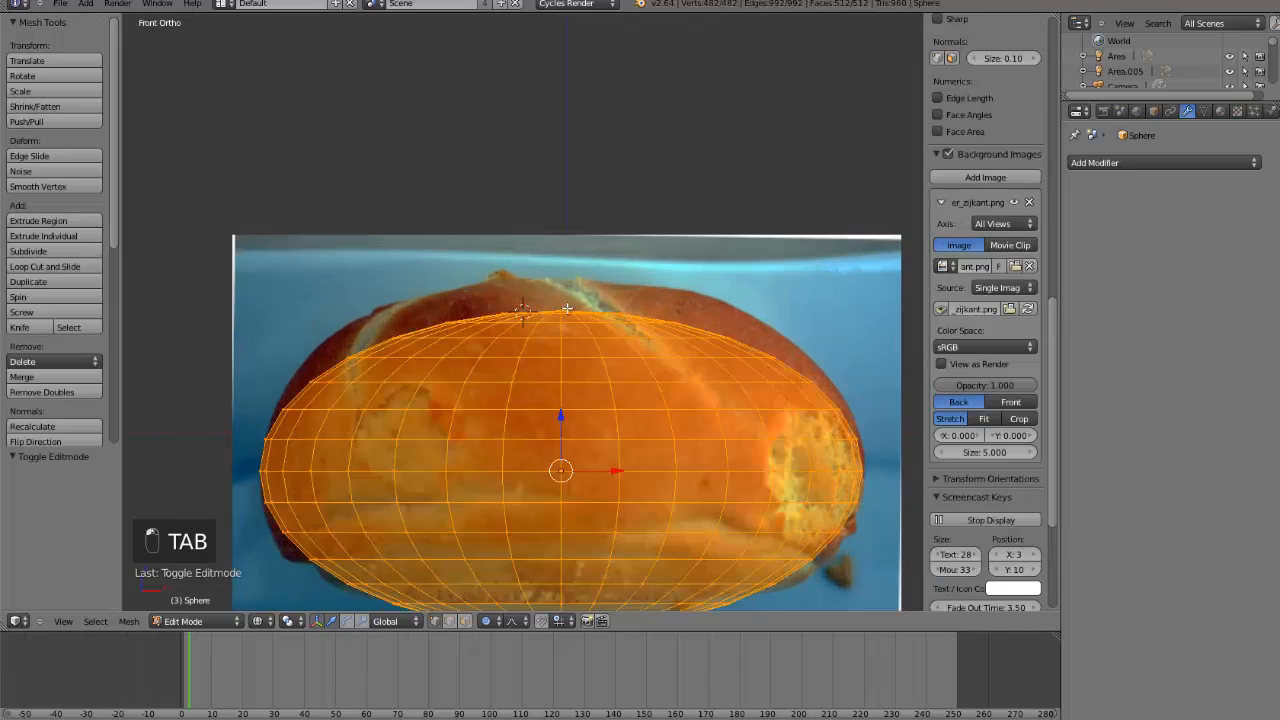
{"action": "right_click", "coordinate": [563, 307]}
{"action": "key", "text": "o"}
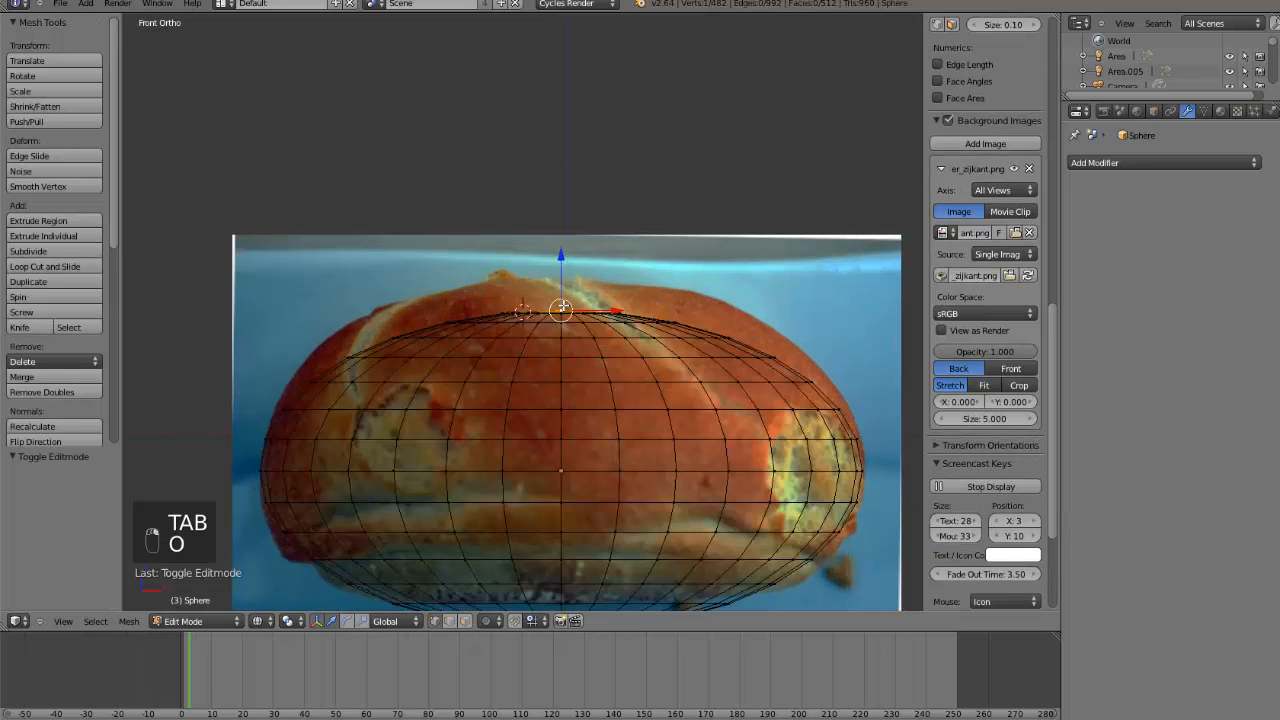
{"action": "key", "text": "g"}
{"action": "key", "text": "o"}
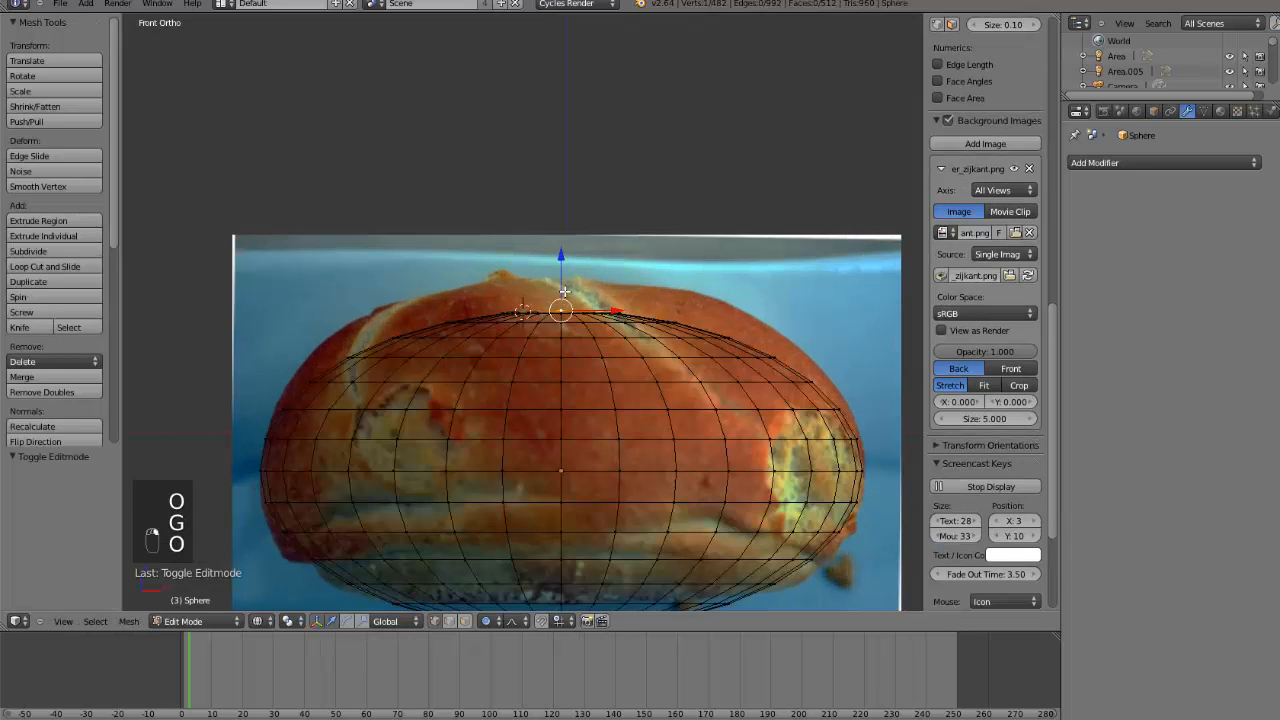
{"action": "key", "text": "g"}
{"action": "scroll", "coordinate": [564, 284], "scroll_direction": "down", "scroll_amount": 9}
{"action": "scroll", "coordinate": [563, 276], "scroll_direction": "up", "scroll_amount": 2}
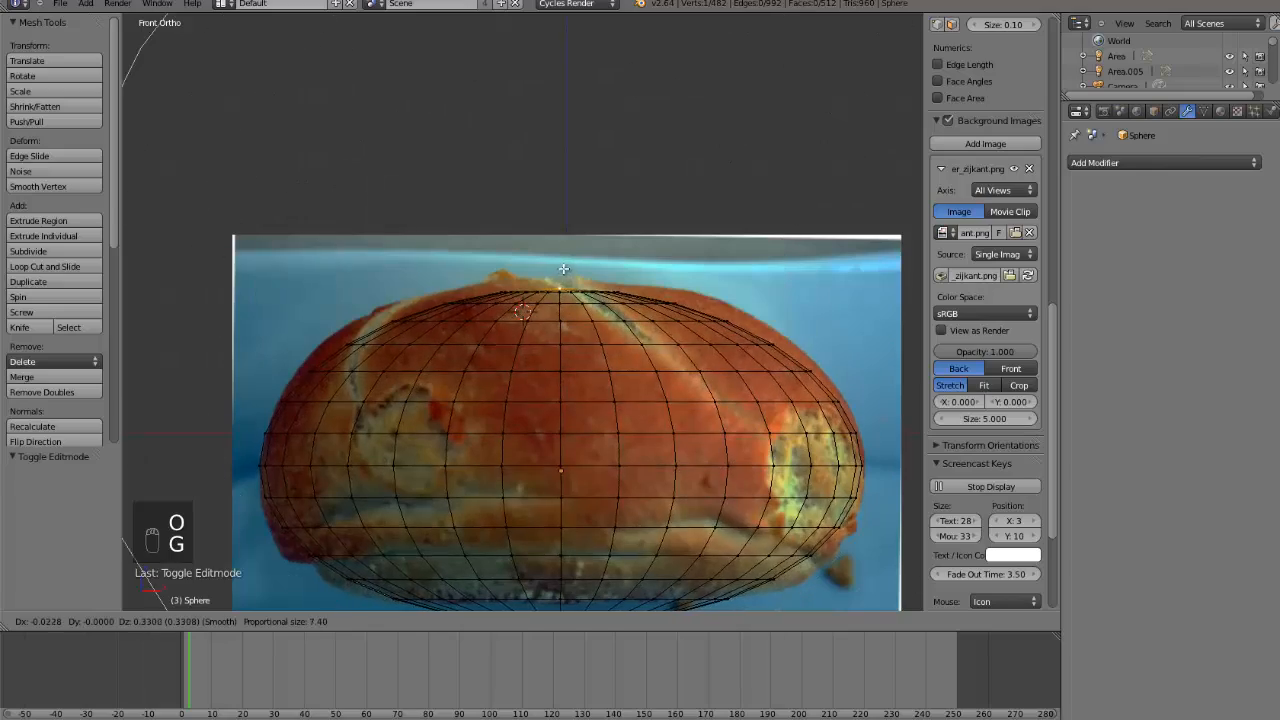
{"action": "middle_click", "coordinate": [563, 280]}
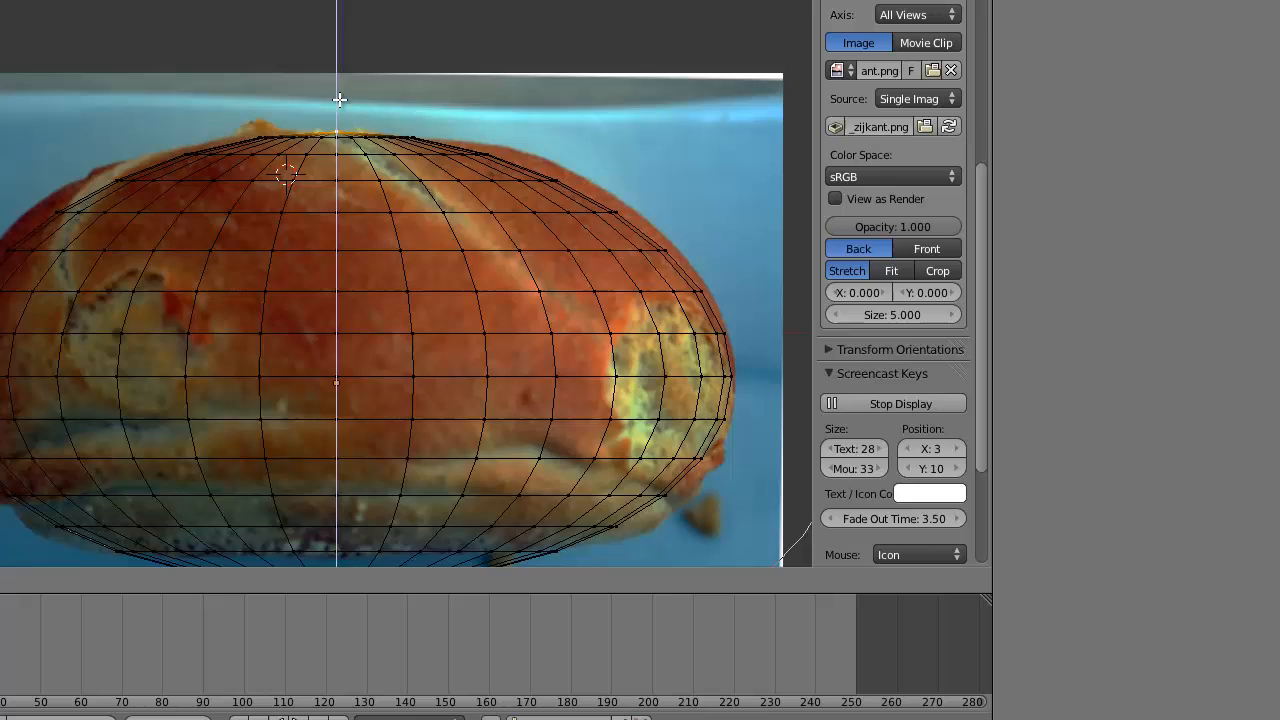
{"action": "left_click", "coordinate": [339, 99]}
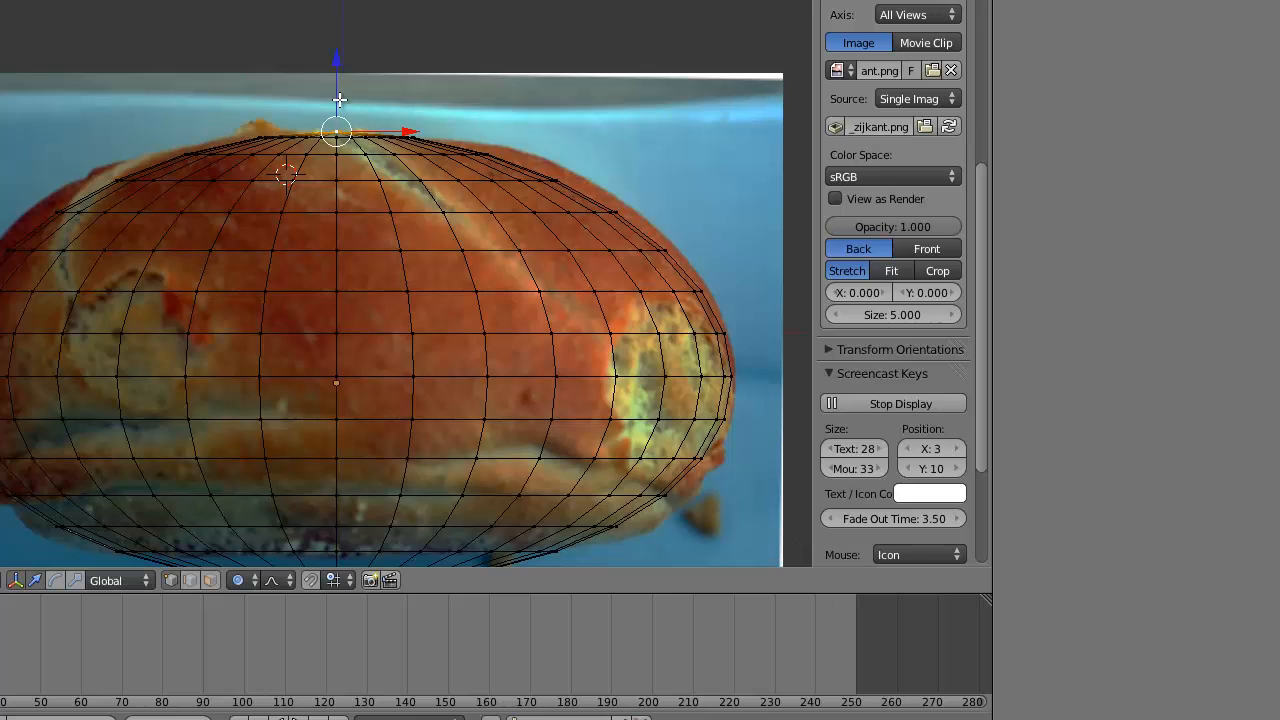
- Try to raise the top vertex slightly further along Z, and undo the move
{"action": "key", "text": "g"}
{"action": "left_click", "coordinate": [340, 100]}
{"action": "key", "text": "g"}
{"action": "key", "text": "z"}
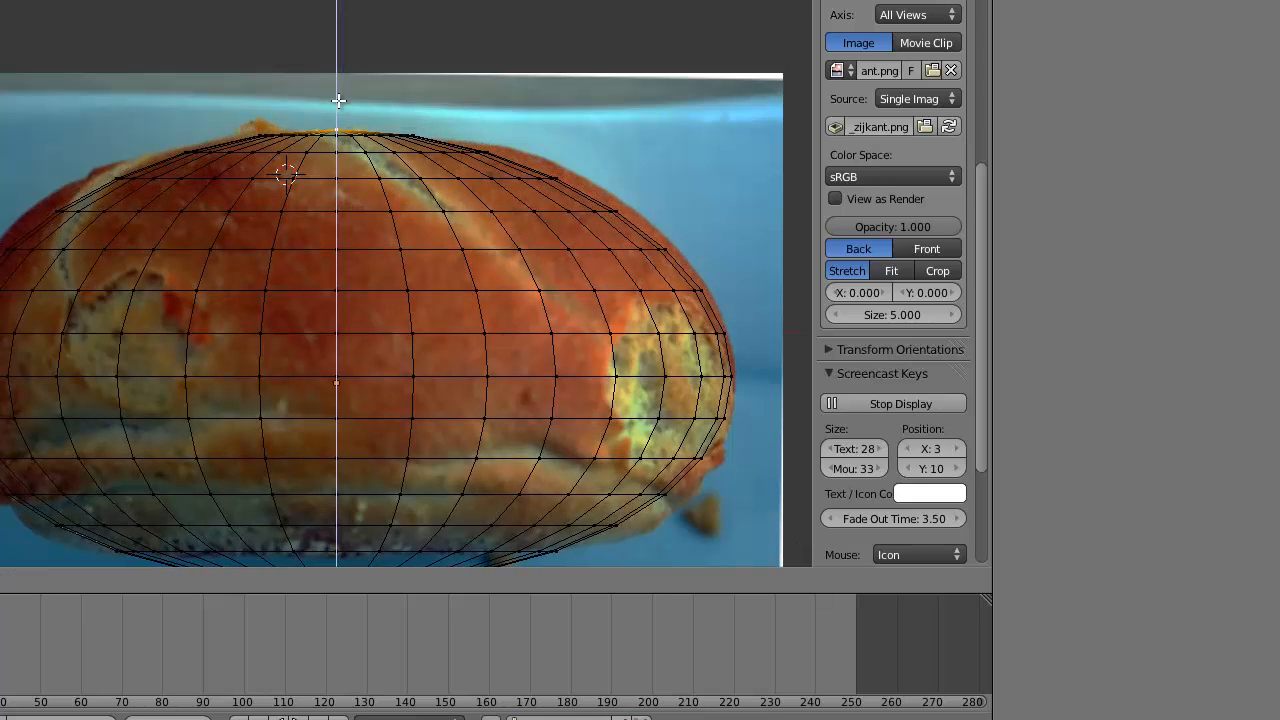
{"action": "left_click", "coordinate": [338, 100]}
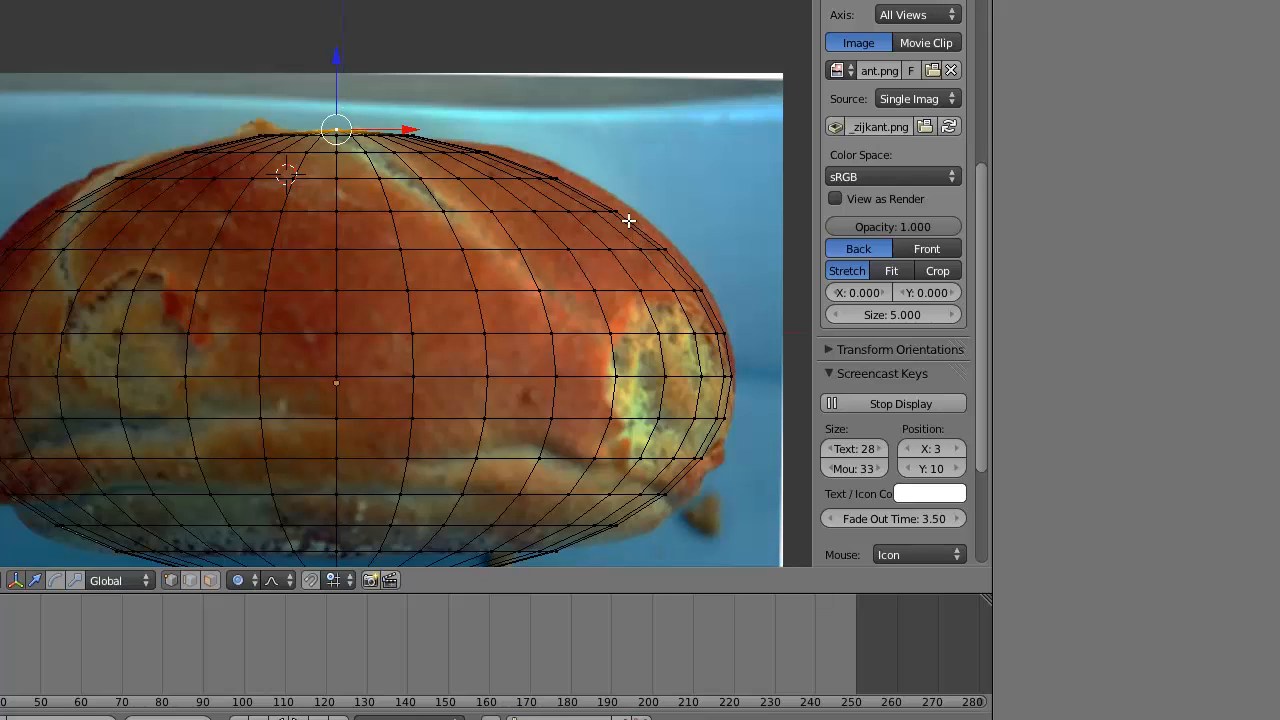
{"action": "key", "text": "ctrl+z"}
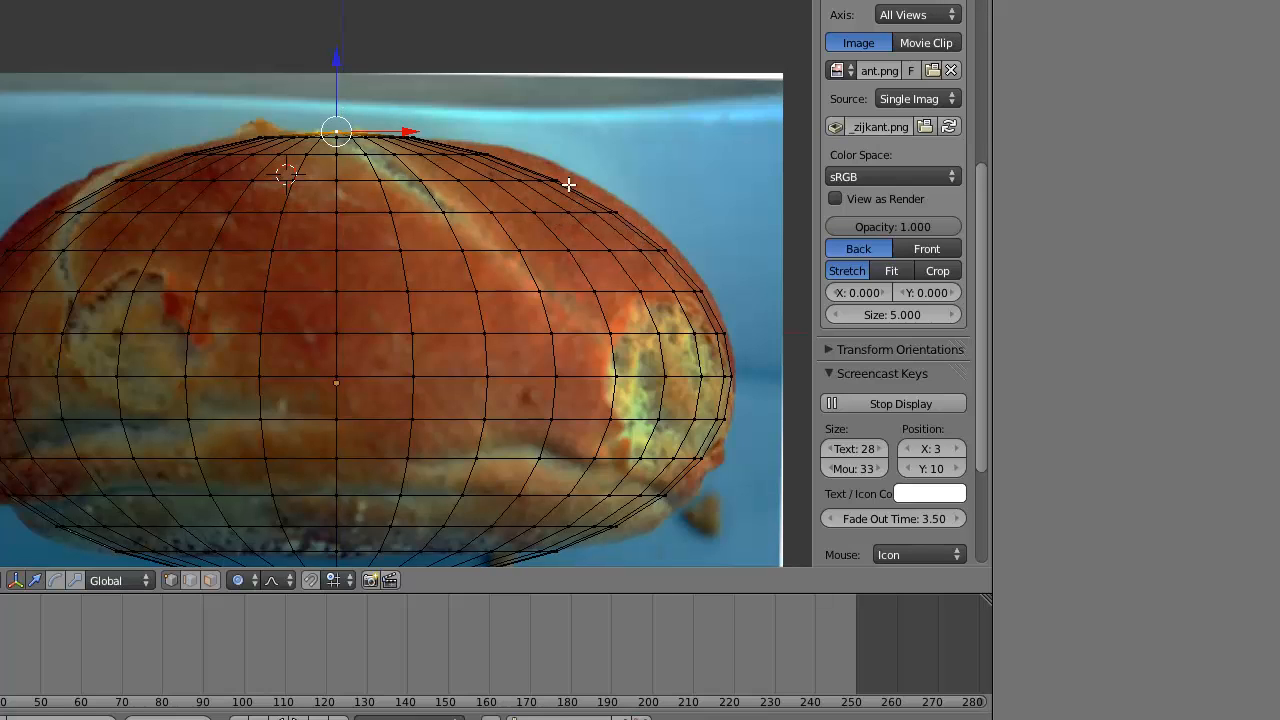
- Box-select the vertices in the sphere's top rings and move them along Z by -0.06827 with proportional editing
{"action": "key", "text": "b"}
{"action": "left_click_drag", "start_coordinate": [508, 157], "coordinate": [110, 66]}
{"action": "key", "text": "g"}
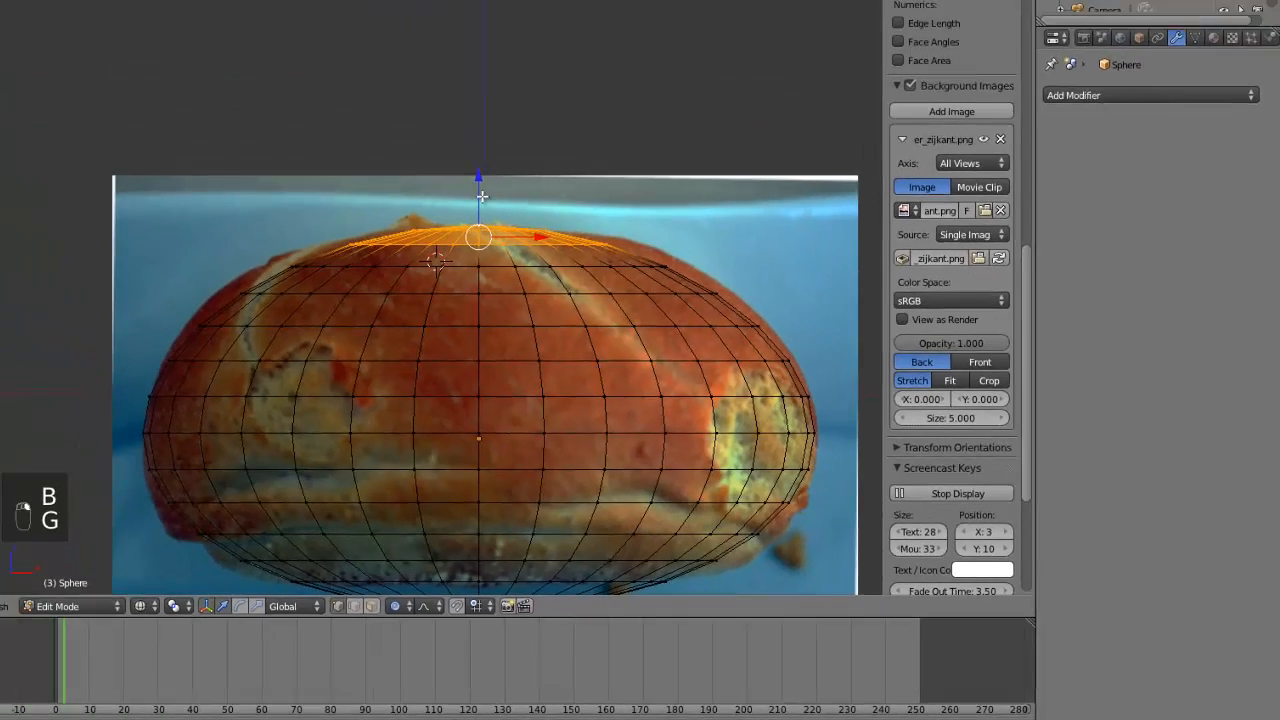
{"action": "scroll", "coordinate": [381, 176], "scroll_direction": "up", "scroll_amount": 4}
{"action": "left_click", "coordinate": [564, 257]}
{"action": "scroll", "coordinate": [564, 300], "scroll_direction": "down", "scroll_amount": 1}
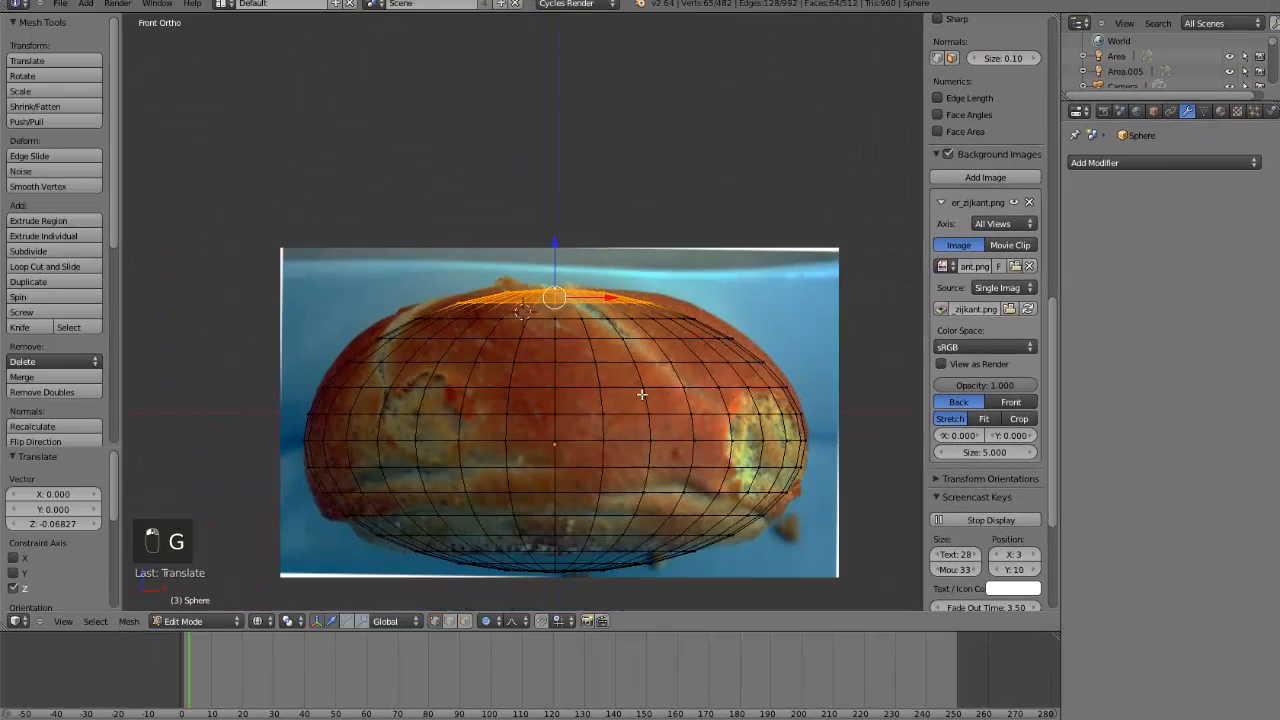
- Try to raise the sphere's bottom vertex by 0.492 along Z with proportional editing, and undo the move
{"action": "right_click", "coordinate": [563, 571]}
{"action": "key", "text": "g"}
{"action": "key", "text": "z"}
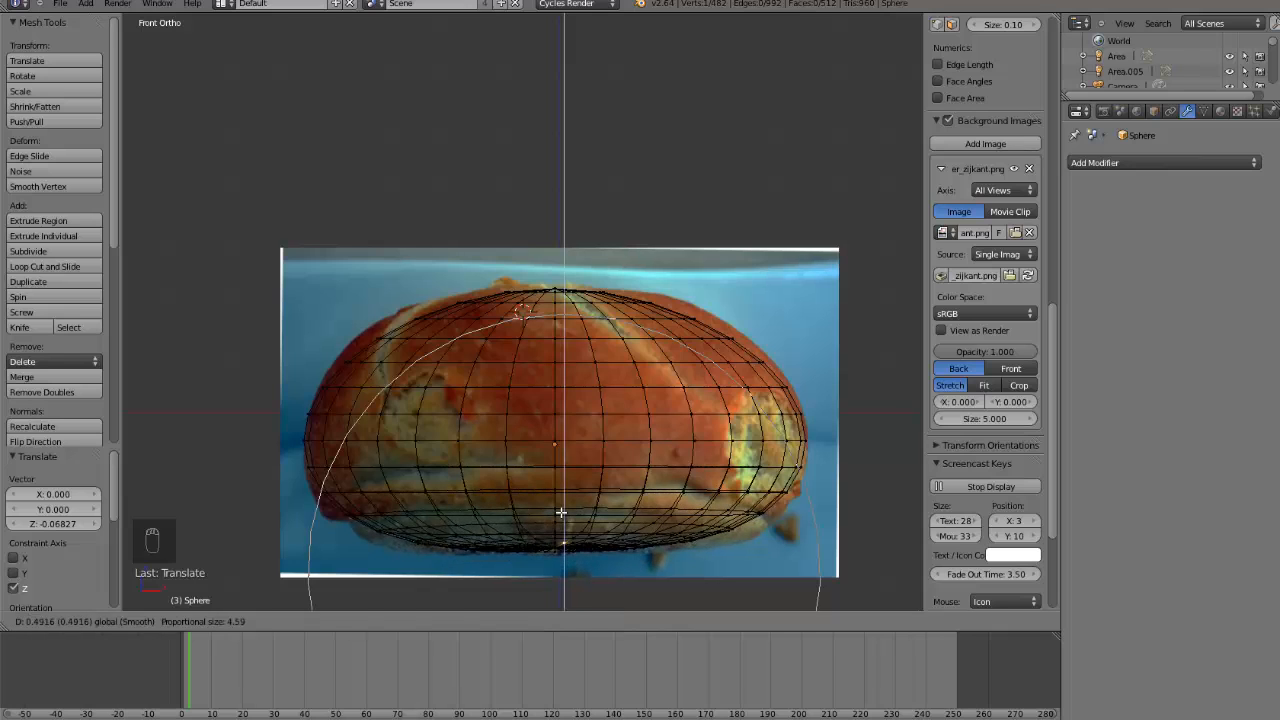
{"action": "left_click", "coordinate": [561, 512]}
{"action": "key", "text": "s"}
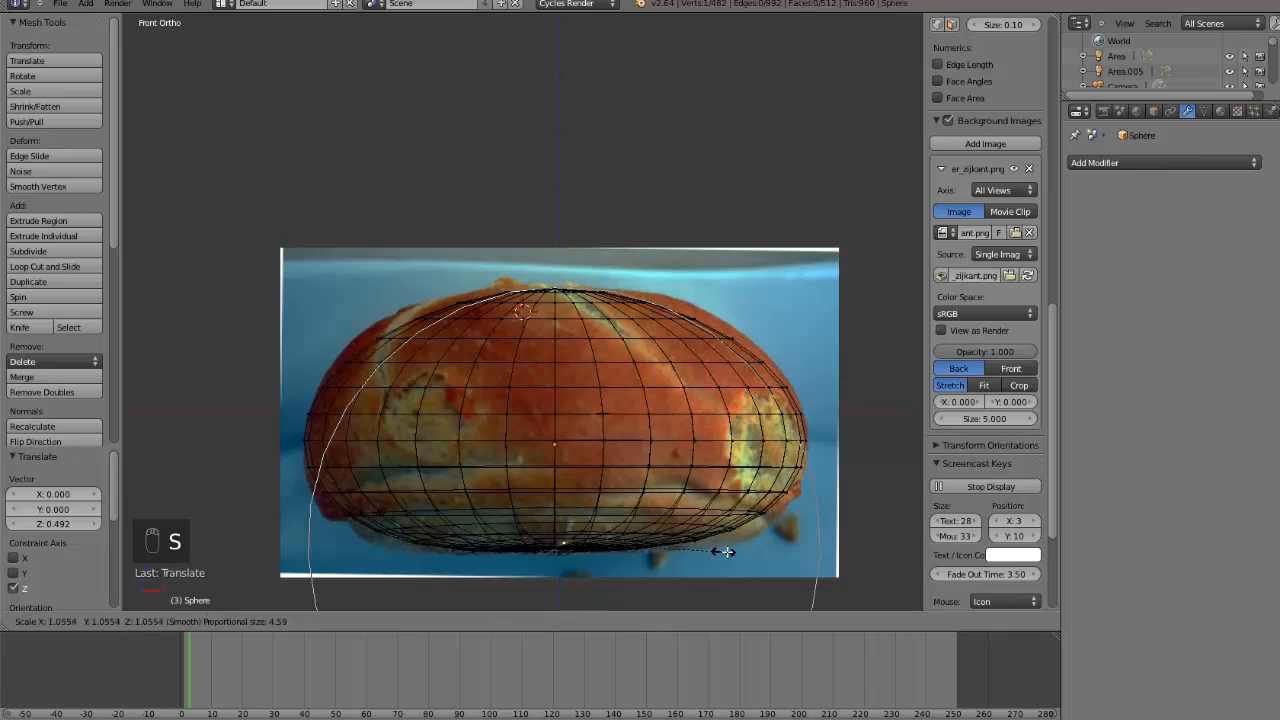
{"action": "scroll", "coordinate": [745, 551], "scroll_direction": "down", "scroll_amount": 4}
{"action": "scroll", "coordinate": [745, 551], "scroll_direction": "up", "scroll_amount": 4}
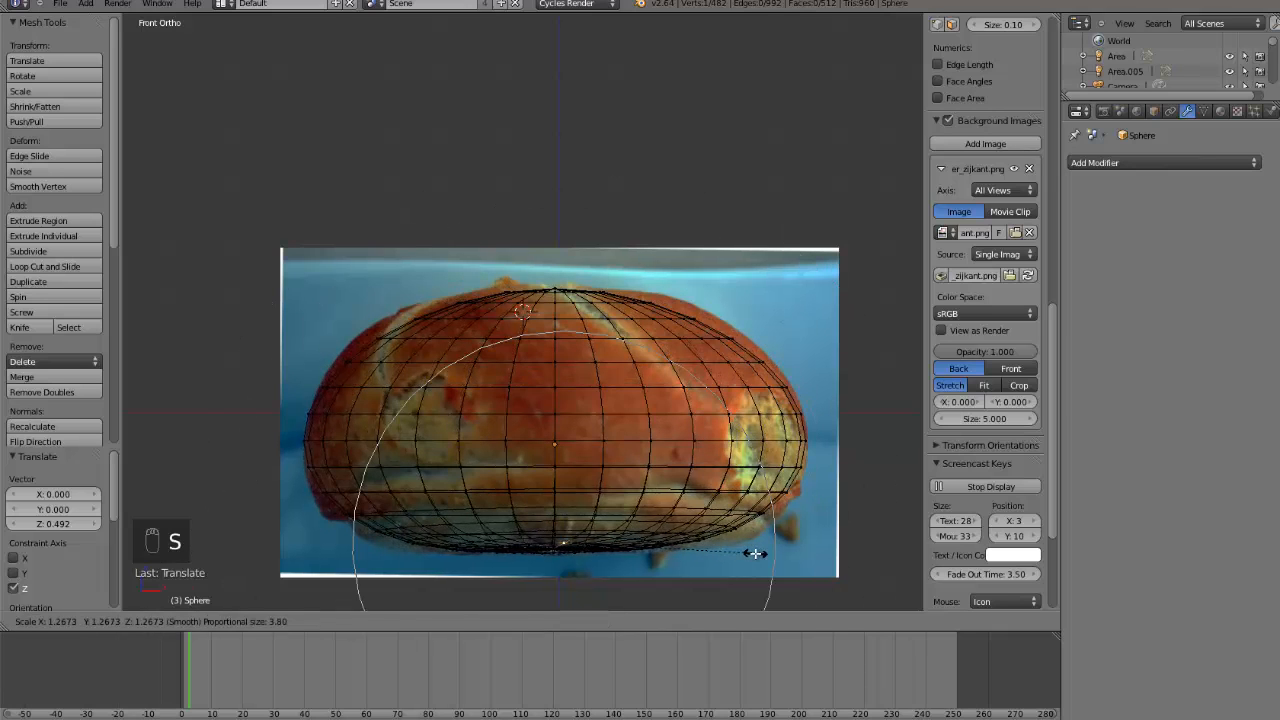
{"action": "right_click", "coordinate": [645, 557]}
{"action": "key", "text": "ctrl+z"}
- Box-select the vertices in the sphere's bottom rings and raise them by 0.246 along Z with proportional editing
{"action": "scroll", "coordinate": [631, 552], "scroll_direction": "down", "scroll_amount": 1}
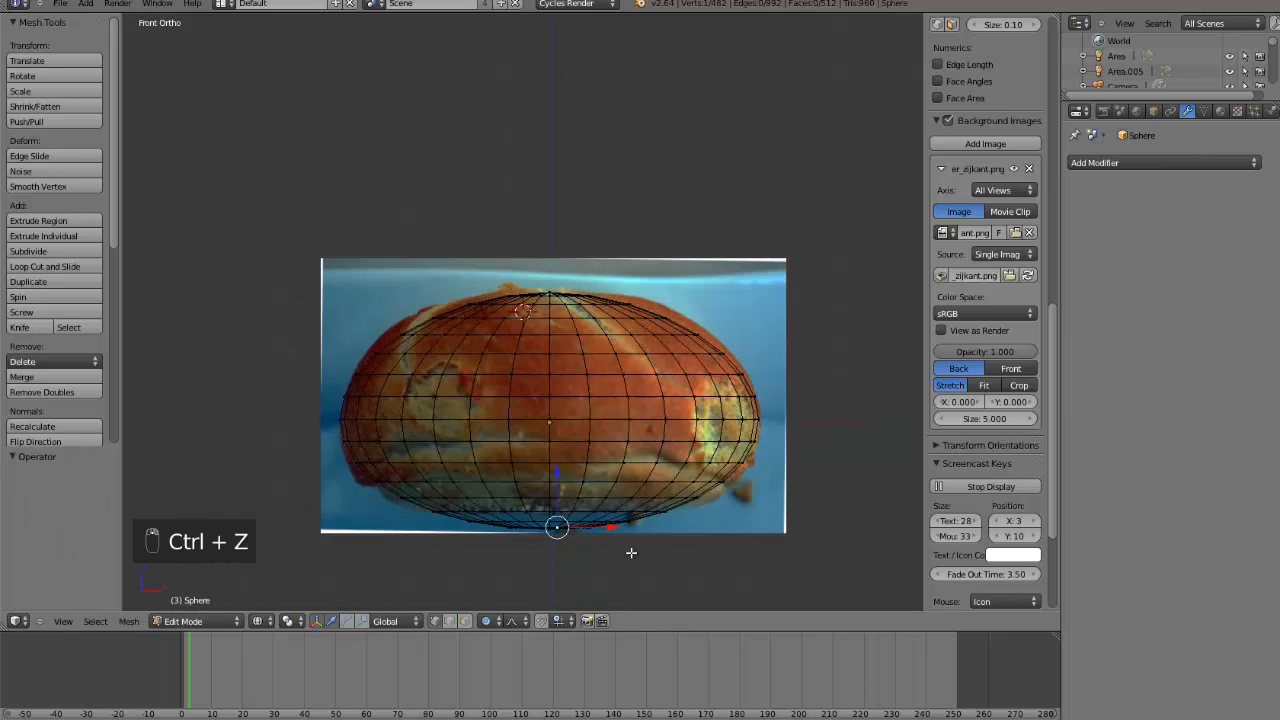
{"action": "key", "text": "b"}
{"action": "left_click_drag", "start_coordinate": [605, 548], "coordinate": [434, 511]}
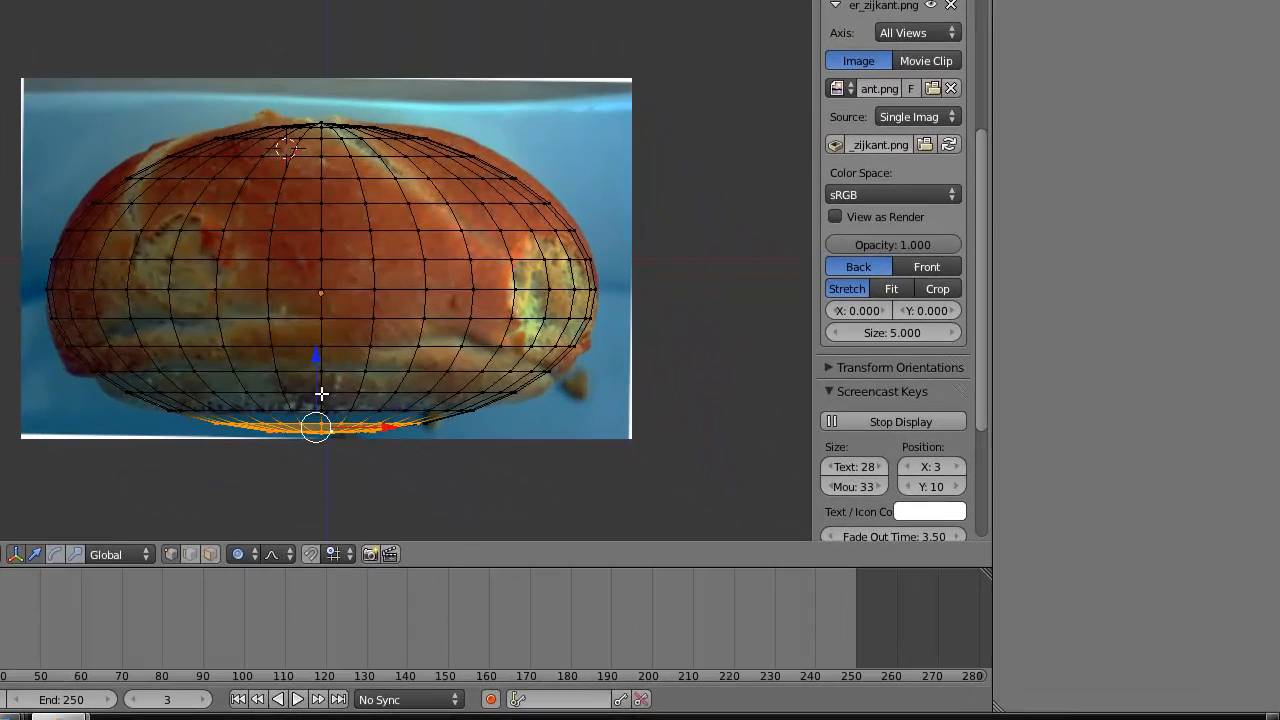
{"action": "key", "text": "s"}
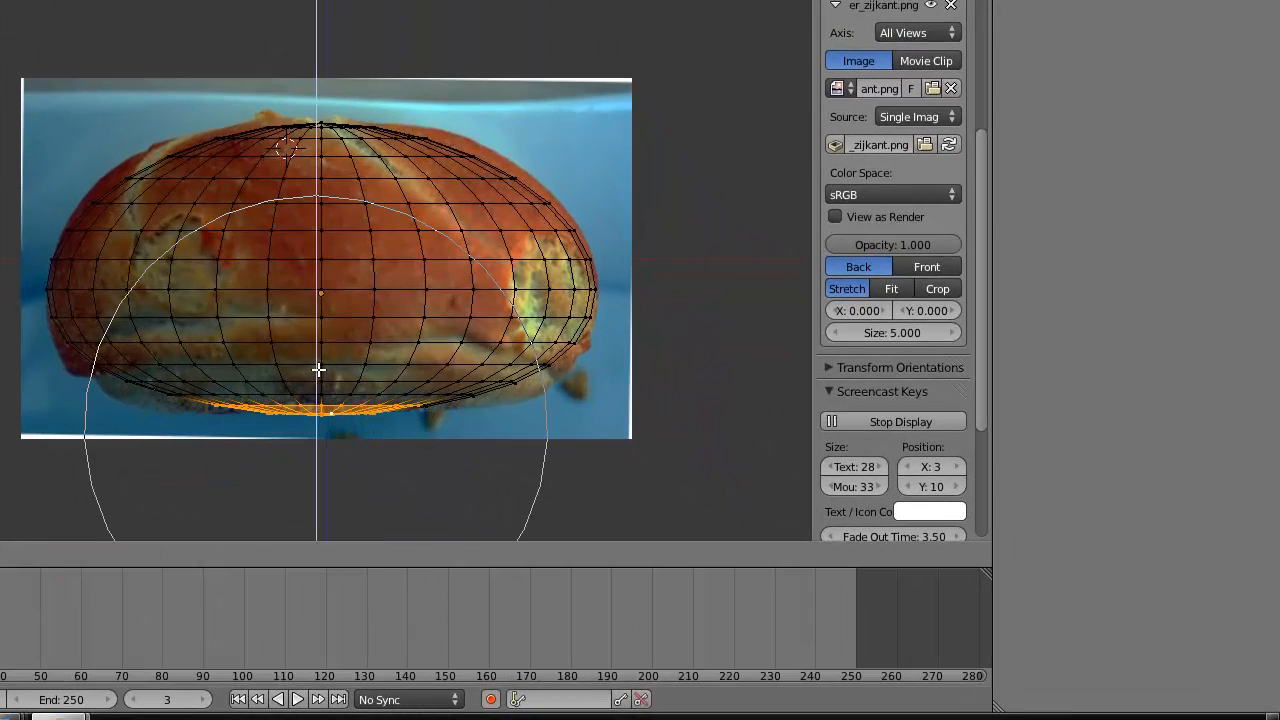
{"action": "right_click", "coordinate": [326, 378]}
{"action": "key", "text": "s"}
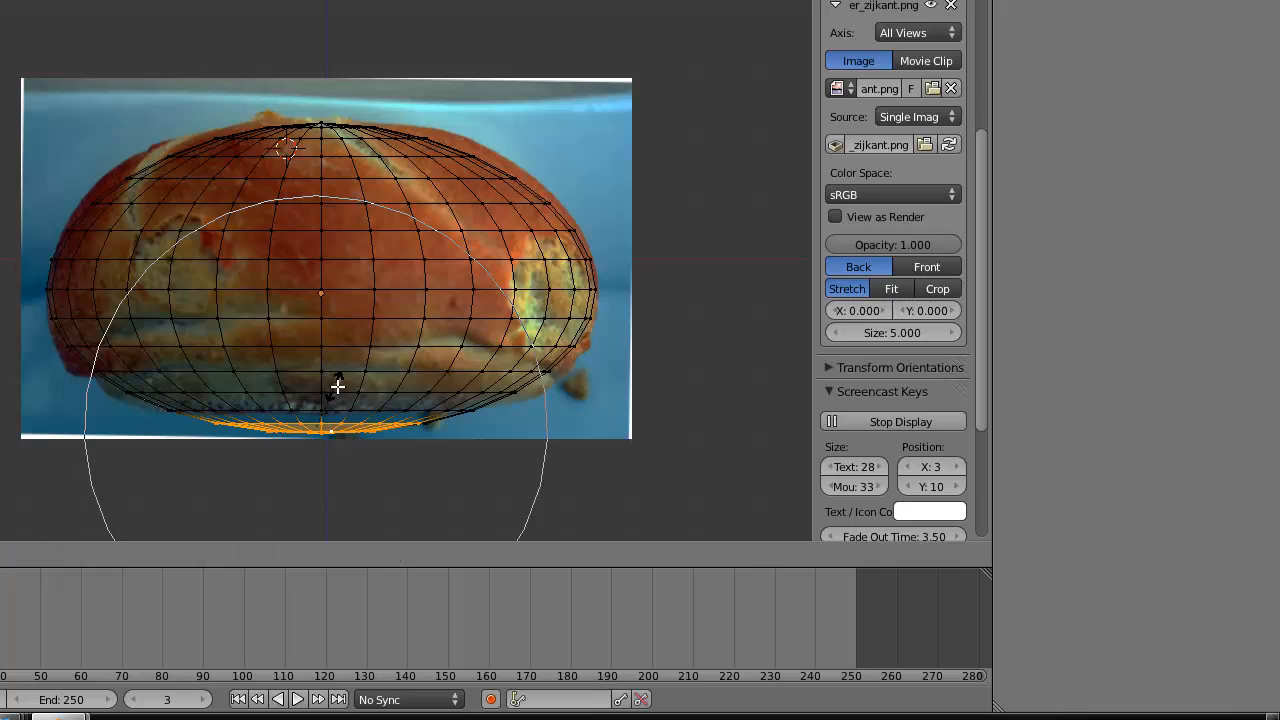
{"action": "scroll", "coordinate": [340, 382], "scroll_direction": "down", "scroll_amount": 4}
{"action": "right_click", "coordinate": [337, 370]}
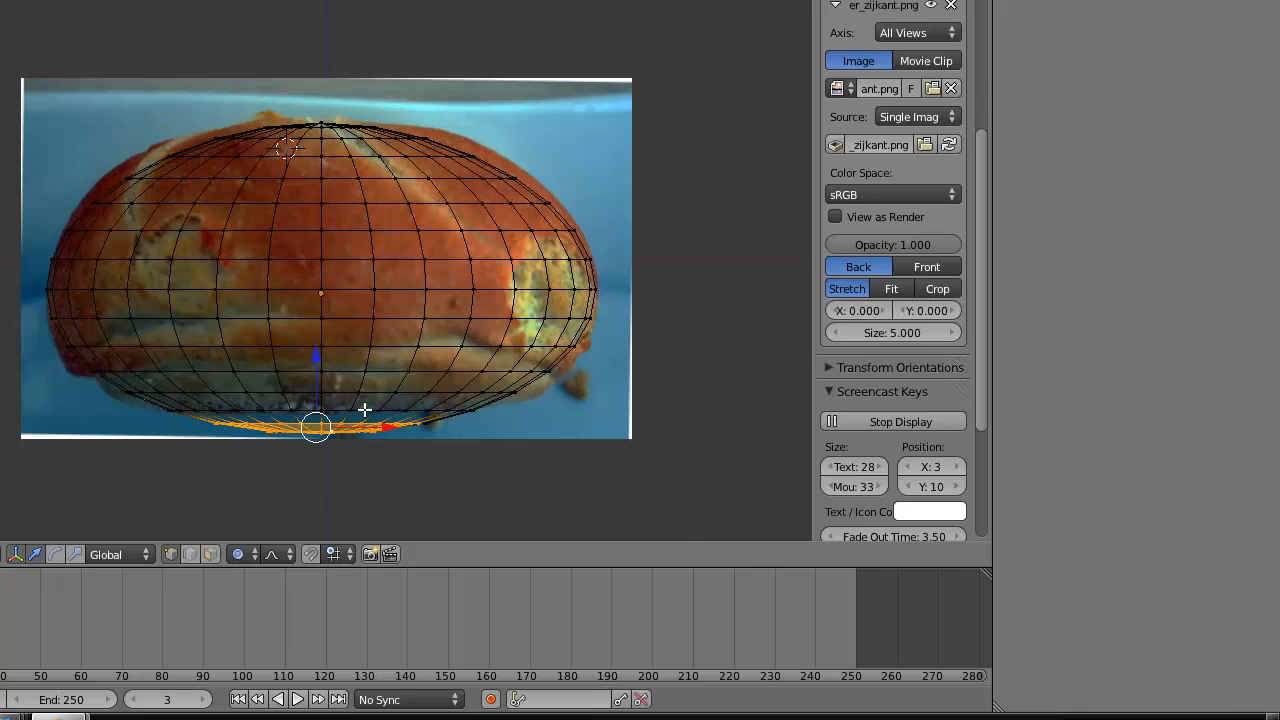
{"action": "left_click_drag", "start_coordinate": [318, 380], "coordinate": [321, 364]}
- Scale the selected bottom rings by about 1.54 using smooth proportional editing with size about 3.45
{"action": "key", "text": "s"}
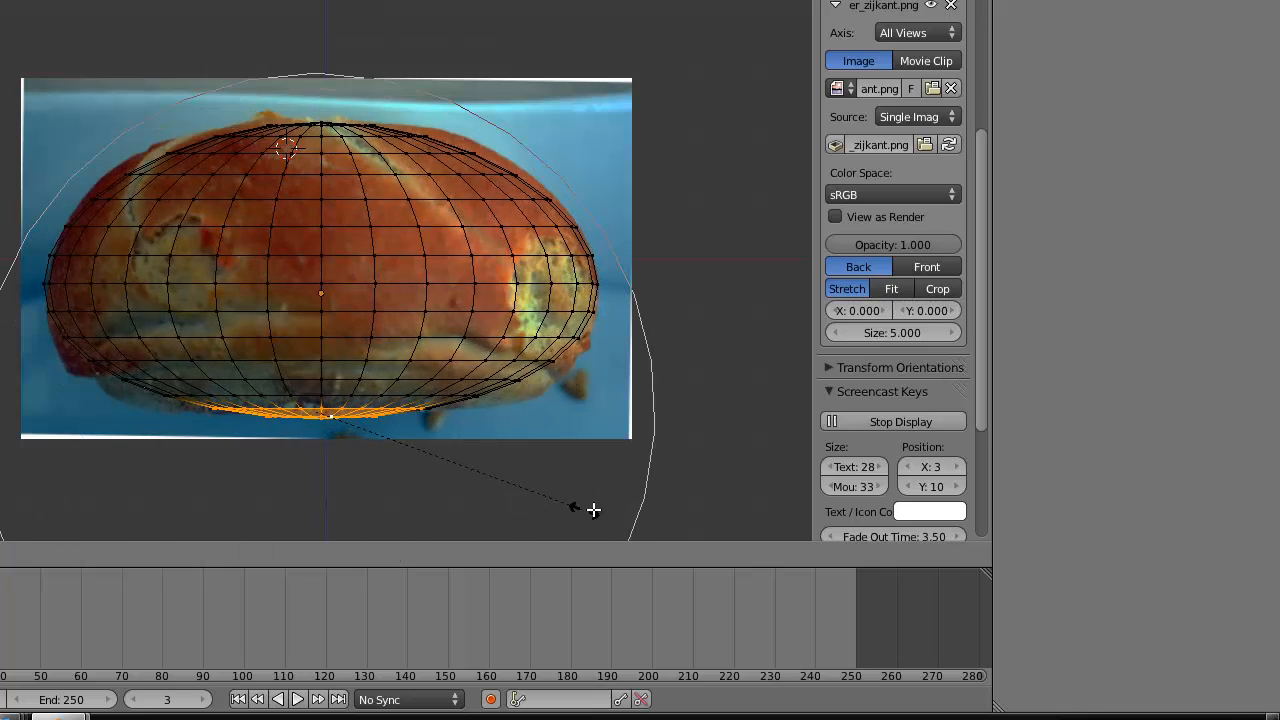
{"action": "scroll", "coordinate": [617, 509], "scroll_direction": "up", "scroll_amount": 3}
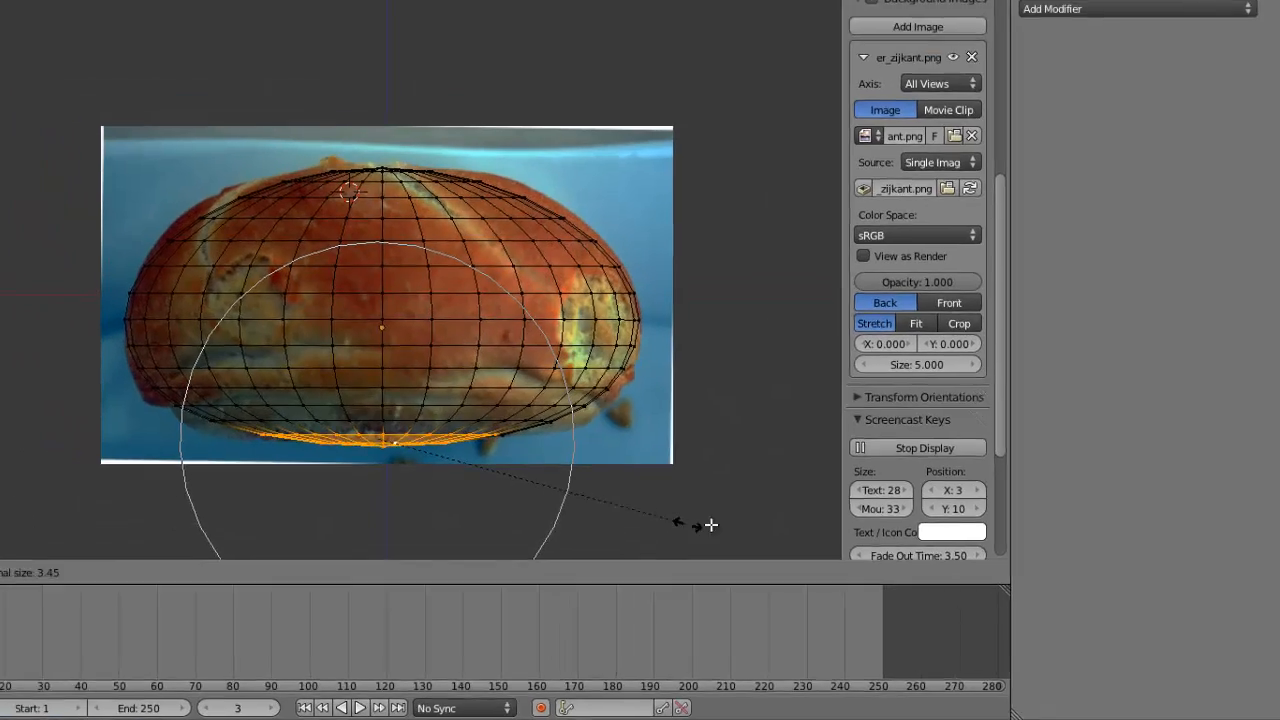
{"action": "scroll", "coordinate": [722, 525], "scroll_direction": "up", "scroll_amount": 2}
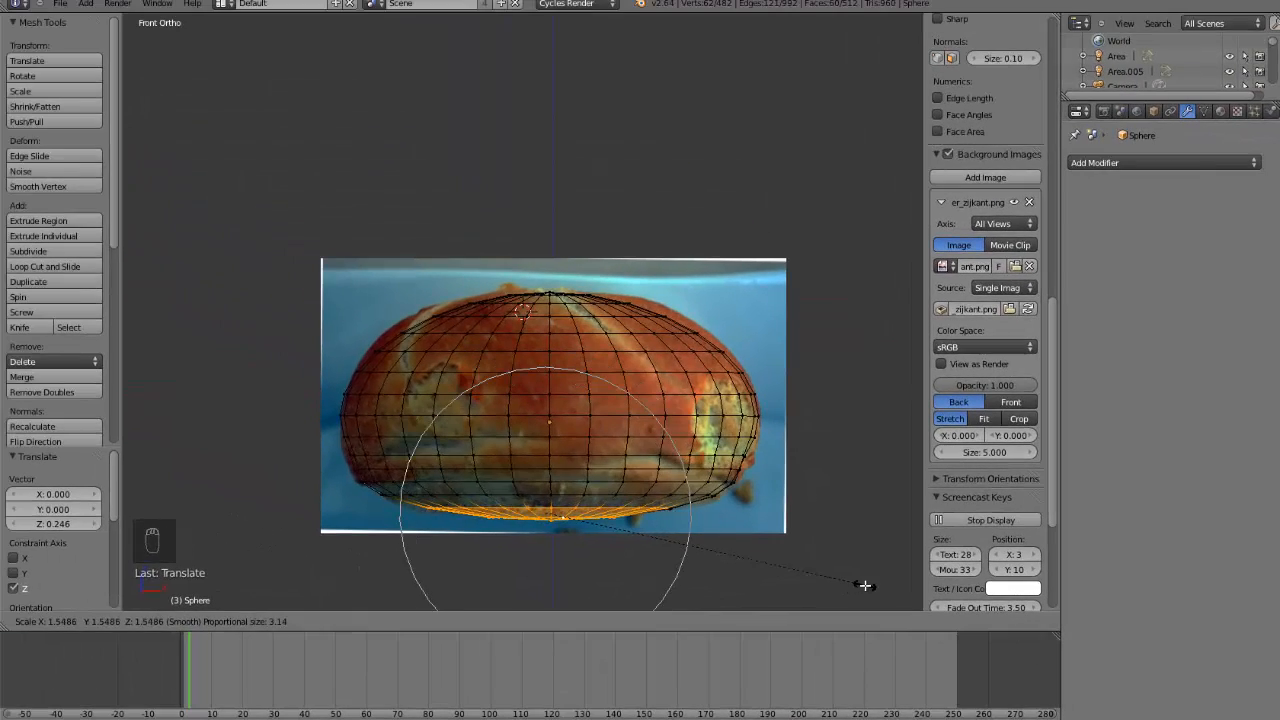
{"action": "scroll", "coordinate": [864, 585], "scroll_direction": "down", "scroll_amount": 3}
{"action": "scroll", "coordinate": [862, 585], "scroll_direction": "up", "scroll_amount": 2}
{"action": "scroll", "coordinate": [862, 585], "scroll_direction": "down", "scroll_amount": 1}
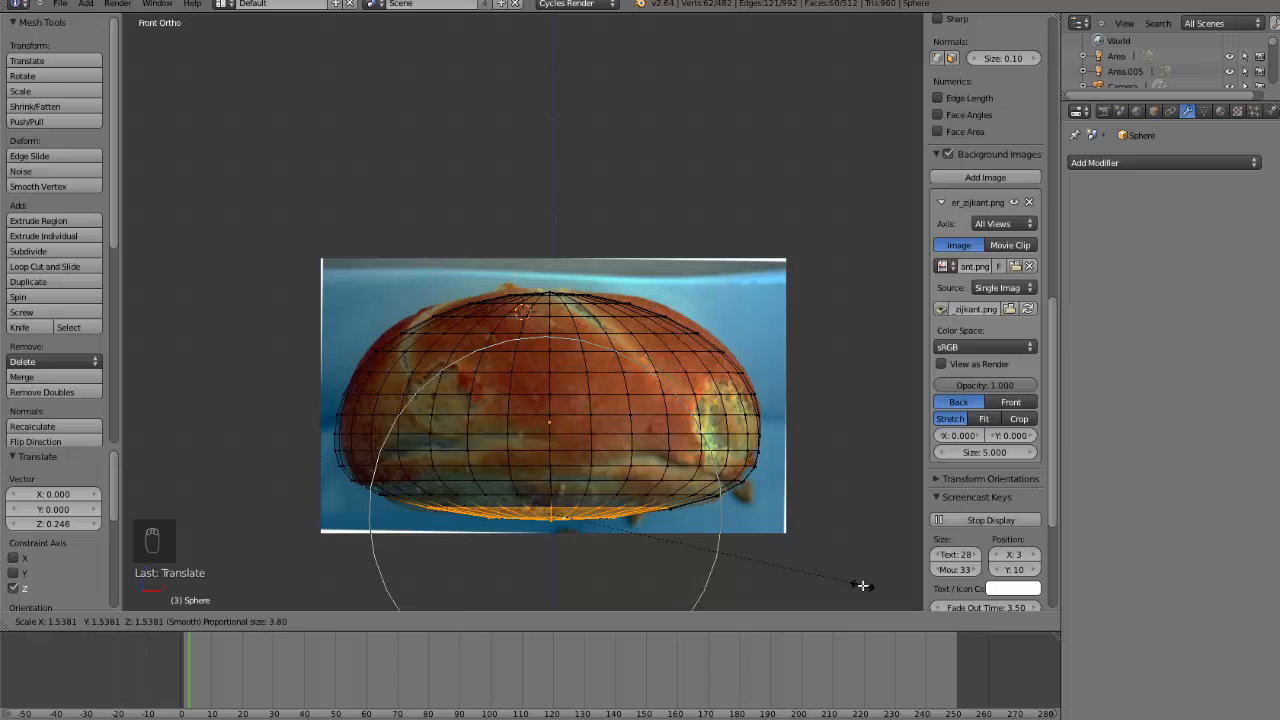
{"action": "scroll", "coordinate": [862, 585], "scroll_direction": "up", "scroll_amount": 1}
{"action": "left_click", "coordinate": [862, 585]}
- Examine the shaded roll shape in Object Mode, comparing it with the side photo from the front and viewing it from other angles
{"action": "key", "text": "Tab"}
{"action": "key", "text": "z"}
{"action": "middle_click_drag", "start_coordinate": [801, 490], "coordinate": [702, 477]}
{"action": "key", "text": "KP_1"}
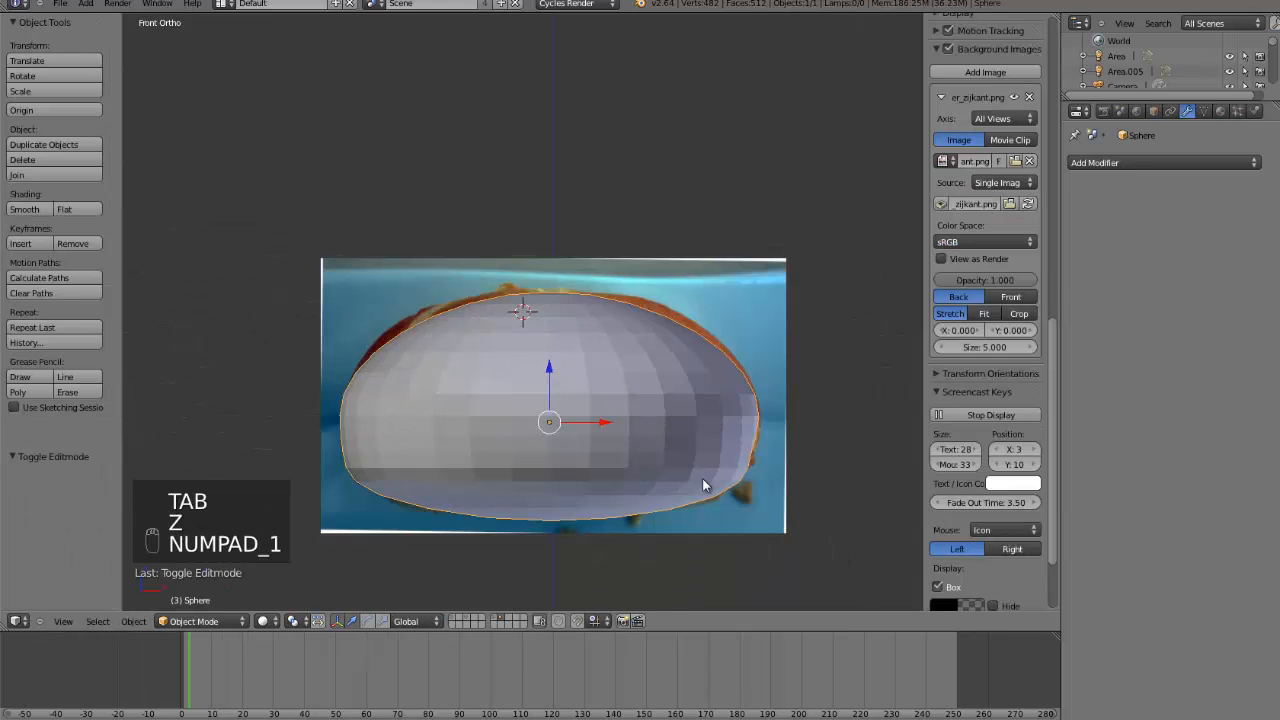
{"action": "key", "text": "Tab"}
{"action": "key", "text": "z"}
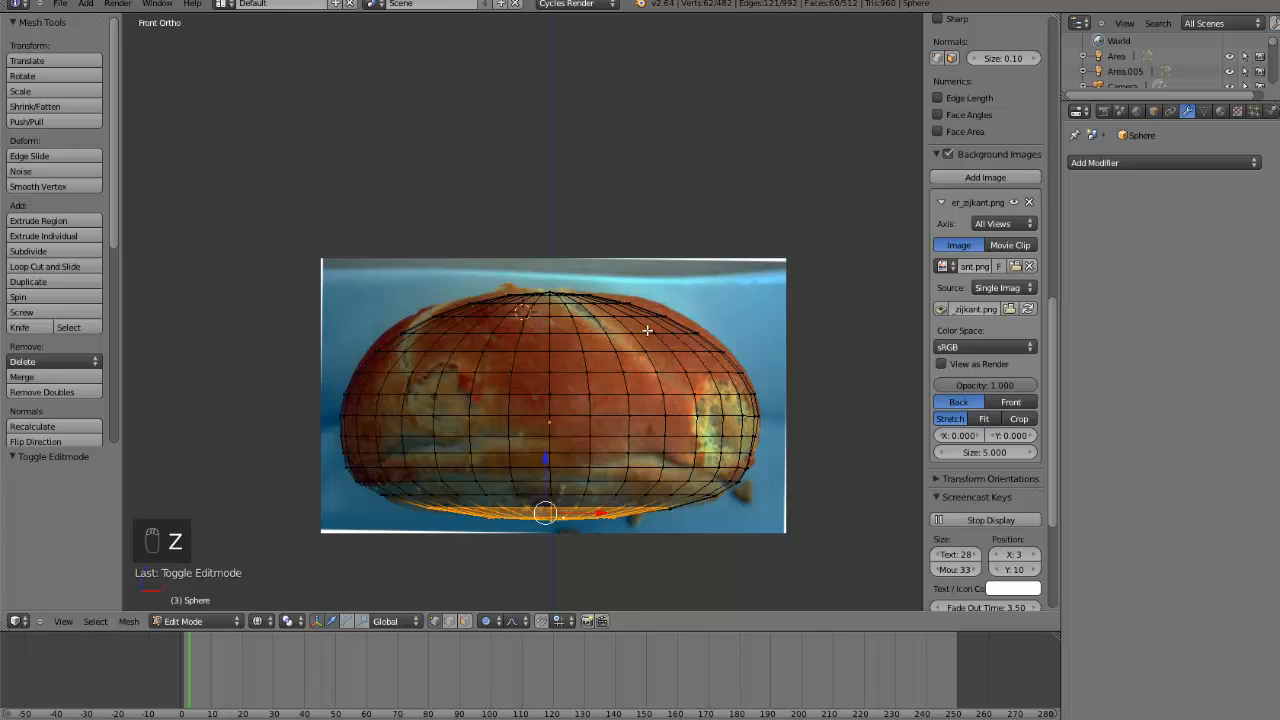
{"action": "key", "text": "KP_7"}
{"action": "key", "text": "Tab"}
{"action": "key", "text": "z"}
{"action": "mouse_move", "coordinate": [586, 440]}
{"action": "middle_mouse_down"}
{"action": "mouse_move", "coordinate": [535, 345]}
{"action": "mouse_move", "coordinate": [571, 338]}
{"action": "middle_mouse_up"}
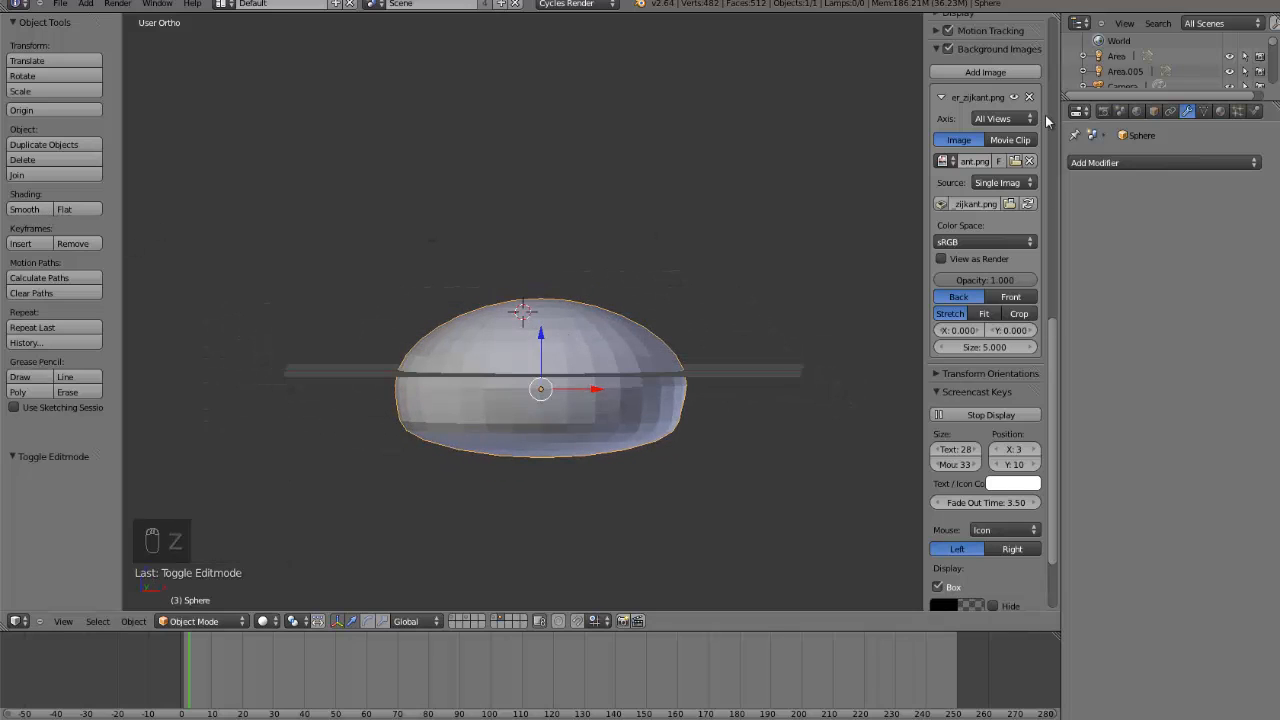
- Add a Subdivision Surface modifier to the roll and set its shading to smooth
{"action": "left_click", "coordinate": [1163, 162]}
{"action": "left_click", "coordinate": [928, 413]}
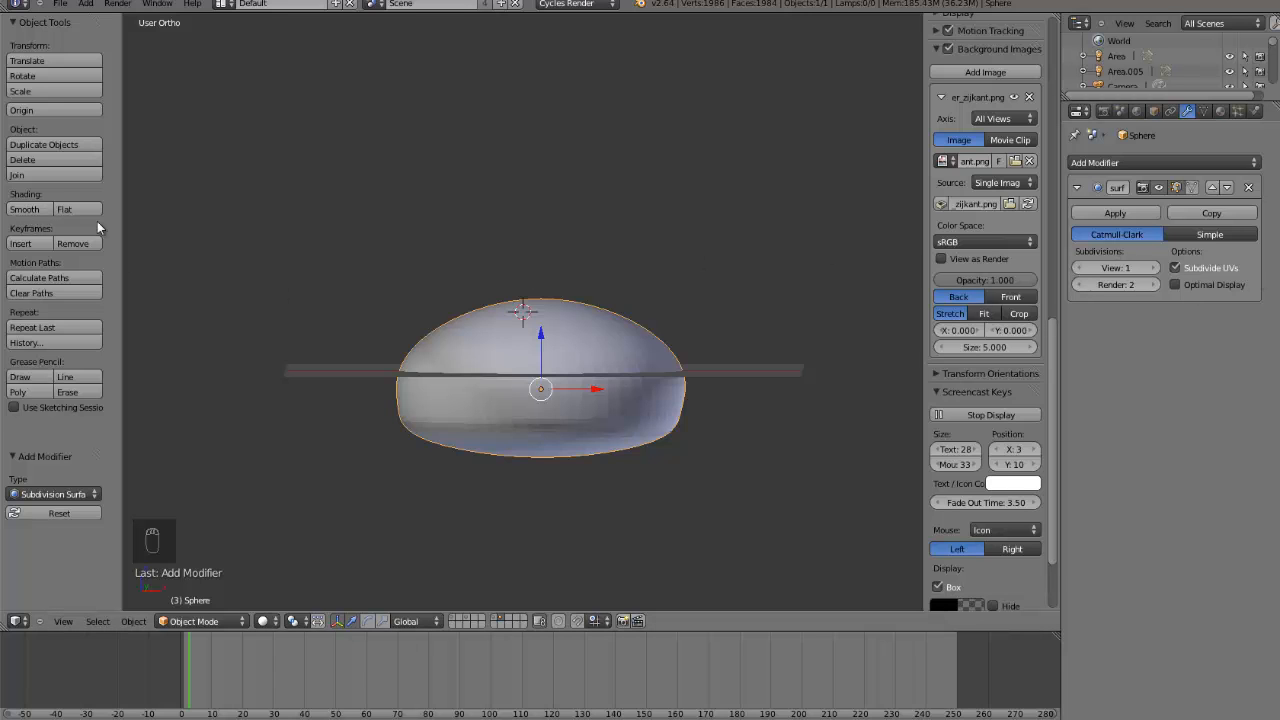
{"action": "left_click", "coordinate": [25, 212]}
{"action": "middle_click_drag", "start_coordinate": [430, 370], "coordinate": [500, 497]}
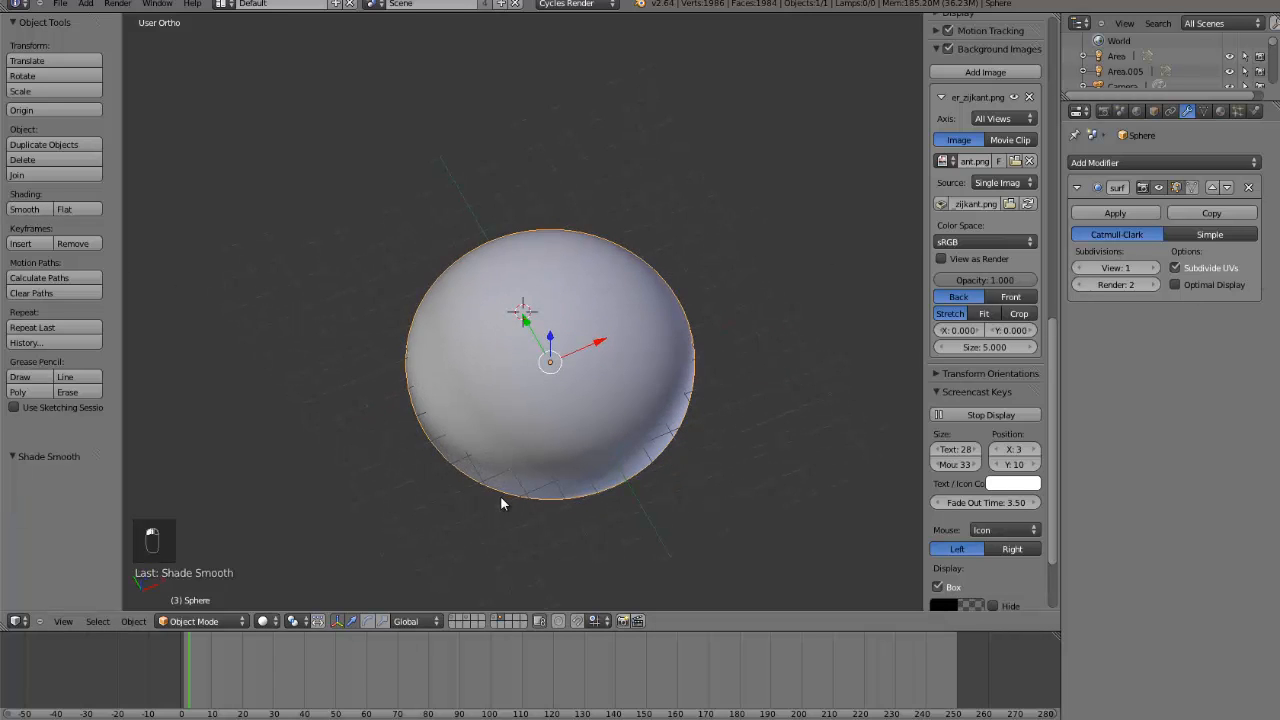
- Move the roll's top vertex by 0.05689 along Z and 0.01138 along X, with a proportional editing size of about 5.05
{"action": "key", "text": "KP_1"}
{"action": "key", "text": "Tab"}
{"action": "scroll", "coordinate": [506, 406], "scroll_direction": "up", "scroll_amount": 4}
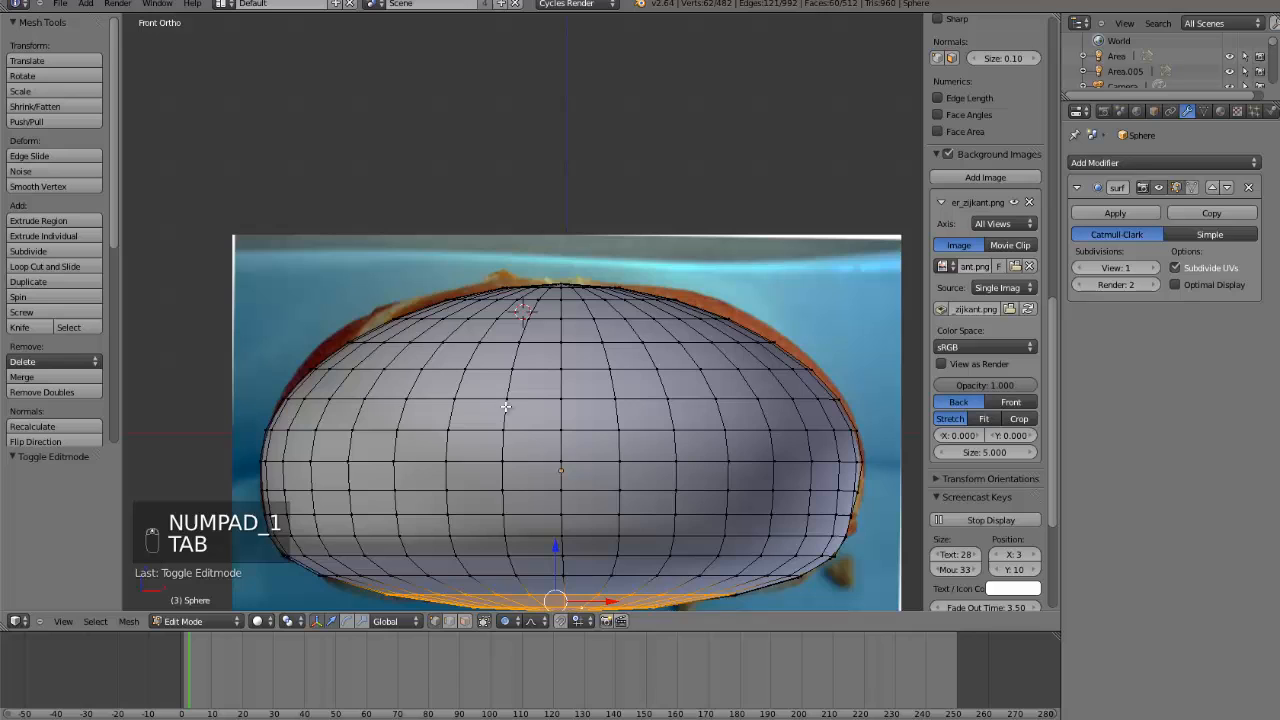
{"action": "right_click", "coordinate": [561, 276]}
{"action": "key", "text": "g"}
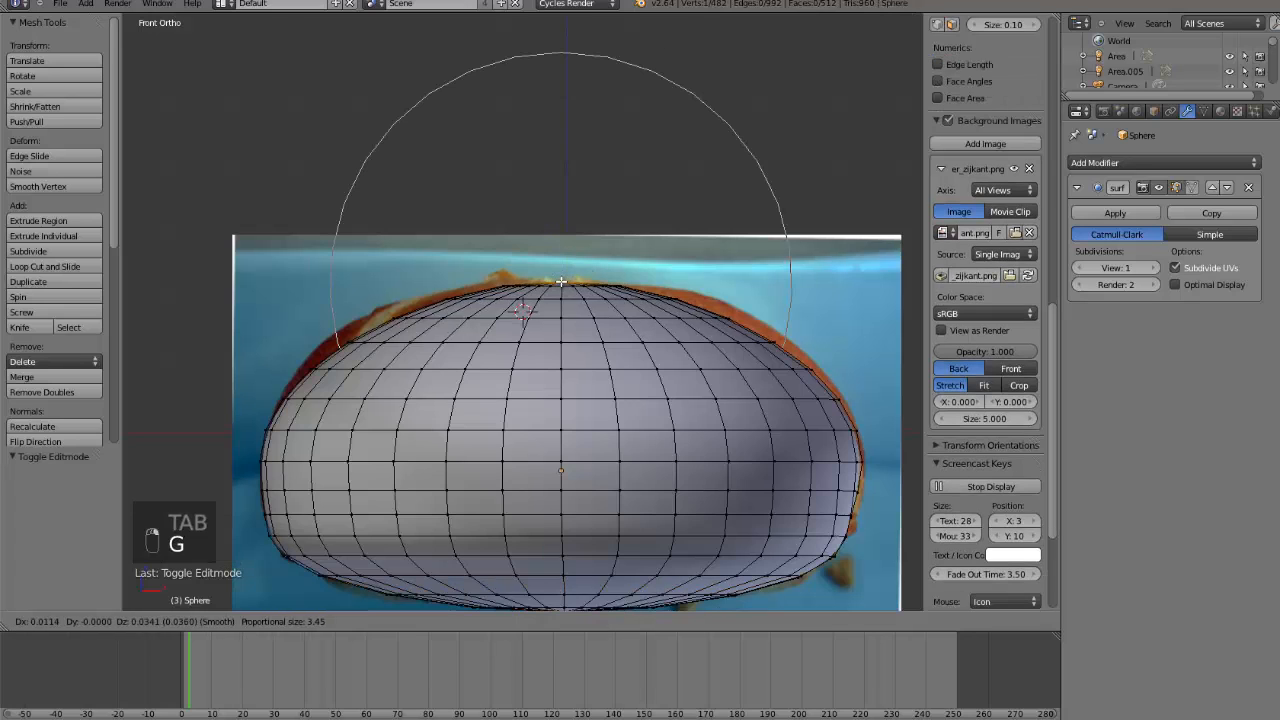
{"action": "scroll", "coordinate": [561, 281], "scroll_direction": "down", "scroll_amount": 4}
{"action": "left_click", "coordinate": [561, 281]}
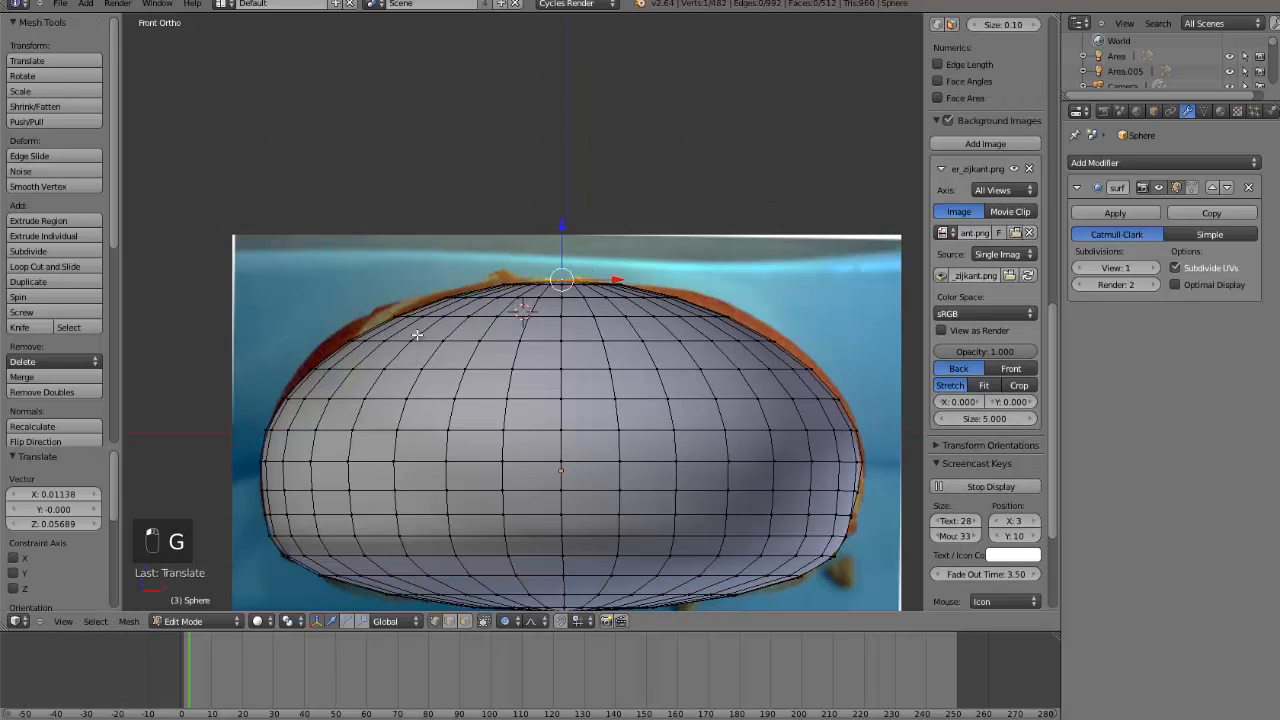
- In wireframe, box-select a horizontal ring of vertices near the roll's top and scale it by 1.121 with a smaller proportional editing size
{"action": "key", "text": "z"}
{"action": "right_click", "coordinate": [725, 317]}
{"action": "key", "text": "n"}
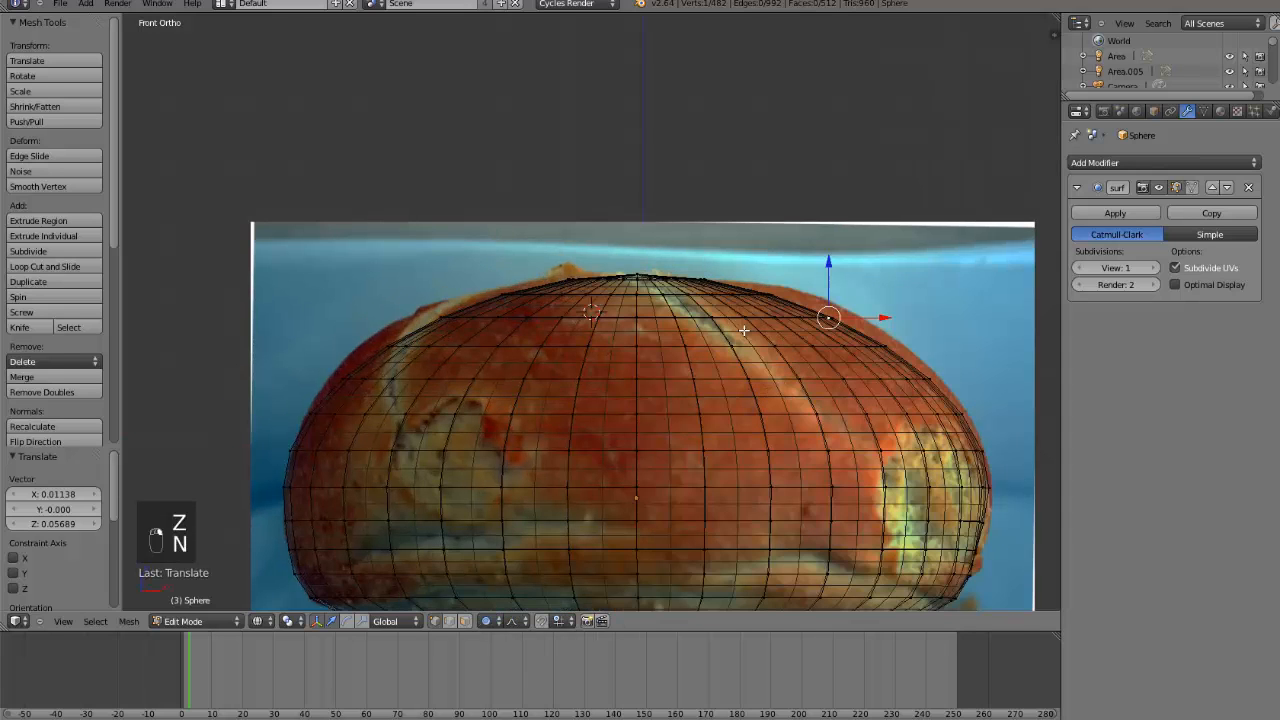
{"action": "key", "text": "n"}
{"action": "key", "text": "b"}
{"action": "left_click_drag", "start_coordinate": [746, 326], "coordinate": [330, 308]}
{"action": "key", "text": "s"}
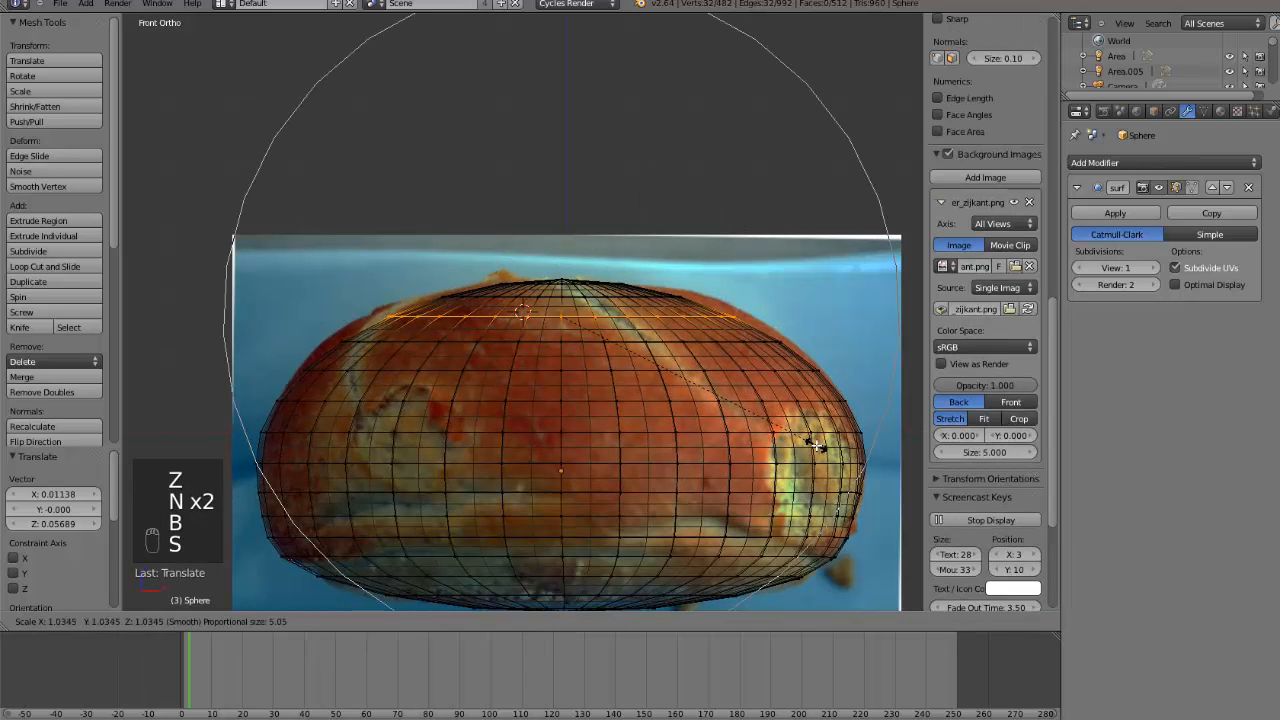
{"action": "scroll", "coordinate": [825, 447], "scroll_direction": "up", "scroll_amount": 3}
{"action": "scroll", "coordinate": [825, 447], "scroll_direction": "up", "scroll_amount": 6}
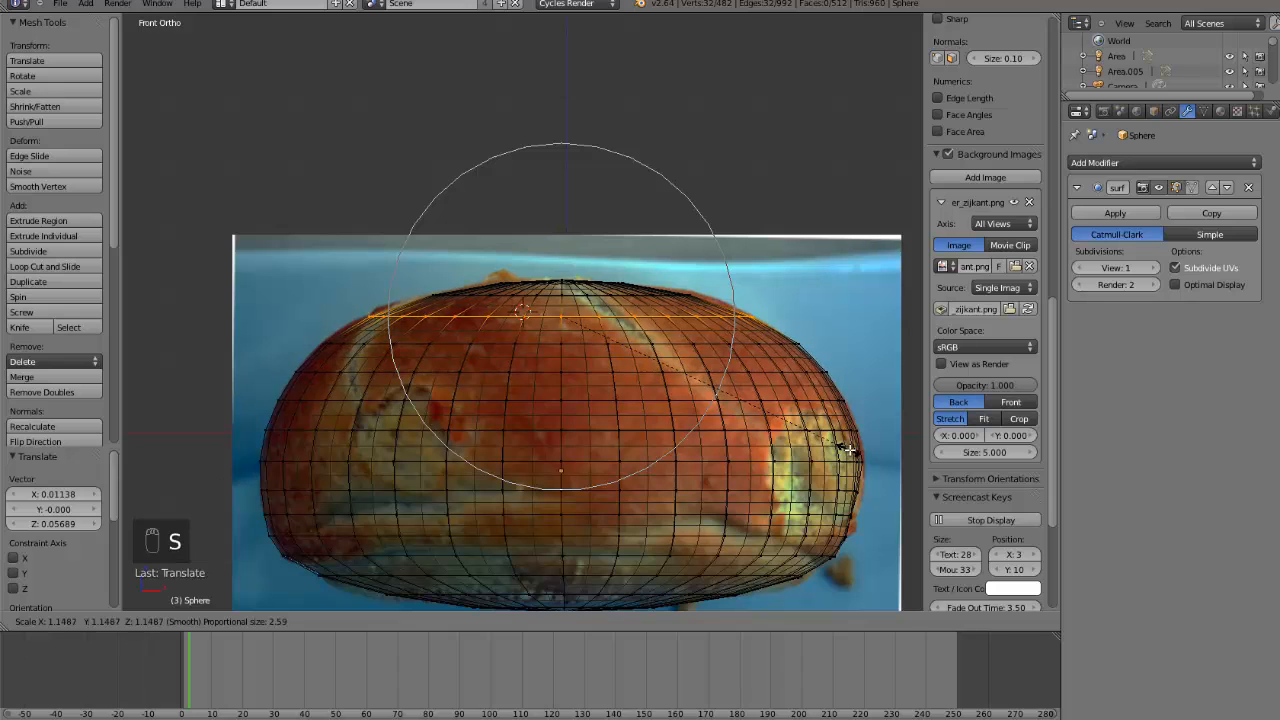
{"action": "scroll", "coordinate": [845, 450], "scroll_direction": "up", "scroll_amount": 2}
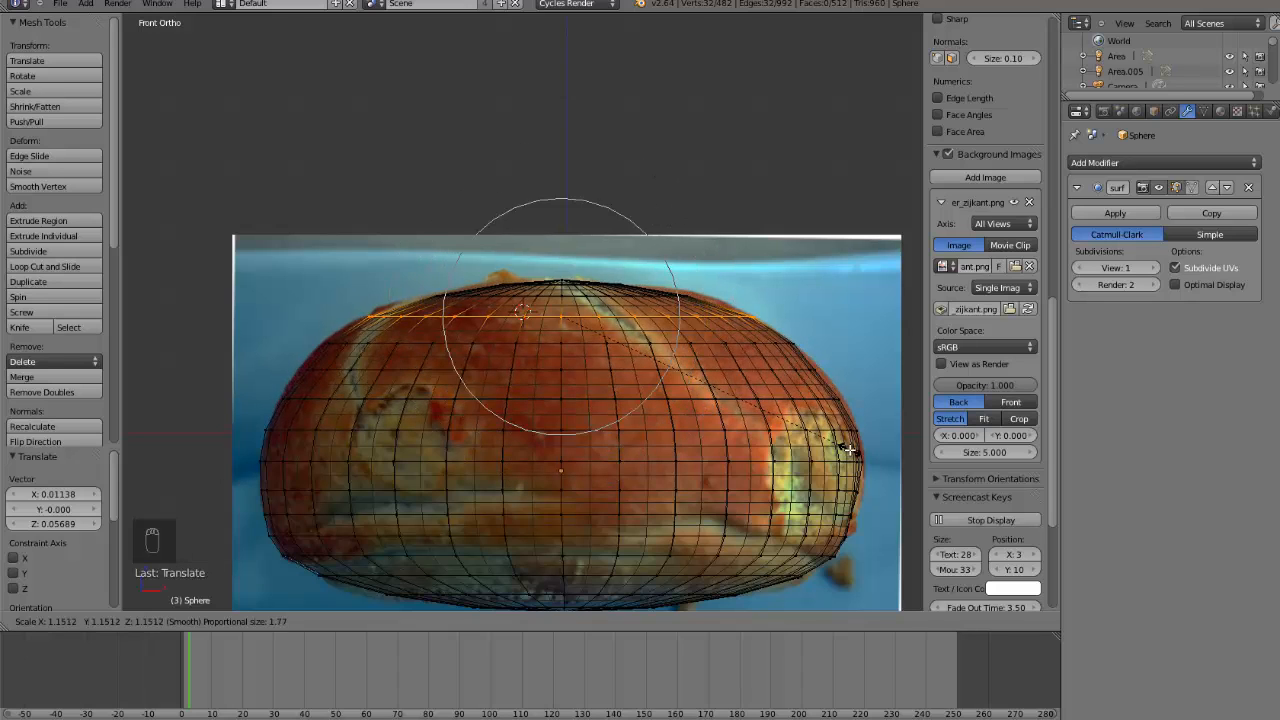
{"action": "left_click", "coordinate": [840, 450]}
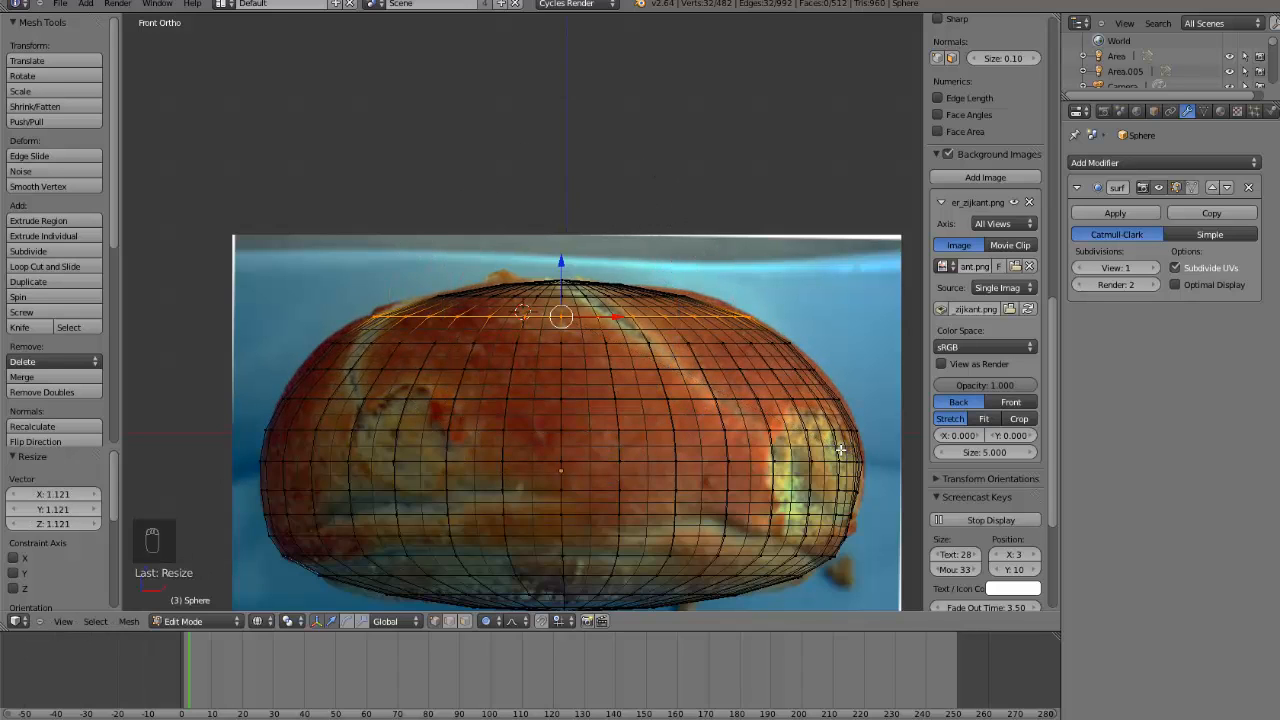
- Box-select the next horizontal ring further down the roll and scale it by about 1.009 with proportional editing size about 1.61
{"action": "key", "text": "Tab"}
{"action": "key", "text": "z"}
{"action": "mouse_move", "coordinate": [711, 361]}
{"action": "middle_mouse_down"}
{"action": "mouse_move", "coordinate": [661, 490]}
{"action": "mouse_move", "coordinate": [701, 339]}
{"action": "mouse_move", "coordinate": [701, 366]}
{"action": "middle_mouse_up"}
{"action": "key", "text": "KP_1"}
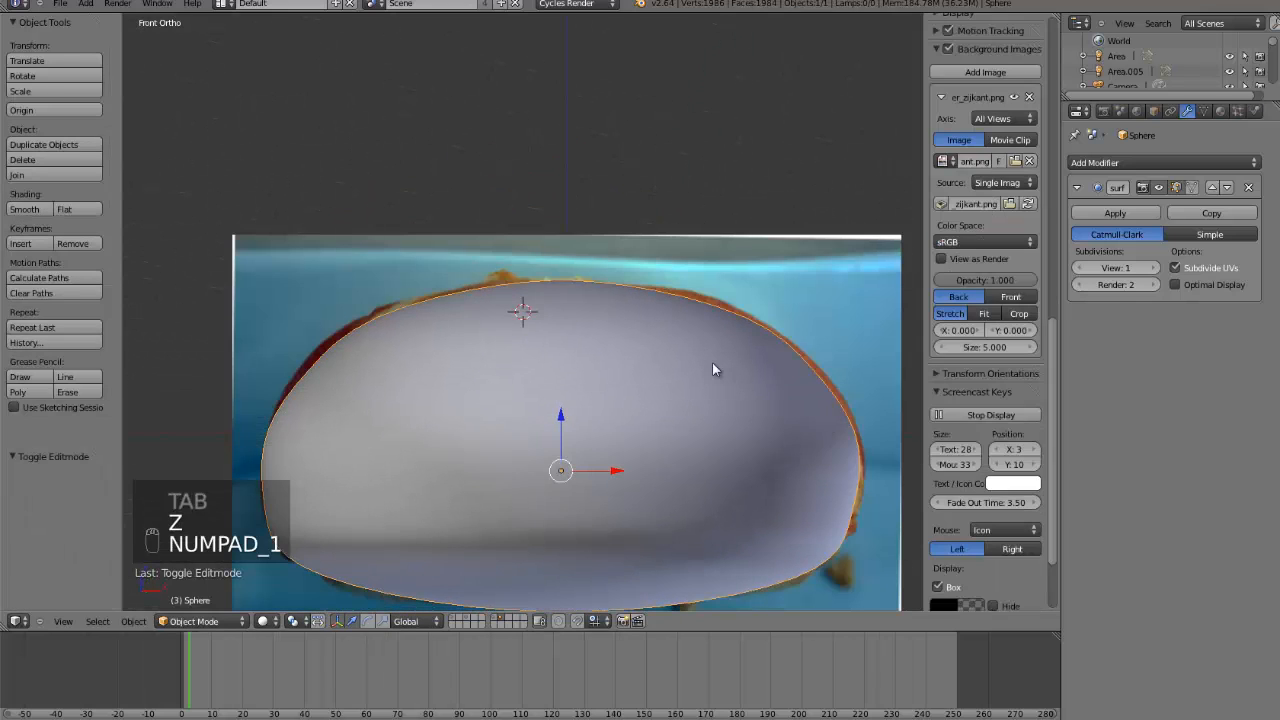
{"action": "key", "text": "z"}
{"action": "key", "text": "Tab"}
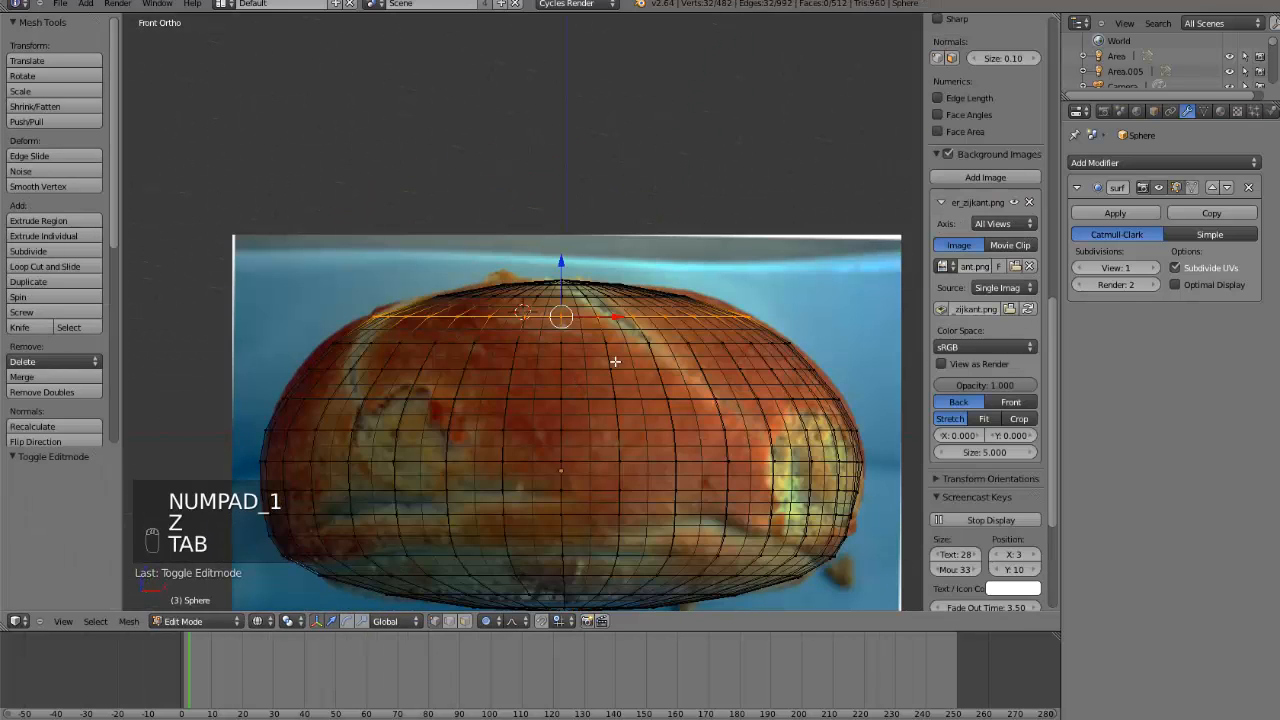
{"action": "right_click", "coordinate": [401, 347]}
{"action": "key", "text": "n"}
{"action": "key", "text": "n"}
{"action": "key", "text": "b"}
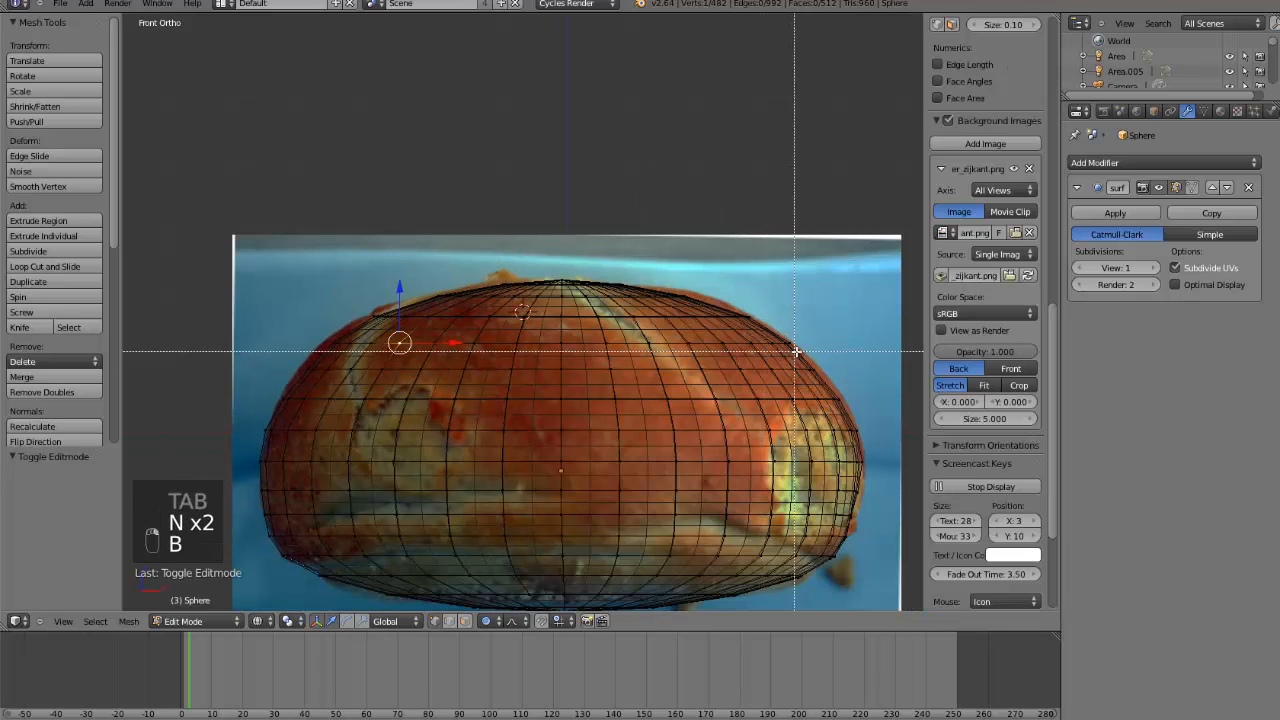
{"action": "left_click_drag", "start_coordinate": [796, 351], "coordinate": [252, 340]}
{"action": "key", "text": "s"}
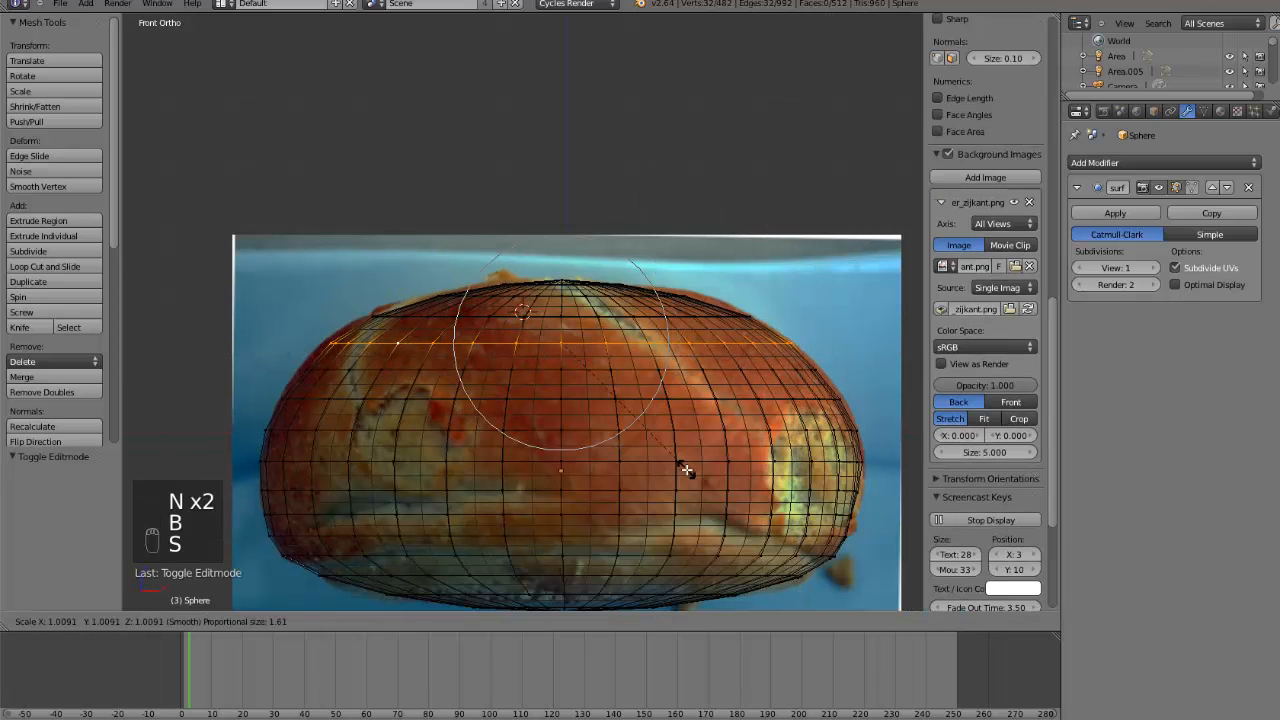
{"action": "left_click", "coordinate": [686, 470]}
- View the roll from the top and select all of its linked vertices in Edit Mode
{"action": "key", "text": "Tab"}
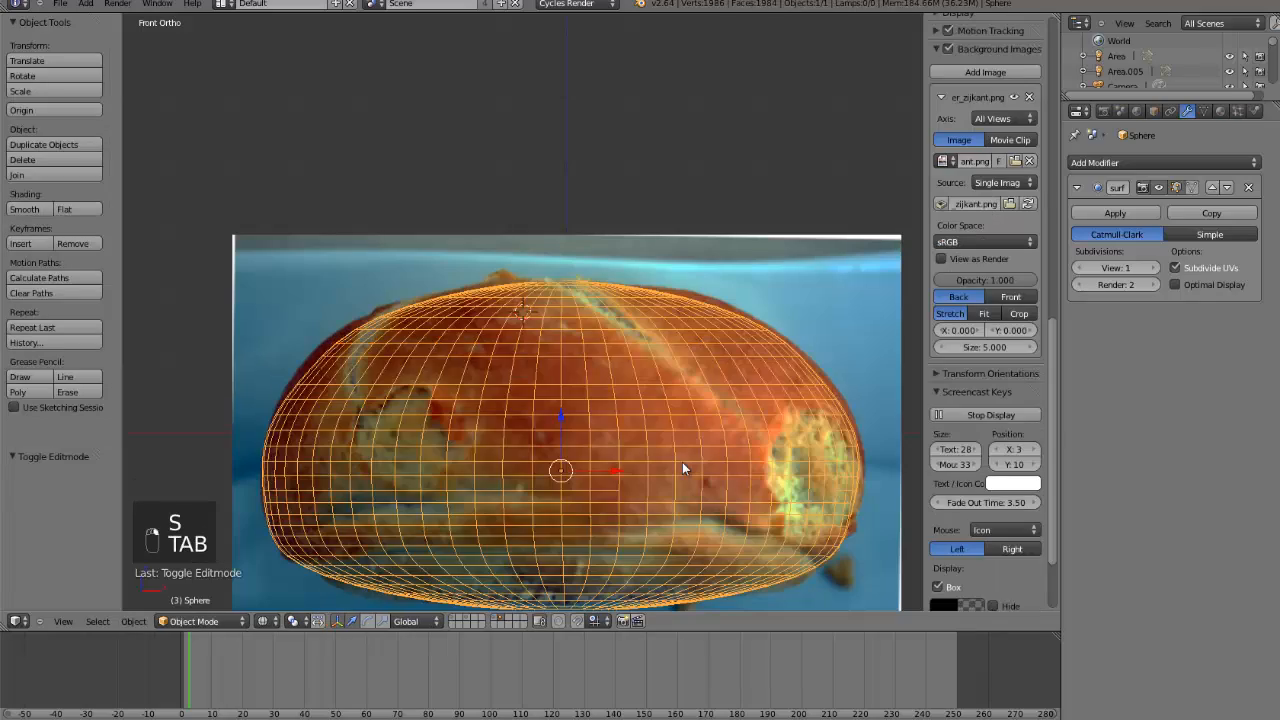
{"action": "key", "text": "KP_7"}
{"action": "scroll", "coordinate": [698, 419], "scroll_direction": "down", "scroll_amount": 4}
{"action": "scroll", "coordinate": [702, 407], "scroll_direction": "up", "scroll_amount": 3}
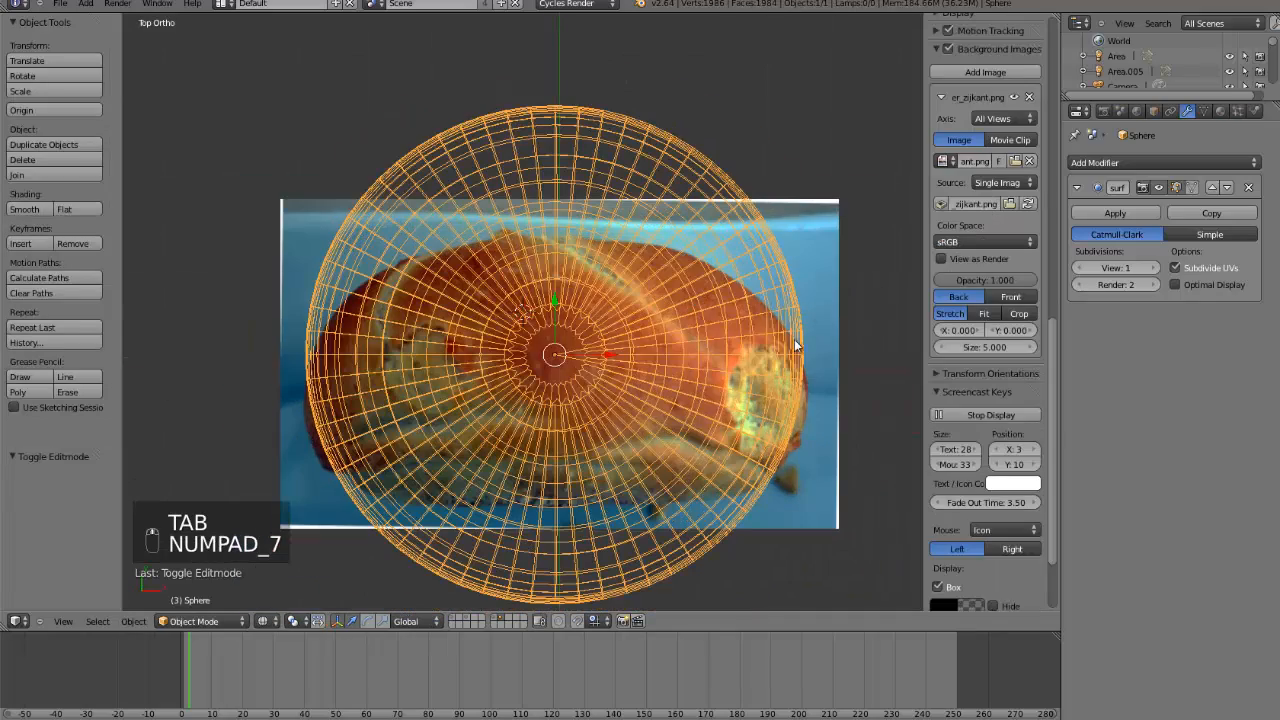
{"action": "key", "text": "Tab"}
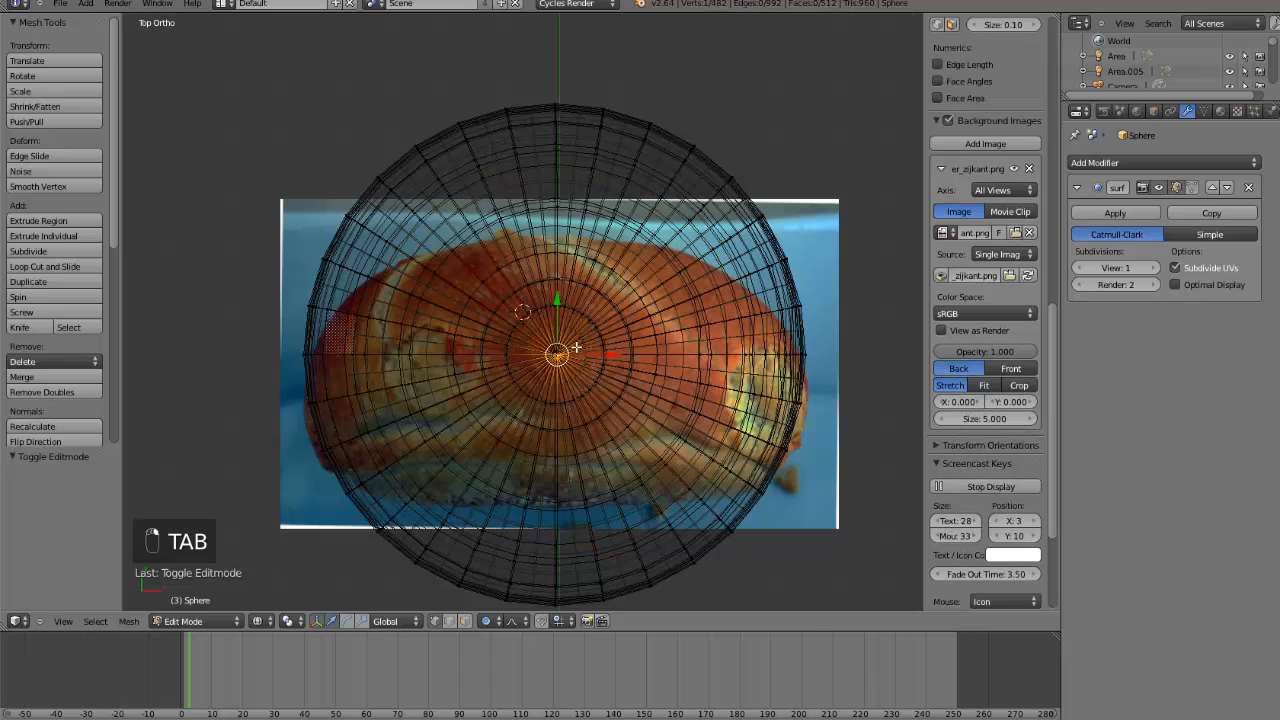
{"action": "key", "text": "ctrl+l"}
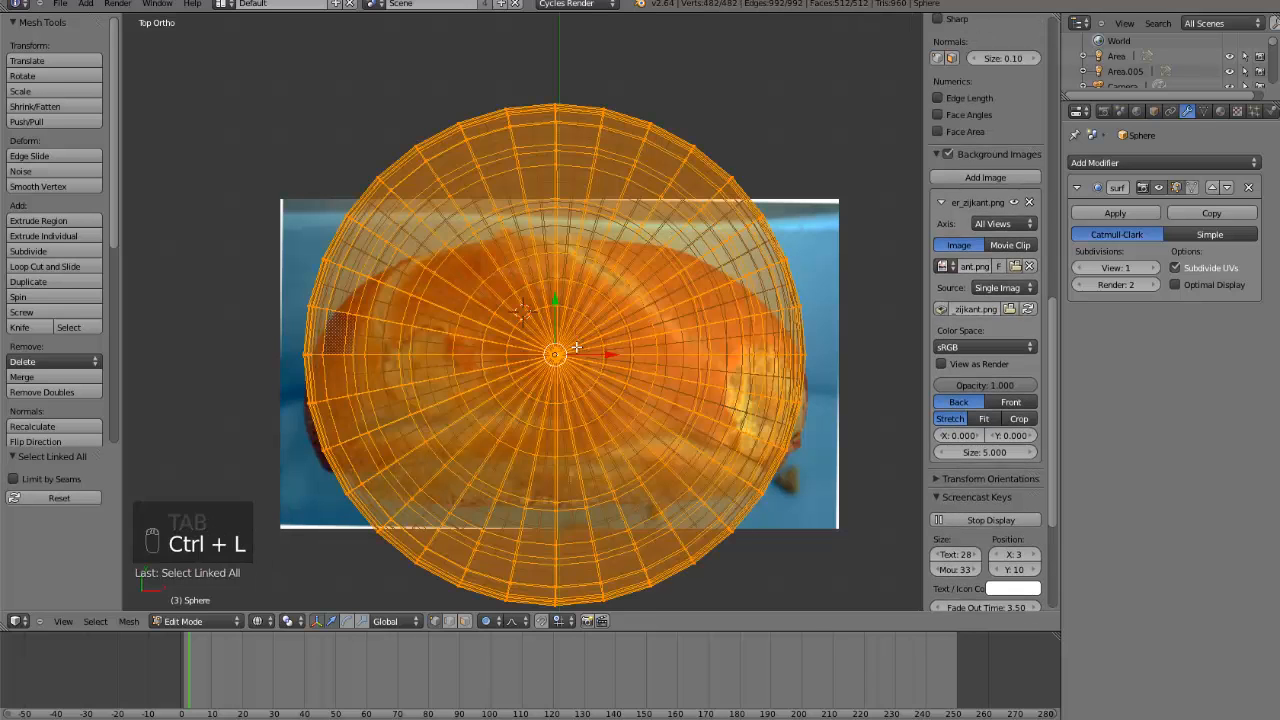
- Inspect the smooth-shaded roll from several angles and from the top in solid shading
{"action": "scroll", "coordinate": [516, 287], "scroll_direction": "down", "scroll_amount": 4}
{"action": "middle_click_drag", "start_coordinate": [516, 287], "coordinate": [547, 318]}
{"action": "key", "text": "Tab"}
{"action": "key", "text": "z"}
{"action": "scroll", "coordinate": [555, 473], "scroll_direction": "up", "scroll_amount": 4}
{"action": "mouse_move", "coordinate": [555, 473]}
{"action": "middle_mouse_down"}
{"action": "mouse_move", "coordinate": [603, 478]}
{"action": "mouse_move", "coordinate": [562, 463]}
{"action": "middle_mouse_up"}
{"action": "key", "text": "KP_7"}
{"action": "key", "text": "Tab"}
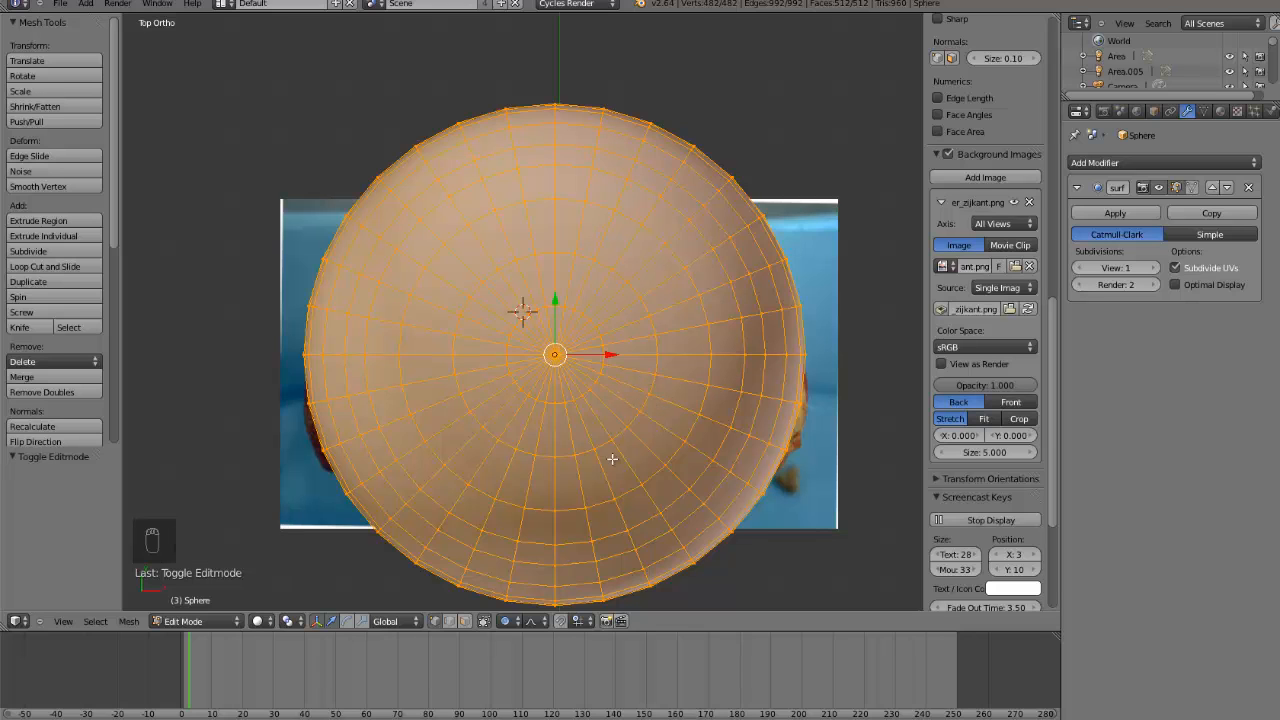
{"action": "scroll", "coordinate": [491, 379], "scroll_direction": "down", "scroll_amount": 2}
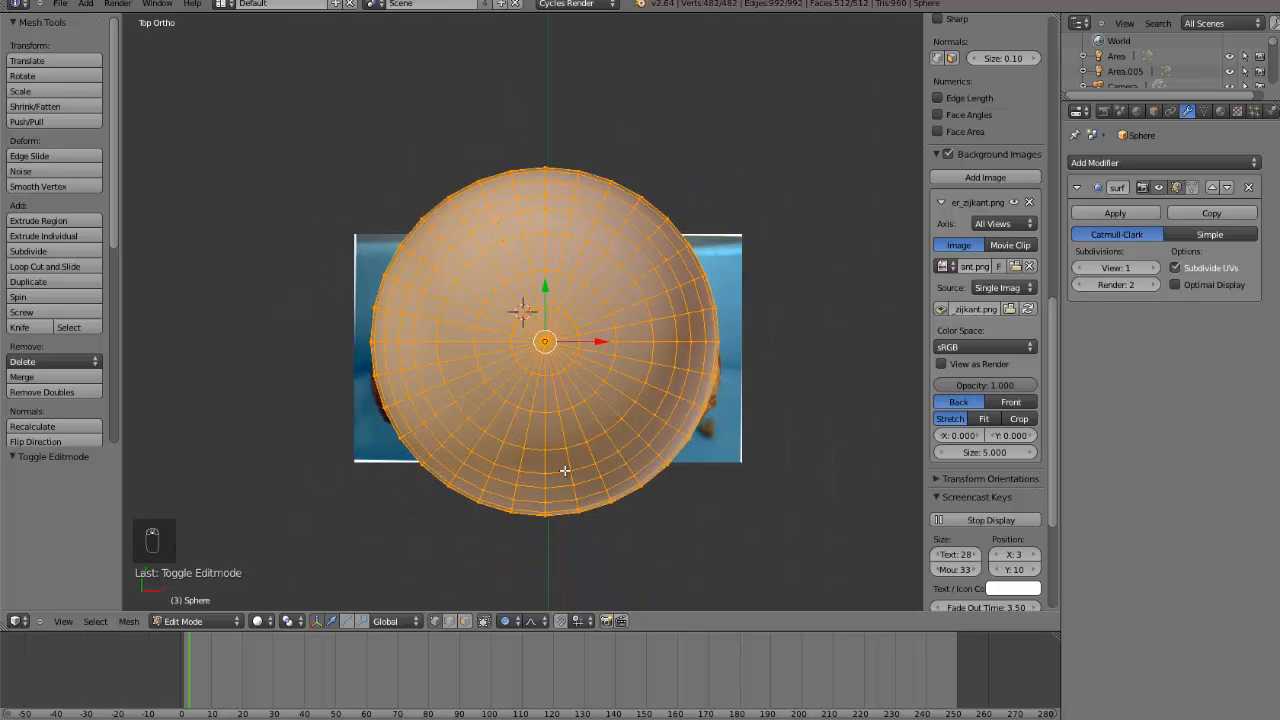
- Unwrap the whole roll mesh with Project From View while looking at it from the top
{"action": "mouse_move", "coordinate": [565, 470]}
{"action": "middle_mouse_down"}
{"action": "mouse_move", "coordinate": [562, 500]}
{"action": "mouse_move", "coordinate": [555, 463]}
{"action": "middle_mouse_up"}
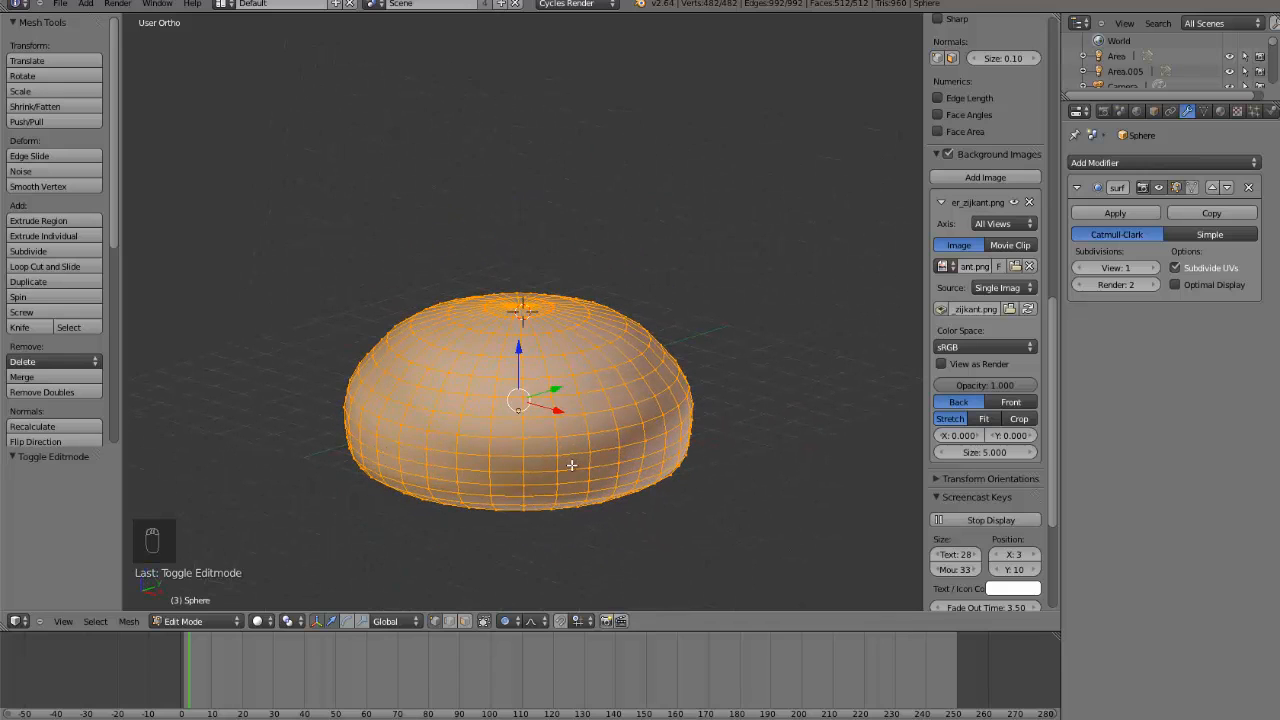
{"action": "key", "text": "KP_7"}
{"action": "key", "text": "Tab"}
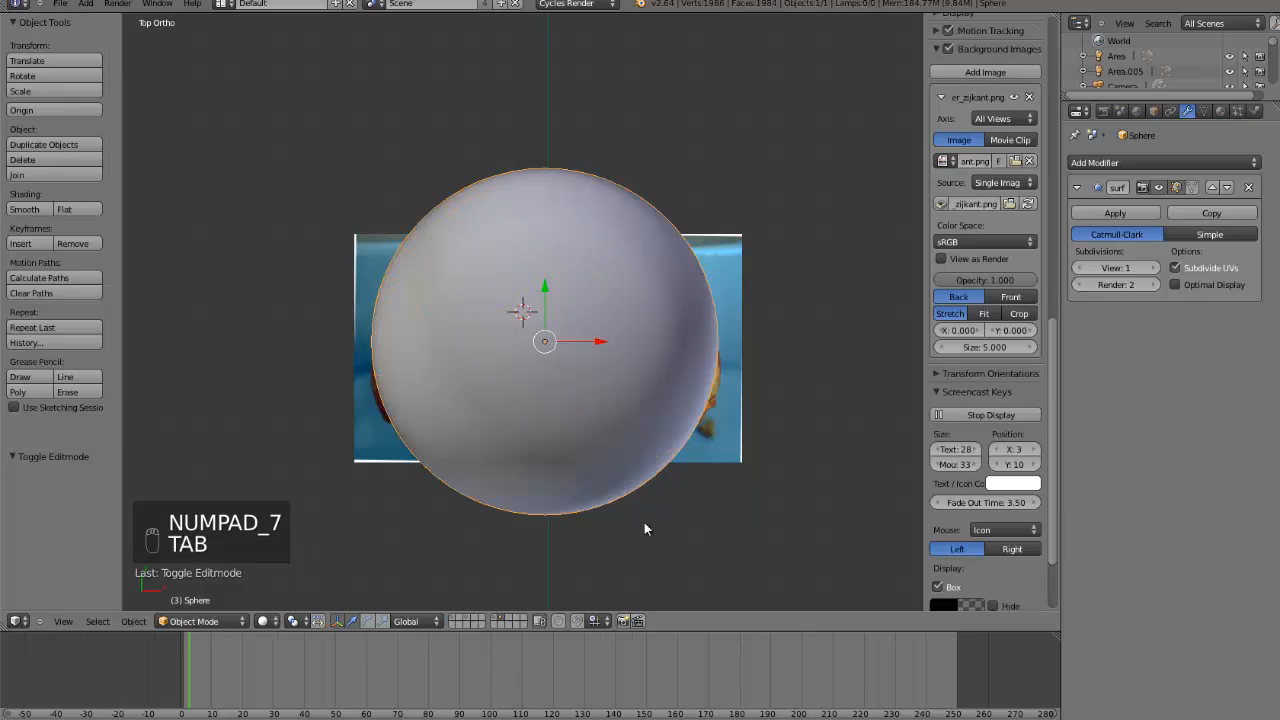
{"action": "key", "text": "Tab"}
{"action": "key", "text": "u"}
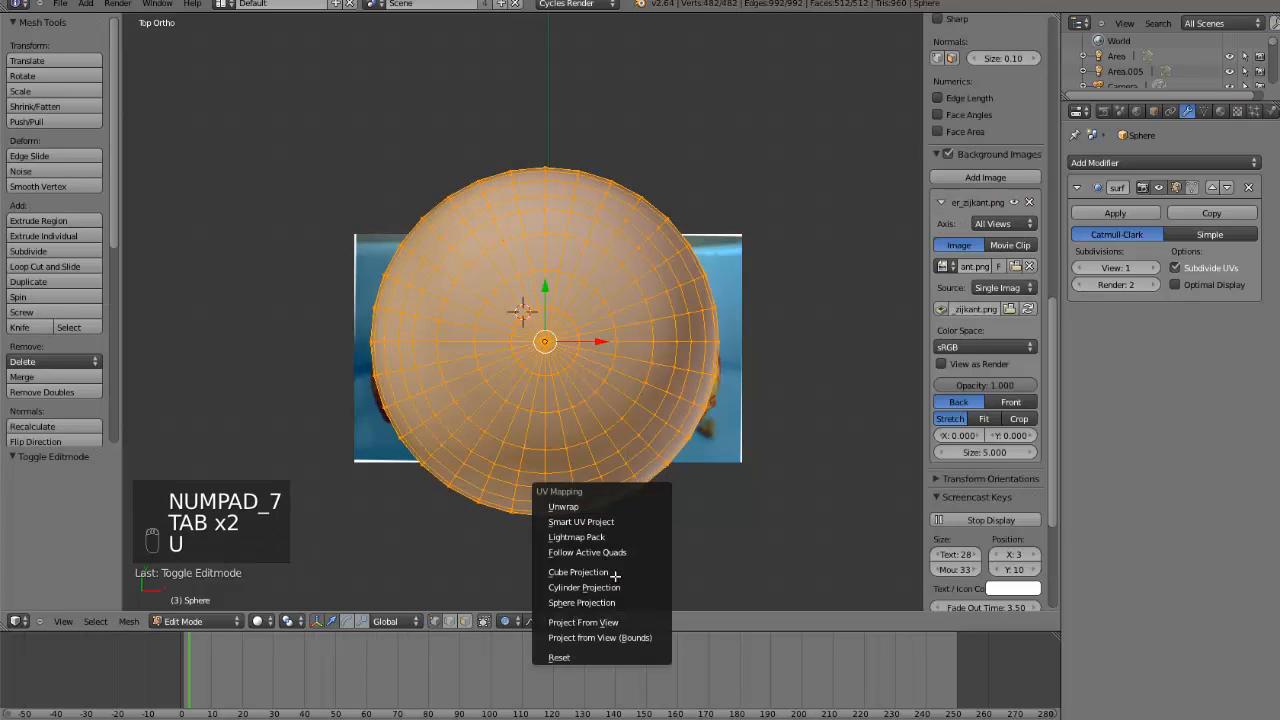
{"action": "left_click", "coordinate": [600, 617]}
- Add a new material to the roll and use the image texture kaiser2.png as its Diffuse BSDF colour
{"action": "left_click", "coordinate": [1220, 112]}
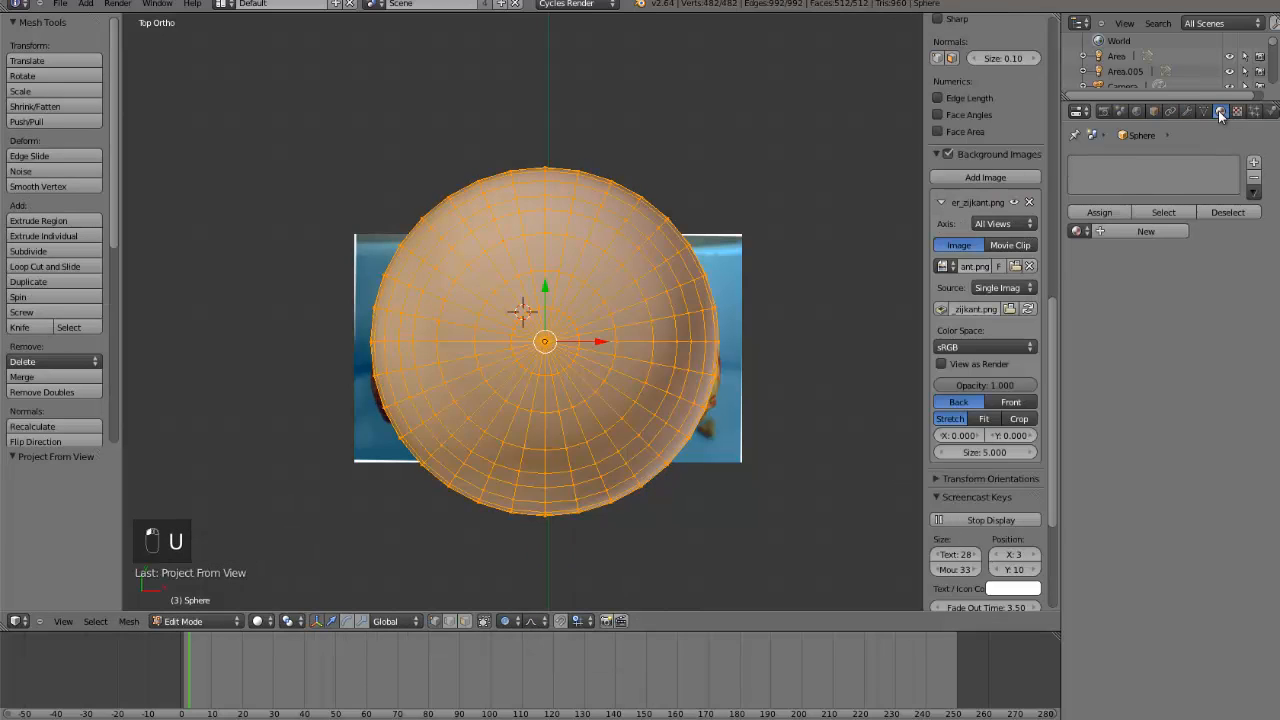
{"action": "left_click", "coordinate": [1140, 231]}
{"action": "left_click", "coordinate": [1200, 304]}
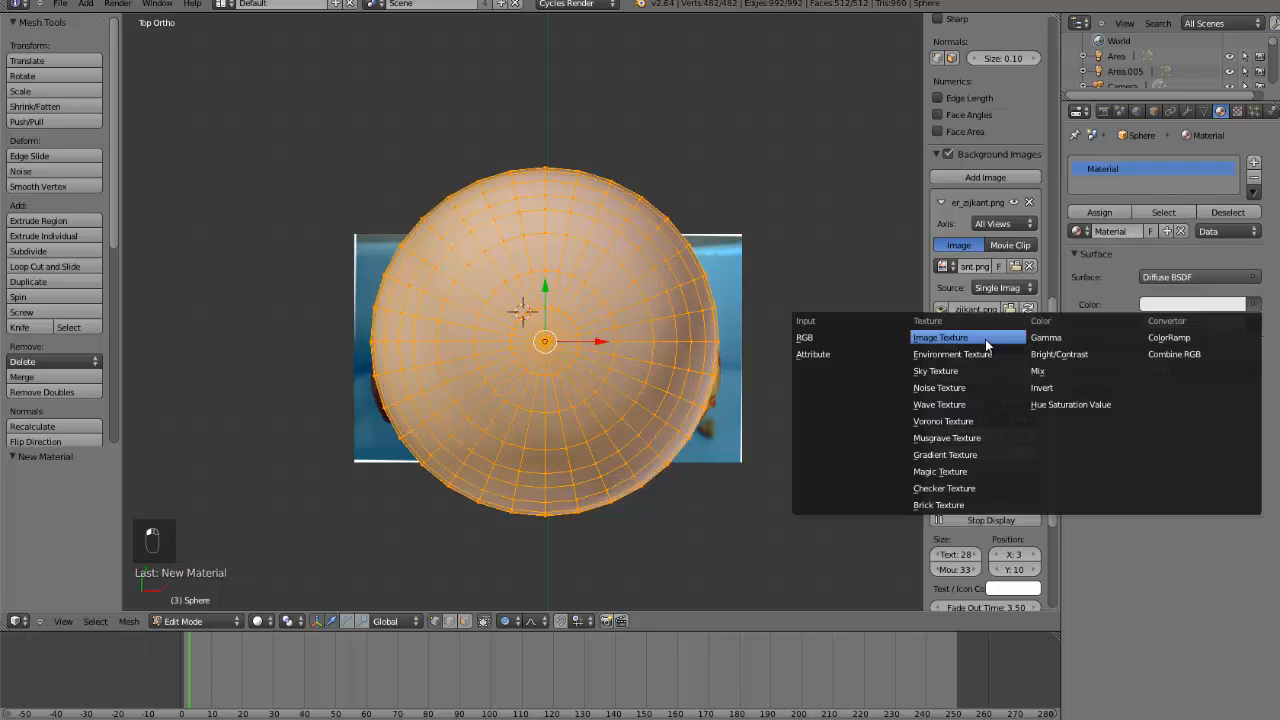
{"action": "left_click", "coordinate": [966, 341]}
{"action": "left_click", "coordinate": [1205, 323]}
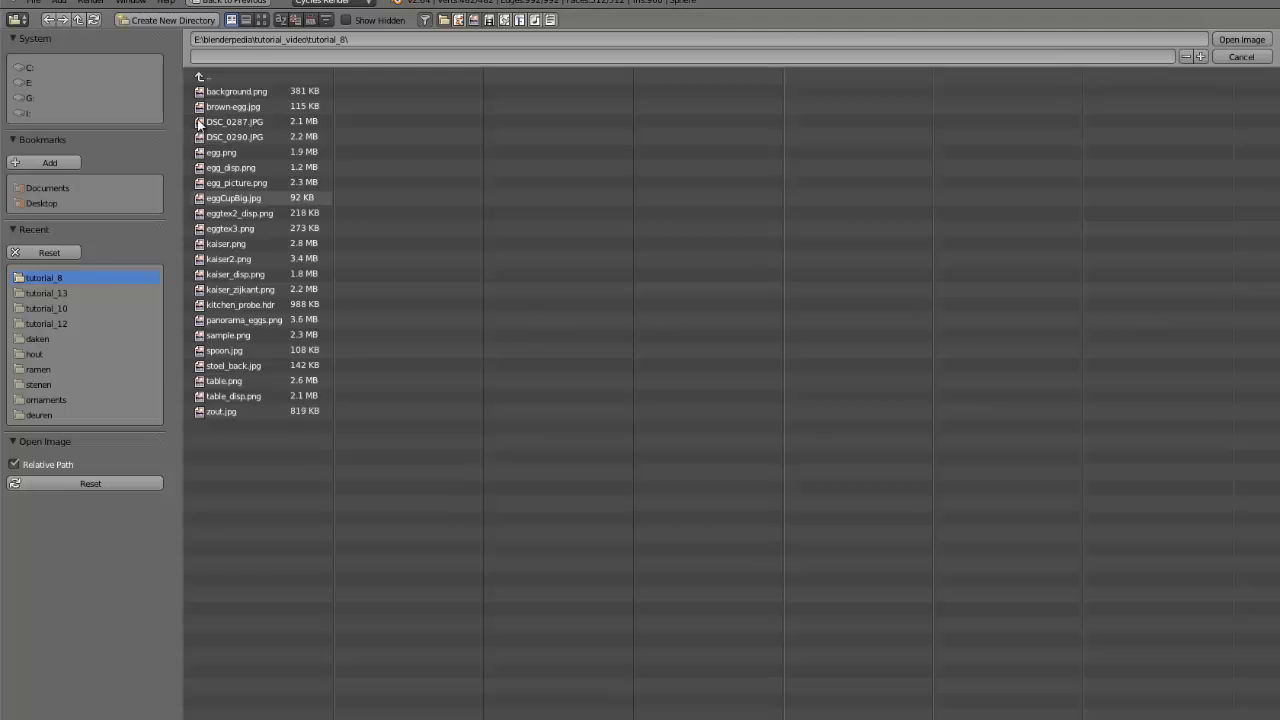
{"action": "left_click", "coordinate": [261, 20]}
{"action": "left_click", "coordinate": [322, 212]}
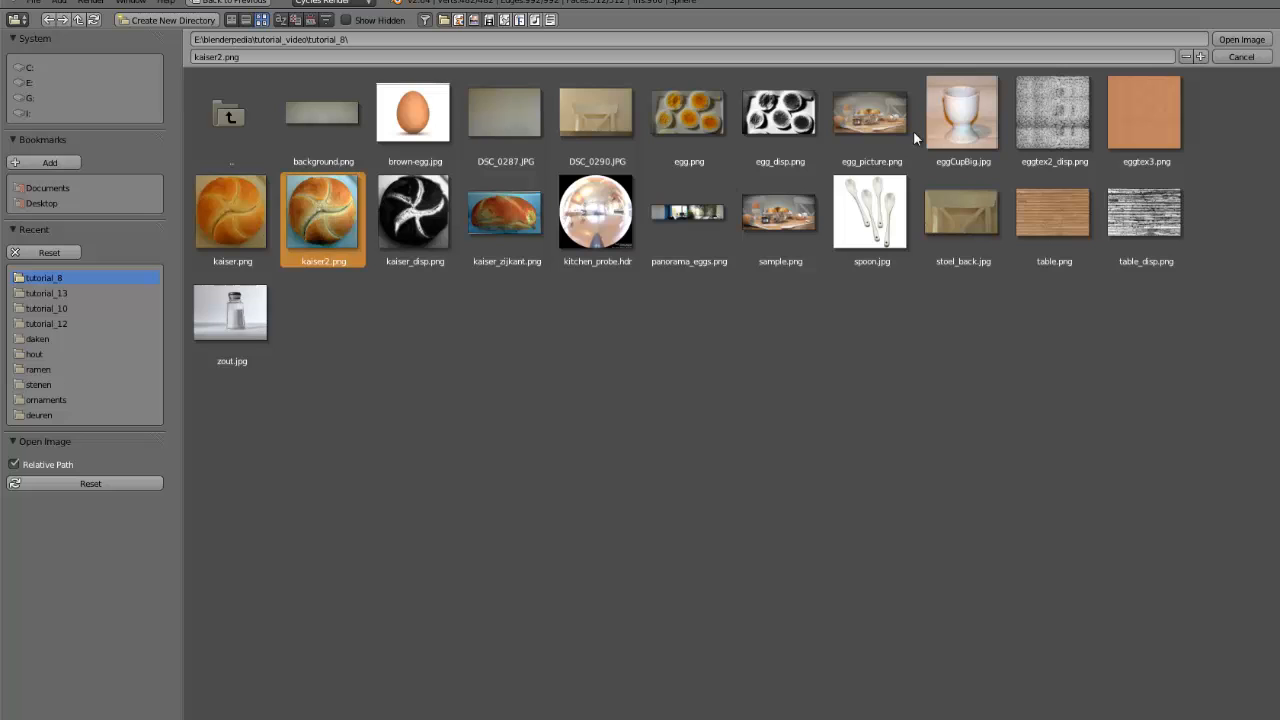
{"action": "left_click", "coordinate": [1258, 42]}
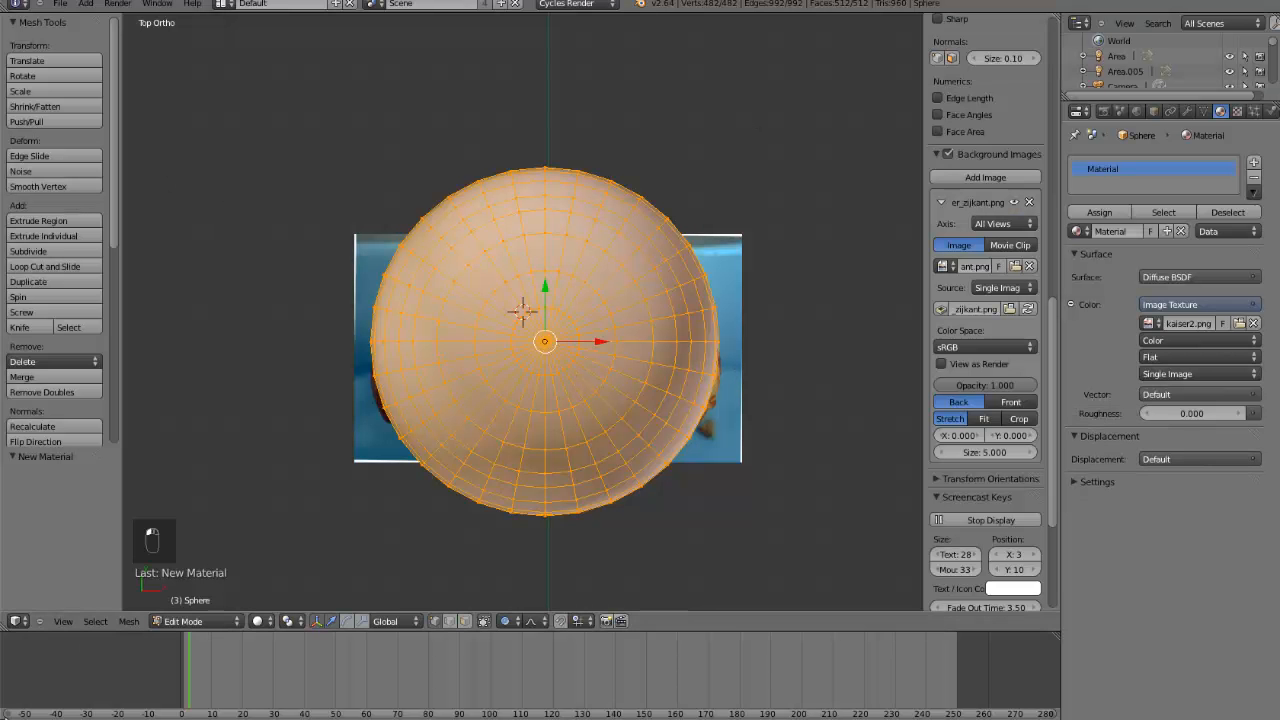
- In the UV/Image Editor, move and scale the roll's whole UV layout to cover the roll in the kaiser2.png photo
{"action": "left_click", "coordinate": [17, 621]}
{"action": "left_click", "coordinate": [45, 521]}
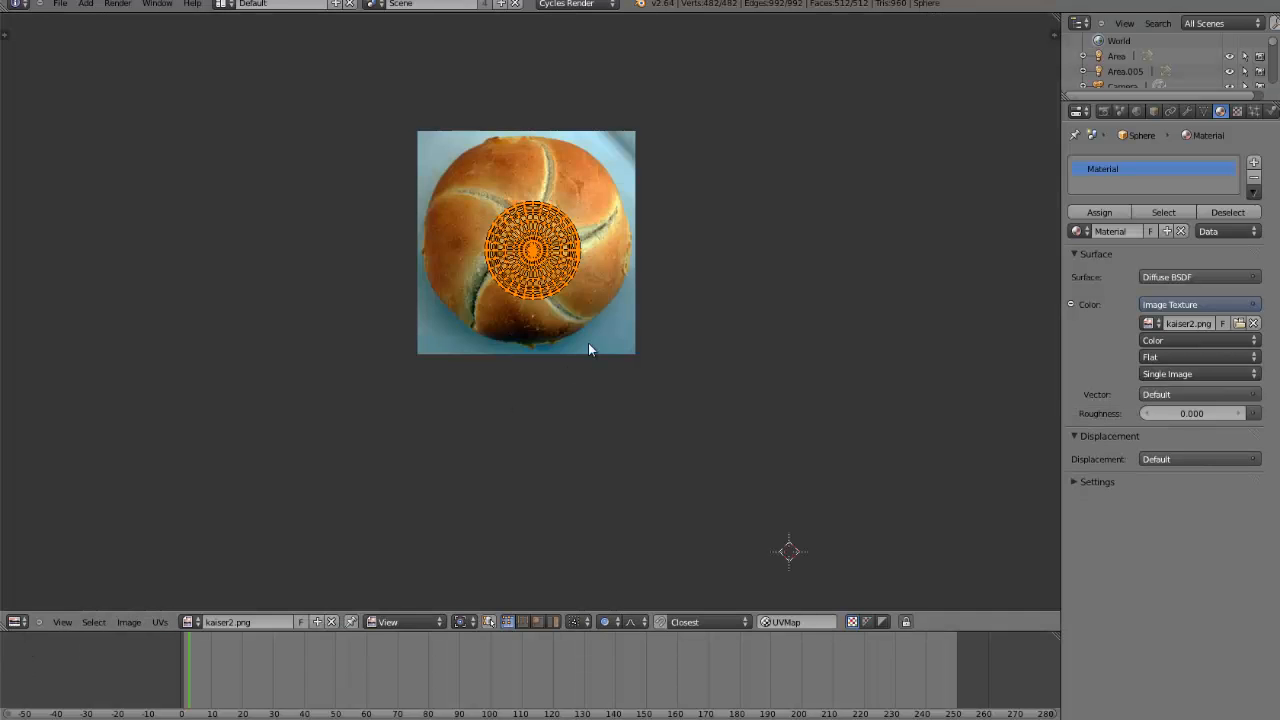
{"action": "scroll", "coordinate": [609, 281], "scroll_direction": "up", "scroll_amount": 3}
{"action": "middle_click_drag", "start_coordinate": [609, 281], "coordinate": [654, 424]}
{"action": "key", "text": "s"}
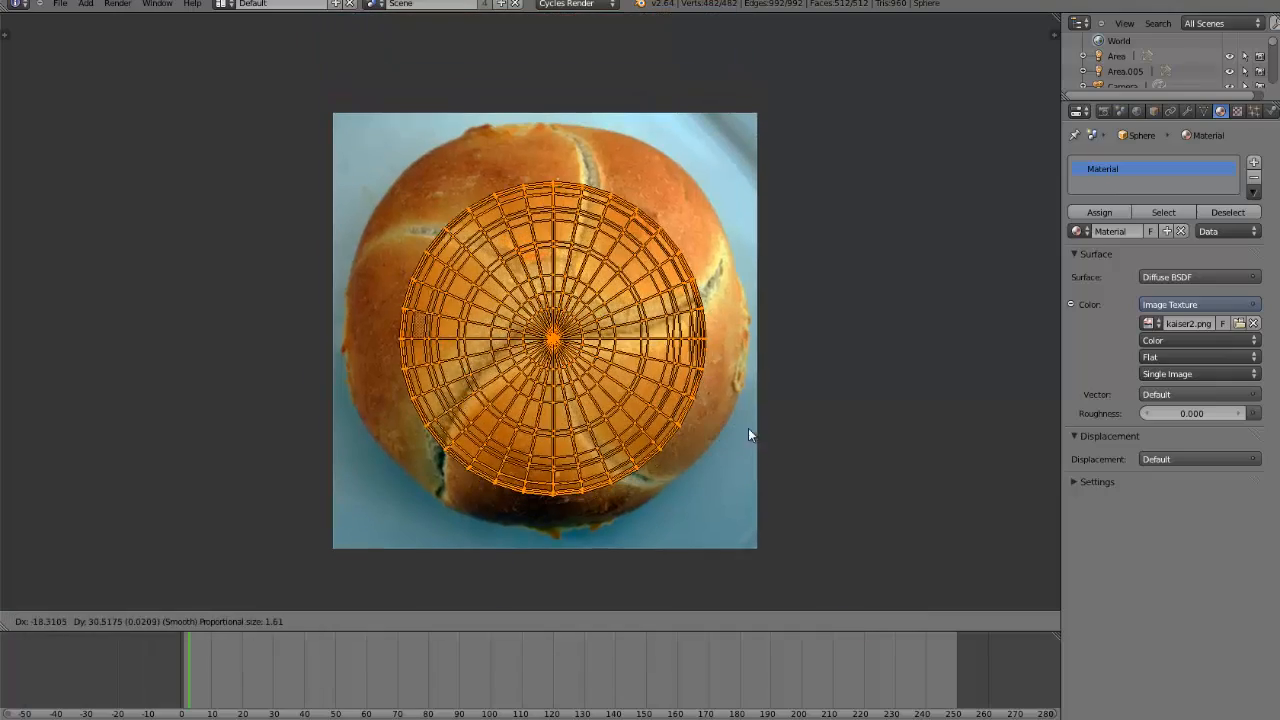
{"action": "left_click", "coordinate": [805, 440]}
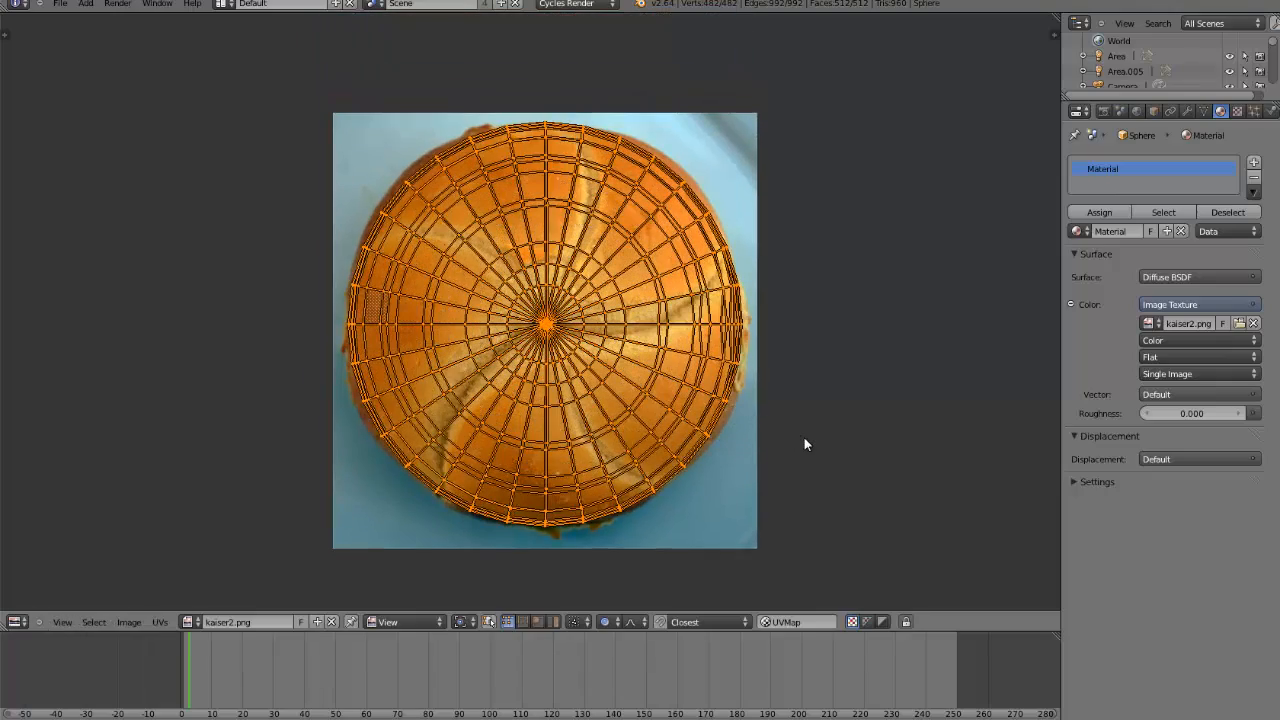
{"action": "key", "text": "s"}
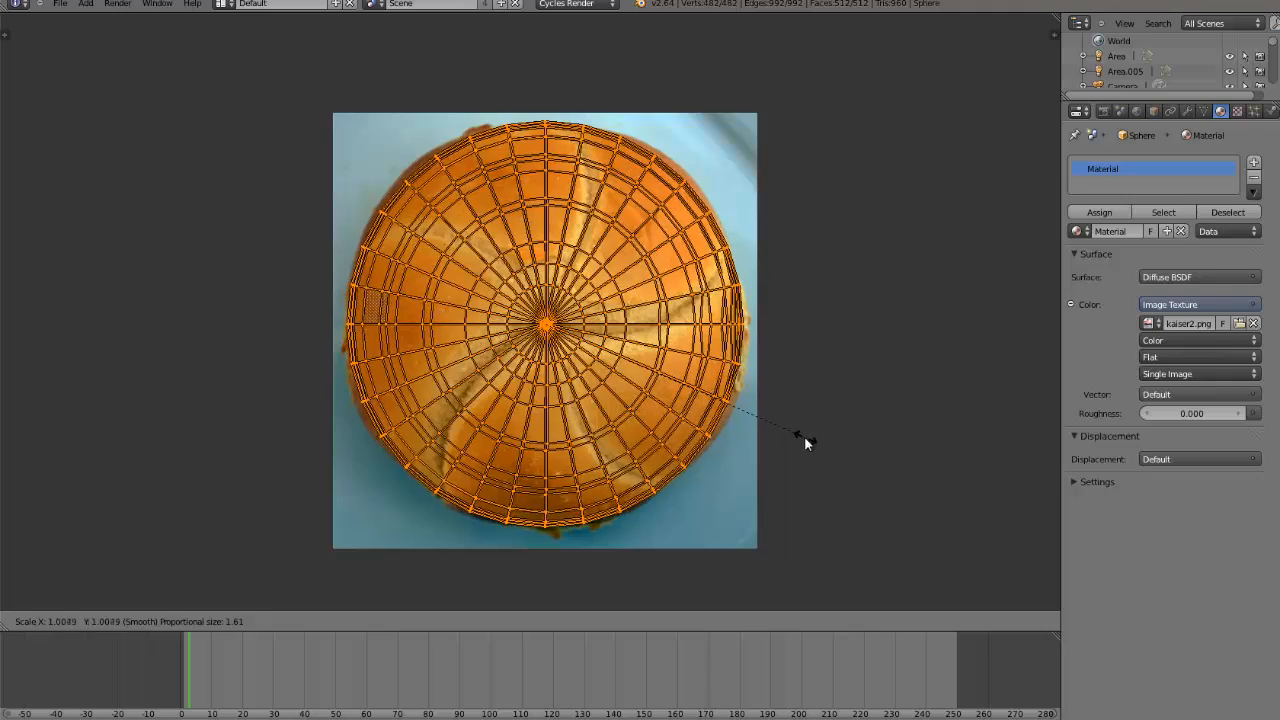
{"action": "left_click", "coordinate": [804, 437]}
- Move UV points on the layout's upper-right rim out to the roll's crust, with a proportional editing size of about 0.24
{"action": "key", "text": "a"}
{"action": "scroll", "coordinate": [704, 434], "scroll_direction": "up", "scroll_amount": 4}
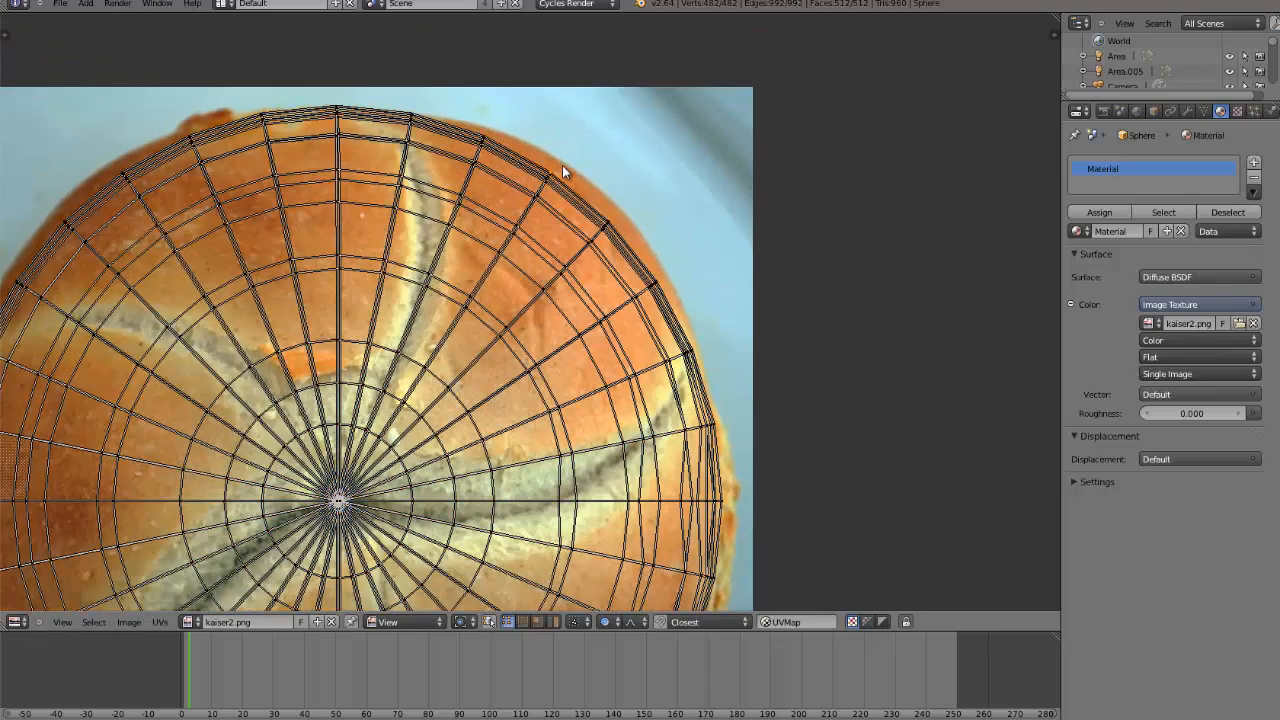
{"action": "key", "text": "g"}
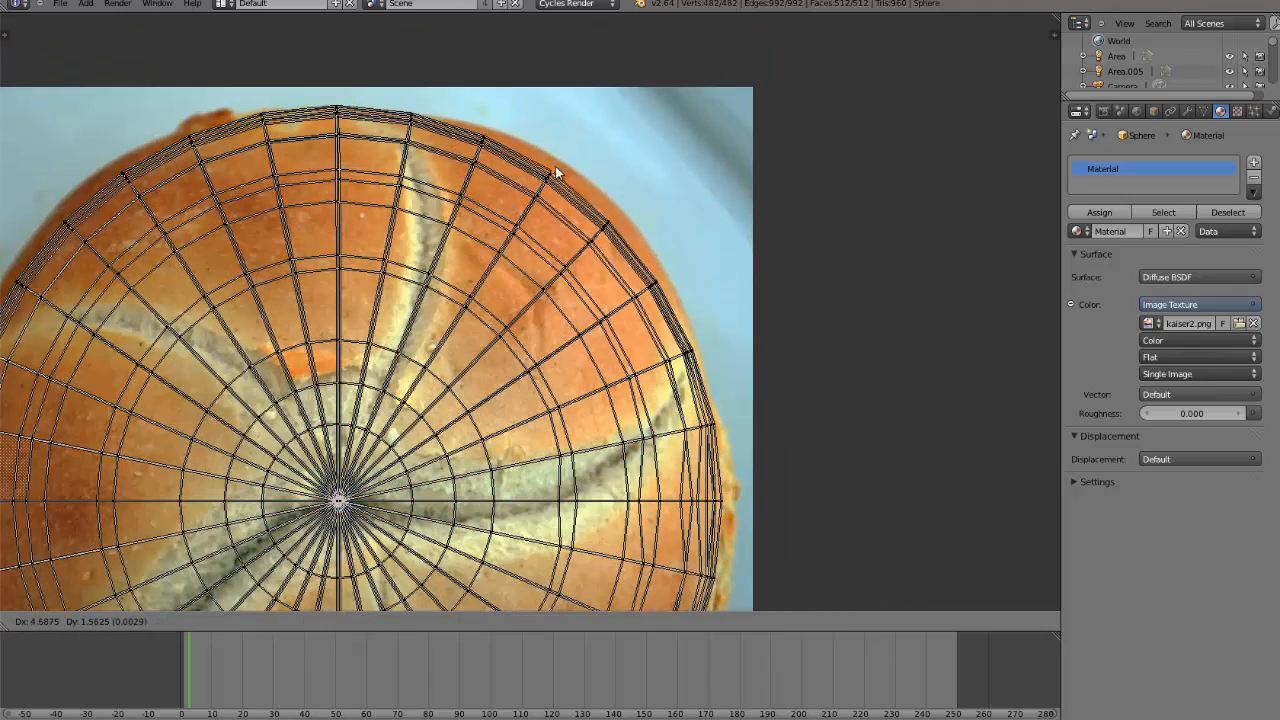
{"action": "left_click", "coordinate": [555, 167]}
{"action": "key", "text": "g"}
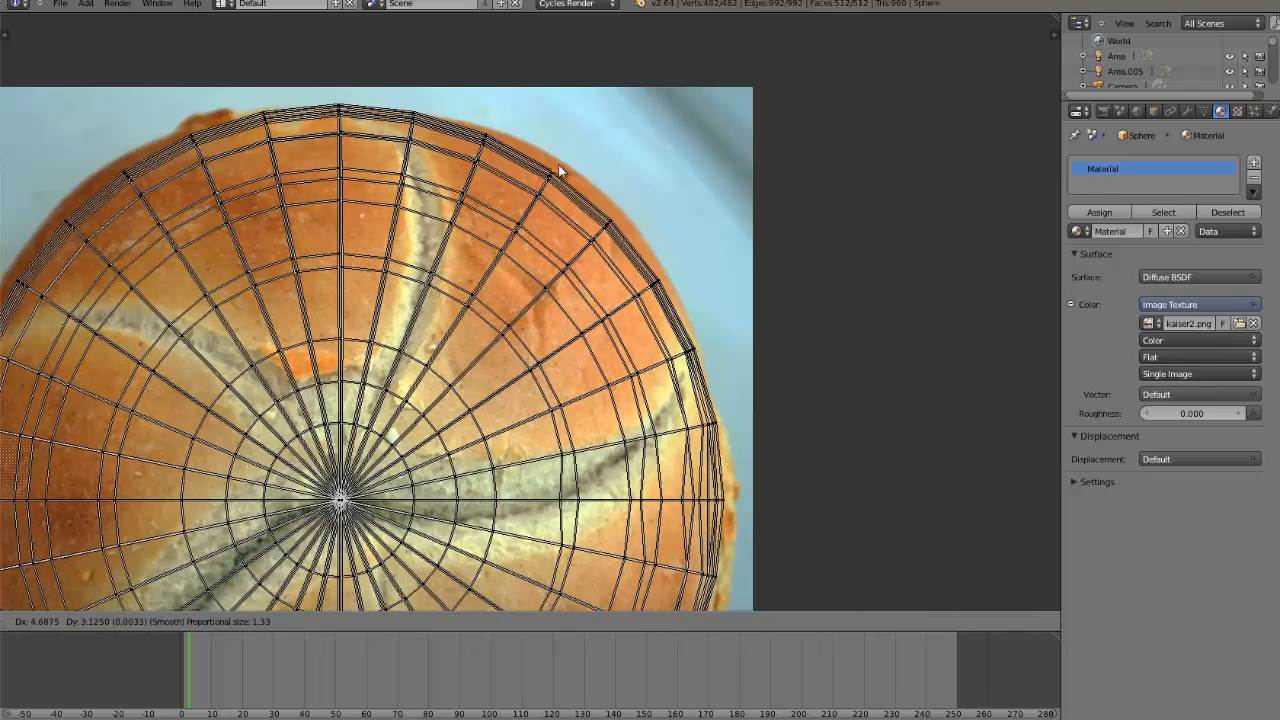
{"action": "scroll", "coordinate": [559, 164], "scroll_direction": "down", "scroll_amount": 5}
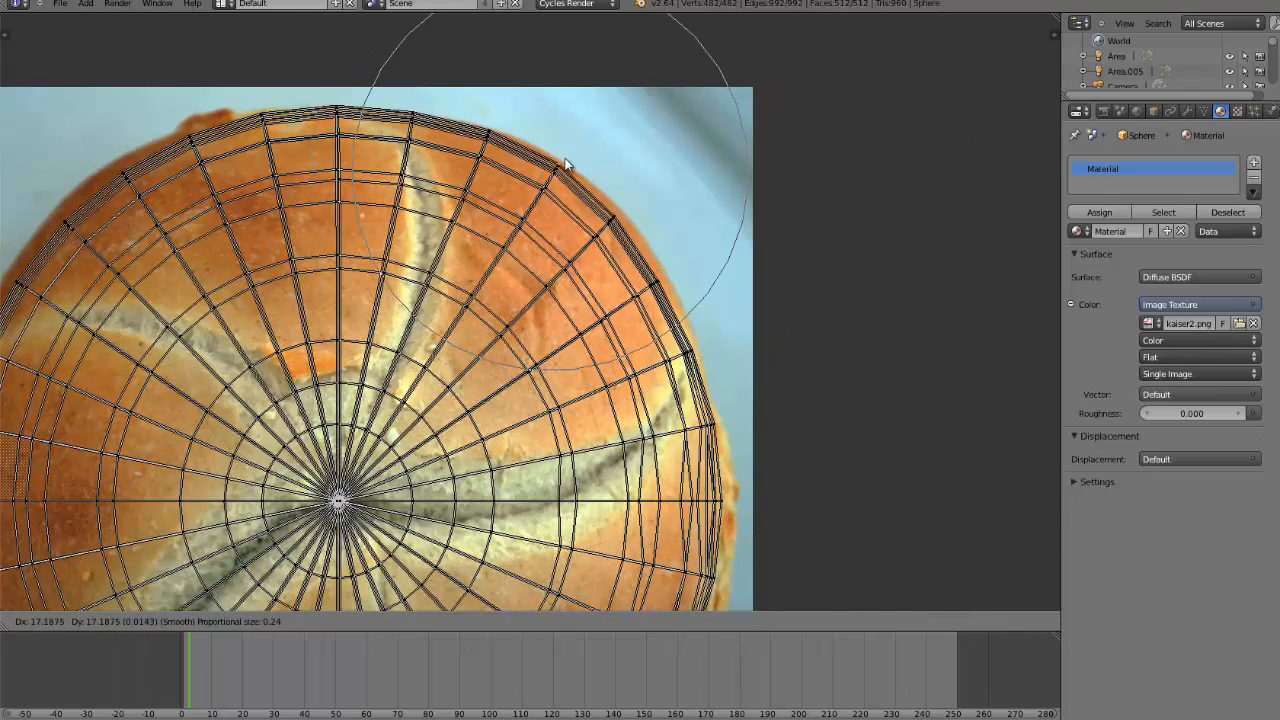
{"action": "left_click", "coordinate": [565, 164]}
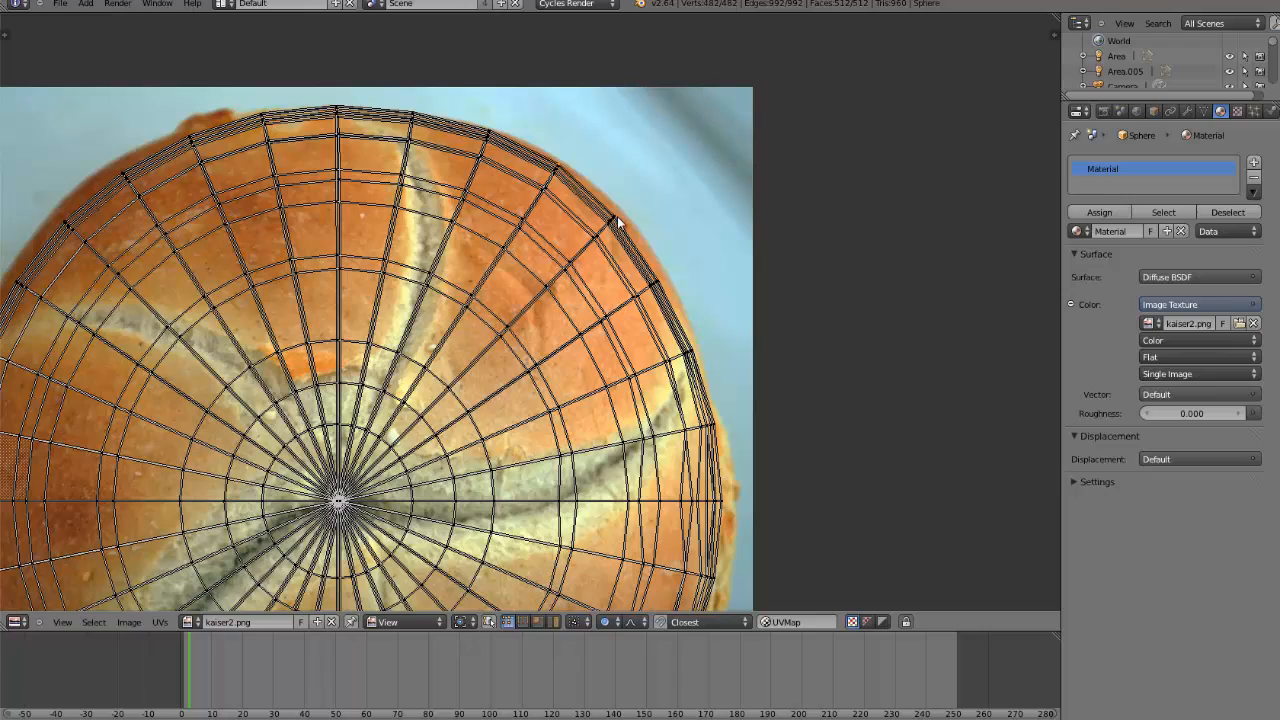
{"action": "key", "text": "g"}
{"action": "left_click", "coordinate": [727, 280]}
- Move UV points along the layout's right rim out to the crust, with a proportional editing size of about 0.22
{"action": "middle_click_drag", "start_coordinate": [705, 469], "coordinate": [639, 282]}
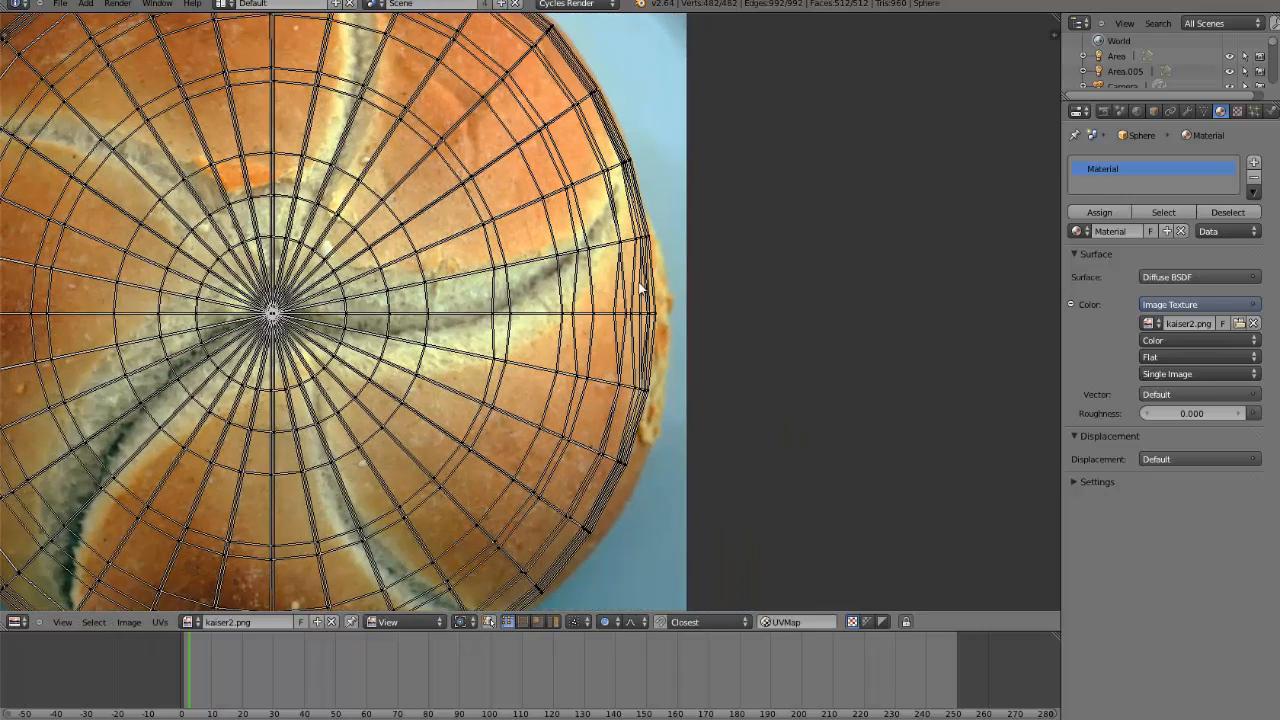
{"action": "key", "text": "g"}
{"action": "scroll", "coordinate": [670, 330], "scroll_direction": "up", "scroll_amount": 4}
{"action": "left_click", "coordinate": [653, 374]}
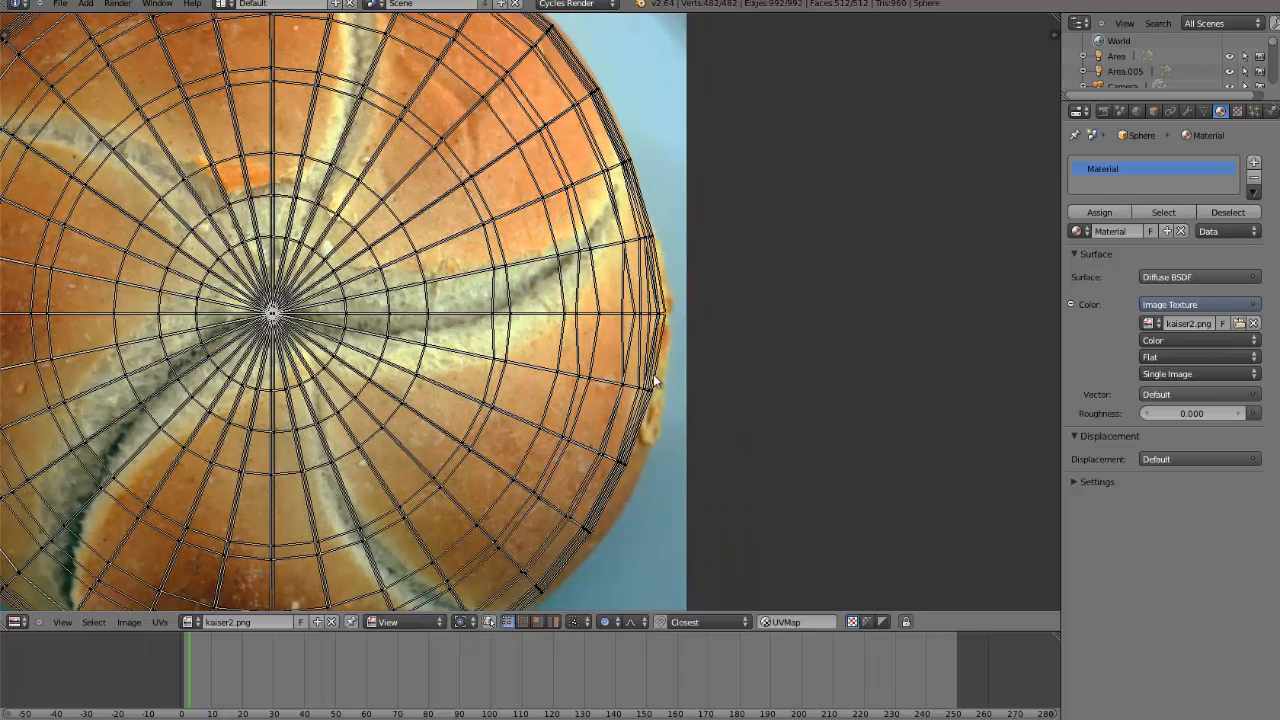
{"action": "key", "text": "g"}
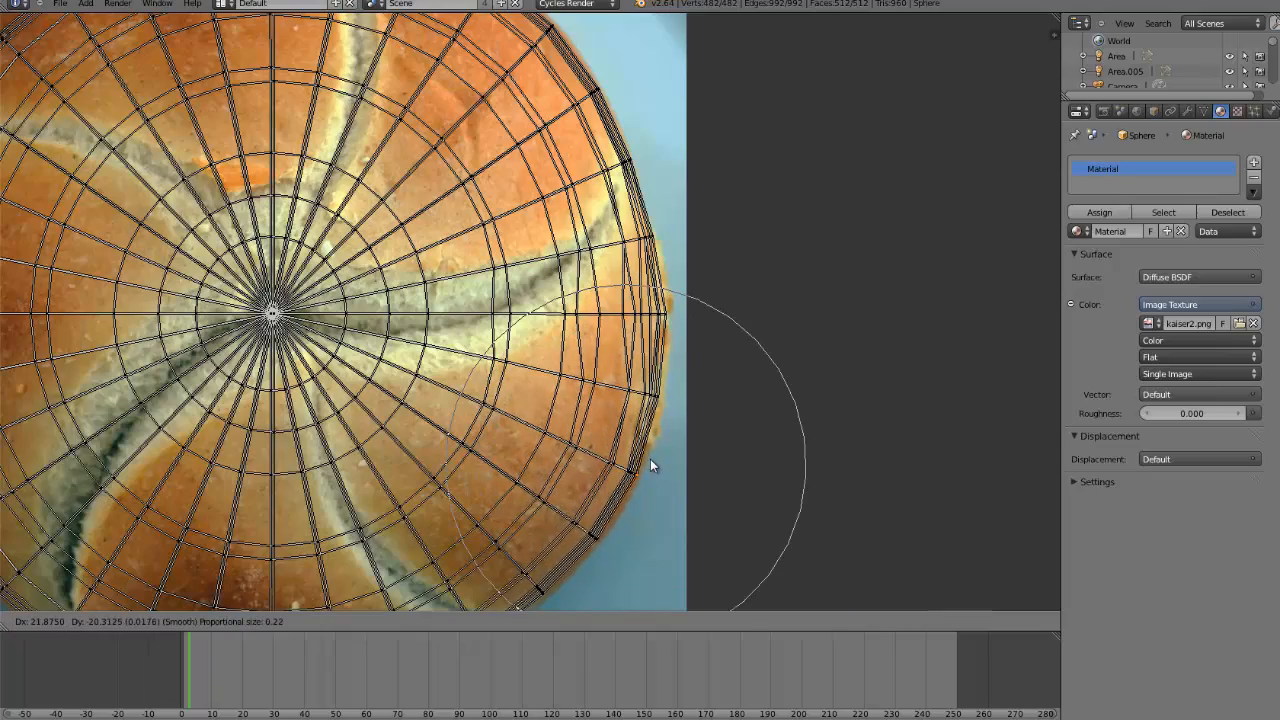
{"action": "left_click", "coordinate": [650, 464]}
- Pull UV points on the layout's lower-left rim outward to follow the roll's edge in the photo
{"action": "middle_click_drag", "start_coordinate": [528, 477], "coordinate": [642, 260]}
{"action": "middle_click_drag", "start_coordinate": [192, 380], "coordinate": [440, 452]}
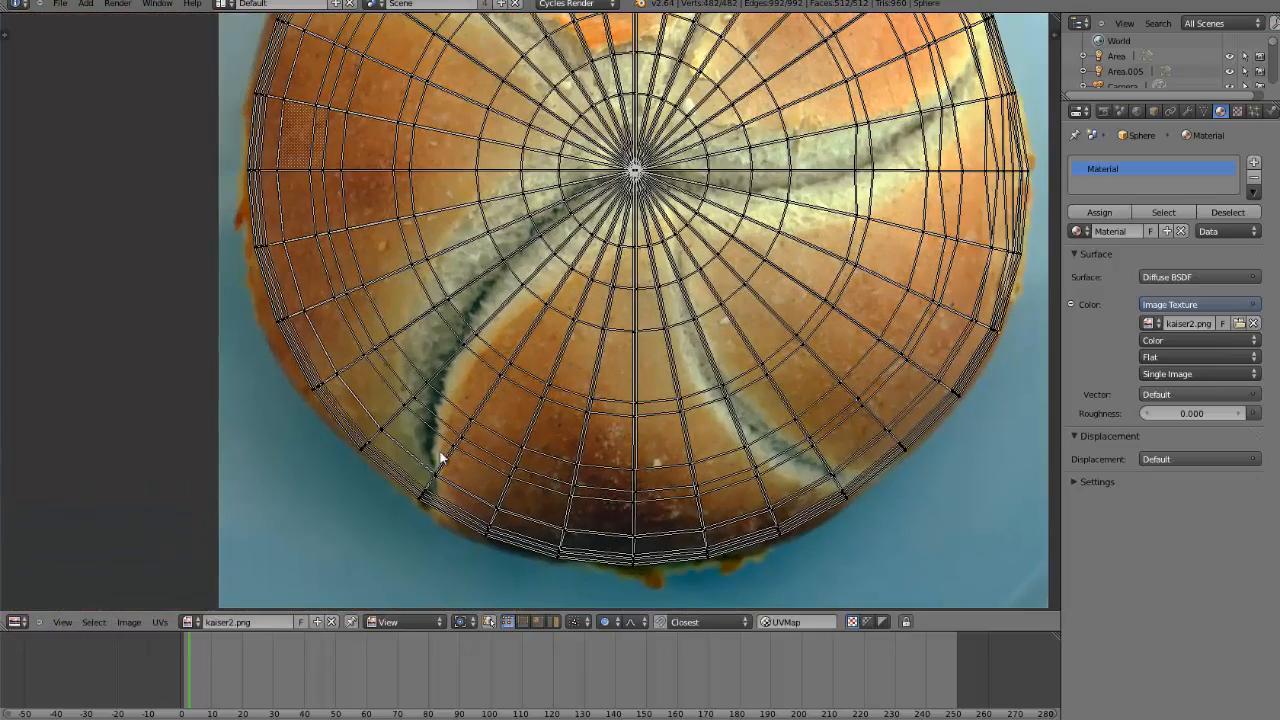
{"action": "key", "text": "g"}
{"action": "left_click", "coordinate": [411, 377]}
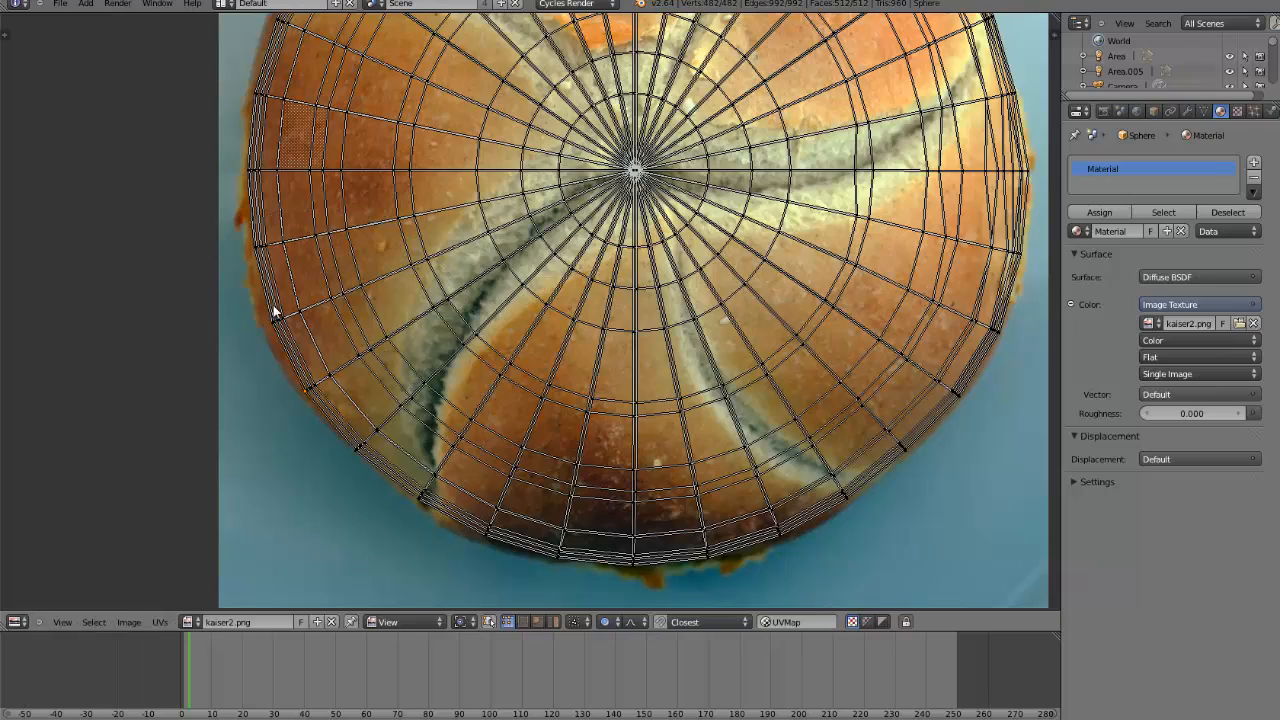
{"action": "key", "text": "g"}
{"action": "left_click", "coordinate": [268, 314]}
{"action": "key", "text": "g"}
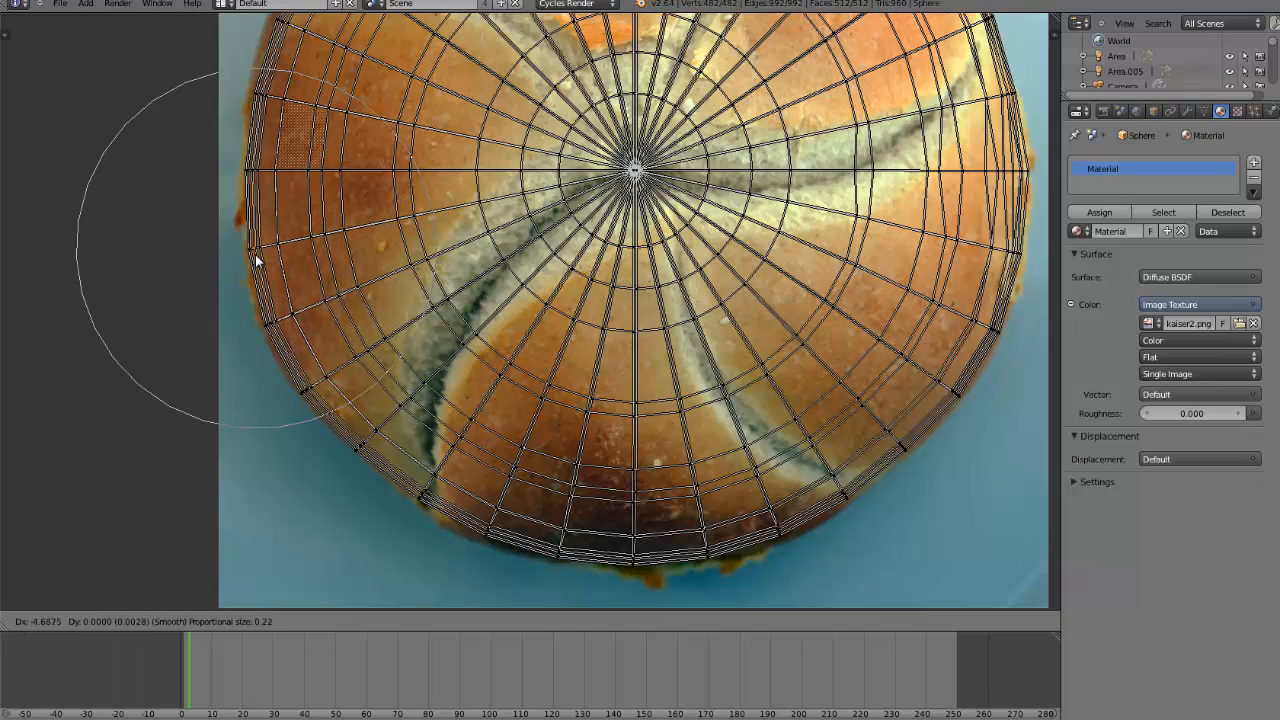
{"action": "left_click", "coordinate": [254, 255]}
- Adjust UV points along the layout's left and upper-left rim to match the roll's outline in the photo
{"action": "middle_click_drag", "start_coordinate": [264, 106], "coordinate": [294, 257]}
{"action": "right_click", "coordinate": [294, 252]}
{"action": "key", "text": "g"}
{"action": "left_click", "coordinate": [293, 253]}
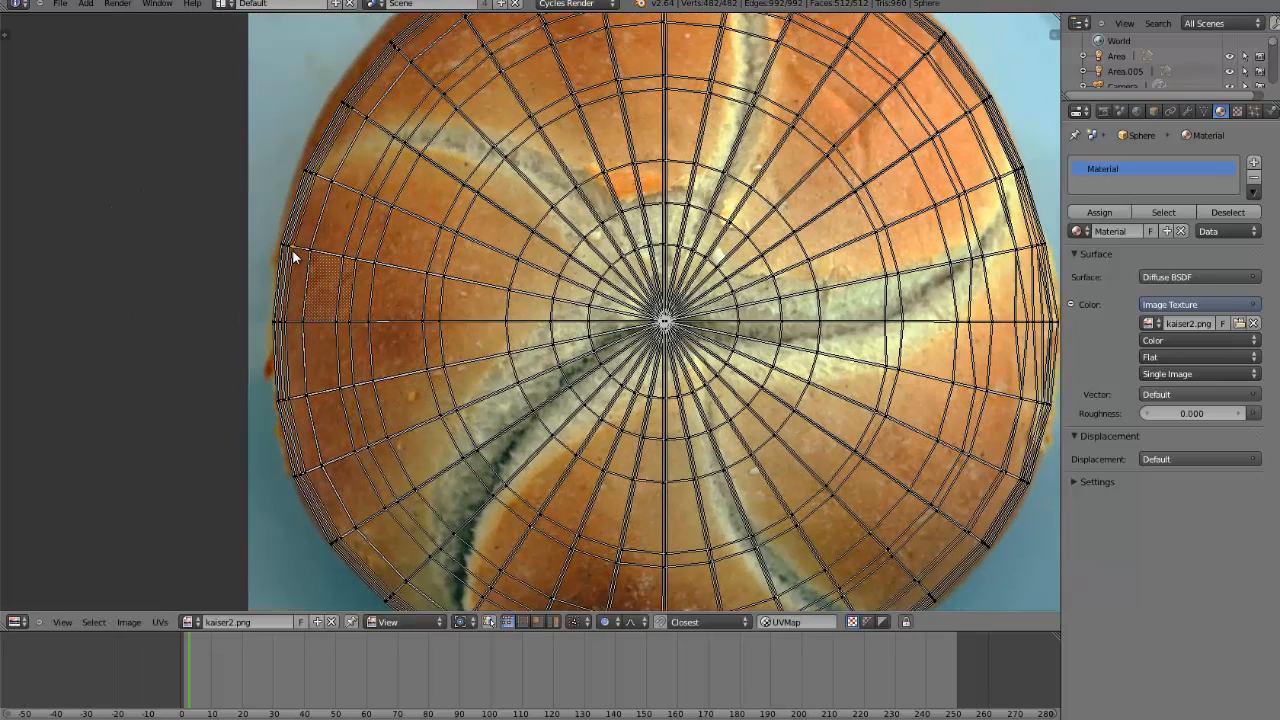
{"action": "key", "text": "g"}
{"action": "left_click", "coordinate": [407, 119]}
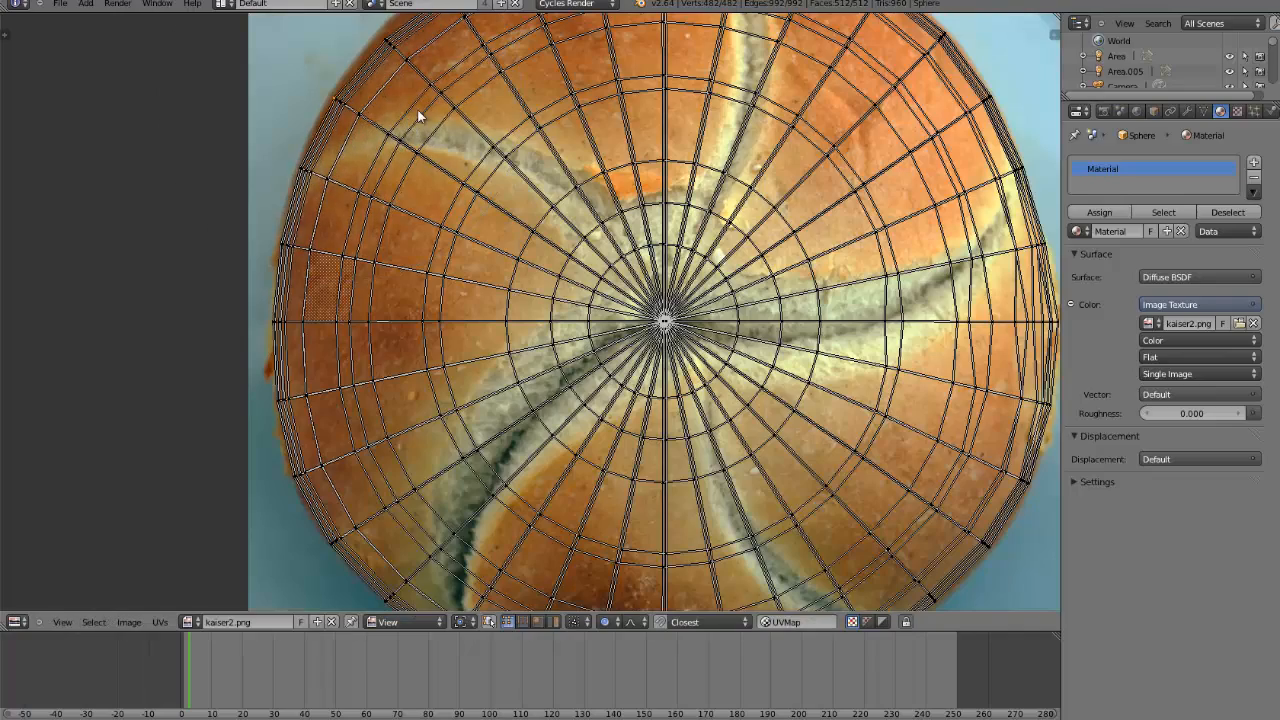
{"action": "middle_click_drag", "start_coordinate": [448, 16], "coordinate": [444, 176]}
{"action": "key", "text": "g"}
{"action": "left_click", "coordinate": [436, 154]}
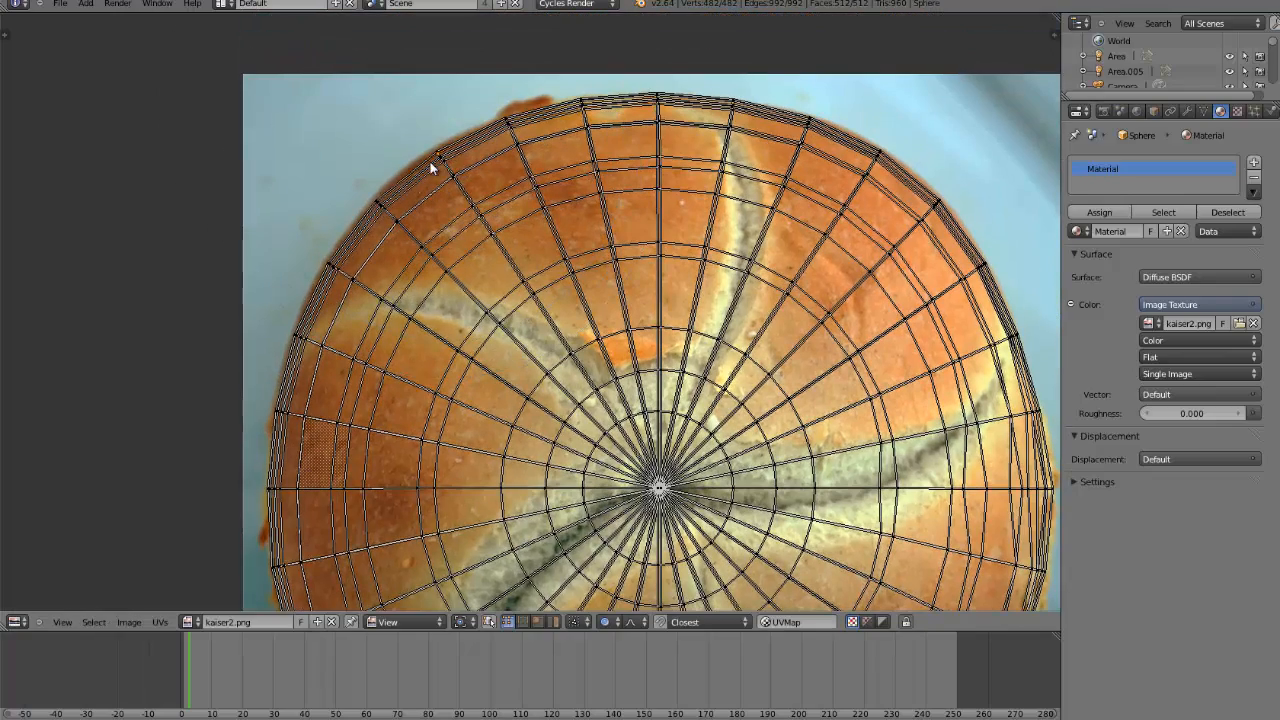
- Return to the 3D view in Object Mode and display the roll with Texture viewport shading, checking it from several angles
{"action": "scroll", "coordinate": [571, 257], "scroll_direction": "down", "scroll_amount": 3}
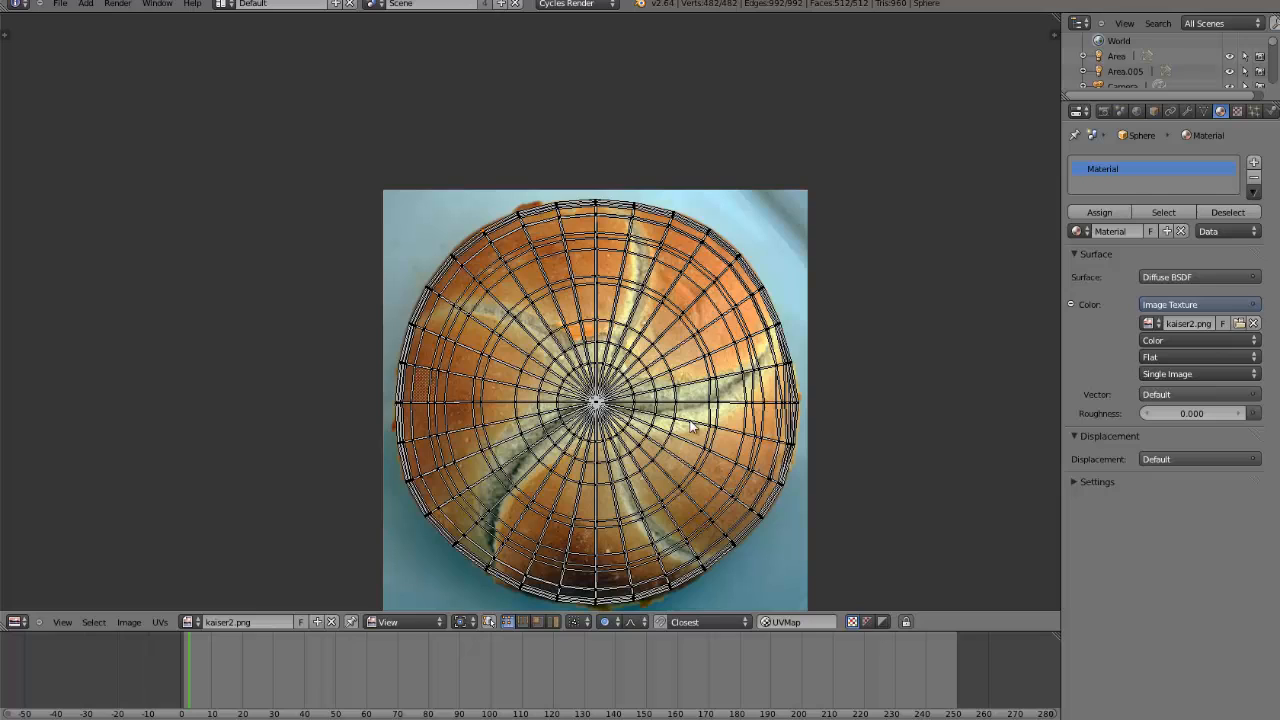
{"action": "left_click", "coordinate": [16, 622]}
{"action": "left_click", "coordinate": [40, 606]}
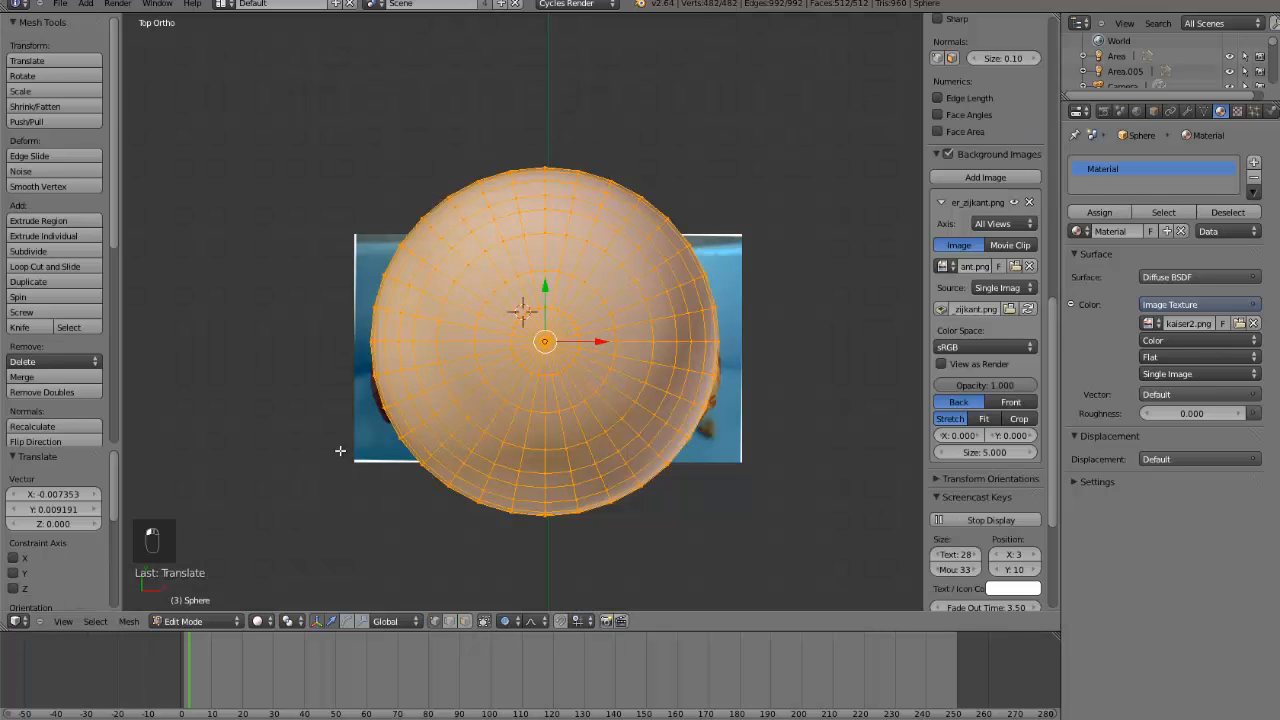
{"action": "key", "text": "Tab"}
{"action": "left_click", "coordinate": [264, 621]}
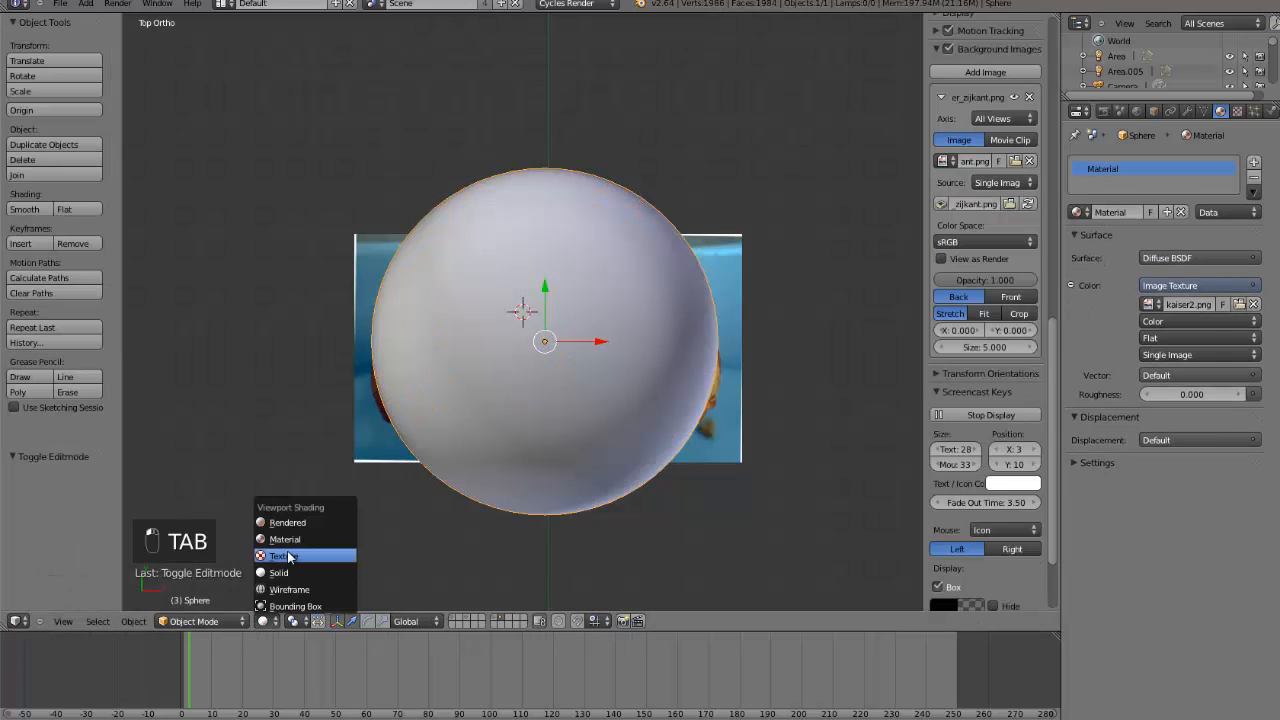
{"action": "left_click", "coordinate": [366, 556]}
{"action": "mouse_move", "coordinate": [557, 534]}
{"action": "middle_mouse_down"}
{"action": "mouse_move", "coordinate": [471, 409]}
{"action": "mouse_move", "coordinate": [580, 414]}
{"action": "mouse_move", "coordinate": [563, 403]}
{"action": "mouse_move", "coordinate": [580, 380]}
{"action": "mouse_move", "coordinate": [571, 393]}
{"action": "mouse_move", "coordinate": [523, 394]}
{"action": "mouse_move", "coordinate": [497, 424]}
{"action": "mouse_move", "coordinate": [529, 404]}
{"action": "mouse_move", "coordinate": [628, 426]}
{"action": "mouse_move", "coordinate": [440, 409]}
{"action": "mouse_move", "coordinate": [449, 294]}
{"action": "mouse_move", "coordinate": [445, 550]}
{"action": "middle_mouse_up"}
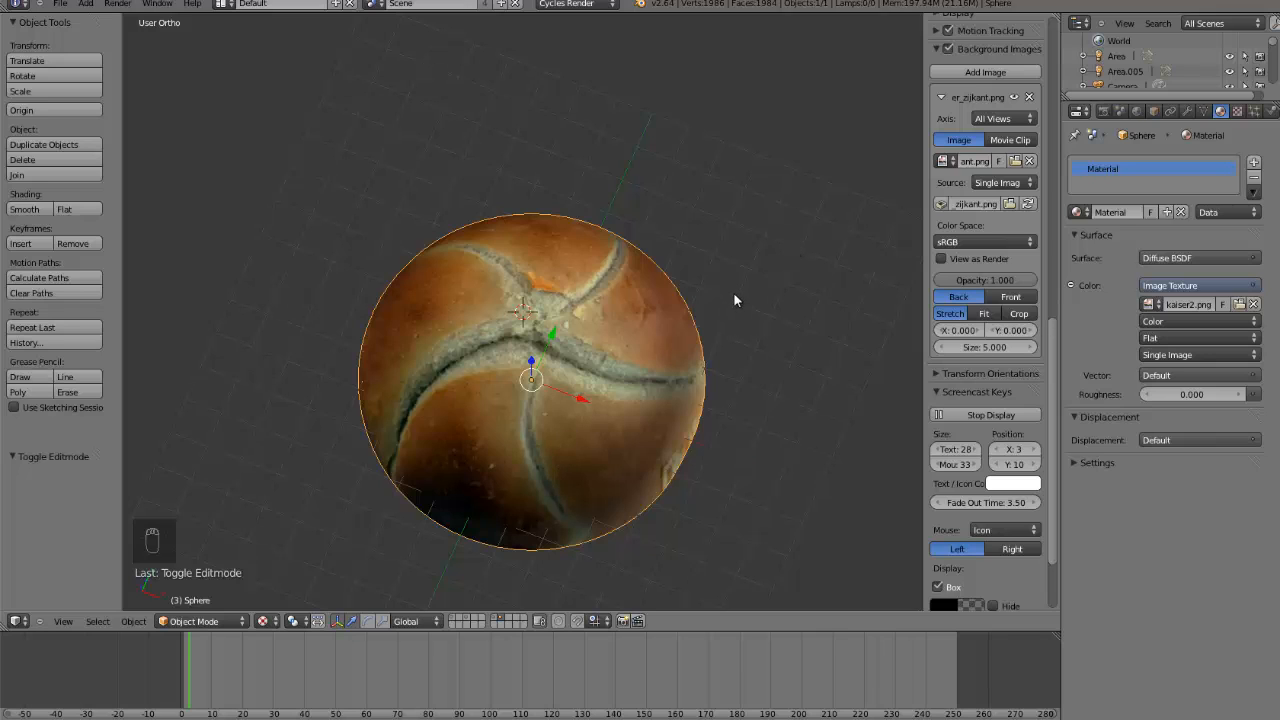
{"action": "middle_click_drag", "start_coordinate": [591, 432], "coordinate": [620, 398]}
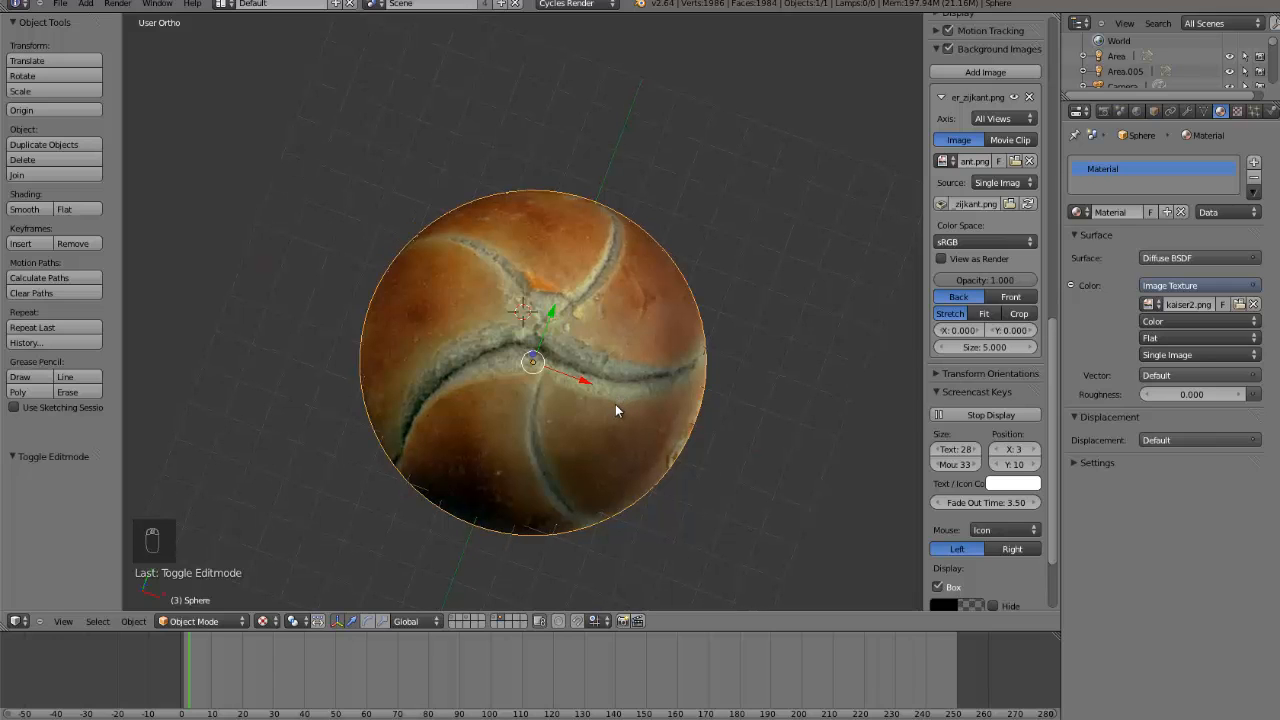
- Check the textured roll from the front, and switch to the tutorial_8 folder in Windows Explorer
{"action": "key", "text": "KP_1"}
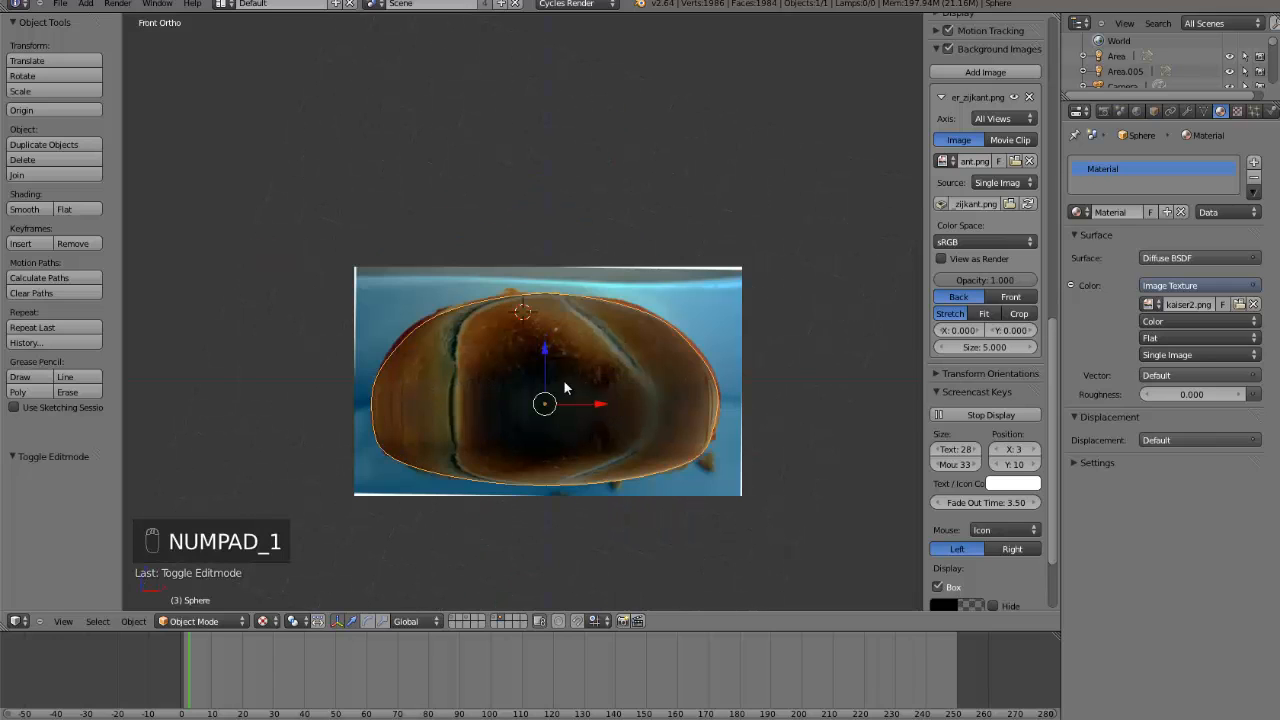
{"action": "scroll", "coordinate": [644, 442], "scroll_direction": "down", "scroll_amount": 6}
{"action": "scroll", "coordinate": [500, 449], "scroll_direction": "up", "scroll_amount": 5}
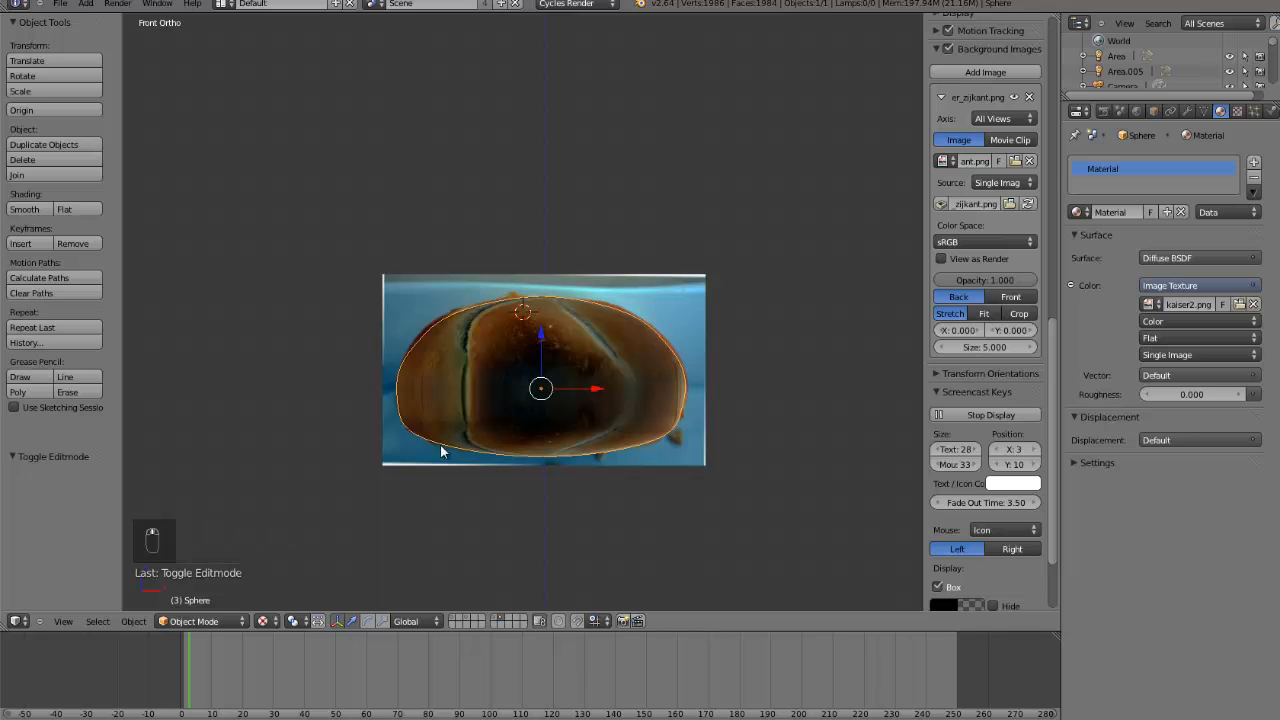
{"action": "mouse_move", "coordinate": [431, 718]}
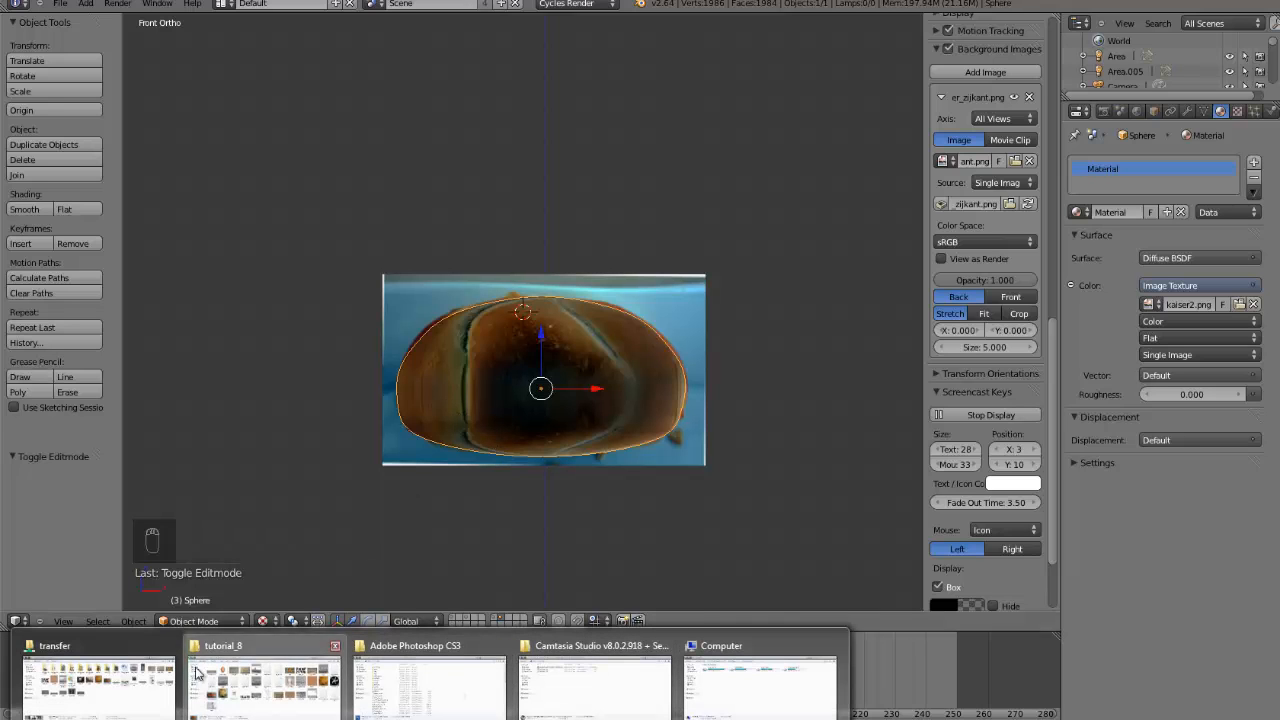
{"action": "left_click", "coordinate": [250, 692]}
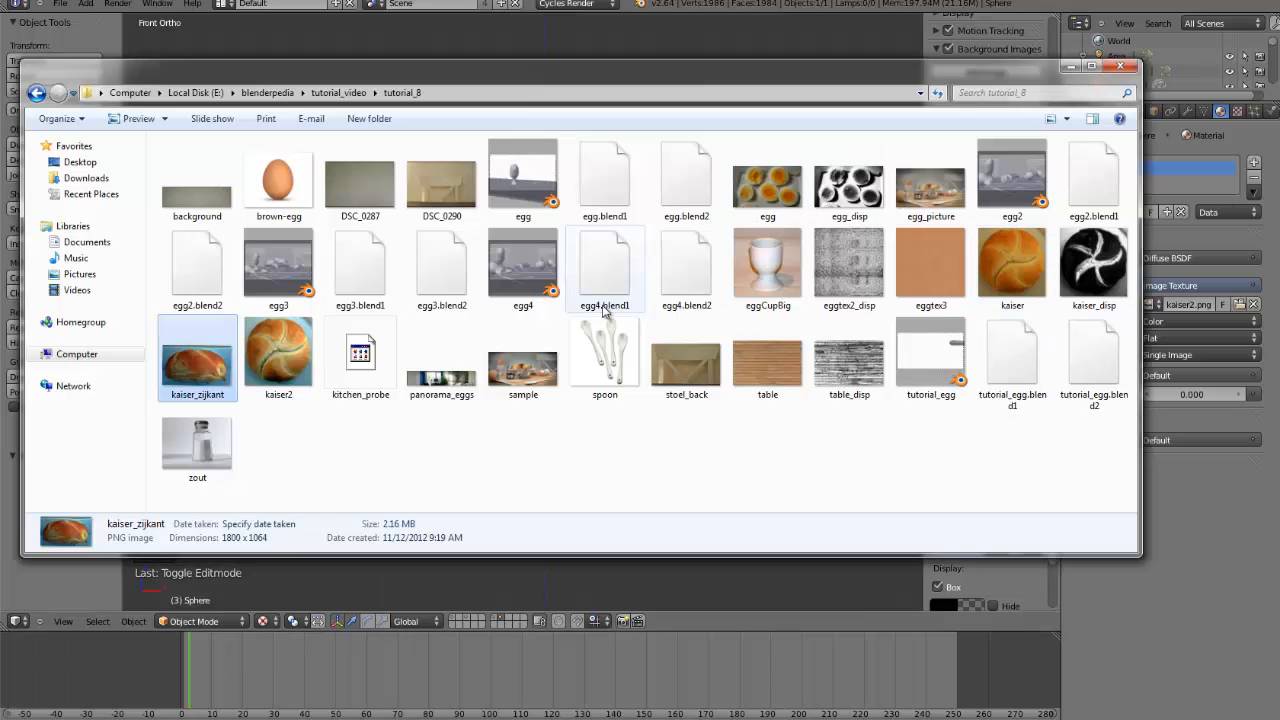
- Open the egg_picture render from the tutorial_8 folder and examine the rolls in the bowl up close
{"action": "left_click", "coordinate": [549, 380]}
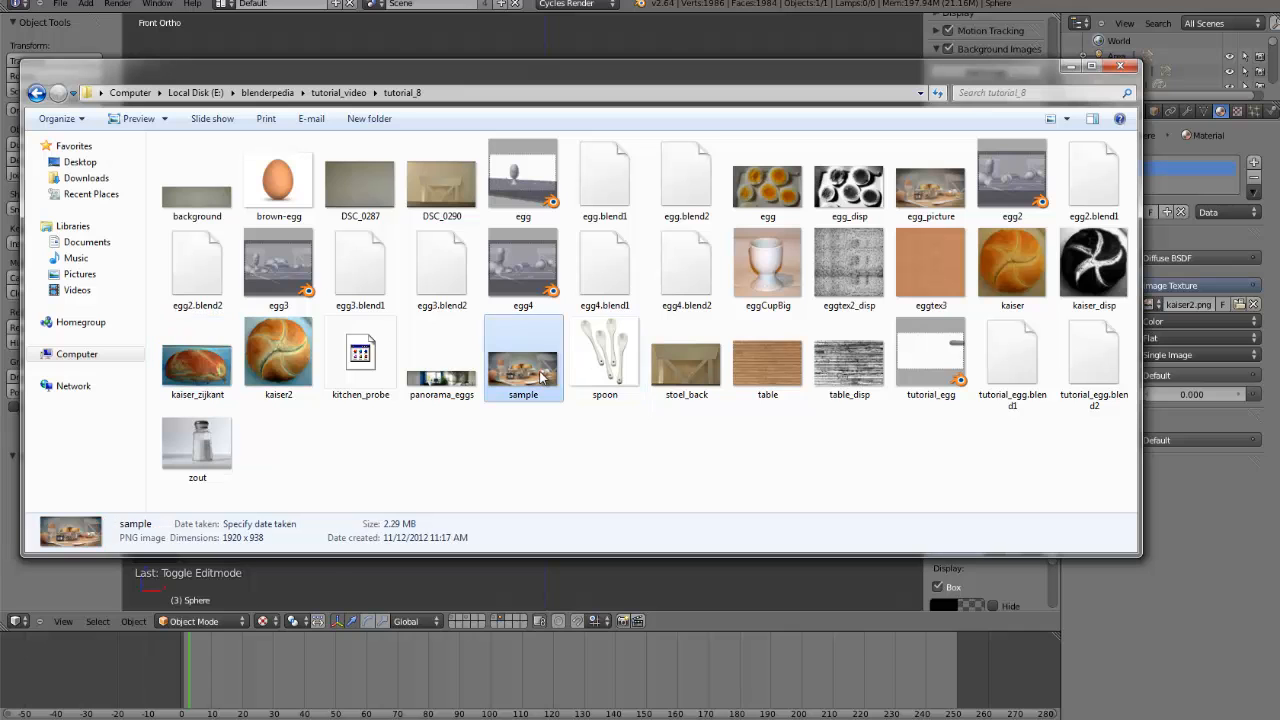
{"action": "double_click", "coordinate": [940, 200]}
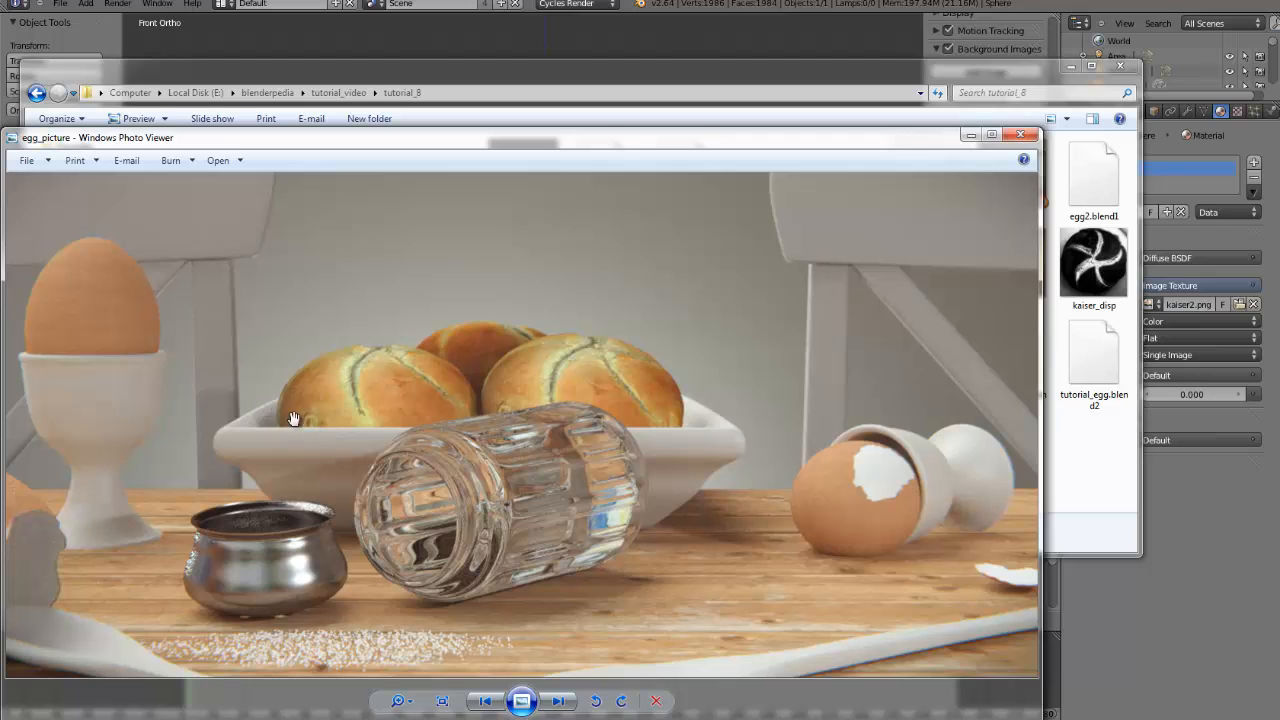
{"action": "scroll", "coordinate": [310, 422], "scroll_direction": "down", "scroll_amount": 3}
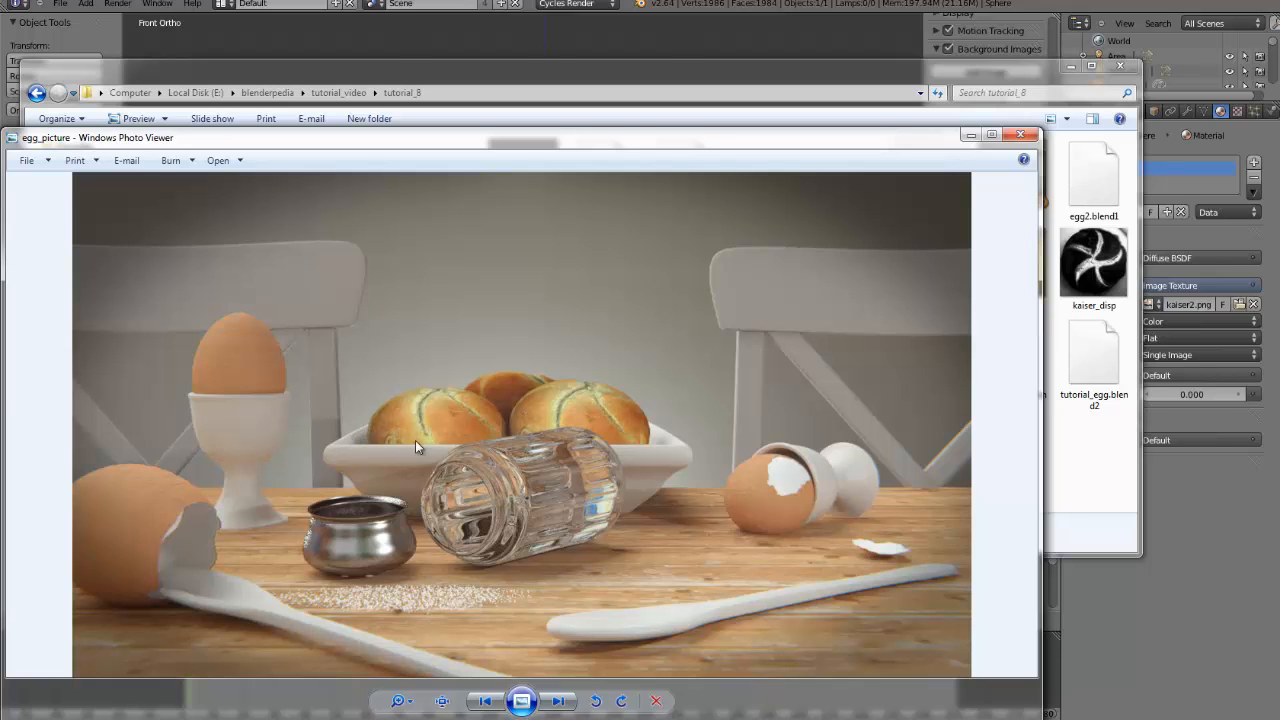
{"action": "scroll", "coordinate": [570, 420], "scroll_direction": "up", "scroll_amount": 5}
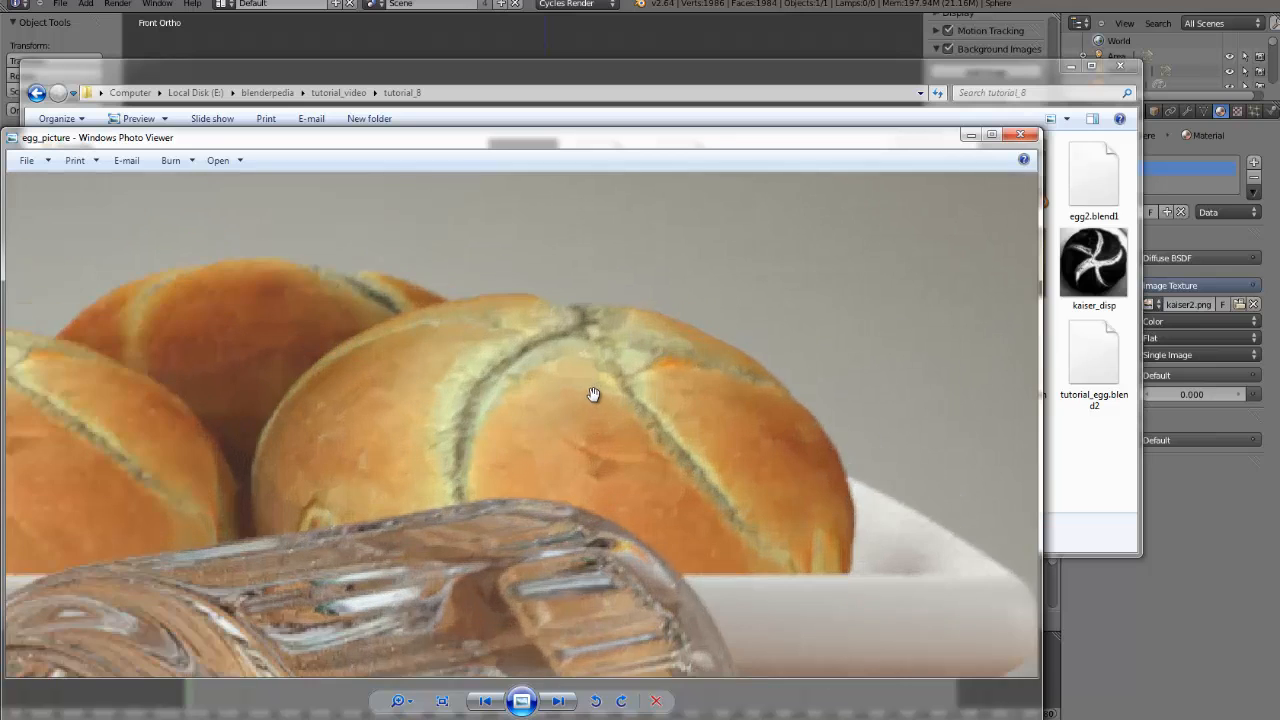
{"action": "scroll", "coordinate": [593, 339], "scroll_direction": "down", "scroll_amount": 3}
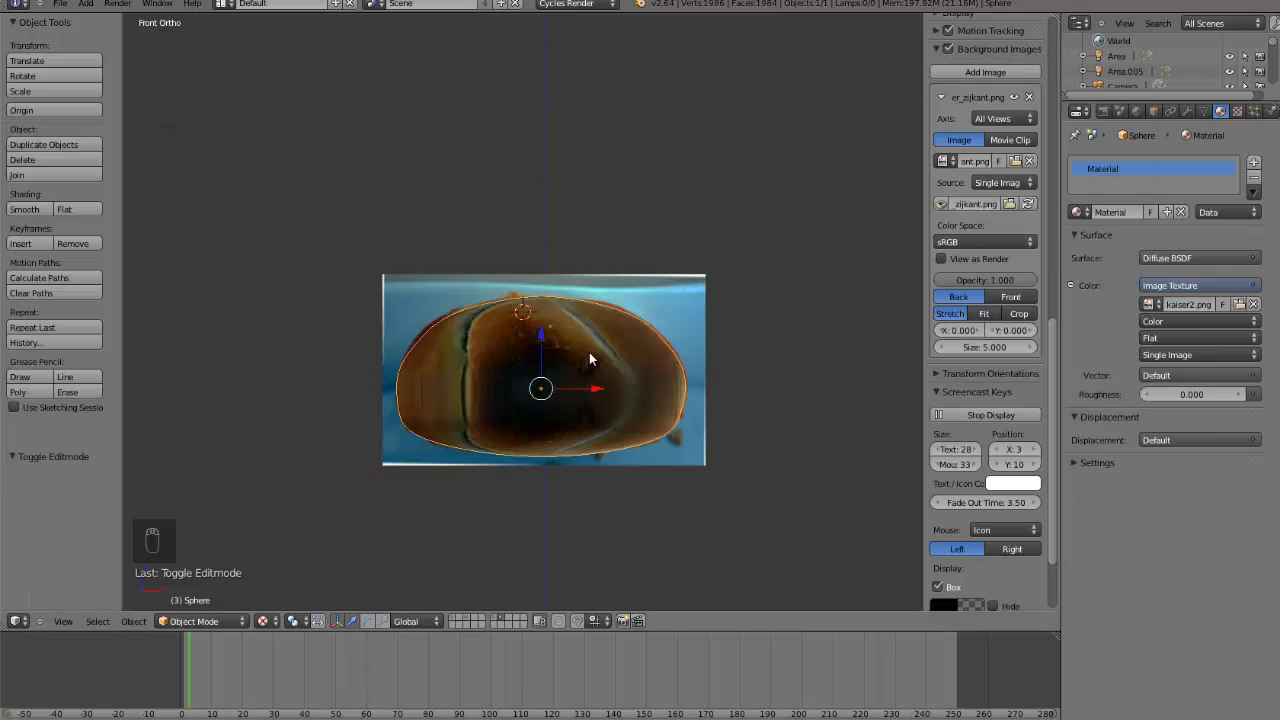
- Switch back to Blender and inspect the textured roll's grooves from several angles, finishing in the top view
{"action": "middle_click_drag", "start_coordinate": [589, 352], "coordinate": [606, 406]}
{"action": "scroll", "coordinate": [567, 429], "scroll_direction": "up", "scroll_amount": 6}
{"action": "scroll", "coordinate": [606, 406], "scroll_direction": "down", "scroll_amount": 1}
{"action": "scroll", "coordinate": [607, 408], "scroll_direction": "down", "scroll_amount": 4}
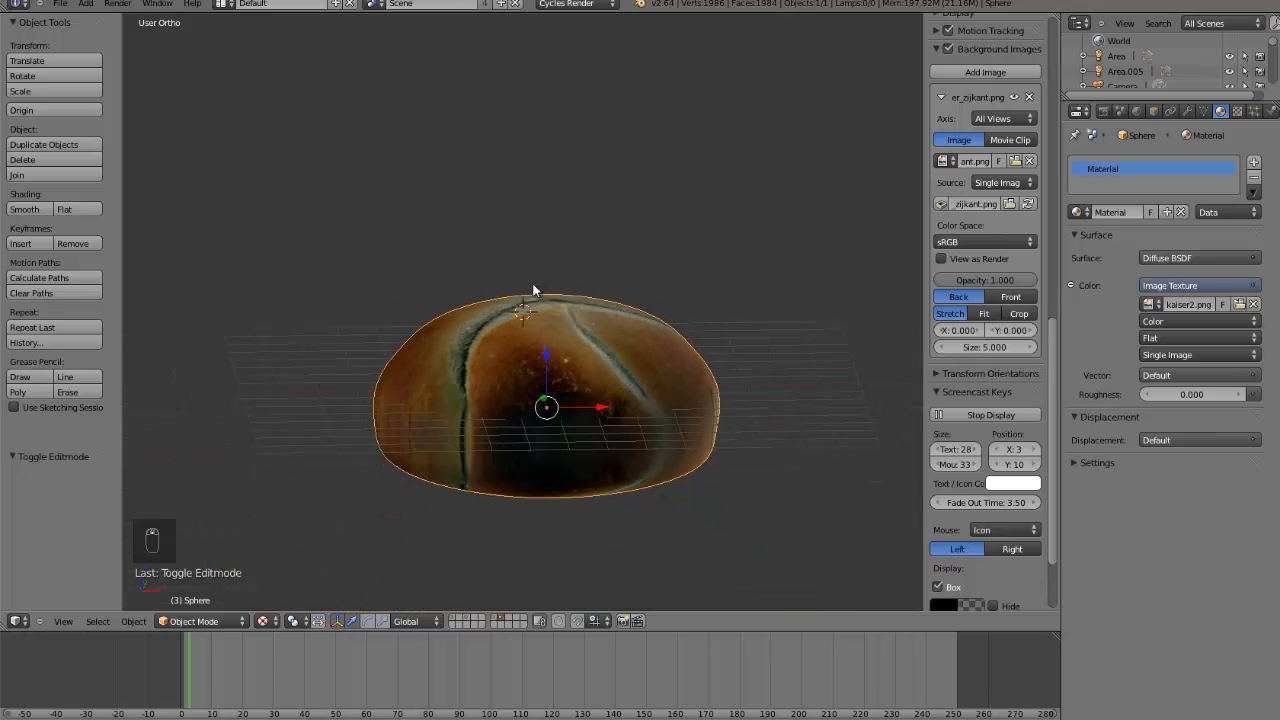
{"action": "middle_click_drag", "start_coordinate": [524, 358], "coordinate": [550, 378]}
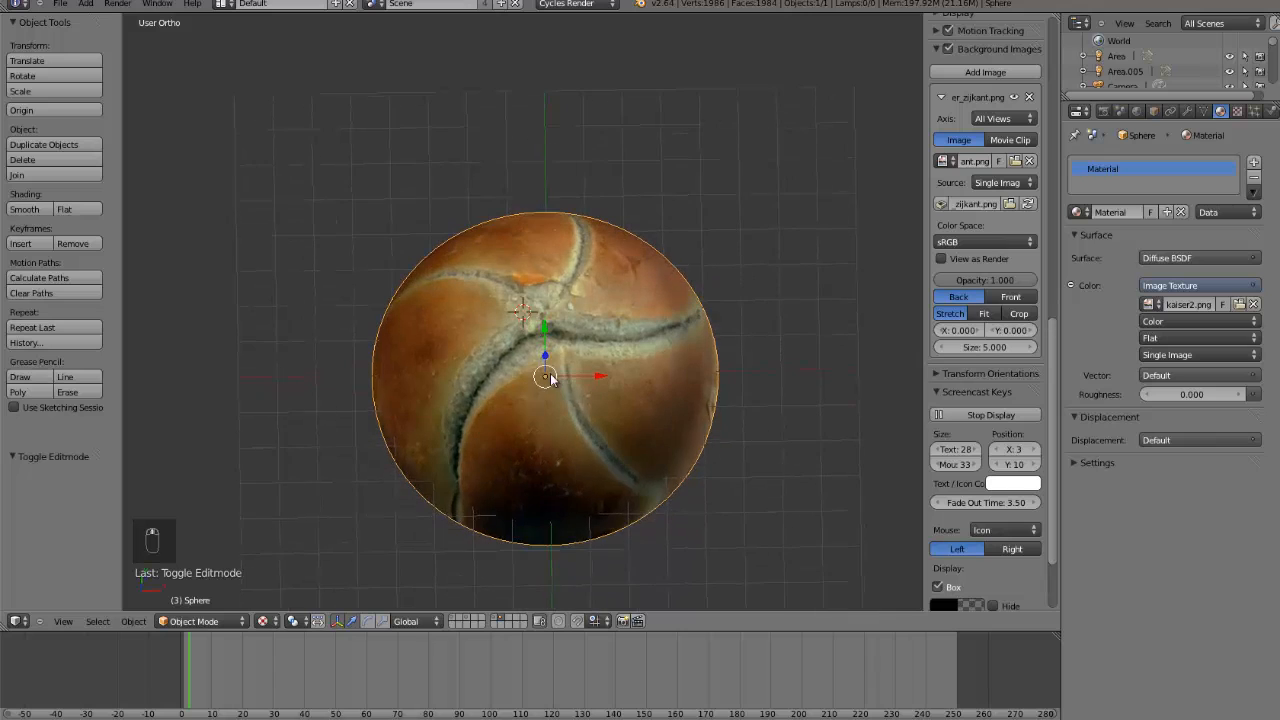
{"action": "scroll", "coordinate": [552, 378], "scroll_direction": "up", "scroll_amount": 4}
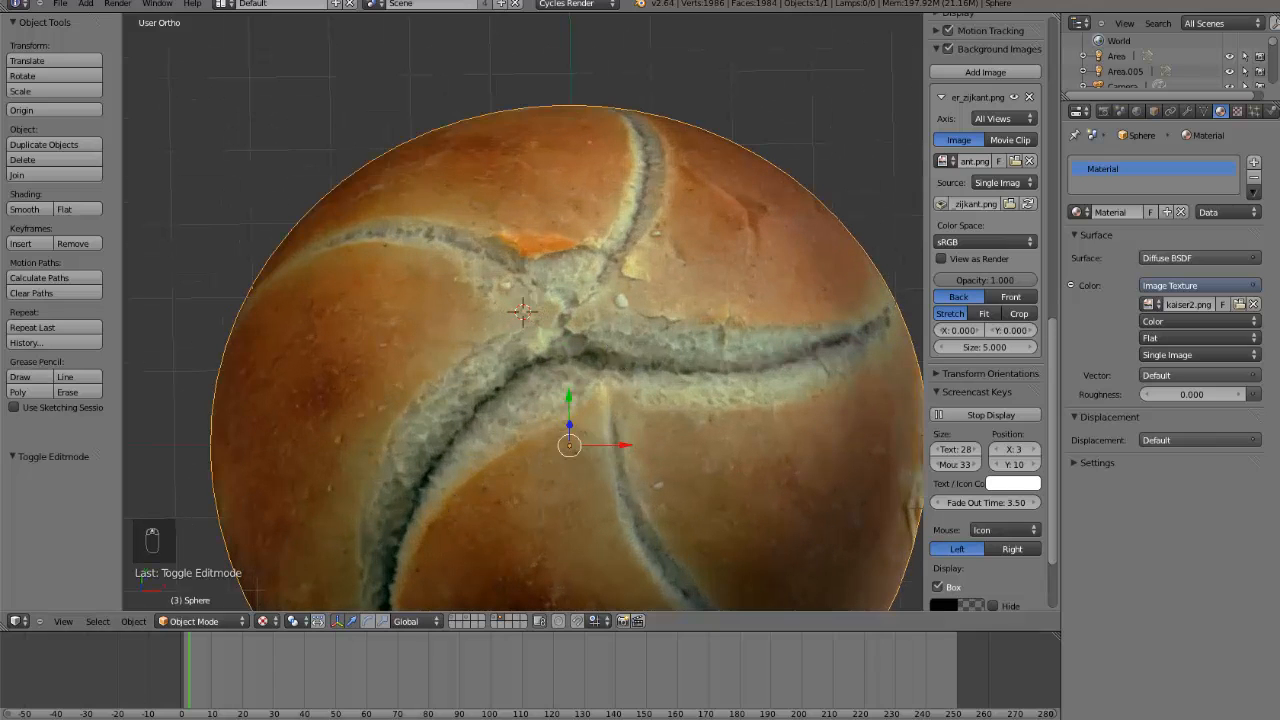
{"action": "scroll", "coordinate": [487, 586], "scroll_direction": "down", "scroll_amount": 5}
{"action": "middle_click_drag", "start_coordinate": [525, 543], "coordinate": [563, 462]}
{"action": "key", "text": "KP_7"}
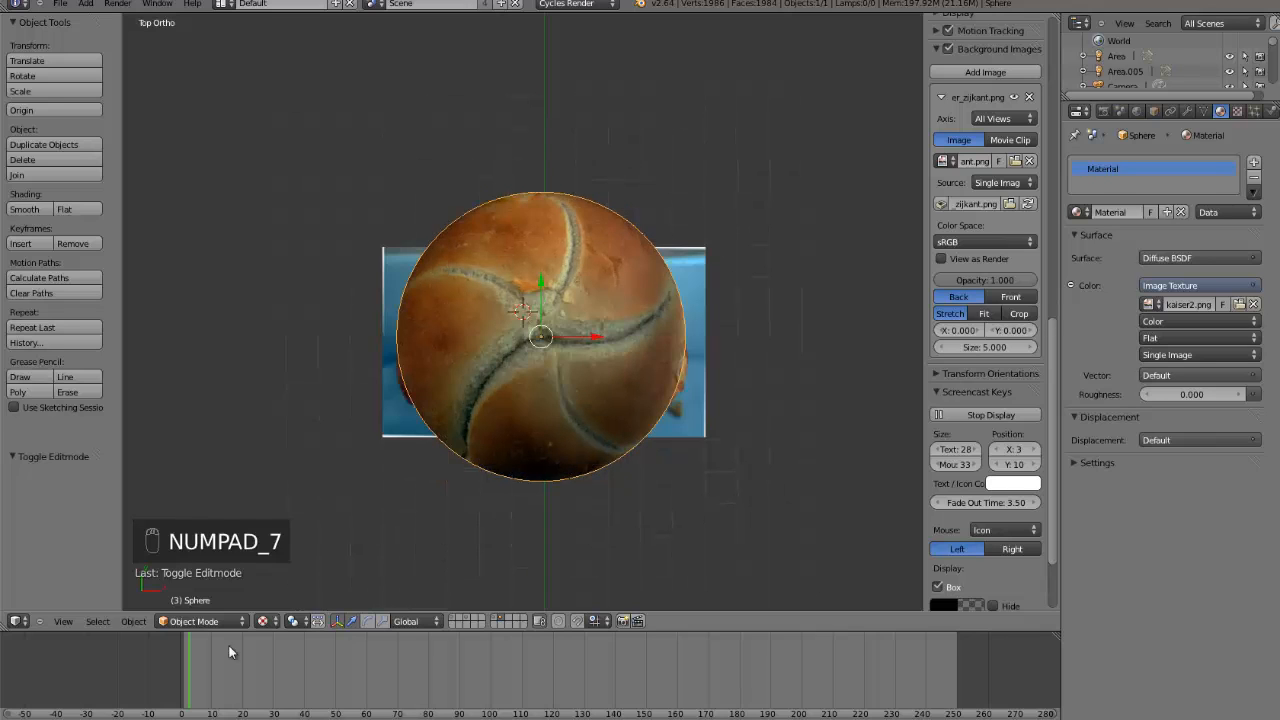
- View the kaiser_disp image from the tutorial_8 folder and compare it with the textured roll in Blender
{"action": "mouse_move", "coordinate": [195, 712]}
{"action": "left_click", "coordinate": [249, 680]}
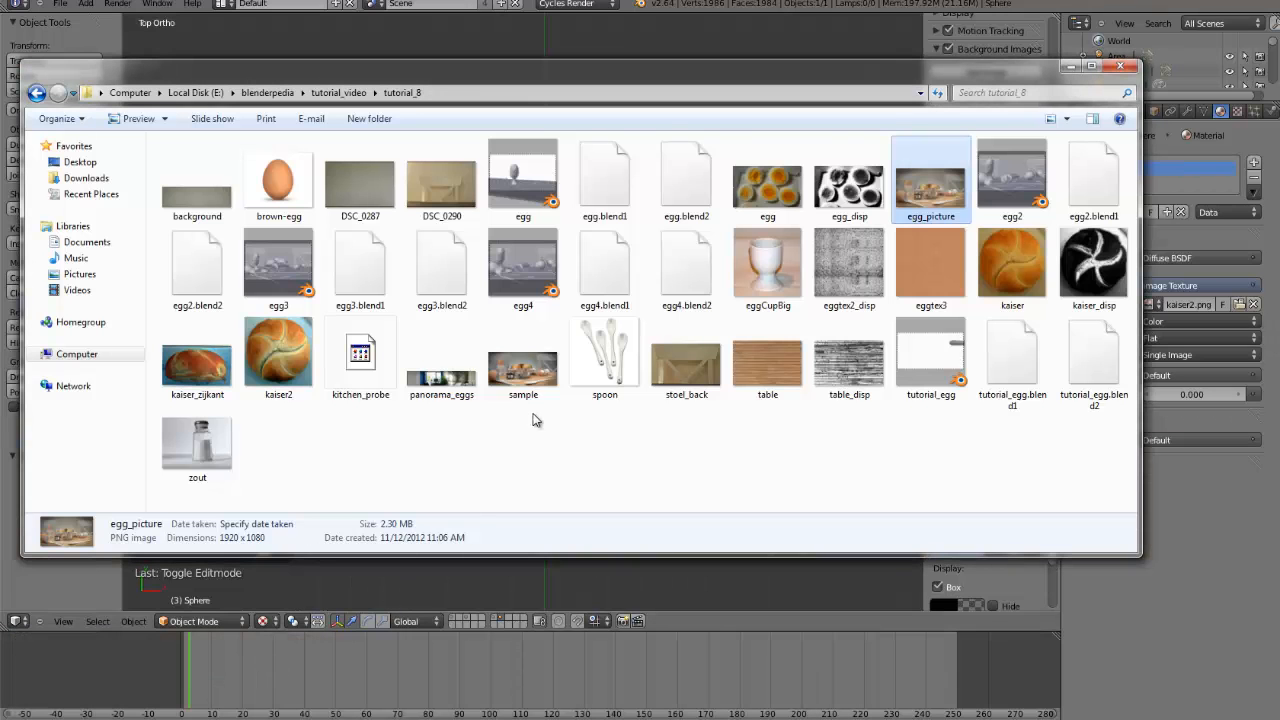
{"action": "double_click", "coordinate": [1097, 262]}
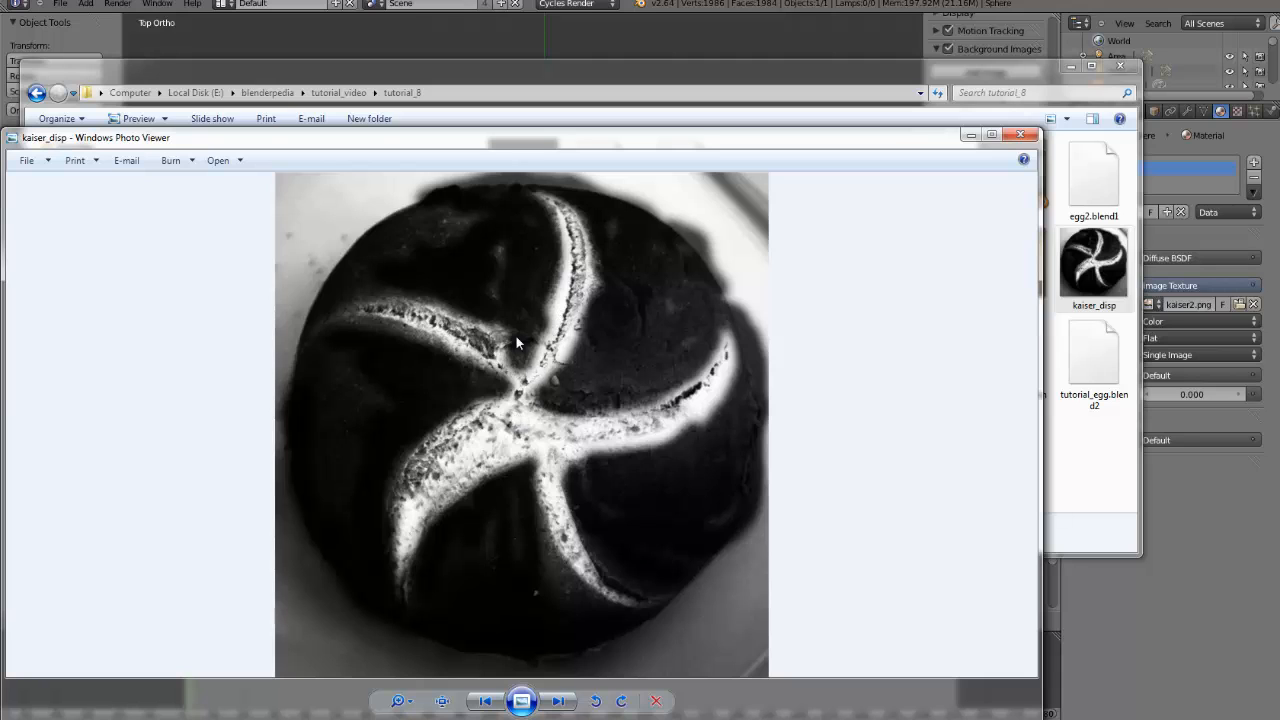
{"action": "key", "text": "alt+Tab"}
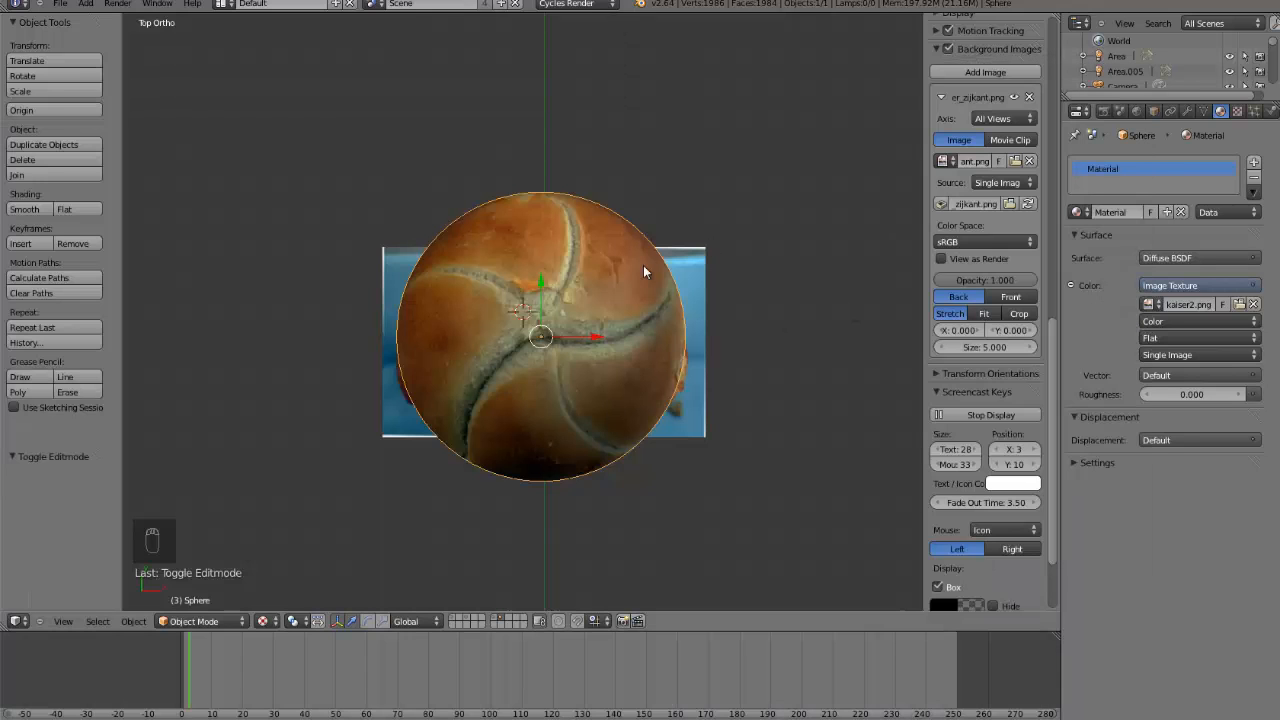
{"action": "scroll", "coordinate": [640, 270], "scroll_direction": "up", "scroll_amount": 2}
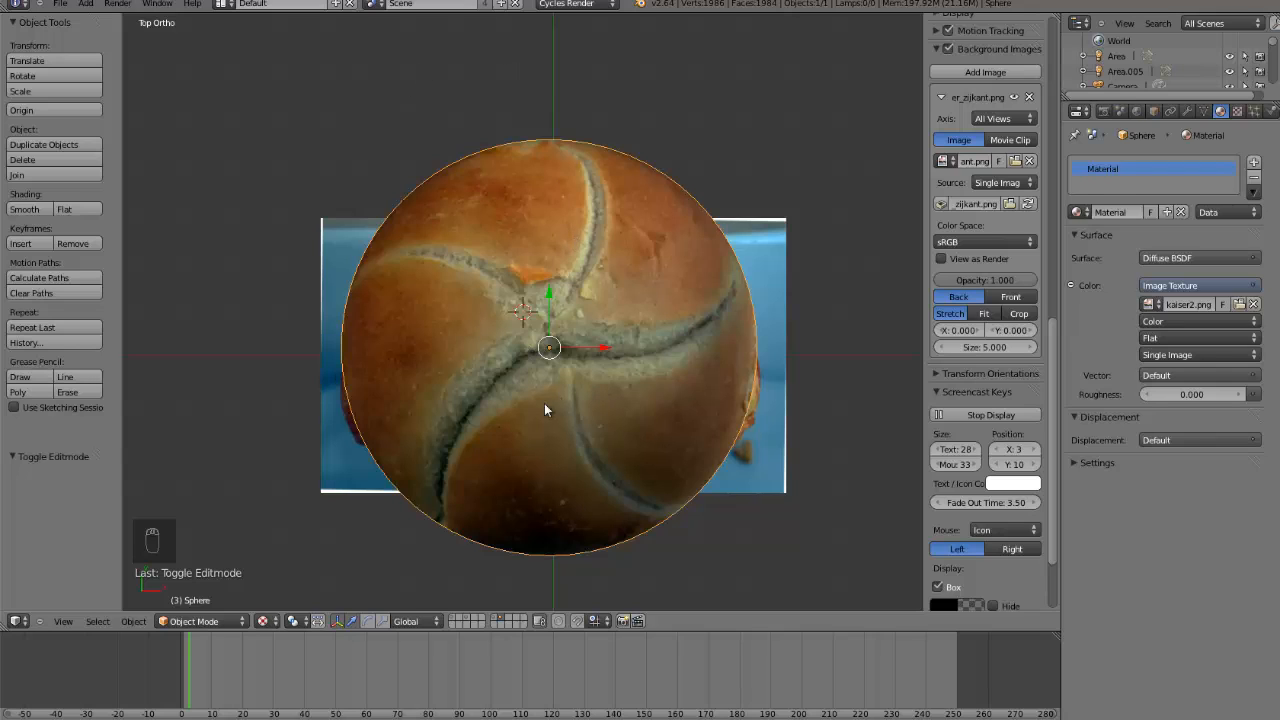
- Switch the render engine to Blender Render
{"action": "left_click", "coordinate": [585, 5]}
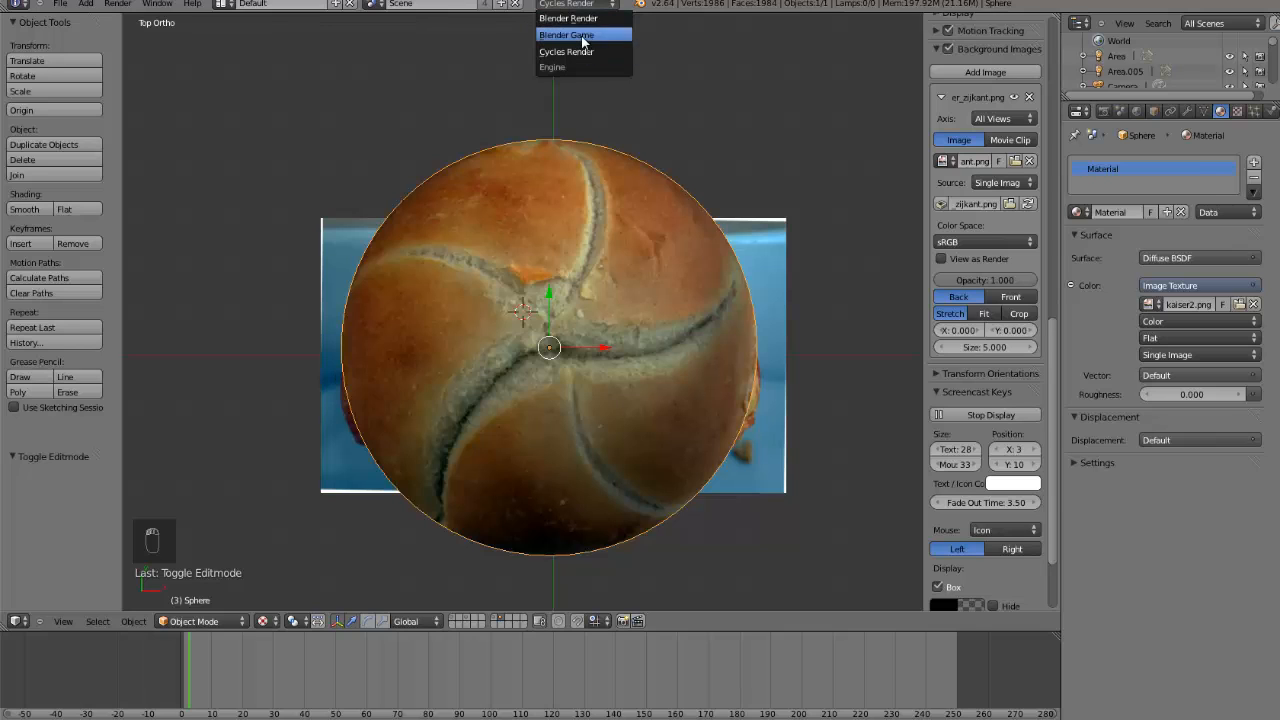
{"action": "left_click", "coordinate": [583, 37]}
{"action": "left_click", "coordinate": [572, 6]}
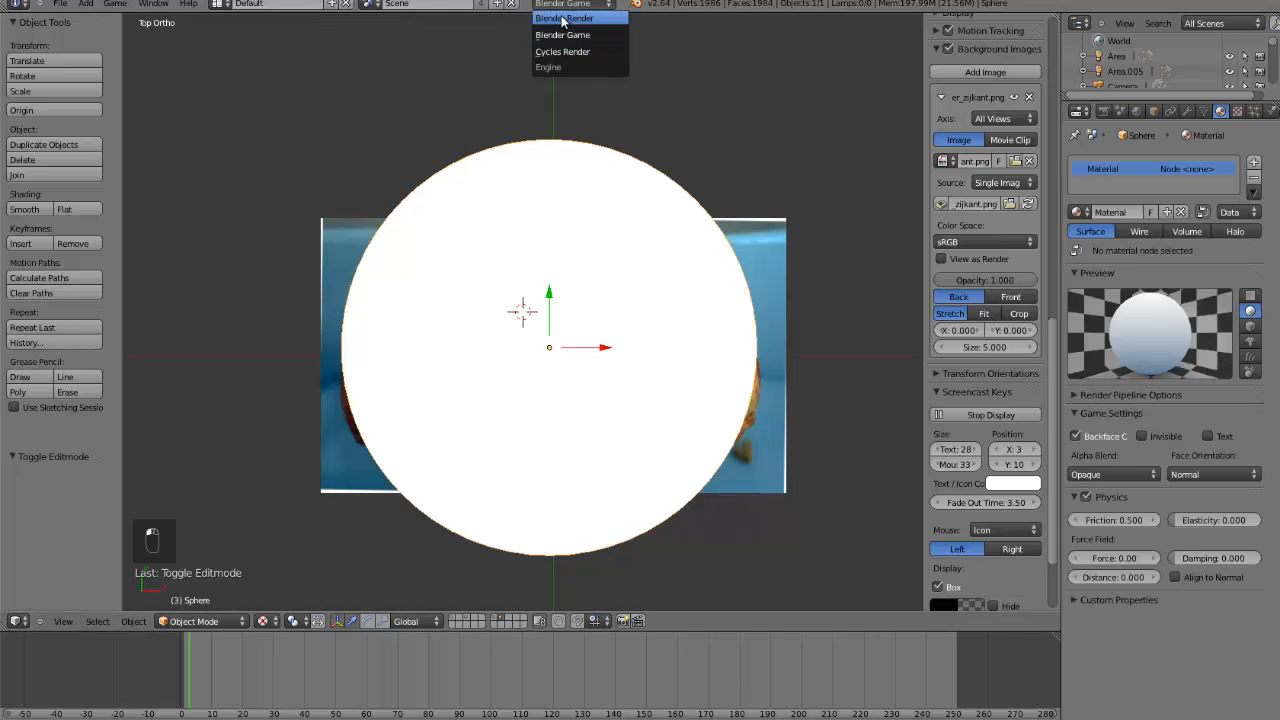
{"action": "left_click", "coordinate": [563, 19]}
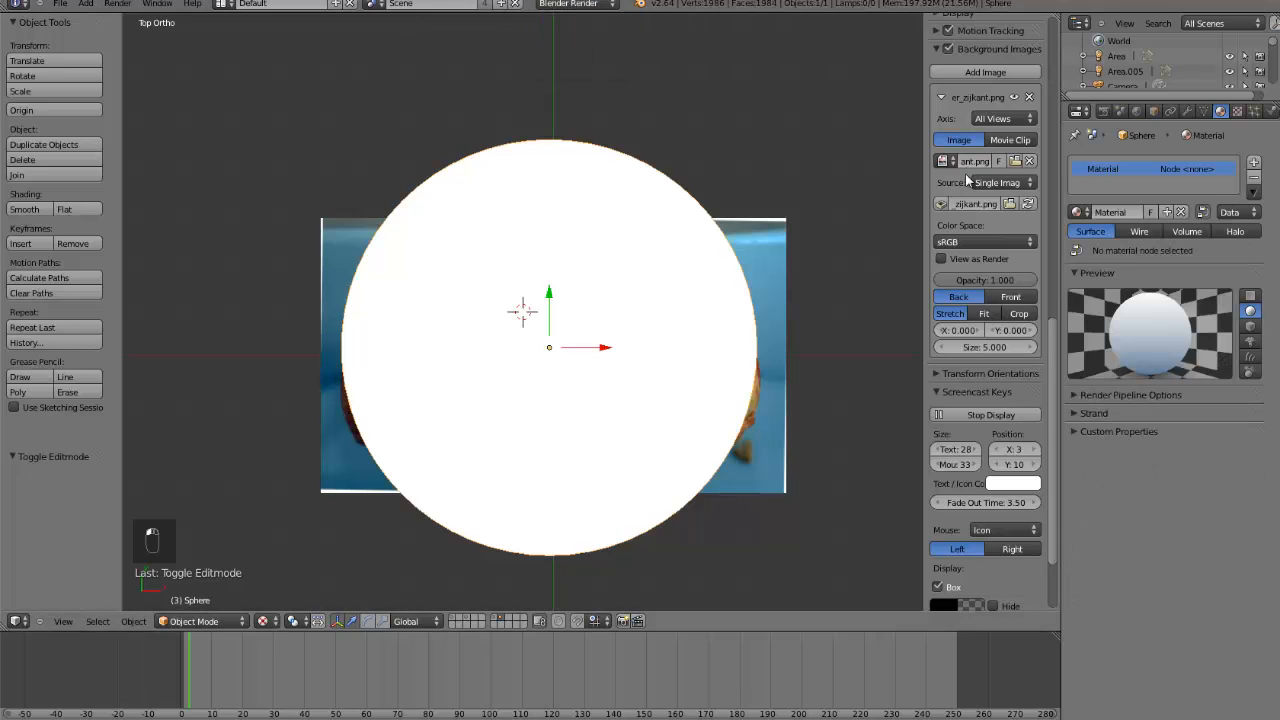
- Add a new Image or Movie texture to the roll's material and load kaiser_disp.png into it
{"action": "left_click", "coordinate": [1237, 111]}
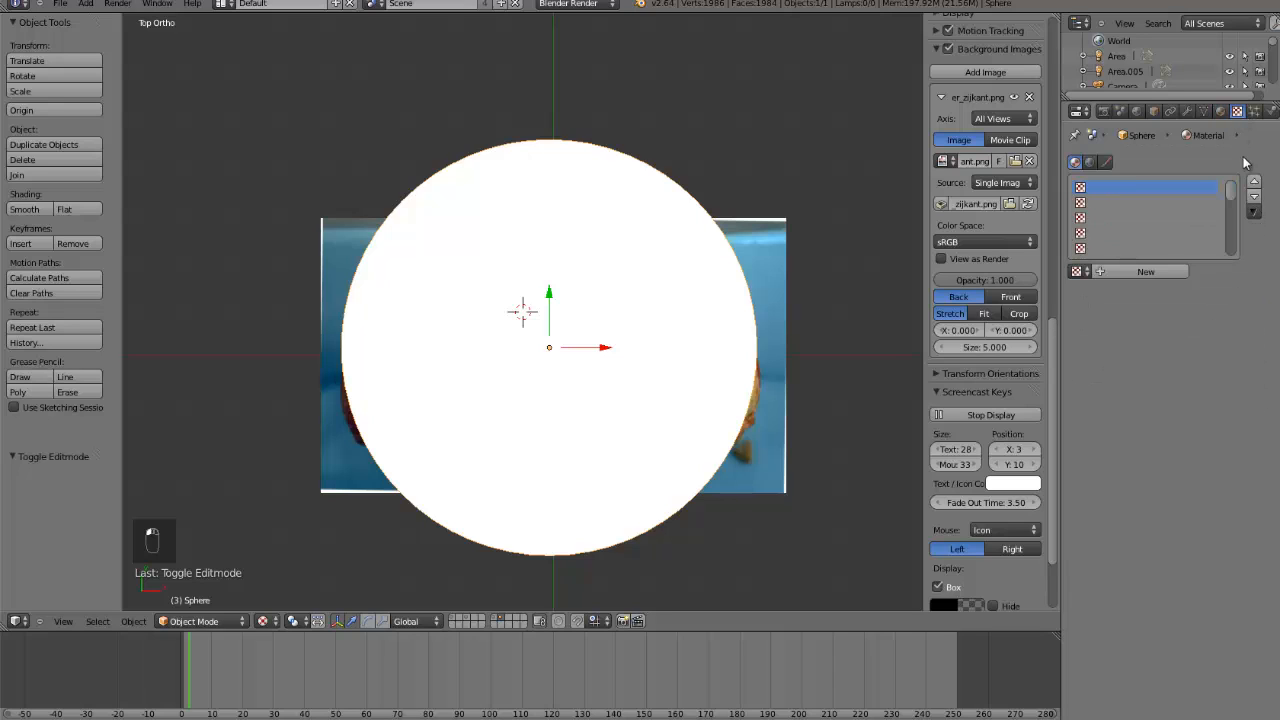
{"action": "left_click", "coordinate": [1140, 272]}
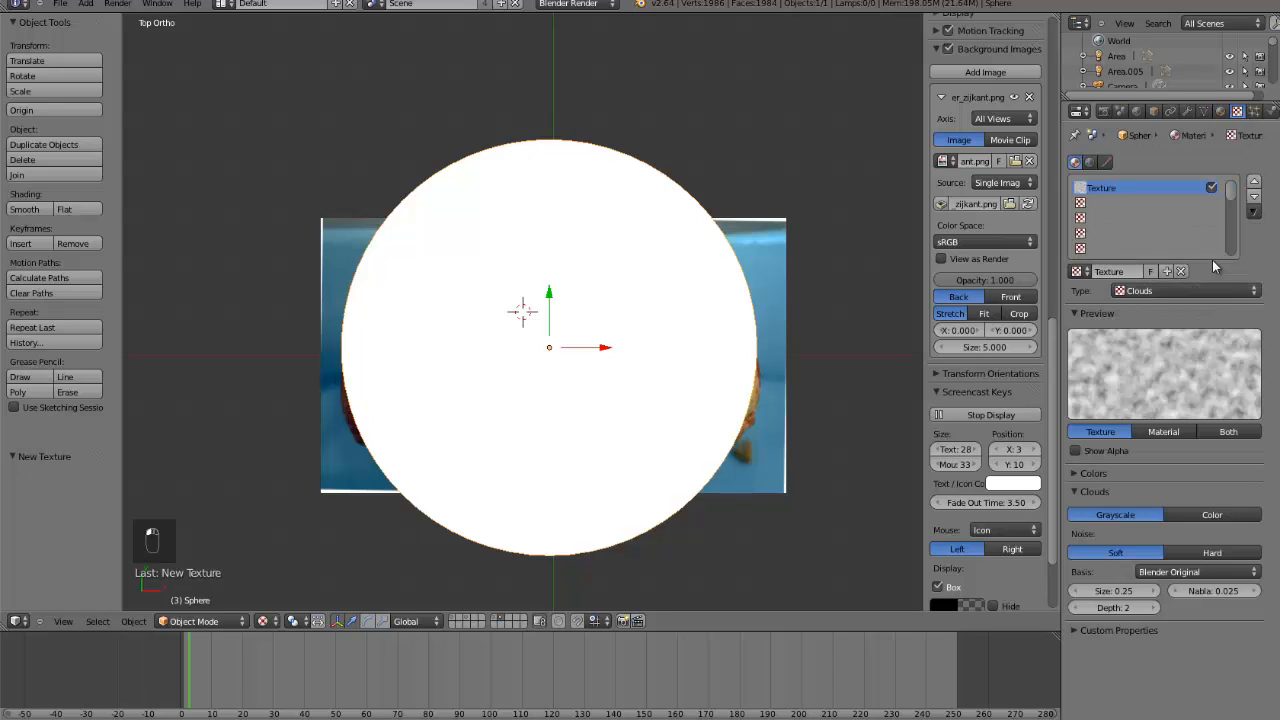
{"action": "left_click", "coordinate": [1209, 289]}
{"action": "left_click", "coordinate": [1156, 191]}
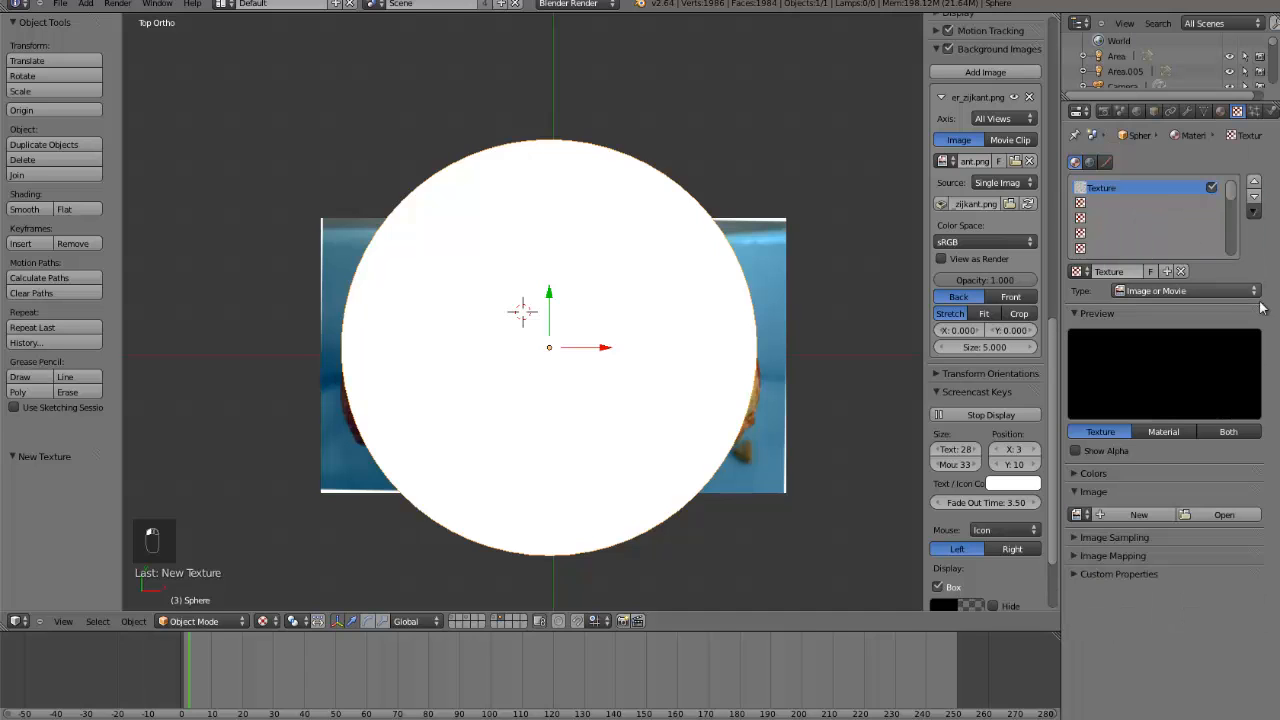
{"action": "left_click", "coordinate": [1215, 514]}
{"action": "left_click", "coordinate": [261, 19]}
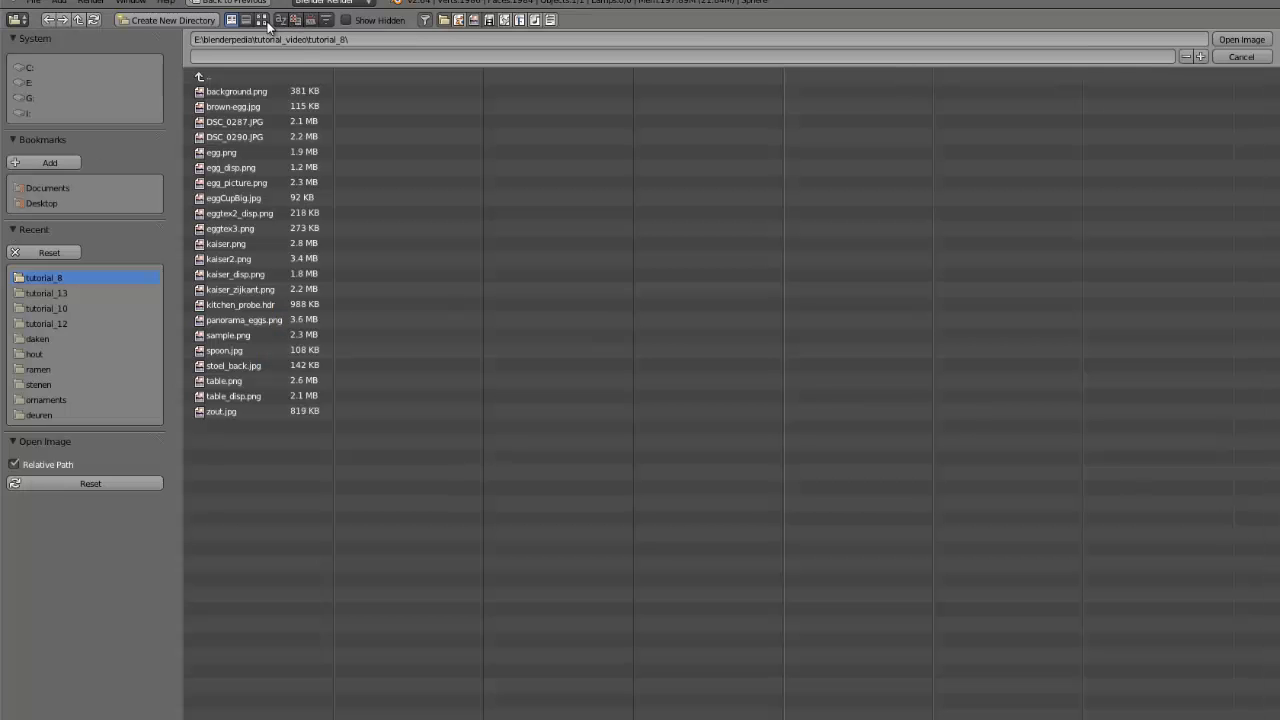
{"action": "left_click", "coordinate": [414, 220]}
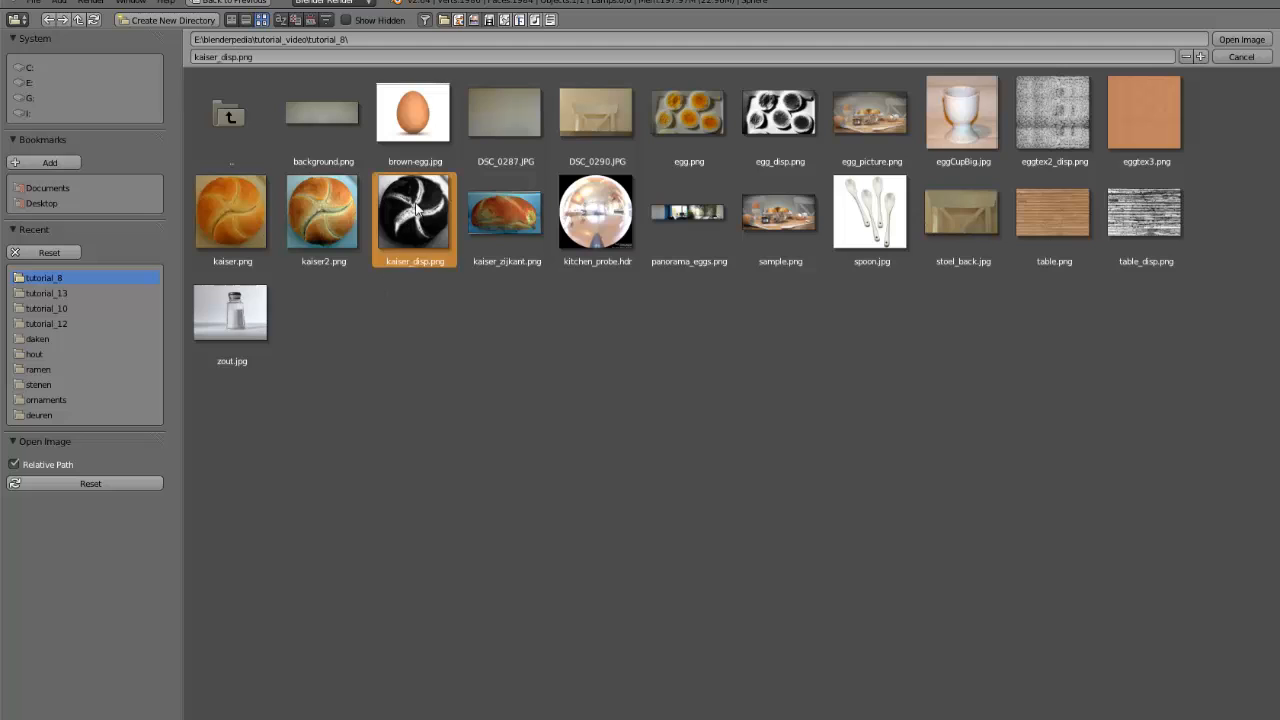
{"action": "left_click", "coordinate": [1241, 40]}
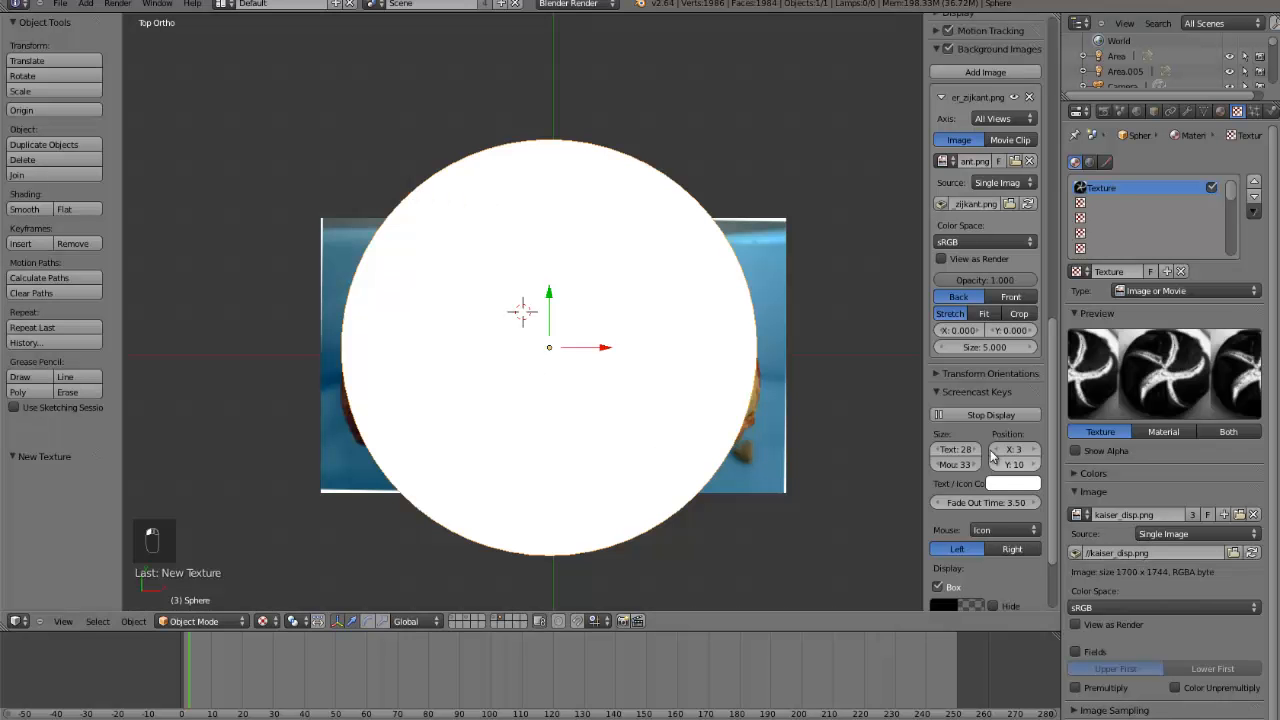
- Rename the new texture to bread_disp
{"action": "left_click", "coordinate": [1110, 274]}
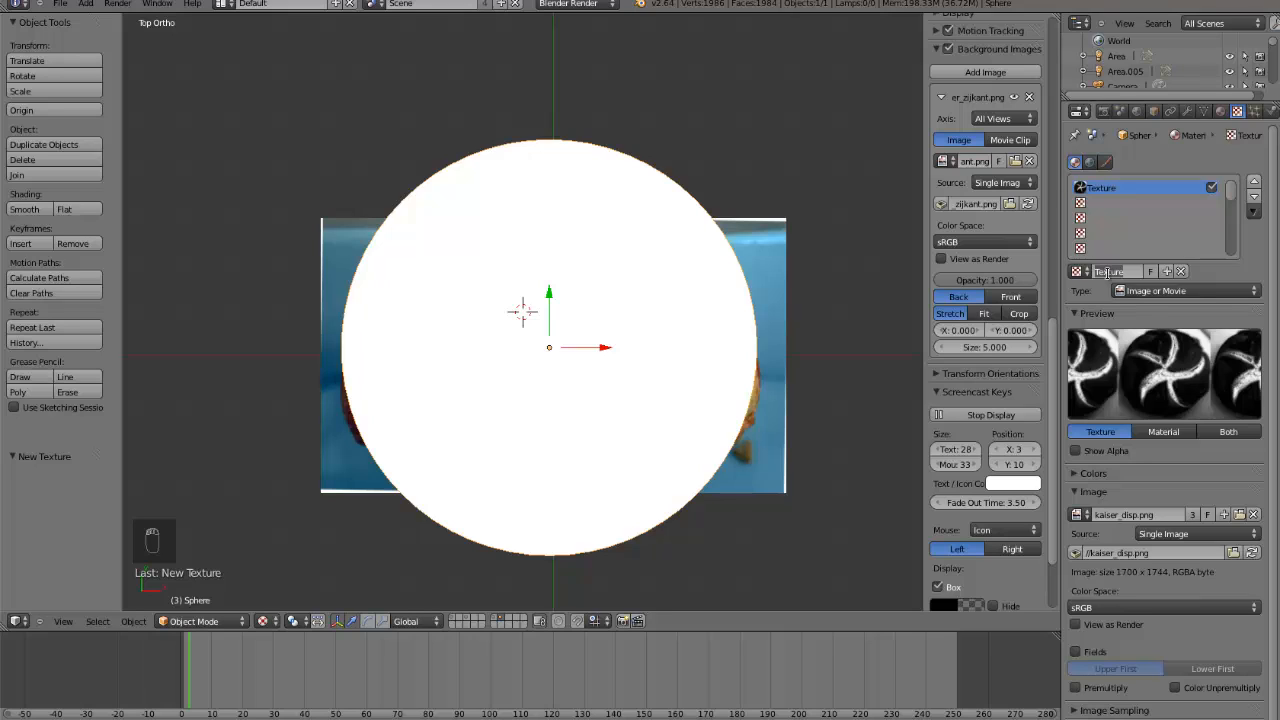
{"action": "type", "text": "te"}
{"action": "type", "text": "ead_disp"}
{"action": "key", "text": "Return"}
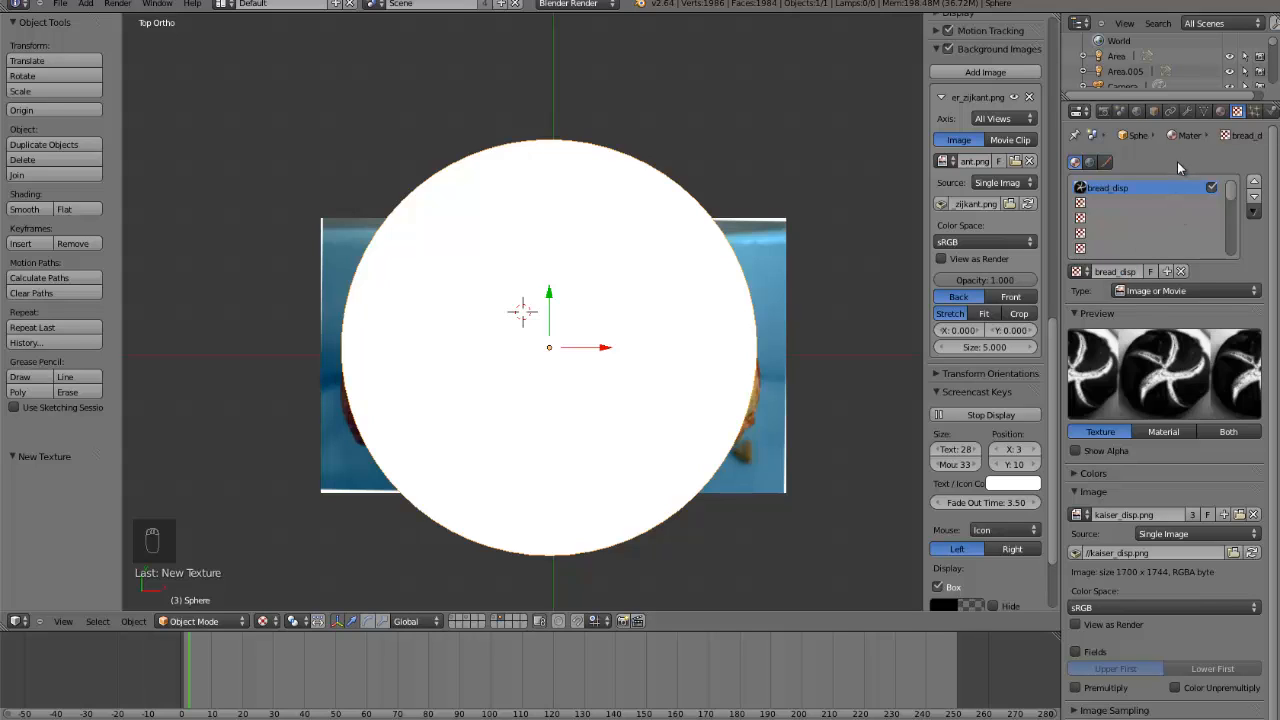
- Switch the render engine back to Cycles Render and check the roll from the top view
{"action": "left_click", "coordinate": [574, 4]}
{"action": "left_click", "coordinate": [581, 51]}
{"action": "mouse_move", "coordinate": [642, 368]}
{"action": "middle_mouse_down"}
{"action": "mouse_move", "coordinate": [634, 417]}
{"action": "mouse_move", "coordinate": [600, 326]}
{"action": "mouse_move", "coordinate": [623, 294]}
{"action": "mouse_move", "coordinate": [648, 323]}
{"action": "mouse_move", "coordinate": [643, 350]}
{"action": "middle_mouse_up"}
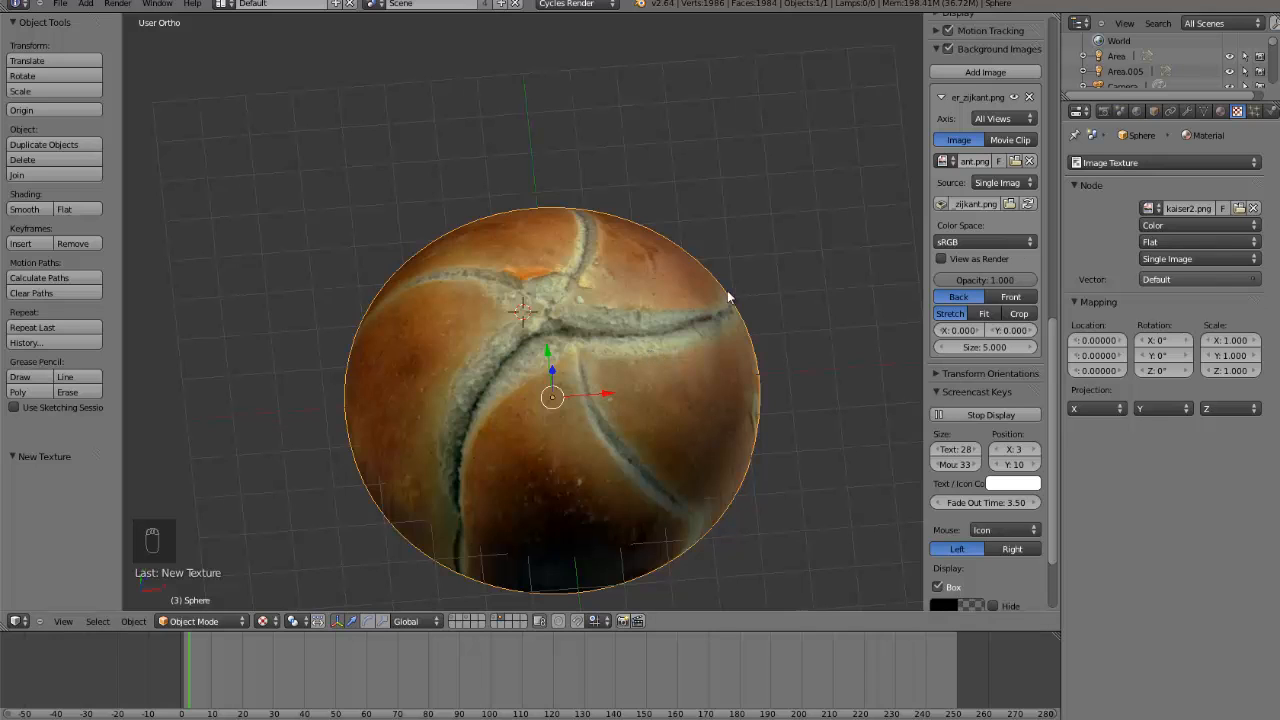
{"action": "key", "text": "KP_7"}
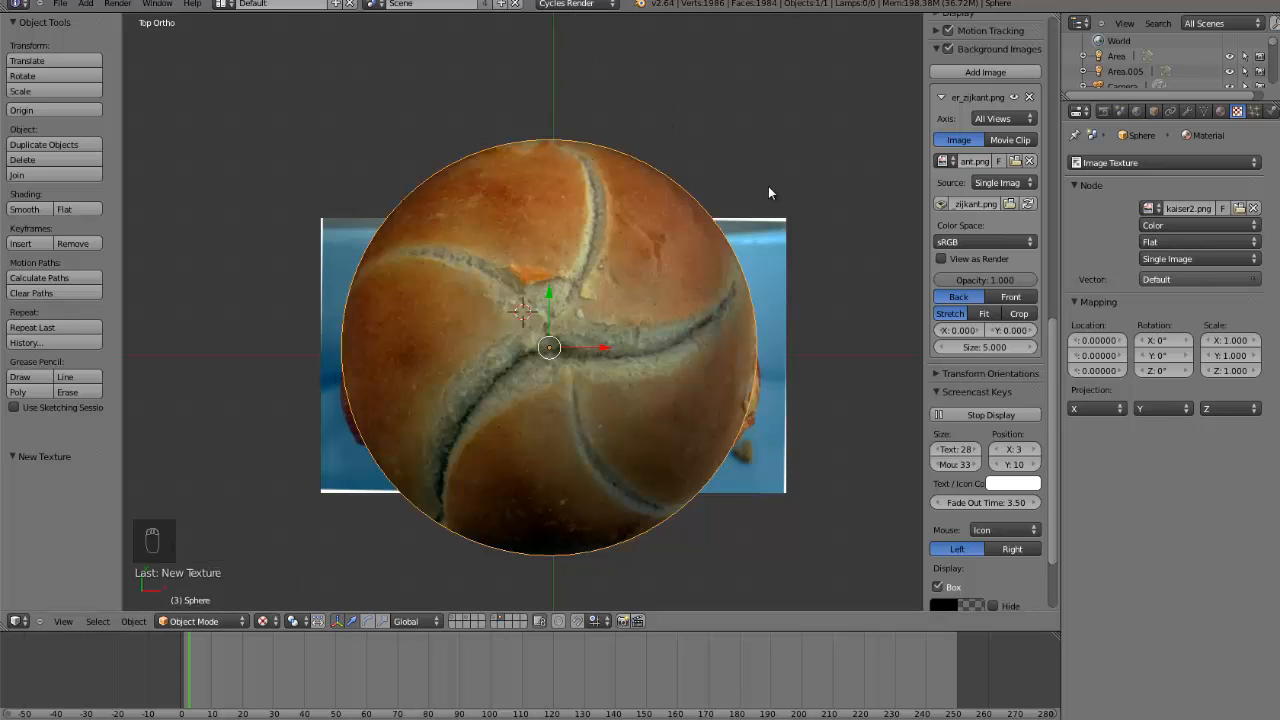
{"action": "scroll", "coordinate": [779, 188], "scroll_direction": "up", "scroll_amount": 2}
{"action": "scroll", "coordinate": [800, 186], "scroll_direction": "down", "scroll_amount": 2}
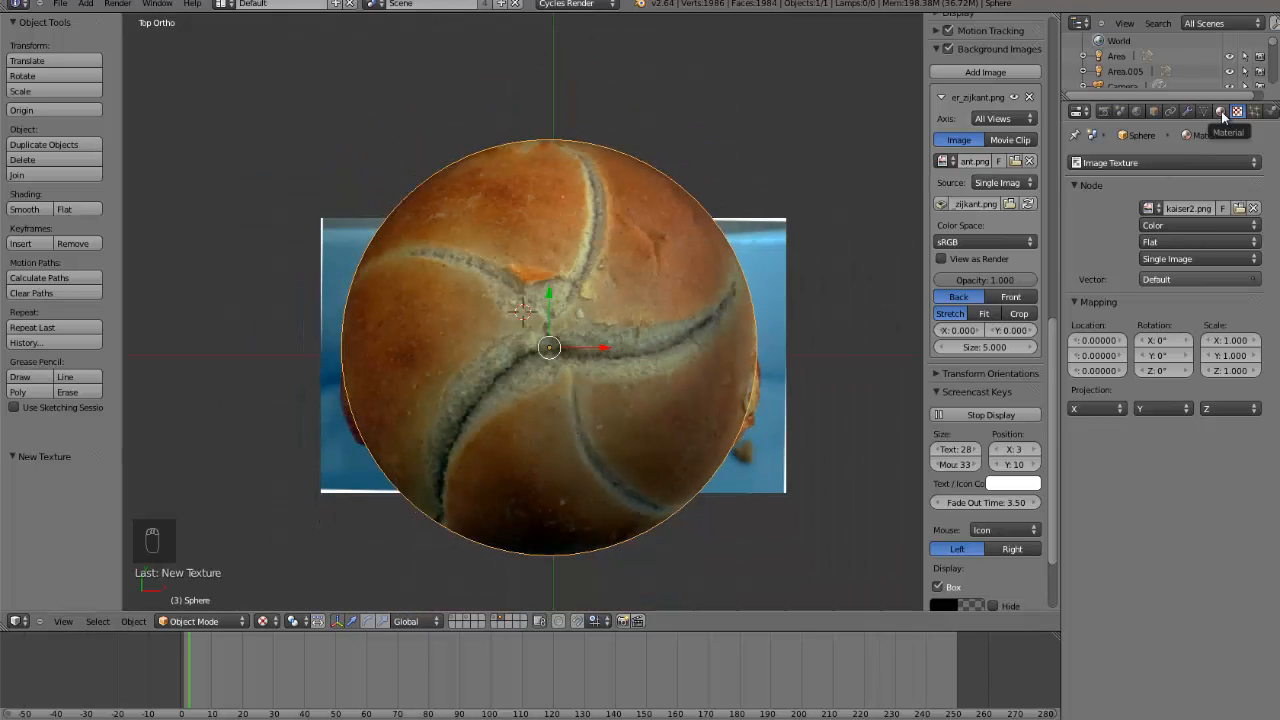
- Add a Displace modifier to the roll below its Subdivision Surface modifier
{"action": "left_click", "coordinate": [1187, 111]}
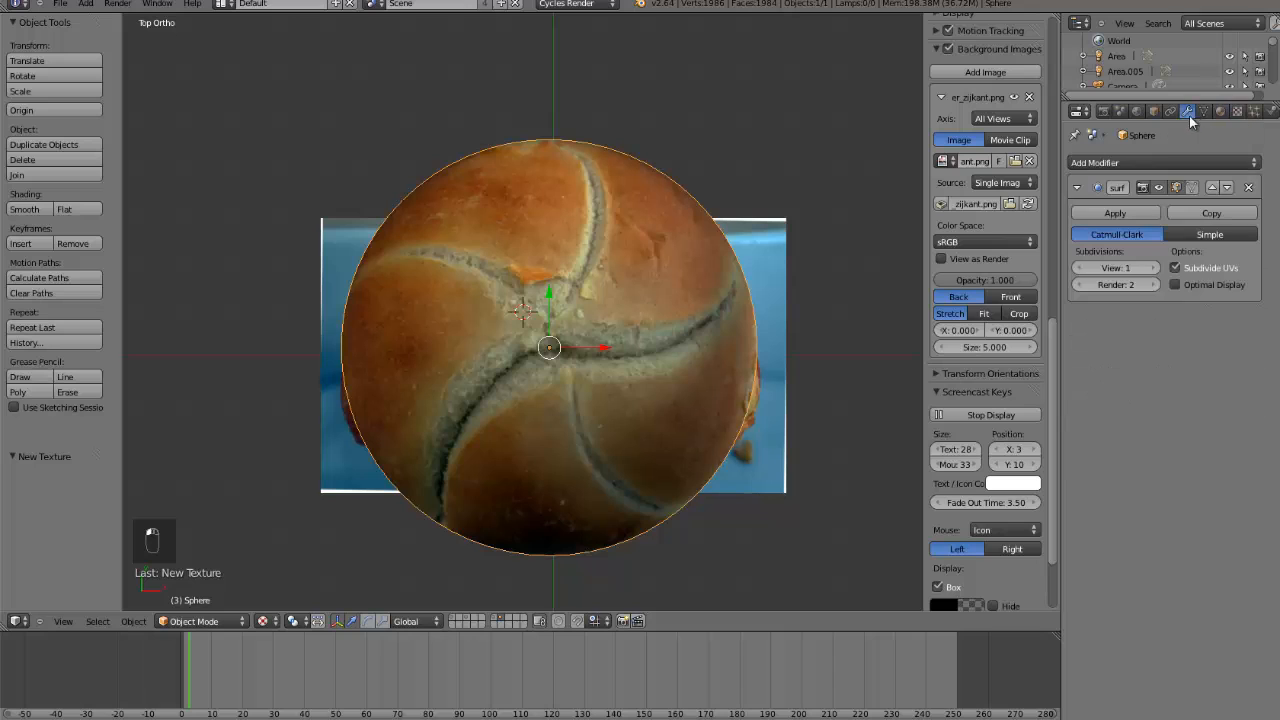
{"action": "left_click", "coordinate": [1143, 162]}
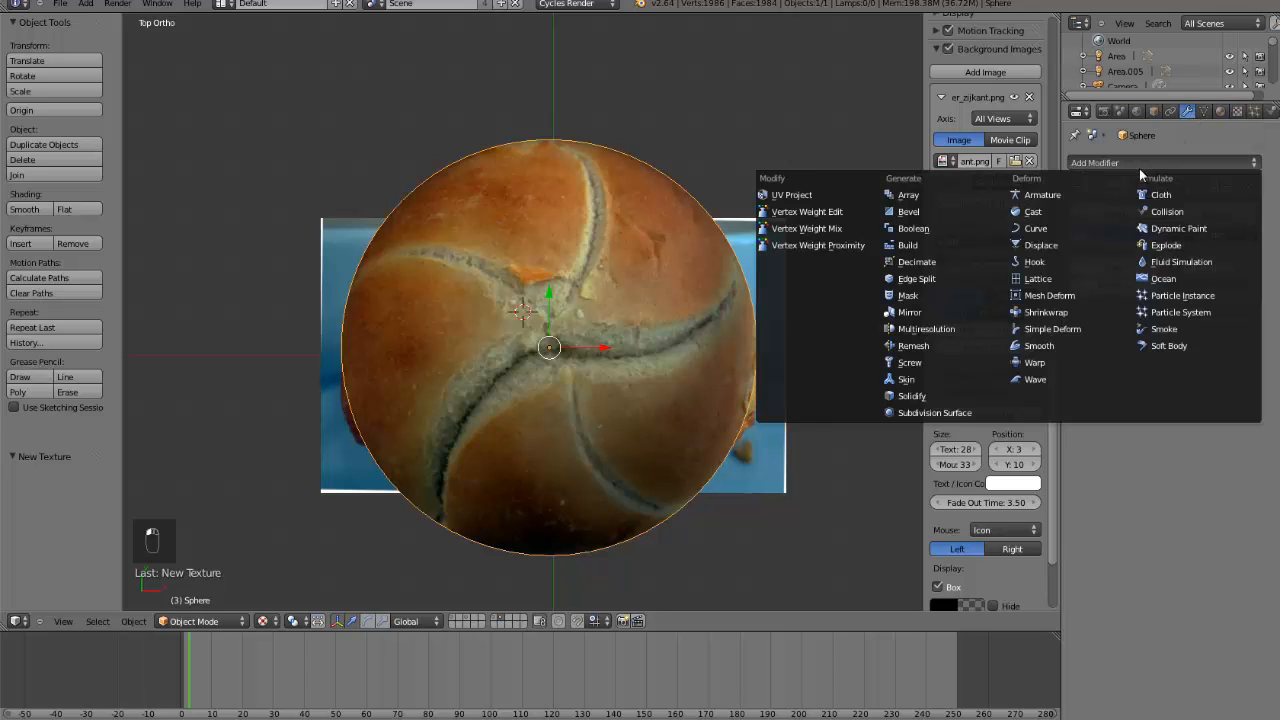
{"action": "left_click", "coordinate": [1052, 244]}
{"action": "scroll", "coordinate": [659, 289], "scroll_direction": "down", "scroll_amount": 4}
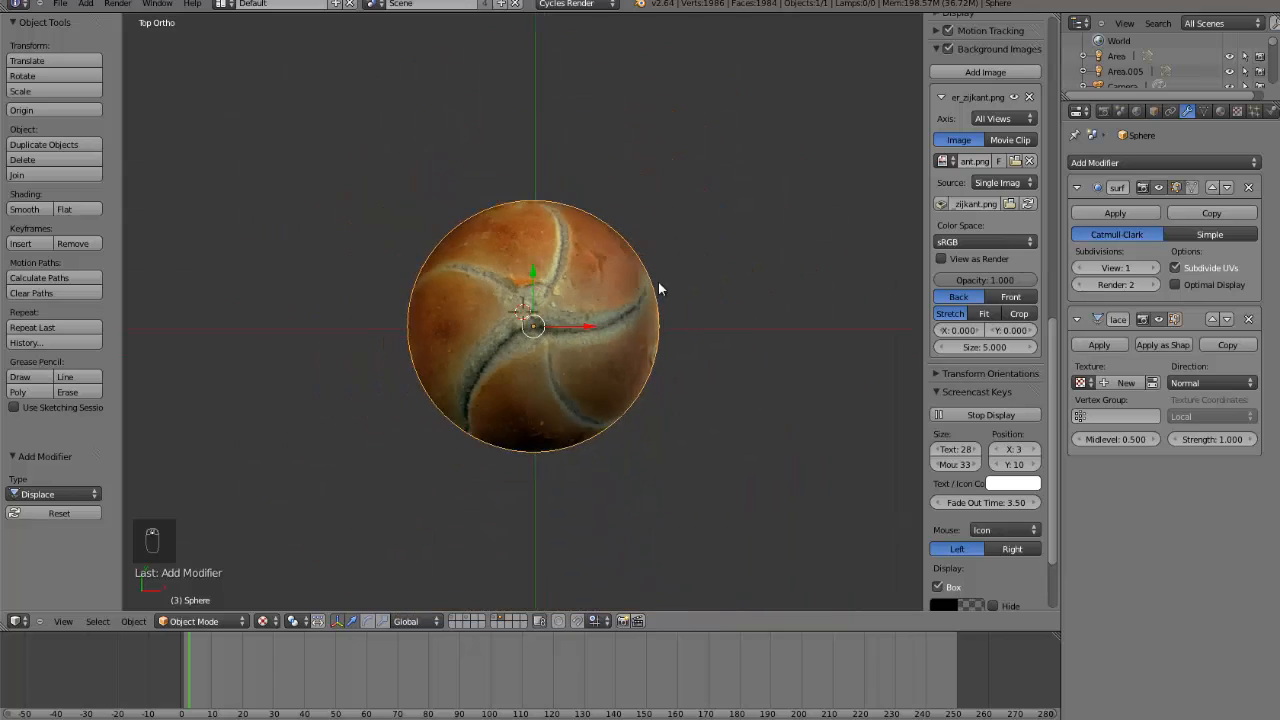
{"action": "middle_click_drag", "start_coordinate": [659, 289], "coordinate": [612, 253]}
{"action": "scroll", "coordinate": [683, 275], "scroll_direction": "up", "scroll_amount": 4}
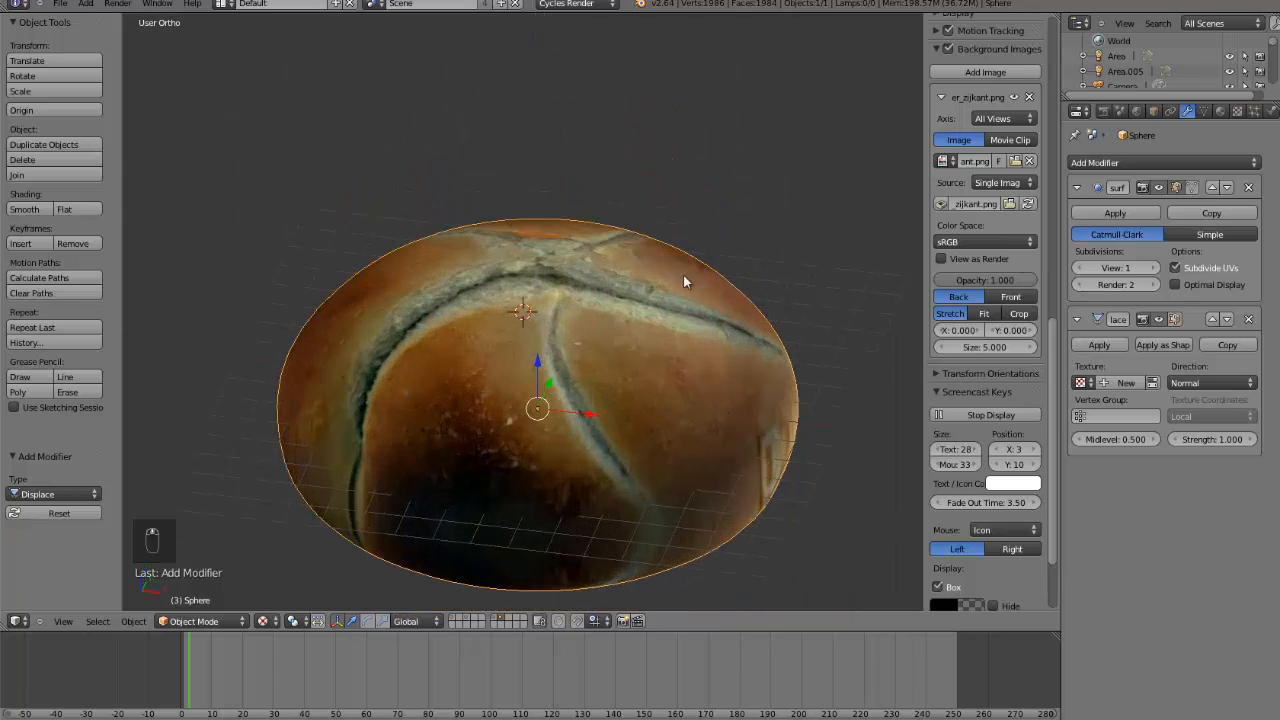
- Assign the bread_disp texture to the roll's Displace modifier and set its texture coordinates to UV
{"action": "left_click", "coordinate": [1080, 382]}
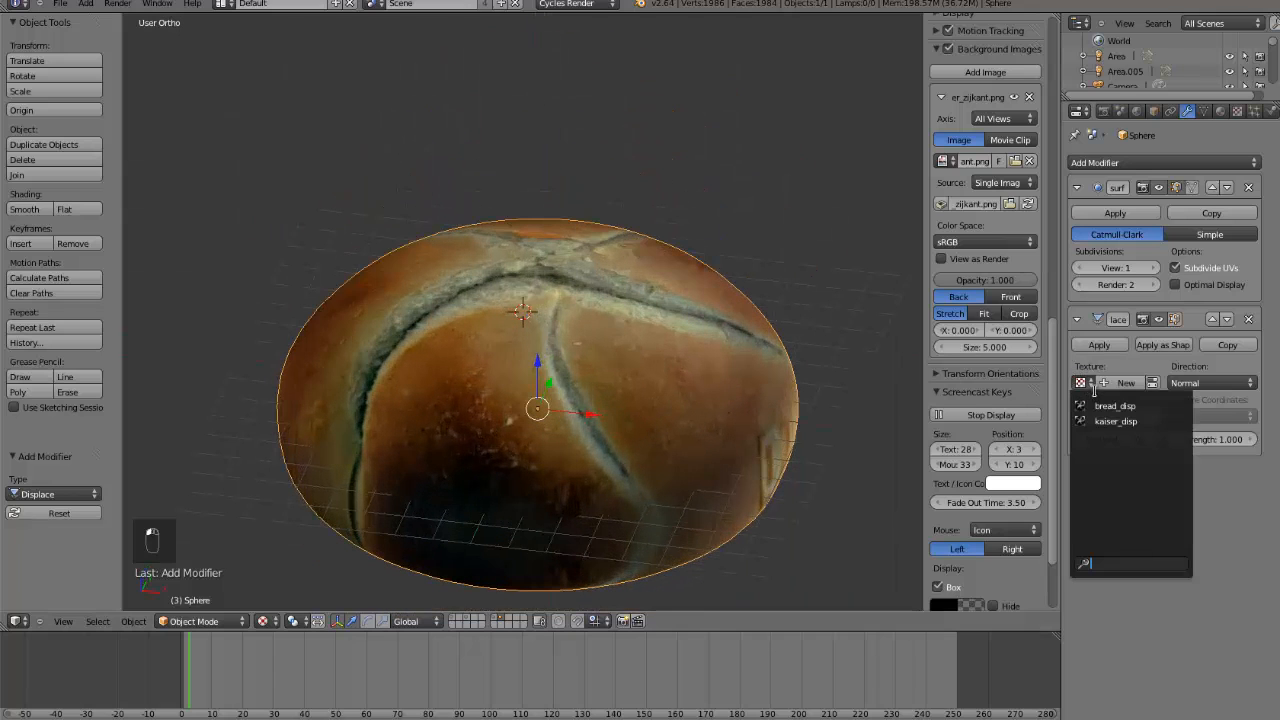
{"action": "left_click", "coordinate": [1115, 407]}
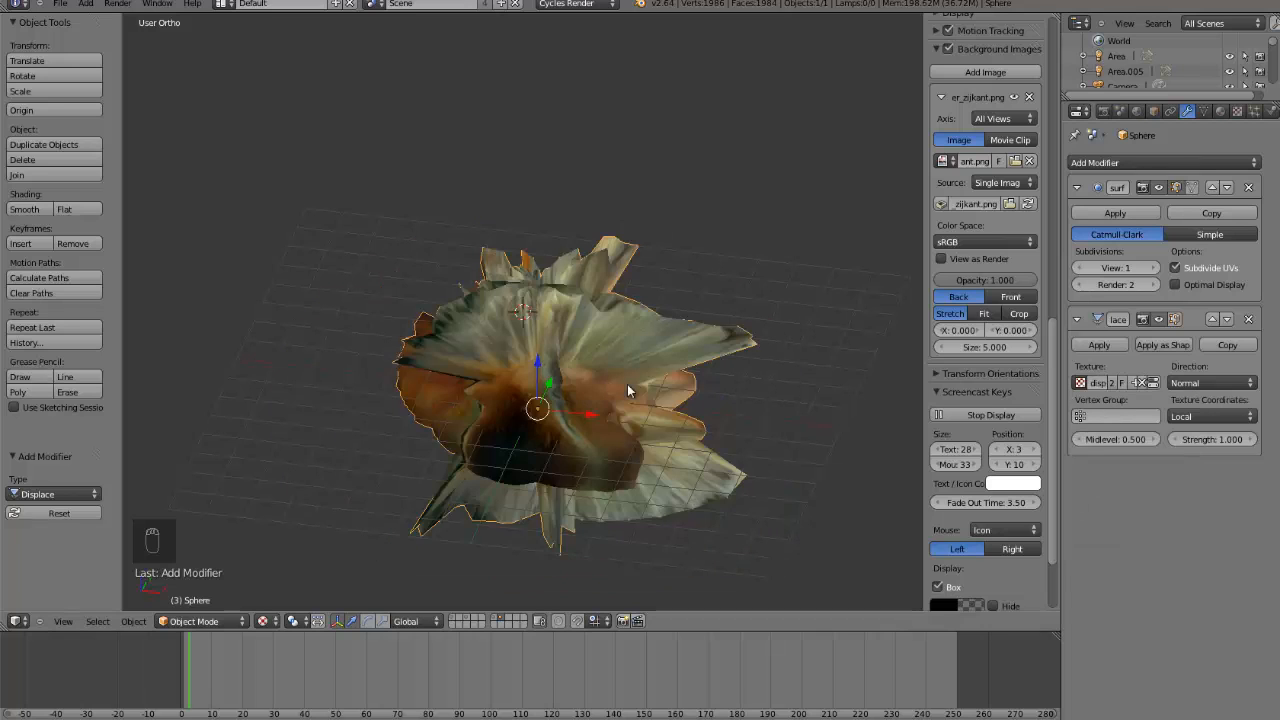
{"action": "left_click", "coordinate": [1212, 415]}
{"action": "left_click", "coordinate": [1167, 350]}
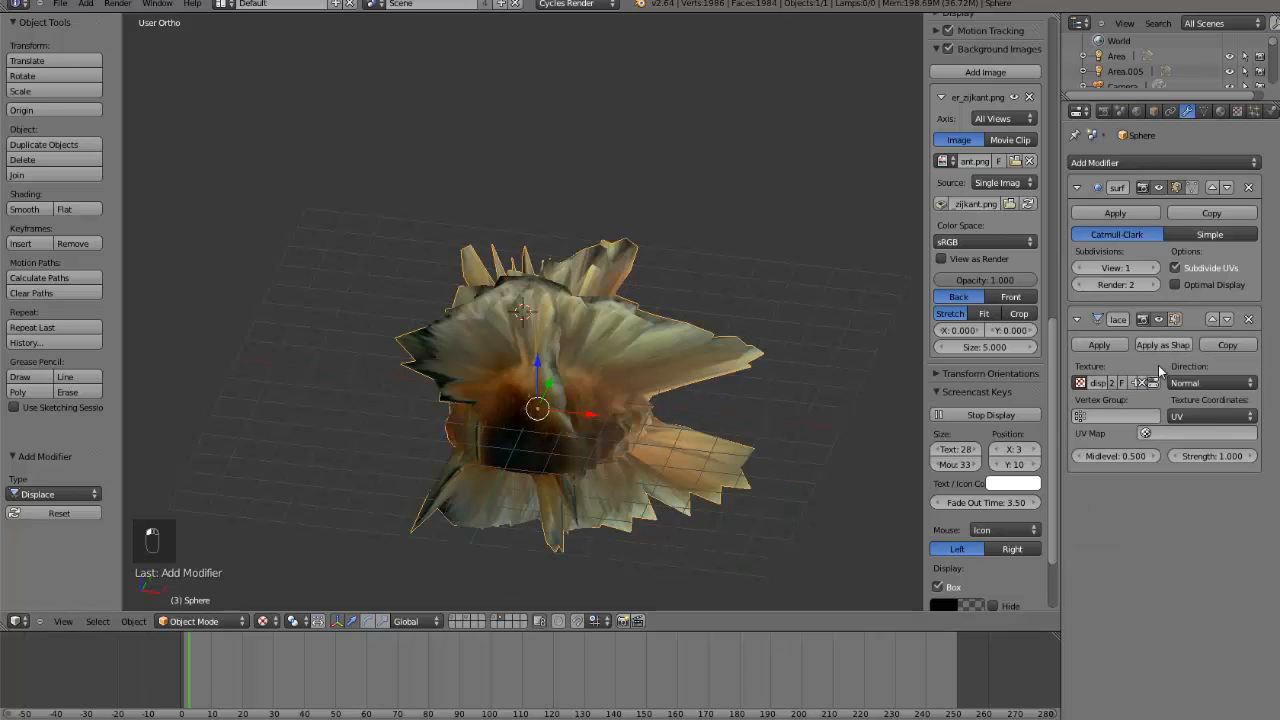
- Set the Displace modifier's strength to -0.1 and check the roll's relief in solid shading
{"action": "left_click", "coordinate": [1216, 458]}
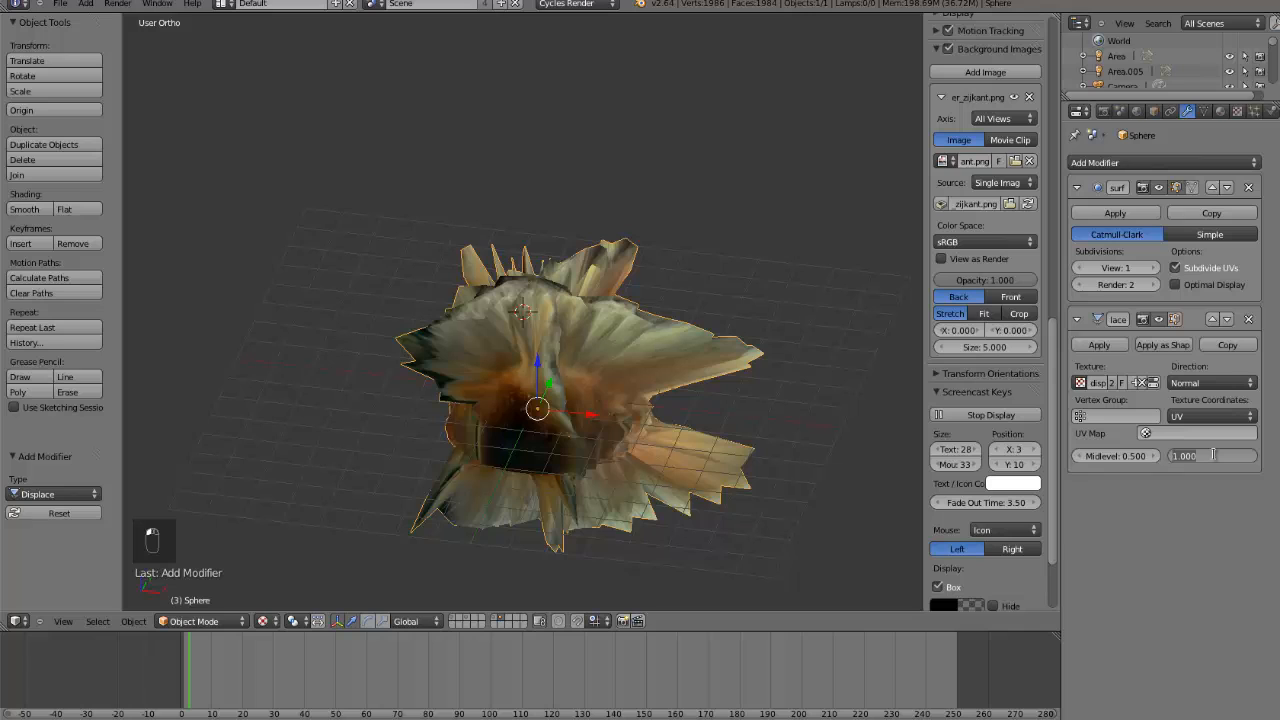
{"action": "key", "text": "BackSpace"}
{"action": "type", "text": "-0.1"}
{"action": "key", "text": "Return"}
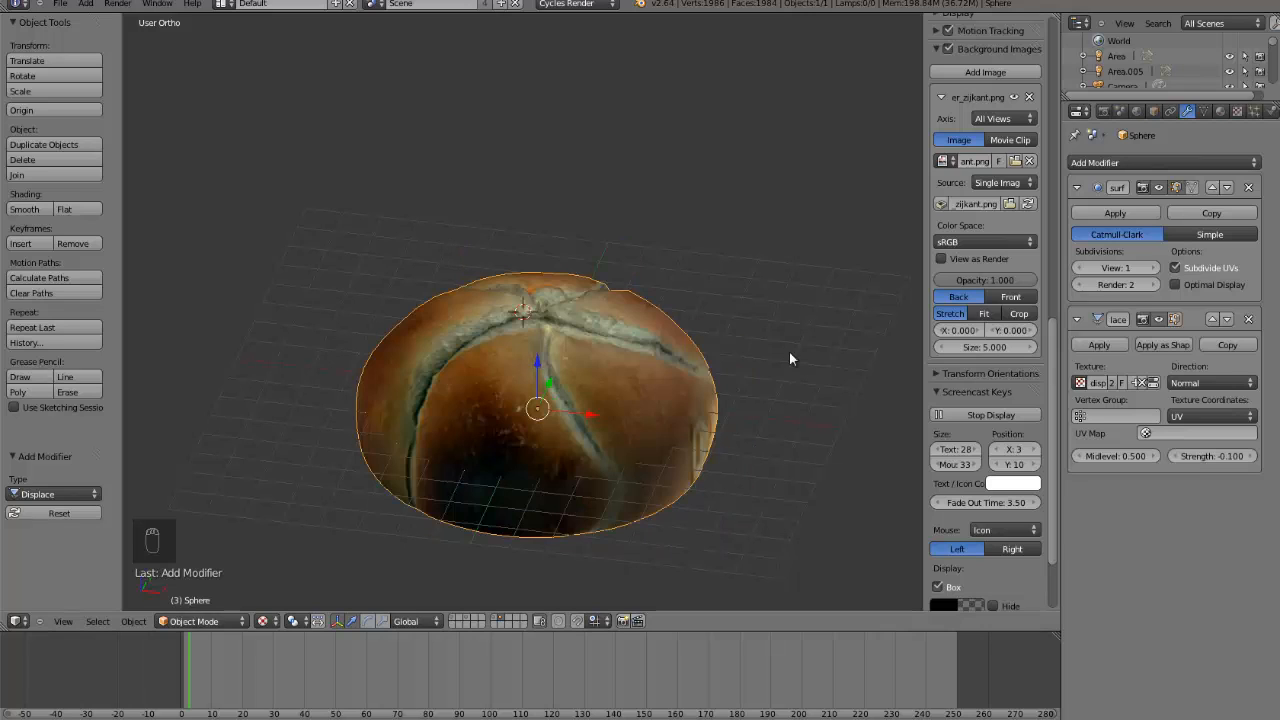
{"action": "key", "text": "z"}
{"action": "key", "text": "z"}
{"action": "middle_click_drag", "start_coordinate": [611, 314], "coordinate": [587, 404]}
{"action": "scroll", "coordinate": [630, 326], "scroll_direction": "up", "scroll_amount": 4}
{"action": "scroll", "coordinate": [587, 400], "scroll_direction": "down", "scroll_amount": 3}
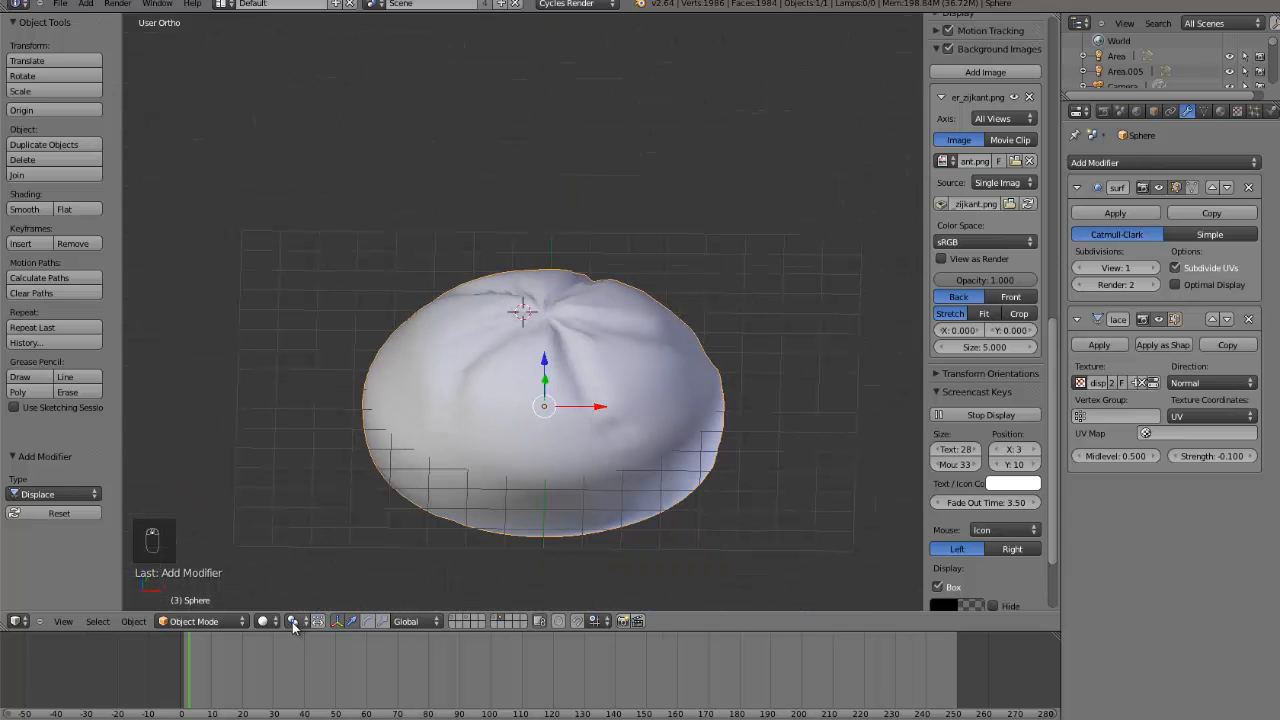
- Preview the roll in rendered shading and return to solid shading
{"action": "left_click", "coordinate": [263, 621]}
{"action": "left_click", "coordinate": [286, 523]}
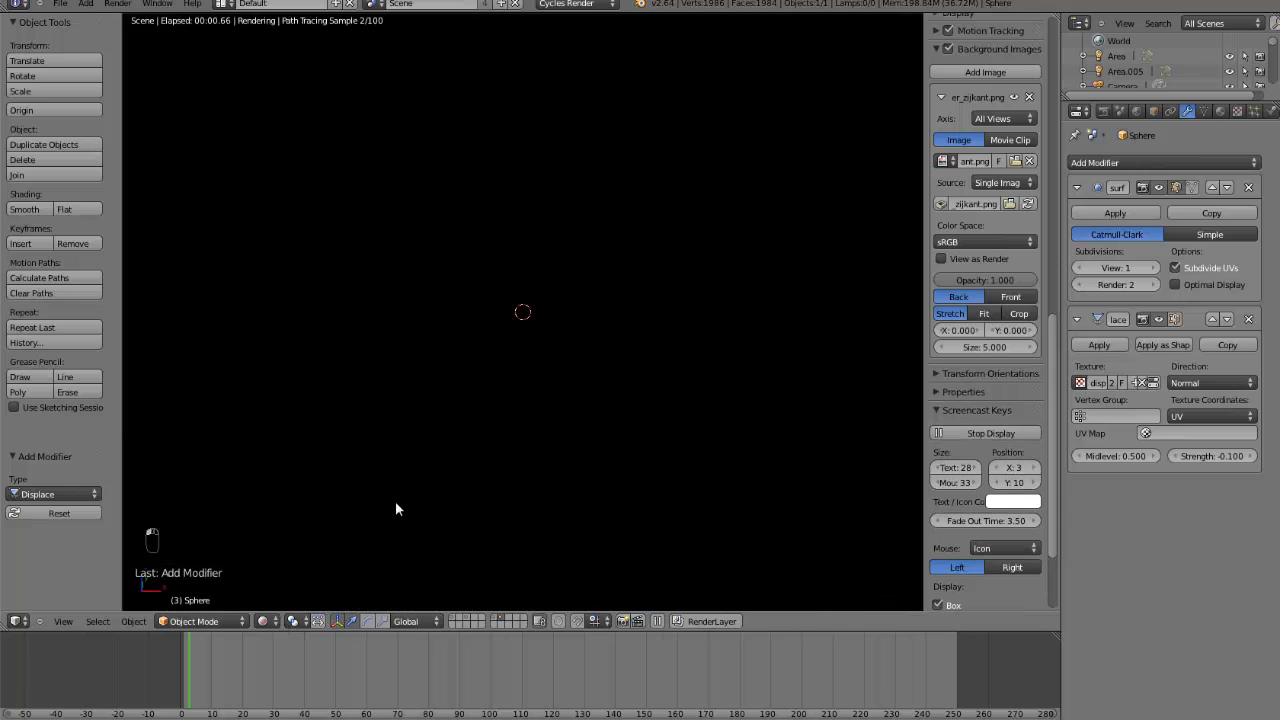
{"action": "left_click", "coordinate": [263, 621]}
{"action": "left_click", "coordinate": [288, 580]}
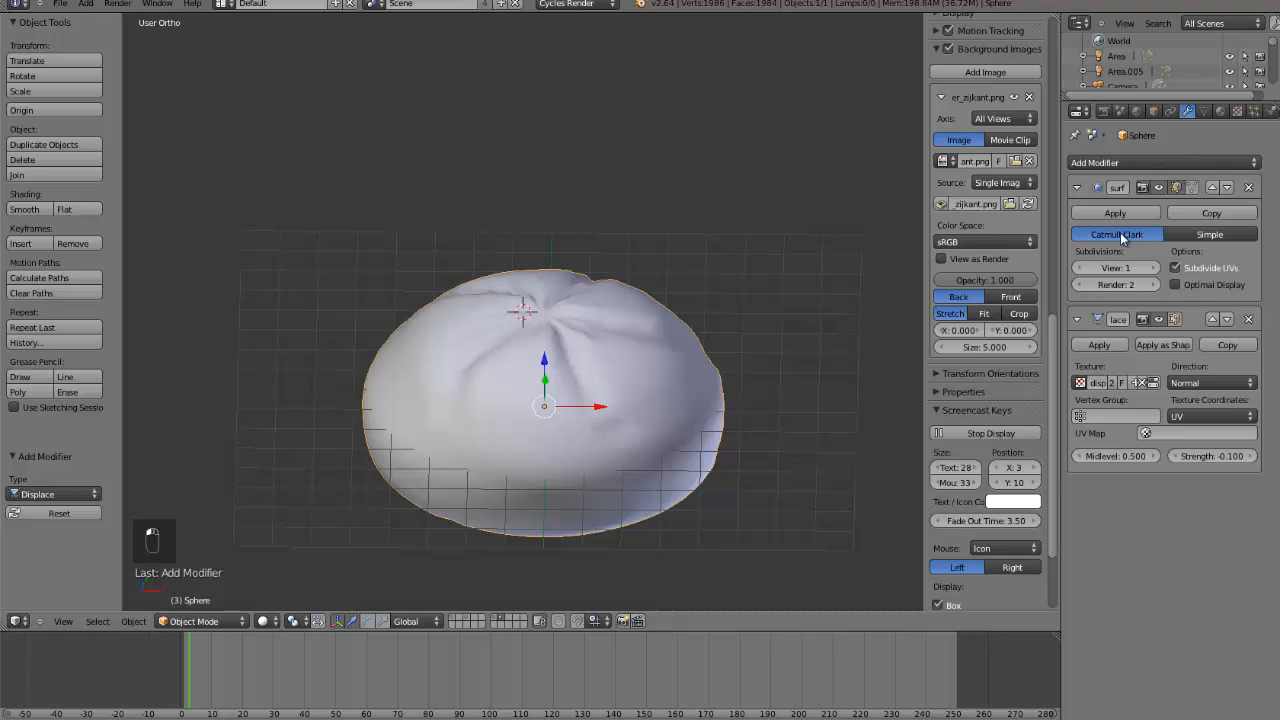
- Set the world background strength to 2 and show the roll in rendered shading
{"action": "left_click", "coordinate": [1137, 111]}
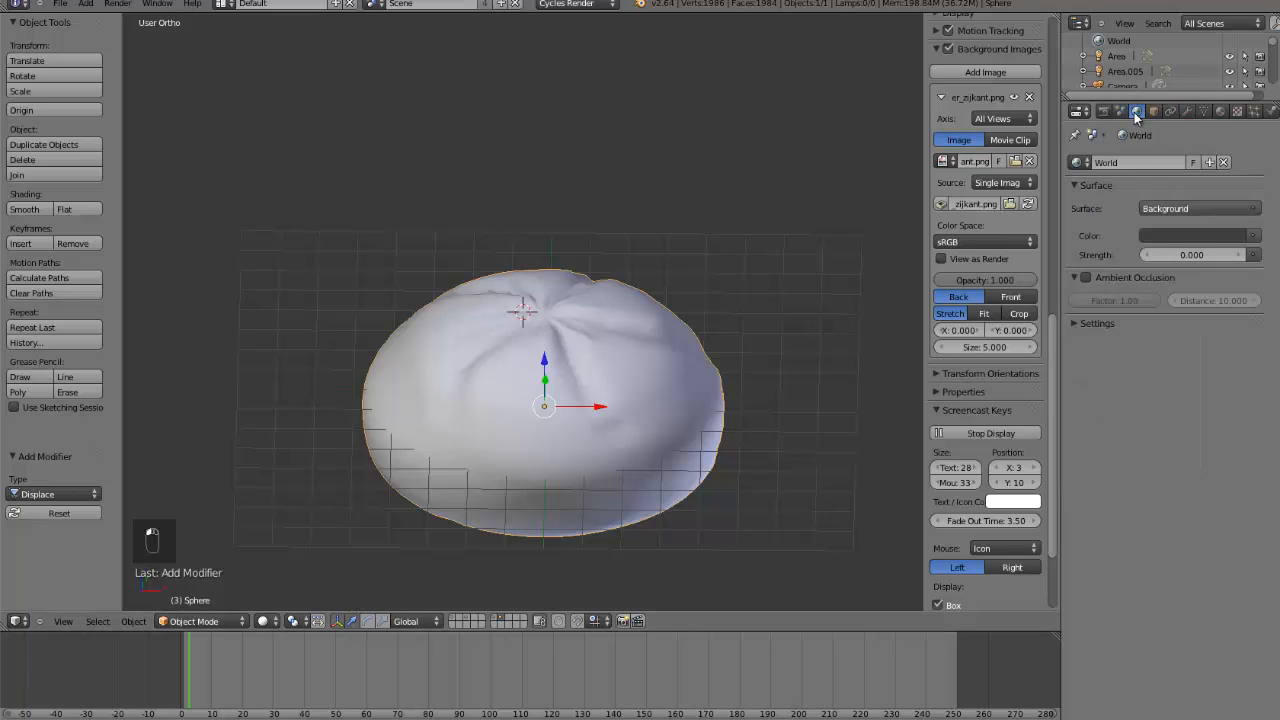
{"action": "left_click", "coordinate": [1187, 254]}
{"action": "type", "text": "2"}
{"action": "key", "text": "Return"}
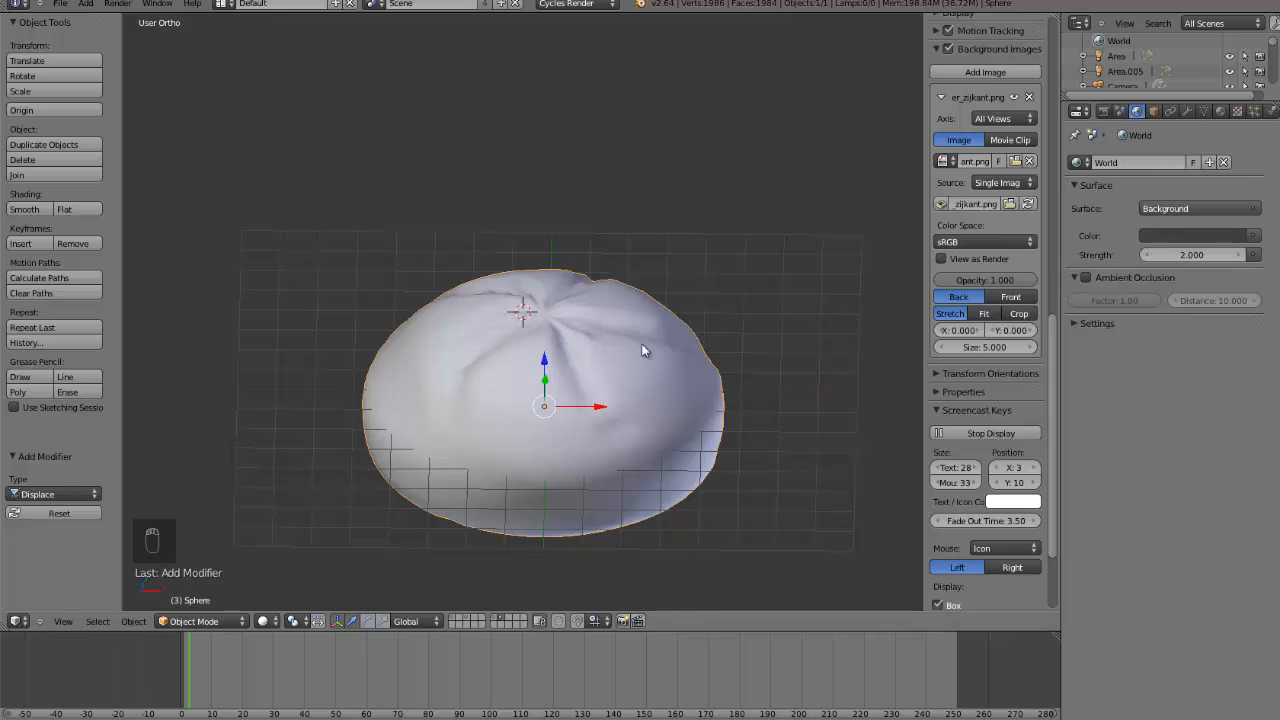
{"action": "scroll", "coordinate": [520, 445], "scroll_direction": "up", "scroll_amount": 2}
{"action": "left_click", "coordinate": [274, 624]}
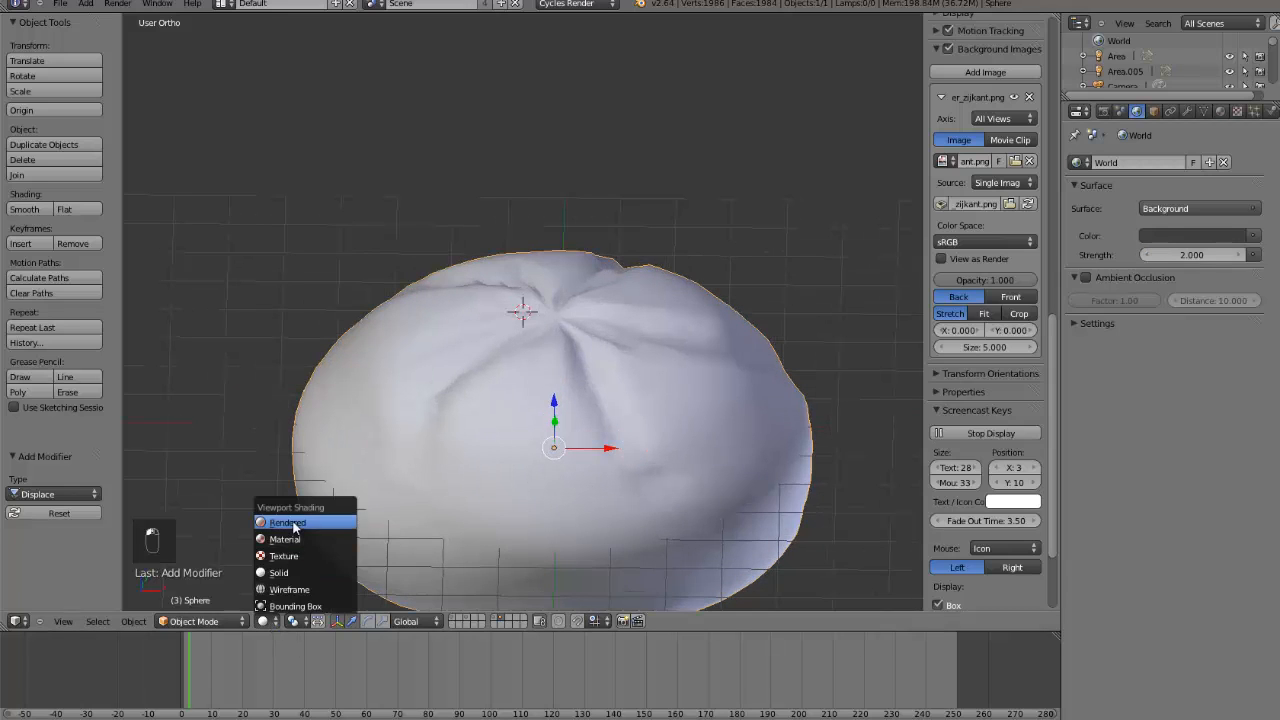
{"action": "left_click", "coordinate": [292, 518]}
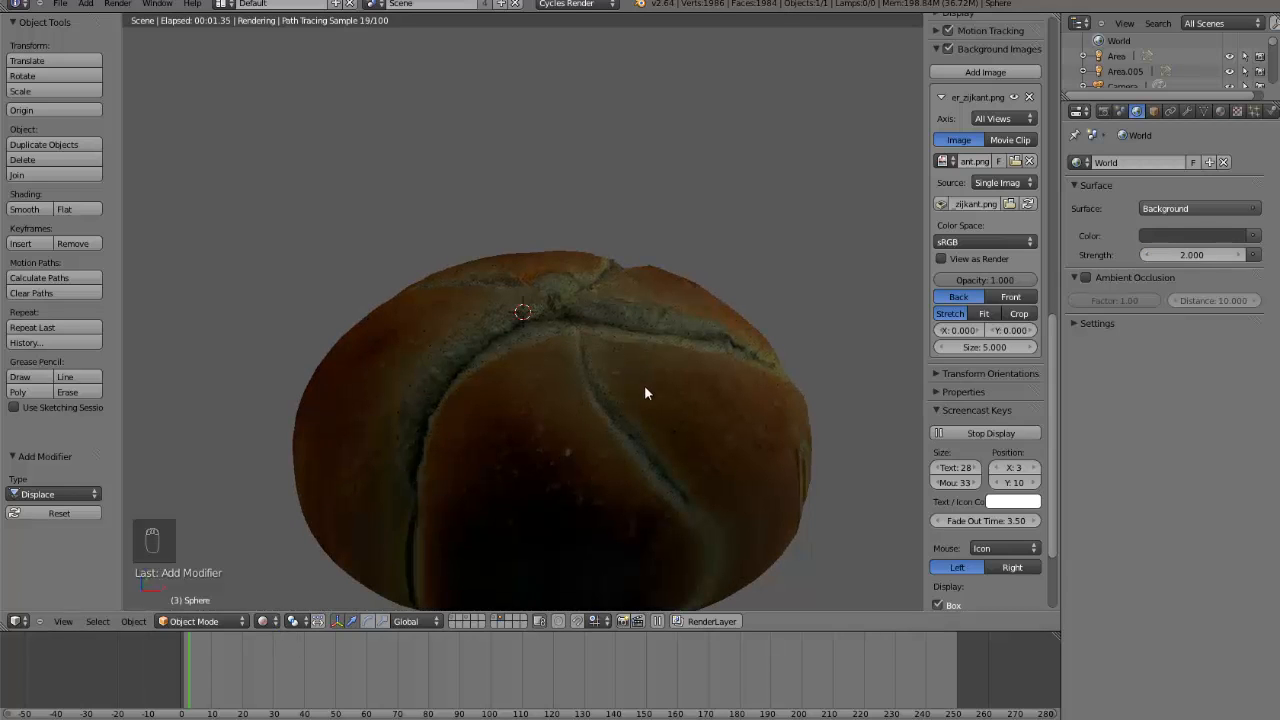
- Raise the world background strength to 8 and examine the rendered roll from near and far
{"action": "left_click", "coordinate": [1192, 254]}
{"action": "type", "text": "8"}
{"action": "key", "text": "Return"}
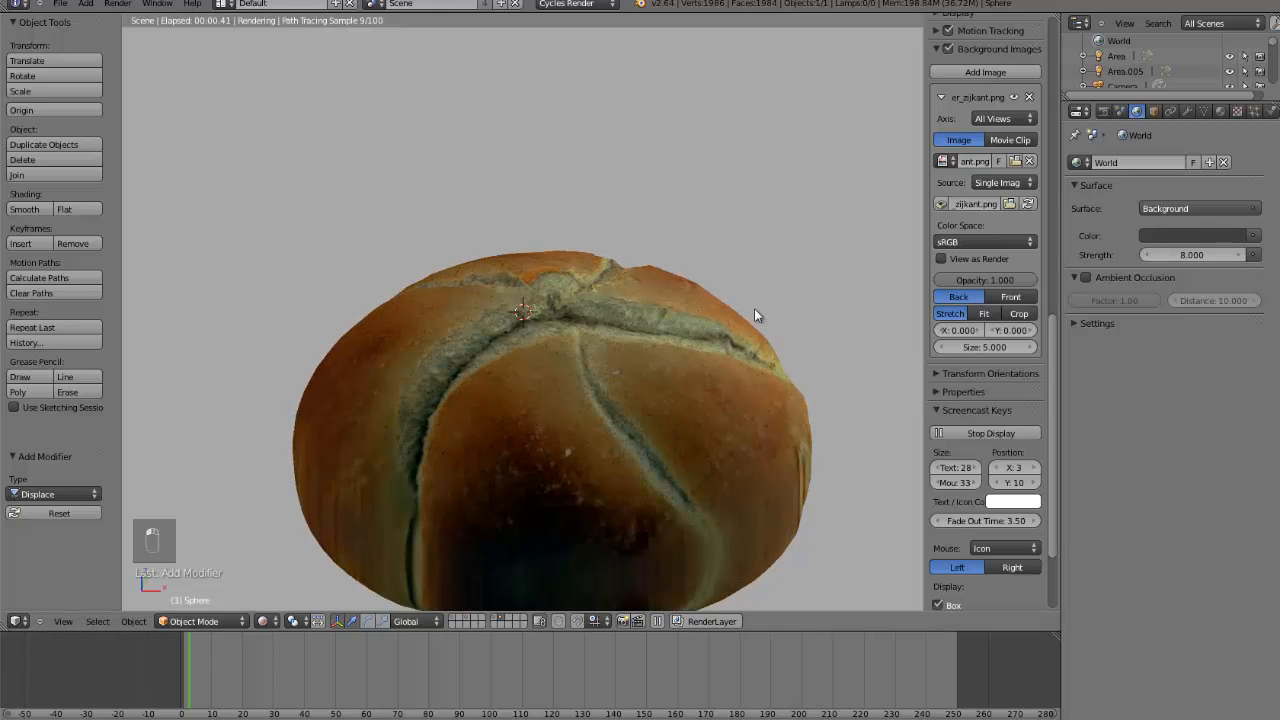
{"action": "scroll", "coordinate": [636, 362], "scroll_direction": "down", "scroll_amount": 5}
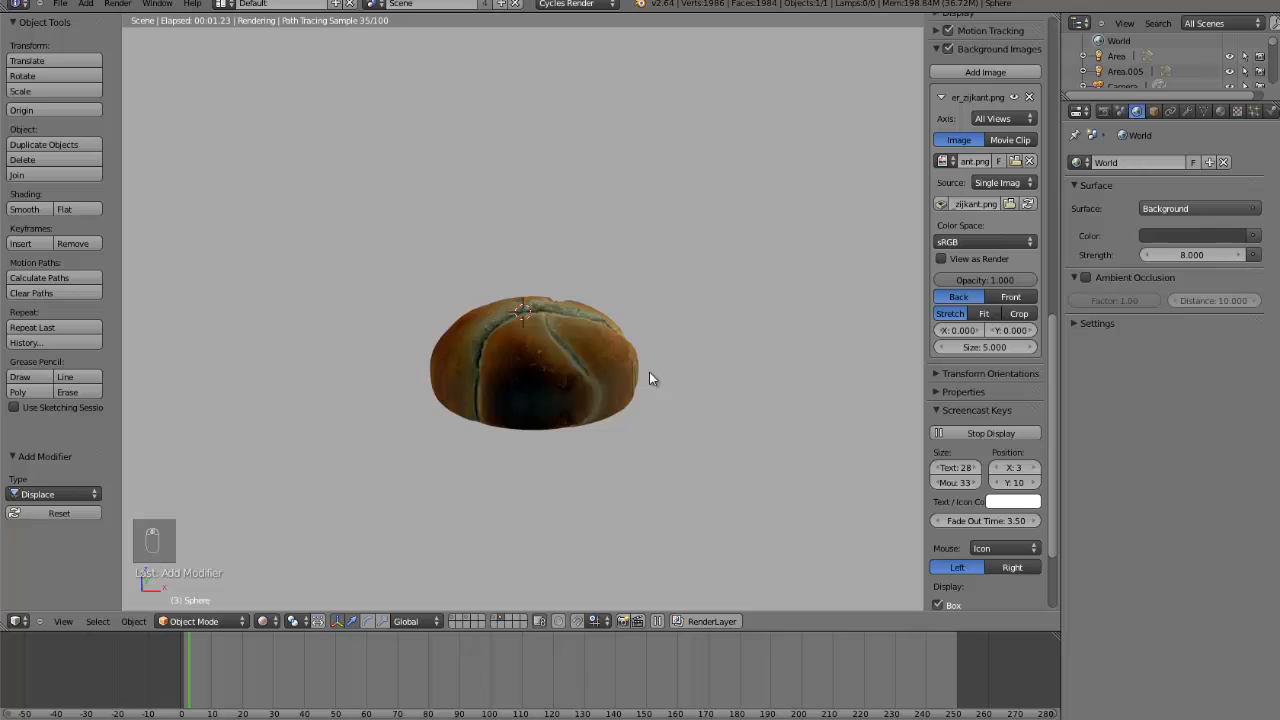
{"action": "scroll", "coordinate": [643, 393], "scroll_direction": "down", "scroll_amount": 3}
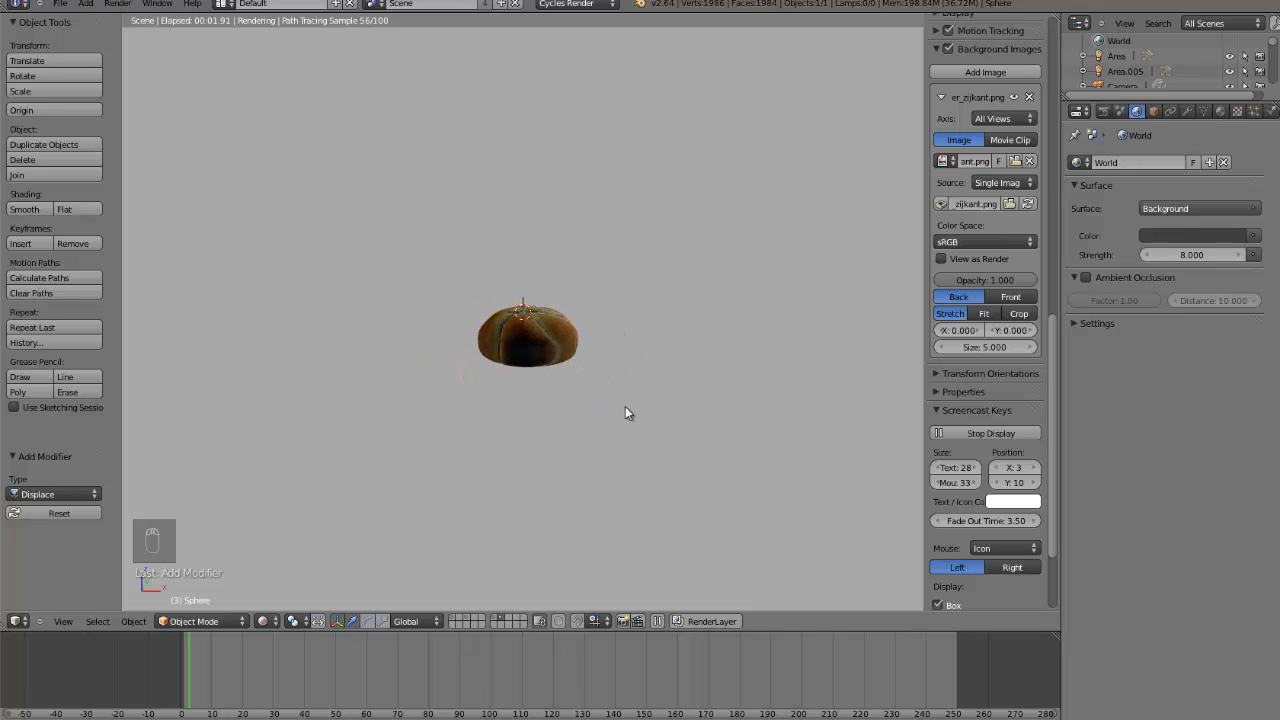
{"action": "scroll", "coordinate": [625, 412], "scroll_direction": "up", "scroll_amount": 10}
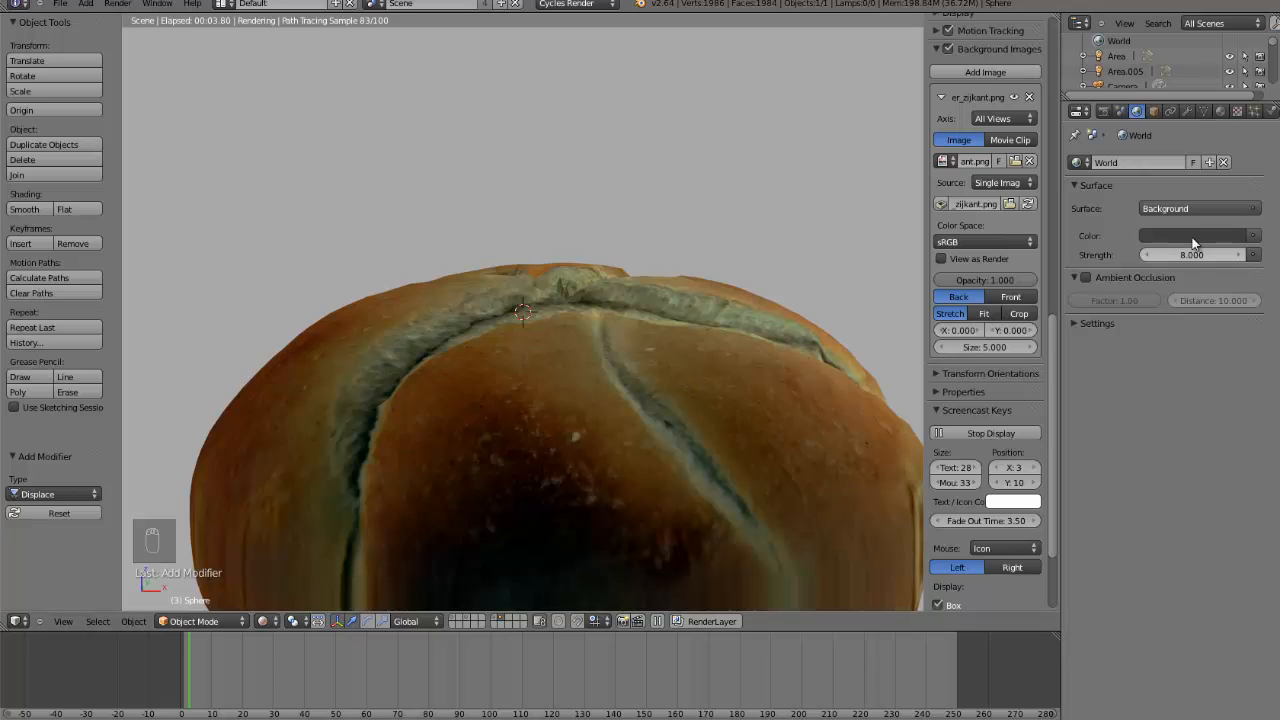
{"action": "scroll", "coordinate": [737, 360], "scroll_direction": "down", "scroll_amount": 2}
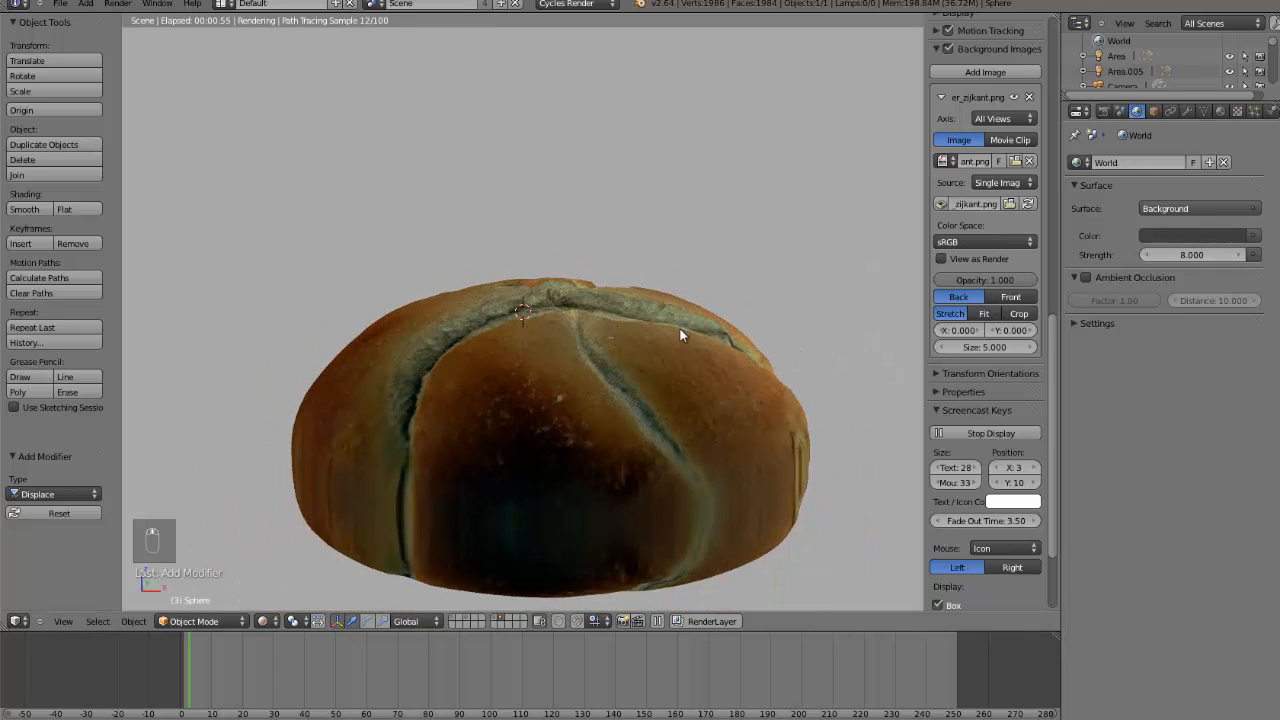
{"action": "middle_click_drag", "start_coordinate": [680, 331], "coordinate": [680, 369]}
- Return to solid shading and try a higher viewport subdivision level on the roll's Subdivision Surface modifier, then reset it to 1
{"action": "key", "text": "Tab"}
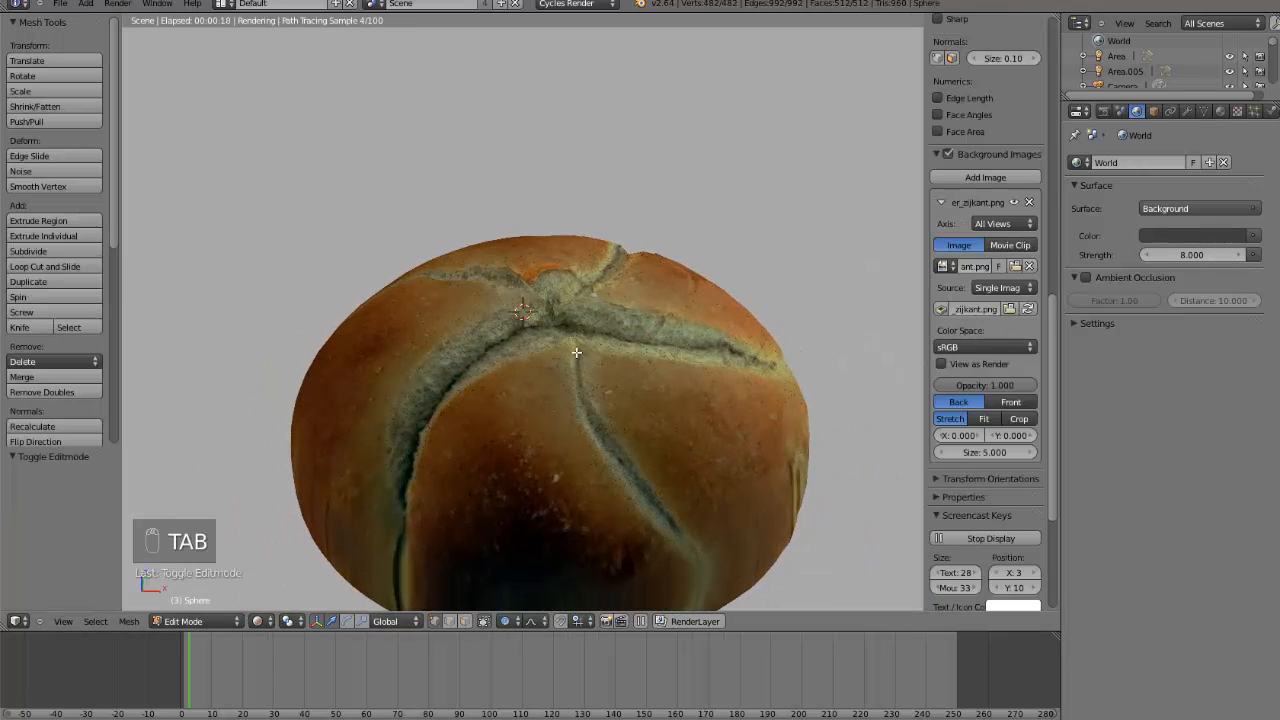
{"action": "key", "text": "Tab"}
{"action": "left_click", "coordinate": [263, 621]}
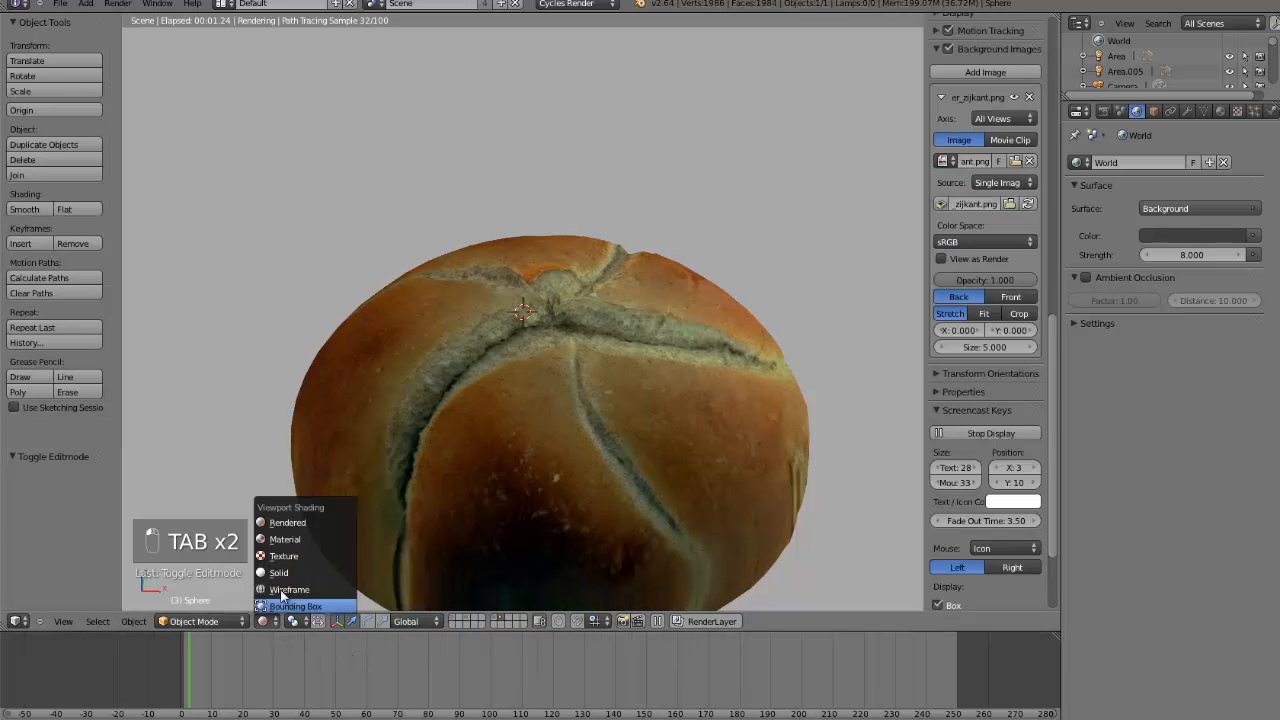
{"action": "left_click", "coordinate": [288, 569]}
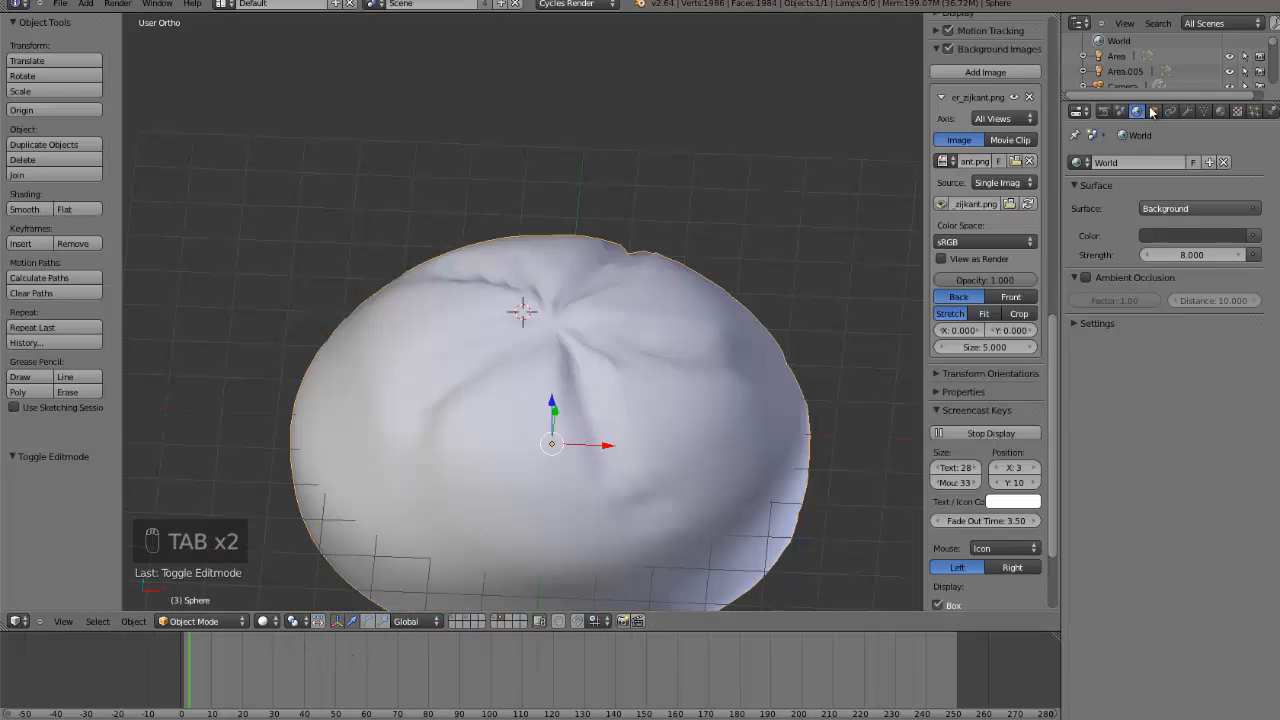
{"action": "left_click", "coordinate": [1187, 111]}
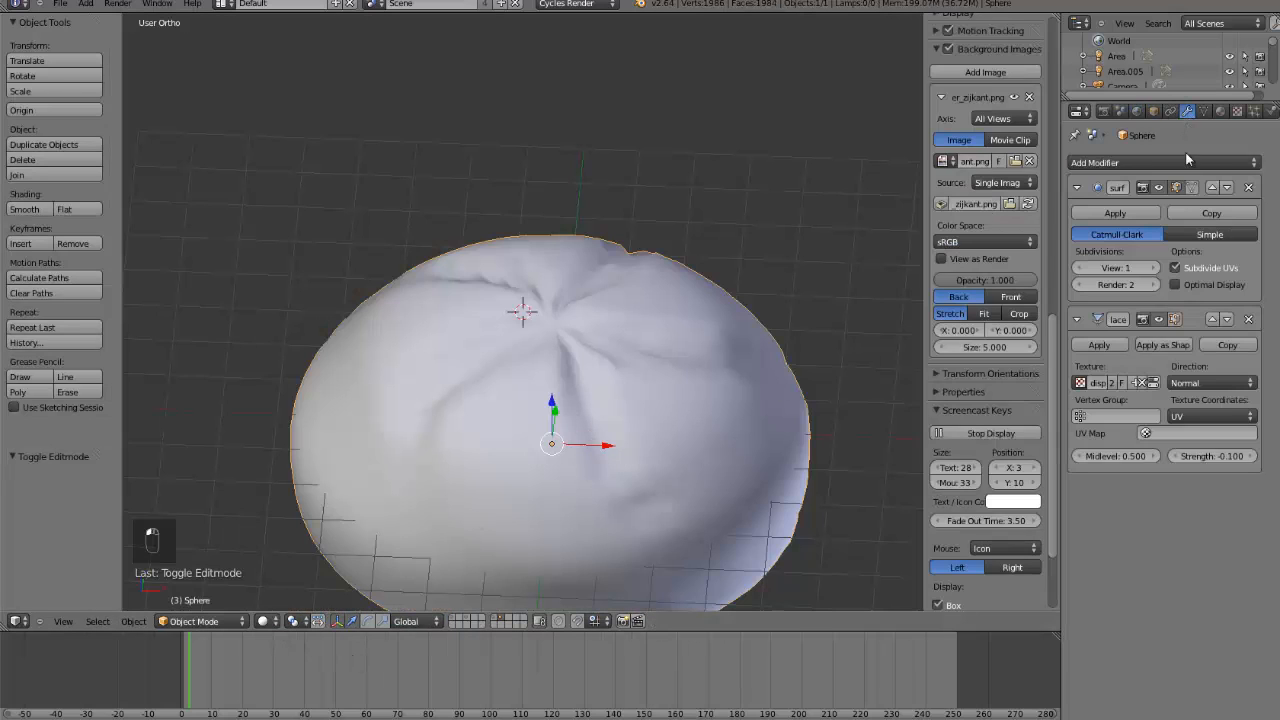
{"action": "left_click", "coordinate": [1150, 268]}
{"action": "left_click", "coordinate": [1079, 268]}
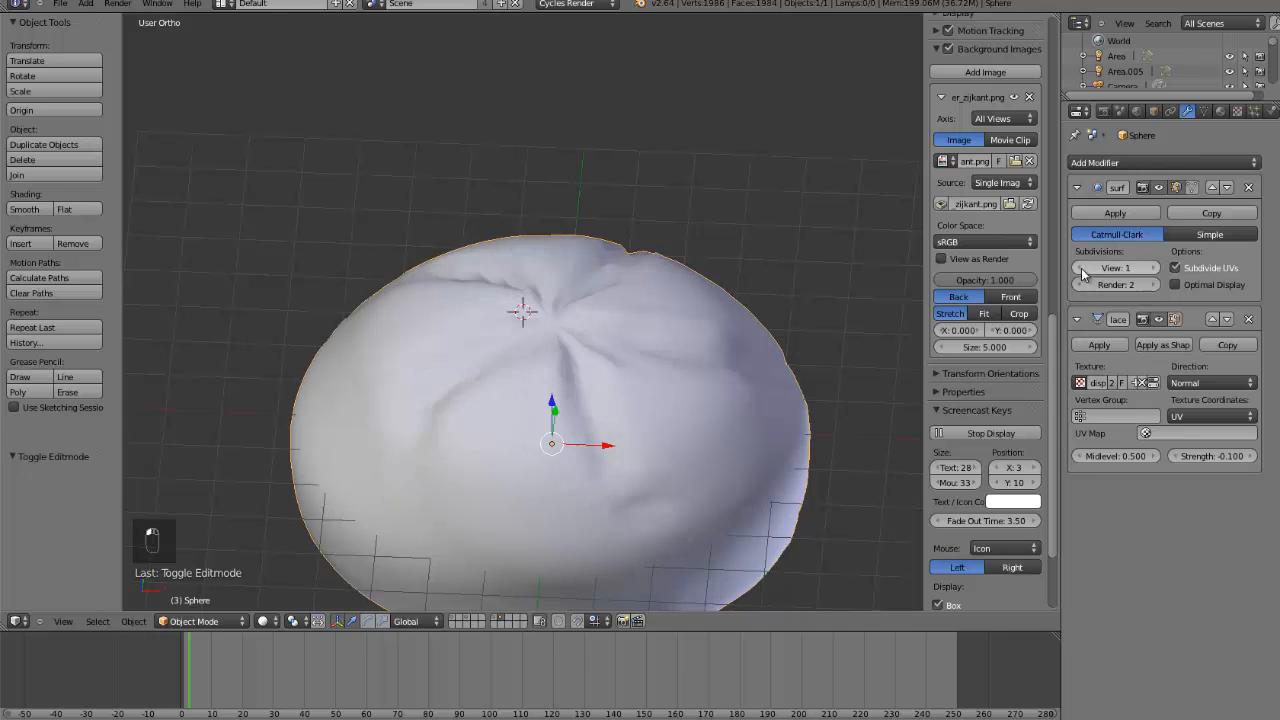
- Subdivide the roll's entire mesh three times in Edit Mode
{"action": "key", "text": "Tab"}
{"action": "left_click", "coordinate": [56, 249]}
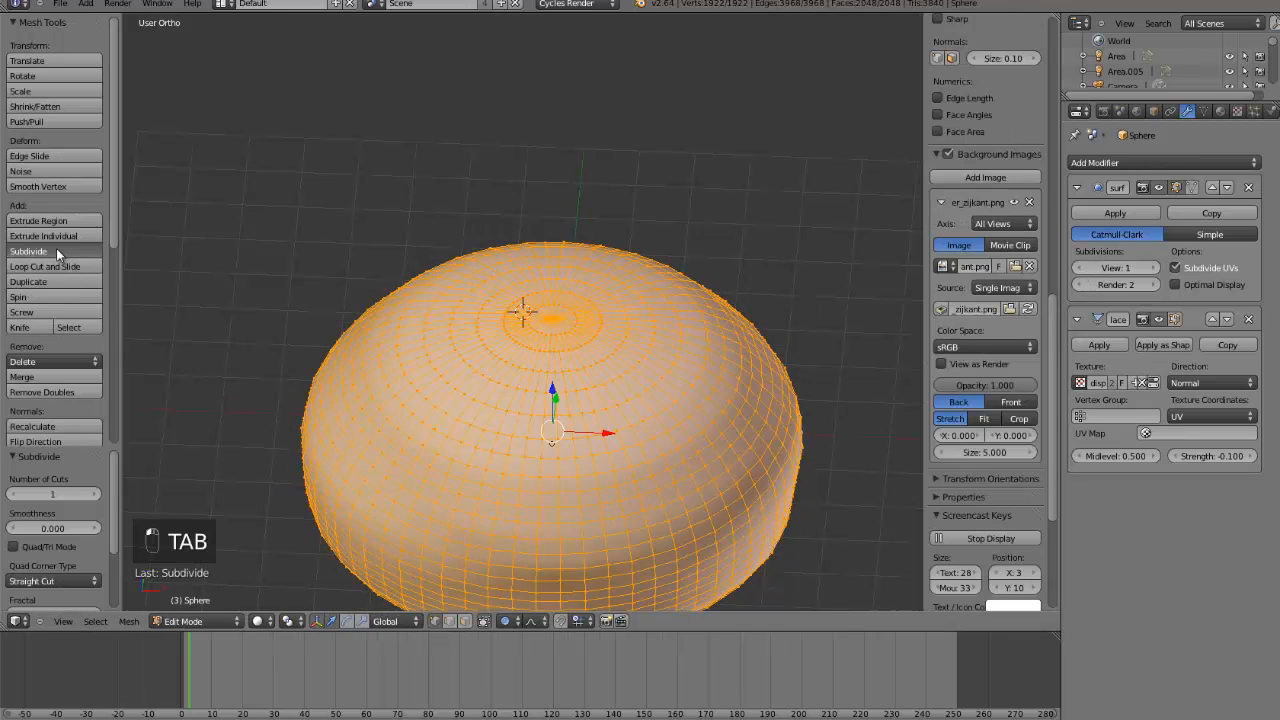
{"action": "left_click", "coordinate": [56, 248]}
{"action": "key", "text": "Tab"}
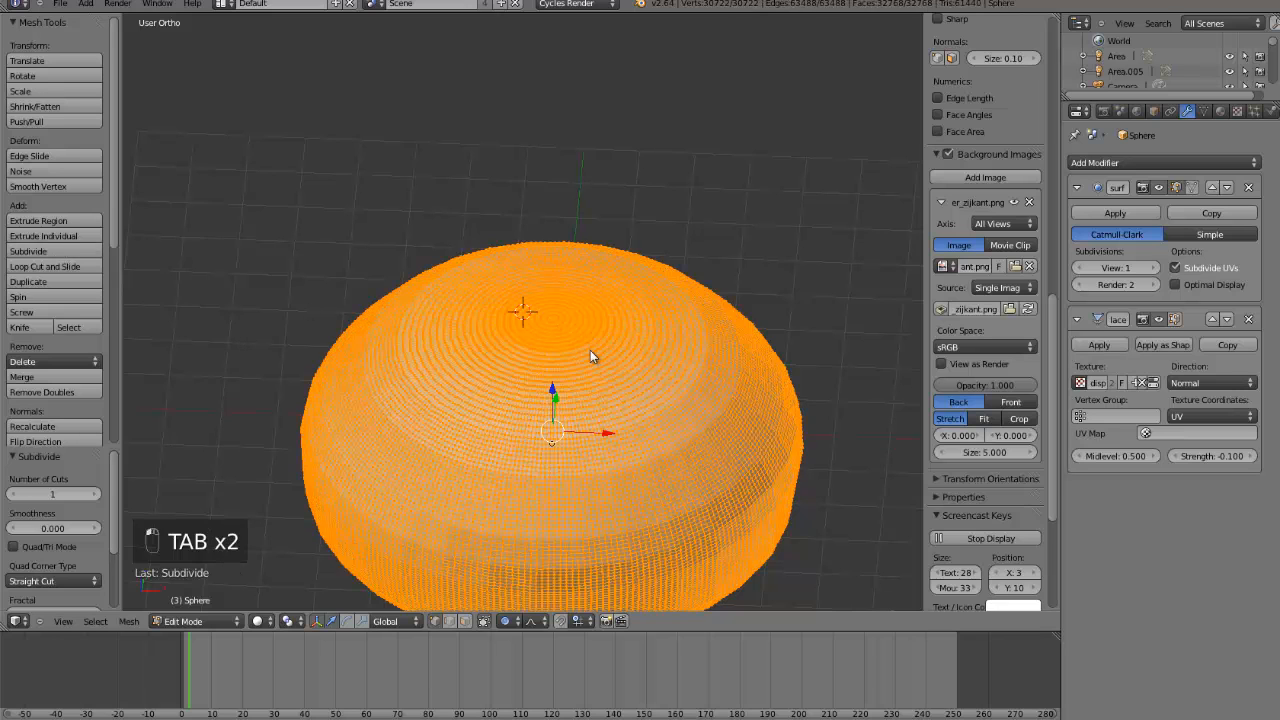
{"action": "key", "text": "Tab"}
{"action": "key", "text": "Tab"}
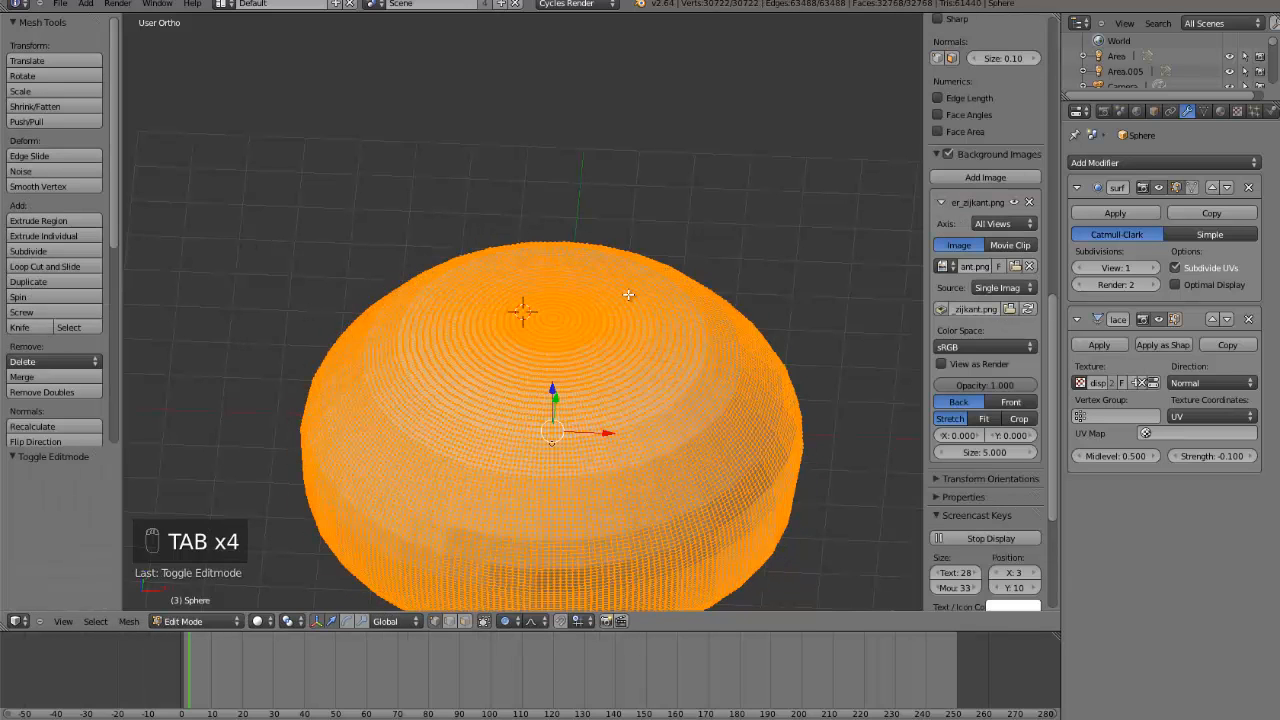
- Undo the last subdivision of the roll's mesh and return to Object Mode
{"action": "key", "text": "ctrl+z"}
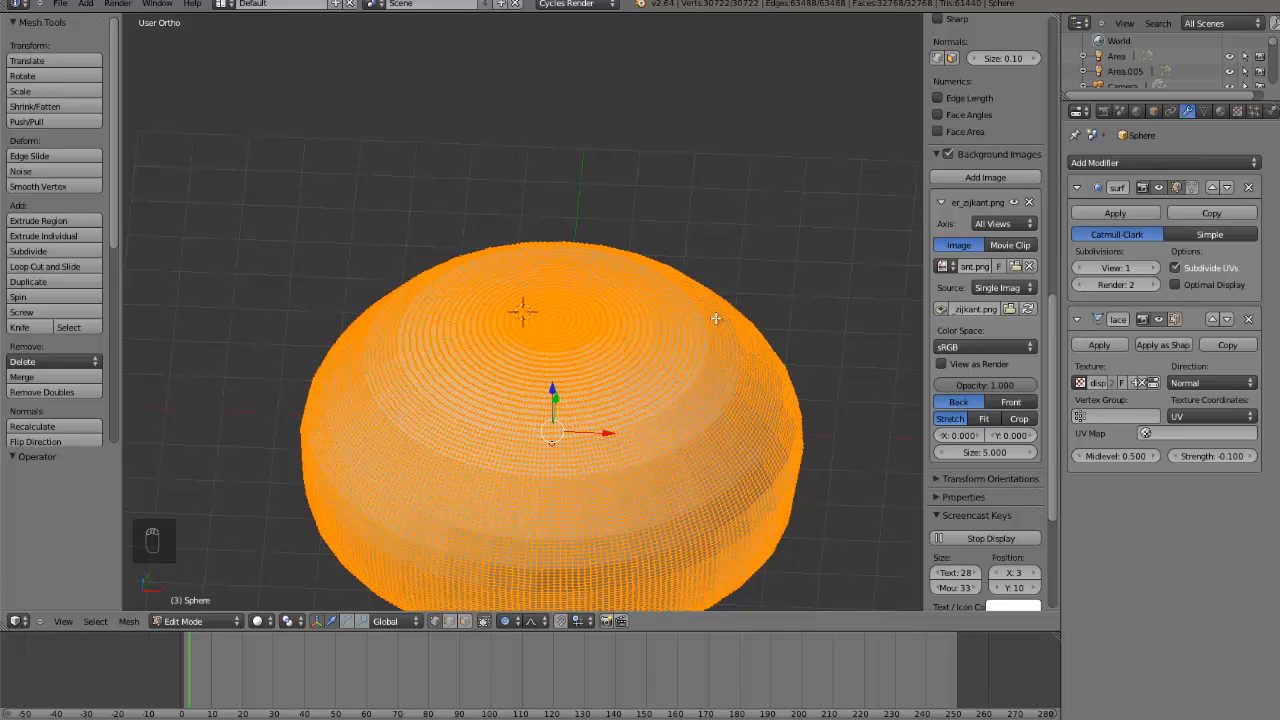
{"action": "key", "text": "ctrl+z"}
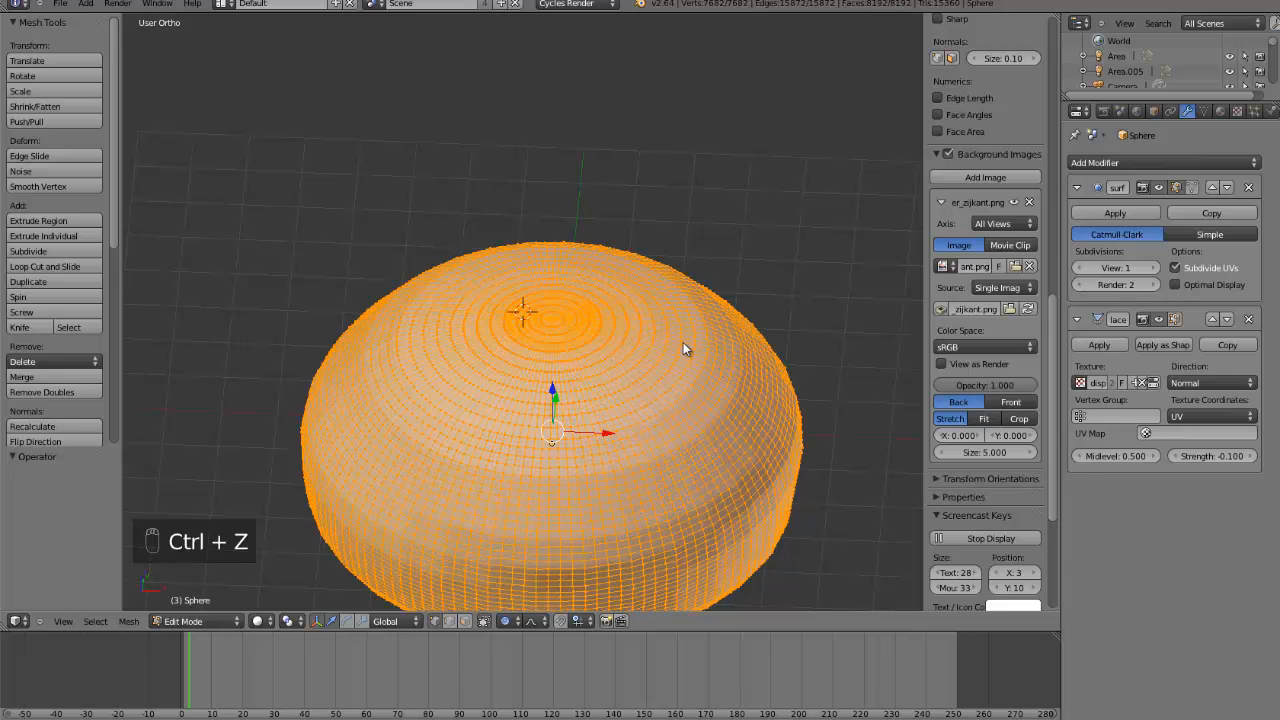
{"action": "key", "text": "Tab"}
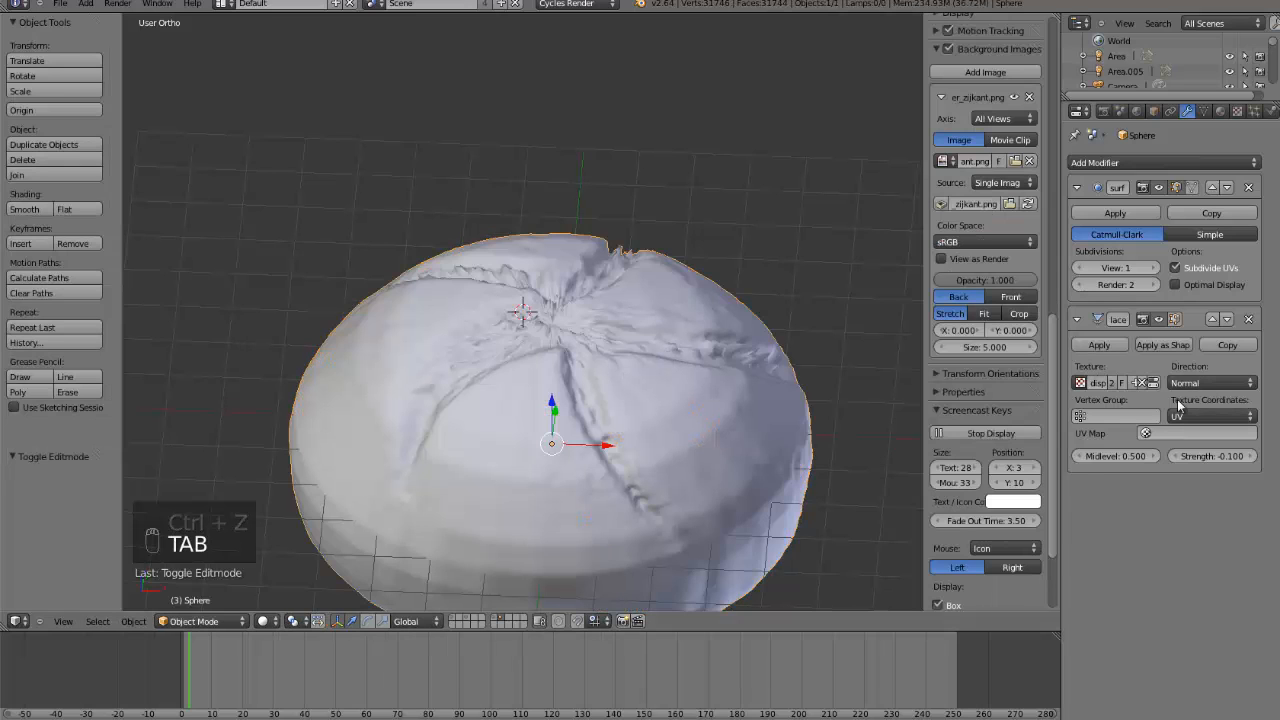
- Try raising the viewport subdivision level again, reset it to 1, and inspect the relief around the roll's centre
{"action": "left_click", "coordinate": [1153, 269]}
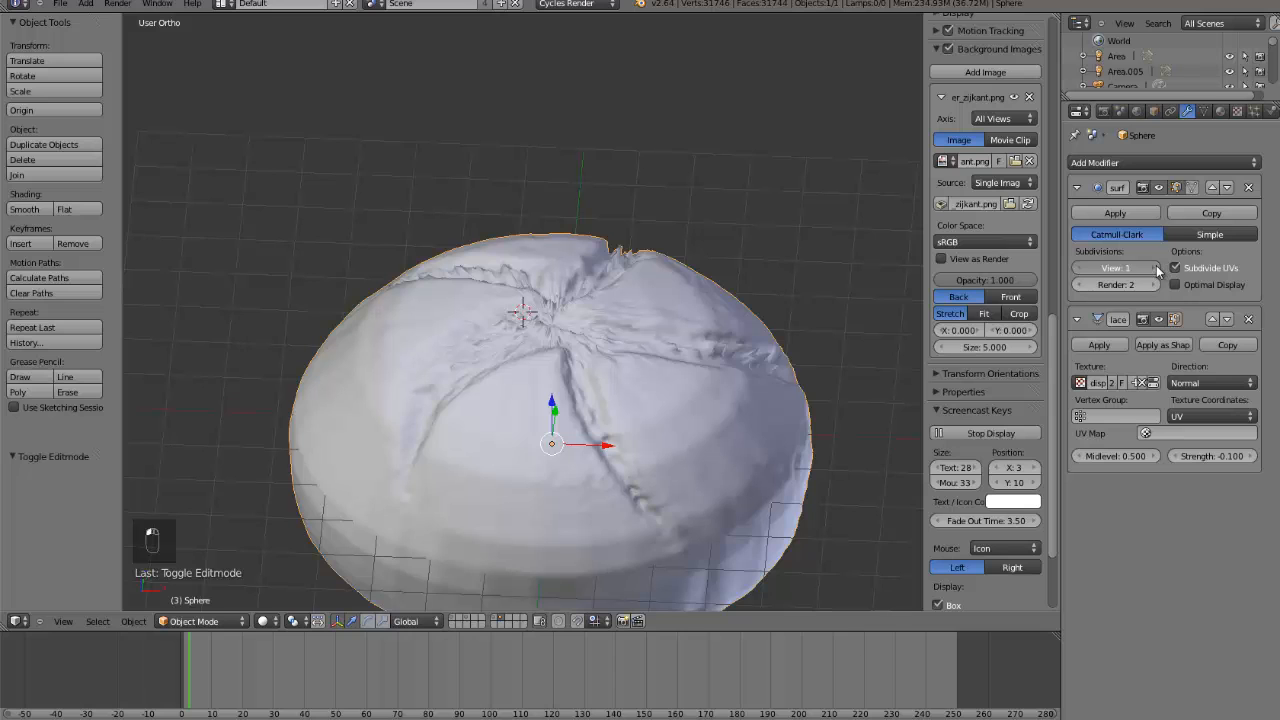
{"action": "left_click", "coordinate": [1078, 268]}
{"action": "scroll", "coordinate": [710, 414], "scroll_direction": "up", "scroll_amount": 2}
{"action": "scroll", "coordinate": [710, 408], "scroll_direction": "down", "scroll_amount": 3}
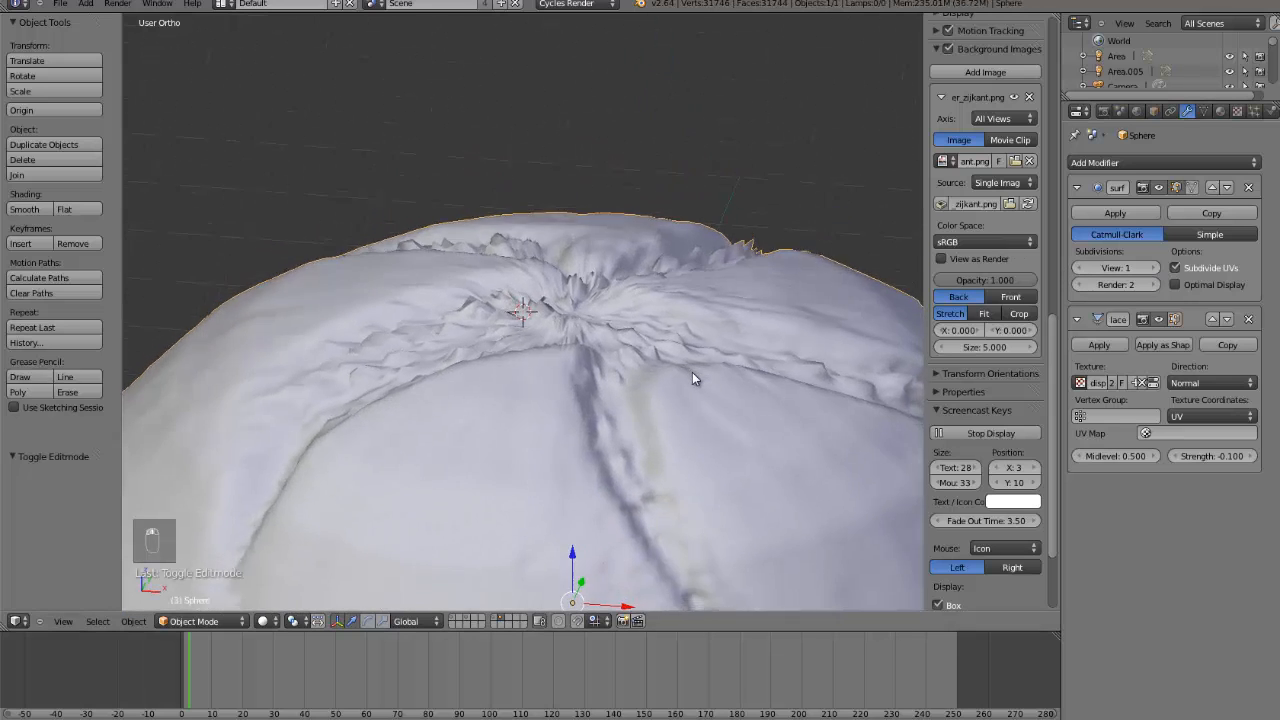
- Inspect the roll's mesh density in Edit Mode and remove its Subdivision Surface modifier
{"action": "key", "text": "Tab"}
{"action": "middle_click_drag", "start_coordinate": [709, 406], "coordinate": [740, 428]}
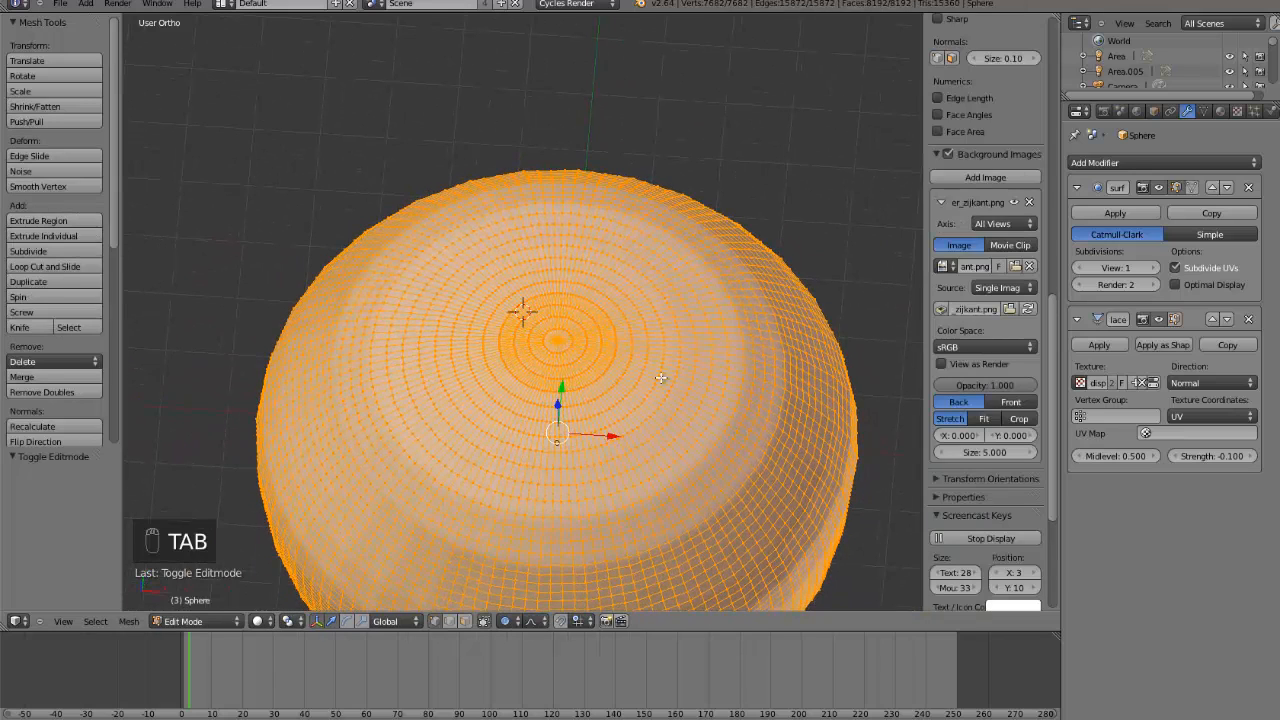
{"action": "middle_click_drag", "start_coordinate": [661, 378], "coordinate": [662, 397]}
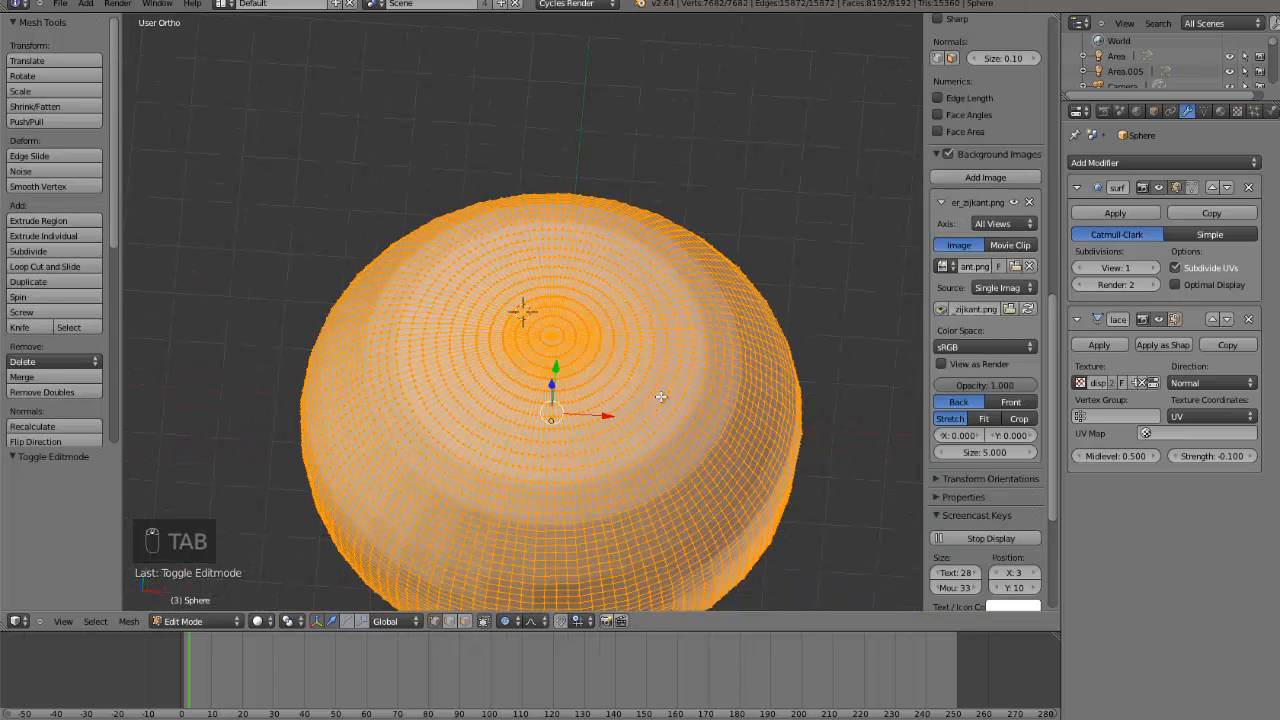
{"action": "left_click", "coordinate": [1248, 188]}
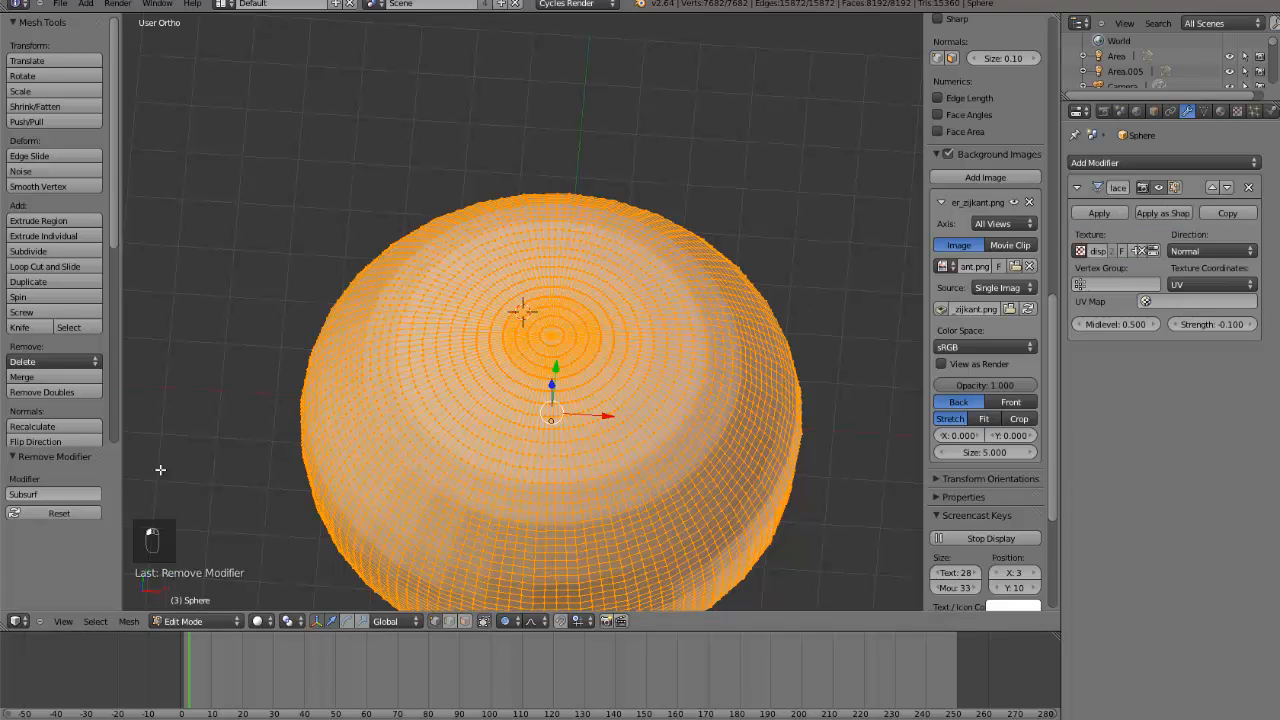
- Remove doubles from the roll's mesh, subdivide it once more, and return to Object Mode
{"action": "left_click", "coordinate": [40, 391]}
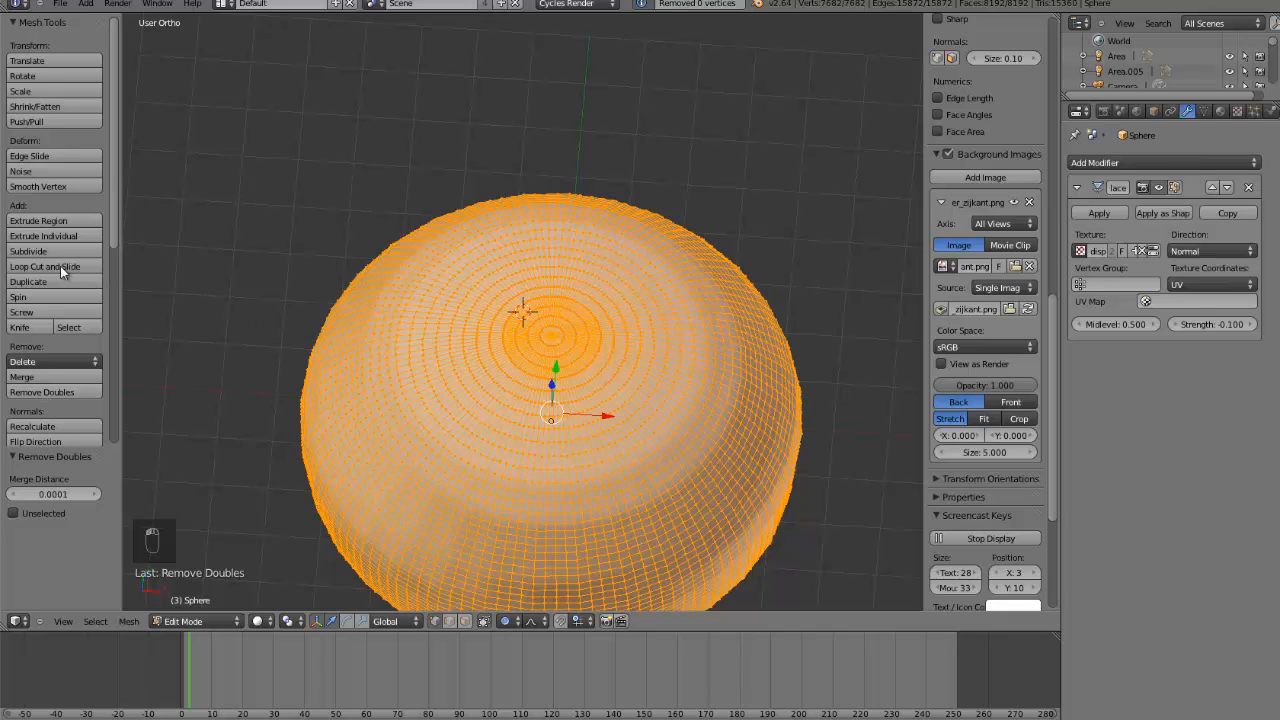
{"action": "left_click", "coordinate": [40, 250]}
{"action": "key", "text": "Tab"}
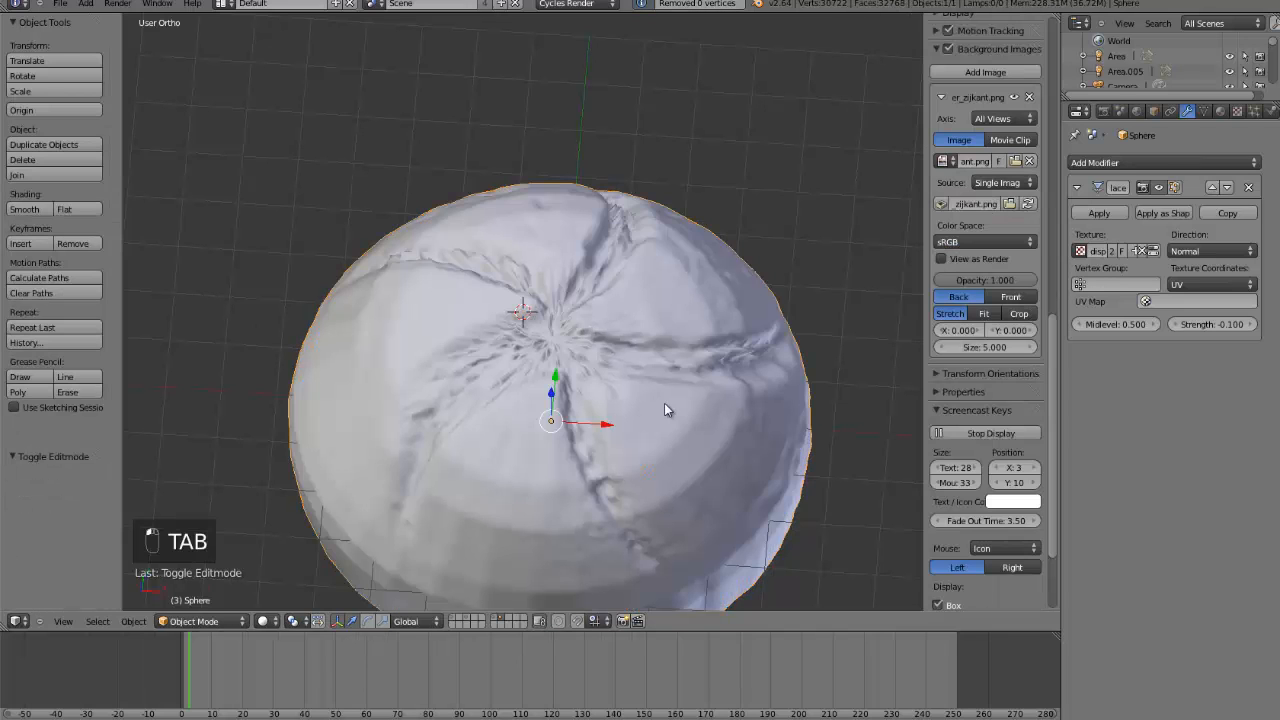
- Set the strength of the roll's Displace modifier to -0.070
{"action": "middle_click_drag", "start_coordinate": [664, 410], "coordinate": [598, 300]}
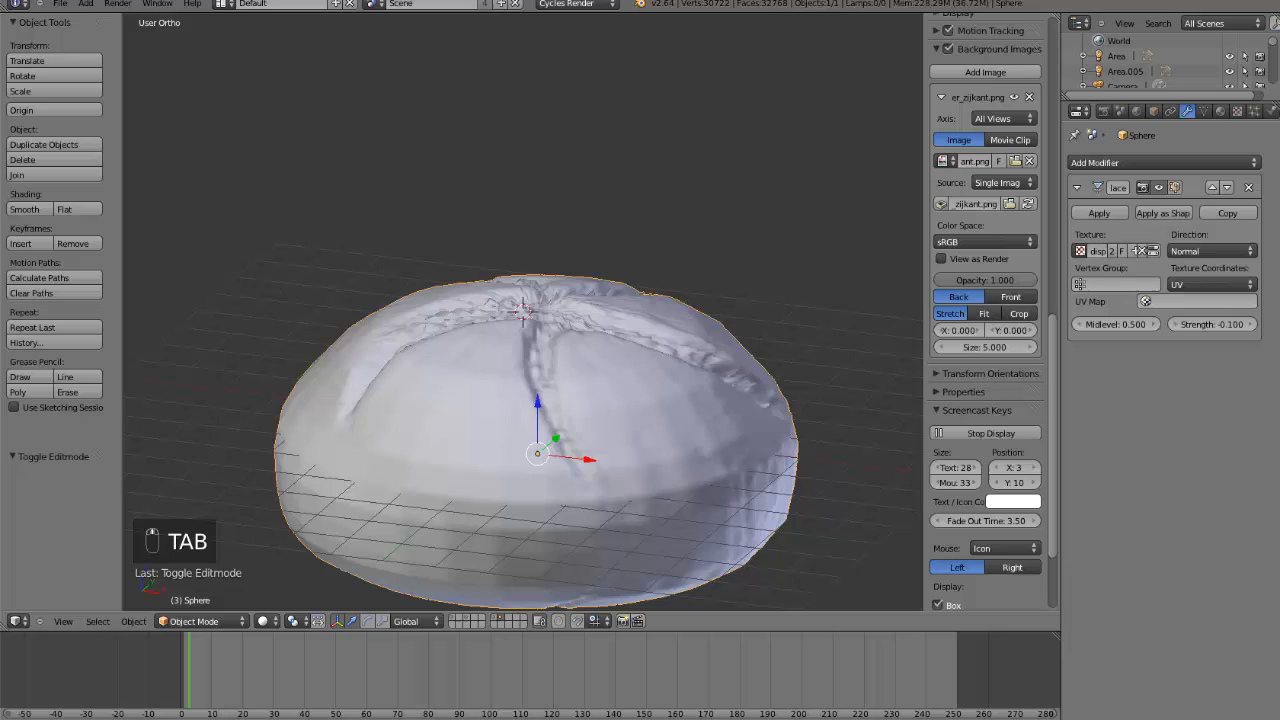
{"action": "left_click", "coordinate": [1212, 325]}
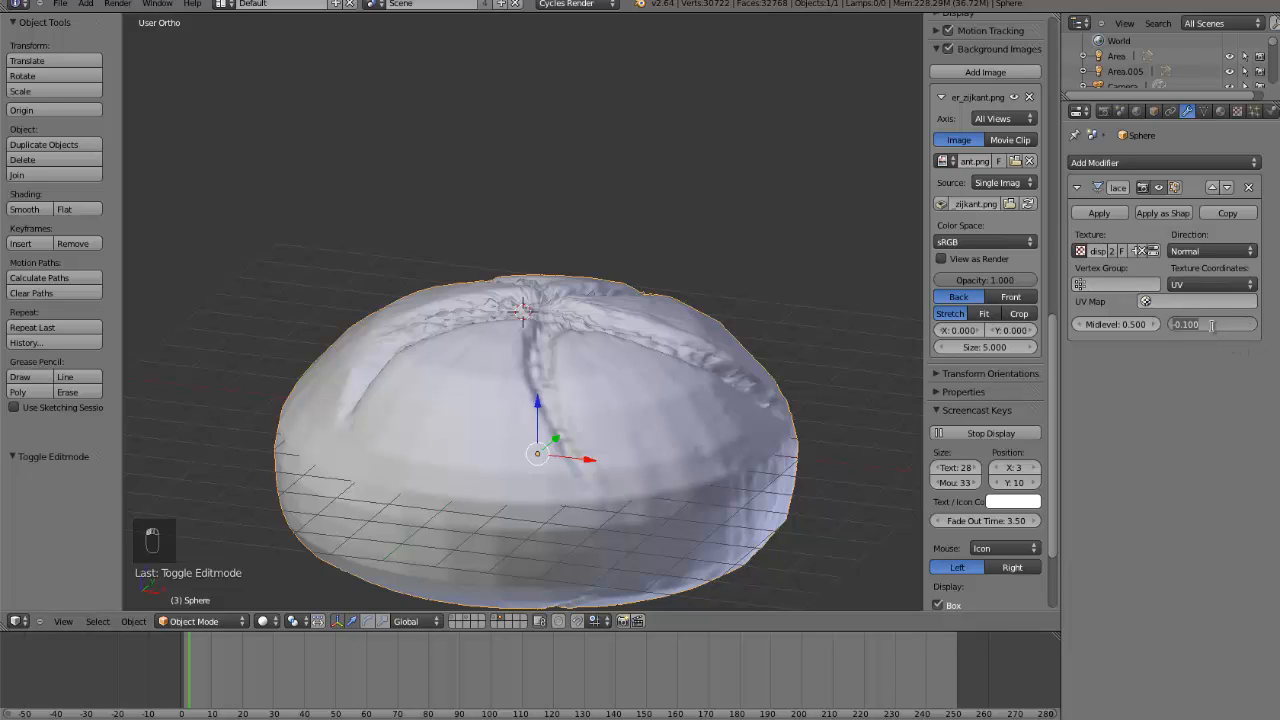
{"action": "key", "text": "BackSpace"}
{"action": "key", "text": "Return"}
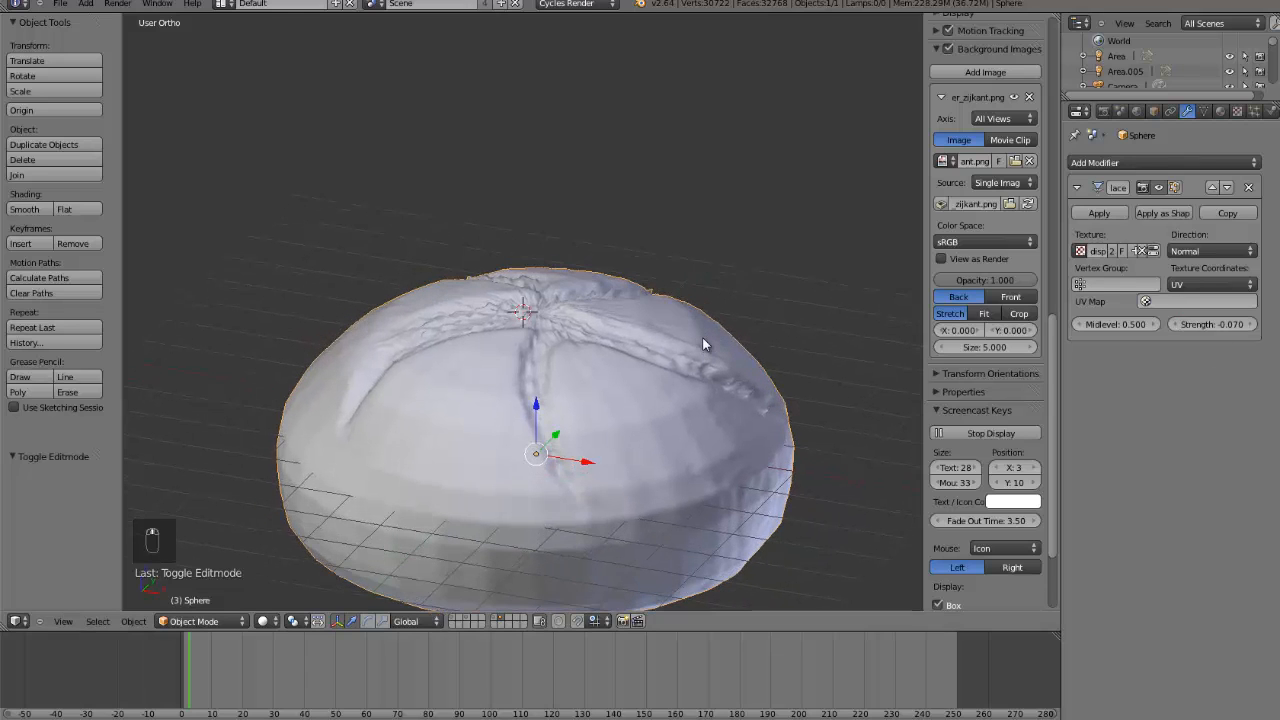
- Undo the recent subdivisions of the roll's mesh in Edit Mode and return to Object Mode
{"action": "key", "text": "Tab"}
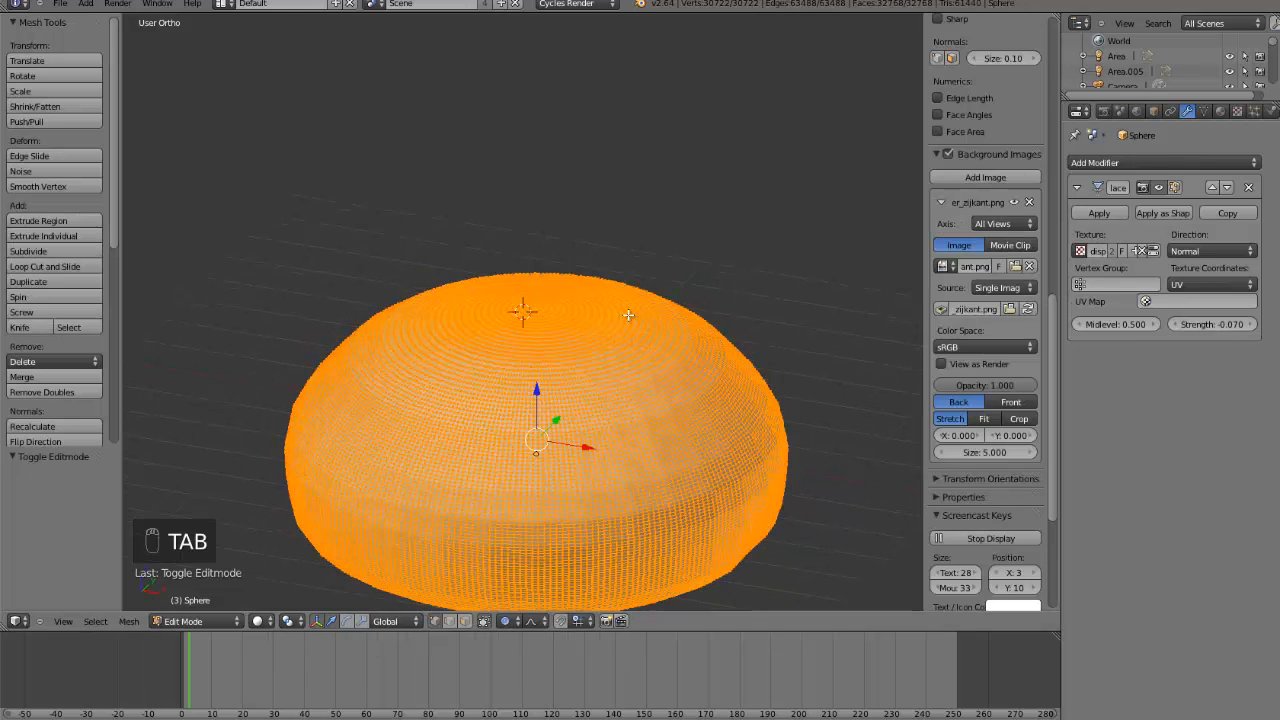
{"action": "key", "text": "ctrl+z"}
{"action": "key", "text": "ctrl+z"}
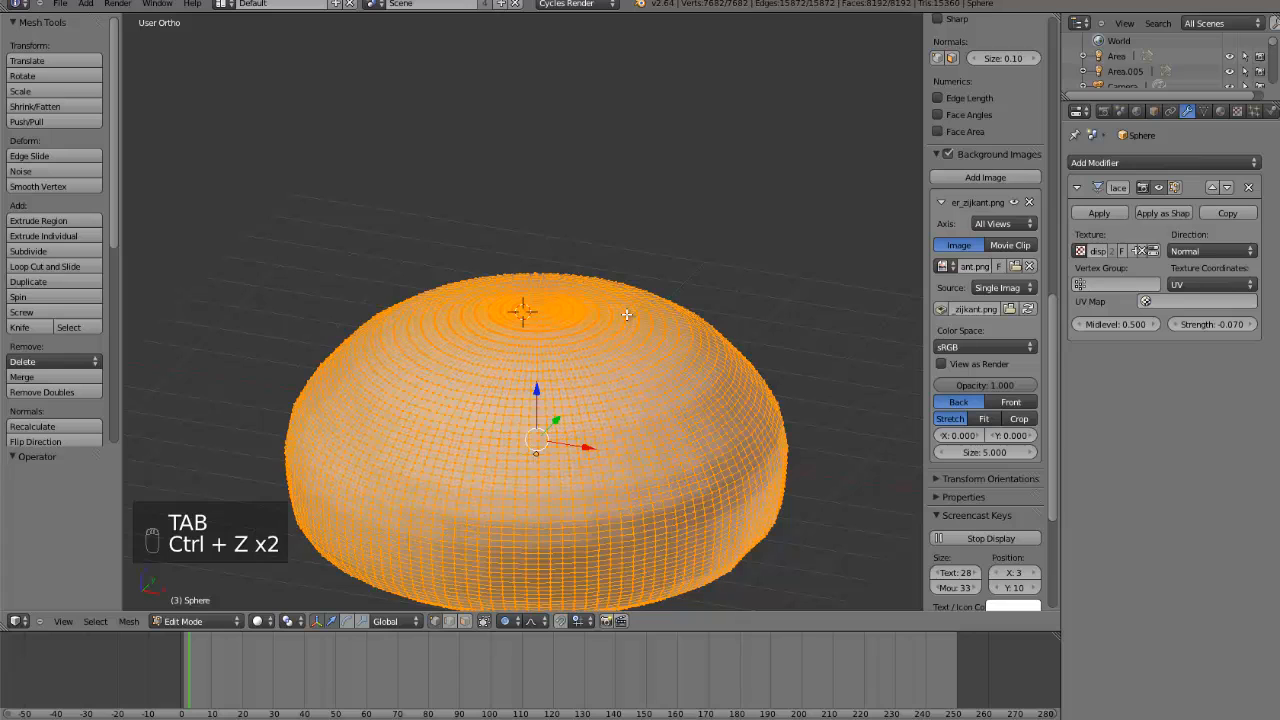
{"action": "key", "text": "ctrl+z"}
{"action": "key", "text": "ctrl+z"}
{"action": "key", "text": "ctrl+z"}
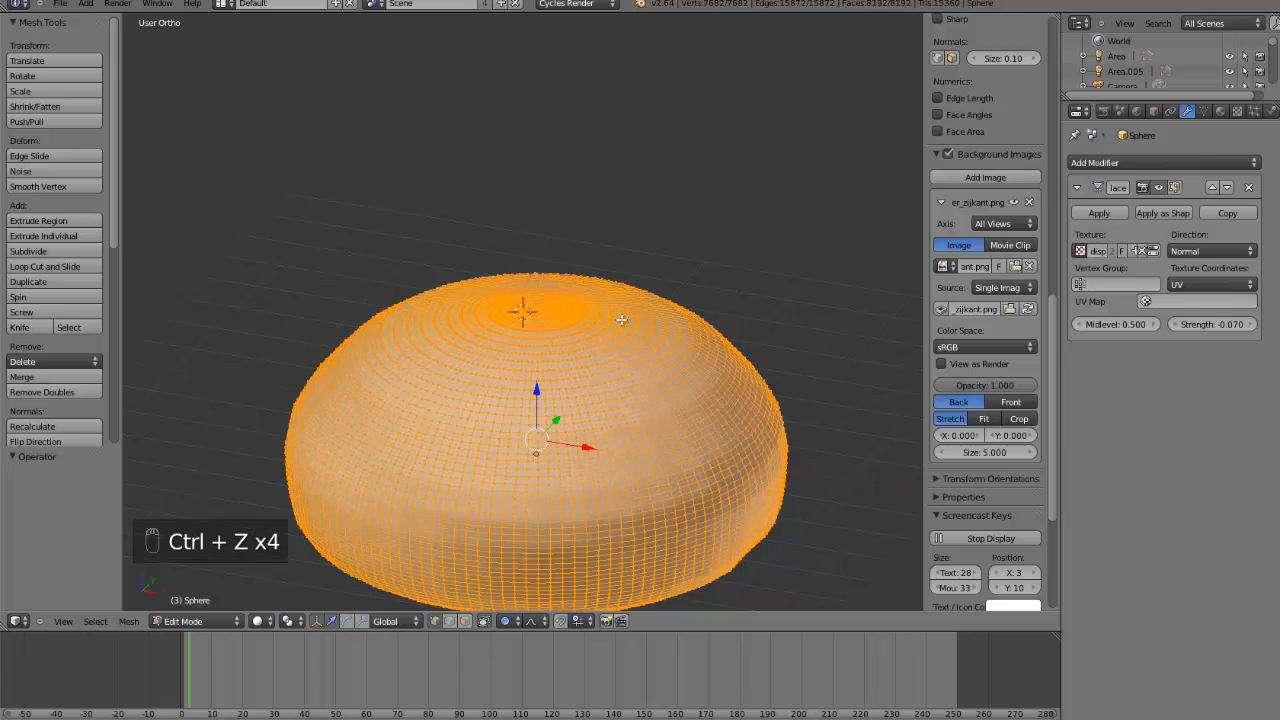
{"action": "key", "text": "Tab"}
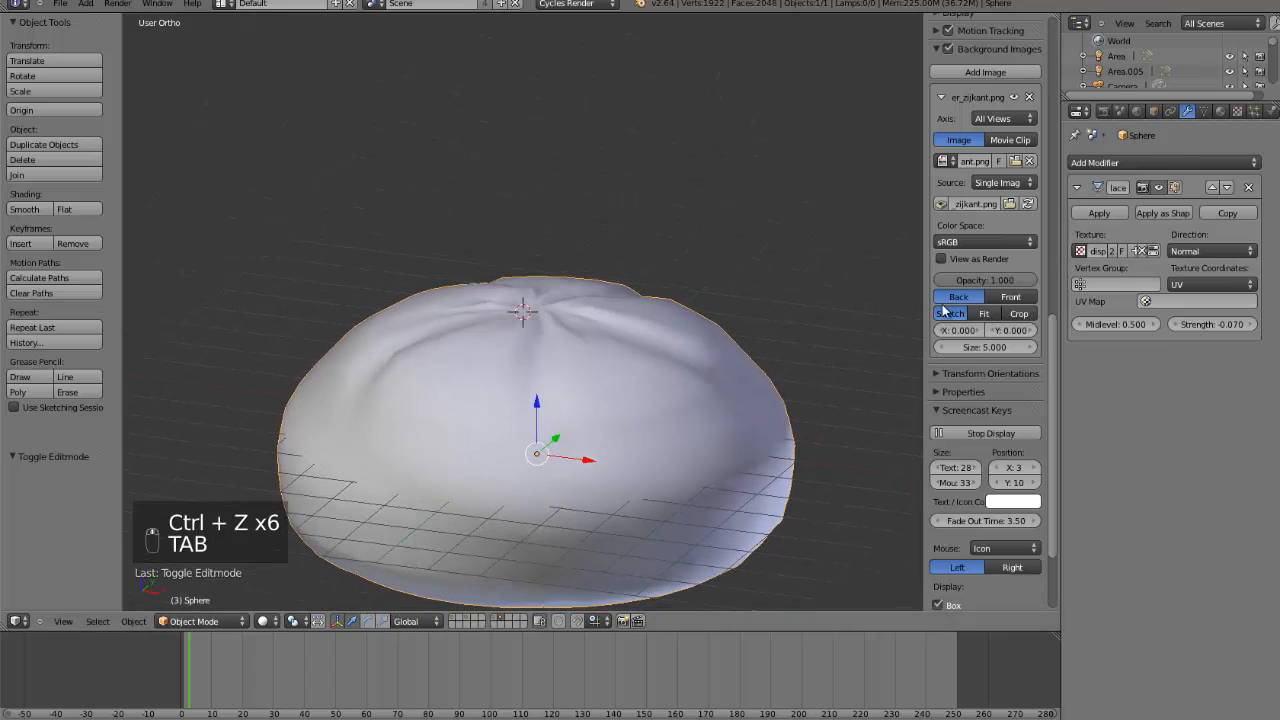
- Add a Subdivision Surface modifier to the roll, try viewport level 2, and reset it to 1
{"action": "left_click", "coordinate": [1138, 166]}
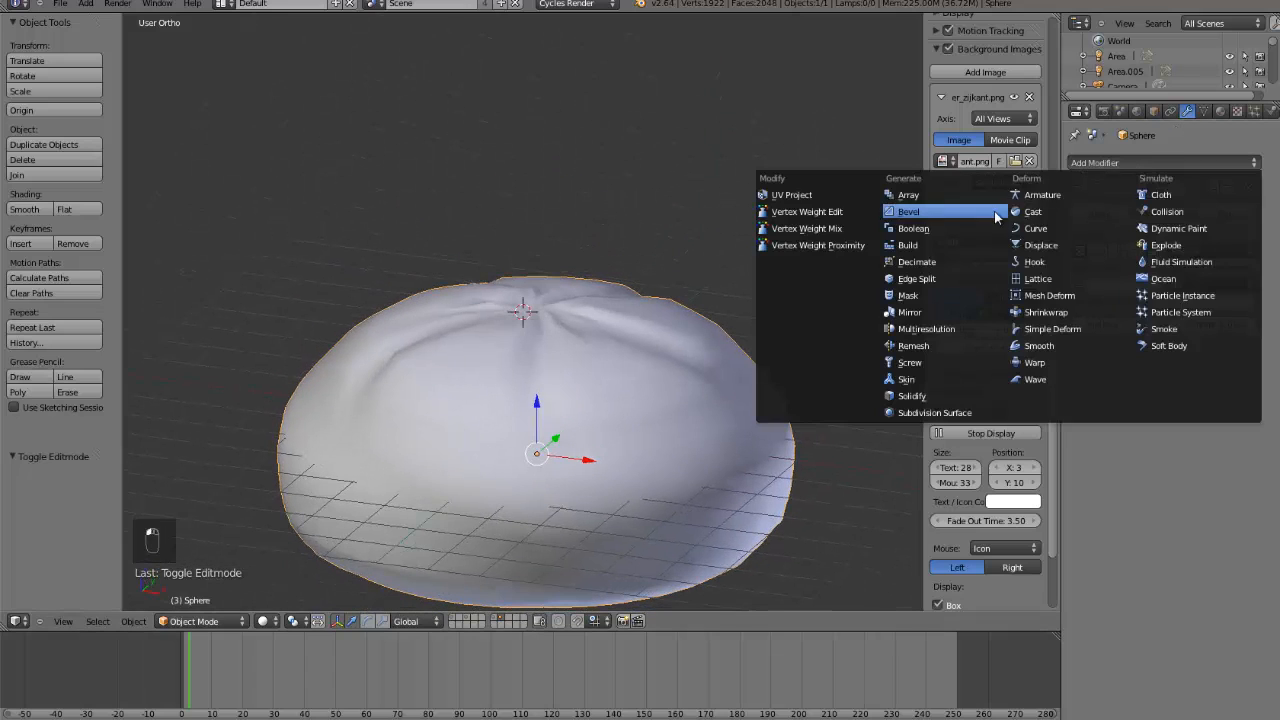
{"action": "left_click", "coordinate": [917, 414]}
{"action": "mouse_move", "coordinate": [652, 335]}
{"action": "middle_mouse_down"}
{"action": "mouse_move", "coordinate": [649, 381]}
{"action": "mouse_move", "coordinate": [655, 352]}
{"action": "middle_mouse_up"}
{"action": "middle_click_drag", "start_coordinate": [463, 343], "coordinate": [524, 334]}
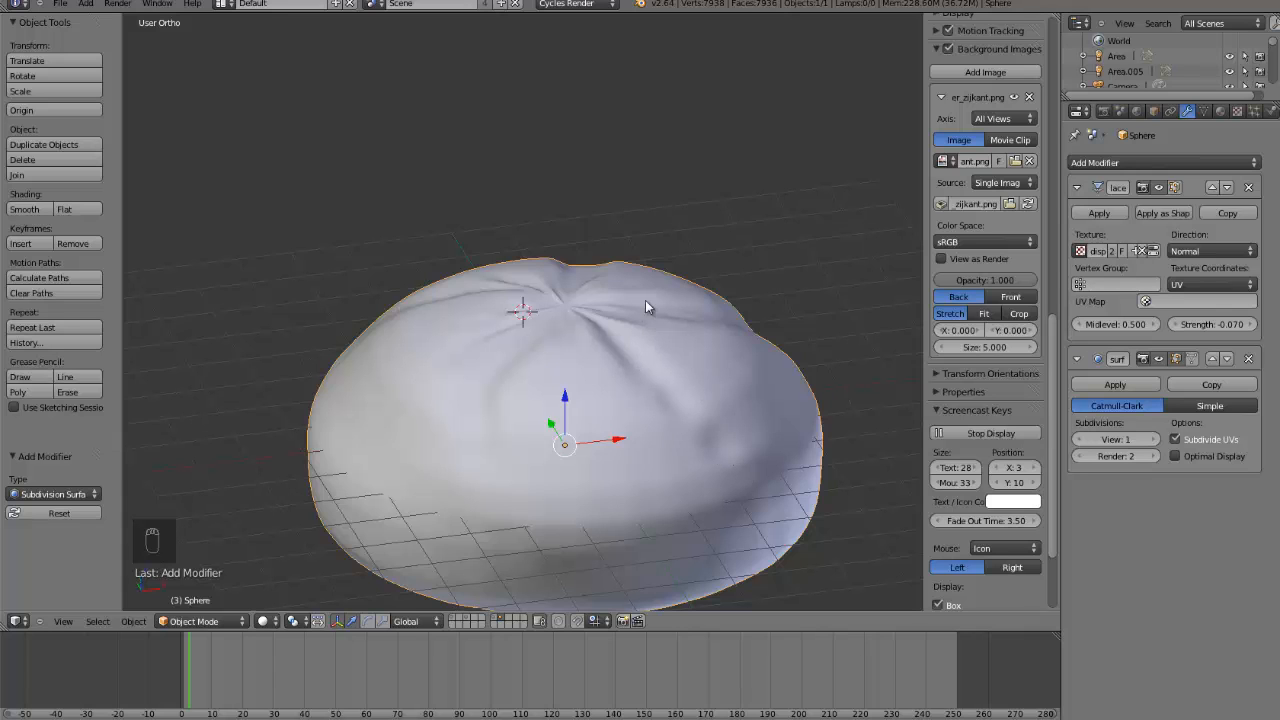
{"action": "middle_click_drag", "start_coordinate": [646, 300], "coordinate": [618, 334]}
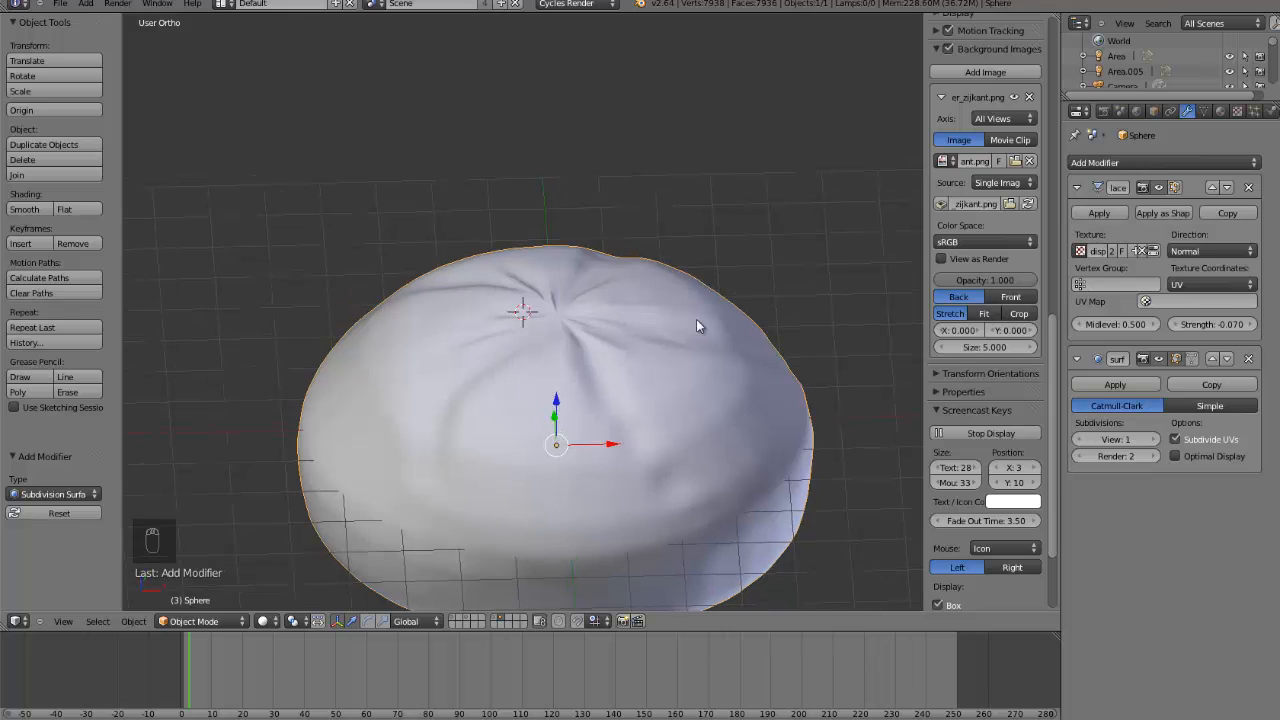
{"action": "left_click", "coordinate": [1150, 440]}
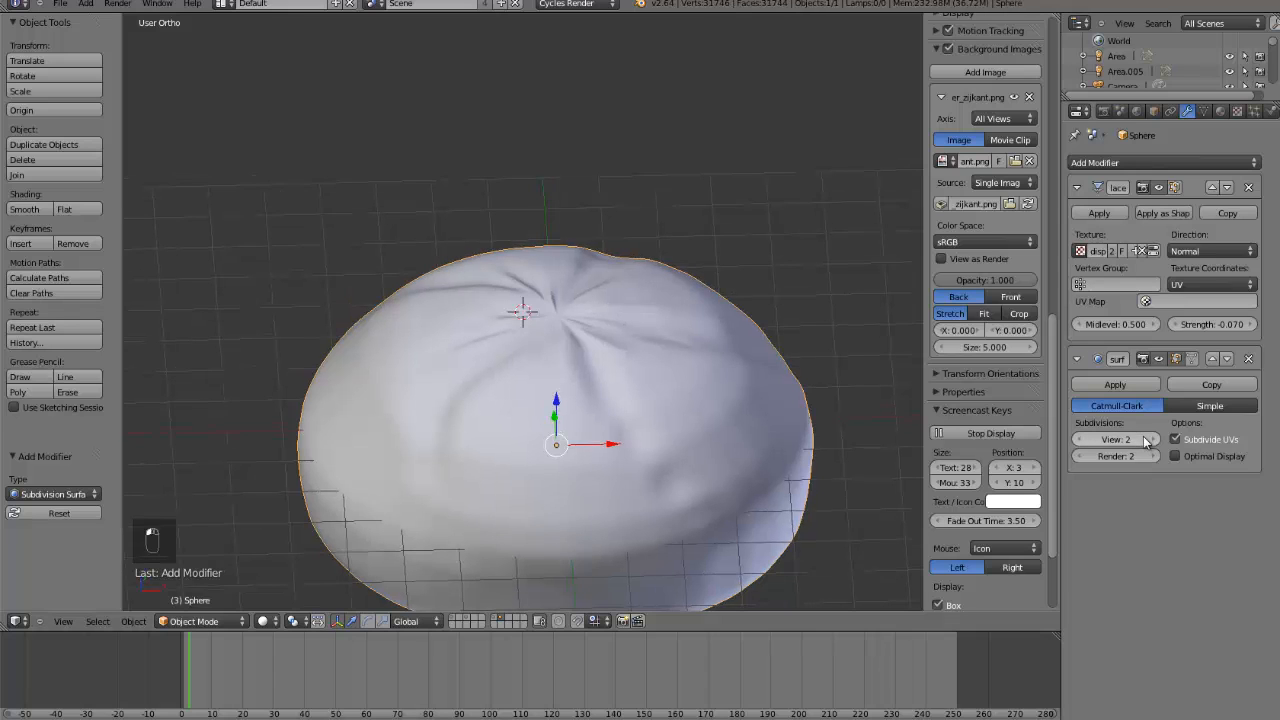
{"action": "left_click", "coordinate": [1079, 440]}
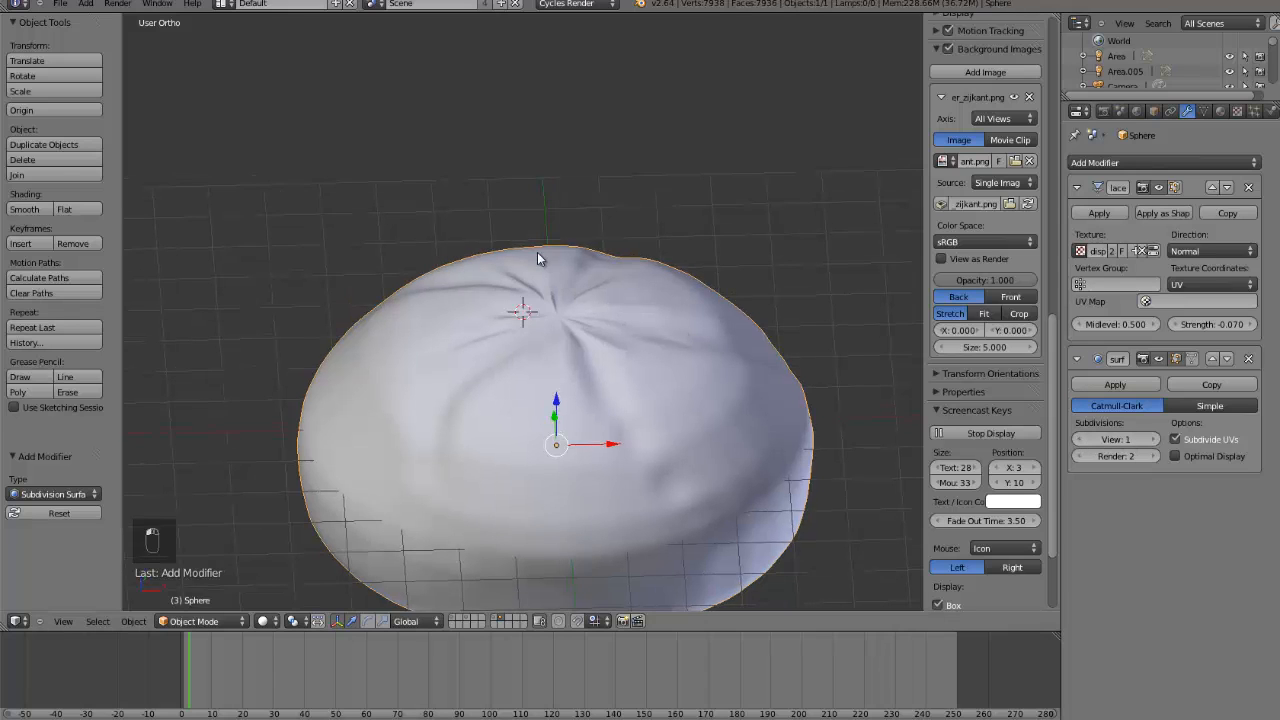
- Subdivide the roll's whole mesh once in Edit Mode and return to Object Mode
{"action": "key", "text": "Tab"}
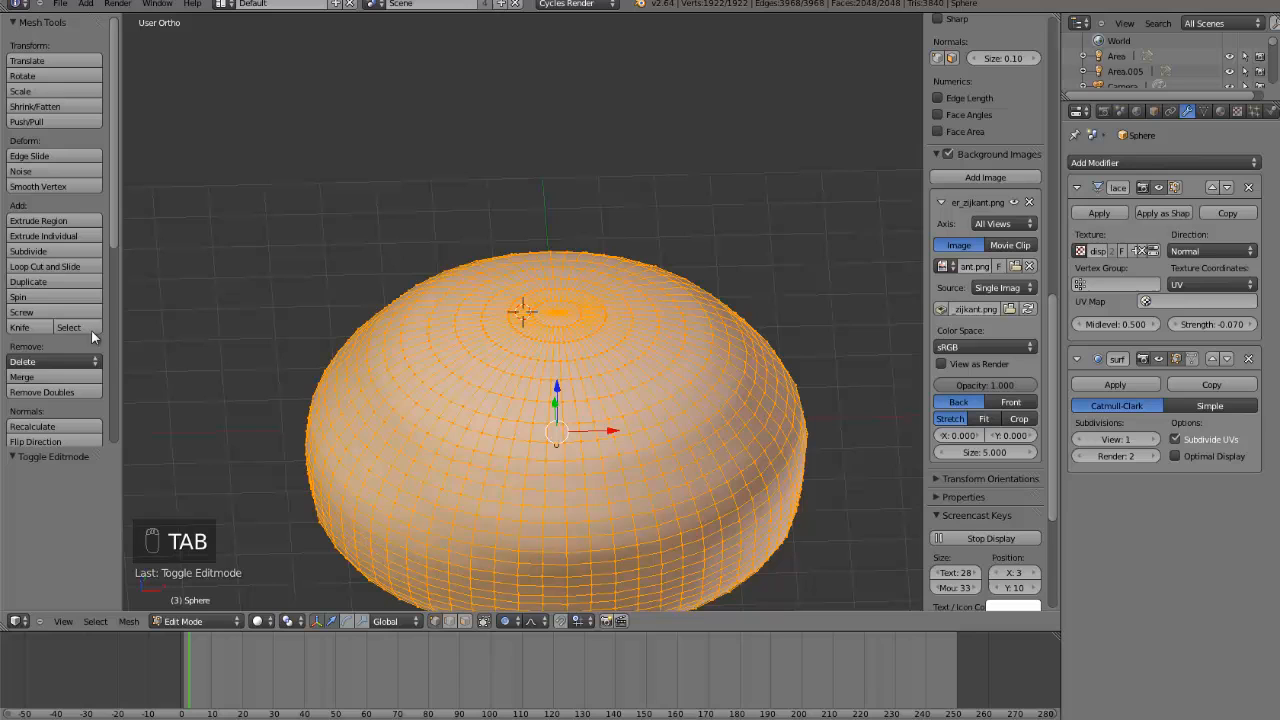
{"action": "left_click", "coordinate": [40, 251]}
{"action": "key", "text": "Tab"}
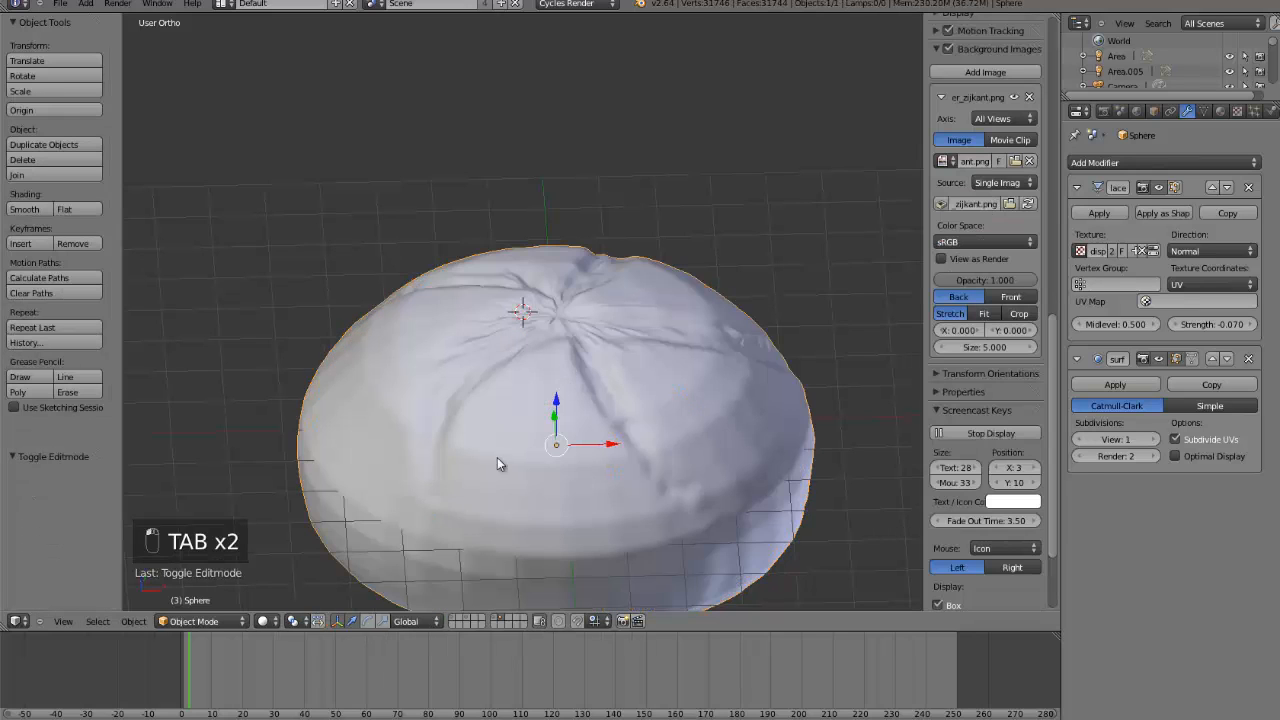
- Examine the textured roll in Rendered shading, including from the front, and return to Solid shading
{"action": "left_click", "coordinate": [263, 621]}
{"action": "left_click", "coordinate": [300, 524]}
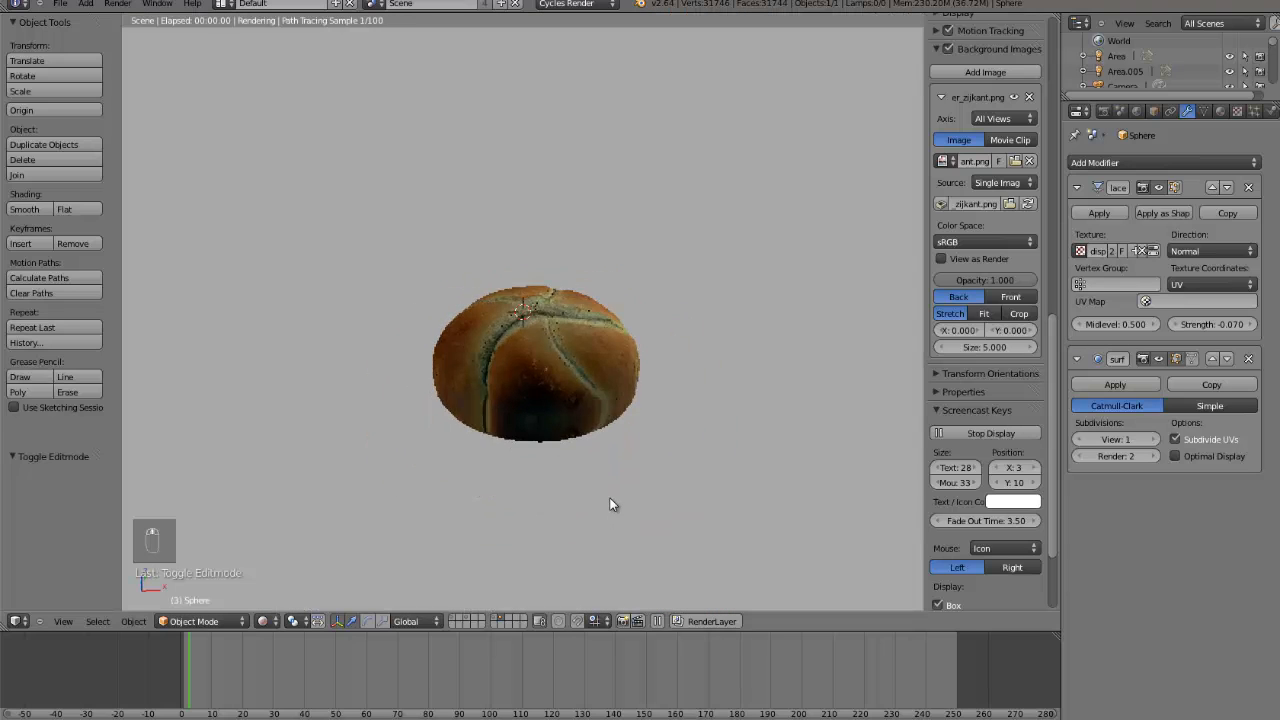
{"action": "scroll", "coordinate": [611, 503], "scroll_direction": "down", "scroll_amount": 2}
{"action": "scroll", "coordinate": [576, 381], "scroll_direction": "up", "scroll_amount": 5}
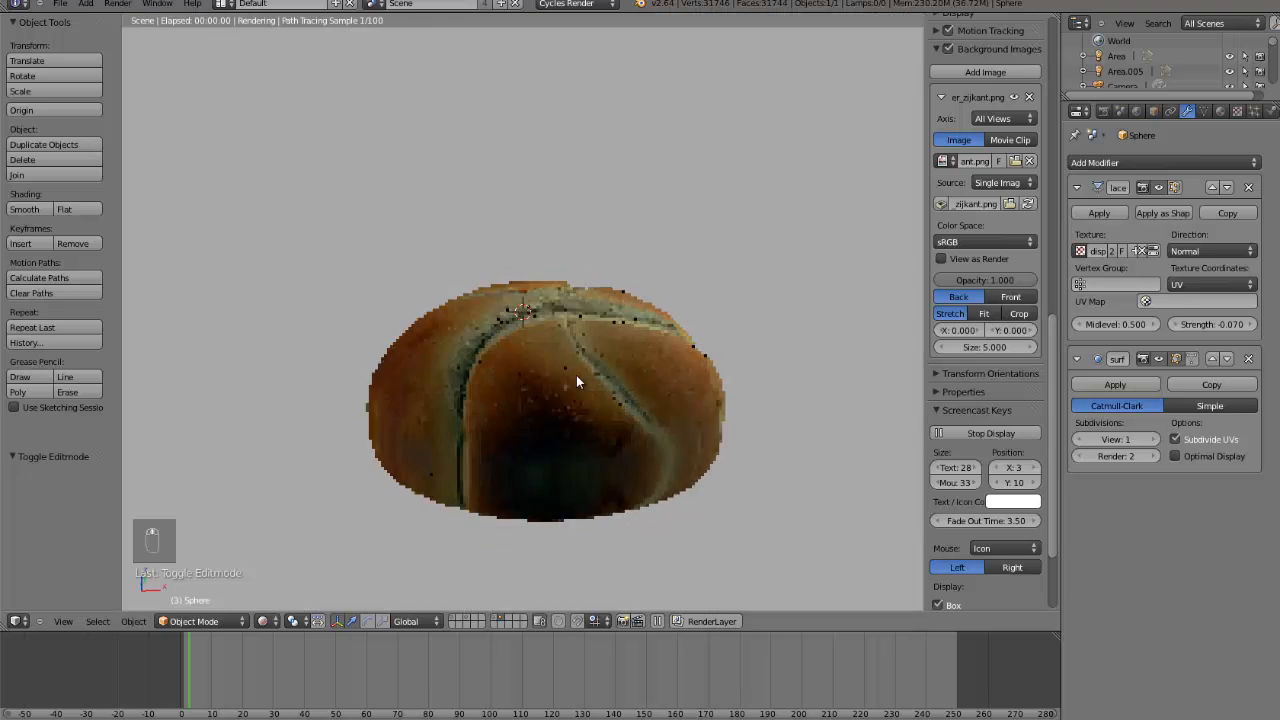
{"action": "scroll", "coordinate": [578, 376], "scroll_direction": "up", "scroll_amount": 1}
{"action": "scroll", "coordinate": [700, 340], "scroll_direction": "down", "scroll_amount": 1}
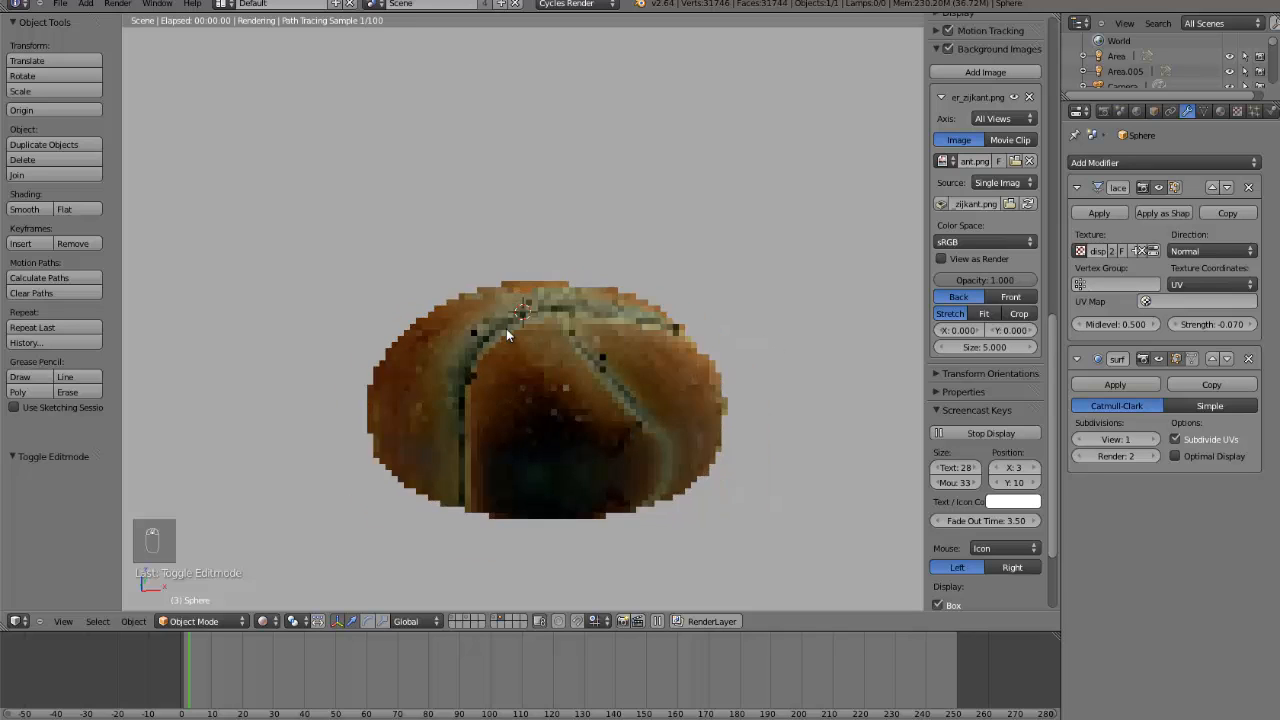
{"action": "scroll", "coordinate": [507, 330], "scroll_direction": "down", "scroll_amount": 2}
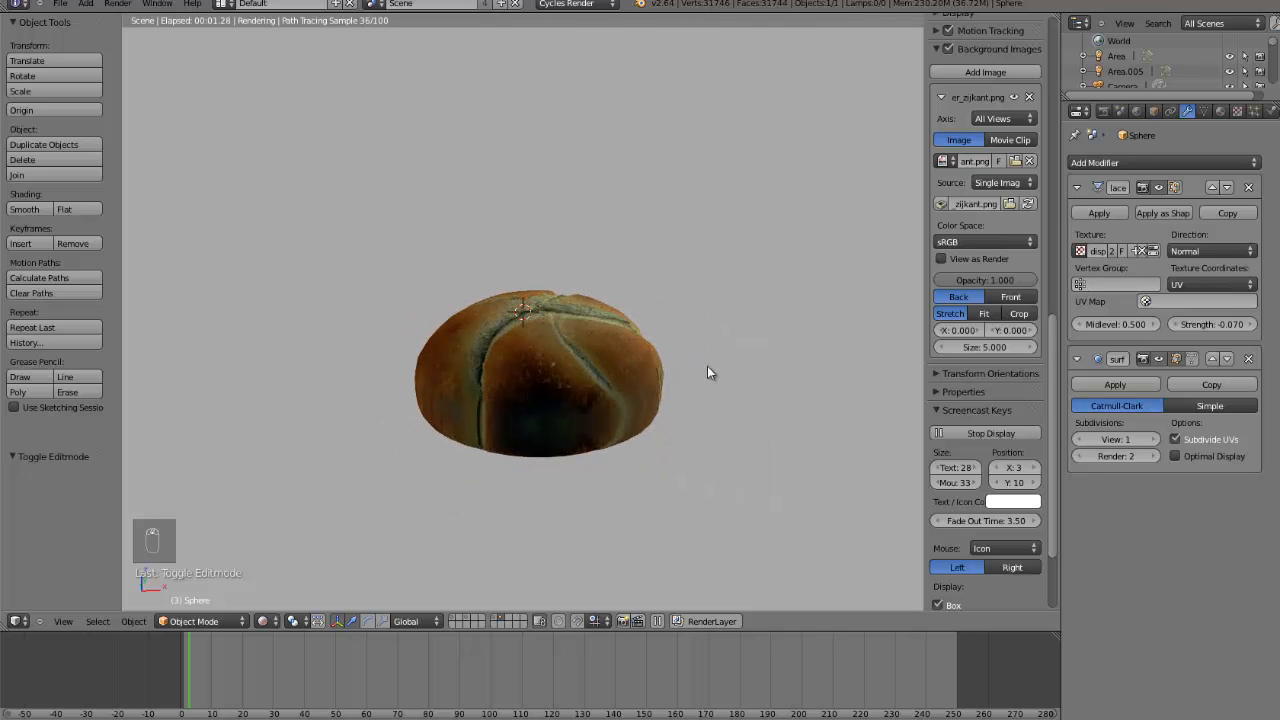
{"action": "key", "text": "KP_1"}
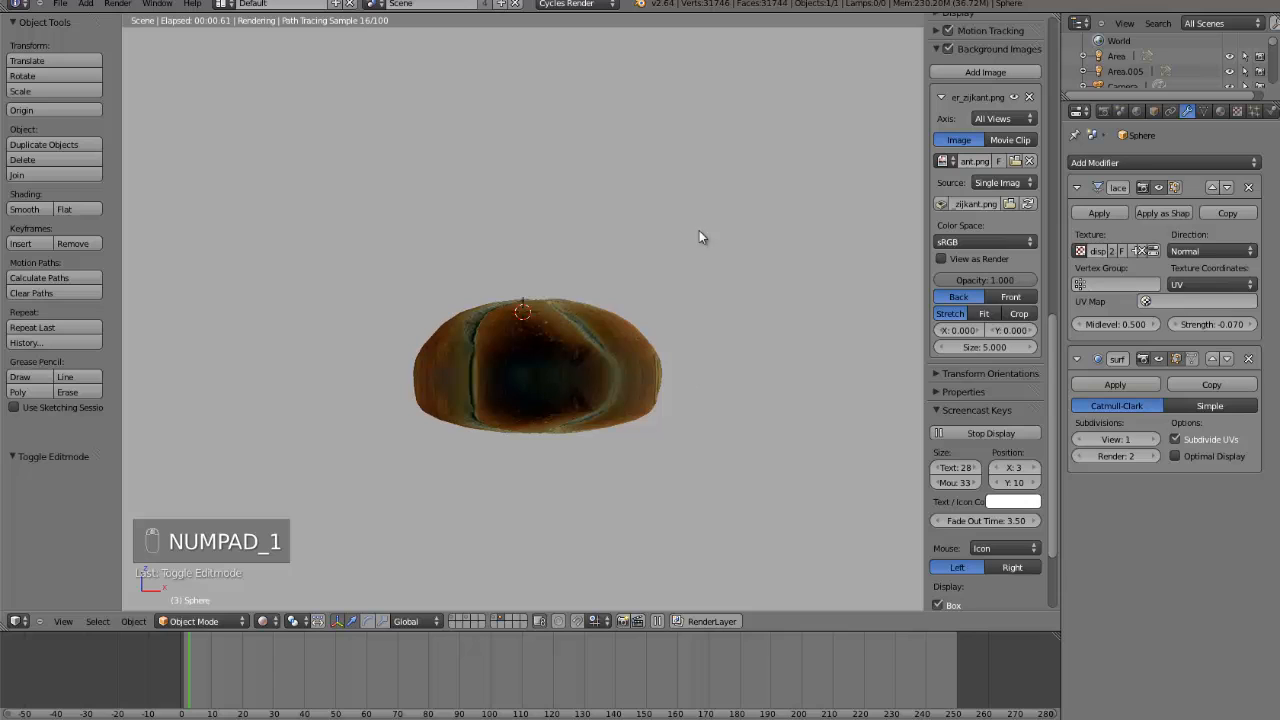
{"action": "left_click", "coordinate": [262, 621]}
{"action": "left_click", "coordinate": [300, 571]}
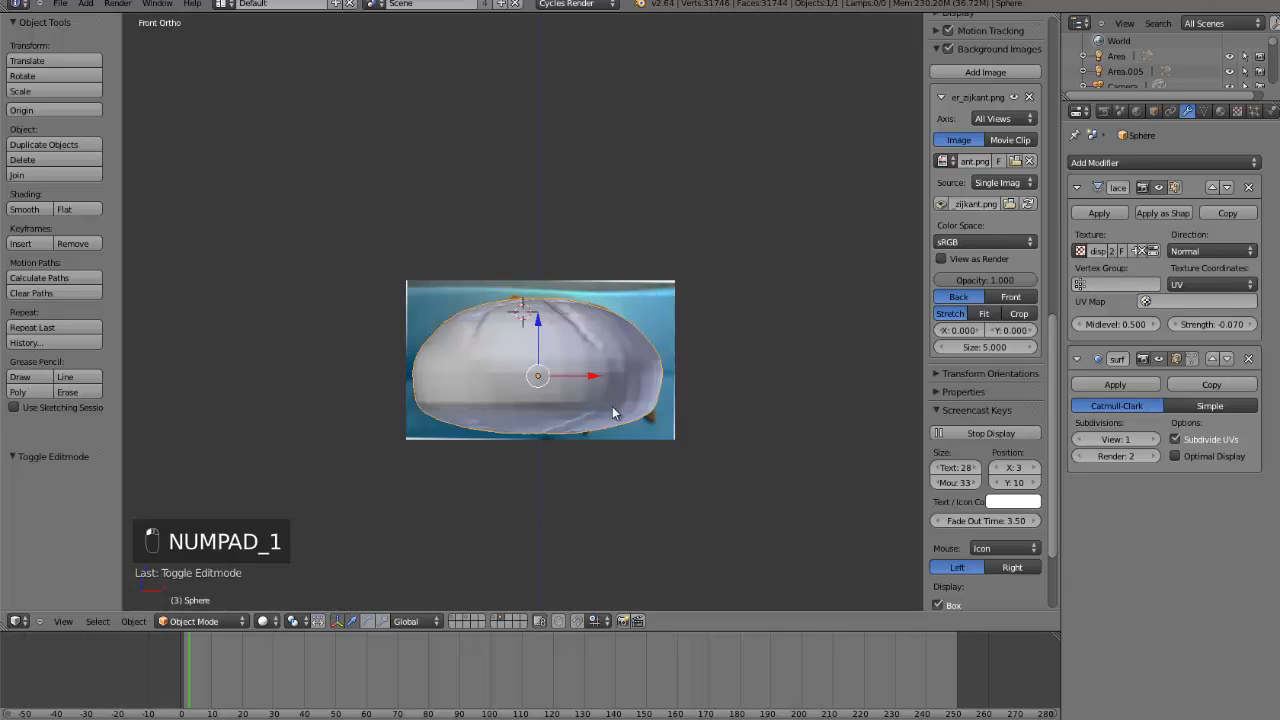
- Switch the viewport to wireframe and show the layer containing the breakfast scene's table and lights from an angled view
{"action": "key", "text": "z"}
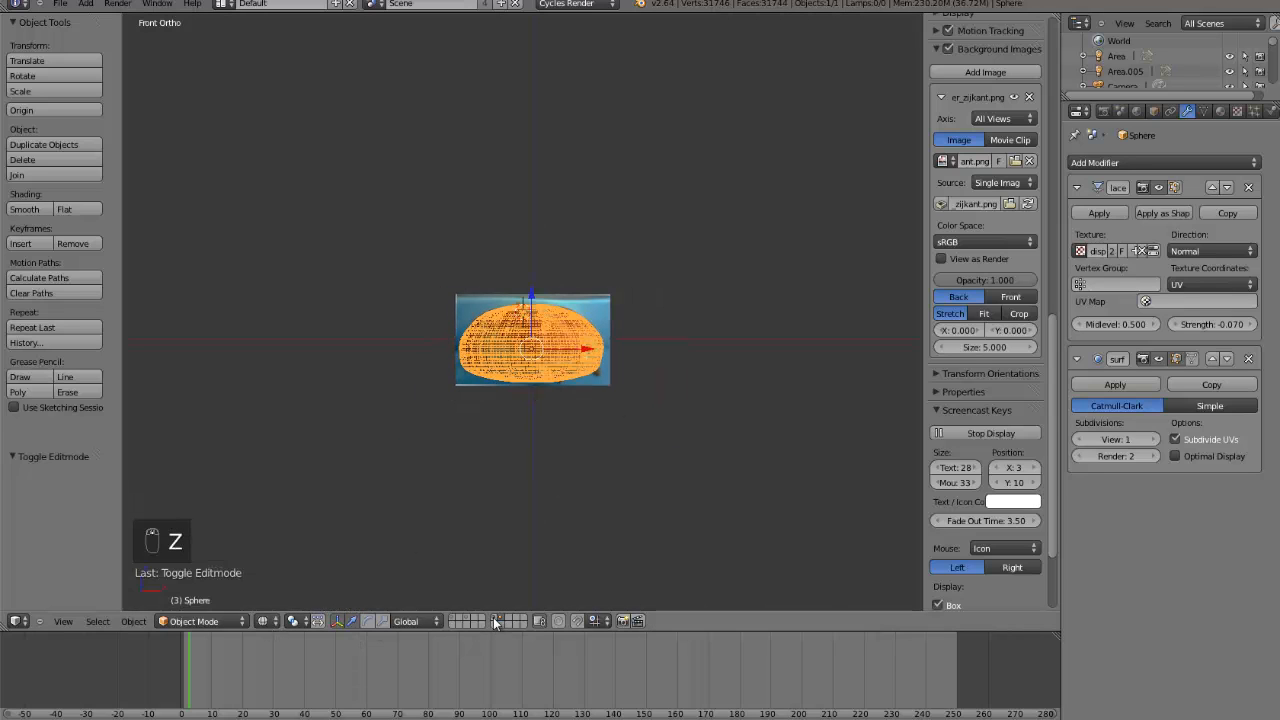
{"action": "left_click", "coordinate": [493, 617]}
{"action": "mouse_move", "coordinate": [593, 397]}
{"action": "middle_mouse_down"}
{"action": "mouse_move", "coordinate": [606, 420]}
{"action": "mouse_move", "coordinate": [629, 371]}
{"action": "mouse_move", "coordinate": [602, 413]}
{"action": "middle_mouse_up"}
{"action": "key", "text": "ctrl+KP_Decimal"}
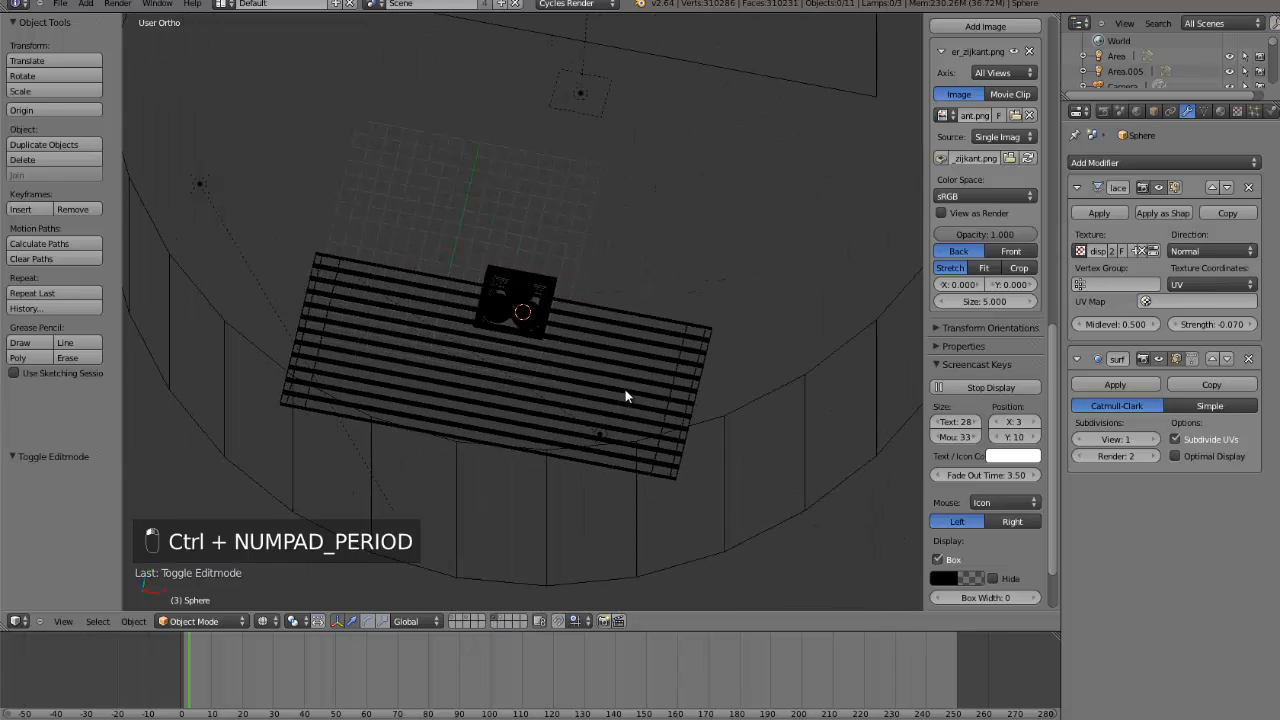
- Inspect the three bread rolls in their bowl in solid shading, up close and through the camera view
{"action": "key", "text": "z"}
{"action": "scroll", "coordinate": [556, 320], "scroll_direction": "up", "scroll_amount": 3}
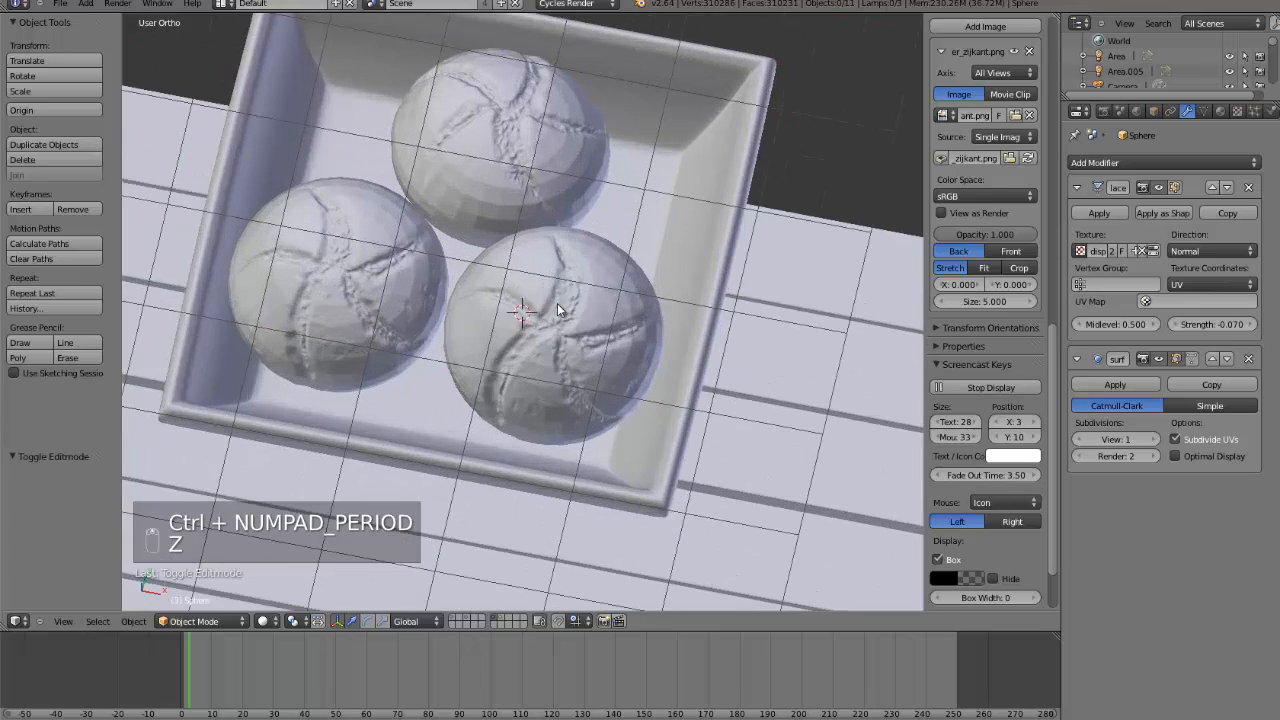
{"action": "right_click", "coordinate": [557, 303]}
{"action": "scroll", "coordinate": [600, 360], "scroll_direction": "down", "scroll_amount": 2}
{"action": "scroll", "coordinate": [599, 370], "scroll_direction": "down", "scroll_amount": 2}
{"action": "scroll", "coordinate": [605, 340], "scroll_direction": "up", "scroll_amount": 8}
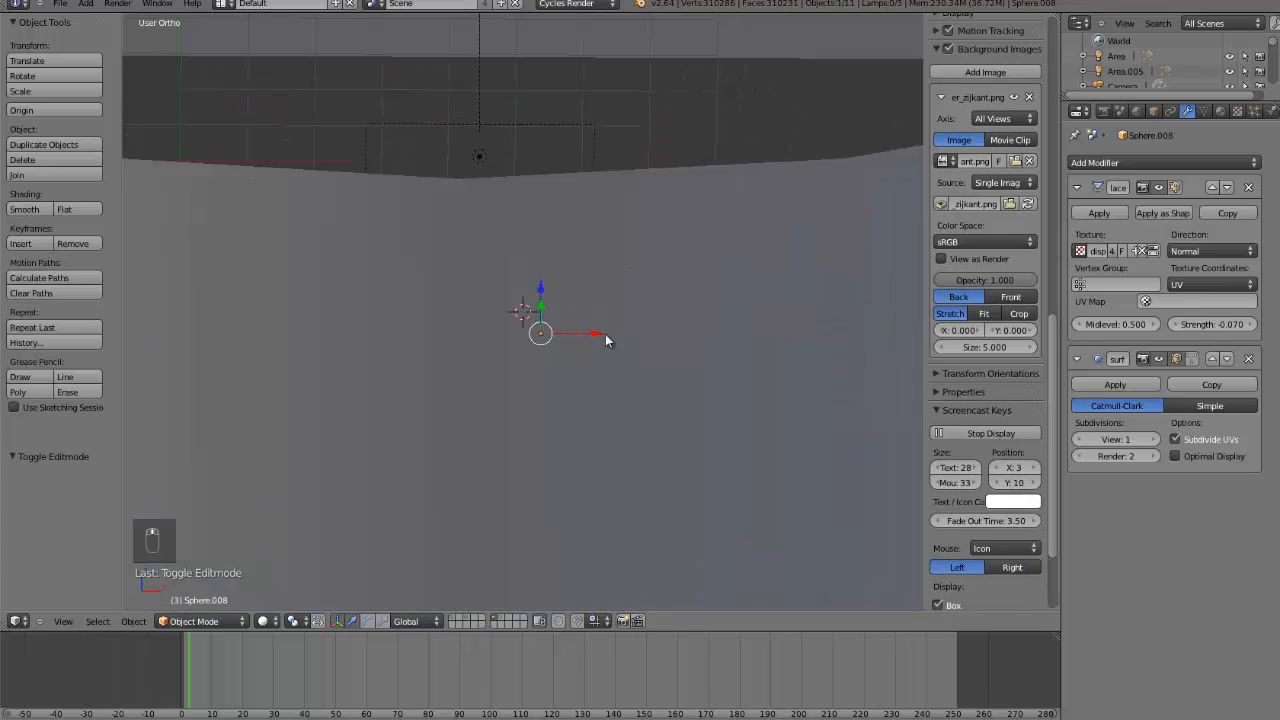
{"action": "key", "text": "KP_0"}
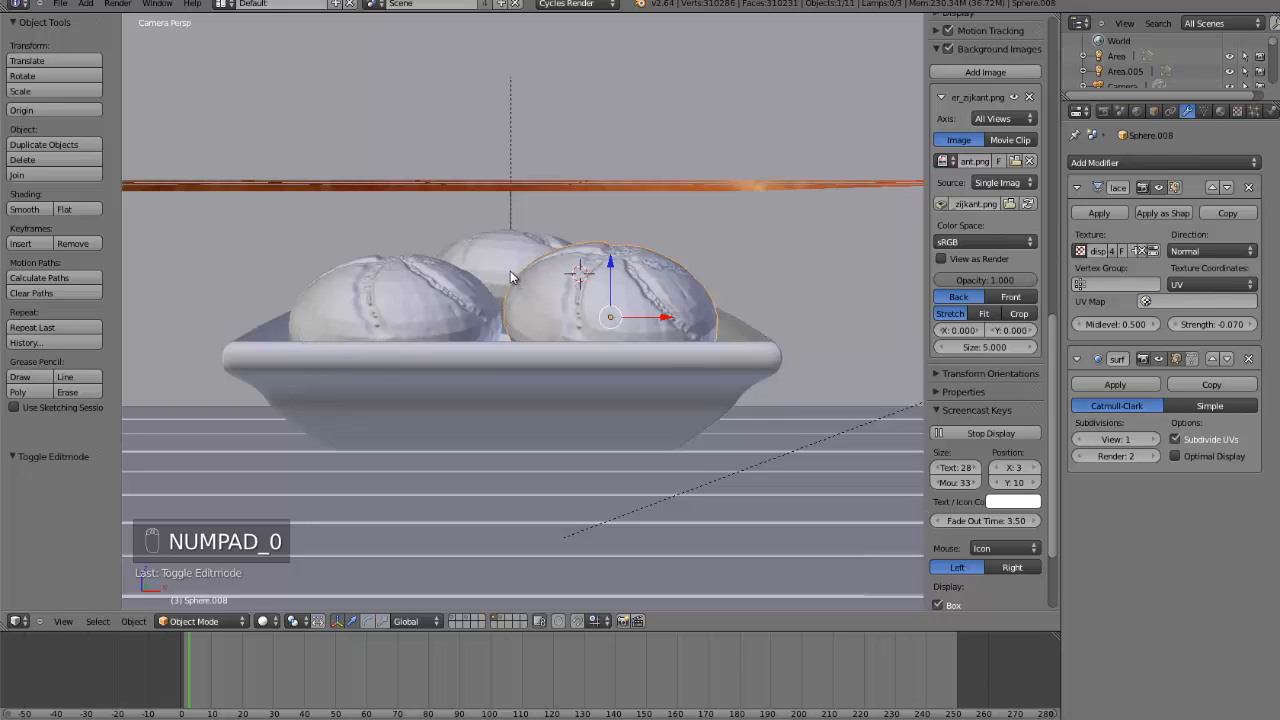
{"action": "scroll", "coordinate": [592, 388], "scroll_direction": "down", "scroll_amount": 2}
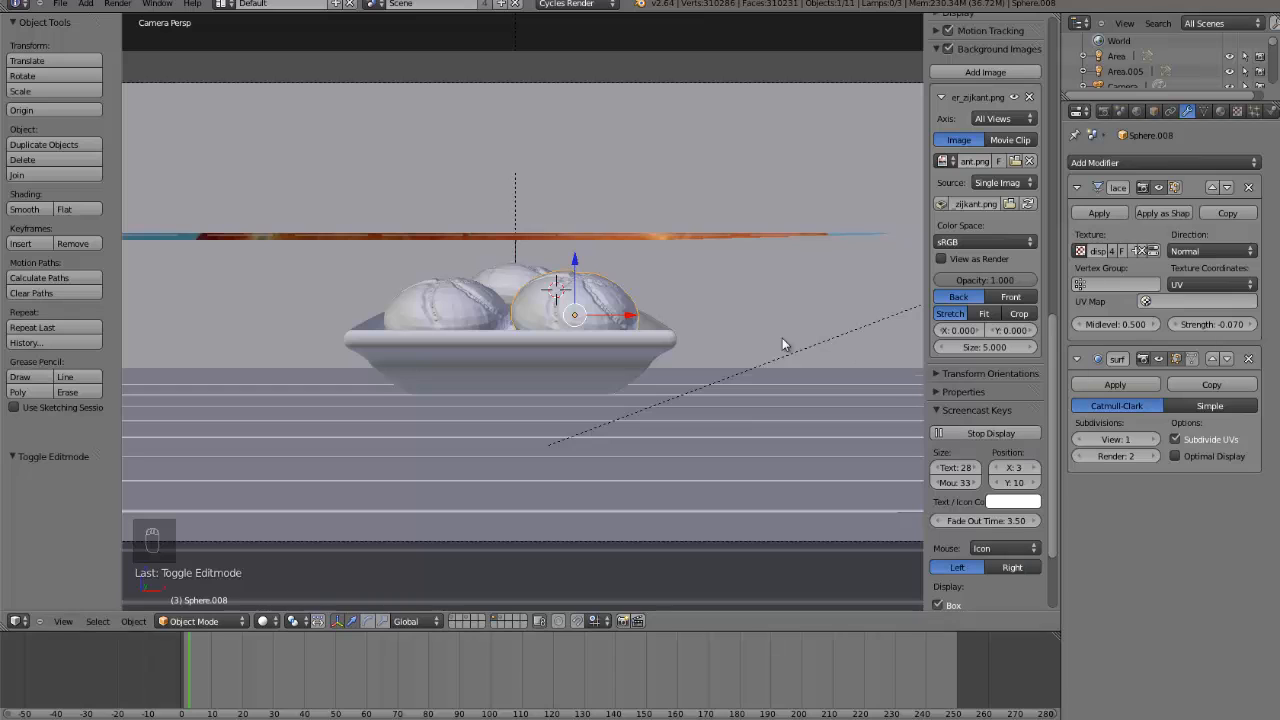
{"action": "scroll", "coordinate": [540, 342], "scroll_direction": "up", "scroll_amount": 4}
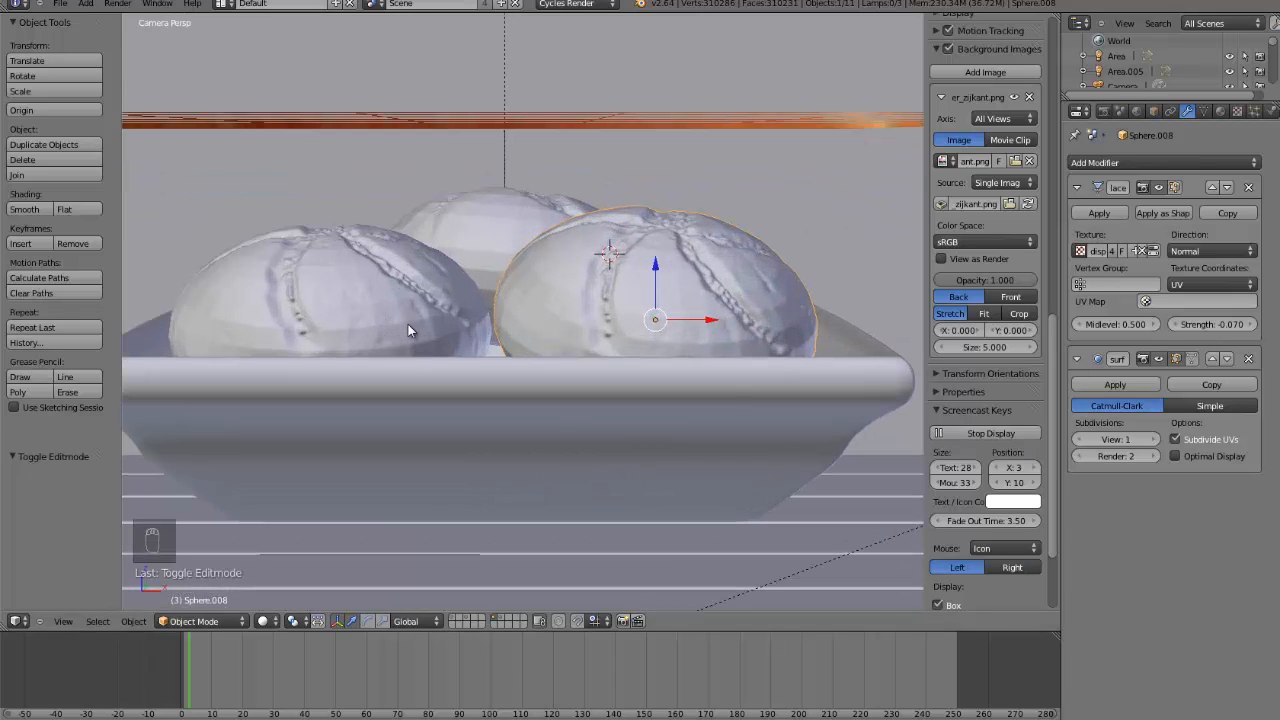
{"action": "scroll", "coordinate": [612, 302], "scroll_direction": "down", "scroll_amount": 4}
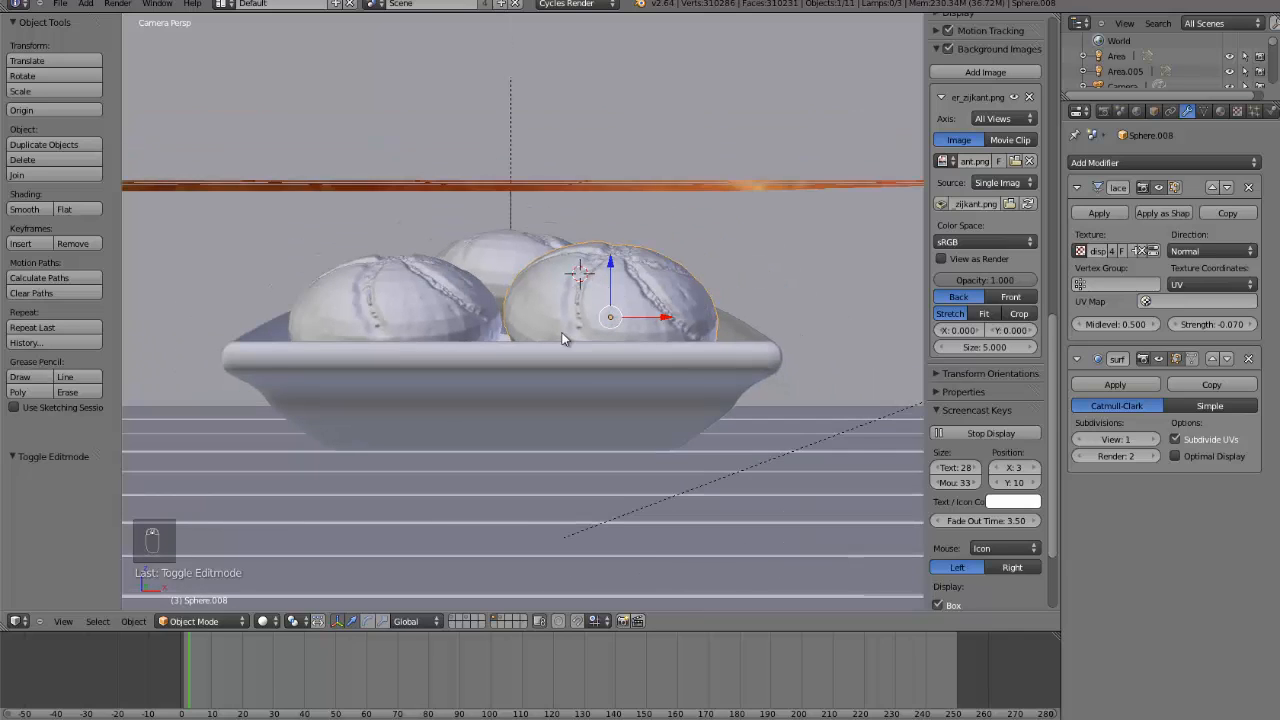
{"action": "scroll", "coordinate": [548, 345], "scroll_direction": "down", "scroll_amount": 2}
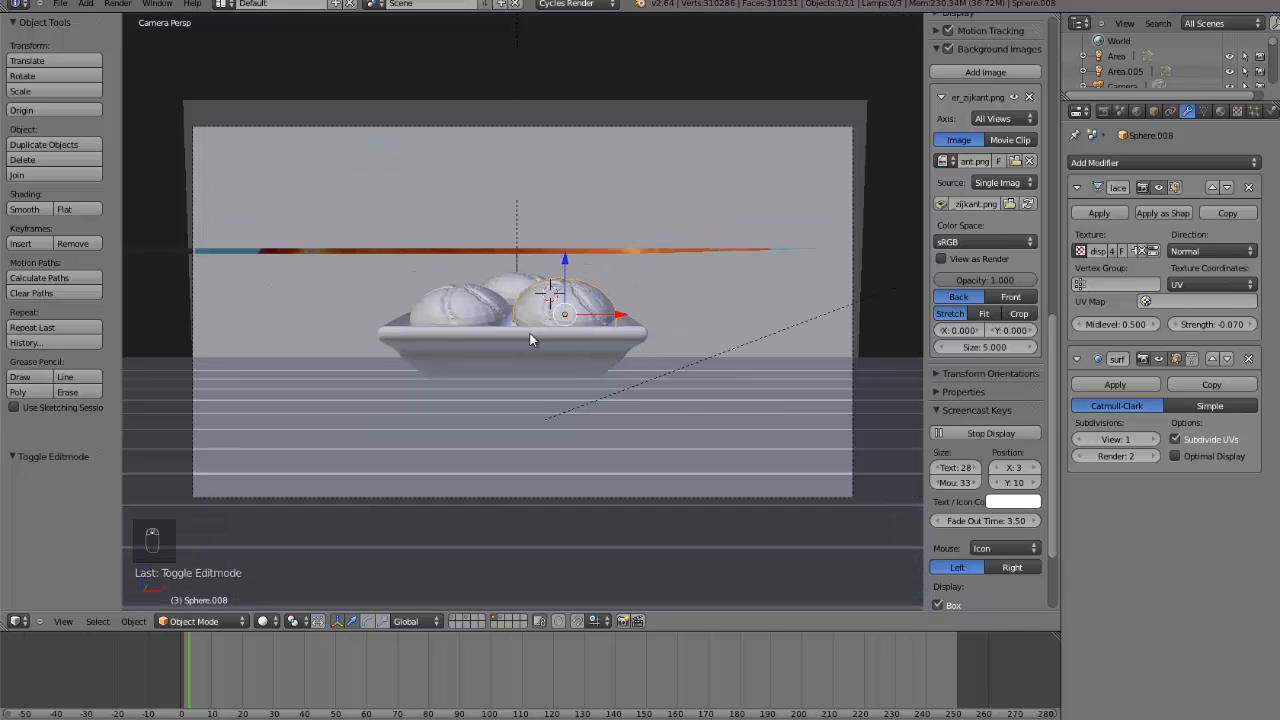
{"action": "scroll", "coordinate": [512, 337], "scroll_direction": "up", "scroll_amount": 4}
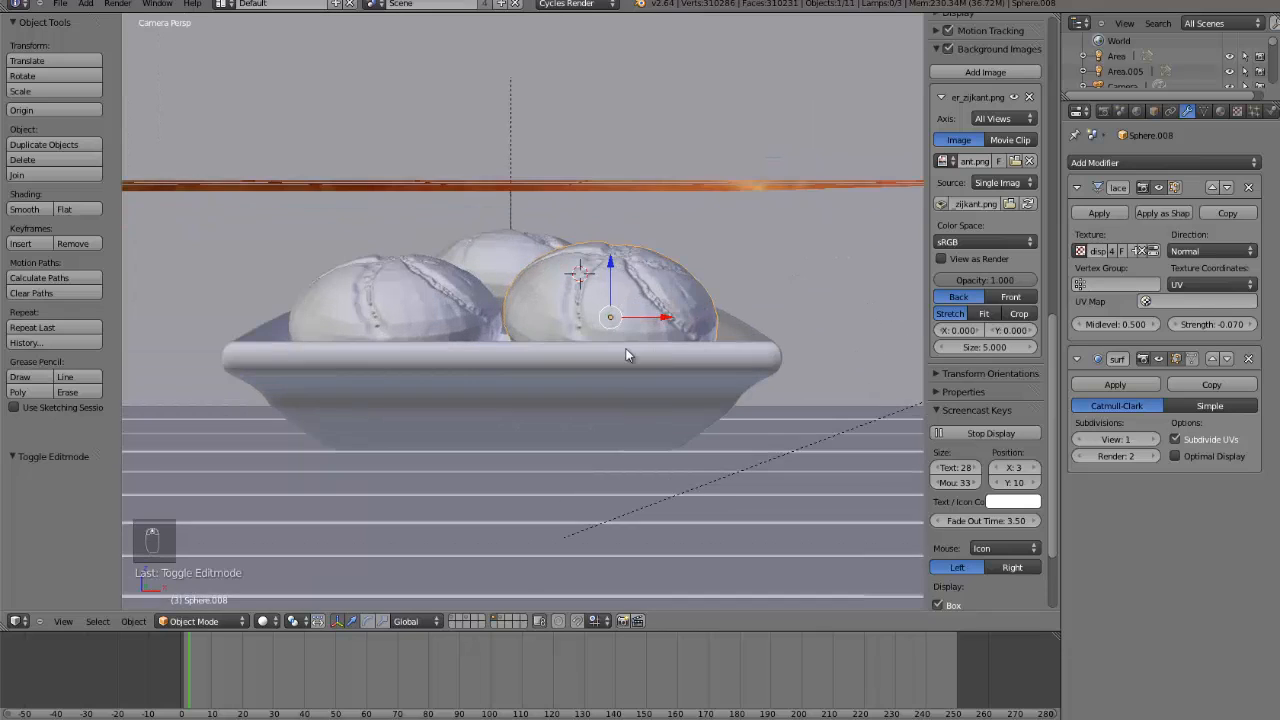
- Review the tableware and chairs on layer 1 from the camera and from above, and return to layer 11
{"action": "left_click", "coordinate": [454, 618]}
{"action": "scroll", "coordinate": [518, 542], "scroll_direction": "down", "scroll_amount": 3}
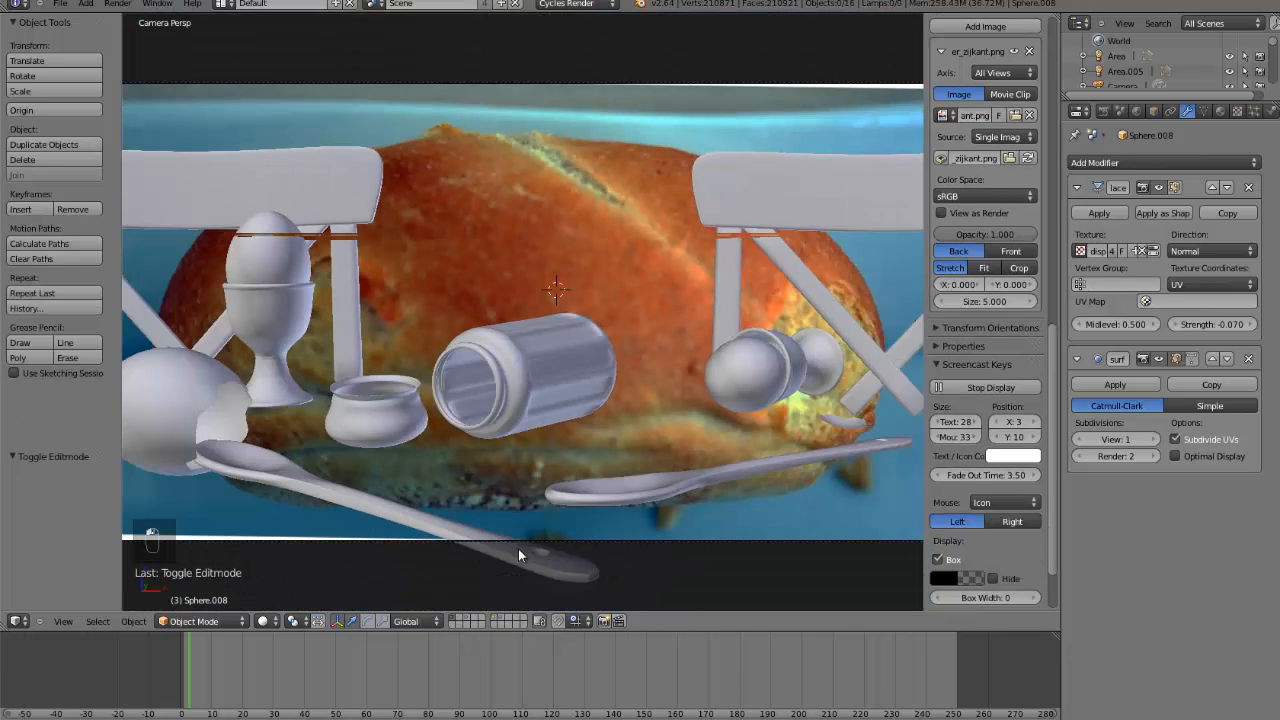
{"action": "key", "text": "KP_7"}
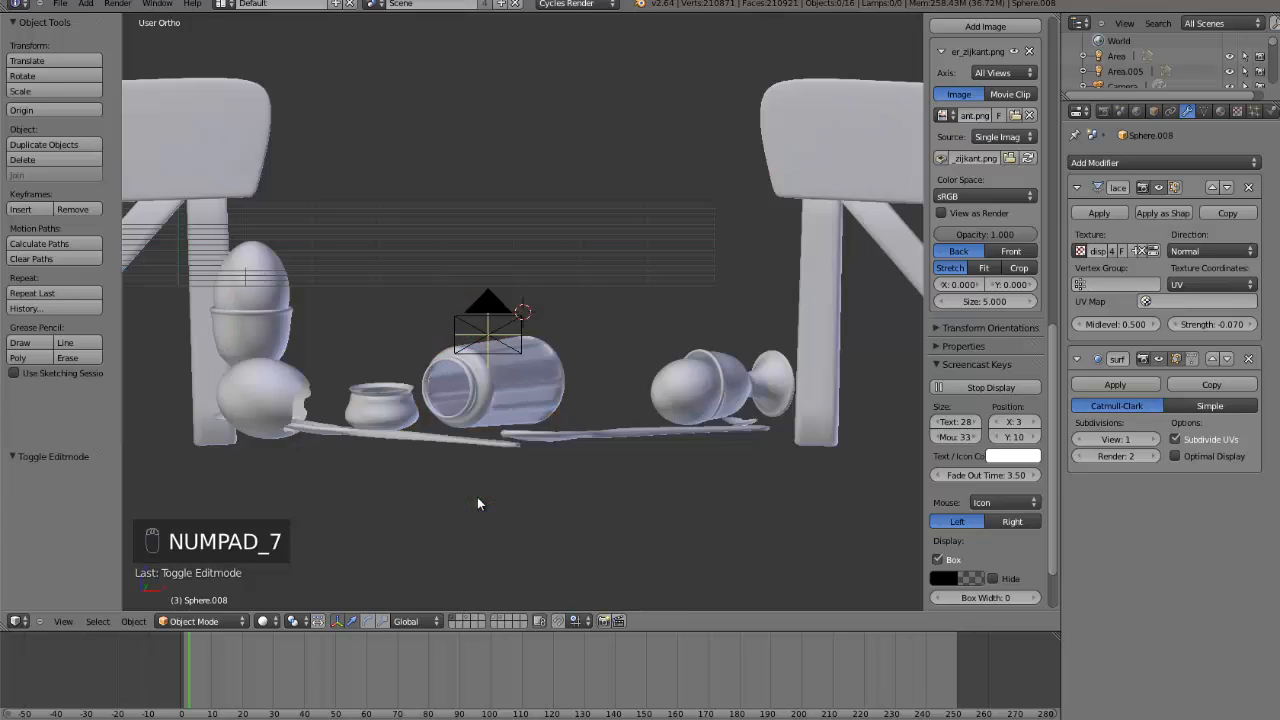
{"action": "scroll", "coordinate": [541, 465], "scroll_direction": "down", "scroll_amount": 5}
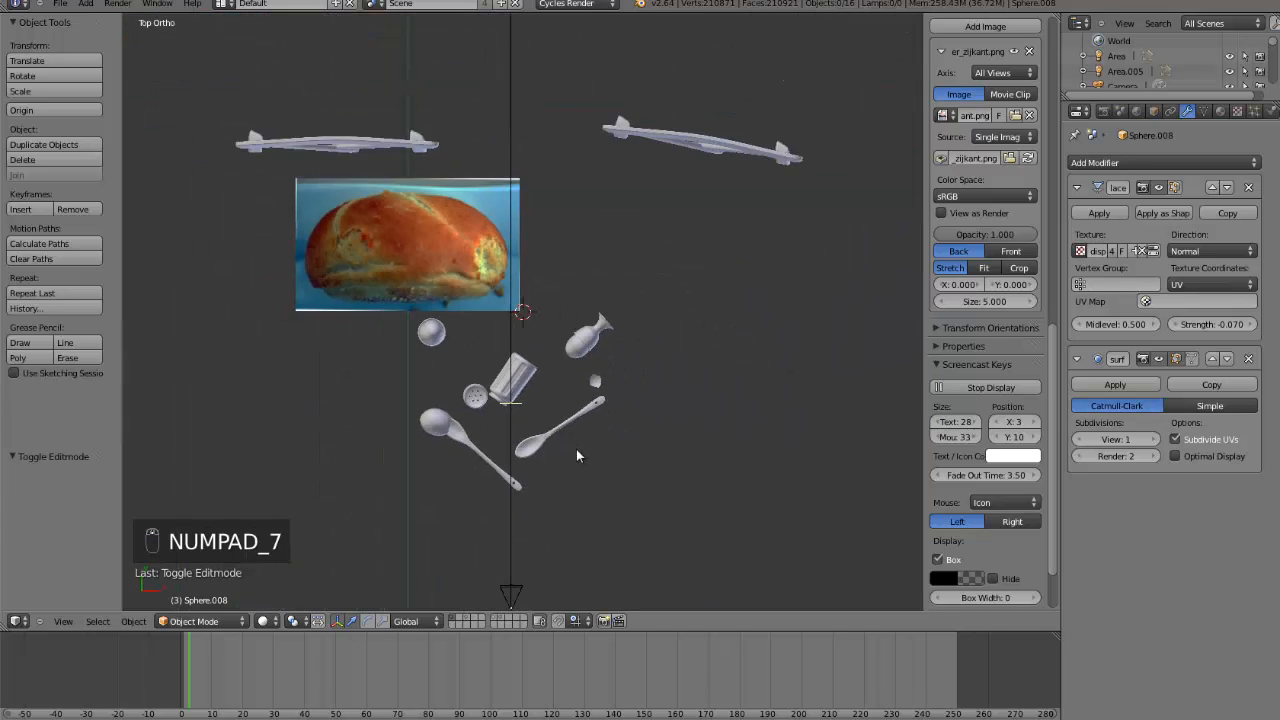
{"action": "middle_click_drag", "start_coordinate": [603, 469], "coordinate": [455, 393]}
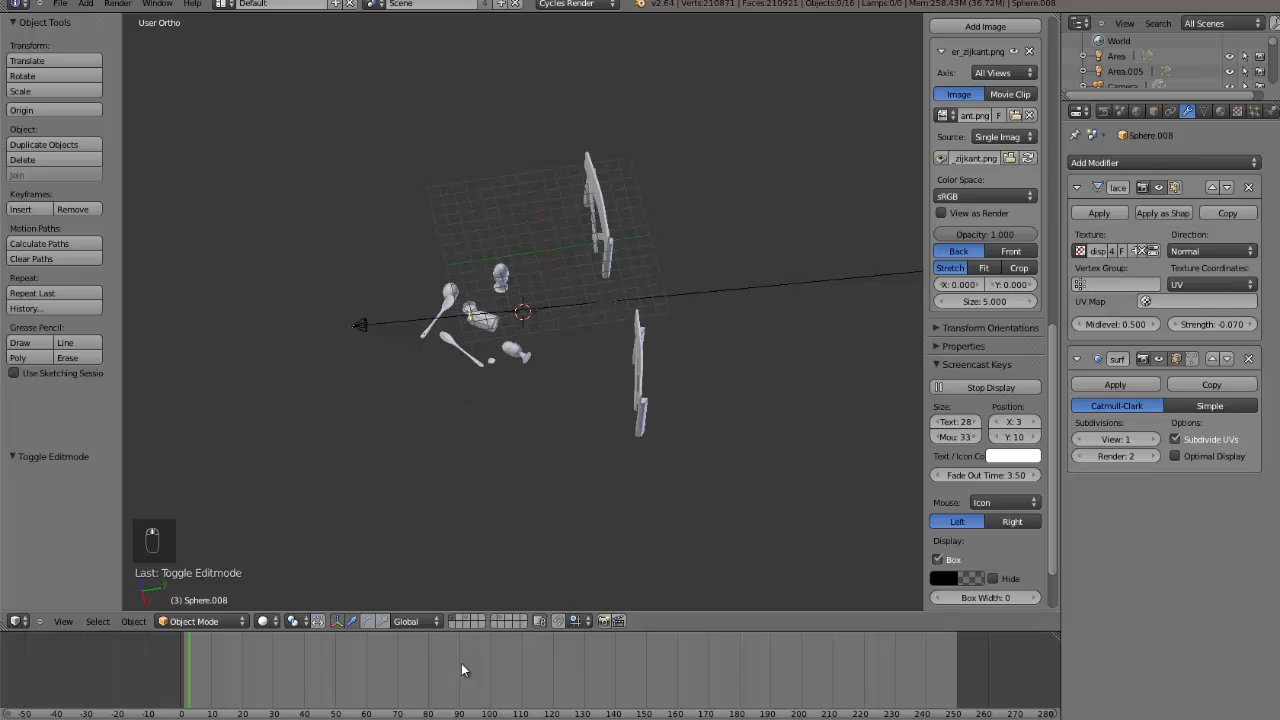
{"action": "left_click", "coordinate": [494, 617]}
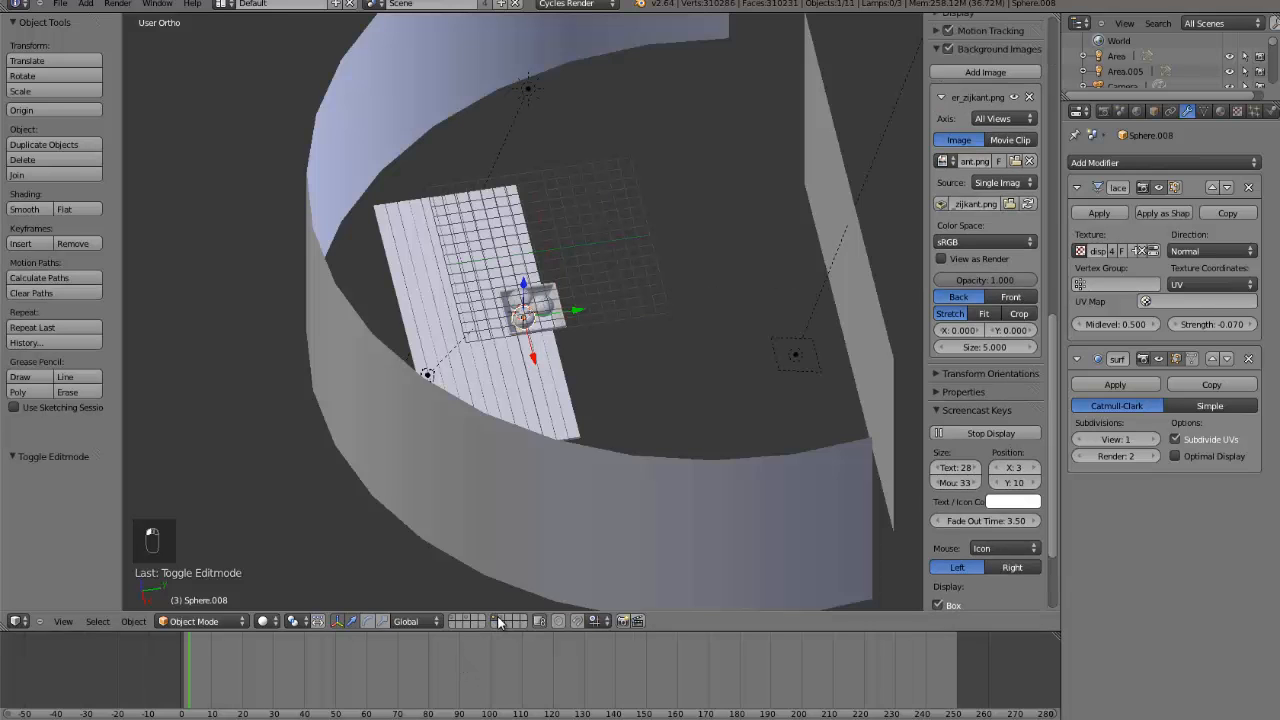
- Select the bowl together with its three bread rolls and move them to layer 1
{"action": "middle_click_drag", "start_coordinate": [591, 314], "coordinate": [593, 358]}
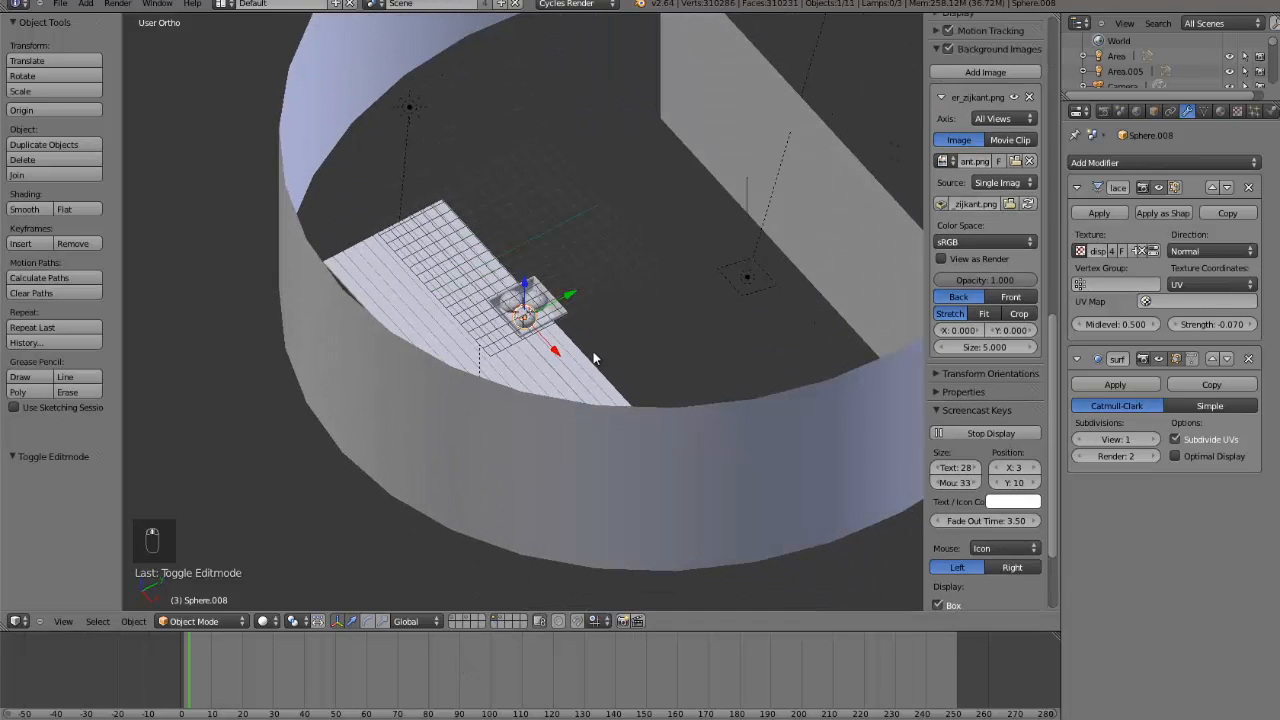
{"action": "key", "text": "KP_7"}
{"action": "scroll", "coordinate": [593, 350], "scroll_direction": "up", "scroll_amount": 5}
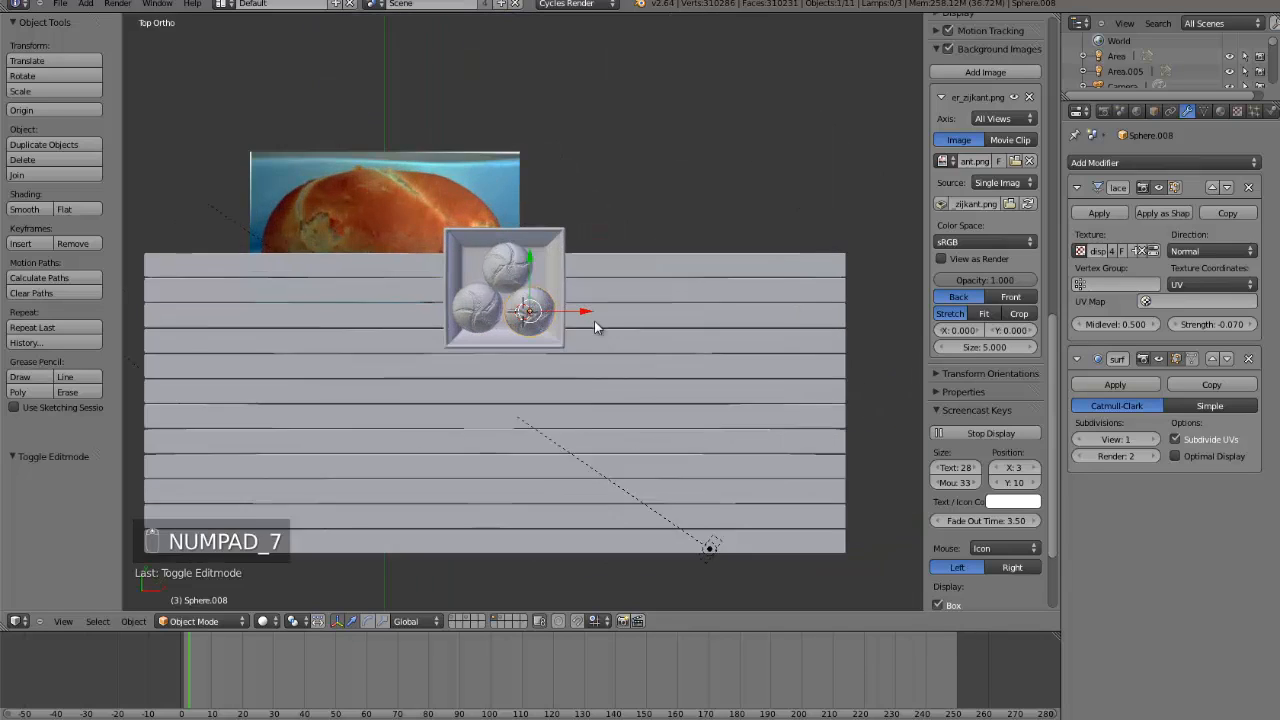
{"action": "key", "text": "z"}
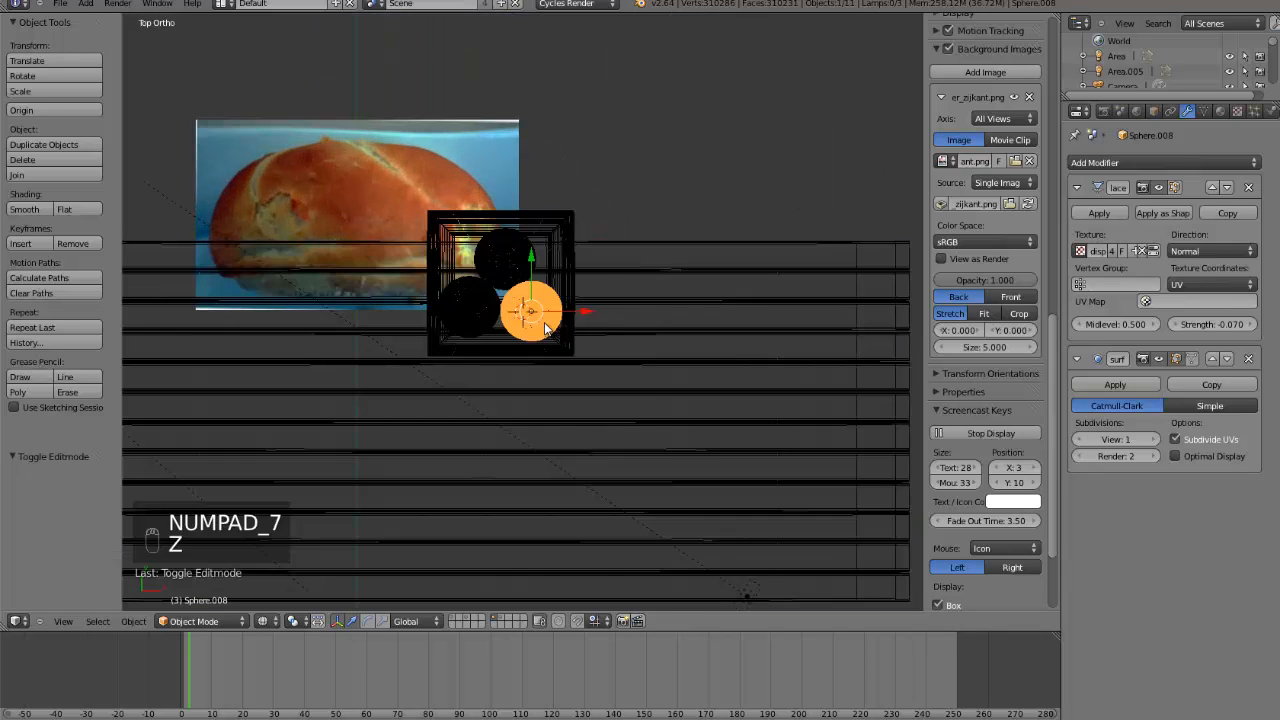
{"action": "middle_click_drag", "start_coordinate": [545, 328], "coordinate": [537, 254]}
{"action": "scroll", "coordinate": [537, 254], "scroll_direction": "up", "scroll_amount": 3}
{"action": "right_click", "coordinate": [557, 222], "text": "shift"}
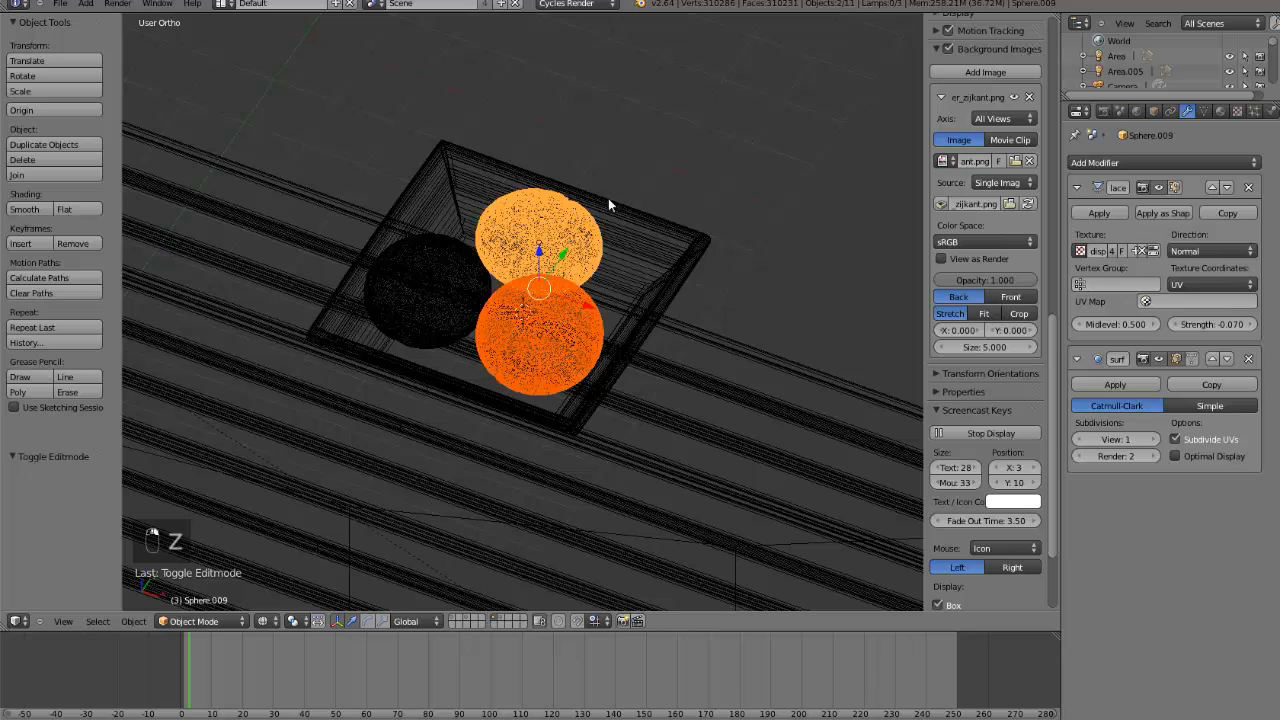
{"action": "right_click", "coordinate": [608, 198], "text": "shift"}
{"action": "right_click", "coordinate": [469, 255], "text": "shift"}
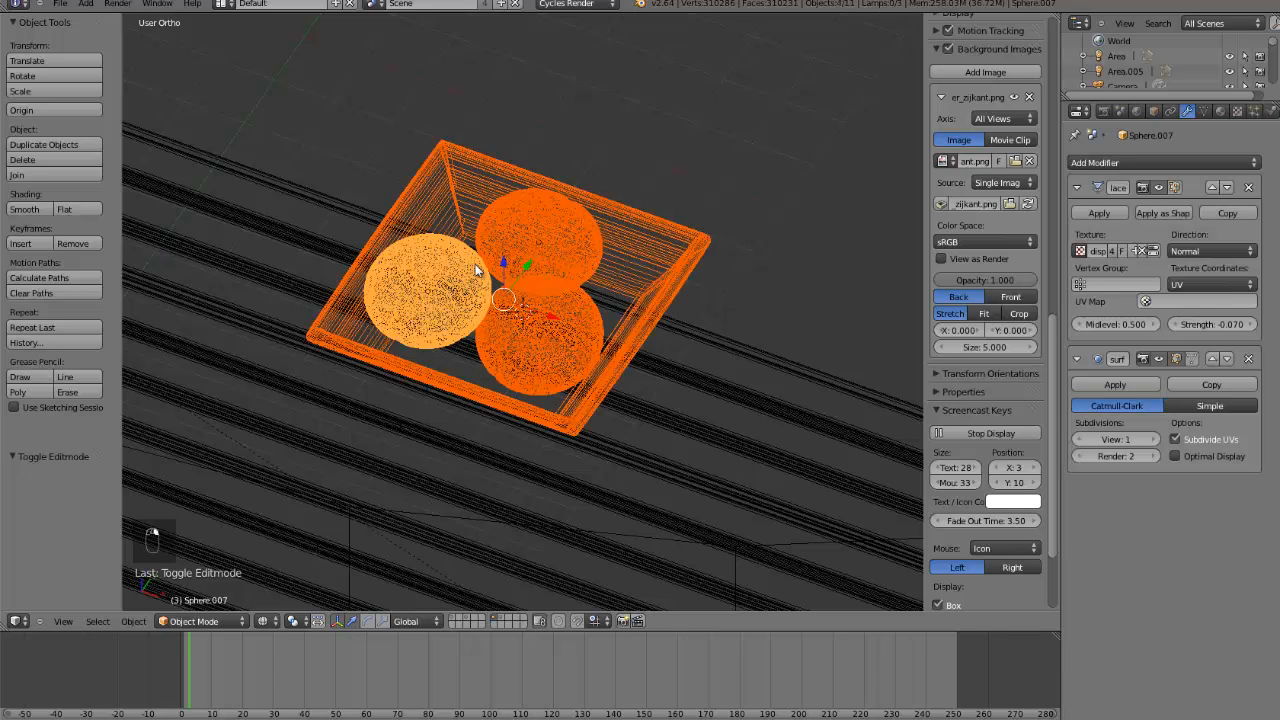
{"action": "key", "text": "m"}
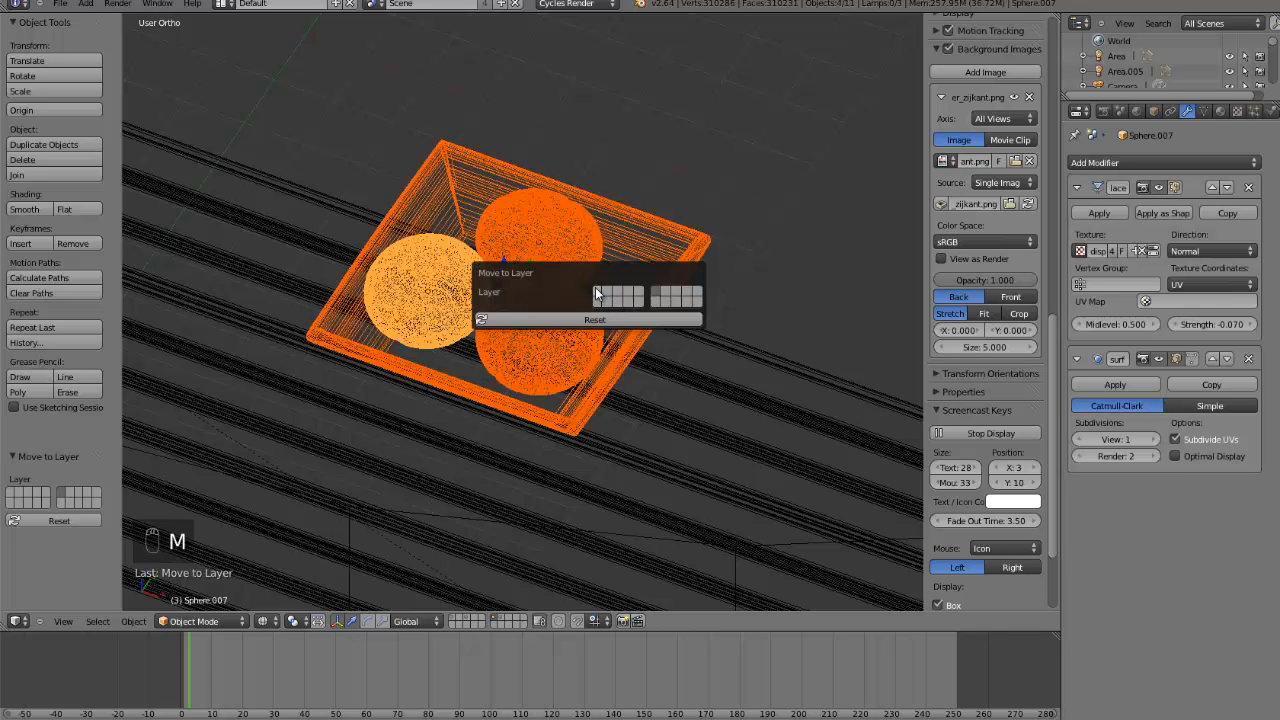
{"action": "left_click", "coordinate": [597, 293]}
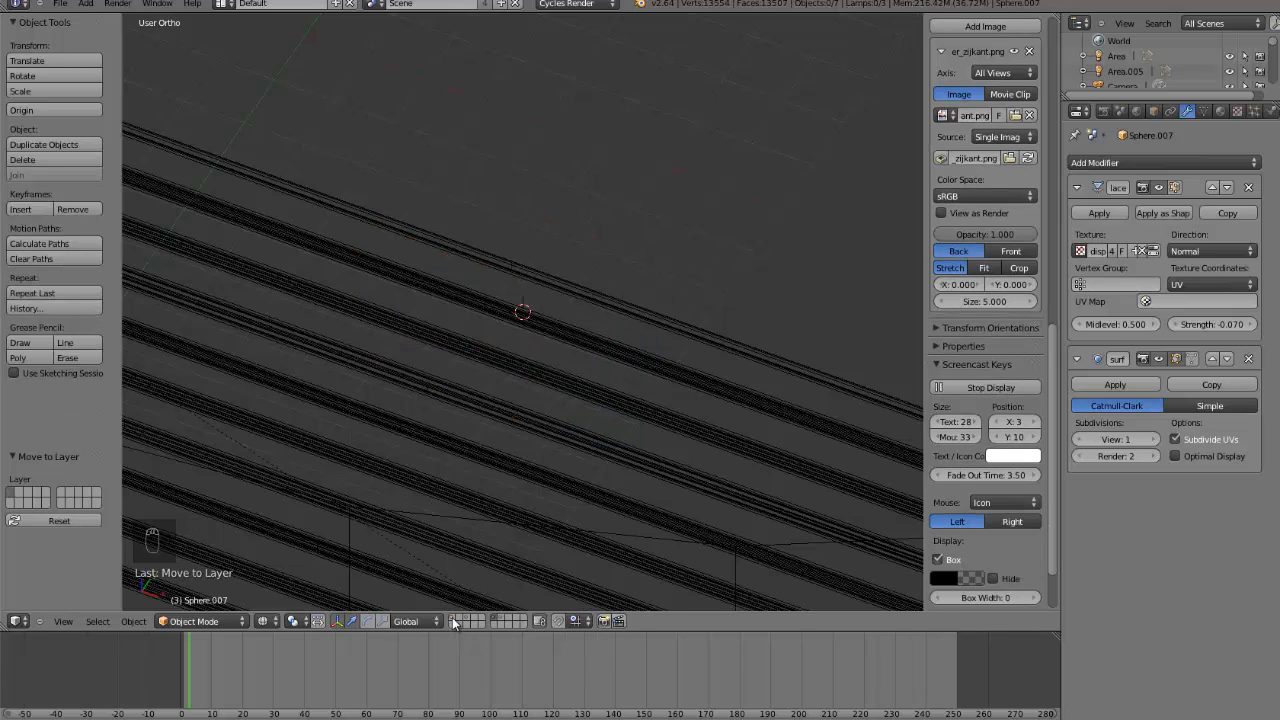
- Select the lying glass jar and the small round pot on layer 1 and move both to layer 11
{"action": "left_click", "coordinate": [453, 621]}
{"action": "right_click", "coordinate": [465, 460]}
{"action": "right_click", "coordinate": [288, 492], "text": "shift"}
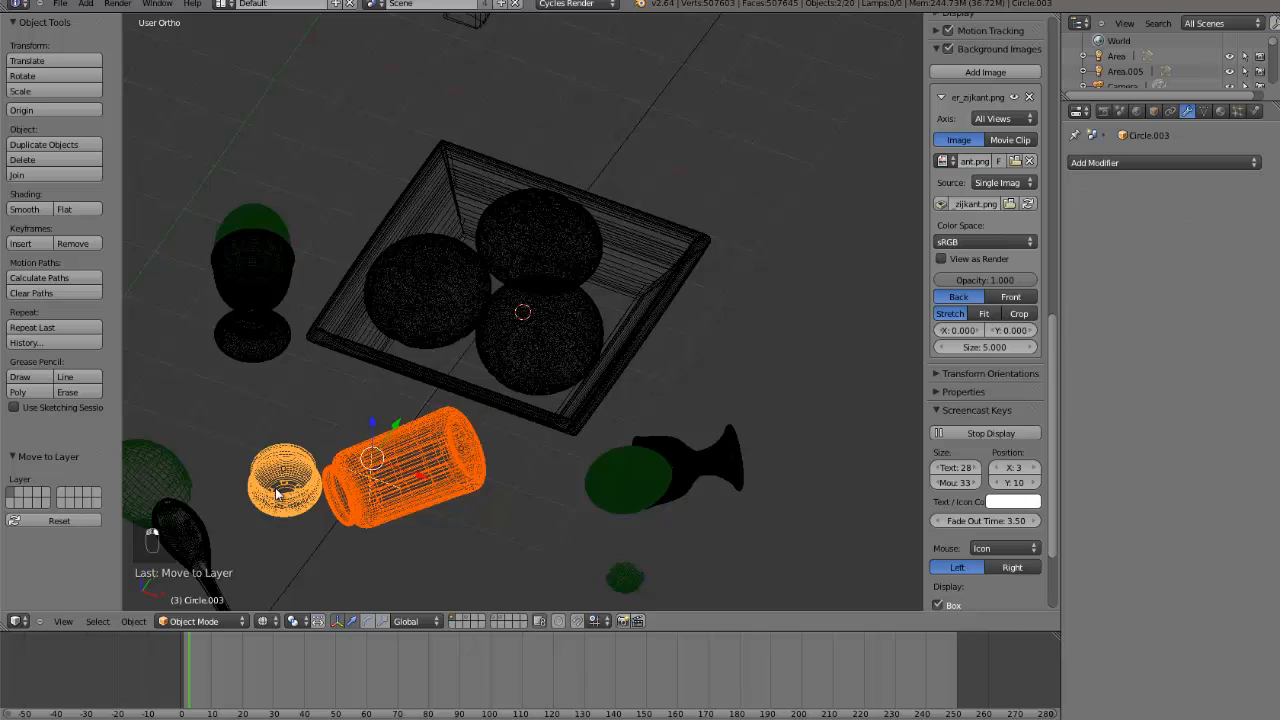
{"action": "key", "text": "KP_7"}
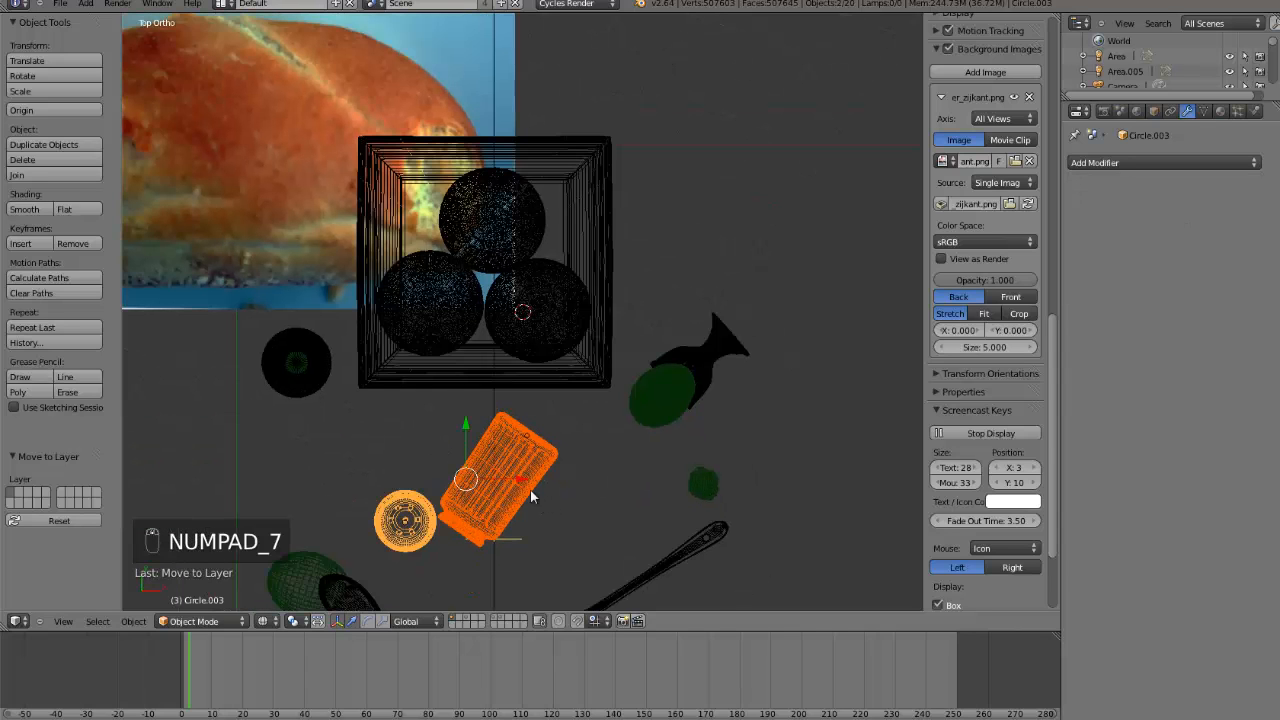
{"action": "key", "text": "m"}
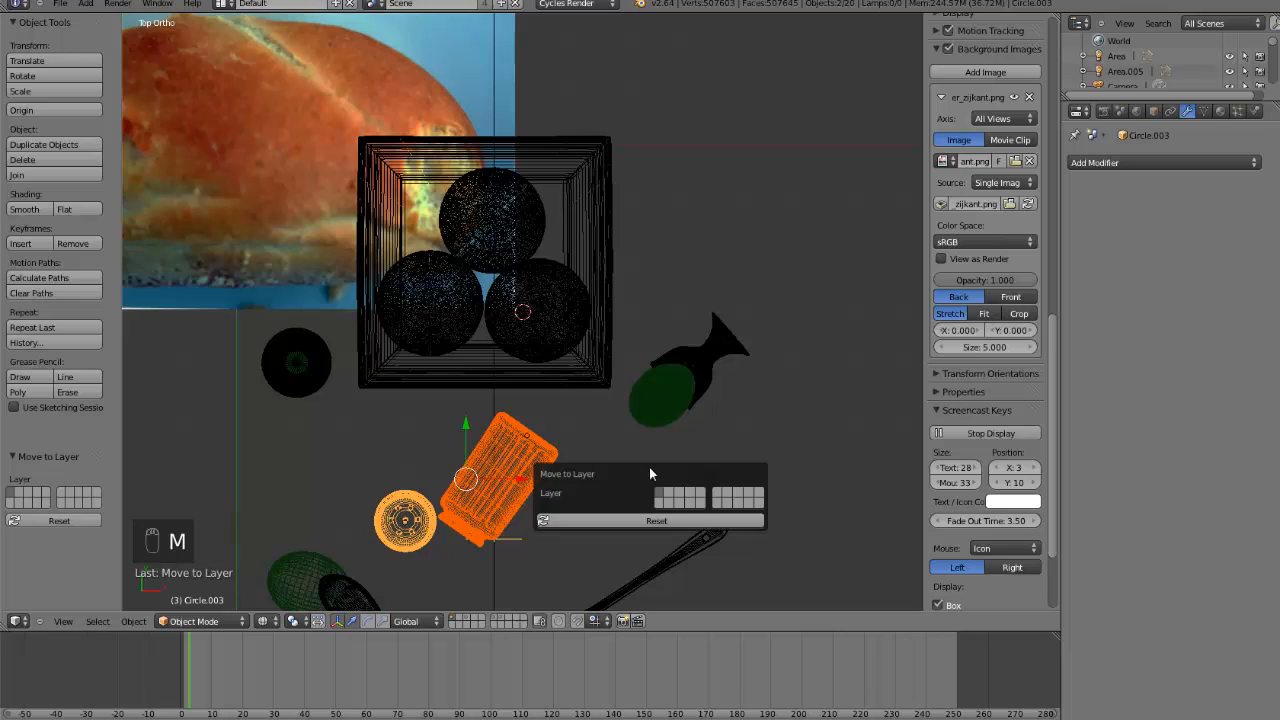
{"action": "left_click", "coordinate": [719, 494]}
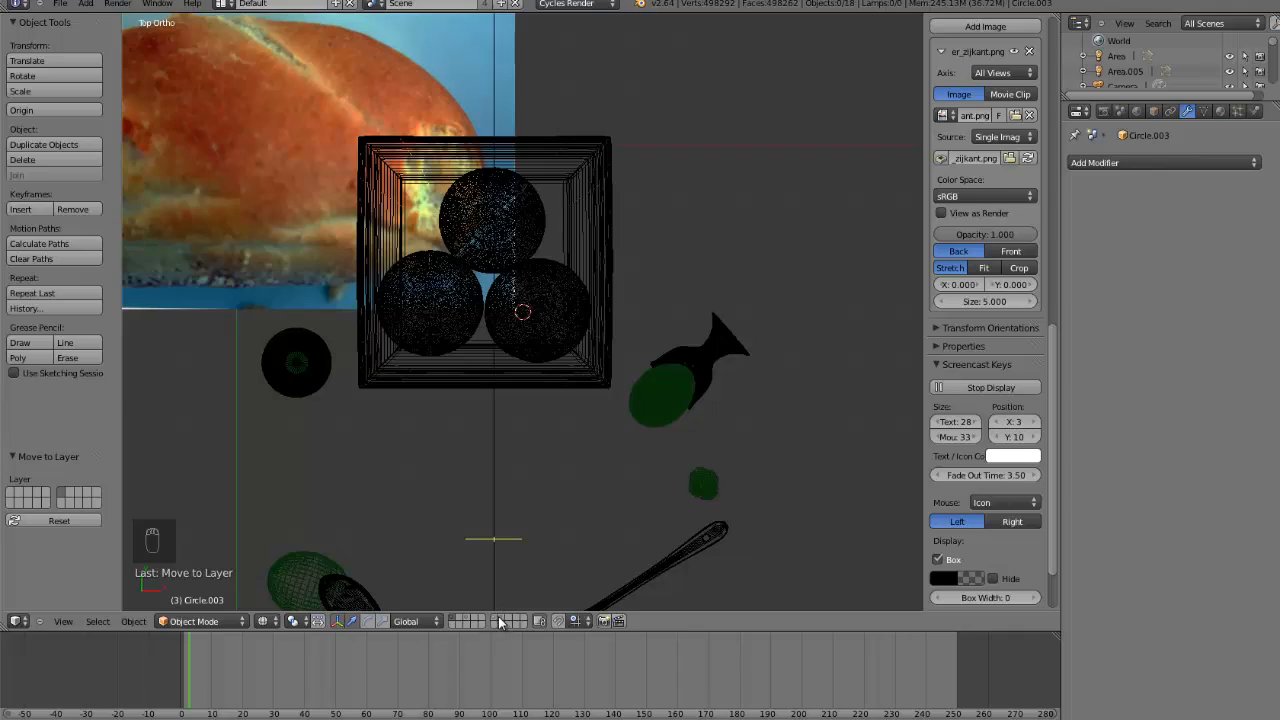
- Show layer 11 and preview the jar and pot through the camera in Rendered viewport shading
{"action": "left_click", "coordinate": [497, 621]}
{"action": "scroll", "coordinate": [443, 526], "scroll_direction": "down", "scroll_amount": 3}
{"action": "left_click", "coordinate": [263, 621]}
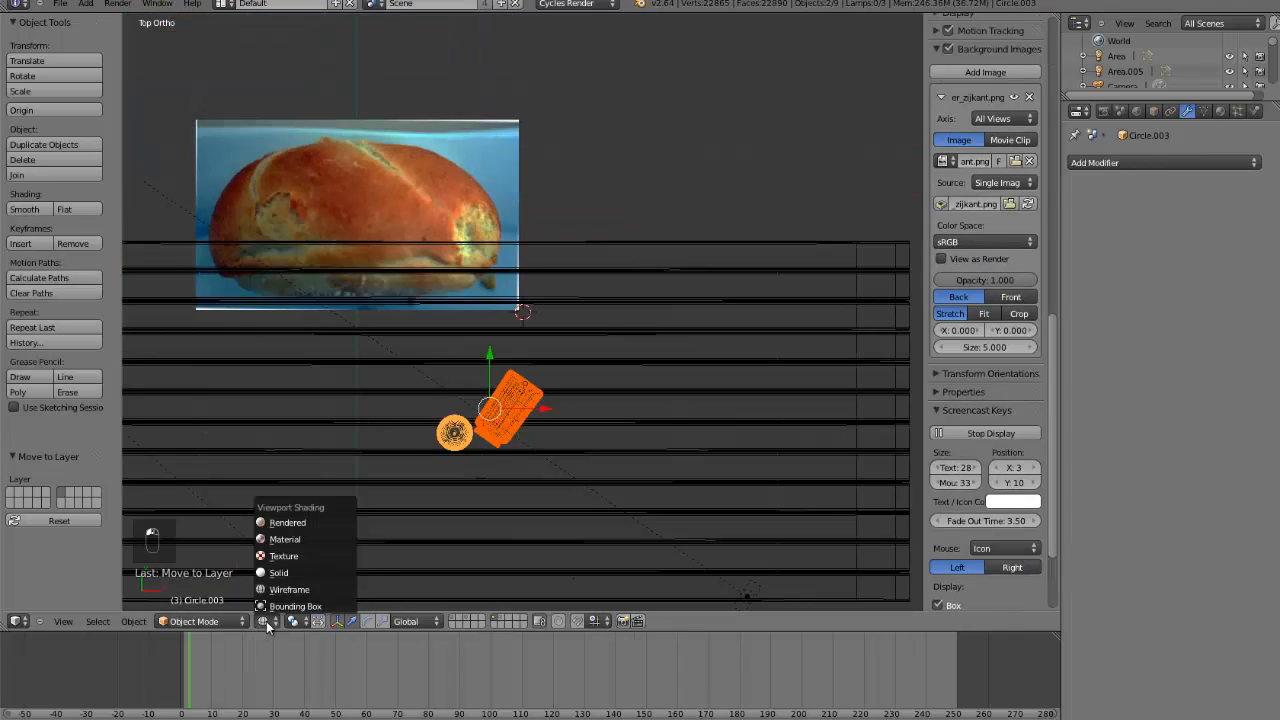
{"action": "left_click", "coordinate": [287, 522]}
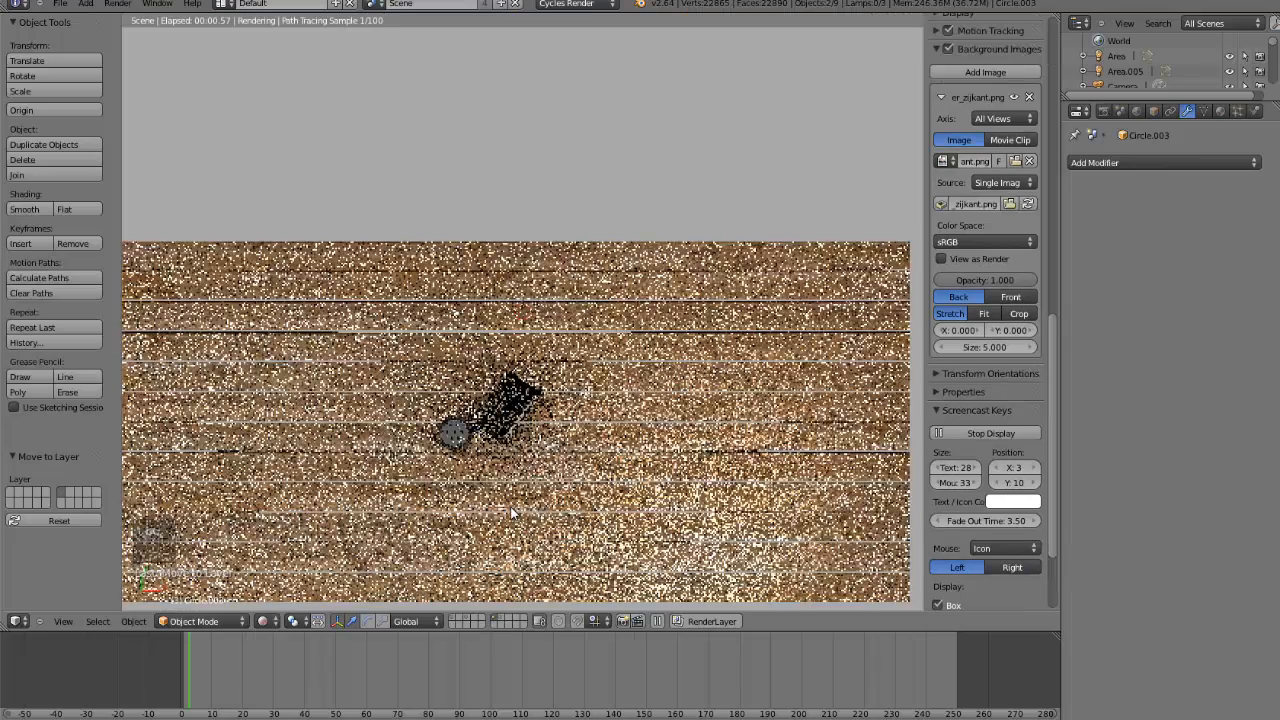
{"action": "key", "text": "KP_0"}
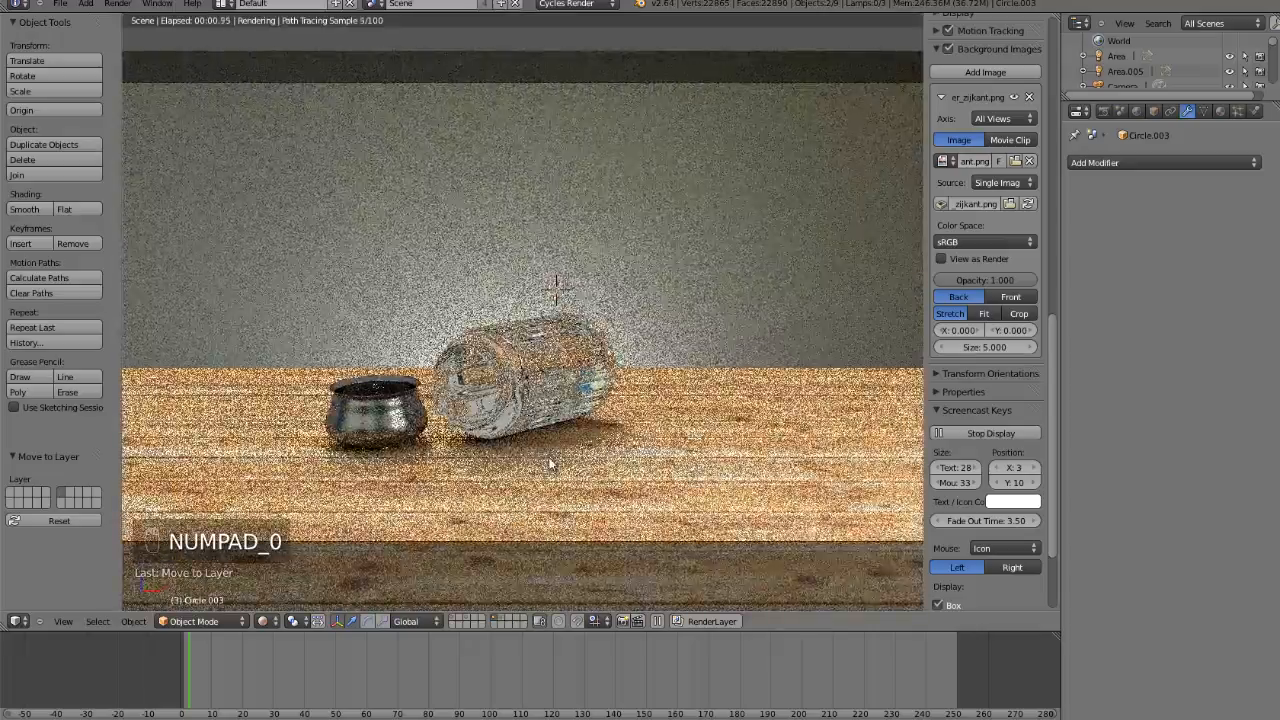
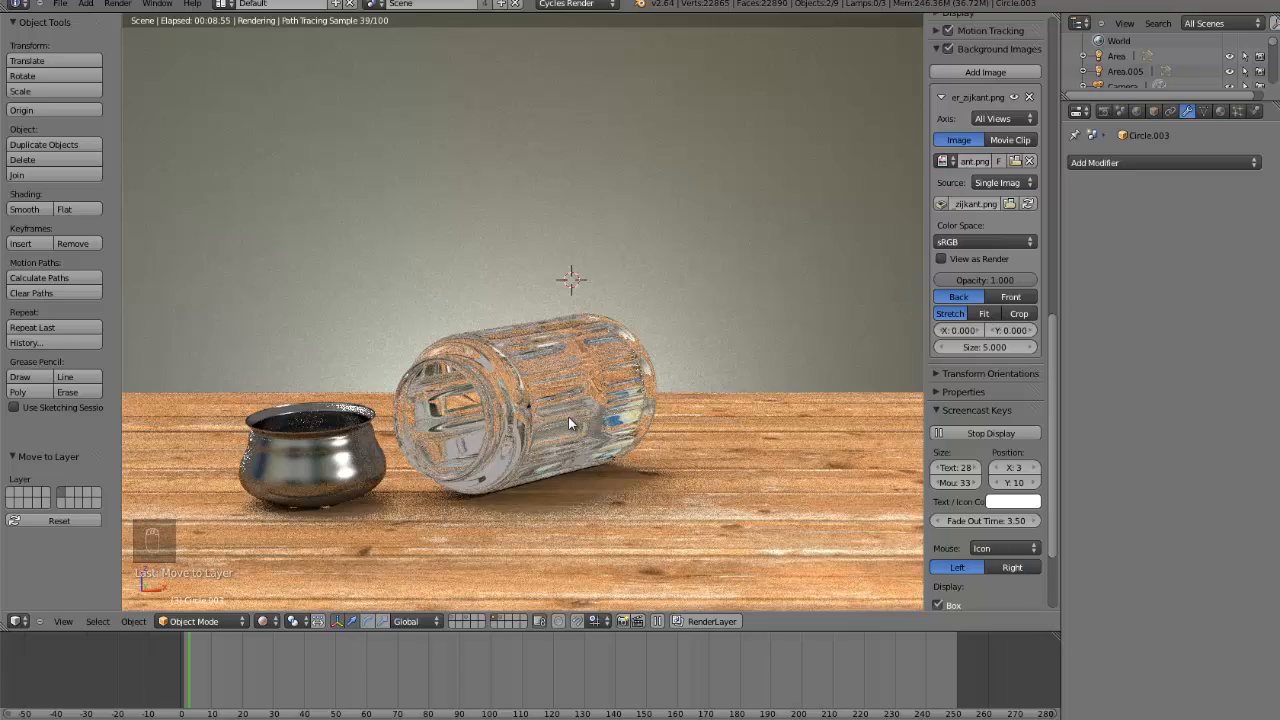
{"action": "scroll", "coordinate": [568, 416], "scroll_direction": "down", "scroll_amount": 1}
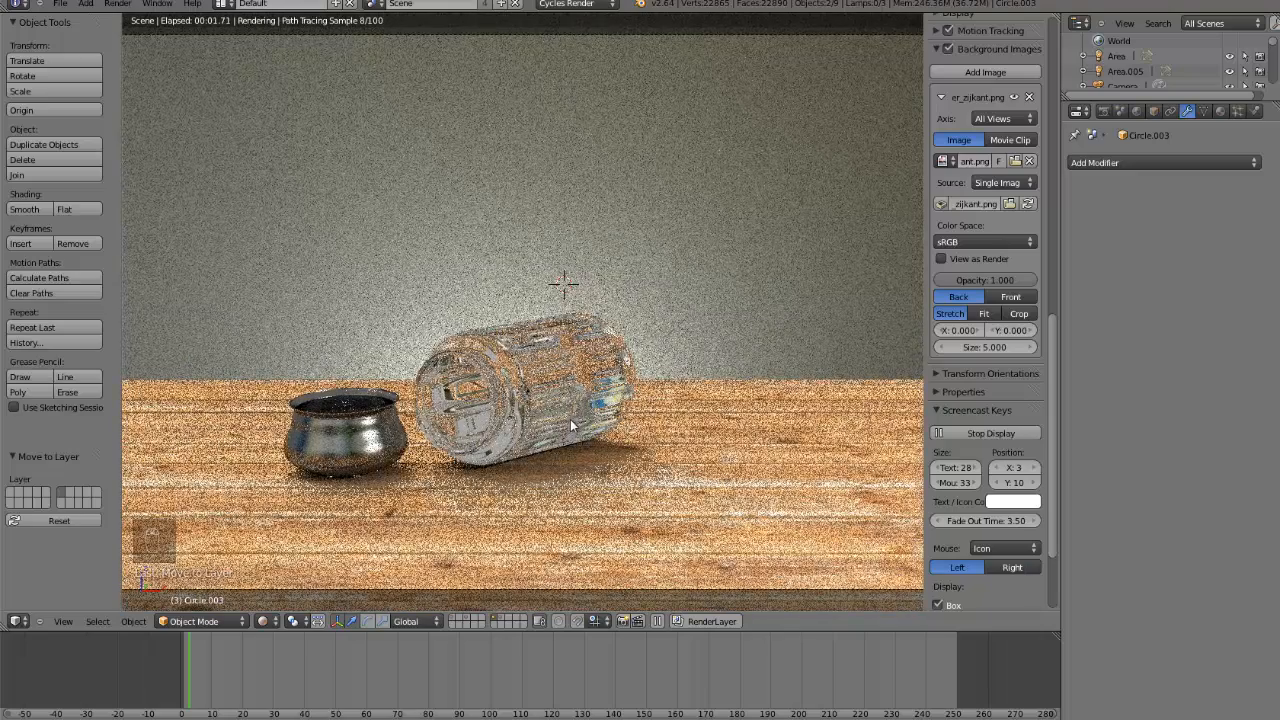
- Delete the large curved cylinder wall surrounding the table and return to the camera view in solid shading
{"action": "key", "text": "KP_7"}
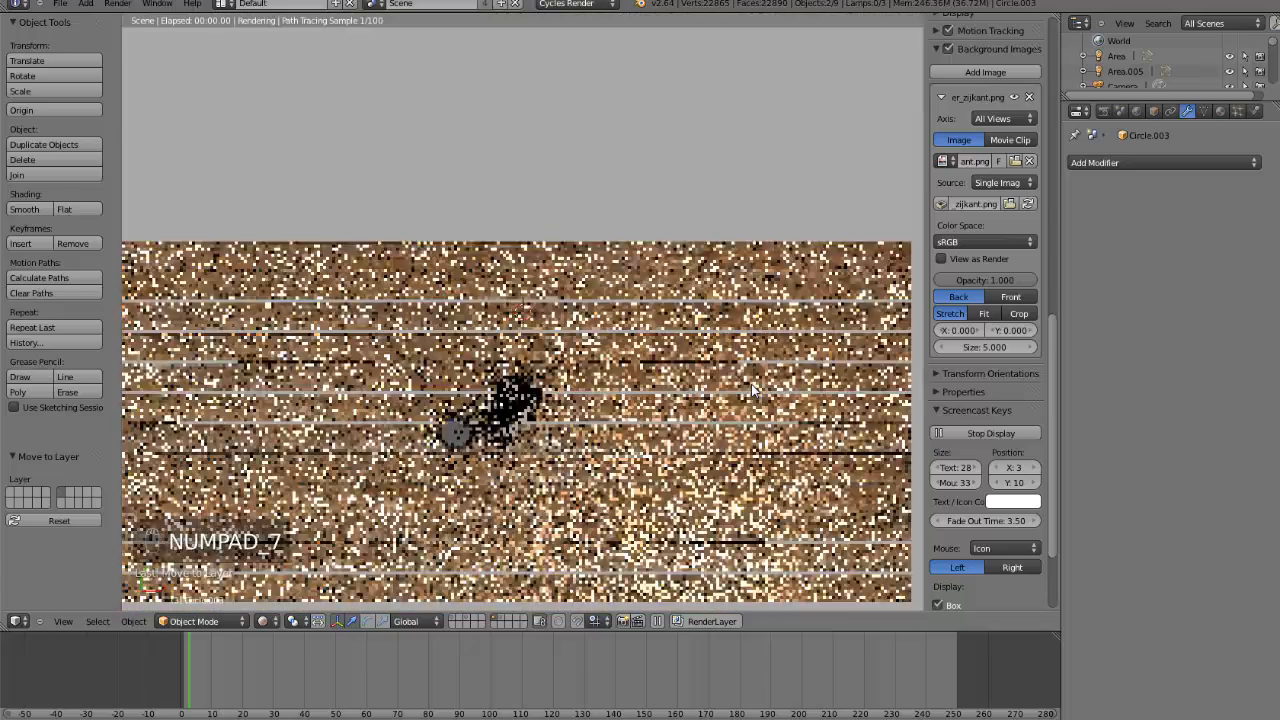
{"action": "key", "text": "z"}
{"action": "middle_click_drag", "start_coordinate": [750, 385], "coordinate": [740, 215]}
{"action": "right_click", "coordinate": [758, 200]}
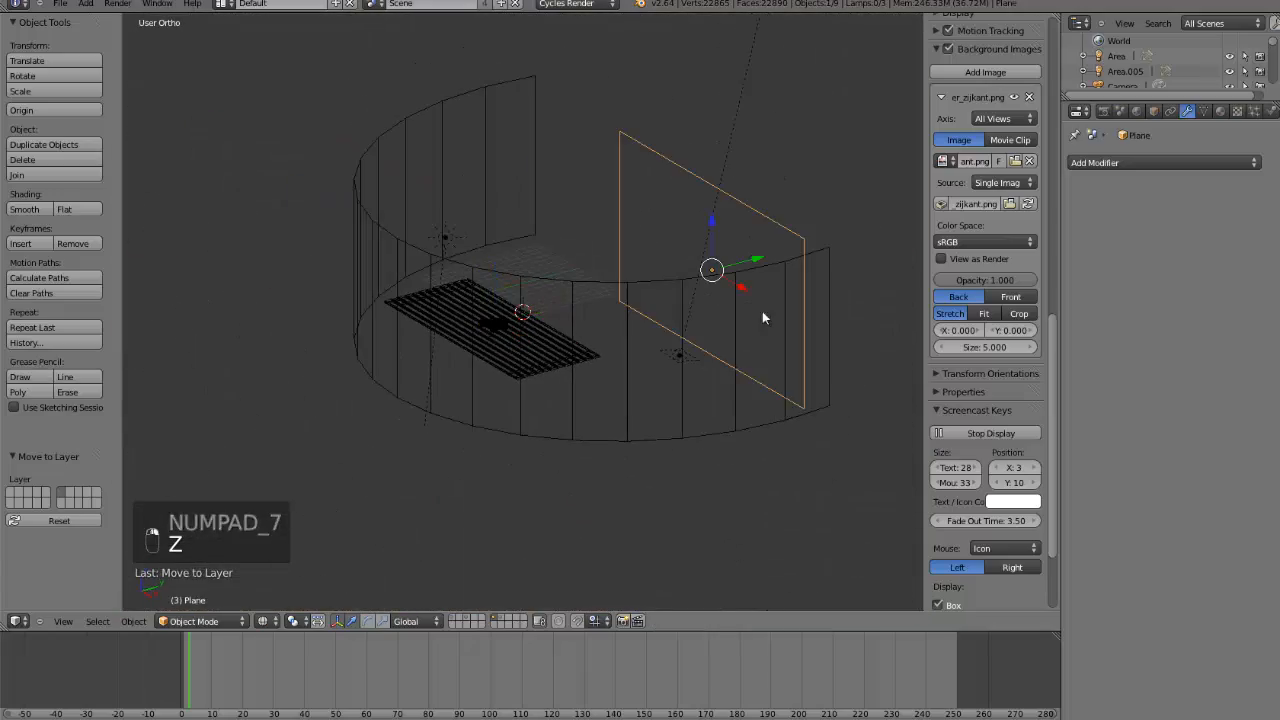
{"action": "right_click", "coordinate": [824, 332]}
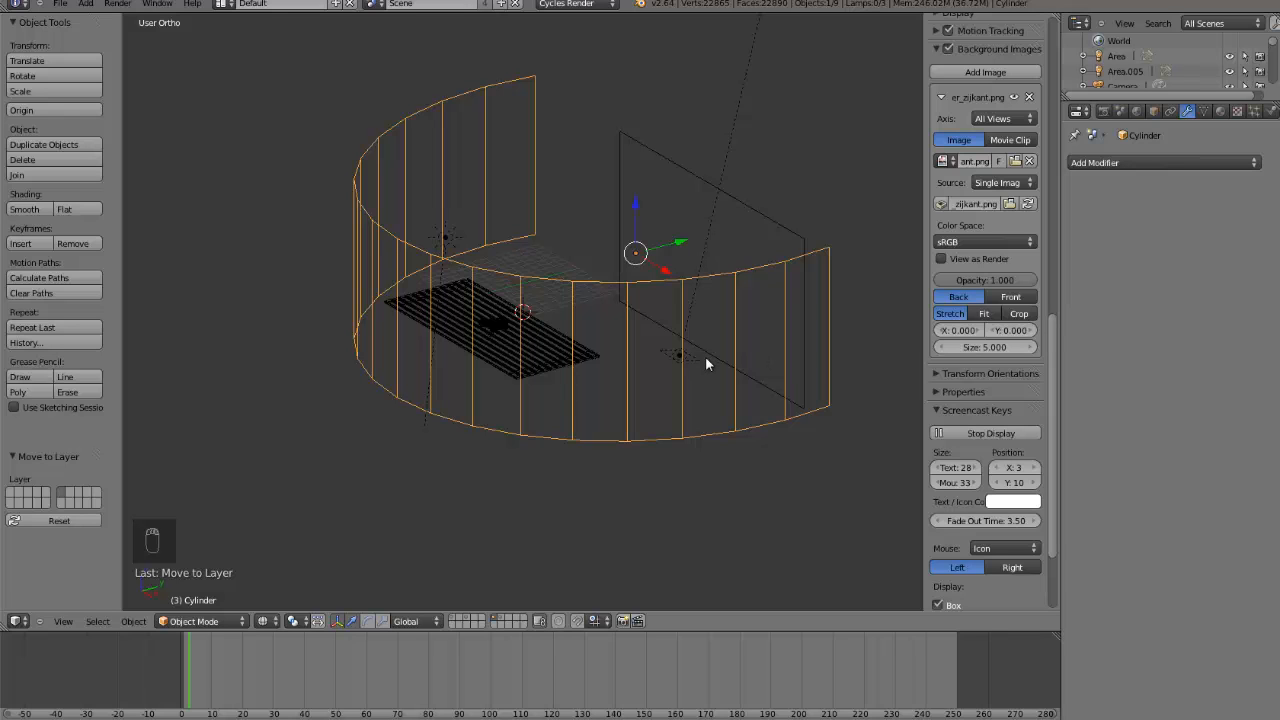
{"action": "key", "text": "KP_0"}
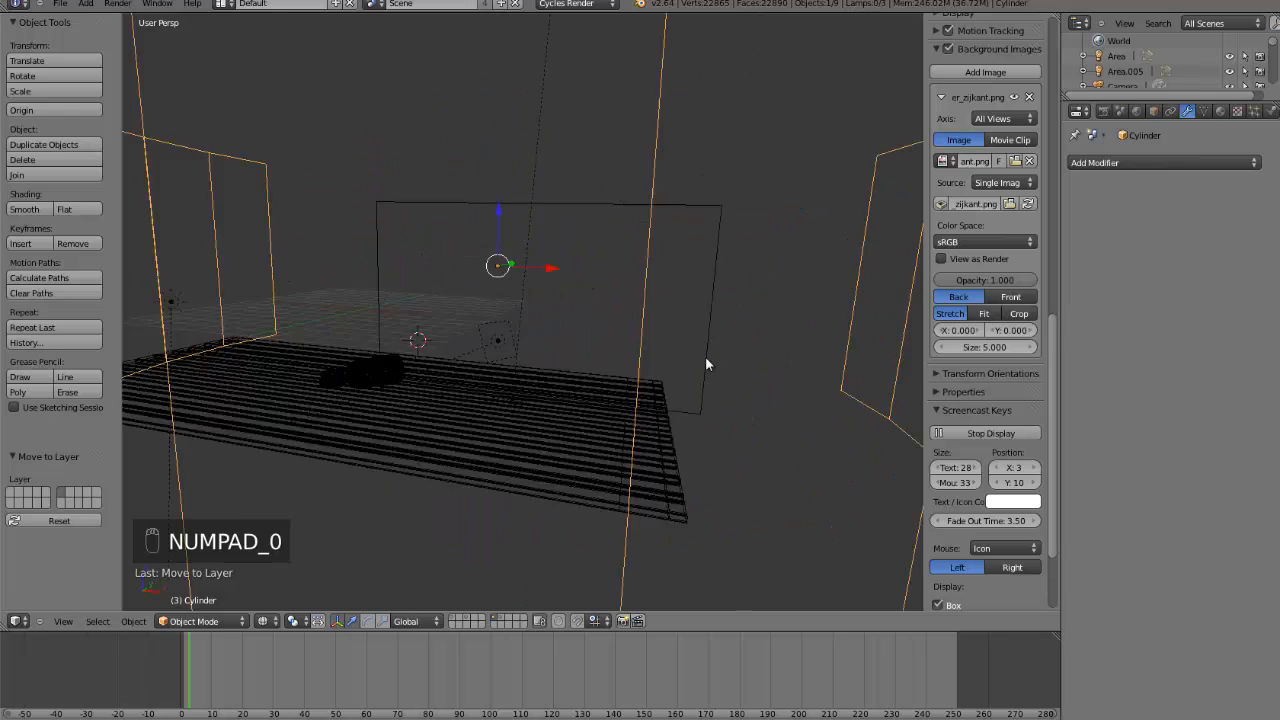
{"action": "key", "text": "z"}
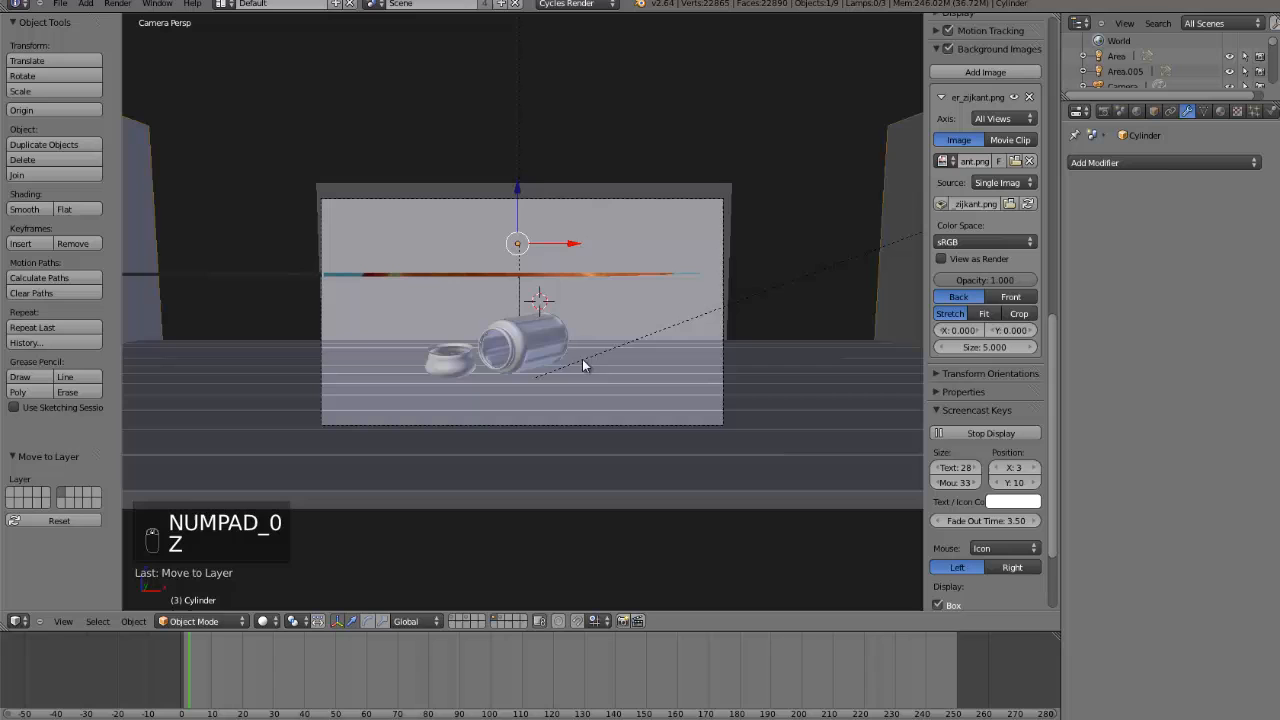
{"action": "key", "text": "x"}
{"action": "left_click", "coordinate": [540, 404]}
- Preview the jar and pot through the camera in Rendered viewport shading without the curved cylinder wall
{"action": "left_click", "coordinate": [265, 621]}
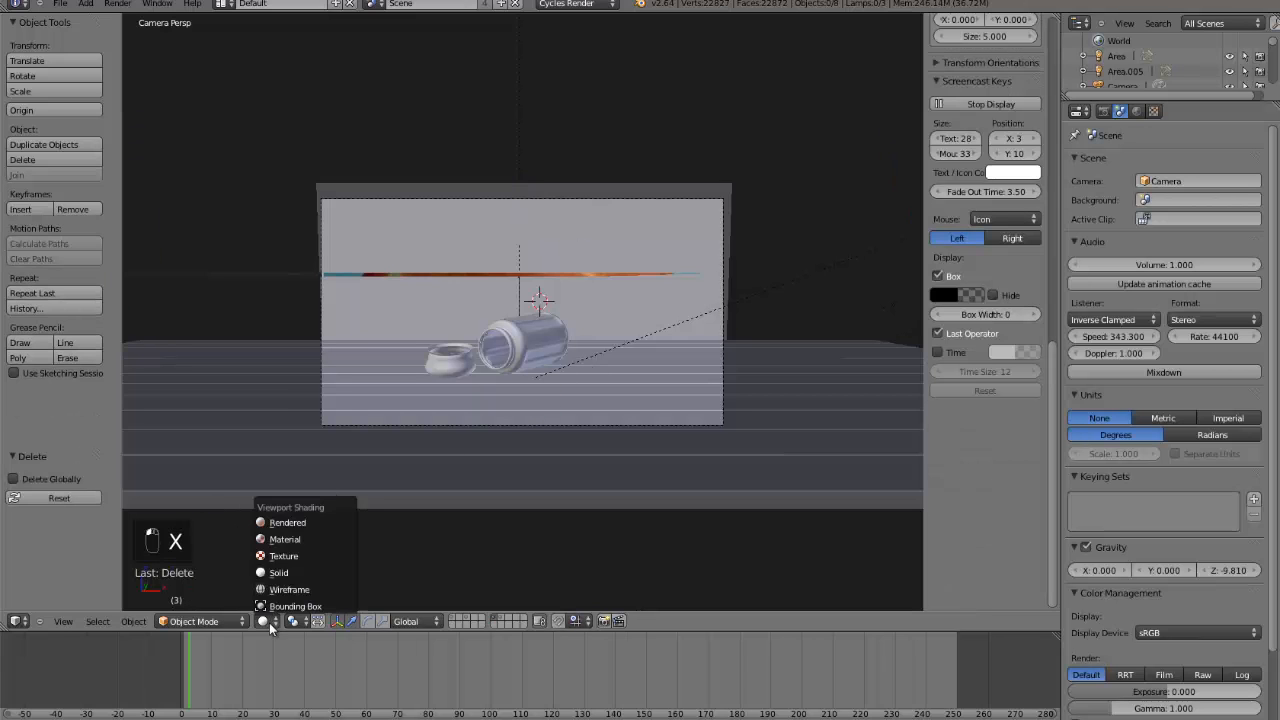
{"action": "left_click", "coordinate": [305, 524]}
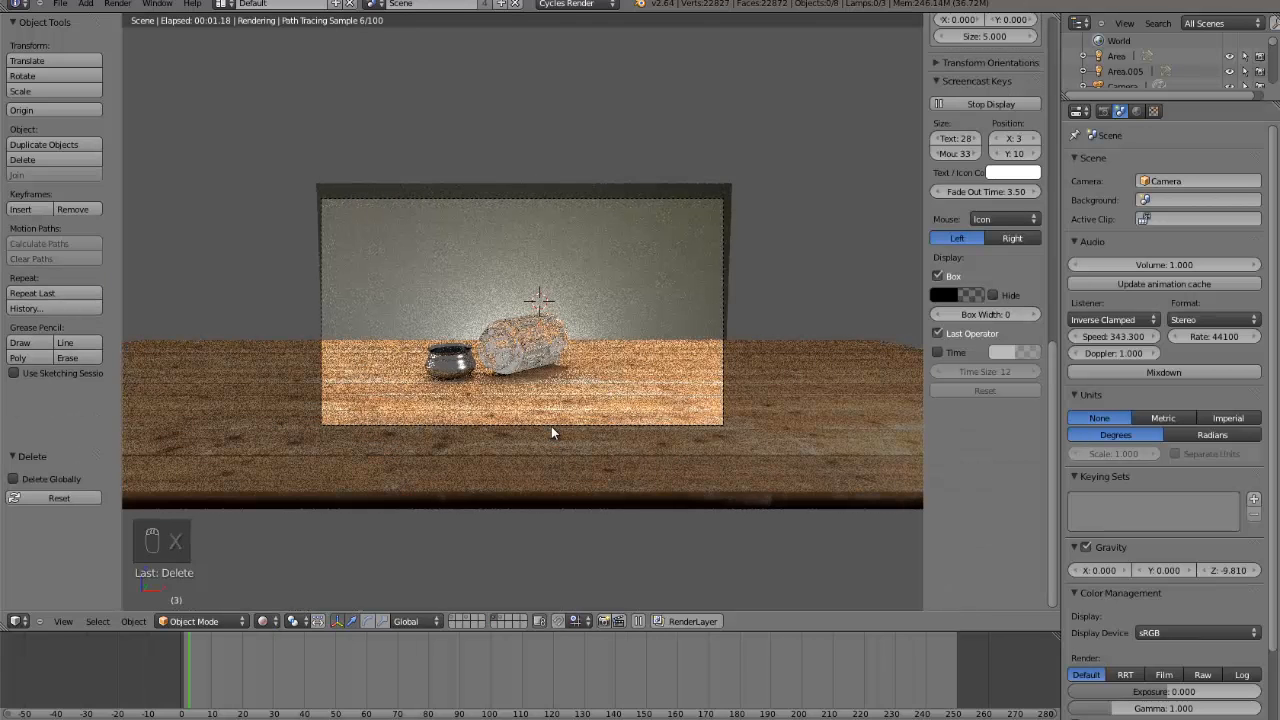
{"action": "scroll", "coordinate": [551, 426], "scroll_direction": "up", "scroll_amount": 4}
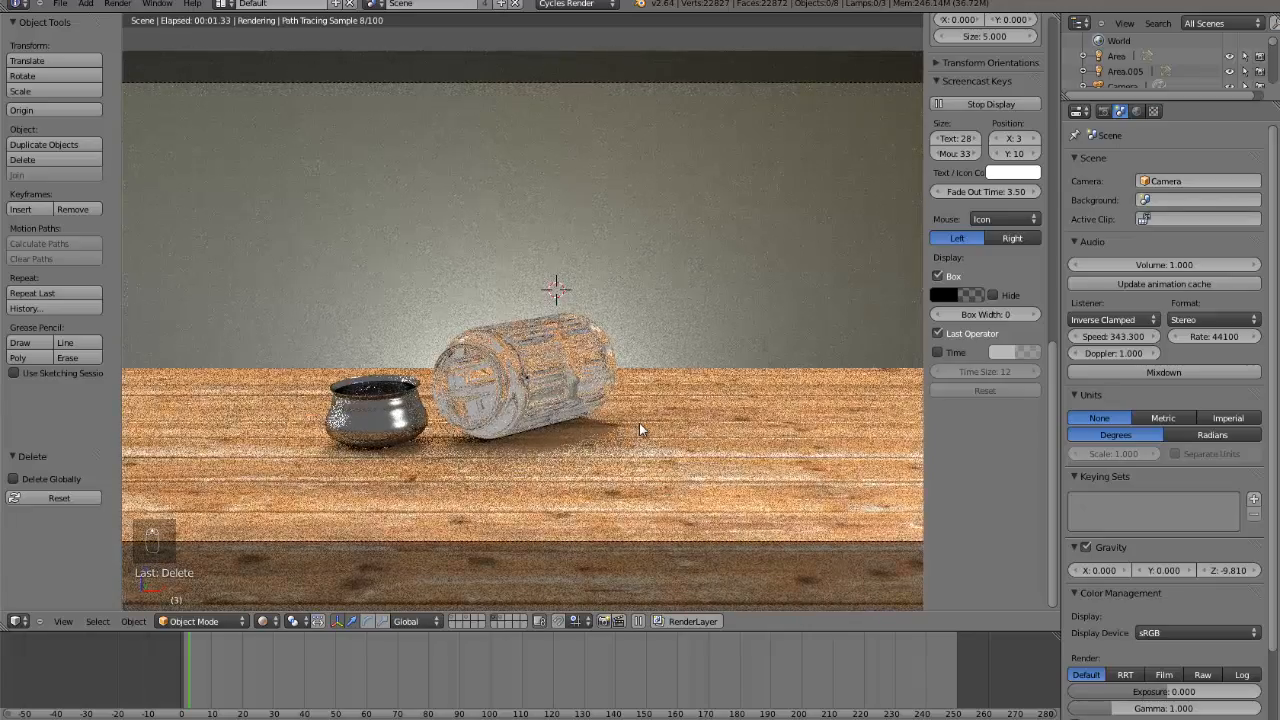
- Undo the deletion of the curved cylinder wall and inspect its mesh from above in Solid viewport shading
{"action": "key", "text": "ctrl+z"}
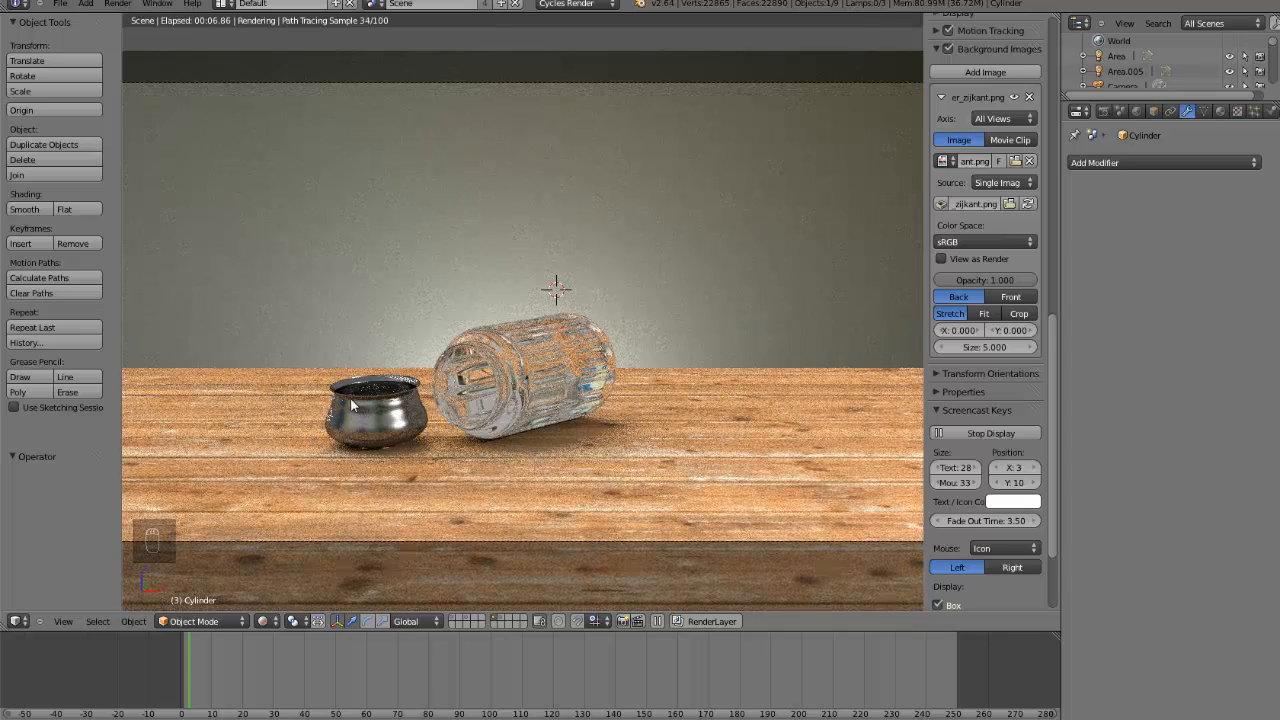
{"action": "left_click", "coordinate": [264, 621]}
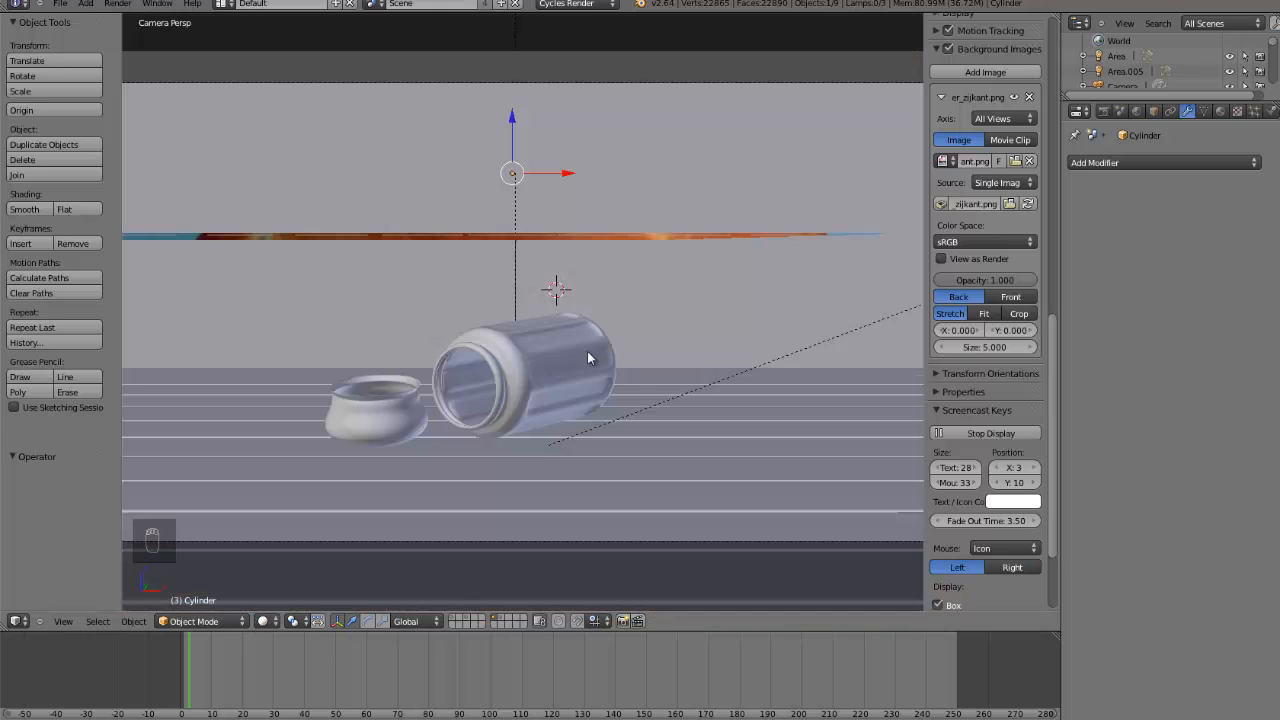
{"action": "key", "text": "KP_7"}
{"action": "middle_click_drag", "start_coordinate": [609, 360], "coordinate": [440, 315]}
{"action": "key", "text": "Tab"}
{"action": "key", "text": "Tab"}
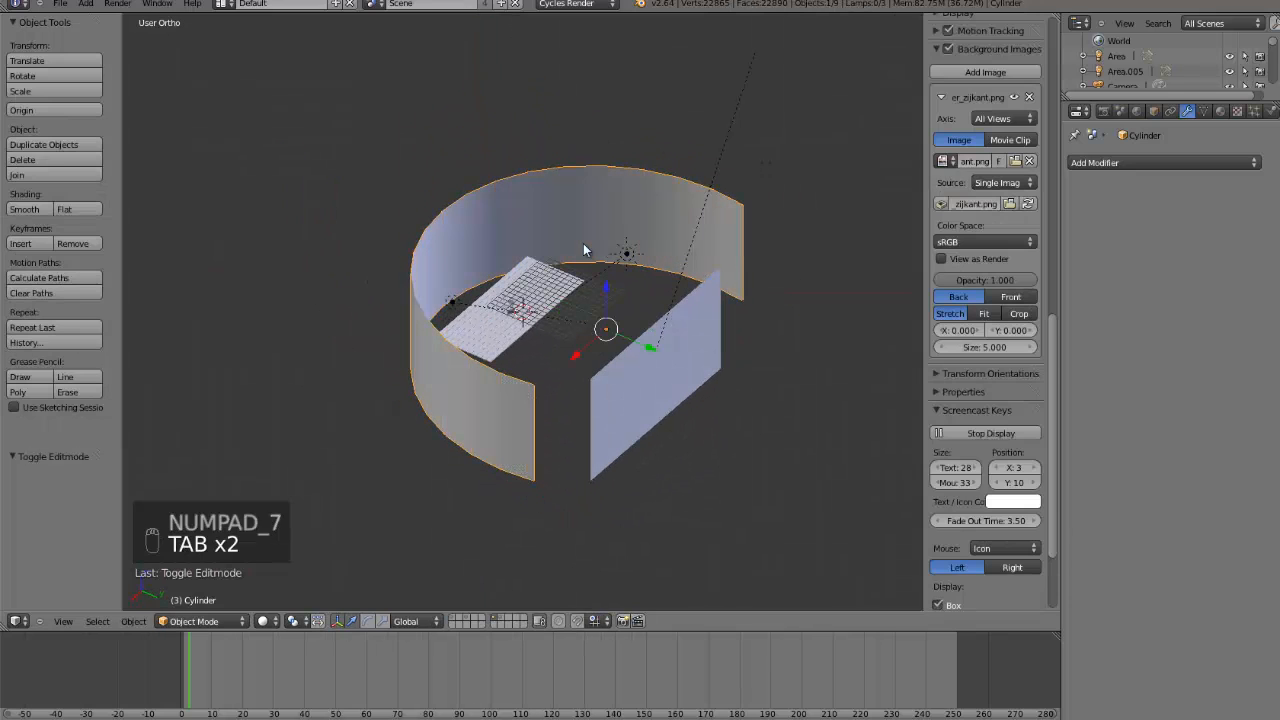
{"action": "key", "text": "Tab"}
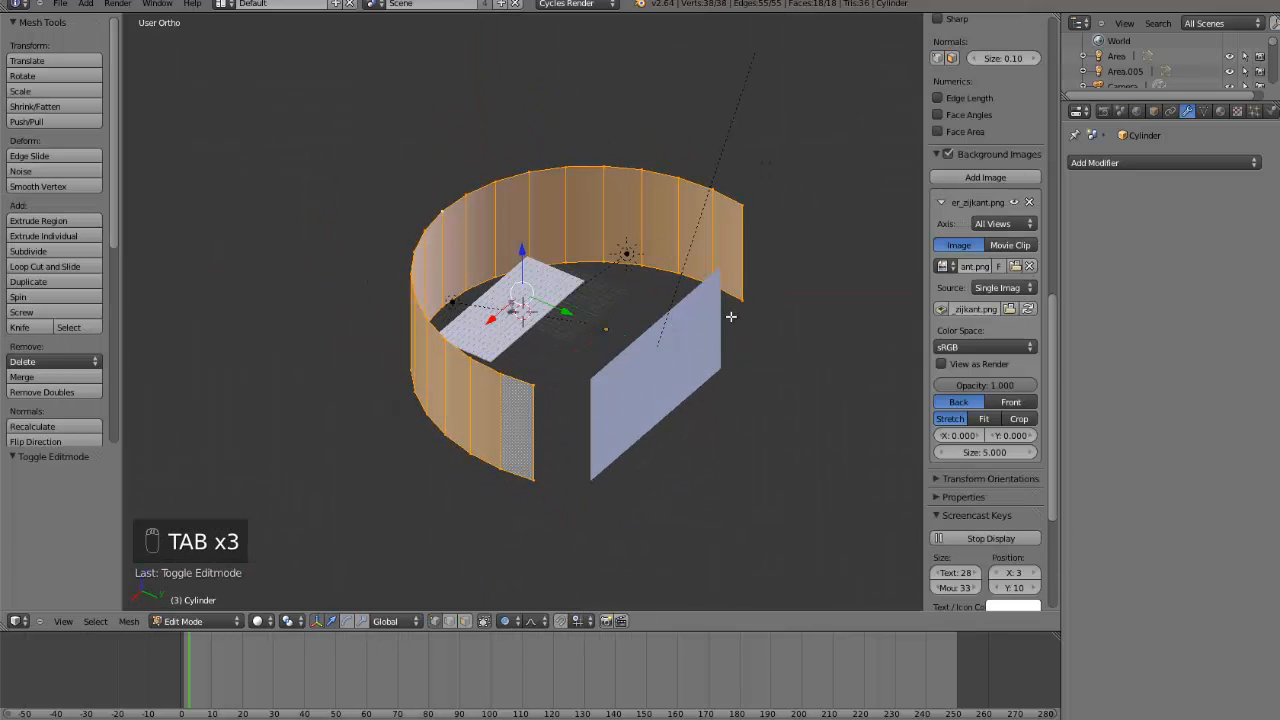
{"action": "key", "text": "KP_7"}
{"action": "key", "text": "Tab"}
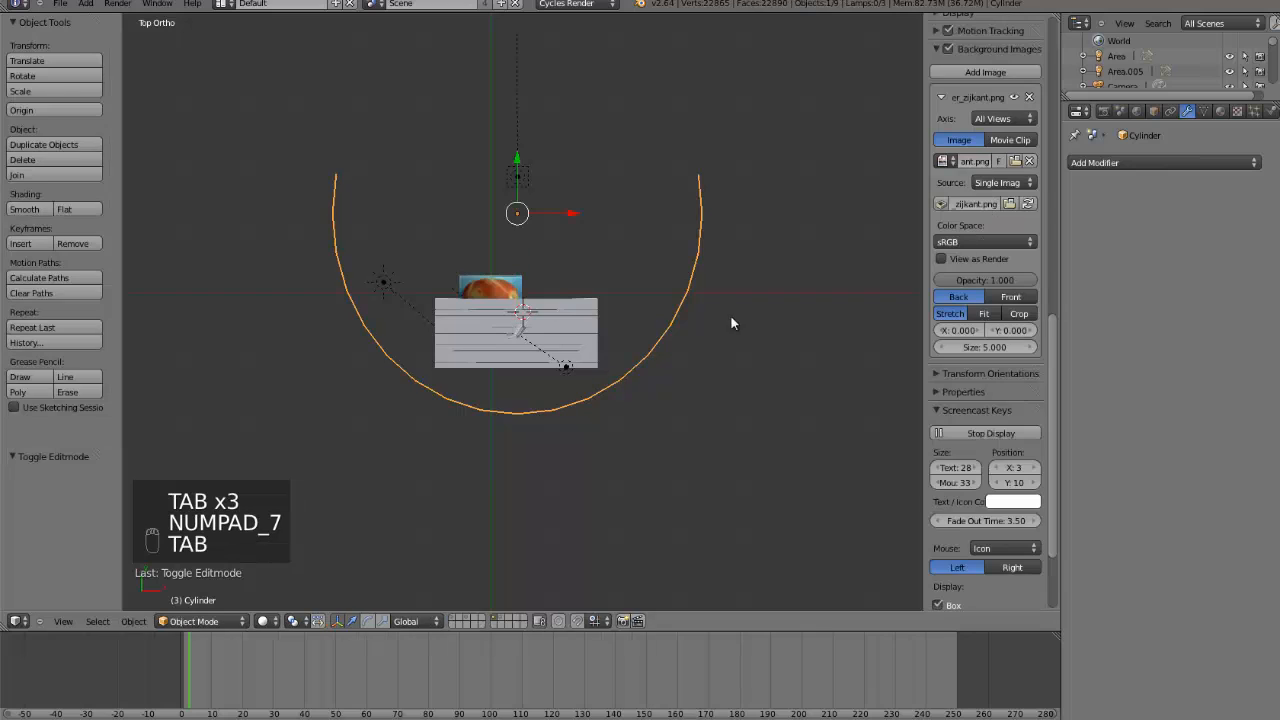
- Add a cylinder mesh, place it beside the table in top view and scale it up to overlap the curved wall
{"action": "left_click", "coordinate": [86, 3]}
{"action": "mouse_move", "coordinate": [110, 18]}
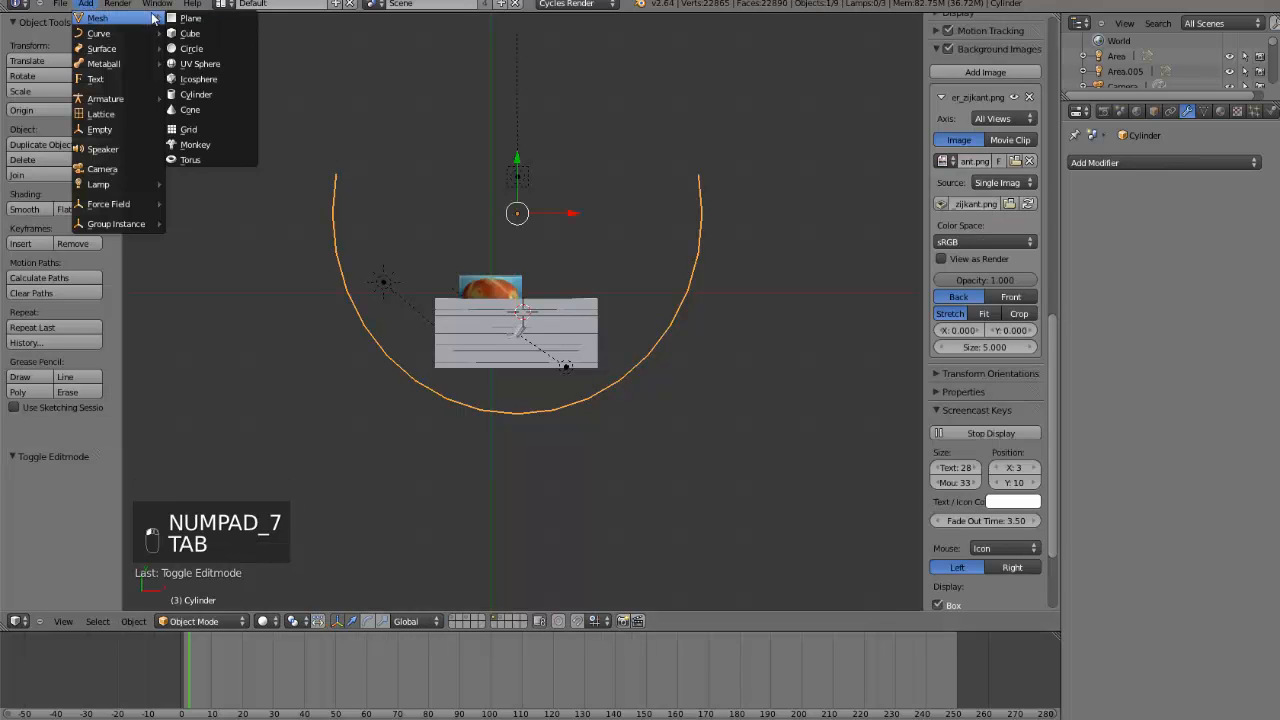
{"action": "left_click", "coordinate": [214, 94]}
{"action": "scroll", "coordinate": [598, 355], "scroll_direction": "down", "scroll_amount": 2}
{"action": "key", "text": "g"}
{"action": "left_click", "coordinate": [688, 336]}
{"action": "key", "text": "s"}
{"action": "key", "text": "s"}
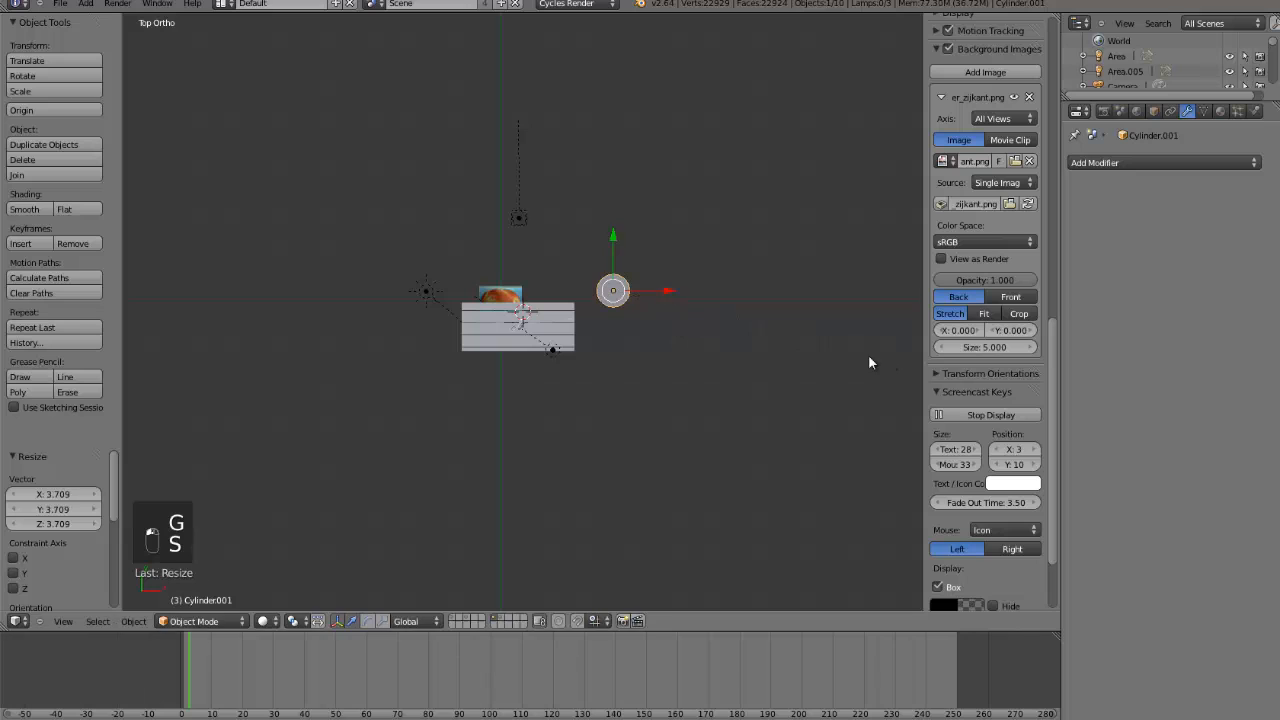
{"action": "left_click", "coordinate": [842, 327]}
- Delete the back half of the new cylinder's vertices in wireframe top view, leaving an open half-cylinder facing the same way as the existing wall
{"action": "key", "text": "Tab"}
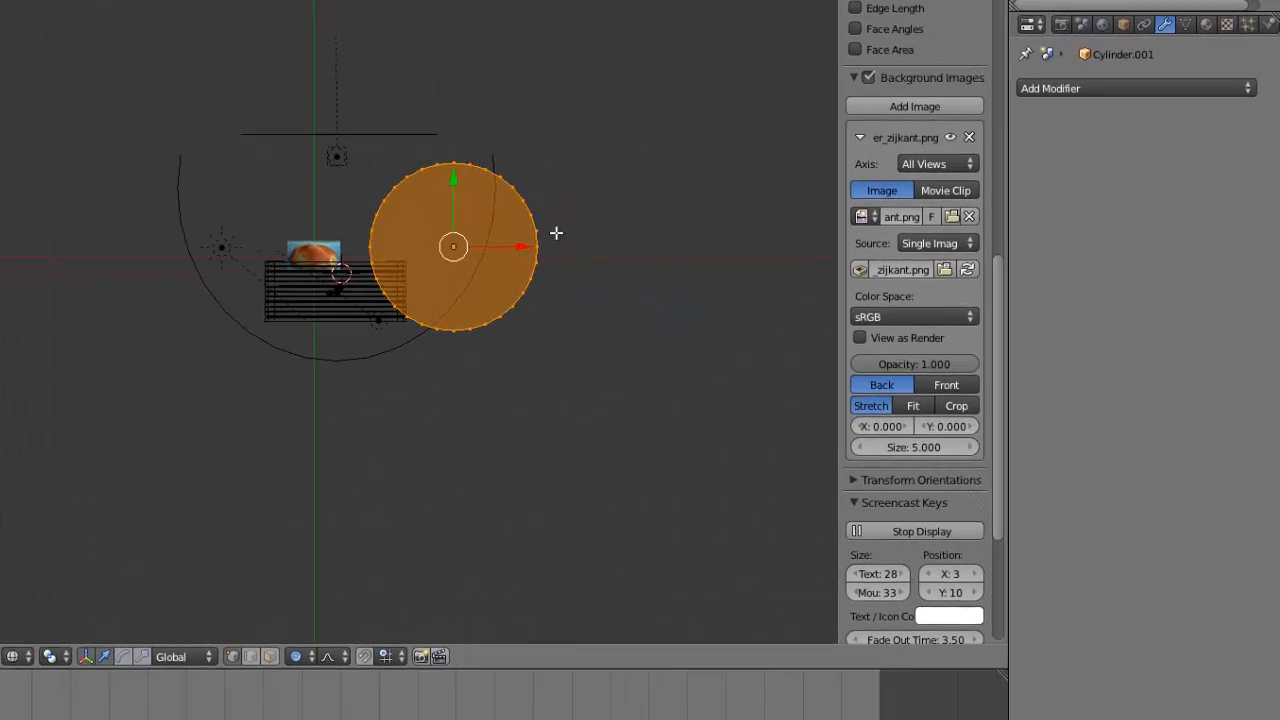
{"action": "key", "text": "a"}
{"action": "key", "text": "b"}
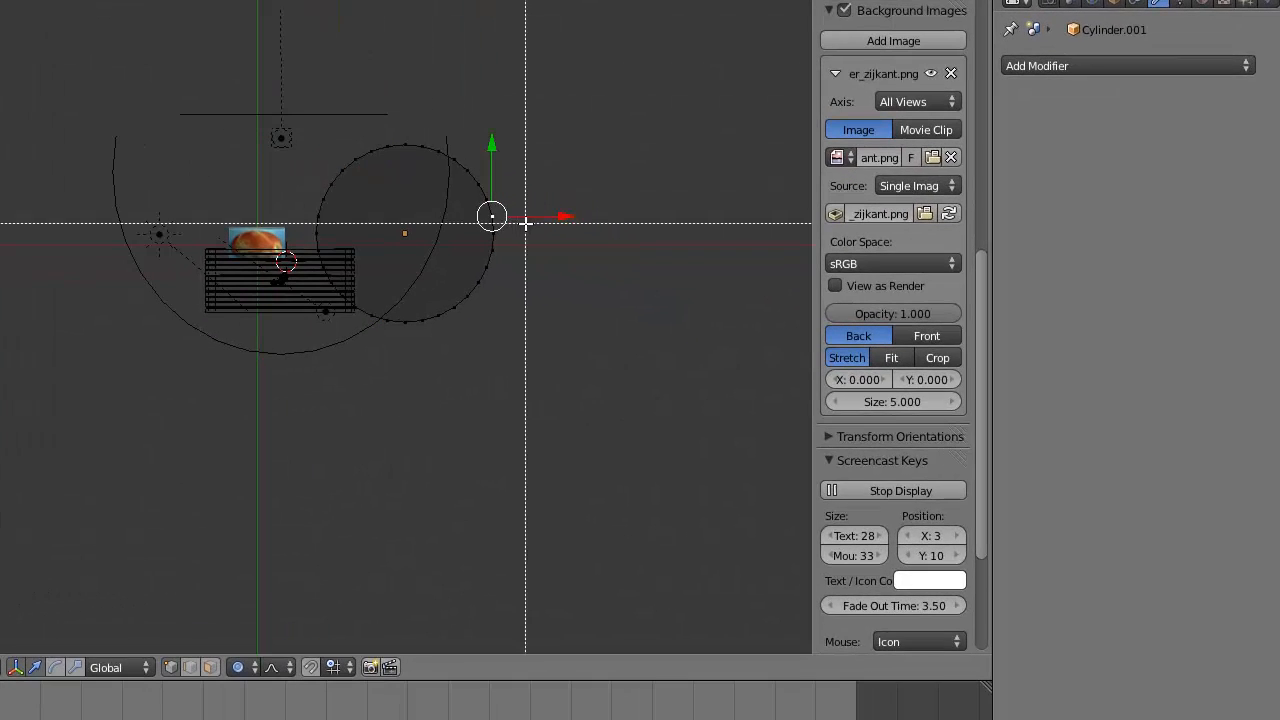
{"action": "left_click_drag", "start_coordinate": [533, 228], "coordinate": [184, 86]}
{"action": "key", "text": "x"}
{"action": "left_click", "coordinate": [184, 86]}
{"action": "key", "text": "Tab"}
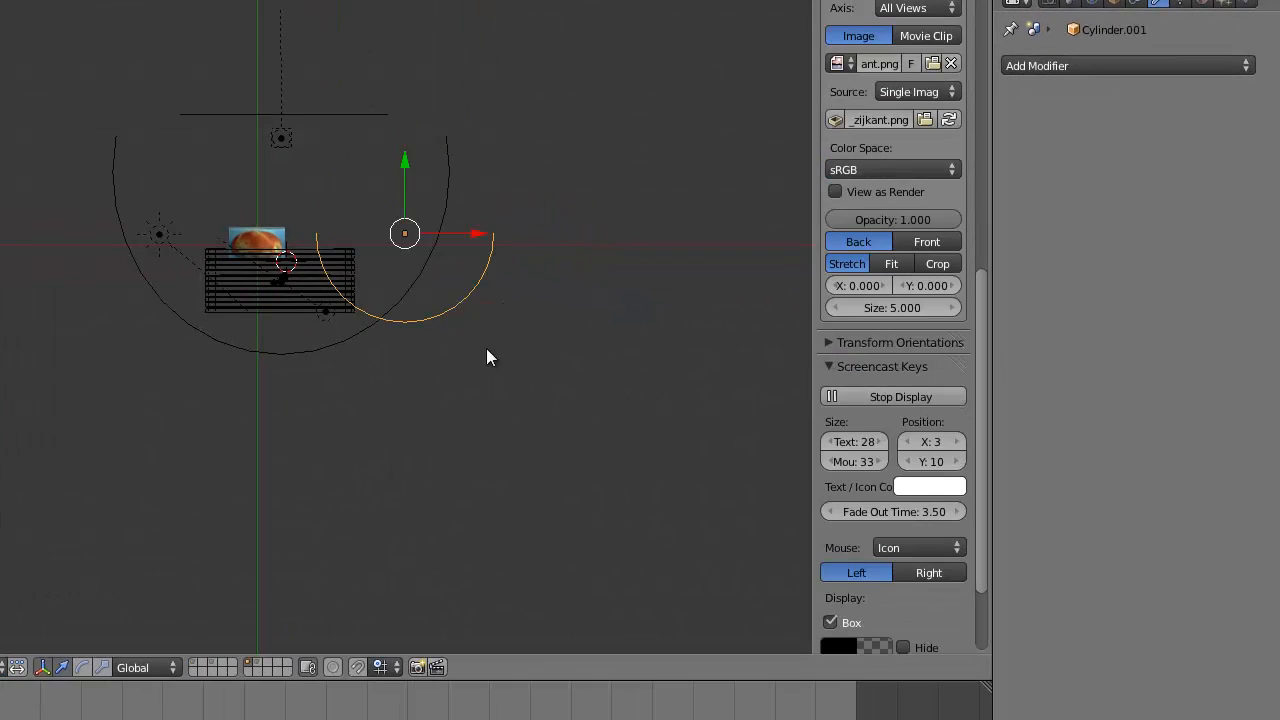
- Flatten the half-cylinder along Z to roughly the existing wall's height and widen it along X in front view
{"action": "middle_click_drag", "start_coordinate": [486, 348], "coordinate": [456, 182]}
{"action": "key", "text": "KP_1"}
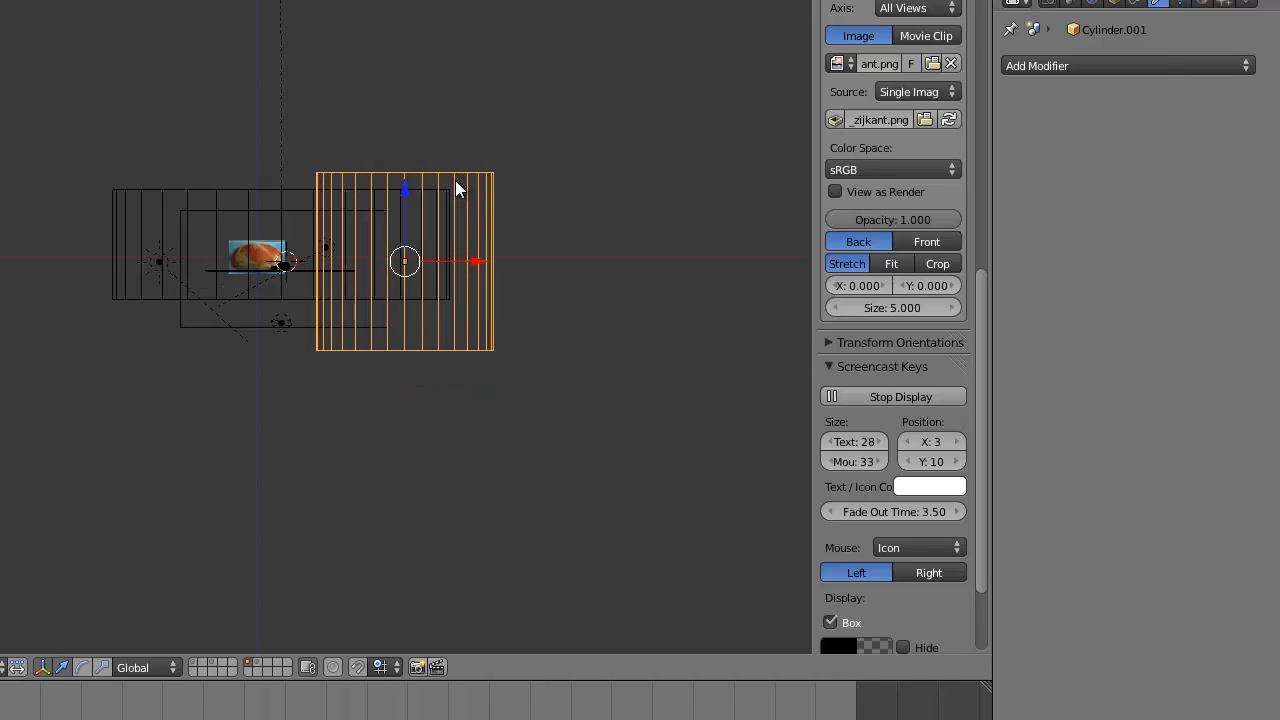
{"action": "key", "text": "s"}
{"action": "key", "text": "z"}
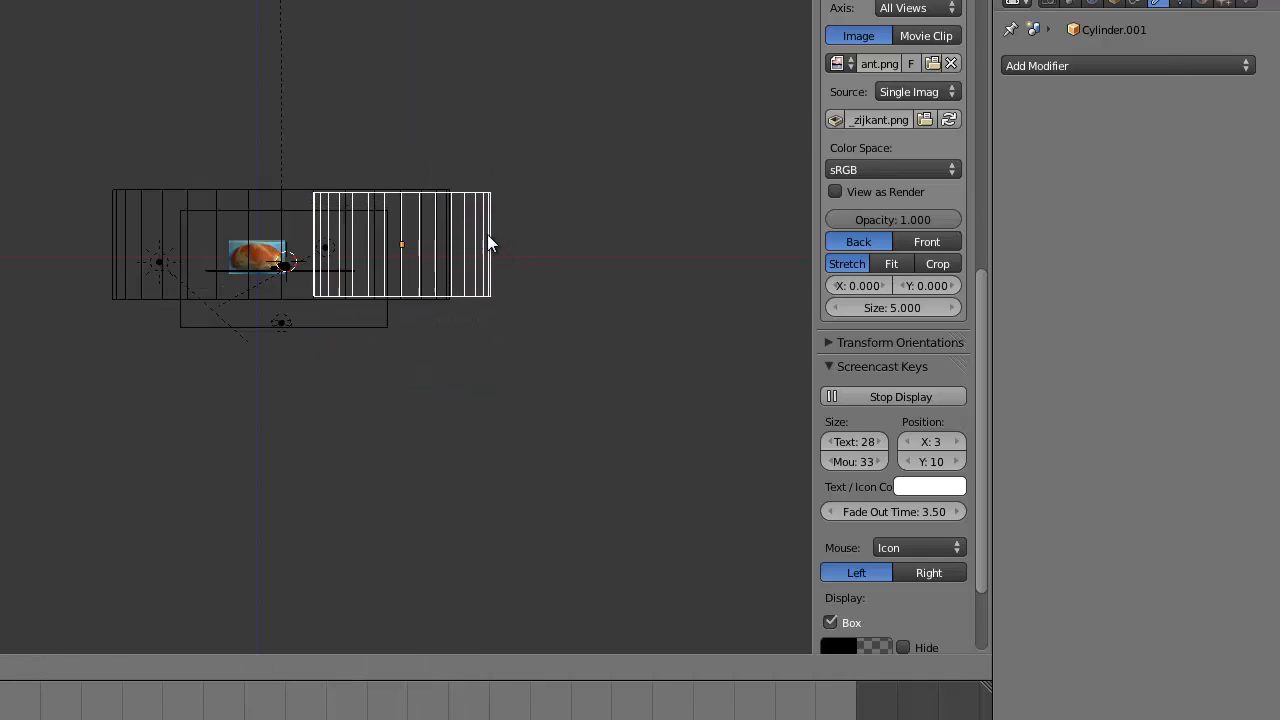
{"action": "left_click", "coordinate": [488, 235]}
{"action": "key", "text": "s"}
{"action": "key", "text": "x"}
{"action": "left_click", "coordinate": [556, 246]}
{"action": "key", "text": "g"}
{"action": "key", "text": "s"}
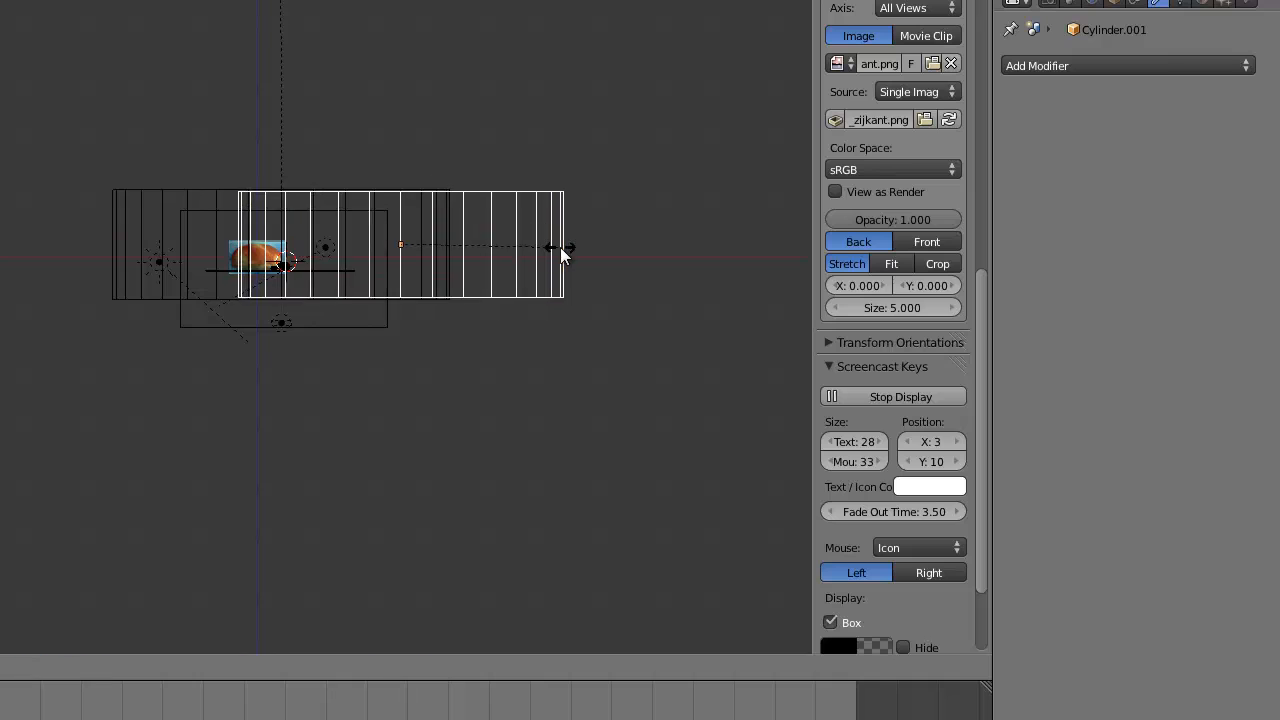
{"action": "left_click", "coordinate": [560, 247]}
- Scale the half-cylinder along Y by about 2.064 in top view and move it about 44.6 along X, clear of the existing wall
{"action": "key", "text": "KP_7"}
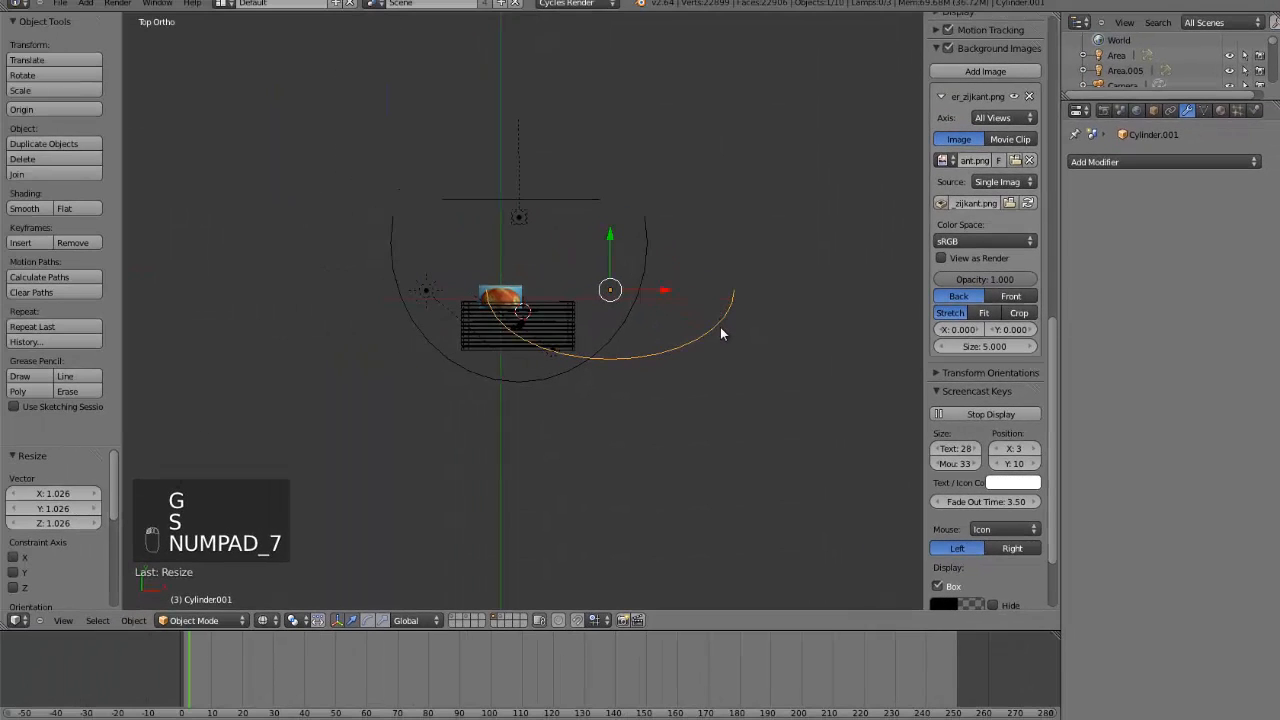
{"action": "key", "text": "s"}
{"action": "key", "text": "y"}
{"action": "left_click", "coordinate": [837, 372]}
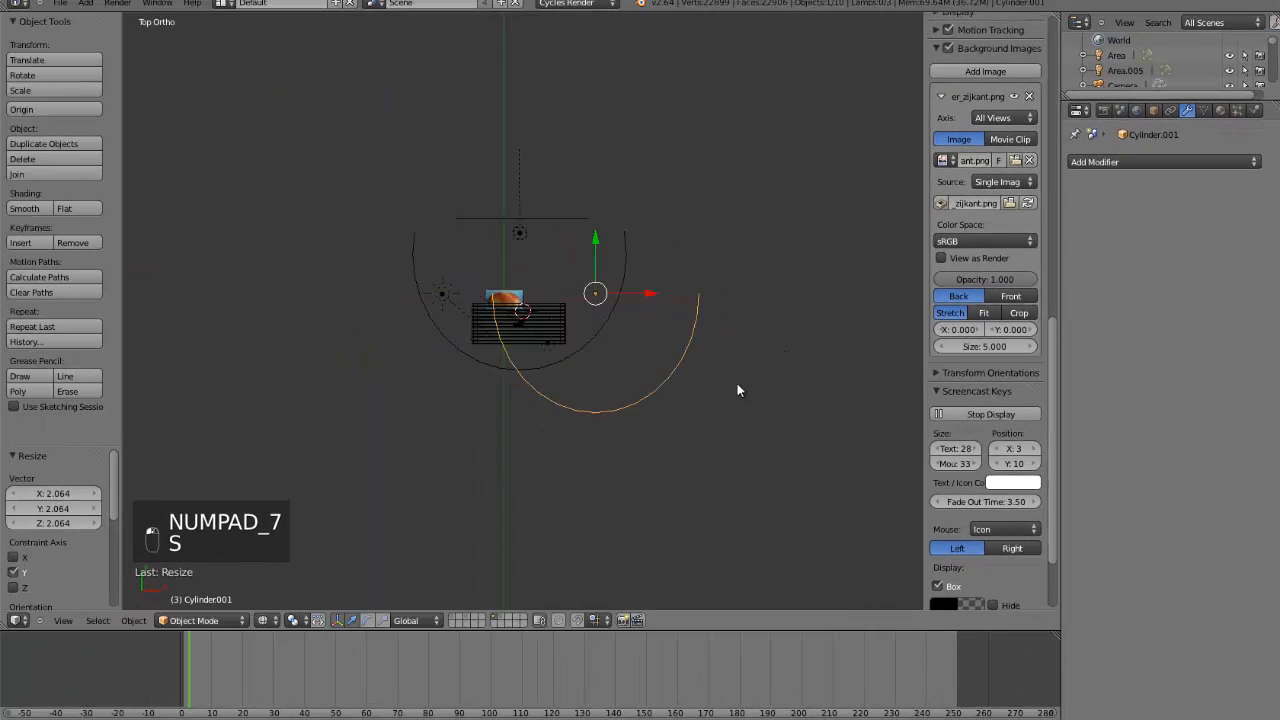
{"action": "key", "text": "g"}
{"action": "left_click", "coordinate": [896, 388]}
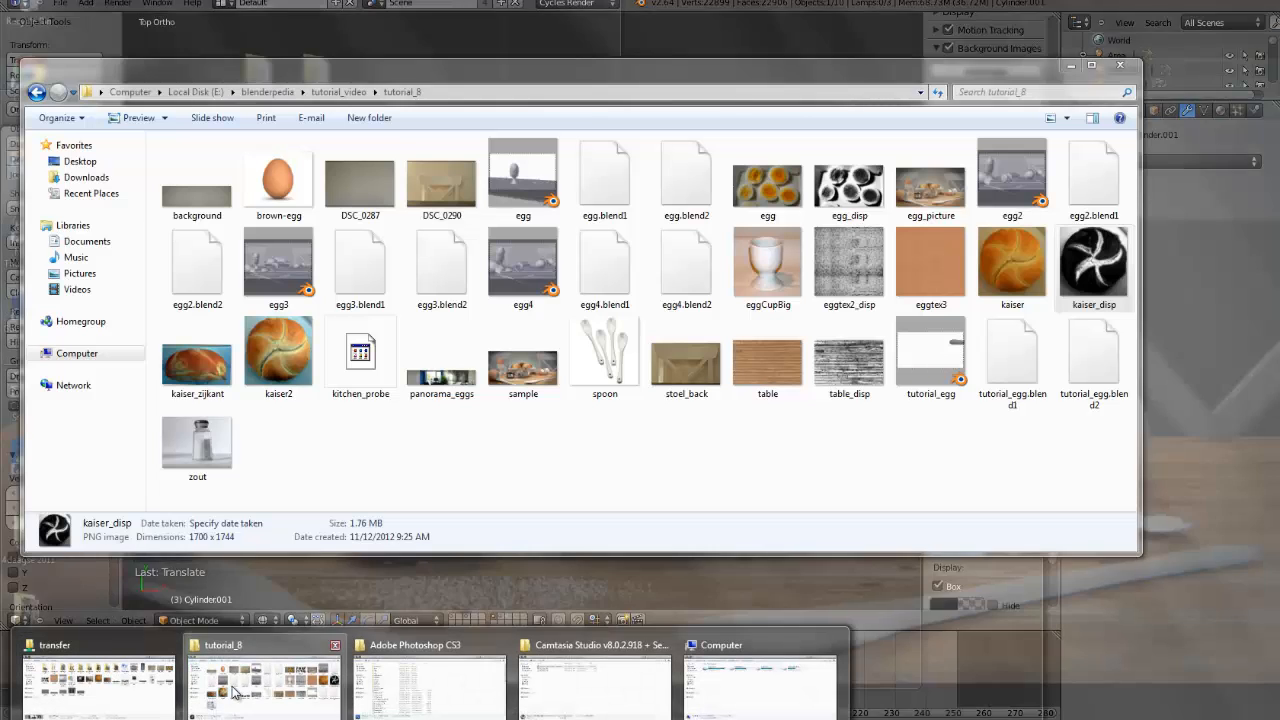
- Switch to the tutorial_8 folder in Windows Explorer and view the images egg_picture, DSC_0287 and panorama_eggs
{"action": "mouse_move", "coordinate": [218, 688]}
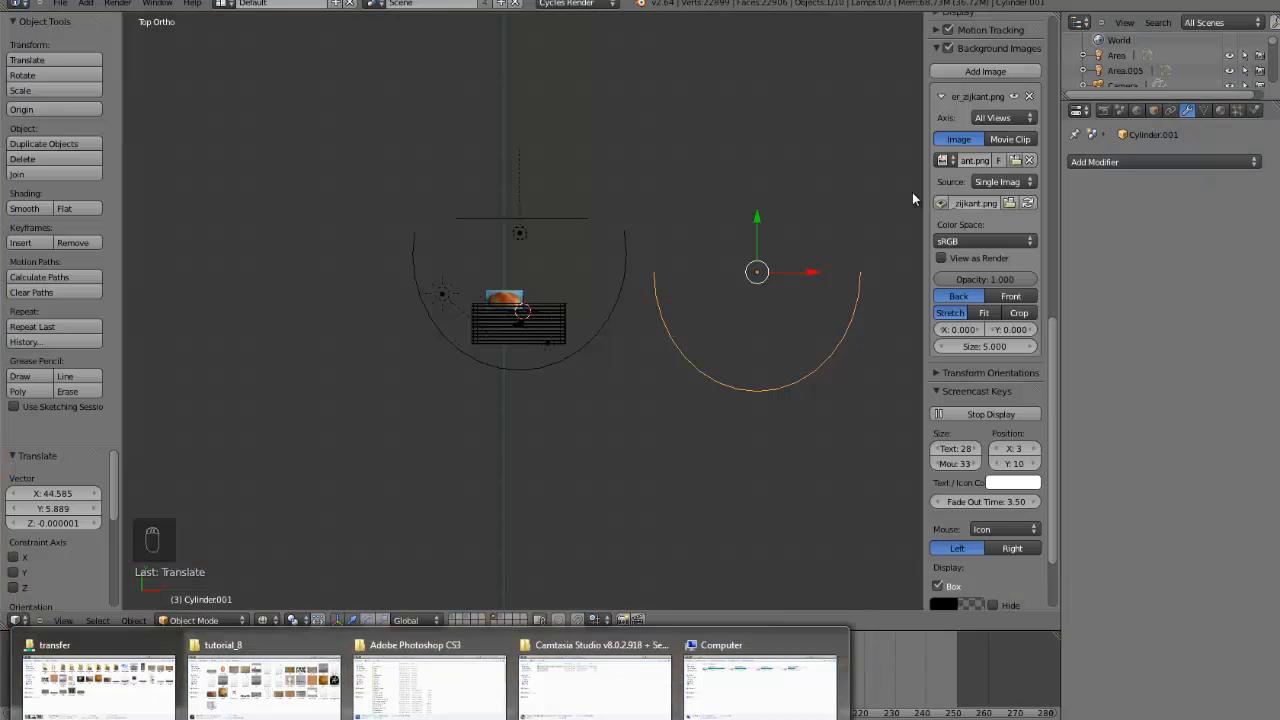
{"action": "left_click", "coordinate": [245, 680]}
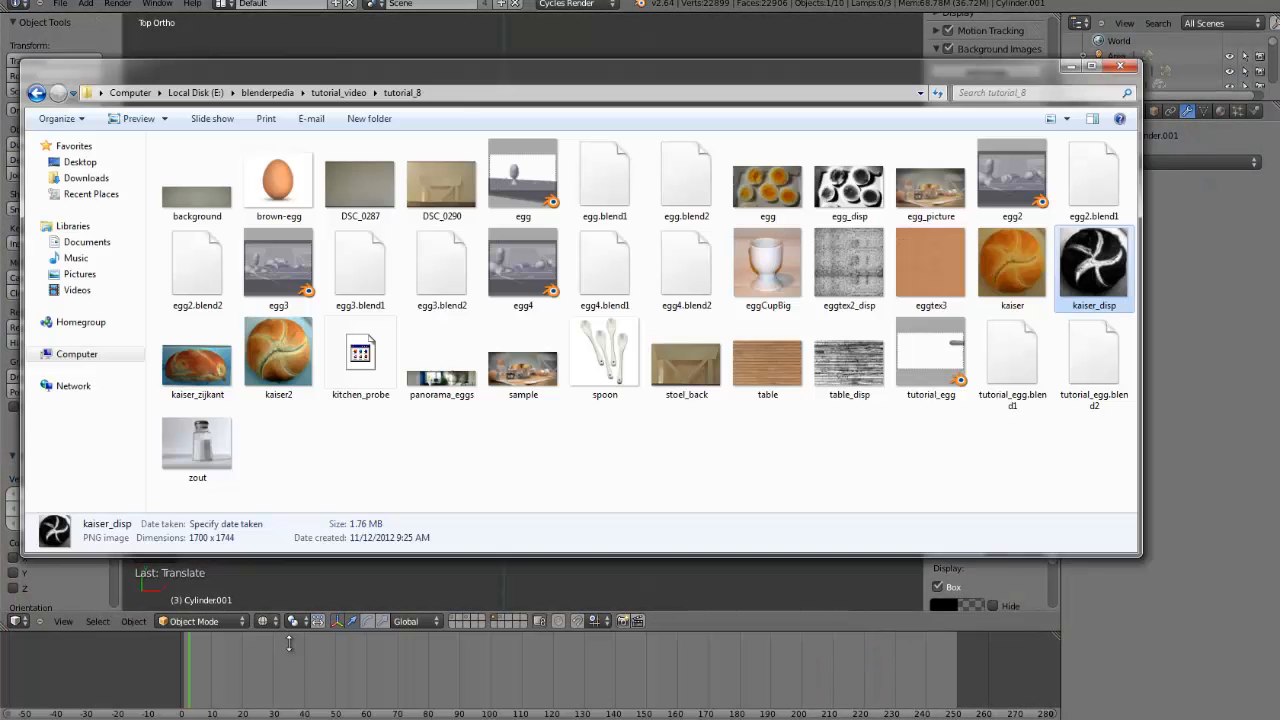
{"action": "double_click", "coordinate": [943, 185]}
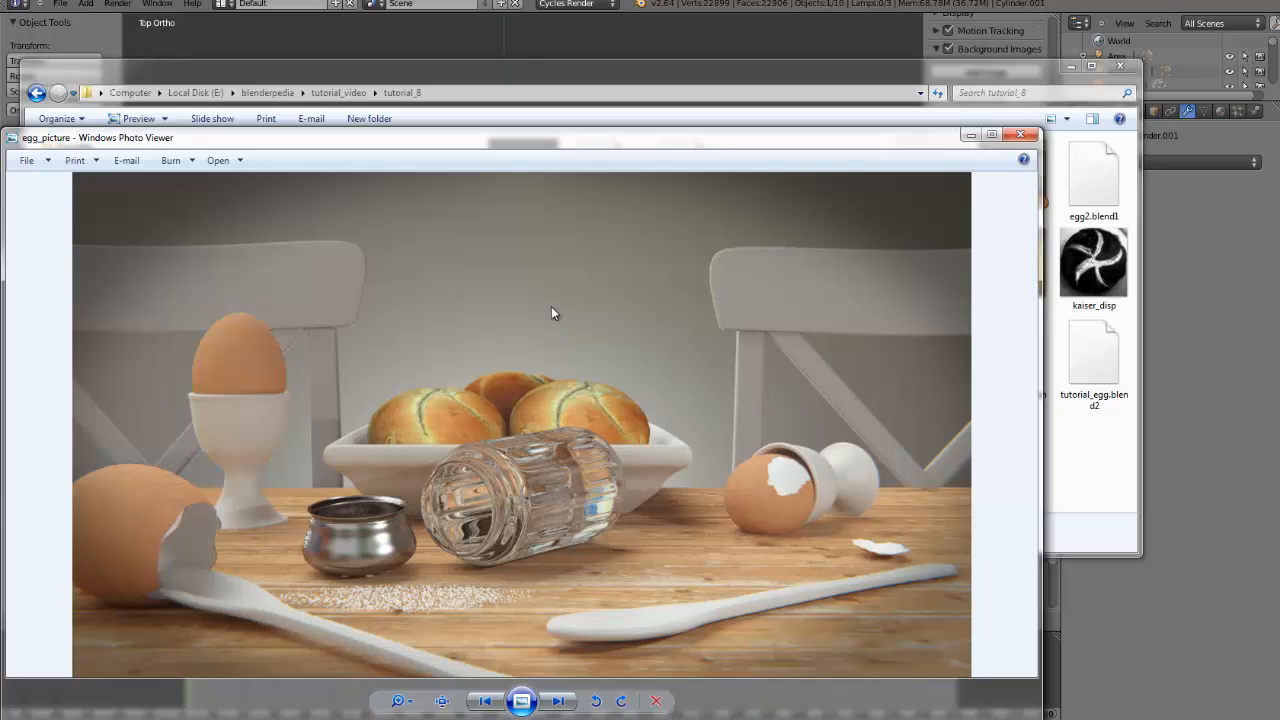
{"action": "left_click_drag", "start_coordinate": [600, 137], "coordinate": [680, 491]}
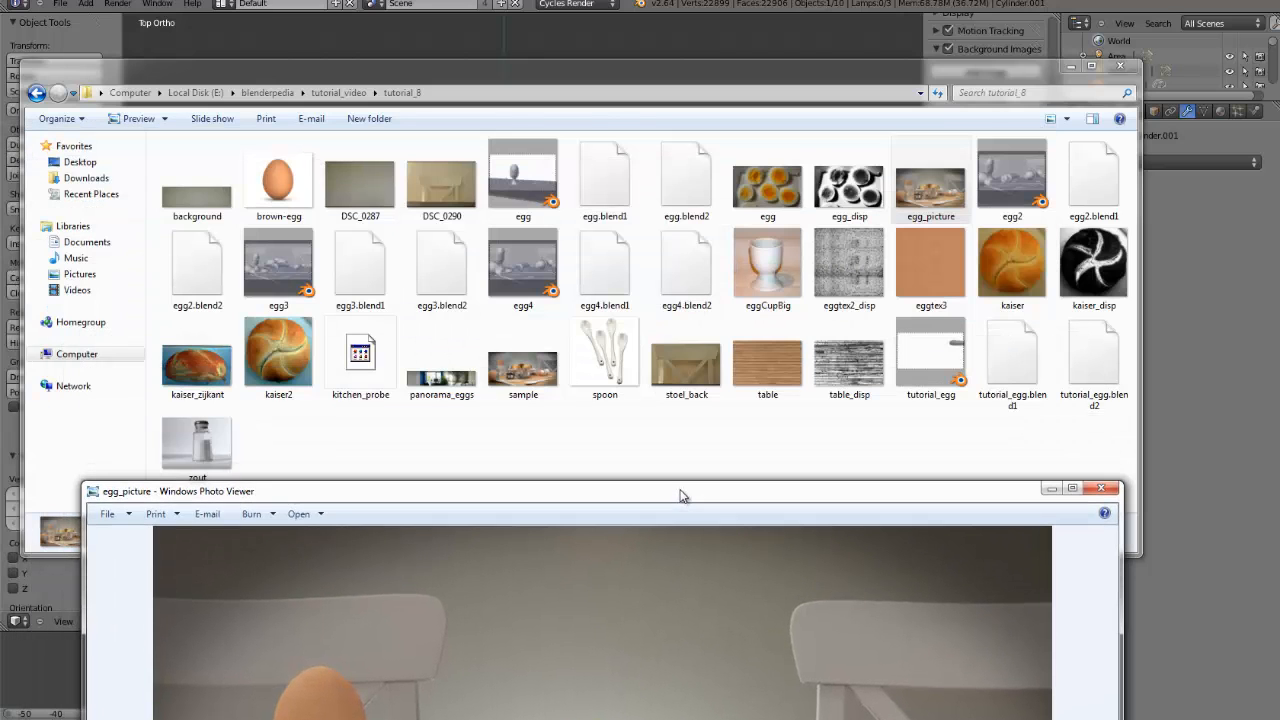
{"action": "double_click", "coordinate": [382, 180]}
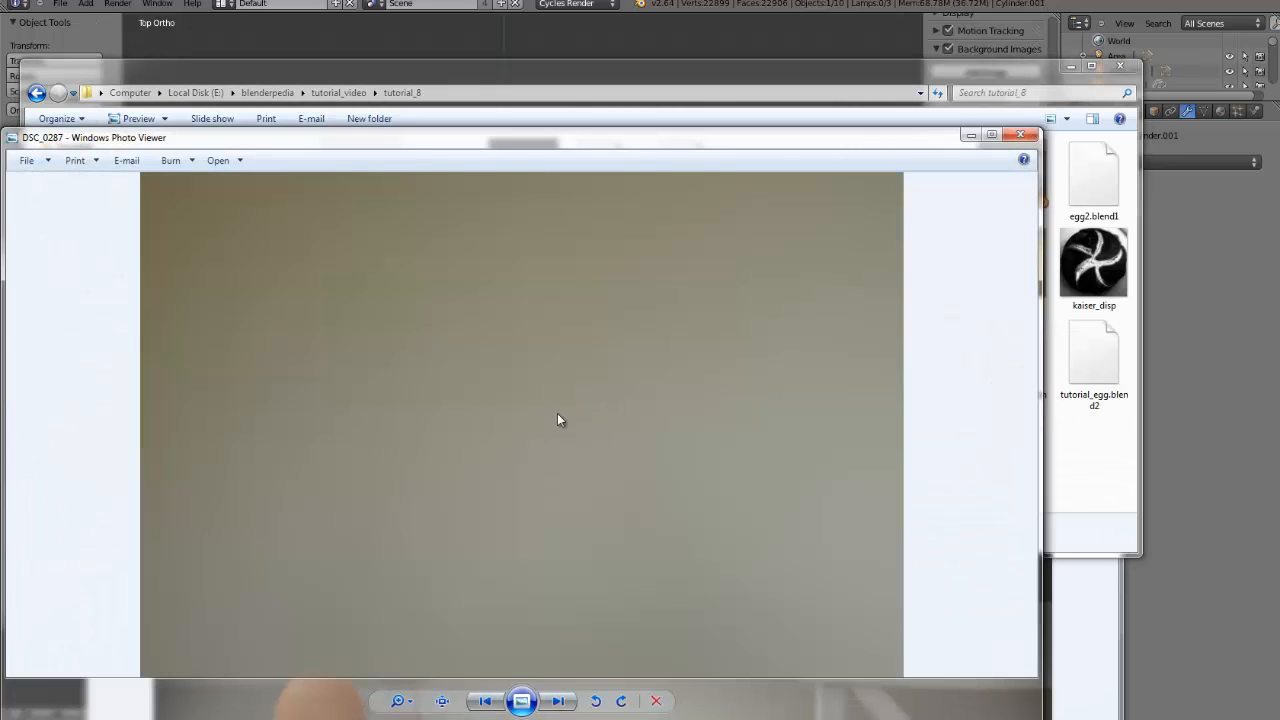
{"action": "left_click", "coordinate": [1020, 135]}
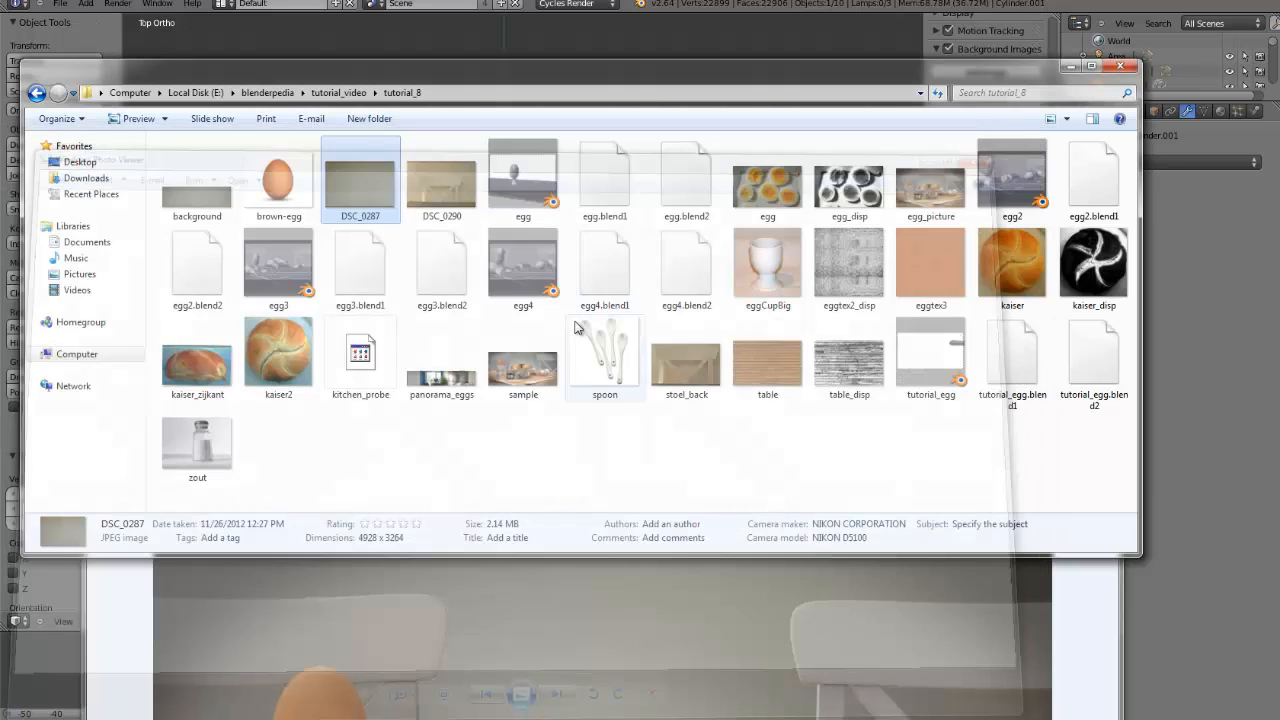
{"action": "double_click", "coordinate": [437, 387]}
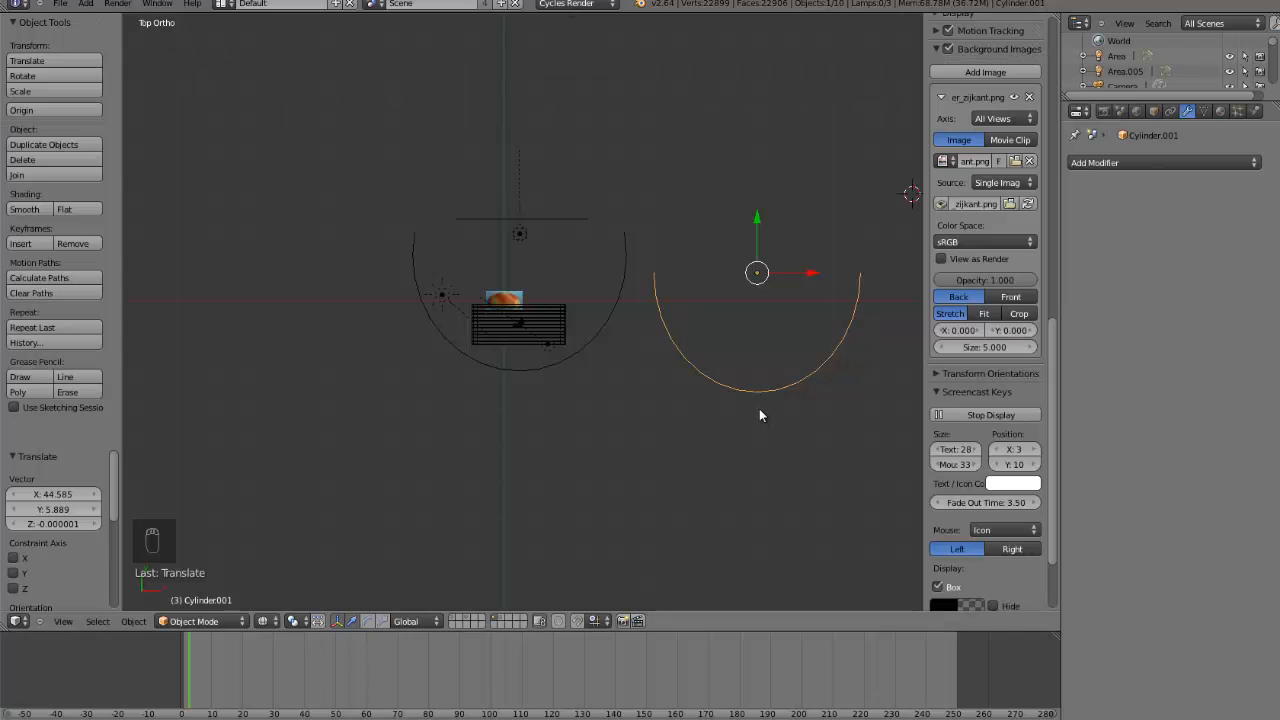
- Select the half-cylinder's entire linked mesh in front view and unwrap it with Cylinder Projection
{"action": "key", "text": "KP_1"}
{"action": "key", "text": "Tab"}
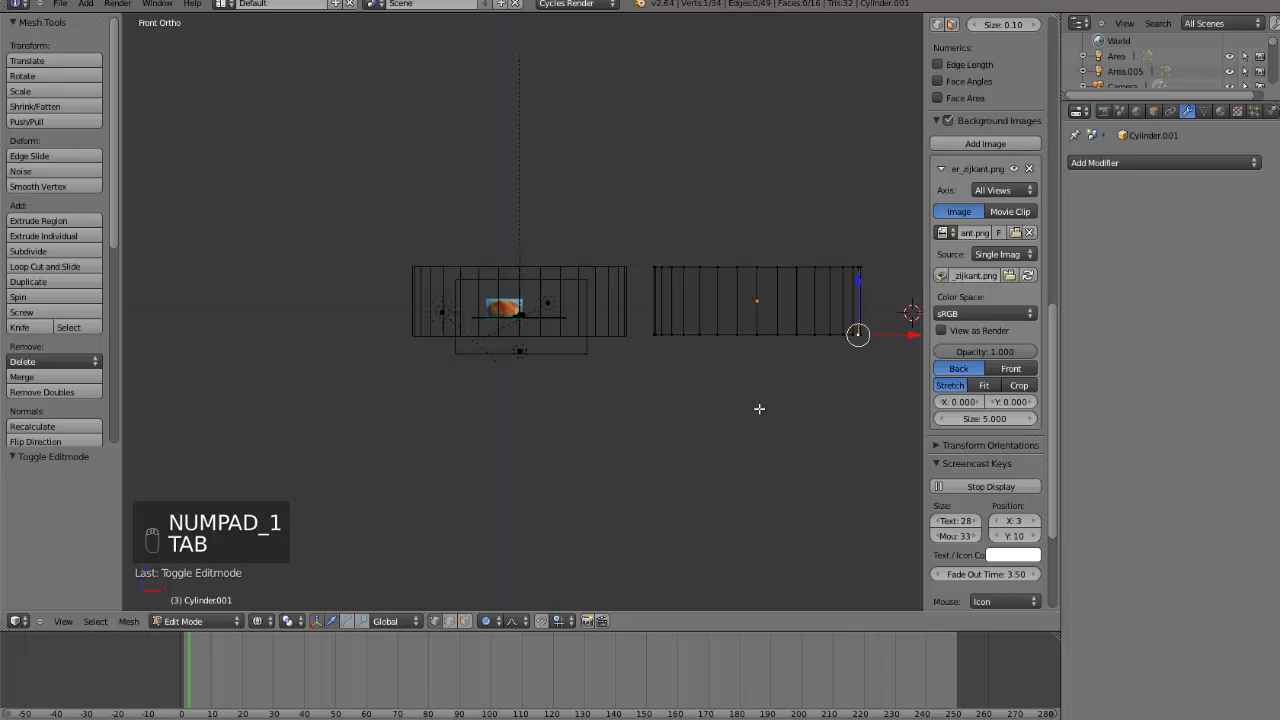
{"action": "key", "text": "ctrl+l"}
{"action": "key", "text": "u"}
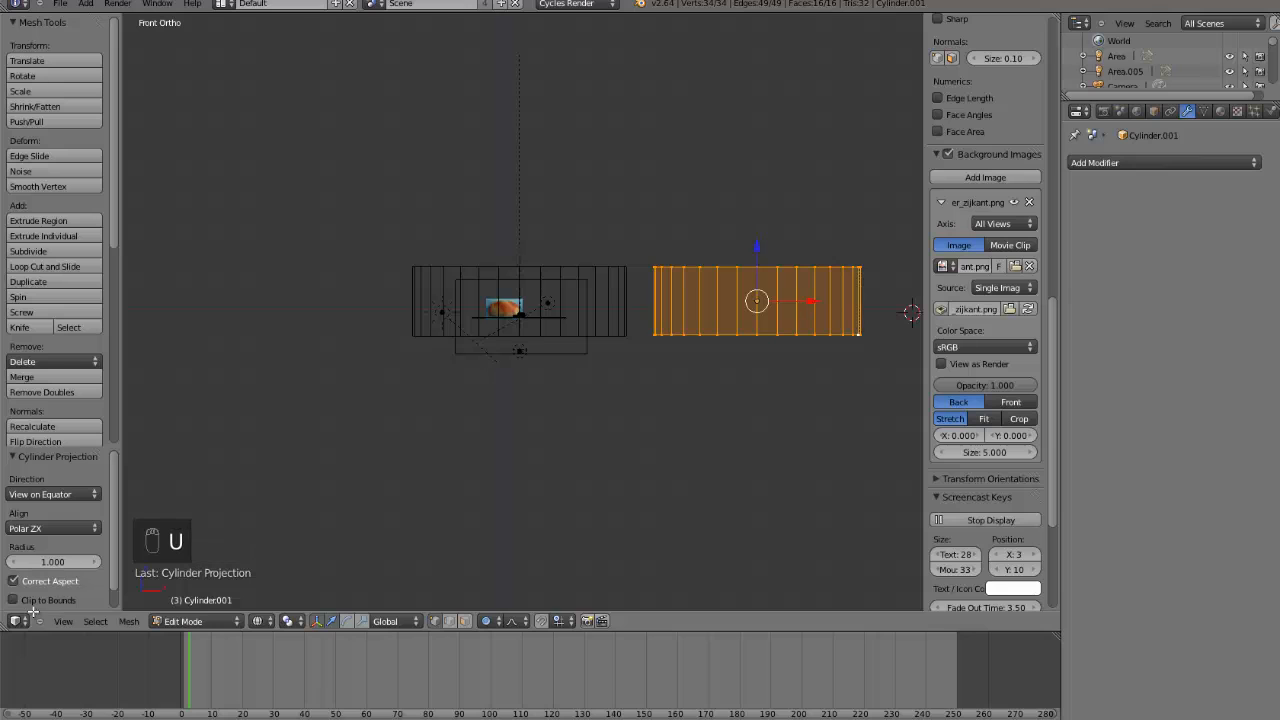
- Give the half-cylinder a new Diffuse BSDF material with panorama_eggs.png as the Image Texture for its color
{"action": "left_click", "coordinate": [1220, 112]}
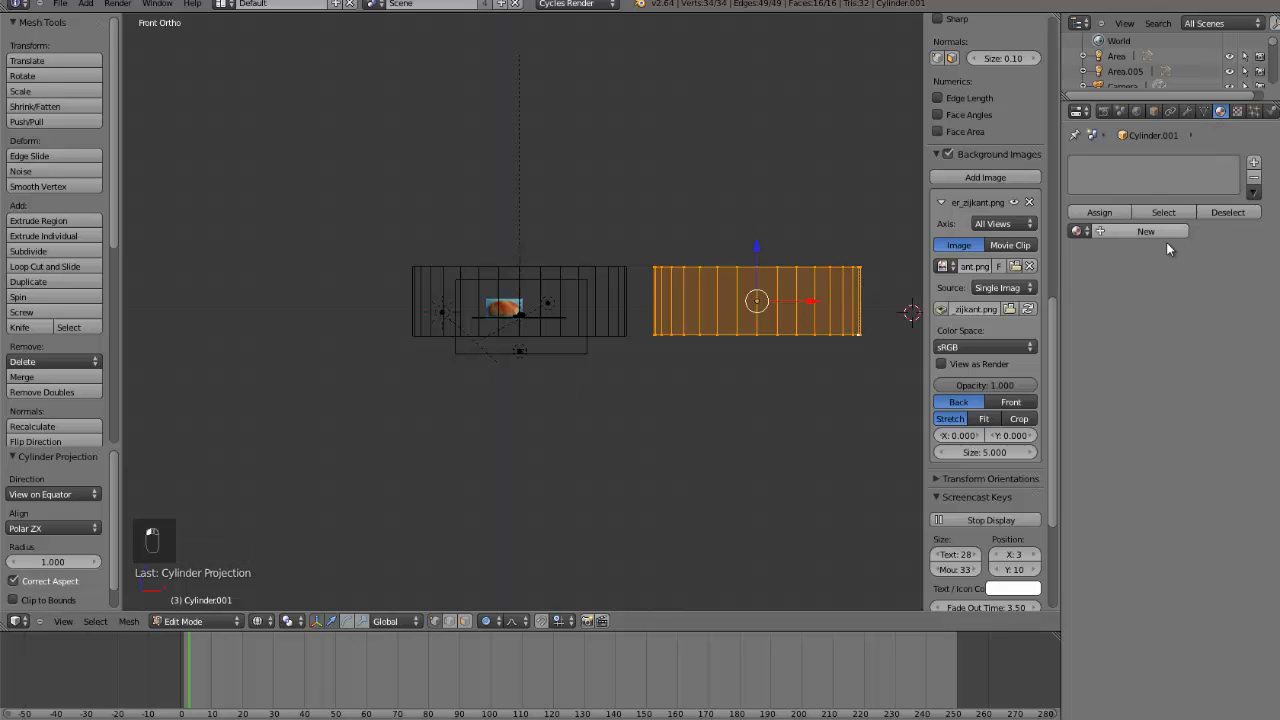
{"action": "left_click", "coordinate": [1146, 231]}
{"action": "left_click", "coordinate": [1070, 304]}
{"action": "left_click", "coordinate": [943, 338]}
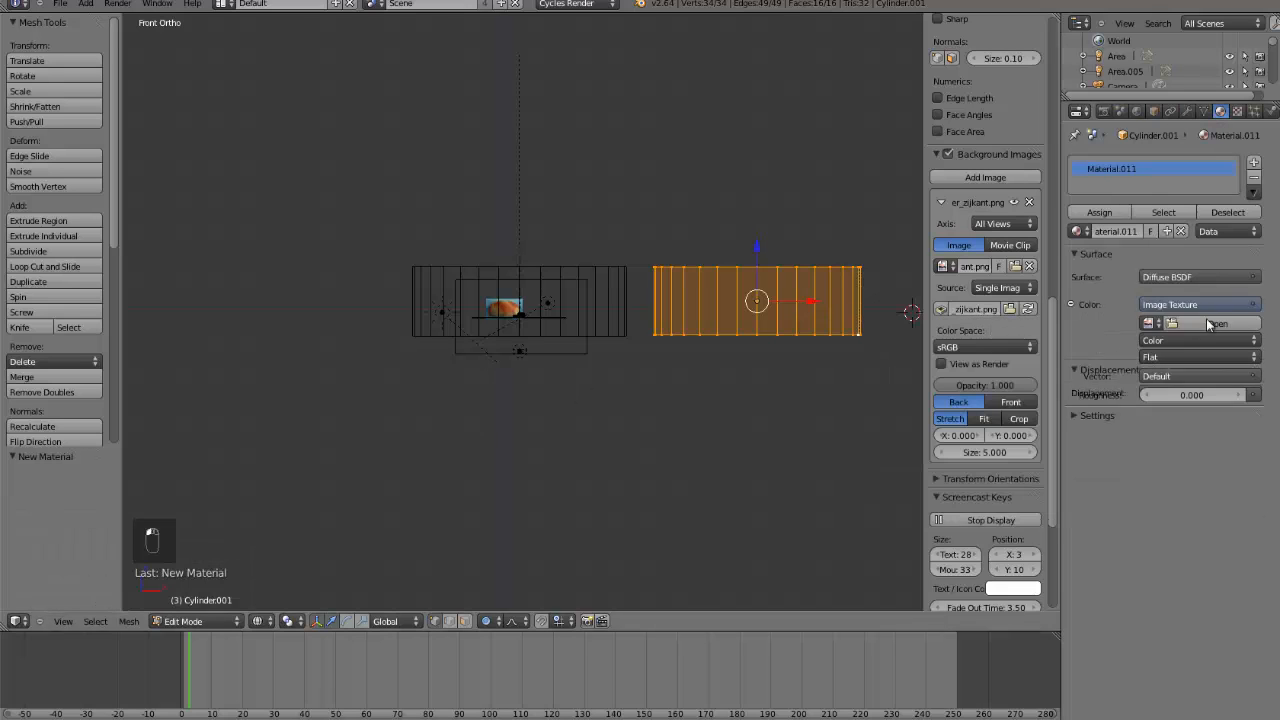
{"action": "left_click", "coordinate": [1209, 324]}
{"action": "left_click", "coordinate": [261, 20]}
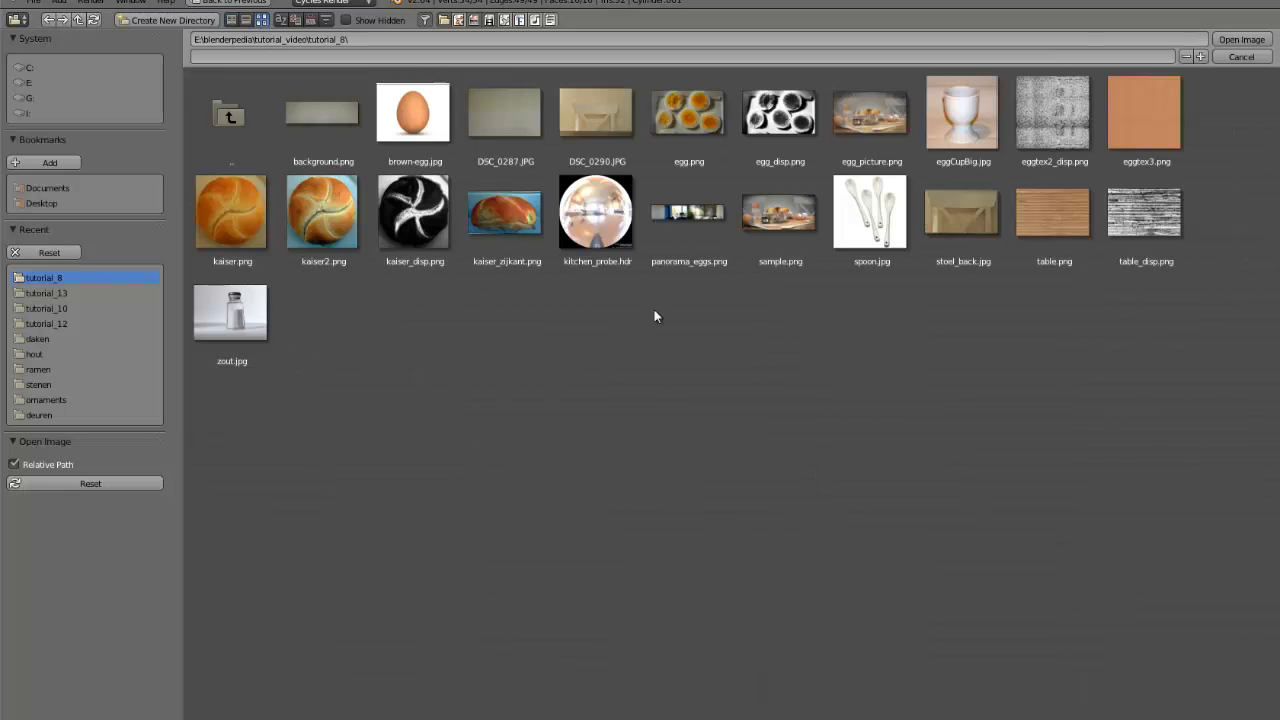
{"action": "left_click", "coordinate": [689, 212]}
{"action": "left_click", "coordinate": [1241, 39]}
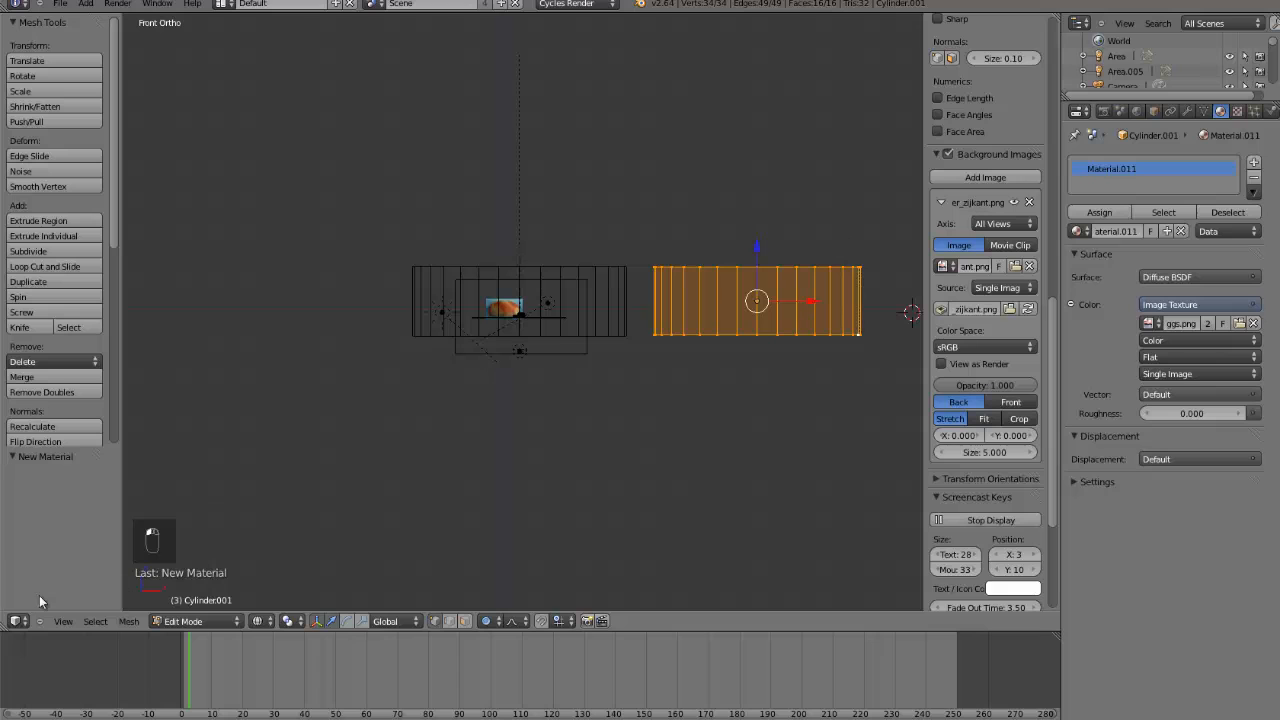
- Show the half-cylinder's UV layout over the panorama image in the UV/Image Editor
{"action": "left_click", "coordinate": [16, 622]}
{"action": "left_click", "coordinate": [64, 529]}
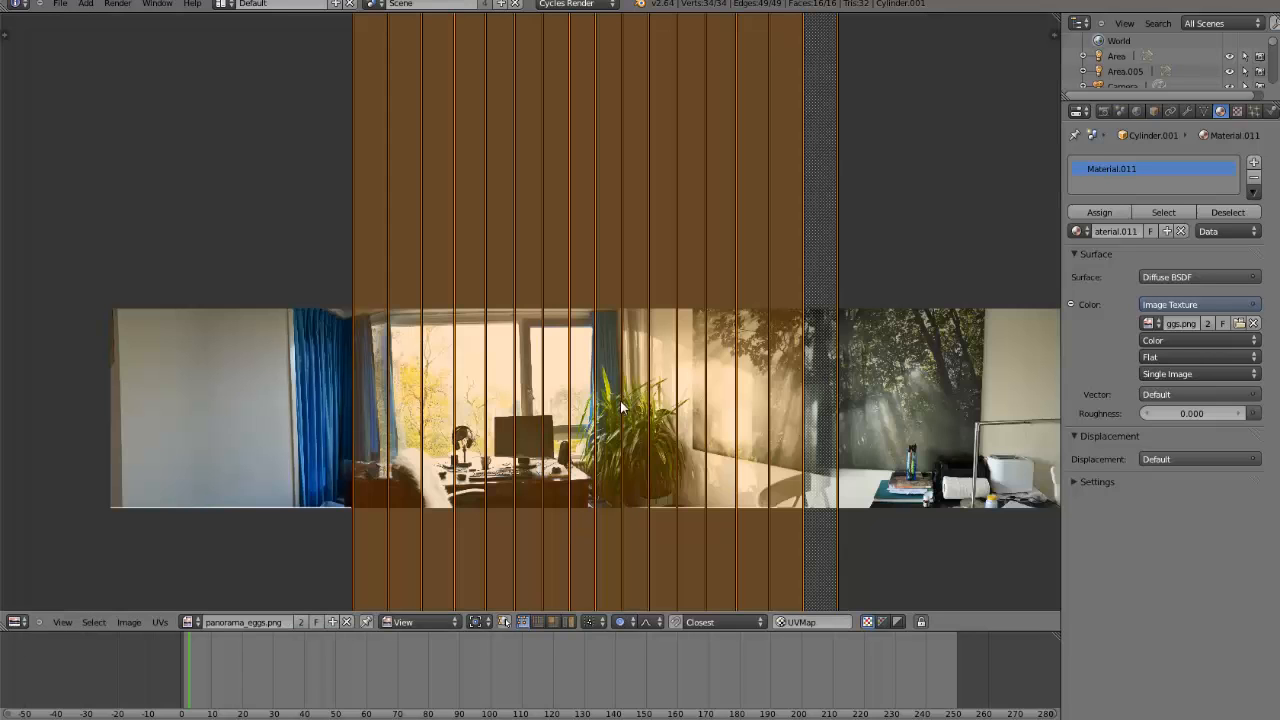
{"action": "scroll", "coordinate": [690, 347], "scroll_direction": "down", "scroll_amount": 3}
{"action": "key", "text": "s"}
{"action": "key", "text": "y"}
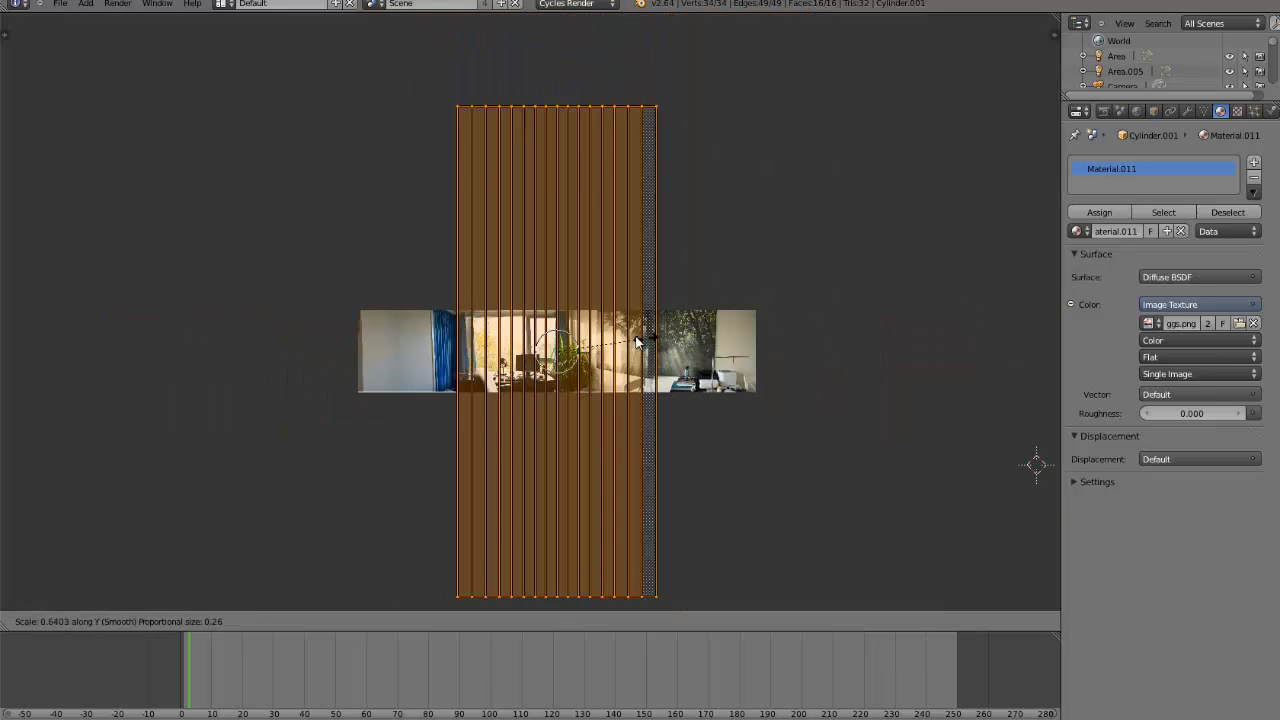
{"action": "right_click", "coordinate": [621, 349]}
- Scale the half-cylinder's UV layout along Y to the panorama's height and along X to nearly its full width
{"action": "key", "text": "s"}
{"action": "key", "text": "y"}
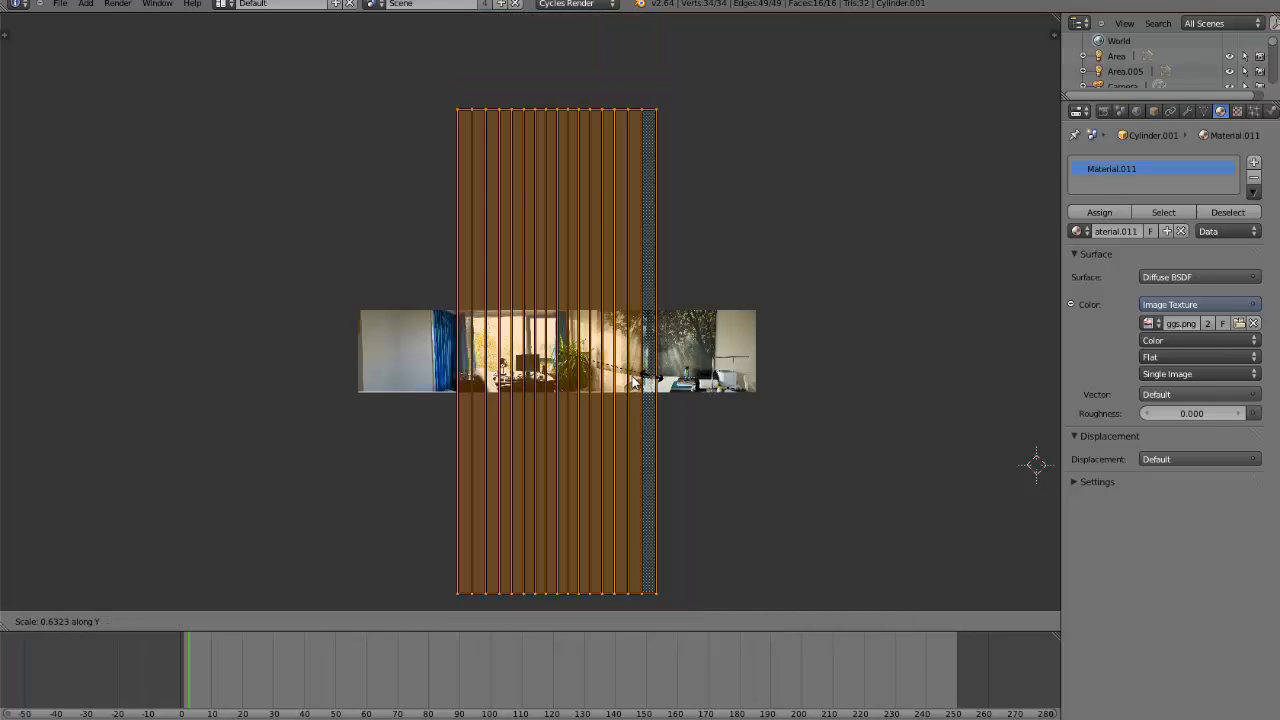
{"action": "left_click", "coordinate": [567, 360]}
{"action": "scroll", "coordinate": [630, 374], "scroll_direction": "up", "scroll_amount": 1}
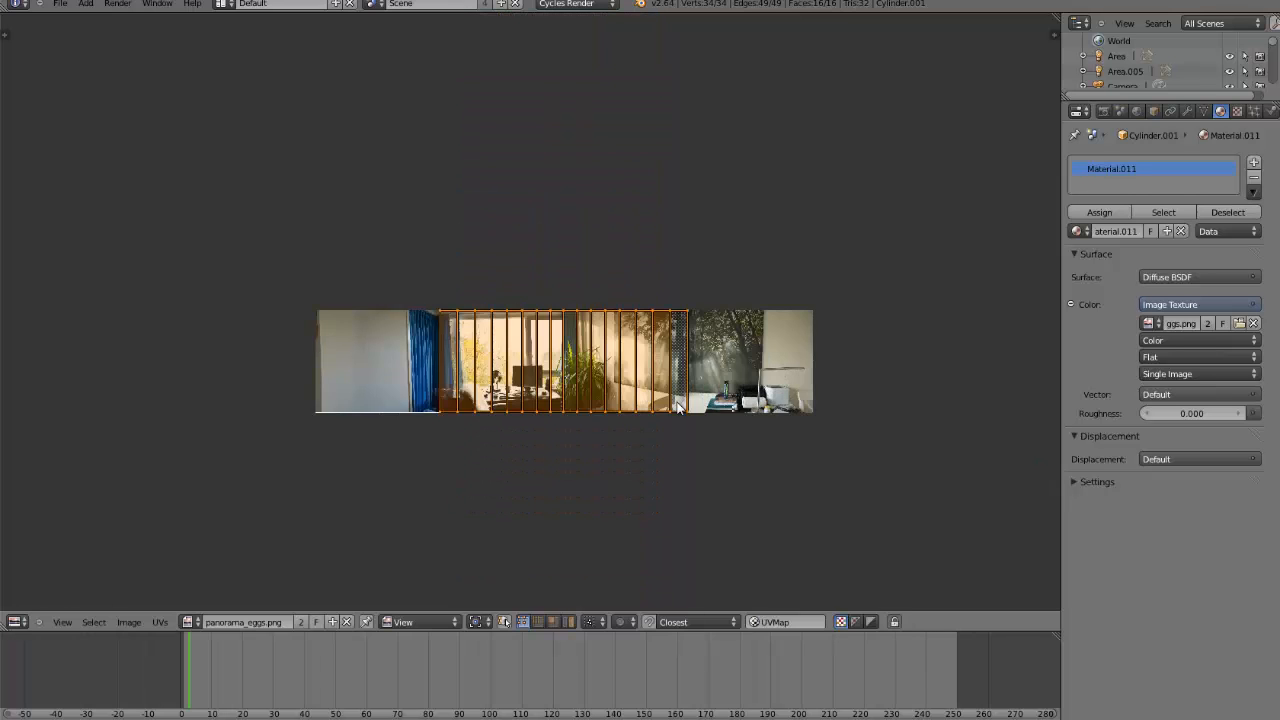
{"action": "key", "text": "s"}
{"action": "key", "text": "x"}
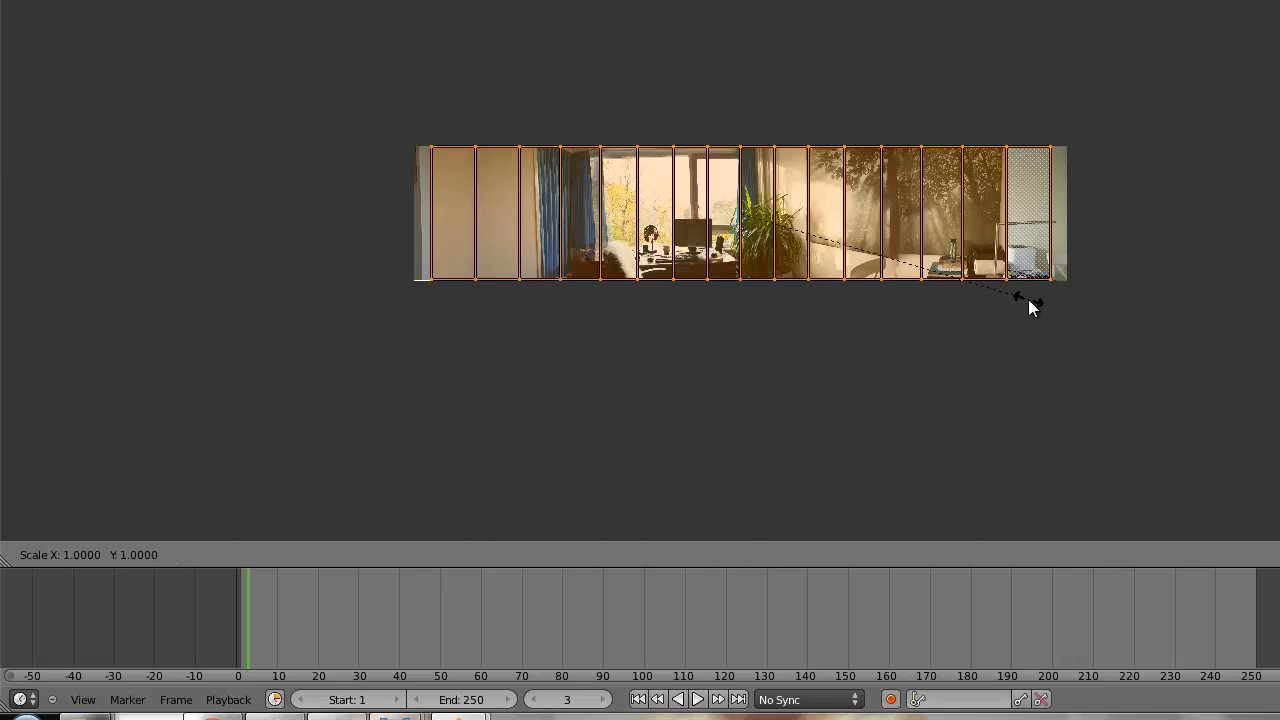
{"action": "left_click", "coordinate": [1034, 300]}
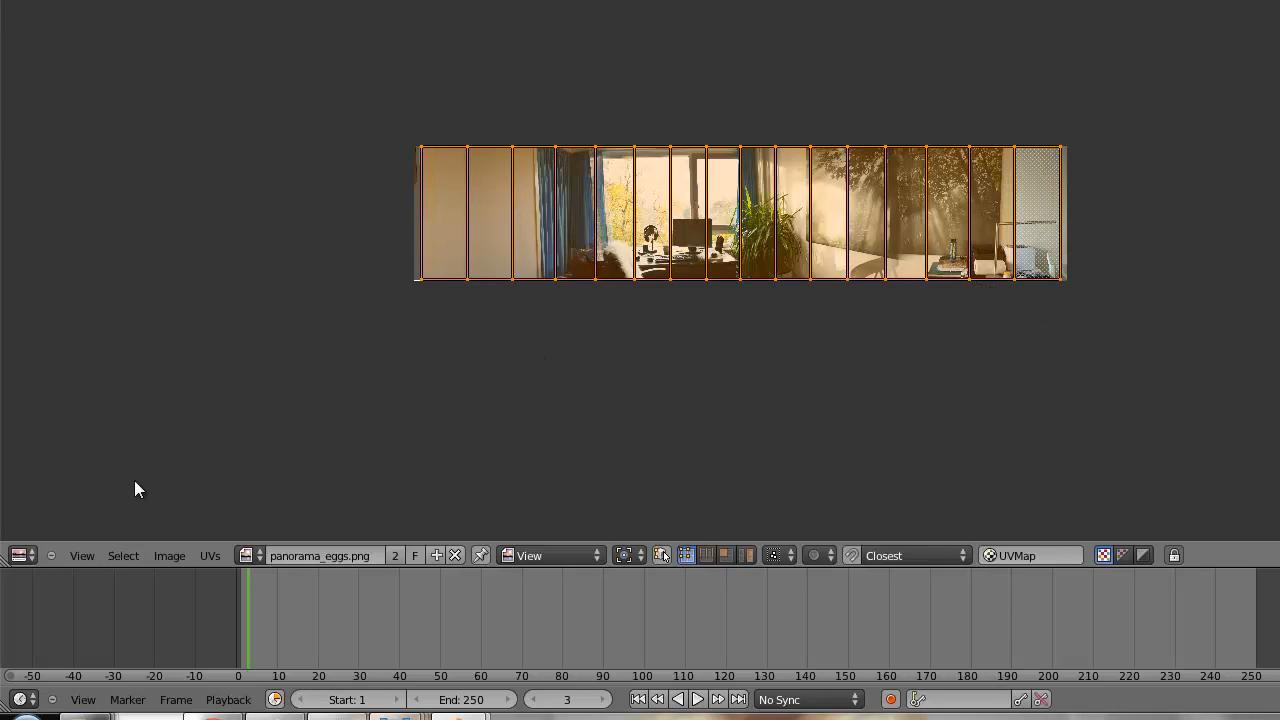
- Shade the separate half-cylinder smooth in Object Mode and switch the 3D view to Texture shading
{"action": "left_click", "coordinate": [26, 554]}
{"action": "left_click", "coordinate": [34, 537]}
{"action": "key", "text": "Tab"}
{"action": "middle_click_drag", "start_coordinate": [848, 228], "coordinate": [853, 241]}
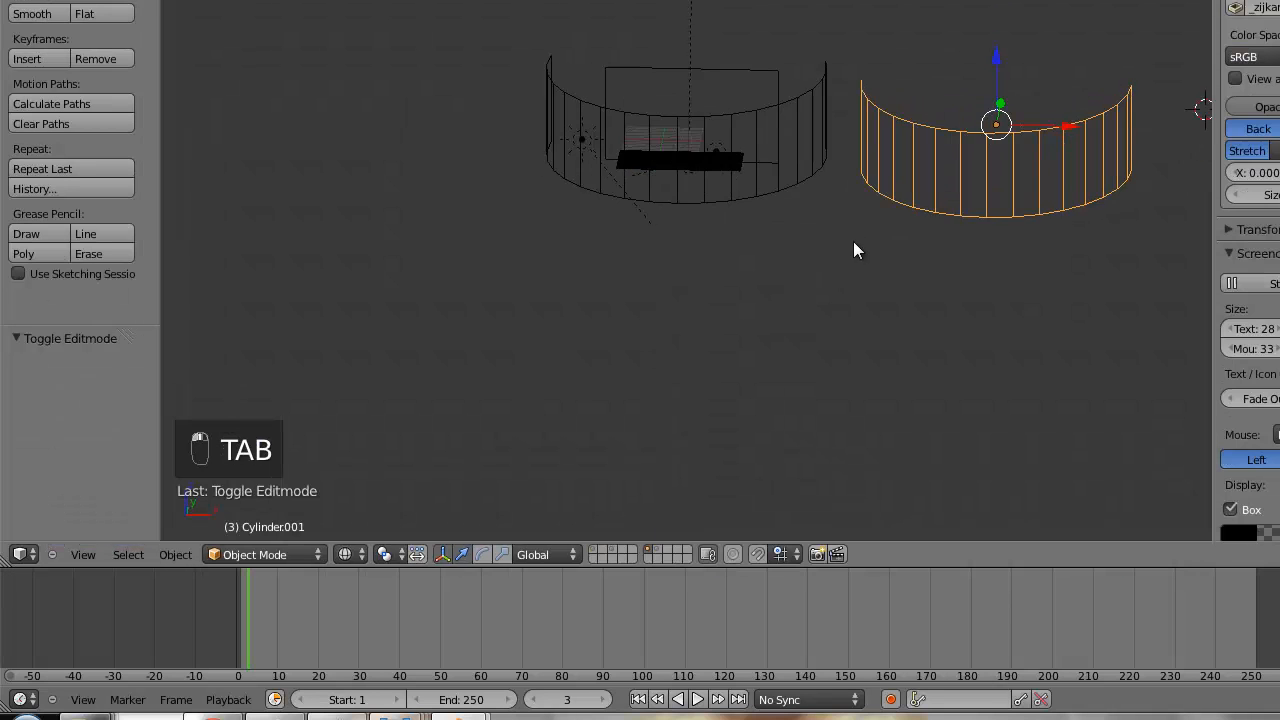
{"action": "key", "text": "z"}
{"action": "middle_click_drag", "start_coordinate": [894, 189], "coordinate": [910, 180]}
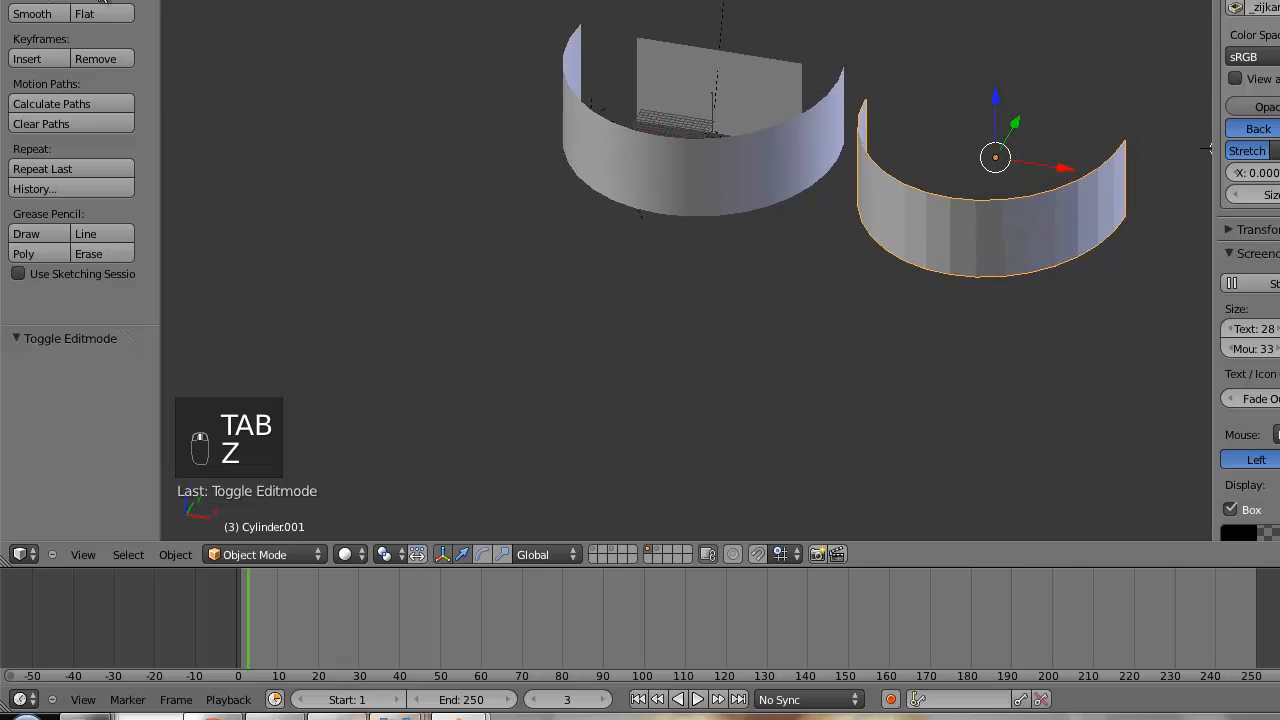
{"action": "left_click", "coordinate": [37, 15]}
{"action": "left_click", "coordinate": [345, 554]}
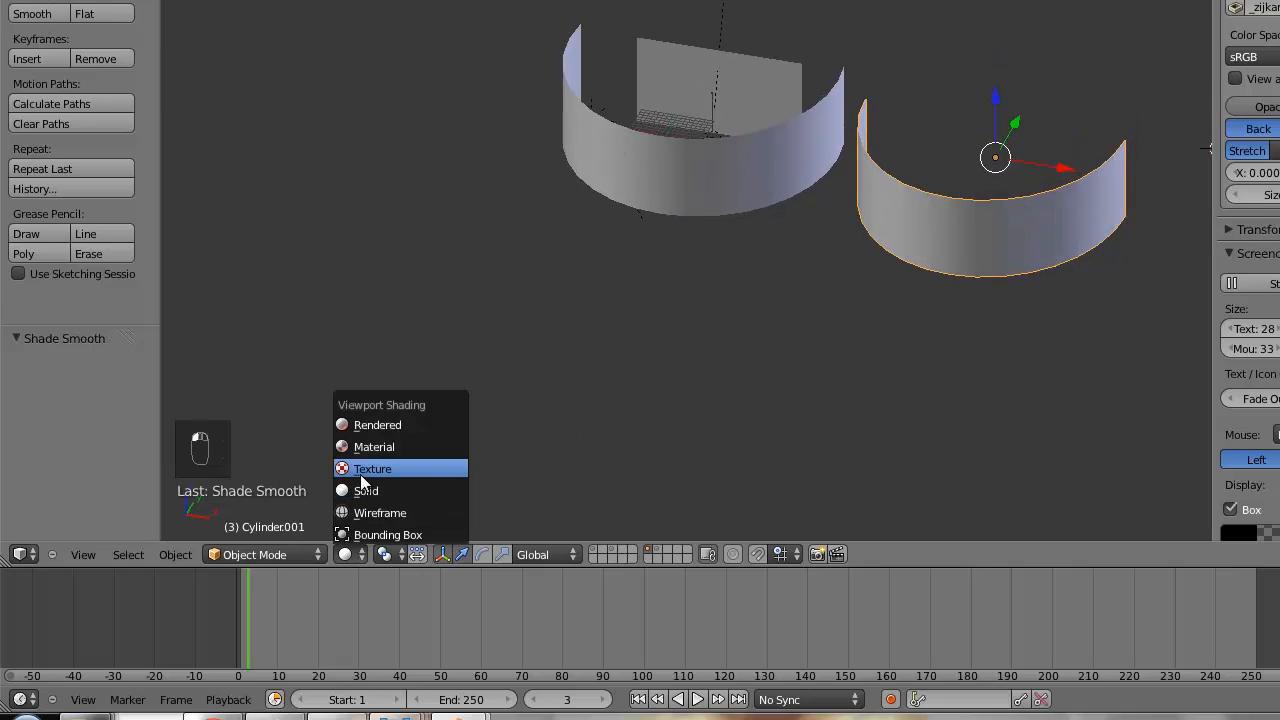
- Delete the separate demonstration half-cylinder beside the scene
{"action": "key", "text": "x"}
{"action": "left_click", "coordinate": [919, 224]}
{"action": "scroll", "coordinate": [812, 180], "scroll_direction": "up", "scroll_amount": 5}
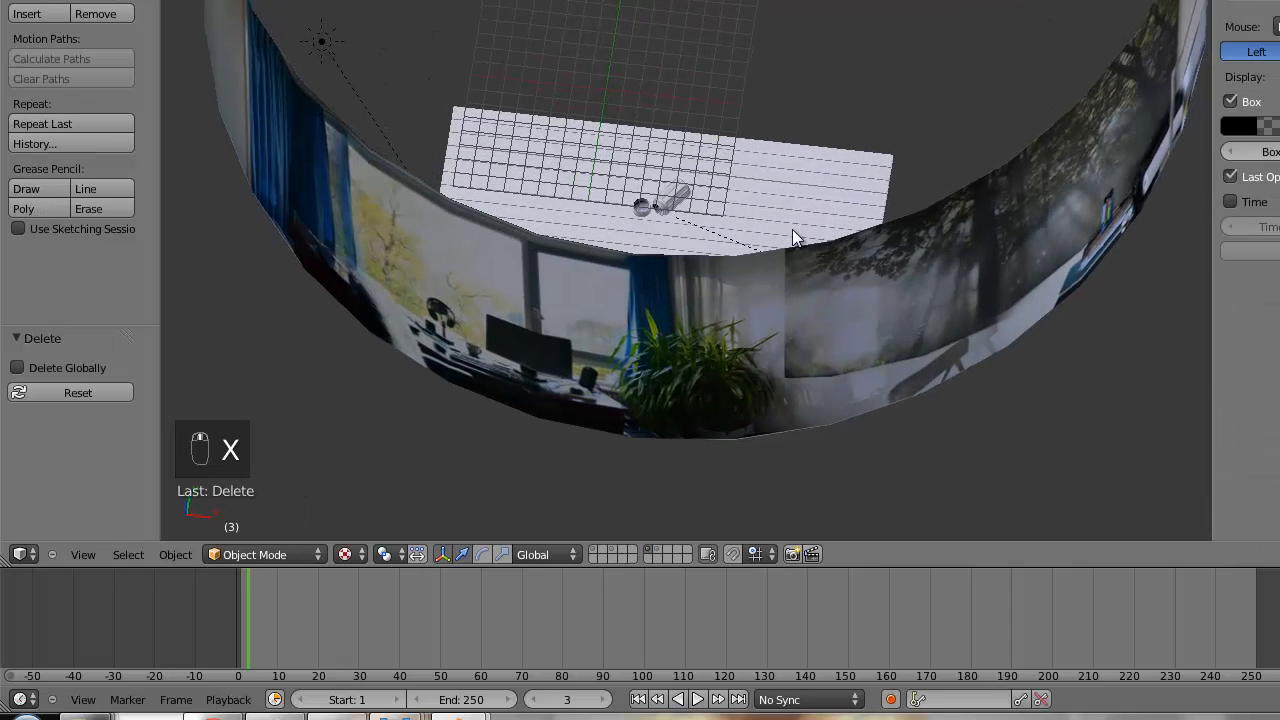
{"action": "scroll", "coordinate": [671, 269], "scroll_direction": "up", "scroll_amount": 3}
- Show the glass jar's material nodes in the Node Editor and move the Geometry node farther from the first Multiply node
{"action": "left_click", "coordinate": [668, 272]}
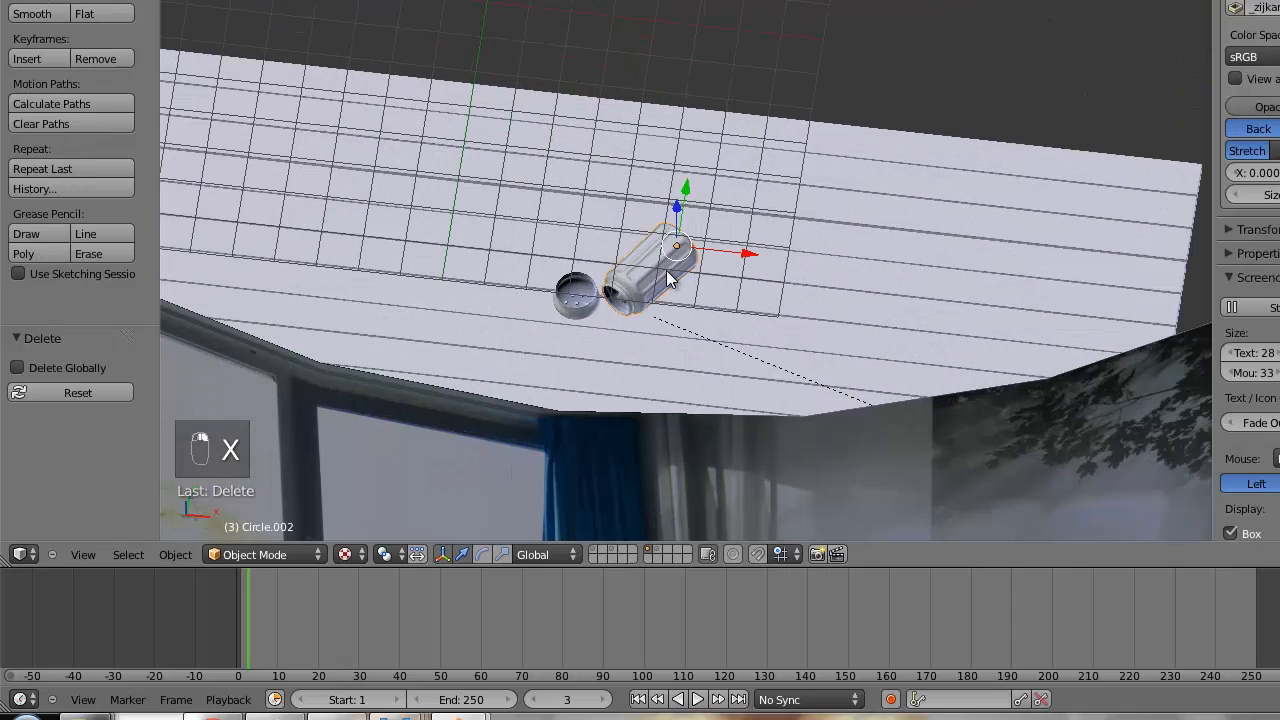
{"action": "left_click", "coordinate": [19, 554]}
{"action": "left_click", "coordinate": [72, 342]}
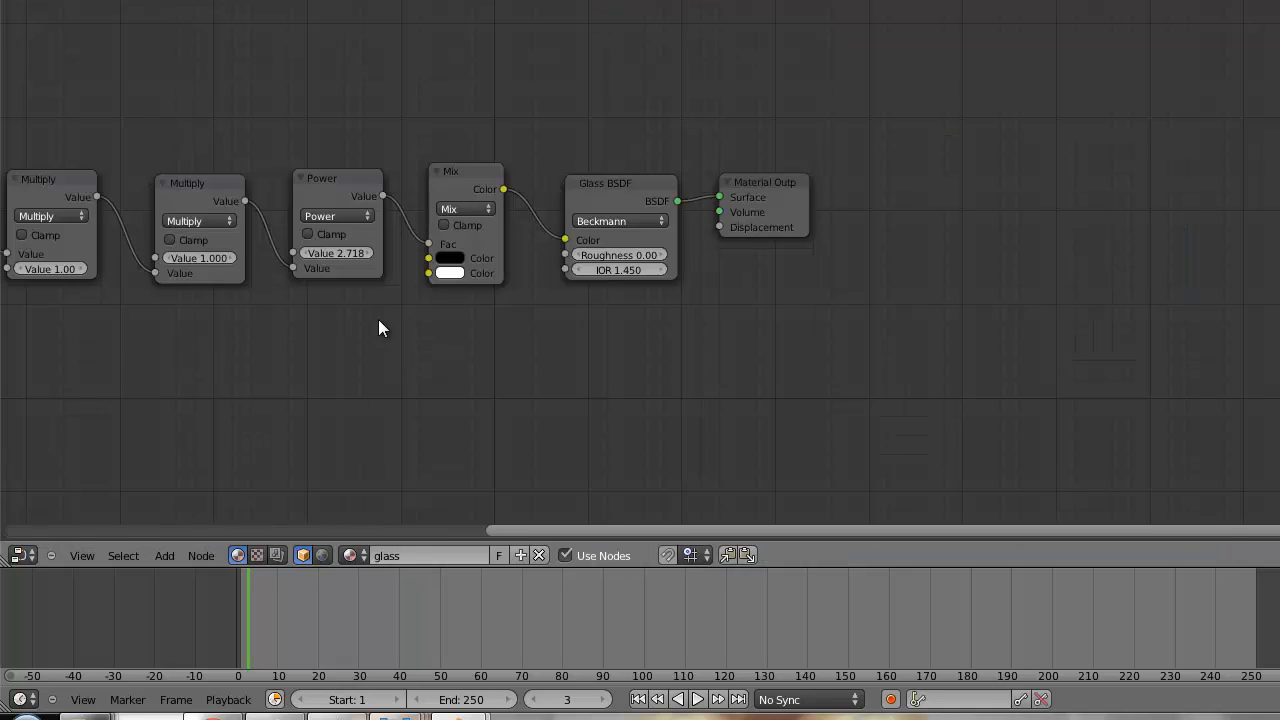
{"action": "scroll", "coordinate": [378, 320], "scroll_direction": "down", "scroll_amount": 4}
{"action": "middle_click_drag", "start_coordinate": [356, 345], "coordinate": [572, 310]}
{"action": "scroll", "coordinate": [533, 296], "scroll_direction": "down", "scroll_amount": 1}
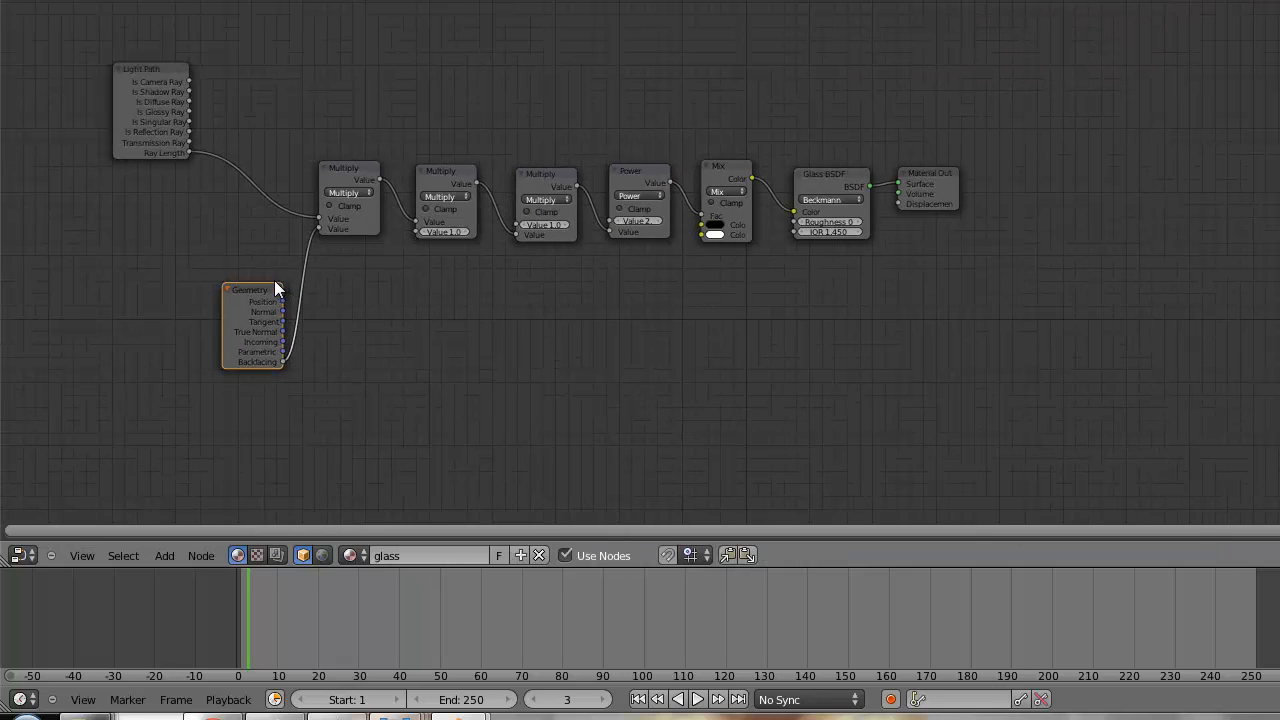
{"action": "left_click_drag", "start_coordinate": [264, 287], "coordinate": [220, 281]}
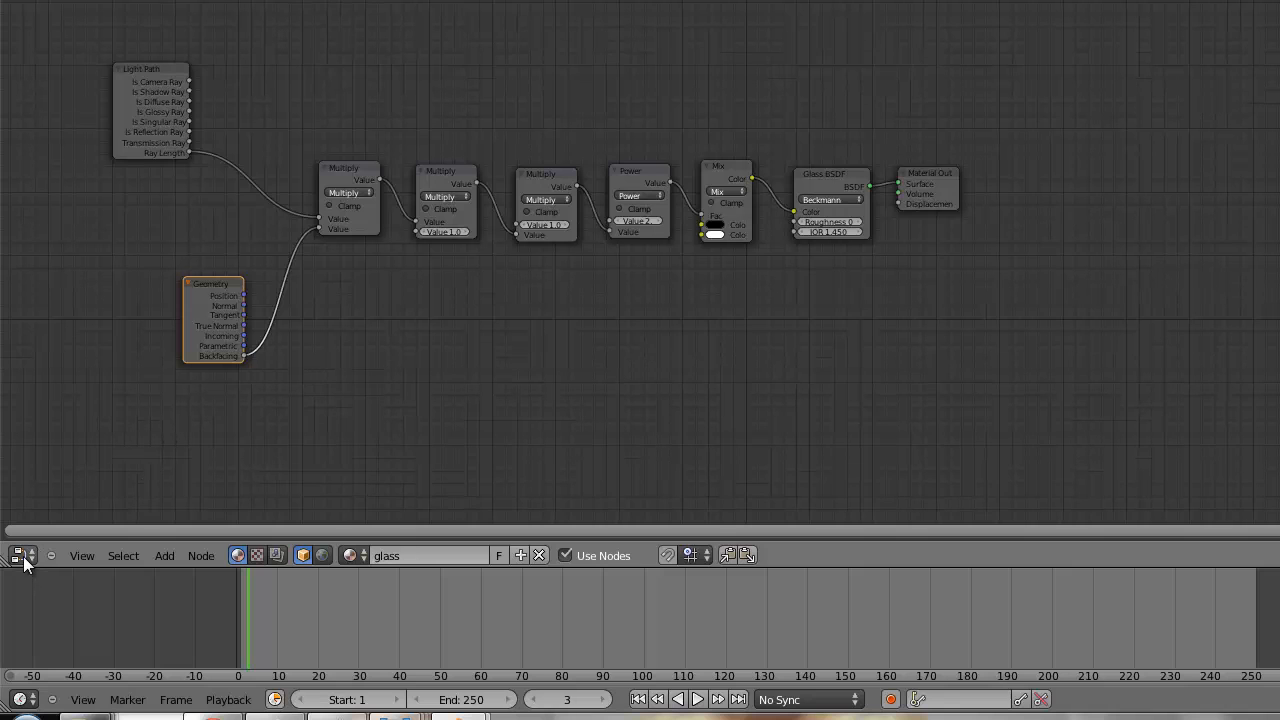
{"action": "scroll", "coordinate": [587, 308], "scroll_direction": "up", "scroll_amount": 2}
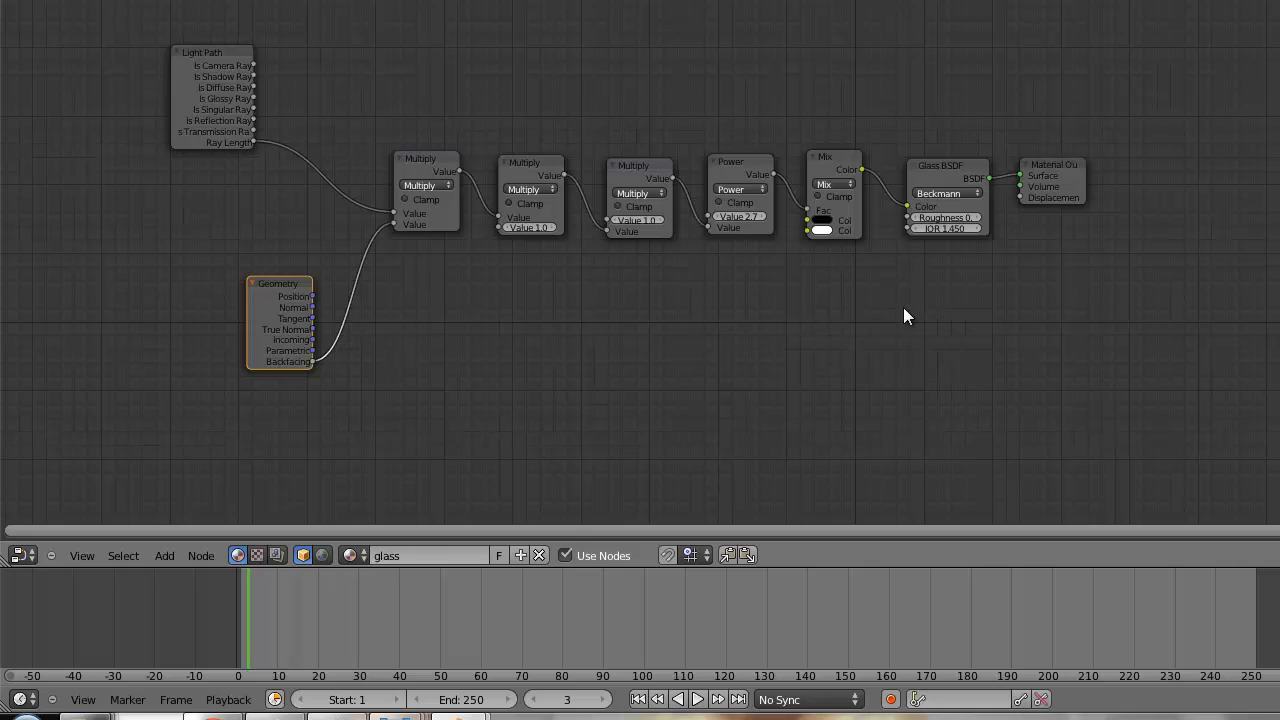
- Return to the 3D view and place the 3D cursor at the near edge of the small pot
{"action": "left_click", "coordinate": [20, 556]}
{"action": "left_click", "coordinate": [30, 533]}
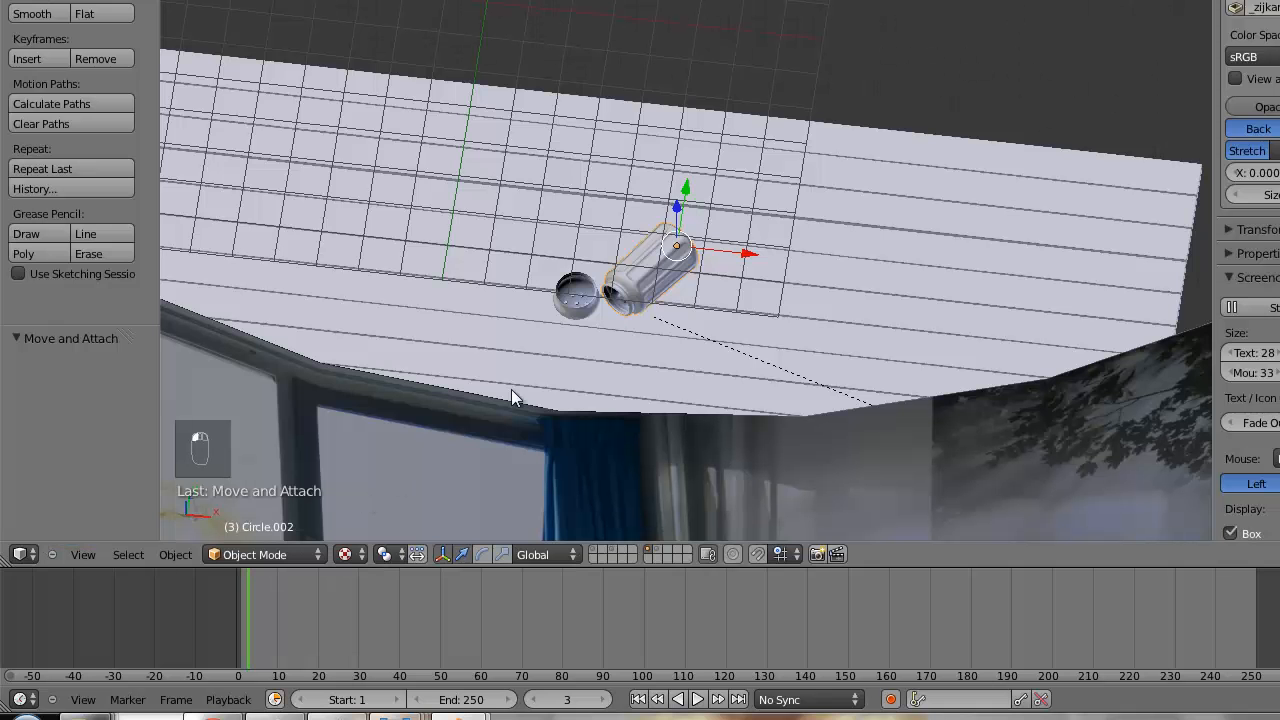
{"action": "middle_click_drag", "start_coordinate": [646, 282], "coordinate": [646, 291]}
{"action": "left_click", "coordinate": [566, 318]}
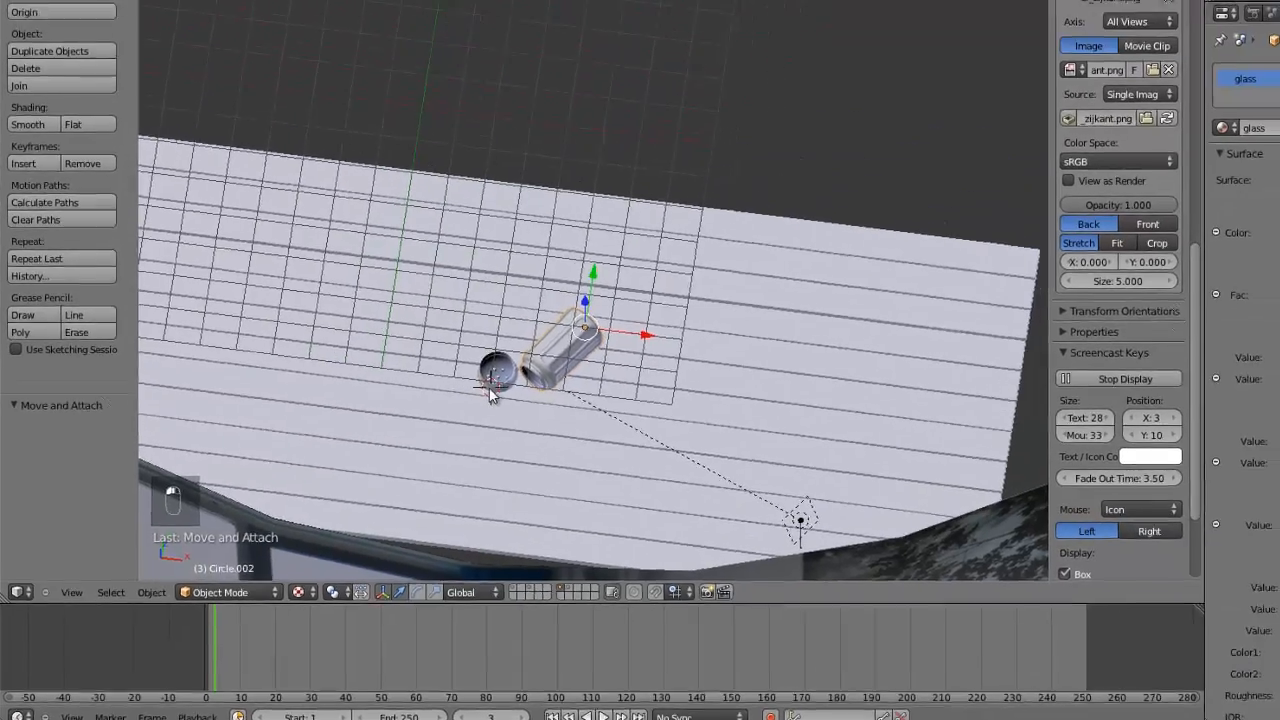
{"action": "key", "text": "ctrl+KP_Decimal"}
{"action": "scroll", "coordinate": [541, 338], "scroll_direction": "up", "scroll_amount": 6}
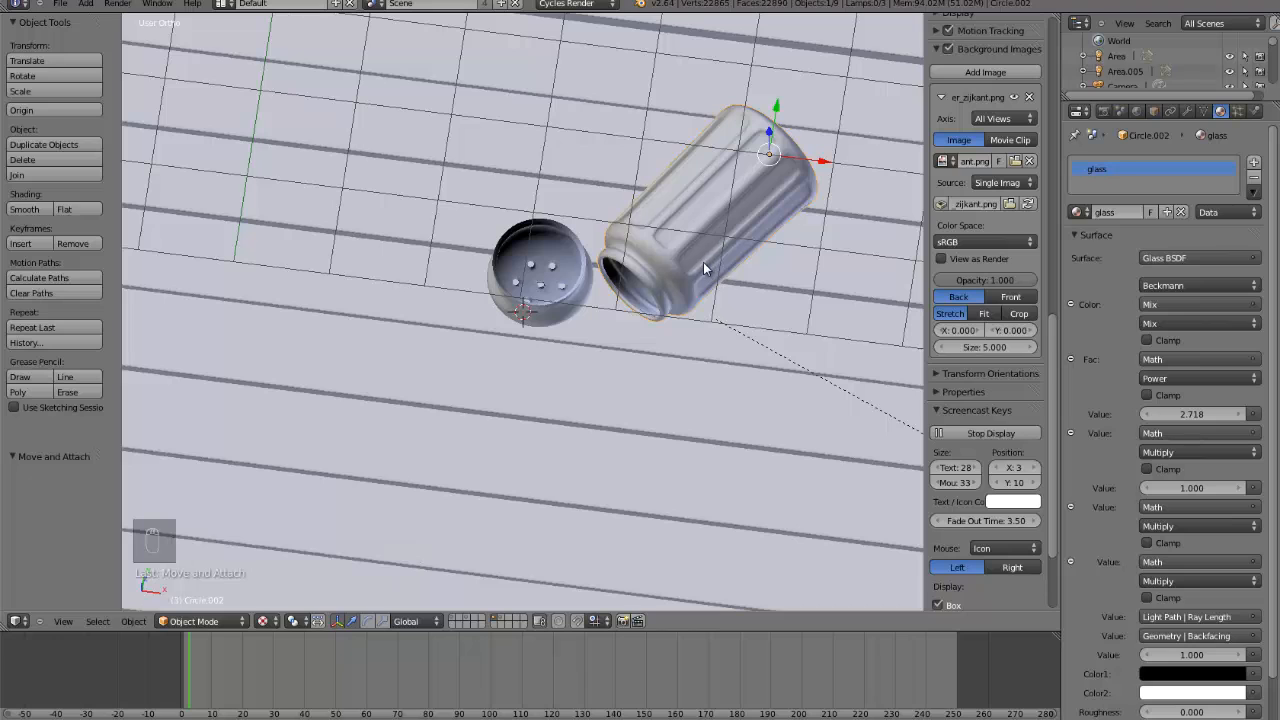
- Add a mesh circle at the 3D cursor in wireframe and open it in Edit Mode from the front view
{"action": "key", "text": "KP_1"}
{"action": "key", "text": "z"}
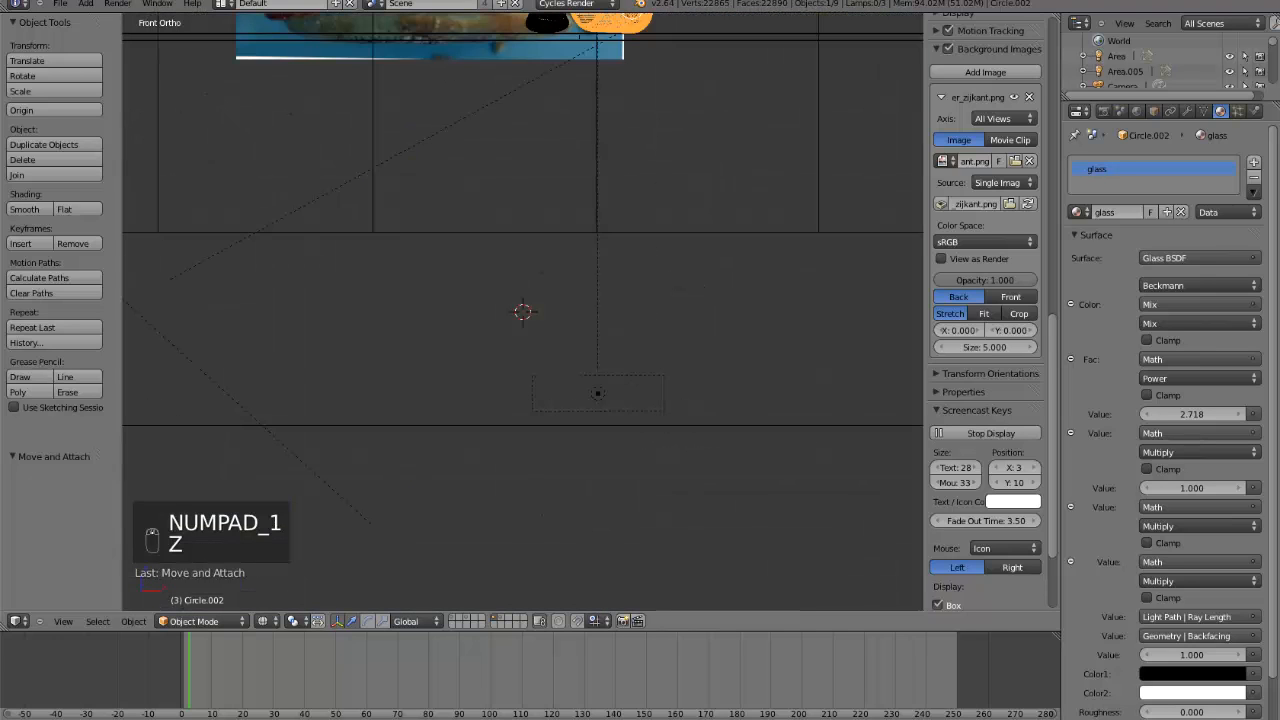
{"action": "left_click", "coordinate": [86, 4]}
{"action": "mouse_move", "coordinate": [95, 17]}
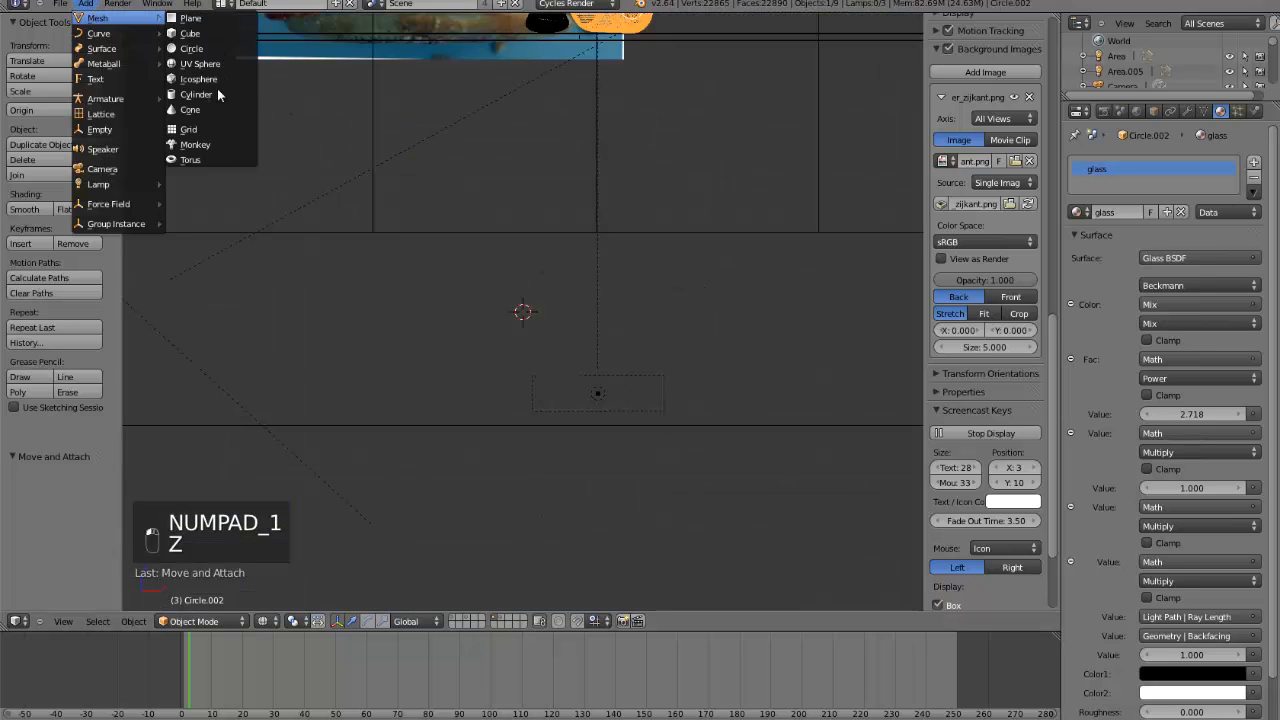
{"action": "left_click", "coordinate": [195, 48]}
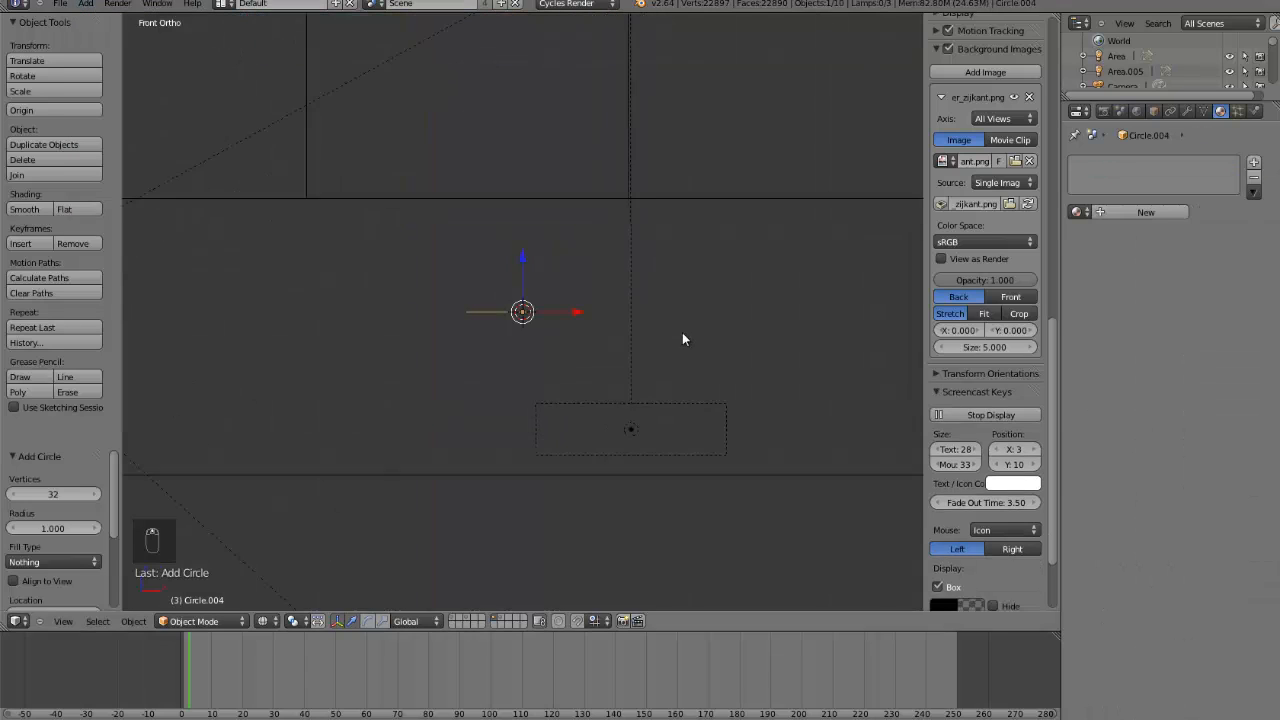
{"action": "key", "text": "Tab"}
{"action": "middle_click_drag", "start_coordinate": [609, 367], "coordinate": [632, 386]}
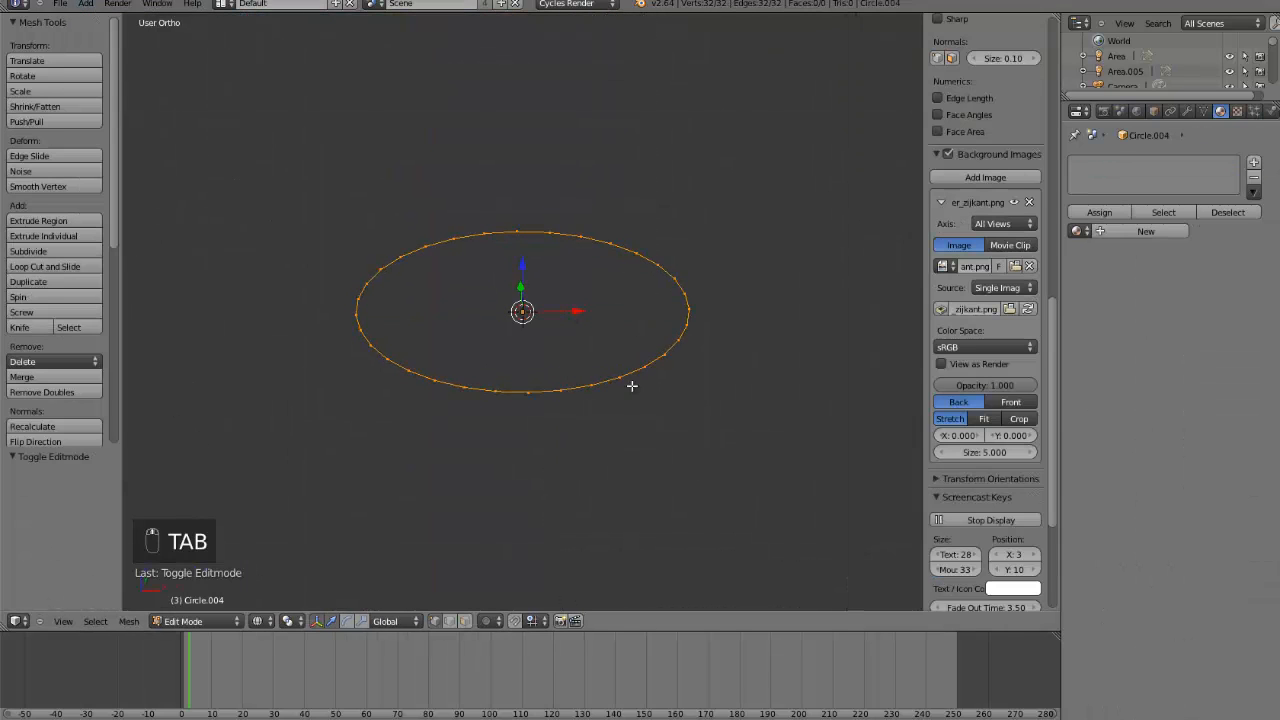
{"action": "key", "text": "KP_1"}
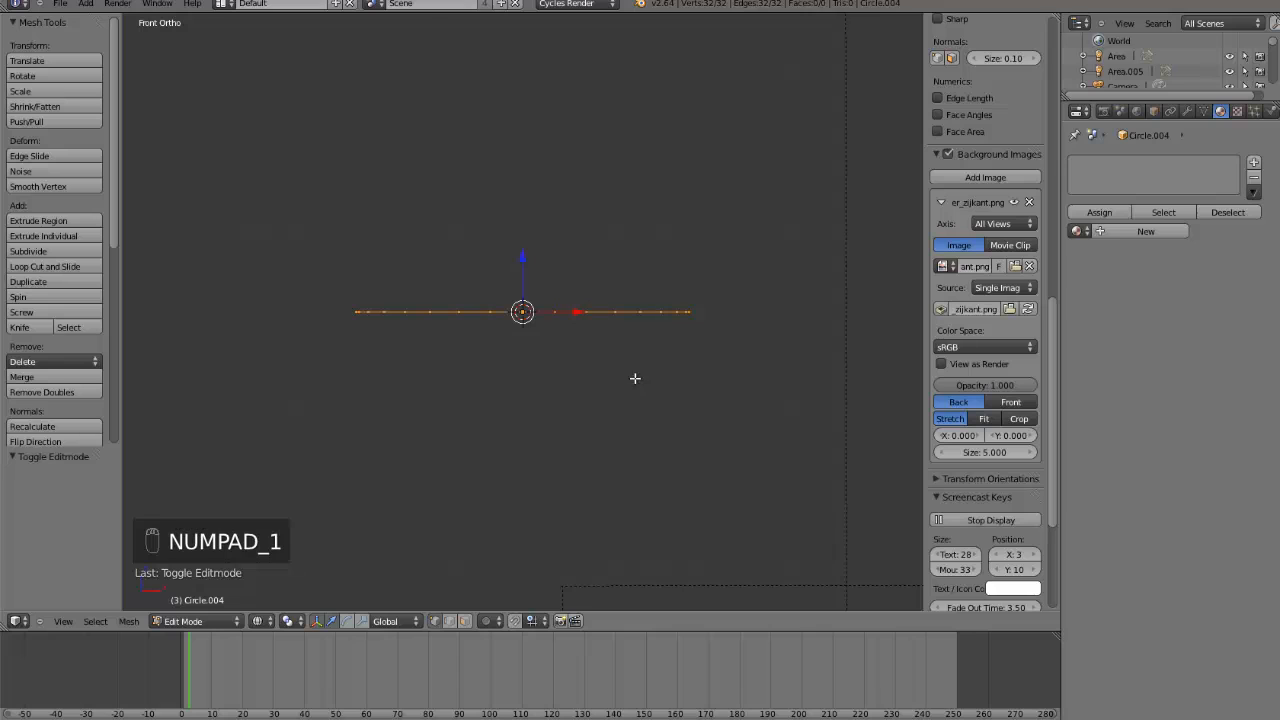
- Extrude and scale the circle's edge loop repeatedly to build the first rings of a new container's base
{"action": "key", "text": "e"}
{"action": "left_click", "coordinate": [677, 391]}
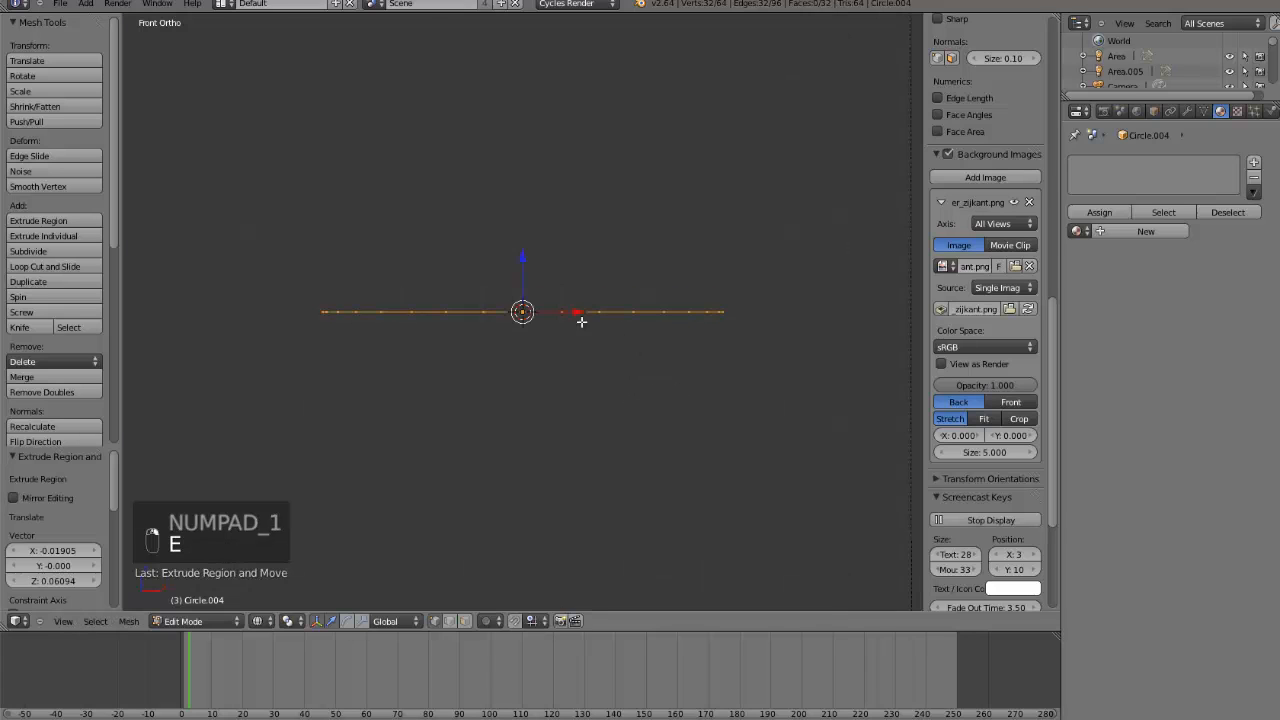
{"action": "left_click_drag", "start_coordinate": [526, 270], "coordinate": [520, 218]}
{"action": "key", "text": "s"}
{"action": "left_click", "coordinate": [745, 400]}
{"action": "key", "text": "e"}
{"action": "left_click", "coordinate": [745, 401]}
{"action": "key", "text": "s"}
{"action": "left_click", "coordinate": [668, 387]}
{"action": "key", "text": "e"}
{"action": "left_click", "coordinate": [669, 384]}
{"action": "key", "text": "s"}
{"action": "left_click", "coordinate": [700, 394]}
- Extrude and scale three more edge rings to form the container's rounded lower edge
{"action": "key", "text": "e"}
{"action": "left_click", "coordinate": [491, 300]}
{"action": "key", "text": "s"}
{"action": "left_click", "coordinate": [748, 406]}
{"action": "key", "text": "e"}
{"action": "left_click", "coordinate": [535, 291]}
{"action": "key", "text": "s"}
{"action": "left_click", "coordinate": [756, 423]}
{"action": "key", "text": "e"}
{"action": "left_click", "coordinate": [506, 286]}
{"action": "key", "text": "s"}
{"action": "left_click", "coordinate": [700, 362]}
- Extrude the container's upper edge loop by 0.103 along Z and scale the new ring to 0.989
{"action": "key", "text": "e"}
{"action": "left_click", "coordinate": [700, 362]}
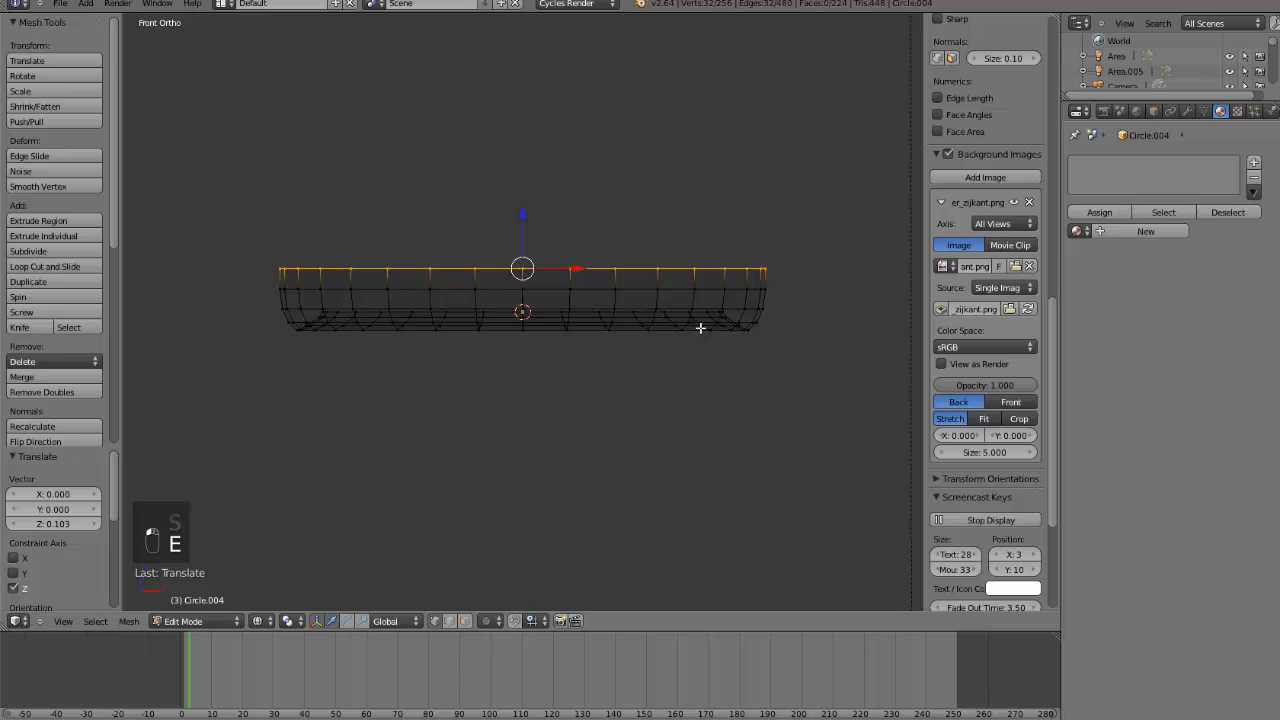
{"action": "right_click", "coordinate": [700, 327]}
{"action": "key", "text": "ctrl+z"}
{"action": "key", "text": "s"}
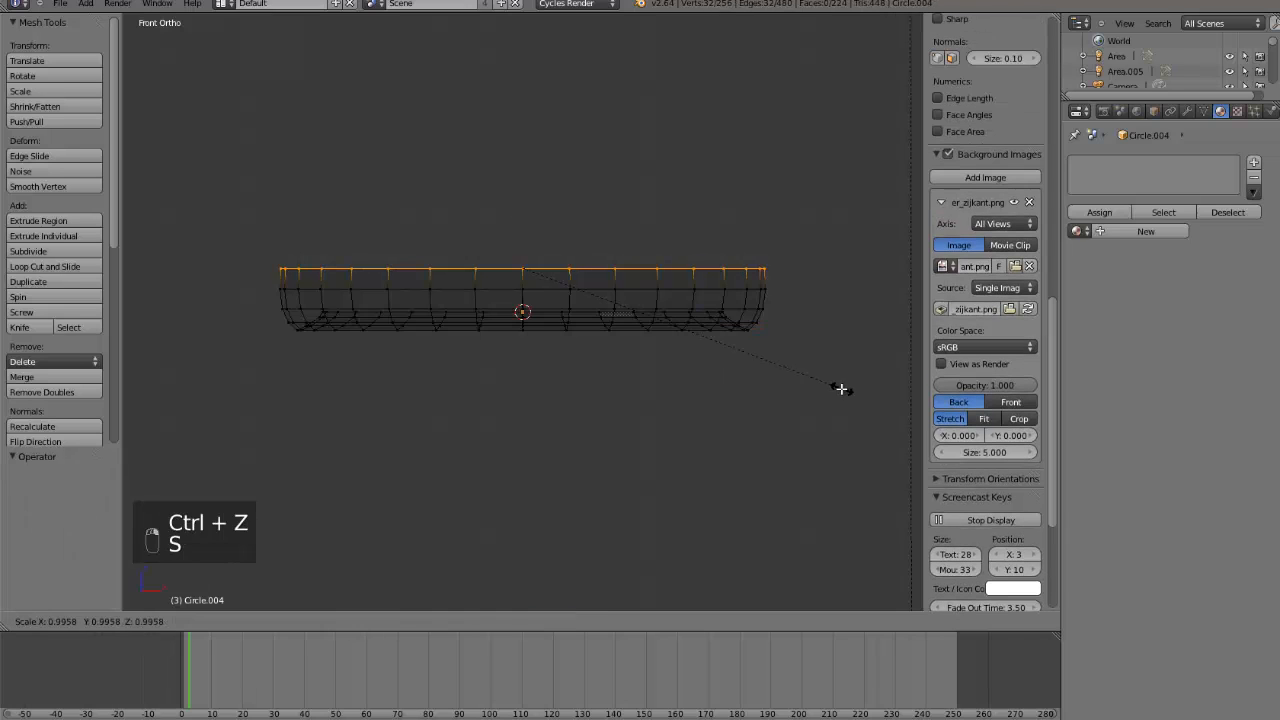
{"action": "left_click", "coordinate": [838, 388]}
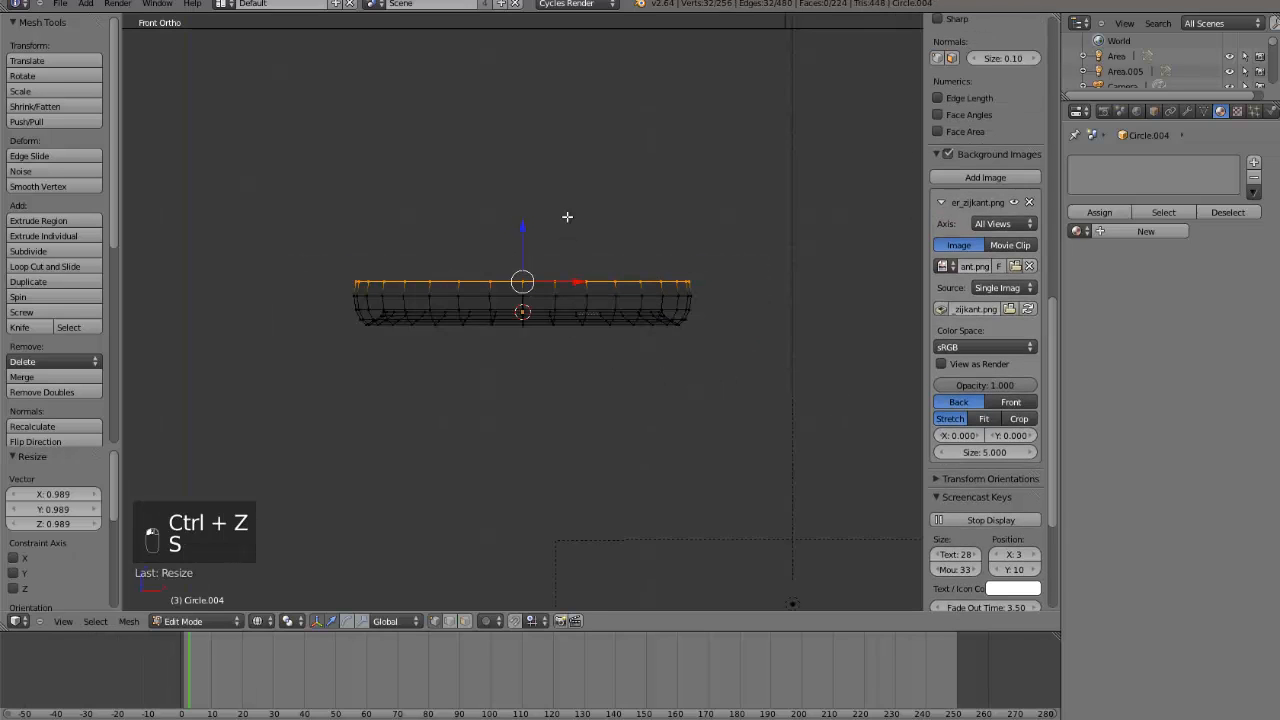
- Extrude the upper edge loop into the container's lower side wall and scale its ring to 0.959
{"action": "key", "text": "ctrl+KP_Decimal"}
{"action": "key", "text": "e"}
{"action": "left_click", "coordinate": [445, 315]}
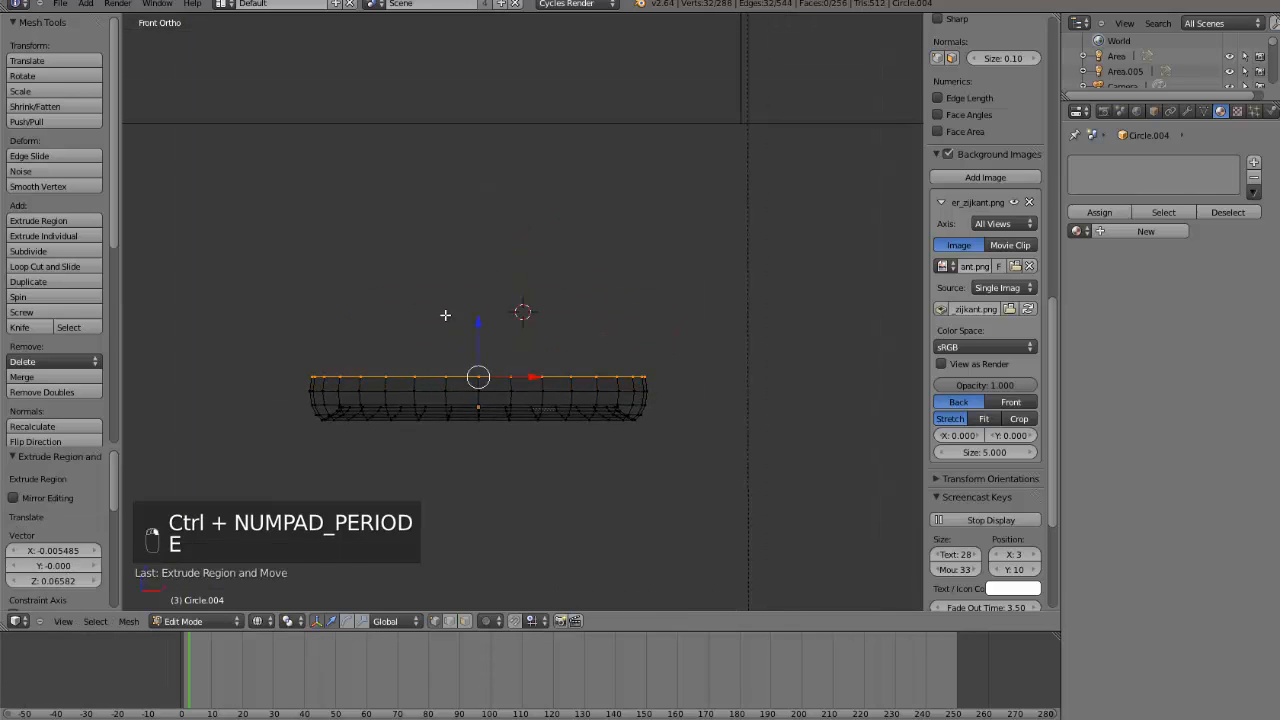
{"action": "left_click_drag", "start_coordinate": [474, 327], "coordinate": [494, 127]}
{"action": "key", "text": "s"}
{"action": "left_click", "coordinate": [748, 269]}
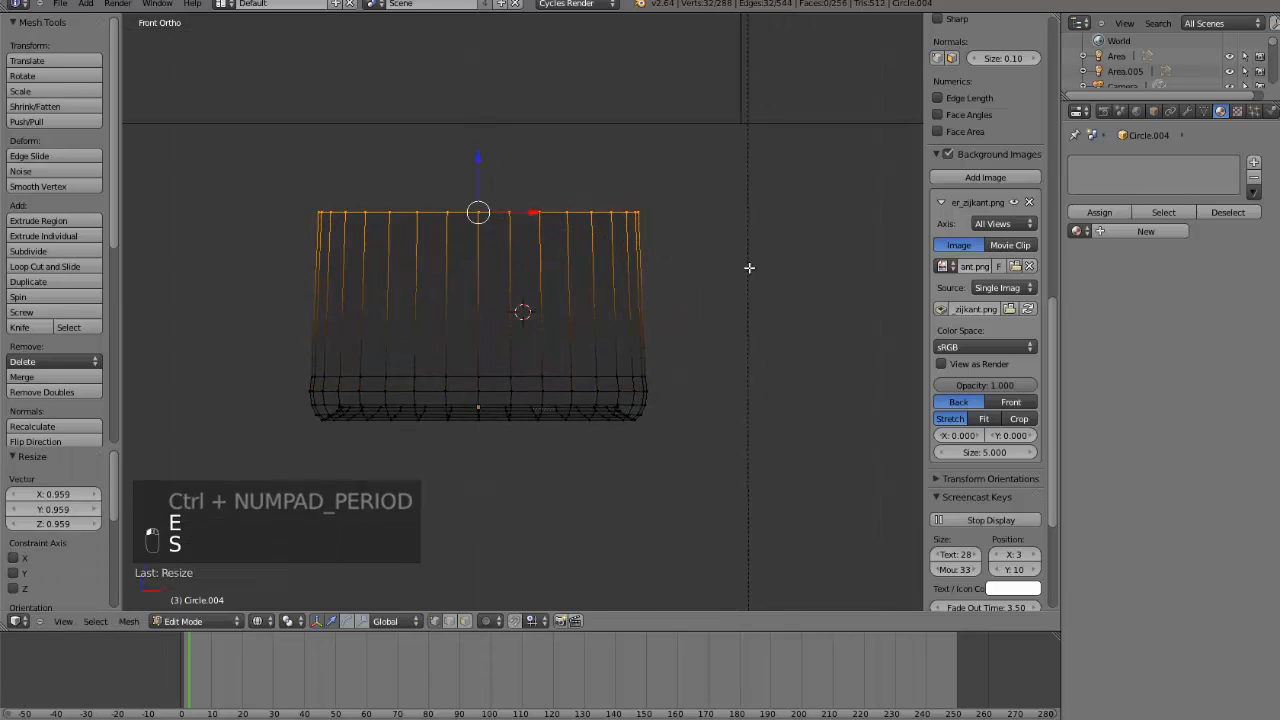
- Extrude the side wall another 1.592 along Z and scale its upper ring to 0.967
{"action": "key", "text": "e"}
{"action": "scroll", "coordinate": [673, 308], "scroll_direction": "down", "scroll_amount": 3}
{"action": "left_click", "coordinate": [674, 308]}
{"action": "left_click_drag", "start_coordinate": [500, 190], "coordinate": [502, 62]}
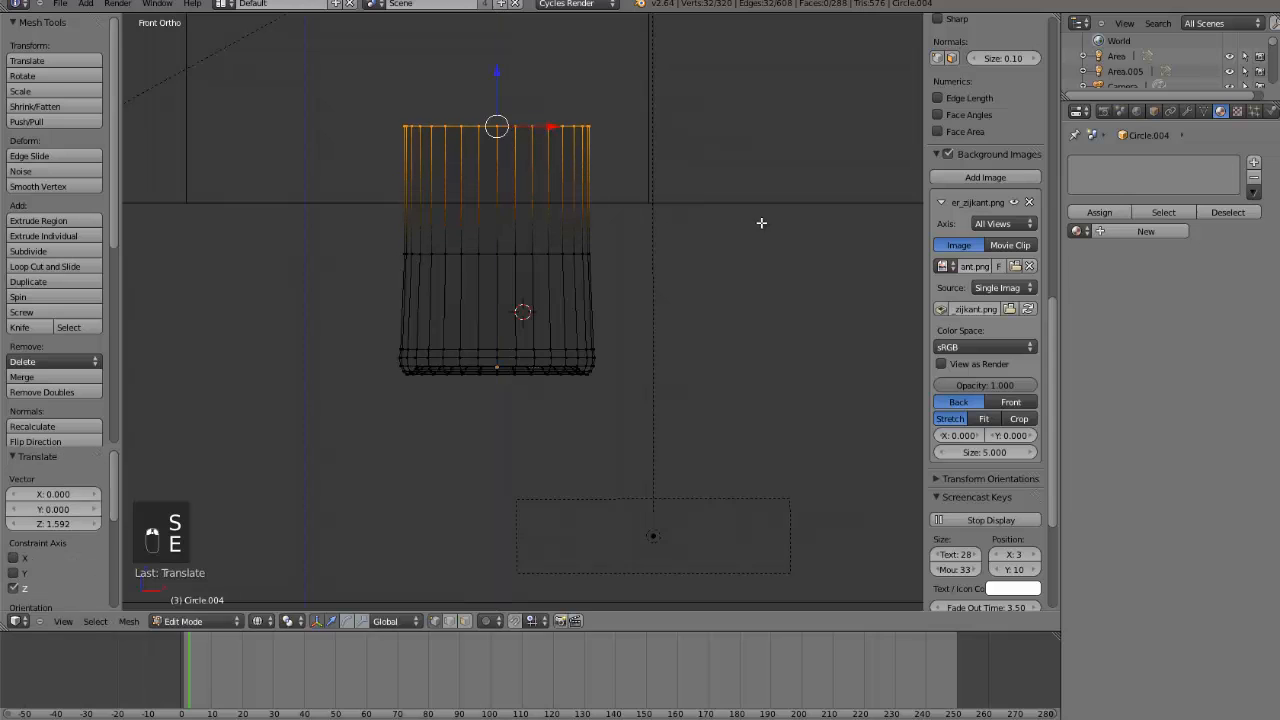
{"action": "key", "text": "s"}
{"action": "left_click", "coordinate": [750, 218]}
- Extrude a shorter ring above the side wall and adjust its scale slightly
{"action": "key", "text": "ctrl+KP_Decimal"}
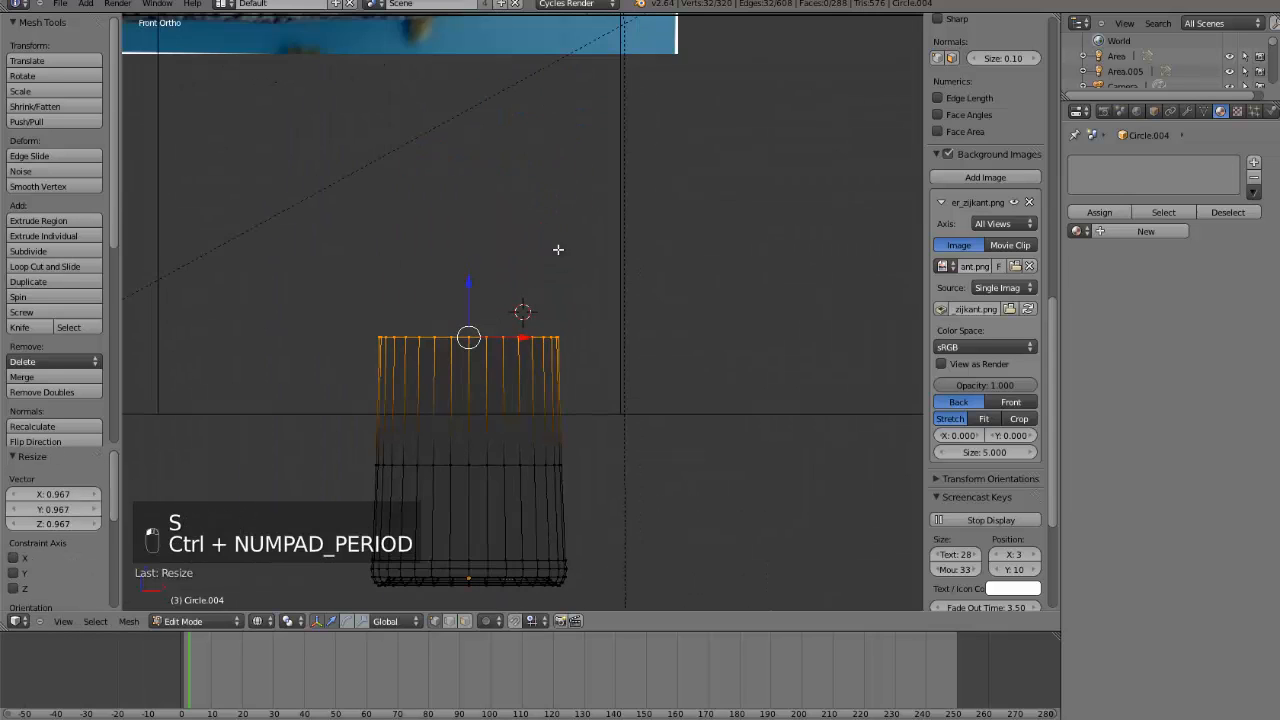
{"action": "key", "text": "e"}
{"action": "left_click", "coordinate": [628, 384]}
{"action": "left_click_drag", "start_coordinate": [415, 307], "coordinate": [415, 251]}
{"action": "key", "text": "s"}
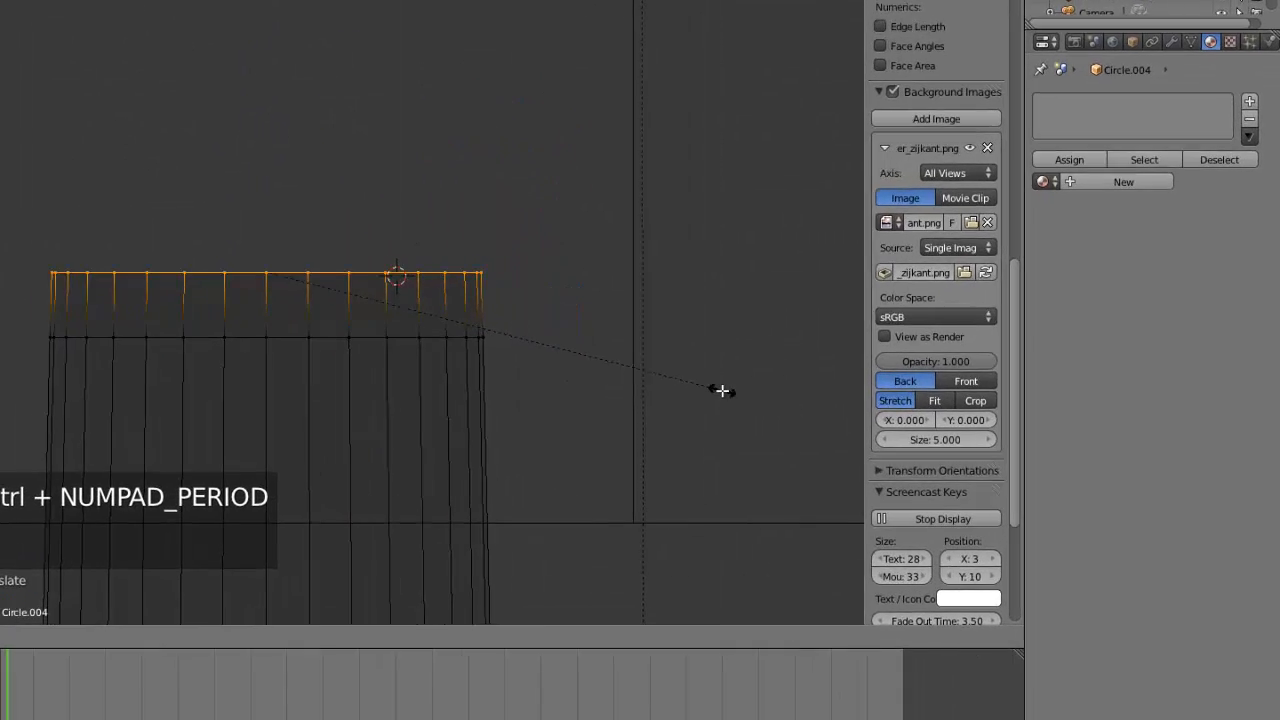
{"action": "left_click", "coordinate": [799, 402]}
{"action": "key", "text": "e"}
{"action": "left_click", "coordinate": [646, 342]}
{"action": "key", "text": "ctrl+z"}
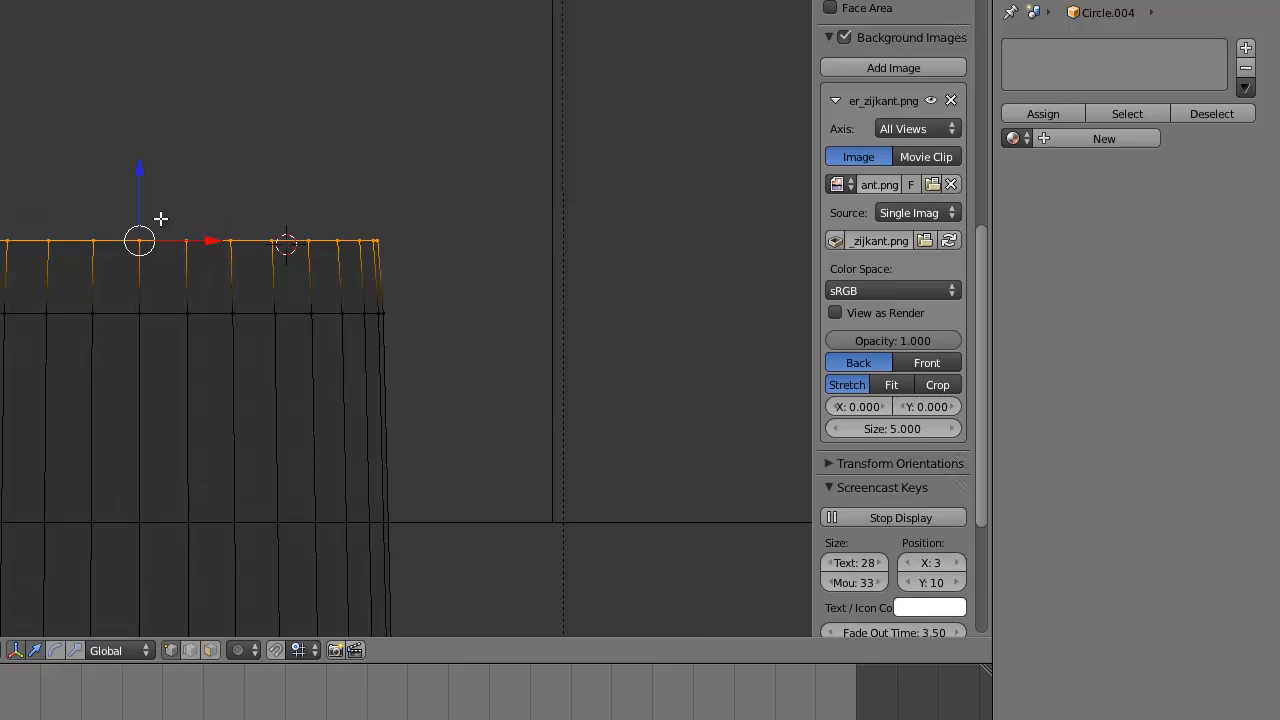
{"action": "key", "text": "e"}
{"action": "right_click", "coordinate": [217, 231]}
{"action": "key", "text": "ctrl+z"}
- Extrude two short rings above the container wall and scale each one inward to start a rounded shoulder
{"action": "key", "text": "e"}
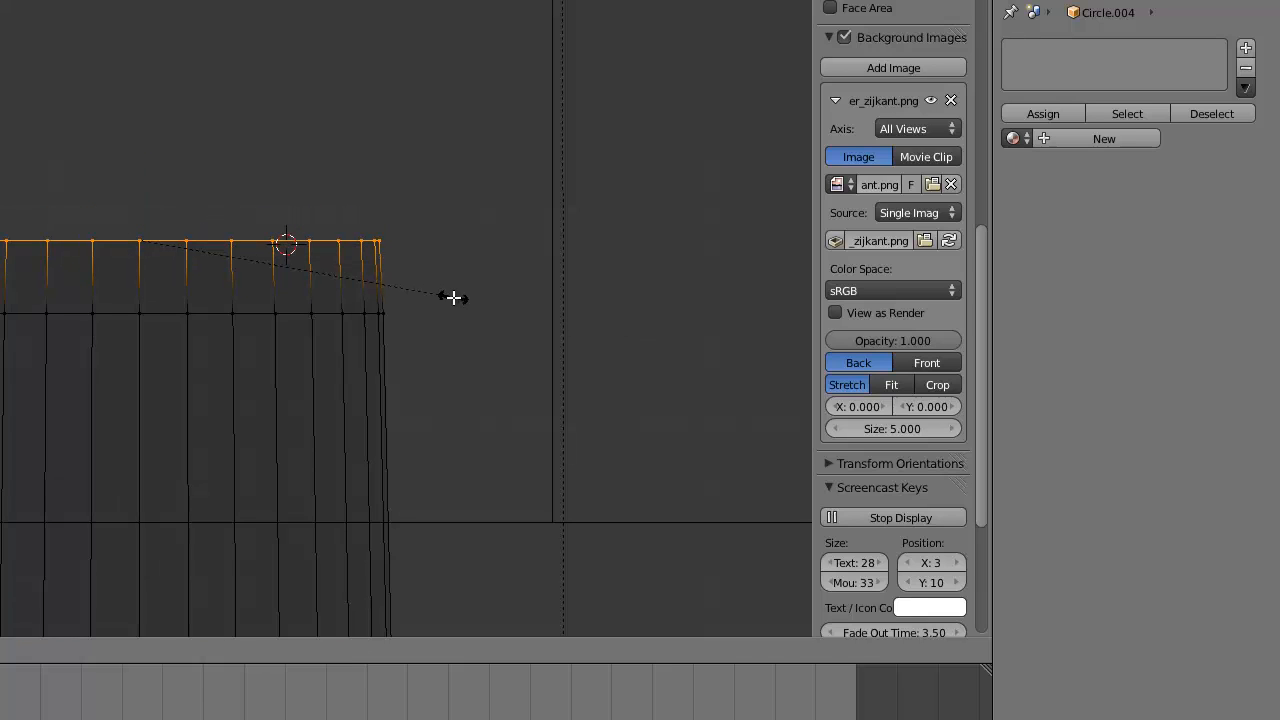
{"action": "right_click", "coordinate": [306, 289]}
{"action": "left_click_drag", "start_coordinate": [141, 166], "coordinate": [143, 100]}
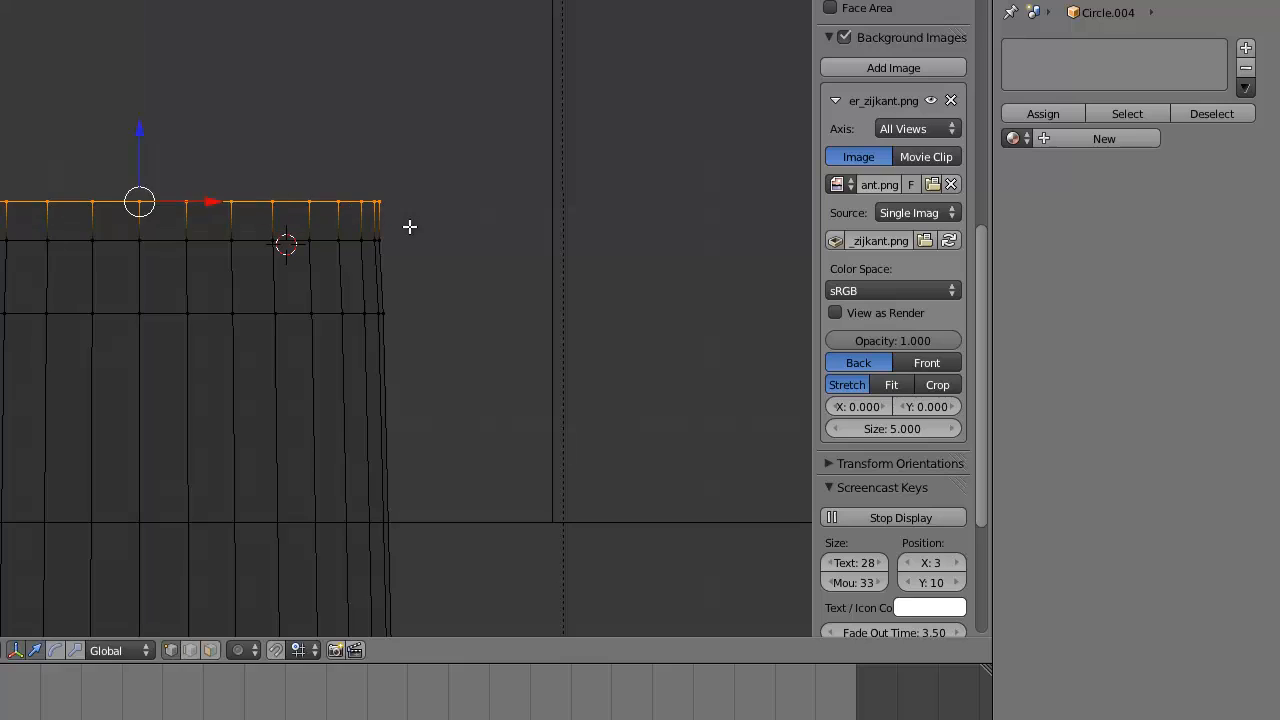
{"action": "key", "text": "s"}
{"action": "left_click", "coordinate": [401, 227]}
{"action": "key", "text": "e"}
{"action": "key", "text": "e"}
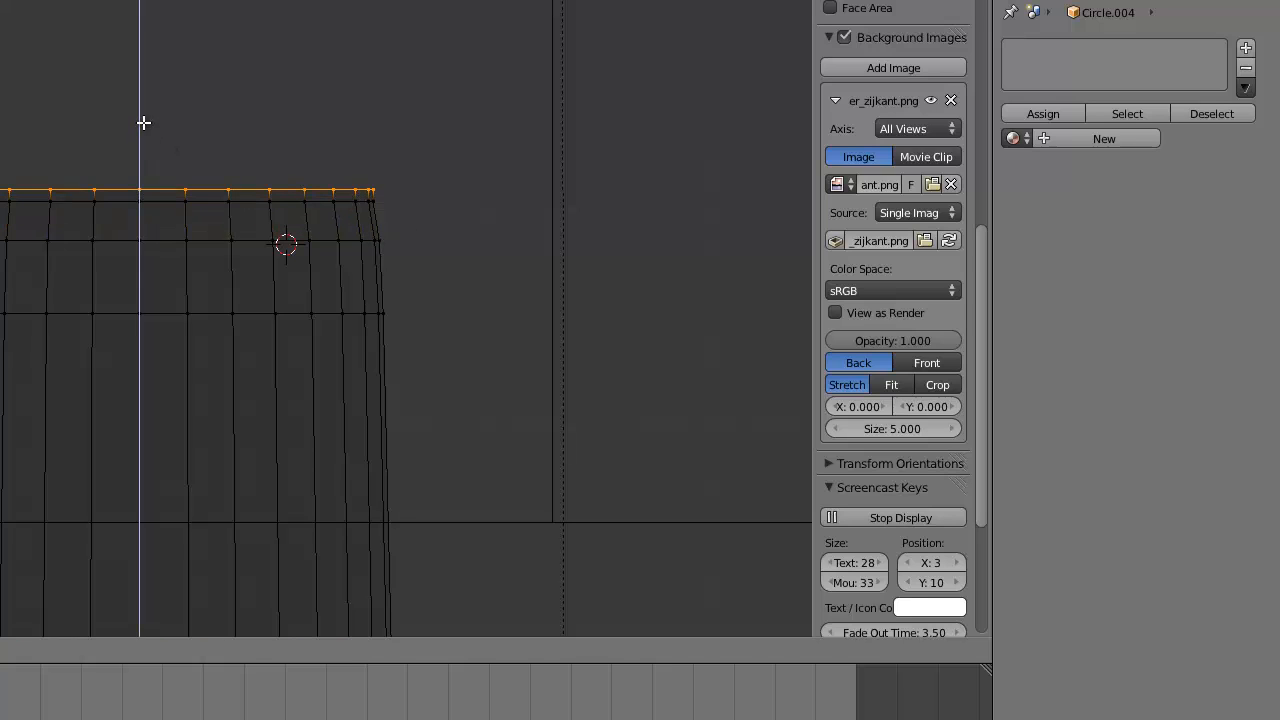
{"action": "key", "text": "s"}
{"action": "left_click", "coordinate": [479, 246]}
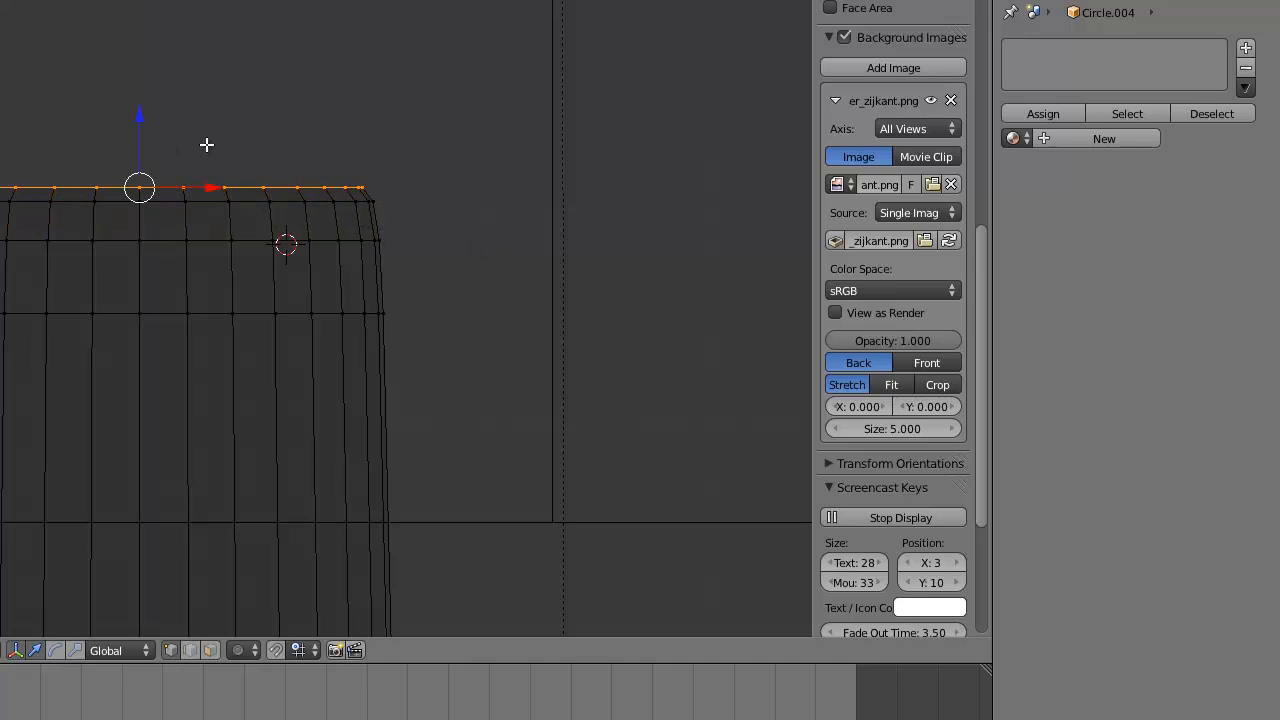
- Extrude further rings upward from the shoulder and scale them inward to form the container's narrower neck
{"action": "left_click_drag", "start_coordinate": [140, 120], "coordinate": [137, 92]}
{"action": "key", "text": "s"}
{"action": "left_click", "coordinate": [364, 271]}
{"action": "key", "text": "s"}
{"action": "left_click", "coordinate": [477, 271]}
{"action": "key", "text": "s"}
{"action": "left_click", "coordinate": [559, 277]}
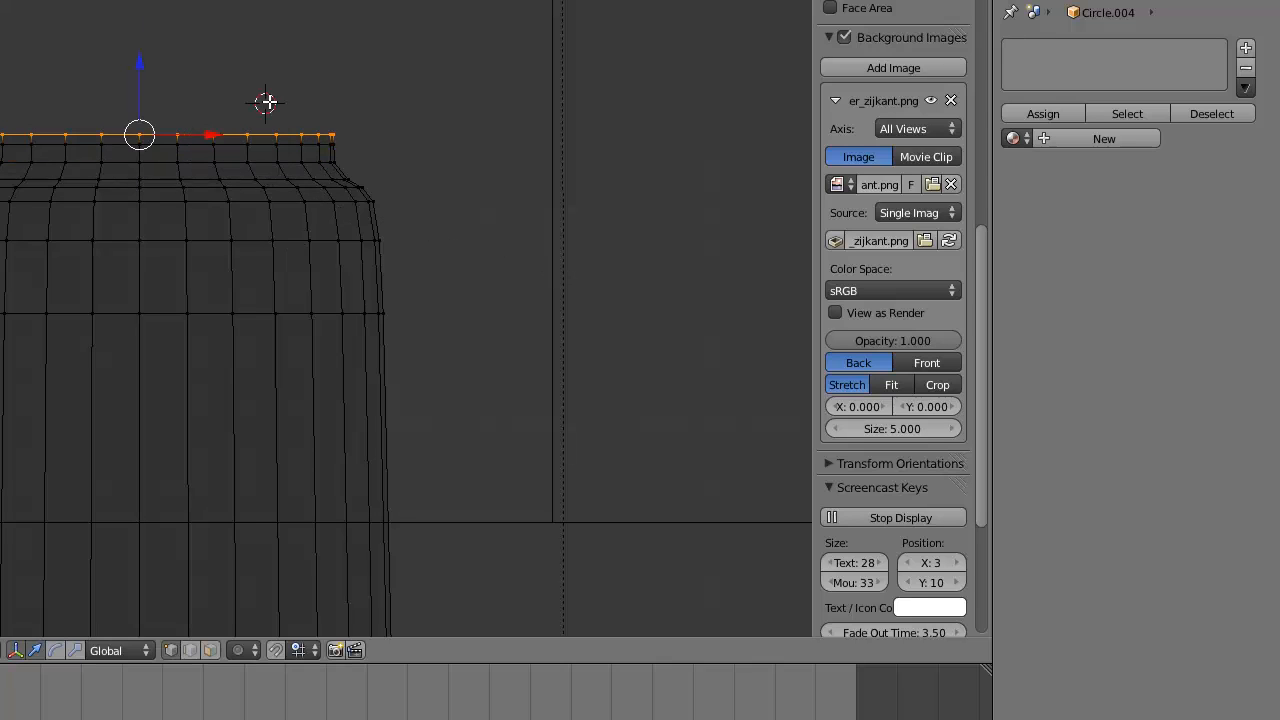
- Extrude a short ring above the neck's upper edge and scale it slightly outward
{"action": "key", "text": "KP_Decimal"}
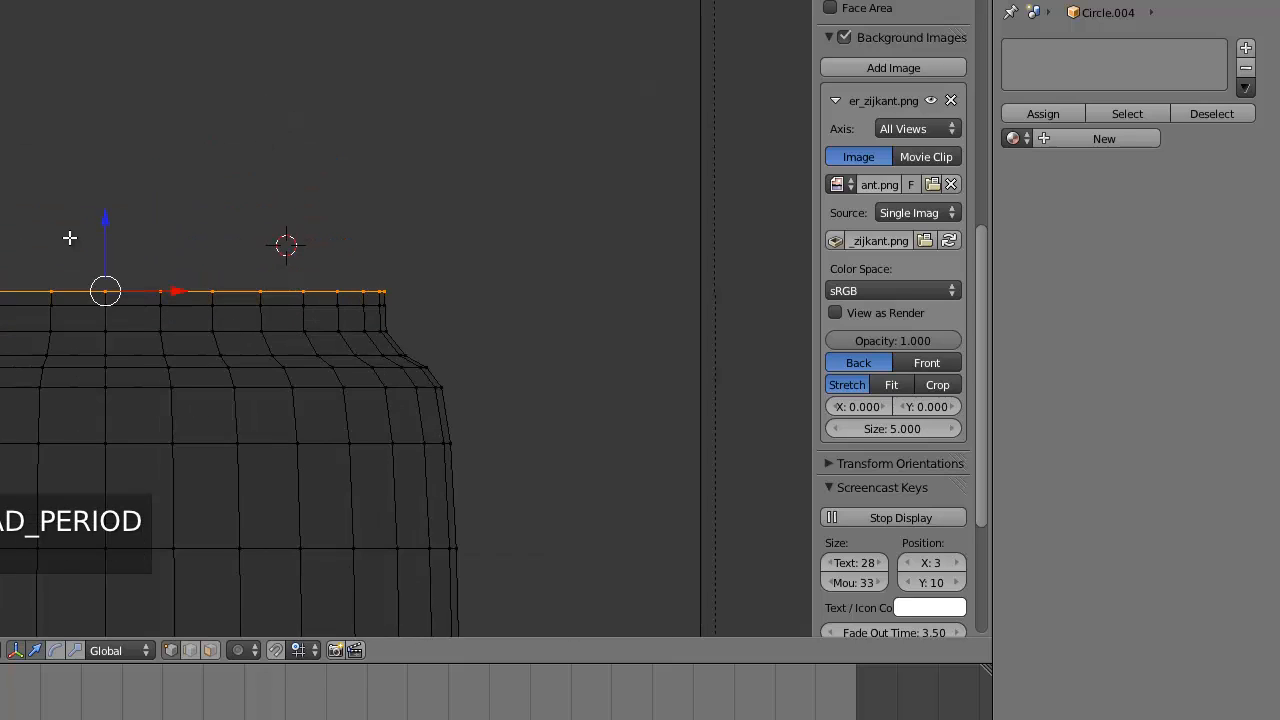
{"action": "left_click_drag", "start_coordinate": [106, 235], "coordinate": [106, 224]}
{"action": "key", "text": "s"}
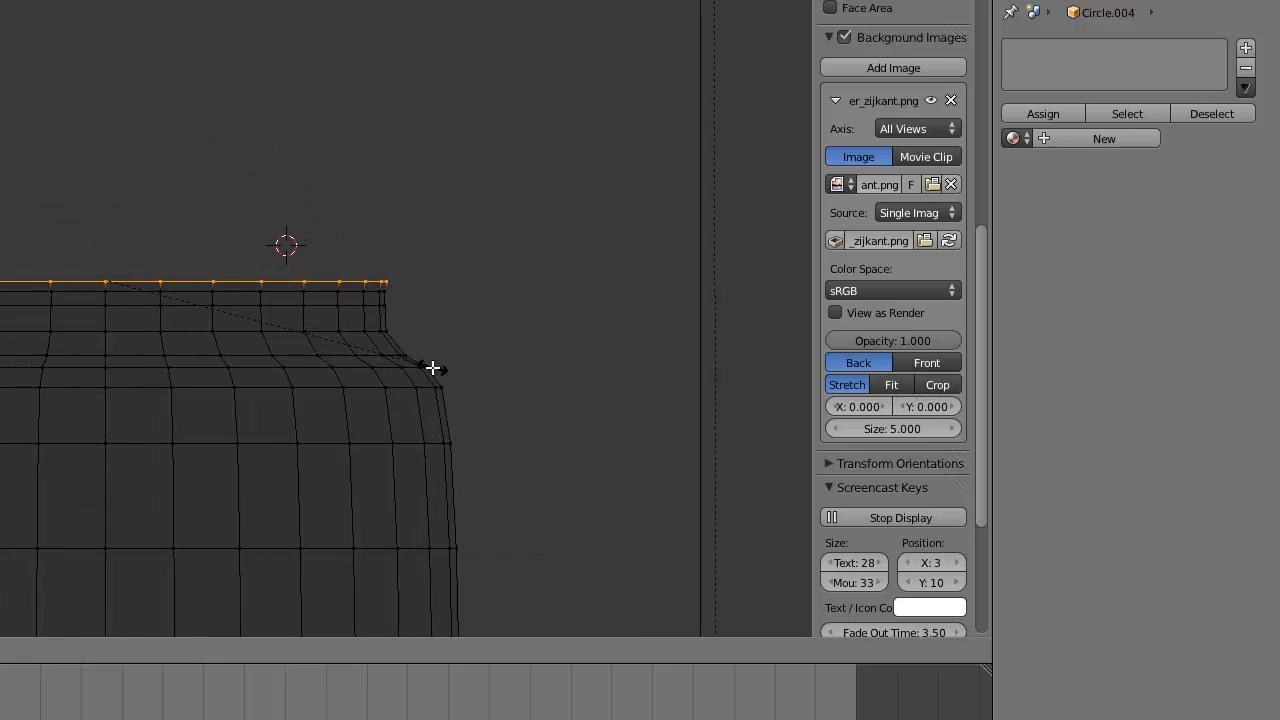
{"action": "left_click", "coordinate": [433, 369]}
- Extrude several more short rings above the neck and scale each one to shape the rim's rounded lip
{"action": "left_click_drag", "start_coordinate": [104, 228], "coordinate": [105, 183]}
{"action": "key", "text": "s"}
{"action": "left_click", "coordinate": [486, 407]}
{"action": "key", "text": "s"}
{"action": "left_click", "coordinate": [611, 396]}
{"action": "key", "text": "s"}
{"action": "left_click", "coordinate": [575, 380]}
{"action": "key", "text": "s"}
{"action": "left_click", "coordinate": [360, 300]}
- Leave mesh editing, move the container to layer 8 and show that layer
{"action": "middle_click_drag", "start_coordinate": [168, 234], "coordinate": [175, 254]}
{"action": "key", "text": "z"}
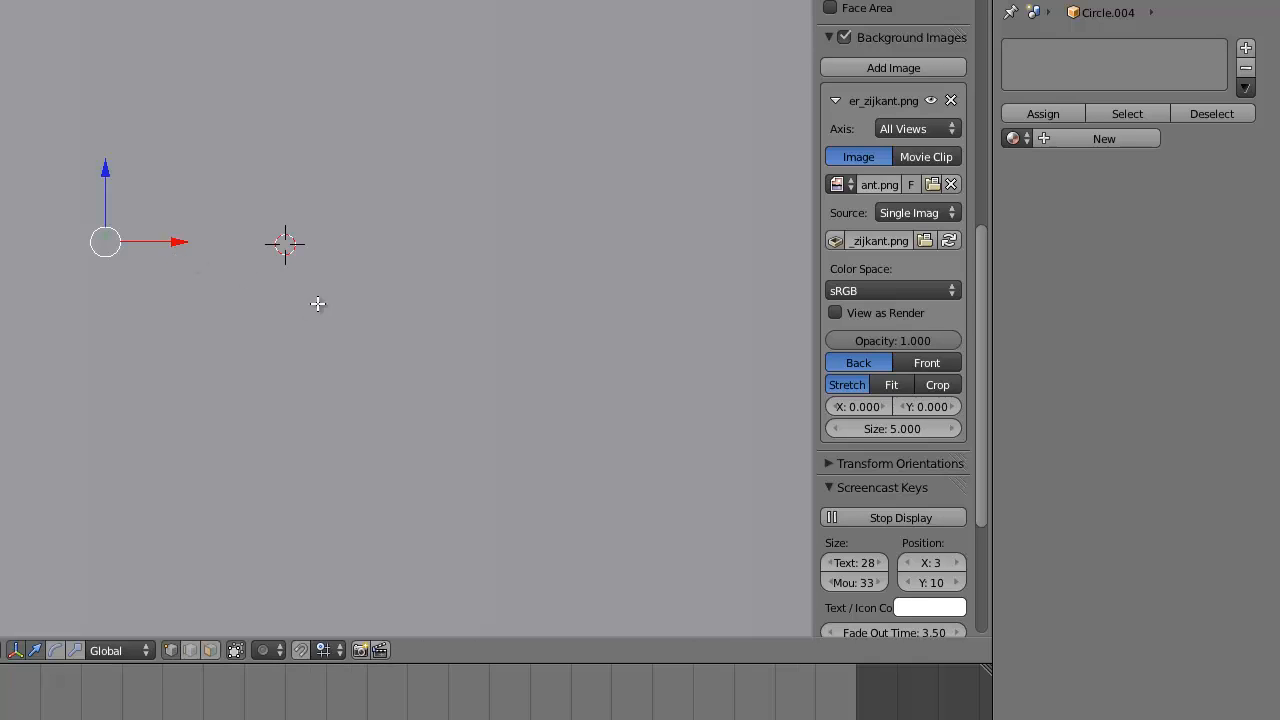
{"action": "scroll", "coordinate": [406, 374], "scroll_direction": "down", "scroll_amount": 8}
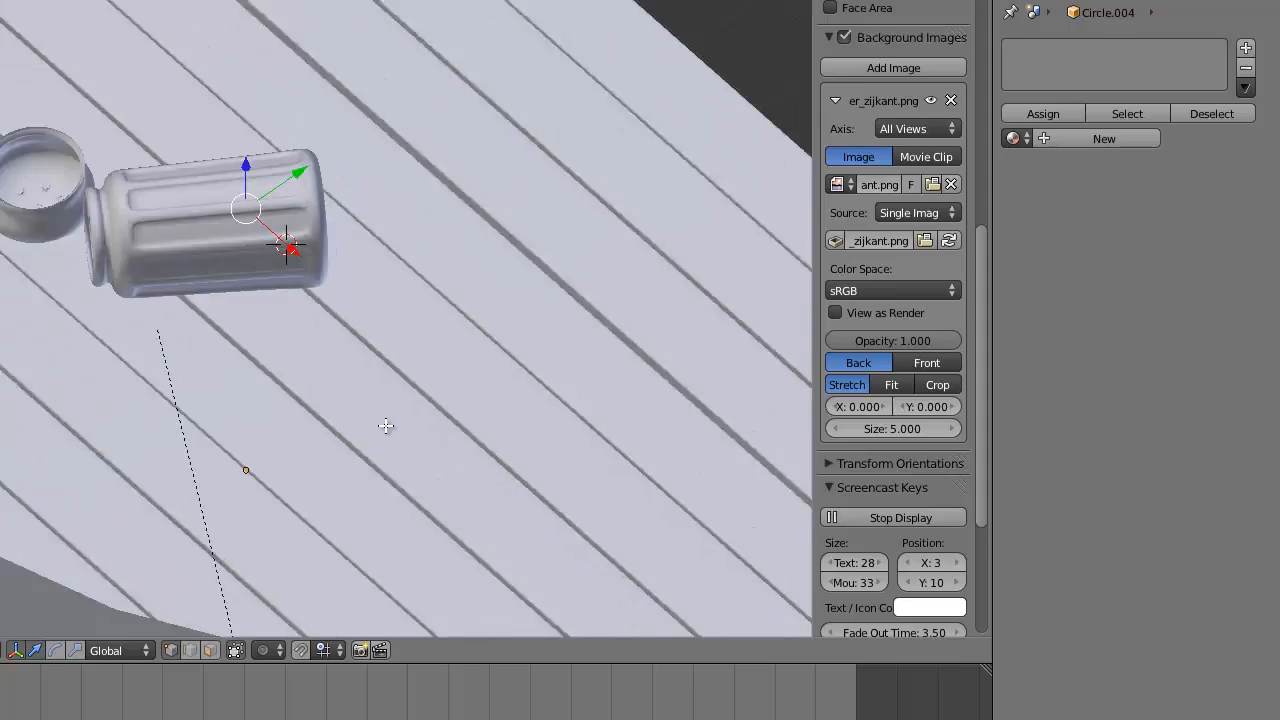
{"action": "scroll", "coordinate": [386, 426], "scroll_direction": "down", "scroll_amount": 1}
{"action": "key", "text": "Tab"}
{"action": "key", "text": "z"}
{"action": "scroll", "coordinate": [395, 425], "scroll_direction": "down", "scroll_amount": 3}
{"action": "key", "text": "KP_1"}
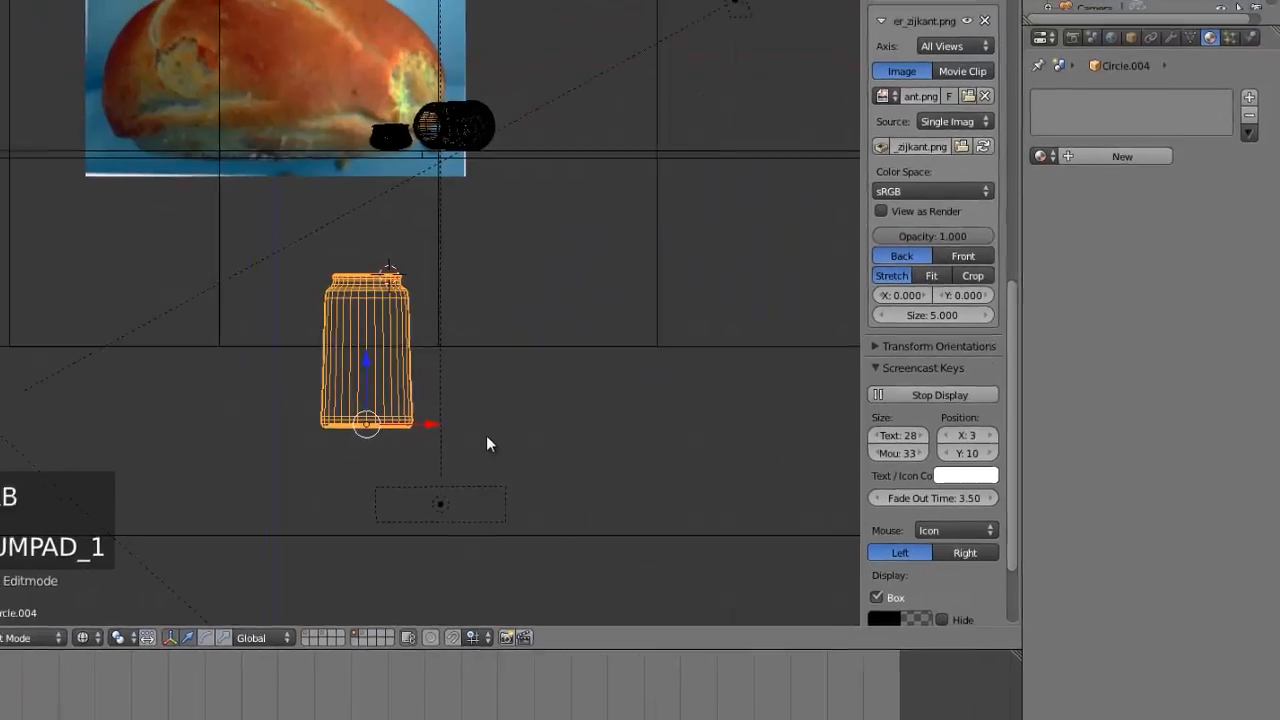
{"action": "scroll", "coordinate": [437, 371], "scroll_direction": "down", "scroll_amount": 3}
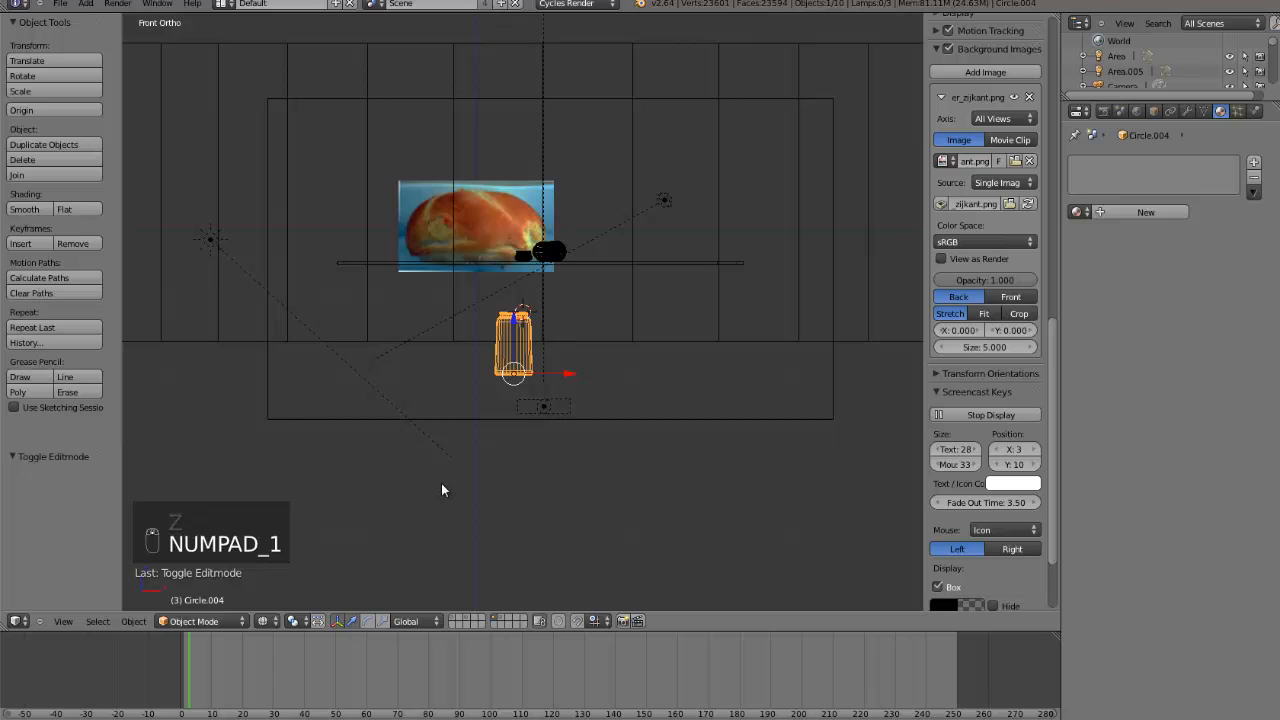
{"action": "key", "text": "m"}
{"action": "key", "text": "m"}
{"action": "left_click", "coordinate": [653, 506]}
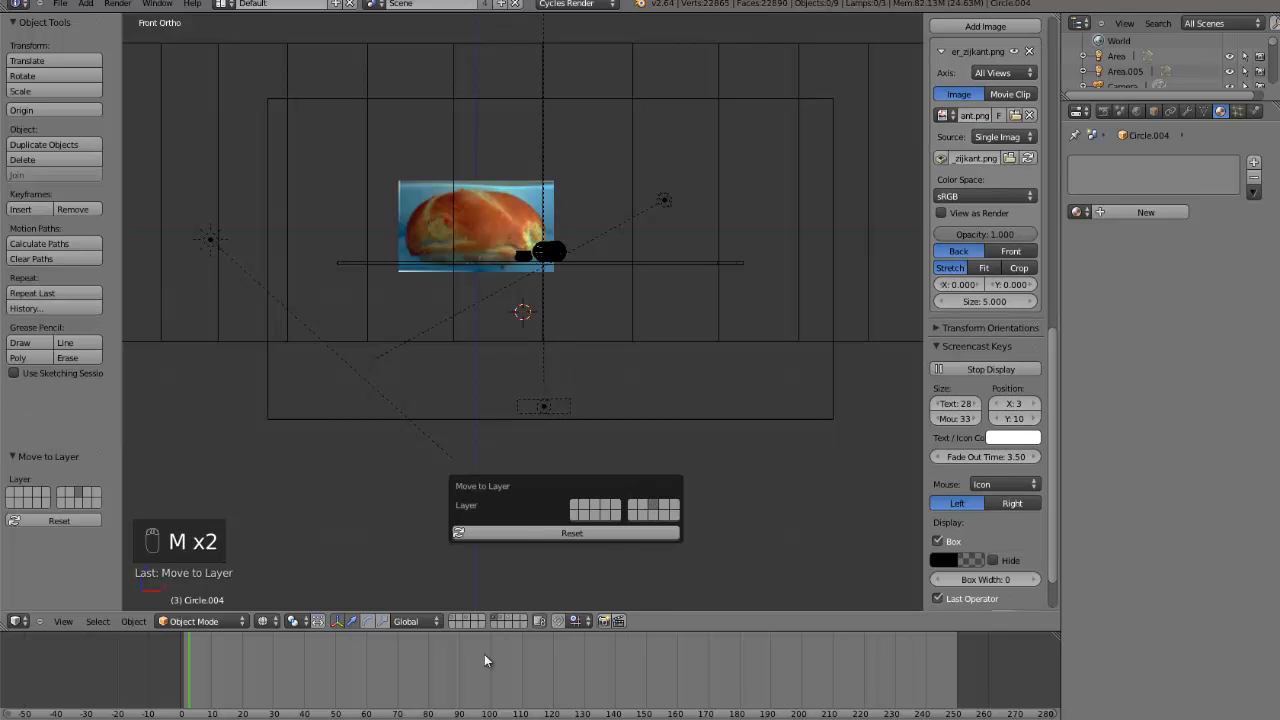
{"action": "left_click", "coordinate": [508, 618]}
- Scale the rim's inner edge loop by 1.019 and lower it about 0.023 along Z
{"action": "scroll", "coordinate": [571, 412], "scroll_direction": "up", "scroll_amount": 5}
{"action": "scroll", "coordinate": [572, 409], "scroll_direction": "up", "scroll_amount": 1}
{"action": "mouse_move", "coordinate": [572, 409]}
{"action": "middle_mouse_down"}
{"action": "mouse_move", "coordinate": [551, 399]}
{"action": "mouse_move", "coordinate": [492, 423]}
{"action": "middle_mouse_up"}
{"action": "key", "text": "Tab"}
{"action": "scroll", "coordinate": [492, 423], "scroll_direction": "up", "scroll_amount": 5}
{"action": "key", "text": "z"}
{"action": "scroll", "coordinate": [486, 437], "scroll_direction": "up", "scroll_amount": 4}
{"action": "key", "text": "s"}
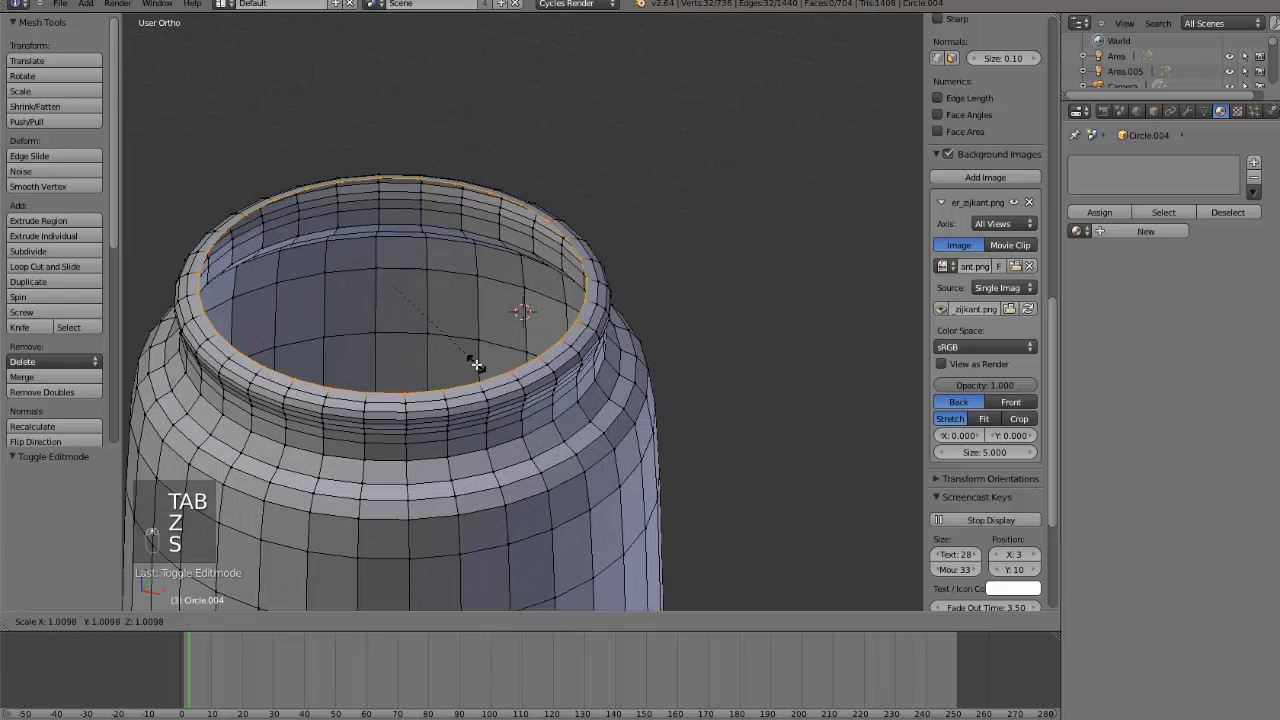
{"action": "left_click", "coordinate": [359, 287]}
{"action": "key", "text": "g"}
{"action": "key", "text": "z"}
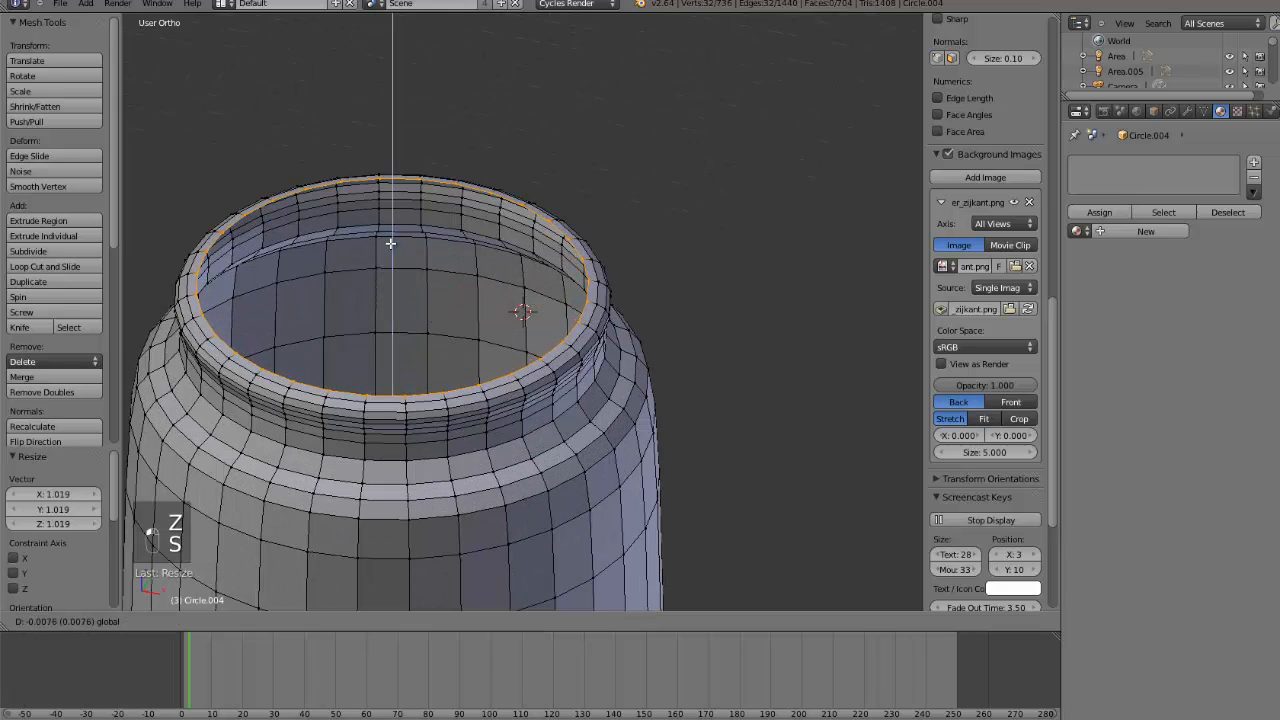
{"action": "left_click", "coordinate": [394, 245]}
- Extrude the rim's inner edge loop, lower the new ring inside the opening and adjust its scale
{"action": "key", "text": "KP_1"}
{"action": "key", "text": "z"}
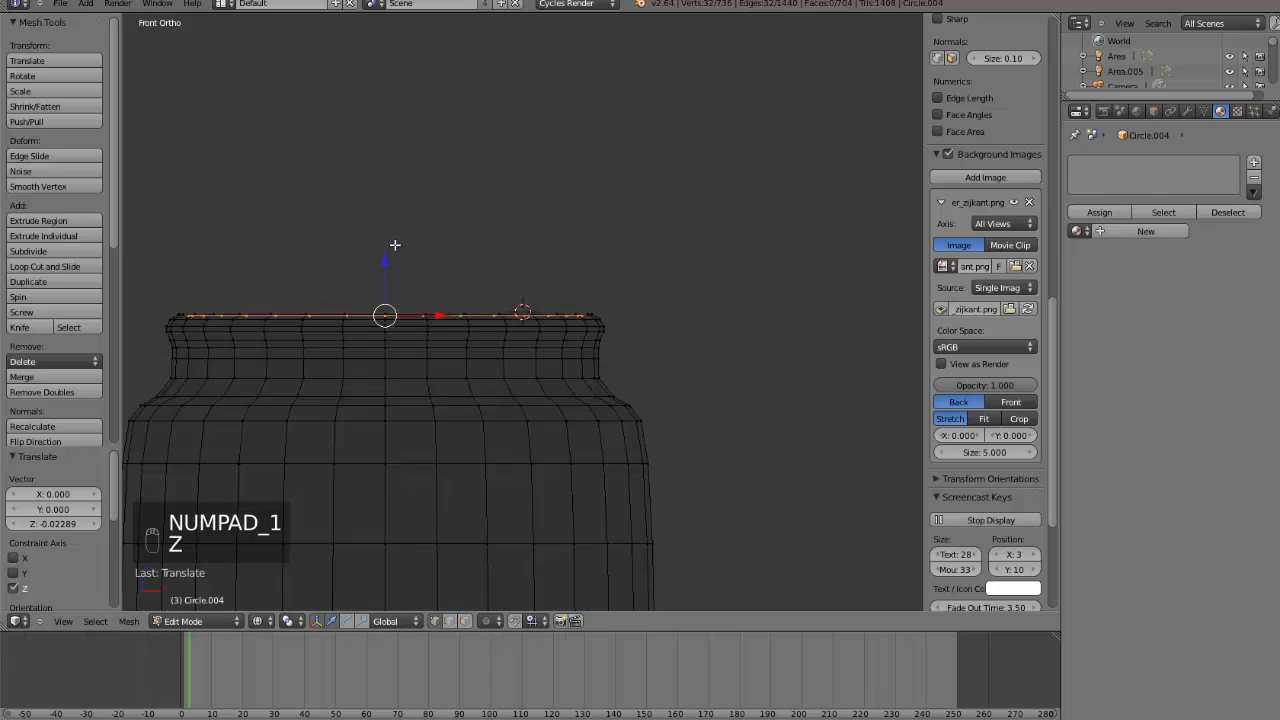
{"action": "scroll", "coordinate": [663, 363], "scroll_direction": "up", "scroll_amount": 1}
{"action": "key", "text": "e"}
{"action": "left_click", "coordinate": [447, 278]}
{"action": "left_click_drag", "start_coordinate": [361, 260], "coordinate": [357, 299]}
{"action": "key", "text": "s"}
{"action": "left_click", "coordinate": [656, 343]}
- Extrude the inner ring further down inside the neck and scale the lowest ring outward by about 1.05
{"action": "key", "text": "e"}
{"action": "right_click", "coordinate": [657, 344]}
{"action": "key", "text": "e"}
{"action": "right_click", "coordinate": [443, 285]}
{"action": "key", "text": "s"}
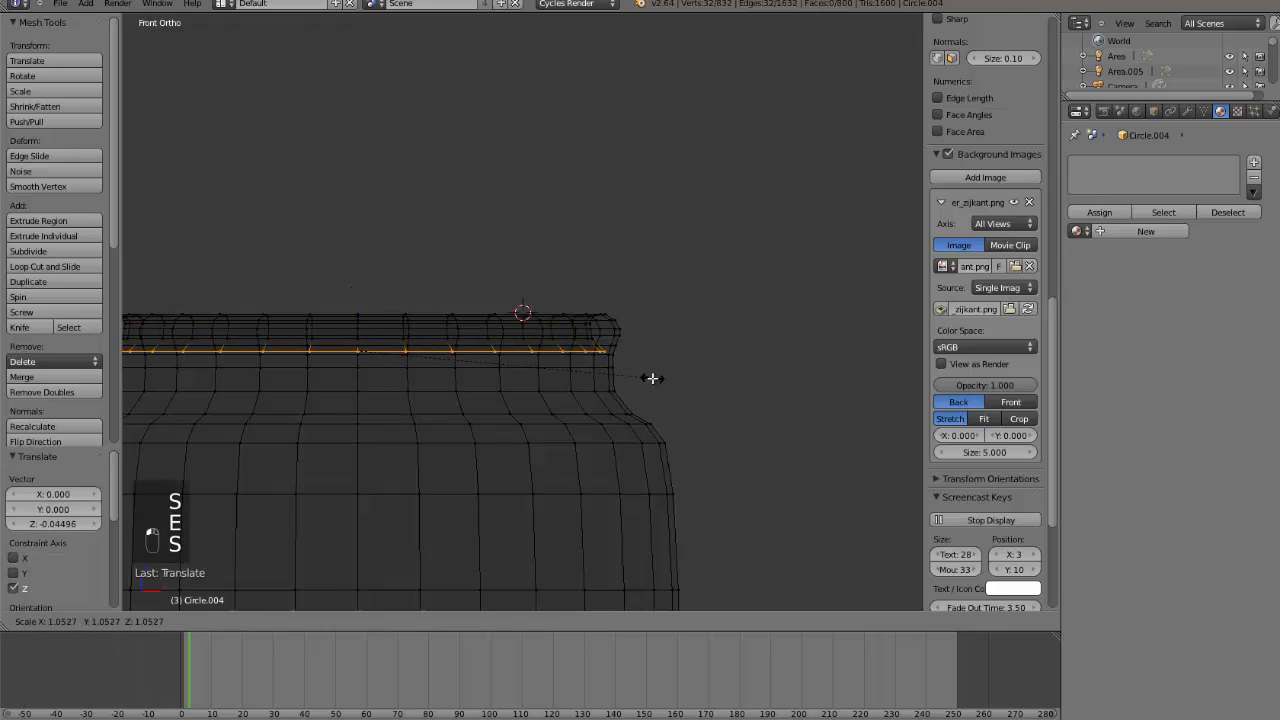
{"action": "left_click", "coordinate": [651, 378]}
- Apply smooth shading to the container and recalculate the normals of its entire linked mesh
{"action": "key", "text": "Tab"}
{"action": "key", "text": "z"}
{"action": "middle_click_drag", "start_coordinate": [650, 379], "coordinate": [634, 439]}
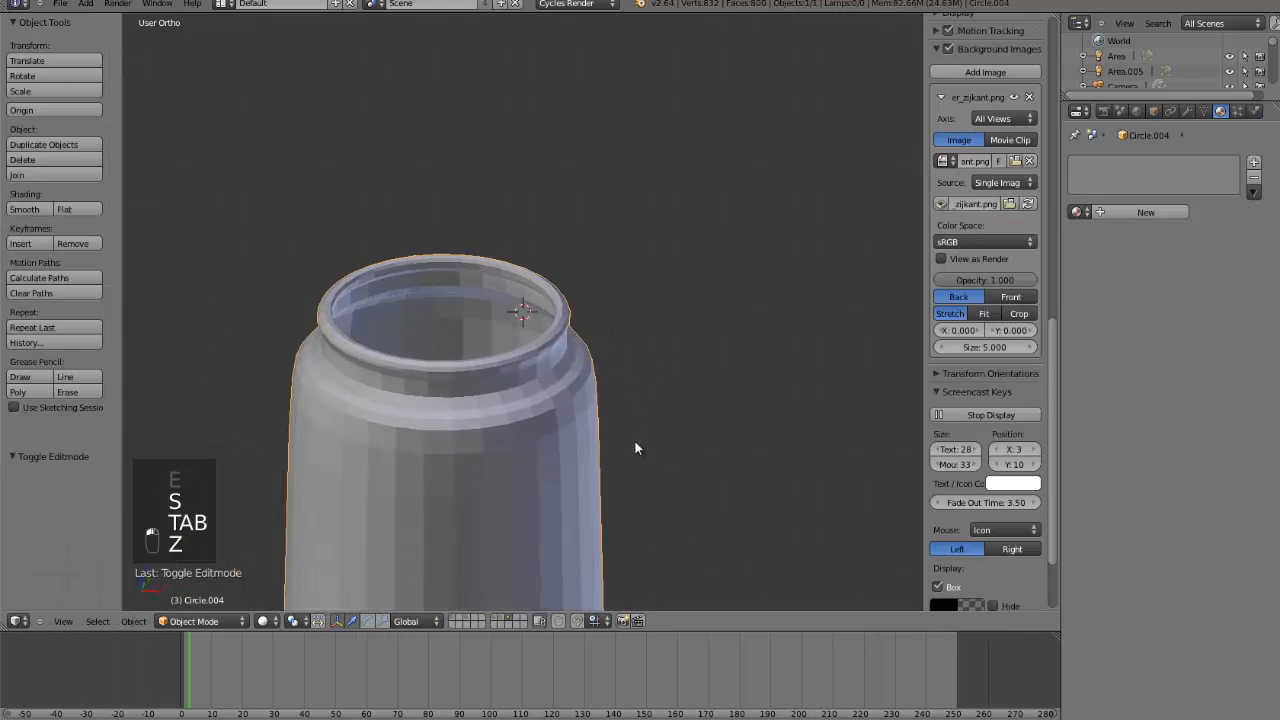
{"action": "left_click", "coordinate": [34, 211]}
{"action": "key", "text": "Tab"}
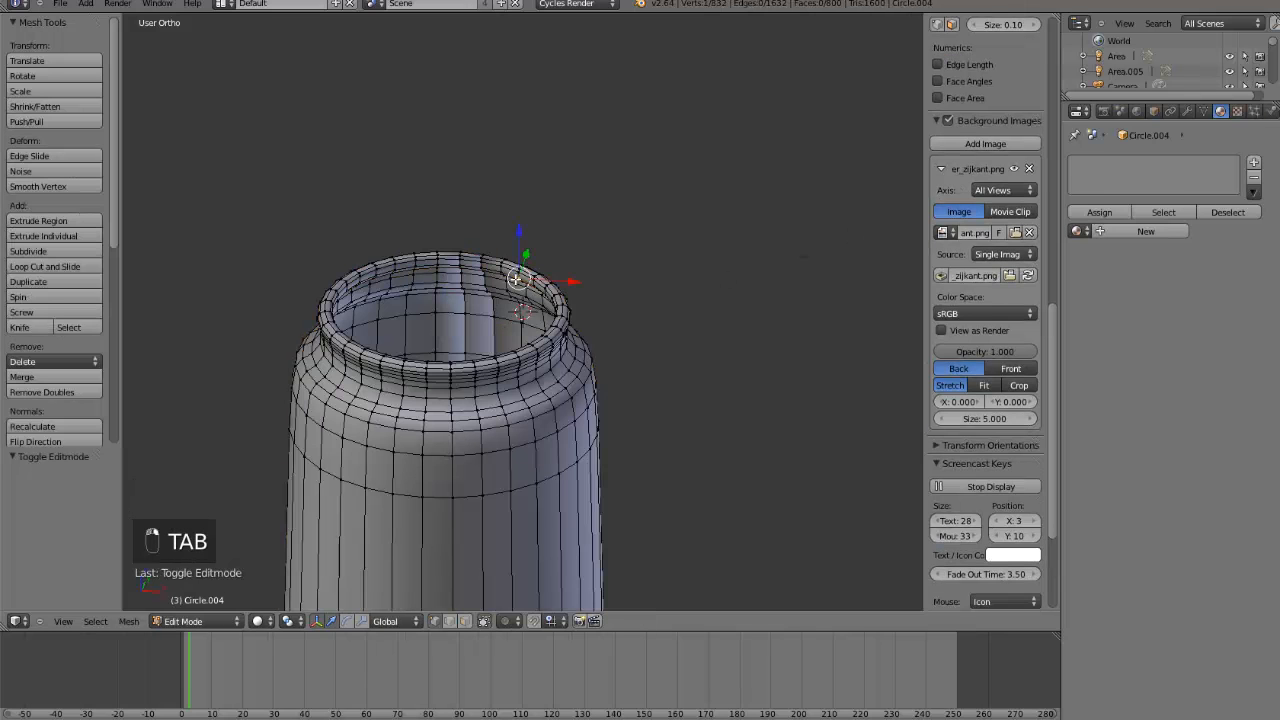
{"action": "key", "text": "ctrl+l"}
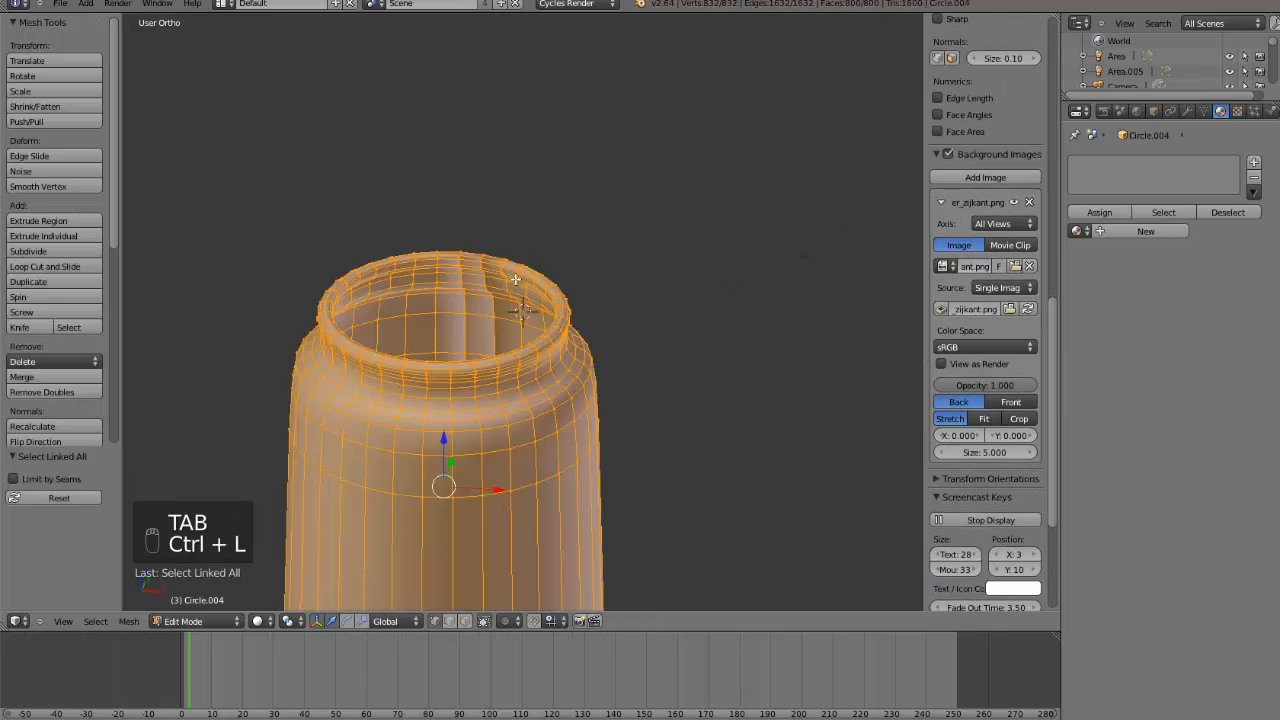
{"action": "key", "text": "ctrl+n"}
{"action": "key", "text": "Tab"}
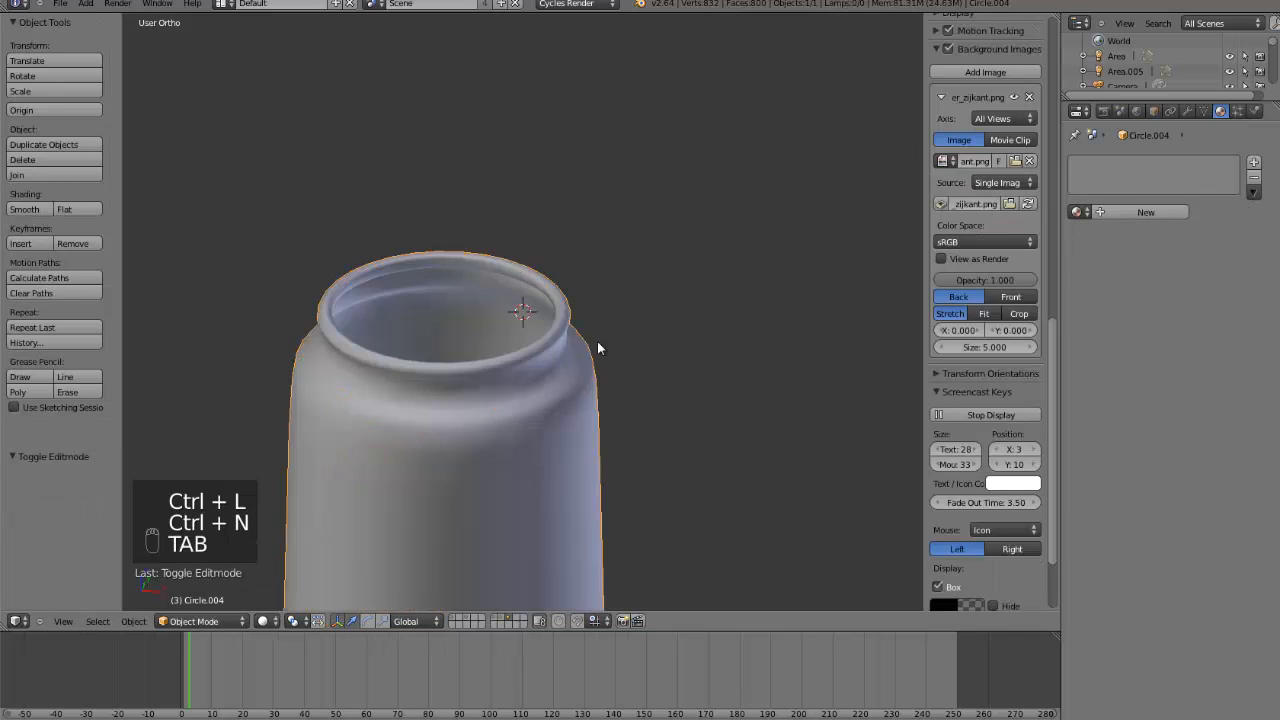
- Add a Subdivision Surface modifier to the container and check the smoothed rim against its mesh
{"action": "scroll", "coordinate": [597, 348], "scroll_direction": "down", "scroll_amount": 5}
{"action": "left_click", "coordinate": [1189, 110]}
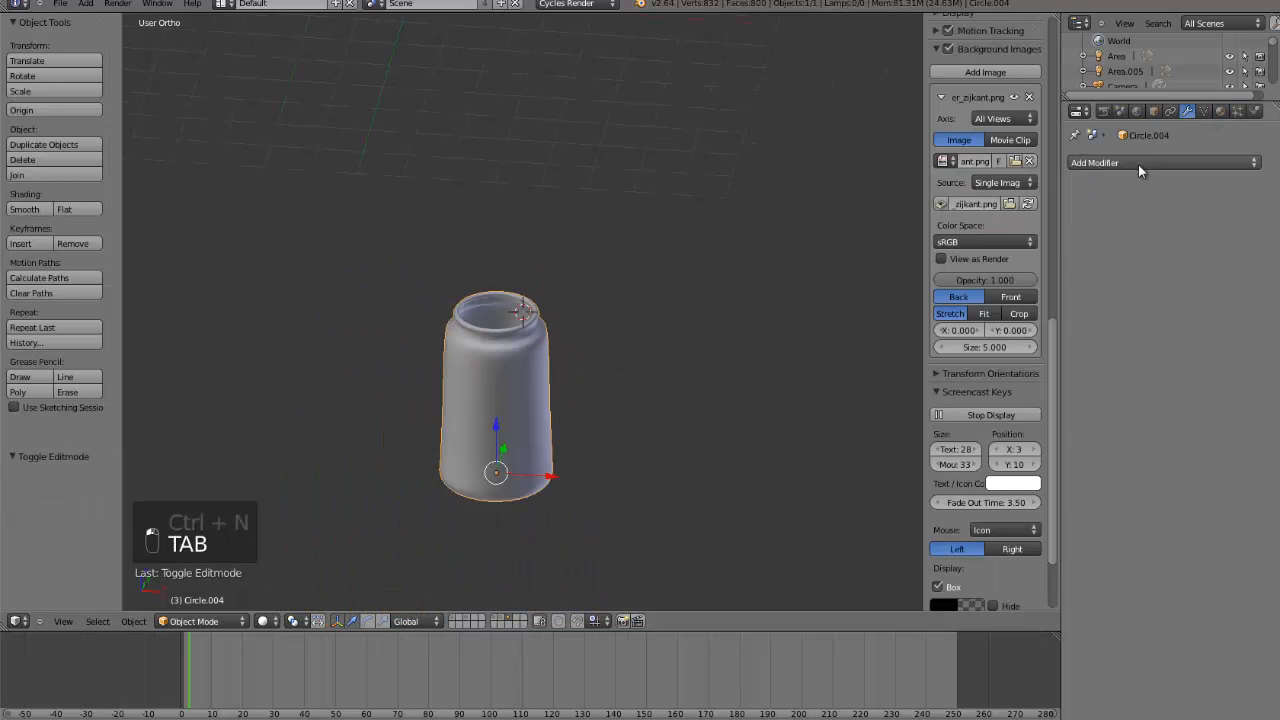
{"action": "left_click", "coordinate": [1138, 163]}
{"action": "left_click", "coordinate": [940, 412]}
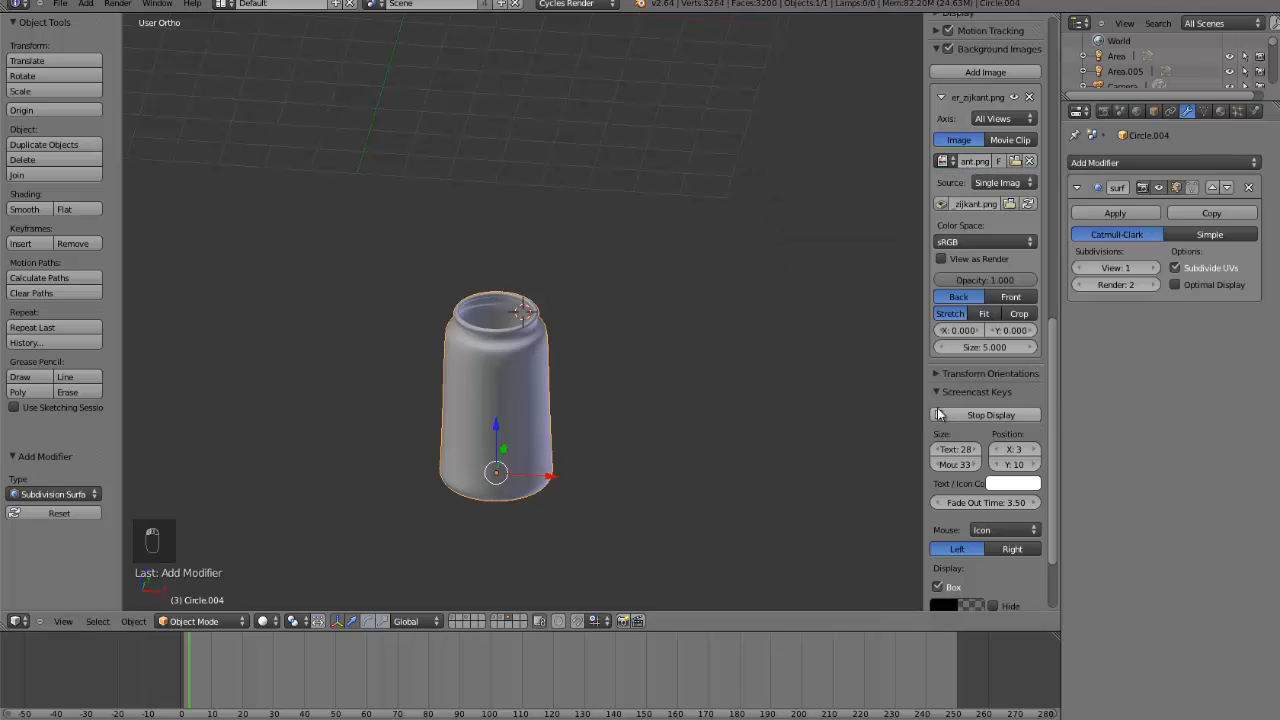
{"action": "key", "text": "Tab"}
{"action": "scroll", "coordinate": [570, 400], "scroll_direction": "up", "scroll_amount": 3}
{"action": "scroll", "coordinate": [570, 400], "scroll_direction": "up", "scroll_amount": 2}
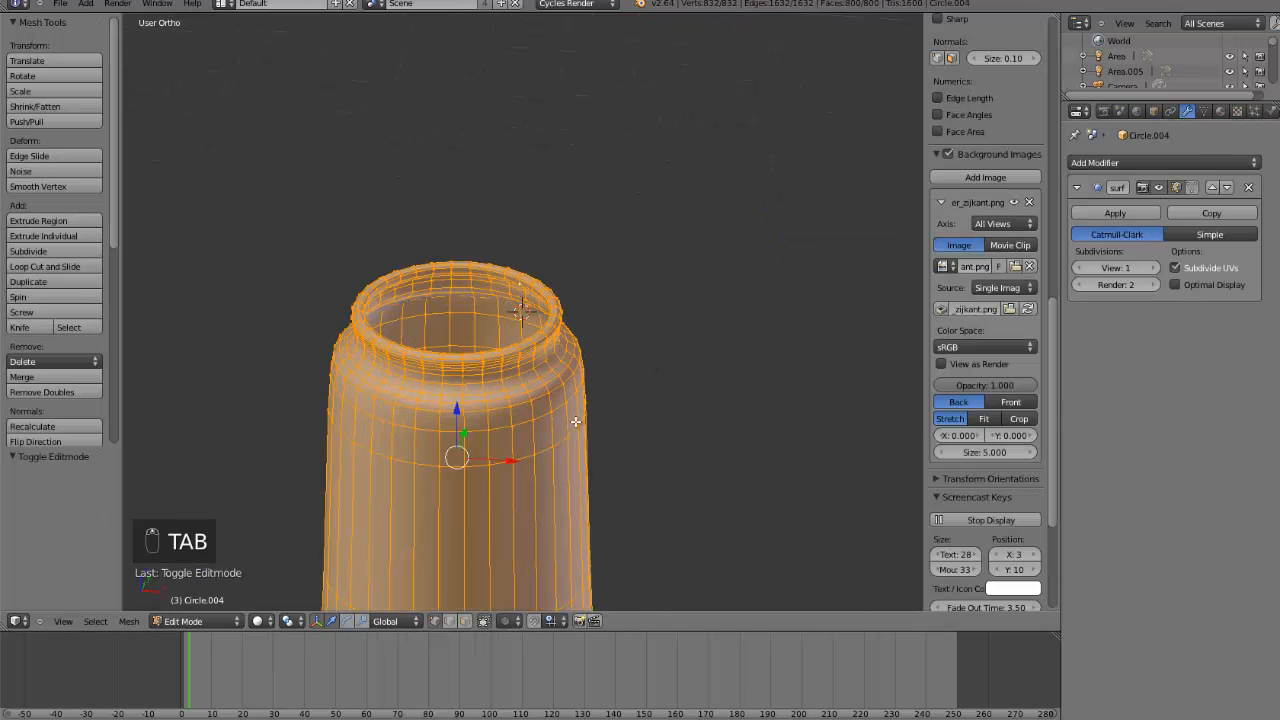
{"action": "key", "text": "Tab"}
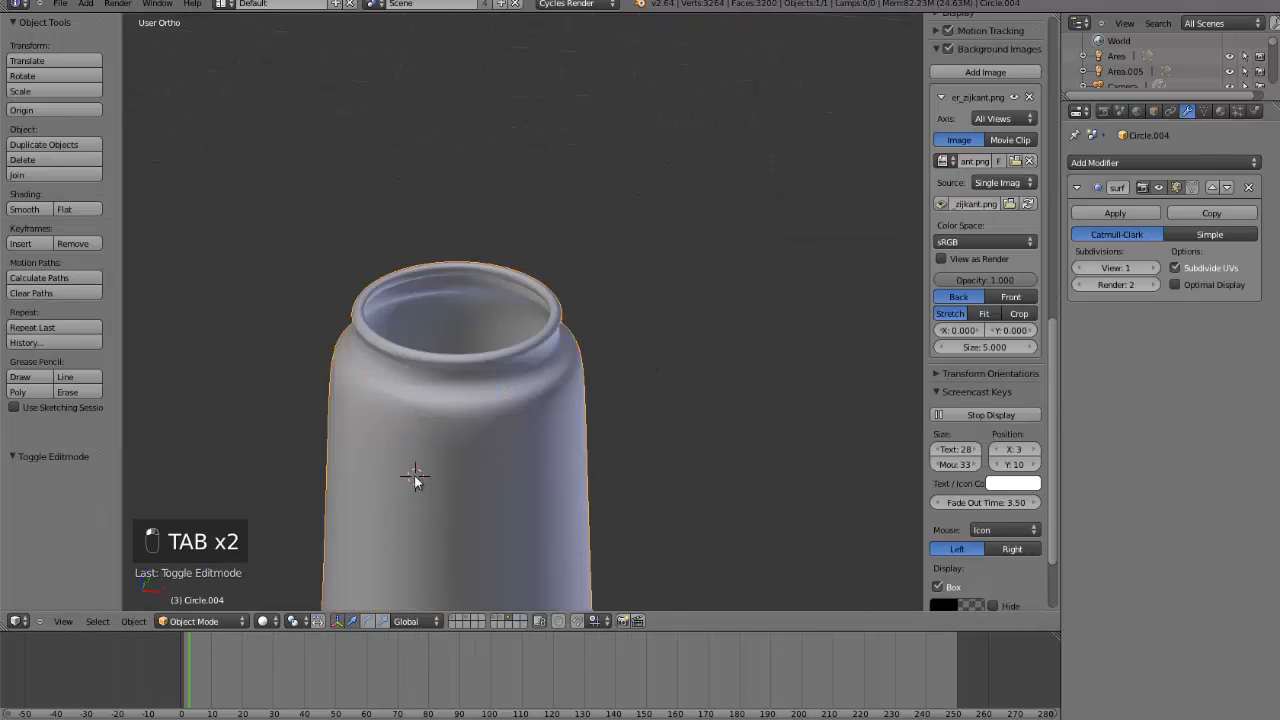
- Select one narrow vertical column of four faces on the side wall, from below the shoulder to the base
{"action": "key", "text": "ctrl+KP_Decimal"}
{"action": "scroll", "coordinate": [400, 270], "scroll_direction": "up", "scroll_amount": 1}
{"action": "scroll", "coordinate": [510, 390], "scroll_direction": "down", "scroll_amount": 1}
{"action": "key", "text": "Tab"}
{"action": "scroll", "coordinate": [522, 325], "scroll_direction": "up", "scroll_amount": 3}
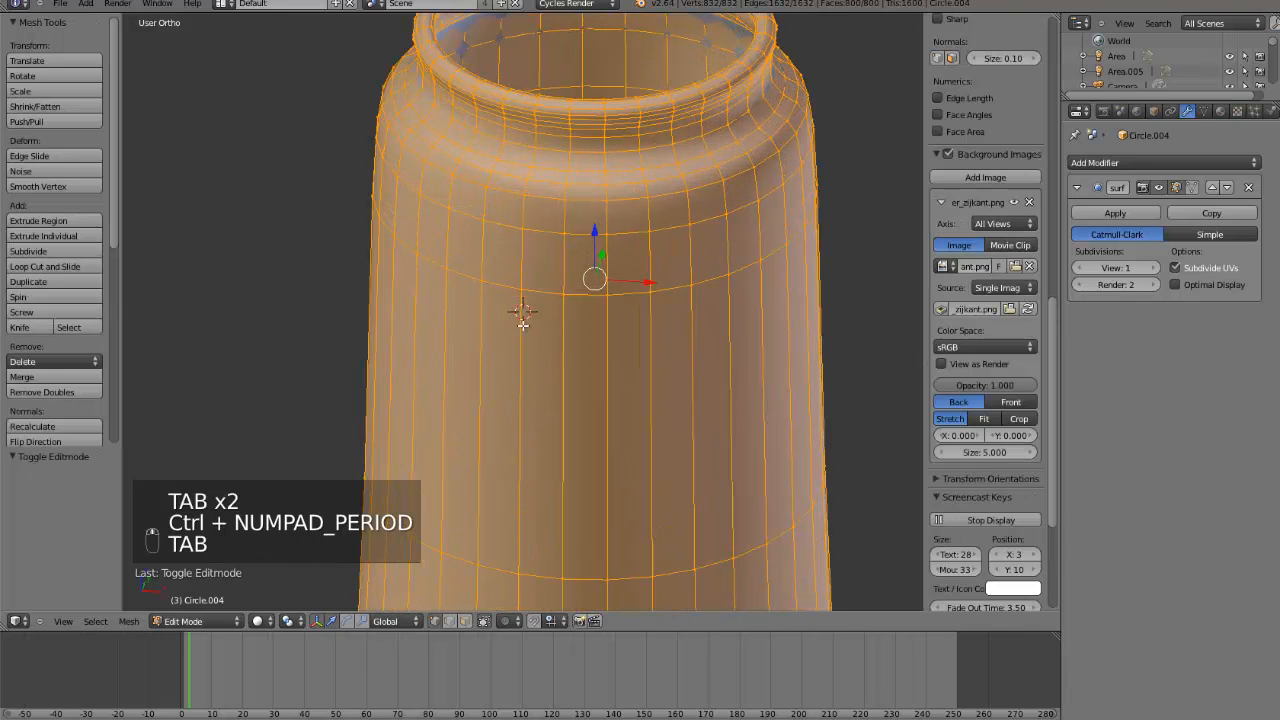
{"action": "right_click", "coordinate": [485, 233]}
{"action": "right_click", "coordinate": [511, 233], "text": "shift"}
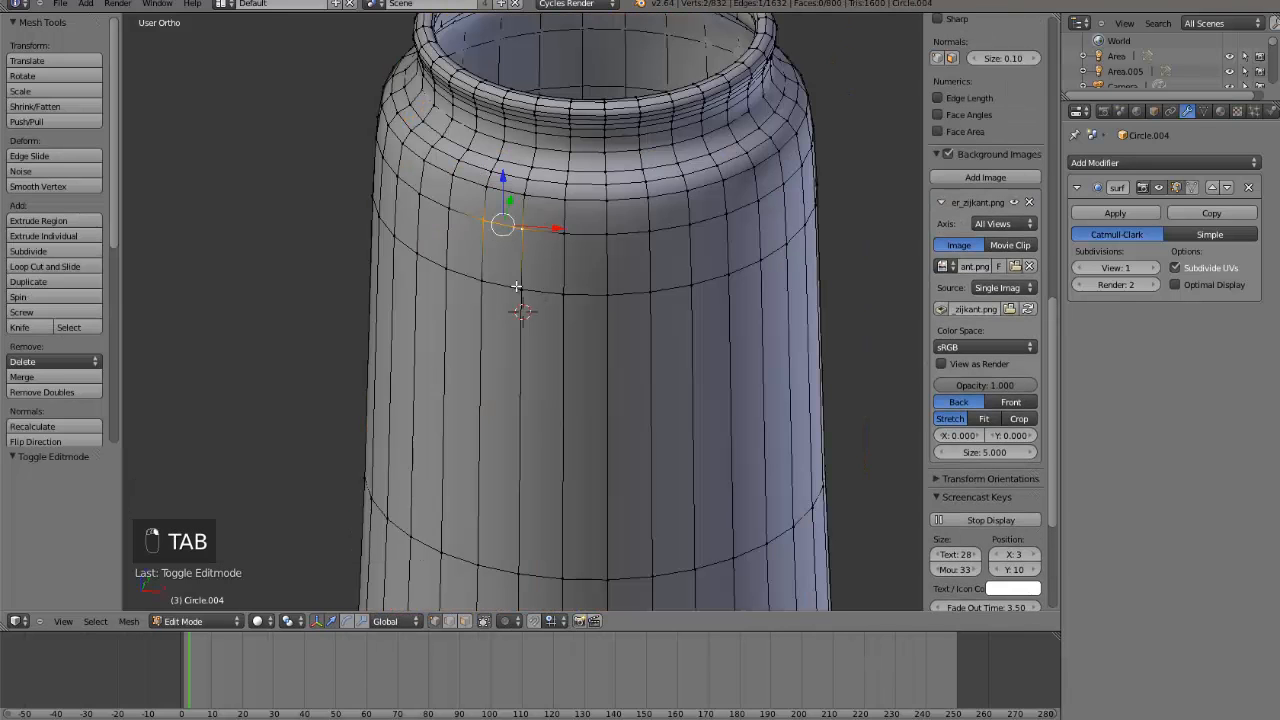
{"action": "right_click", "coordinate": [517, 287], "text": "shift"}
{"action": "right_click", "coordinate": [484, 288], "text": "shift"}
{"action": "scroll", "coordinate": [504, 321], "scroll_direction": "down", "scroll_amount": 3}
{"action": "right_click", "coordinate": [518, 469], "text": "shift"}
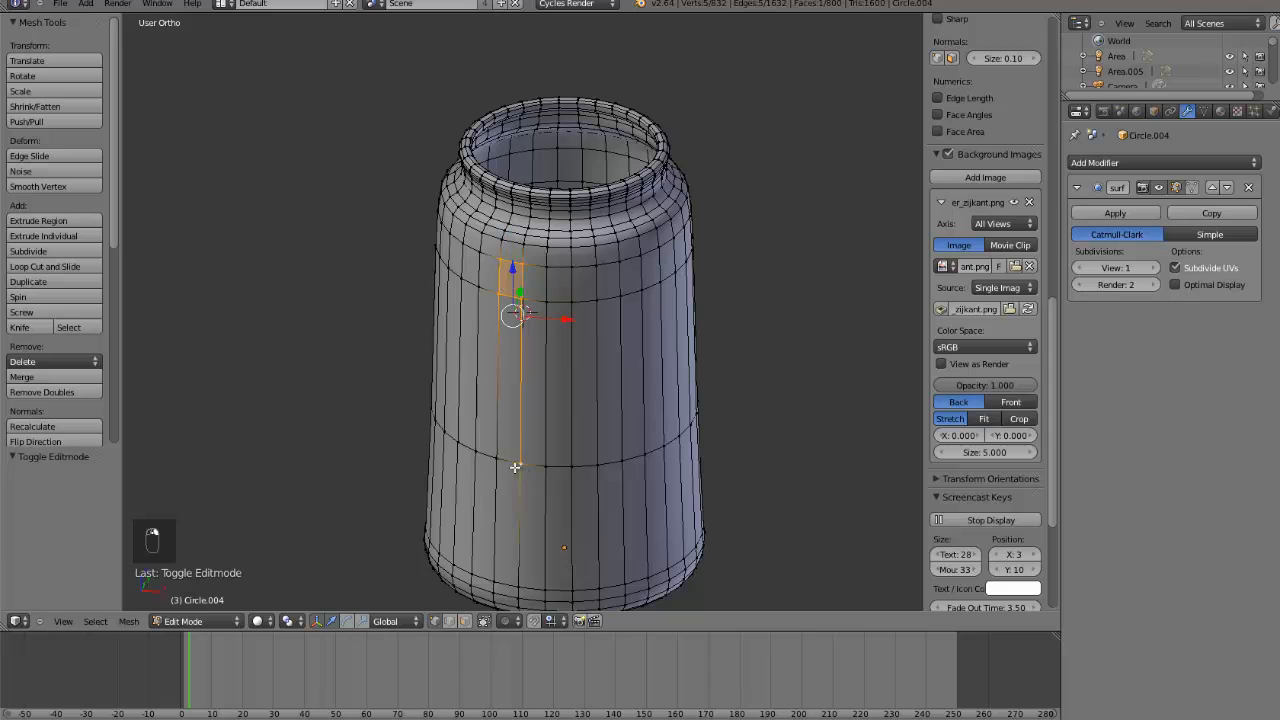
{"action": "right_click", "coordinate": [496, 460], "text": "shift"}
{"action": "right_click", "coordinate": [516, 586], "text": "shift"}
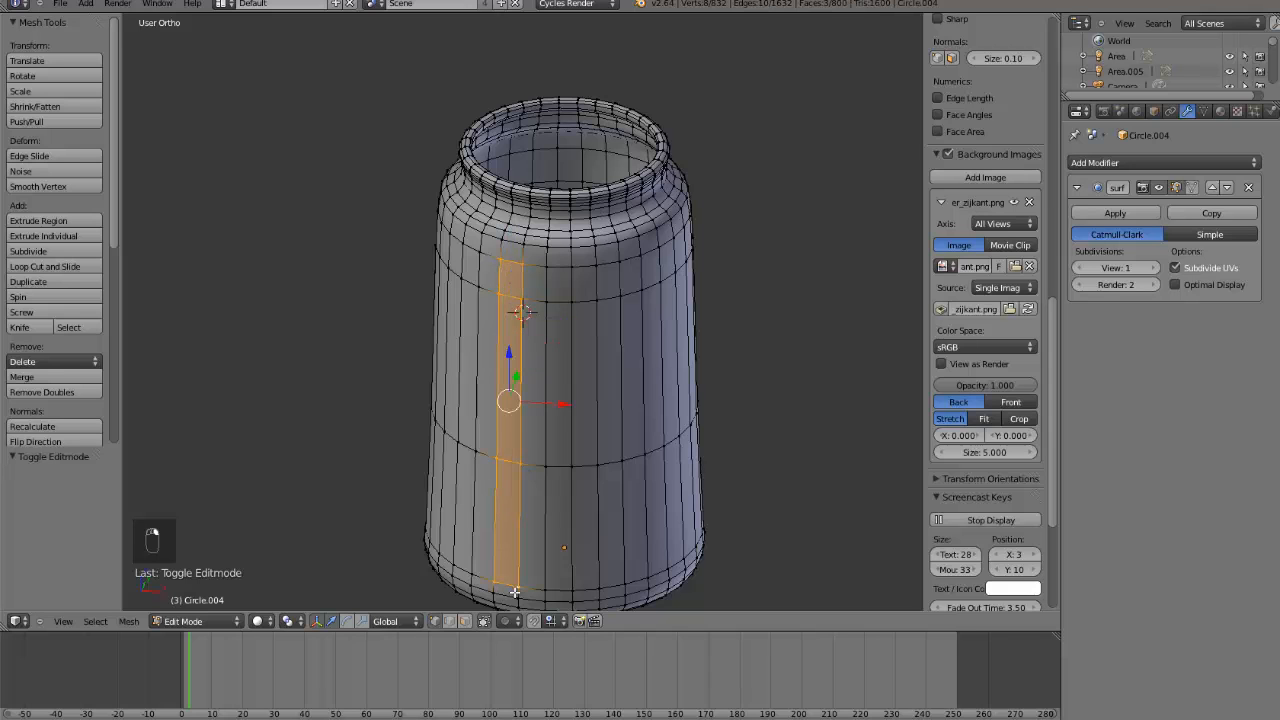
{"action": "right_click", "coordinate": [496, 591], "text": "shift"}
{"action": "middle_click_drag", "start_coordinate": [622, 443], "coordinate": [588, 445]}
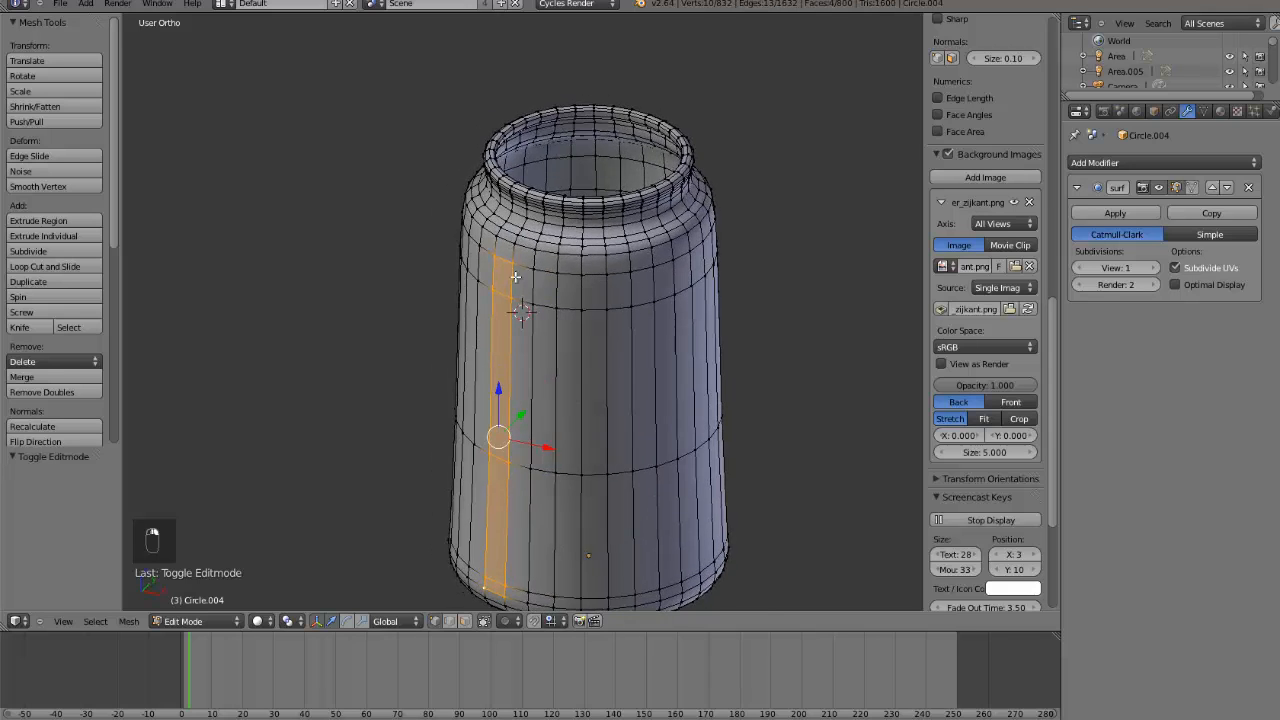
{"action": "scroll", "coordinate": [498, 240], "scroll_direction": "up", "scroll_amount": 1}
{"action": "scroll", "coordinate": [562, 346], "scroll_direction": "down", "scroll_amount": 2}
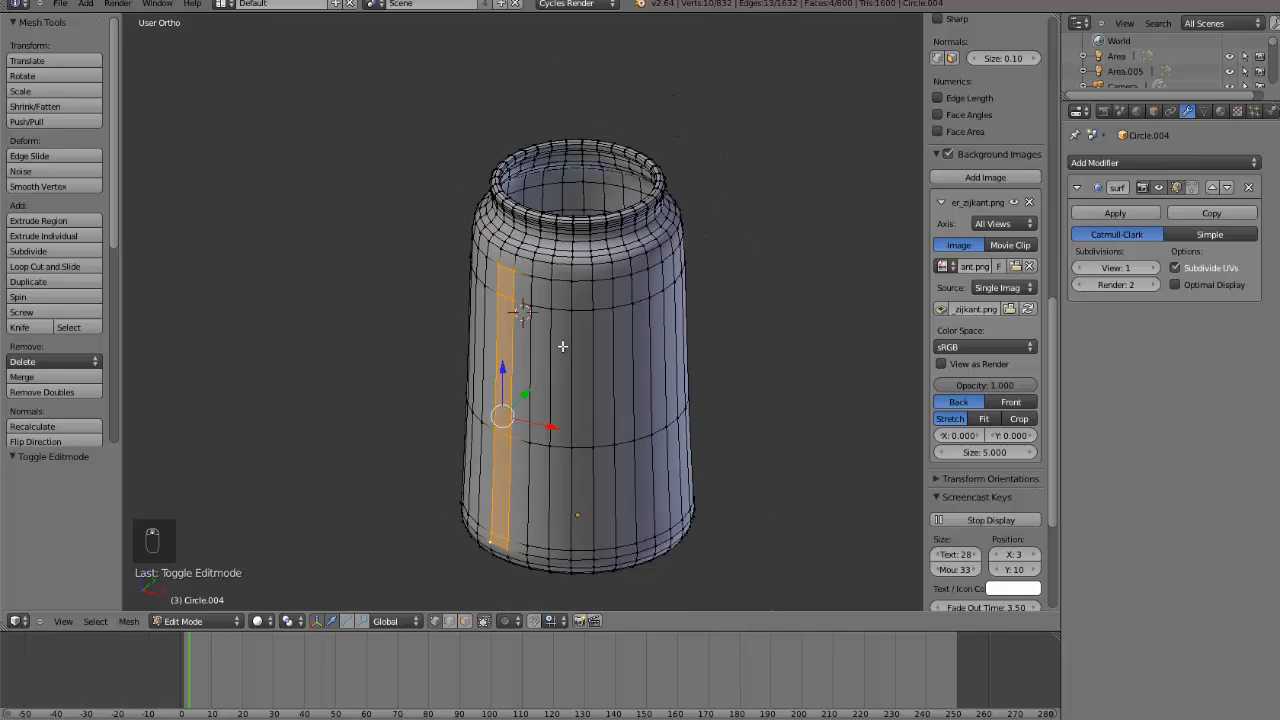
- Try to push the selected face column into the wall along the Y axis, and undo the move
{"action": "key", "text": "g"}
{"action": "key", "text": "y"}
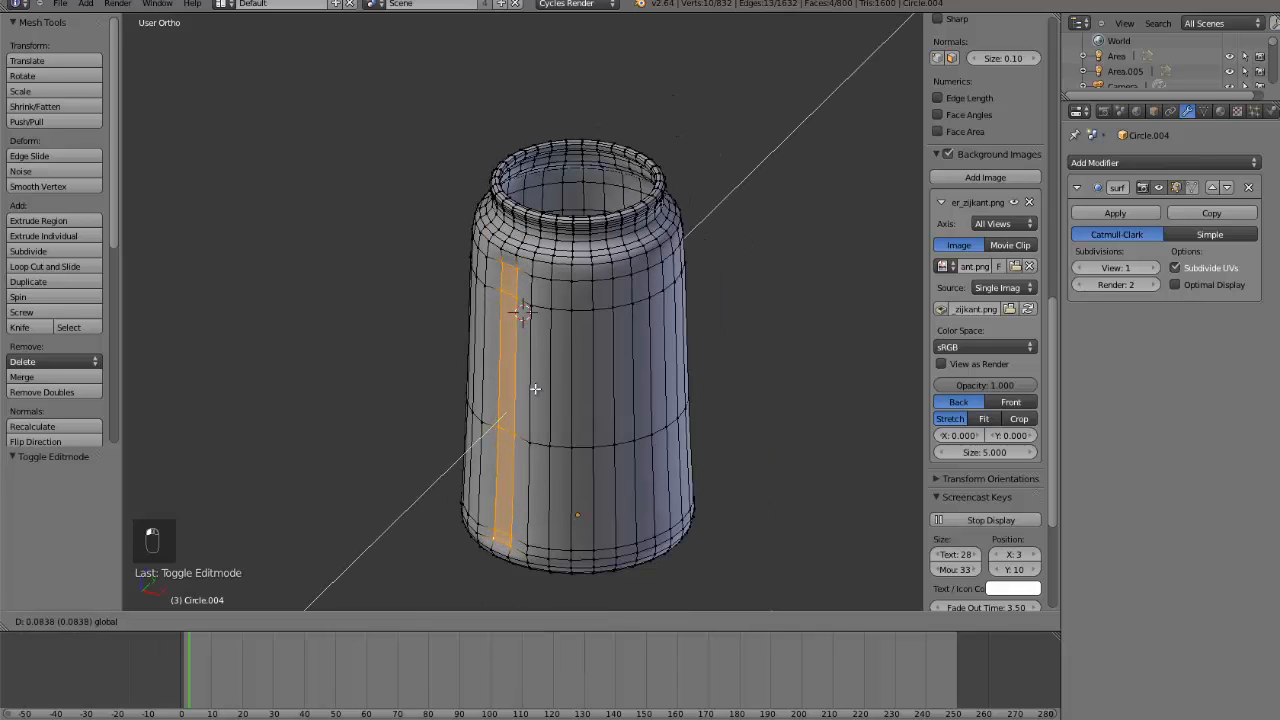
{"action": "key", "text": "ctrl+z"}
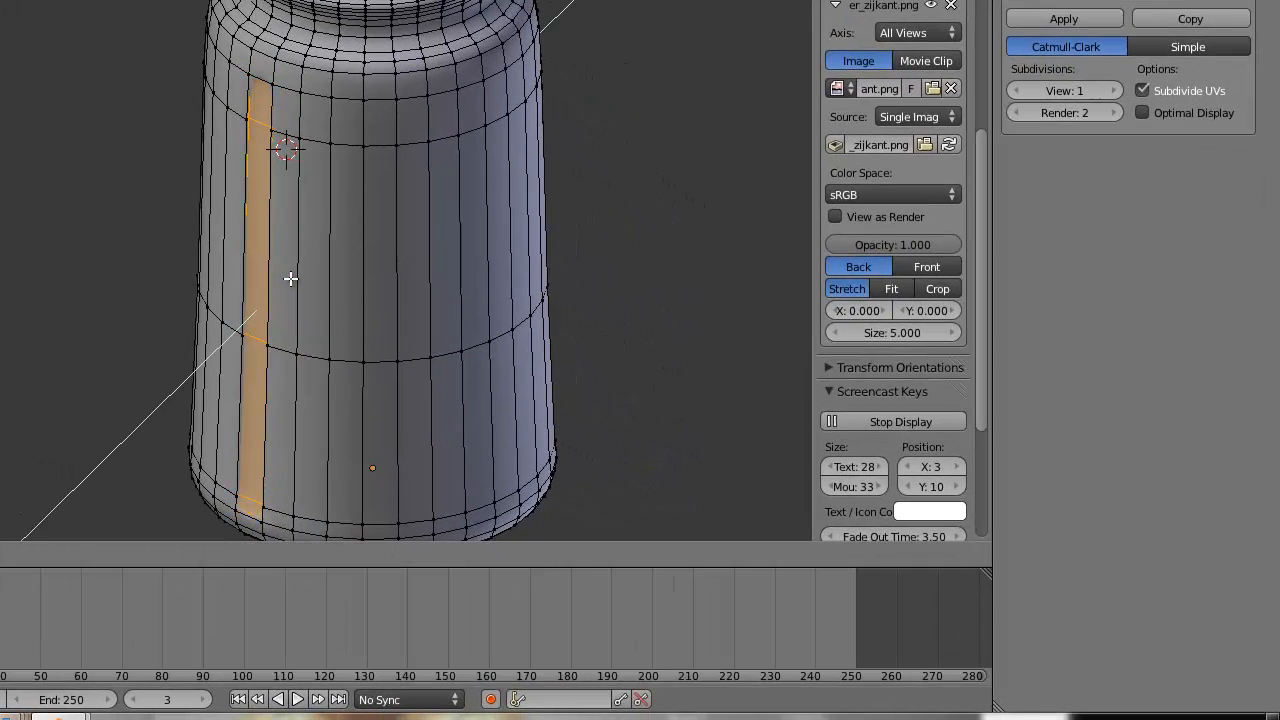
{"action": "left_click", "coordinate": [292, 278]}
{"action": "key", "text": "Tab"}
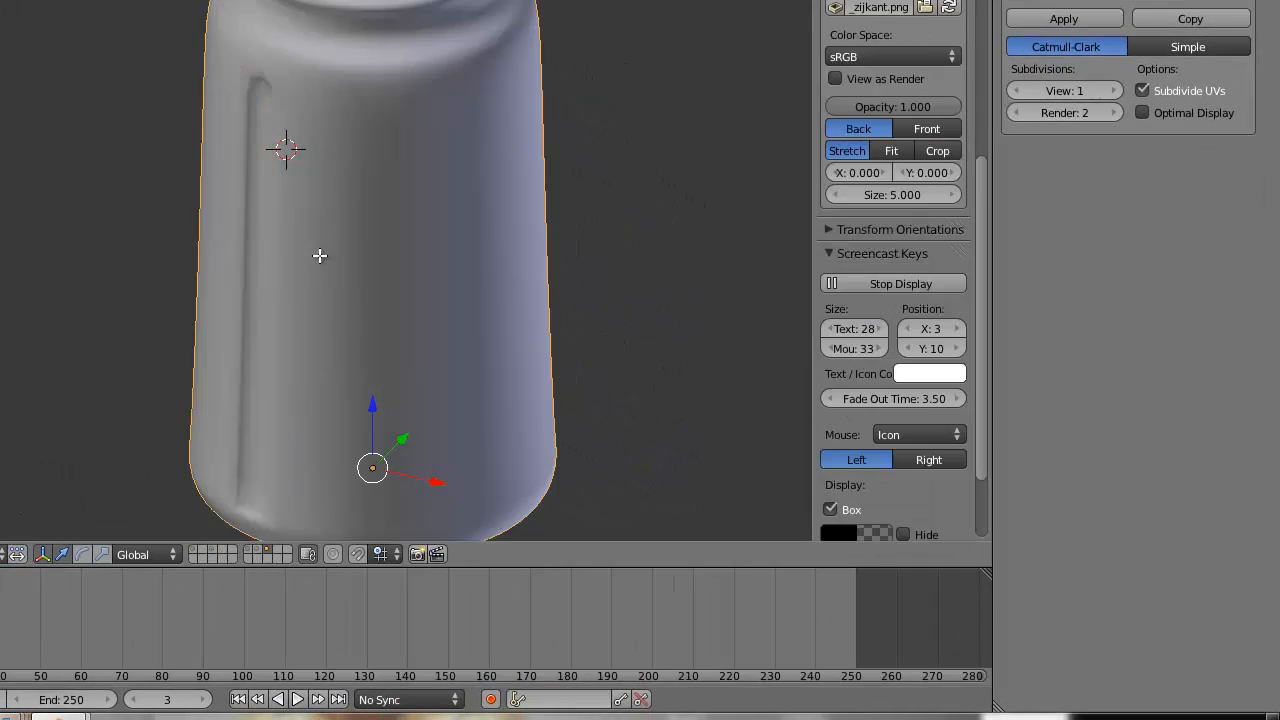
{"action": "key", "text": "Tab"}
{"action": "key", "text": "ctrl+z"}
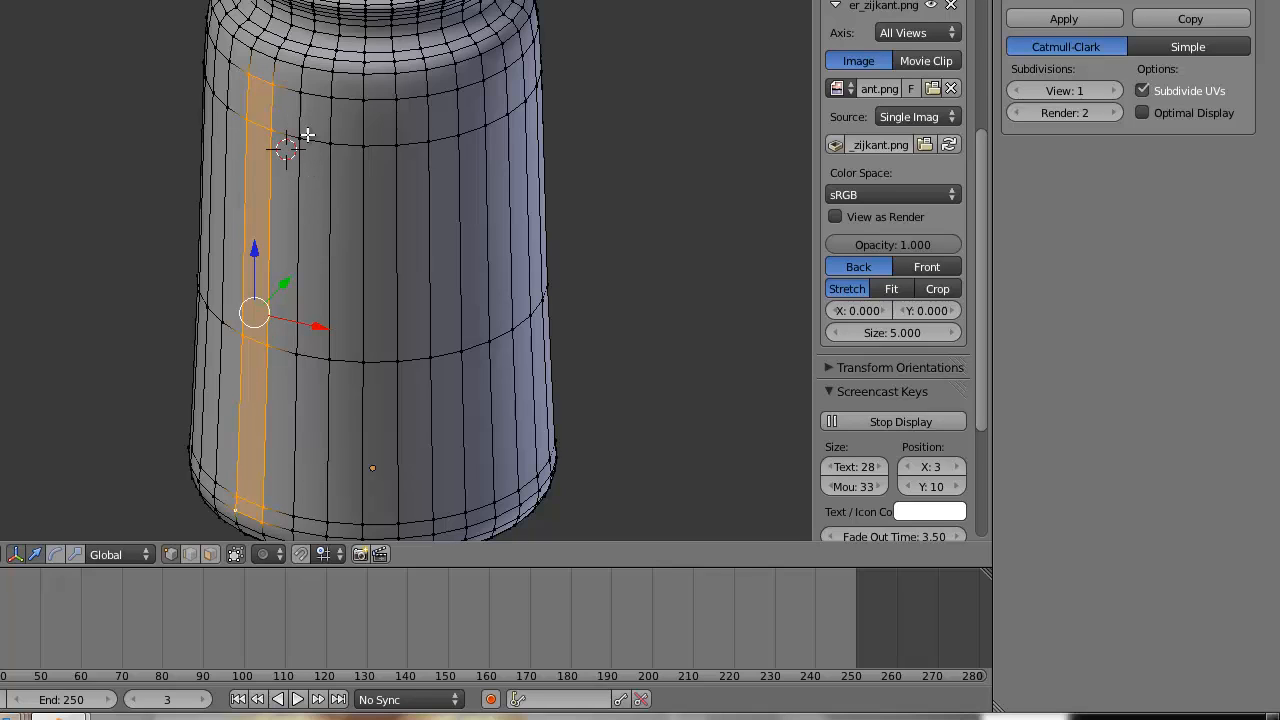
- Extend the selection with the neighbouring face column, from below the shoulder to the base
{"action": "right_click", "coordinate": [300, 150], "text": "shift"}
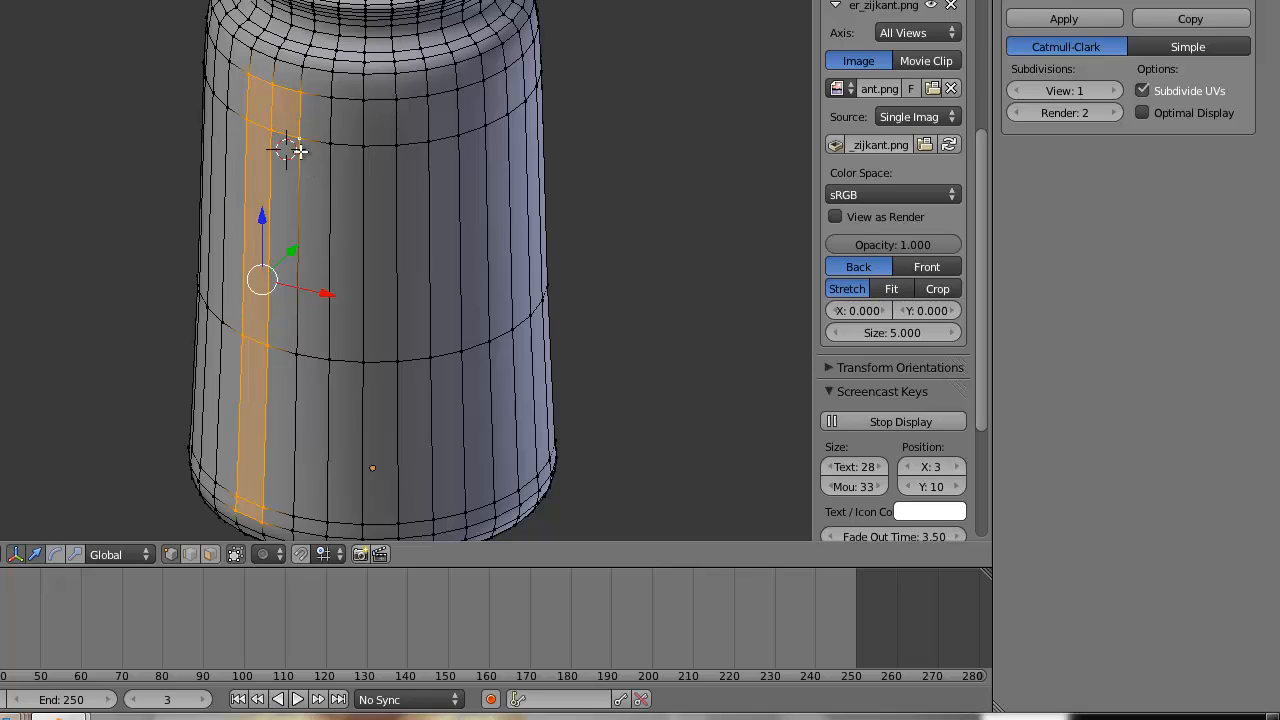
{"action": "right_click", "coordinate": [294, 501], "text": "ctrl"}
{"action": "right_click", "coordinate": [298, 520], "text": "ctrl"}
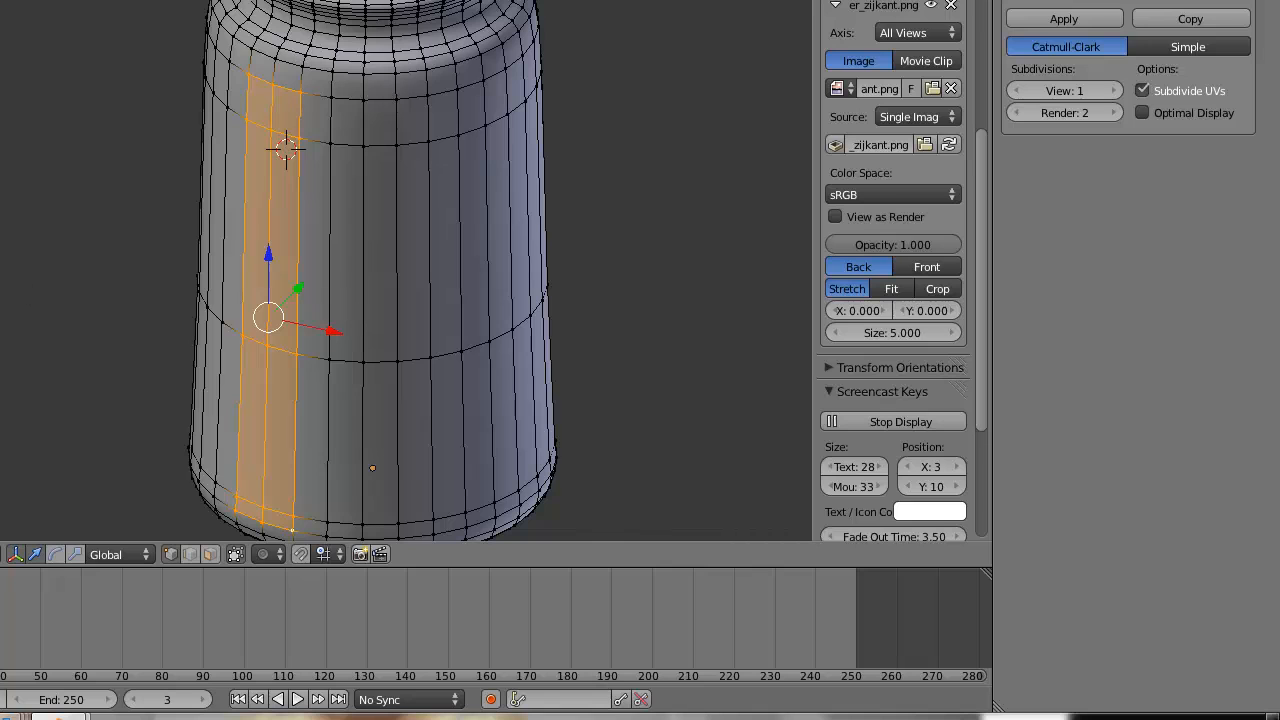
- Extrude the two-column face panel and push it into the wall along Y to form a vertical recess
{"action": "key", "text": "e"}
{"action": "right_click", "coordinate": [321, 267]}
{"action": "key", "text": "alt+s"}
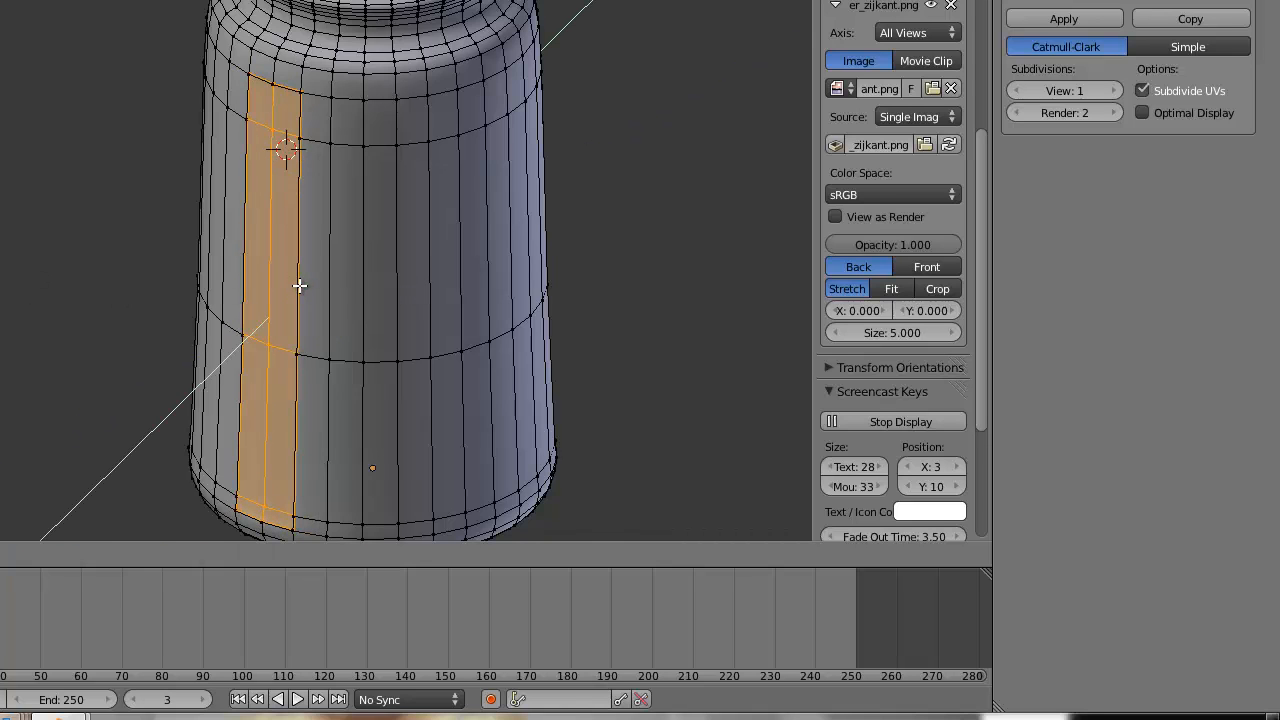
{"action": "left_click", "coordinate": [303, 286]}
{"action": "key", "text": "Tab"}
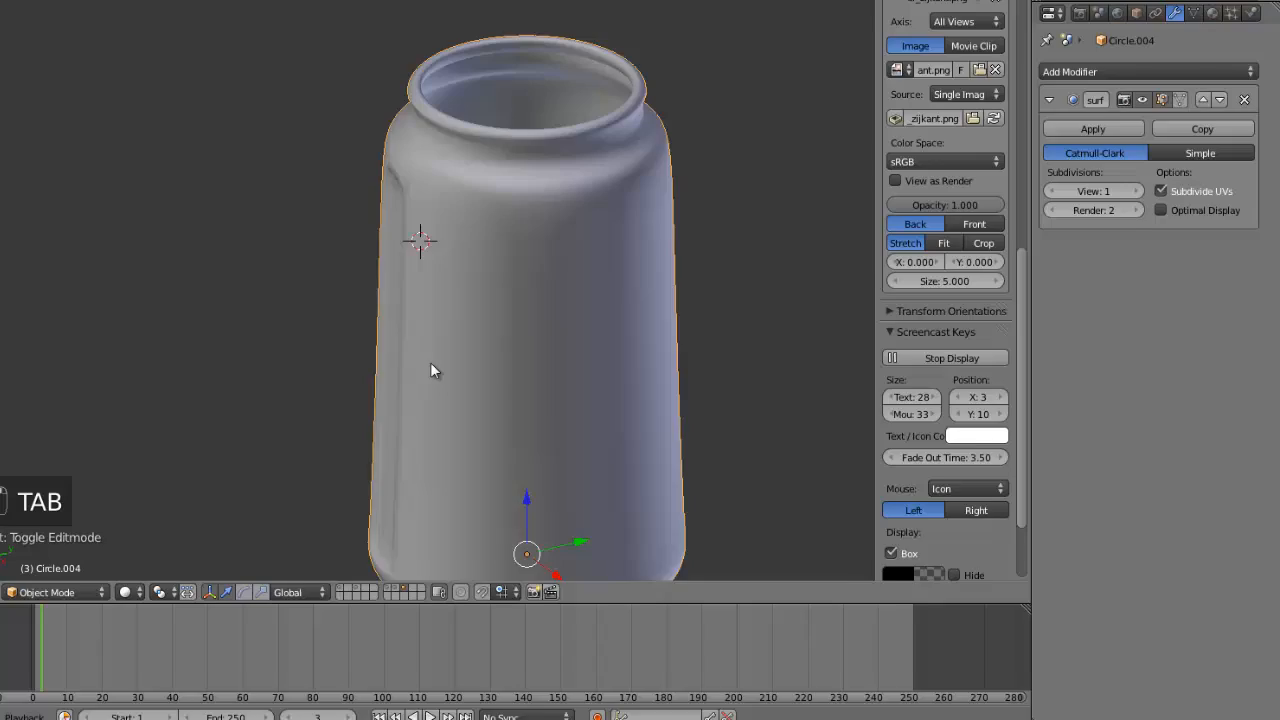
{"action": "key", "text": "Tab"}
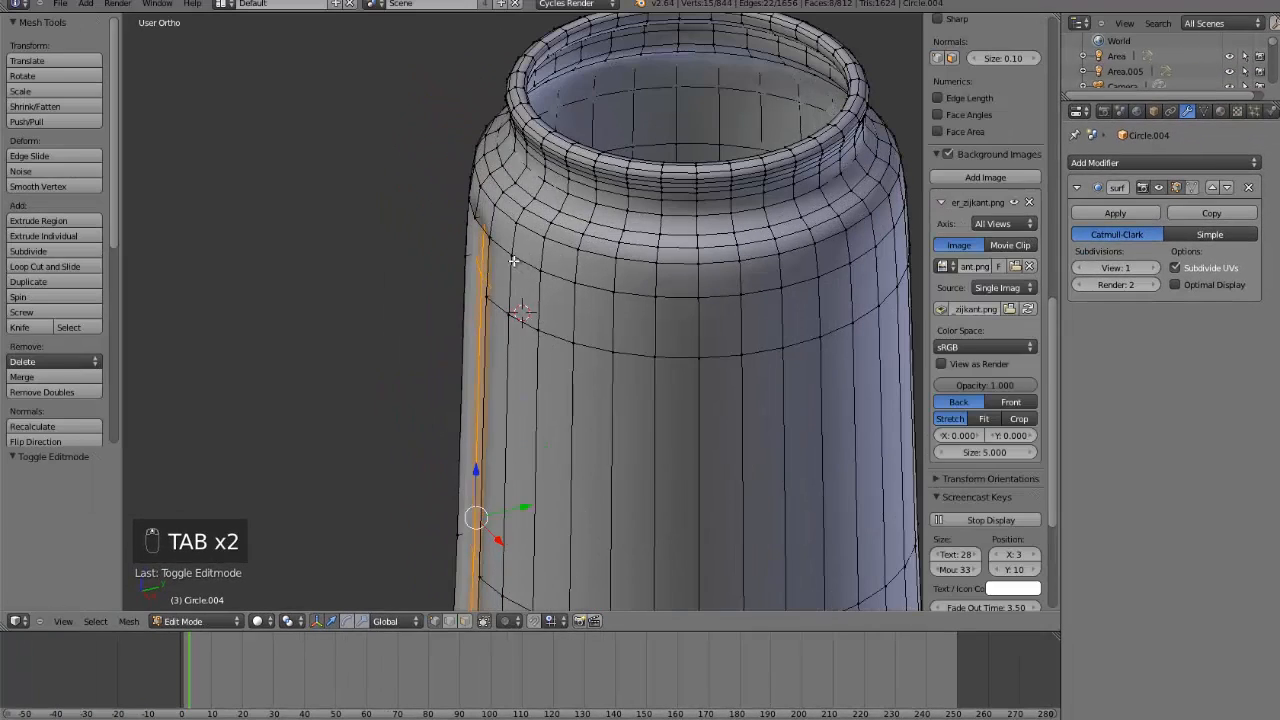
- Select the faces of another two-column panel on the side wall, from below the shoulder to the middle edge ring
{"action": "right_click", "coordinate": [513, 260]}
{"action": "right_click", "coordinate": [541, 271], "text": "shift"}
{"action": "right_click", "coordinate": [575, 283], "text": "shift"}
{"action": "right_click", "coordinate": [511, 318], "text": "shift"}
{"action": "right_click", "coordinate": [538, 329], "text": "shift"}
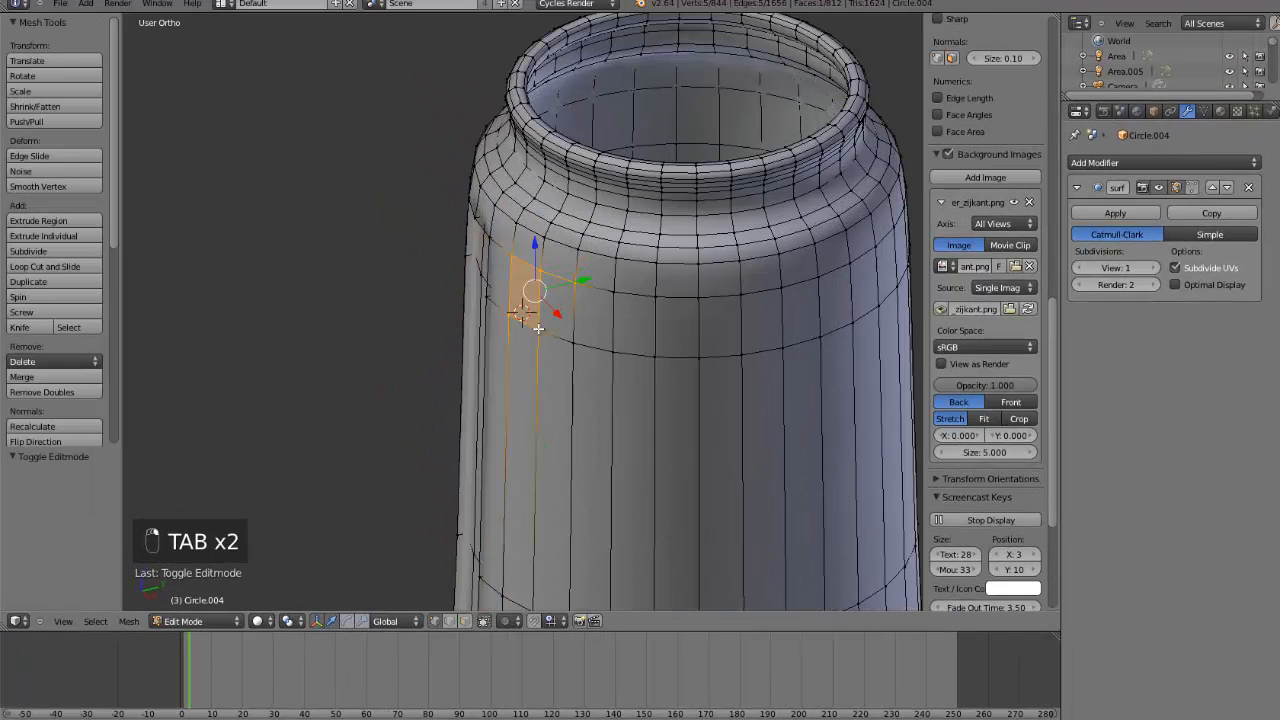
{"action": "scroll", "coordinate": [488, 497], "scroll_direction": "down", "scroll_amount": 2}
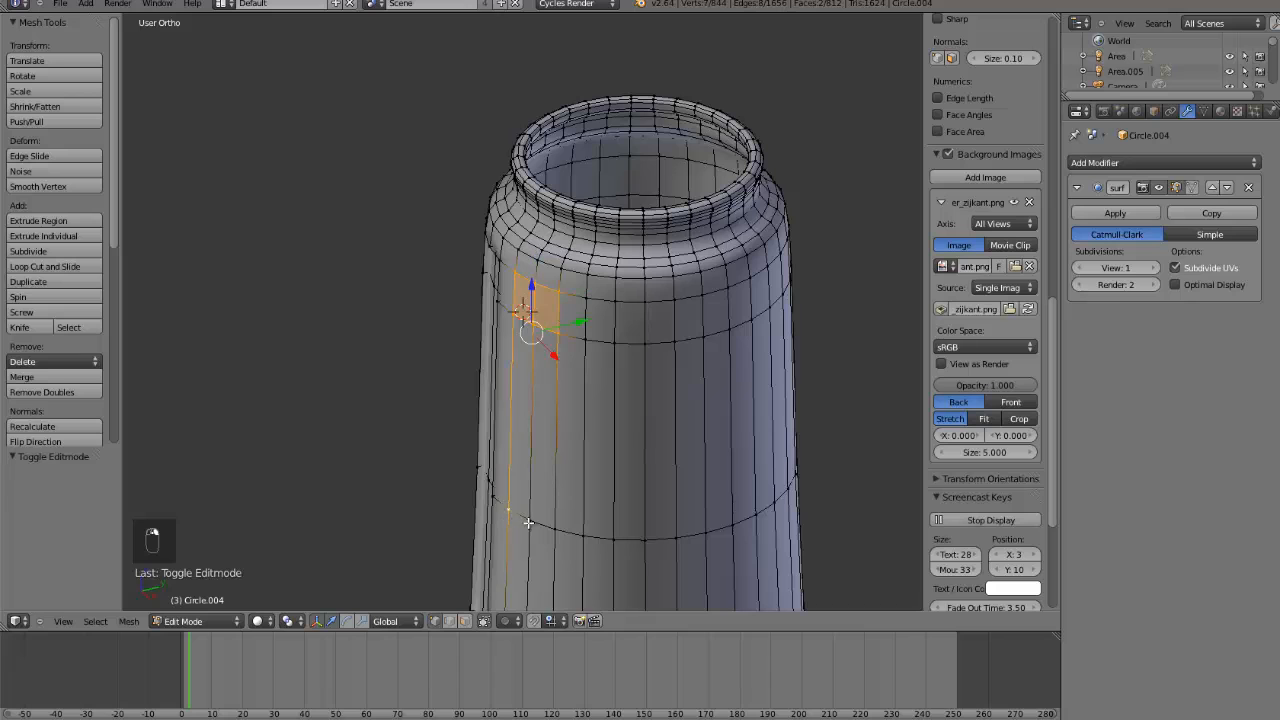
{"action": "right_click", "coordinate": [507, 509], "text": "shift"}
{"action": "right_click", "coordinate": [542, 524], "text": "shift"}
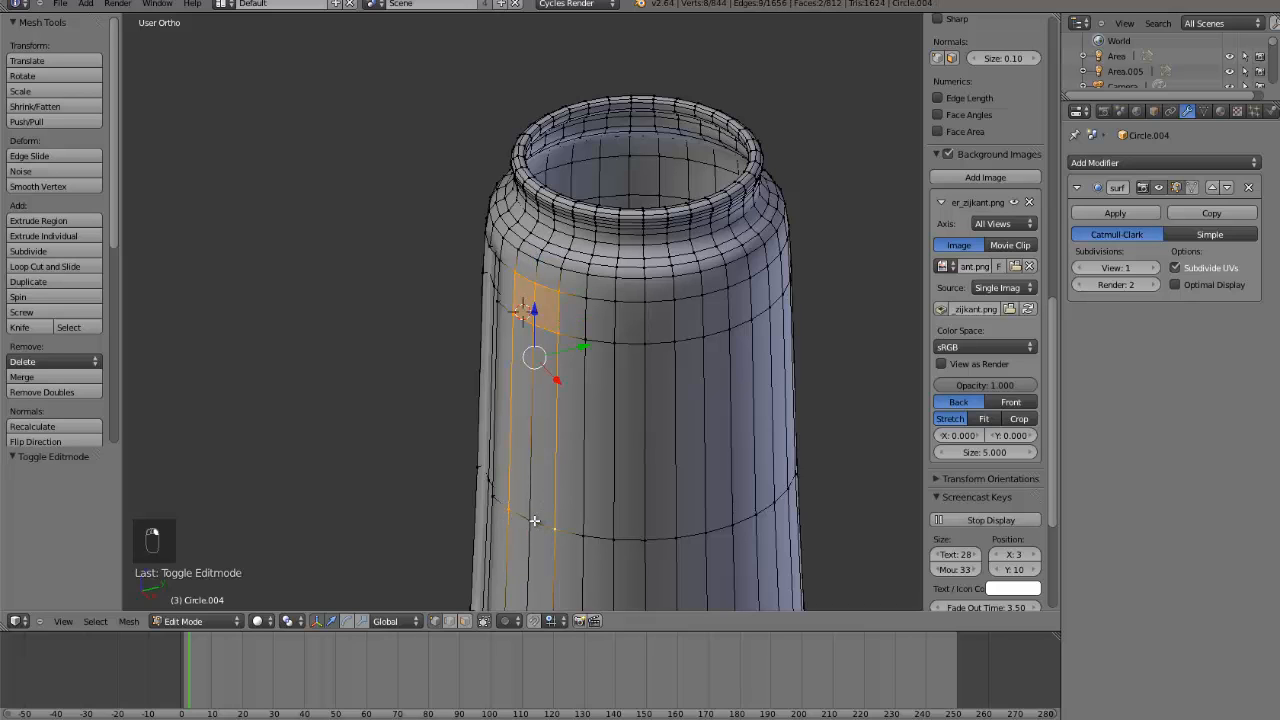
{"action": "right_click", "coordinate": [535, 523], "text": "shift"}
- Extend the two-column face selection down to the base of the jar
{"action": "scroll", "coordinate": [538, 522], "scroll_direction": "down", "scroll_amount": 2}
{"action": "key", "text": "ctrl+KP_Decimal"}
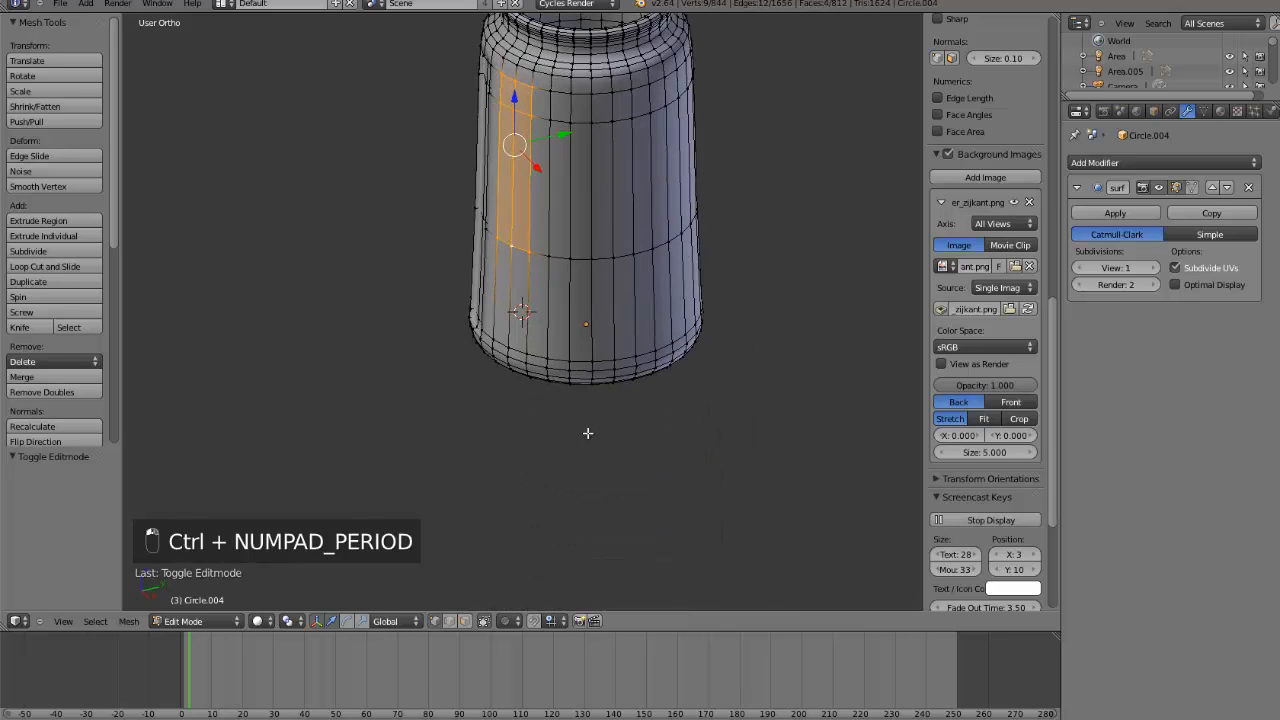
{"action": "right_click", "coordinate": [470, 369], "text": "shift"}
{"action": "right_click", "coordinate": [496, 380], "text": "shift"}
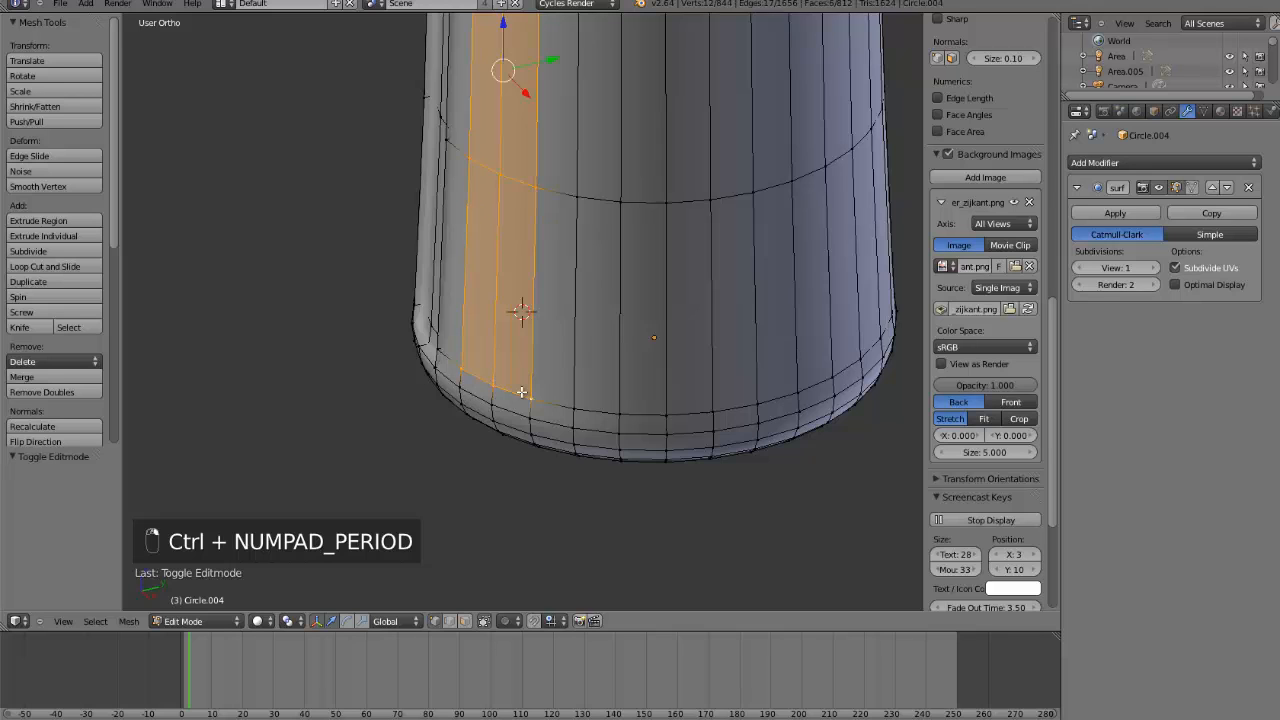
{"action": "right_click", "coordinate": [530, 392], "text": "shift"}
{"action": "middle_click_drag", "start_coordinate": [530, 392], "coordinate": [573, 182]}
{"action": "scroll", "coordinate": [576, 185], "scroll_direction": "down", "scroll_amount": 2}
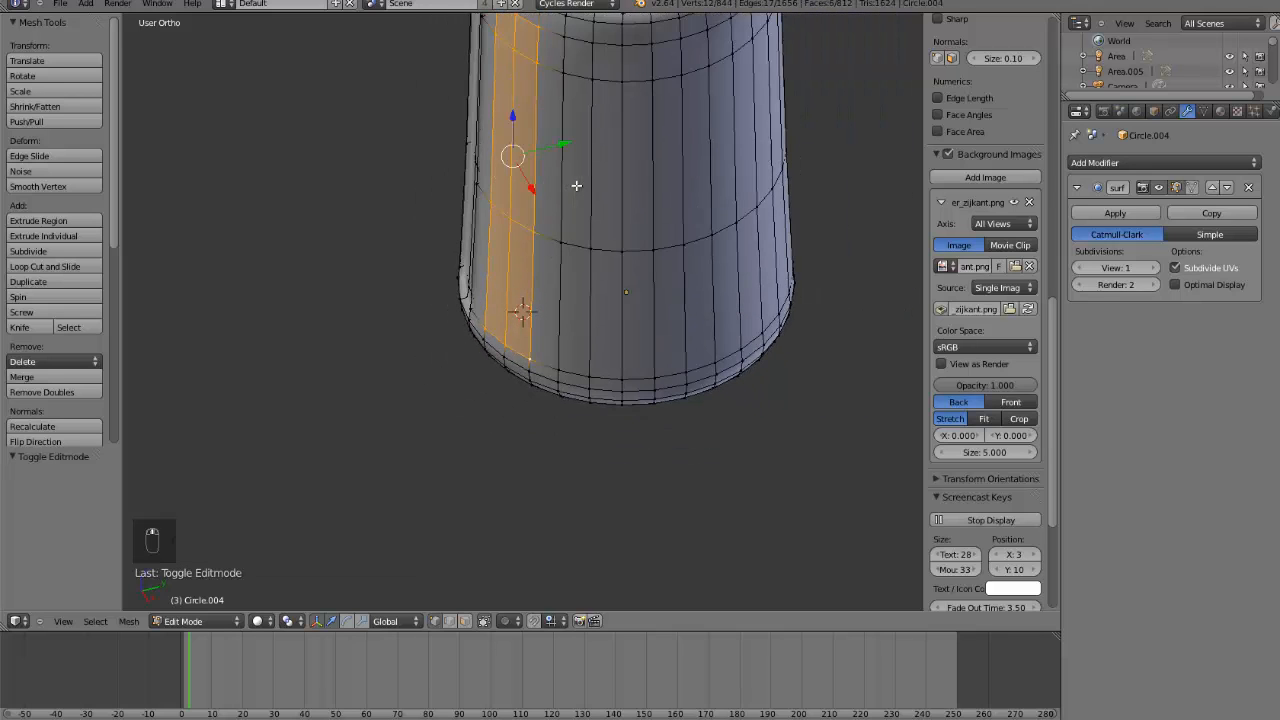
{"action": "key", "text": "ctrl+KP_Decimal"}
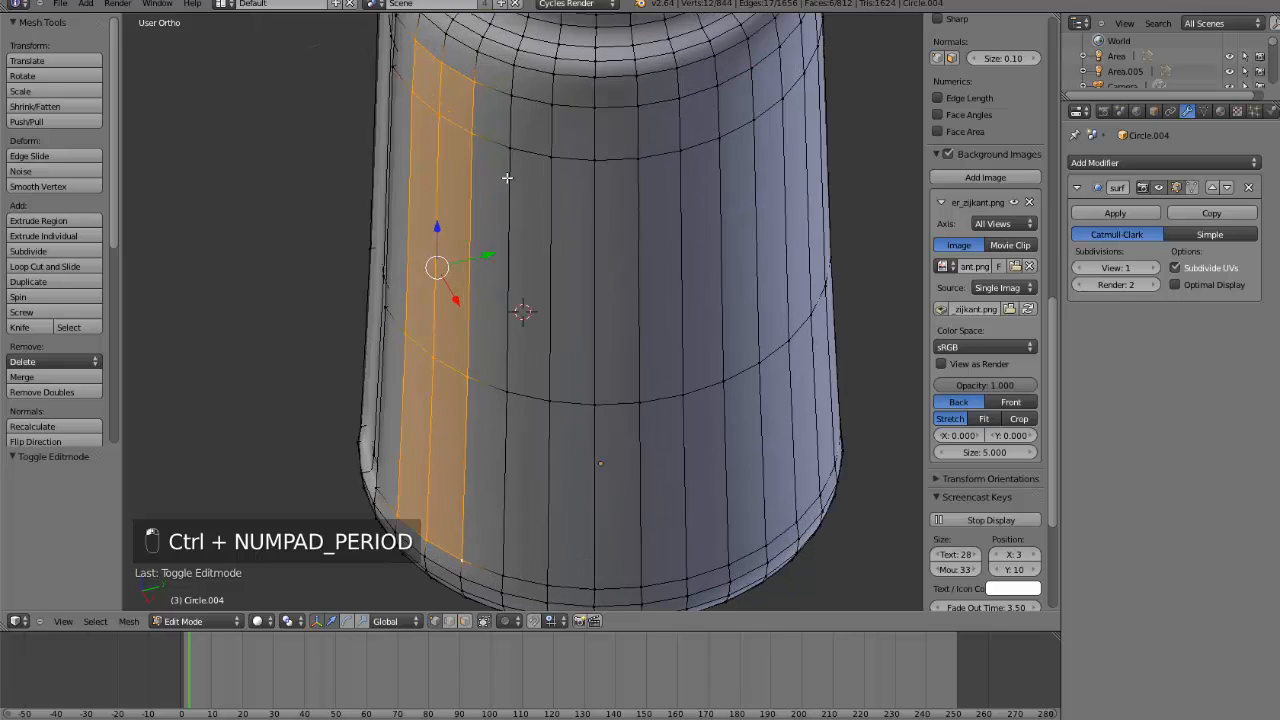
- Try extruding the selected panel and pushing it 0.0441 into the wall along Y, and preview it in Object Mode
{"action": "key", "text": "e"}
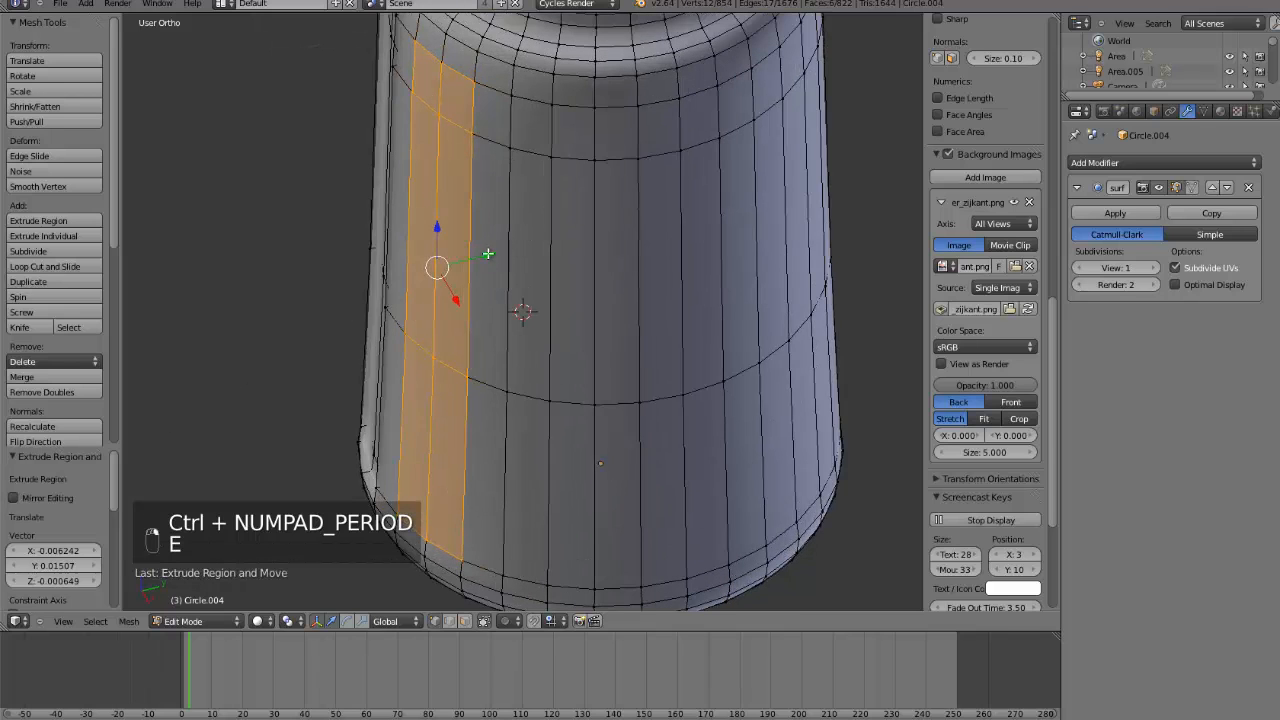
{"action": "left_click_drag", "start_coordinate": [487, 254], "coordinate": [494, 251]}
{"action": "scroll", "coordinate": [575, 310], "scroll_direction": "down", "scroll_amount": 2}
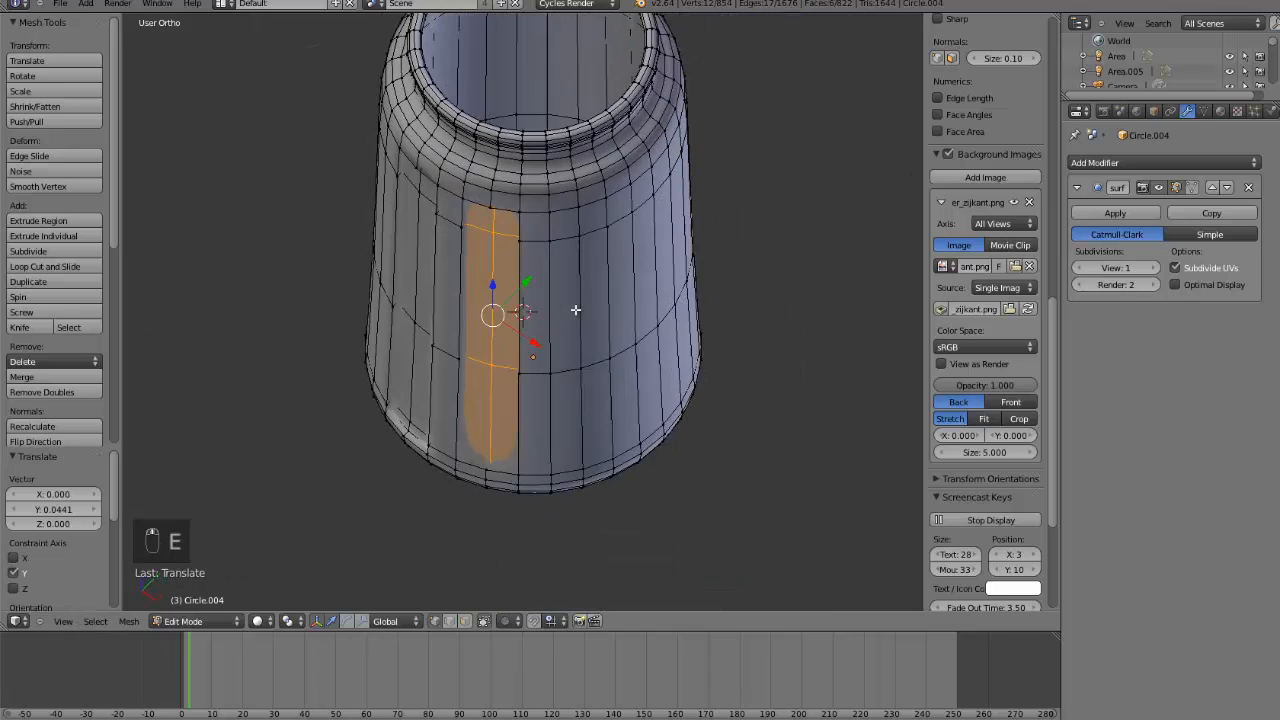
{"action": "key", "text": "Tab"}
{"action": "middle_click_drag", "start_coordinate": [578, 318], "coordinate": [519, 293]}
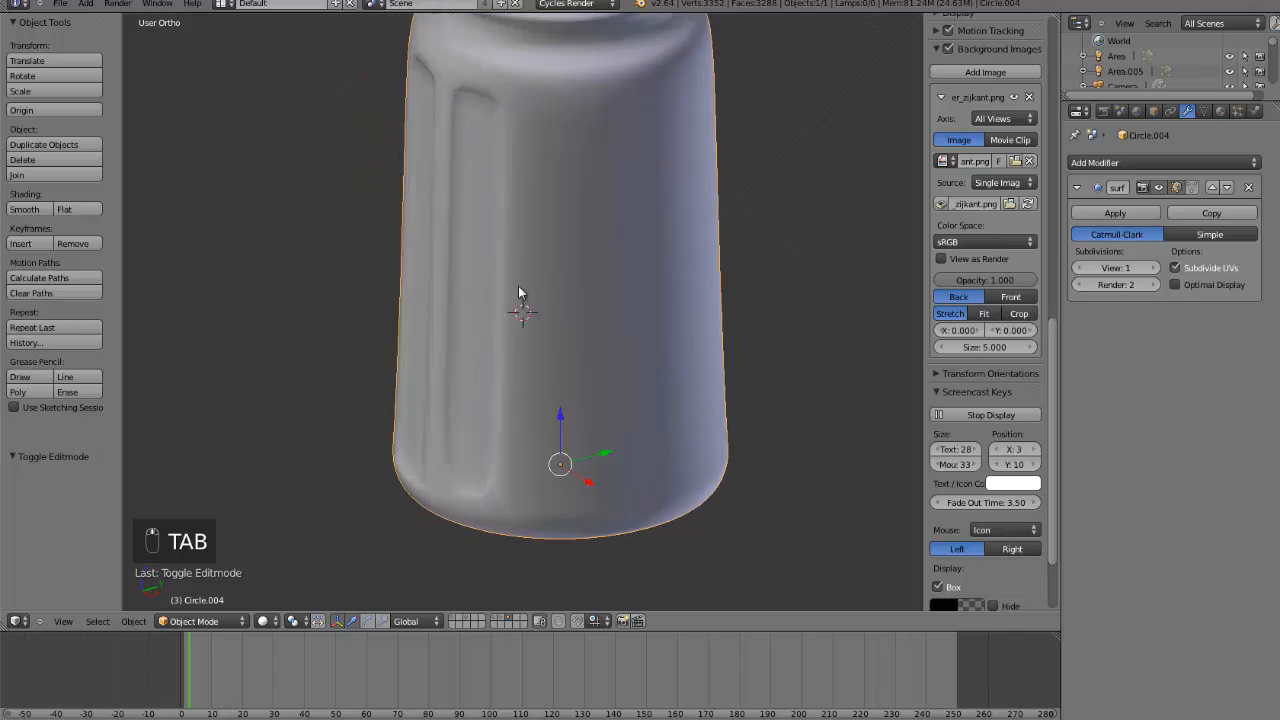
- Try moving the recessed panel about 0.014 back along the Y axis and preview the smoothed recess
{"action": "key", "text": "Tab"}
{"action": "scroll", "coordinate": [519, 293], "scroll_direction": "up", "scroll_amount": 5}
{"action": "key", "text": "g"}
{"action": "key", "text": "y"}
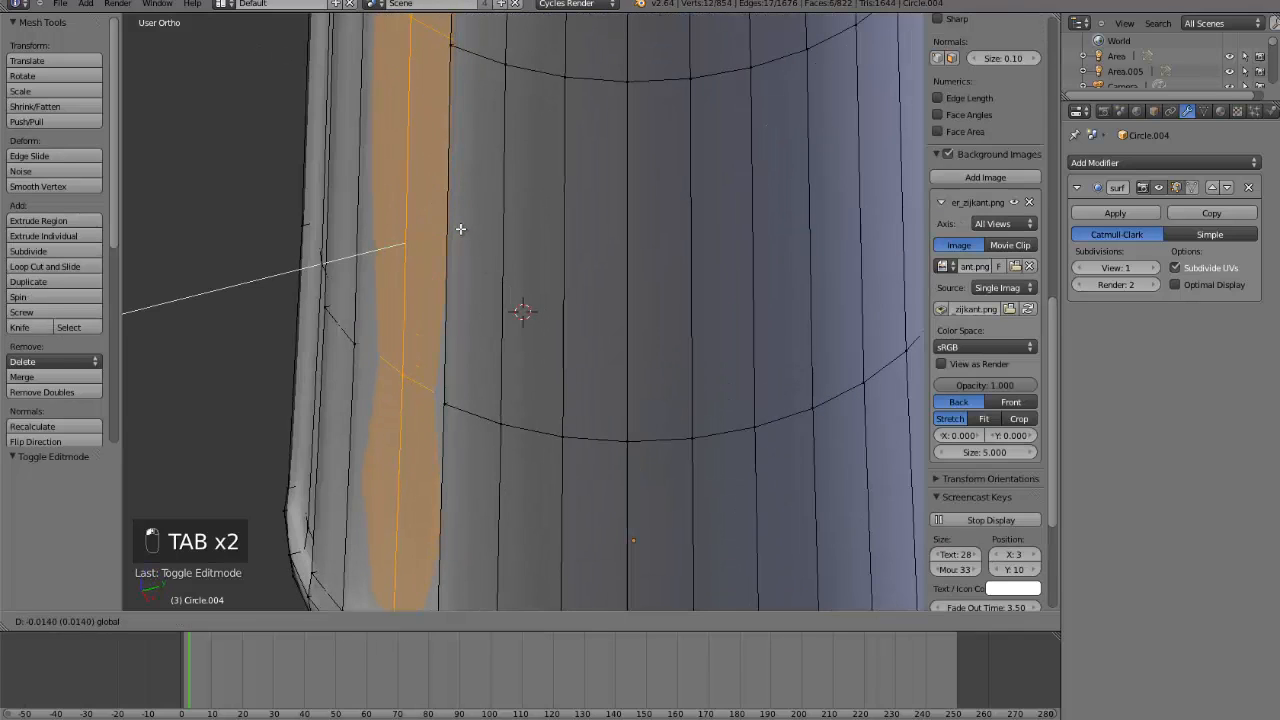
{"action": "left_click", "coordinate": [460, 229]}
{"action": "key", "text": "Tab"}
{"action": "scroll", "coordinate": [488, 281], "scroll_direction": "down", "scroll_amount": 4}
{"action": "middle_click_drag", "start_coordinate": [571, 338], "coordinate": [551, 418]}
{"action": "key", "text": "Tab"}
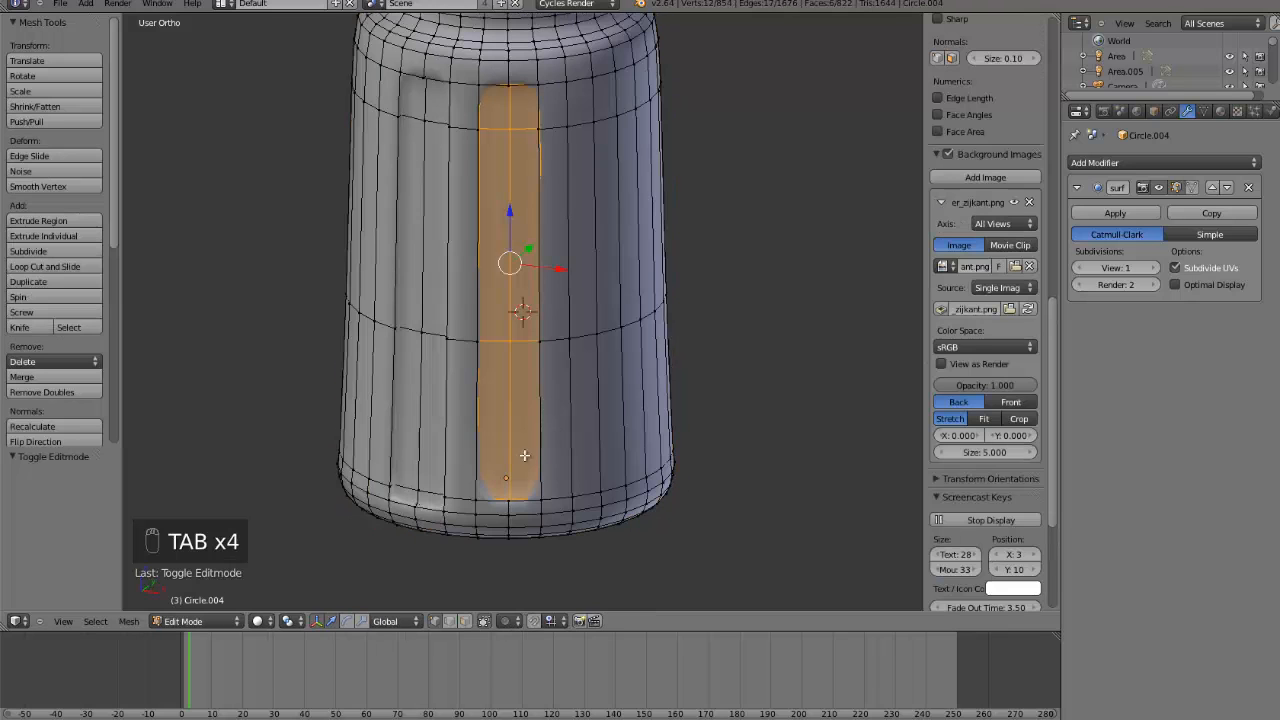
- Undo the panel's Y moves and extrusion, back to the earlier face selection
{"action": "key", "text": "Tab"}
{"action": "key", "text": "Tab"}
{"action": "key", "text": "ctrl+z"}
{"action": "key", "text": "ctrl+z"}
{"action": "key", "text": "ctrl+z"}
{"action": "key", "text": "ctrl+z"}
{"action": "key", "text": "ctrl+z"}
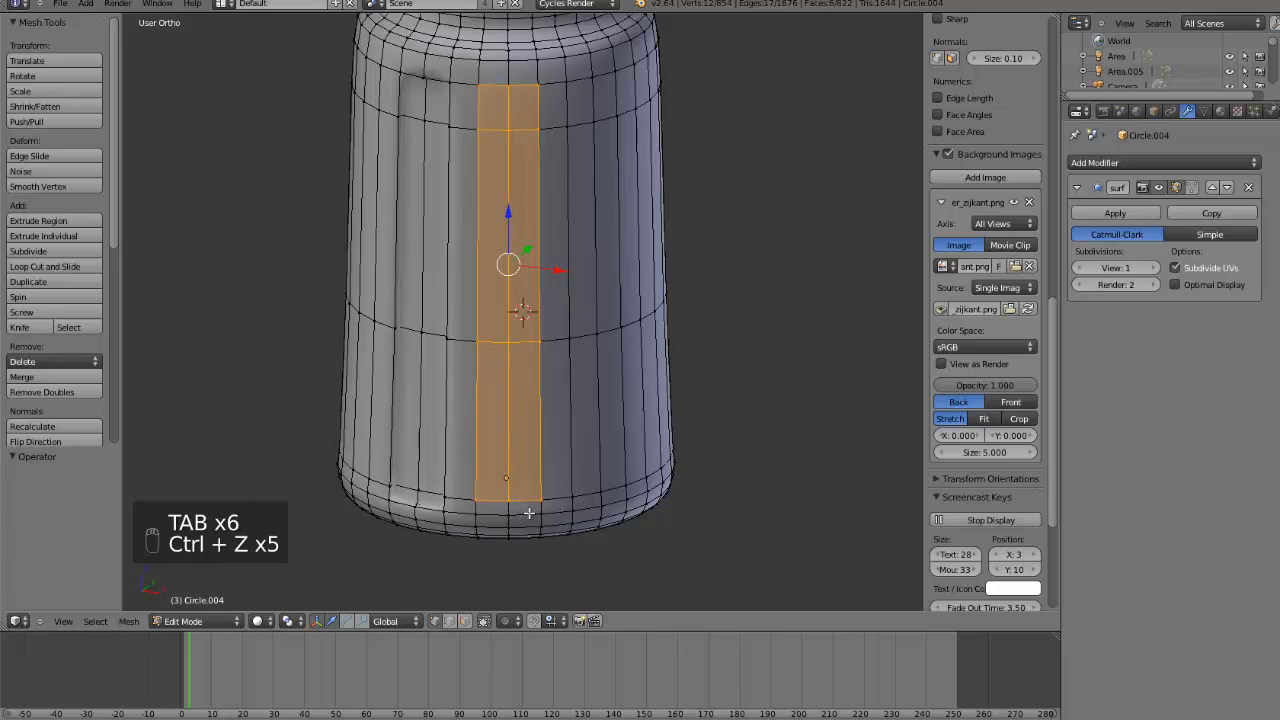
{"action": "key", "text": "ctrl+z"}
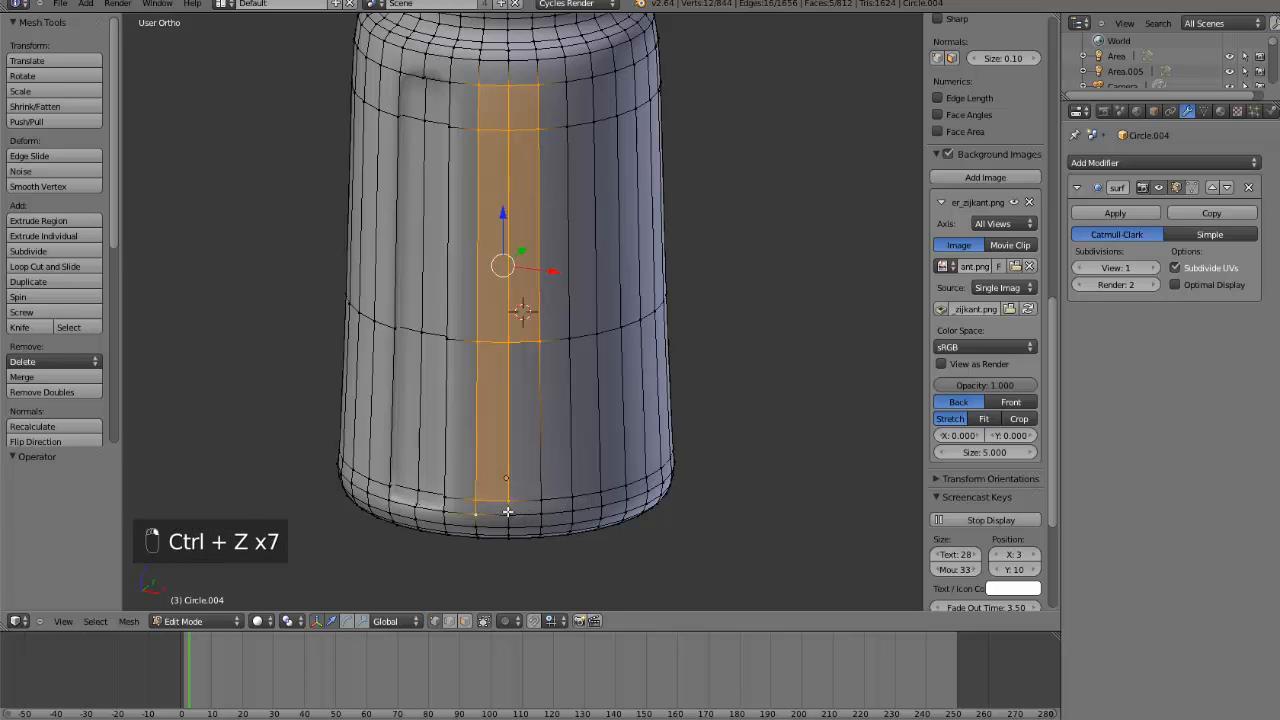
- Complete the panel selection at the base, extrude it about 0.064 inward along its normal, and preview the whole jar
{"action": "right_click", "coordinate": [508, 512], "text": "shift"}
{"action": "right_click", "coordinate": [541, 500], "text": "shift"}
{"action": "middle_click_drag", "start_coordinate": [551, 394], "coordinate": [557, 369]}
{"action": "key", "text": "e"}
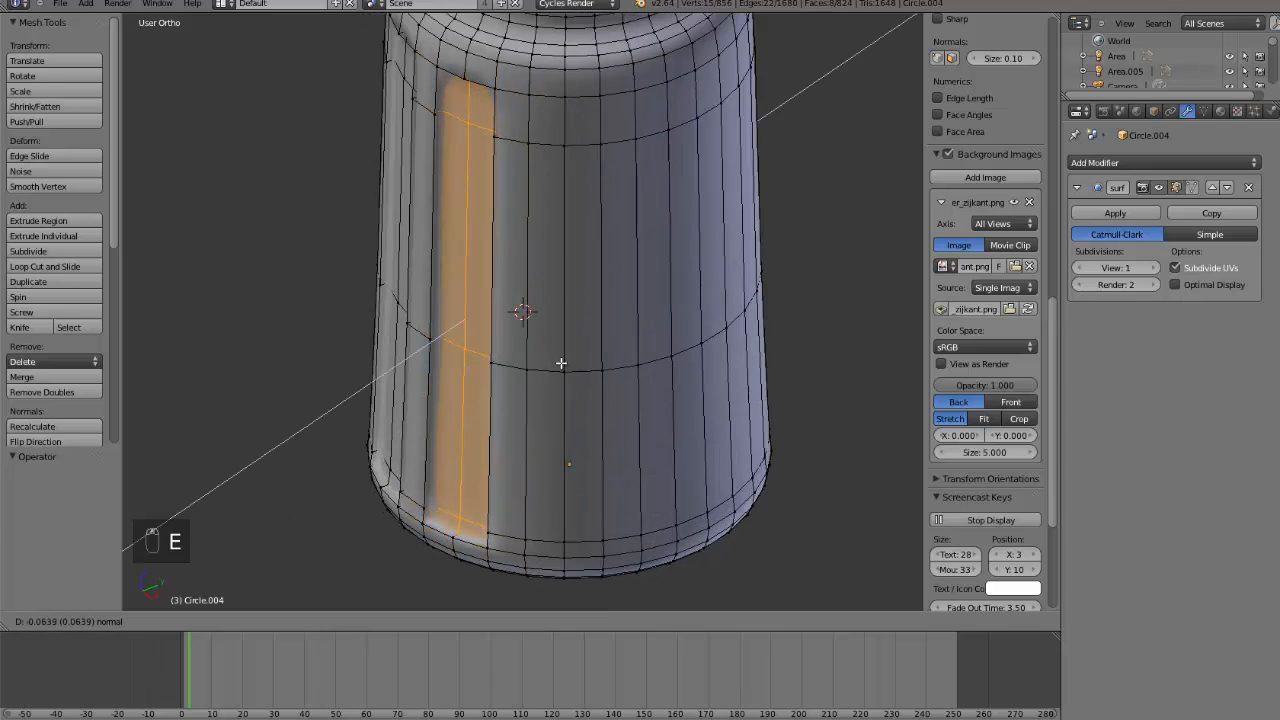
{"action": "left_click", "coordinate": [561, 364]}
{"action": "key", "text": "Tab"}
{"action": "middle_click_drag", "start_coordinate": [561, 370], "coordinate": [526, 328]}
{"action": "scroll", "coordinate": [552, 372], "scroll_direction": "down", "scroll_amount": 3}
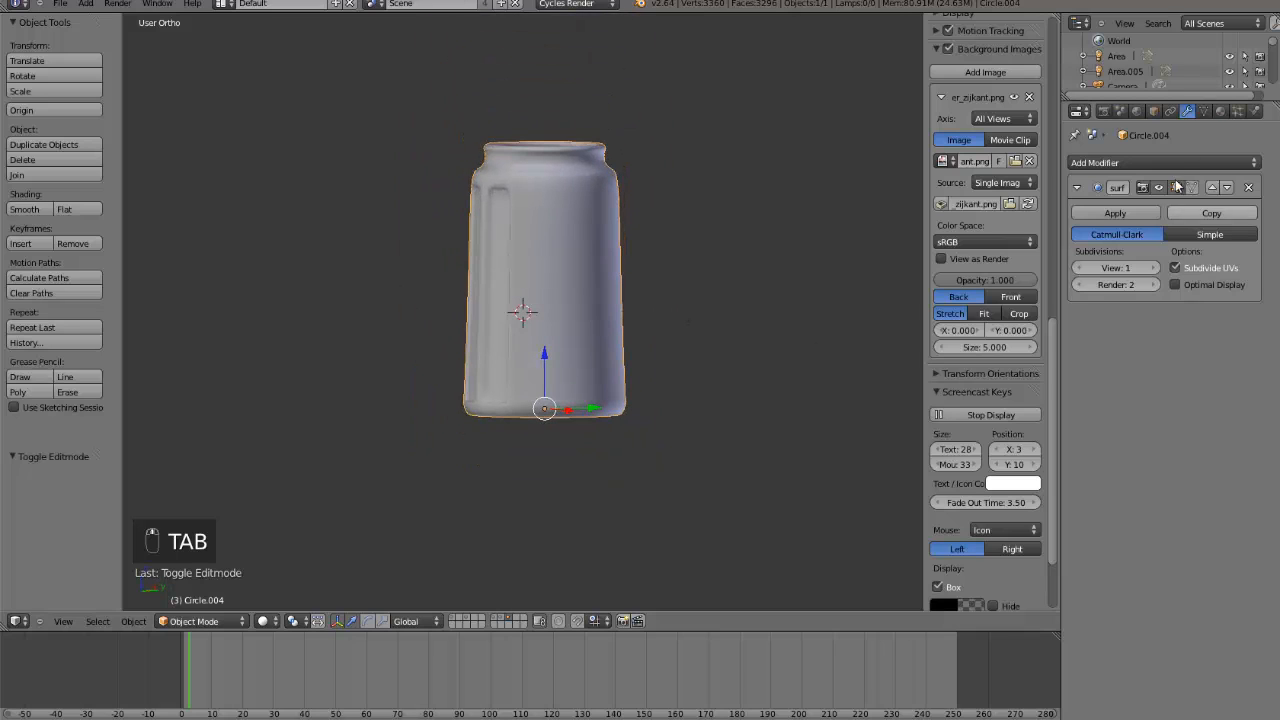
- Create a new material for the jar with a Glass BSDF surface, and check its node setup
{"action": "left_click", "coordinate": [1218, 112]}
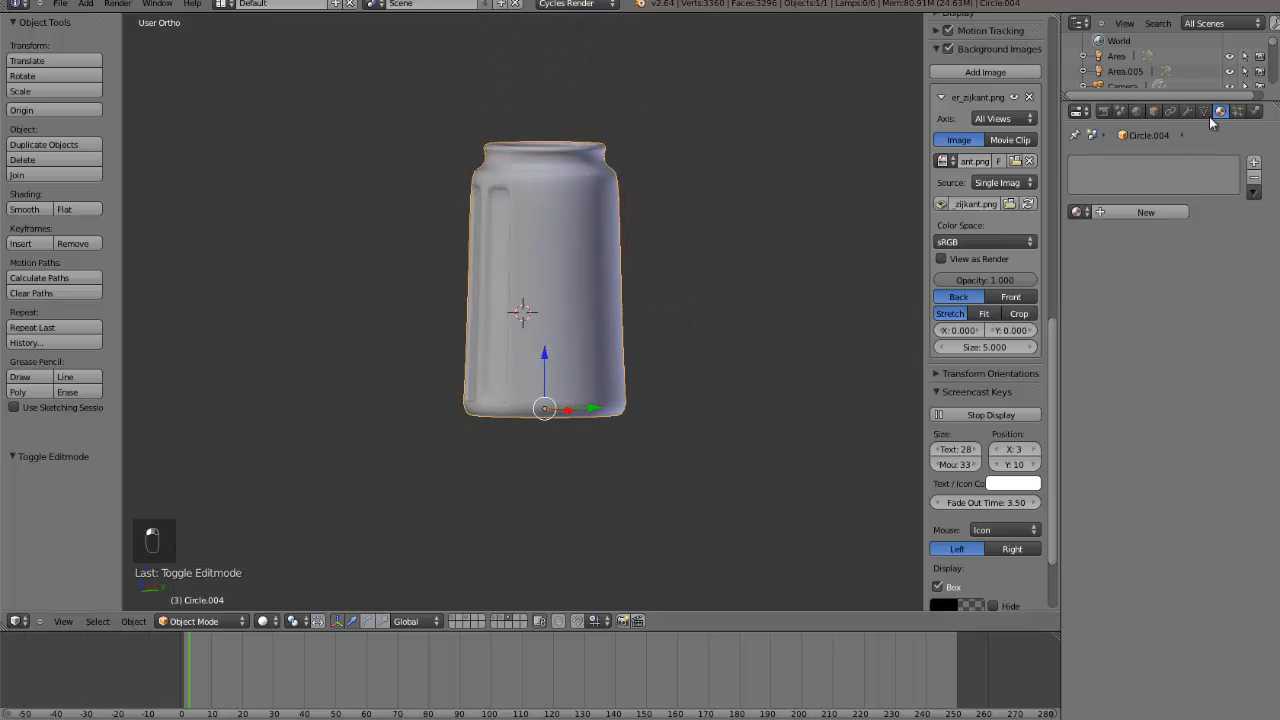
{"action": "left_click", "coordinate": [1158, 211]}
{"action": "left_click", "coordinate": [1191, 258]}
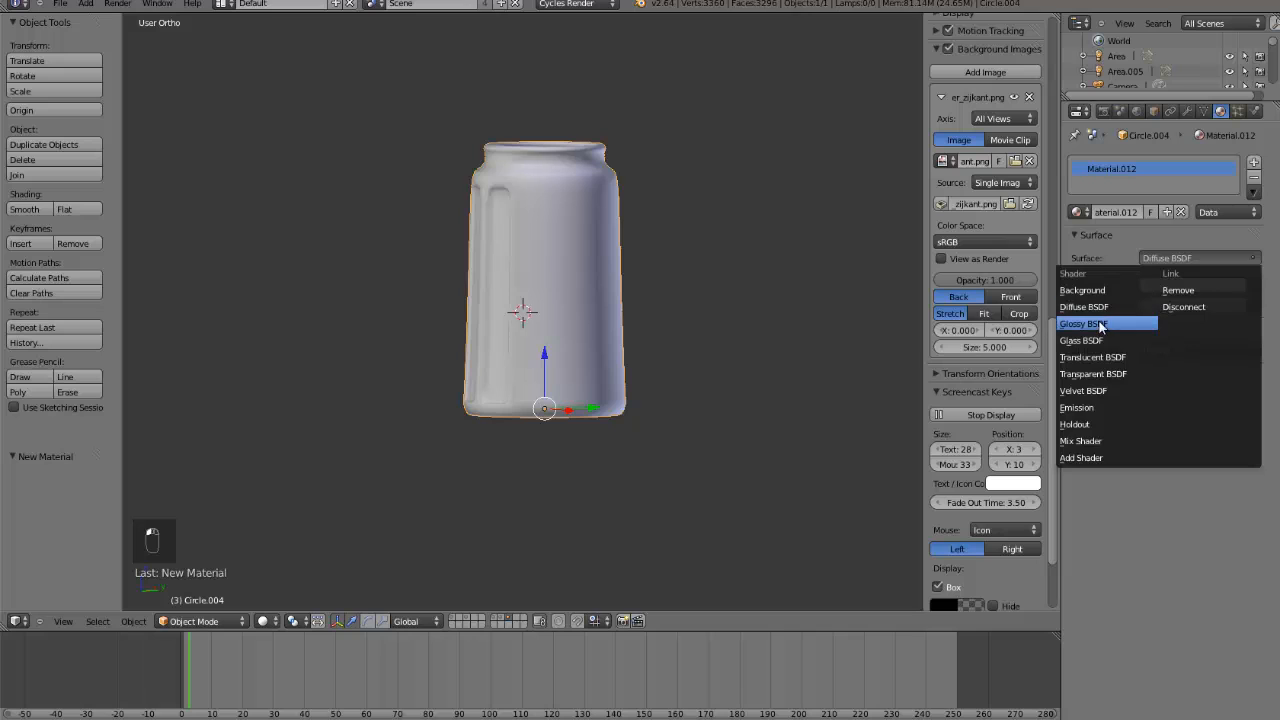
{"action": "left_click", "coordinate": [1082, 340]}
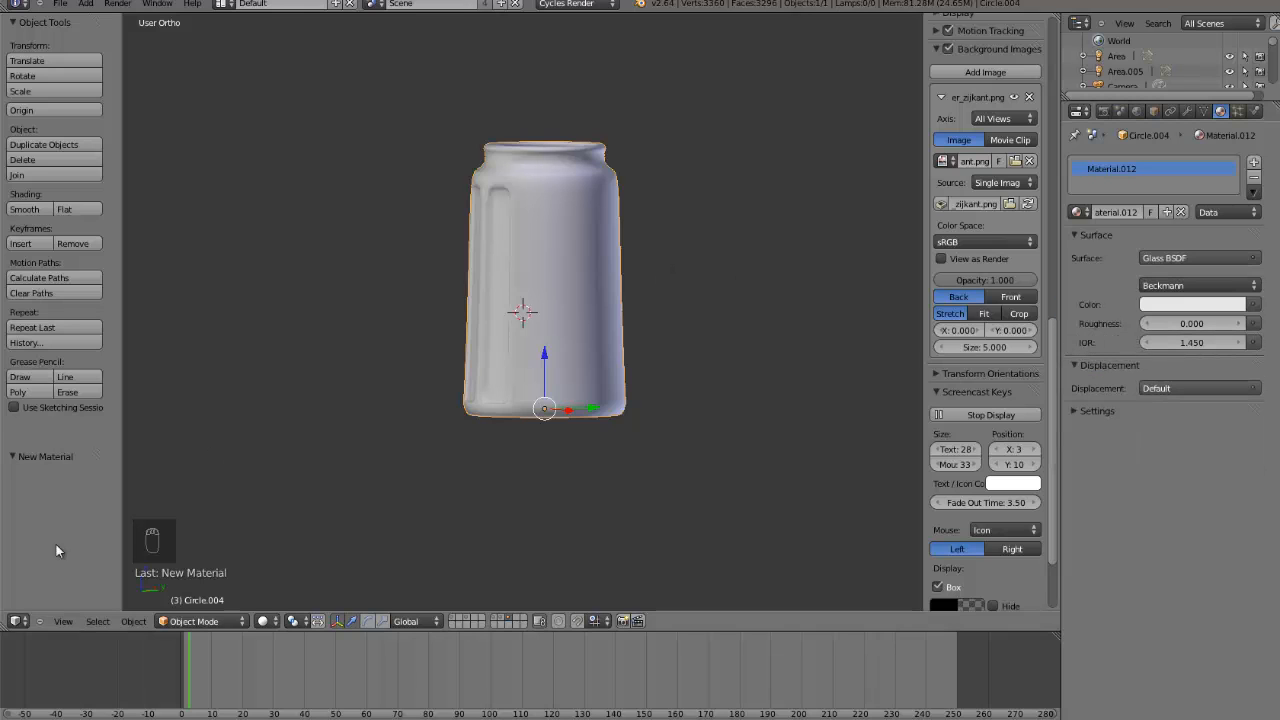
{"action": "left_click", "coordinate": [16, 621]}
{"action": "left_click", "coordinate": [63, 460]}
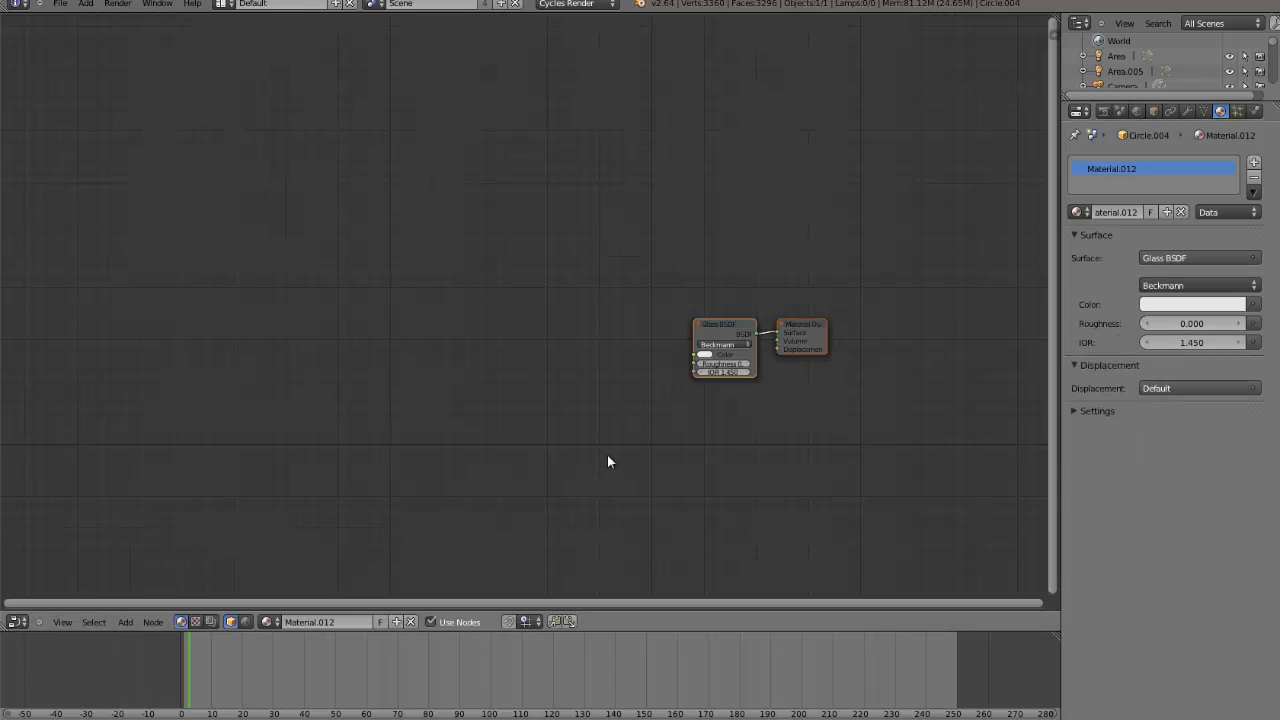
{"action": "left_click", "coordinate": [27, 624]}
{"action": "left_click", "coordinate": [40, 604]}
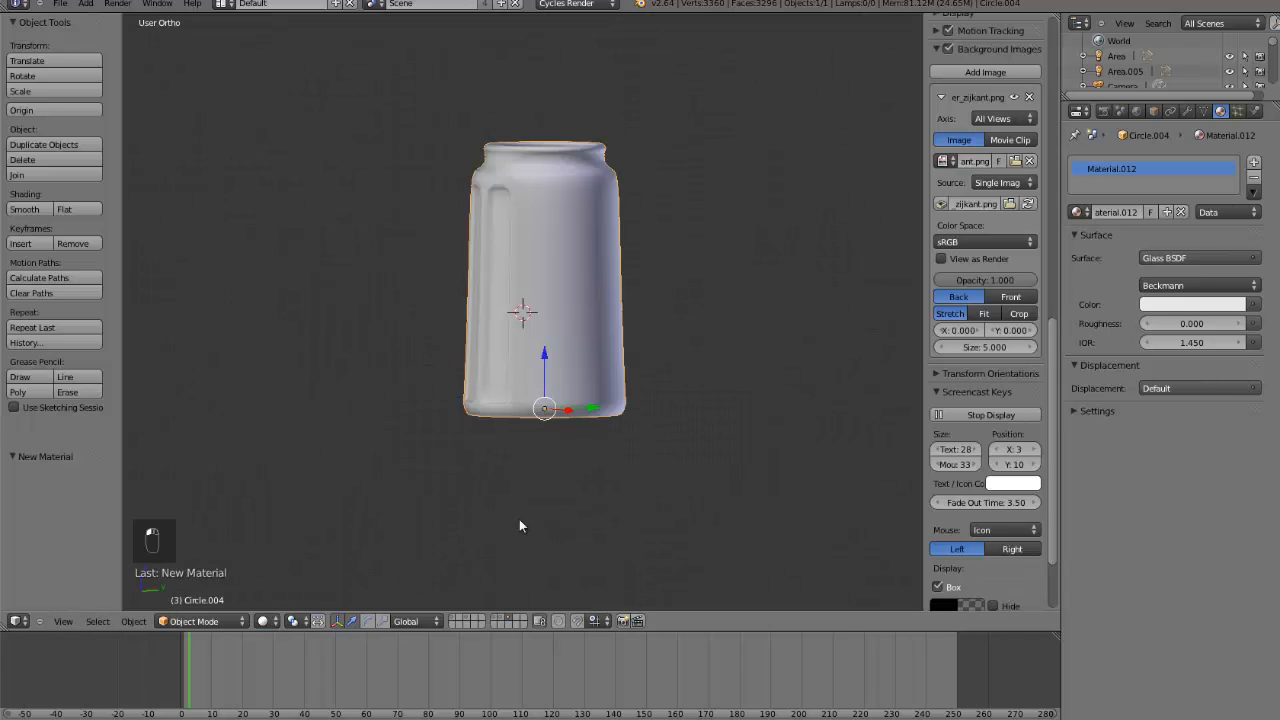
- Show the layer with the table scene, select the existing glass object and examine its glass material's node network
{"action": "left_click", "coordinate": [497, 619]}
{"action": "scroll", "coordinate": [512, 453], "scroll_direction": "down", "scroll_amount": 4}
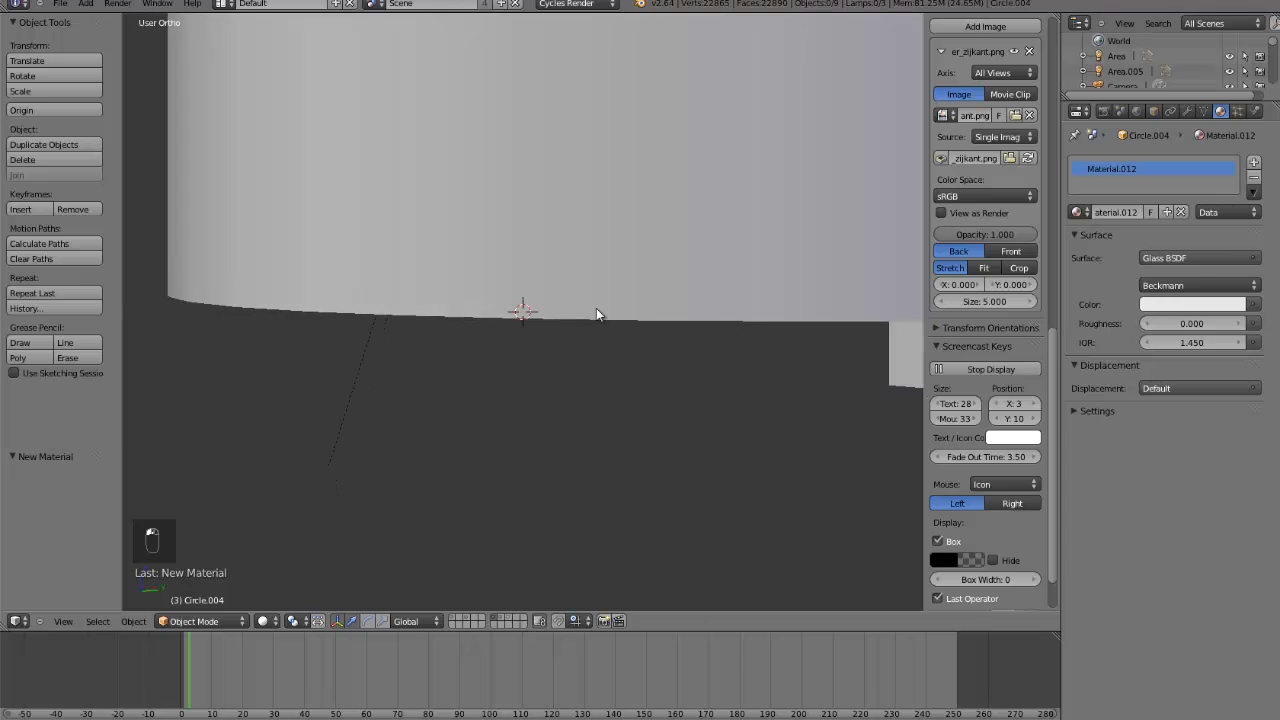
{"action": "middle_click_drag", "start_coordinate": [596, 308], "coordinate": [588, 392]}
{"action": "right_click", "coordinate": [503, 248]}
{"action": "left_click", "coordinate": [18, 621]}
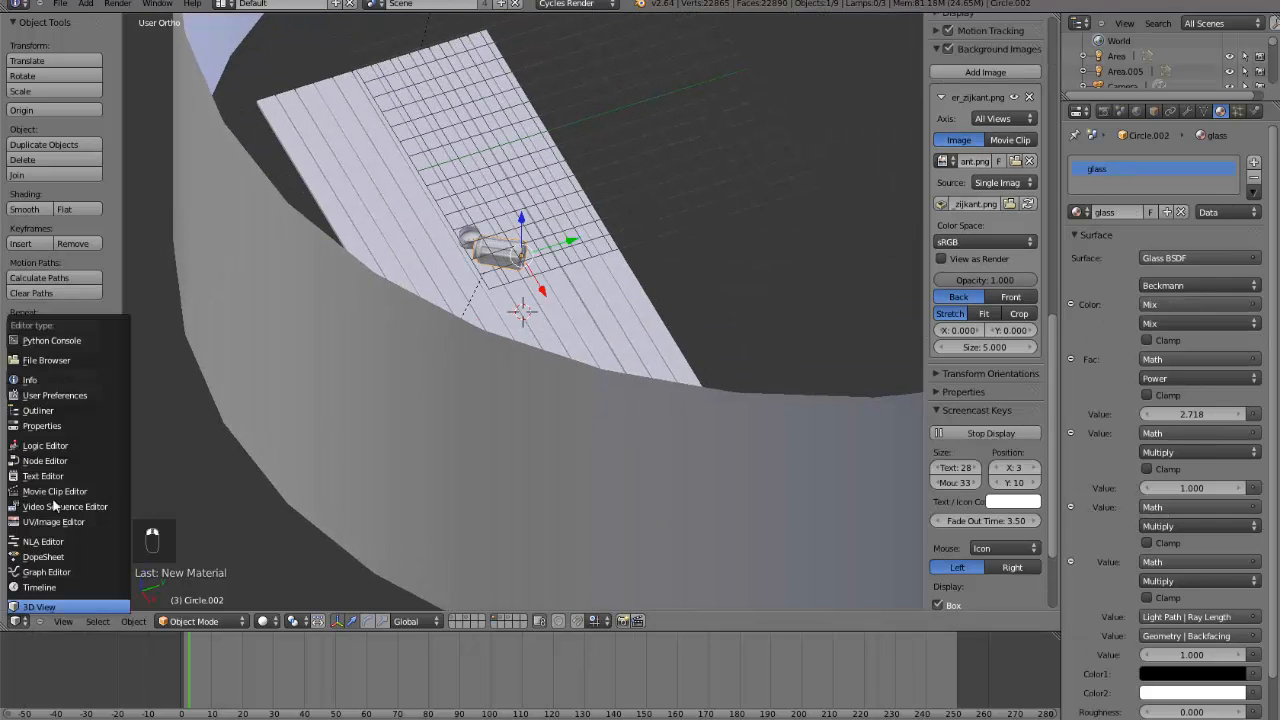
{"action": "left_click", "coordinate": [67, 461]}
{"action": "scroll", "coordinate": [515, 406], "scroll_direction": "down", "scroll_amount": 1}
{"action": "scroll", "coordinate": [530, 425], "scroll_direction": "up", "scroll_amount": 3}
{"action": "middle_click_drag", "start_coordinate": [738, 406], "coordinate": [600, 343]}
{"action": "middle_click_drag", "start_coordinate": [691, 377], "coordinate": [788, 388]}
{"action": "scroll", "coordinate": [786, 388], "scroll_direction": "down", "scroll_amount": 2}
{"action": "middle_click_drag", "start_coordinate": [682, 394], "coordinate": [710, 434]}
{"action": "left_click", "coordinate": [18, 621]}
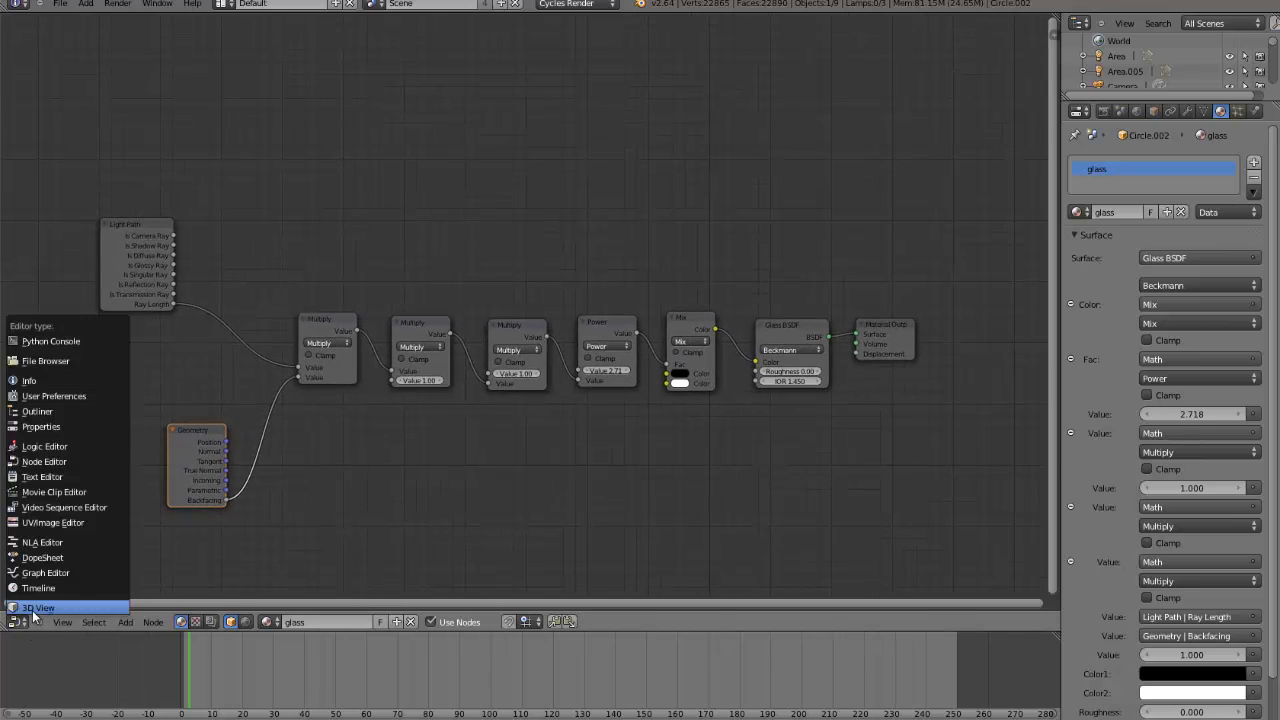
{"action": "left_click", "coordinate": [40, 606]}
- Select the table planks and display them in wireframe from the top view
{"action": "middle_click_drag", "start_coordinate": [595, 232], "coordinate": [671, 294]}
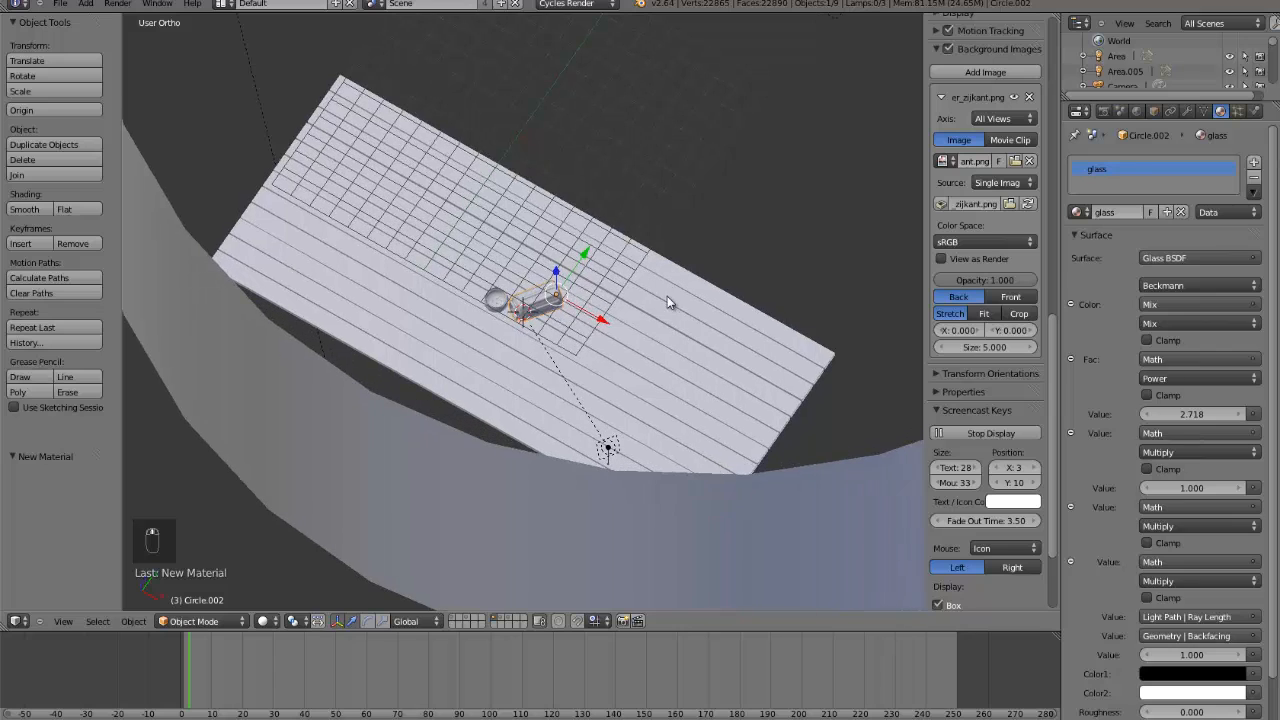
{"action": "right_click", "coordinate": [667, 300]}
{"action": "key", "text": "KP_7"}
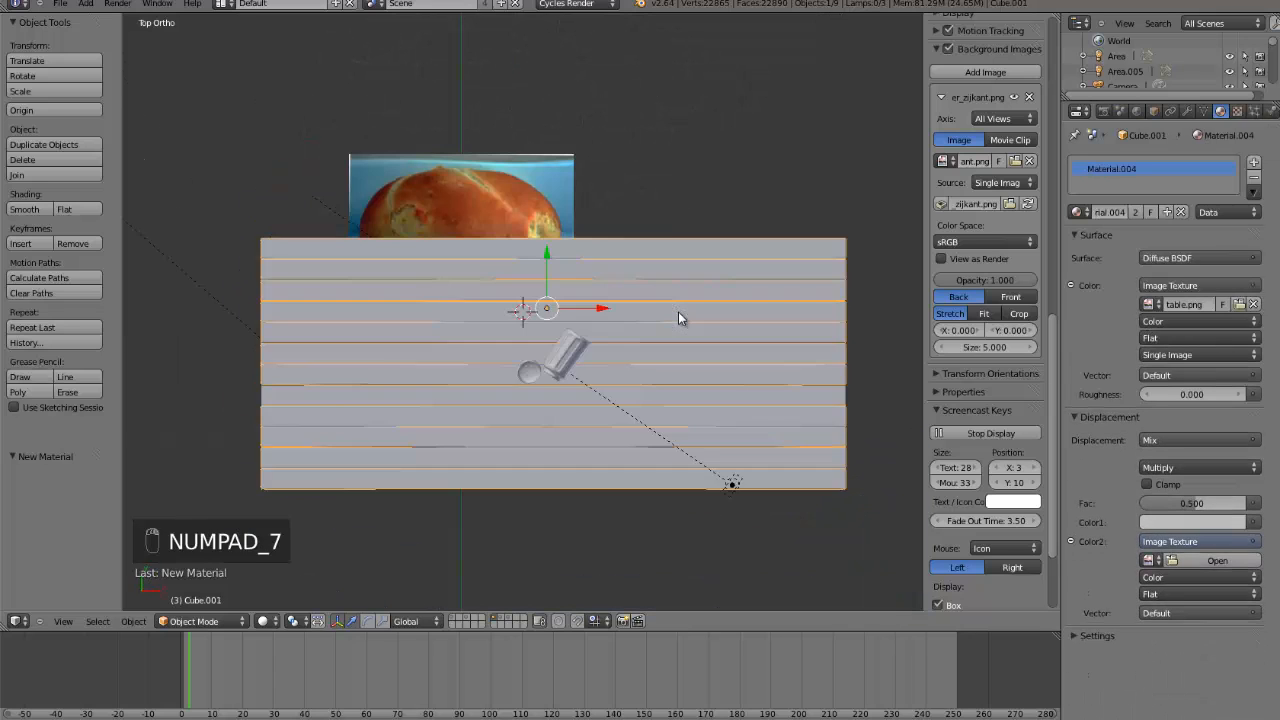
{"action": "key", "text": "z"}
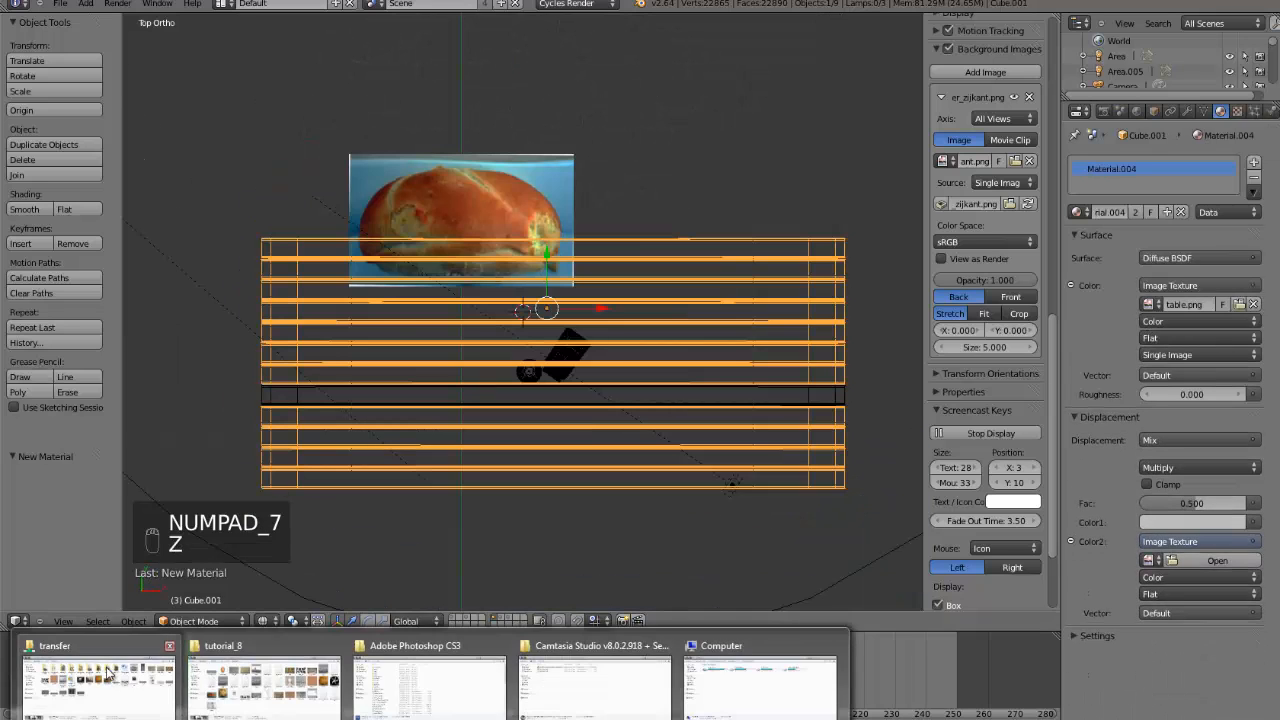
- Switch to the tutorial_8 folder in the file explorer and view the table wood texture image
{"action": "left_click", "coordinate": [422, 648]}
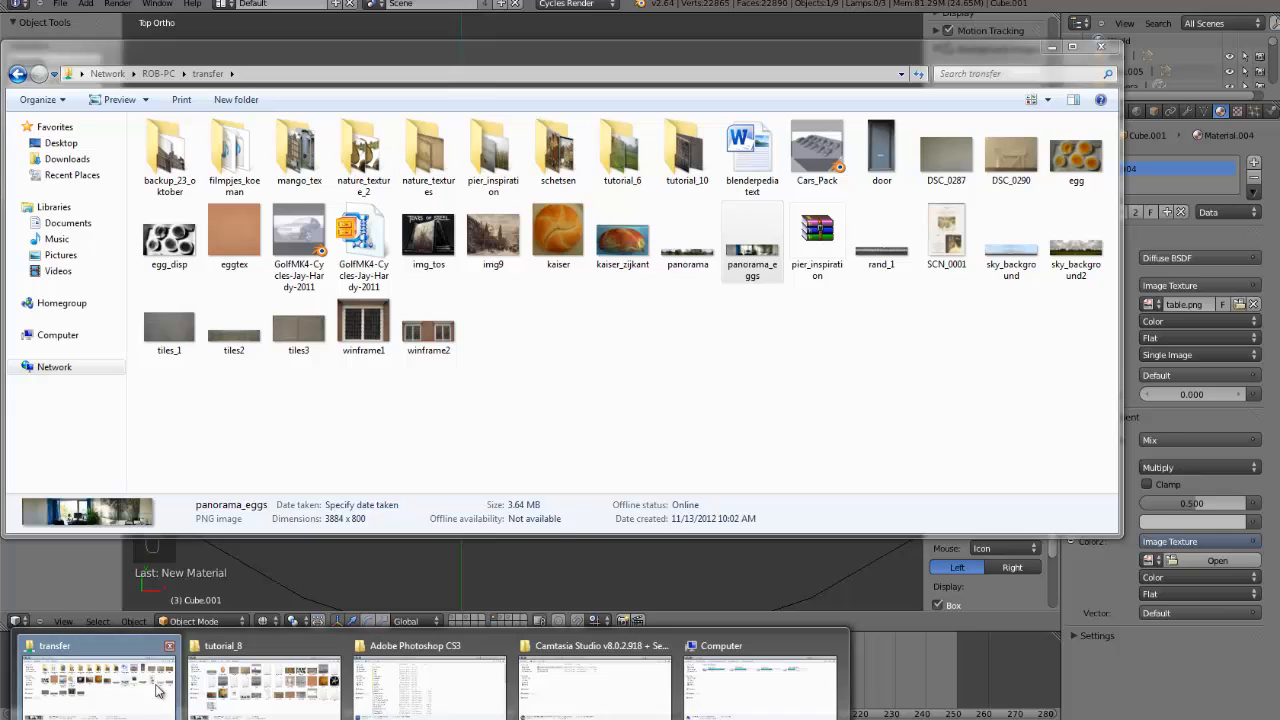
{"action": "left_click", "coordinate": [204, 684]}
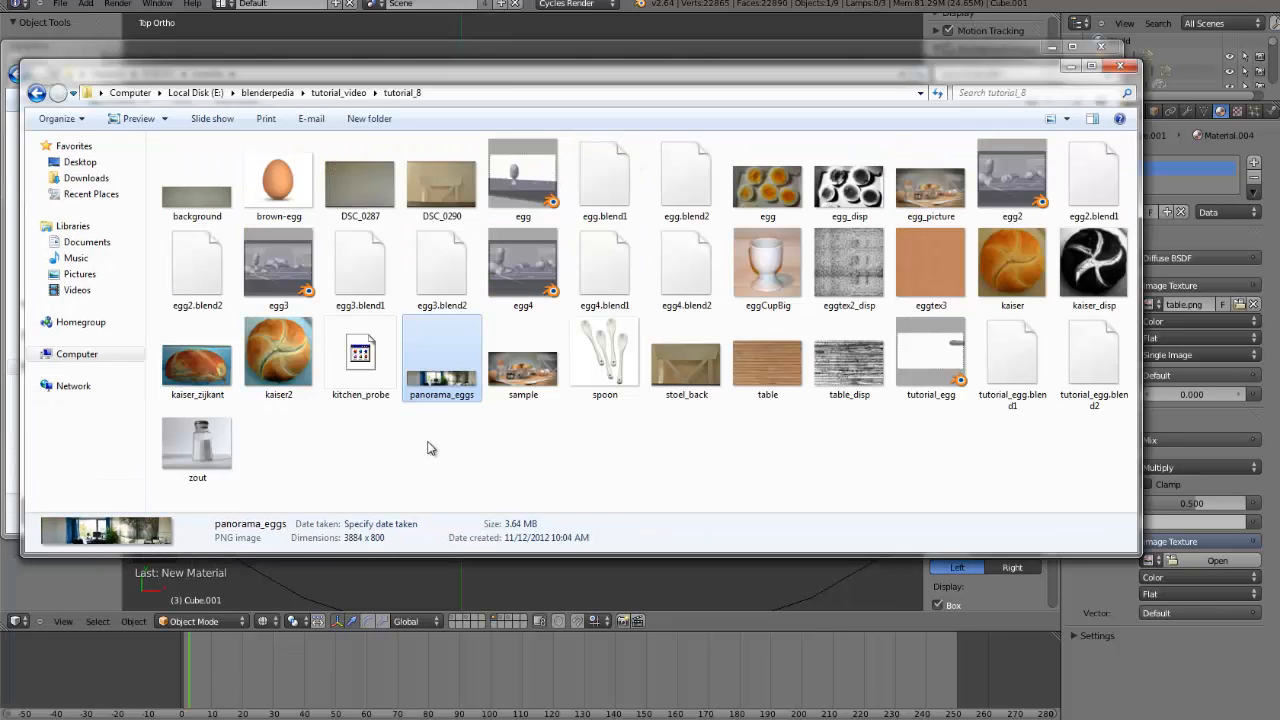
{"action": "double_click", "coordinate": [766, 362]}
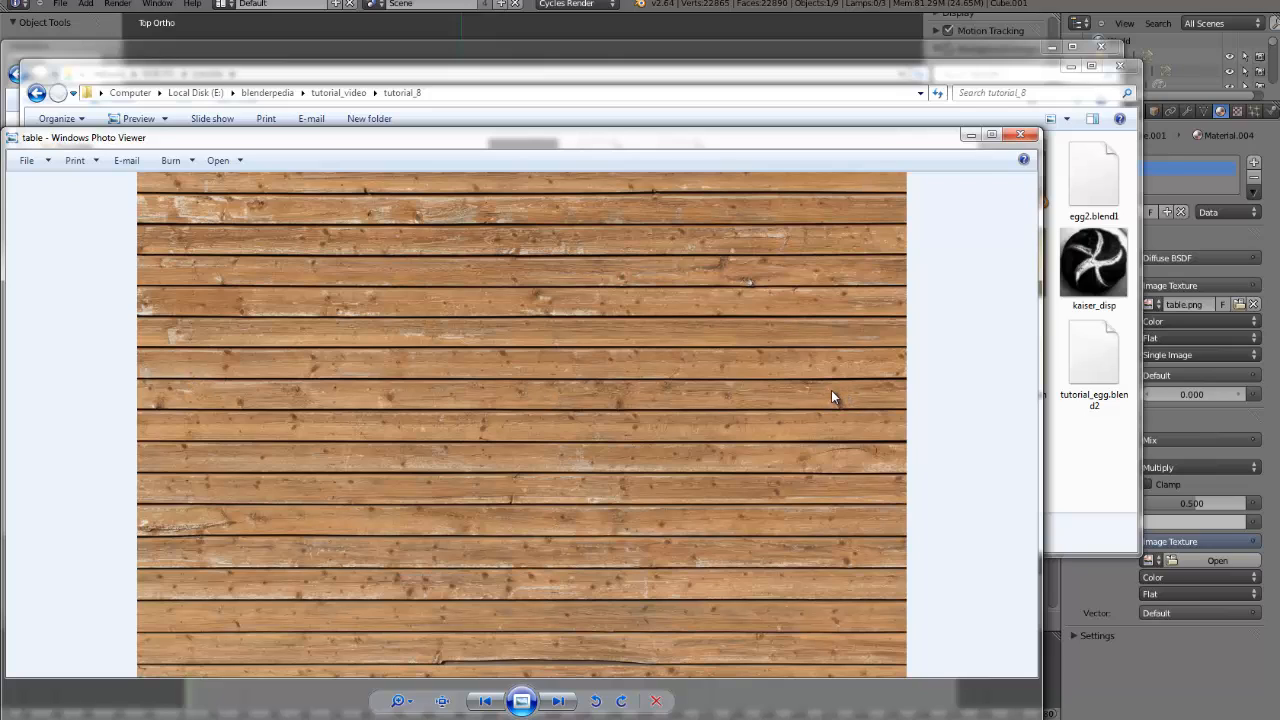
{"action": "left_click", "coordinate": [562, 14]}
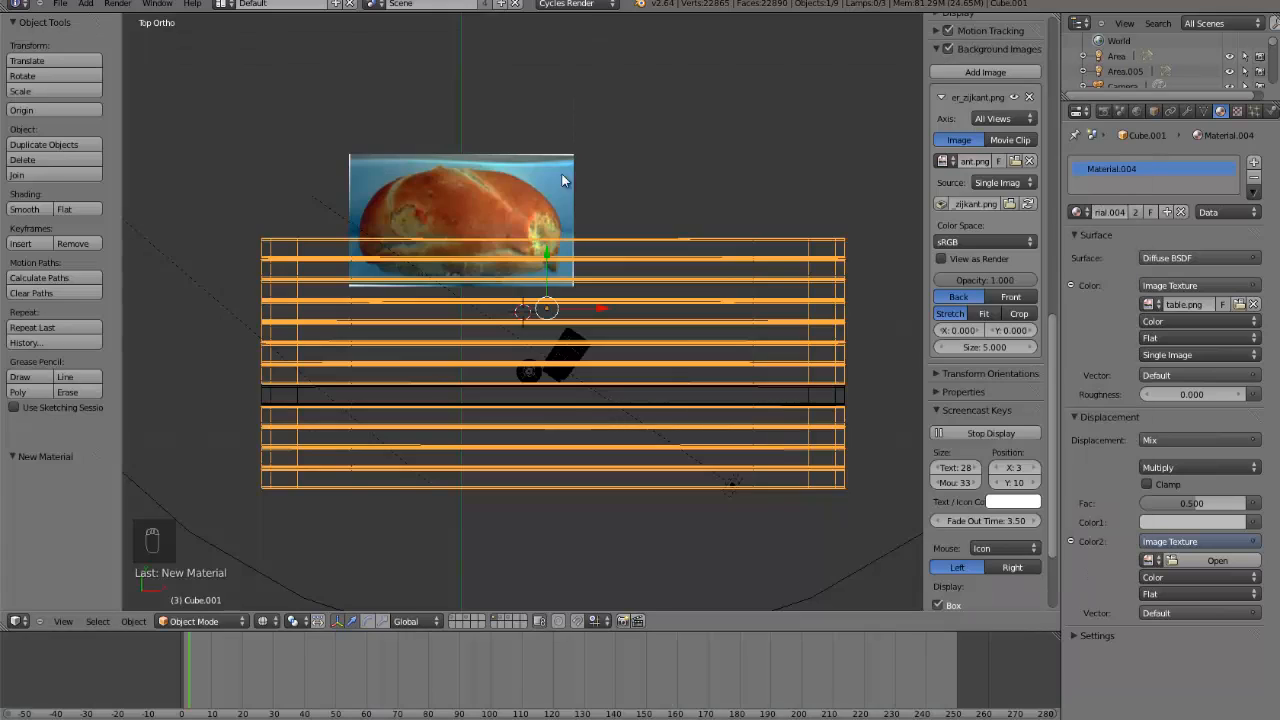
- Replace the background image with table.png from the tutorial_8 folder, browsing the files as thumbnails
{"action": "scroll", "coordinate": [630, 404], "scroll_direction": "up", "scroll_amount": 5}
{"action": "scroll", "coordinate": [740, 374], "scroll_direction": "down", "scroll_amount": 4}
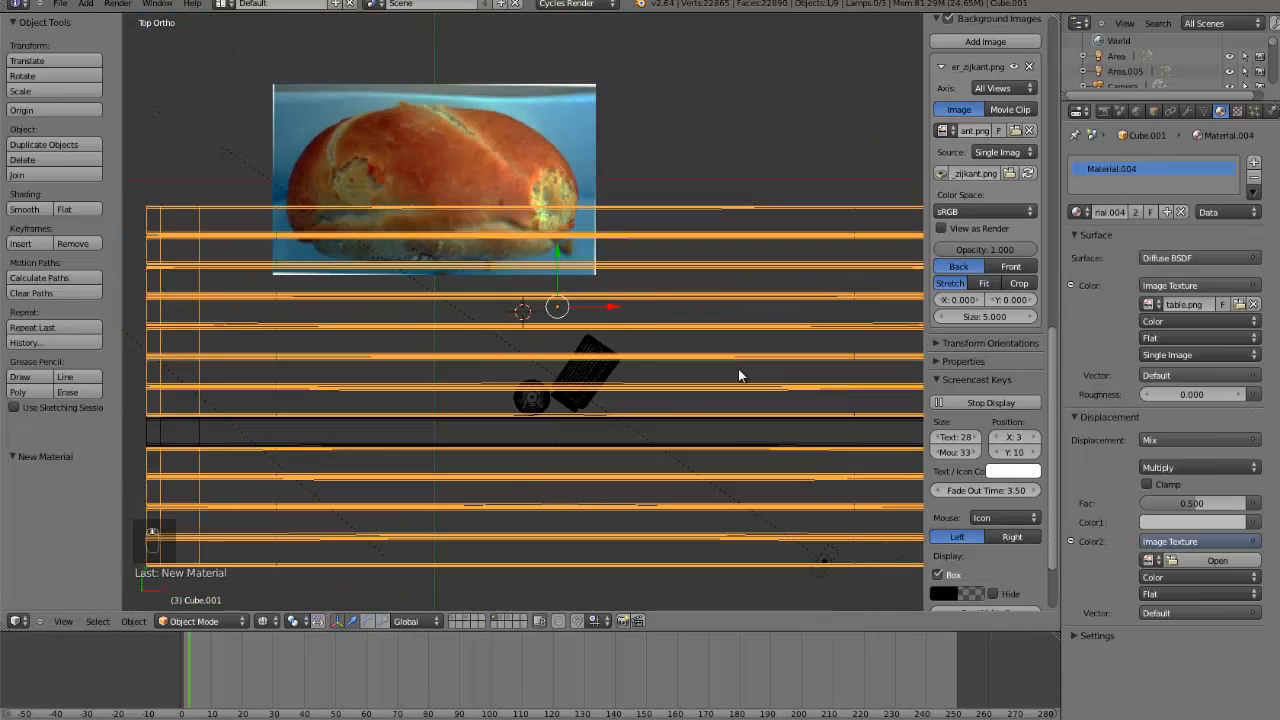
{"action": "scroll", "coordinate": [996, 499], "scroll_direction": "down", "scroll_amount": 3}
{"action": "scroll", "coordinate": [953, 377], "scroll_direction": "up", "scroll_amount": 7}
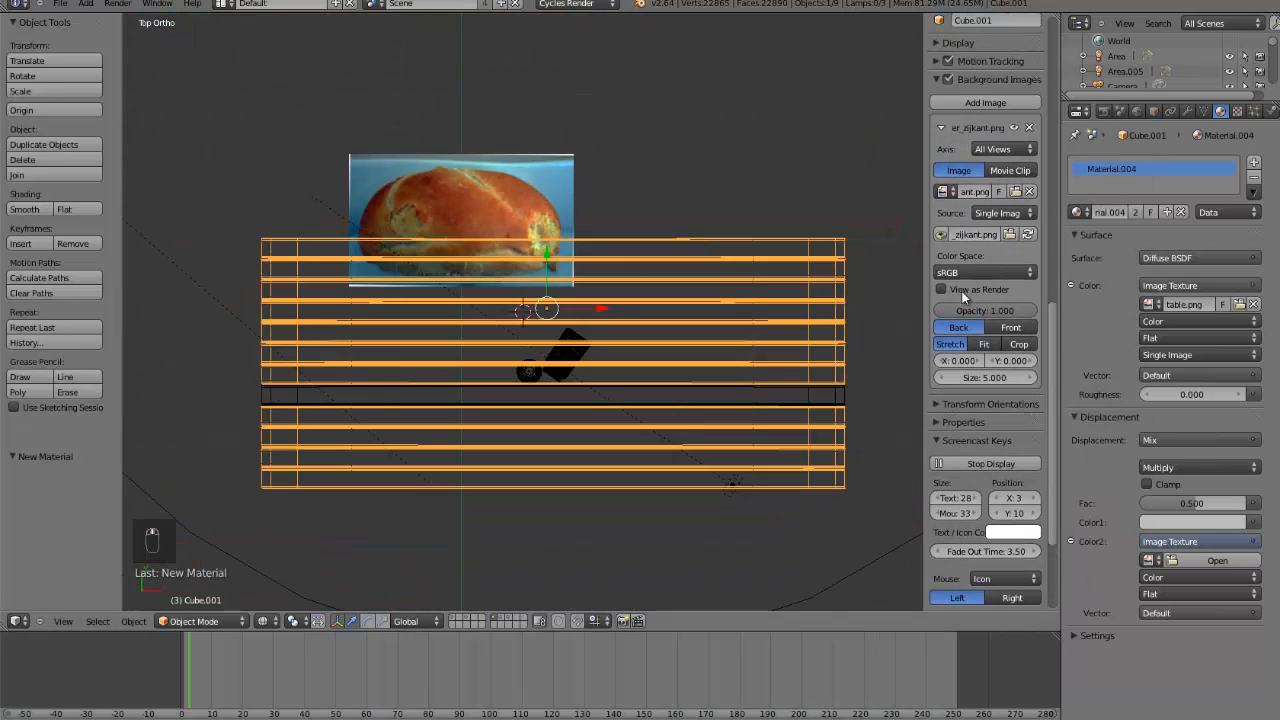
{"action": "left_click", "coordinate": [1014, 314]}
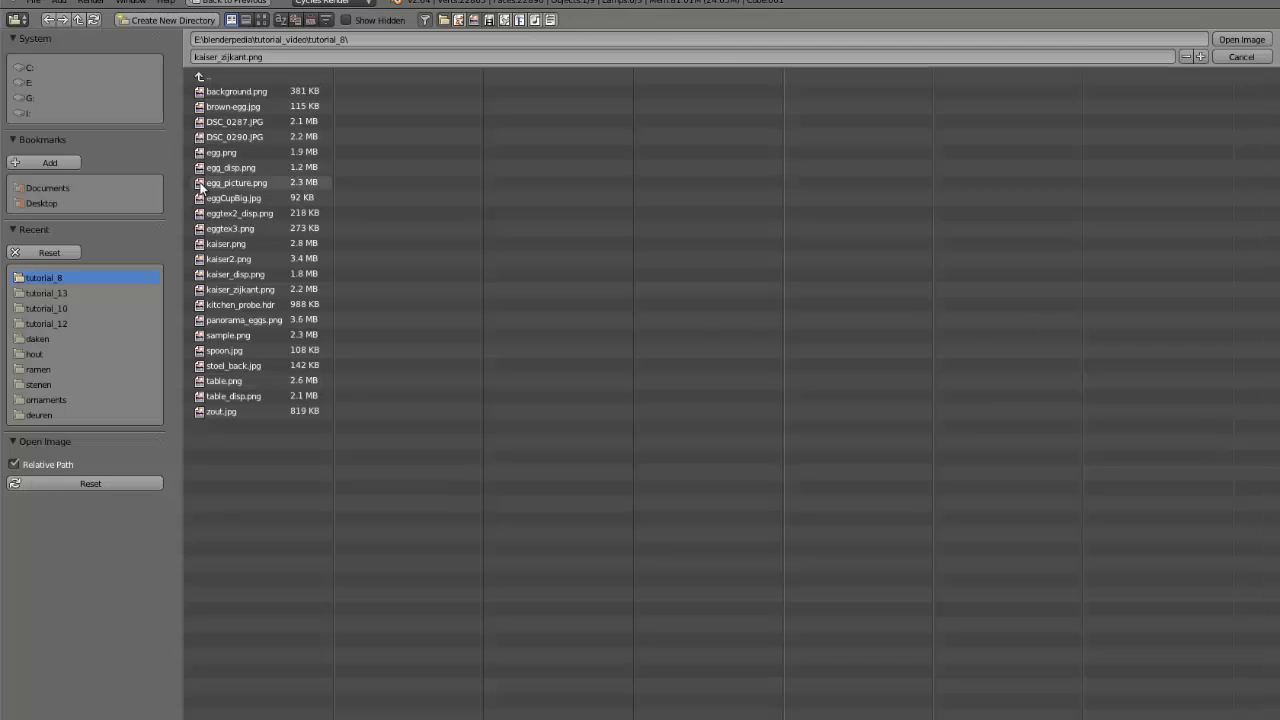
{"action": "left_click", "coordinate": [261, 20]}
{"action": "left_click", "coordinate": [1052, 240]}
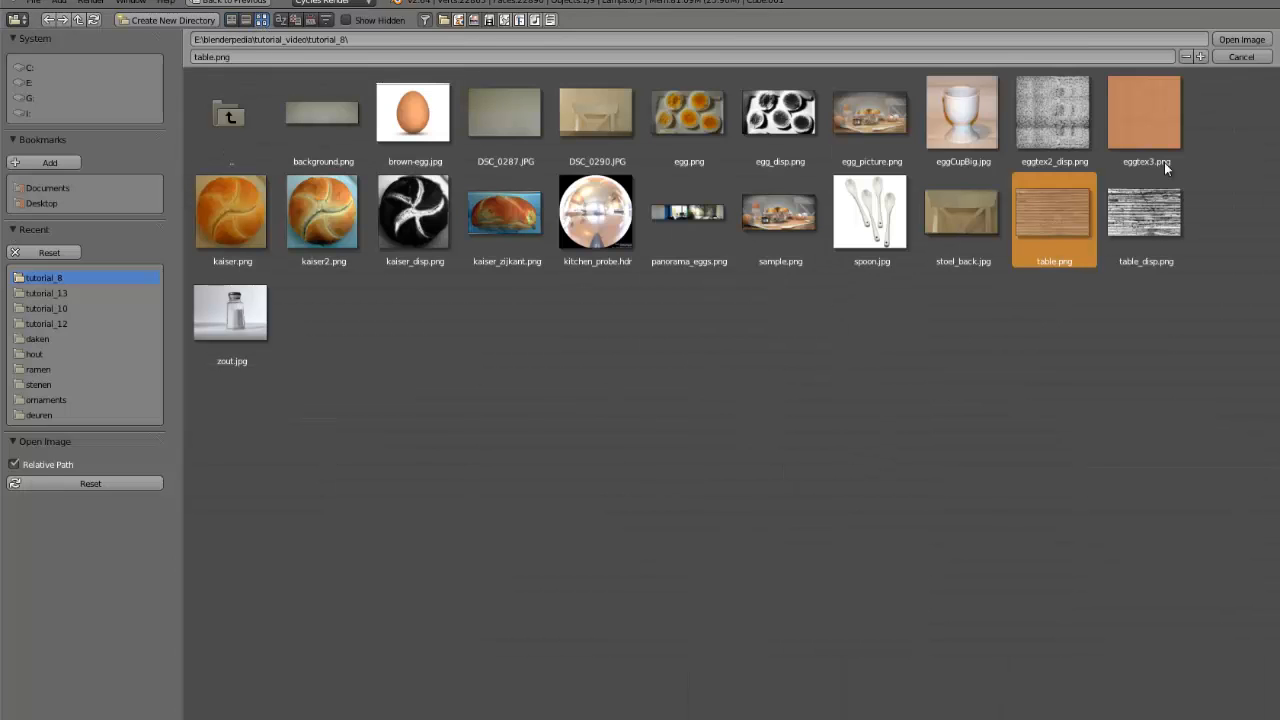
{"action": "left_click", "coordinate": [1250, 42]}
- Switch to an empty layer and add a cube over the table background image
{"action": "scroll", "coordinate": [575, 390], "scroll_direction": "down", "scroll_amount": 4}
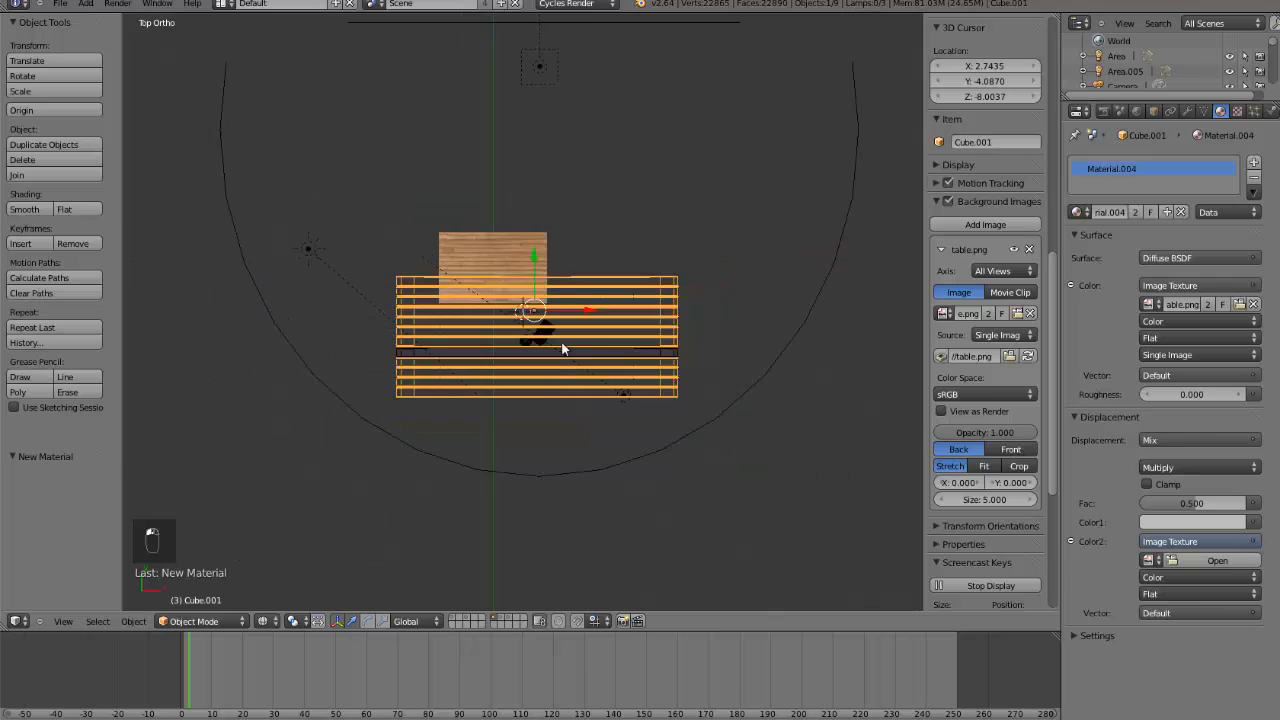
{"action": "scroll", "coordinate": [563, 349], "scroll_direction": "up", "scroll_amount": 5}
{"action": "key", "text": "ctrl+KP_Decimal"}
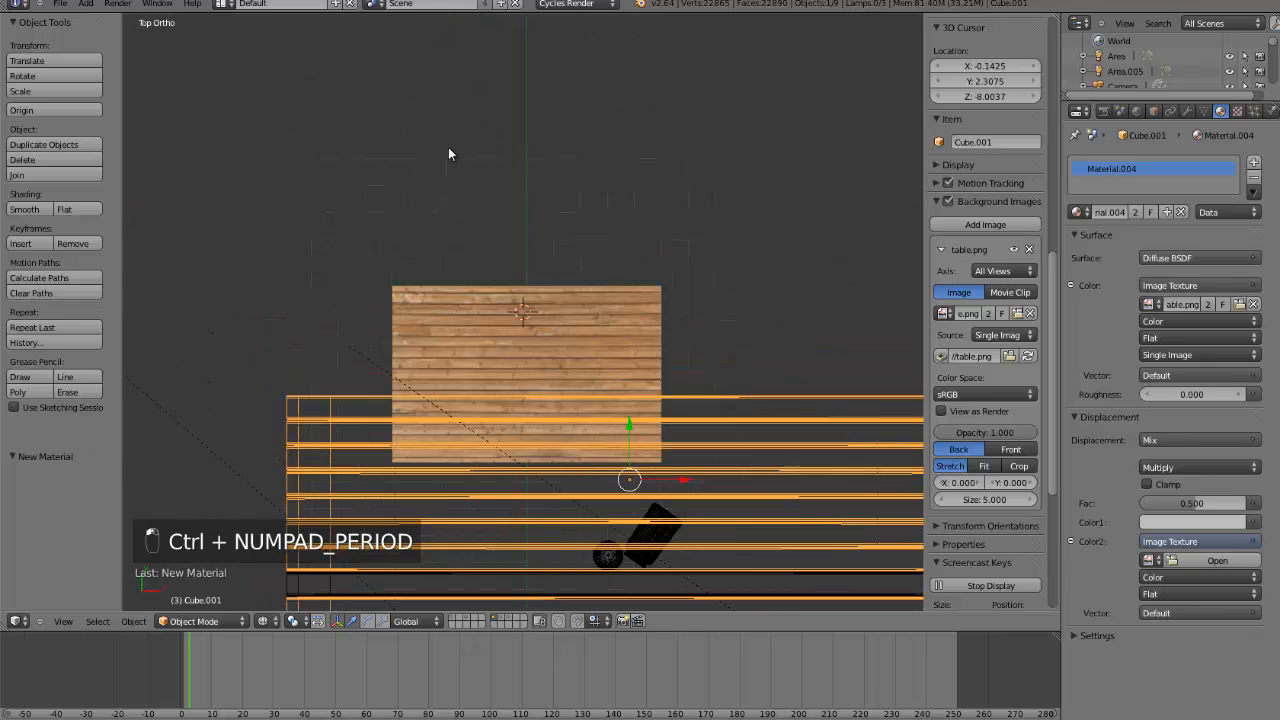
{"action": "left_click", "coordinate": [518, 622]}
{"action": "scroll", "coordinate": [550, 315], "scroll_direction": "up", "scroll_amount": 6}
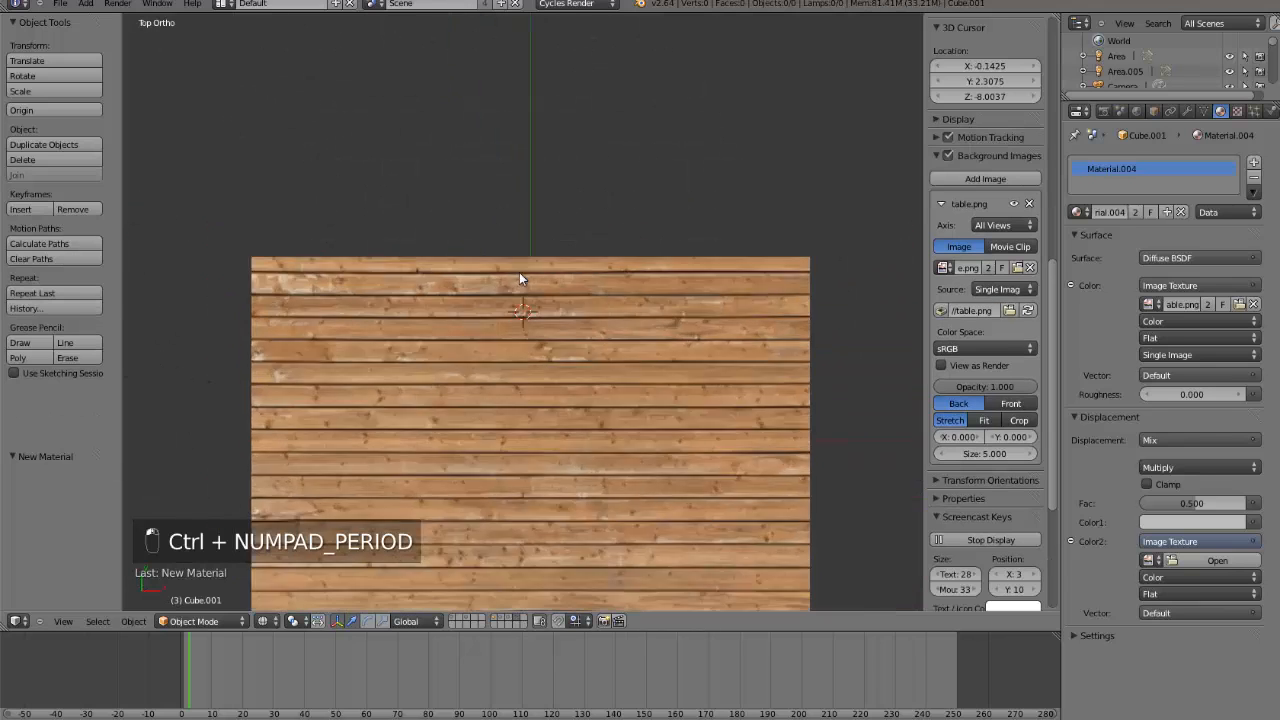
{"action": "left_click", "coordinate": [85, 4]}
{"action": "mouse_move", "coordinate": [105, 27]}
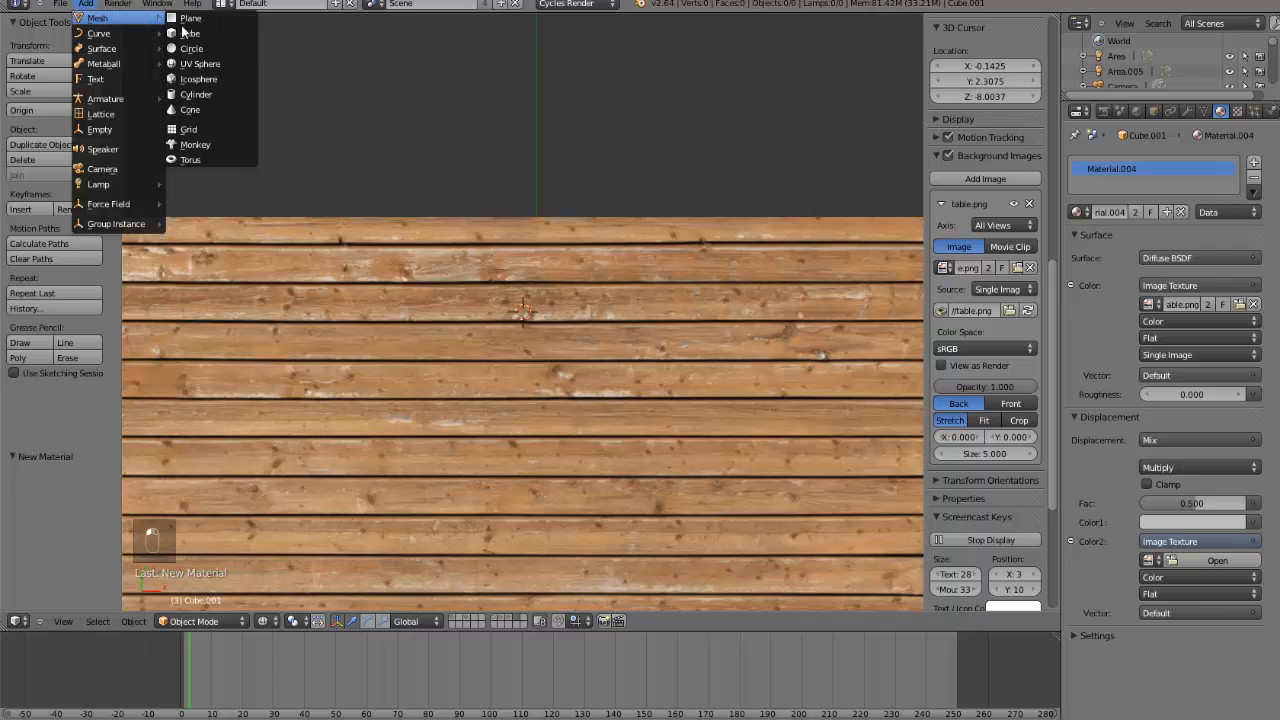
{"action": "left_click", "coordinate": [195, 33]}
- Scale the cube down to the height of one plank and position it on the third plank of the background image
{"action": "scroll", "coordinate": [555, 207], "scroll_direction": "down", "scroll_amount": 2}
{"action": "key", "text": "s"}
{"action": "left_click", "coordinate": [563, 325]}
{"action": "scroll", "coordinate": [561, 326], "scroll_direction": "up", "scroll_amount": 3}
{"action": "key", "text": "g"}
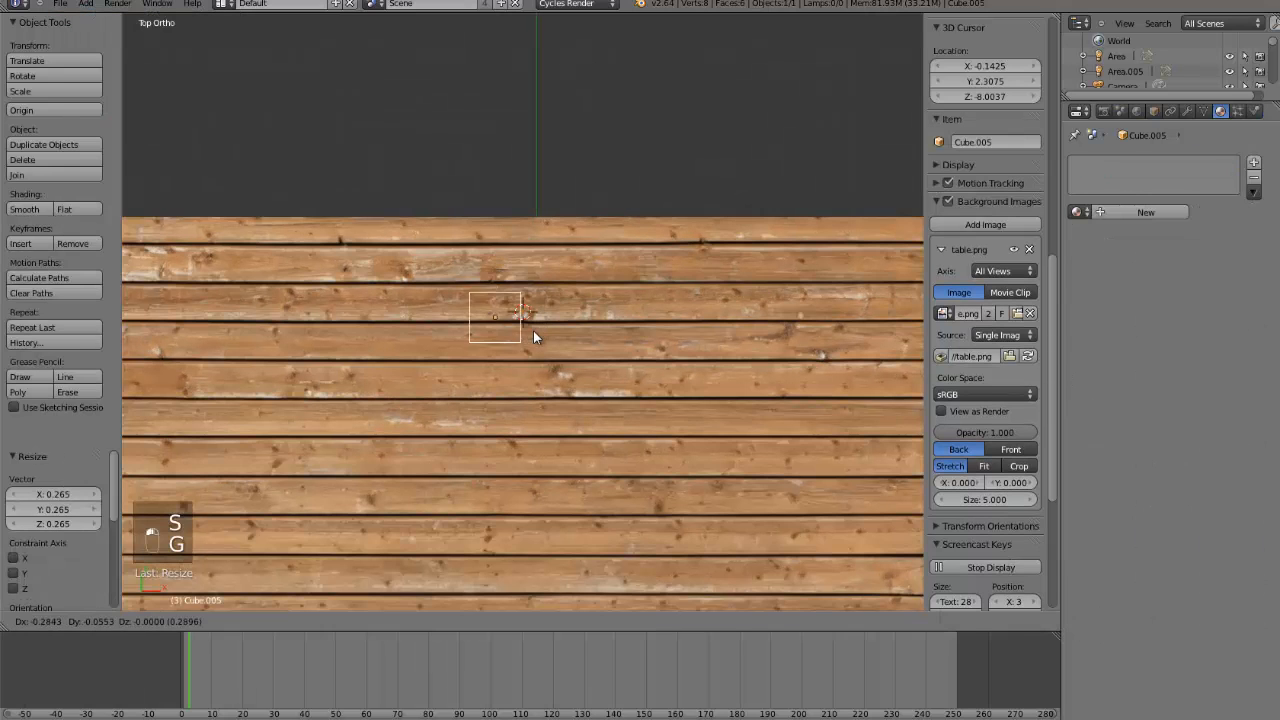
{"action": "left_click", "coordinate": [537, 315]}
{"action": "key", "text": "s"}
{"action": "left_click", "coordinate": [538, 317]}
{"action": "key", "text": "s"}
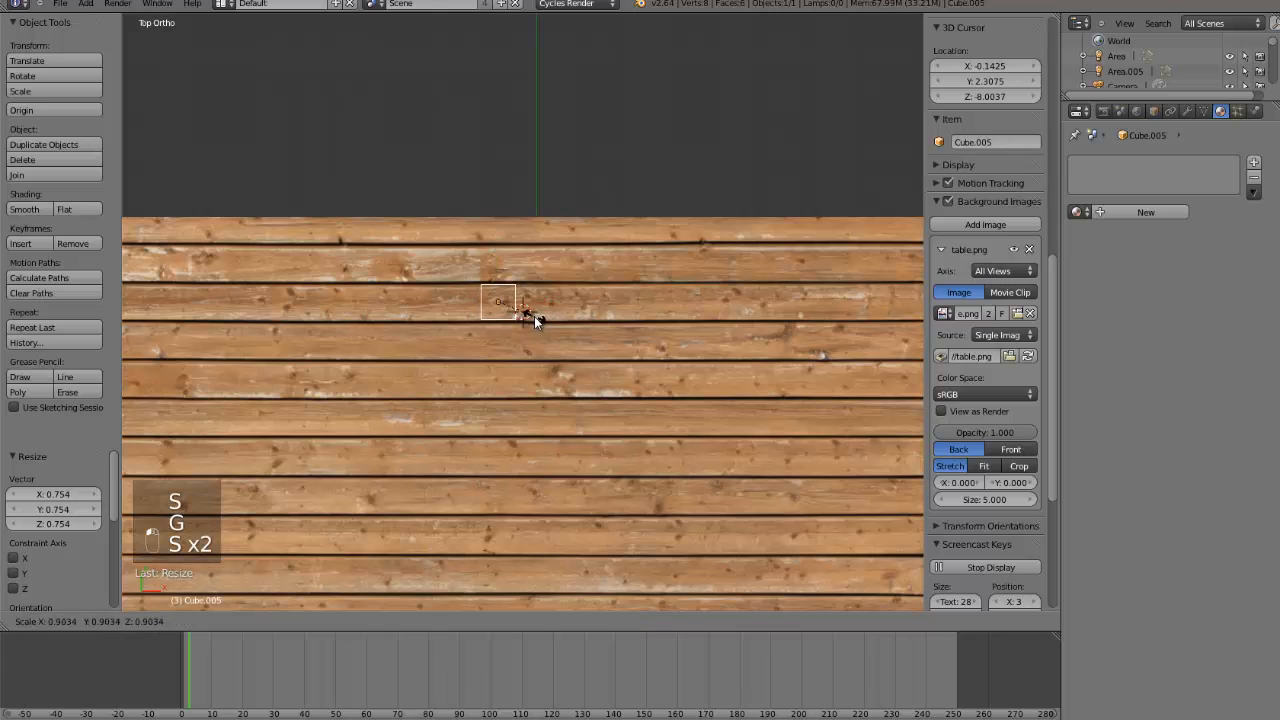
{"action": "left_click", "coordinate": [534, 317]}
- Stretch the cube along the X axis by about 10.28 and again by about 2.5 to cover most of the plank's length
{"action": "scroll", "coordinate": [534, 317], "scroll_direction": "down", "scroll_amount": 4}
{"action": "key", "text": "s"}
{"action": "key", "text": "x"}
{"action": "left_click", "coordinate": [763, 330]}
{"action": "key", "text": "s"}
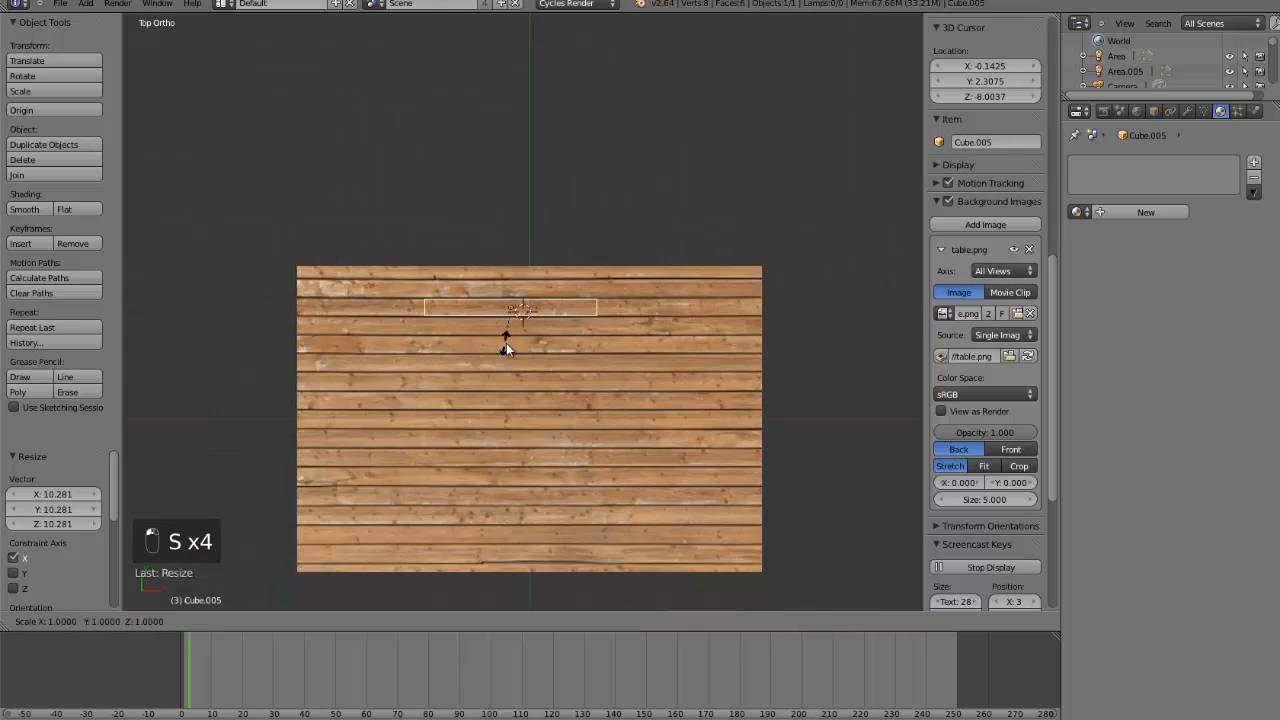
{"action": "key", "text": "x"}
{"action": "left_click", "coordinate": [499, 404]}
- Flatten the plank along the Z axis in two passes, the last by about 0.48, and show it in solid shading
{"action": "middle_click_drag", "start_coordinate": [499, 404], "coordinate": [713, 312]}
{"action": "key", "text": "s"}
{"action": "key", "text": "z"}
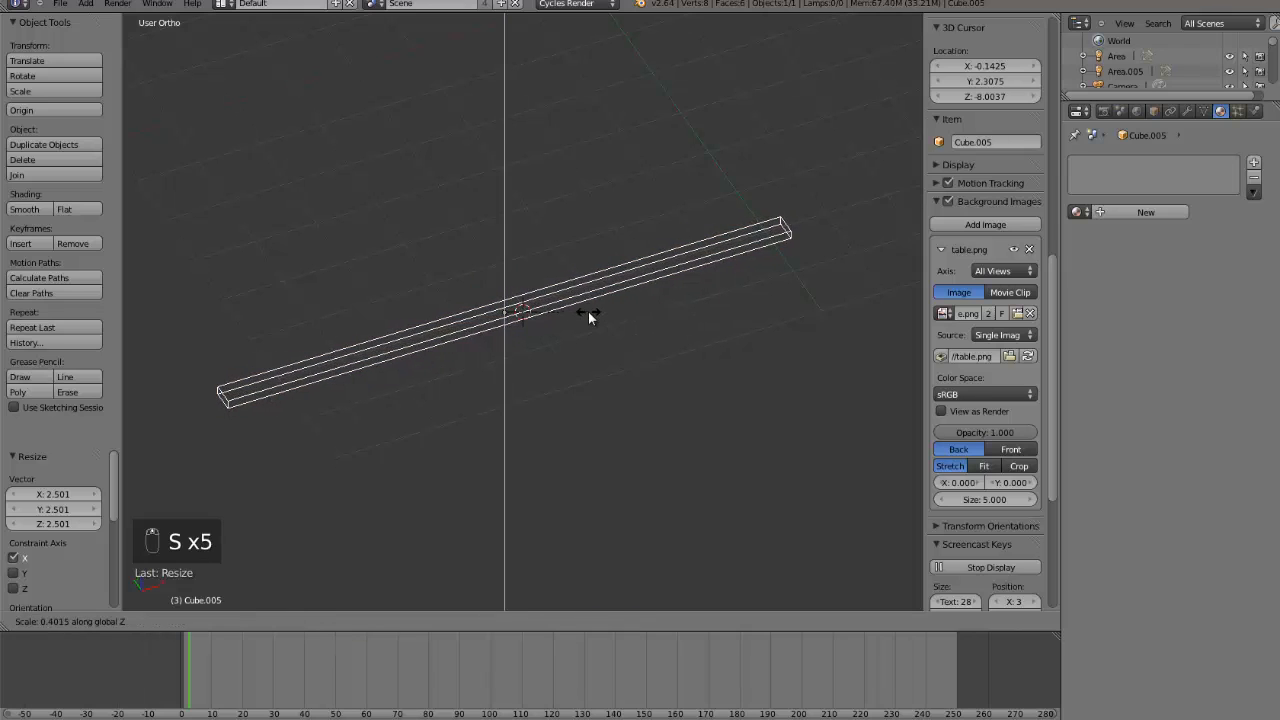
{"action": "left_click", "coordinate": [590, 312]}
{"action": "key", "text": "z"}
{"action": "scroll", "coordinate": [609, 321], "scroll_direction": "up", "scroll_amount": 4}
{"action": "key", "text": "s"}
{"action": "key", "text": "z"}
{"action": "left_click", "coordinate": [605, 313]}
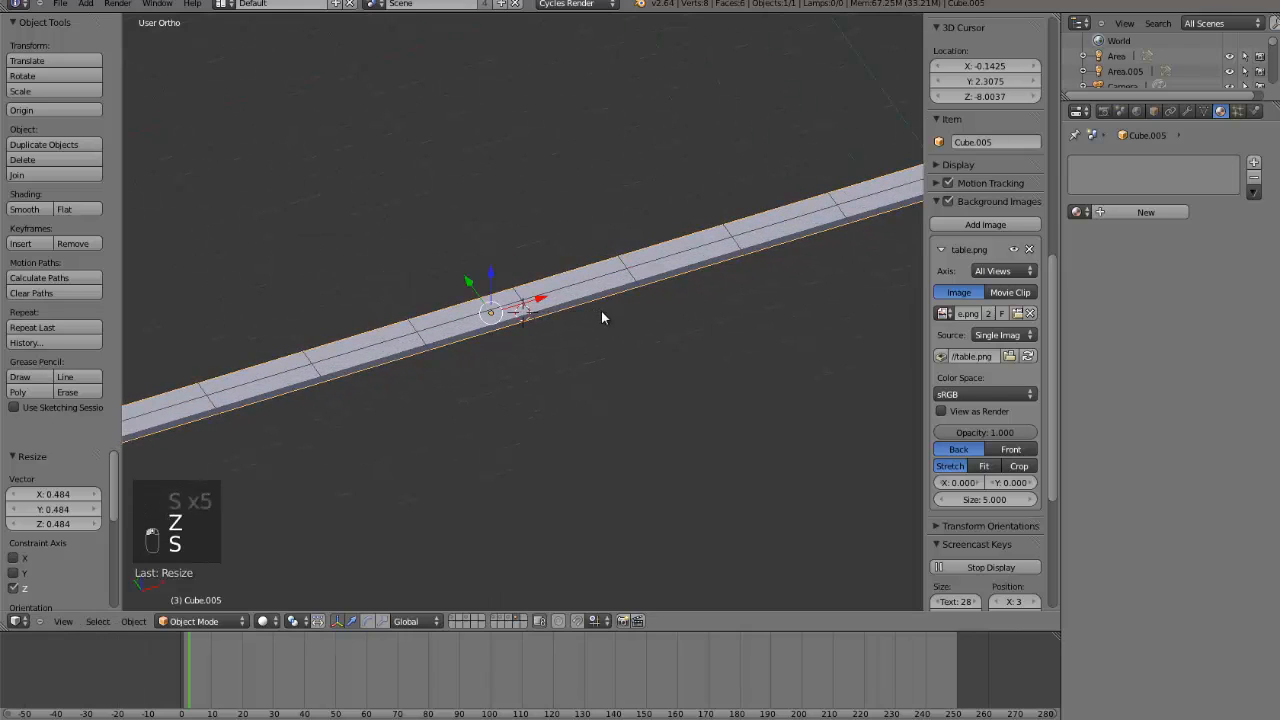
- Add a Subdivision Surface modifier to the plank
{"action": "key", "text": "Tab"}
{"action": "key", "text": "Tab"}
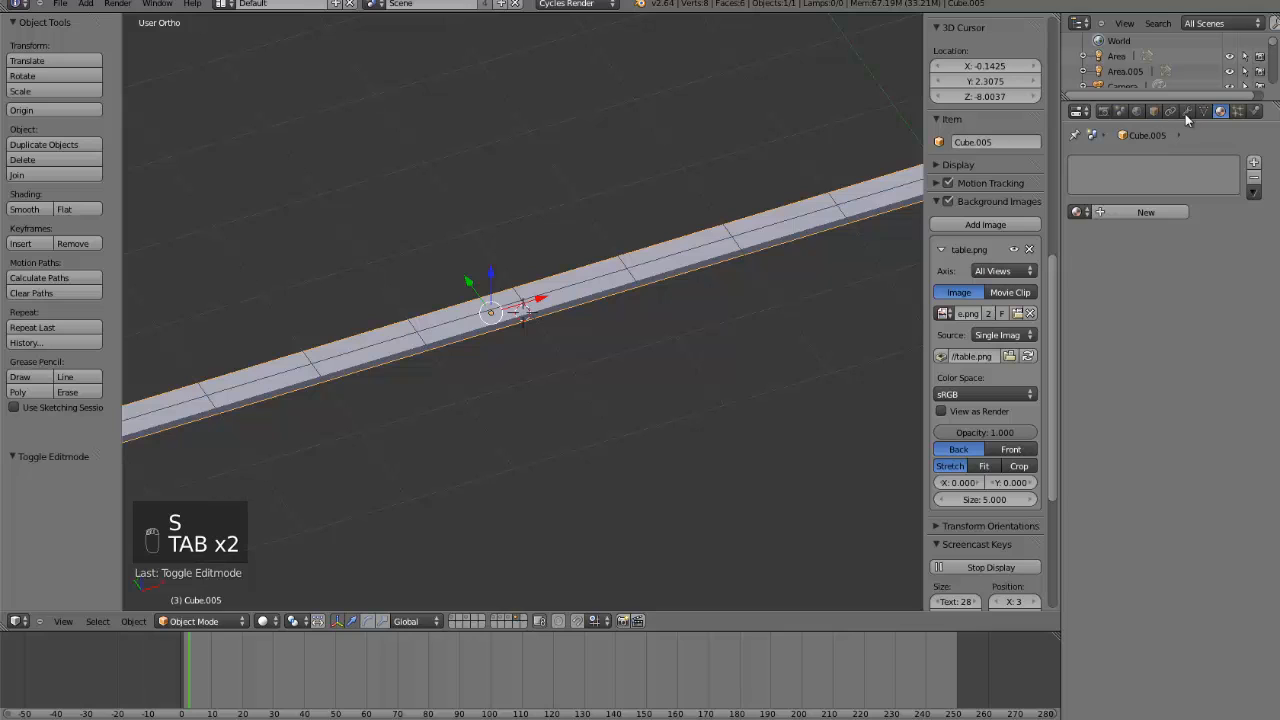
{"action": "left_click", "coordinate": [1187, 111]}
{"action": "left_click", "coordinate": [1150, 163]}
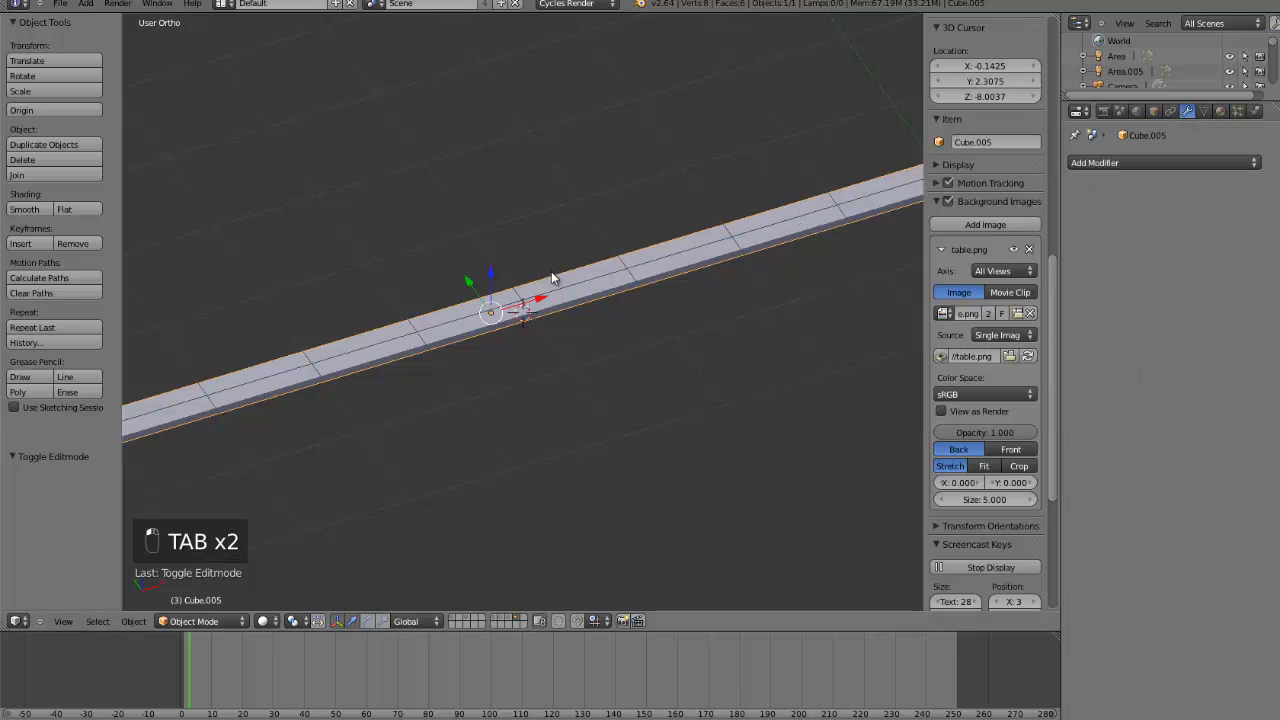
{"action": "left_click", "coordinate": [1137, 163]}
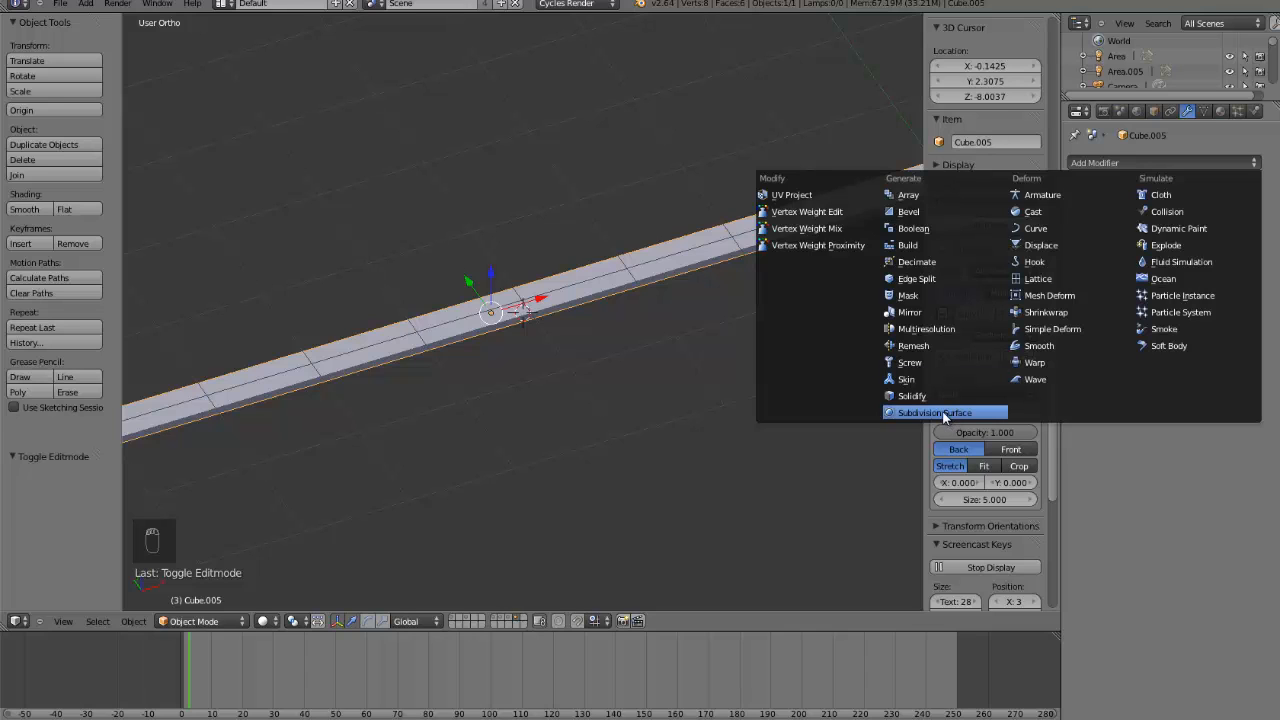
{"action": "left_click", "coordinate": [944, 413]}
- Add a loop cut across the plank and slide it close to one short end
{"action": "scroll", "coordinate": [321, 368], "scroll_direction": "down", "scroll_amount": 2}
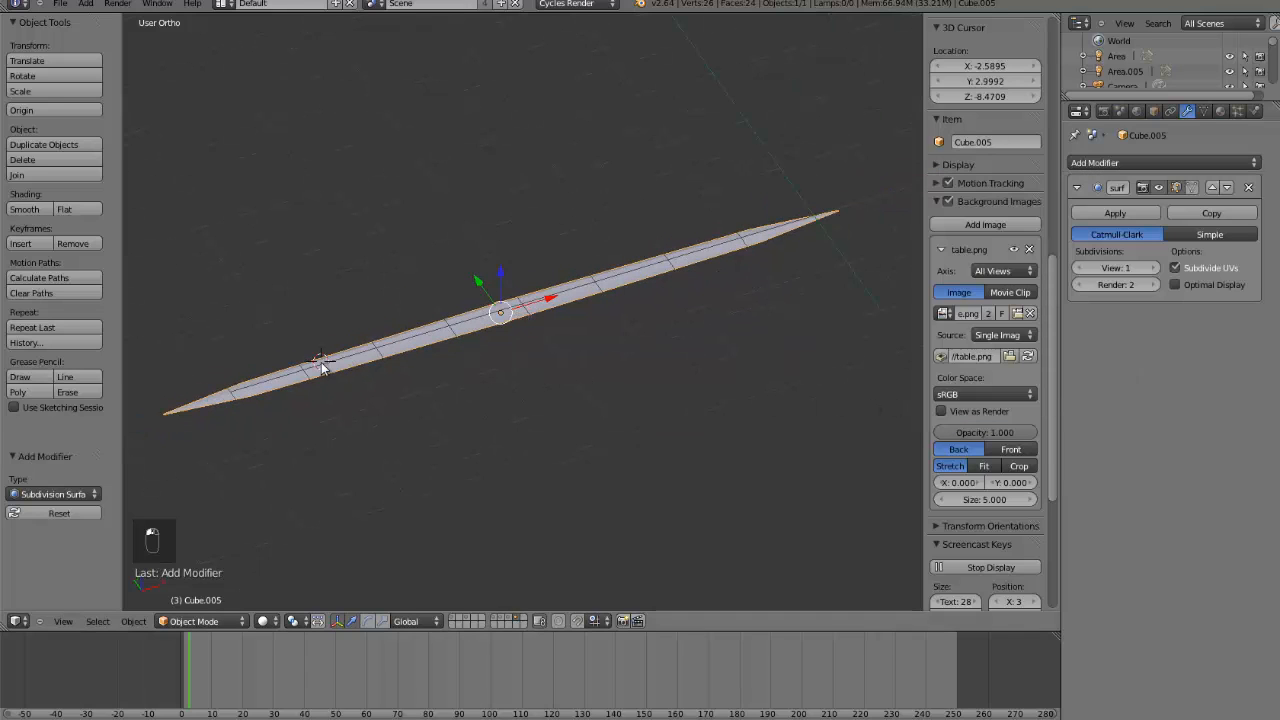
{"action": "key", "text": "ctrl+KP_Decimal"}
{"action": "key", "text": "Tab"}
{"action": "right_click", "coordinate": [289, 380]}
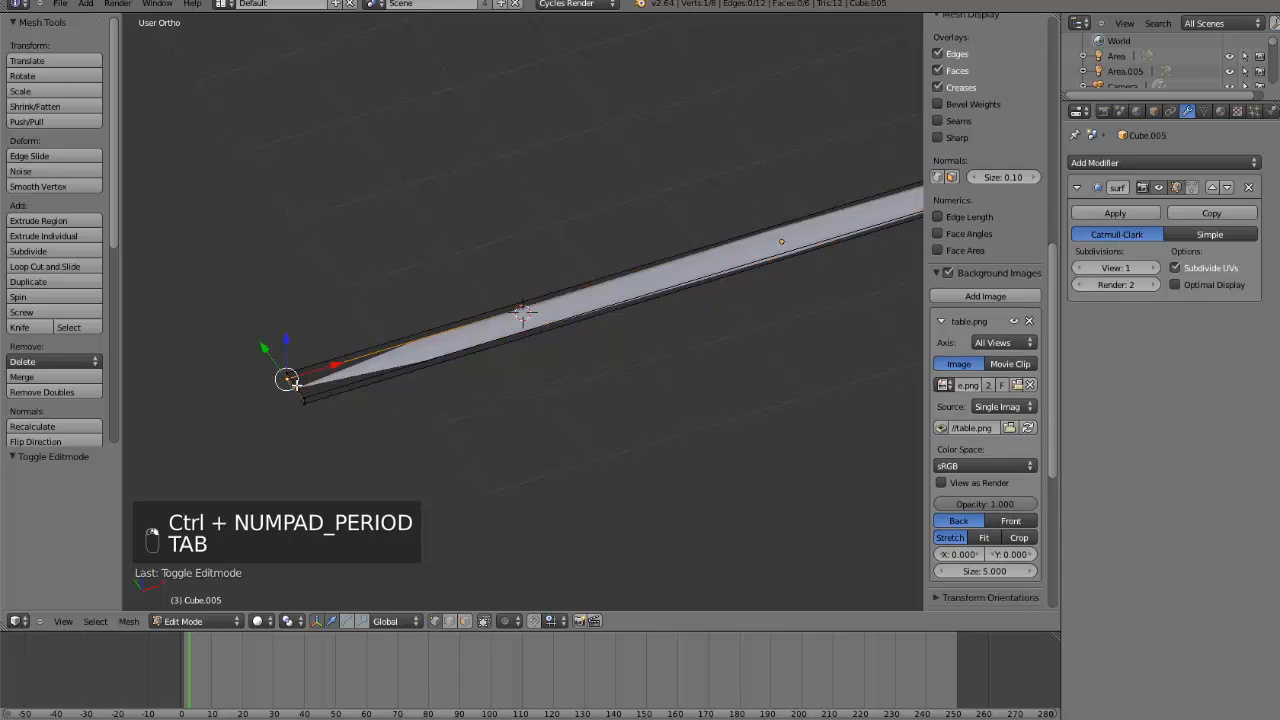
{"action": "key", "text": "ctrl+r"}
{"action": "left_click", "coordinate": [640, 303]}
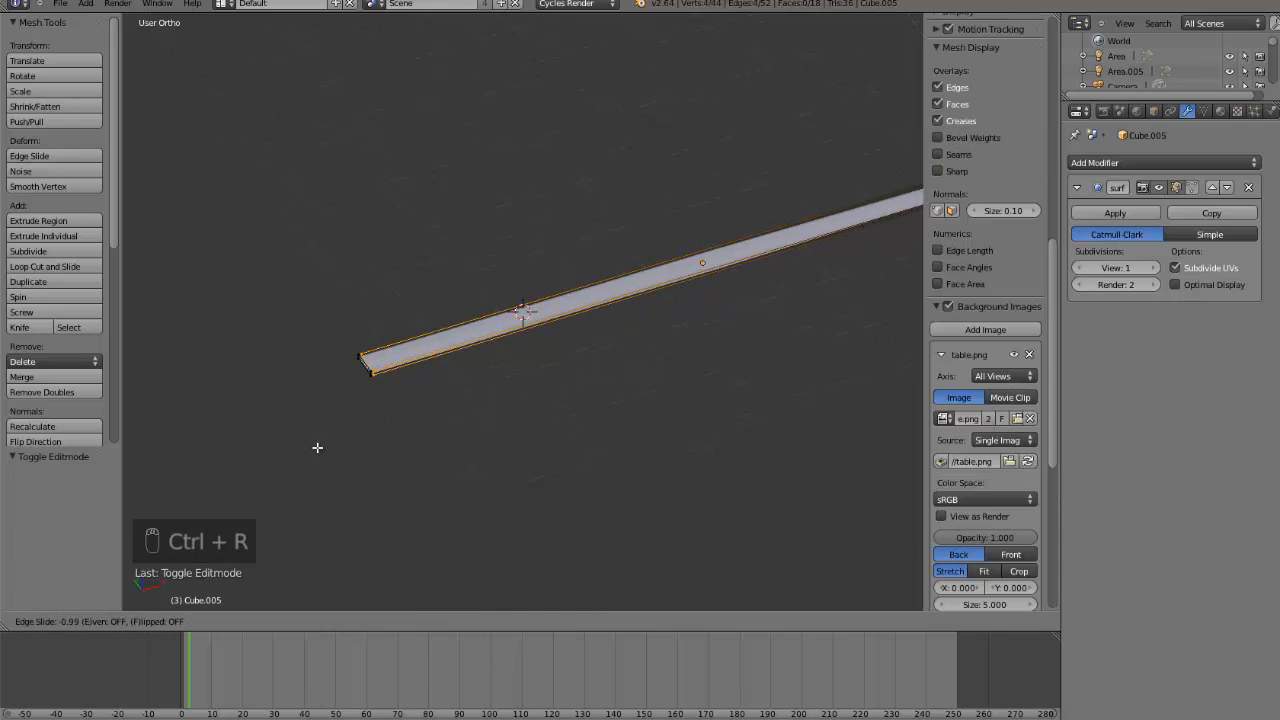
{"action": "left_click", "coordinate": [317, 447]}
- Add a loop cut close to the plank's opposite short end and nudge it about 0.019 outward along X
{"action": "middle_click_drag", "start_coordinate": [604, 308], "coordinate": [824, 215]}
{"action": "key", "text": "ctrl+KP_Decimal"}
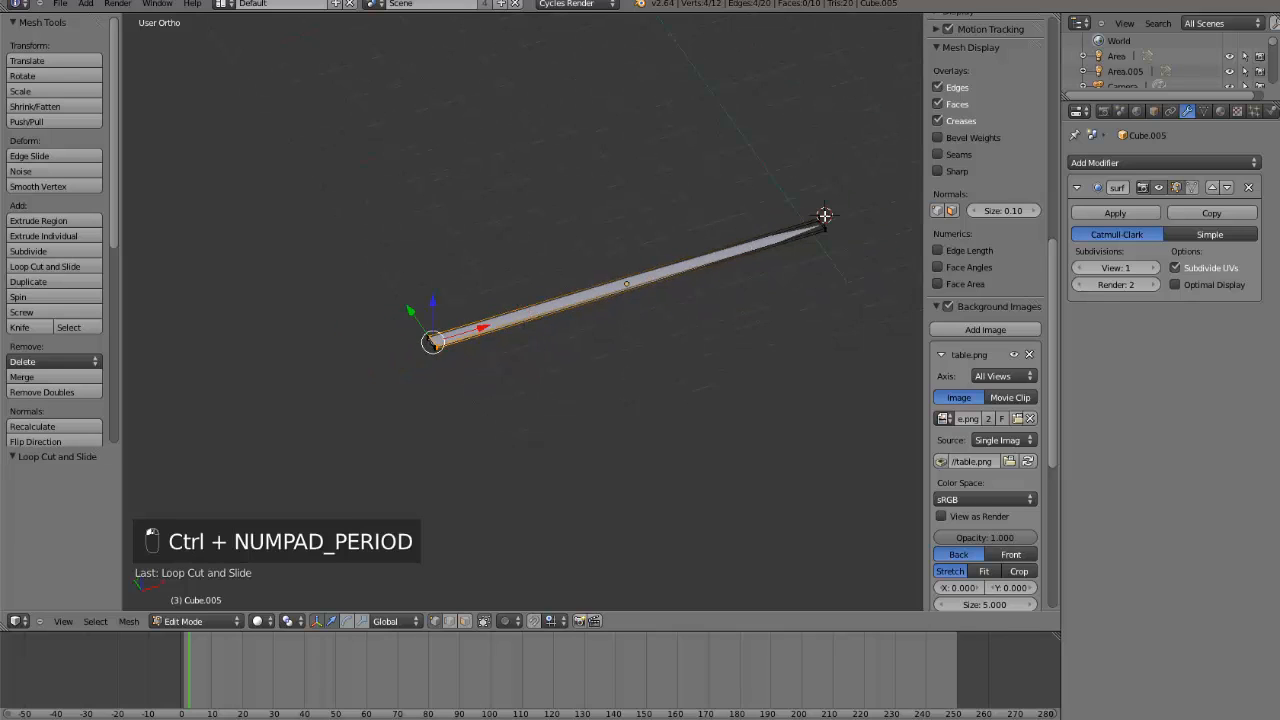
{"action": "key", "text": "ctrl+r"}
{"action": "key", "text": "ctrl+r"}
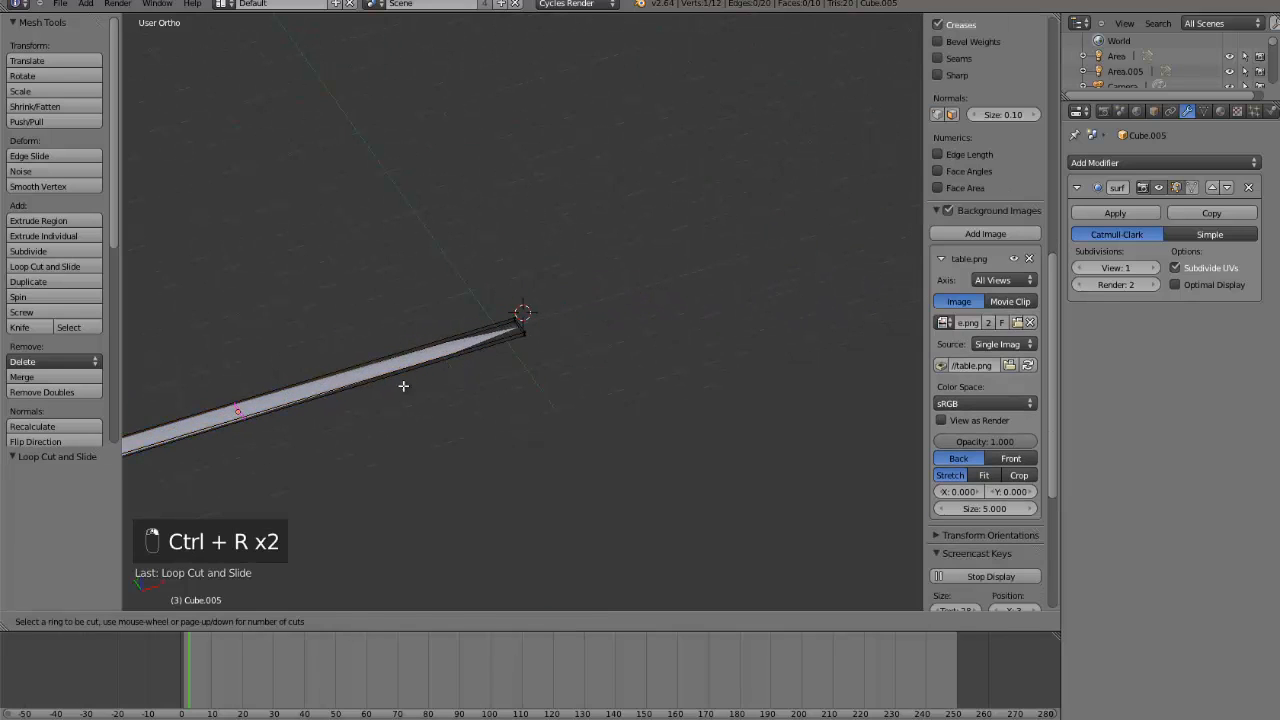
{"action": "right_click", "coordinate": [531, 339]}
{"action": "key", "text": "ctrl+r"}
{"action": "left_click", "coordinate": [276, 395]}
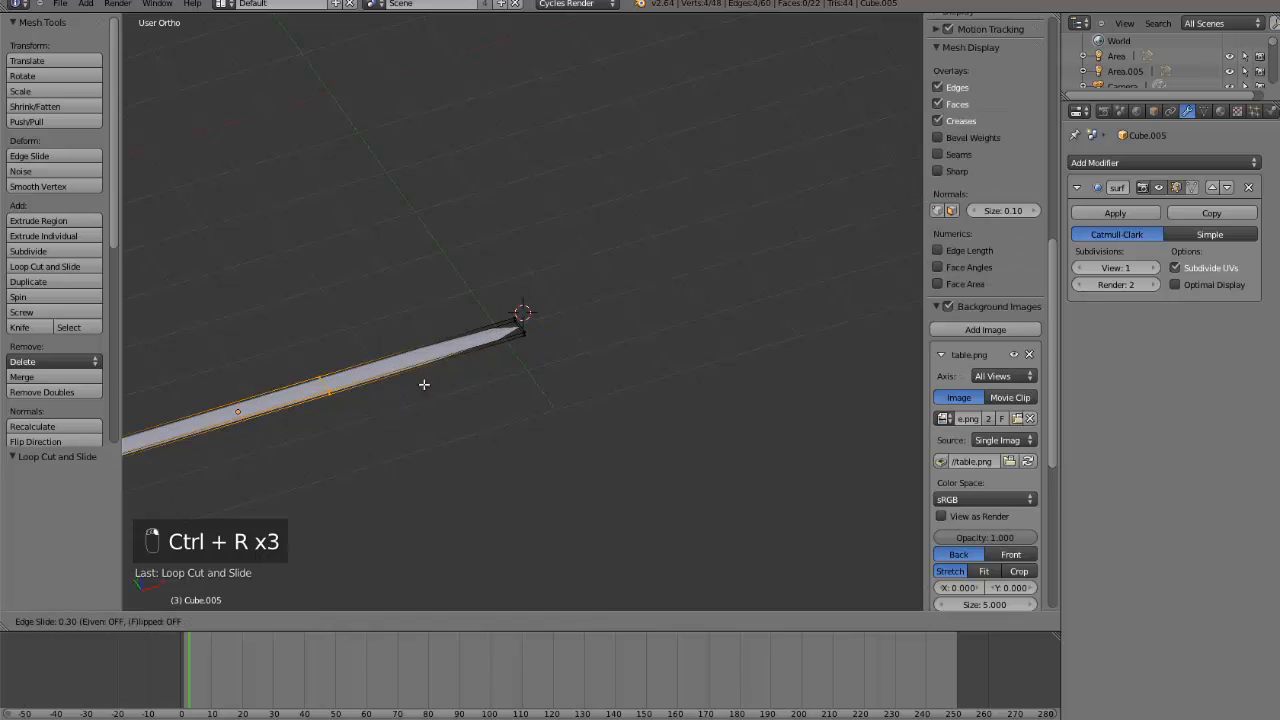
{"action": "left_click", "coordinate": [558, 337]}
{"action": "scroll", "coordinate": [550, 345], "scroll_direction": "up", "scroll_amount": 4}
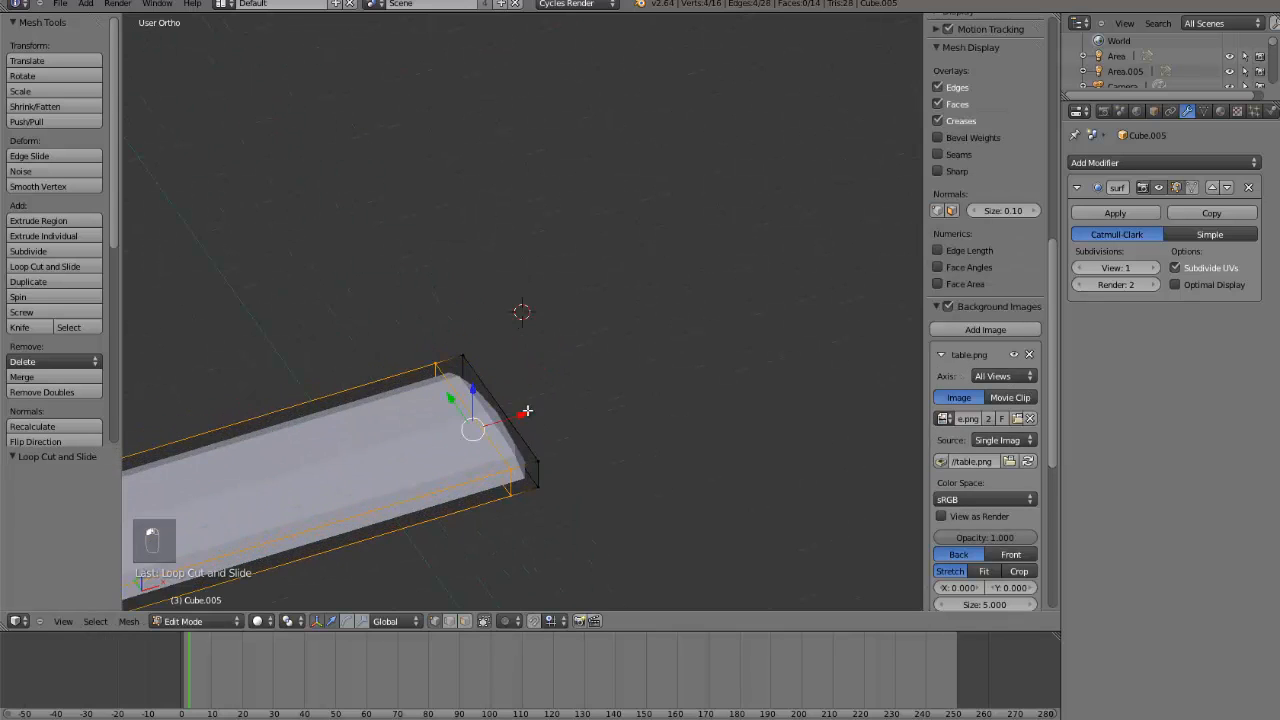
{"action": "left_click_drag", "start_coordinate": [508, 413], "coordinate": [536, 458]}
- Add two loop cuts around the plank's thickness, one near the top edge and one near the bottom edge
{"action": "key", "text": "ctrl+r"}
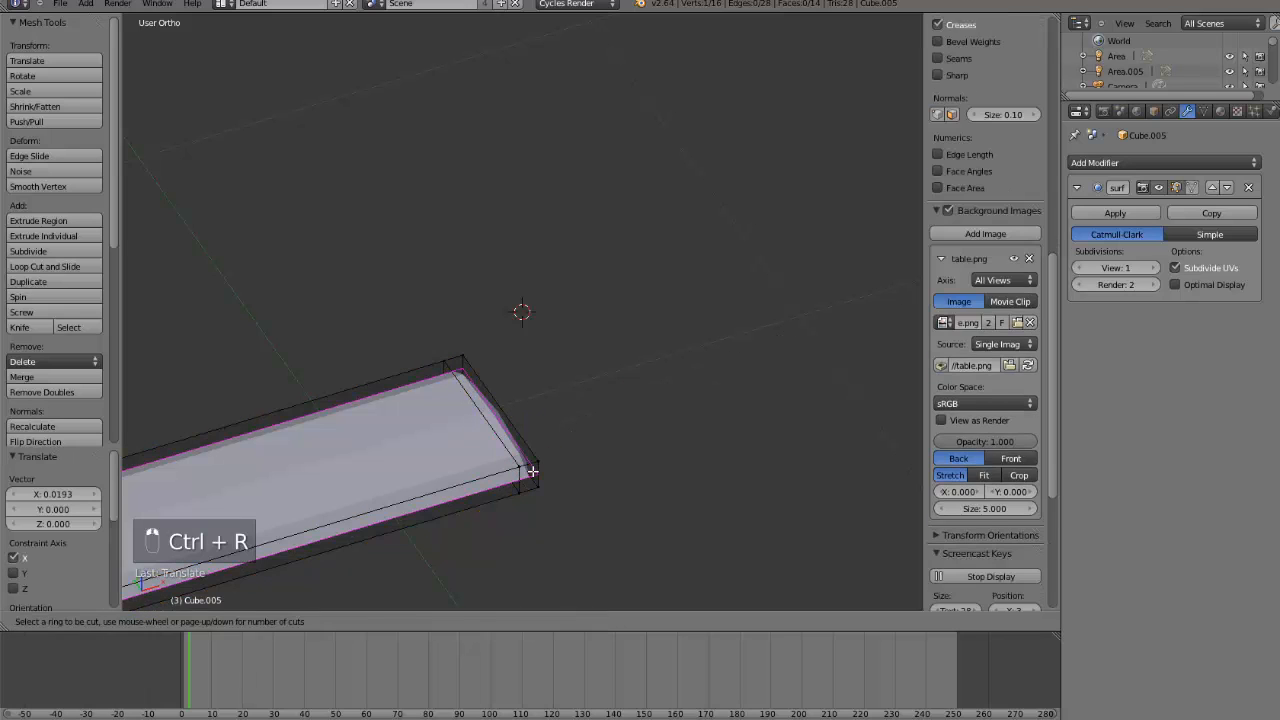
{"action": "left_click", "coordinate": [536, 466]}
{"action": "left_click", "coordinate": [540, 466]}
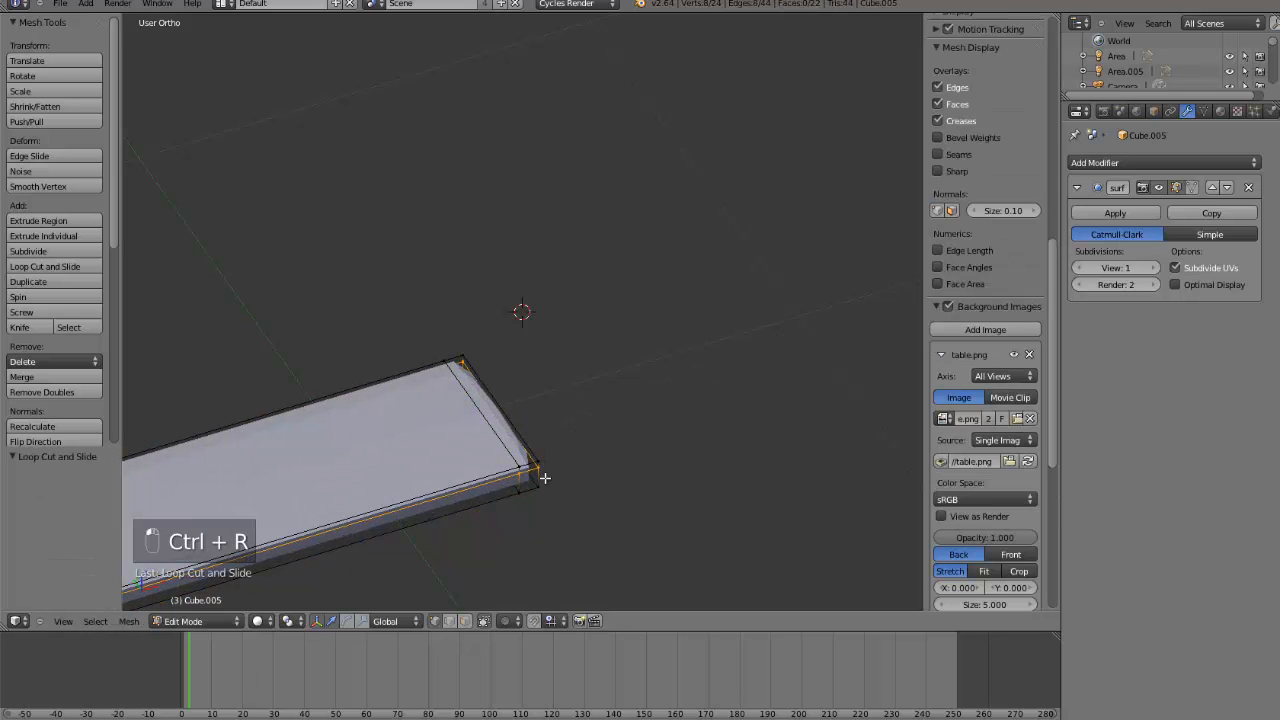
{"action": "key", "text": "ctrl+r"}
{"action": "left_click", "coordinate": [541, 478]}
{"action": "left_click", "coordinate": [543, 483]}
- Add lengthwise loop cuts close to both long sides of the plank and return to Object Mode
{"action": "middle_click_drag", "start_coordinate": [541, 483], "coordinate": [755, 450]}
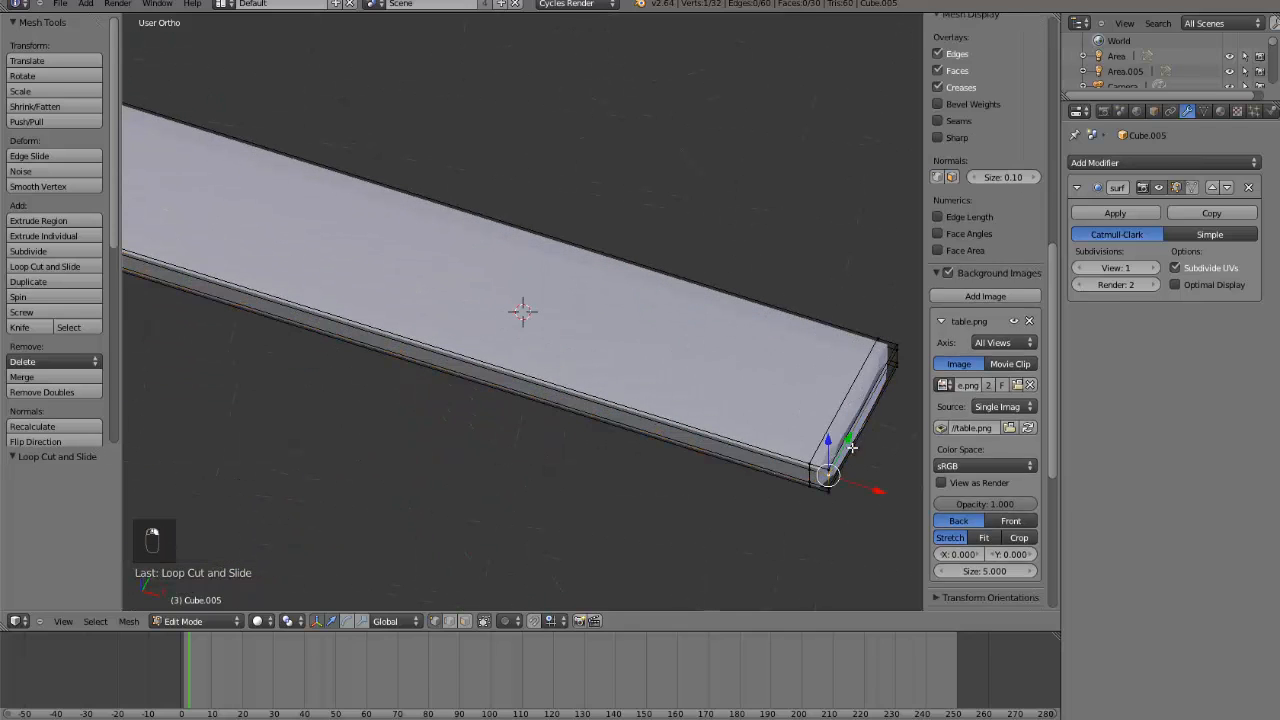
{"action": "key", "text": "ctrl+r"}
{"action": "left_click", "coordinate": [835, 476]}
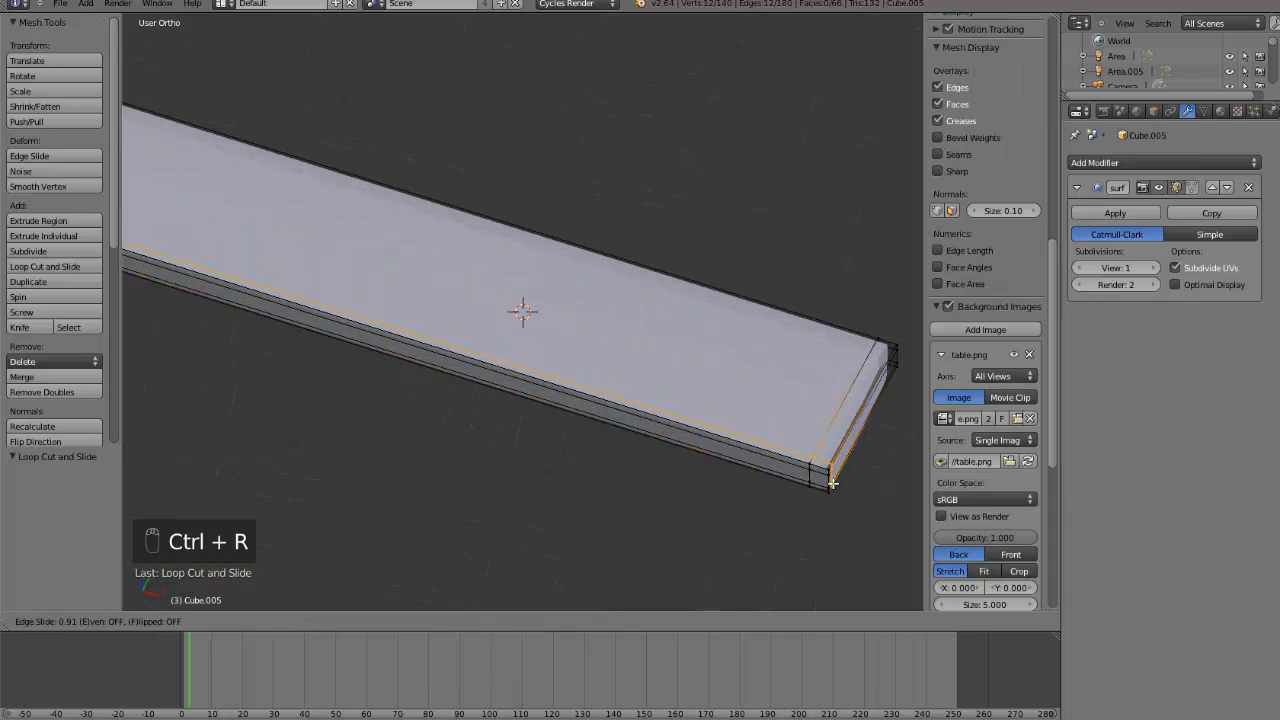
{"action": "left_click", "coordinate": [834, 482]}
{"action": "key", "text": "ctrl+r"}
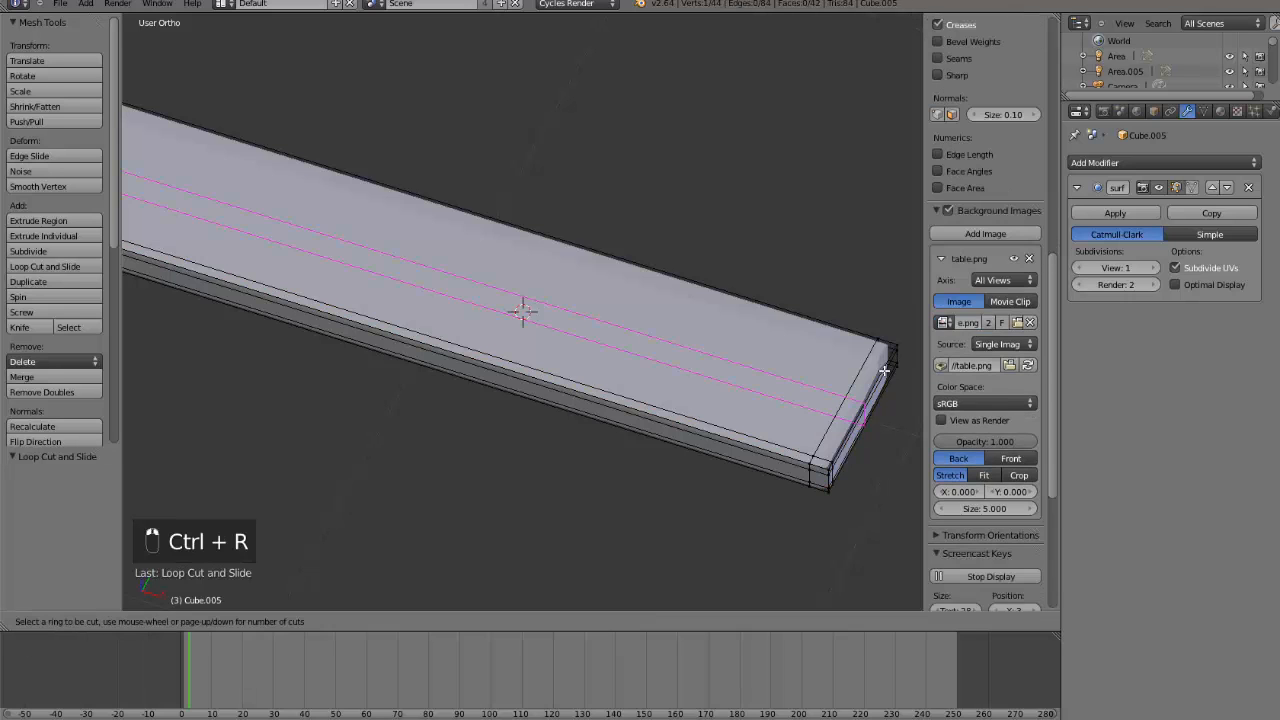
{"action": "left_click", "coordinate": [895, 348]}
{"action": "left_click", "coordinate": [766, 322]}
{"action": "key", "text": "Tab"}
{"action": "scroll", "coordinate": [547, 335], "scroll_direction": "down", "scroll_amount": 7}
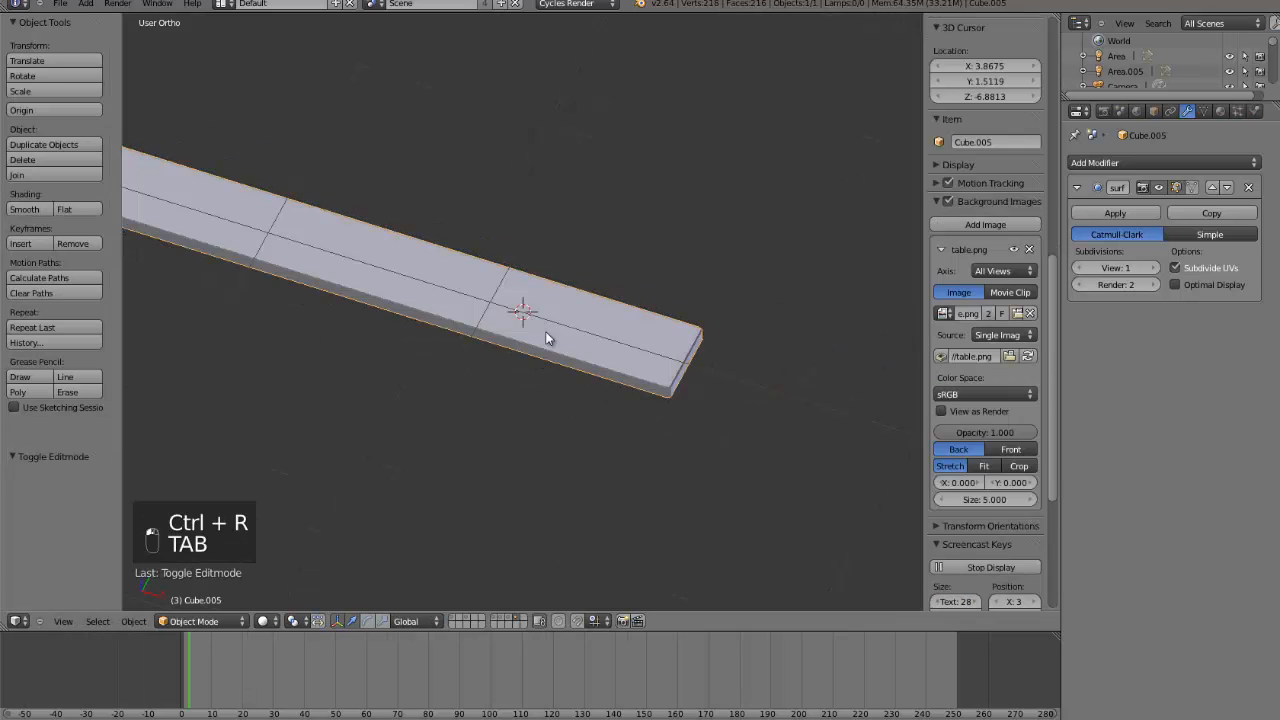
- View the finished plank from the top over the background image and add a second cube
{"action": "middle_click_drag", "start_coordinate": [485, 379], "coordinate": [399, 320]}
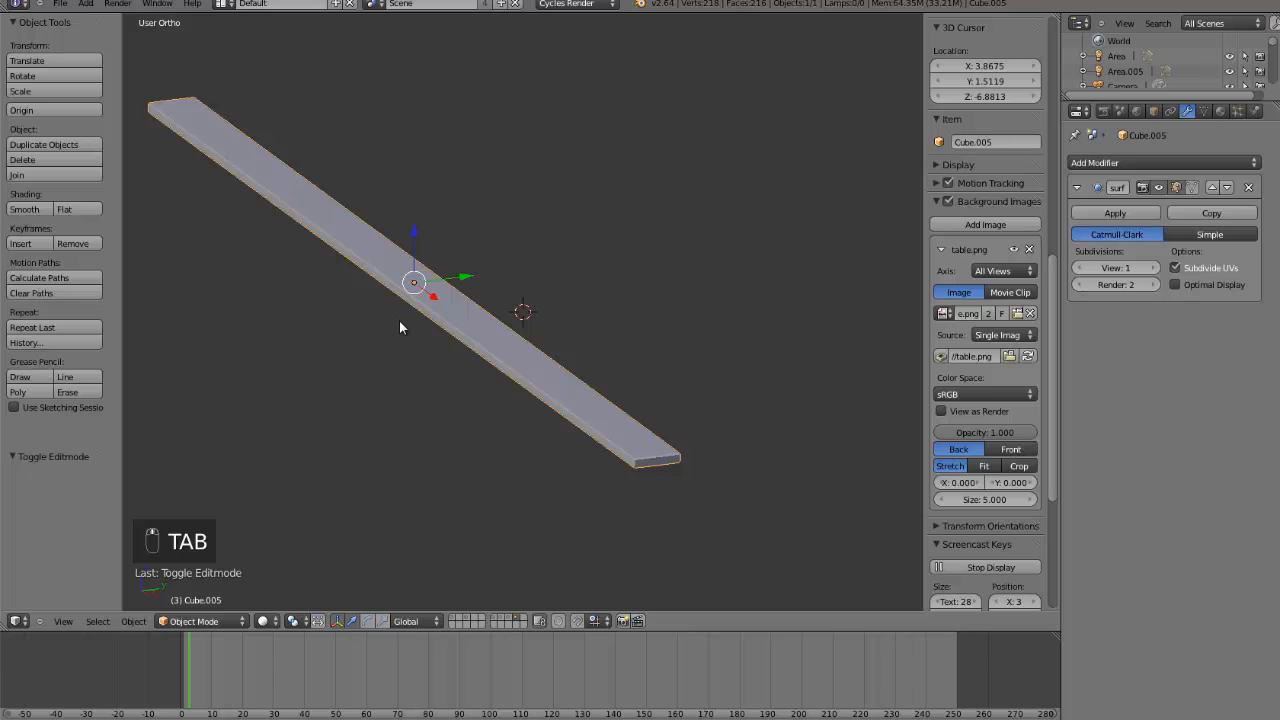
{"action": "key", "text": "KP_7"}
{"action": "scroll", "coordinate": [371, 243], "scroll_direction": "down", "scroll_amount": 4}
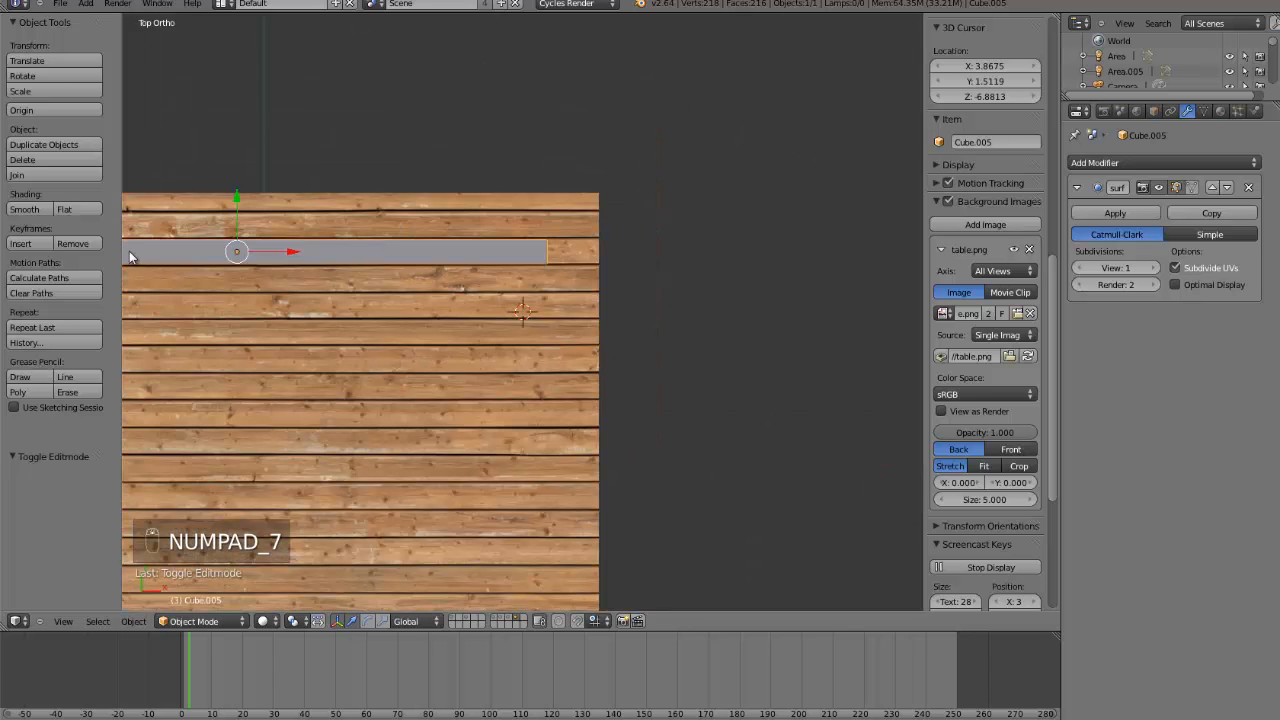
{"action": "key", "text": "ctrl+KP_Decimal"}
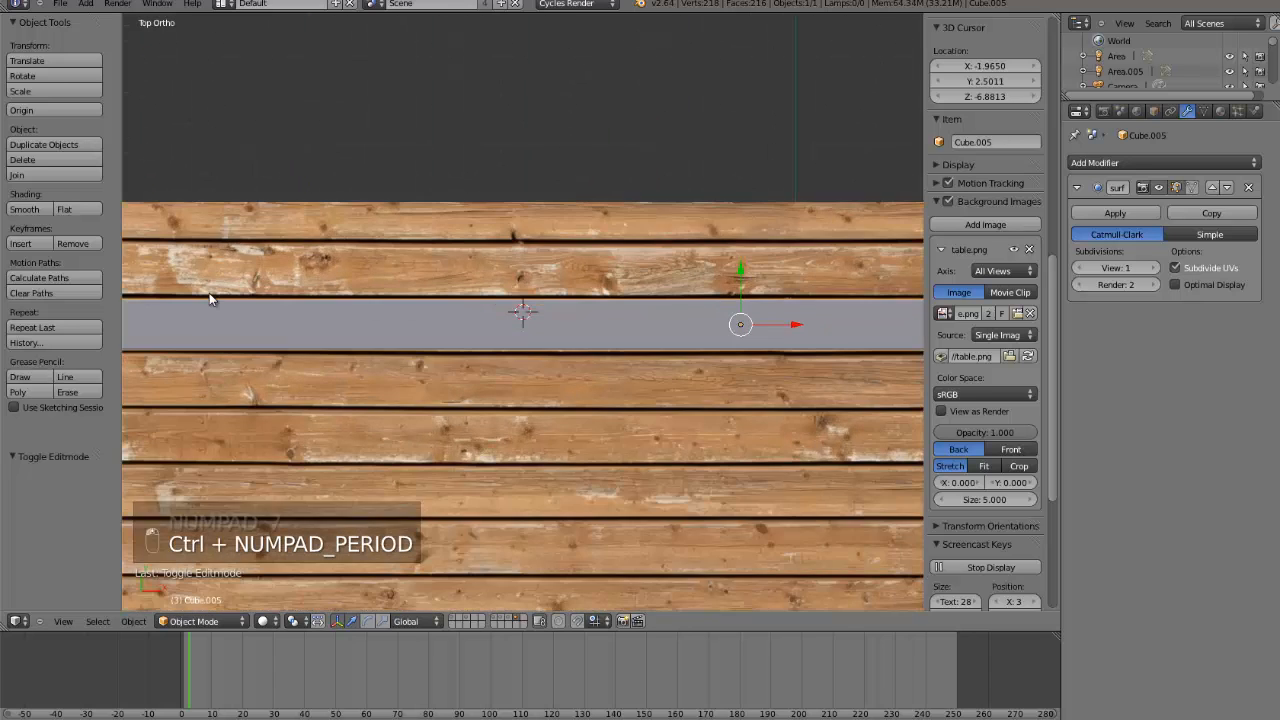
{"action": "left_click", "coordinate": [86, 3]}
{"action": "mouse_move", "coordinate": [105, 20]}
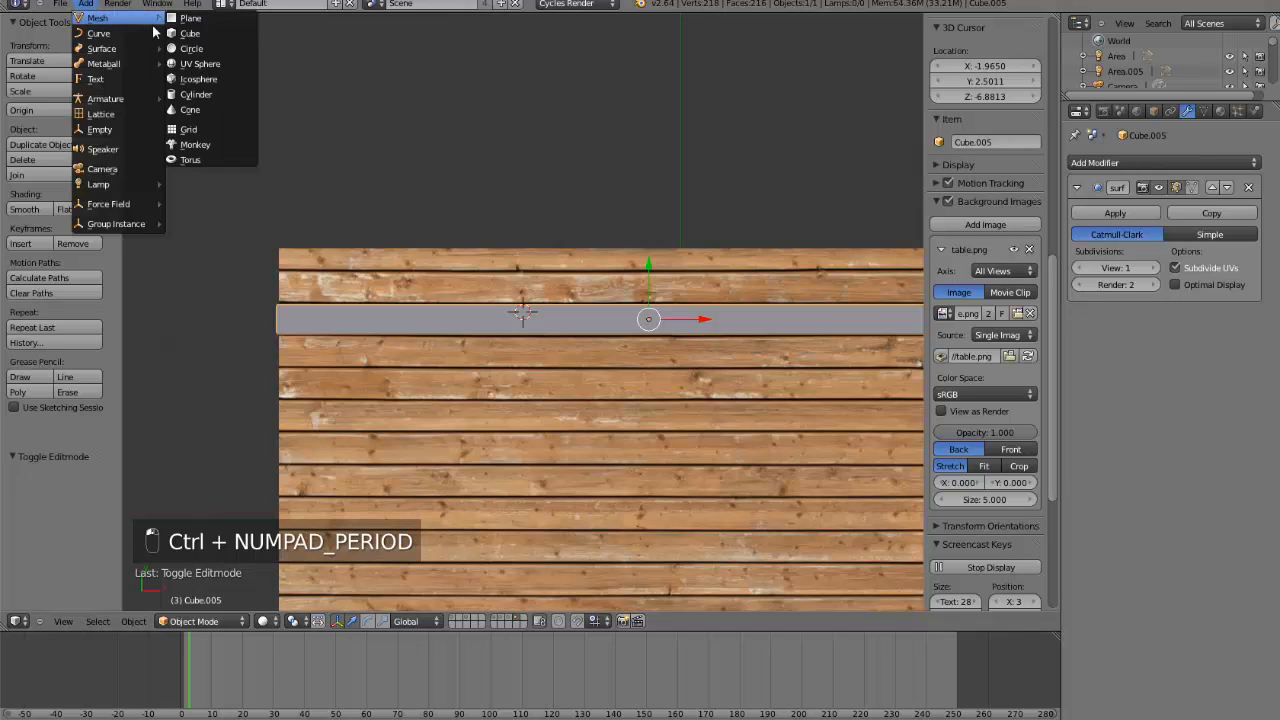
{"action": "left_click", "coordinate": [205, 38]}
{"action": "scroll", "coordinate": [704, 335], "scroll_direction": "down", "scroll_amount": 1}
{"action": "key", "text": "h"}
{"action": "left_click", "coordinate": [710, 347]}
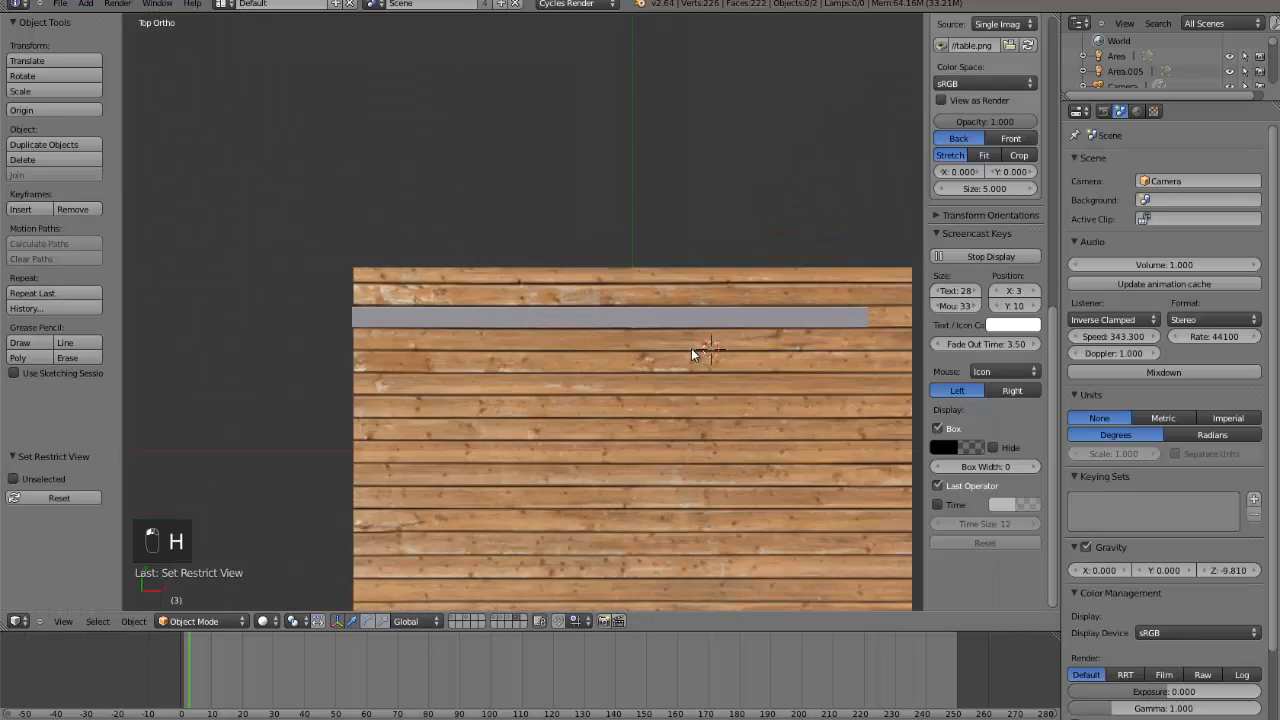
{"action": "key", "text": "ctrl+z"}
- Scale the new cube down to the width of one board and place it over a board in the background image
{"action": "key", "text": "s"}
{"action": "left_click", "coordinate": [580, 343]}
{"action": "scroll", "coordinate": [613, 355], "scroll_direction": "up", "scroll_amount": 4}
{"action": "key", "text": "g"}
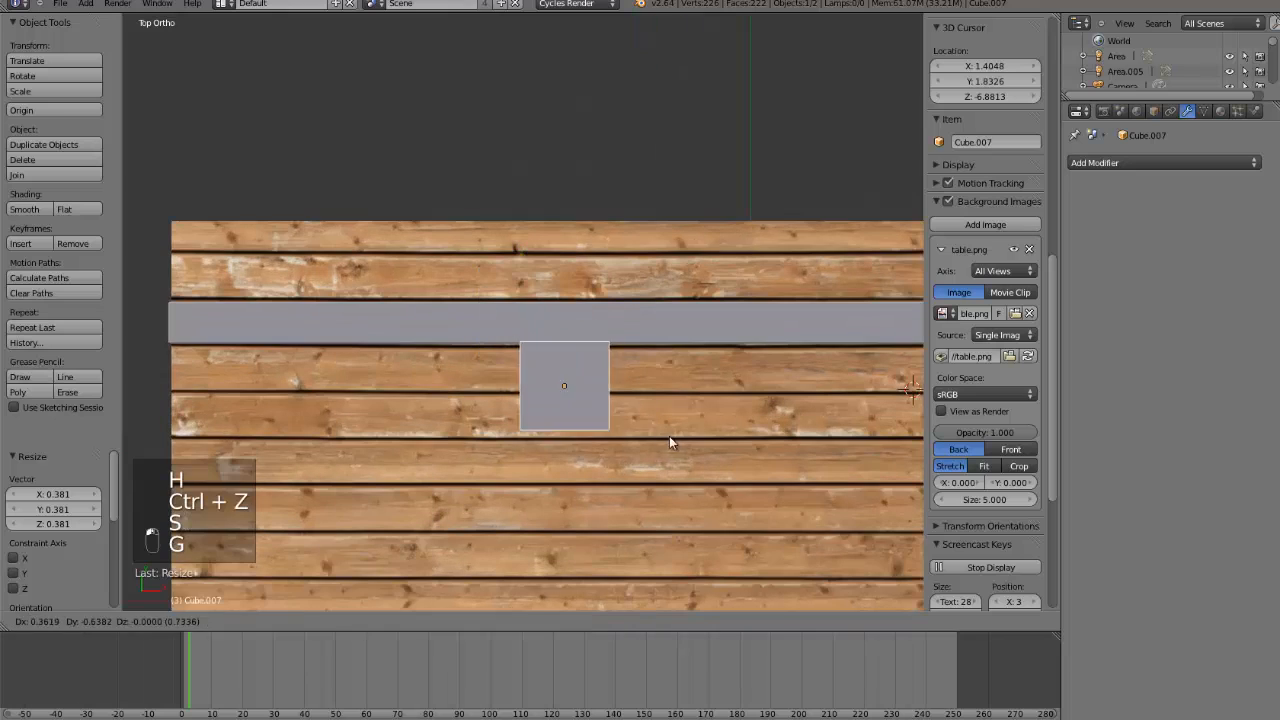
{"action": "left_click", "coordinate": [685, 457]}
{"action": "key", "text": "s"}
{"action": "left_click", "coordinate": [669, 445]}
{"action": "scroll", "coordinate": [672, 443], "scroll_direction": "down", "scroll_amount": 1}
{"action": "key", "text": "g"}
{"action": "left_click", "coordinate": [692, 453]}
{"action": "key", "text": "s"}
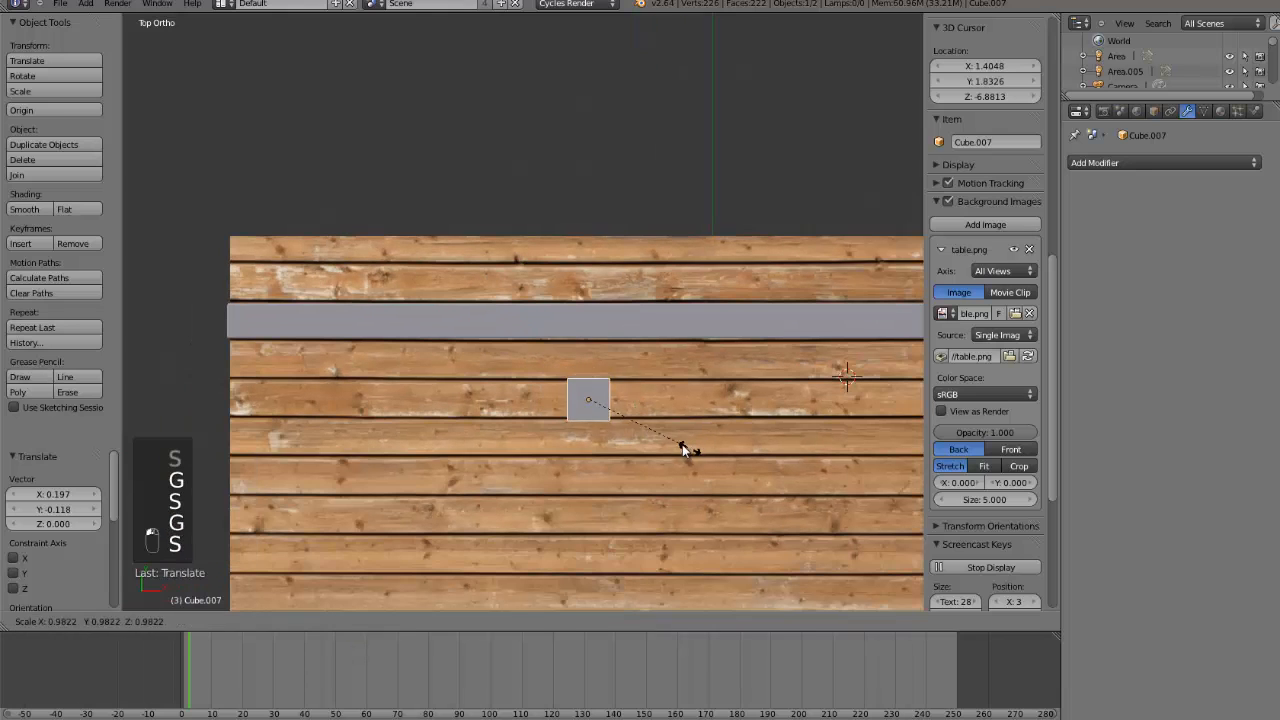
{"action": "left_click", "coordinate": [671, 442]}
- Stretch the small cube along X over its board and shift it about 1.67 along X toward the table's middle
{"action": "scroll", "coordinate": [590, 422], "scroll_direction": "down", "scroll_amount": 2}
{"action": "key", "text": "s"}
{"action": "key", "text": "x"}
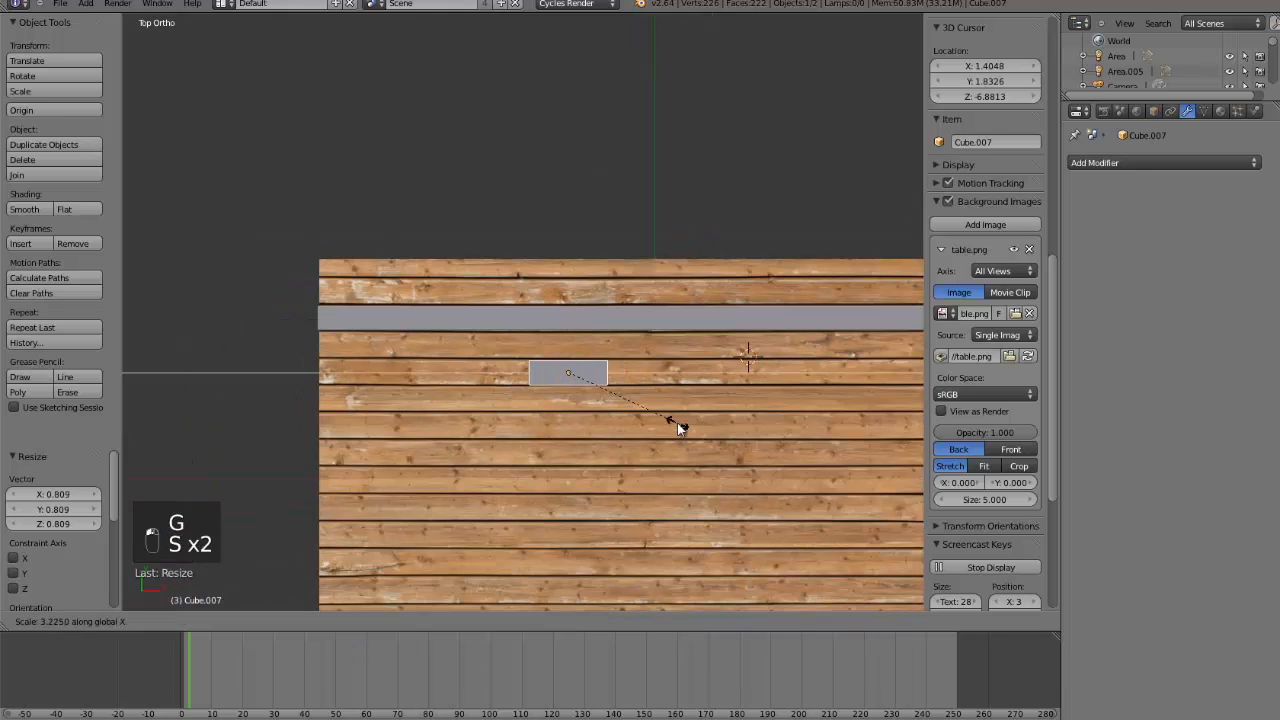
{"action": "left_click", "coordinate": [670, 425]}
{"action": "scroll", "coordinate": [663, 423], "scroll_direction": "down", "scroll_amount": 2}
{"action": "key", "text": "g"}
{"action": "left_click", "coordinate": [669, 412]}
- Lengthen the cube further along X in two passes, finishing at a factor of about 2.38, and recentre it on its board
{"action": "key", "text": "s"}
{"action": "key", "text": "x"}
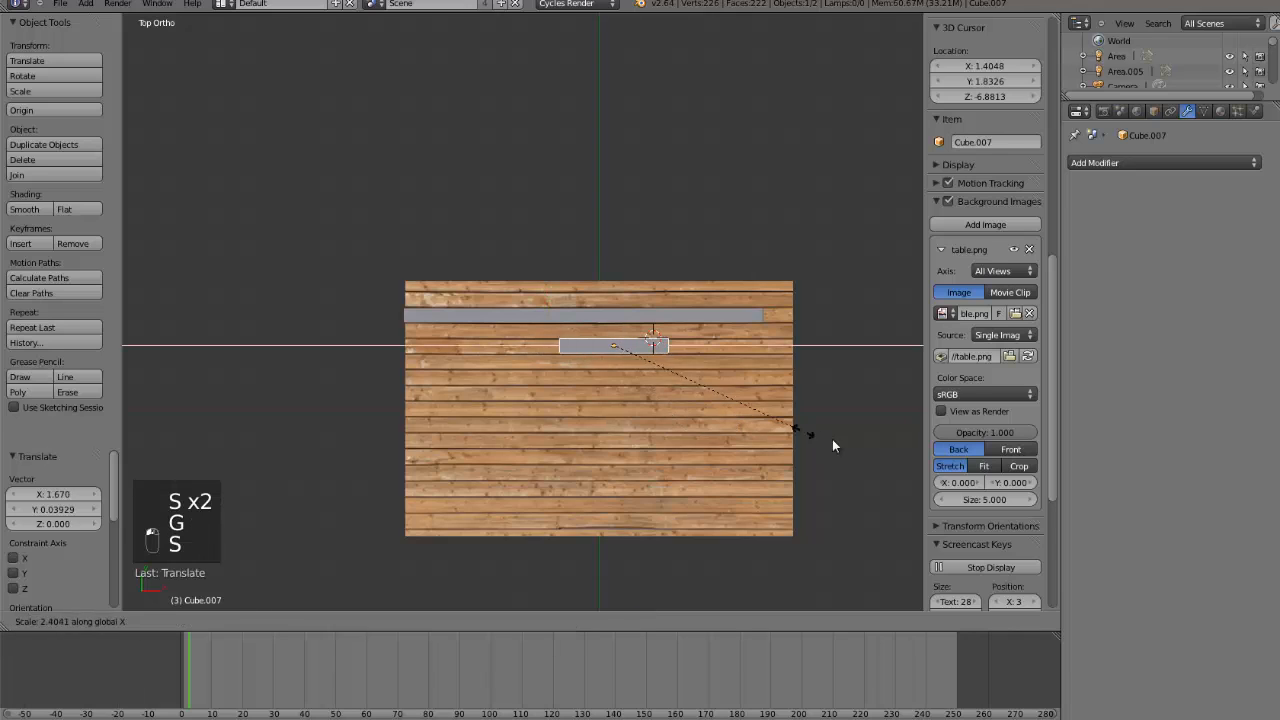
{"action": "left_click", "coordinate": [800, 433]}
{"action": "key", "text": "g"}
{"action": "left_click", "coordinate": [718, 423]}
{"action": "key", "text": "s"}
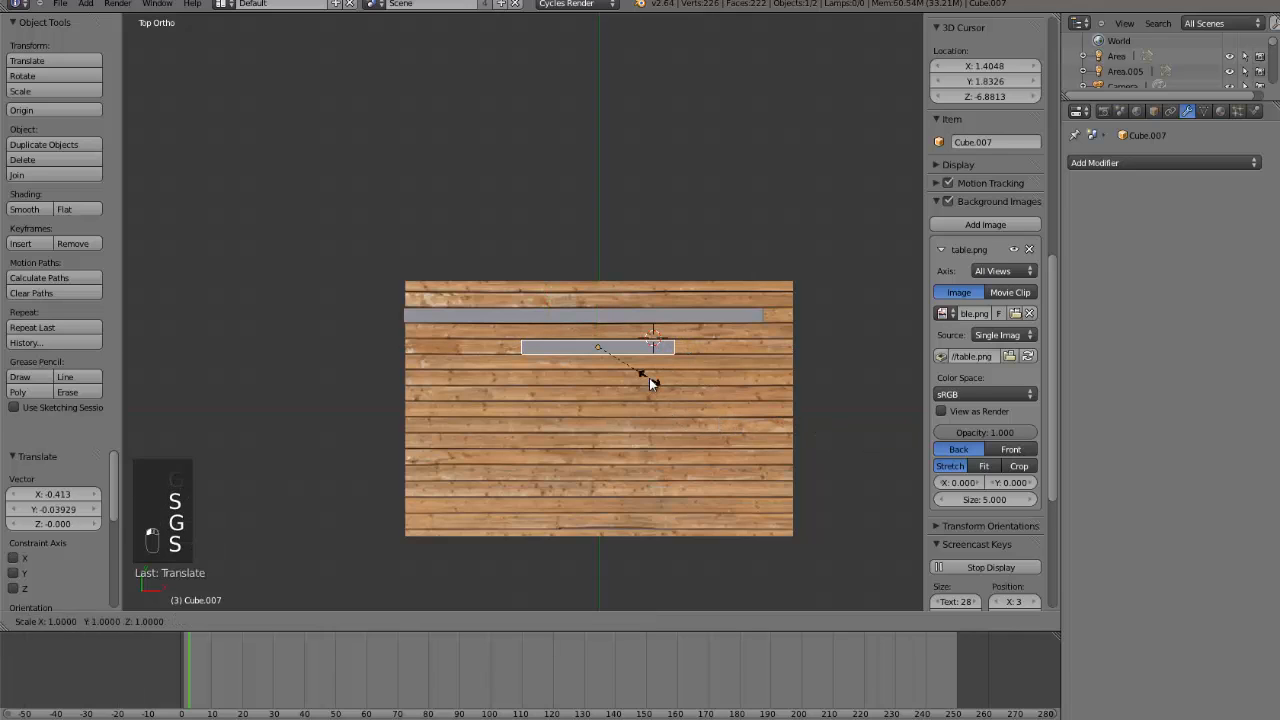
{"action": "key", "text": "x"}
{"action": "left_click", "coordinate": [731, 402]}
- Flatten the long cube along Z to about 0.27 of its height to form a plank
{"action": "middle_click_drag", "start_coordinate": [659, 414], "coordinate": [675, 380]}
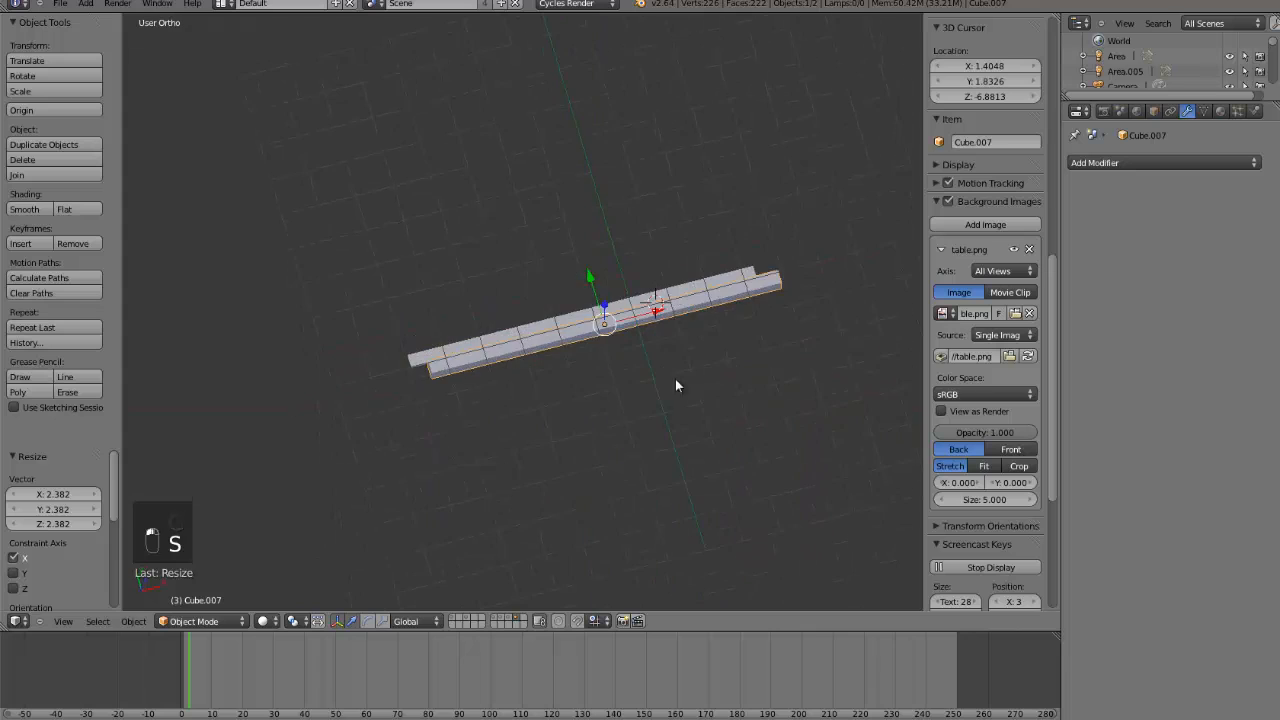
{"action": "scroll", "coordinate": [676, 380], "scroll_direction": "up", "scroll_amount": 6}
{"action": "key", "text": "s"}
{"action": "key", "text": "z"}
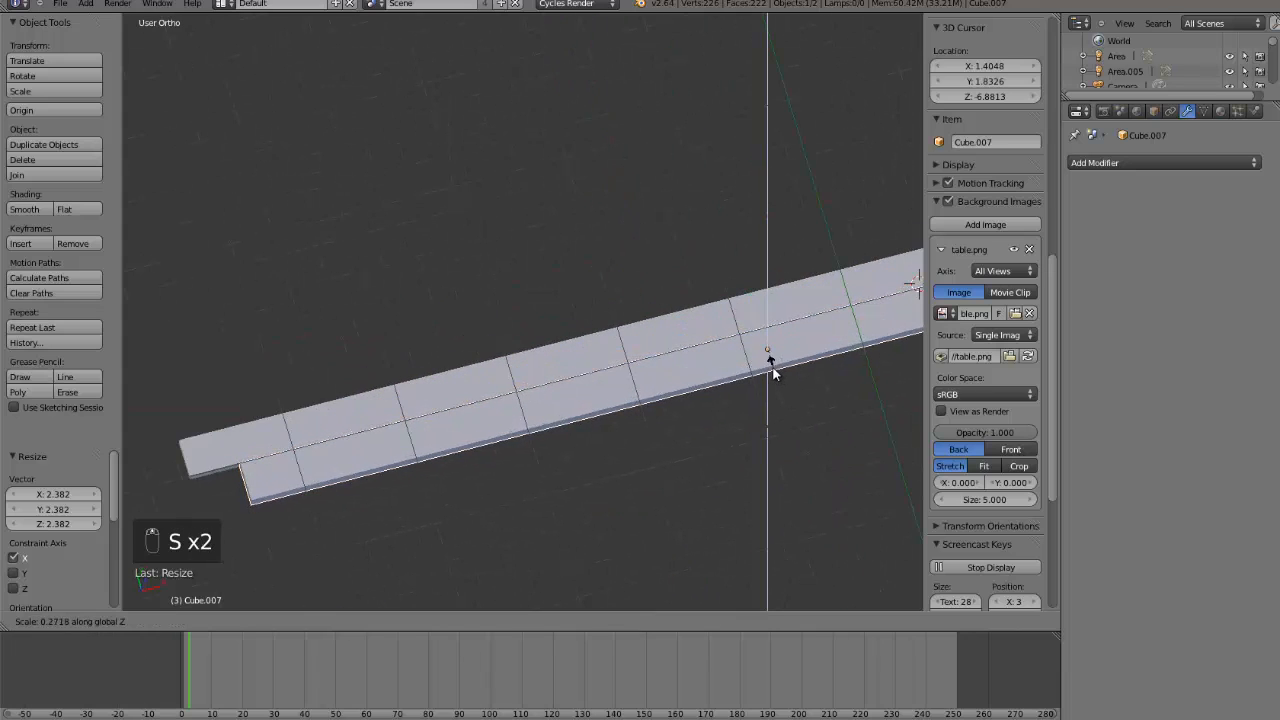
{"action": "left_click", "coordinate": [771, 372]}
{"action": "scroll", "coordinate": [674, 394], "scroll_direction": "down", "scroll_amount": 3}
{"action": "key", "text": "Tab"}
{"action": "key", "text": "Tab"}
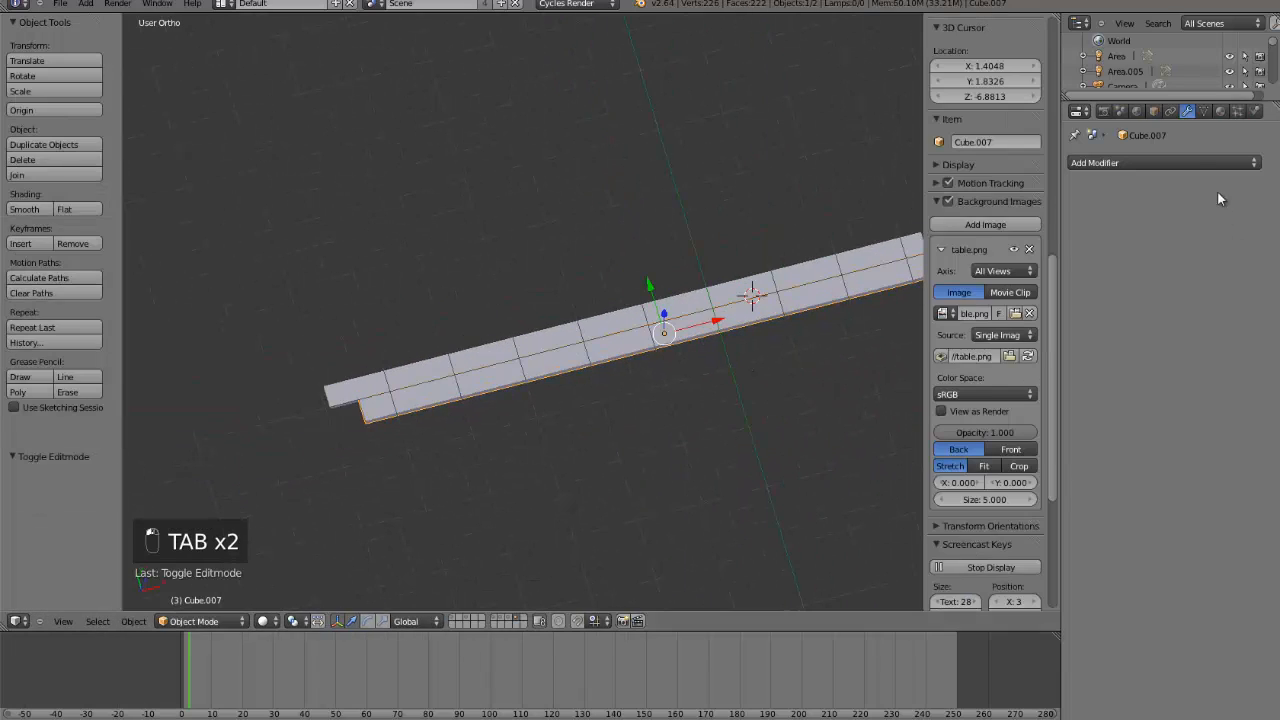
- Add a Bevel modifier to the new plank, inspect its end up close, and enter Edit Mode
{"action": "left_click", "coordinate": [1167, 163]}
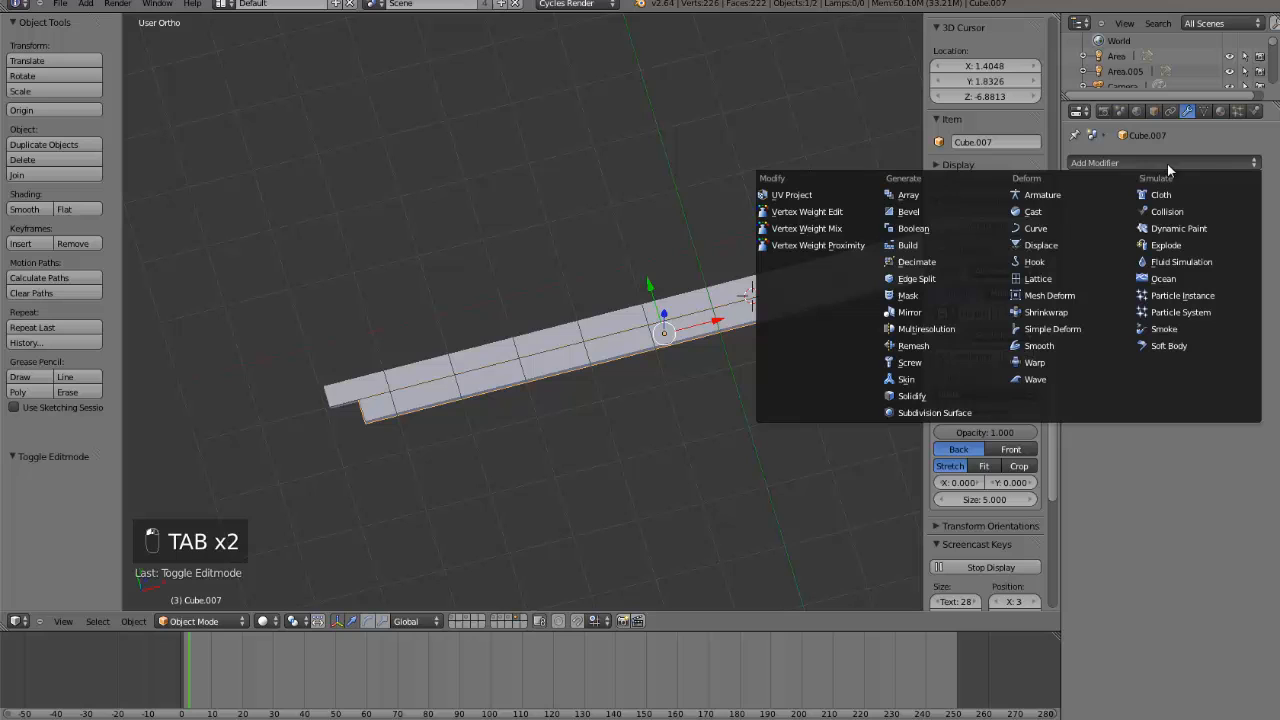
{"action": "left_click", "coordinate": [920, 215]}
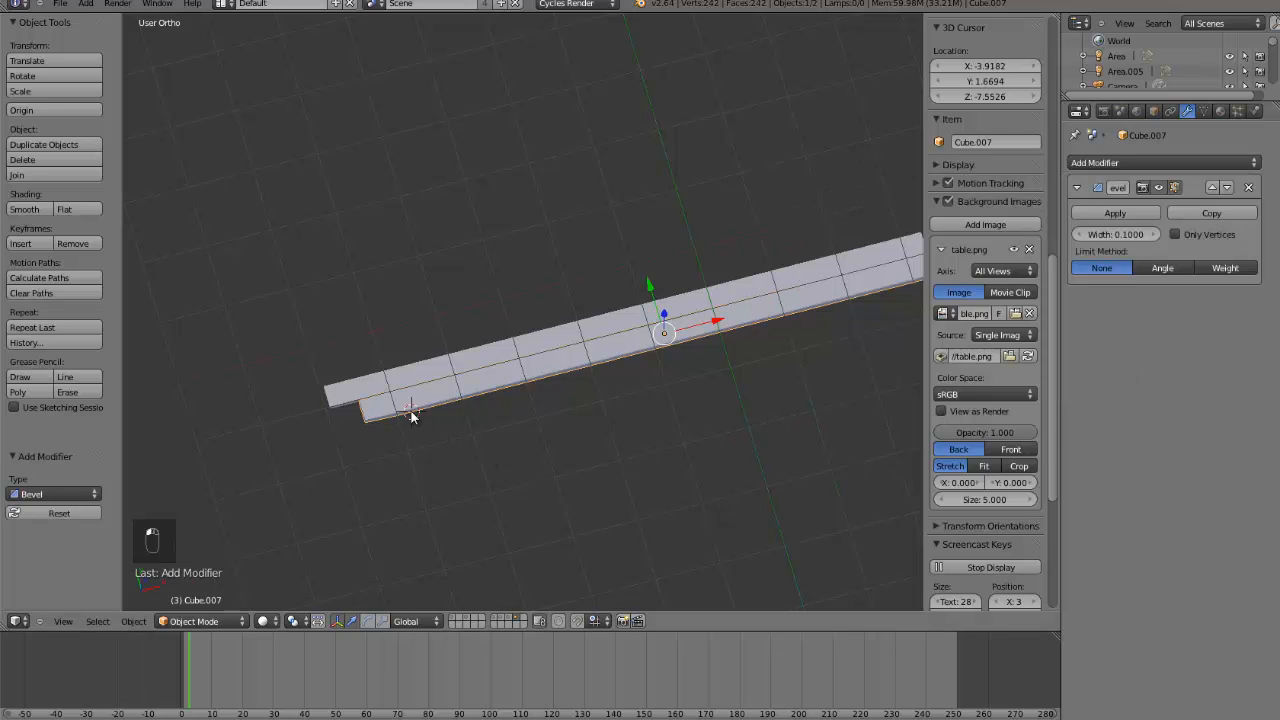
{"action": "key", "text": "ctrl+KP_Decimal"}
{"action": "scroll", "coordinate": [405, 375], "scroll_direction": "up", "scroll_amount": 4}
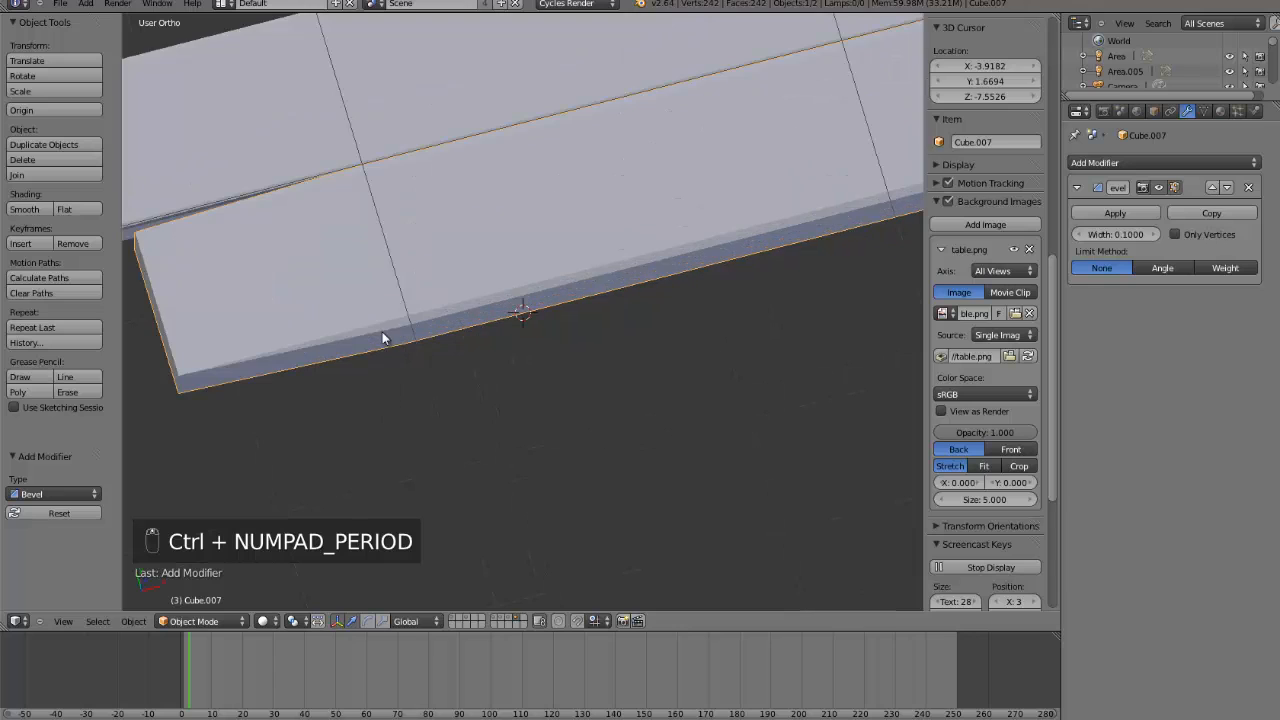
{"action": "scroll", "coordinate": [450, 325], "scroll_direction": "down", "scroll_amount": 8}
{"action": "key", "text": "Tab"}
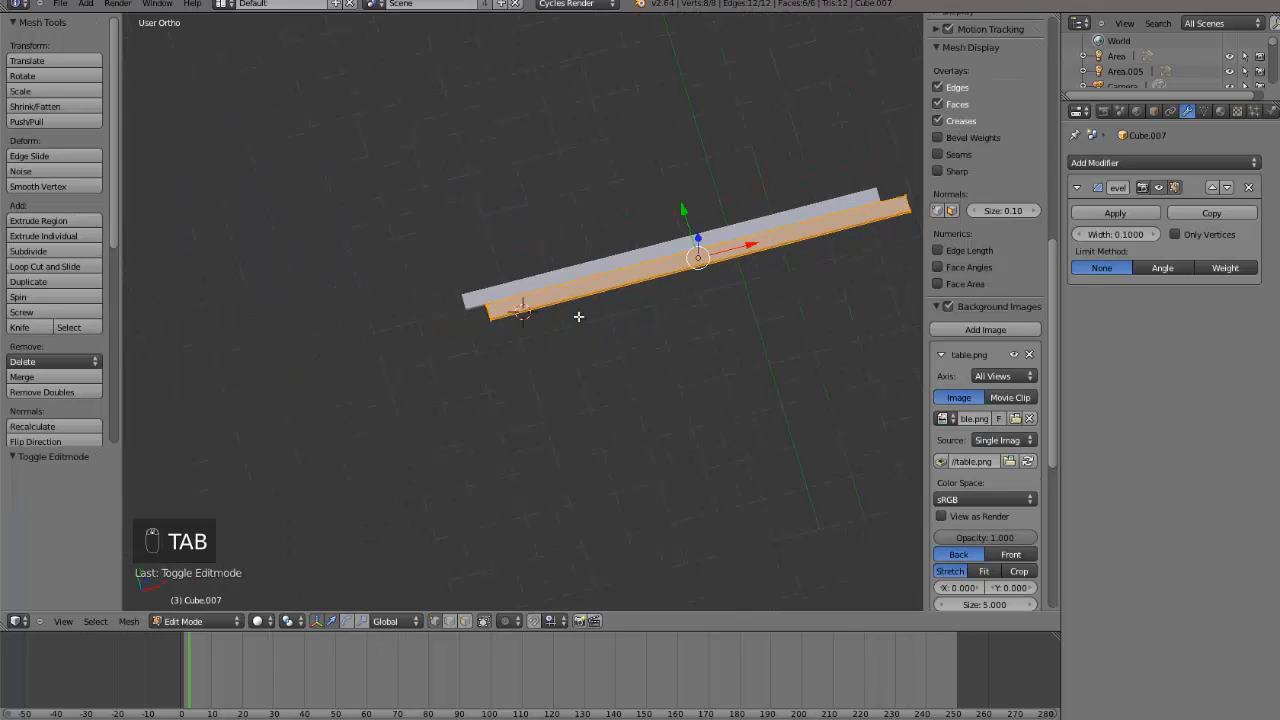
- Add a loop cut across the bevelled plank, slid close to its short end, and check the bevel in Object Mode
{"action": "key", "text": "ctrl+r"}
{"action": "left_click", "coordinate": [497, 325]}
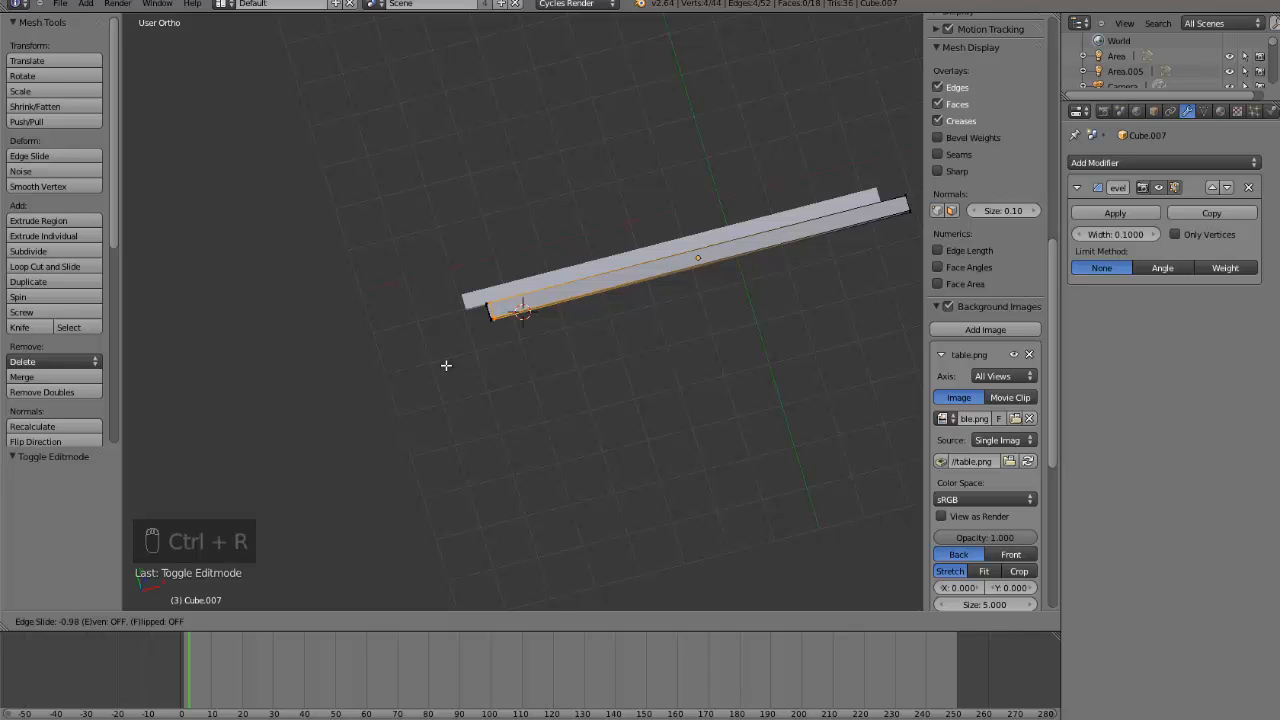
{"action": "left_click", "coordinate": [446, 364]}
{"action": "scroll", "coordinate": [506, 437], "scroll_direction": "up", "scroll_amount": 5}
{"action": "key", "text": "Tab"}
{"action": "scroll", "coordinate": [391, 420], "scroll_direction": "up", "scroll_amount": 8}
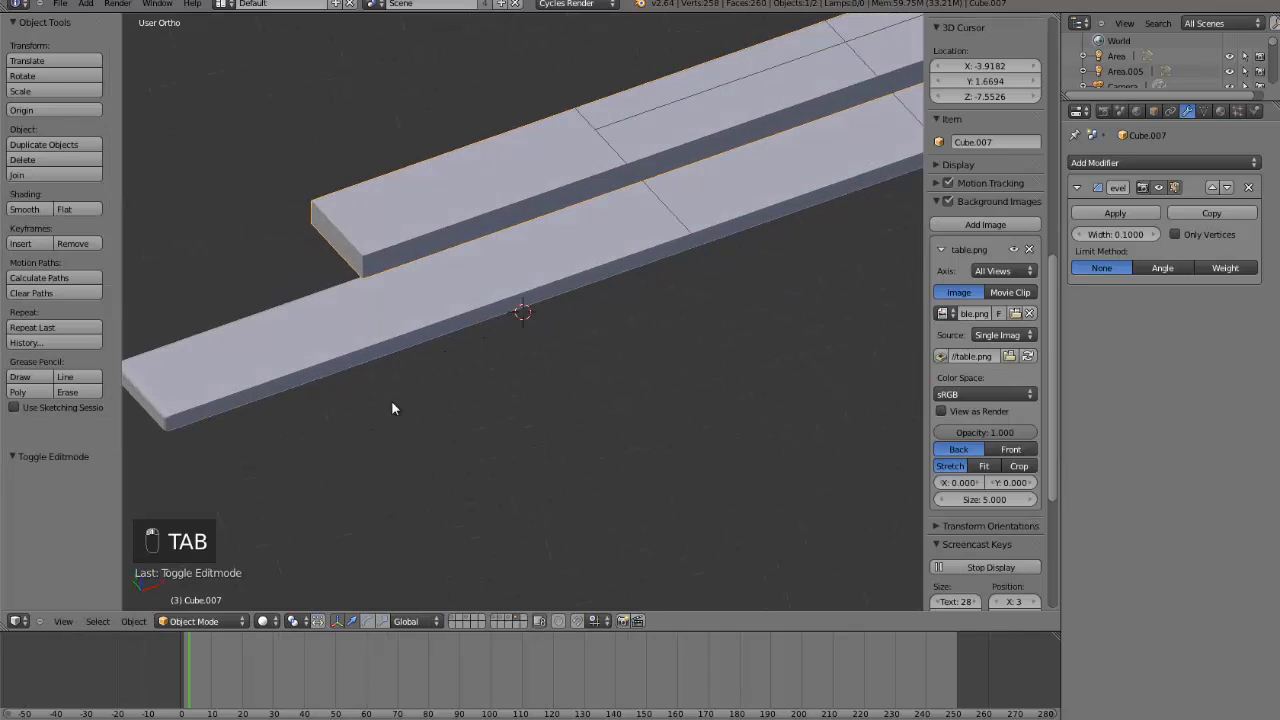
{"action": "key", "text": "Tab"}
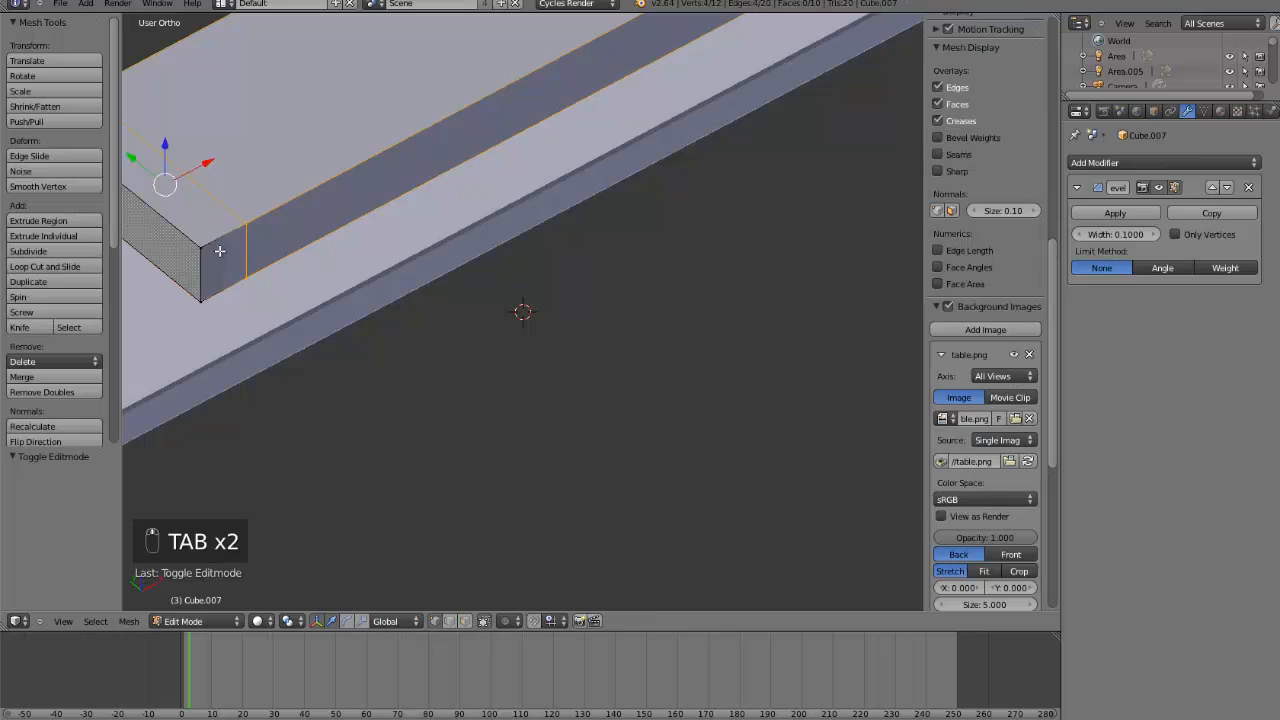
- Limit the bevel by angle at 30°, reduce its width to 0, and view the plank in Object Mode
{"action": "left_click", "coordinate": [1160, 268]}
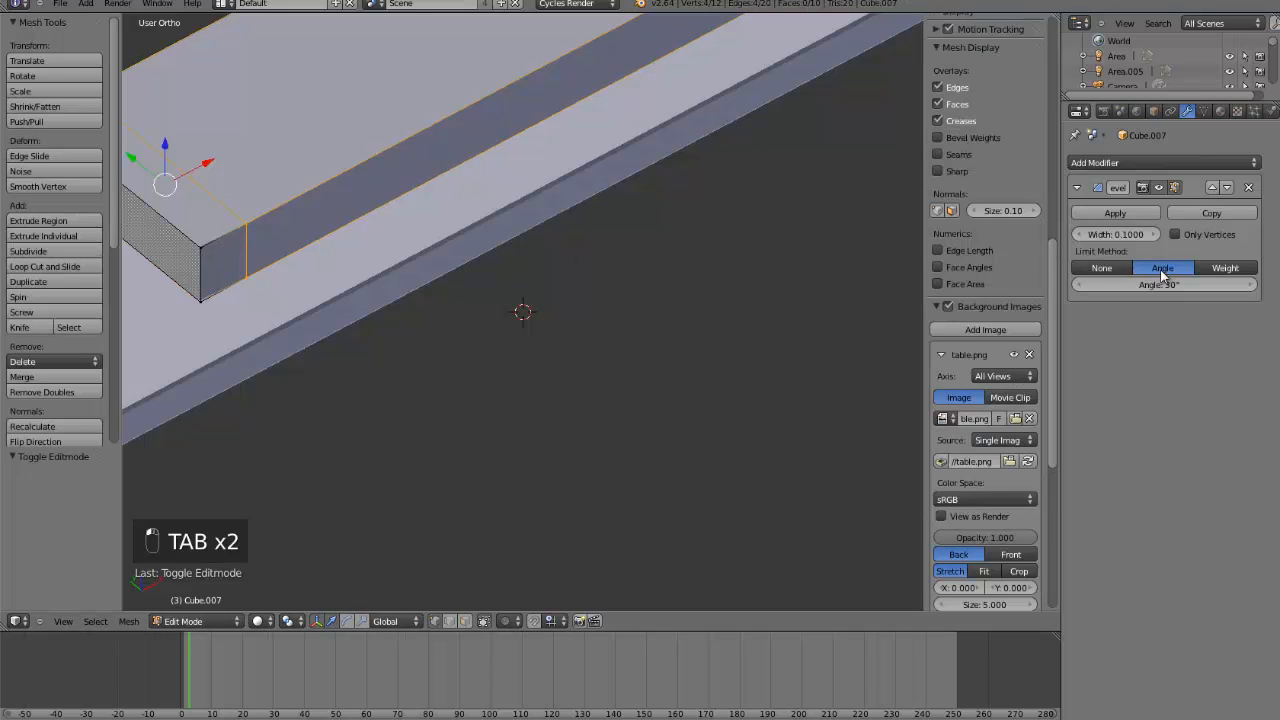
{"action": "left_click_drag", "start_coordinate": [1115, 234], "coordinate": [997, 247]}
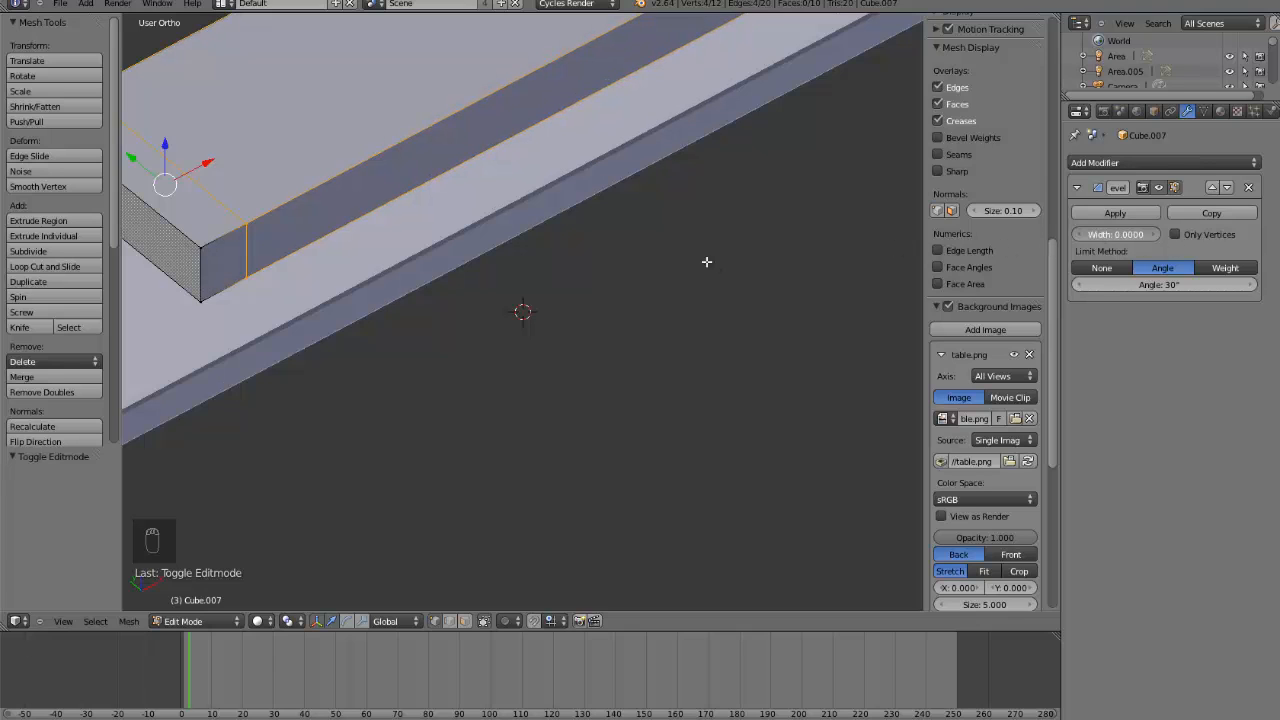
{"action": "scroll", "coordinate": [706, 261], "scroll_direction": "down", "scroll_amount": 4}
{"action": "key", "text": "Tab"}
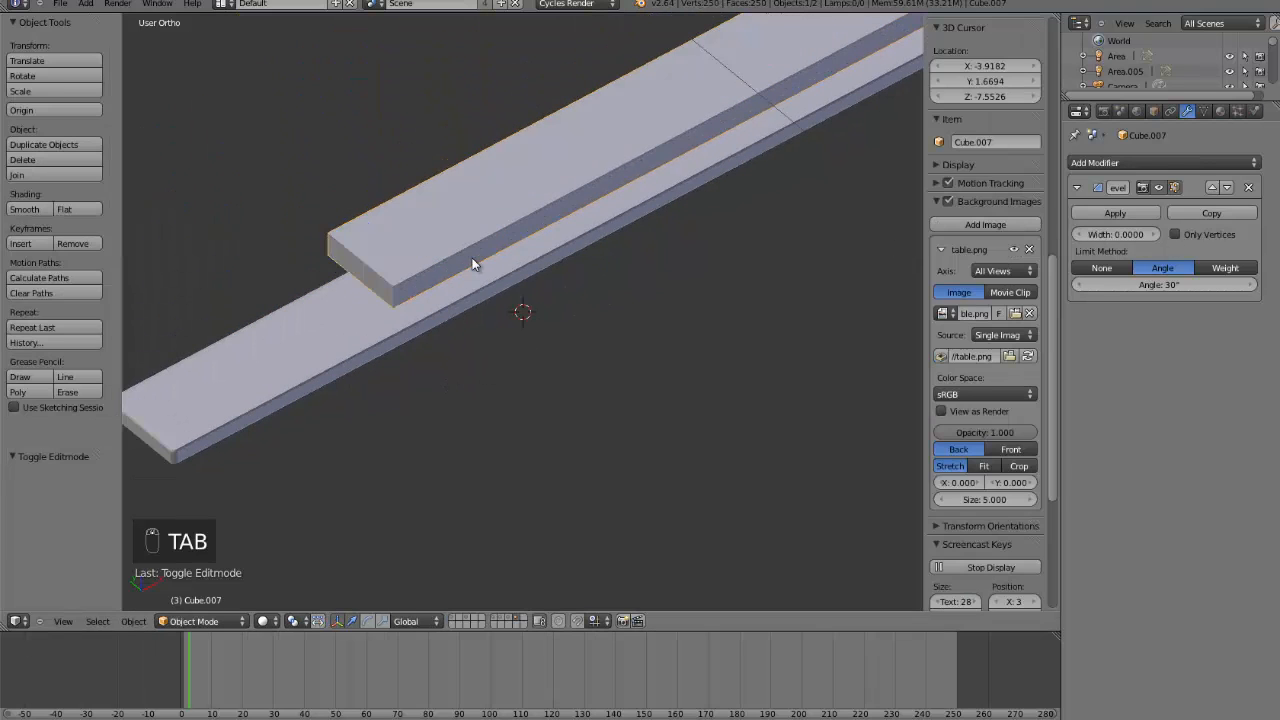
- Delete the bevelled plank and select the original subdivided plank
{"action": "key", "text": "x"}
{"action": "left_click", "coordinate": [474, 262]}
{"action": "right_click", "coordinate": [276, 343]}
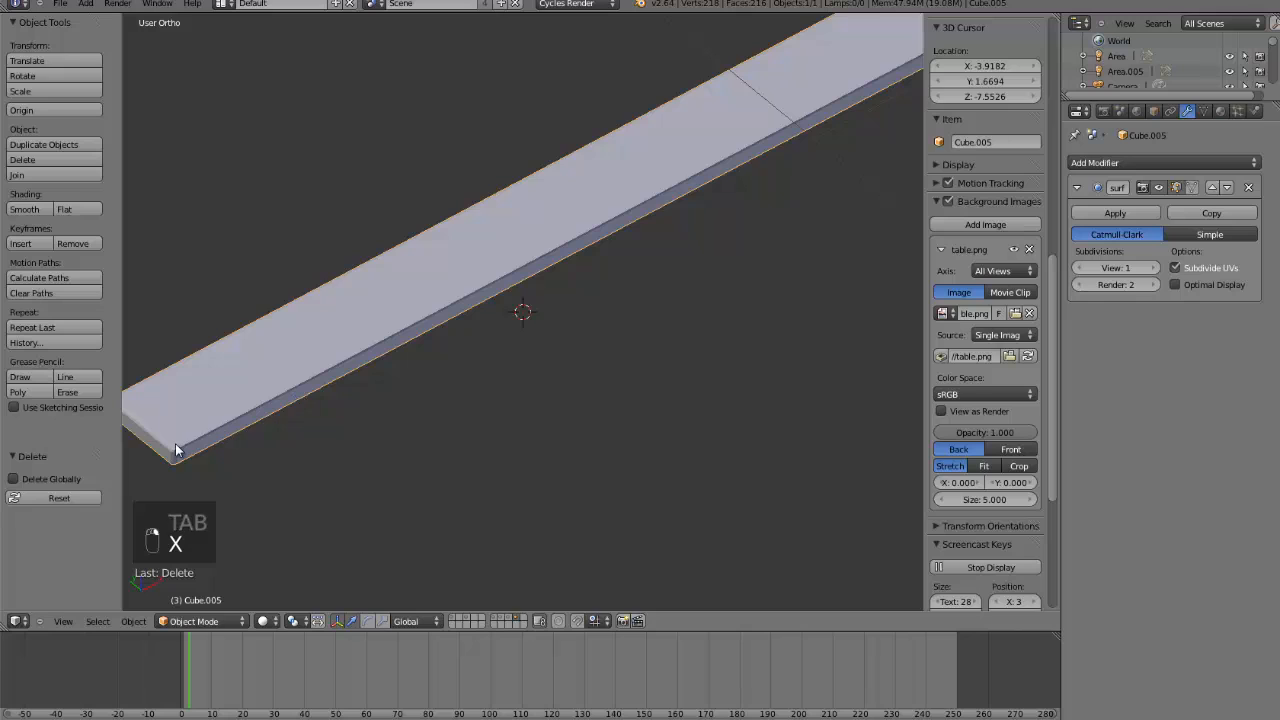
- Try view level 2 on the plank's Subdivision Surface modifier, restore it to 1, and apply the modifier
{"action": "left_click", "coordinate": [1152, 270]}
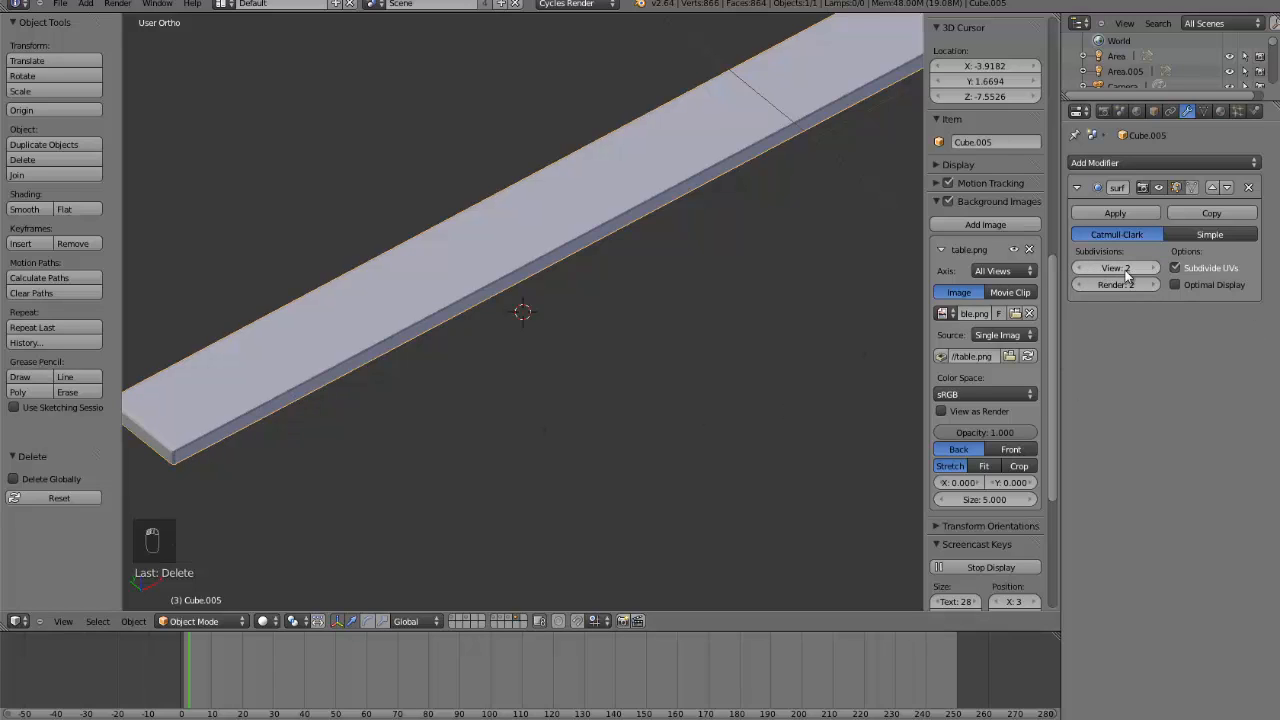
{"action": "left_click", "coordinate": [1080, 269]}
{"action": "key", "text": "Tab"}
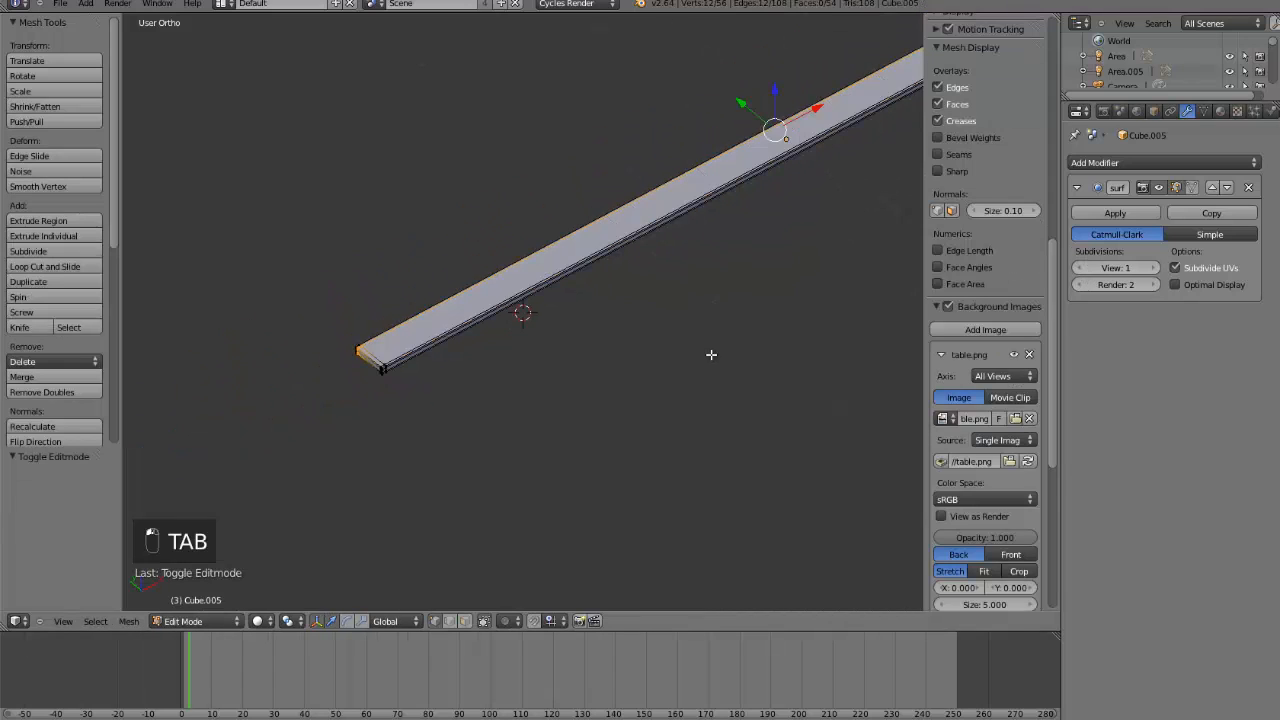
{"action": "key", "text": "KP_7"}
{"action": "key", "text": "Tab"}
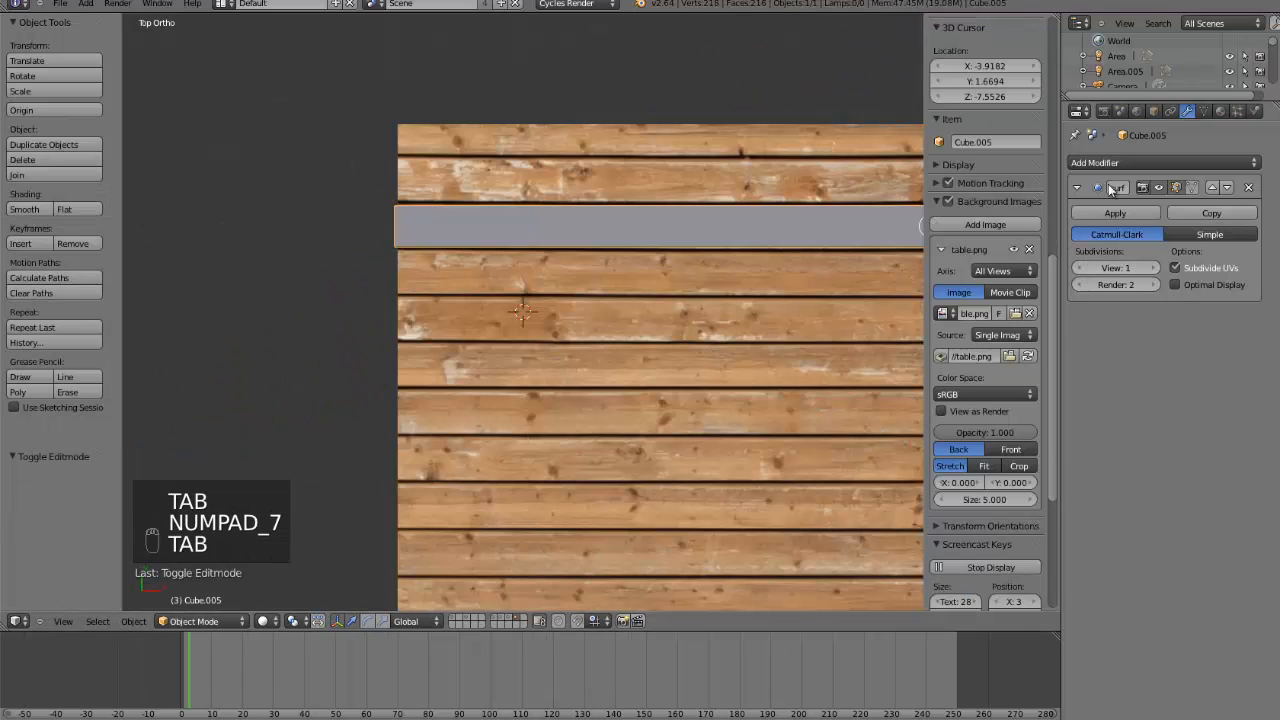
{"action": "left_click", "coordinate": [1125, 218]}
{"action": "left_click", "coordinate": [831, 221]}
- Enable proportional editing and nudge the vertex at the middle of the plank's long edge about -0.0026 along Y
{"action": "key", "text": "ctrl+KP_Decimal"}
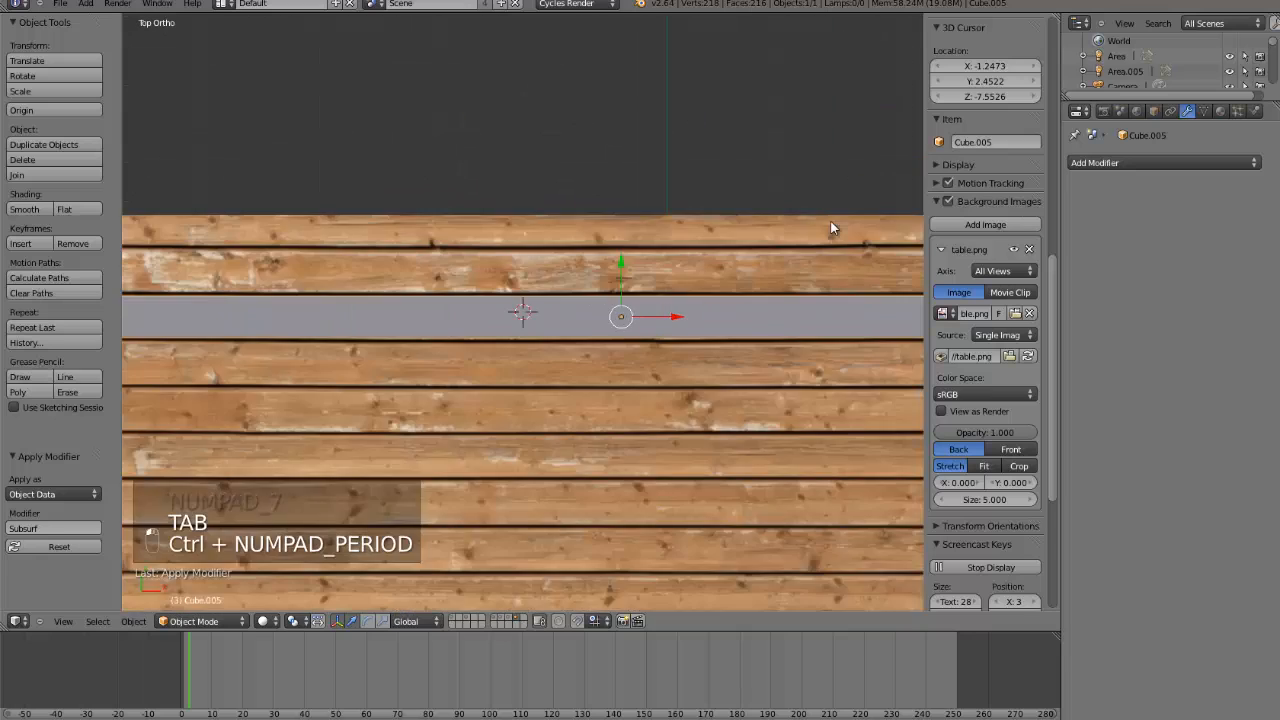
{"action": "key", "text": "Tab"}
{"action": "scroll", "coordinate": [713, 277], "scroll_direction": "down", "scroll_amount": 3}
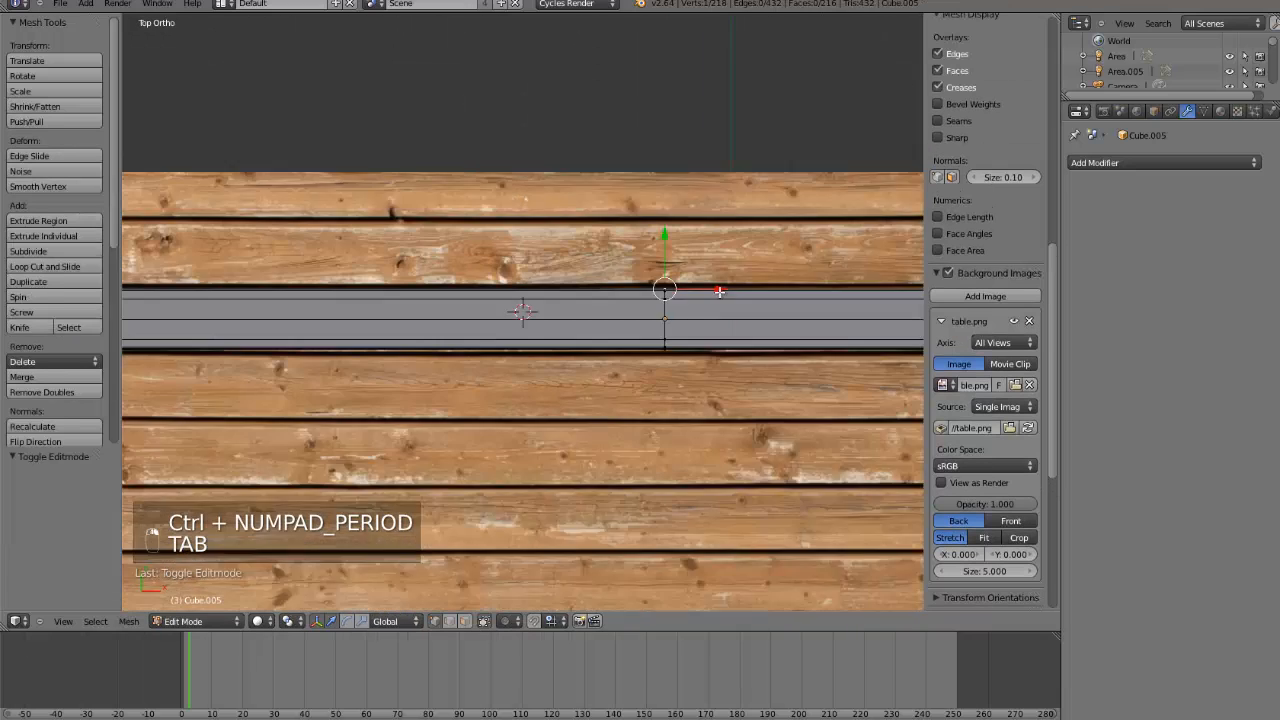
{"action": "key", "text": "ctrl+KP_Decimal"}
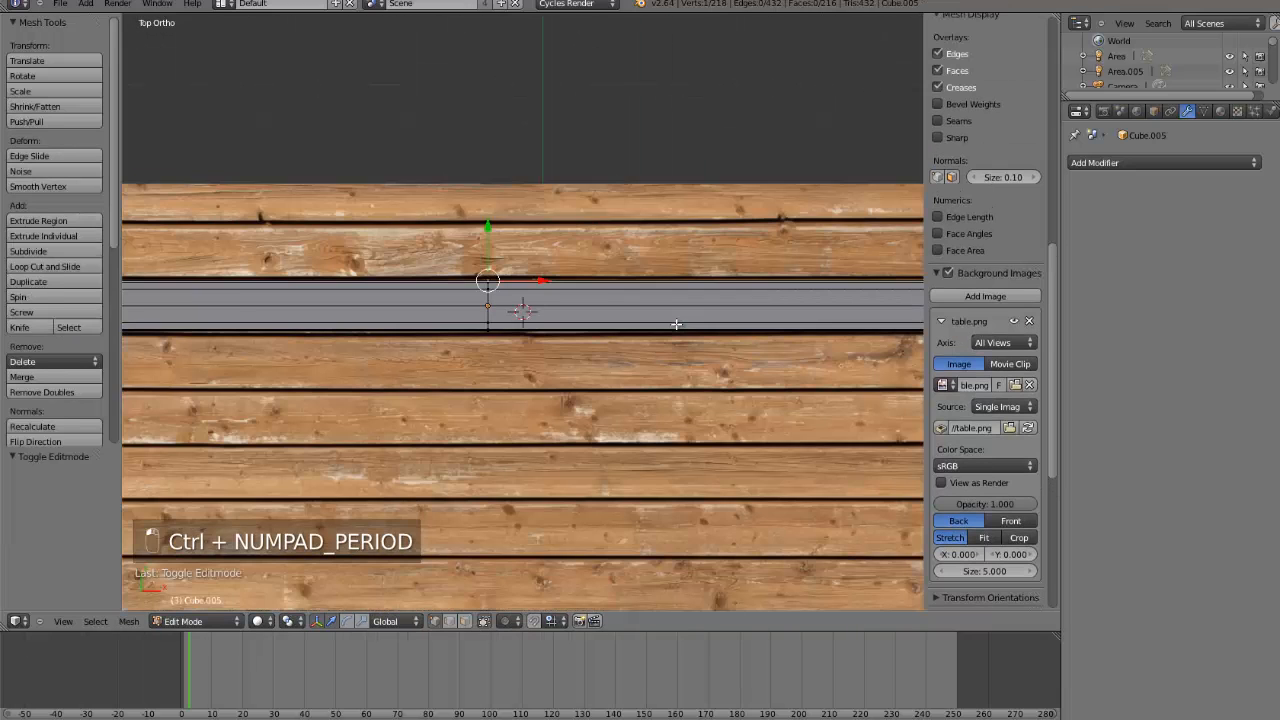
{"action": "key", "text": "o"}
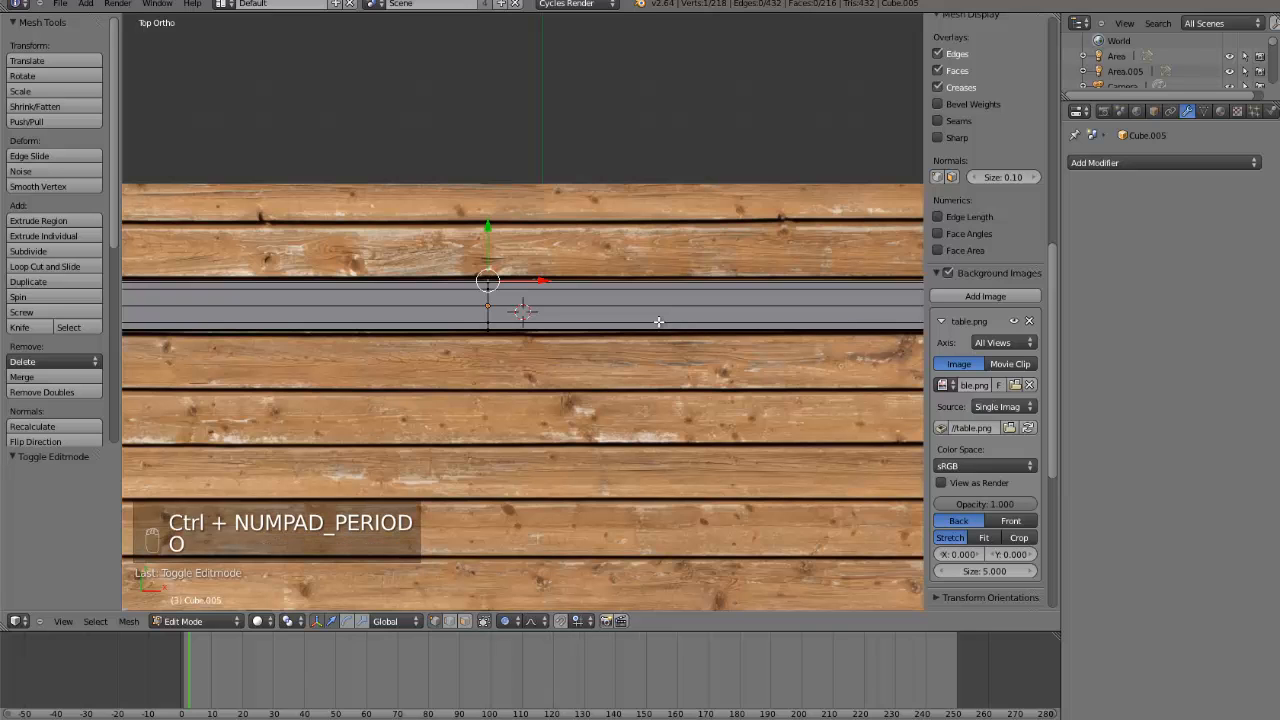
{"action": "scroll", "coordinate": [560, 306], "scroll_direction": "up", "scroll_amount": 3}
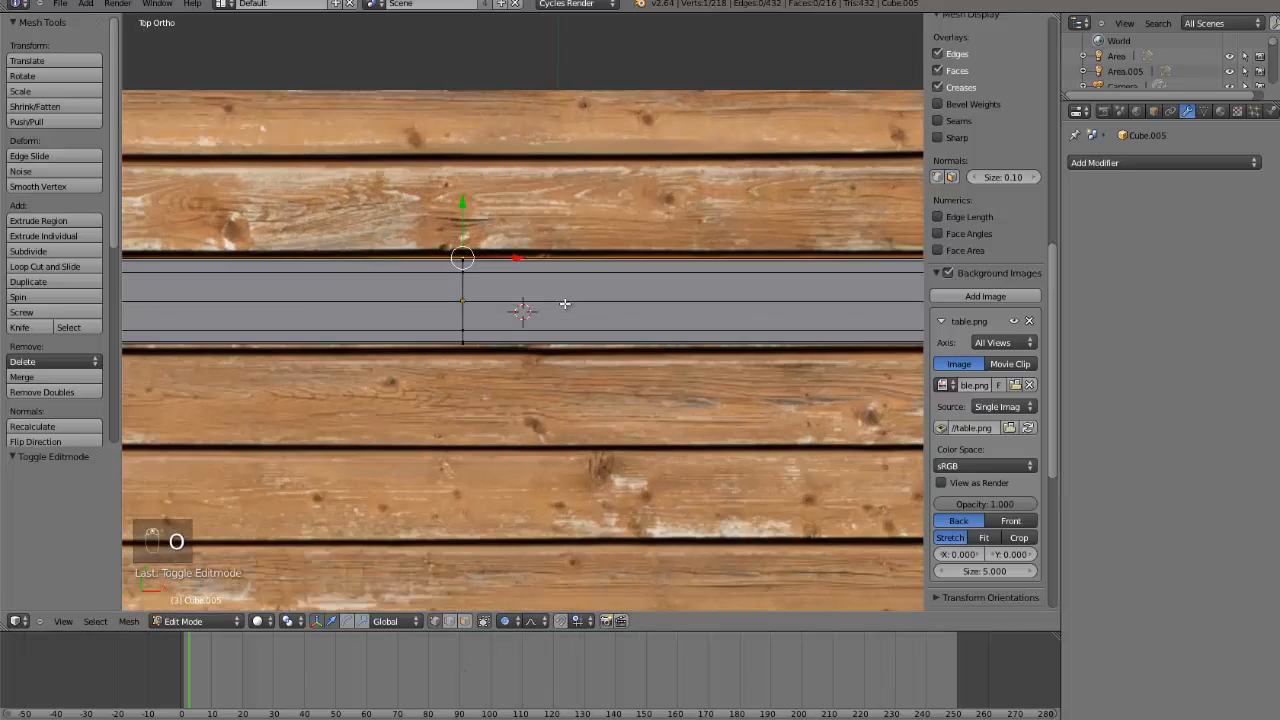
{"action": "key", "text": "g"}
{"action": "right_click", "coordinate": [565, 303]}
{"action": "scroll", "coordinate": [565, 304], "scroll_direction": "up", "scroll_amount": 5}
{"action": "key", "text": "g"}
{"action": "left_click", "coordinate": [565, 305]}
{"action": "scroll", "coordinate": [565, 305], "scroll_direction": "down", "scroll_amount": 4}
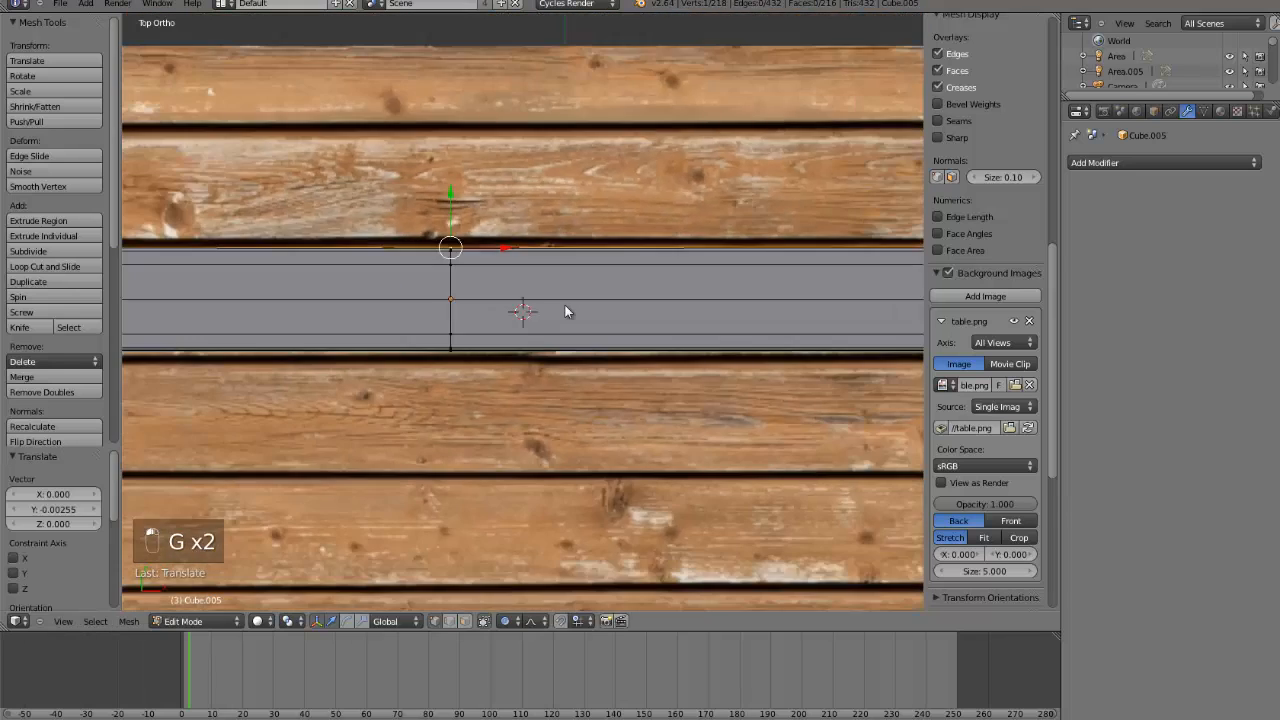
{"action": "key", "text": "Tab"}
- Duplicate the plank and move the copy about -0.417 along Y onto the next board of the background image
{"action": "scroll", "coordinate": [565, 311], "scroll_direction": "down", "scroll_amount": 5}
{"action": "key", "text": "shift+d"}
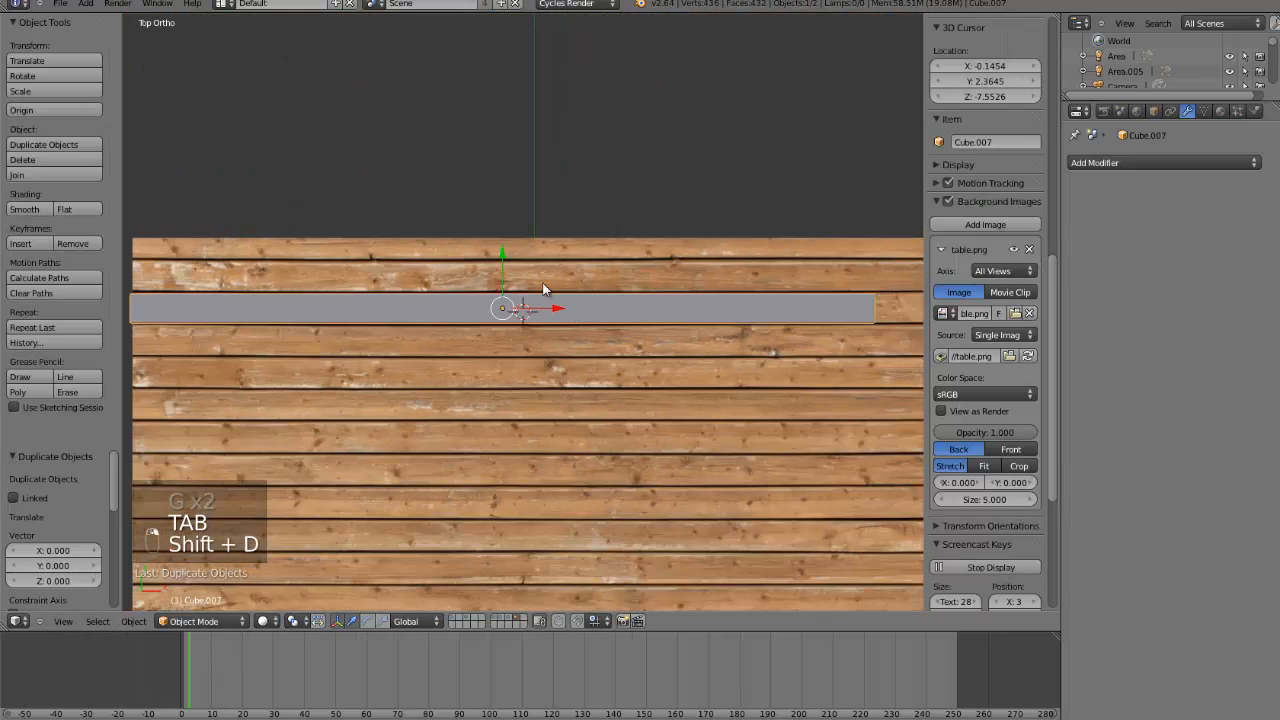
{"action": "left_click_drag", "start_coordinate": [505, 250], "coordinate": [509, 284]}
{"action": "scroll", "coordinate": [543, 345], "scroll_direction": "up", "scroll_amount": 1}
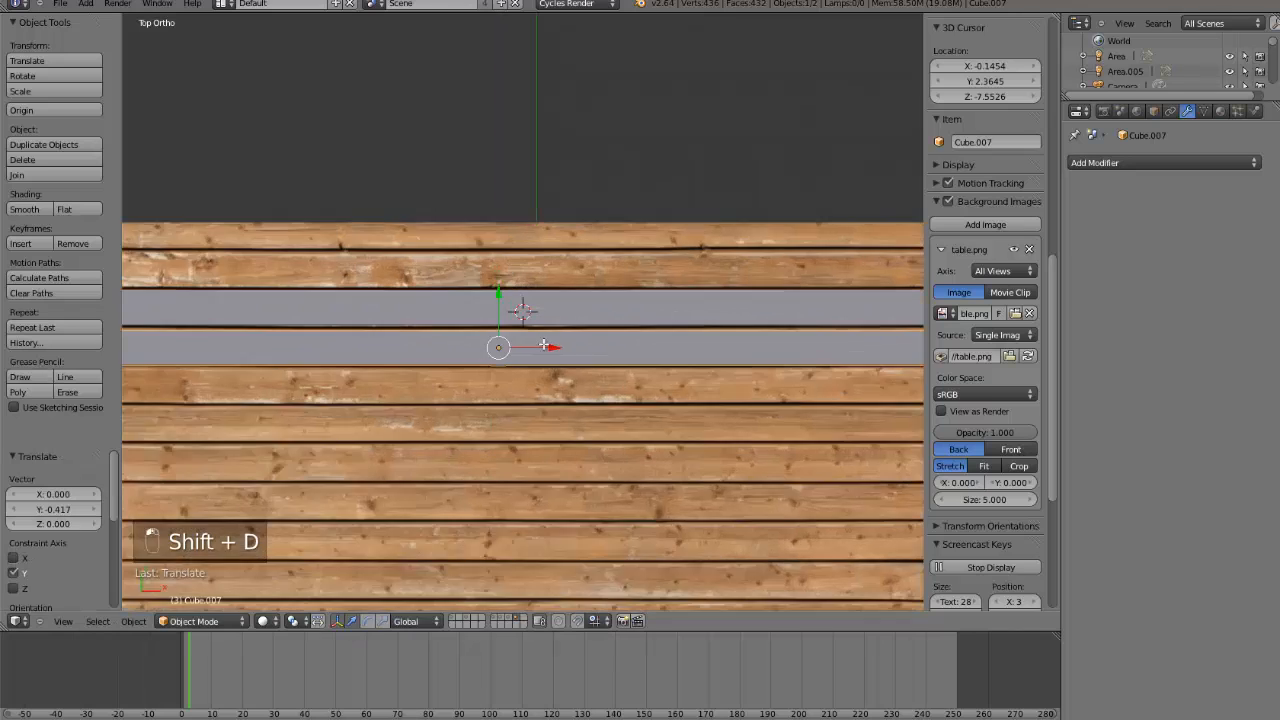
- Move the copy's mid-edge vertex with proportional editing by about 0.004 in X and 0.009 in Y
{"action": "key", "text": "Tab"}
{"action": "scroll", "coordinate": [544, 345], "scroll_direction": "up", "scroll_amount": 3}
{"action": "key", "text": "h"}
{"action": "key", "text": "ctrl+z"}
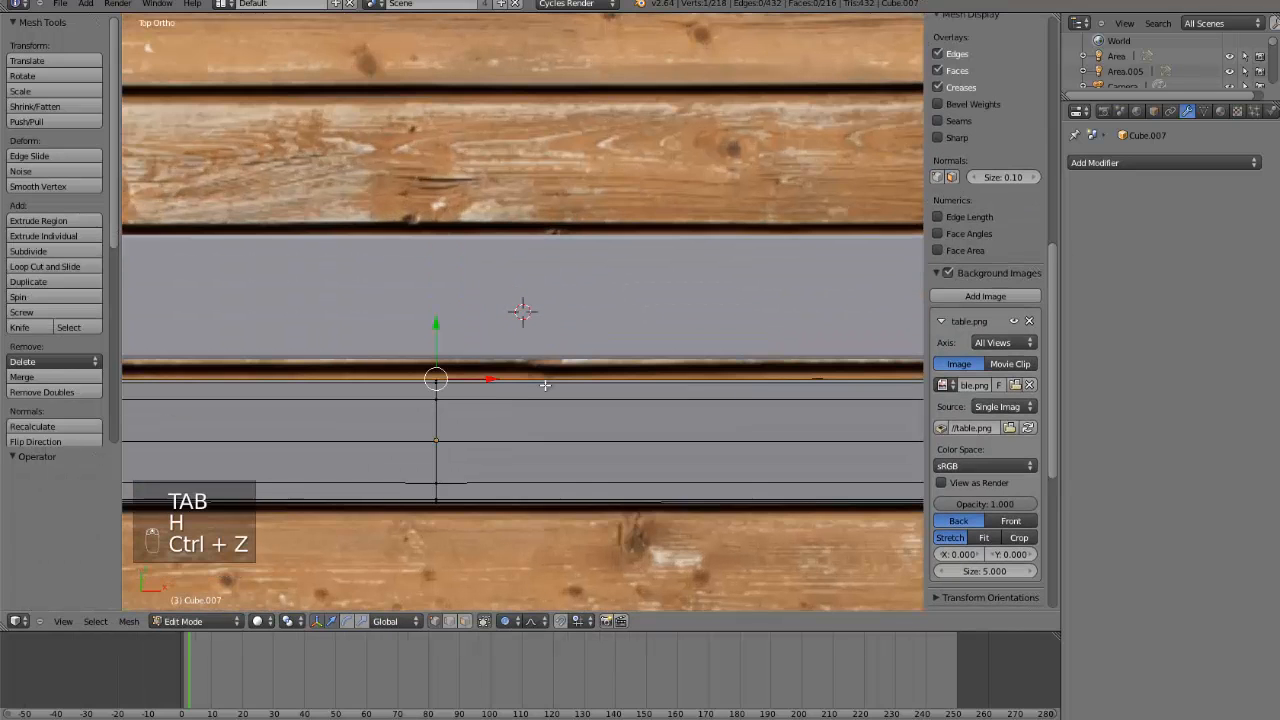
{"action": "key", "text": "g"}
{"action": "left_click", "coordinate": [533, 380]}
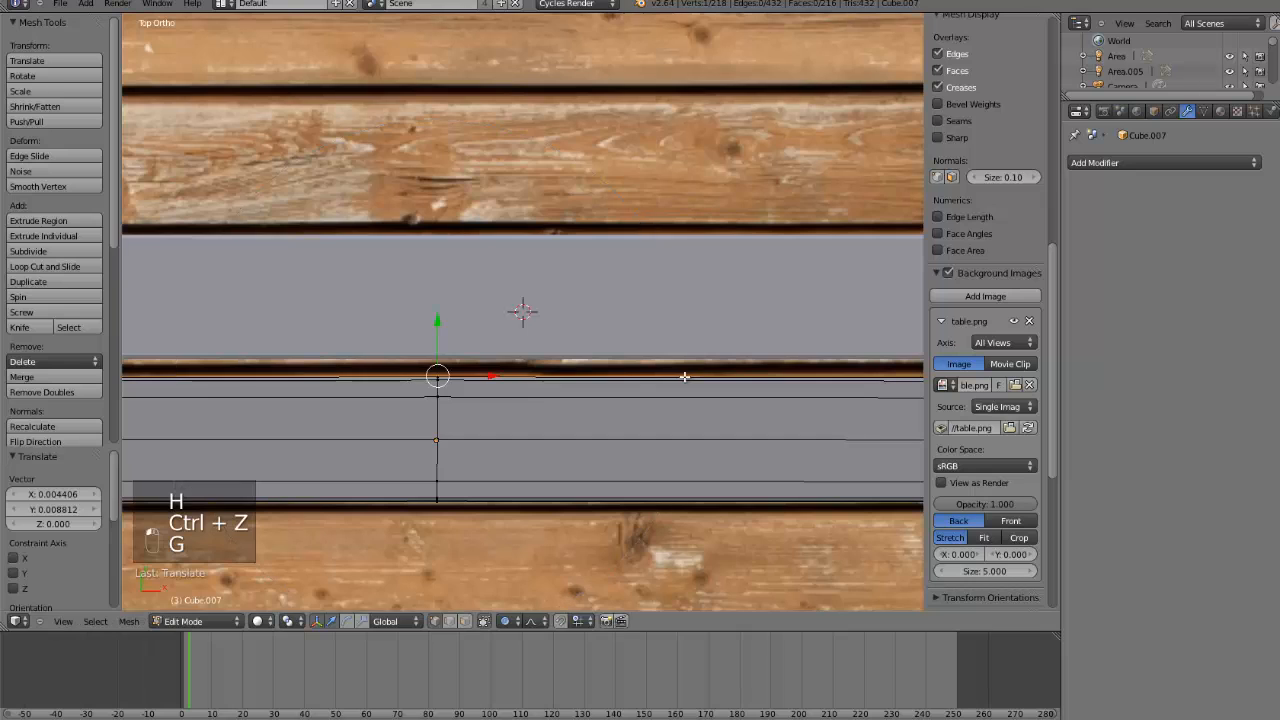
- Add a crosswise loop cut to the copied plank, nudge its edge vertex about 0.003 along Y, and return to Object Mode
{"action": "scroll", "coordinate": [554, 368], "scroll_direction": "down", "scroll_amount": 1}
{"action": "key", "text": "ctrl+r"}
{"action": "left_click", "coordinate": [766, 368]}
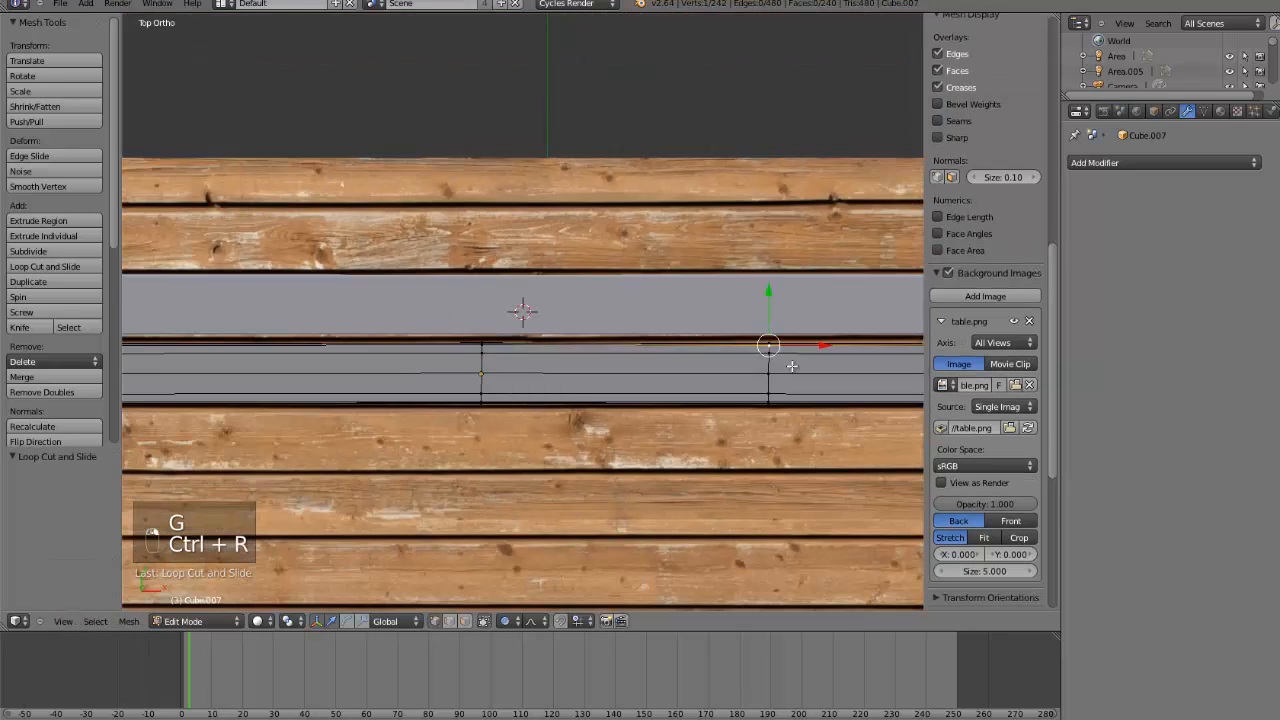
{"action": "scroll", "coordinate": [792, 368], "scroll_direction": "up", "scroll_amount": 2}
{"action": "key", "text": "g"}
{"action": "left_click", "coordinate": [792, 368]}
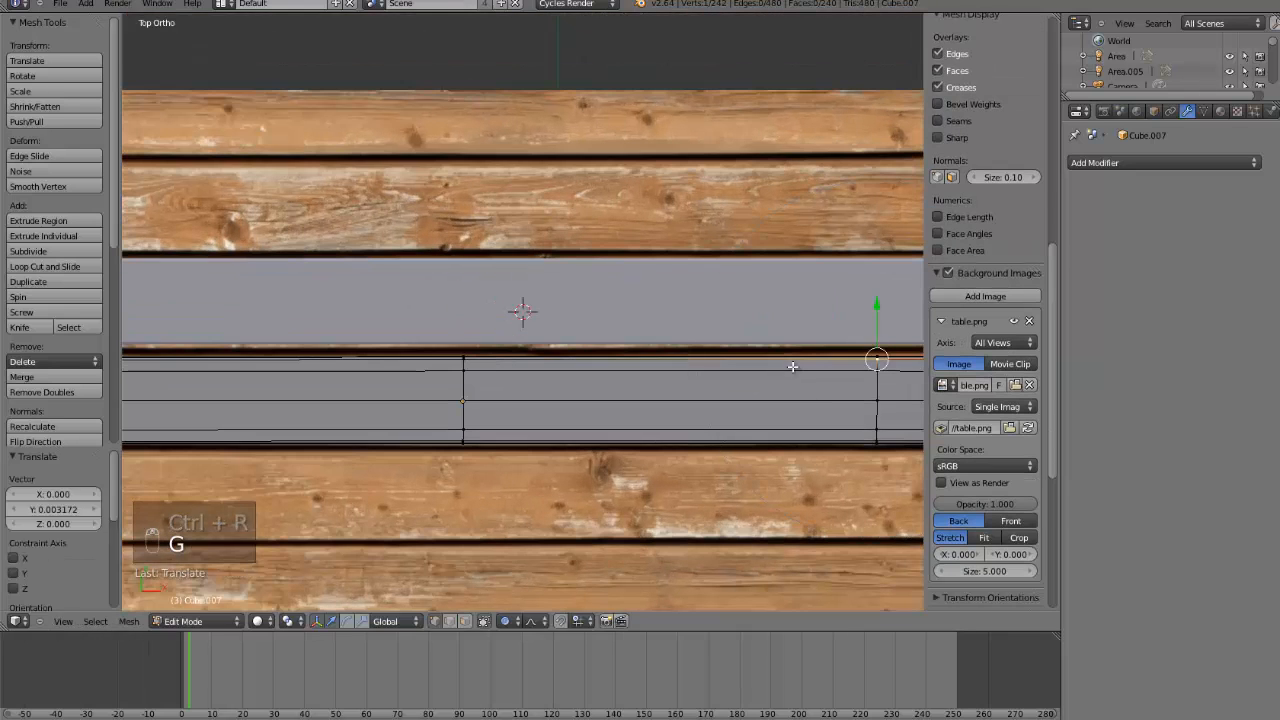
{"action": "key", "text": "Tab"}
{"action": "scroll", "coordinate": [792, 368], "scroll_direction": "down", "scroll_amount": 4}
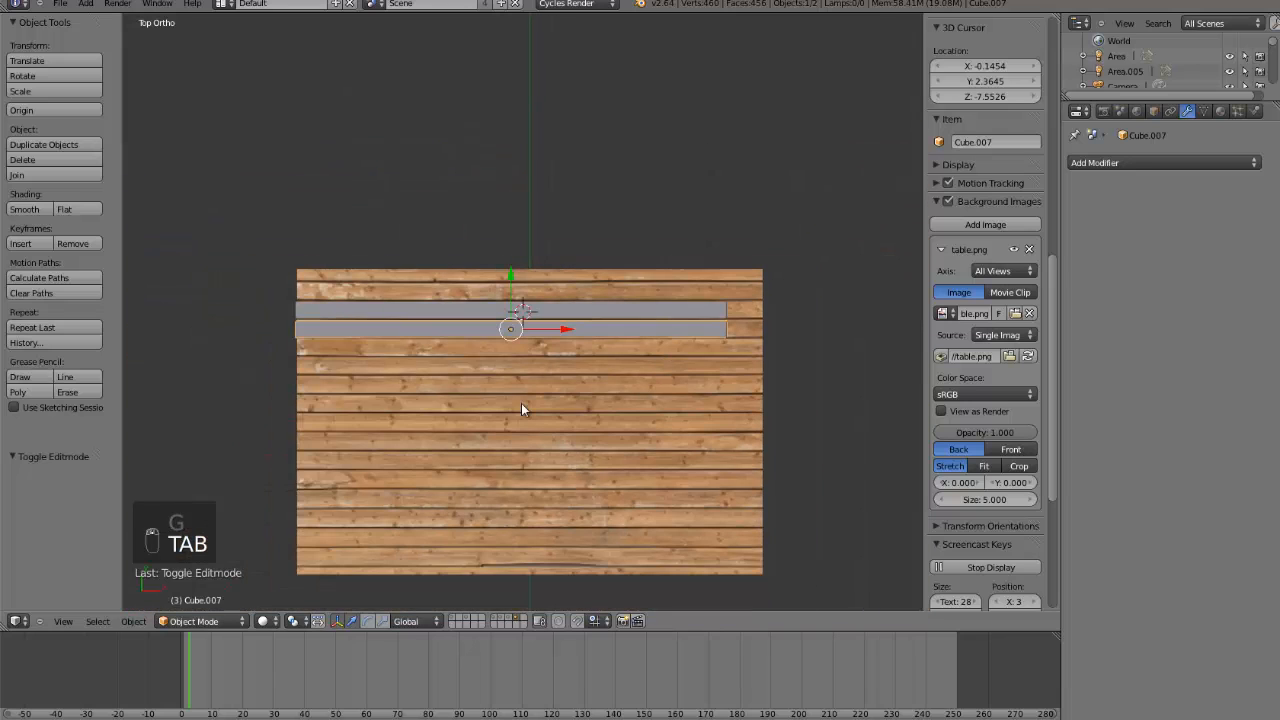
- Examine the two planks up close, browse the transfer and tutorial_8 folders for table_disp, and return to the planks in top view
{"action": "scroll", "coordinate": [504, 390], "scroll_direction": "up", "scroll_amount": 3}
{"action": "middle_click_drag", "start_coordinate": [504, 390], "coordinate": [556, 383]}
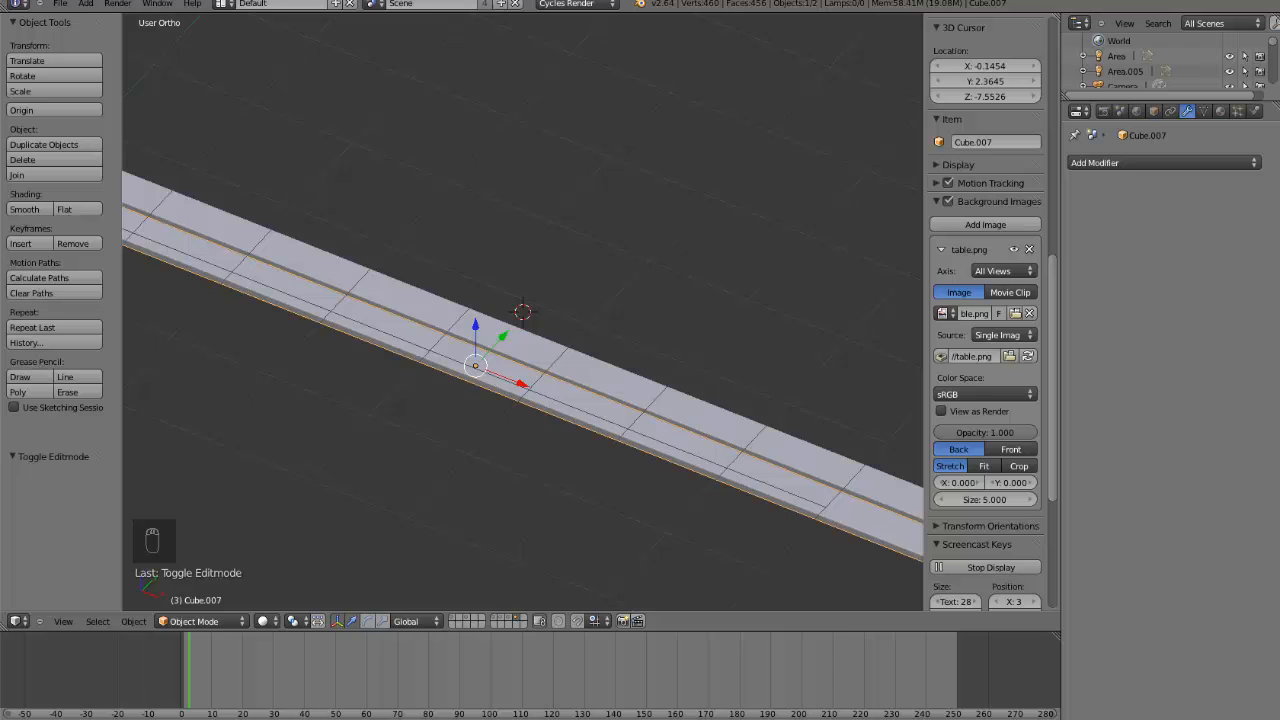
{"action": "left_click", "coordinate": [249, 700]}
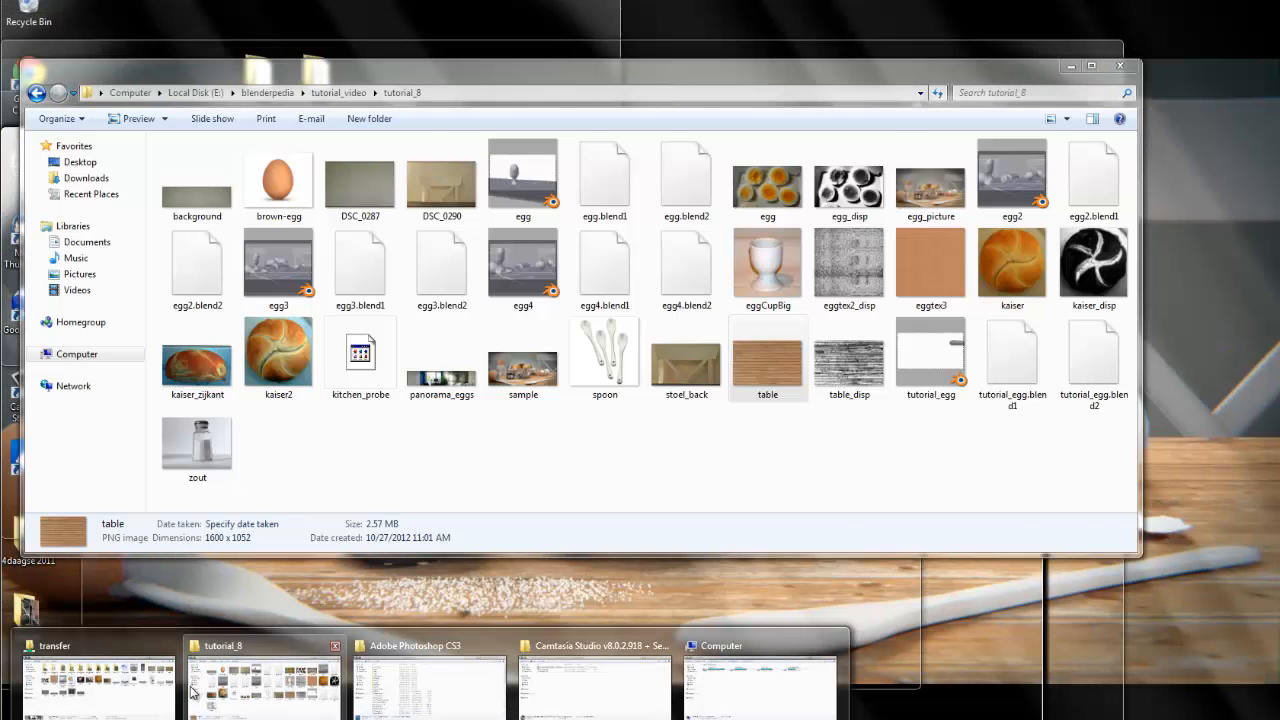
{"action": "left_click", "coordinate": [98, 690]}
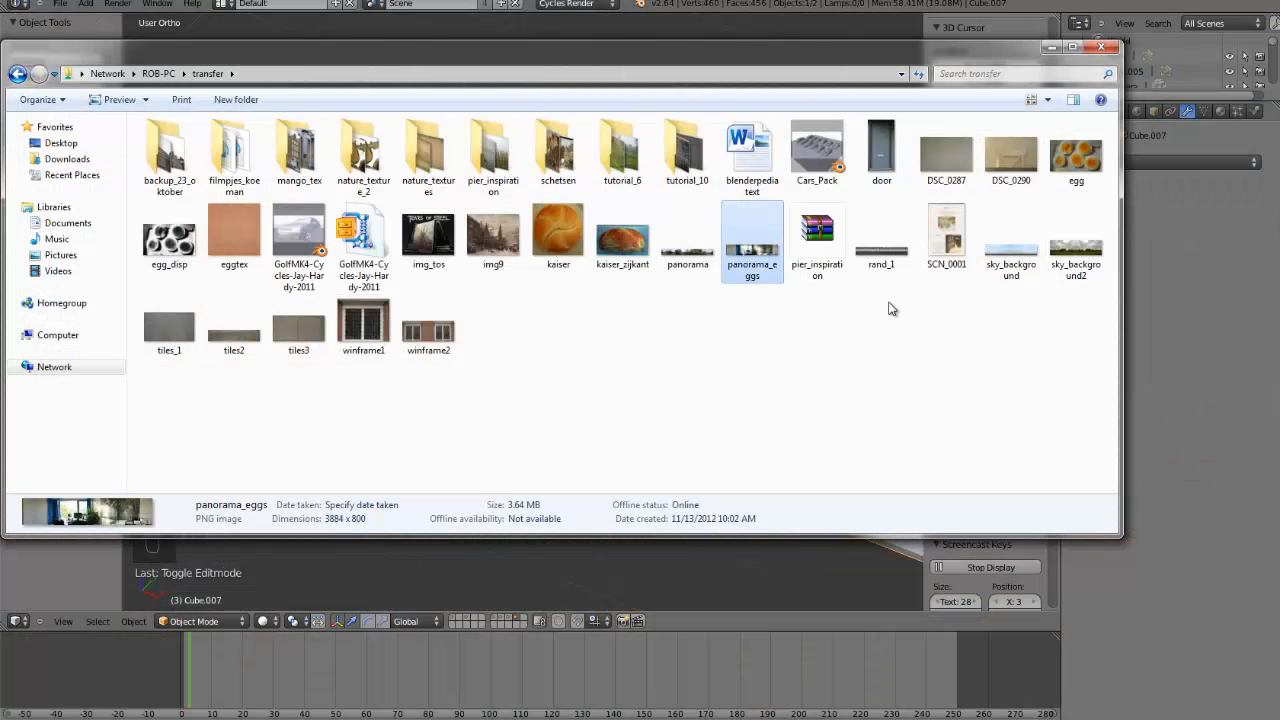
{"action": "left_click", "coordinate": [1052, 47]}
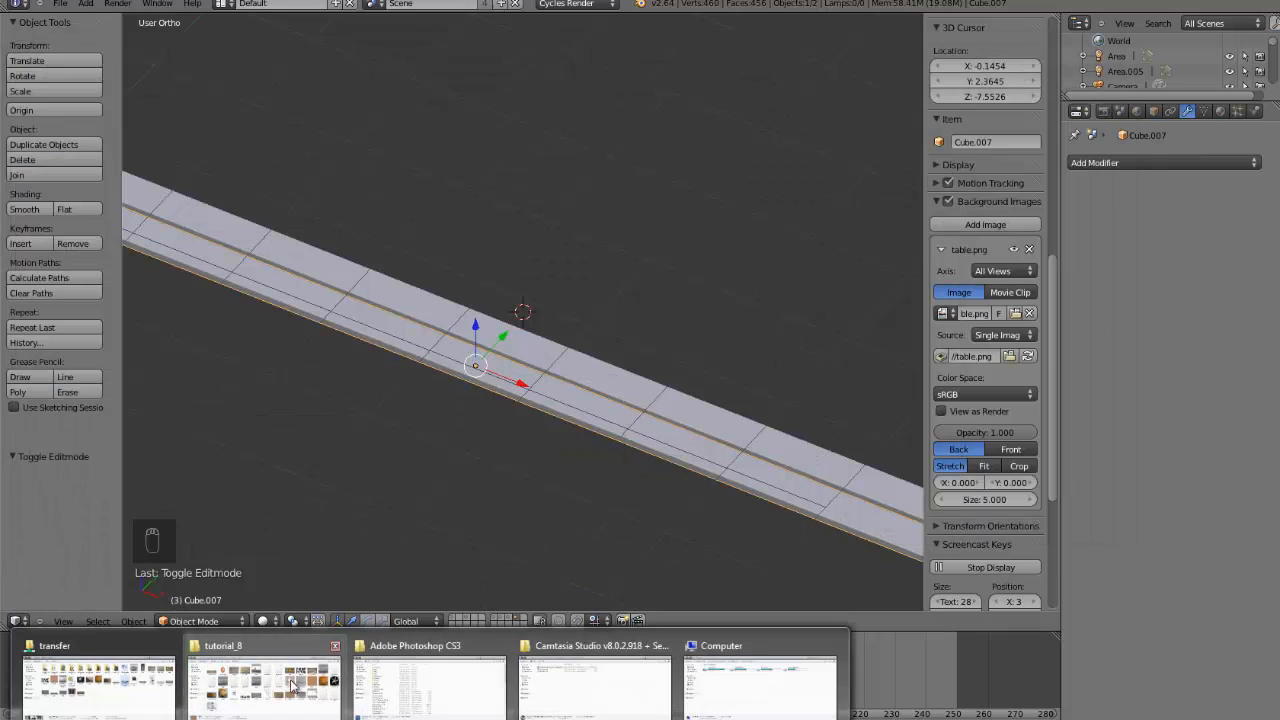
{"action": "left_click", "coordinate": [265, 672]}
{"action": "double_click", "coordinate": [849, 360]}
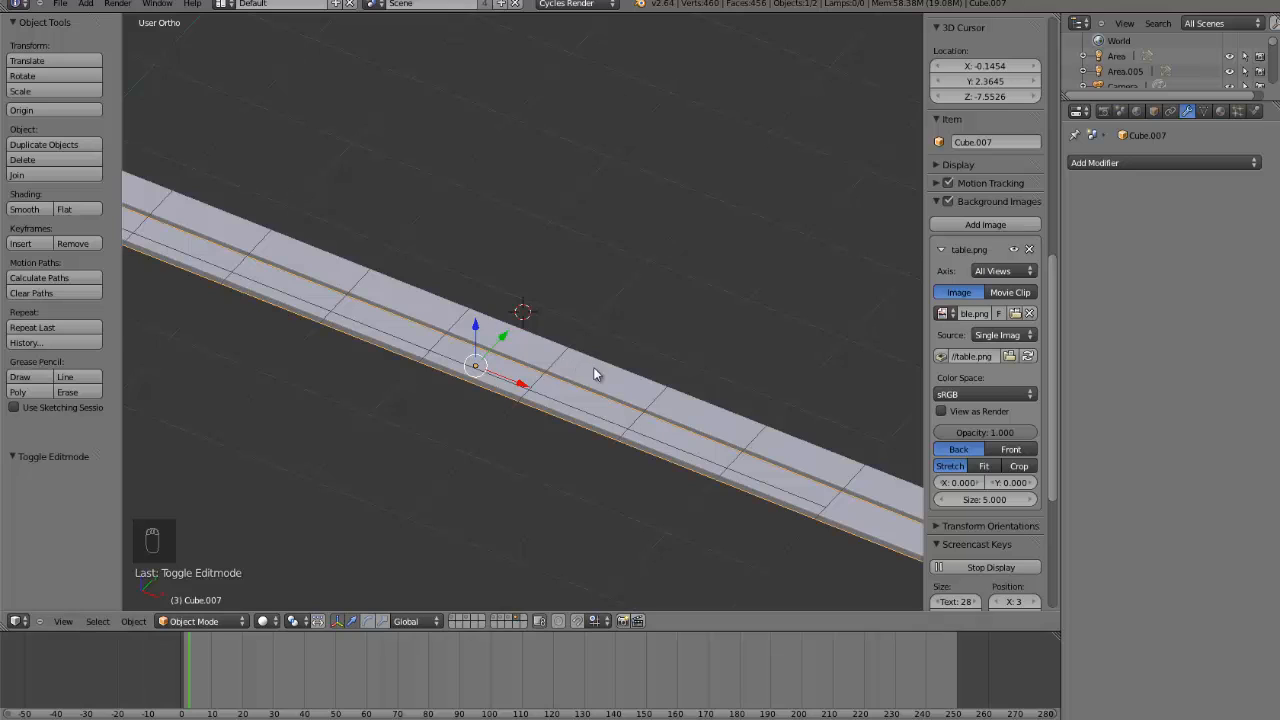
{"action": "middle_click_drag", "start_coordinate": [593, 369], "coordinate": [619, 393]}
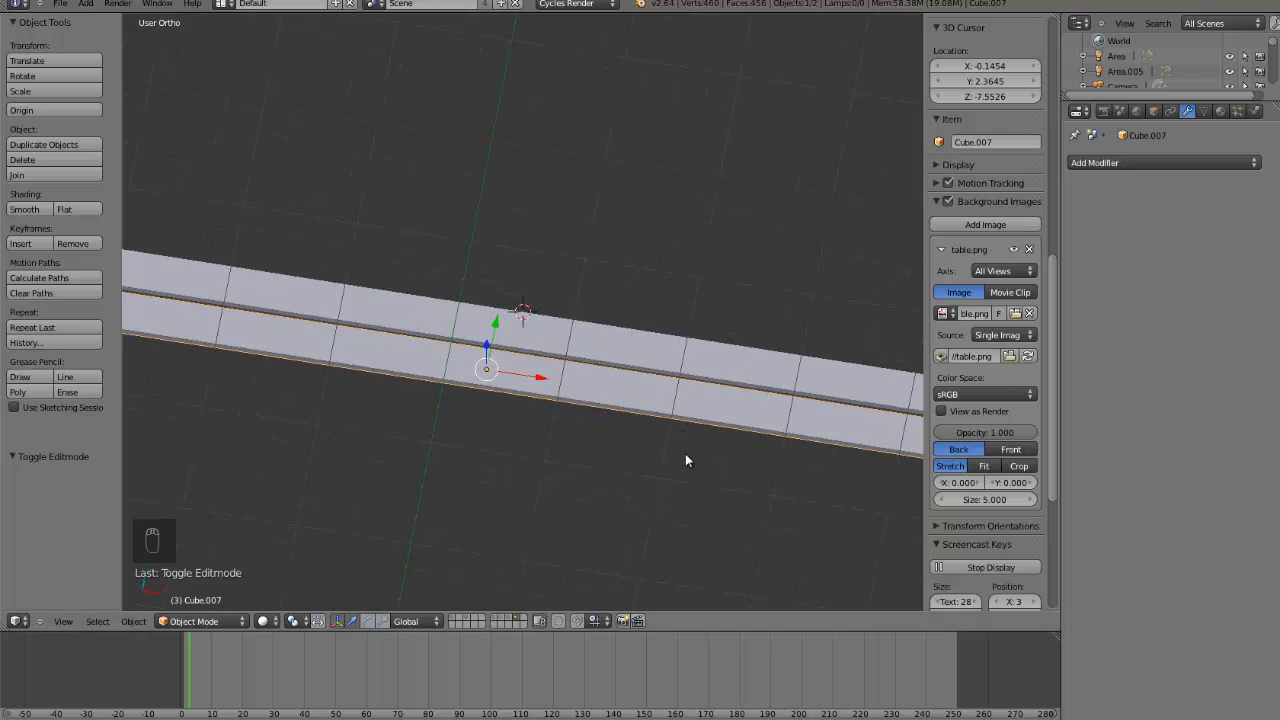
{"action": "key", "text": "KP_7"}
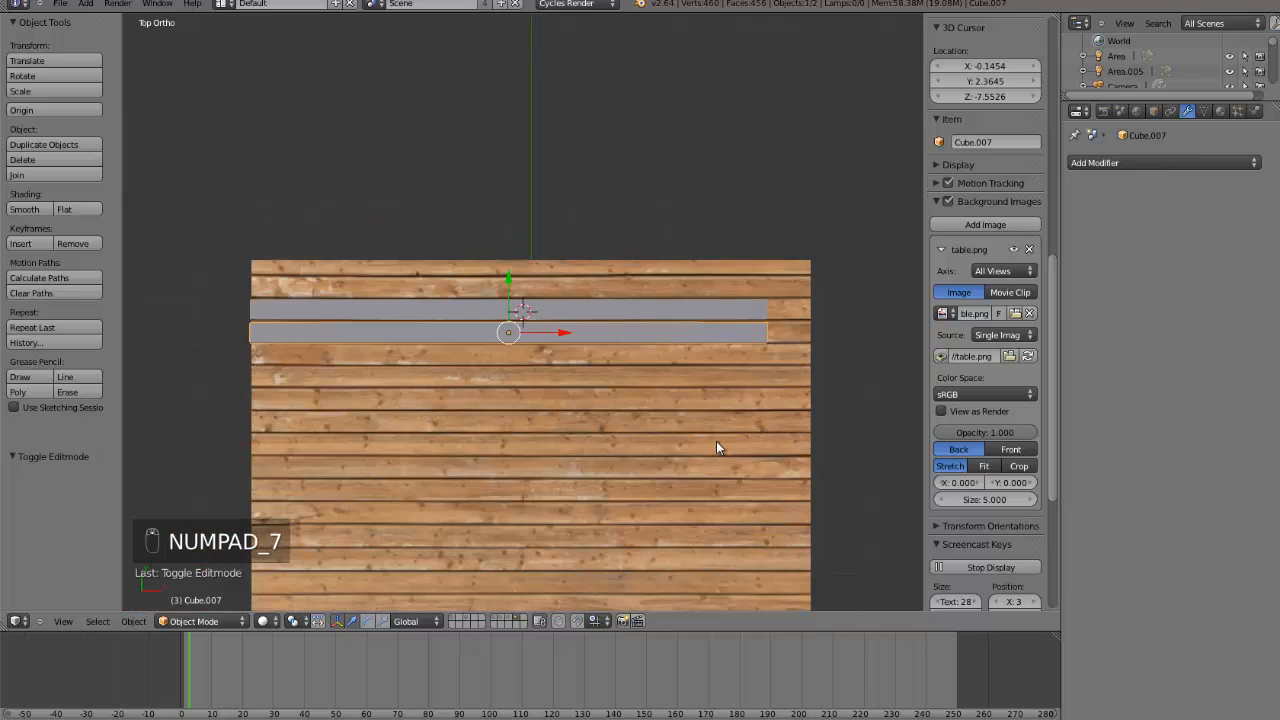
- Show the layer with the finished plank table, jar and lid, and centre the view on the tabletop
{"action": "left_click", "coordinate": [493, 619]}
{"action": "scroll", "coordinate": [540, 400], "scroll_direction": "up", "scroll_amount": 1}
{"action": "scroll", "coordinate": [540, 400], "scroll_direction": "down", "scroll_amount": 5}
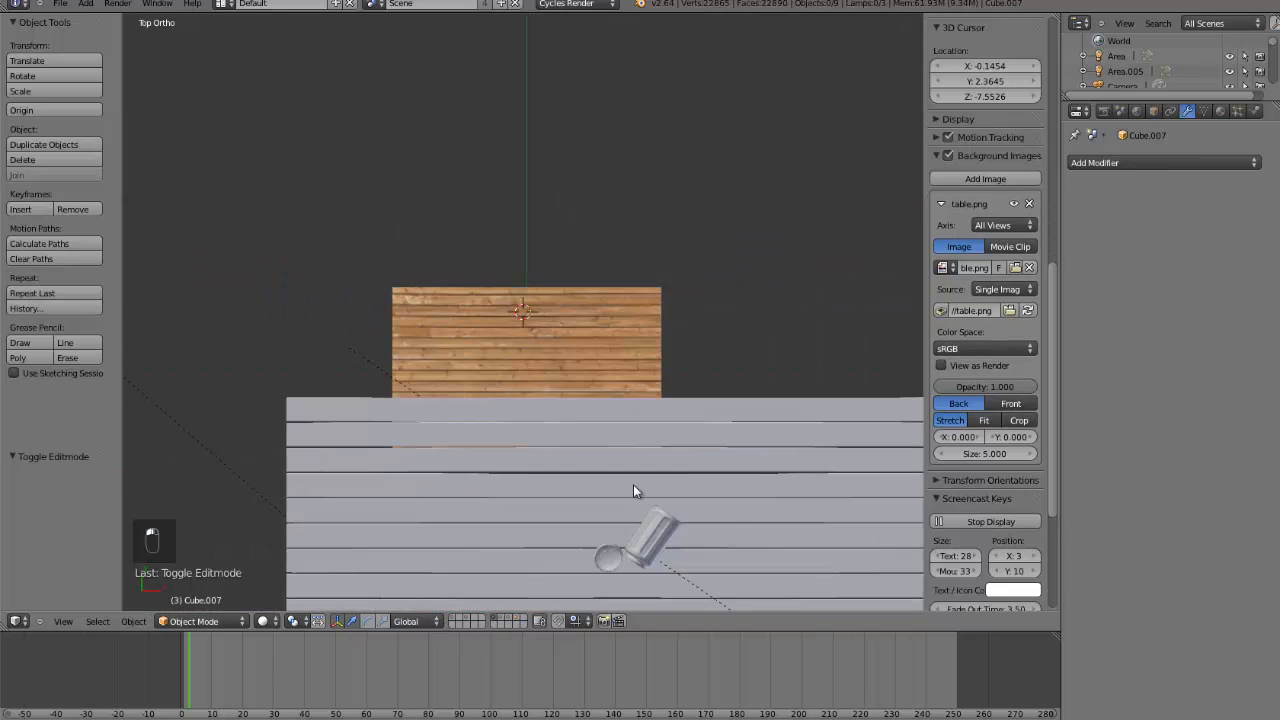
{"action": "left_click", "coordinate": [701, 507]}
{"action": "key", "text": "ctrl+KP_Decimal"}
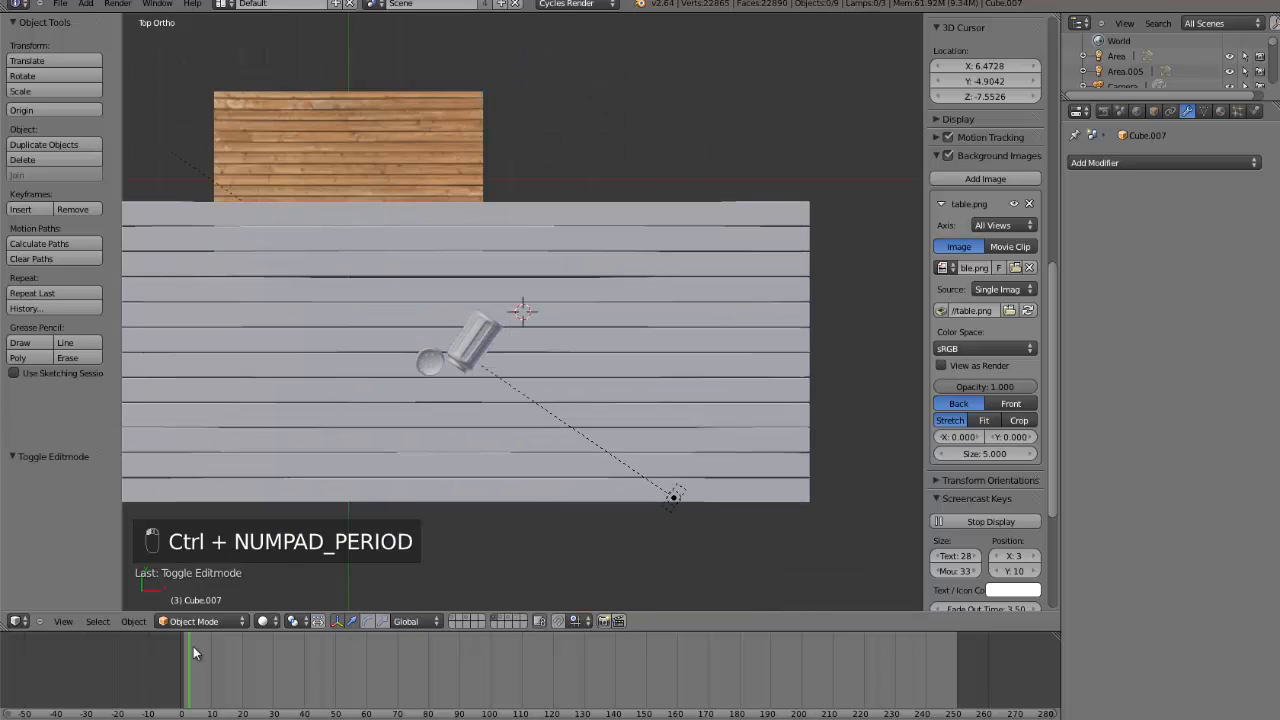
- Examine the jar, lid and table in the egg_picture reference image, then return to the Blender scene
{"action": "mouse_move", "coordinate": [430, 717]}
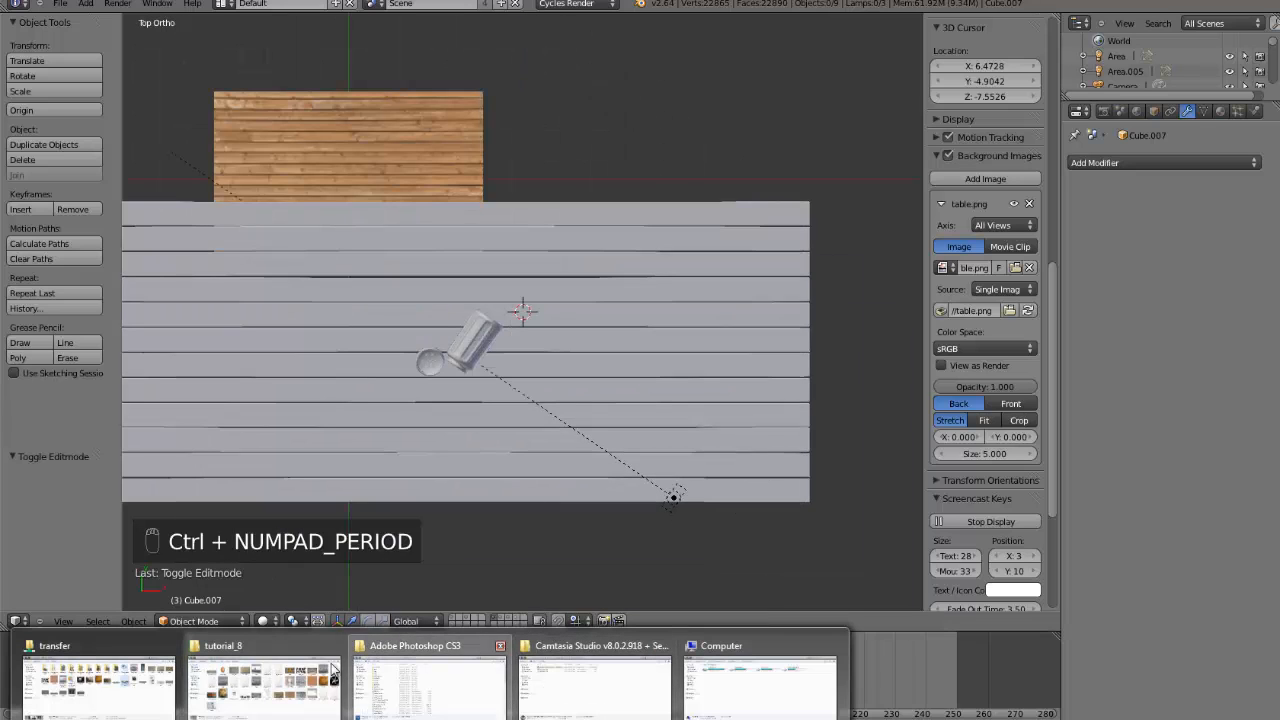
{"action": "left_click", "coordinate": [430, 717]}
{"action": "left_click", "coordinate": [430, 717]}
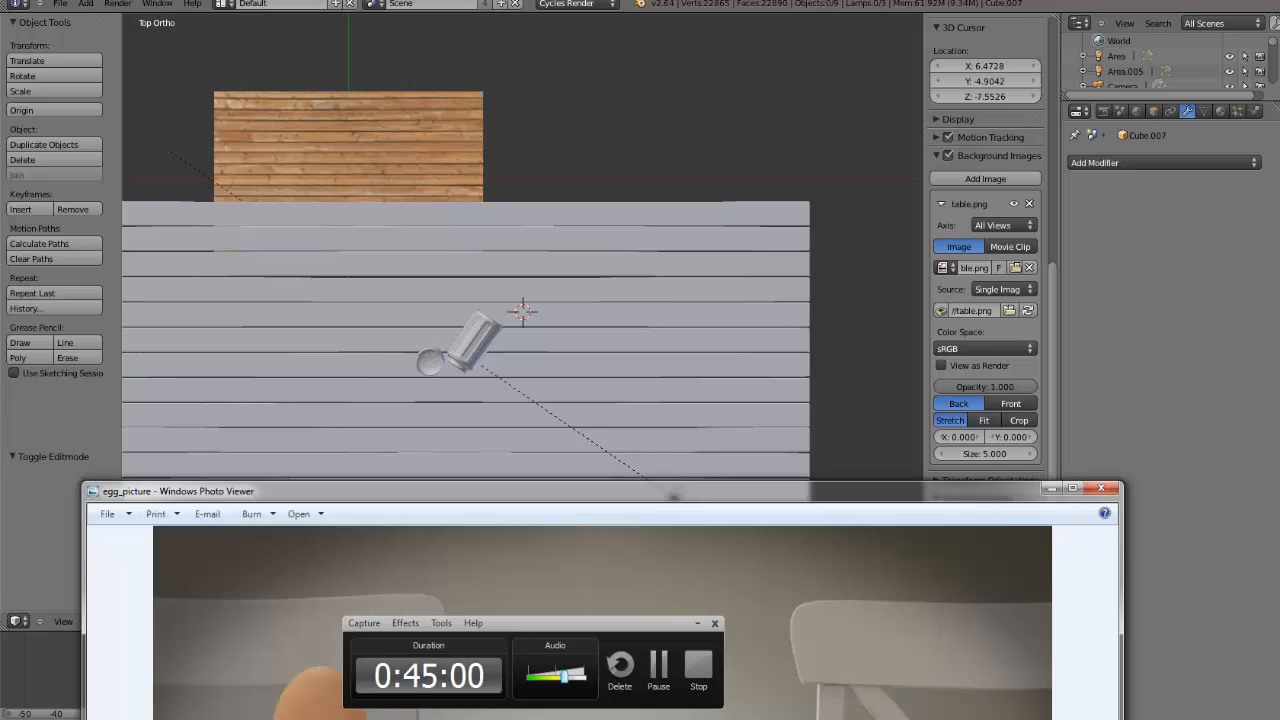
{"action": "left_click_drag", "start_coordinate": [357, 492], "coordinate": [330, 166]}
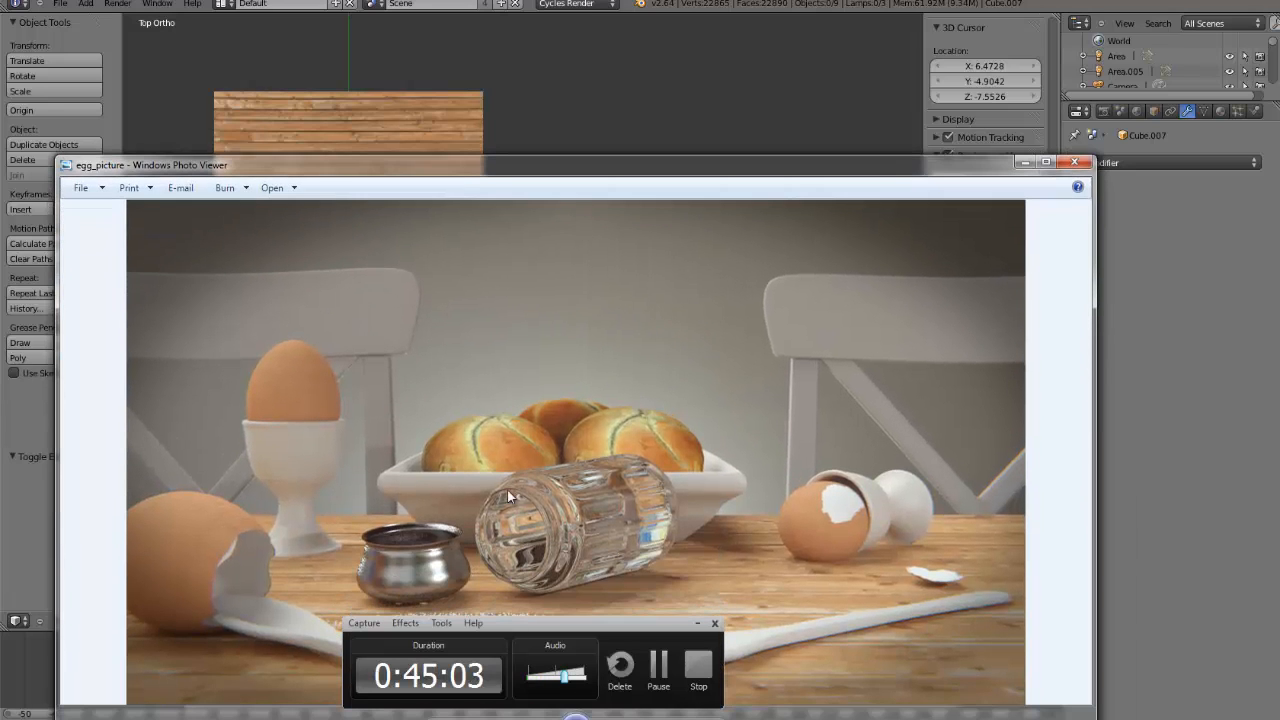
{"action": "left_click", "coordinate": [698, 623]}
{"action": "left_click_drag", "start_coordinate": [665, 175], "coordinate": [663, 79]}
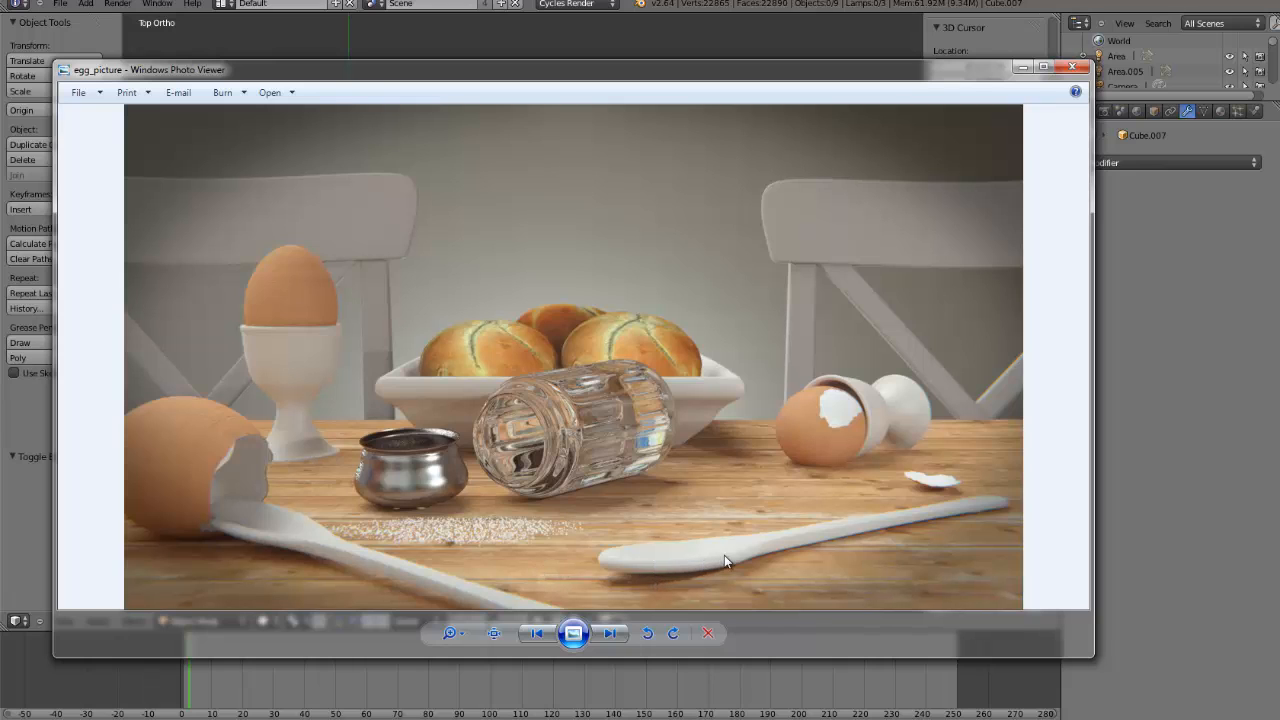
{"action": "scroll", "coordinate": [786, 528], "scroll_direction": "up", "scroll_amount": 2}
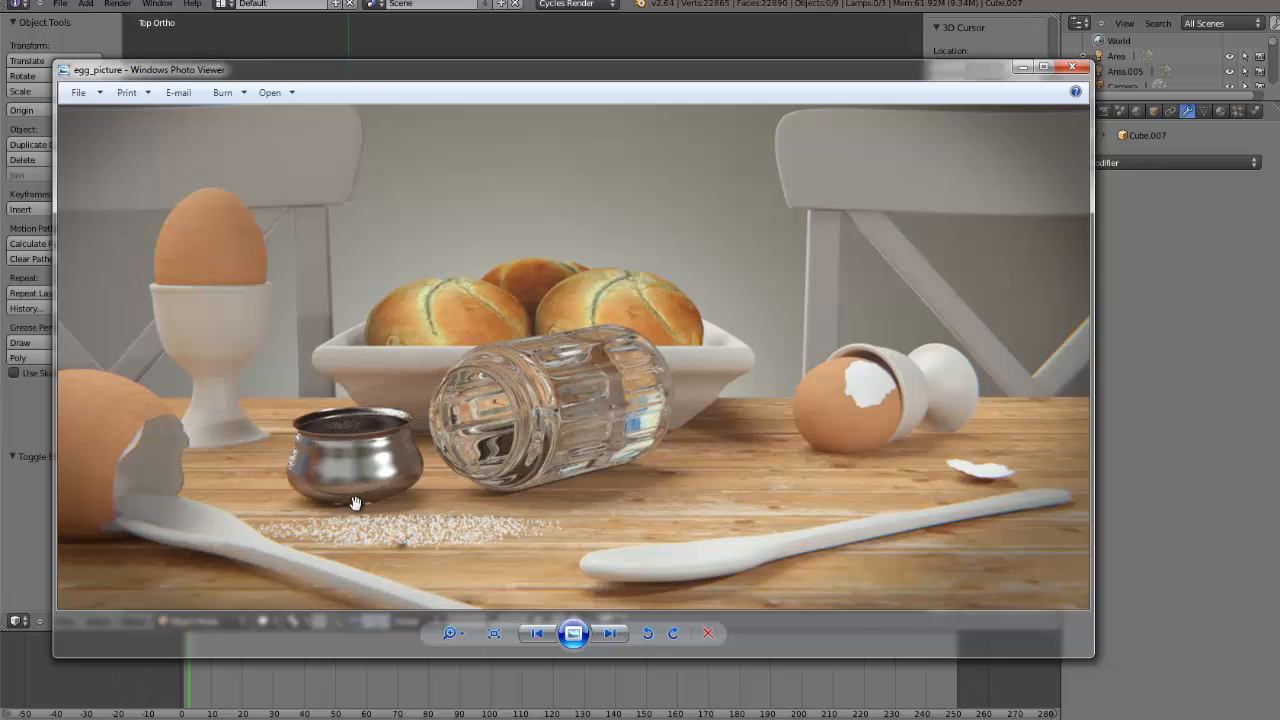
{"action": "key", "text": "alt+Tab"}
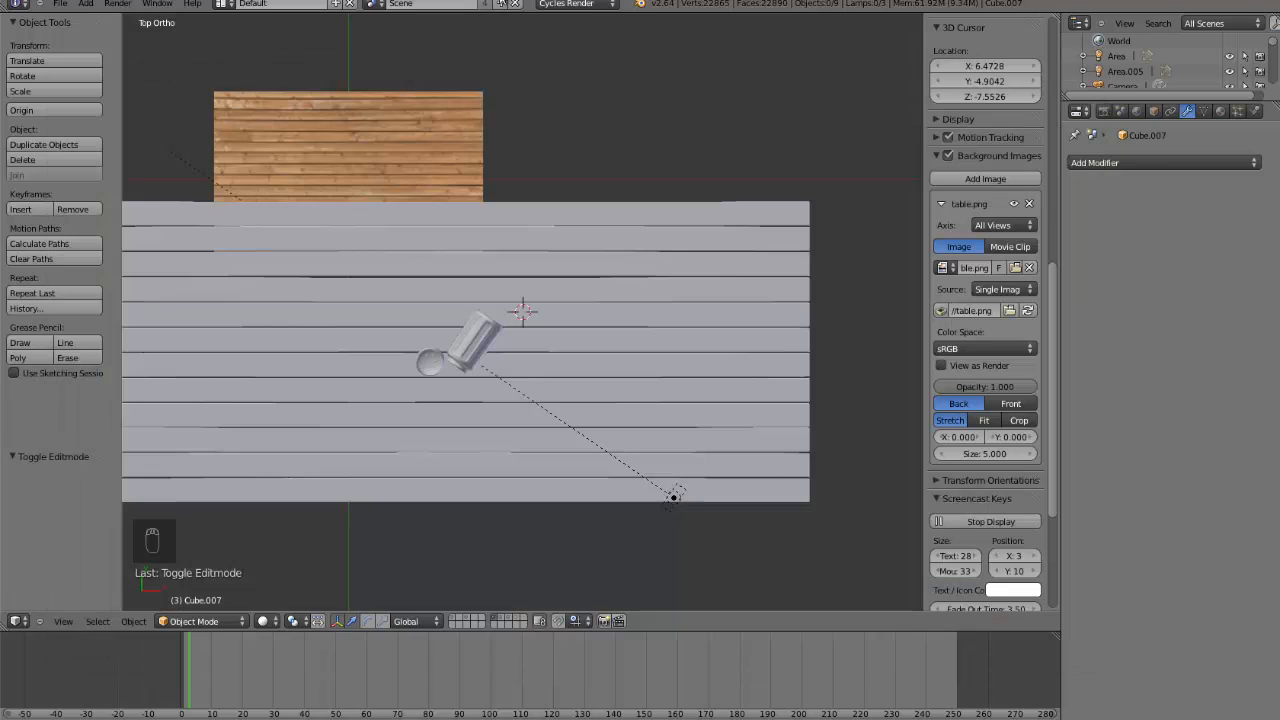
- Select the perforated lid beside the jar and examine its holes and mesh from above
{"action": "scroll", "coordinate": [464, 359], "scroll_direction": "down", "scroll_amount": 3}
{"action": "left_click", "coordinate": [470, 337]}
{"action": "right_click", "coordinate": [471, 340]}
{"action": "key", "text": "ctrl+KP_Decimal"}
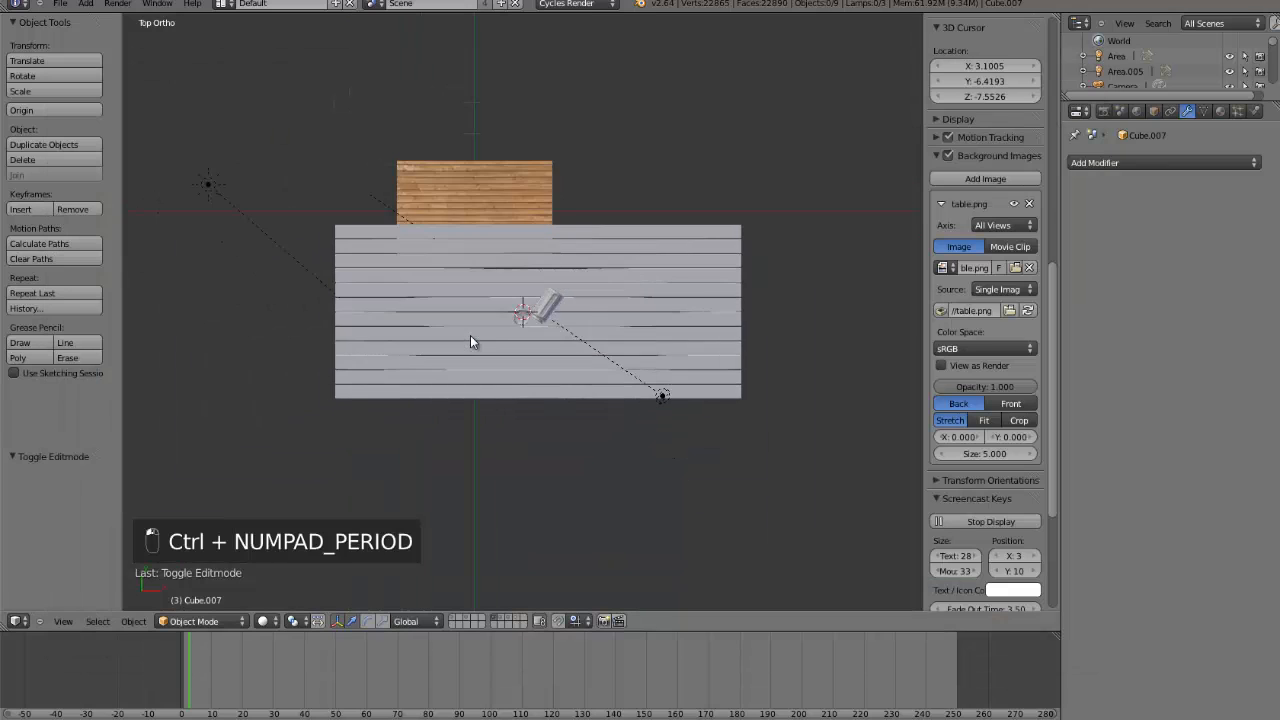
{"action": "scroll", "coordinate": [537, 428], "scroll_direction": "up", "scroll_amount": 3}
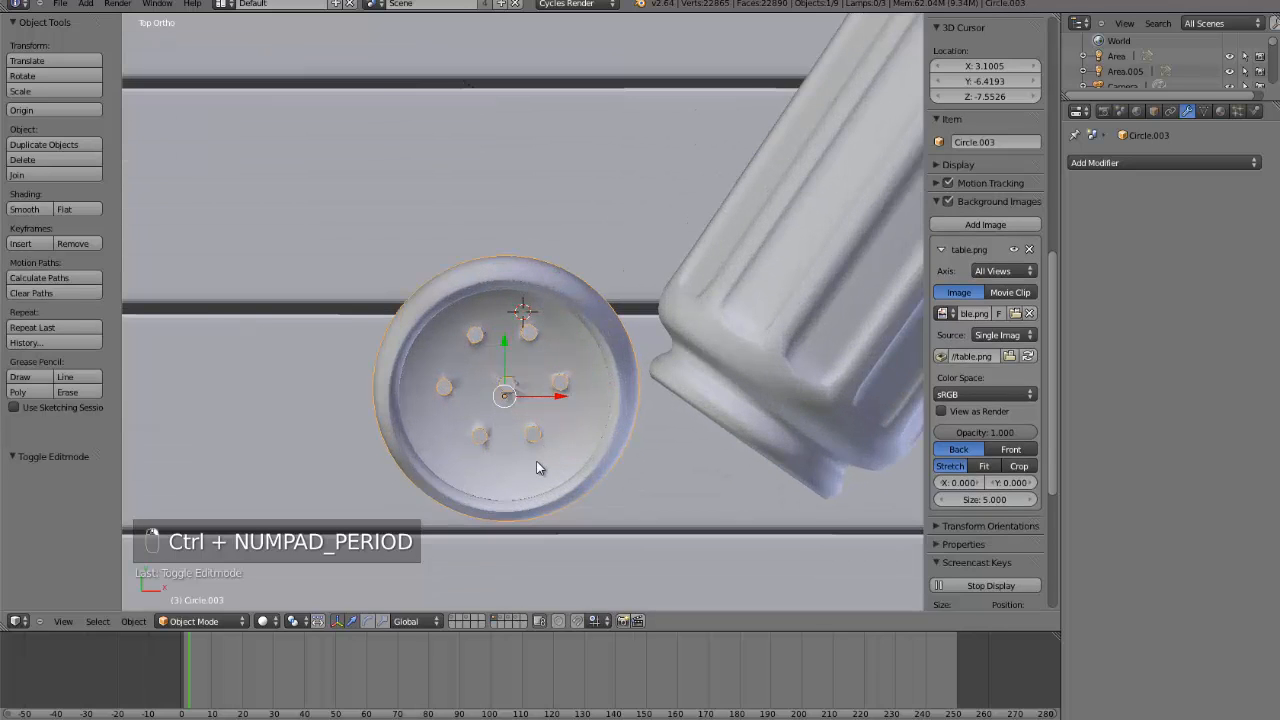
{"action": "scroll", "coordinate": [533, 493], "scroll_direction": "up", "scroll_amount": 5}
{"action": "middle_click_drag", "start_coordinate": [533, 497], "coordinate": [534, 493]}
{"action": "key", "text": "Tab"}
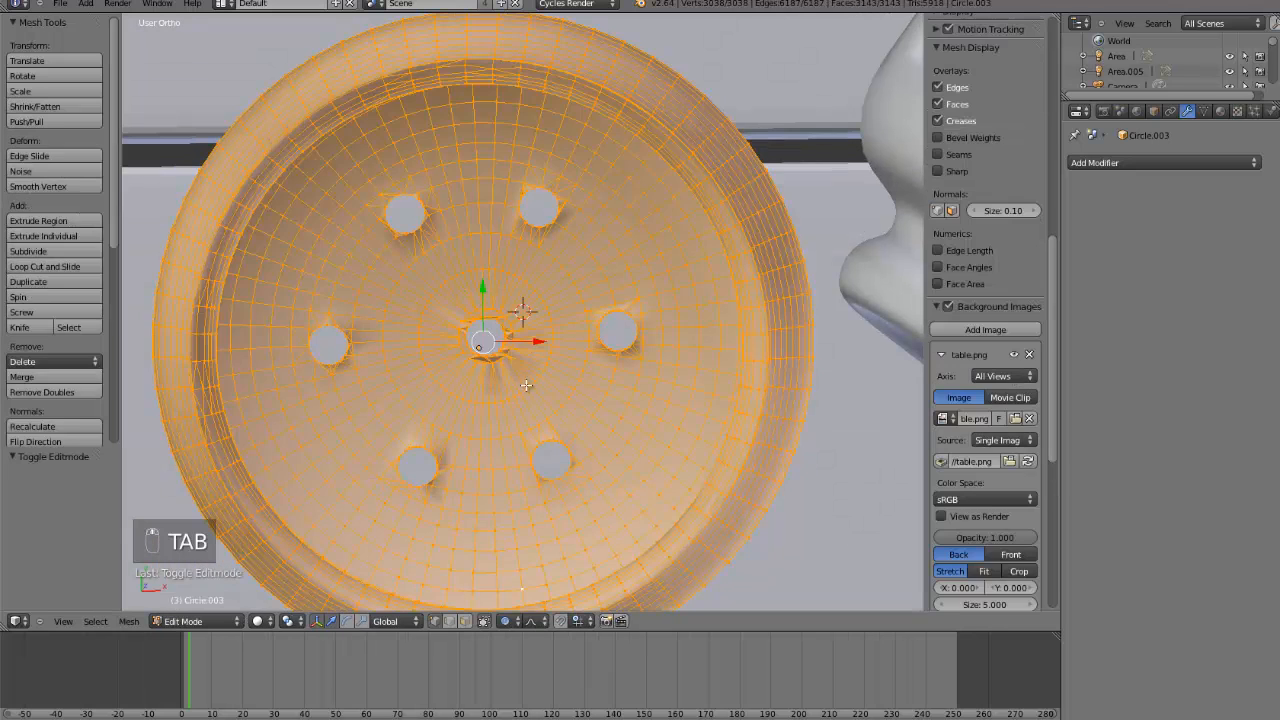
{"action": "key", "text": "Tab"}
- Move the lid away from the jar in front wireframe view and turn it over by 178.594°
{"action": "key", "text": "KP_1"}
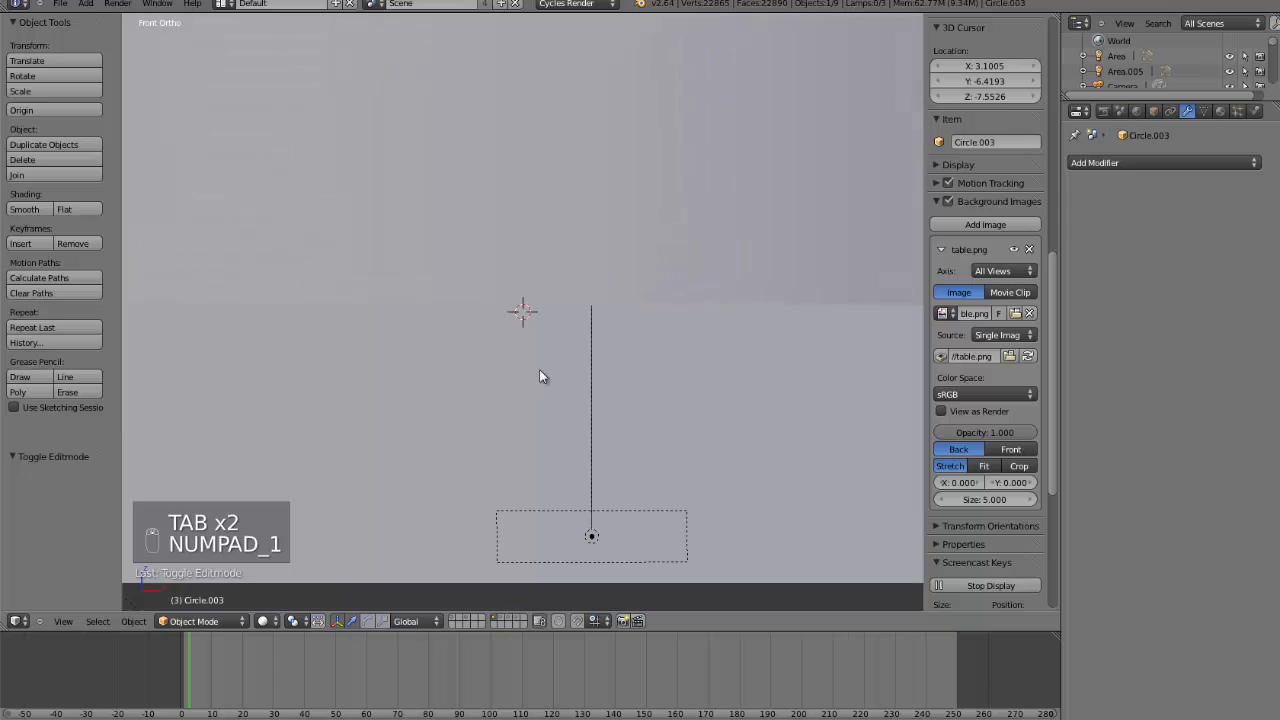
{"action": "key", "text": "z"}
{"action": "key", "text": "ctrl+KP_Decimal"}
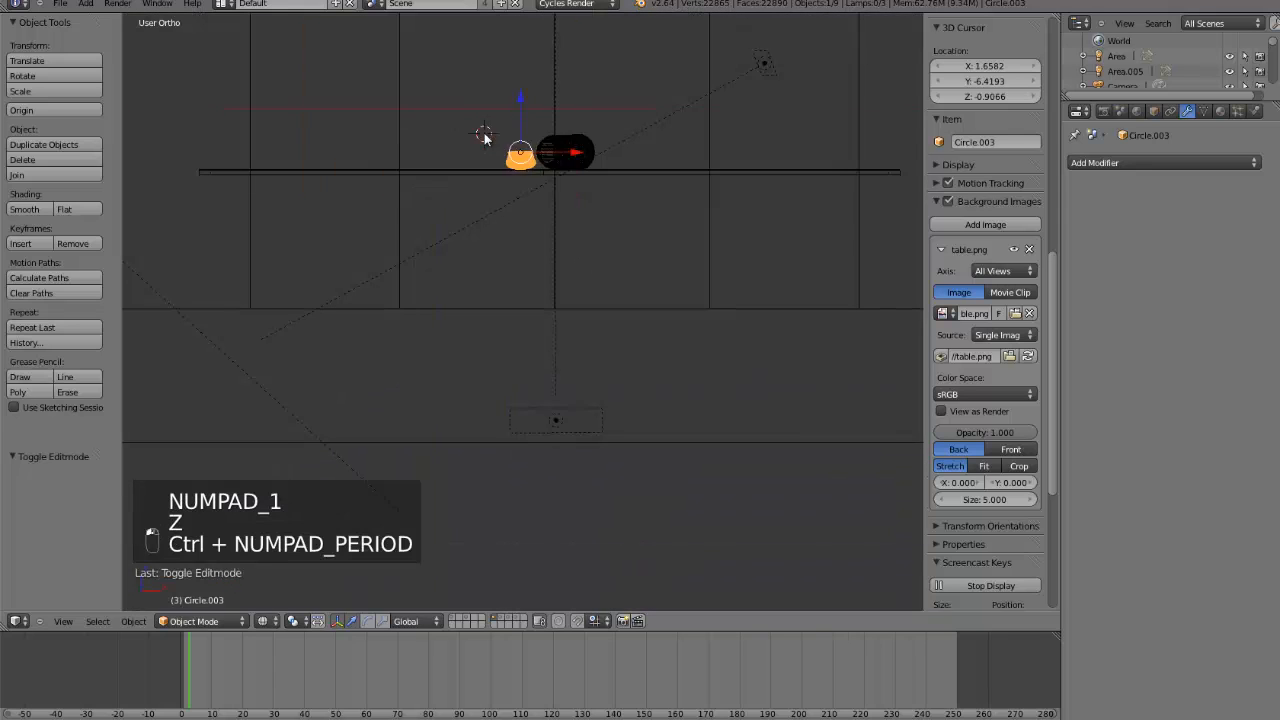
{"action": "key", "text": "g"}
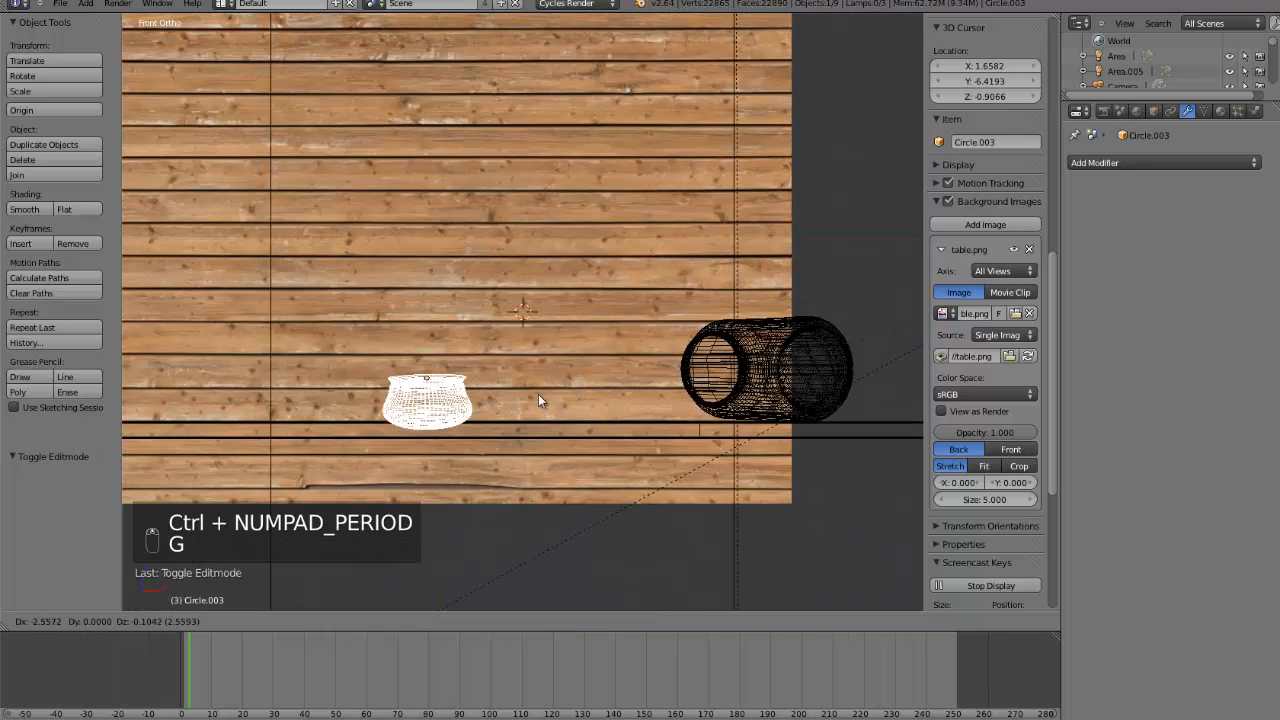
{"action": "left_click", "coordinate": [541, 390]}
{"action": "key", "text": "r"}
{"action": "left_click", "coordinate": [384, 367]}
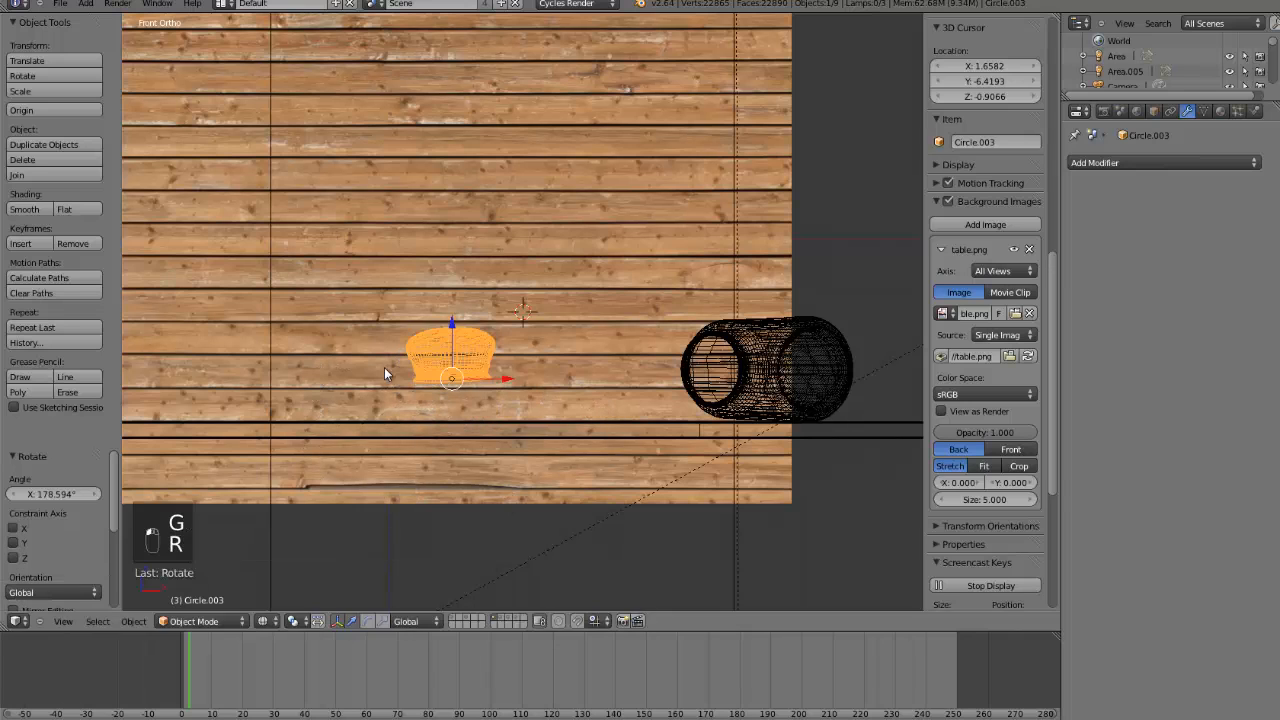
- Set the flipped lid on the tabletop, tilting it 2.507° in front view and 4.237° from the side, and shift it about 0.066 along Z
{"action": "key", "text": "g"}
{"action": "left_click", "coordinate": [521, 424]}
{"action": "key", "text": "r"}
{"action": "left_click", "coordinate": [603, 435]}
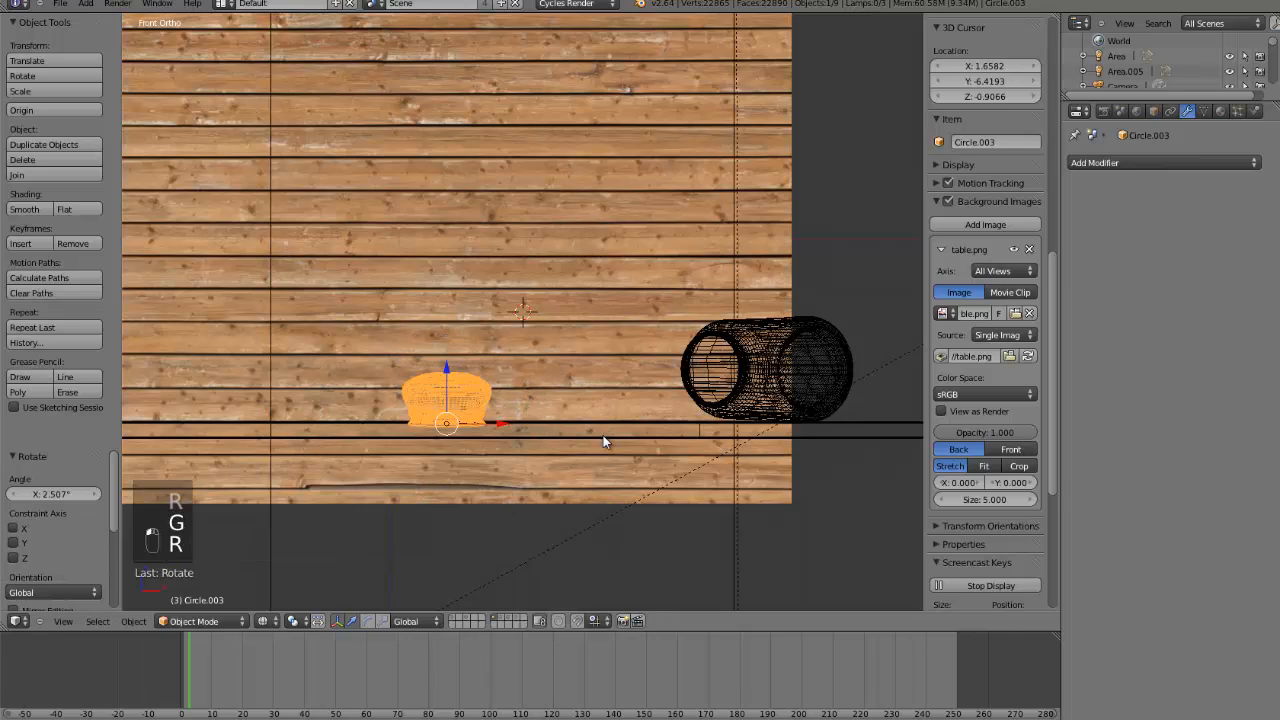
{"action": "key", "text": "KP_4"}
{"action": "key", "text": "KP_4"}
{"action": "key", "text": "KP_4"}
{"action": "key", "text": "KP_4"}
{"action": "key", "text": "KP_4"}
{"action": "key", "text": "KP_4"}
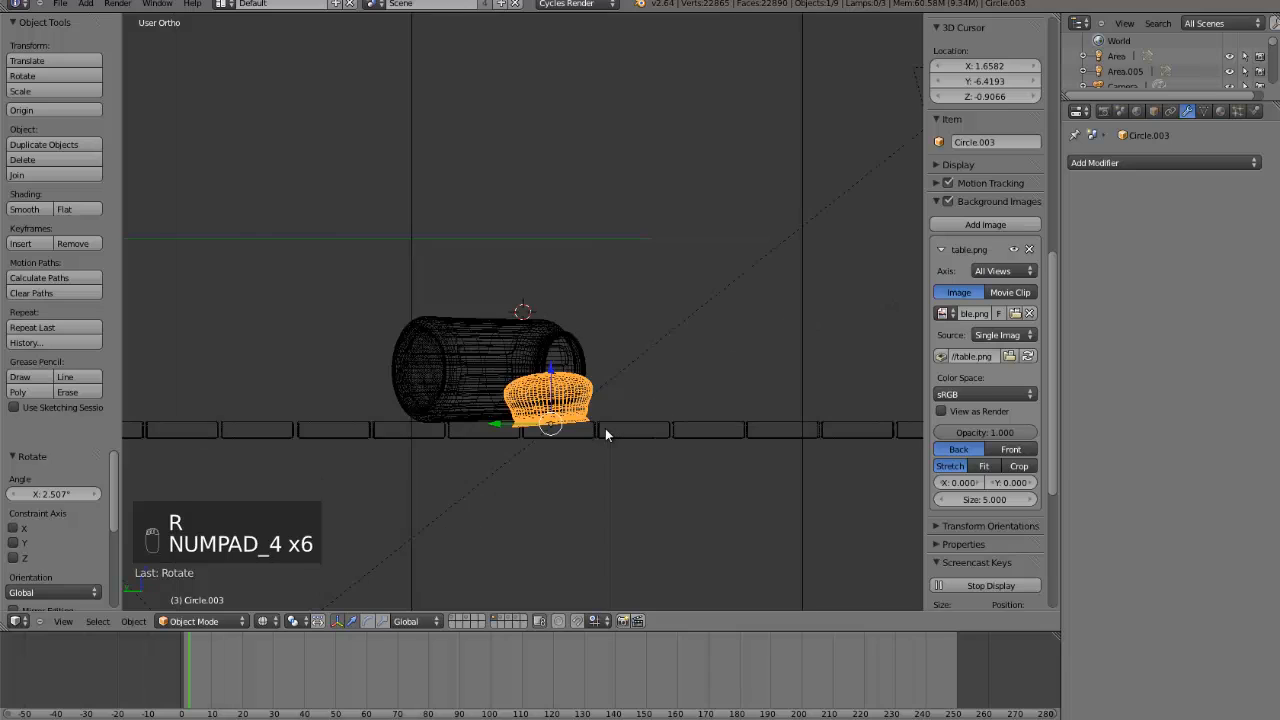
{"action": "key", "text": "KP_4"}
{"action": "key", "text": "r"}
{"action": "key", "text": "g"}
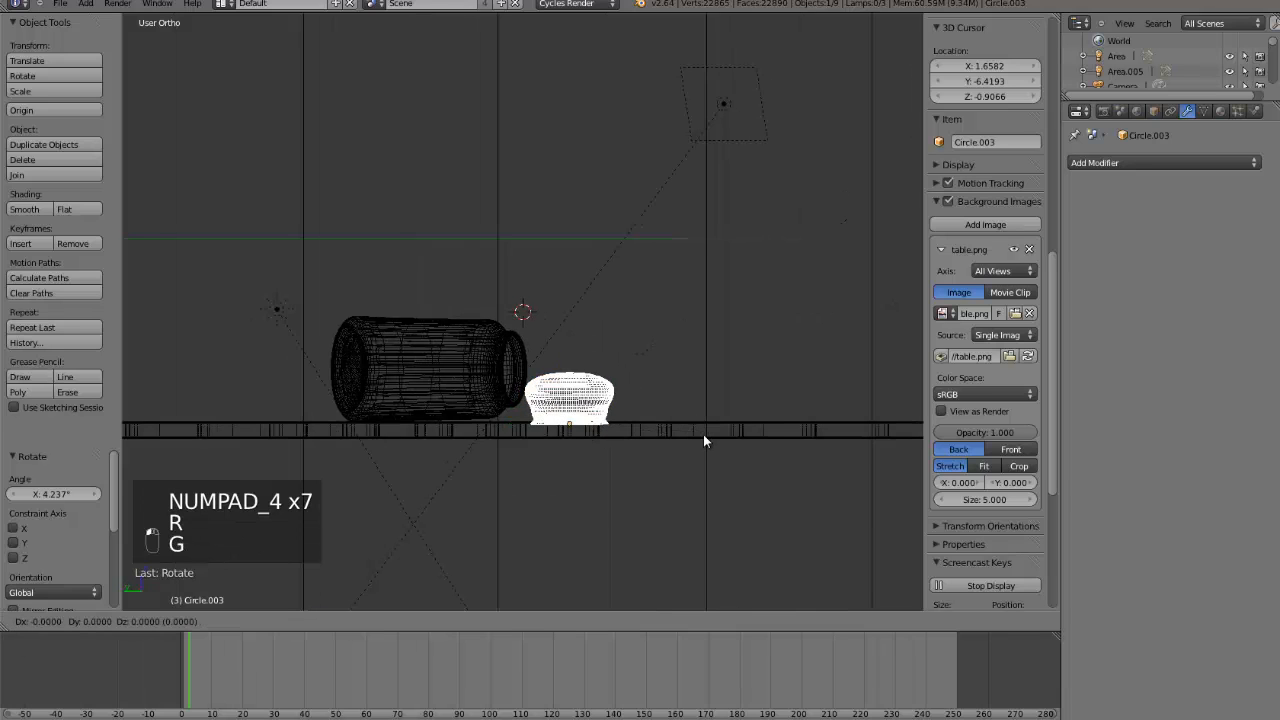
{"action": "left_click", "coordinate": [704, 433]}
- Examine the flipped lid's outer surface, holes and mesh from above and at an angle
{"action": "key", "text": "KP_7"}
{"action": "key", "text": "z"}
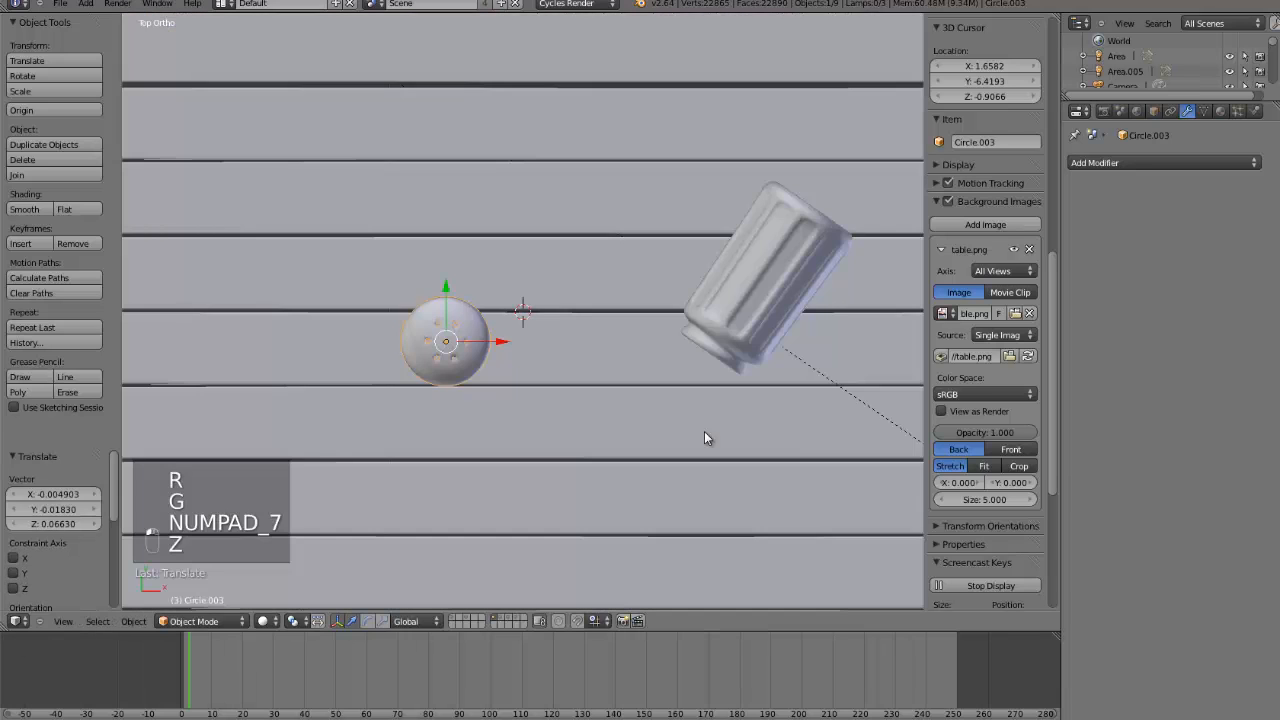
{"action": "scroll", "coordinate": [604, 433], "scroll_direction": "up", "scroll_amount": 3}
{"action": "left_click", "coordinate": [451, 439]}
{"action": "key", "text": "ctrl+KP_Decimal"}
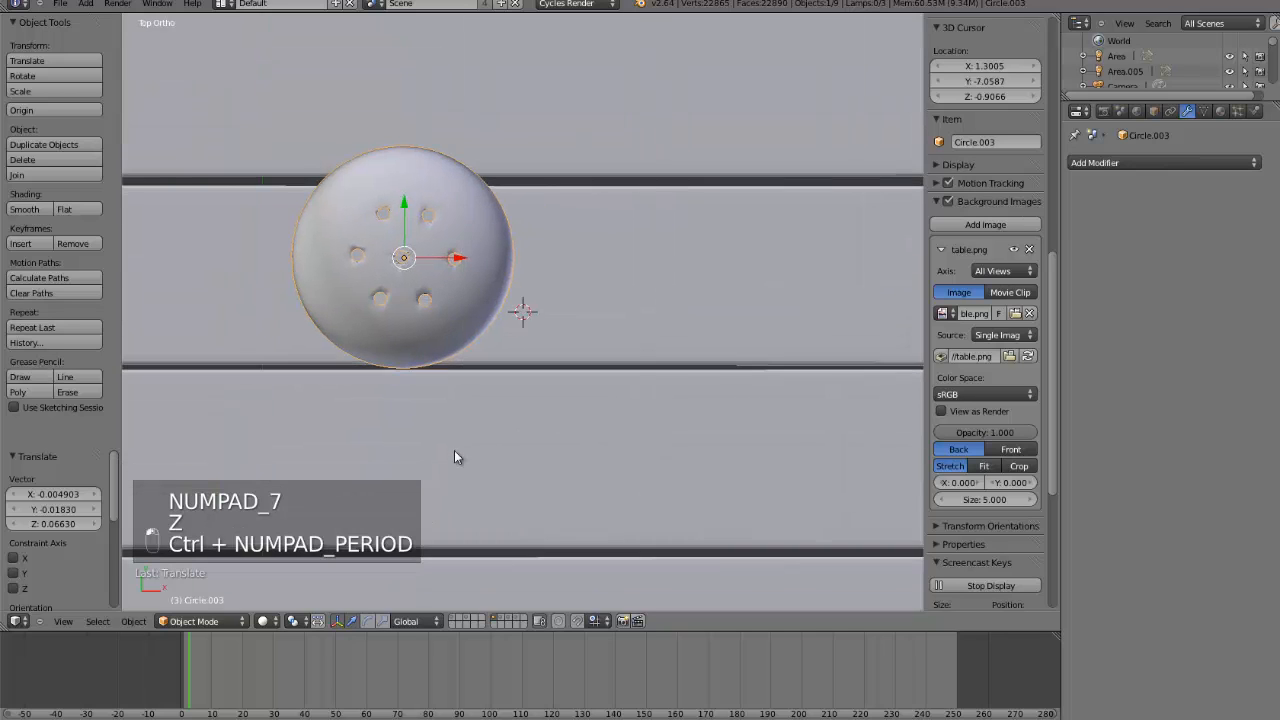
{"action": "scroll", "coordinate": [440, 434], "scroll_direction": "up", "scroll_amount": 5}
{"action": "left_click", "coordinate": [281, 251]}
{"action": "key", "text": "ctrl+KP_Decimal"}
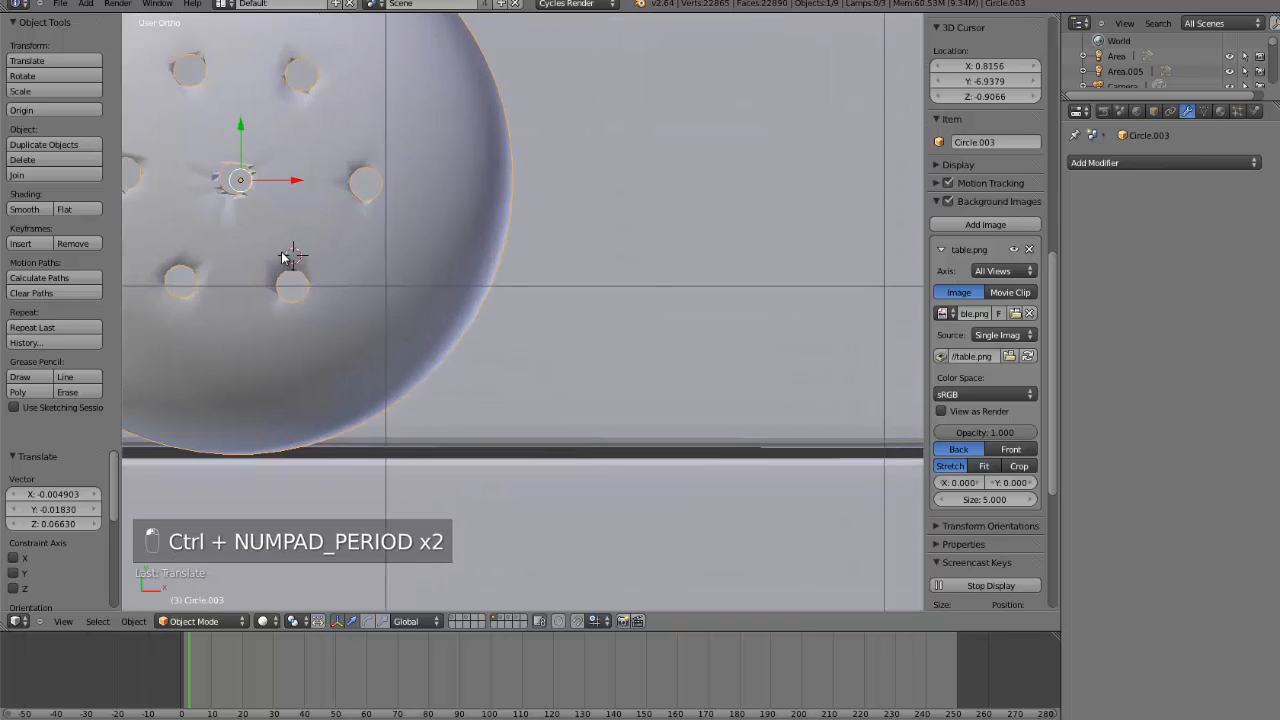
{"action": "key", "text": "Tab"}
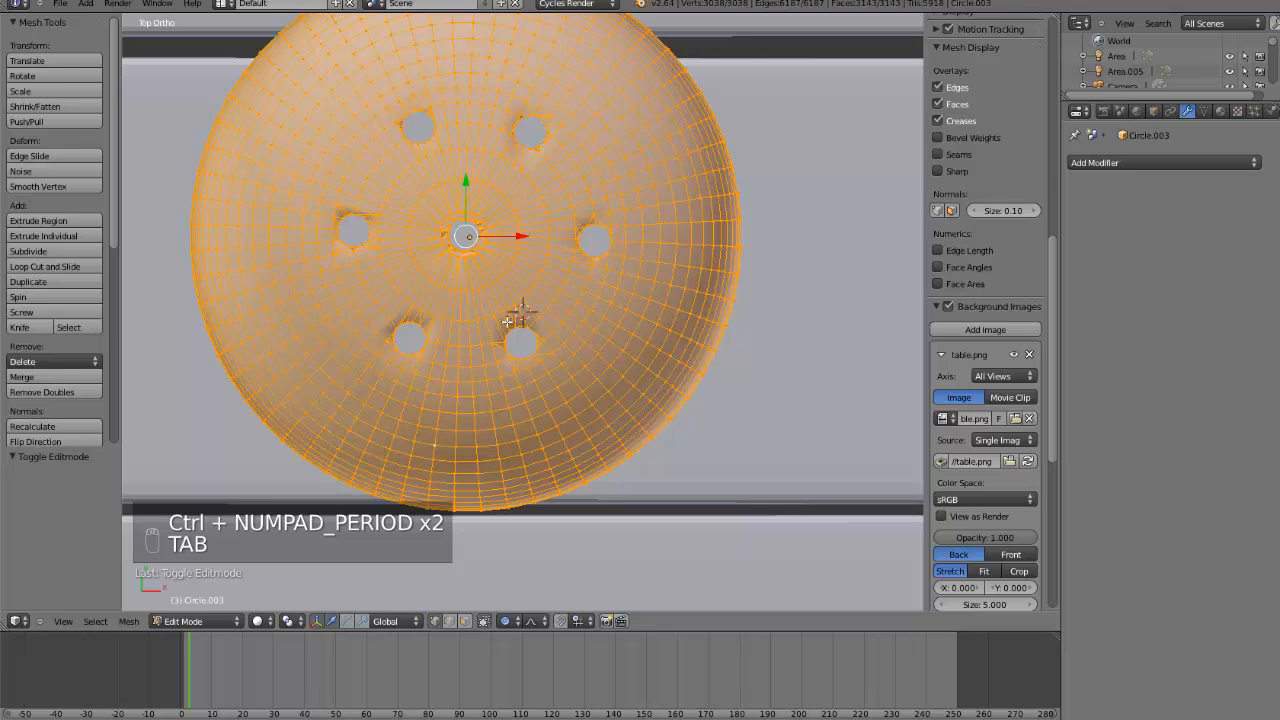
{"action": "key", "text": "Tab"}
{"action": "scroll", "coordinate": [512, 320], "scroll_direction": "down", "scroll_amount": 3}
{"action": "scroll", "coordinate": [515, 330], "scroll_direction": "up", "scroll_amount": 4}
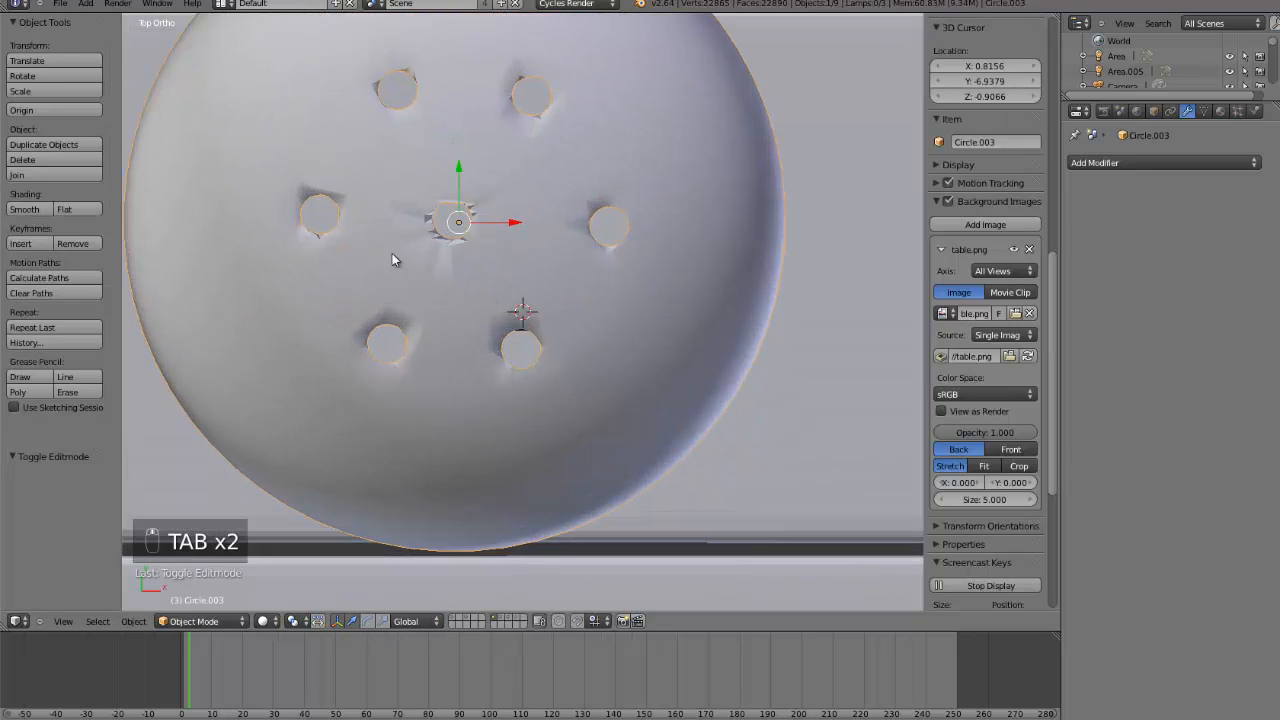
{"action": "scroll", "coordinate": [527, 350], "scroll_direction": "down", "scroll_amount": 3}
{"action": "middle_click_drag", "start_coordinate": [527, 350], "coordinate": [550, 315]}
{"action": "scroll", "coordinate": [536, 338], "scroll_direction": "down", "scroll_amount": 2}
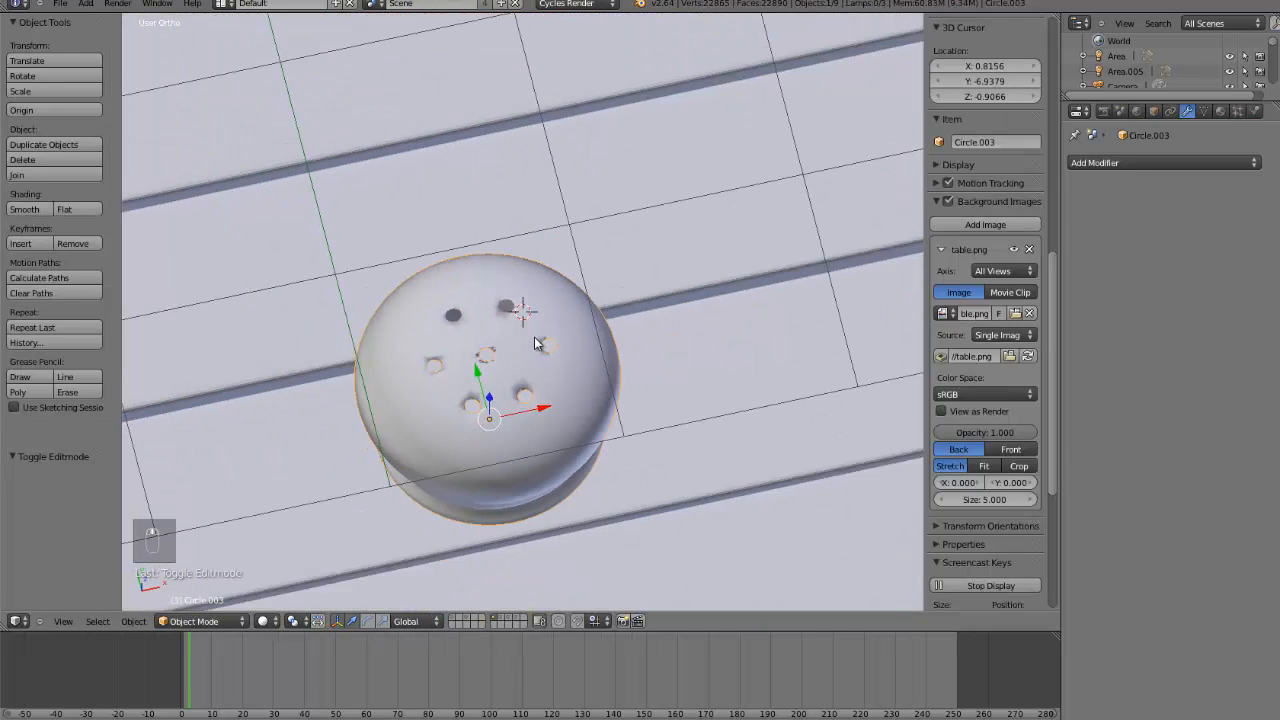
{"action": "scroll", "coordinate": [545, 415], "scroll_direction": "down", "scroll_amount": 1}
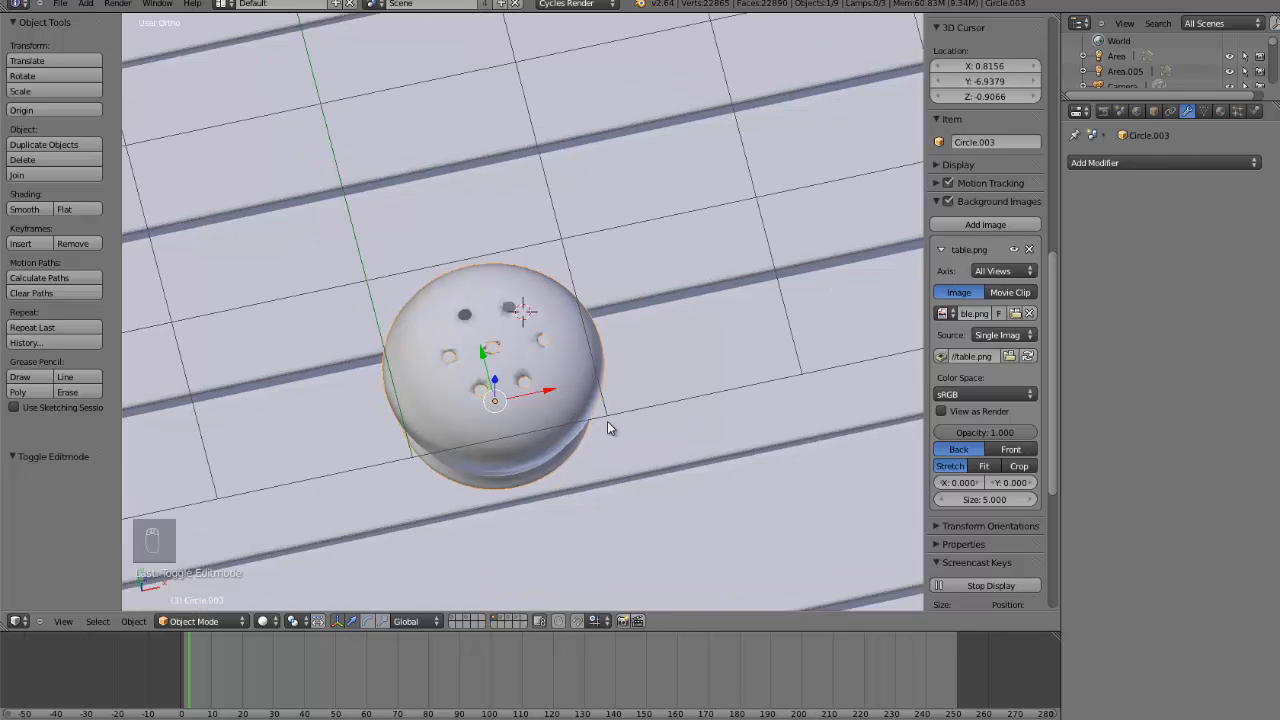
- Turn the lid back over in front view, raise it 0.576 along Z onto the tabletop, and adjust its rotation by -5.231°
{"action": "key", "text": "KP_1"}
{"action": "key", "text": "z"}
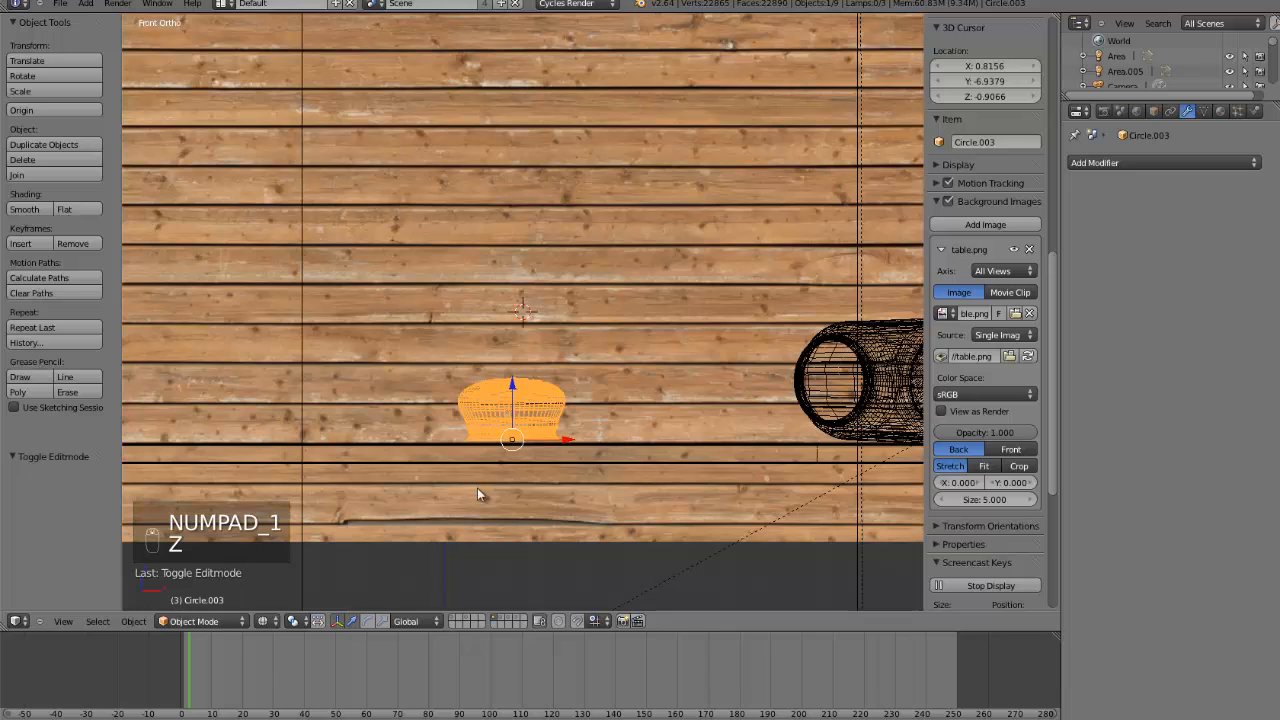
{"action": "key", "text": "r"}
{"action": "left_click", "coordinate": [644, 292]}
{"action": "key", "text": "g"}
{"action": "key", "text": "r"}
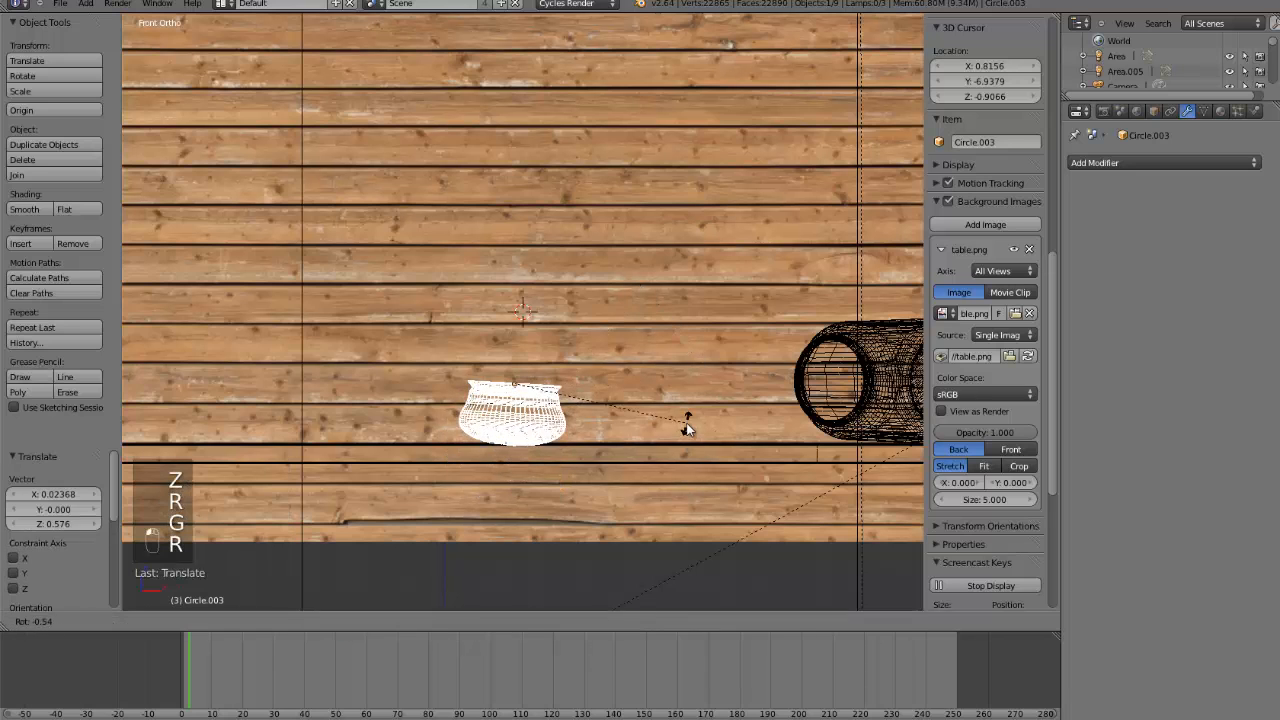
{"action": "left_click", "coordinate": [687, 410]}
{"action": "key", "text": "KP_7"}
{"action": "key", "text": "z"}
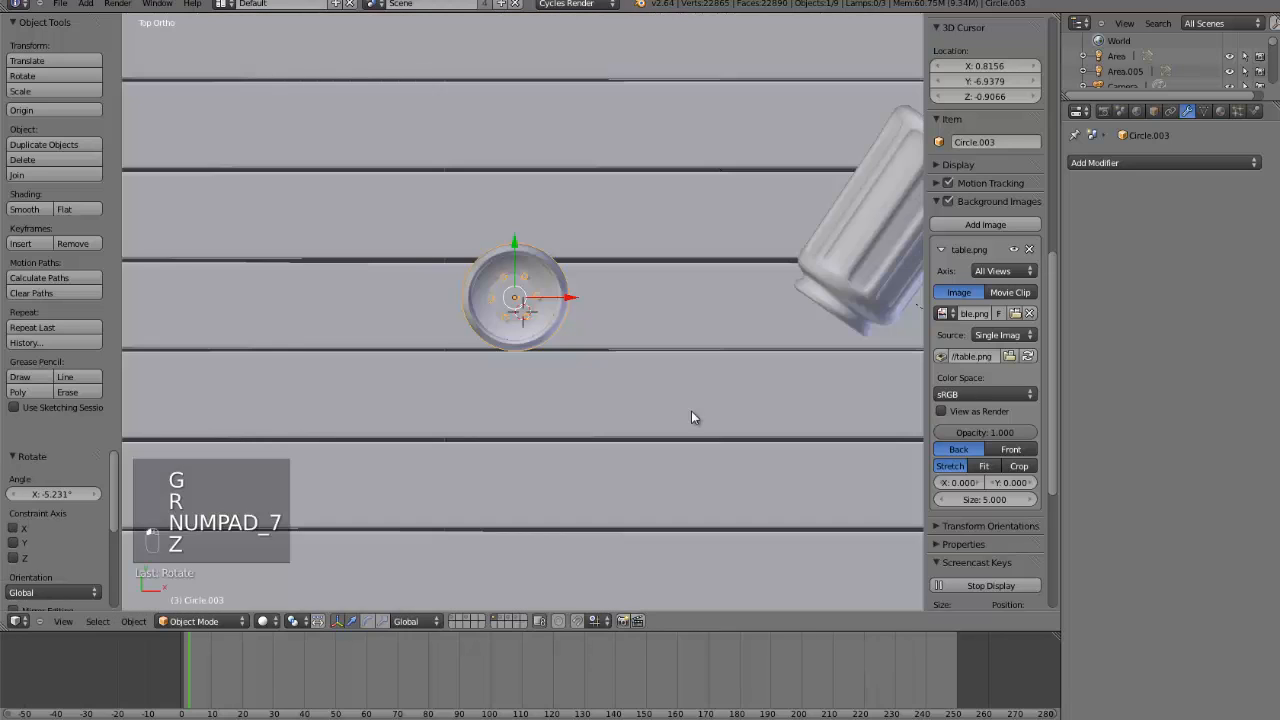
- Check the lid's material in the solid camera view and shift the lid 0.997 along X towards the jar
{"action": "key", "text": "KP_0"}
{"action": "key", "text": "z"}
{"action": "key", "text": "z"}
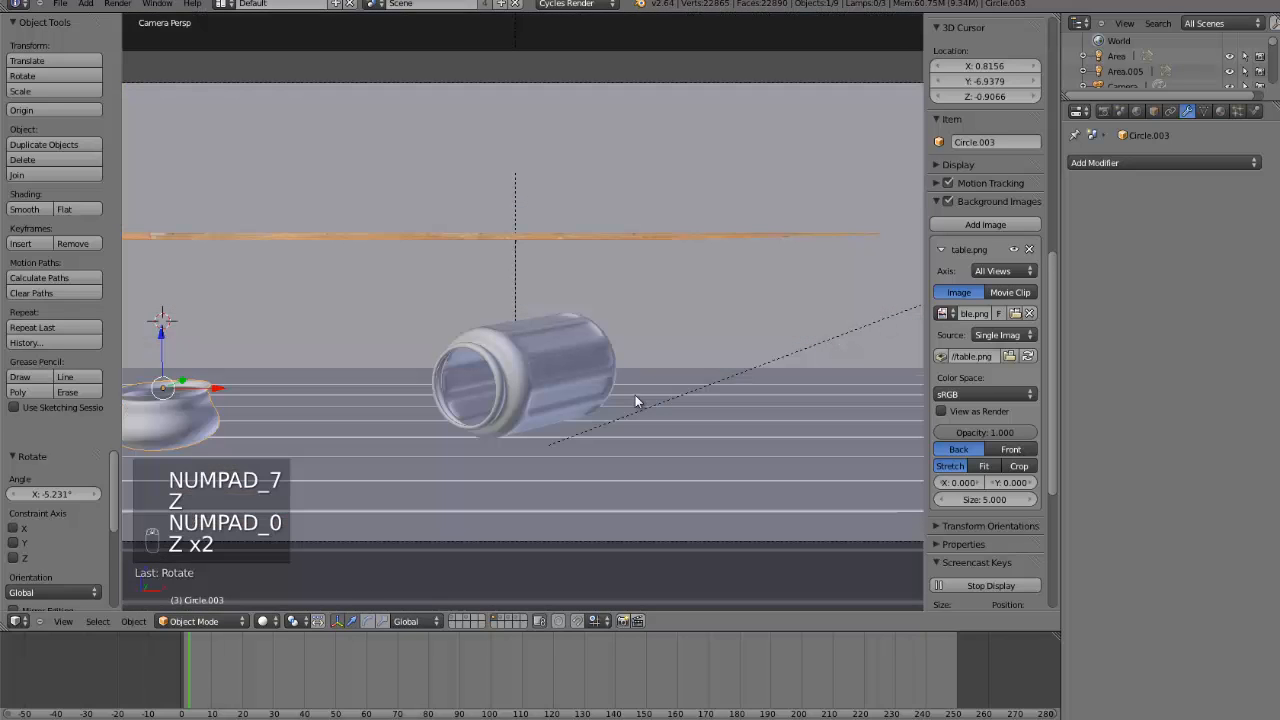
{"action": "left_click", "coordinate": [1221, 111]}
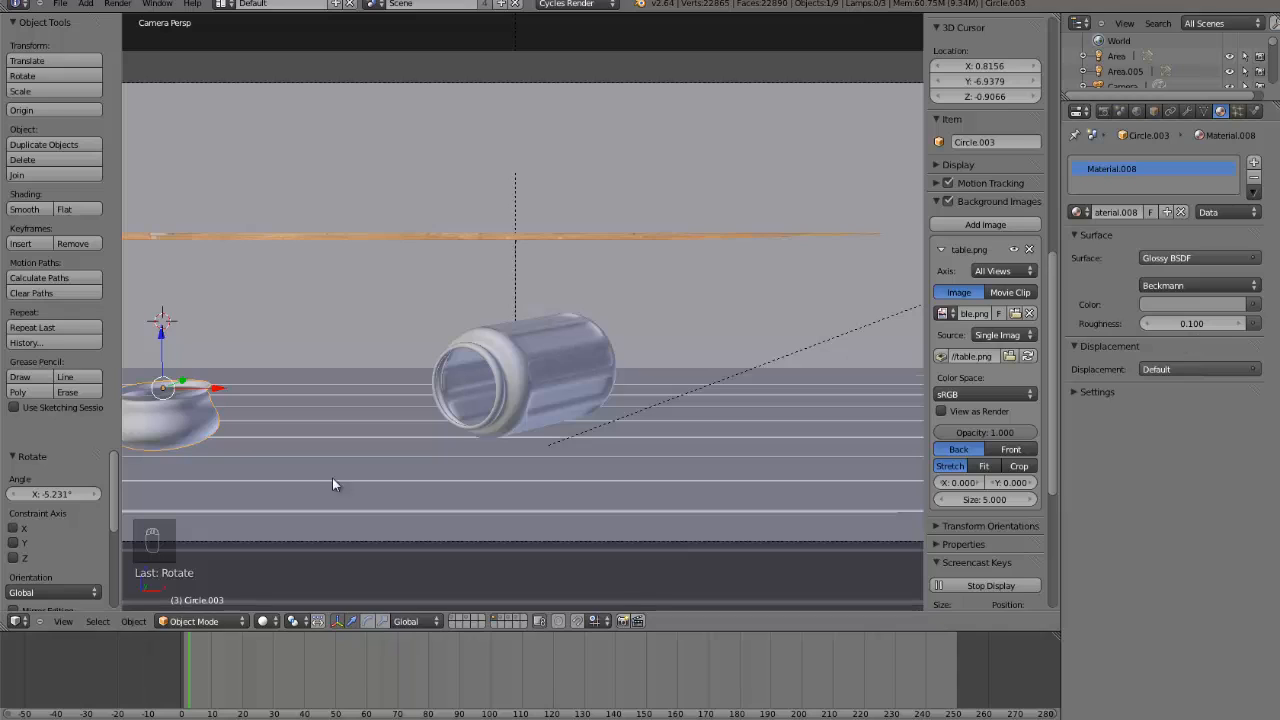
{"action": "left_click_drag", "start_coordinate": [205, 388], "coordinate": [297, 388]}
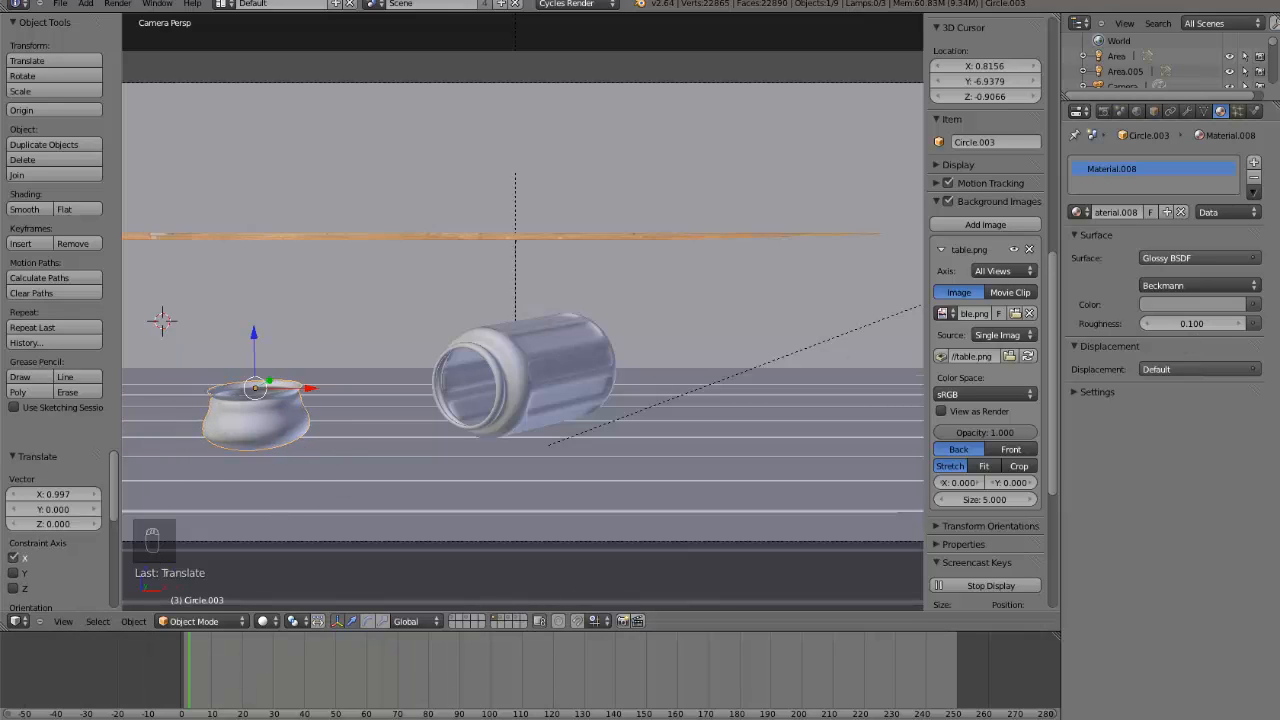
- Open the egg_picture reference from the tutorial_8 folder and examine the metal lid and spilled salt, returning to Blender
{"action": "mouse_move", "coordinate": [245, 718]}
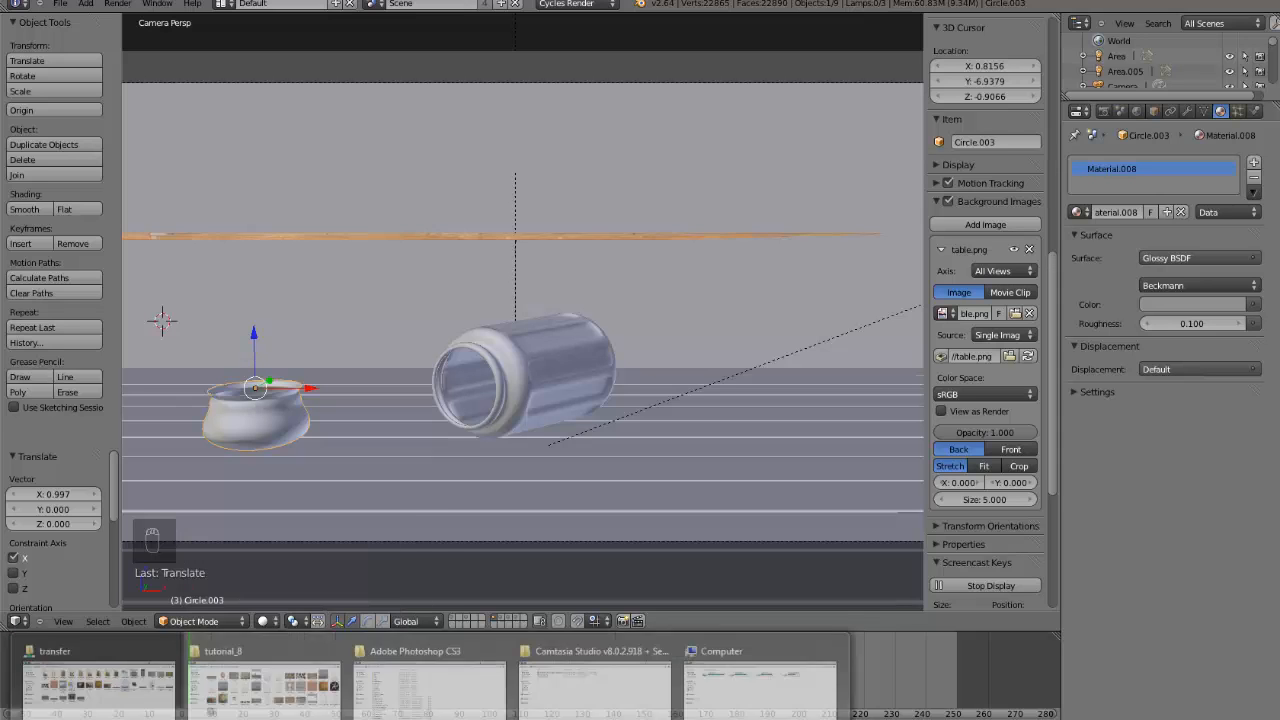
{"action": "left_click", "coordinate": [245, 686]}
{"action": "left_click", "coordinate": [728, 492]}
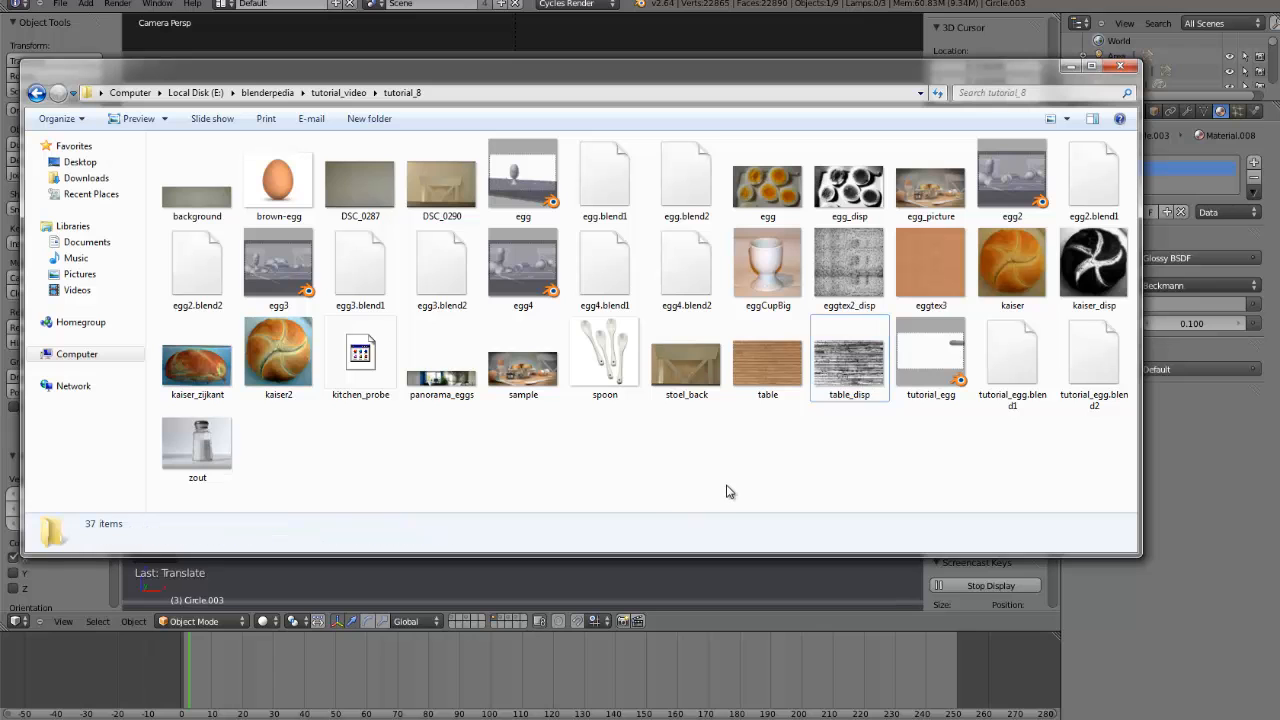
{"action": "double_click", "coordinate": [903, 190]}
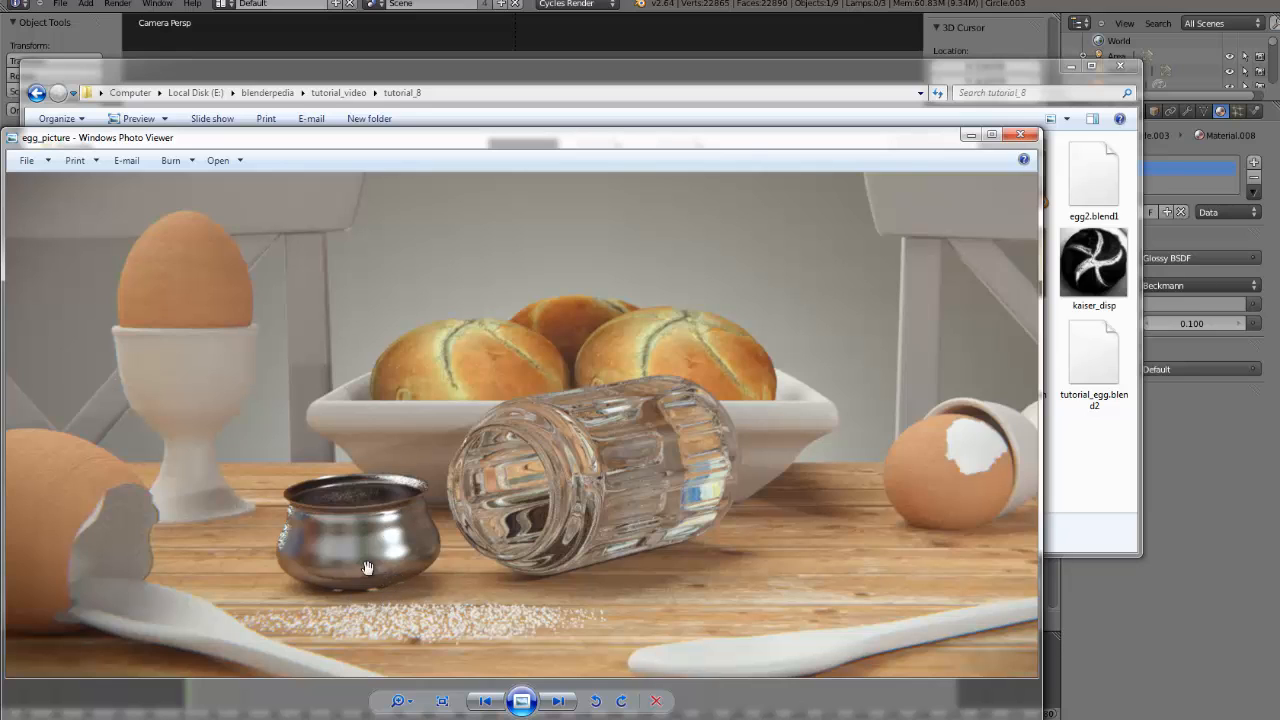
{"action": "scroll", "coordinate": [393, 556], "scroll_direction": "down", "scroll_amount": 2}
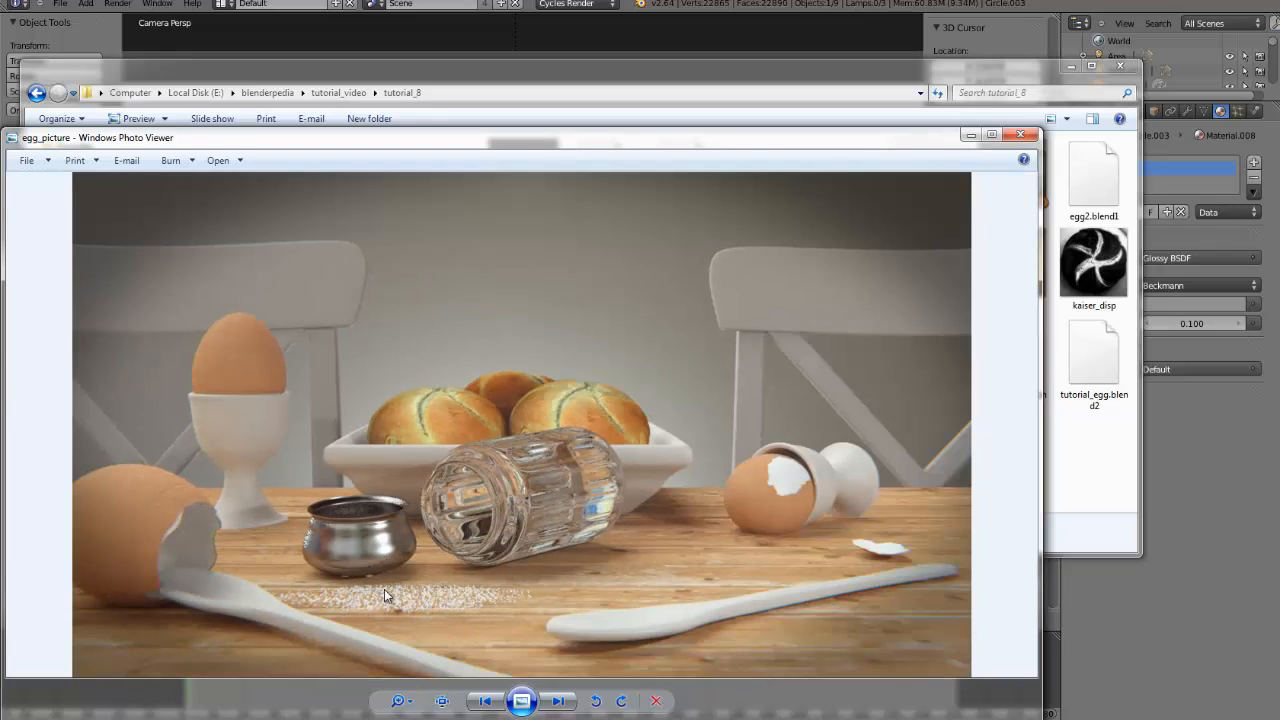
{"action": "left_click", "coordinate": [86, 4]}
{"action": "mouse_move", "coordinate": [98, 20]}
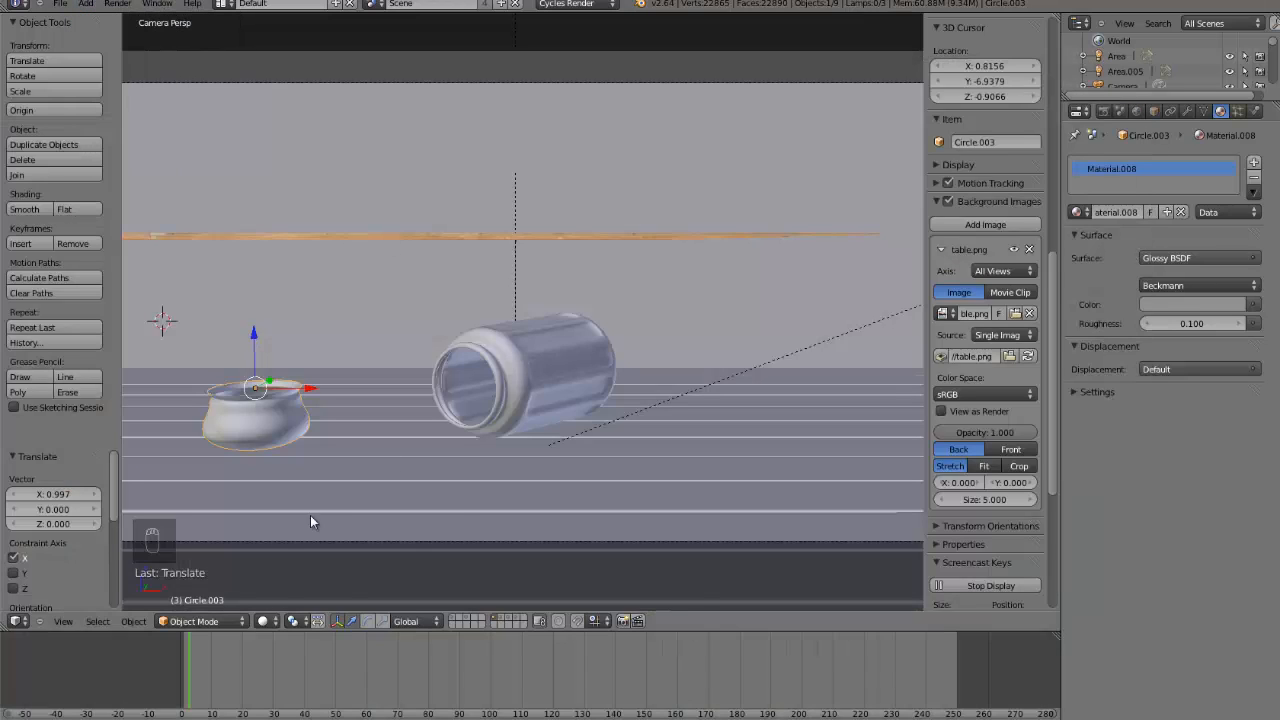
- Select the tabletop plank in front of the jar and display its salt particle system in the viewport
{"action": "left_click", "coordinate": [1238, 111]}
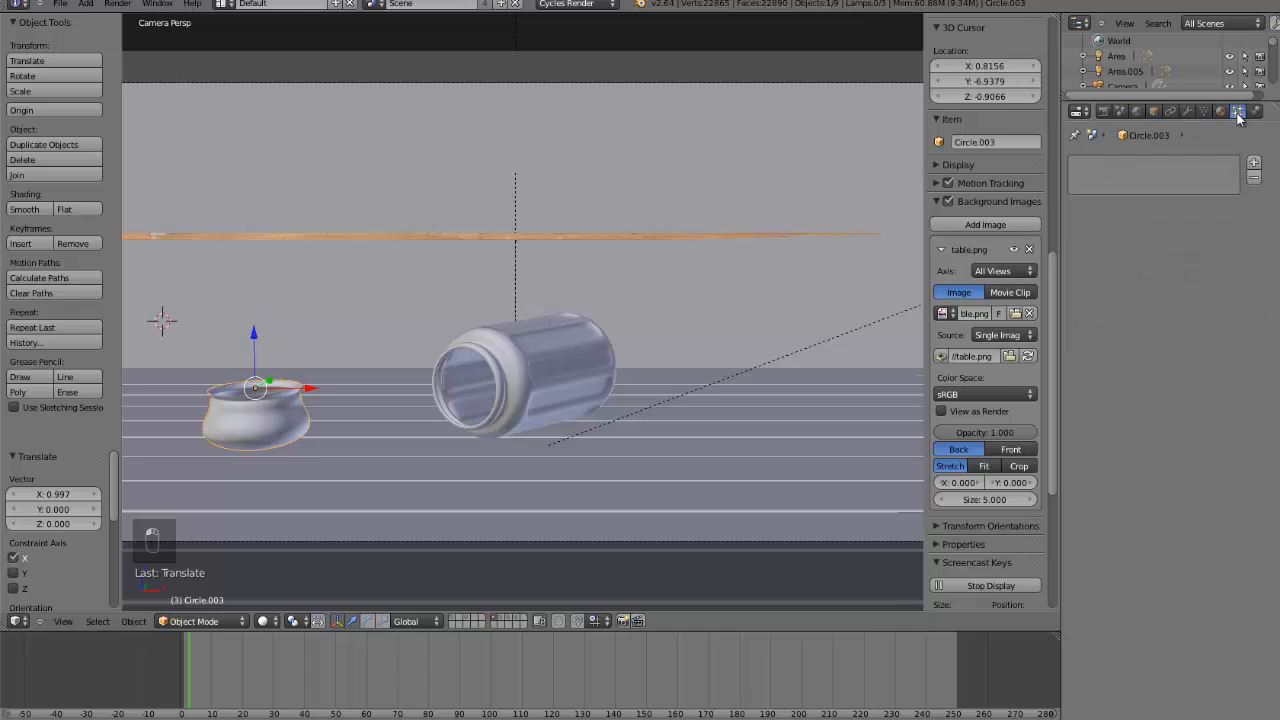
{"action": "scroll", "coordinate": [369, 480], "scroll_direction": "down", "scroll_amount": 3}
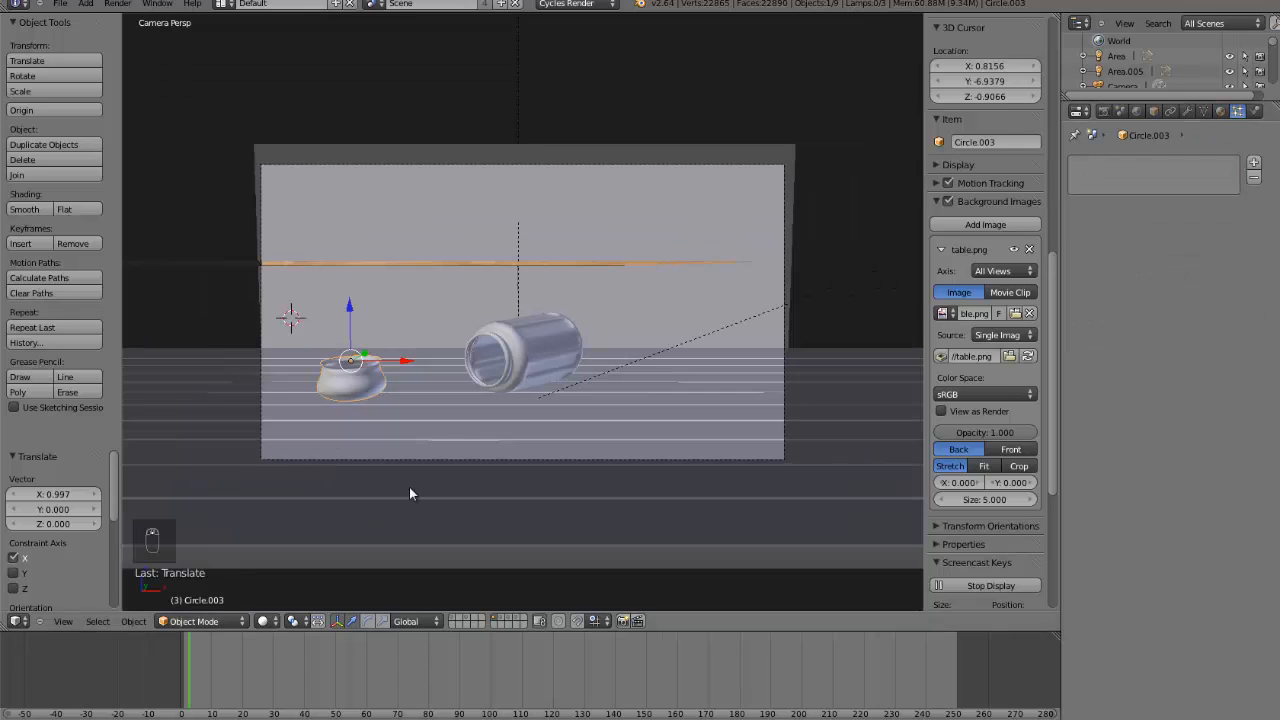
{"action": "key", "text": "z"}
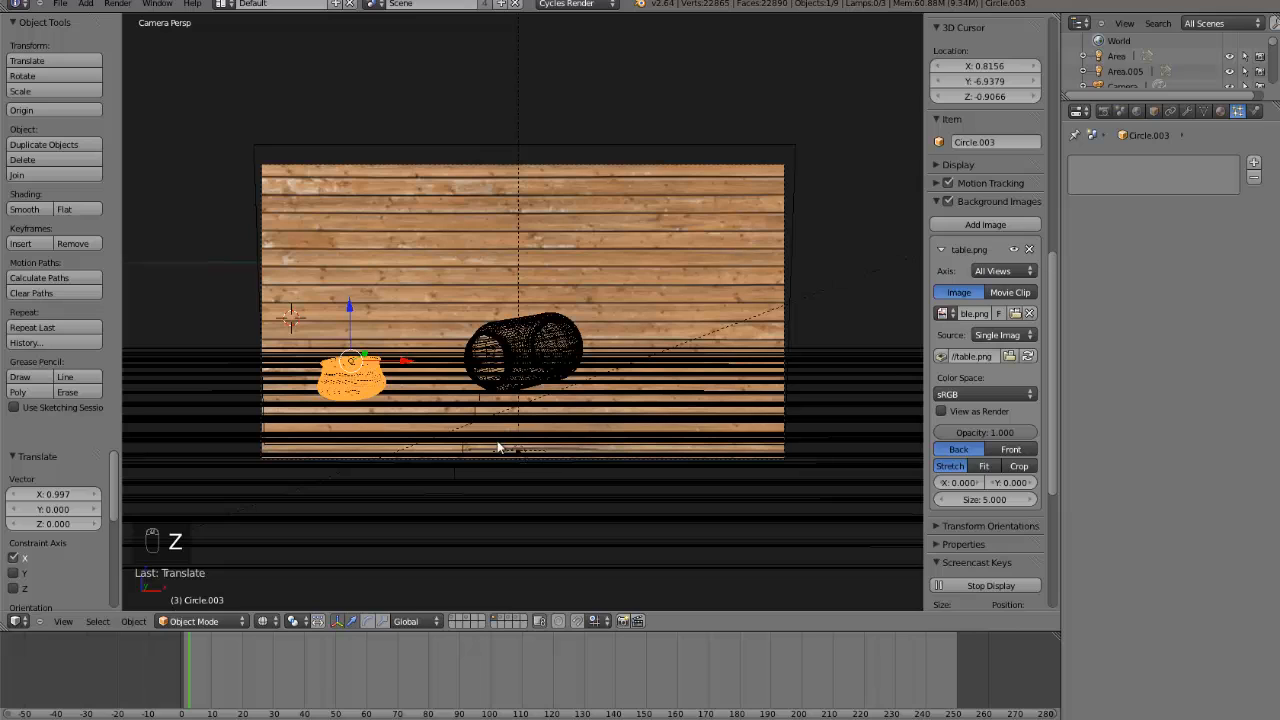
{"action": "right_click", "coordinate": [505, 375]}
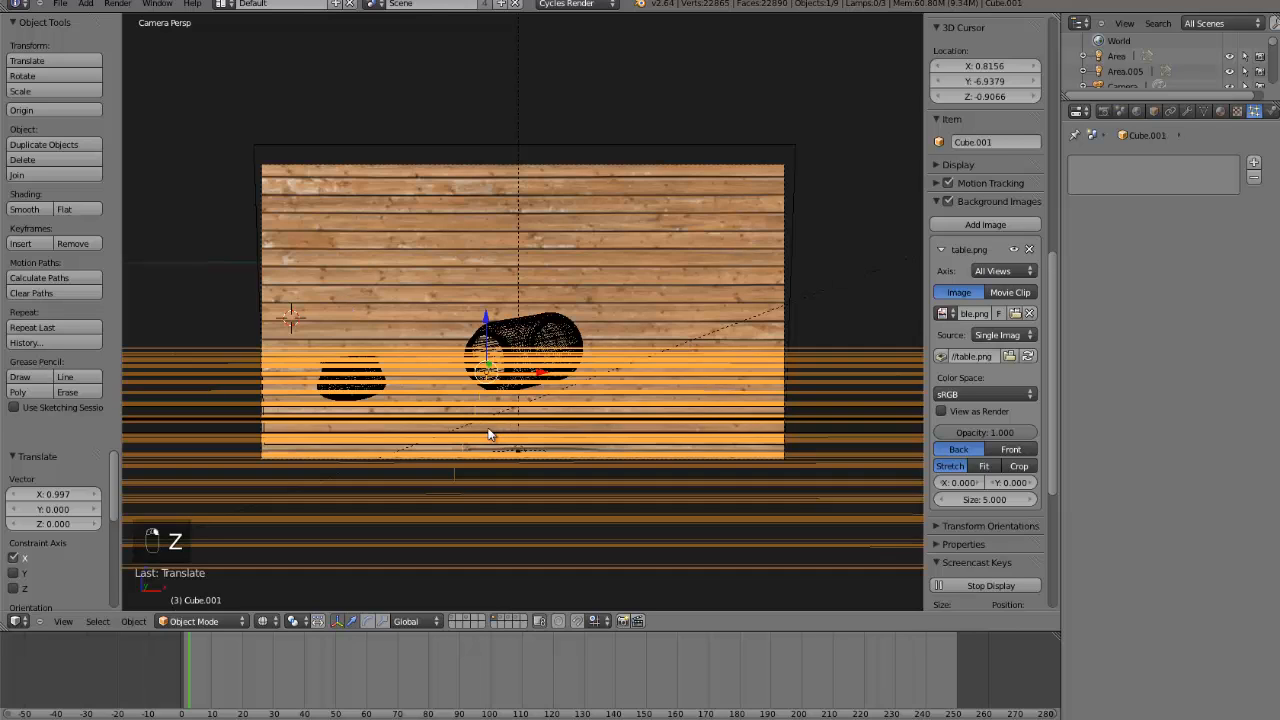
{"action": "key", "text": "z"}
{"action": "left_click", "coordinate": [1188, 111]}
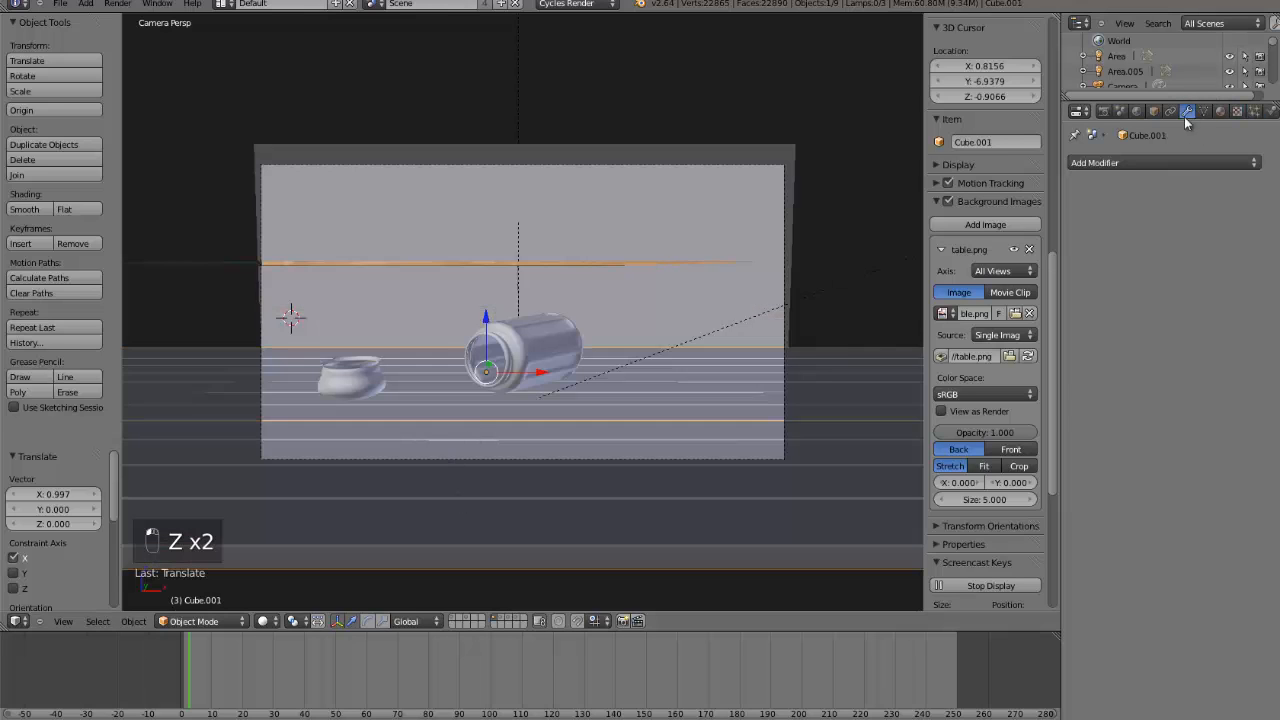
{"action": "right_click", "coordinate": [424, 439]}
{"action": "right_click", "coordinate": [432, 424]}
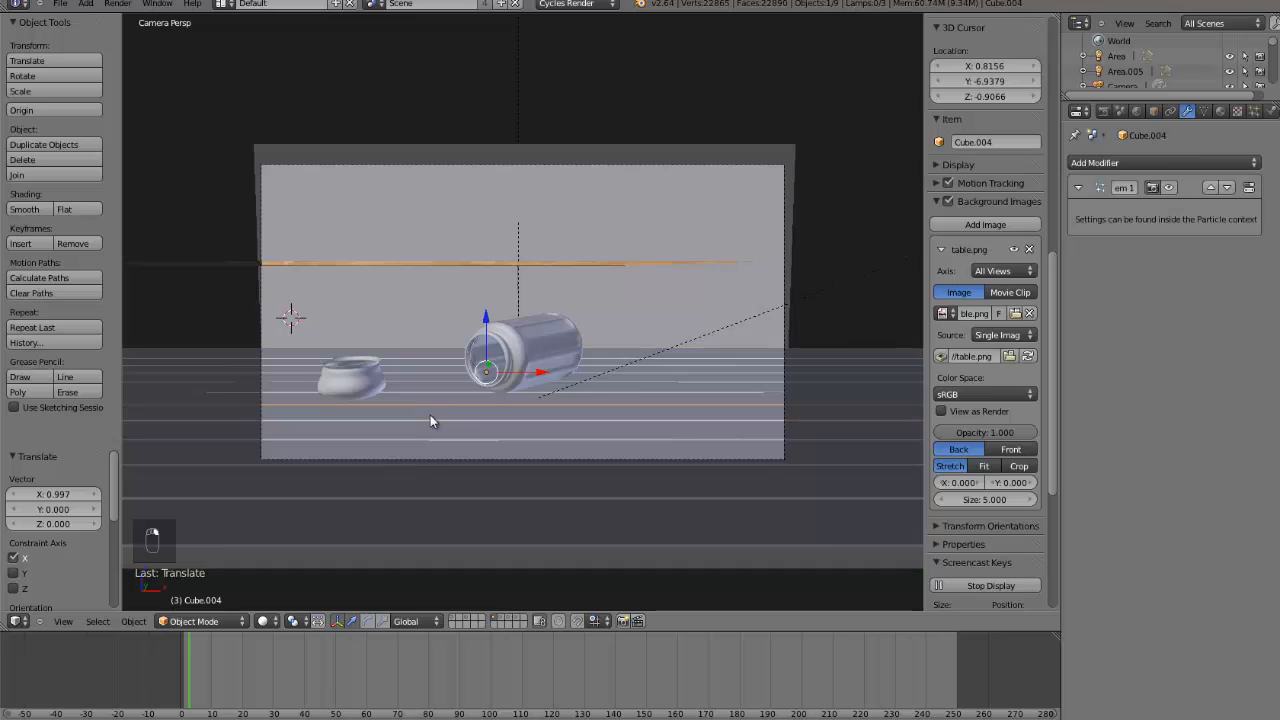
{"action": "left_click", "coordinate": [1169, 187]}
{"action": "scroll", "coordinate": [476, 398], "scroll_direction": "up", "scroll_amount": 3}
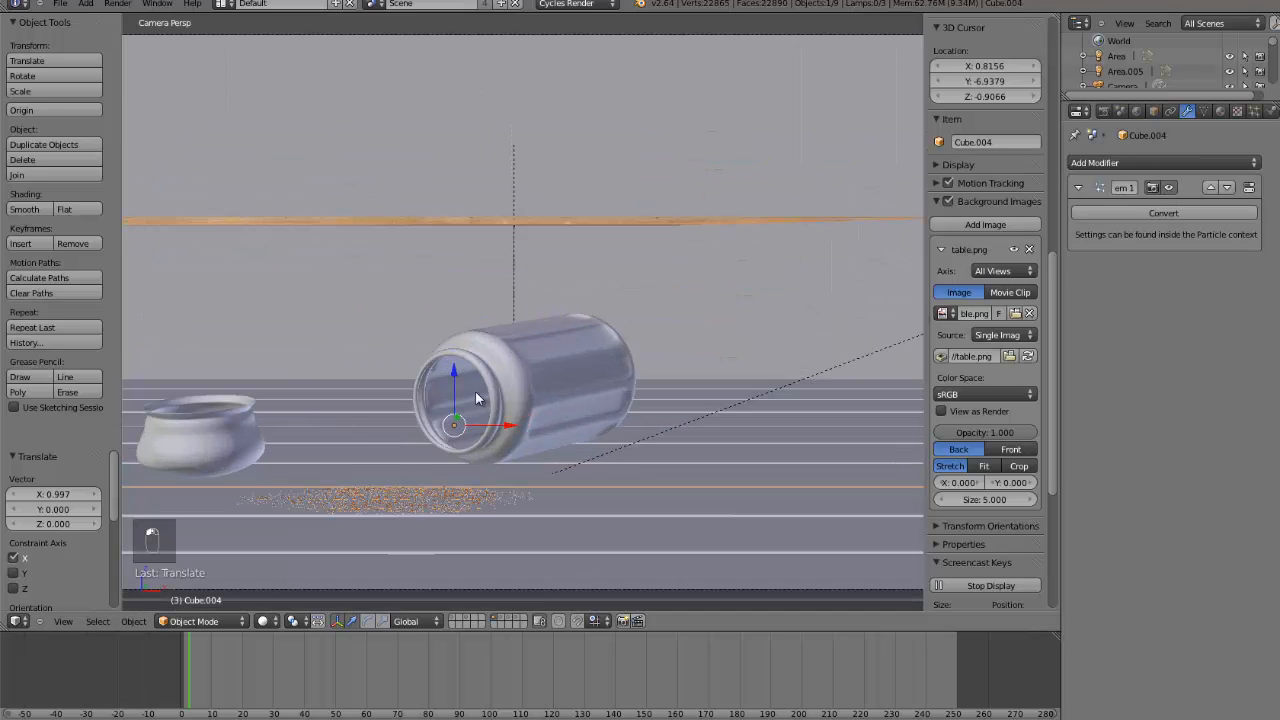
- Examine the plank's particle system settings and the spread of the salt in front of the jar in camera view
{"action": "left_click", "coordinate": [1254, 111]}
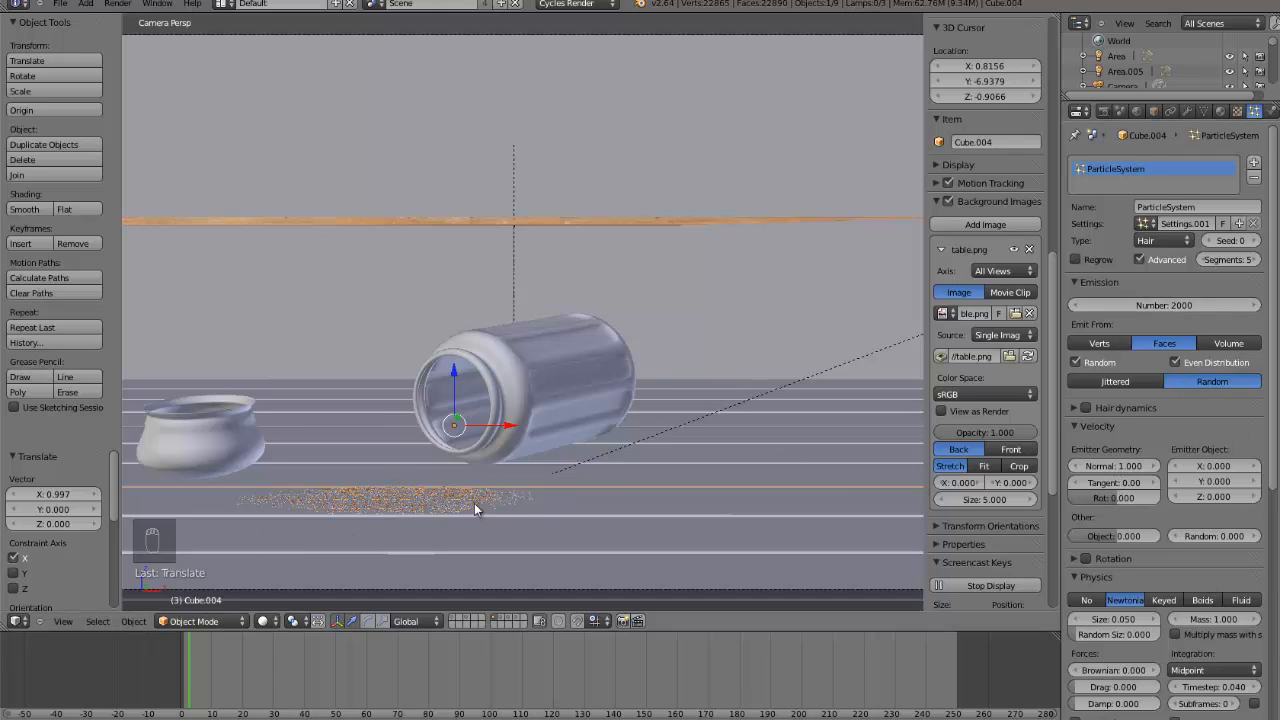
{"action": "scroll", "coordinate": [515, 503], "scroll_direction": "down", "scroll_amount": 1}
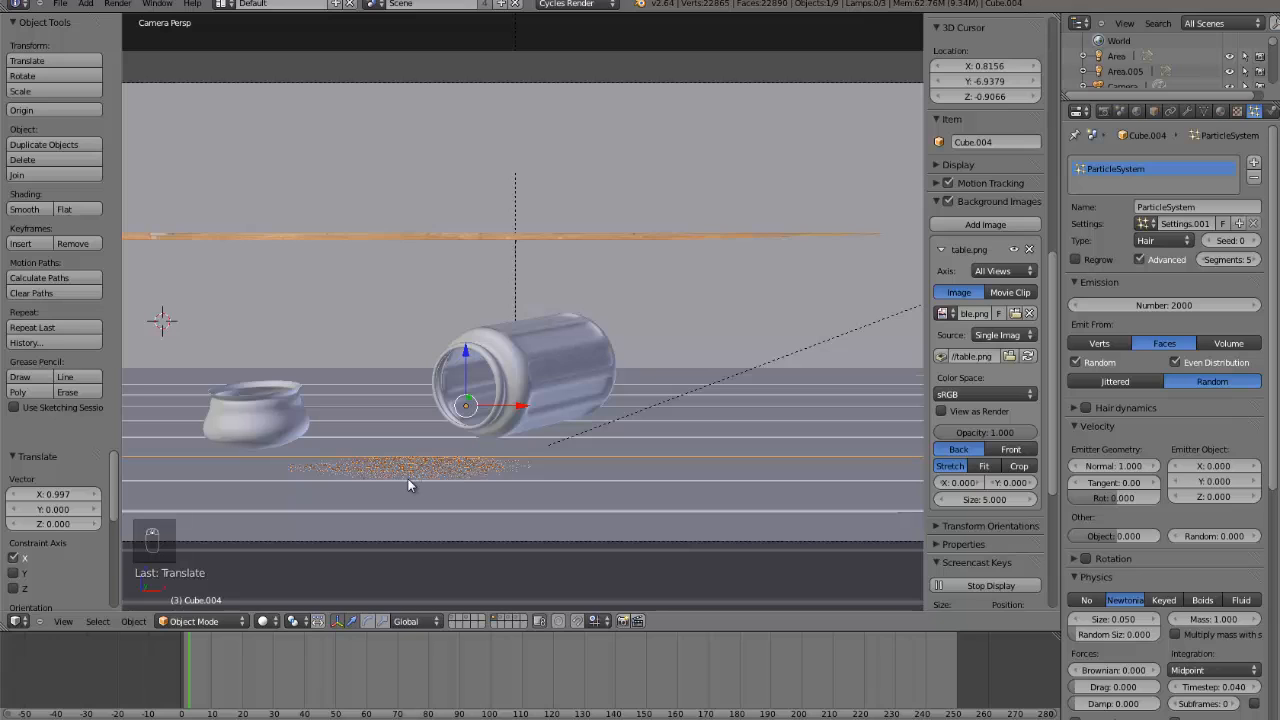
{"action": "scroll", "coordinate": [445, 465], "scroll_direction": "down", "scroll_amount": 2}
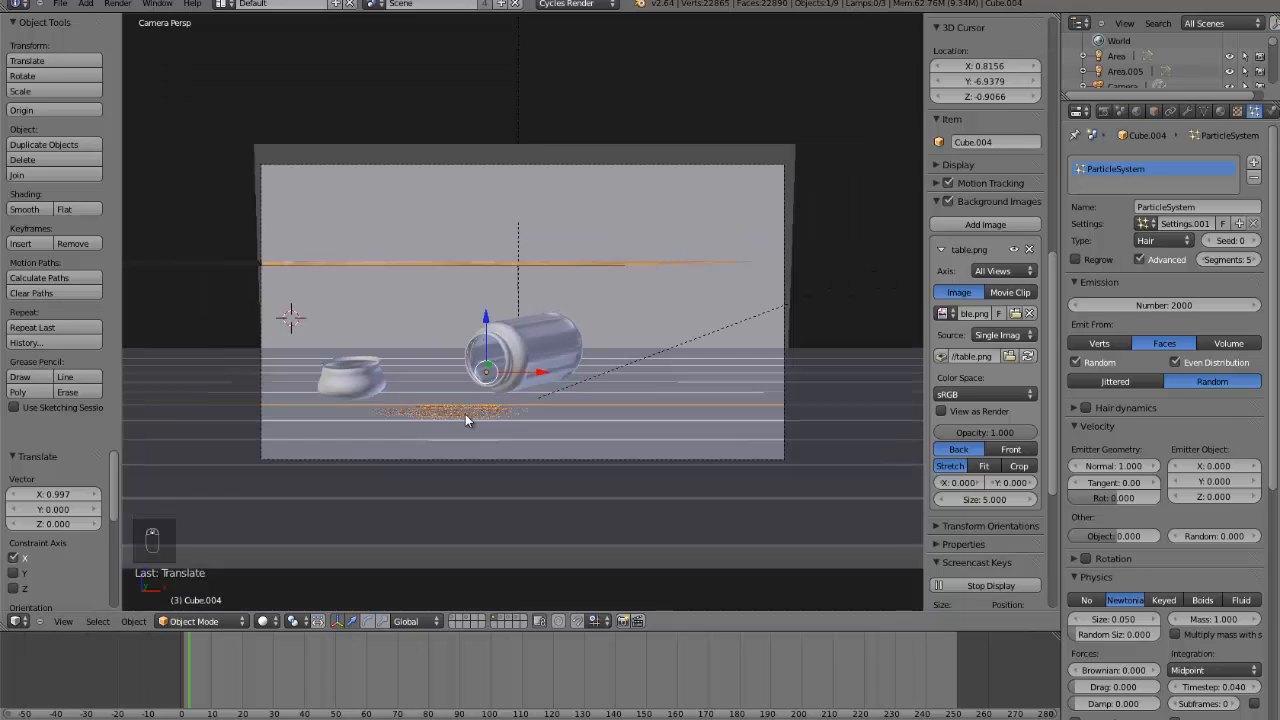
{"action": "scroll", "coordinate": [526, 484], "scroll_direction": "up", "scroll_amount": 2}
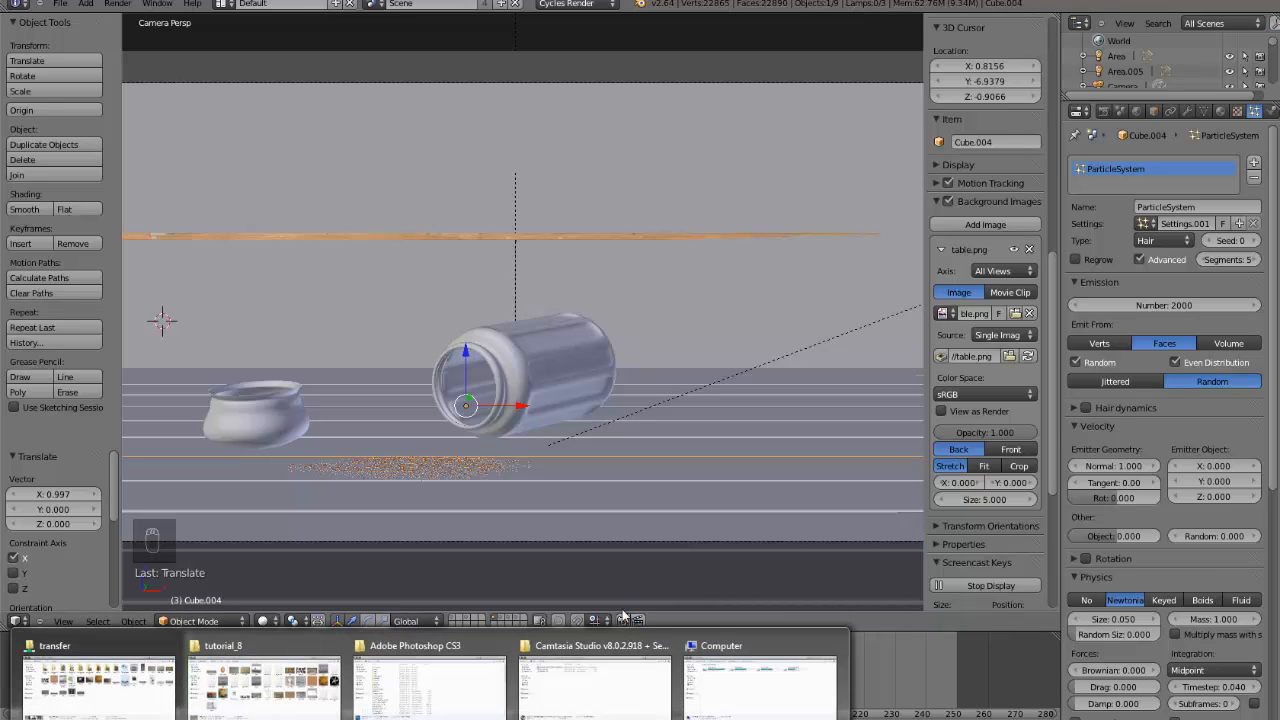
{"action": "left_click", "coordinate": [418, 521]}
{"action": "scroll", "coordinate": [430, 528], "scroll_direction": "down", "scroll_amount": 1}
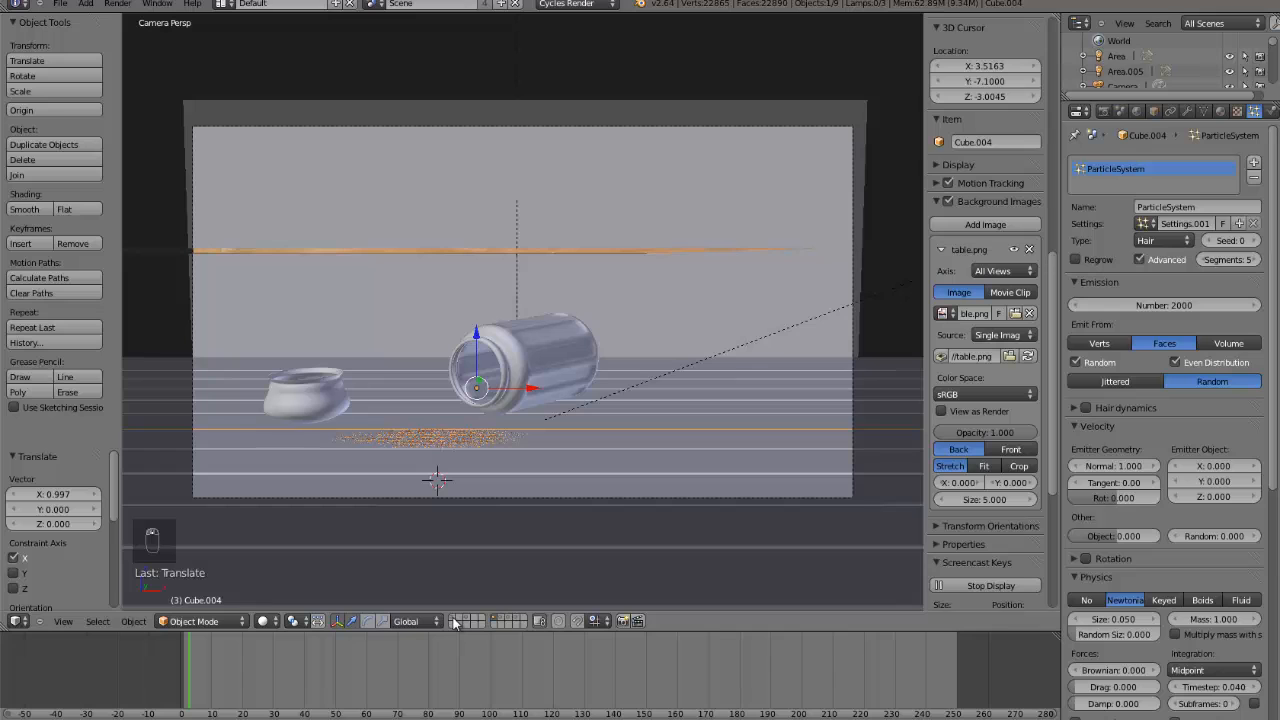
- Show the layer with the chairs, eggs and rolls, select the right-hand chair, and check egg_picture for reference
{"action": "left_click", "coordinate": [453, 619]}
{"action": "right_click", "coordinate": [677, 216]}
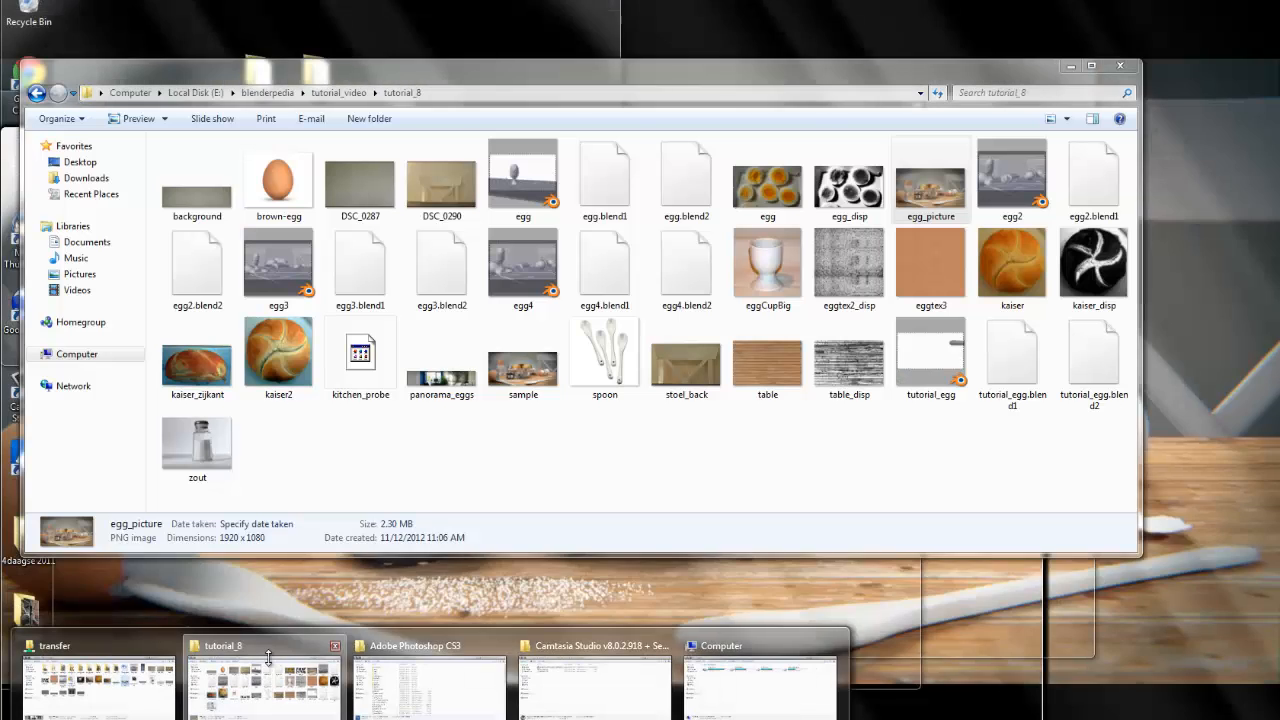
{"action": "left_click", "coordinate": [257, 690]}
{"action": "double_click", "coordinate": [955, 202]}
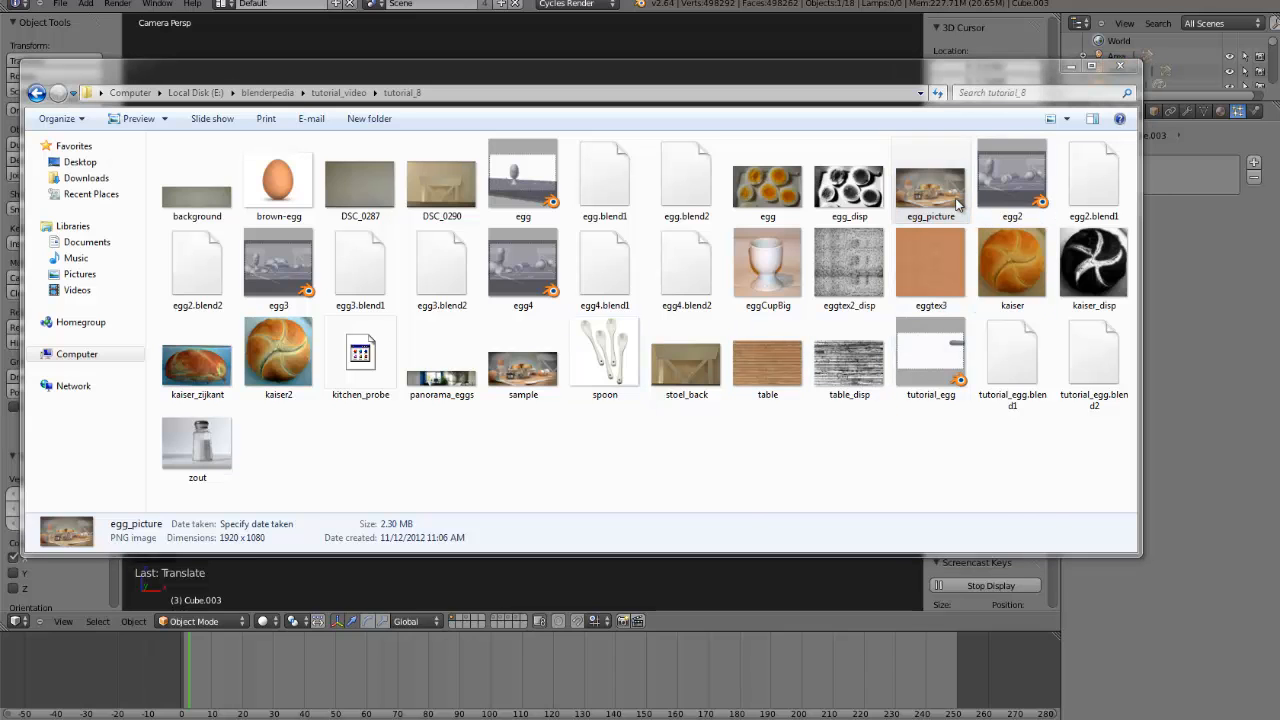
{"action": "left_click", "coordinate": [971, 136]}
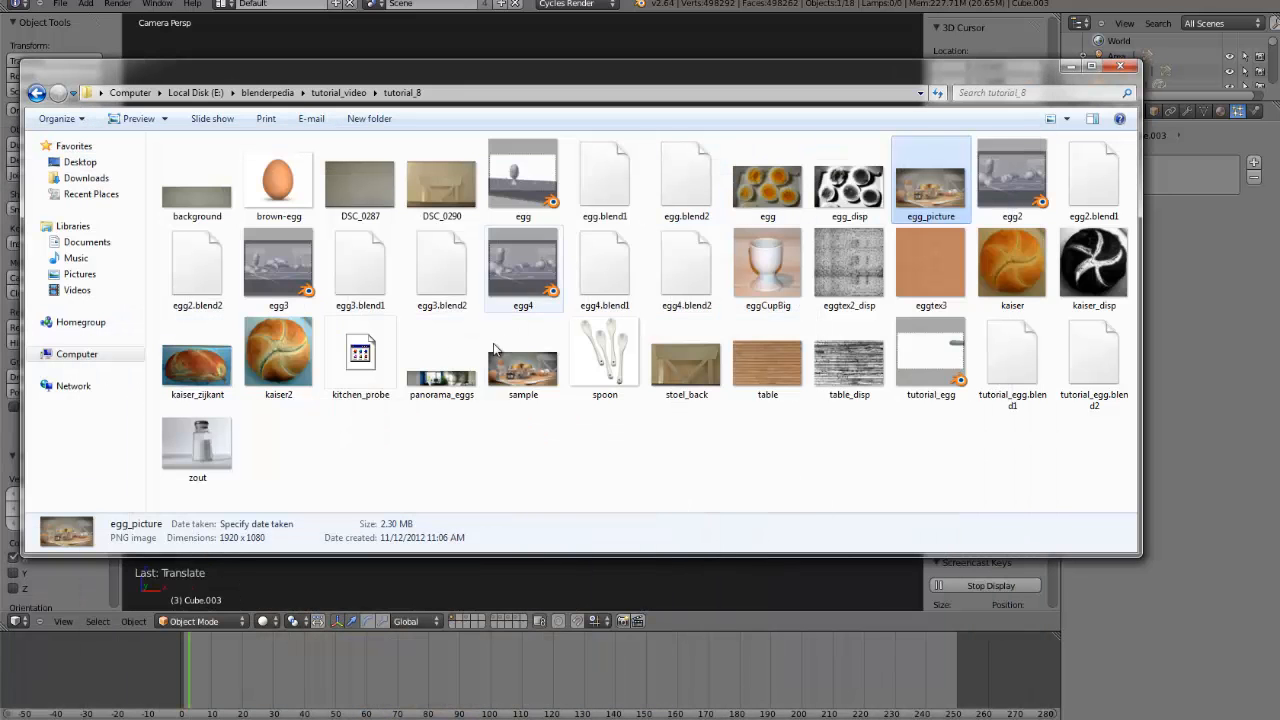
- Examine the chair's curved backrest, legs and crossed braces in the DSC_0290 photo and return to Blender
{"action": "double_click", "coordinate": [443, 183]}
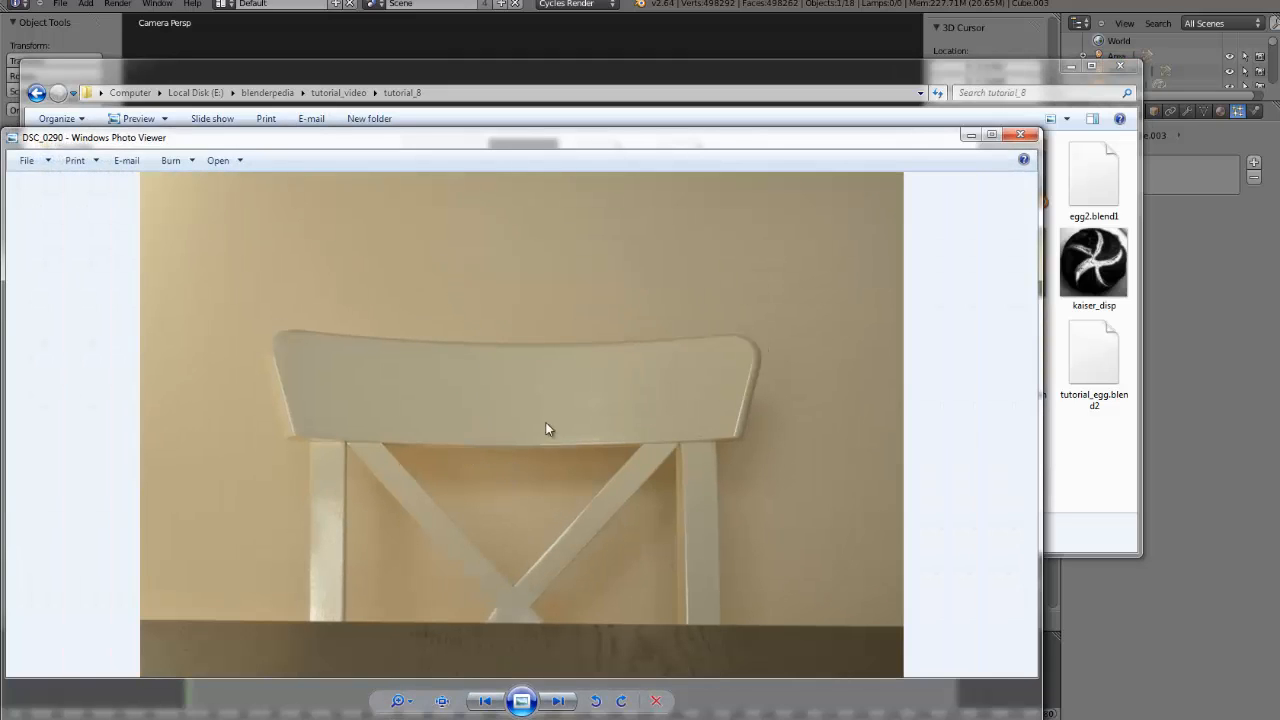
{"action": "left_click_drag", "start_coordinate": [630, 144], "coordinate": [690, 82]}
{"action": "scroll", "coordinate": [583, 366], "scroll_direction": "up", "scroll_amount": 3}
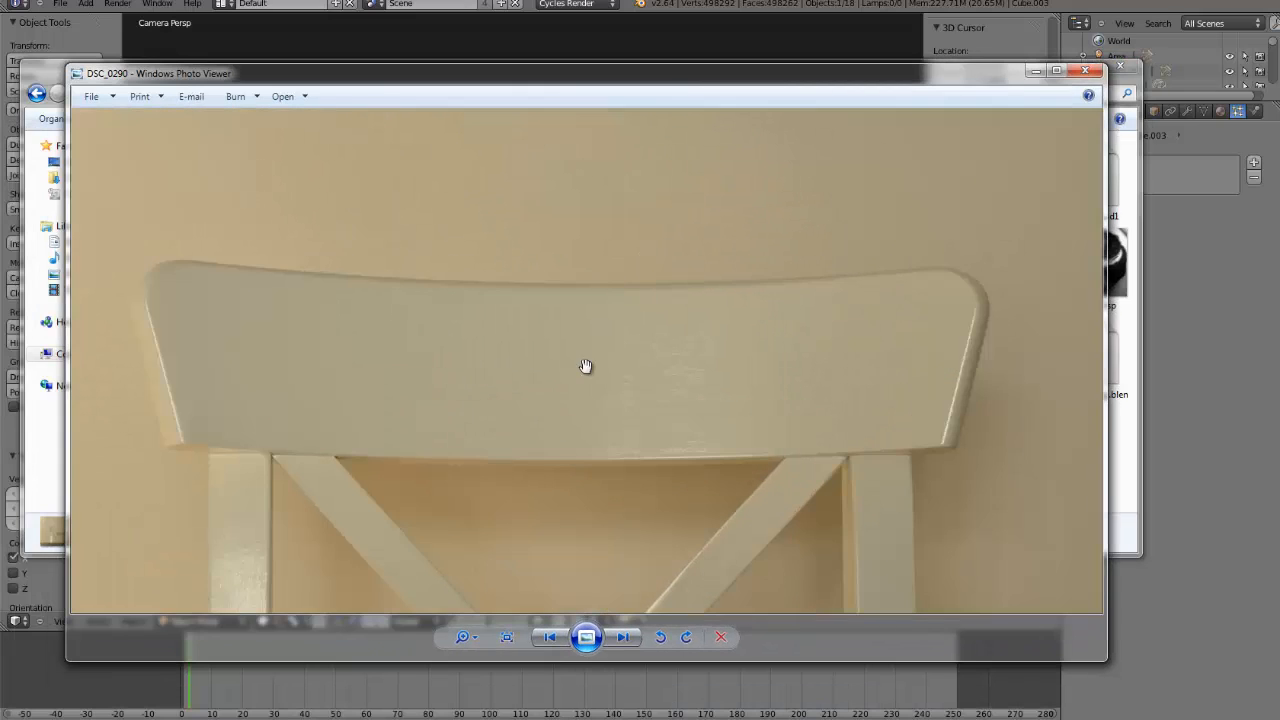
{"action": "scroll", "coordinate": [557, 405], "scroll_direction": "down", "scroll_amount": 2}
{"action": "left_click_drag", "start_coordinate": [557, 405], "coordinate": [591, 354]}
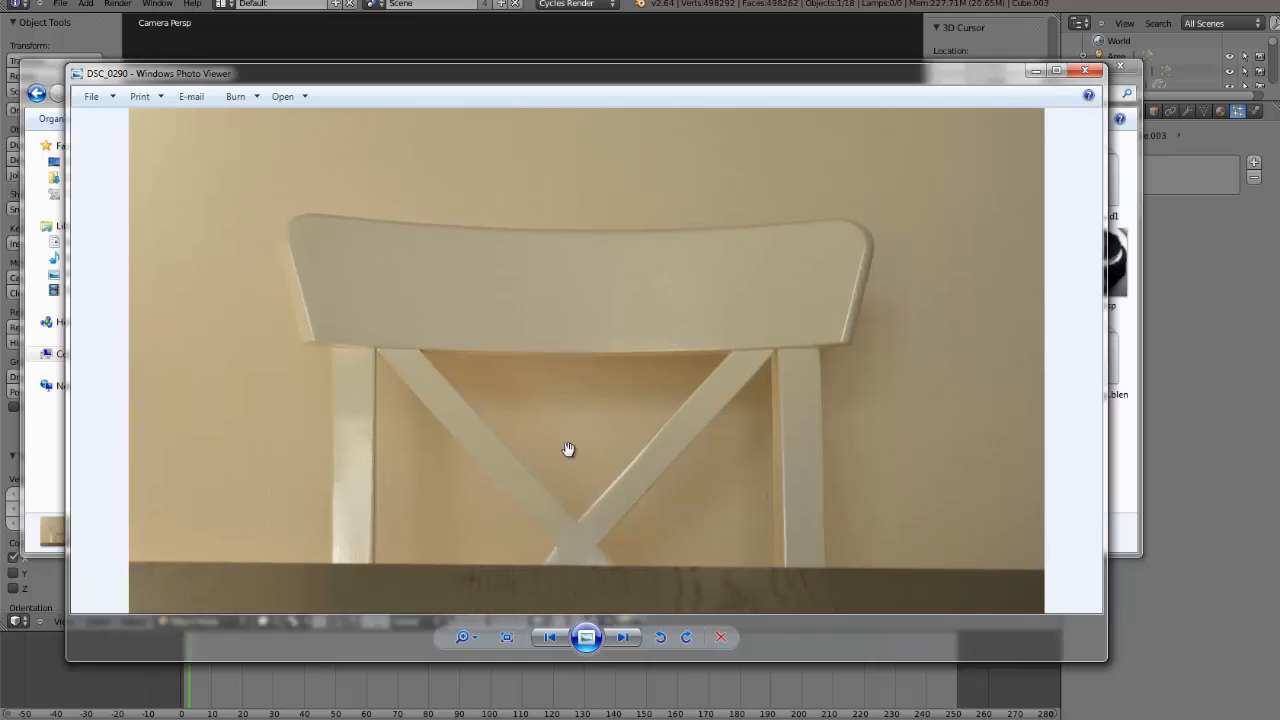
{"action": "scroll", "coordinate": [577, 414], "scroll_direction": "down", "scroll_amount": 1}
{"action": "scroll", "coordinate": [565, 430], "scroll_direction": "up", "scroll_amount": 2}
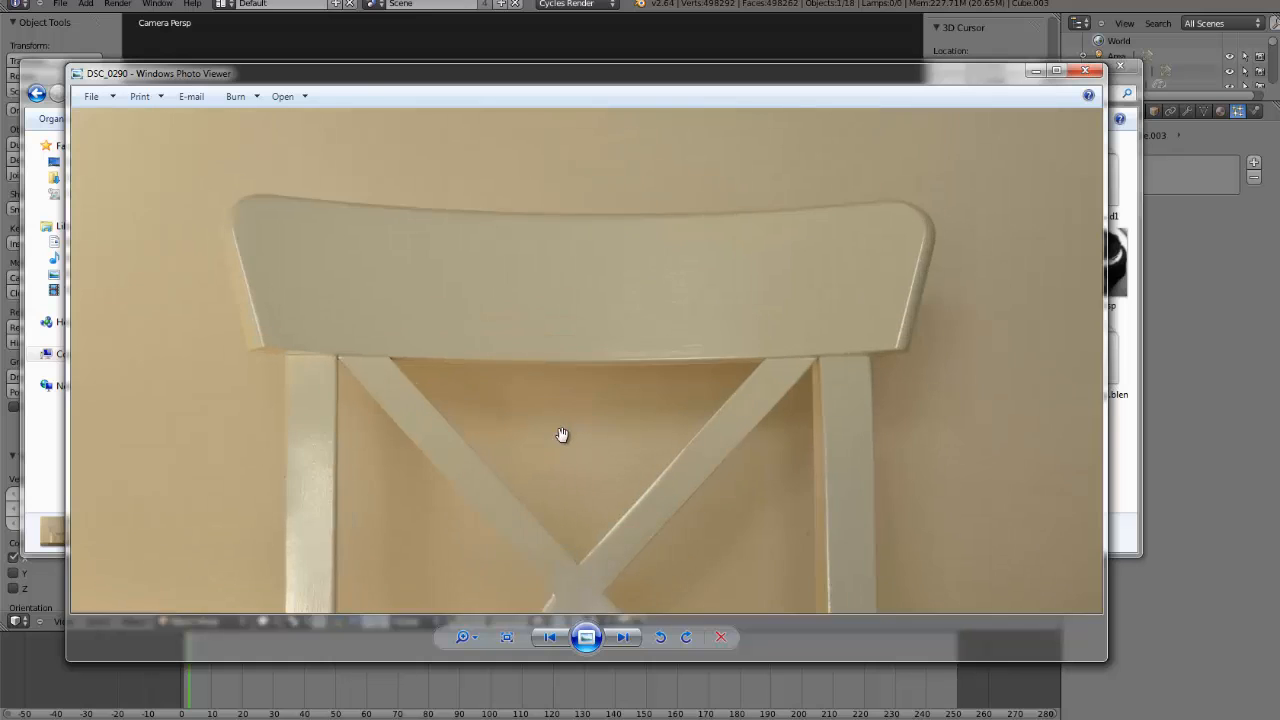
{"action": "left_click_drag", "start_coordinate": [598, 390], "coordinate": [560, 403]}
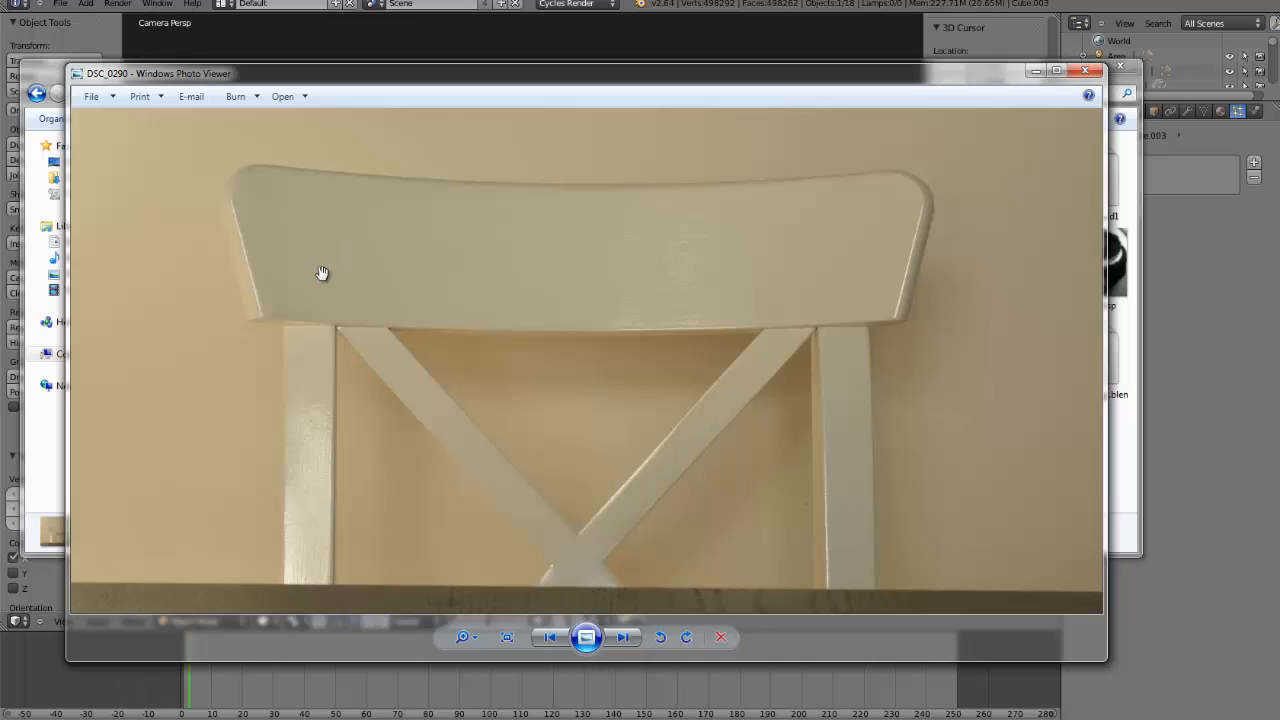
{"action": "left_click", "coordinate": [592, 3]}
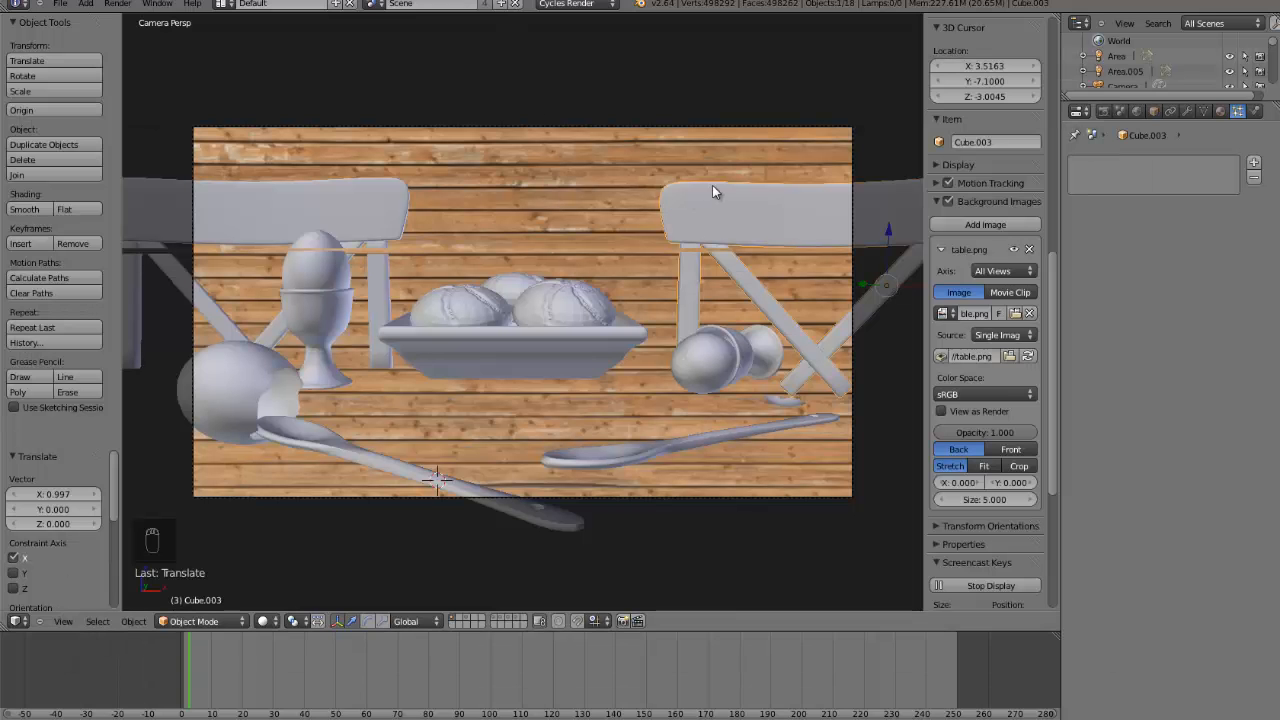
- Inspect the right-hand chair's mesh in Edit Mode from camera and top views, and its shape from the front in Object Mode
{"action": "key", "text": "Tab"}
{"action": "key", "text": "Tab"}
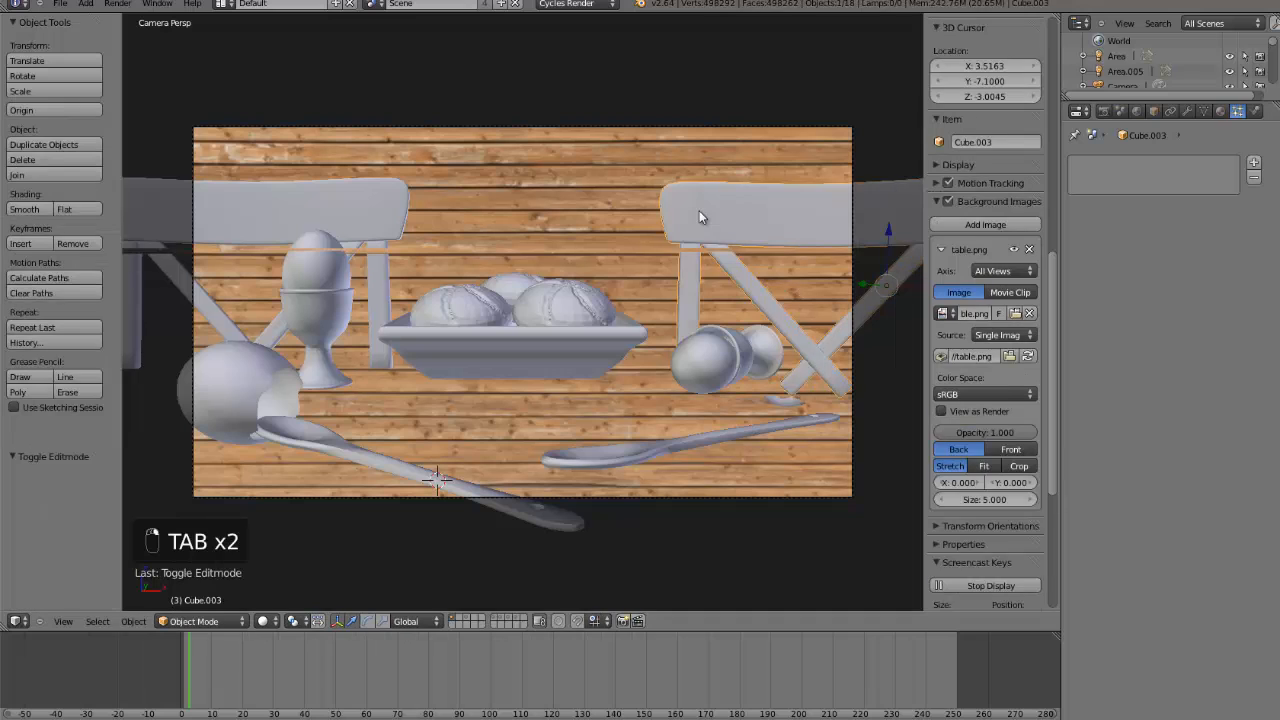
{"action": "key", "text": "Tab"}
{"action": "scroll", "coordinate": [698, 212], "scroll_direction": "down", "scroll_amount": 3}
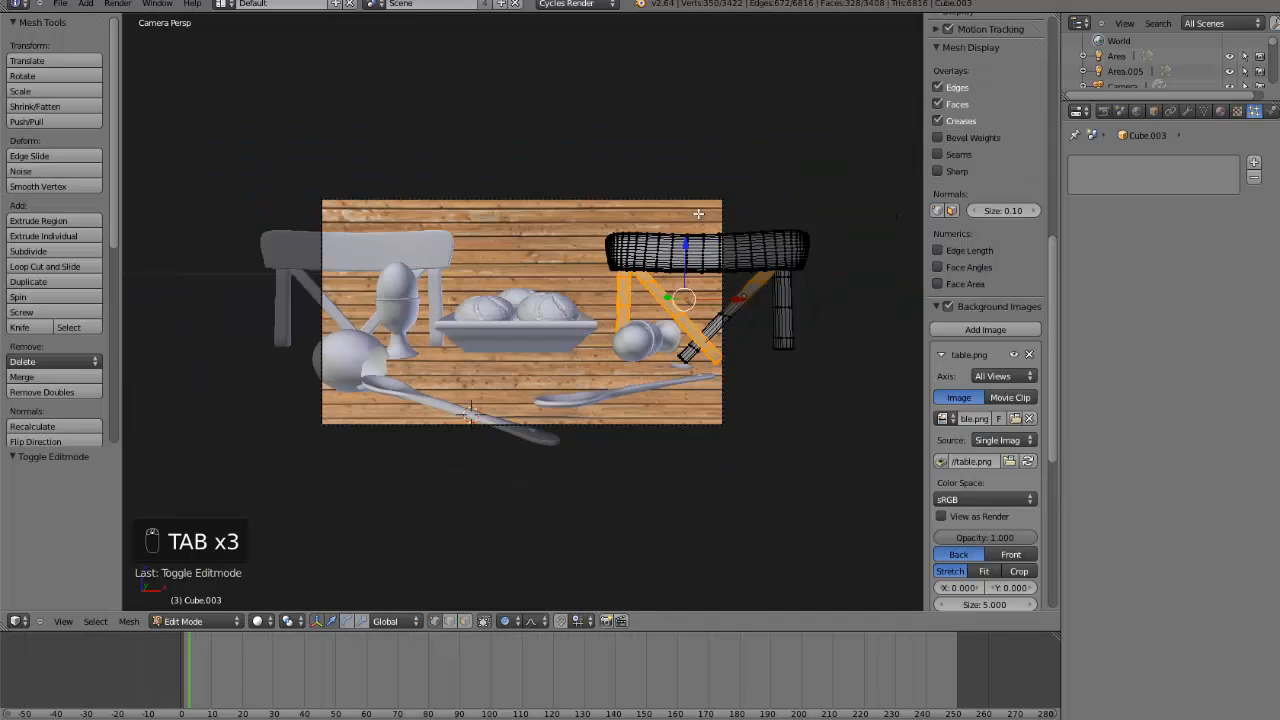
{"action": "key", "text": "KP_7"}
{"action": "scroll", "coordinate": [700, 214], "scroll_direction": "down", "scroll_amount": 3}
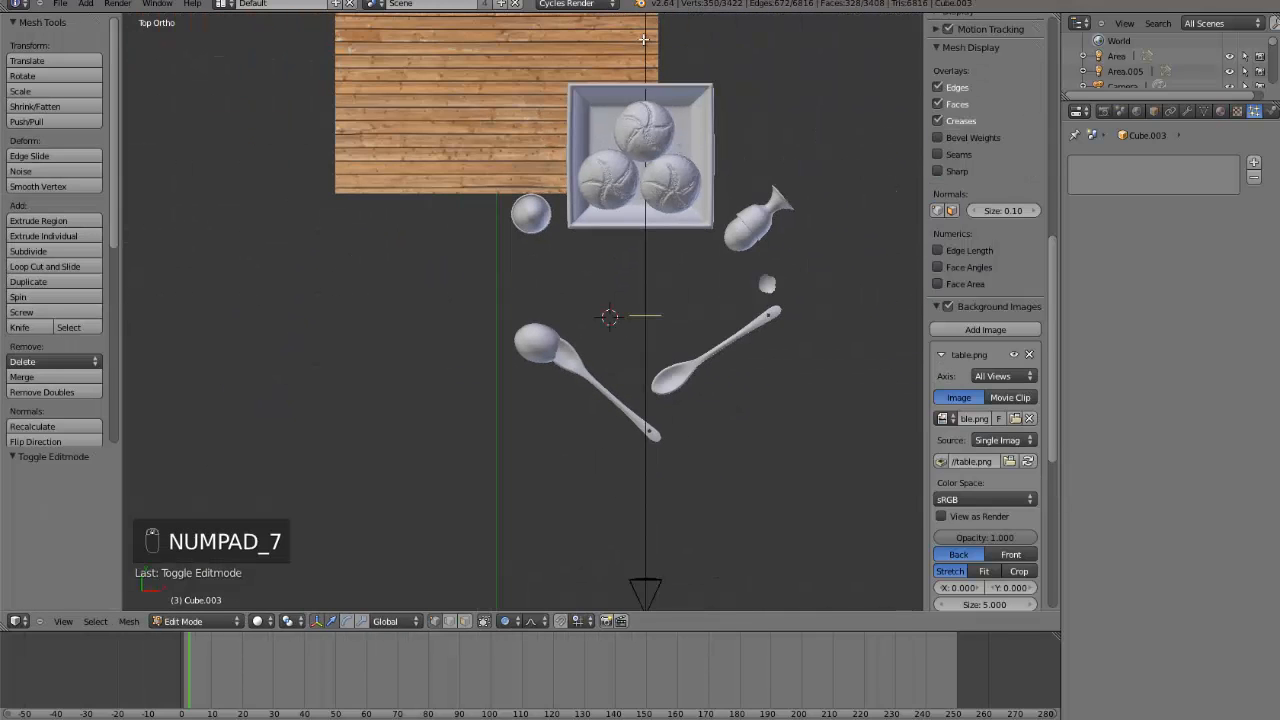
{"action": "key", "text": "ctrl+KP_Decimal"}
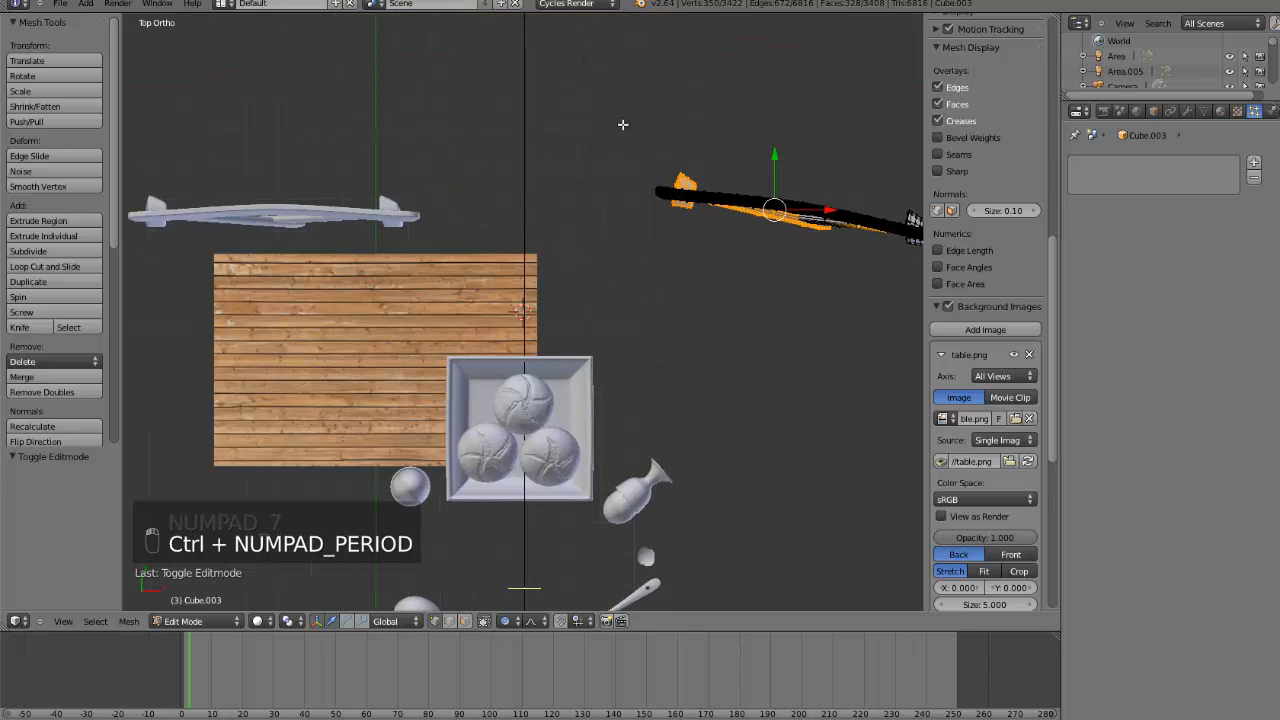
{"action": "key", "text": "Tab"}
{"action": "key", "text": "KP_1"}
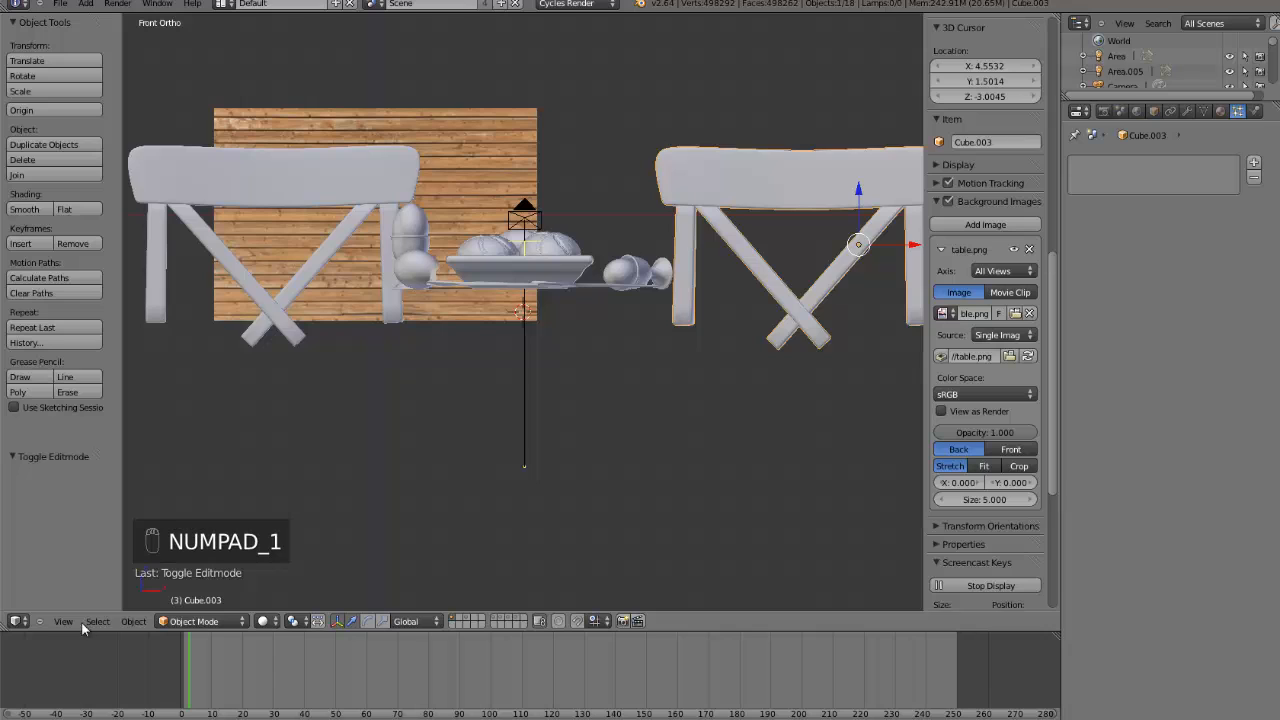
- Examine the scene's compositing node tree in the Node Editor, from the image input branch to the color correction nodes
{"action": "left_click", "coordinate": [16, 621]}
{"action": "left_click", "coordinate": [44, 461]}
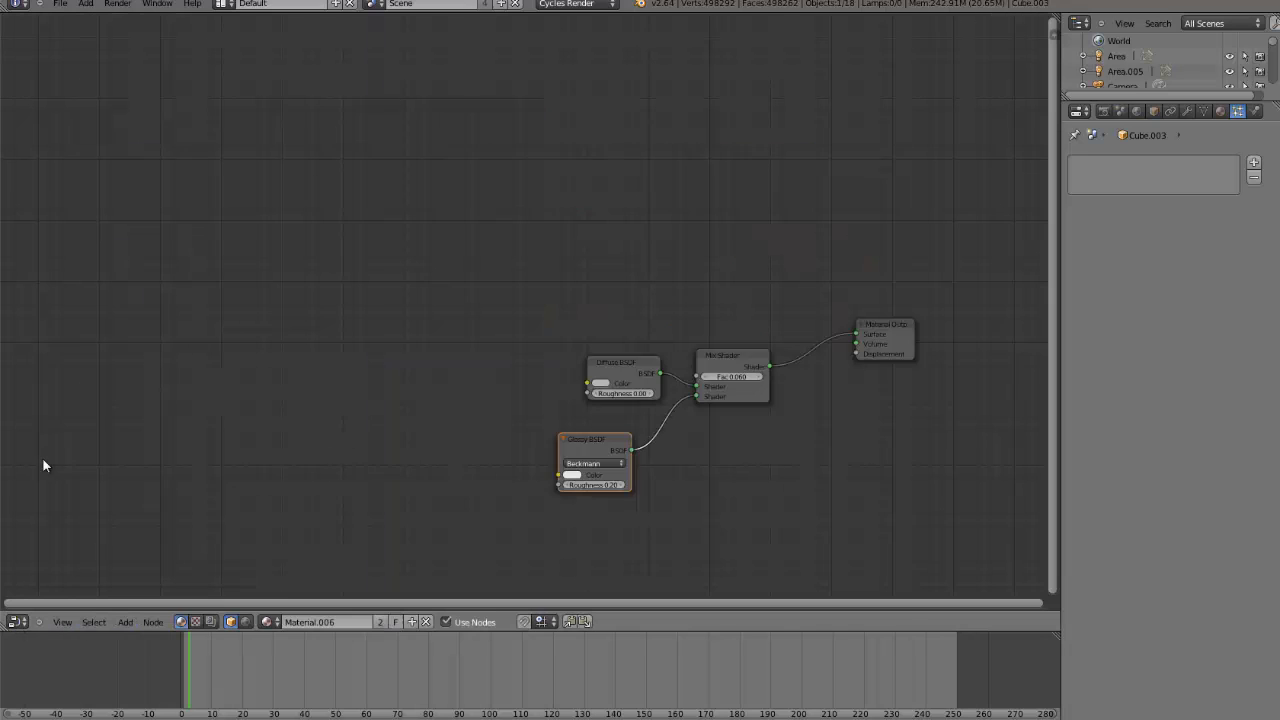
{"action": "left_click", "coordinate": [210, 622]}
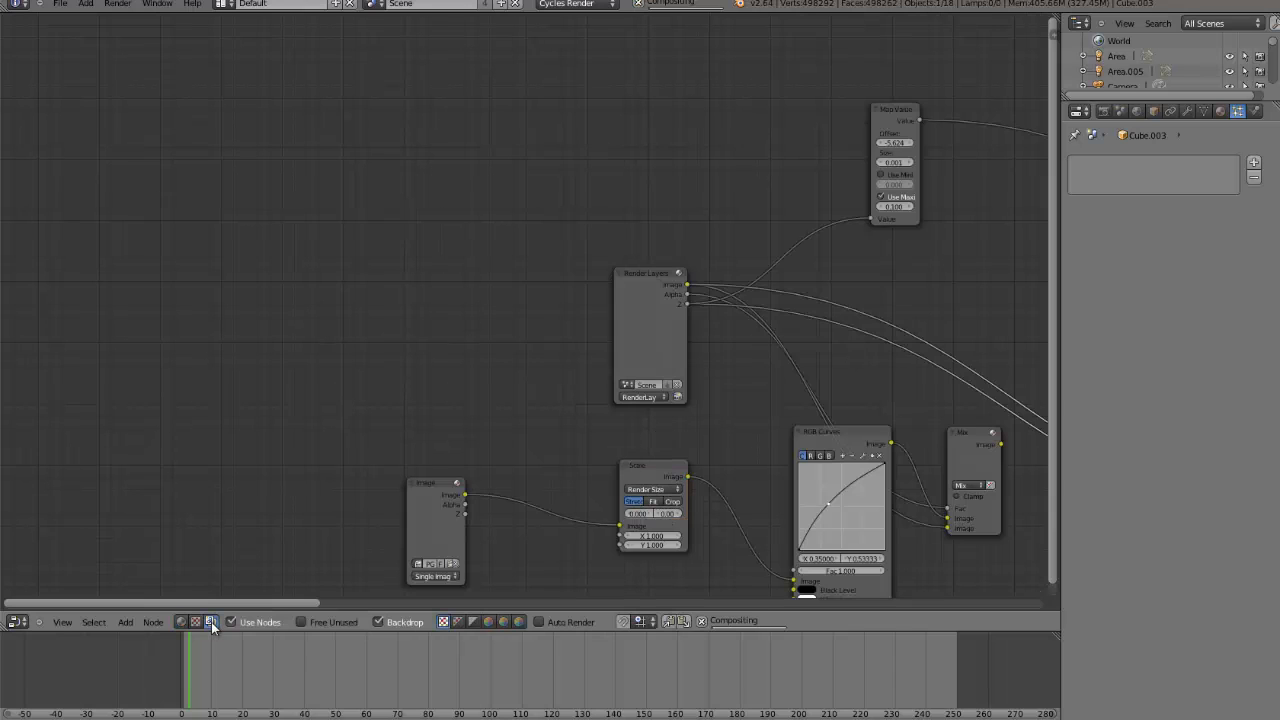
{"action": "scroll", "coordinate": [618, 425], "scroll_direction": "down", "scroll_amount": 10}
{"action": "middle_click_drag", "start_coordinate": [823, 463], "coordinate": [519, 451]}
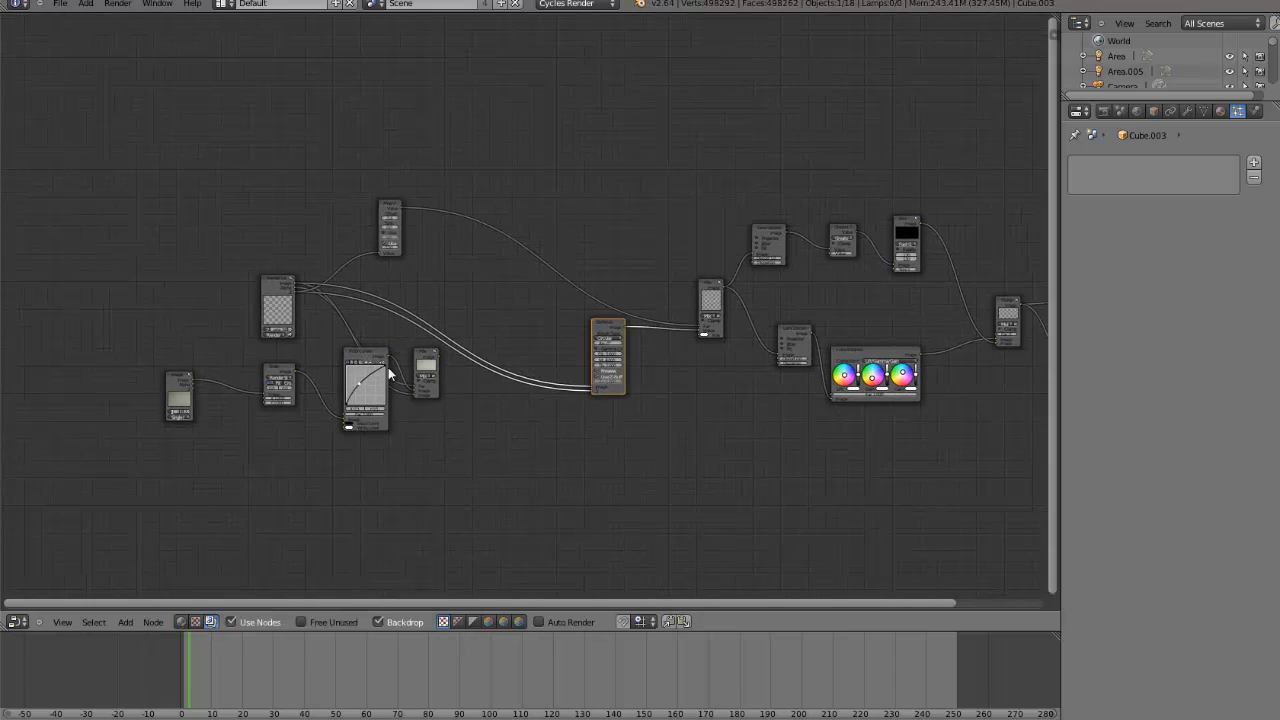
{"action": "scroll", "coordinate": [587, 371], "scroll_direction": "down", "scroll_amount": 1}
{"action": "scroll", "coordinate": [587, 371], "scroll_direction": "down", "scroll_amount": 1}
{"action": "middle_click_drag", "start_coordinate": [685, 383], "coordinate": [580, 391]}
{"action": "scroll", "coordinate": [525, 427], "scroll_direction": "up", "scroll_amount": 6}
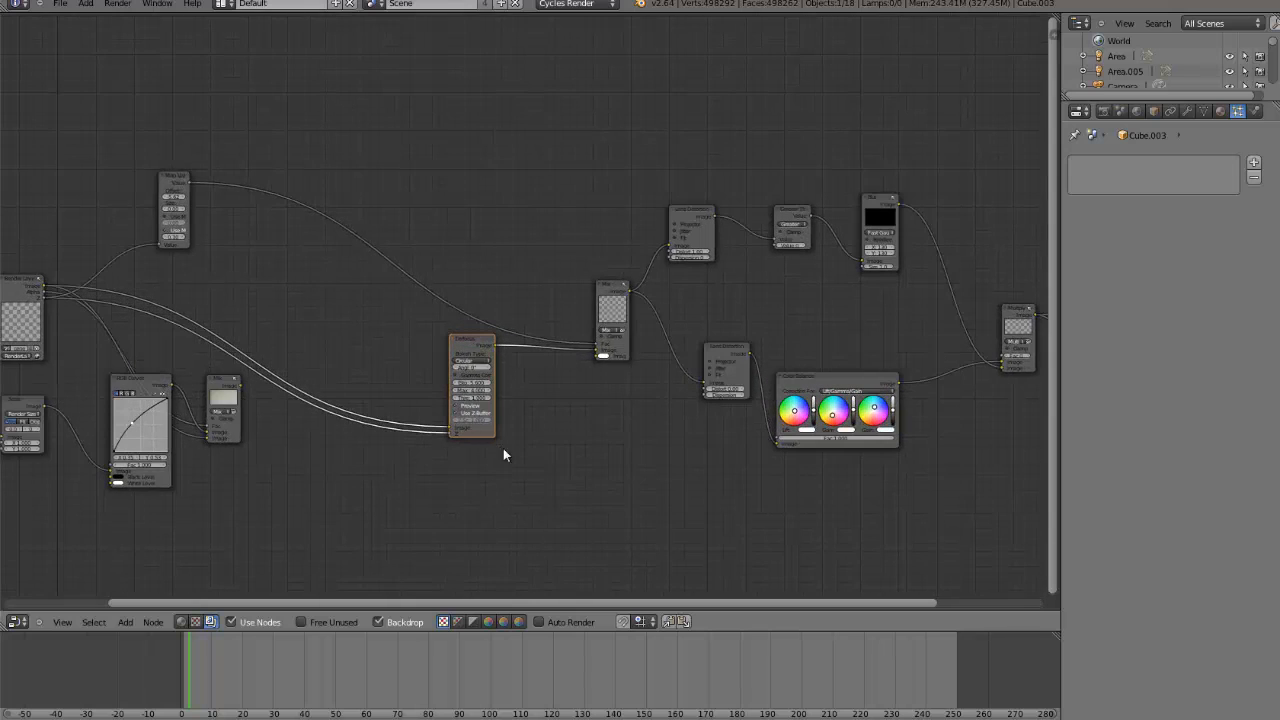
{"action": "middle_click_drag", "start_coordinate": [745, 517], "coordinate": [860, 487]}
{"action": "scroll", "coordinate": [457, 477], "scroll_direction": "down", "scroll_amount": 2}
{"action": "middle_click_drag", "start_coordinate": [391, 428], "coordinate": [446, 466]}
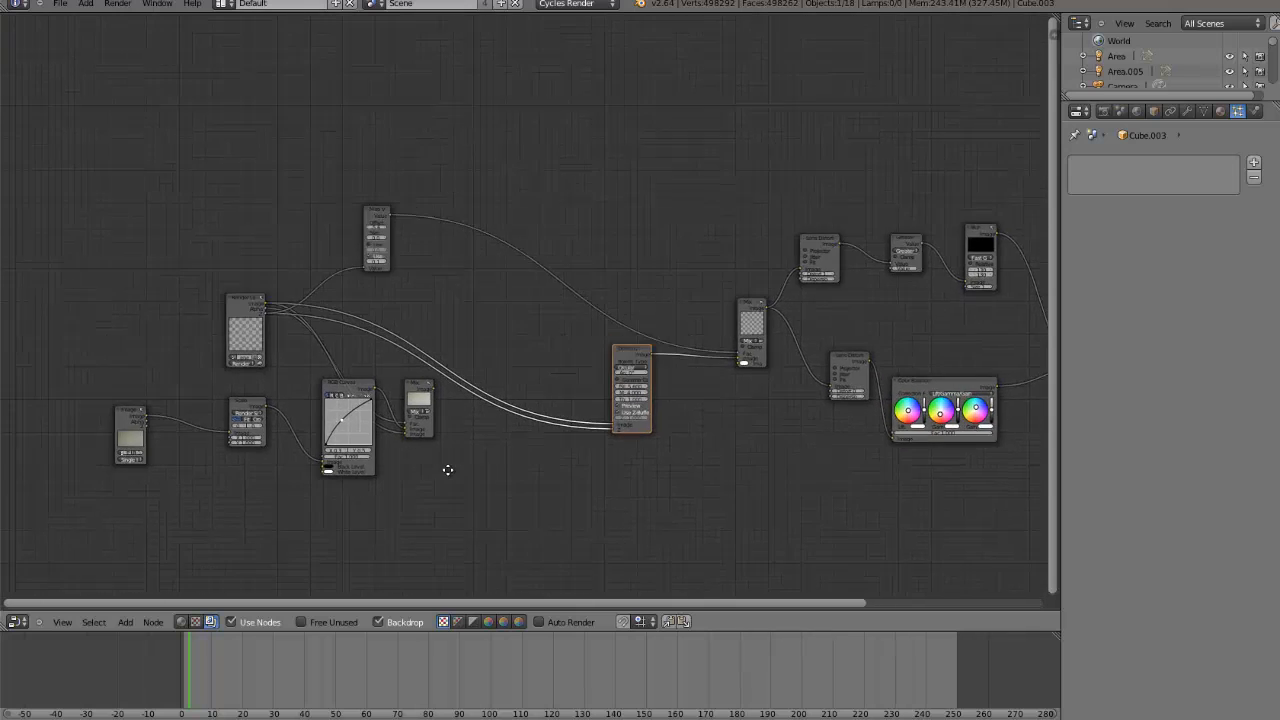
- Delete the RGB Curves, Mix, Scale and Image nodes that form the unused background image branch of the compositing tree
{"action": "scroll", "coordinate": [361, 430], "scroll_direction": "up", "scroll_amount": 3}
{"action": "left_click", "coordinate": [388, 408]}
{"action": "left_click", "coordinate": [290, 411], "text": "shift"}
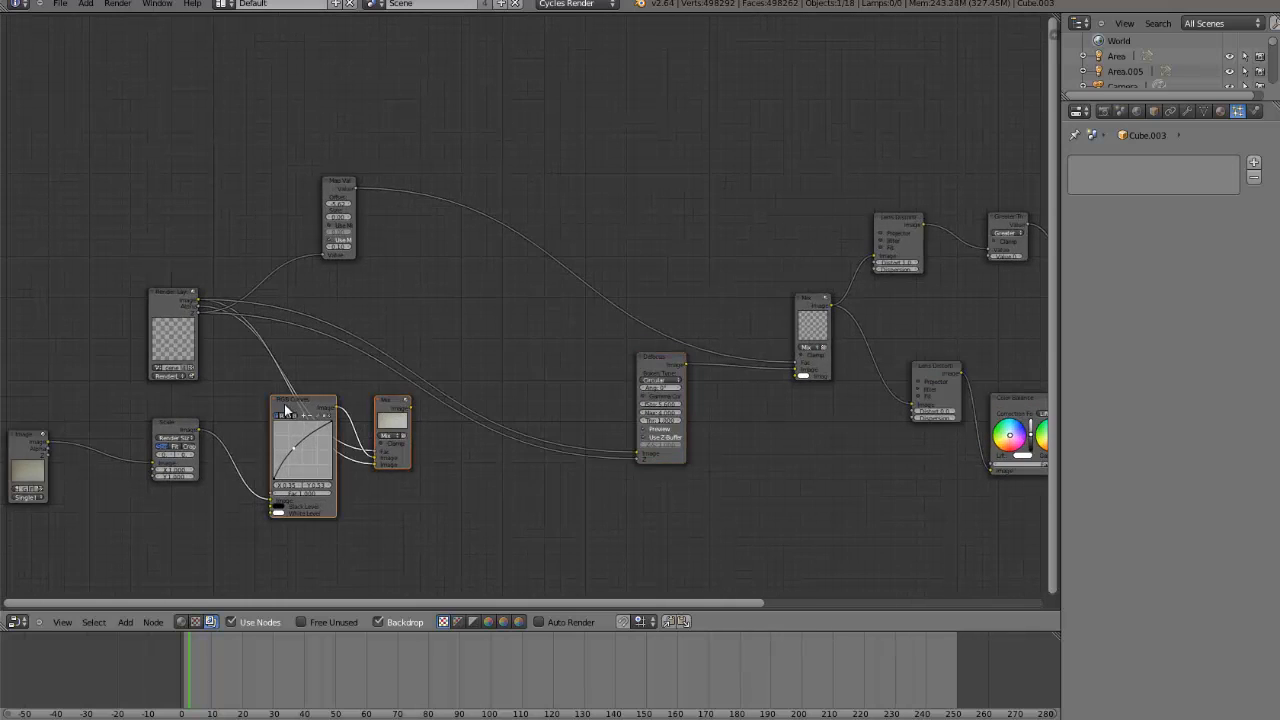
{"action": "key", "text": "x"}
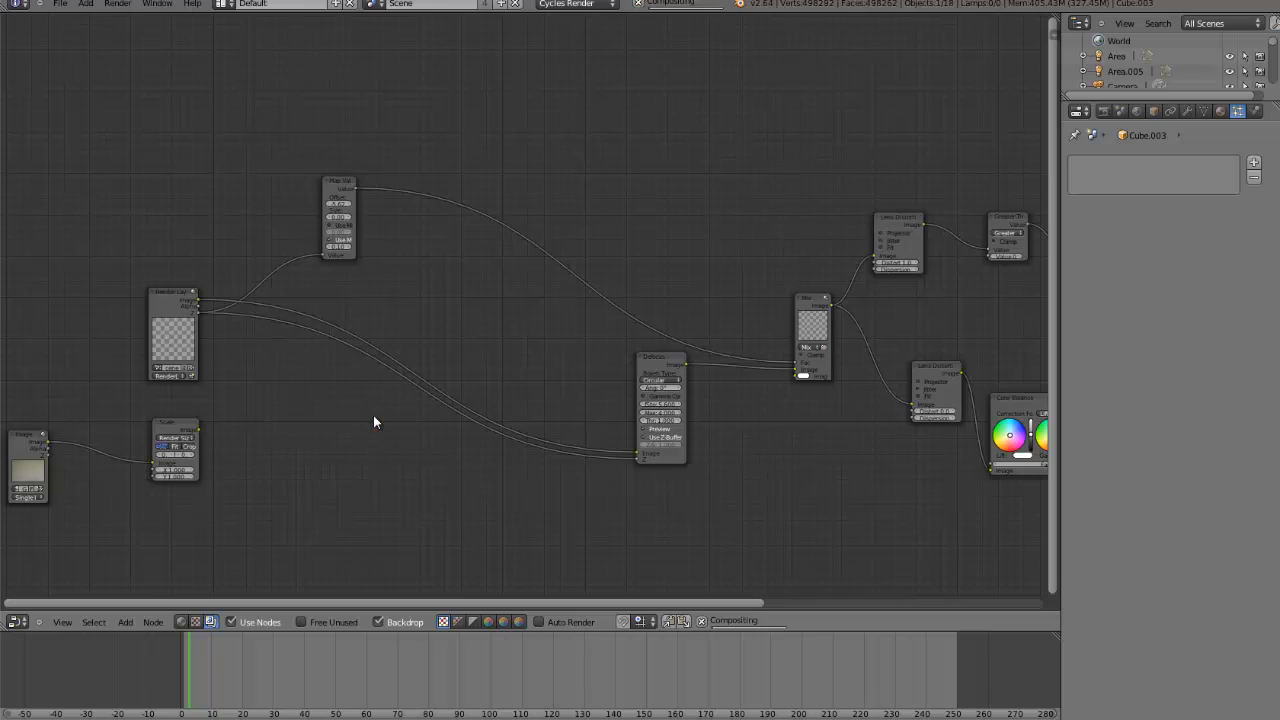
{"action": "left_click", "coordinate": [172, 430]}
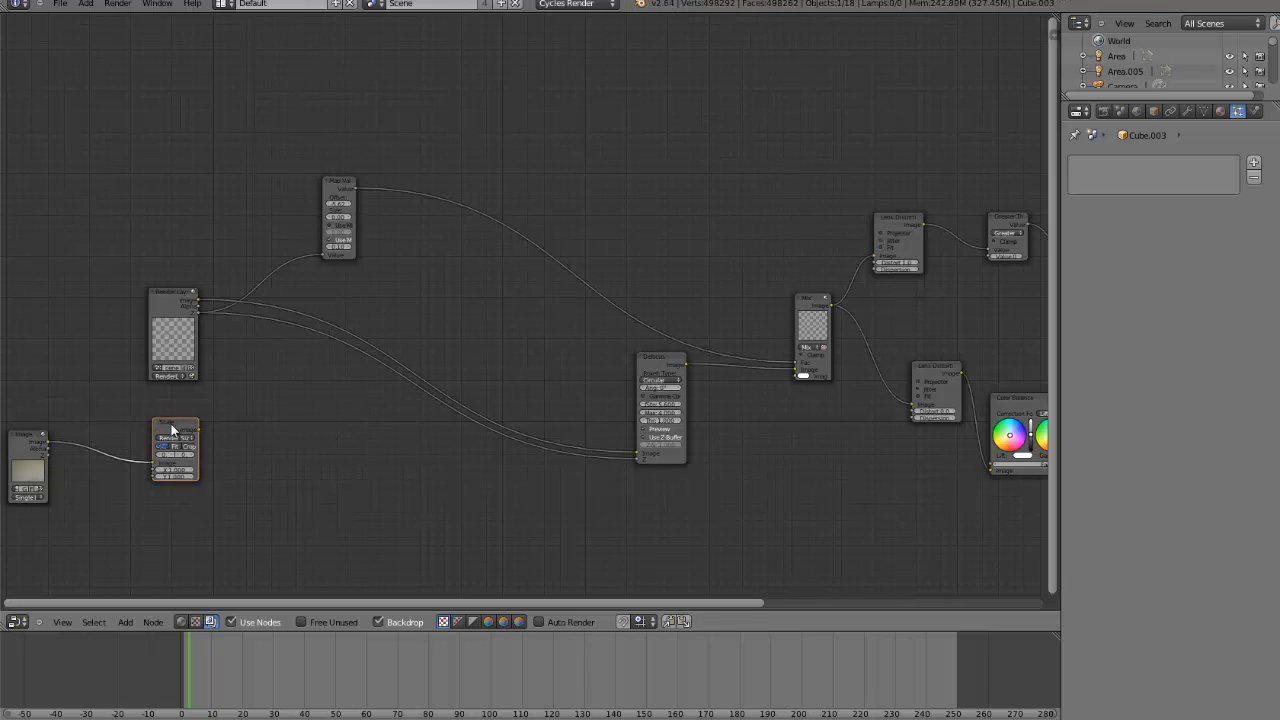
{"action": "key", "text": "x"}
{"action": "left_click", "coordinate": [28, 440]}
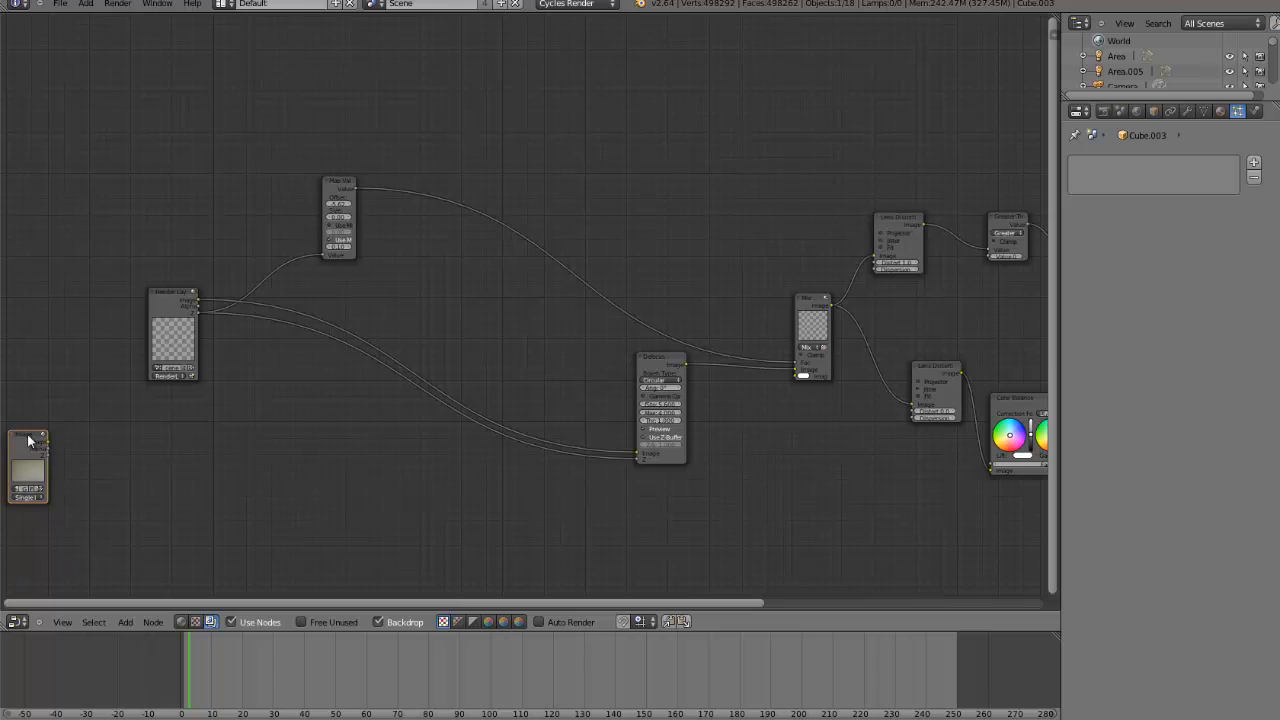
{"action": "key", "text": "x"}
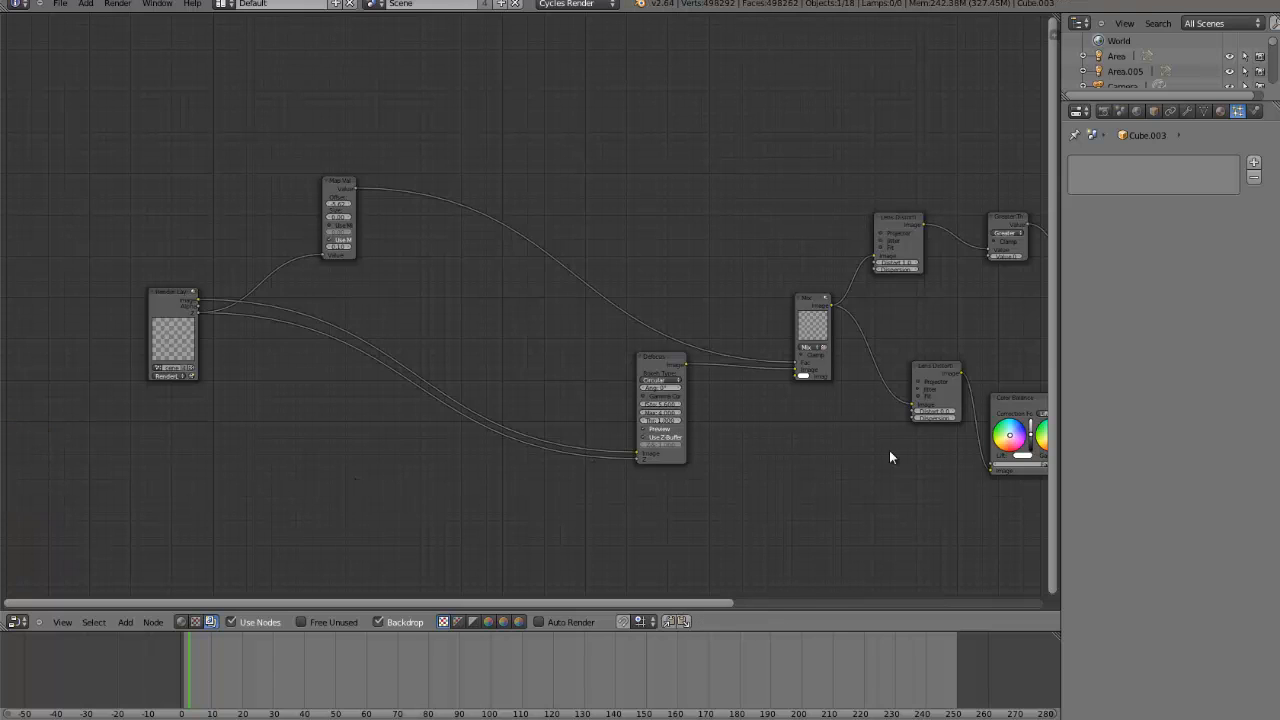
- Examine the remaining compositing nodes from Map Value and Defocus through Lens Distortion, Blur and Color Balance to the final Multiply and outputs
{"action": "scroll", "coordinate": [889, 450], "scroll_direction": "down", "scroll_amount": 2}
{"action": "middle_click_drag", "start_coordinate": [878, 445], "coordinate": [707, 411]}
{"action": "scroll", "coordinate": [703, 422], "scroll_direction": "down", "scroll_amount": 2}
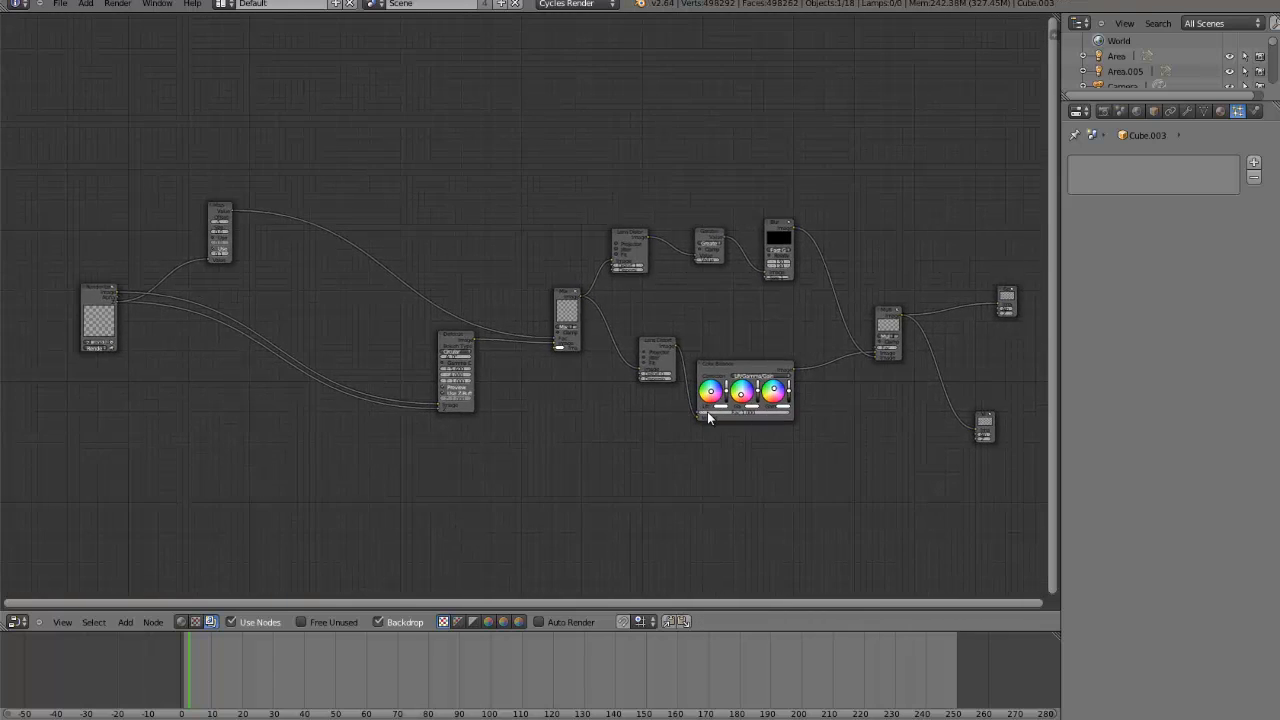
{"action": "scroll", "coordinate": [391, 403], "scroll_direction": "up", "scroll_amount": 3}
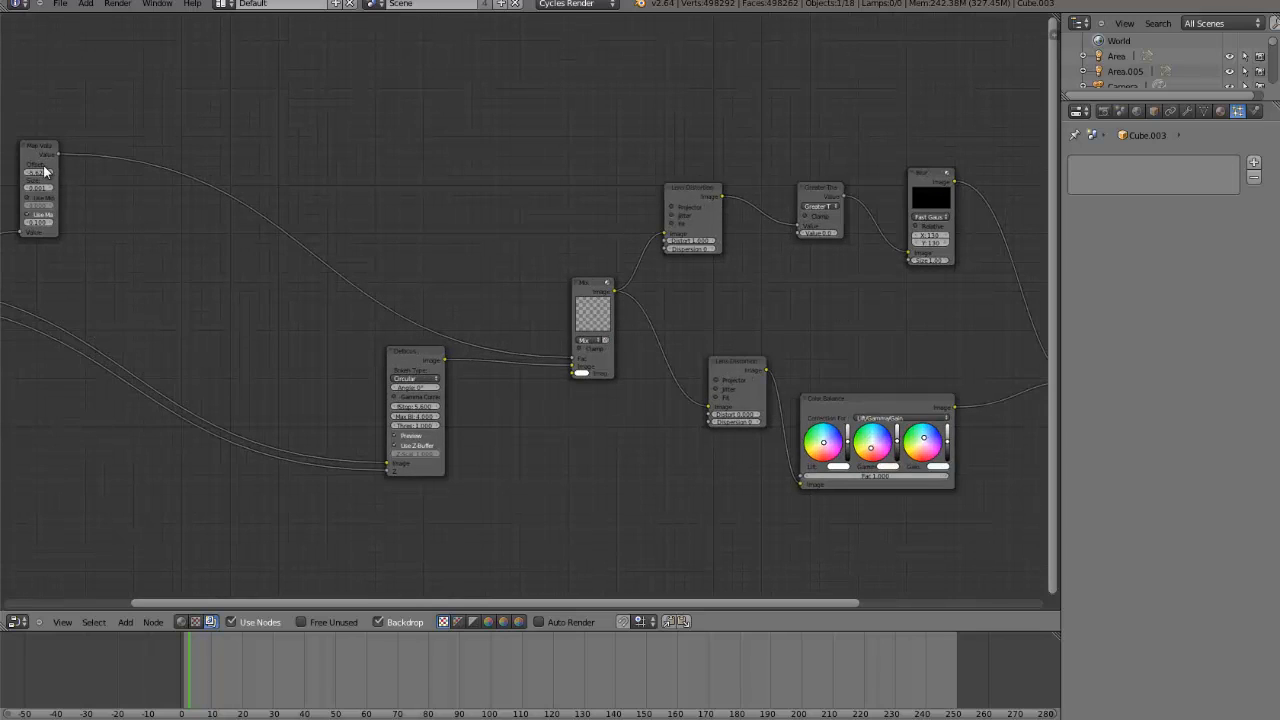
{"action": "scroll", "coordinate": [368, 435], "scroll_direction": "down", "scroll_amount": 1}
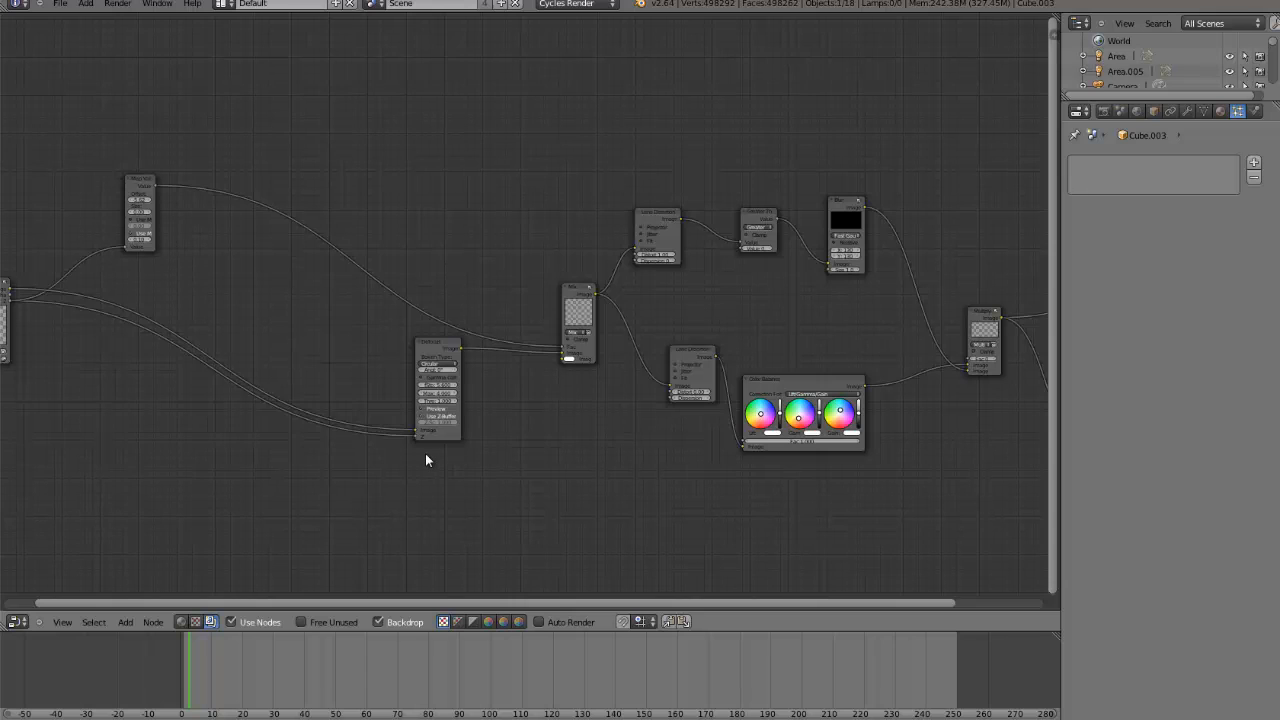
{"action": "scroll", "coordinate": [650, 465], "scroll_direction": "up", "scroll_amount": 1}
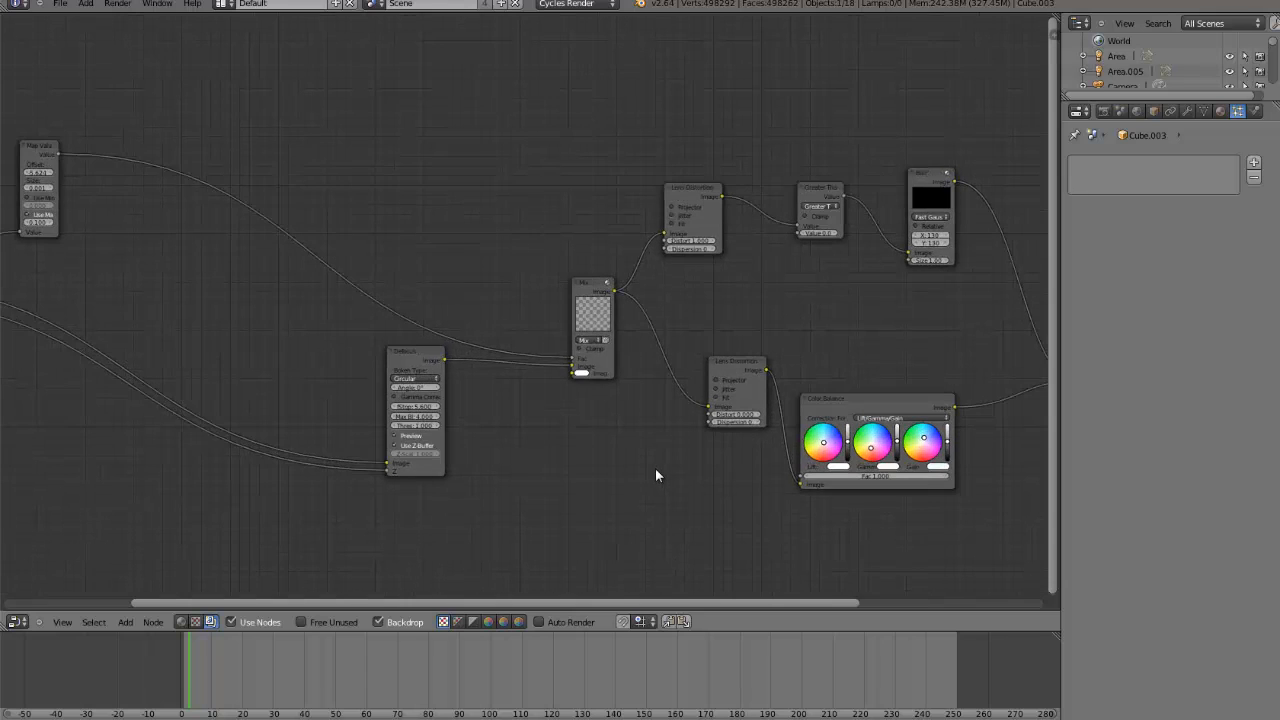
{"action": "middle_click_drag", "start_coordinate": [655, 453], "coordinate": [449, 395]}
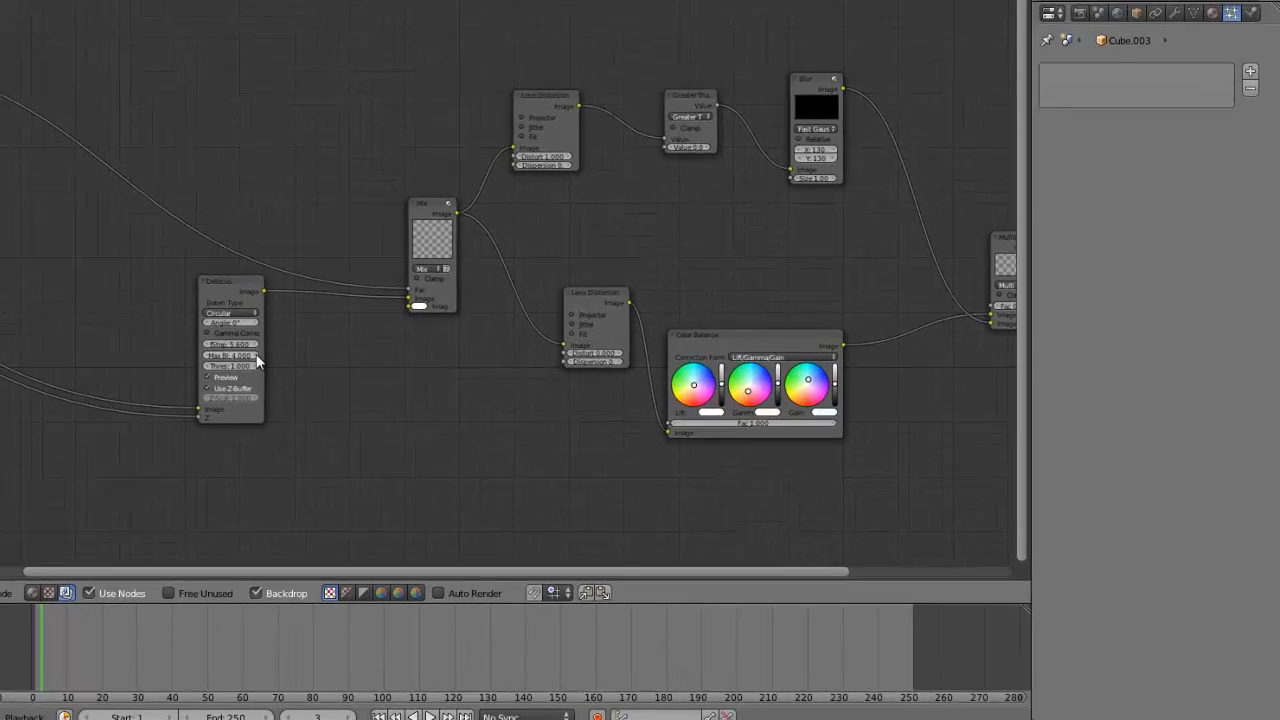
{"action": "middle_click_drag", "start_coordinate": [314, 313], "coordinate": [83, 343]}
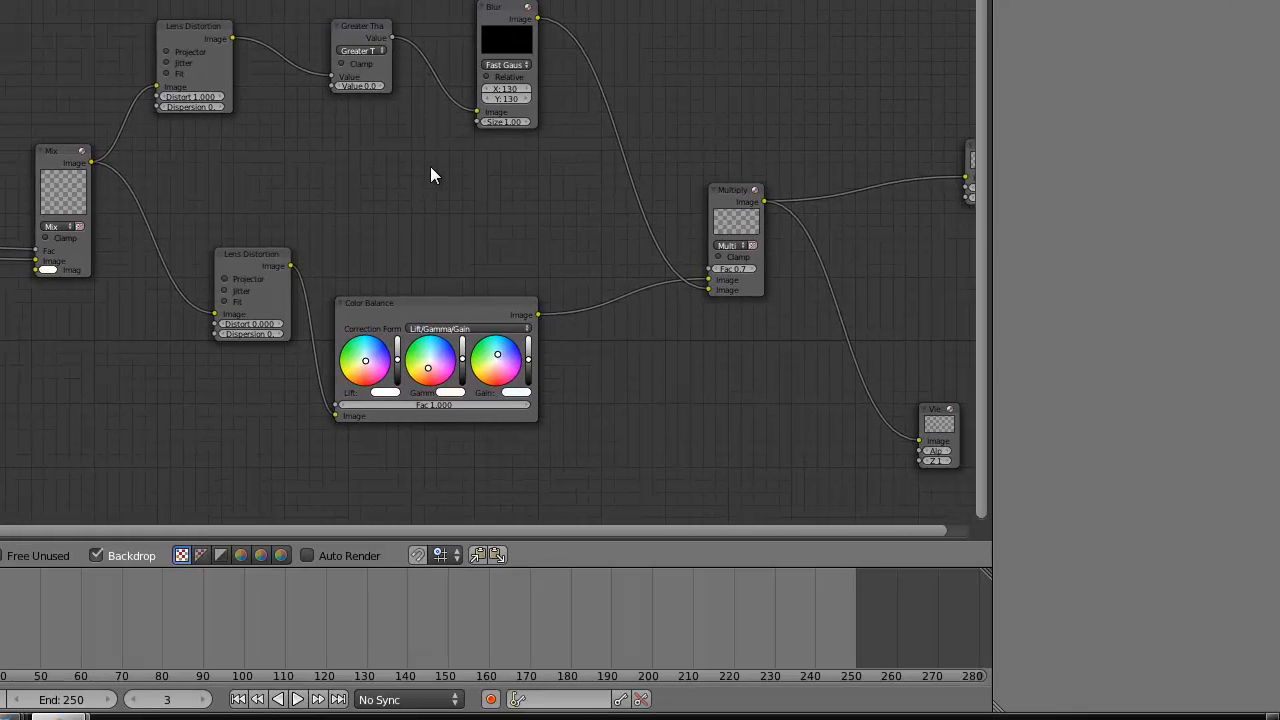
{"action": "middle_click_drag", "start_coordinate": [443, 237], "coordinate": [300, 158]}
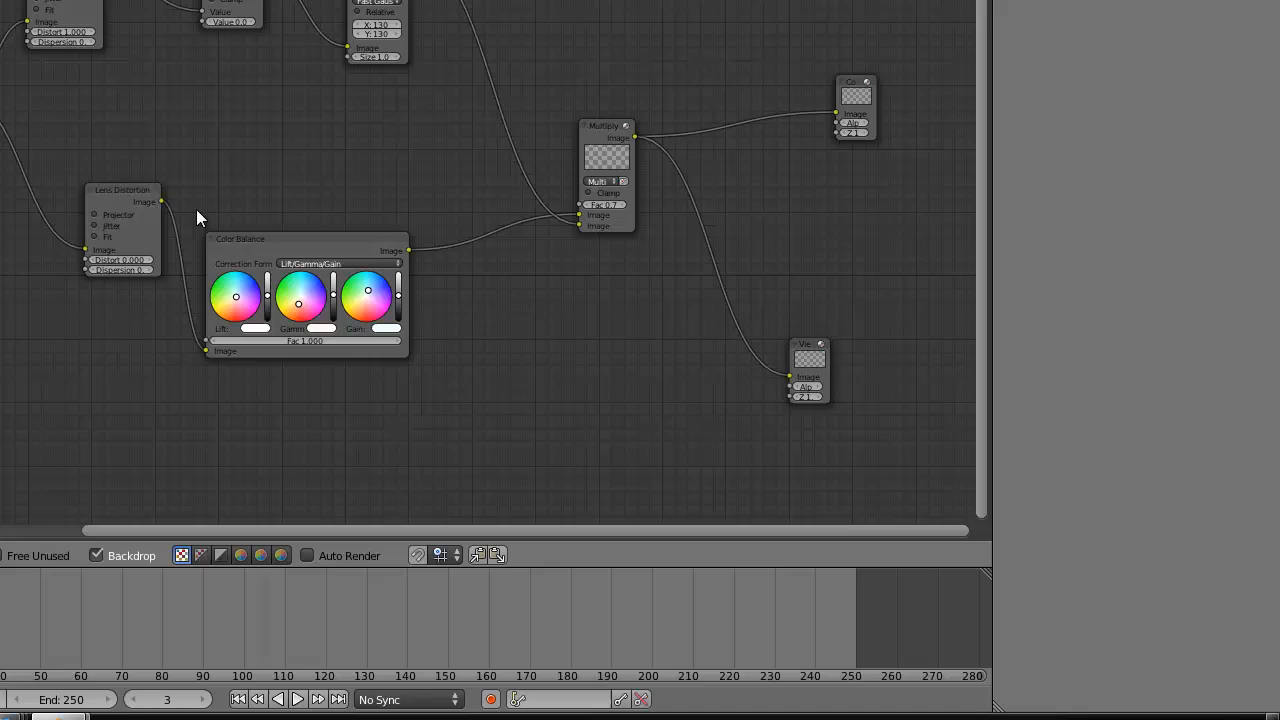
{"action": "scroll", "coordinate": [410, 227], "scroll_direction": "down", "scroll_amount": 1}
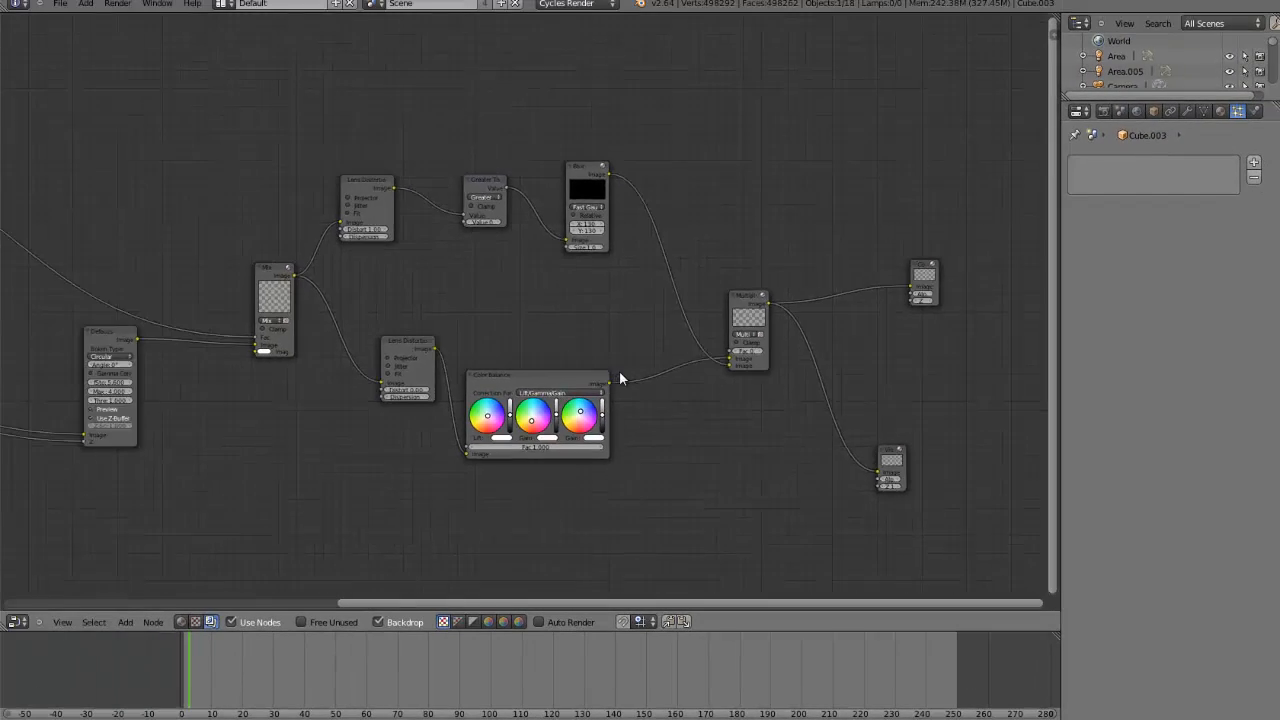
{"action": "scroll", "coordinate": [619, 373], "scroll_direction": "down", "scroll_amount": 1}
{"action": "middle_click_drag", "start_coordinate": [608, 324], "coordinate": [796, 326]}
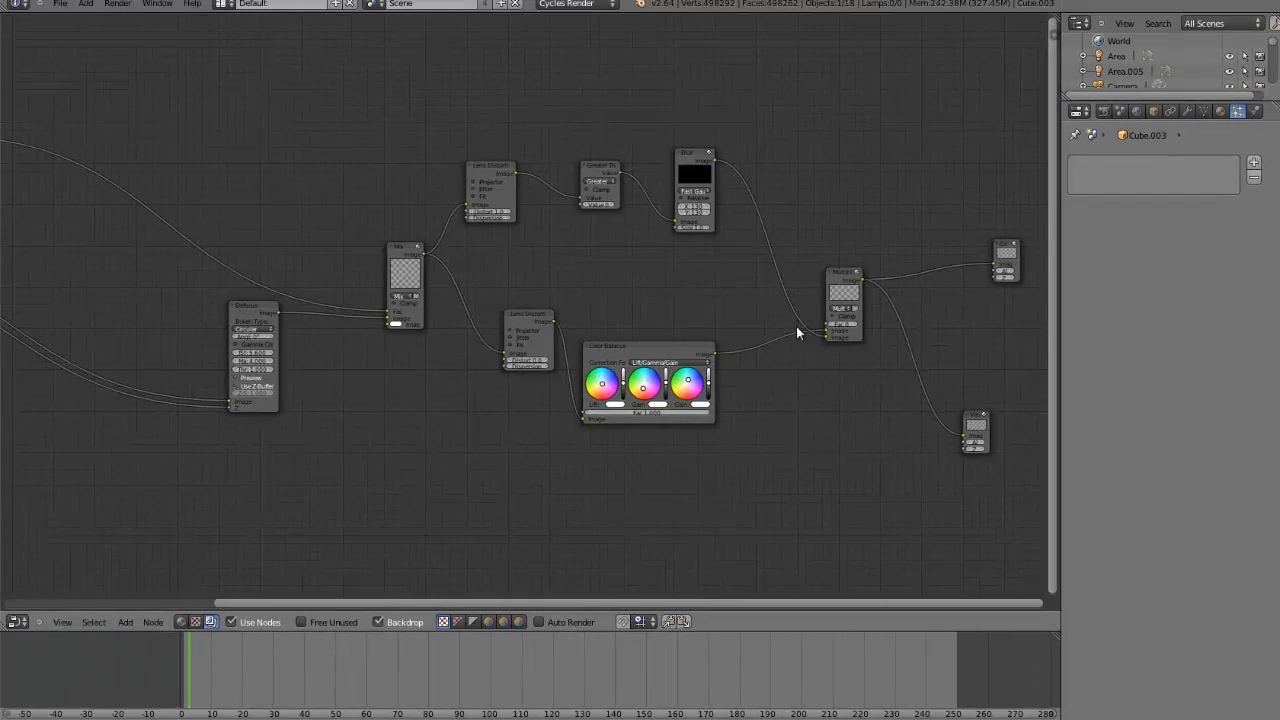
{"action": "scroll", "coordinate": [790, 327], "scroll_direction": "down", "scroll_amount": 4}
{"action": "middle_click_drag", "start_coordinate": [620, 307], "coordinate": [679, 316]}
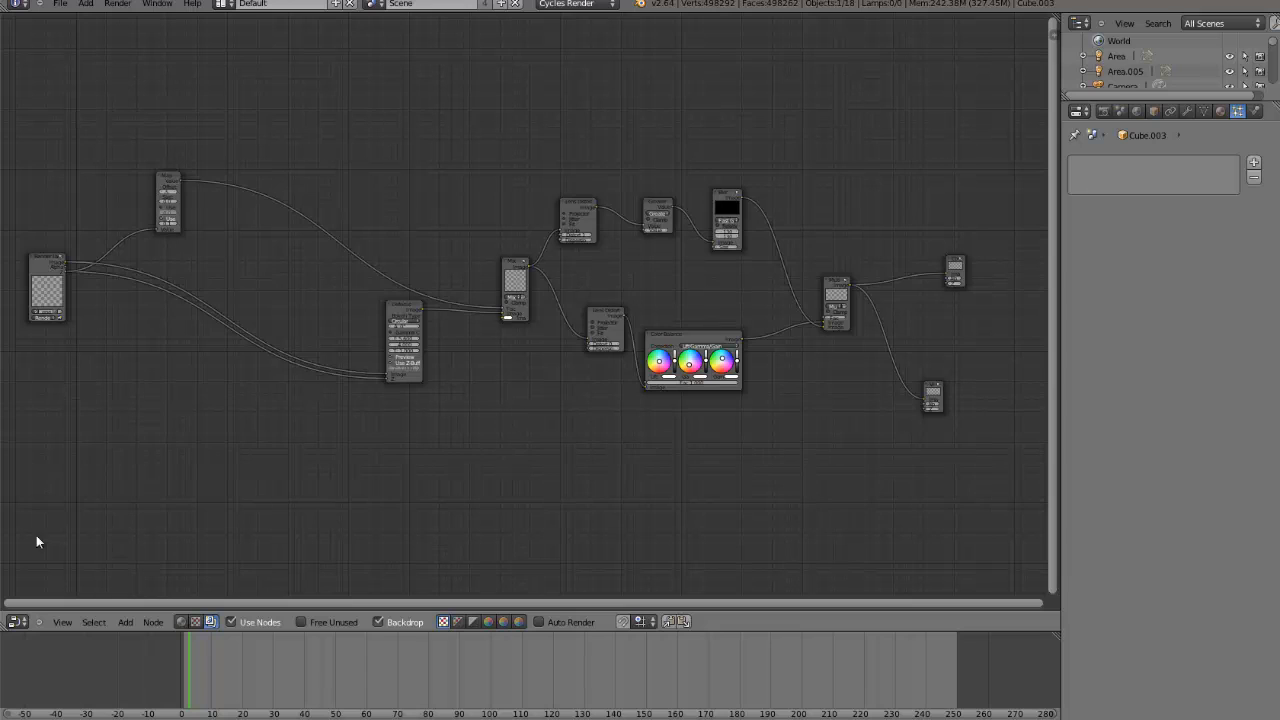
- Return to the 3D view and select the egg cup holding the upright egg
{"action": "left_click", "coordinate": [17, 622]}
{"action": "left_click", "coordinate": [55, 601]}
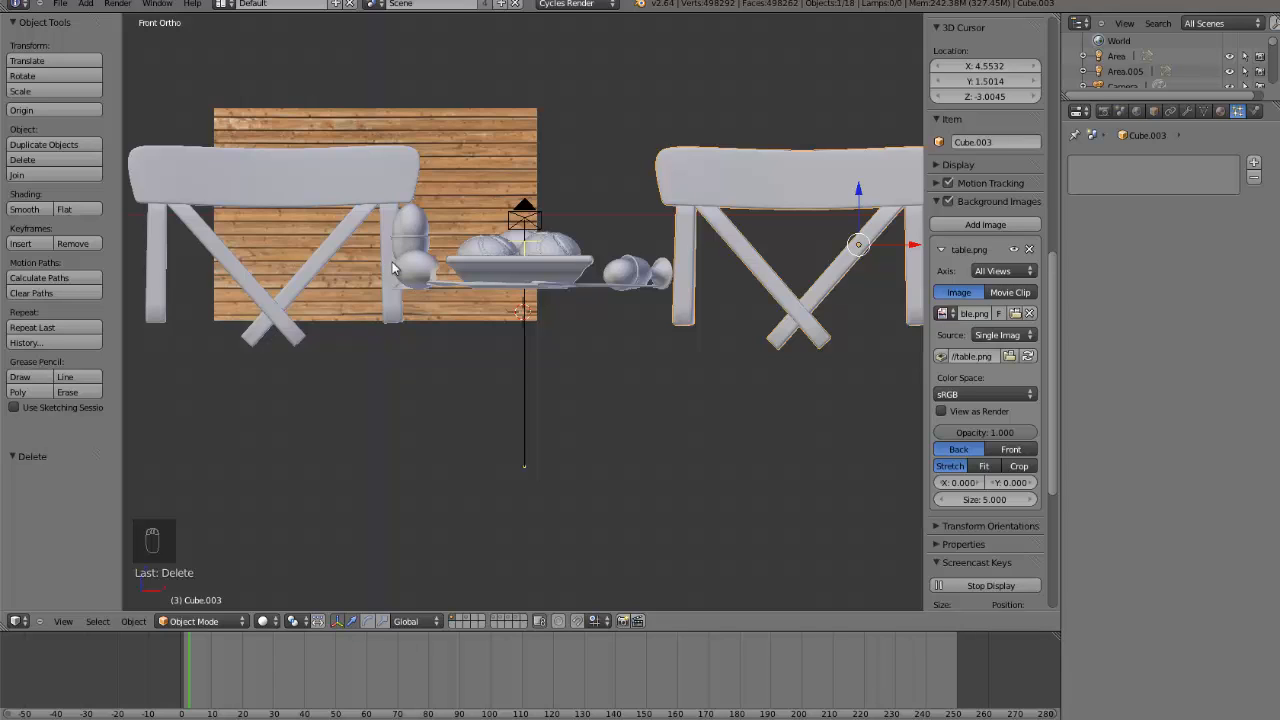
{"action": "scroll", "coordinate": [423, 224], "scroll_direction": "up", "scroll_amount": 2}
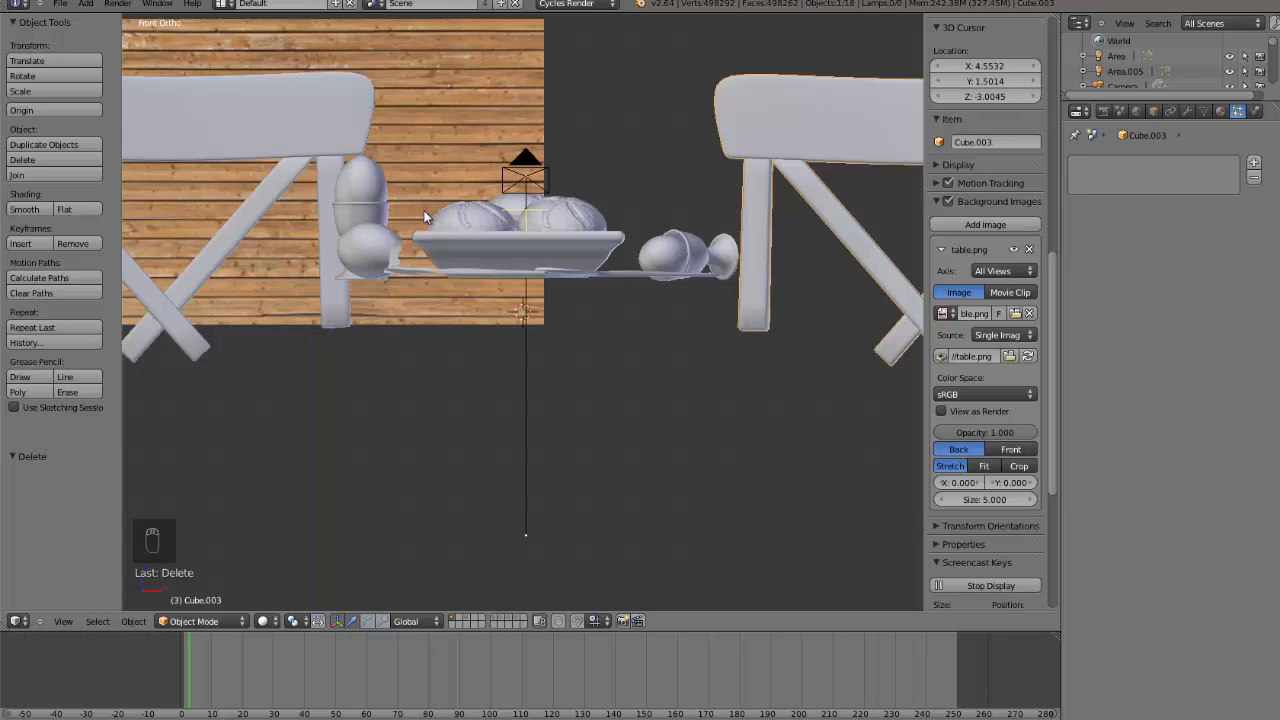
{"action": "right_click", "coordinate": [356, 203]}
{"action": "scroll", "coordinate": [350, 215], "scroll_direction": "up", "scroll_amount": 2}
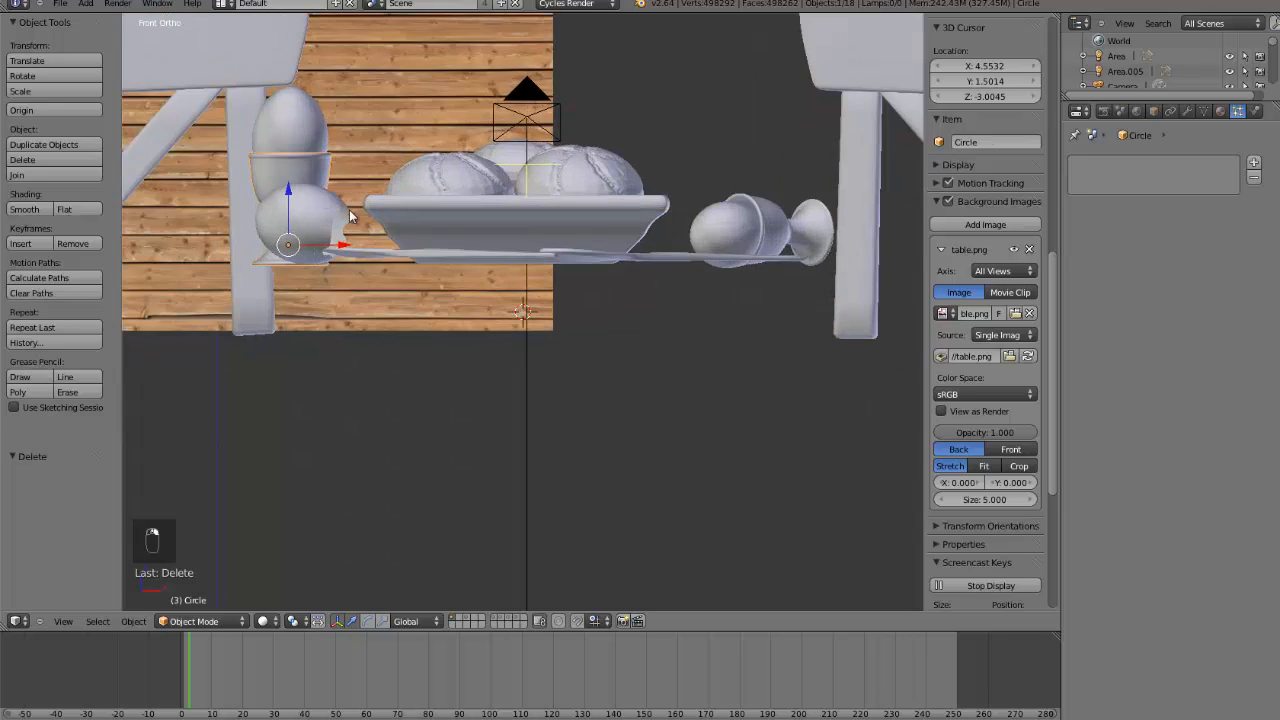
{"action": "key", "text": "g"}
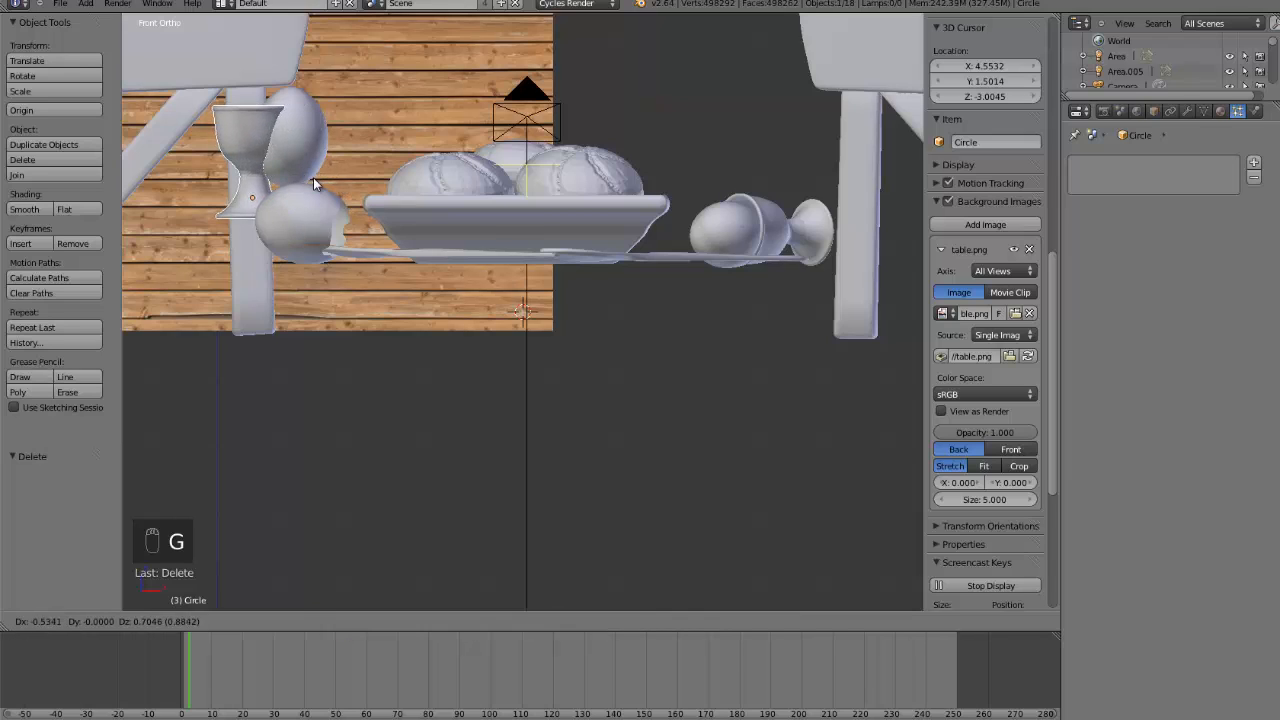
{"action": "right_click", "coordinate": [313, 184]}
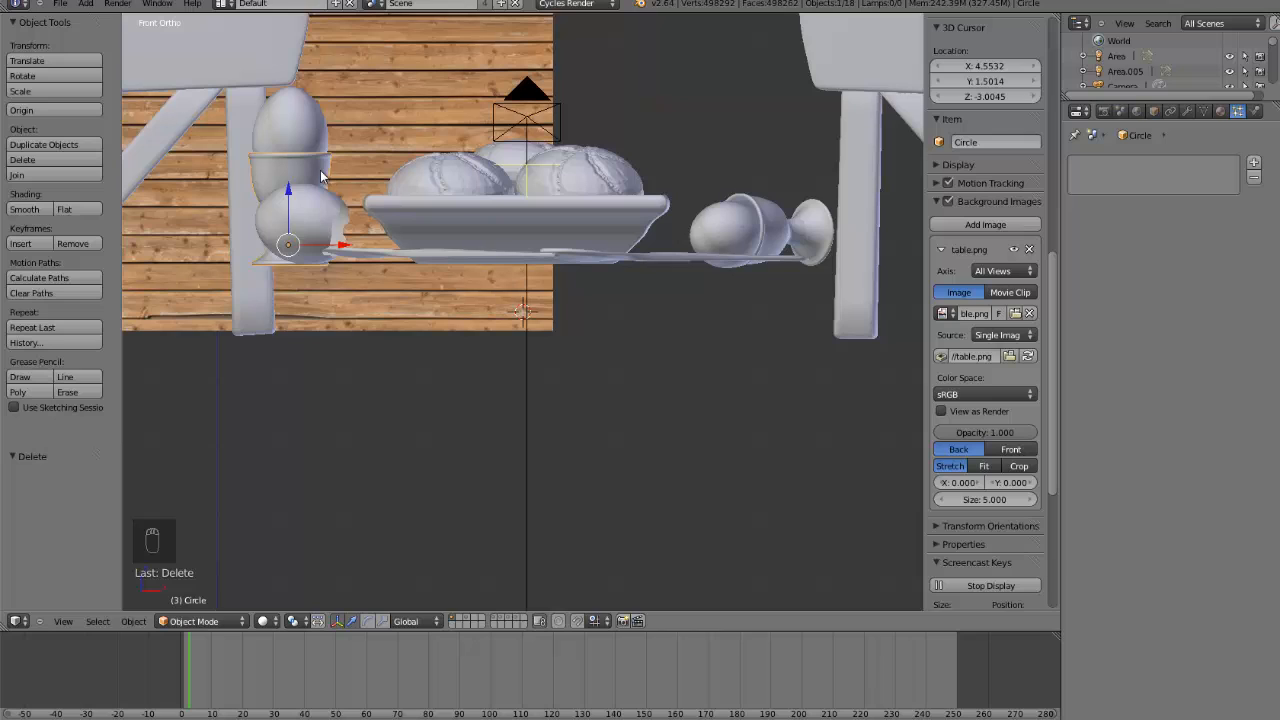
{"action": "key", "text": "g"}
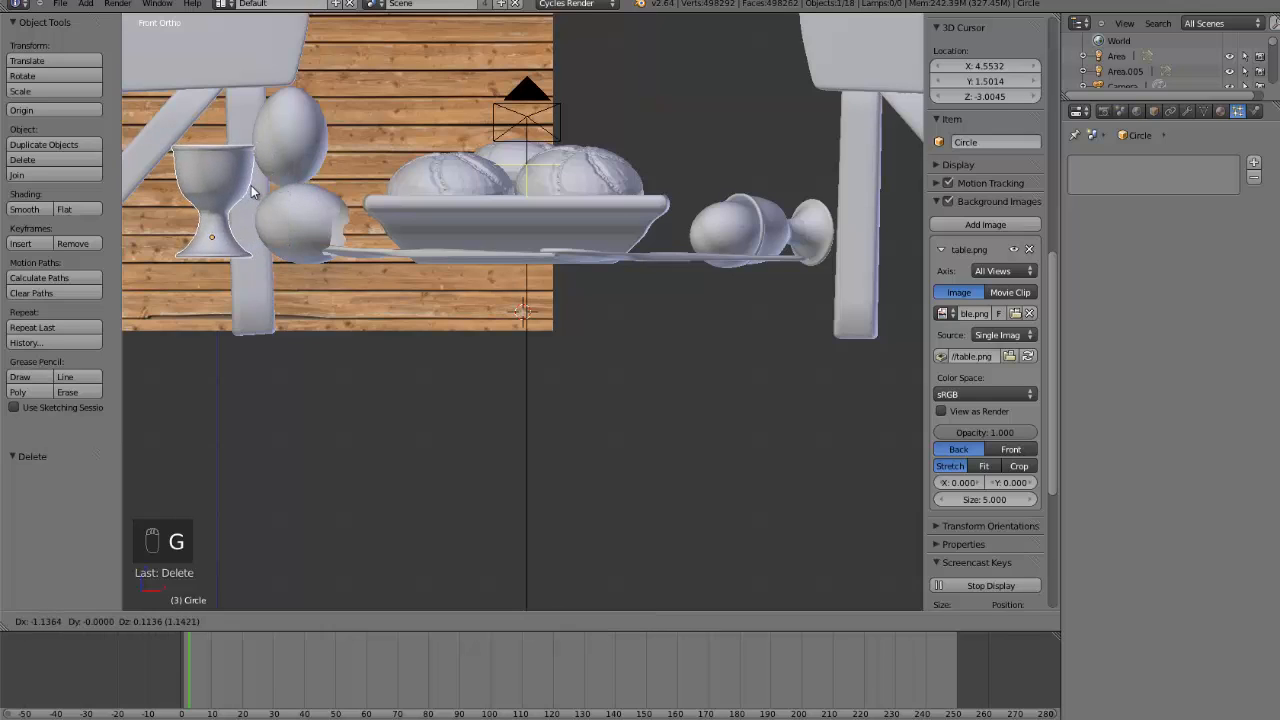
{"action": "left_click", "coordinate": [327, 193]}
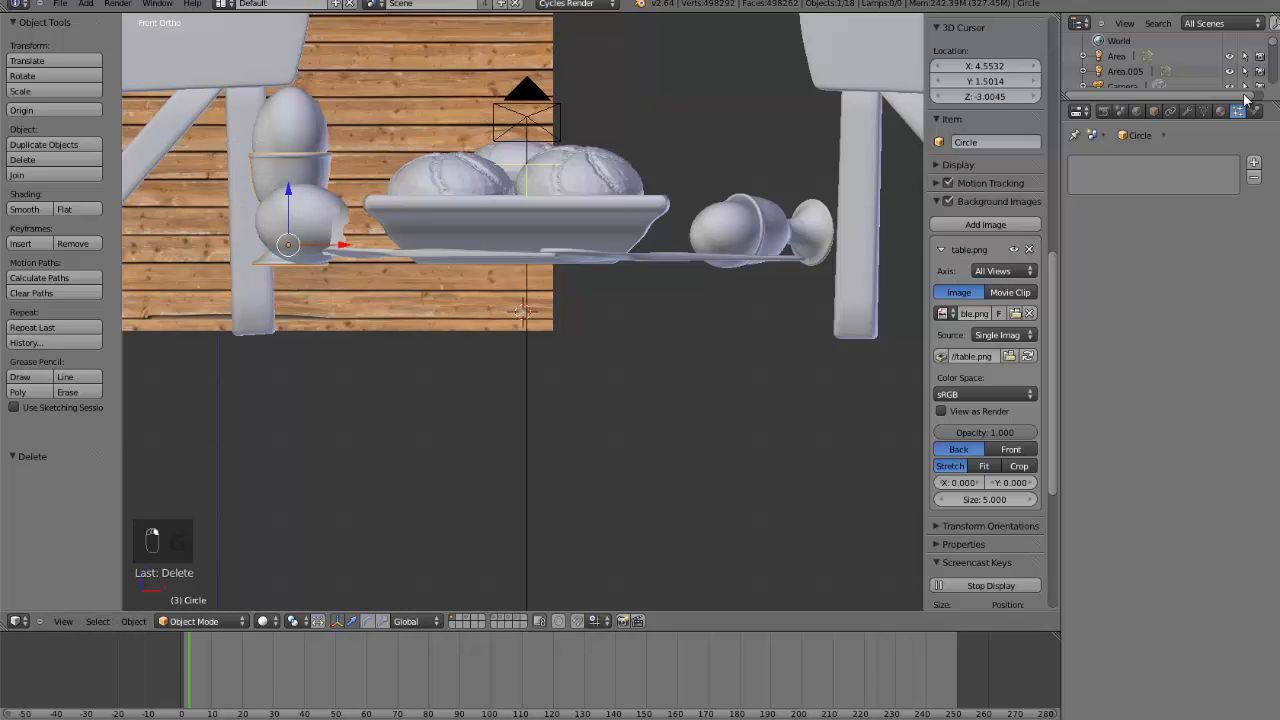
- Examine the egg cup's eierdop material settings and its shader nodes in the Node Editor
{"action": "left_click", "coordinate": [1220, 112]}
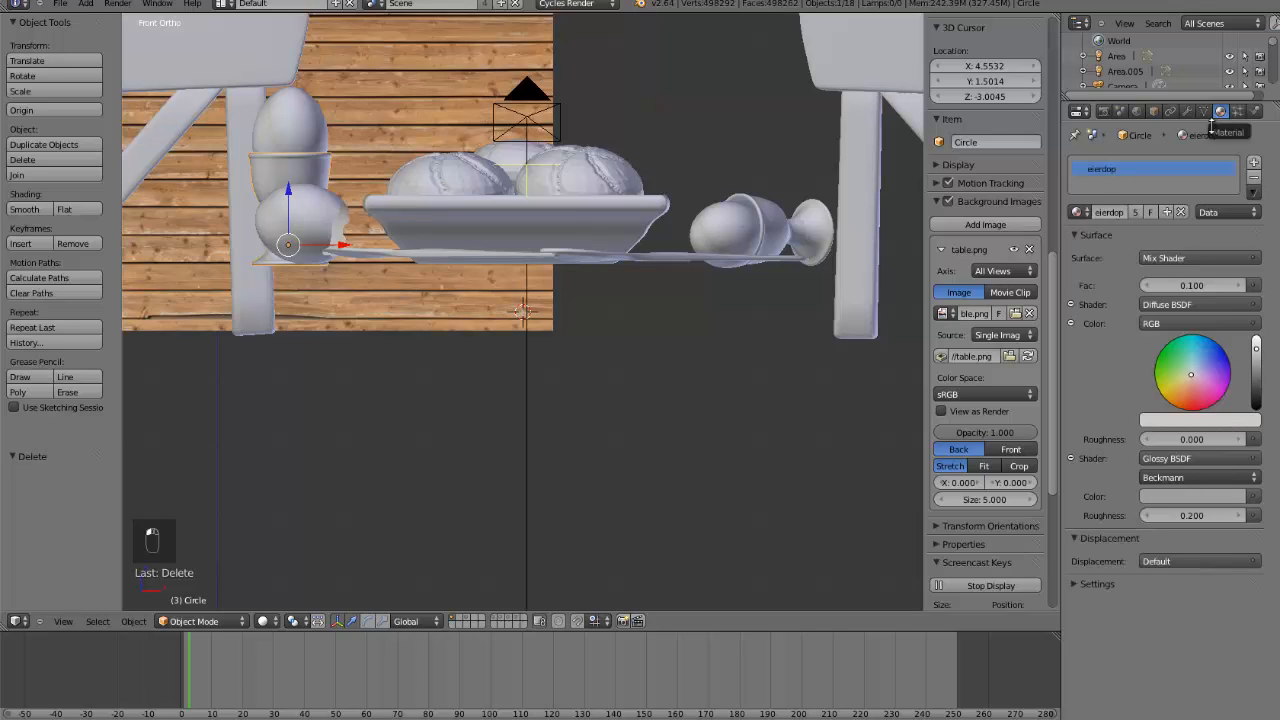
{"action": "left_click", "coordinate": [17, 621]}
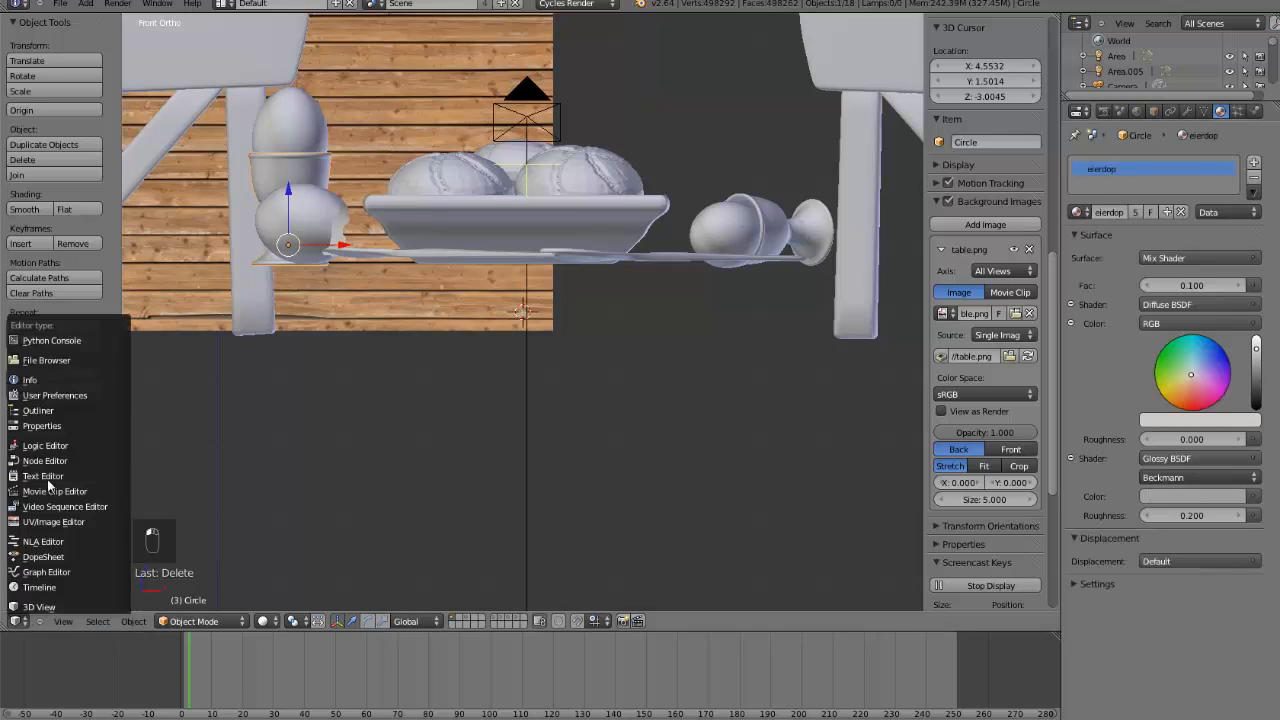
{"action": "left_click", "coordinate": [44, 461]}
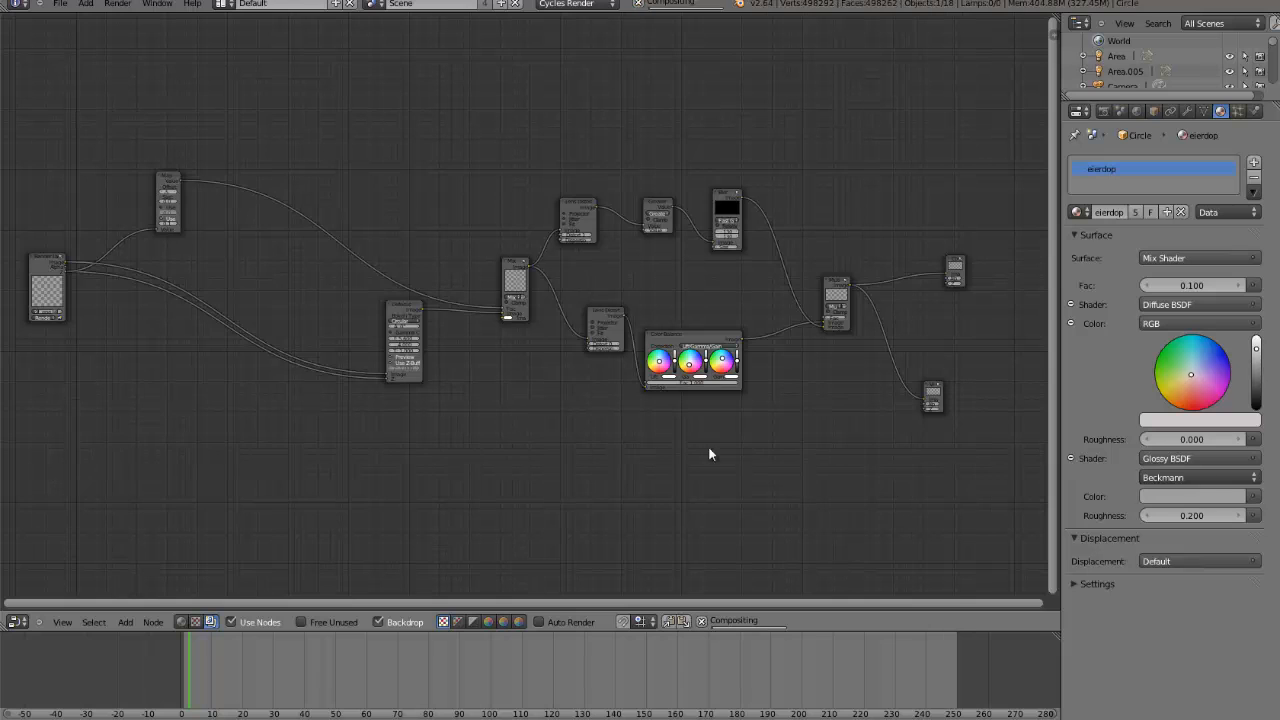
{"action": "left_click", "coordinate": [181, 622]}
{"action": "middle_click_drag", "start_coordinate": [192, 377], "coordinate": [600, 397]}
{"action": "scroll", "coordinate": [560, 380], "scroll_direction": "up", "scroll_amount": 8}
{"action": "scroll", "coordinate": [610, 405], "scroll_direction": "up", "scroll_amount": 3}
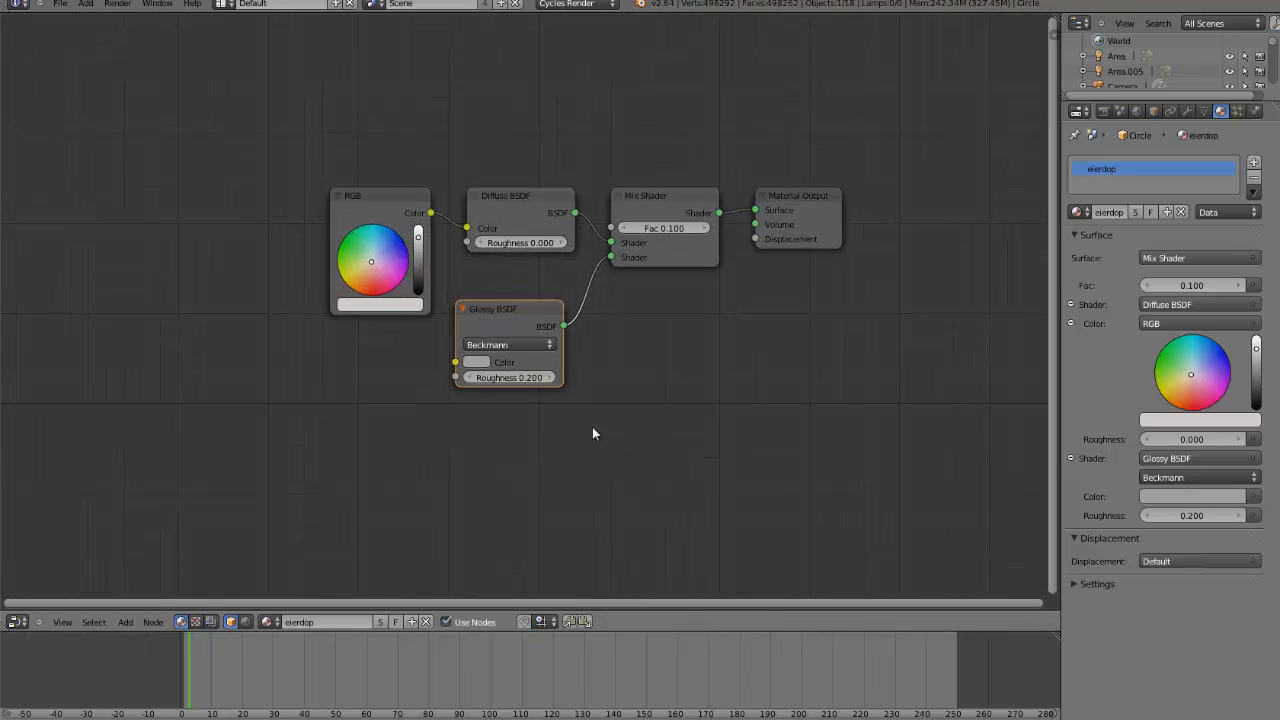
- Return to the 3D view, switch to the tutorial_8 folder in Windows Explorer and open egg_picture to review the finished image
{"action": "left_click", "coordinate": [17, 621]}
{"action": "left_click", "coordinate": [35, 606]}
{"action": "scroll", "coordinate": [606, 334], "scroll_direction": "down", "scroll_amount": 3}
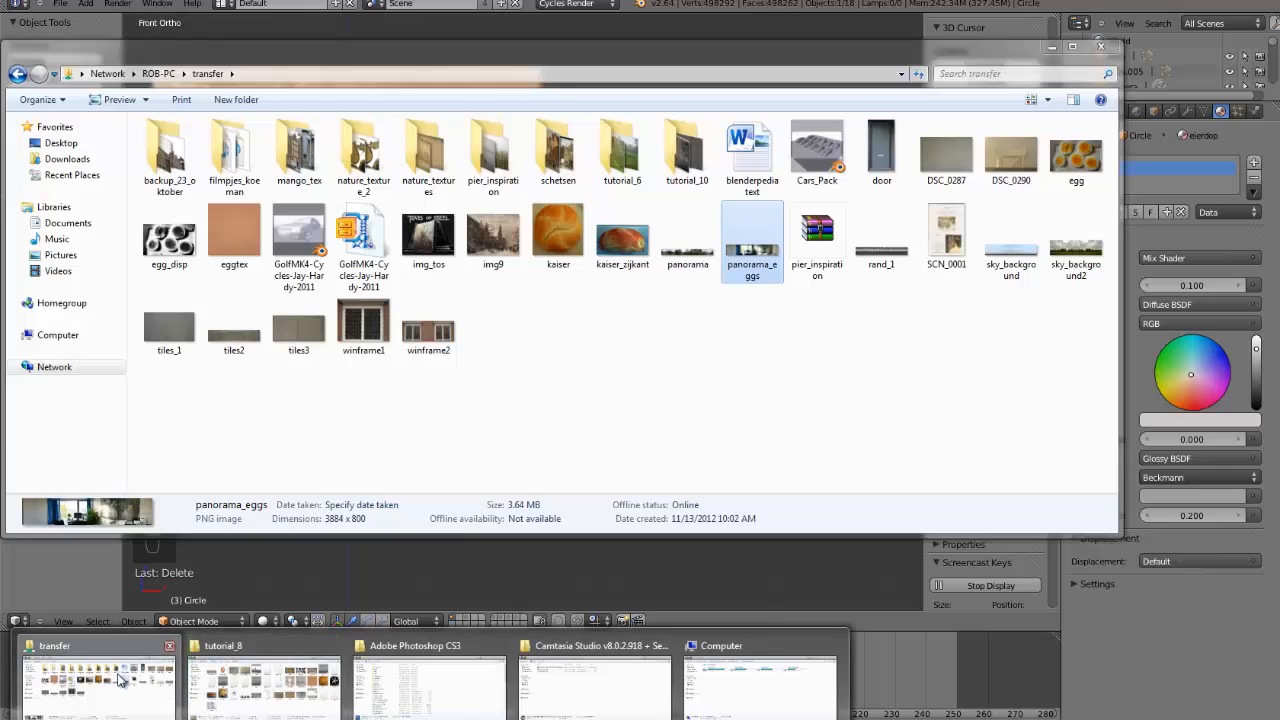
{"action": "left_click", "coordinate": [118, 680]}
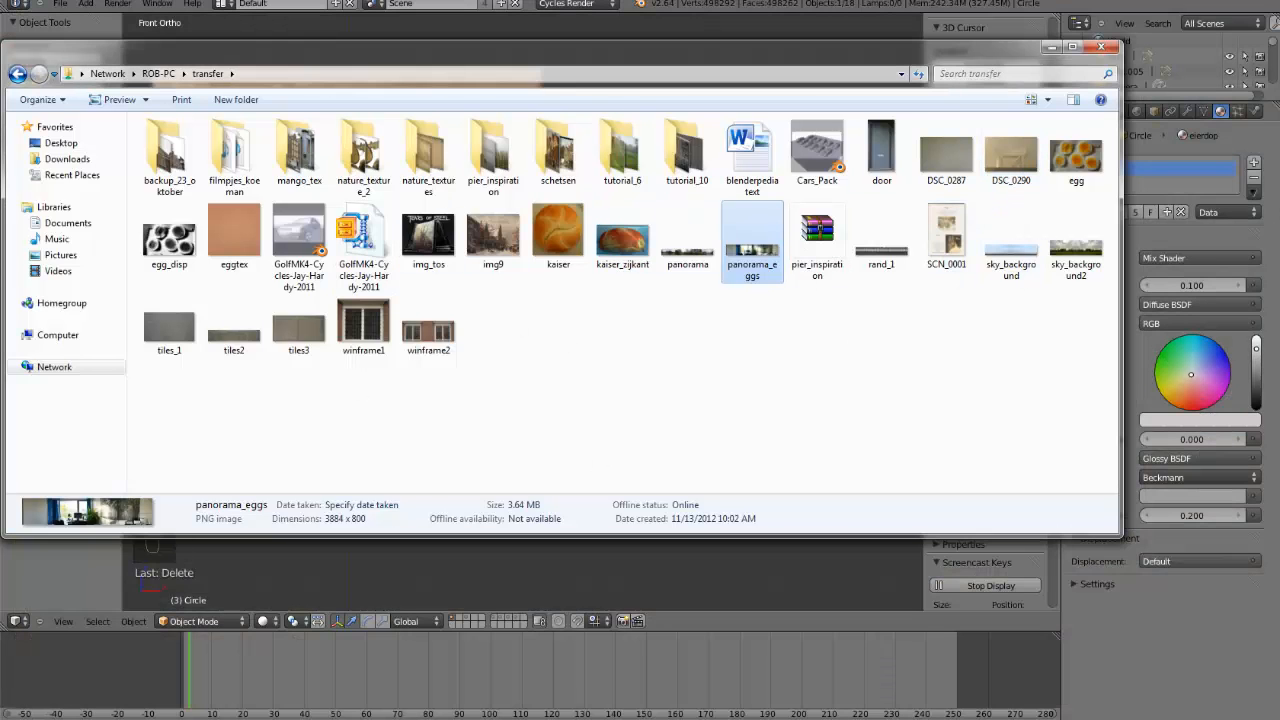
{"action": "left_click", "coordinate": [266, 660]}
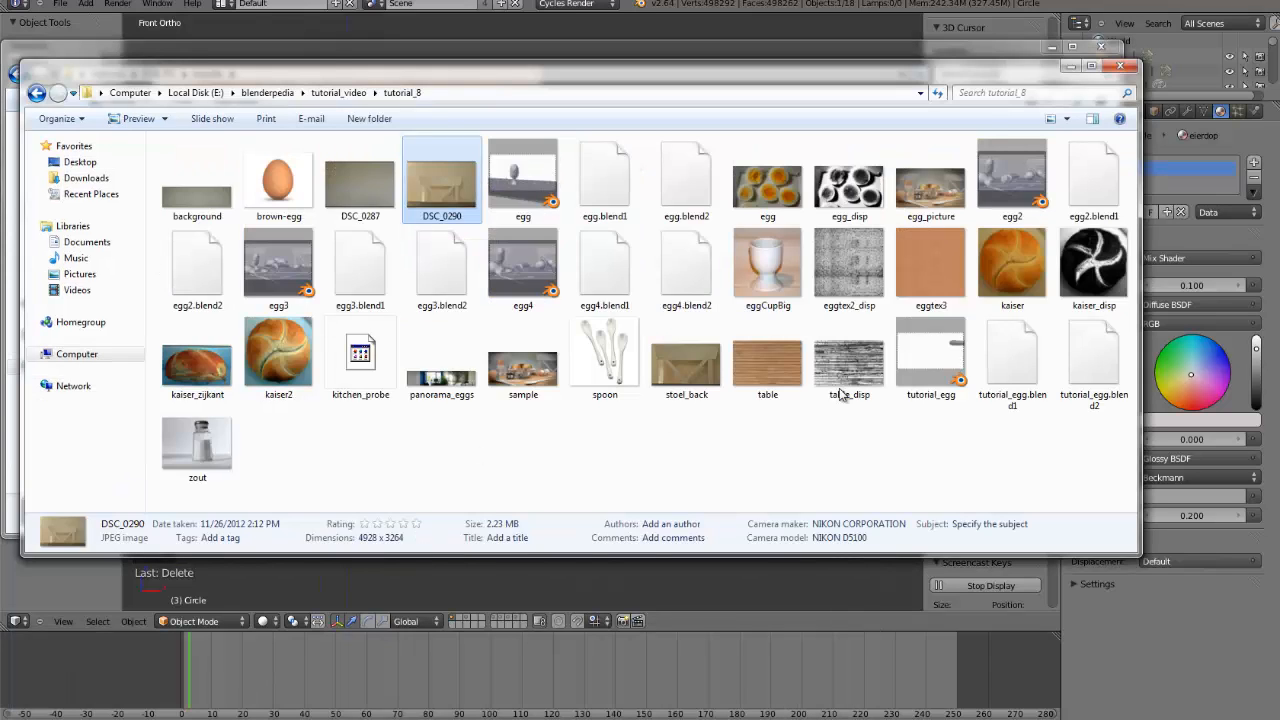
{"action": "double_click", "coordinate": [964, 205]}
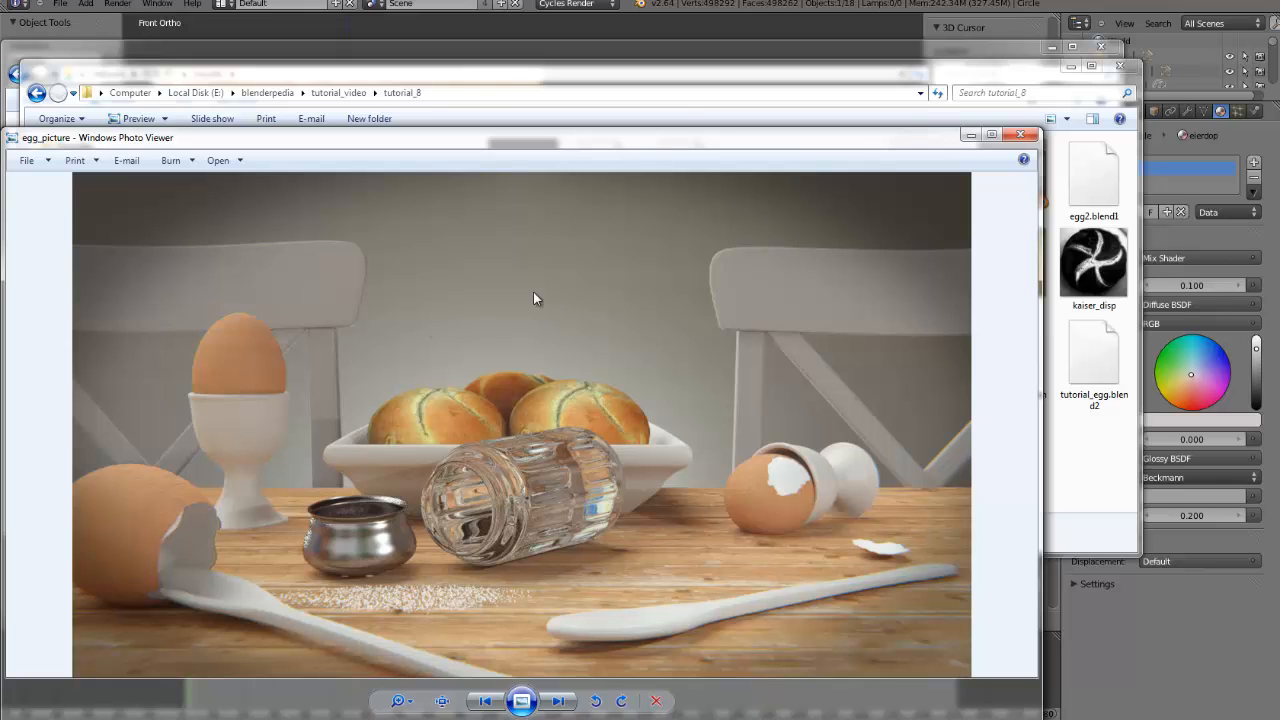
- Return to the 3D view, show the layer with the backdrop and lamps, and select the background plane to examine its image texture material
{"action": "key", "text": "alt+Tab"}
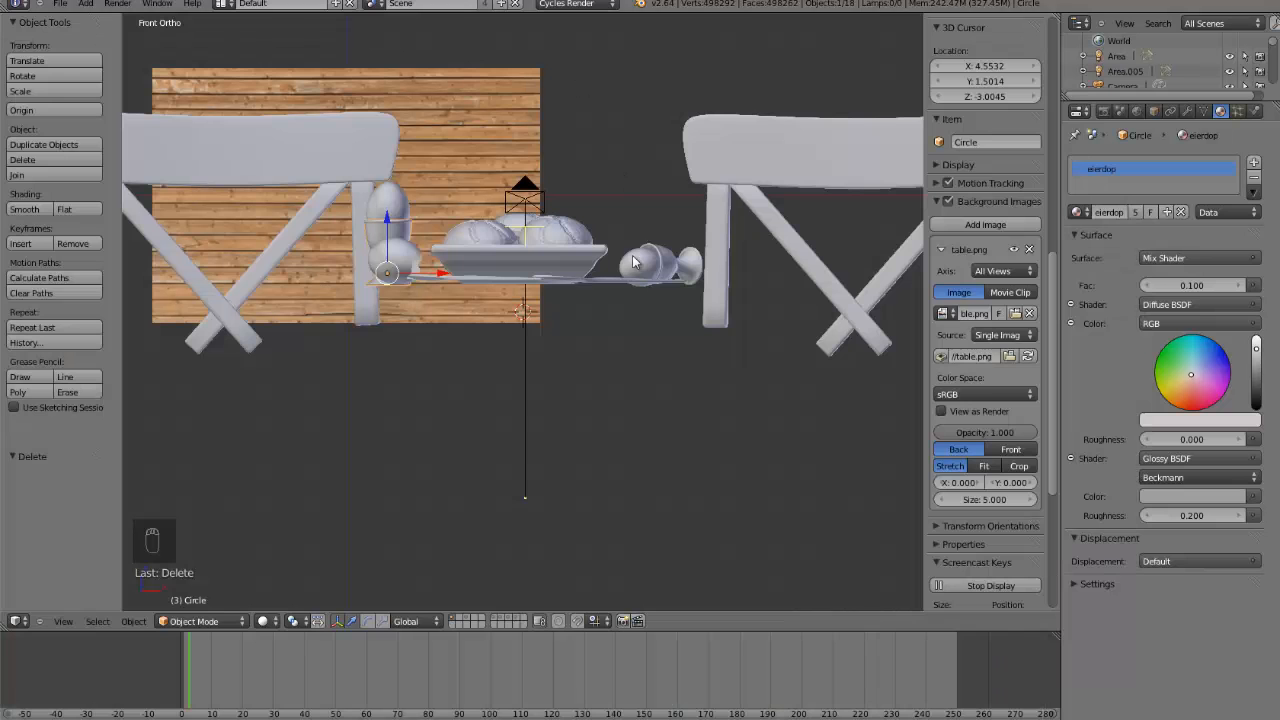
{"action": "left_click", "coordinate": [495, 622]}
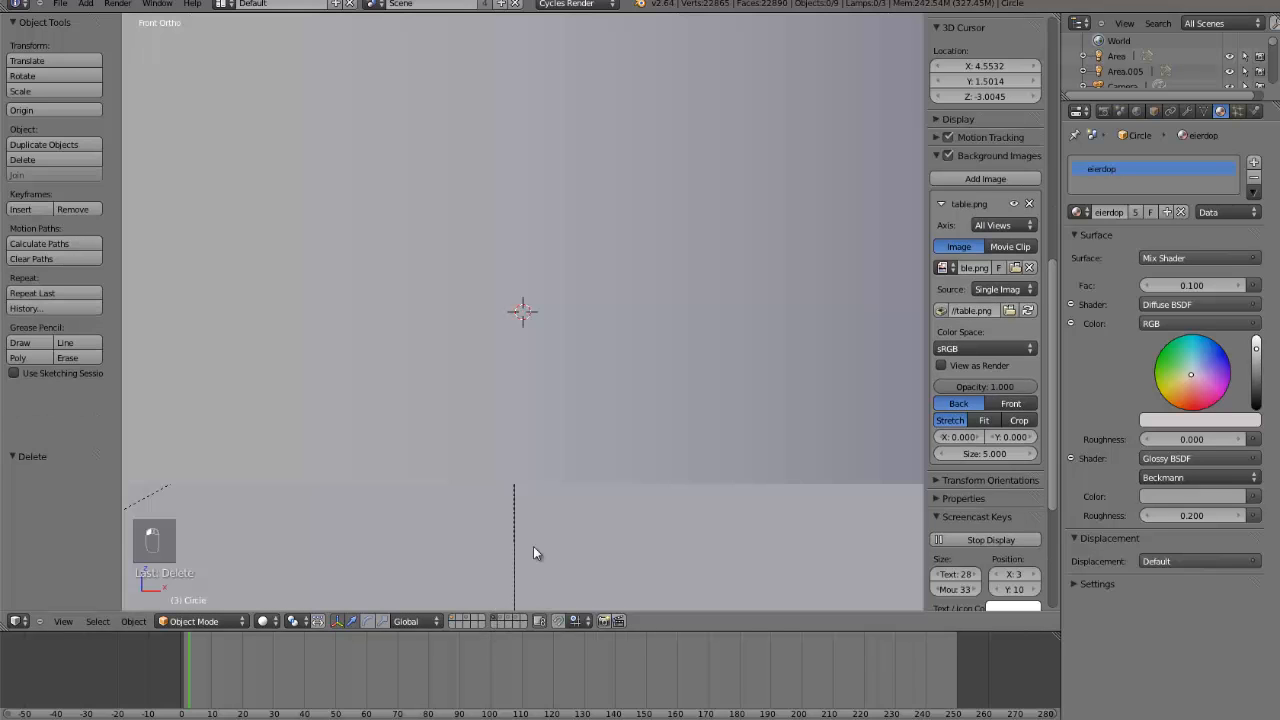
{"action": "middle_click_drag", "start_coordinate": [531, 591], "coordinate": [640, 206]}
{"action": "right_click", "coordinate": [649, 128]}
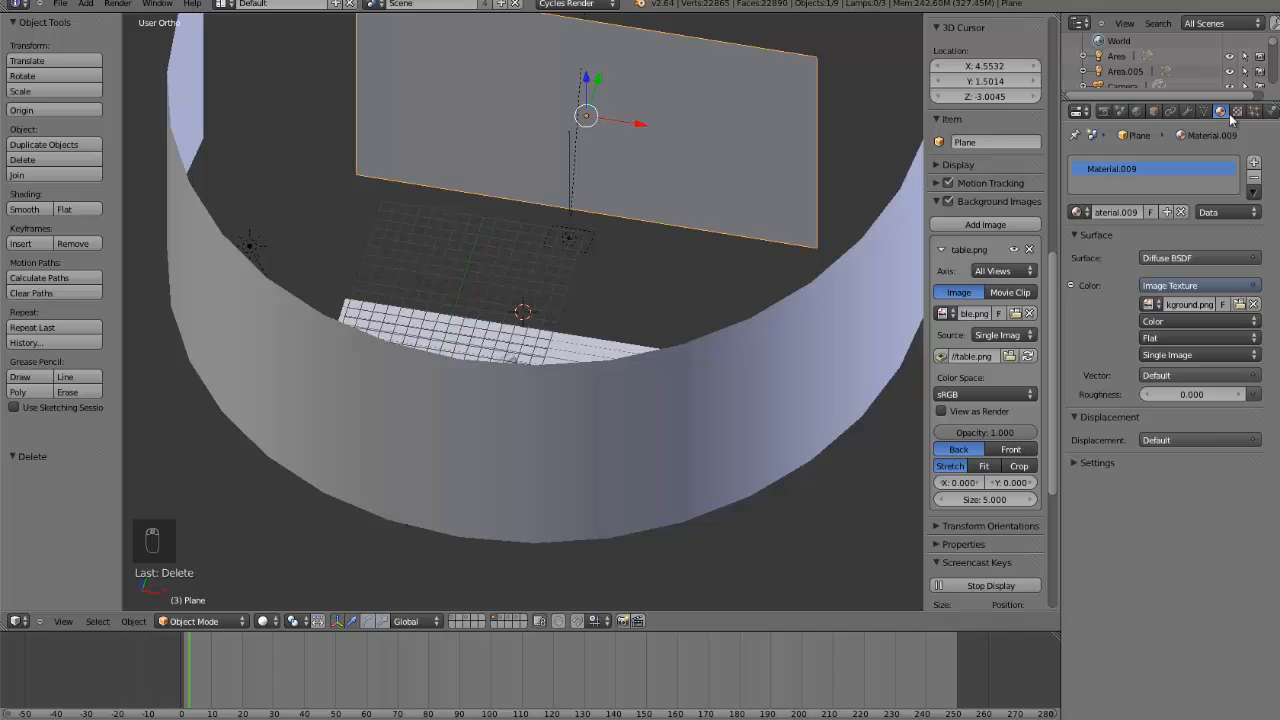
- Select the Area.005 lamp in front of the background plane and examine its emission settings
{"action": "left_click", "coordinate": [678, 166]}
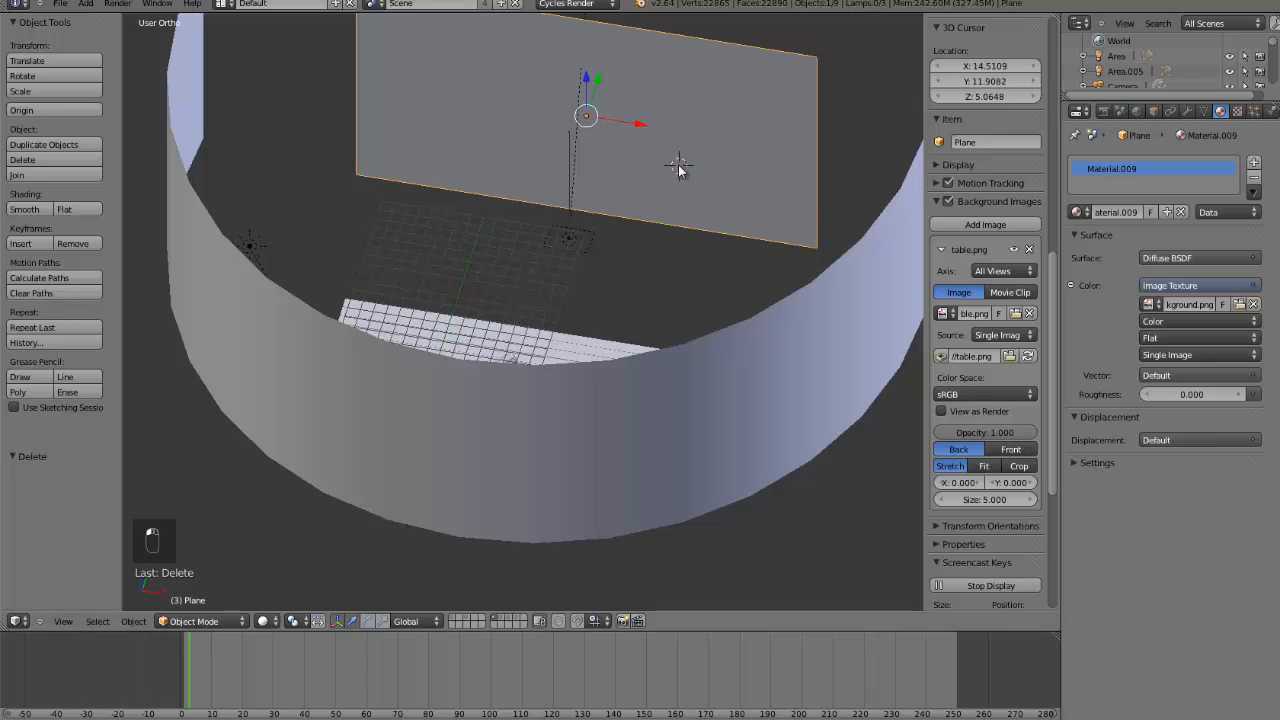
{"action": "key", "text": "ctrl+KP_Decimal"}
{"action": "scroll", "coordinate": [365, 390], "scroll_direction": "up", "scroll_amount": 5}
{"action": "right_click", "coordinate": [377, 416]}
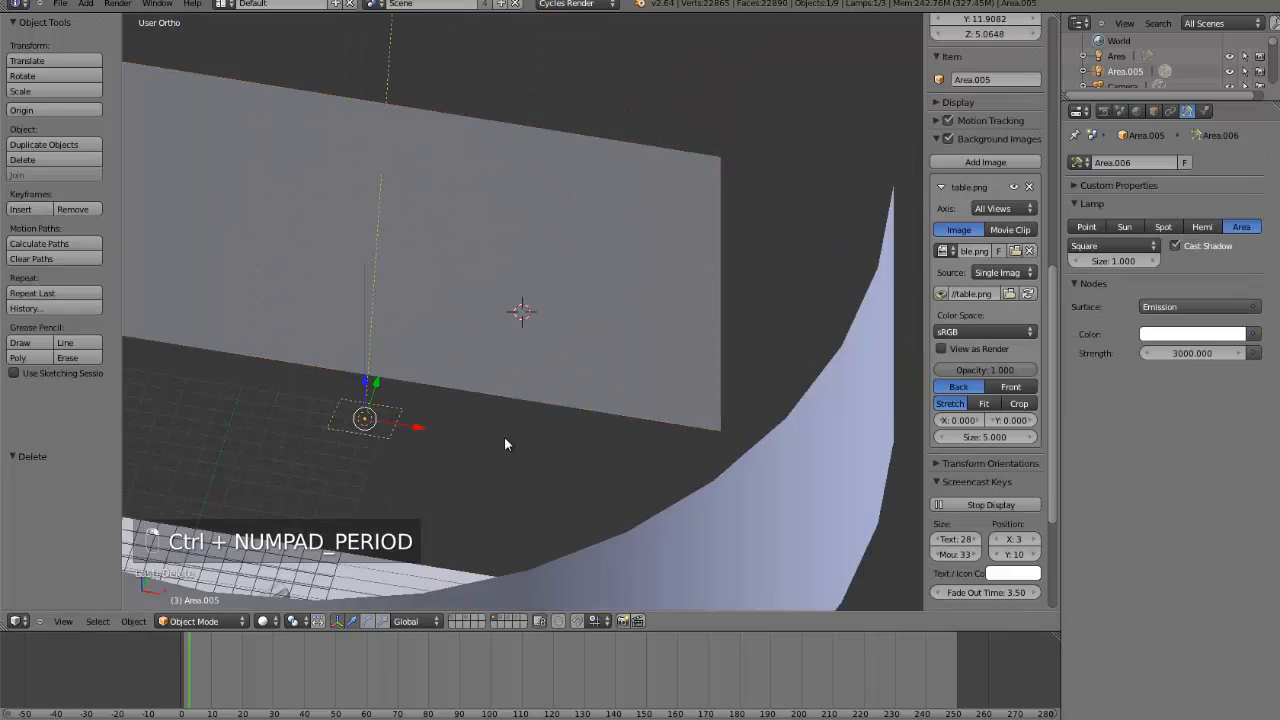
{"action": "middle_click_drag", "start_coordinate": [504, 437], "coordinate": [414, 437]}
{"action": "scroll", "coordinate": [613, 385], "scroll_direction": "down", "scroll_amount": 3}
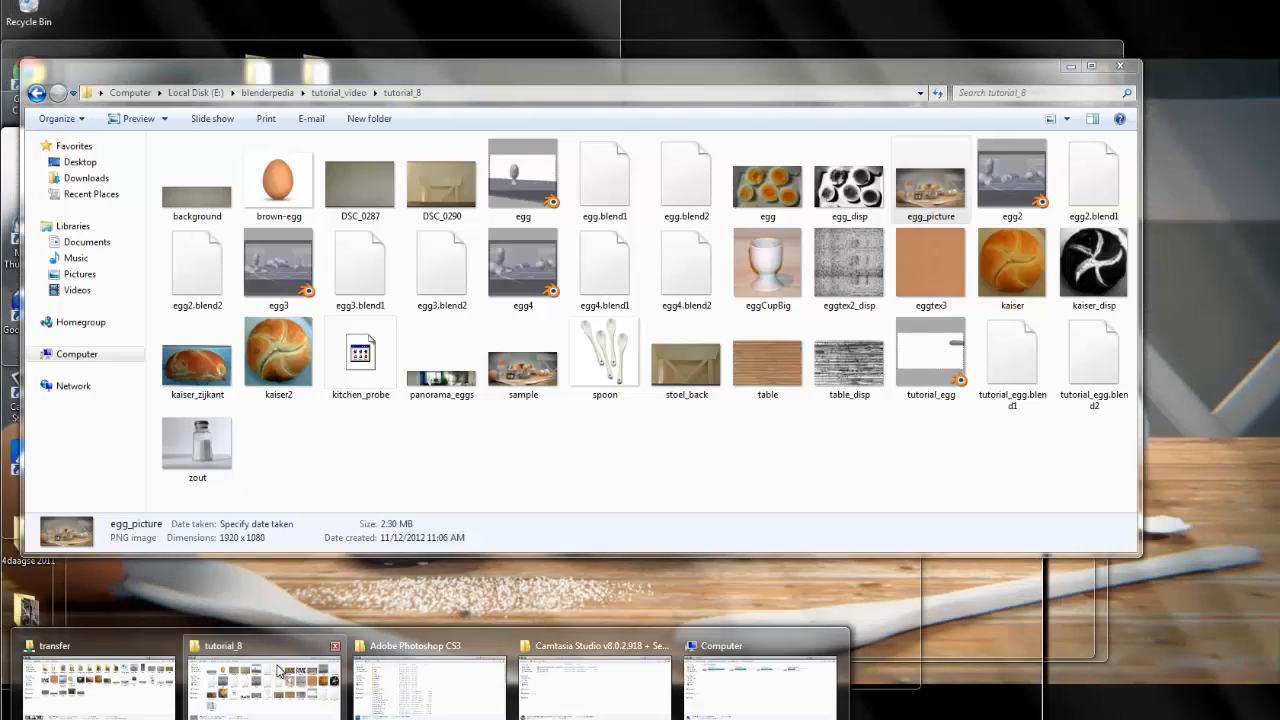
- Switch to the tutorial_8 folder, open egg_picture to review the background lighting, and return to the 3D view
{"action": "left_click", "coordinate": [280, 672]}
{"action": "double_click", "coordinate": [927, 178]}
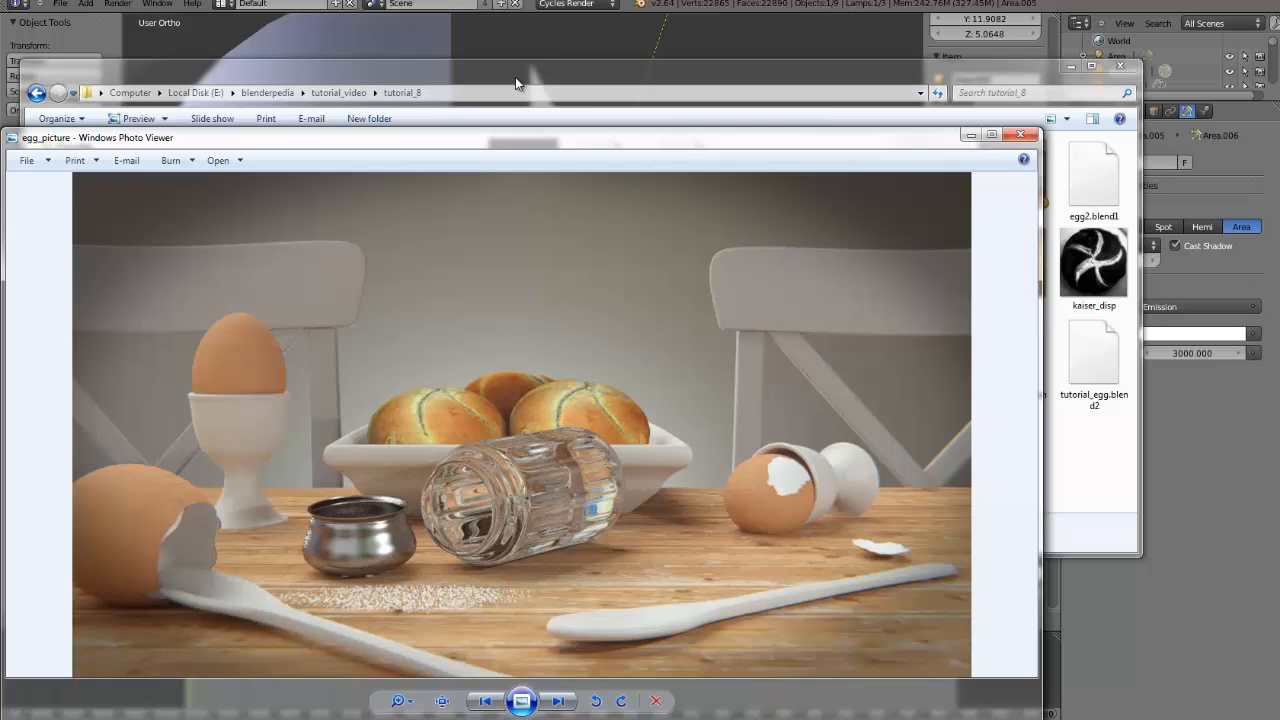
{"action": "left_click", "coordinate": [538, 38]}
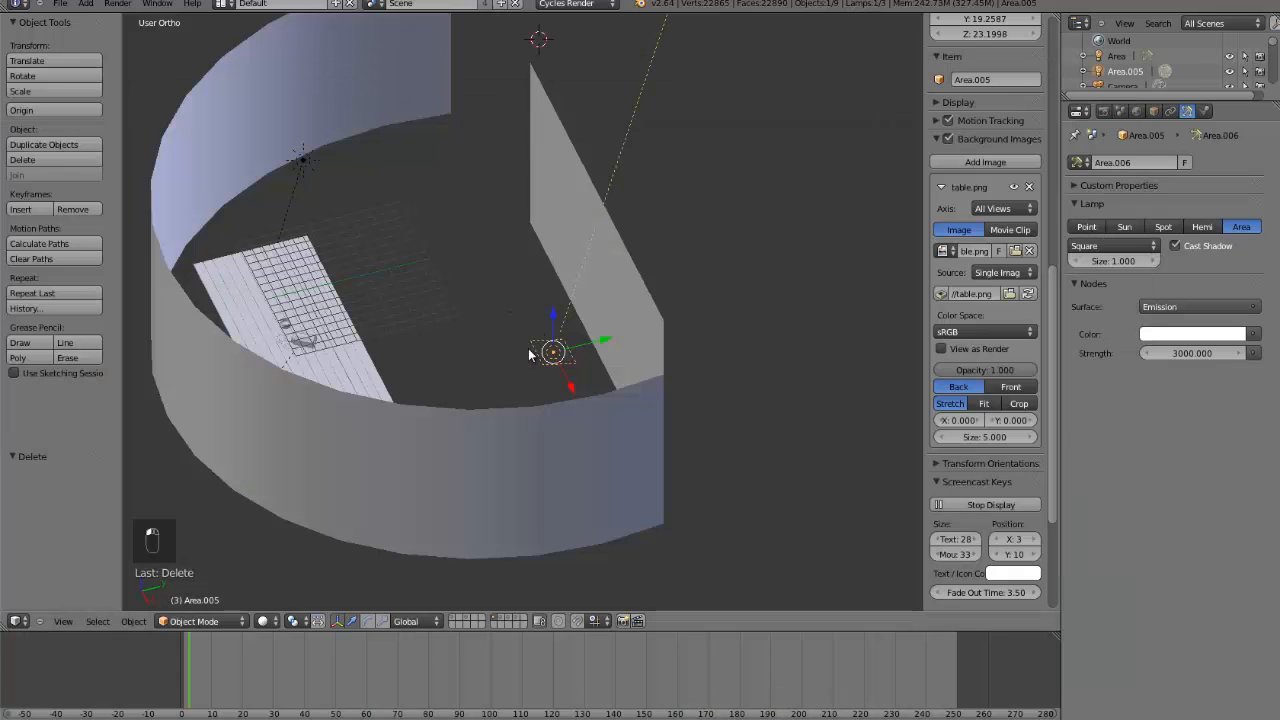
- Select the Area lamp beside the table and the Sun lamp in turn to examine their emission settings
{"action": "middle_click_drag", "start_coordinate": [528, 348], "coordinate": [274, 374]}
{"action": "right_click", "coordinate": [271, 374]}
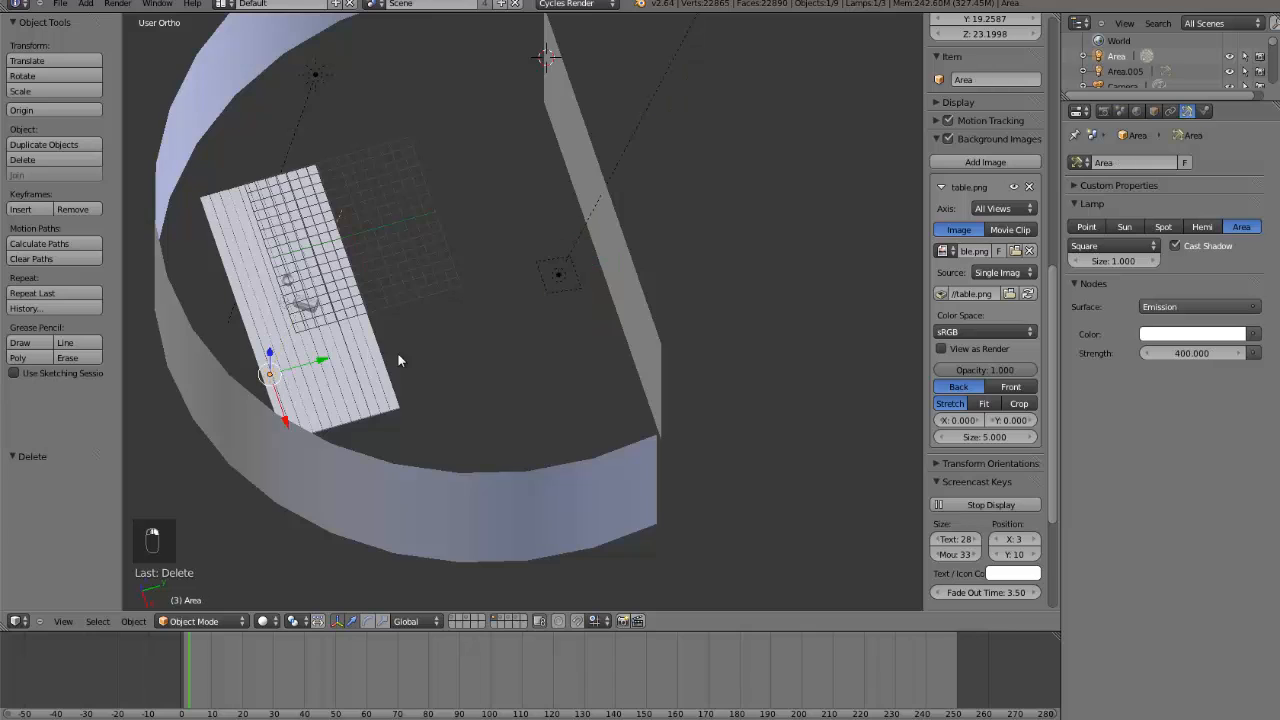
{"action": "middle_click_drag", "start_coordinate": [397, 360], "coordinate": [330, 385]}
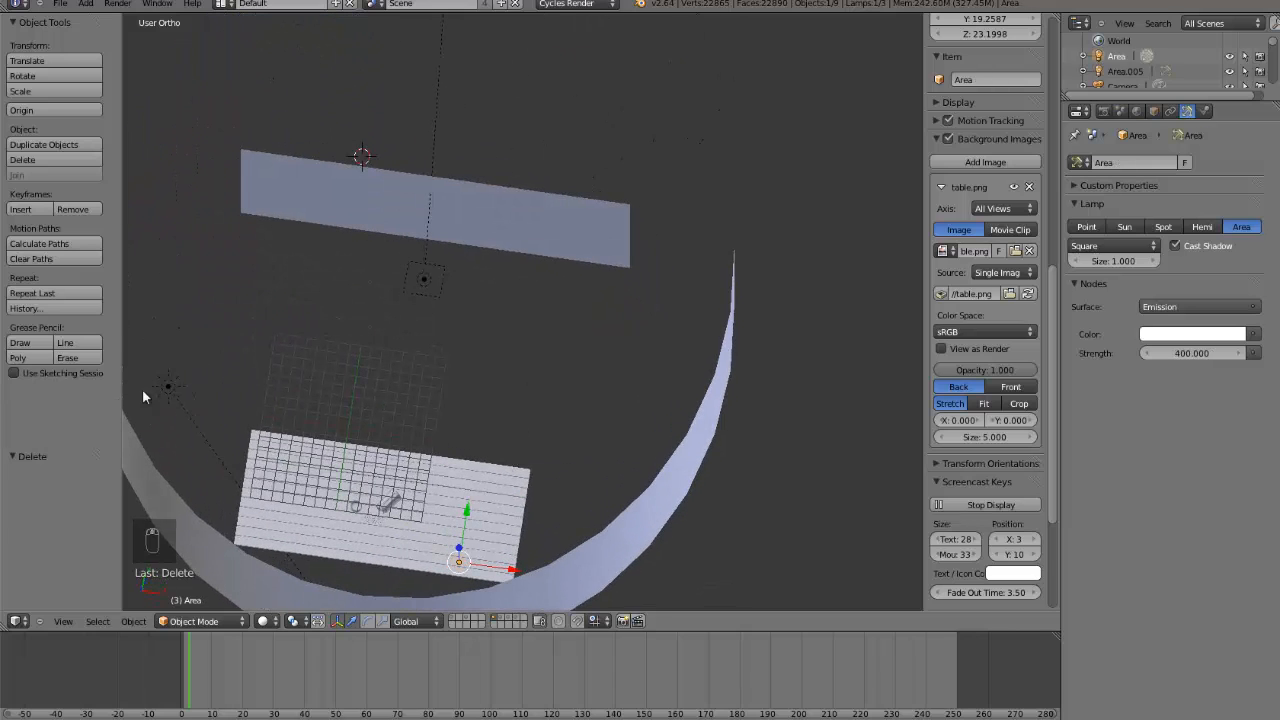
{"action": "right_click", "coordinate": [168, 387]}
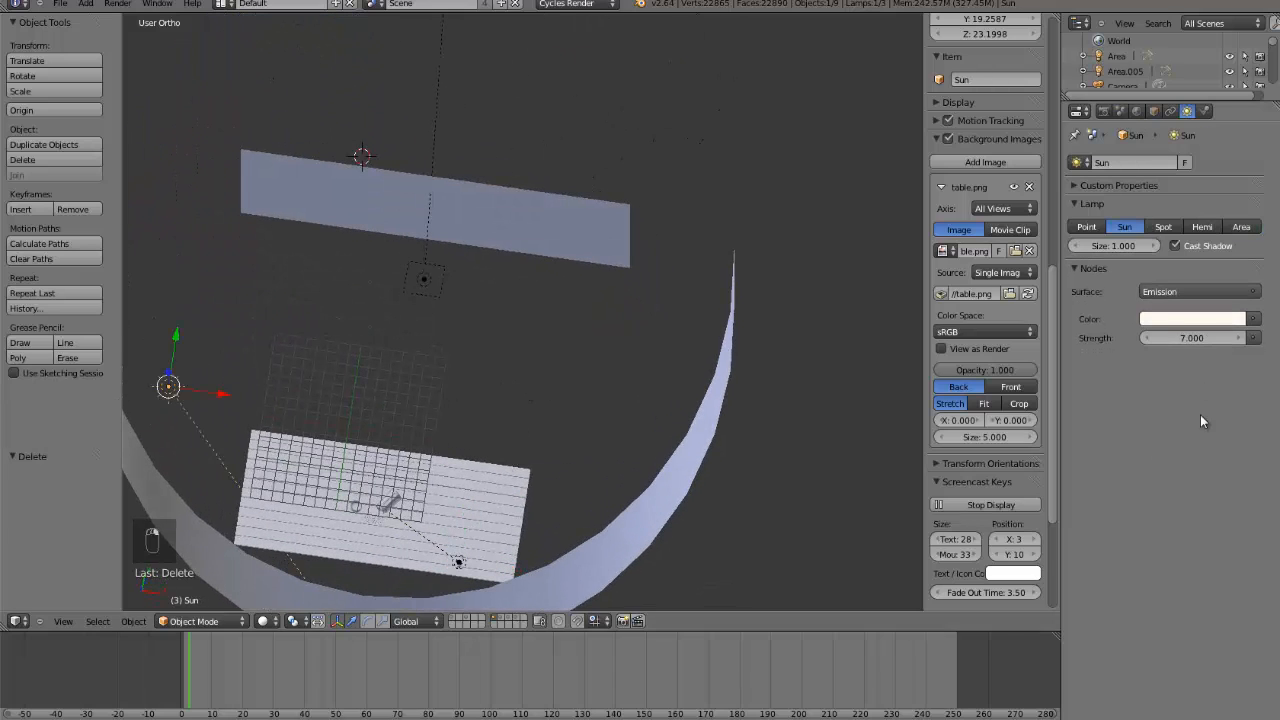
{"action": "scroll", "coordinate": [590, 387], "scroll_direction": "down", "scroll_amount": 3}
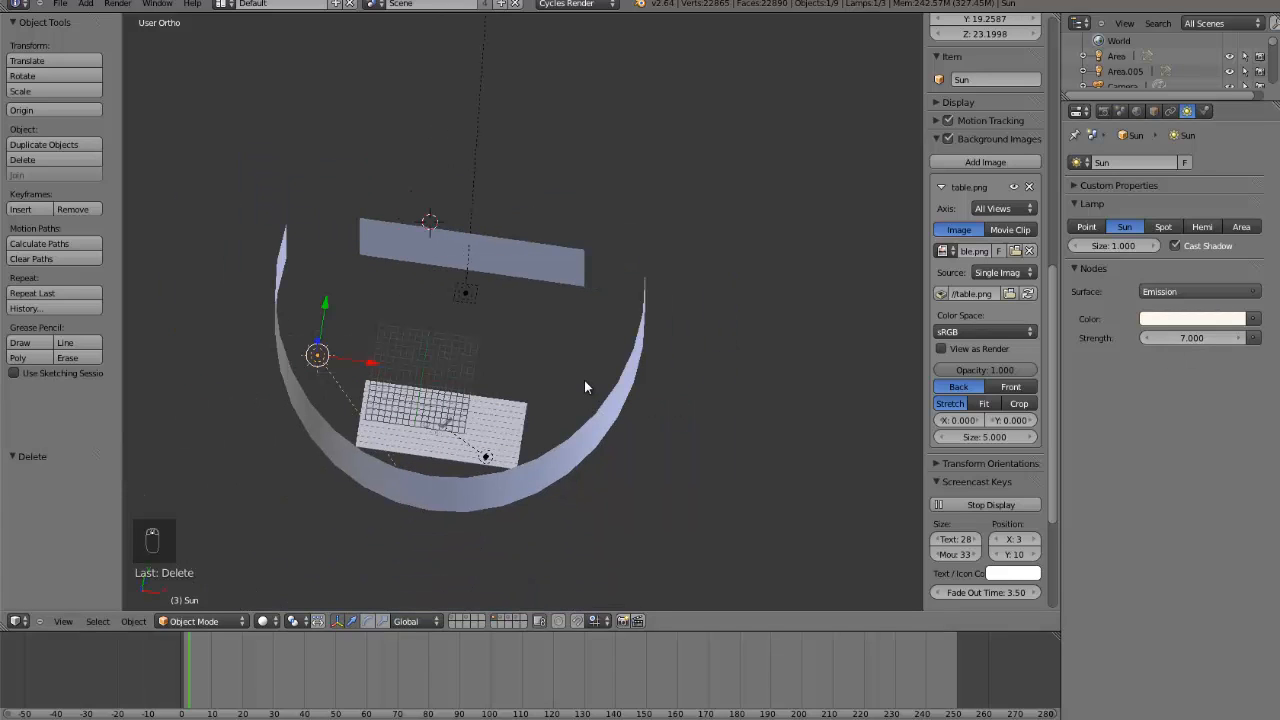
- Show the lamp layout in top orthographic view and select the Area and Sun lamps in turn to compare their positions around the table
{"action": "key", "text": "KP_7"}
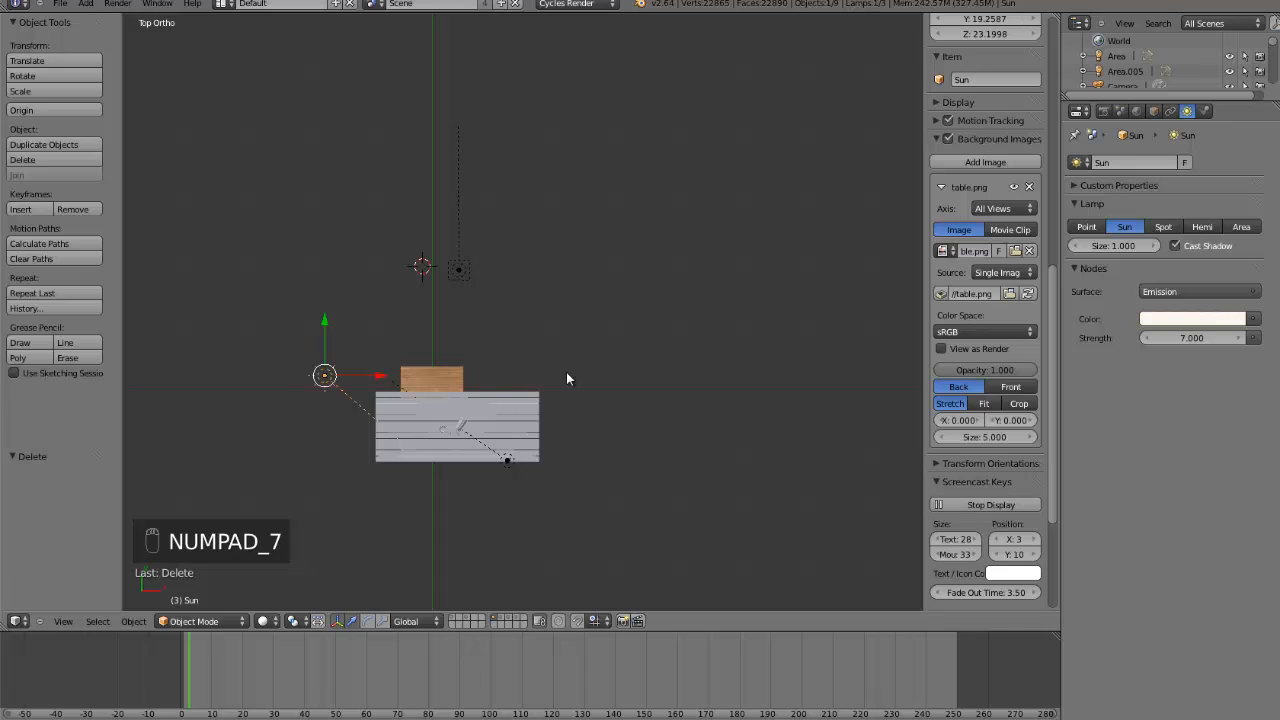
{"action": "left_click", "coordinate": [490, 377]}
{"action": "key", "text": "ctrl+KP_Decimal"}
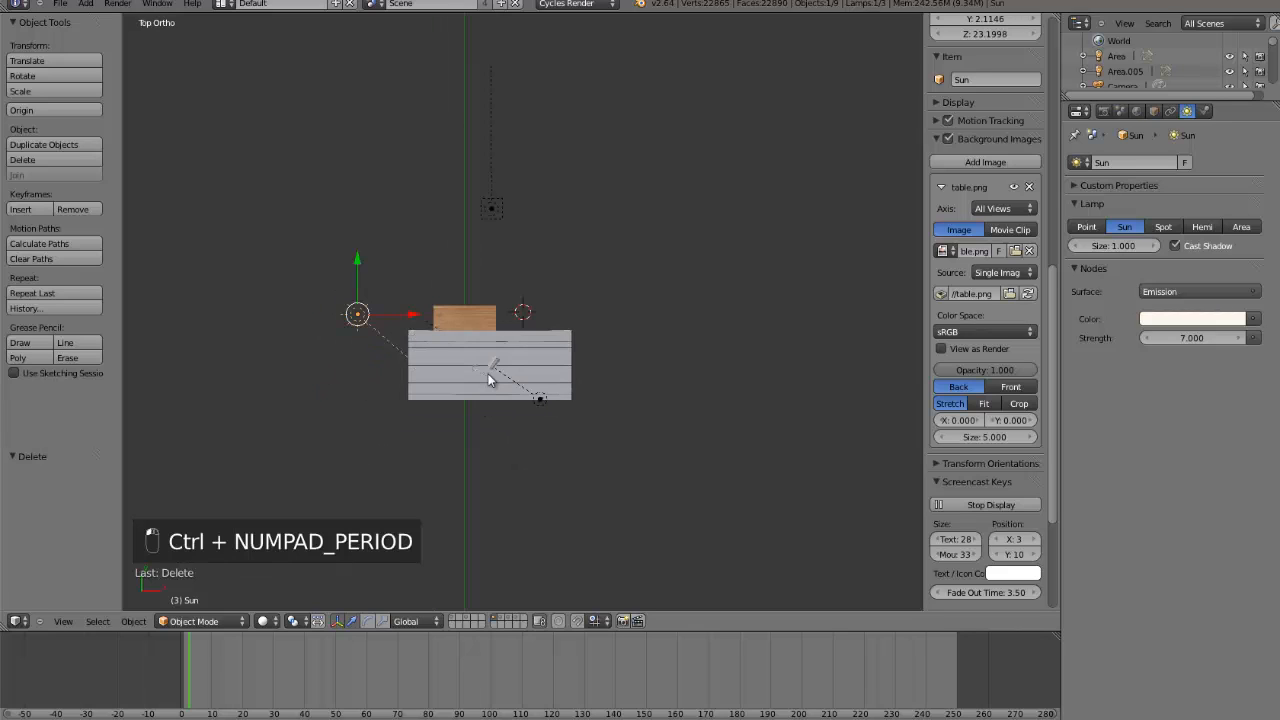
{"action": "scroll", "coordinate": [490, 377], "scroll_direction": "up", "scroll_amount": 3}
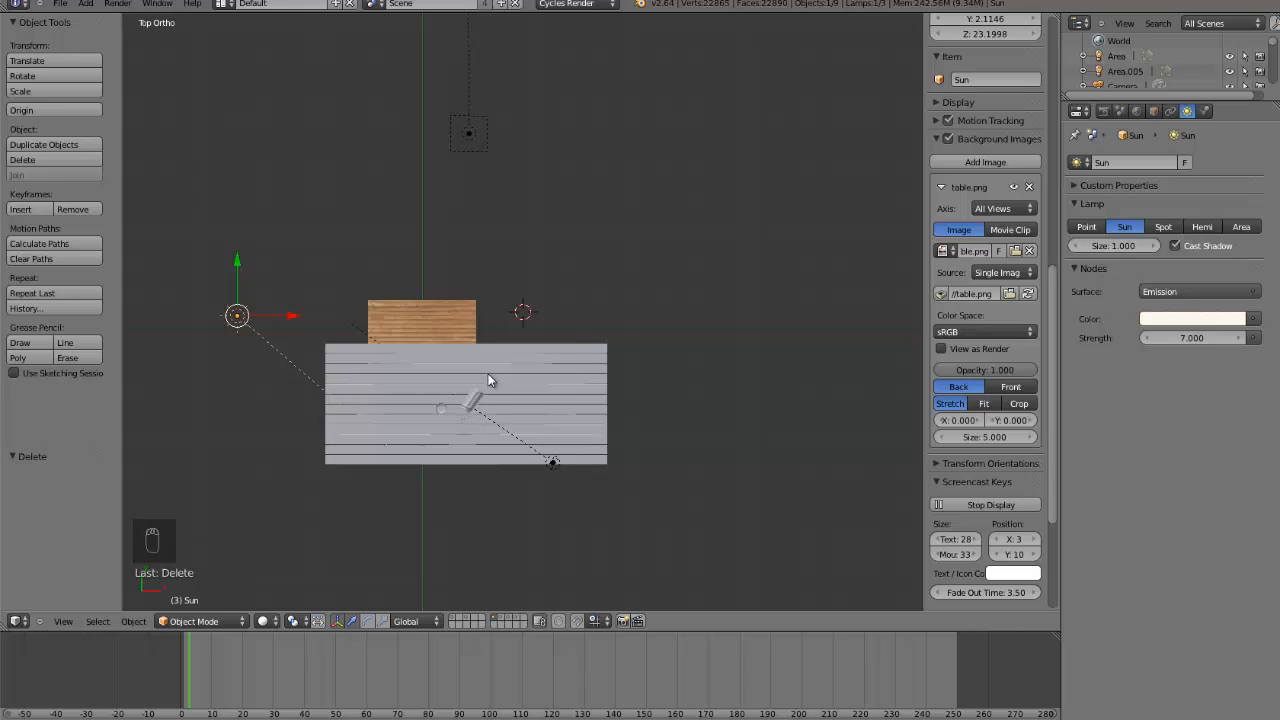
{"action": "right_click", "coordinate": [550, 470]}
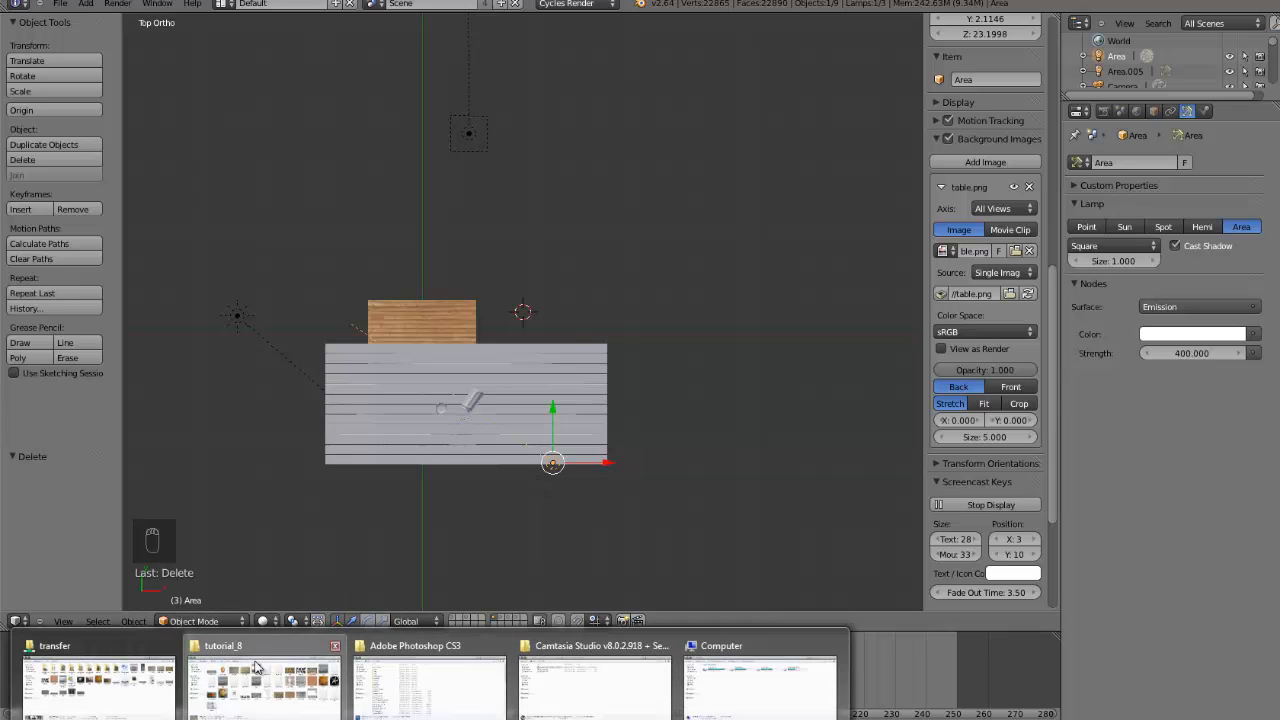
{"action": "left_click", "coordinate": [607, 504]}
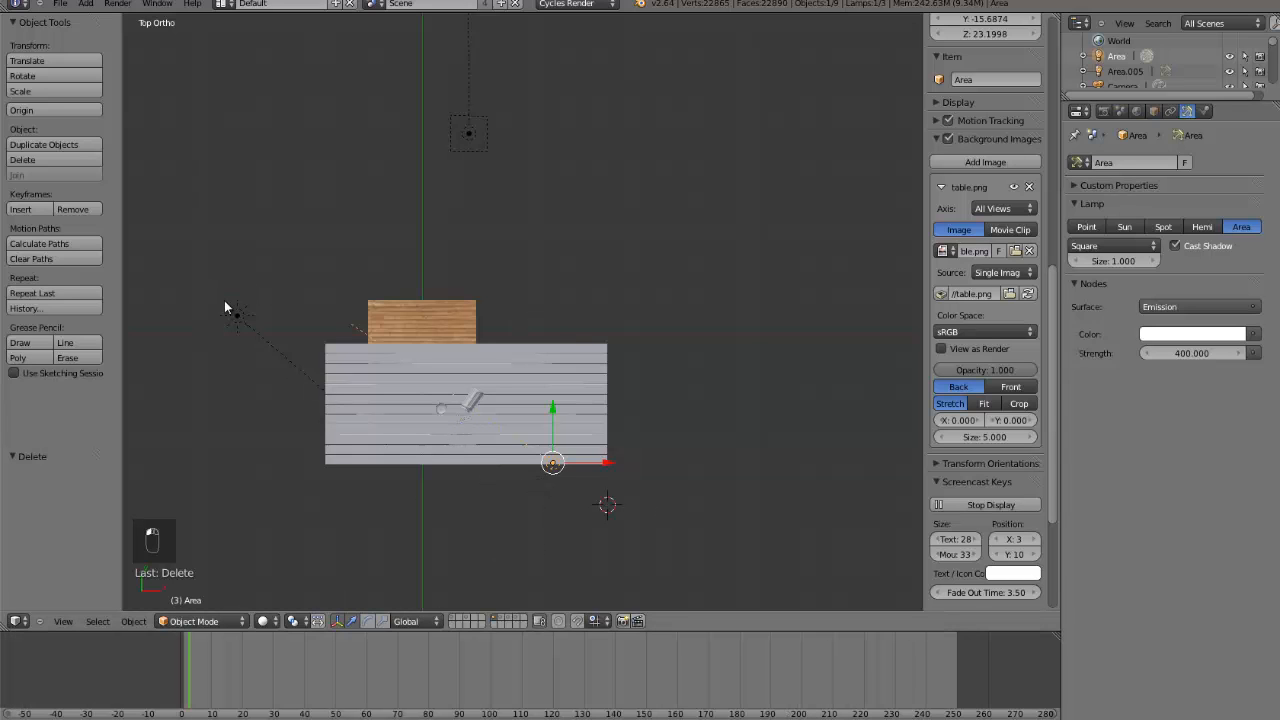
{"action": "right_click", "coordinate": [241, 318]}
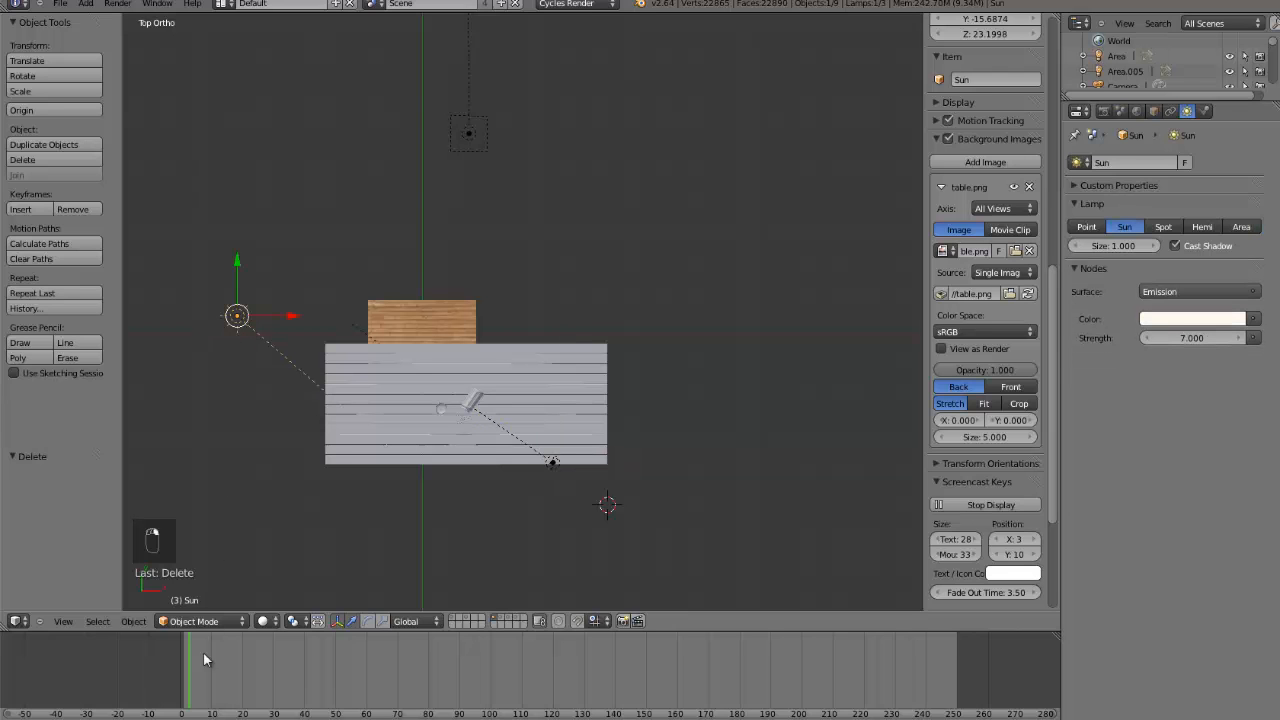
- Reopen egg_picture from the tutorial_8 folder to compare the lamp setup with the finished image, and return to the 3D view
{"action": "mouse_move", "coordinate": [439, 681]}
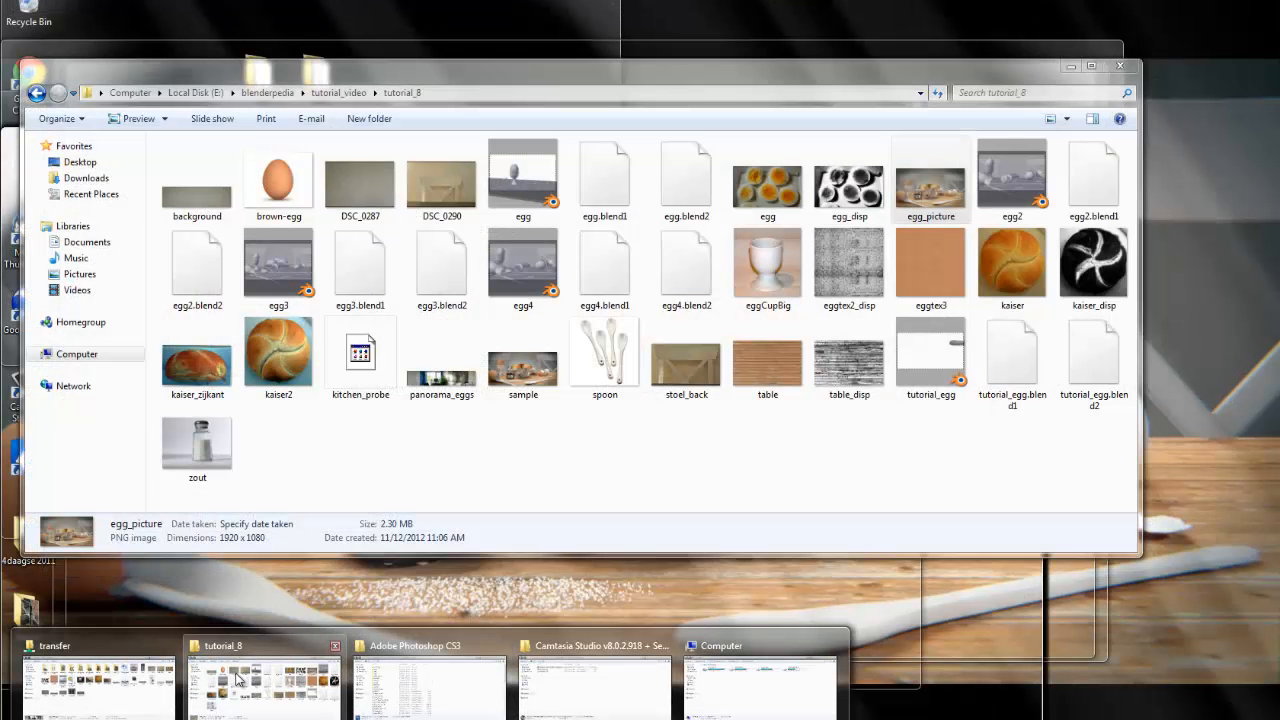
{"action": "left_click", "coordinate": [265, 680]}
{"action": "double_click", "coordinate": [925, 176]}
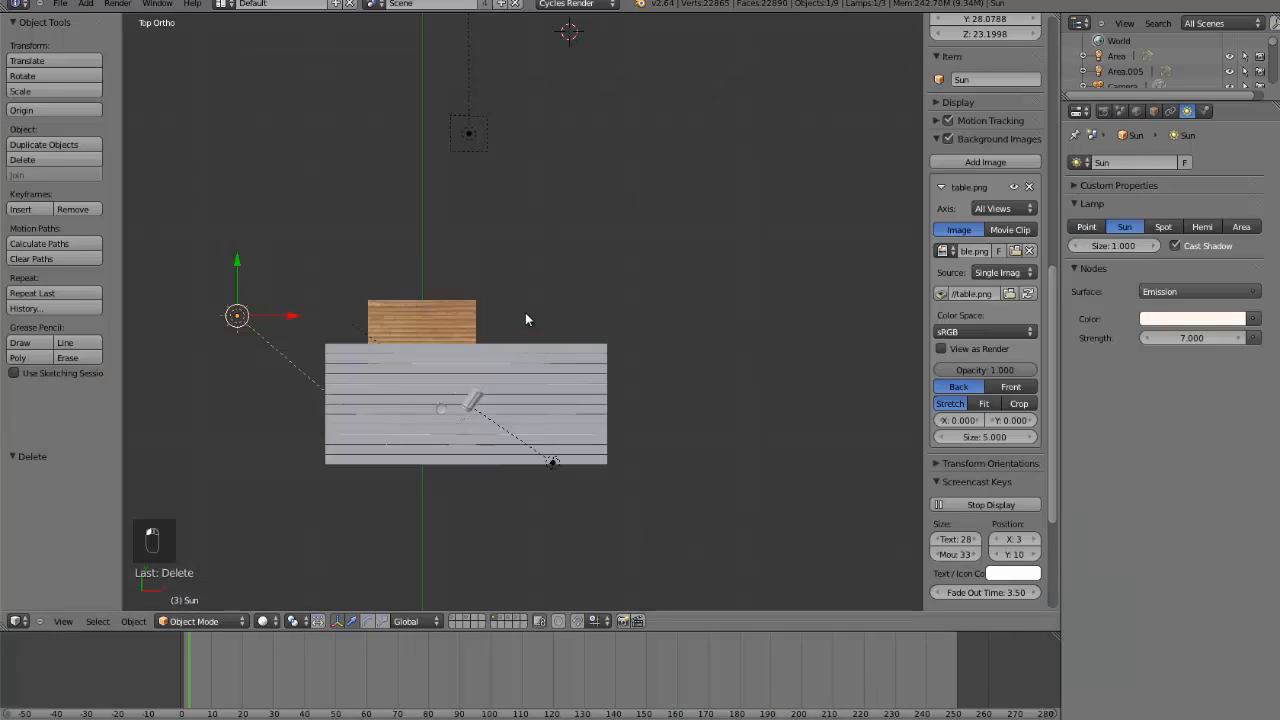
{"action": "middle_click_drag", "start_coordinate": [434, 349], "coordinate": [506, 388]}
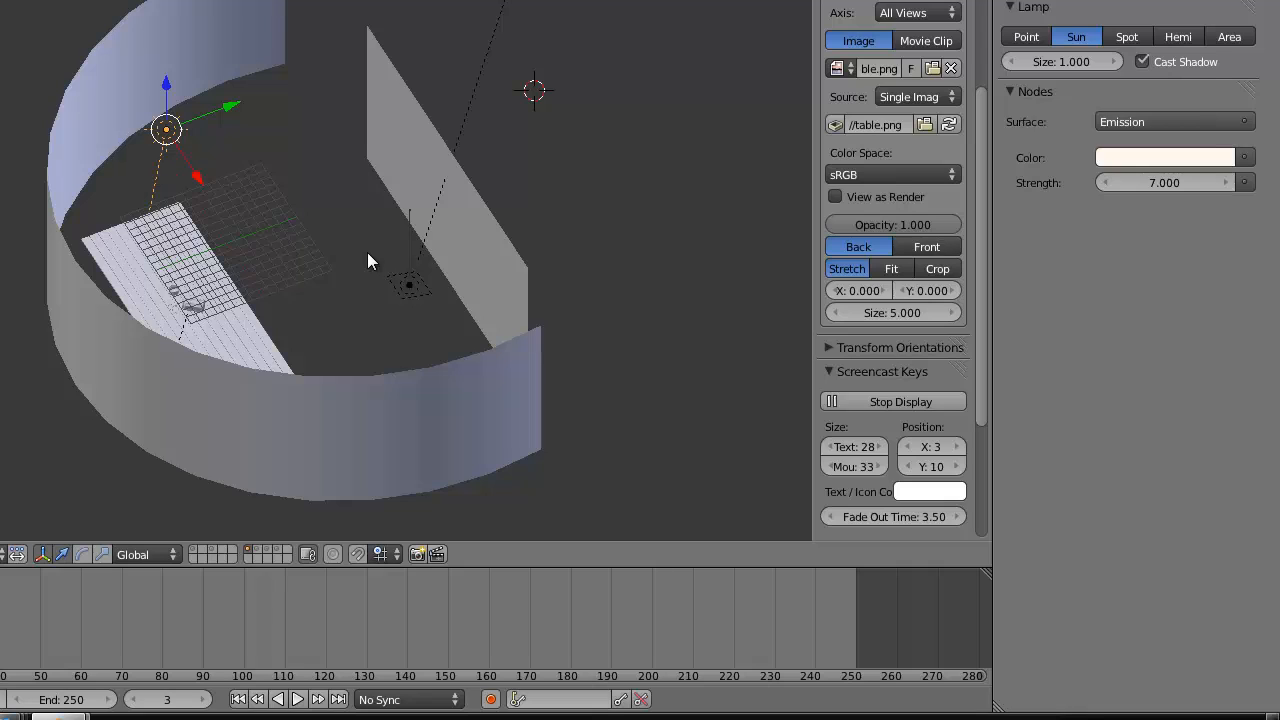
{"action": "left_click", "coordinate": [60, 717]}
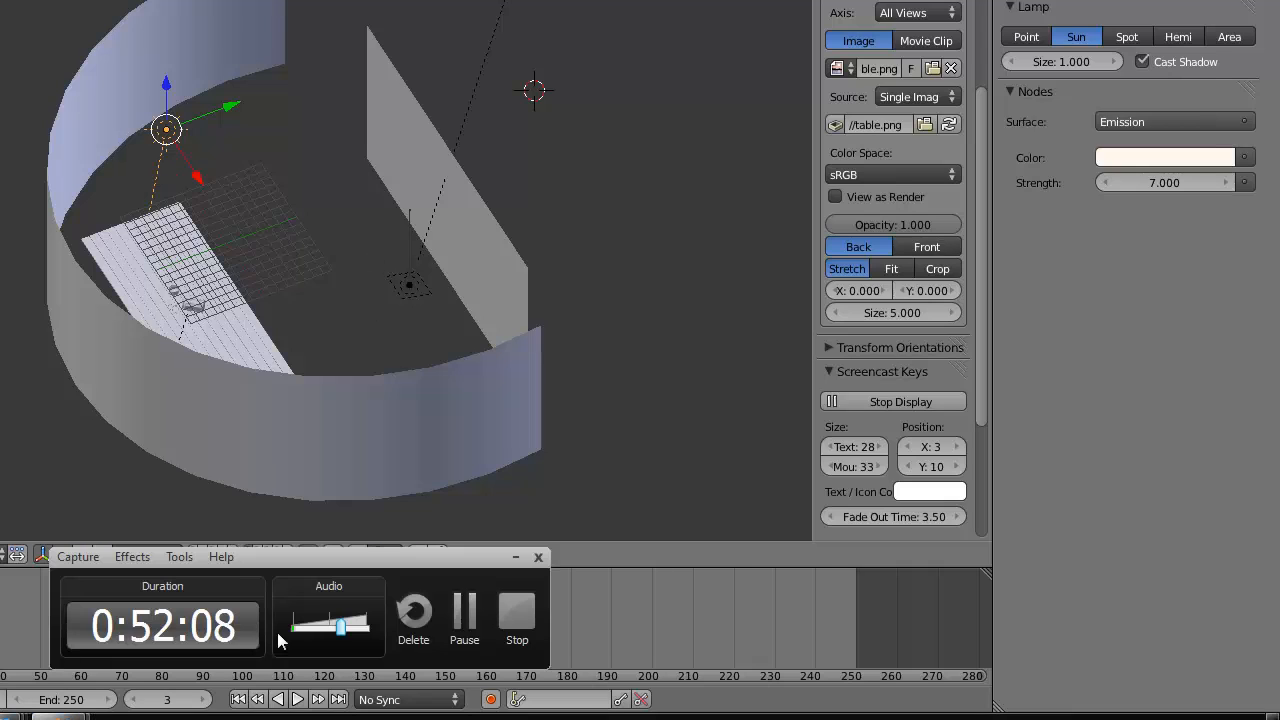